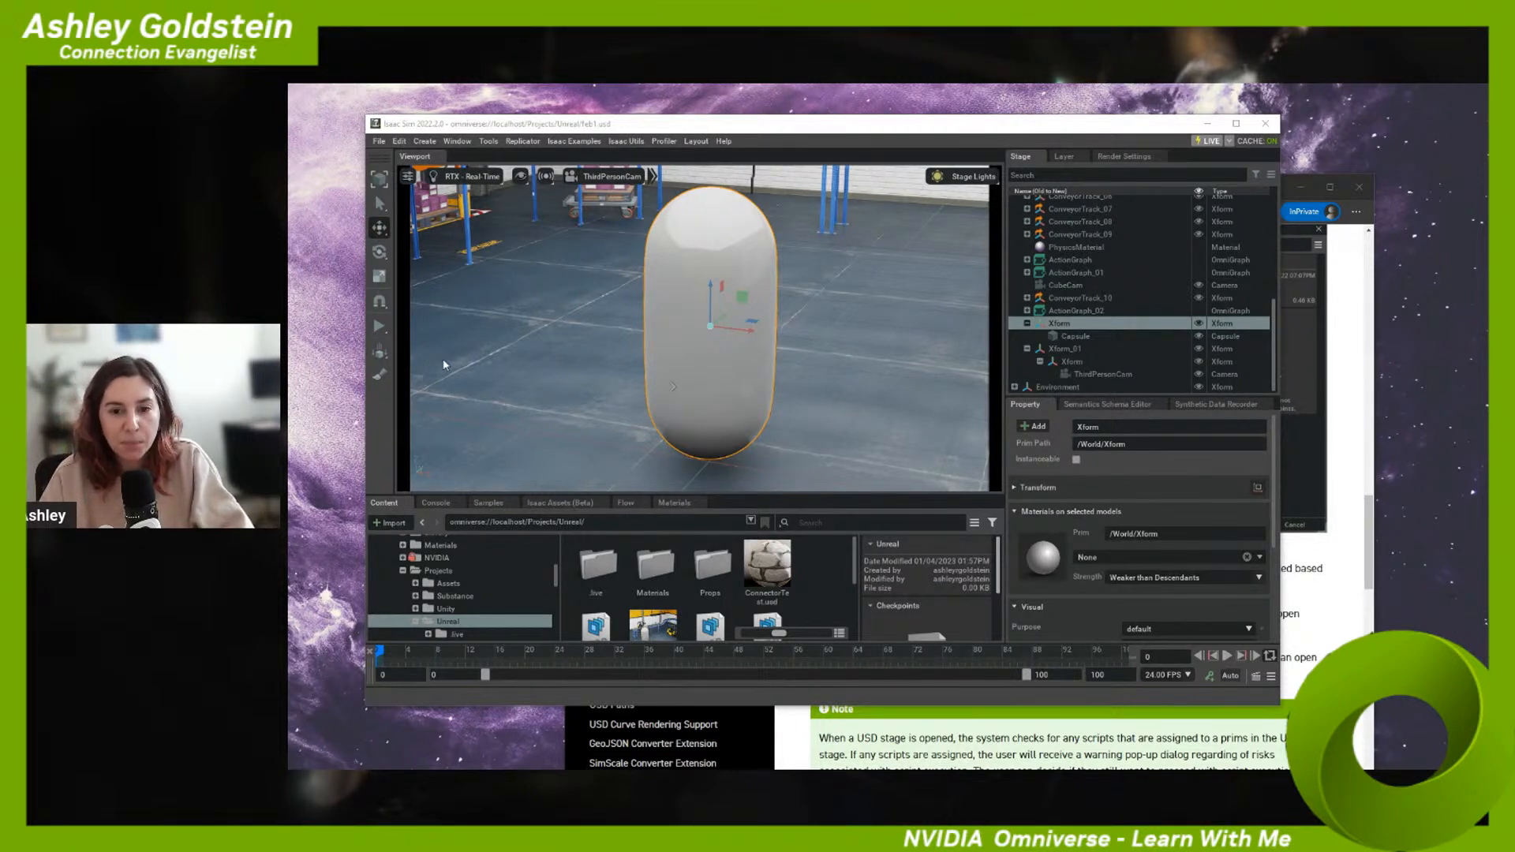
# - Maximize the application window and frame the conveyor line next to the capsule in the warehouse
pyautogui.scroll(1, 447, 366)
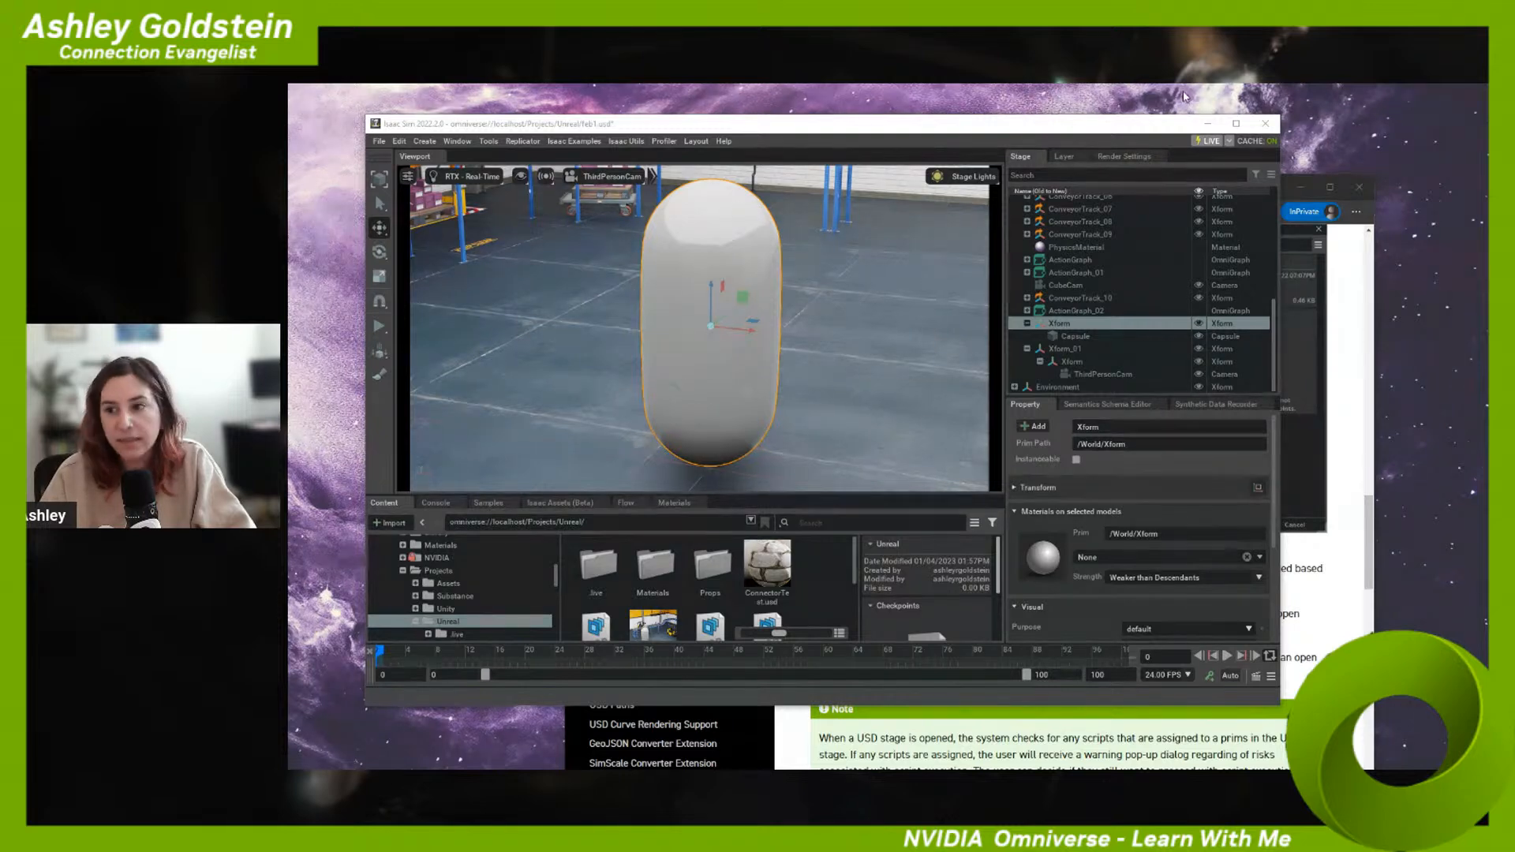
pyautogui.click(1236, 123)
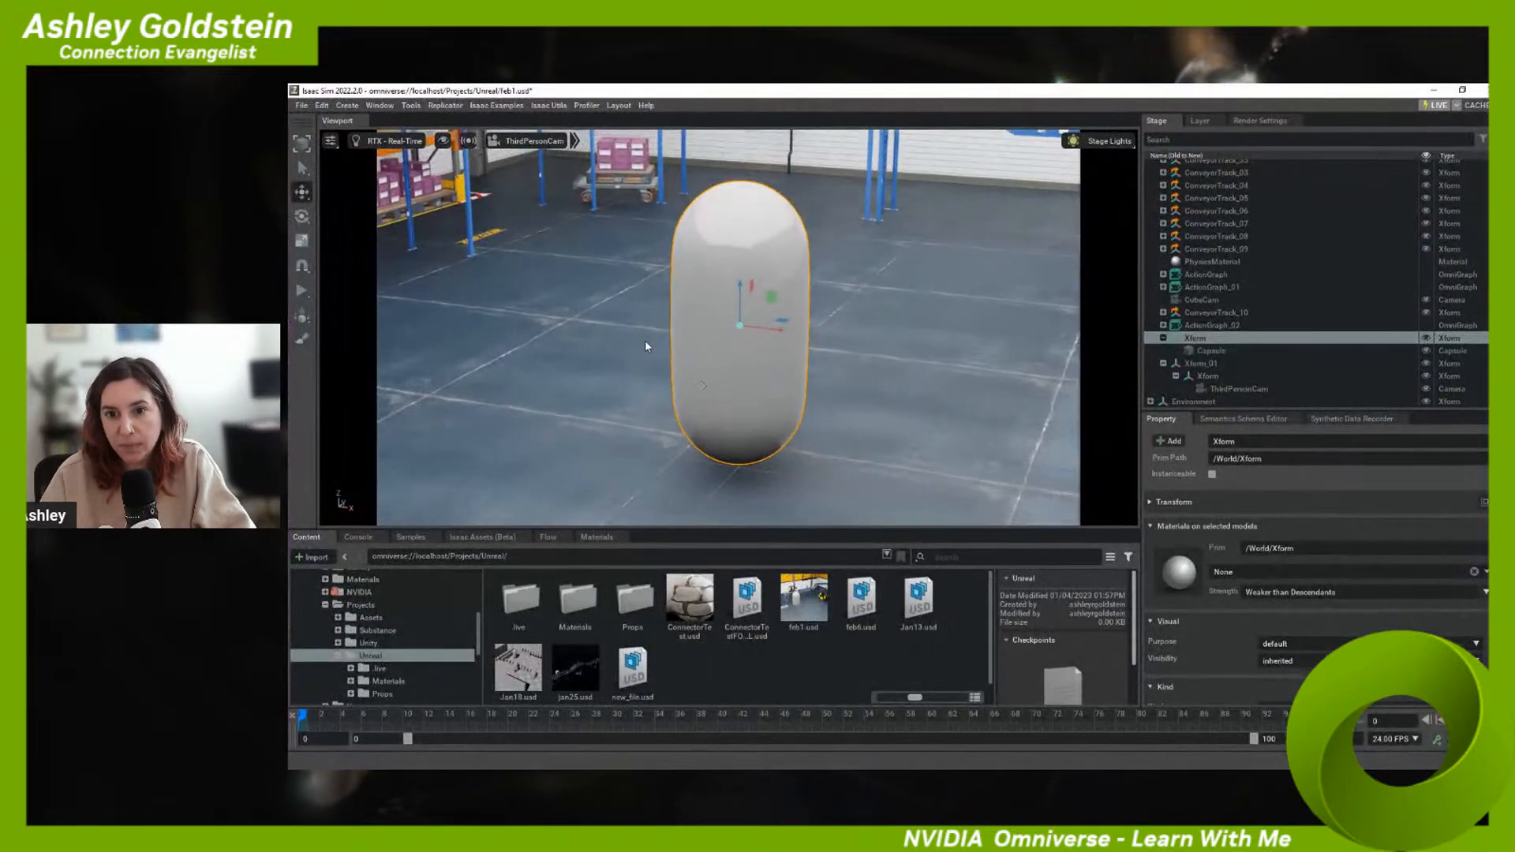
pyautogui.scroll(-3, 645, 339)
pyautogui.moveTo(785, 277); pyautogui.dragTo(657, 393, button='middle')
pyautogui.moveTo(783, 357); pyautogui.dragTo(717, 368, button='right')
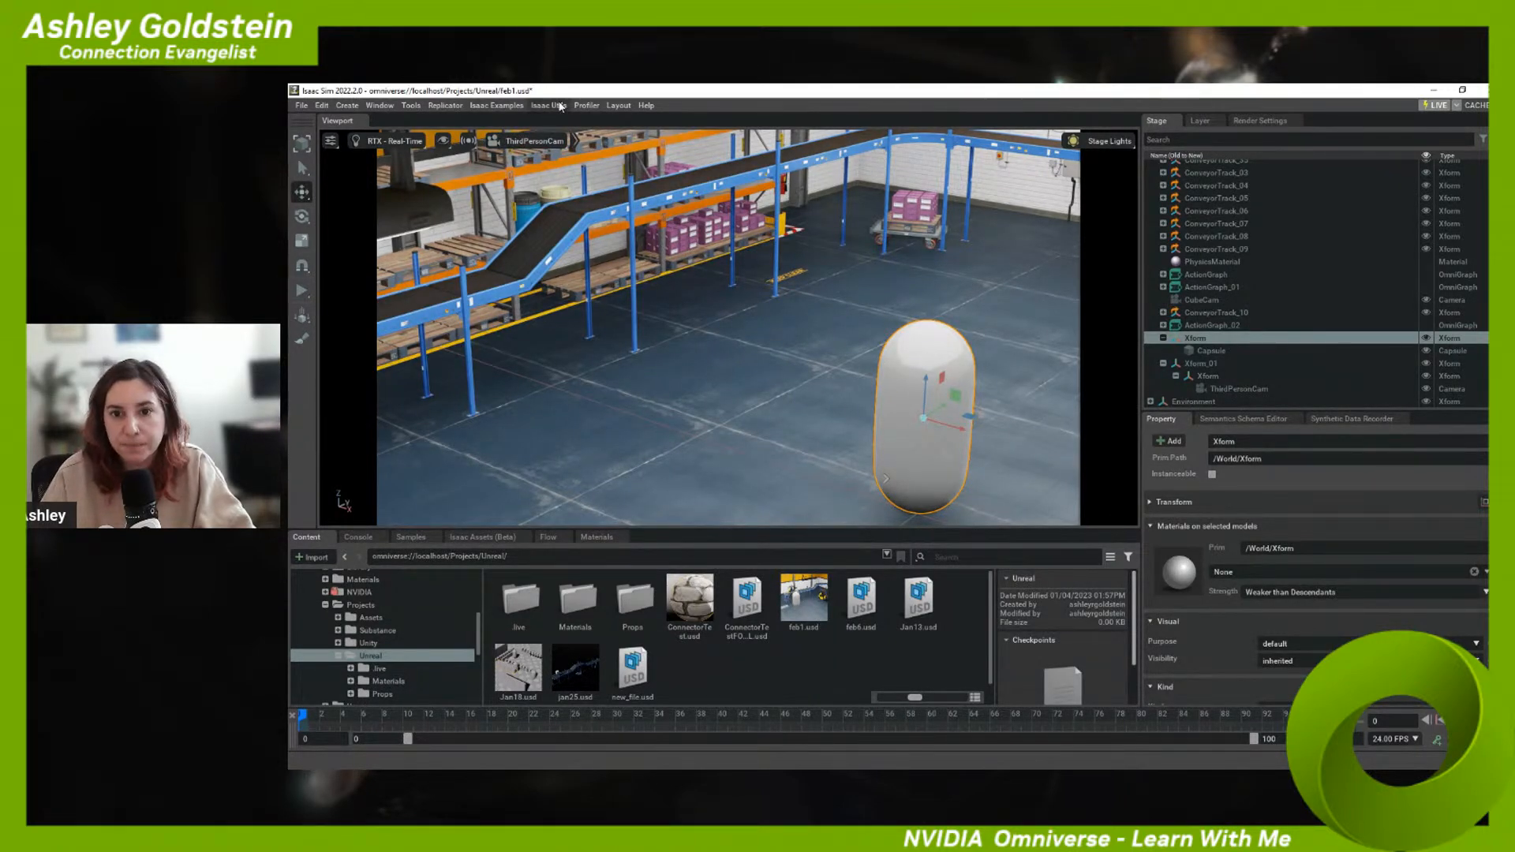
pyautogui.moveTo(646, 213); pyautogui.dragTo(609, 268, button='middle')
pyautogui.hotkey('ctrl', 'z')
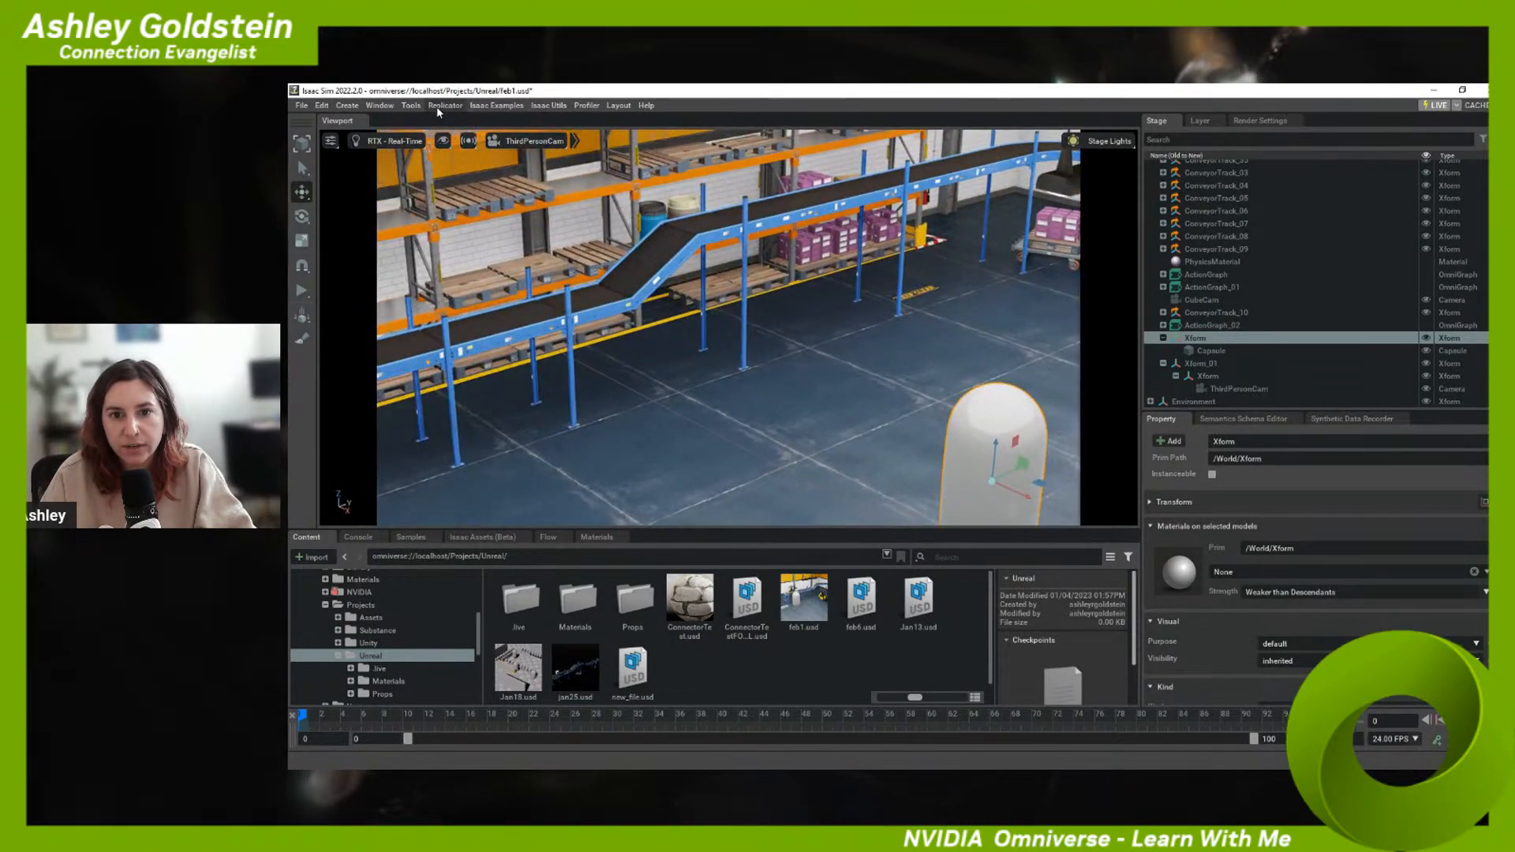
# - Search the Extensions manager for "conveyor" and review the Isaac Sim Conveyor Belt Utility's details and enabled state
pyautogui.click(383, 106)
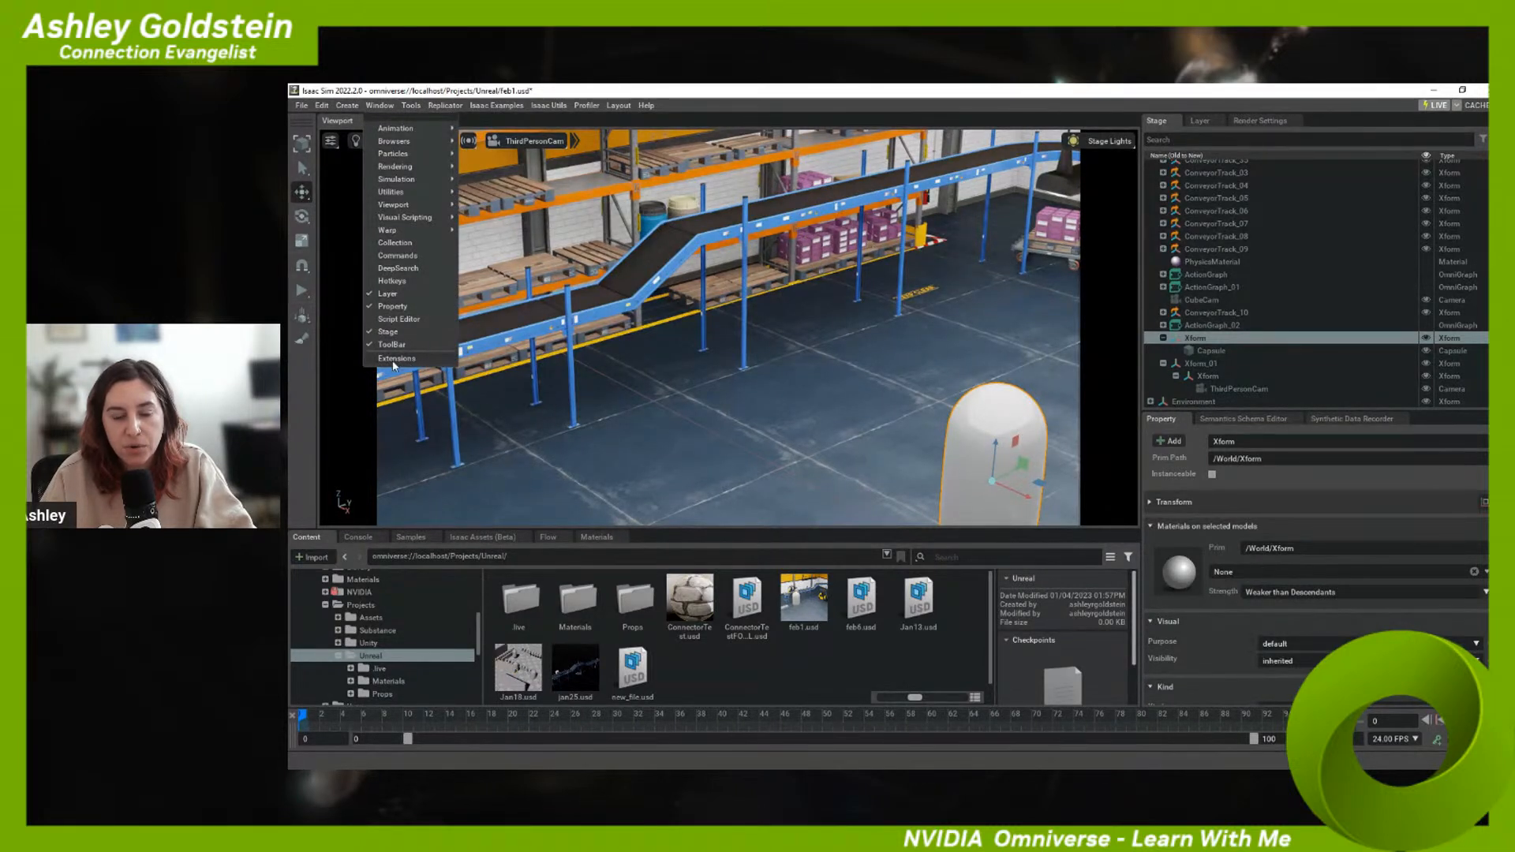
pyautogui.click(406, 359)
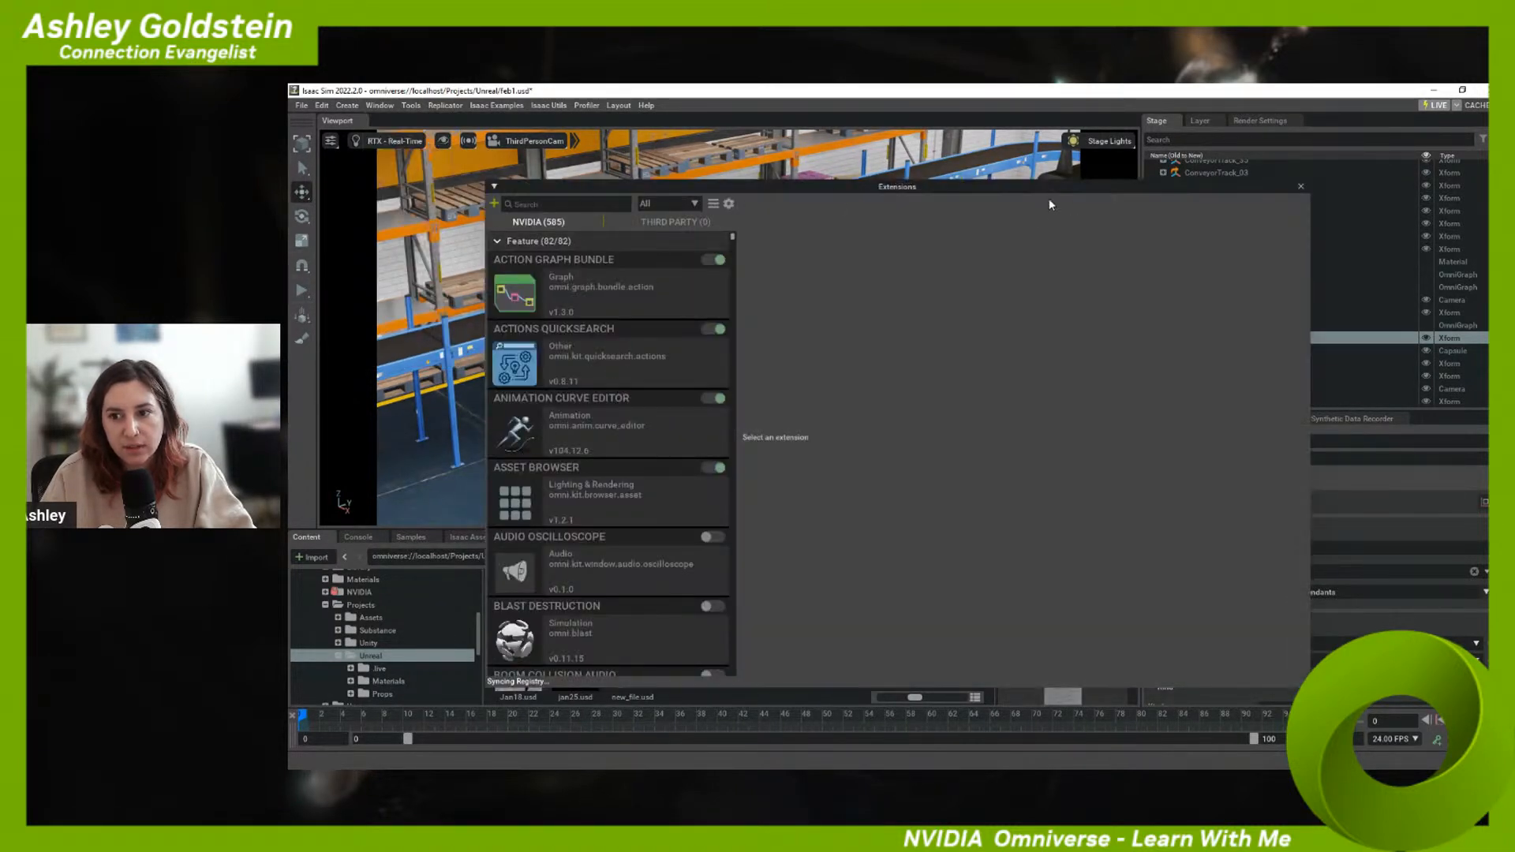
pyautogui.moveTo(911, 191); pyautogui.dragTo(874, 186)
pyautogui.click(557, 205)
pyautogui.write('conveyor')
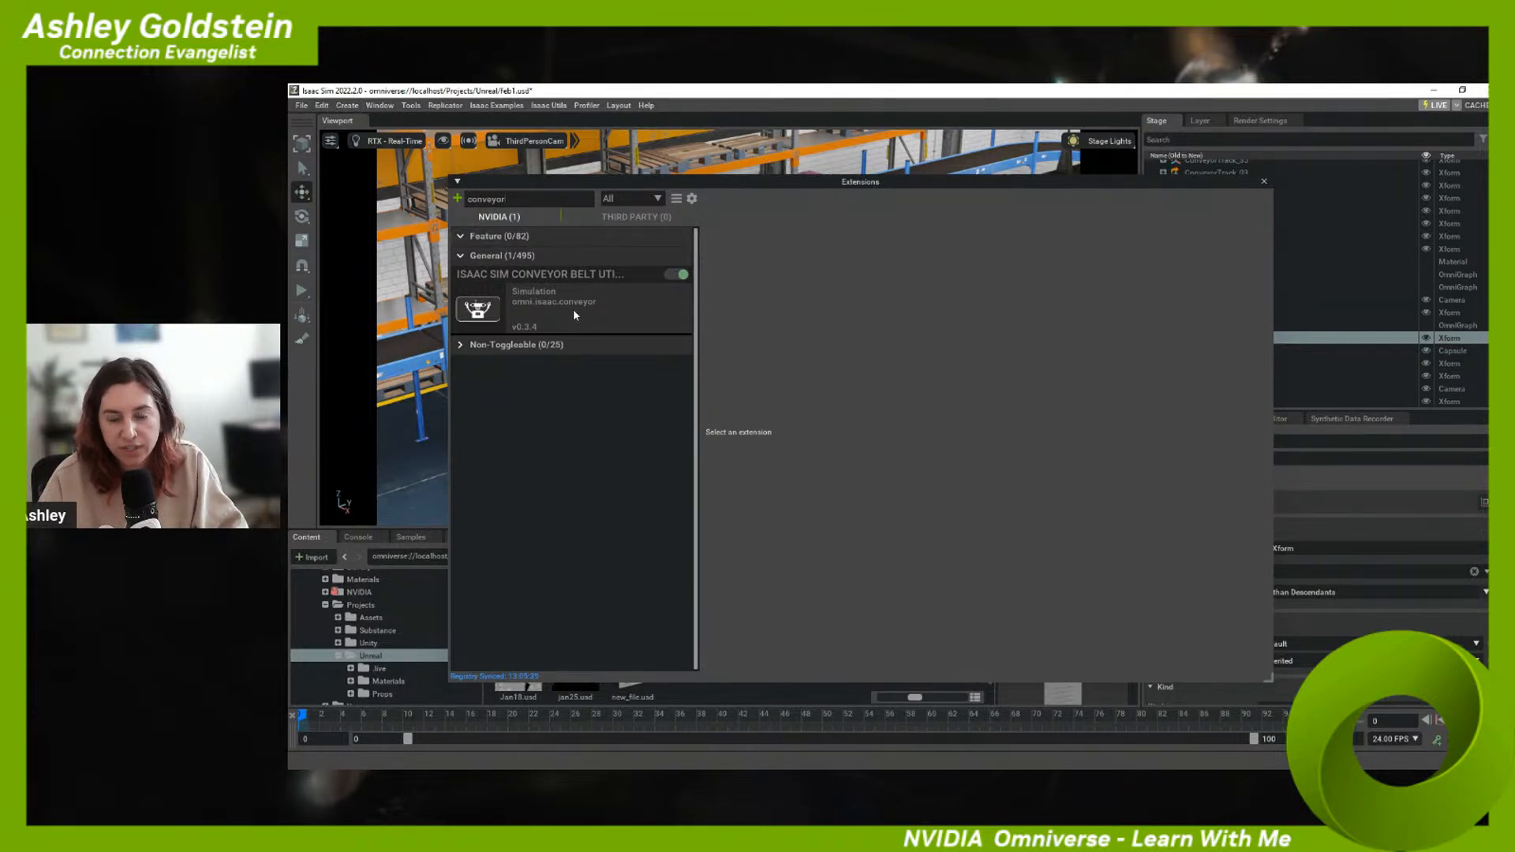
pyautogui.click(641, 314)
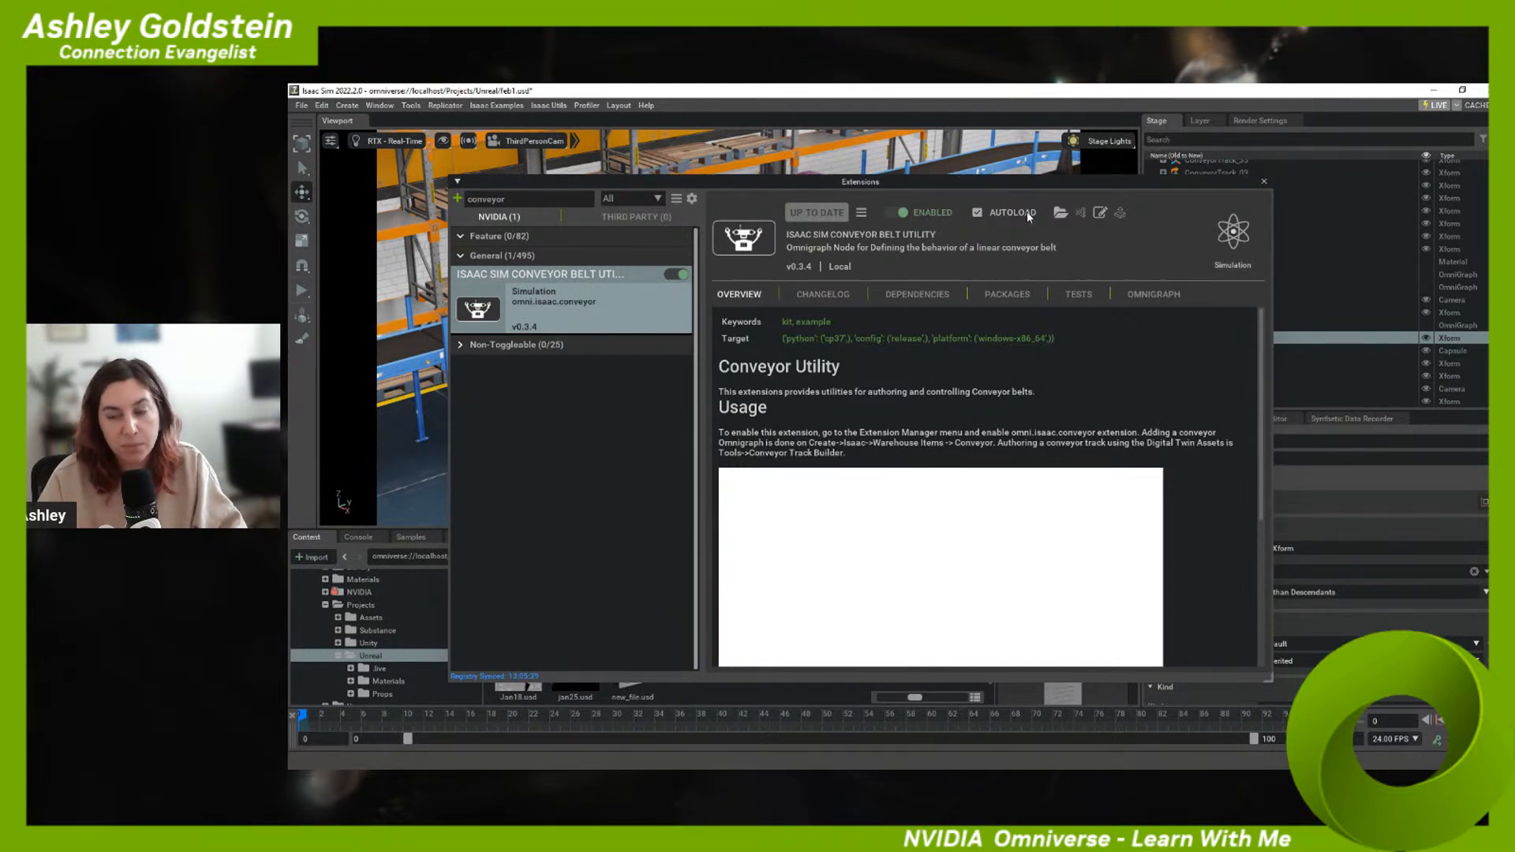
pyautogui.click(1264, 182)
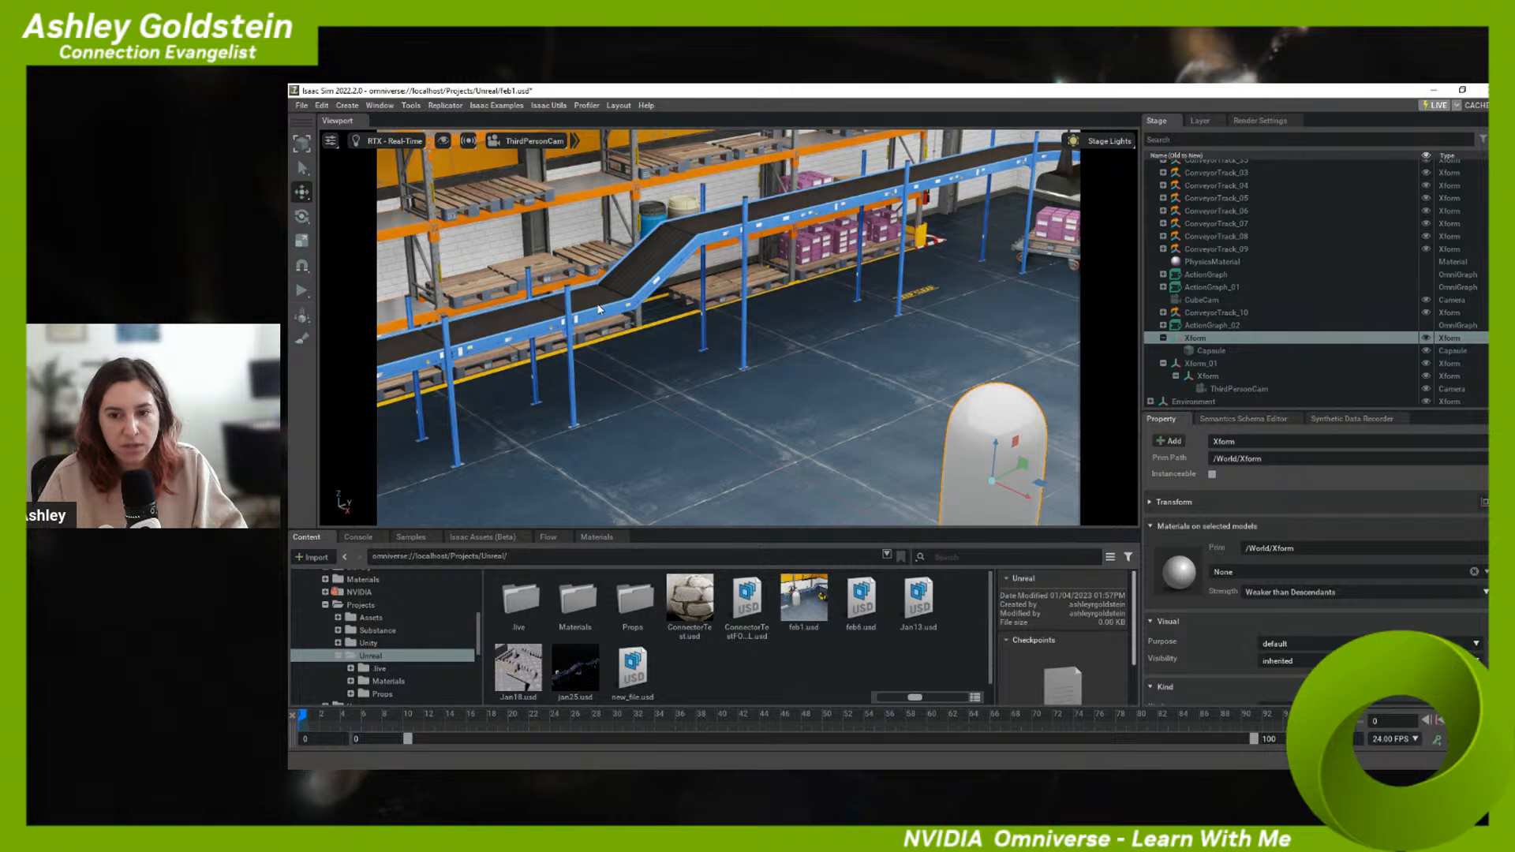
# - Preview a 1 level down ramp in another style at ConveyorTrack_03 with the Conveyor Track Builder, without adding it
pyautogui.click(590, 324)
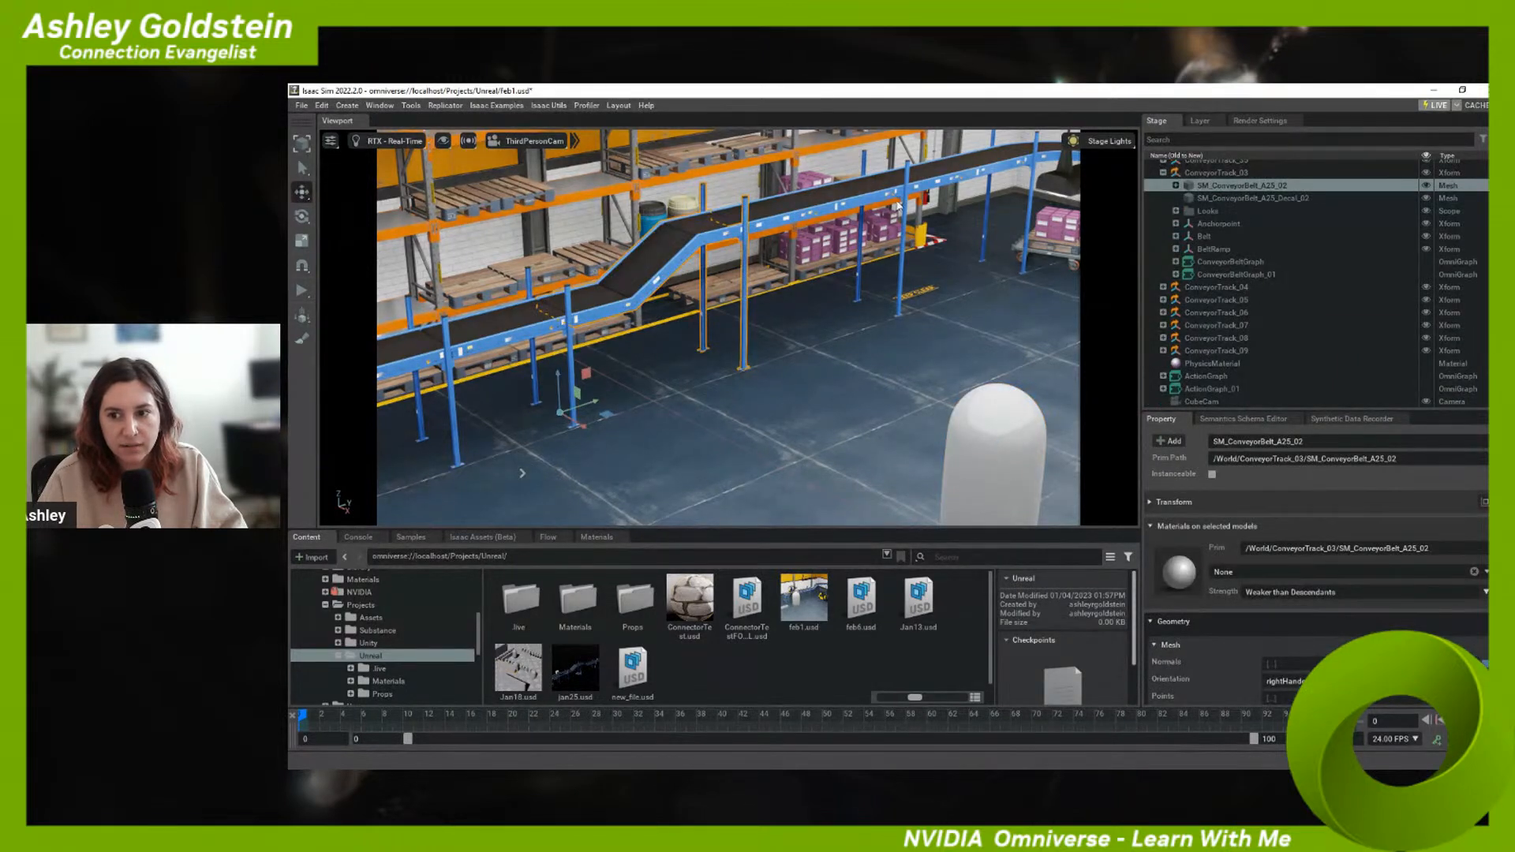
pyautogui.click(417, 106)
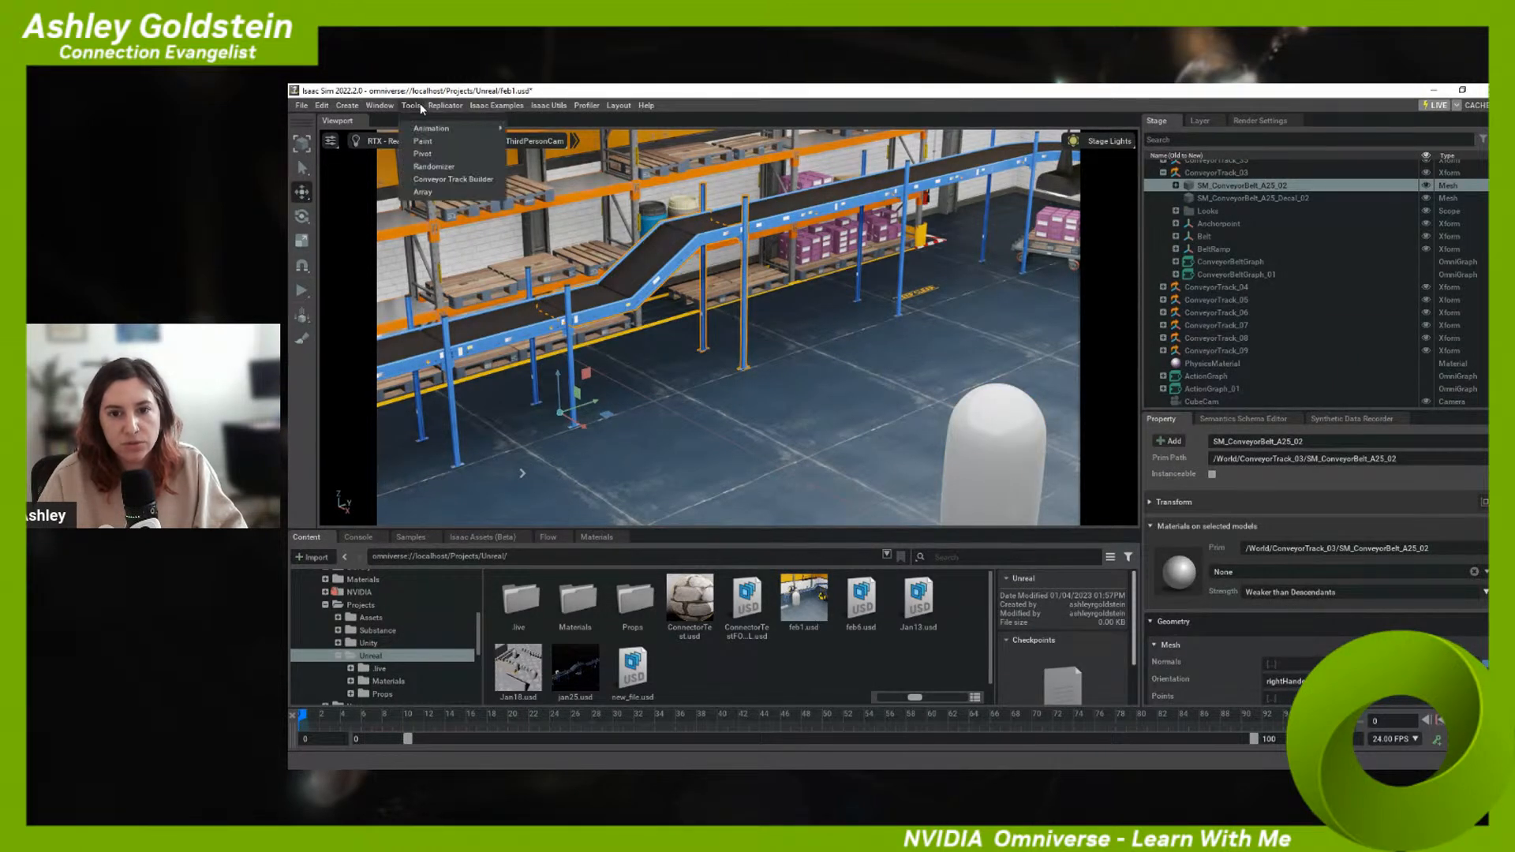
pyautogui.click(450, 180)
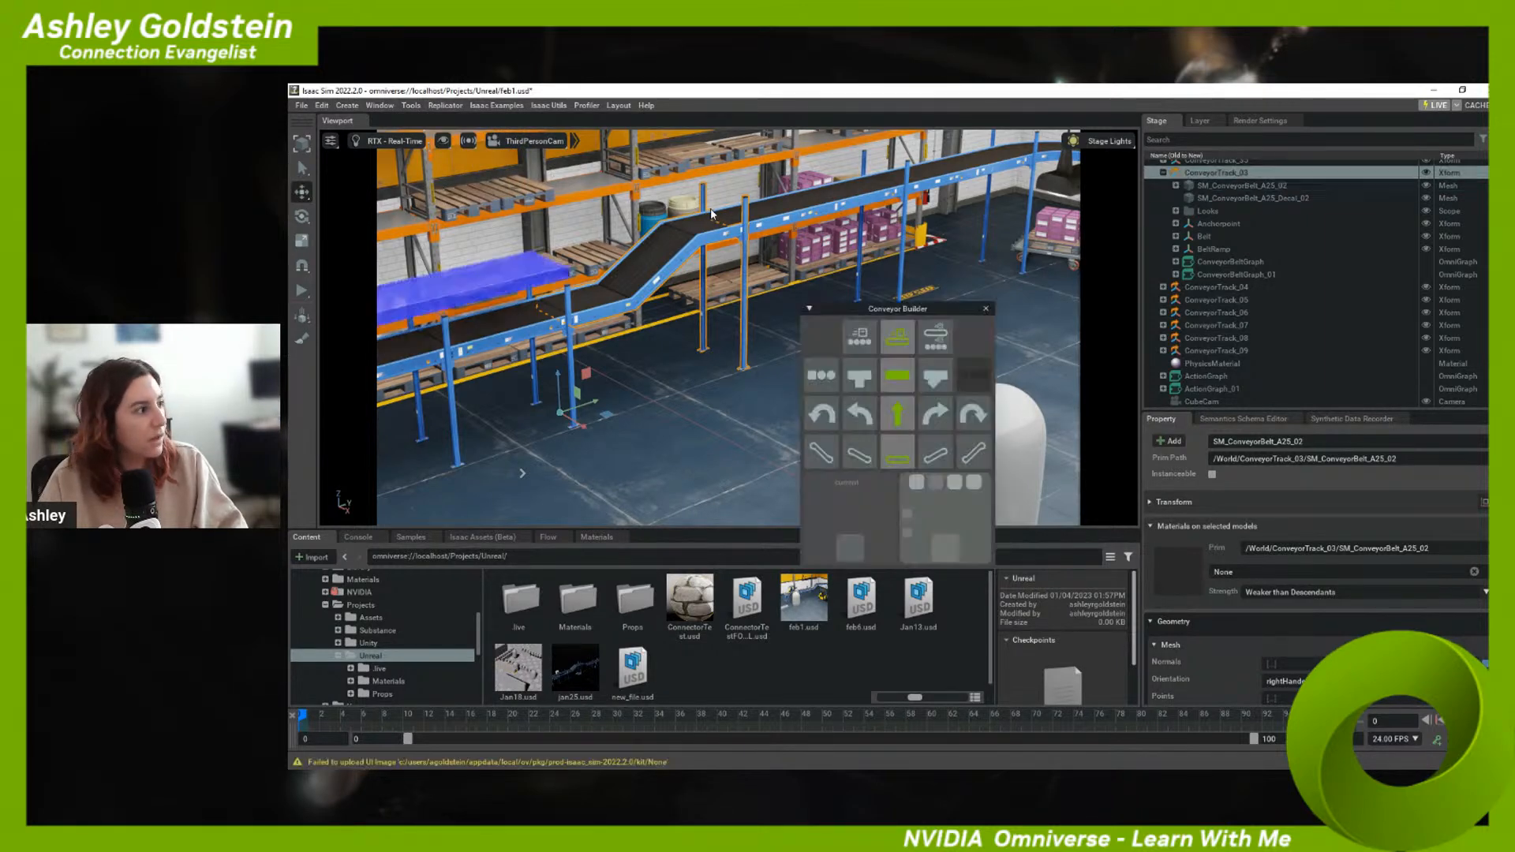
pyautogui.moveTo(908, 310); pyautogui.dragTo(951, 233)
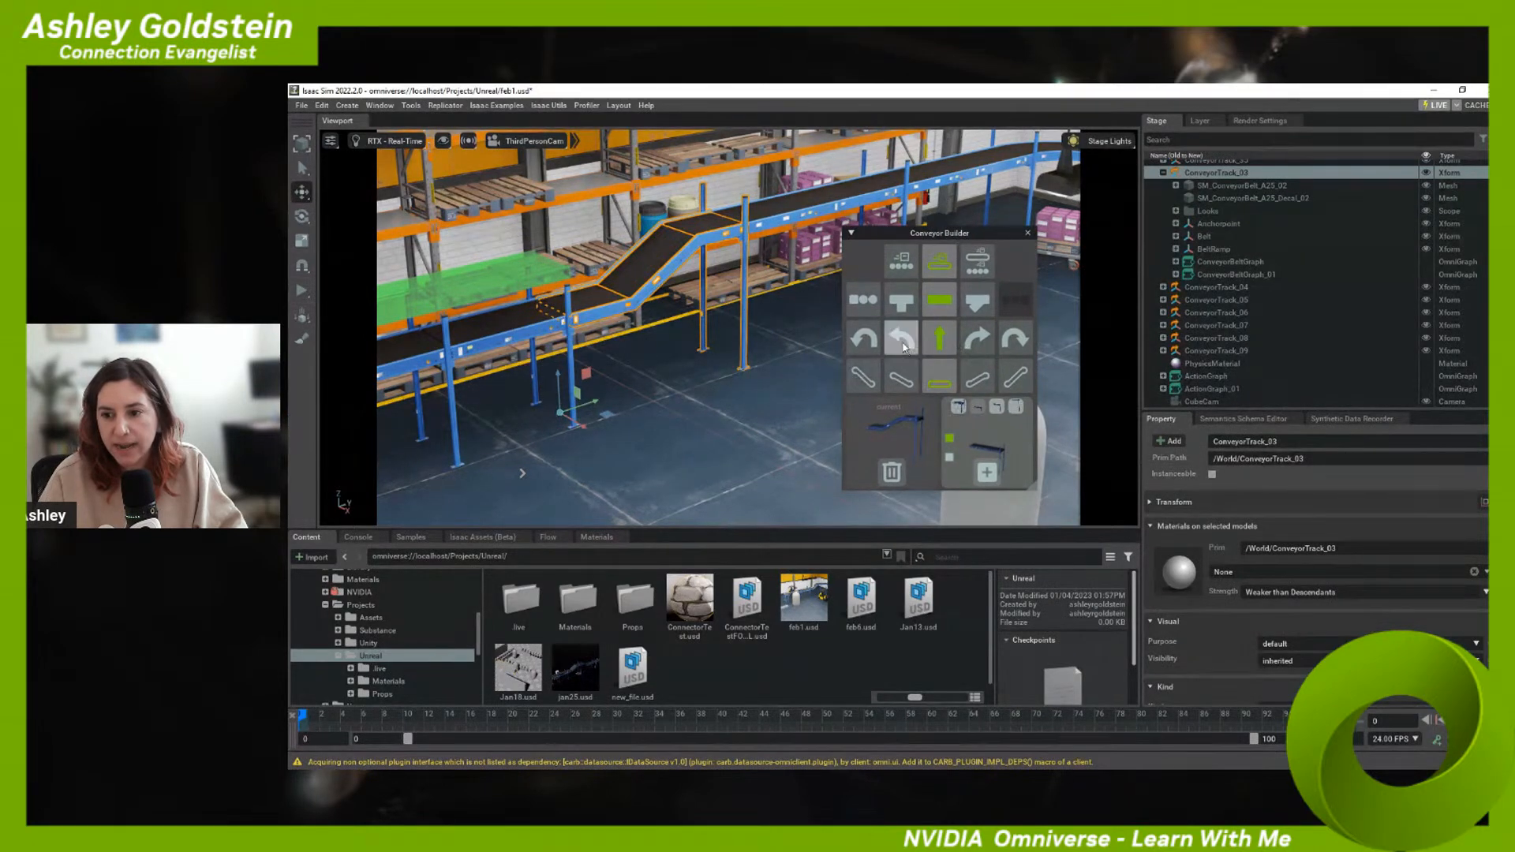
pyautogui.moveTo(731, 334); pyautogui.dragTo(655, 336, button='right')
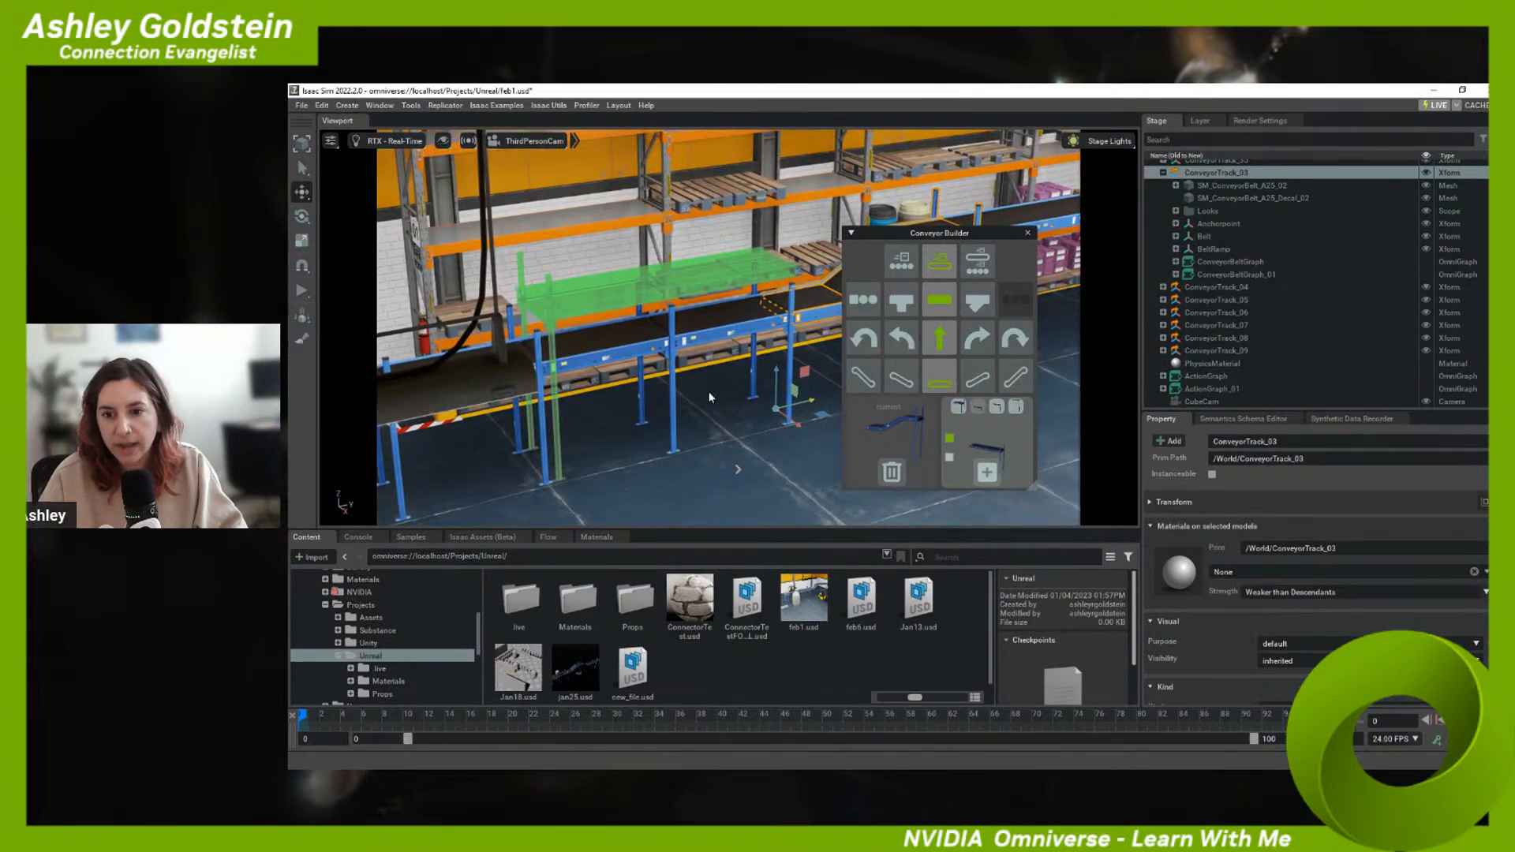
pyautogui.click(903, 379)
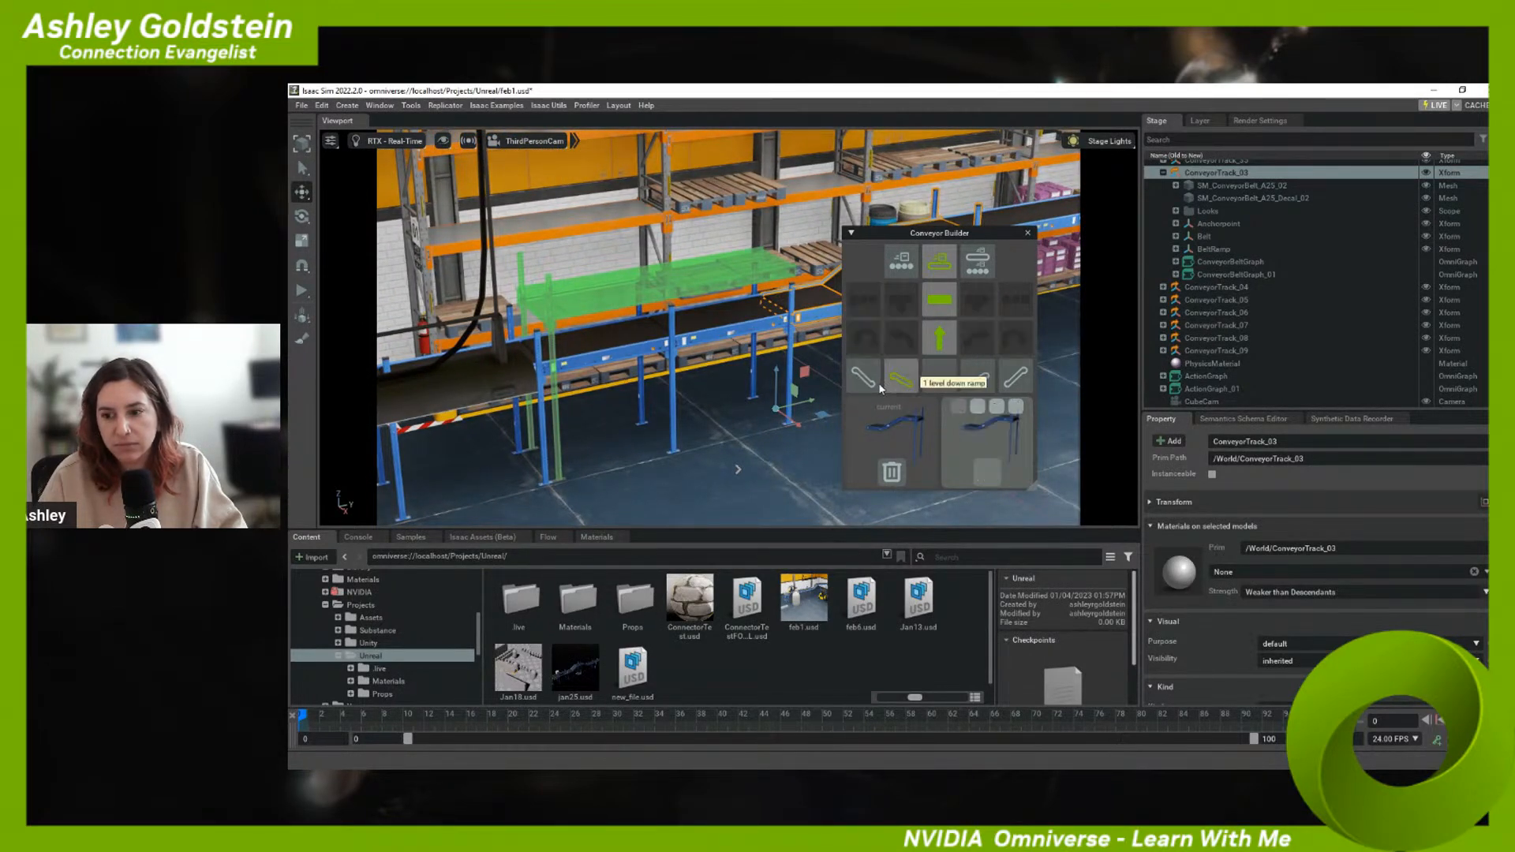
pyautogui.click(998, 408)
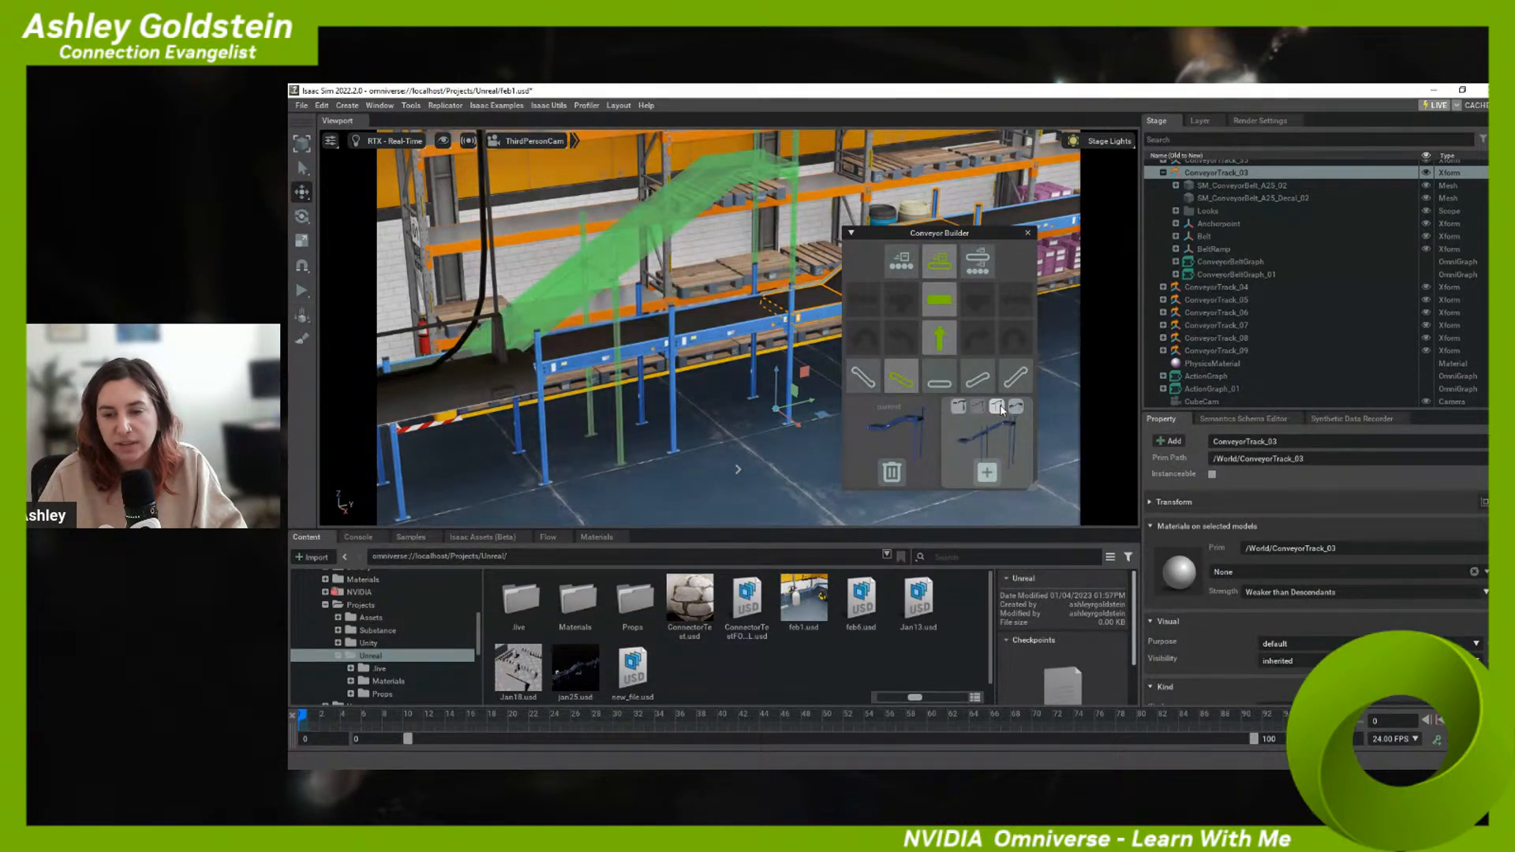
pyautogui.click(1028, 234)
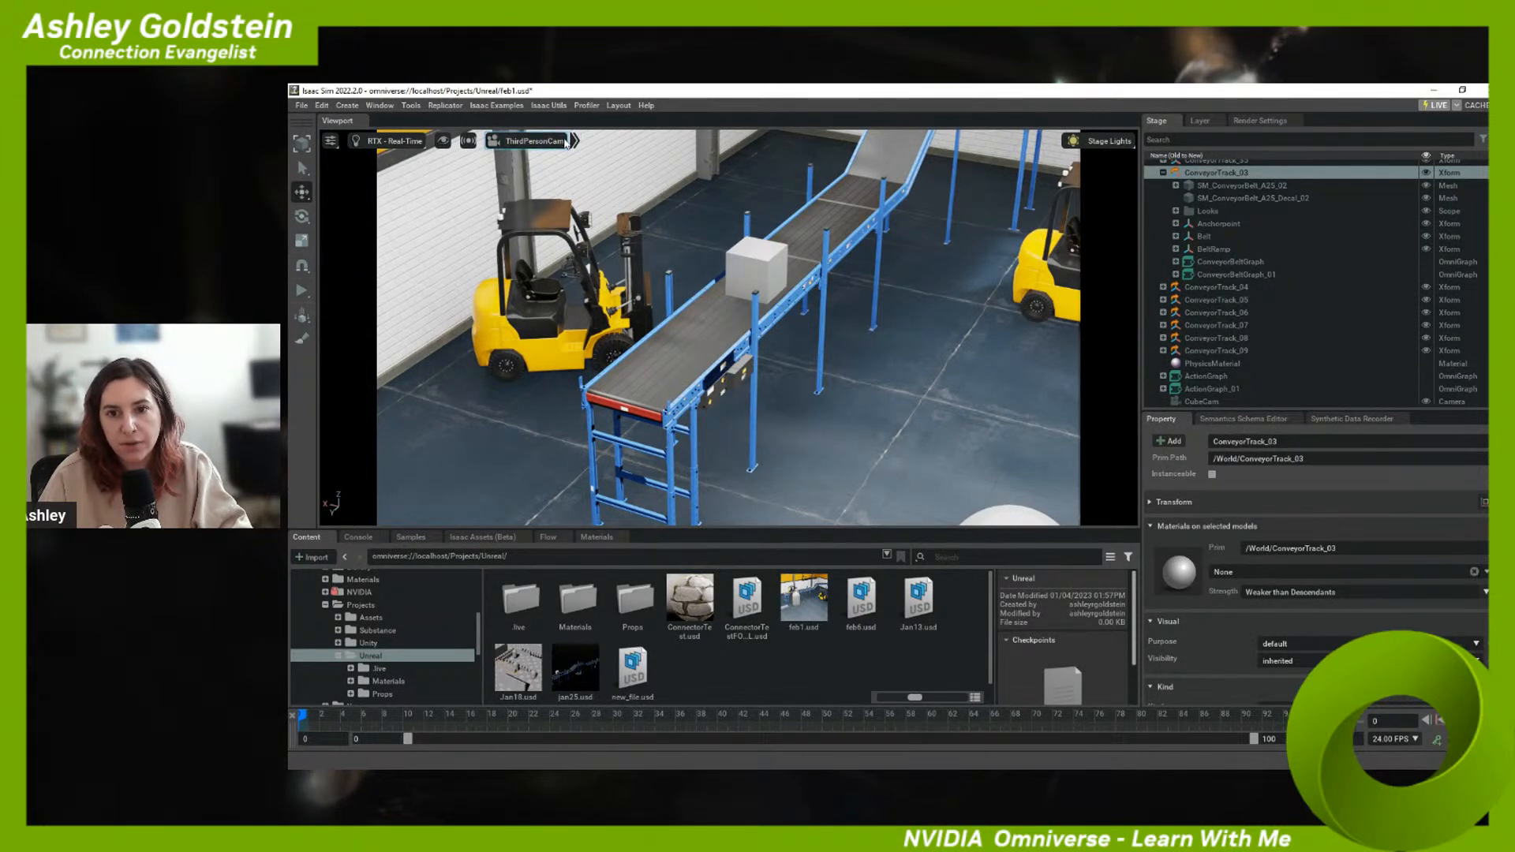
# - Switch the viewport to CubeCam and play the simulation to follow the cube along the conveyor before stopping it
pyautogui.click(539, 144)
pyautogui.moveTo(551, 167)
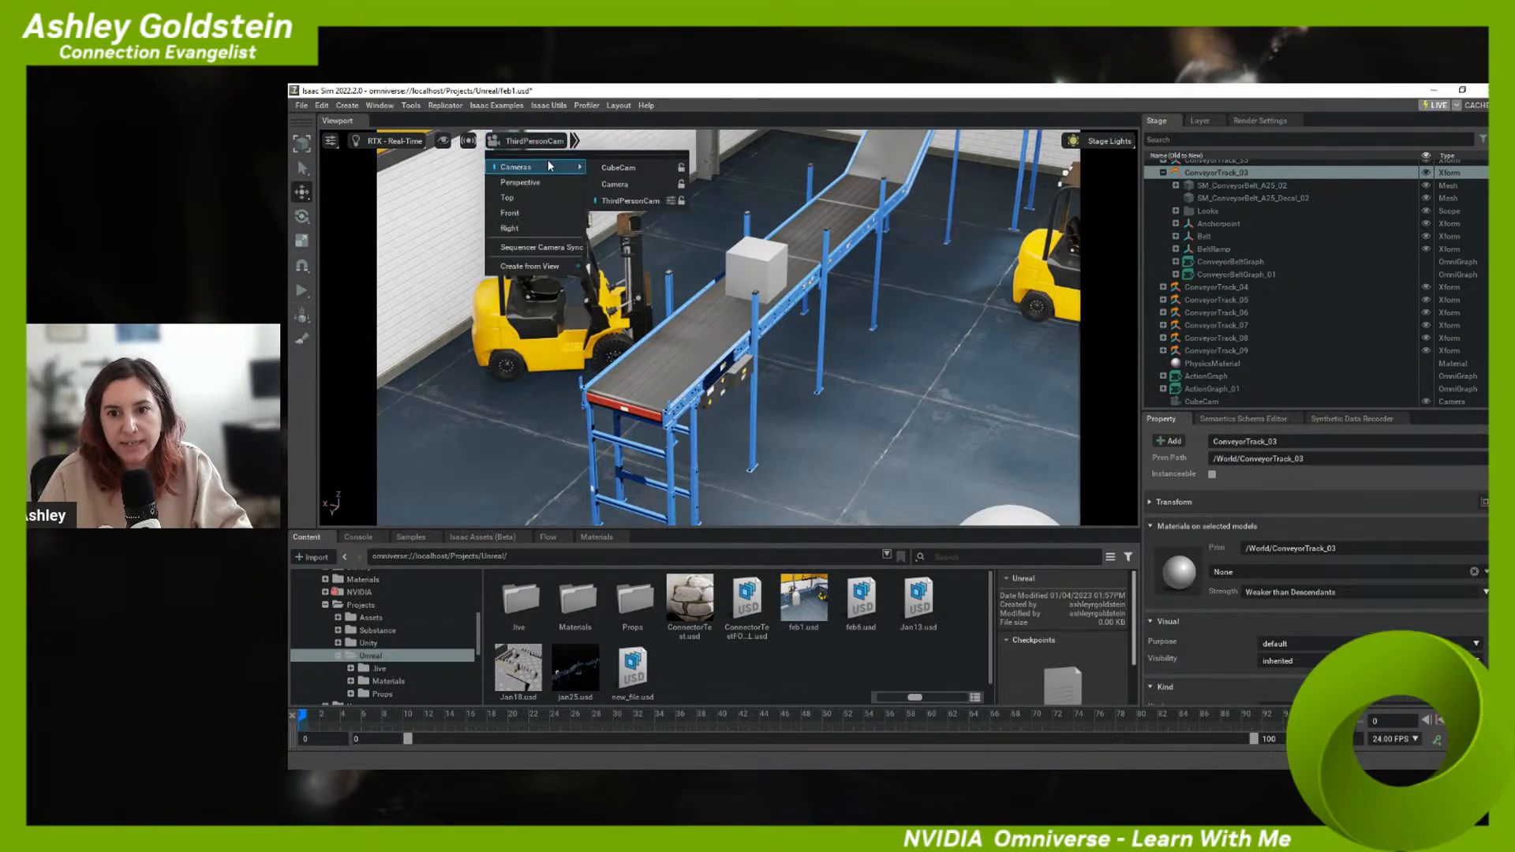
pyautogui.click(612, 168)
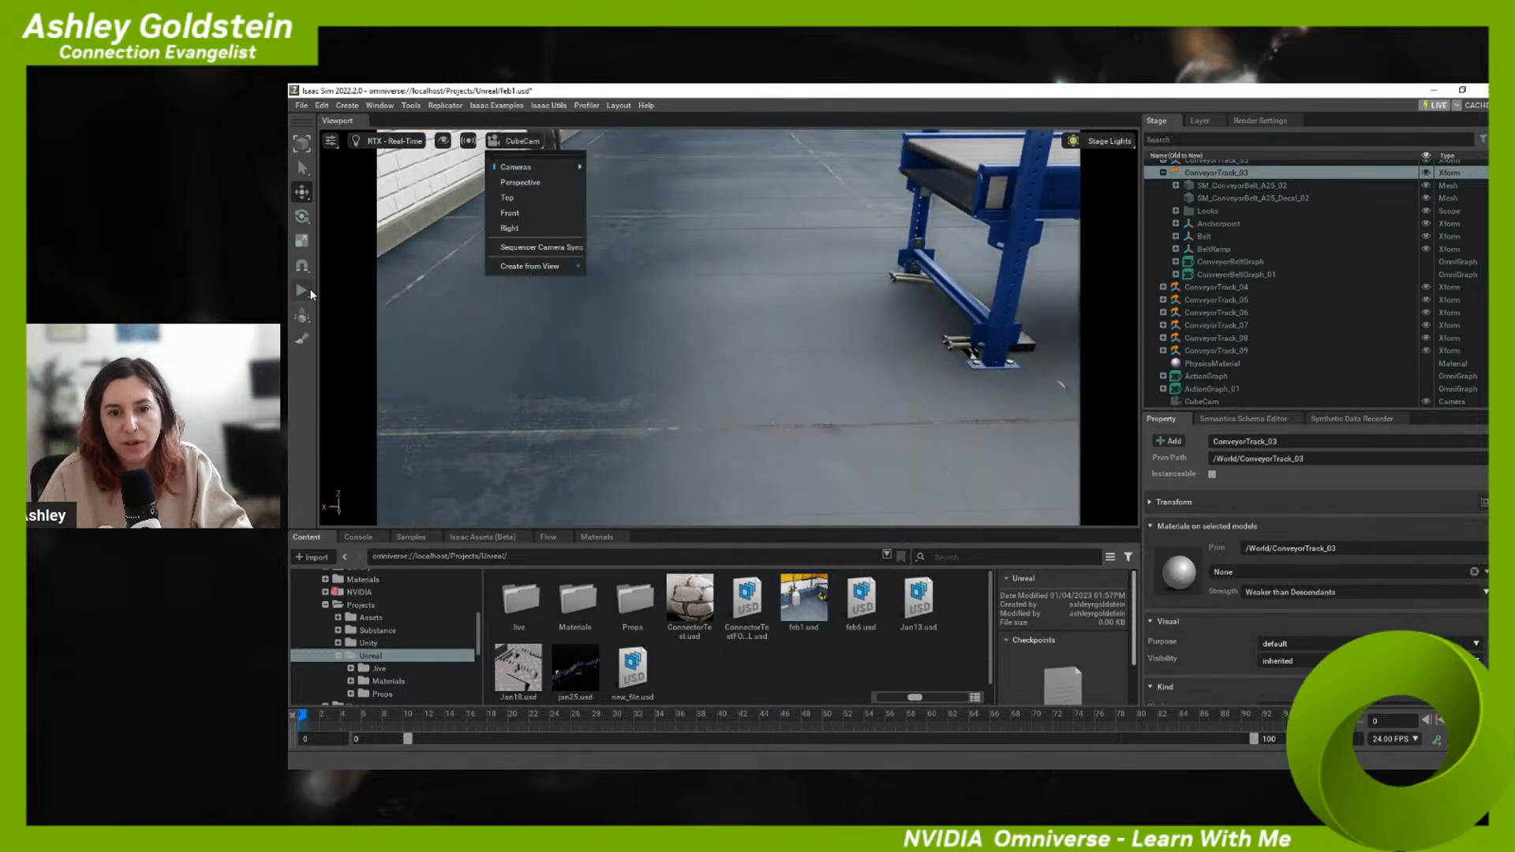
pyautogui.click(303, 293)
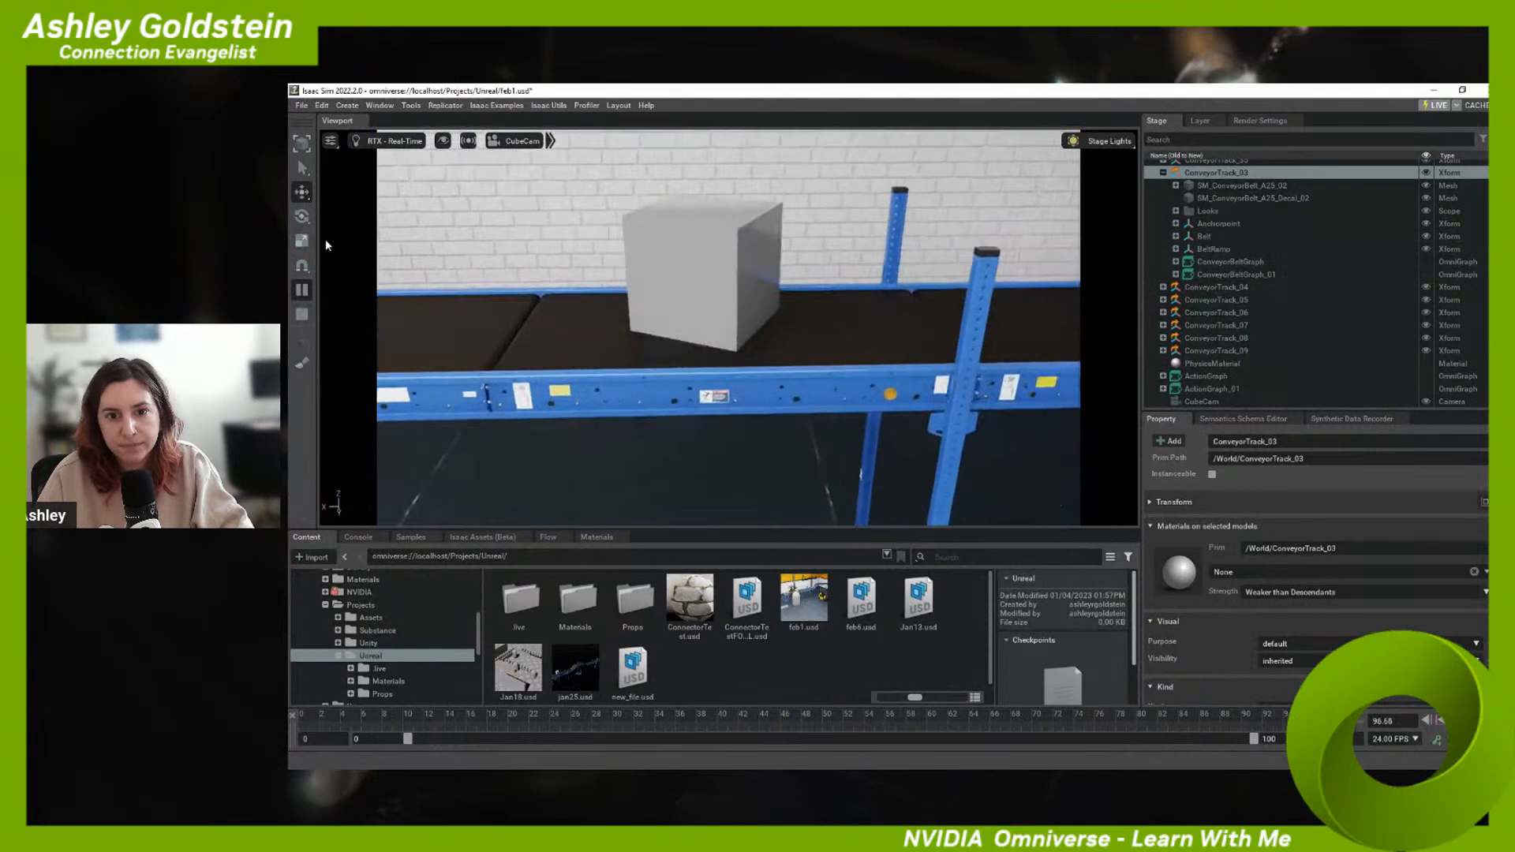
pyautogui.click(300, 314)
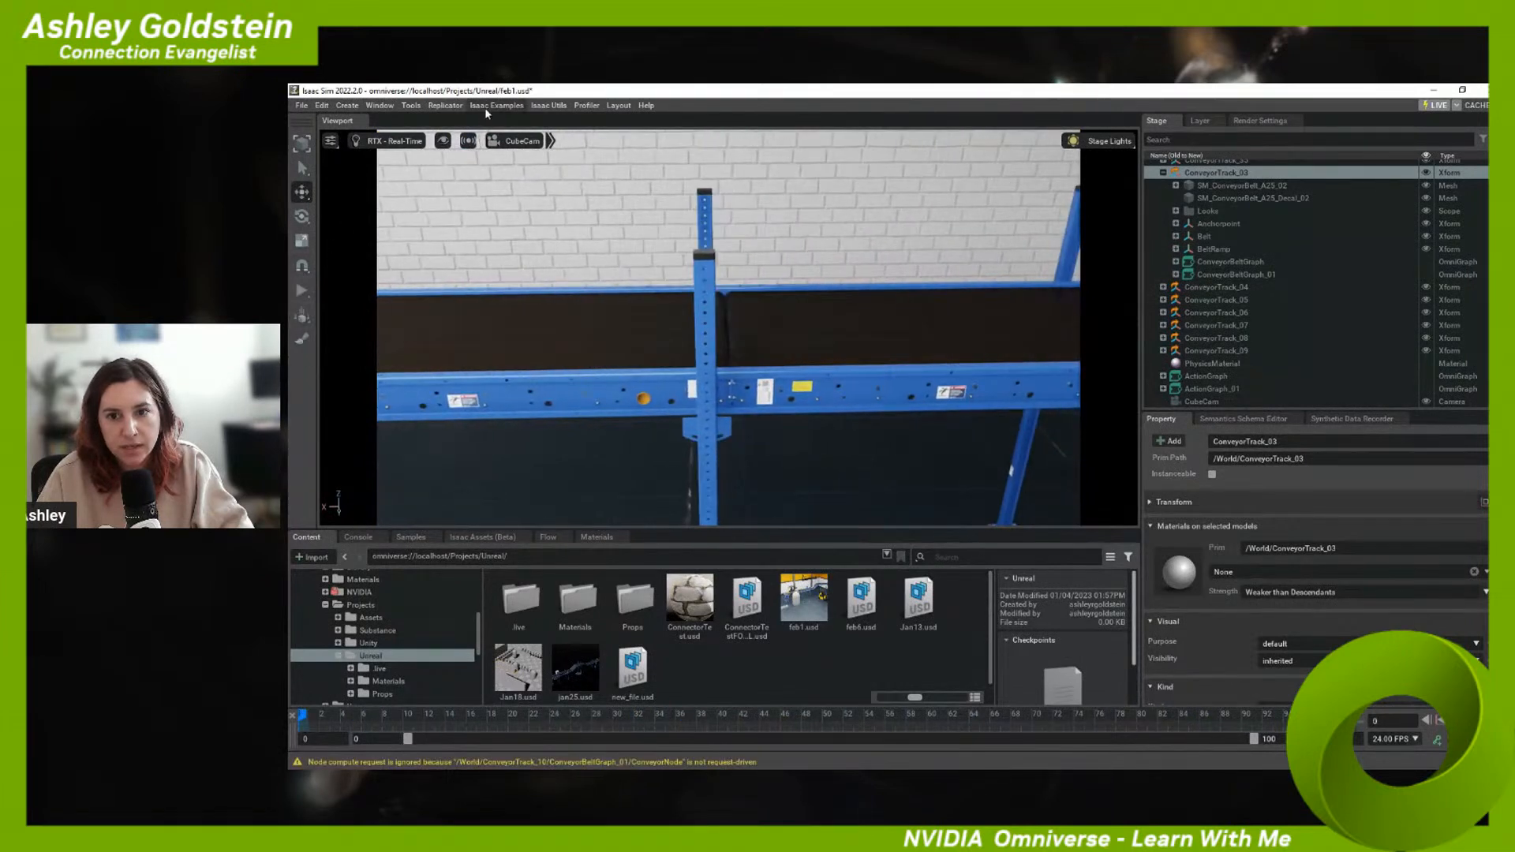
# - Load the saved graph-editing layout from the Omniverse Layouts folder in Documents
pyautogui.click(614, 106)
pyautogui.click(691, 141)
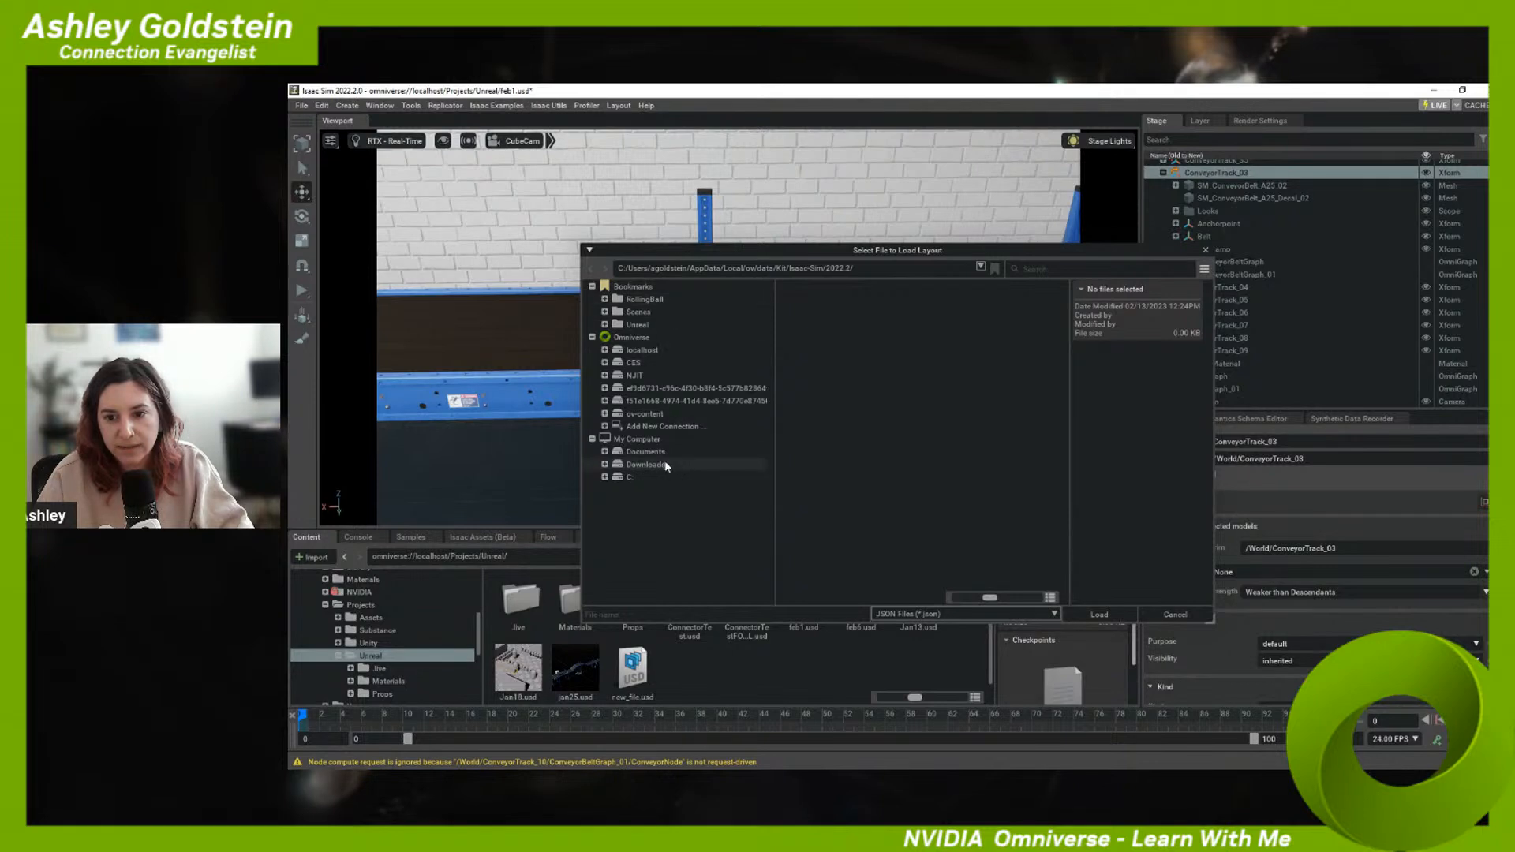
pyautogui.click(665, 453)
pyautogui.doubleClick(863, 336)
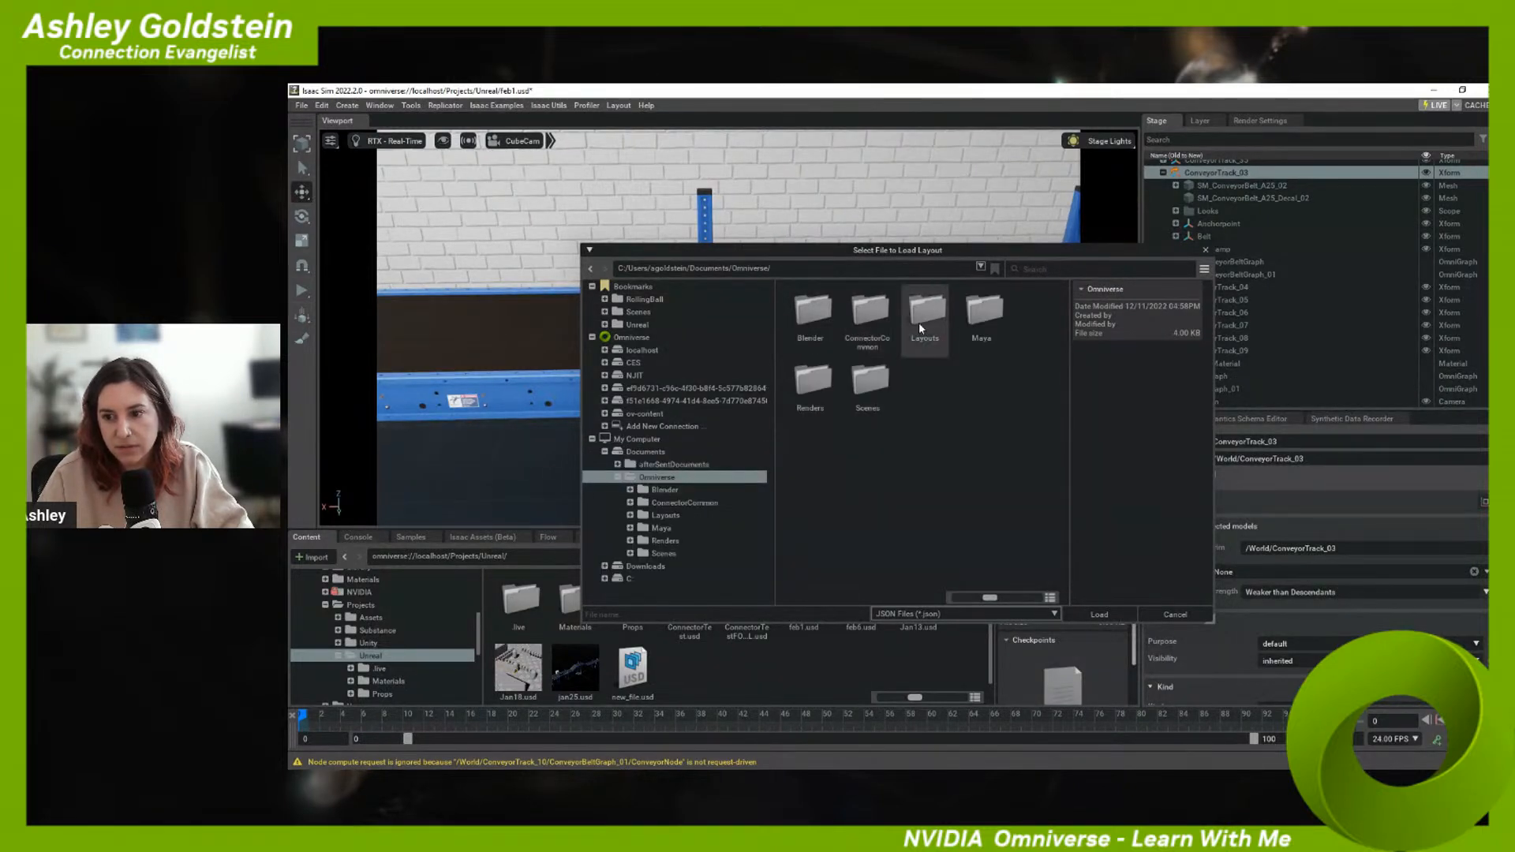
pyautogui.doubleClick(920, 320)
pyautogui.doubleClick(855, 320)
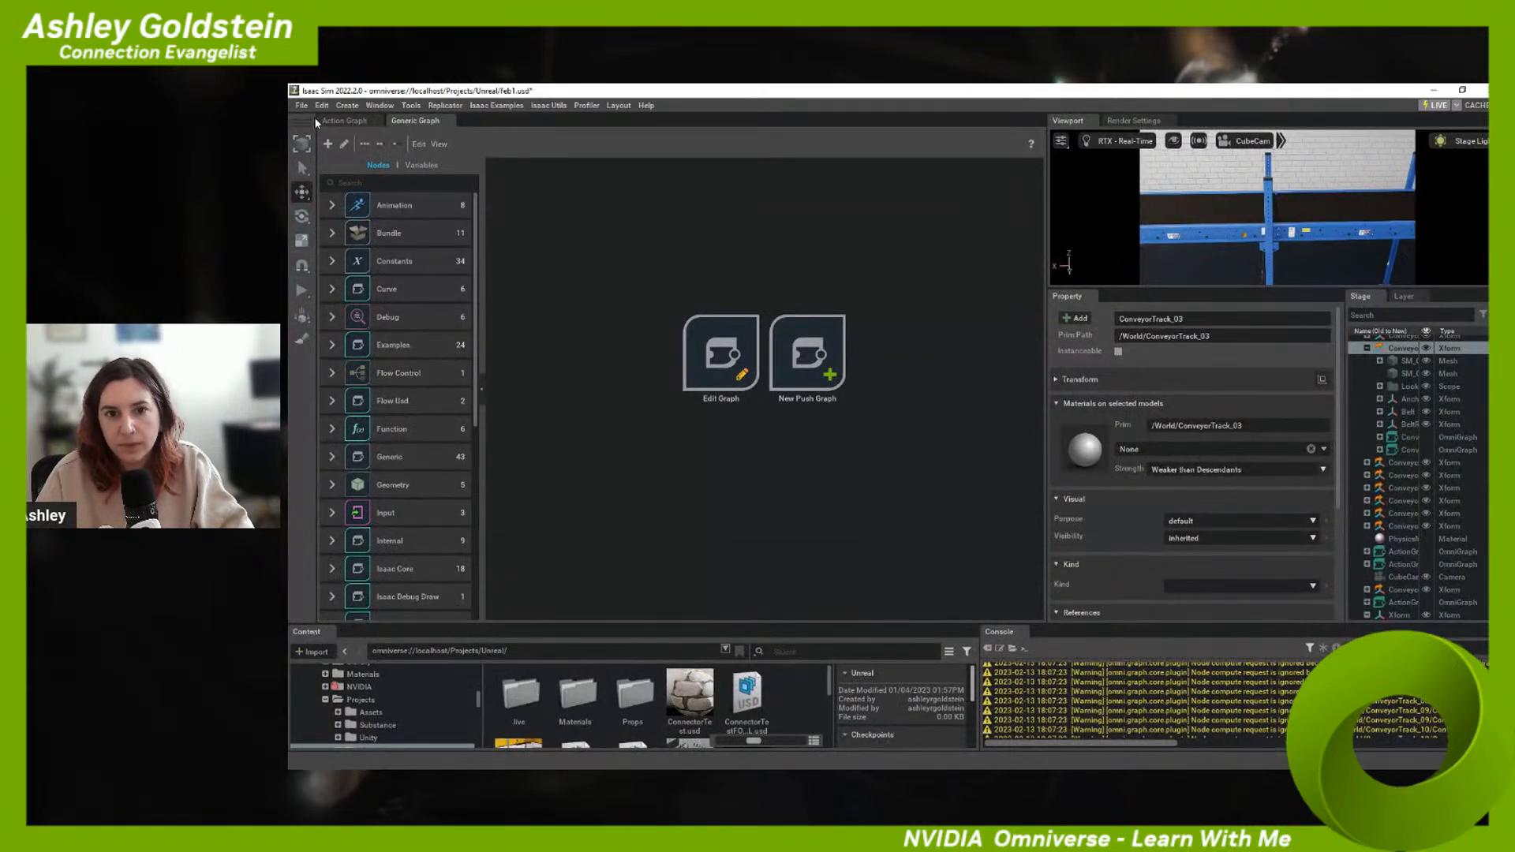
# - Open the existing /World/ActionGraph for editing in the Action Graph editor
pyautogui.click(326, 122)
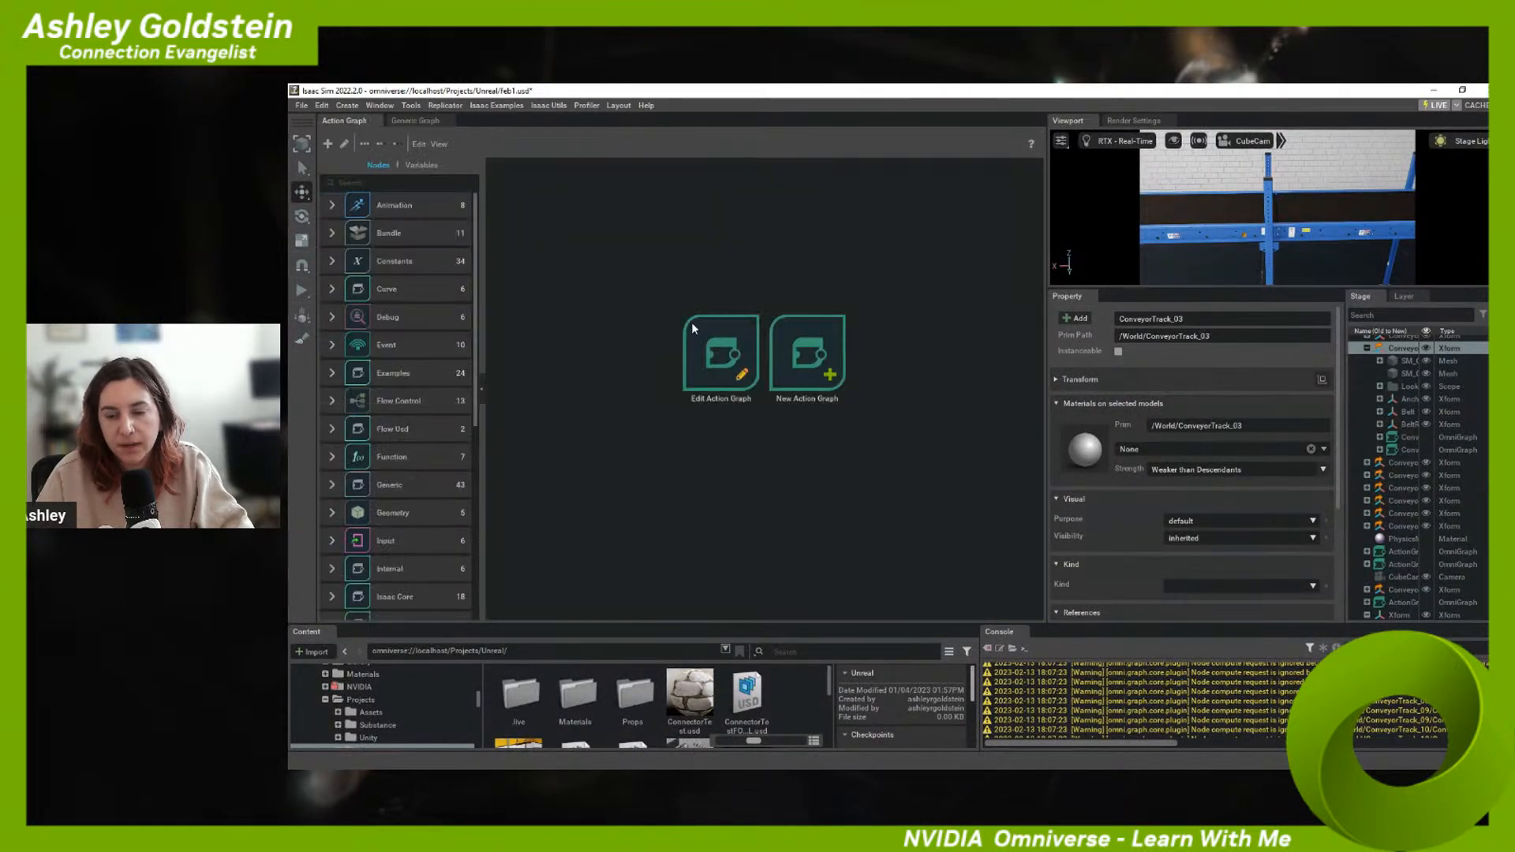
pyautogui.click(695, 332)
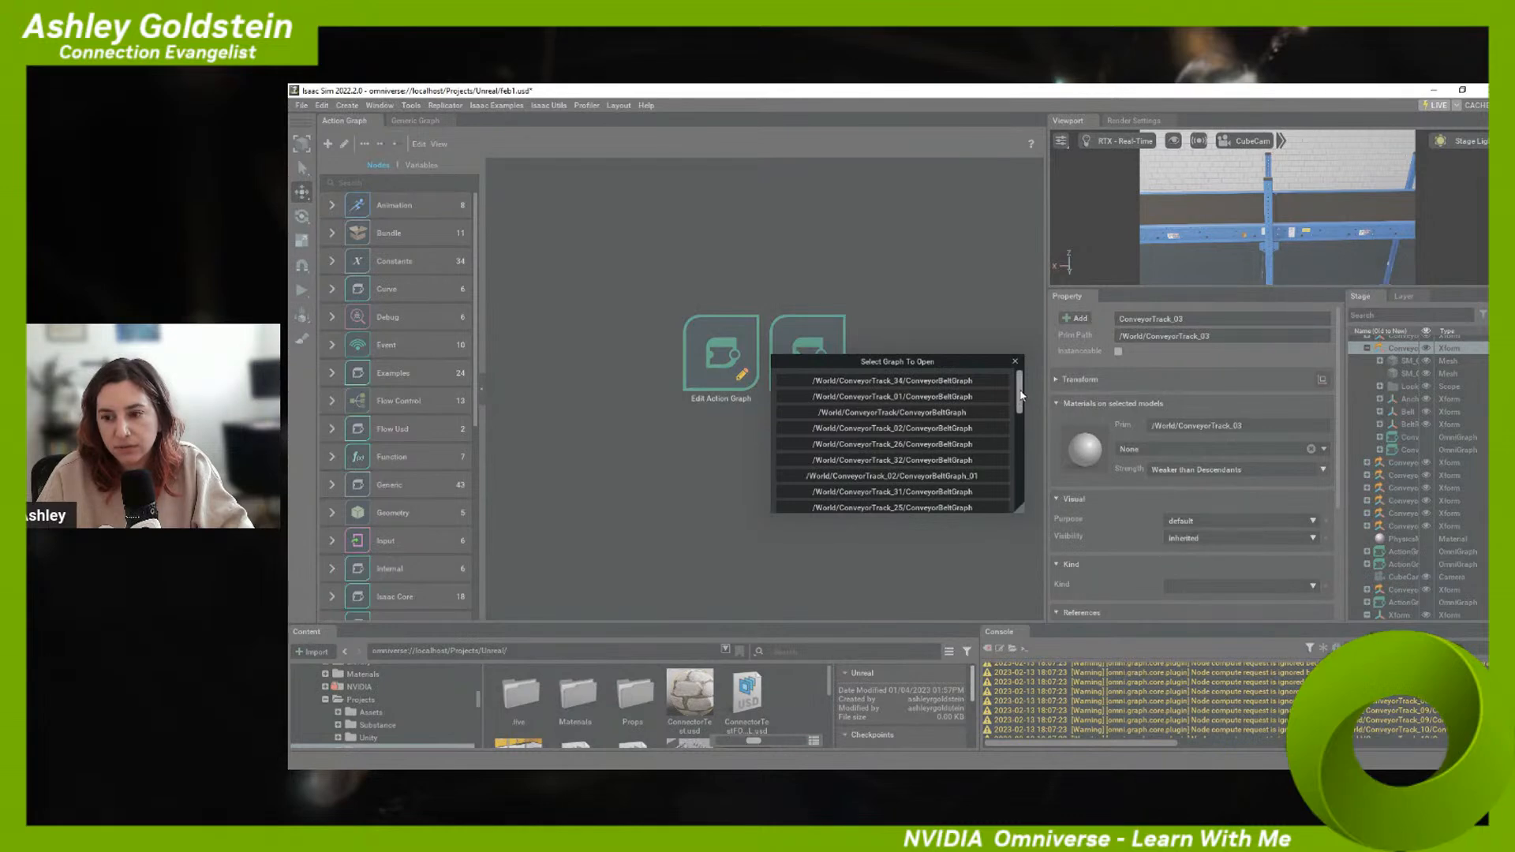
pyautogui.scroll(-5, 922, 482)
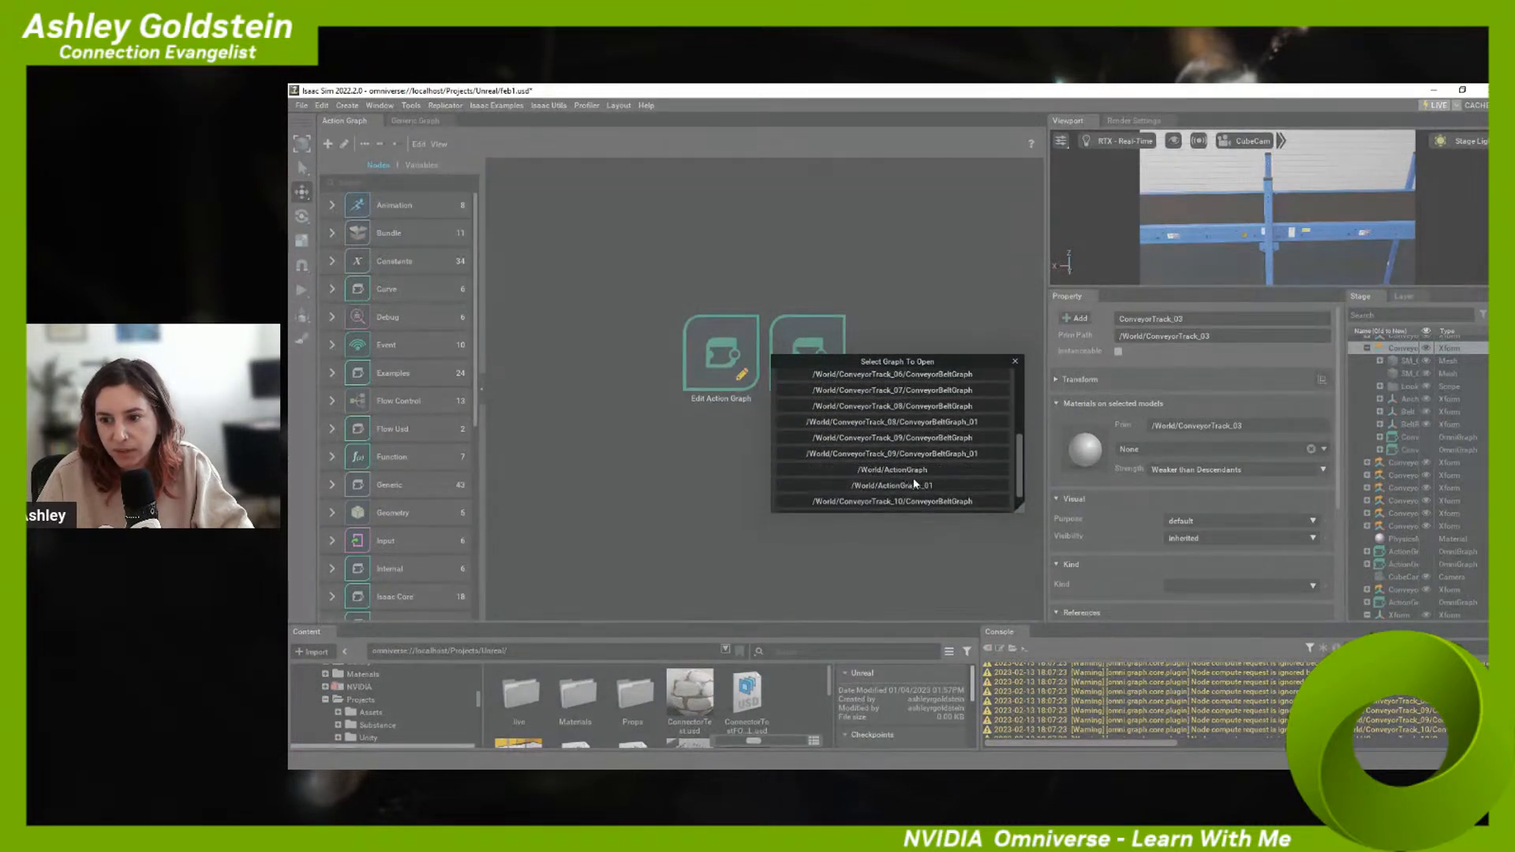
pyautogui.click(901, 471)
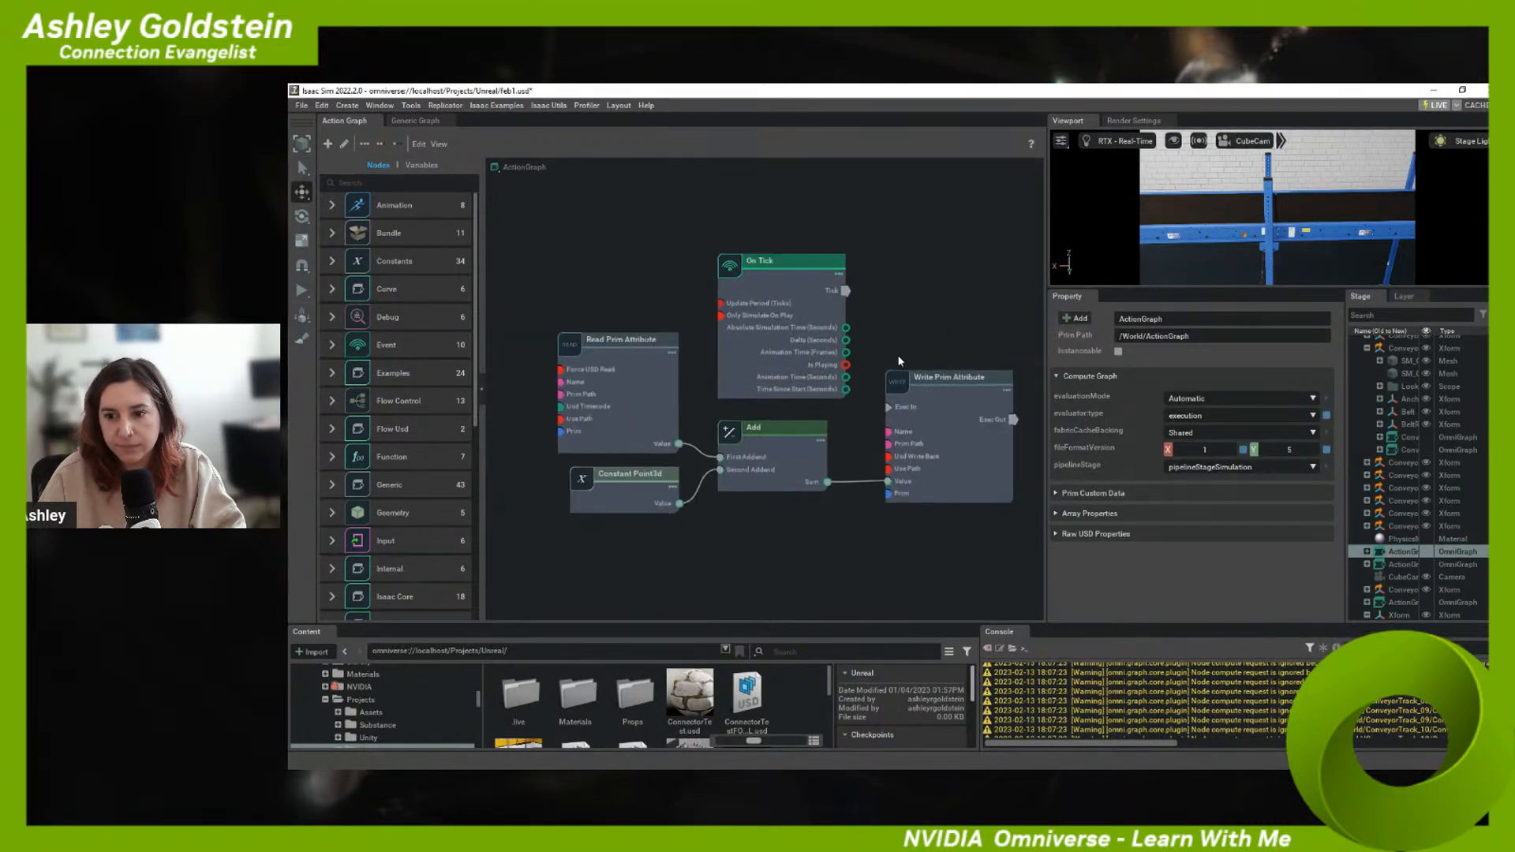
# - Inspect the Constant Point3d, Read Prim Attribute, Write Prim Attribute and On Tick nodes' properties, and list the available Event nodes
pyautogui.moveTo(907, 349); pyautogui.dragTo(939, 304, button='middle')
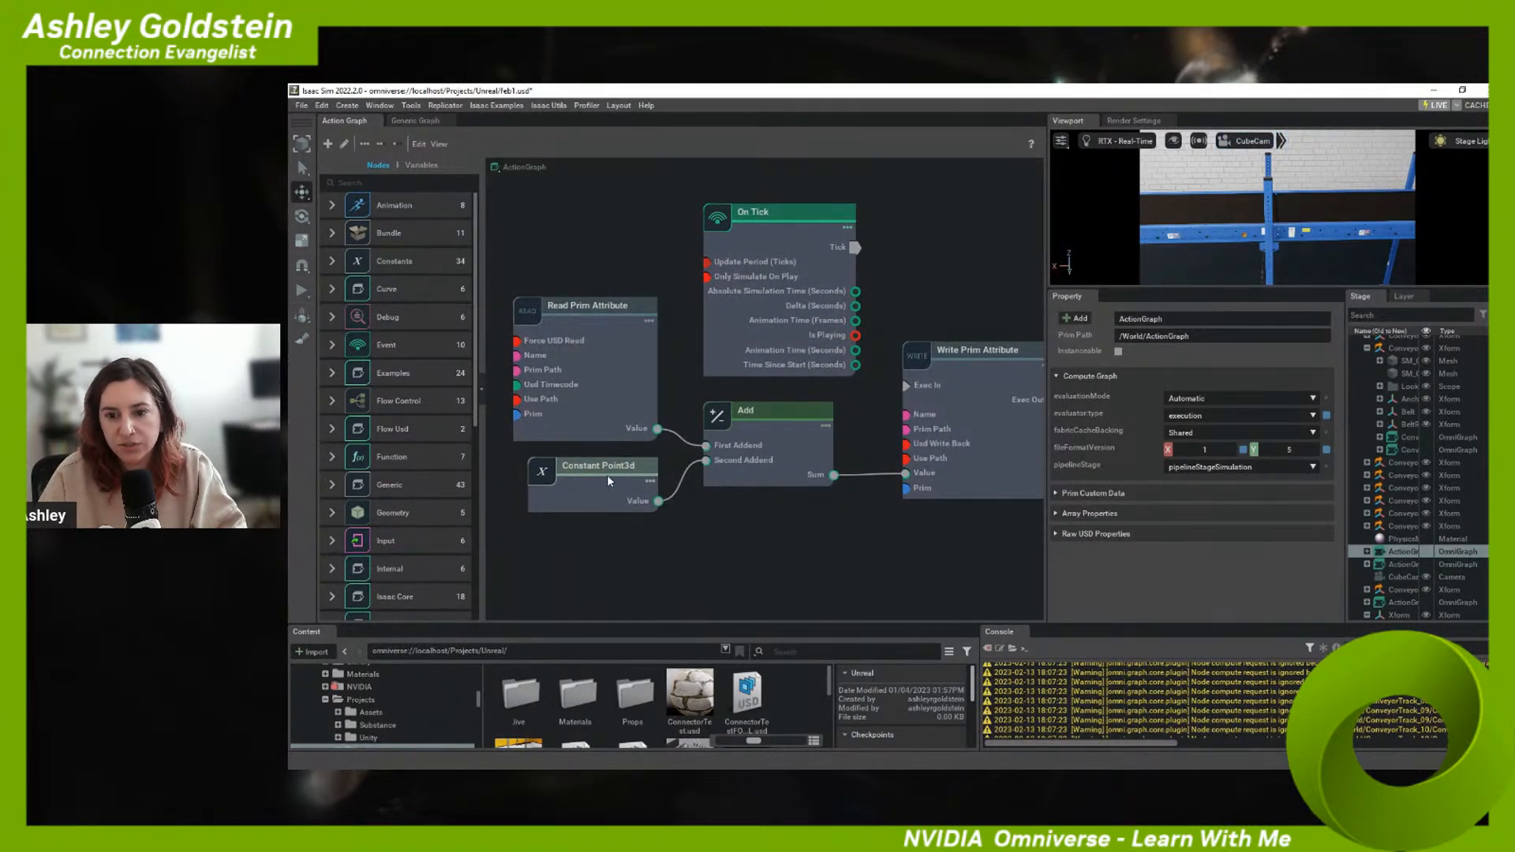
pyautogui.moveTo(608, 475)
pyautogui.mouseDown()
pyautogui.moveTo(589, 479)
pyautogui.moveTo(595, 494)
pyautogui.mouseUp()
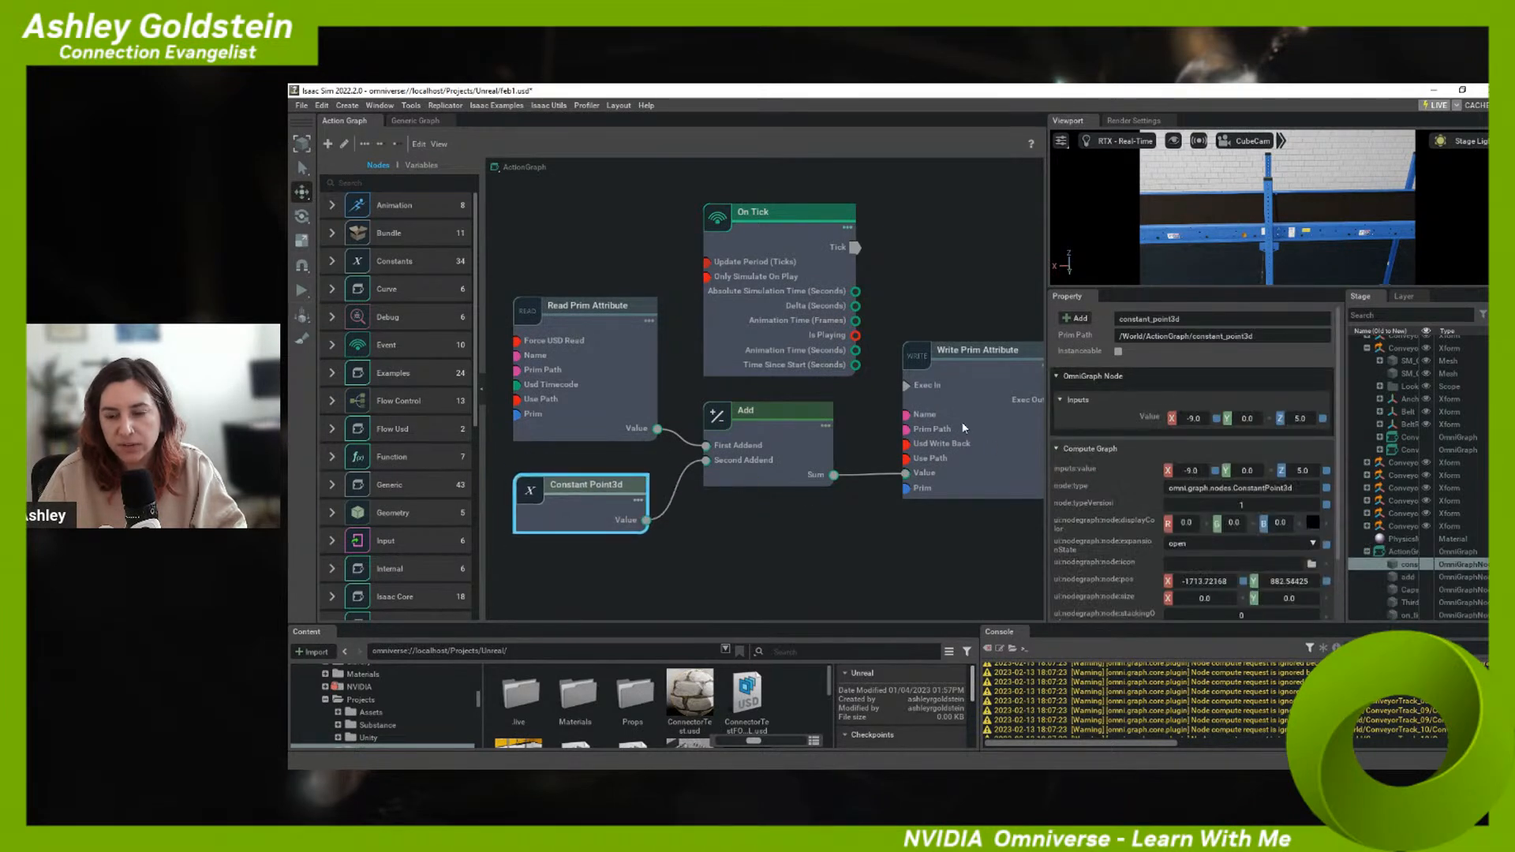
pyautogui.click(619, 352)
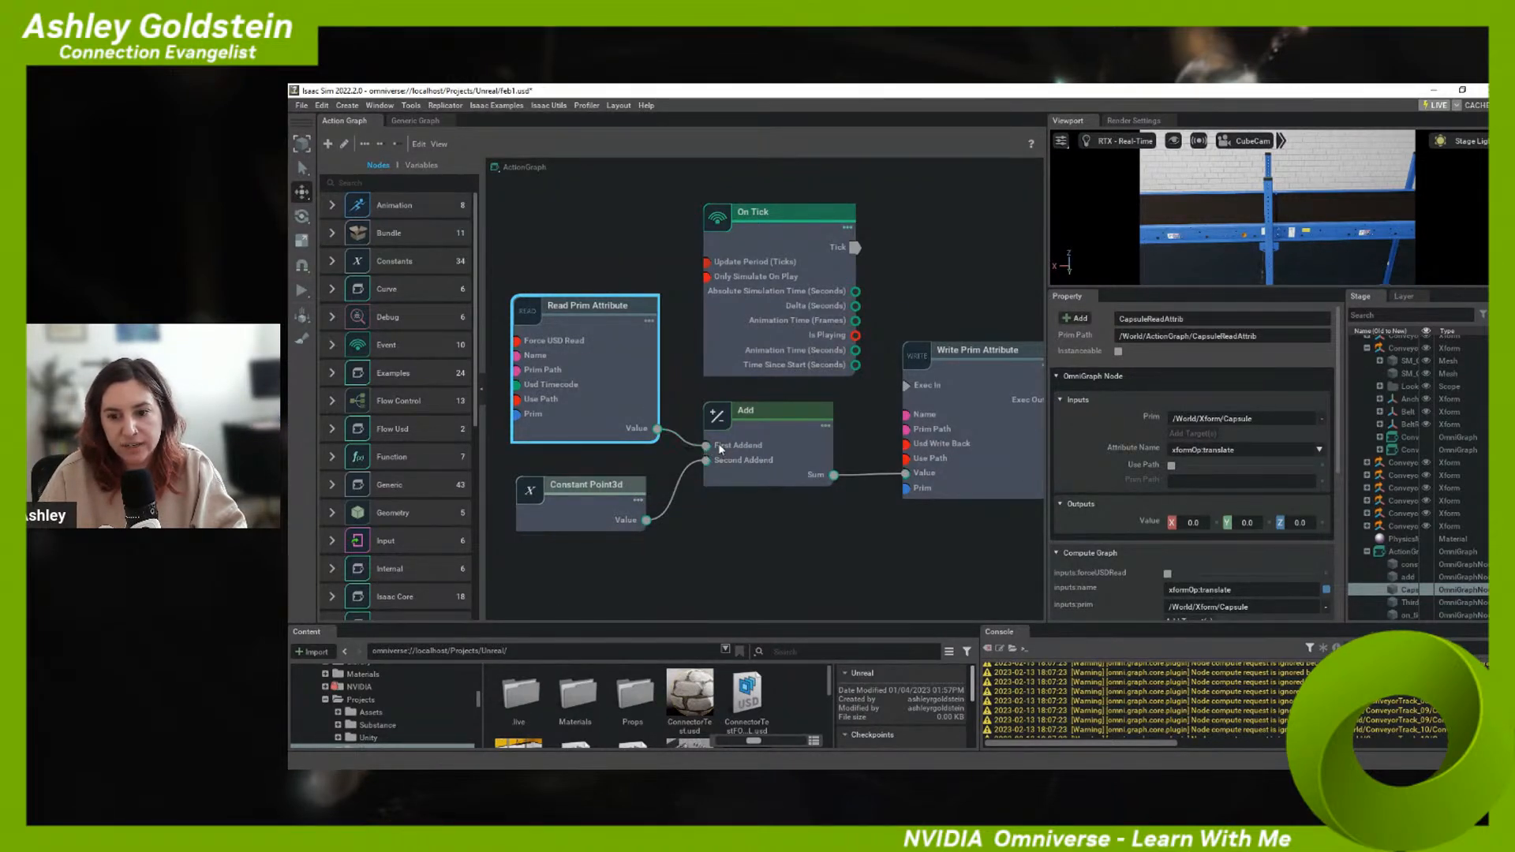
pyautogui.moveTo(613, 511); pyautogui.dragTo(613, 502)
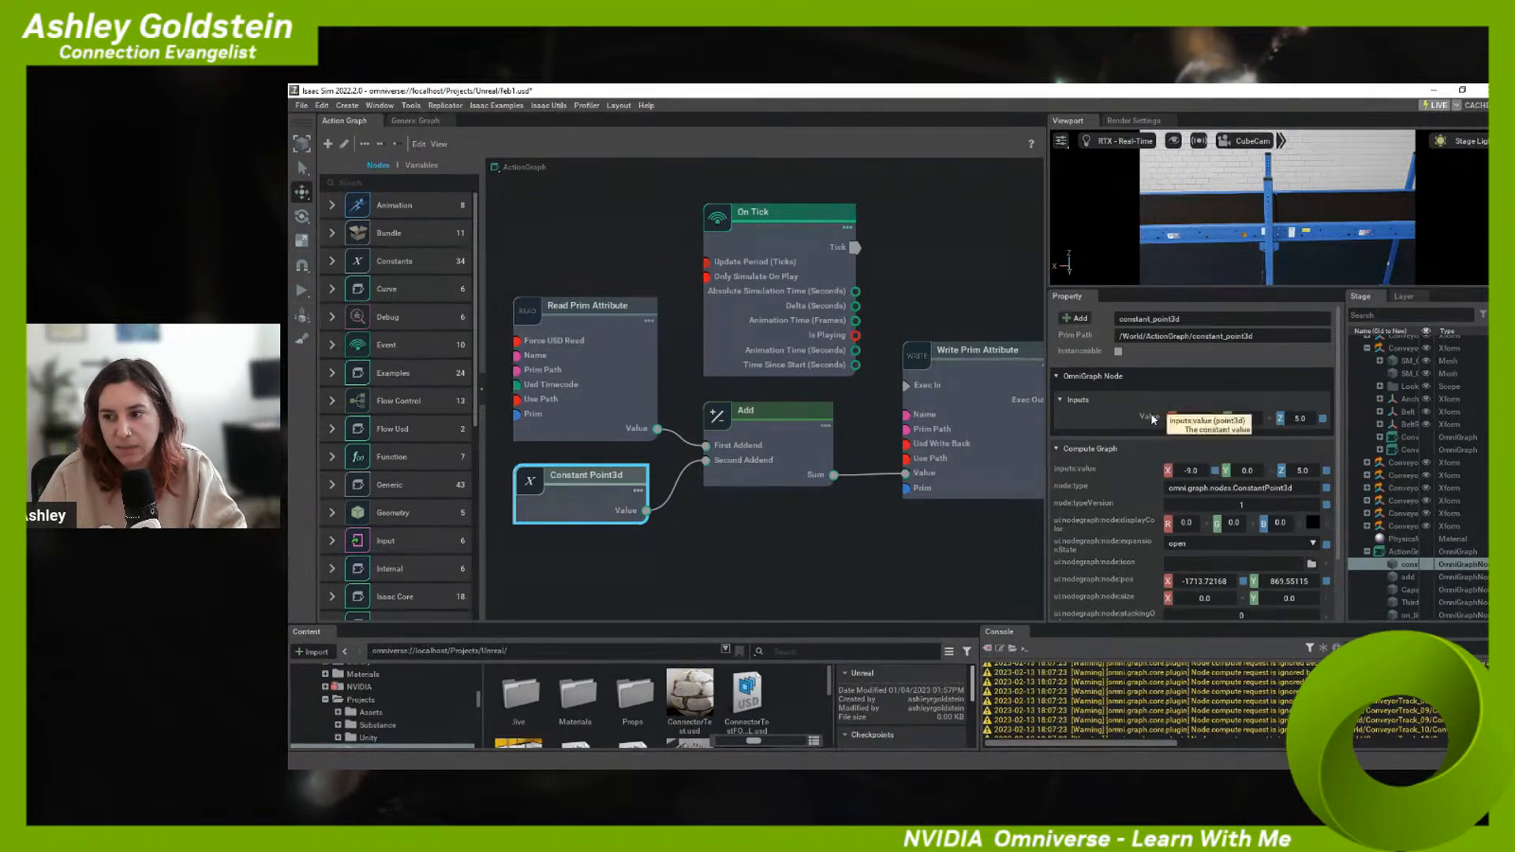
pyautogui.click(916, 404)
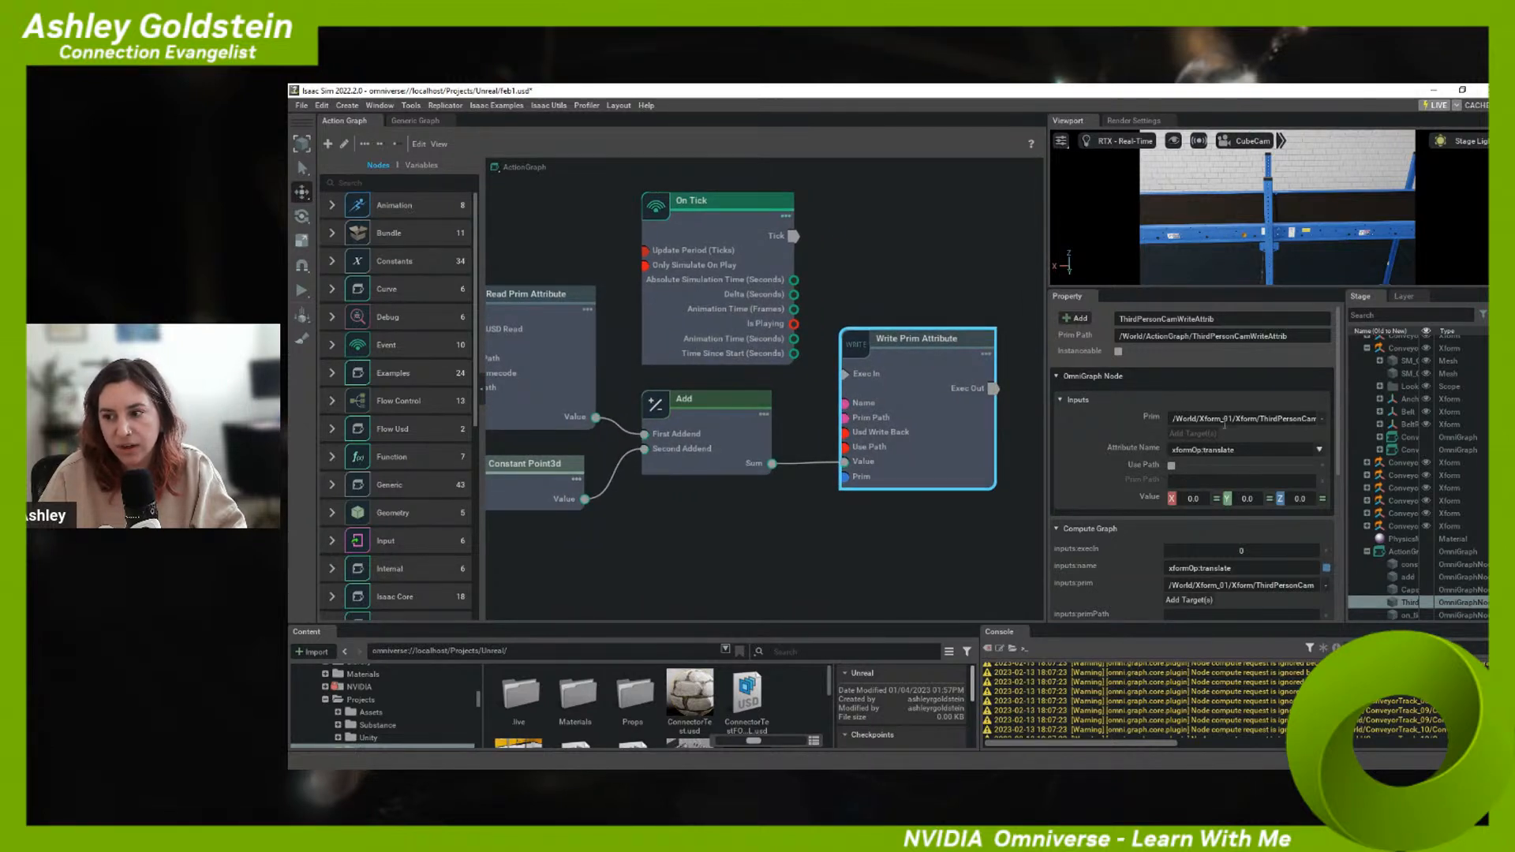
pyautogui.moveTo(754, 219); pyautogui.dragTo(745, 216)
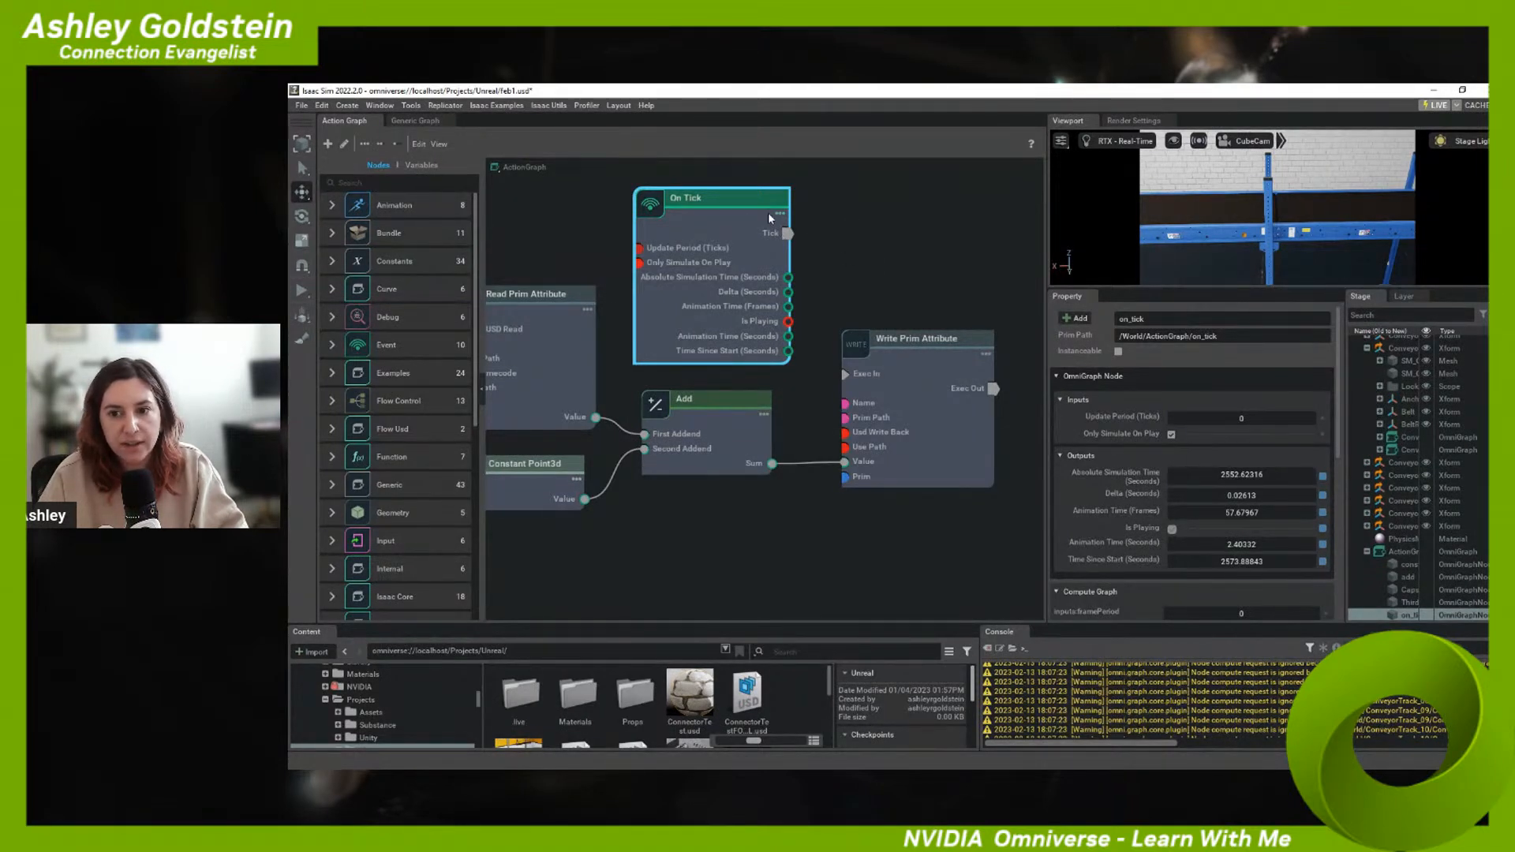
pyautogui.click(338, 343)
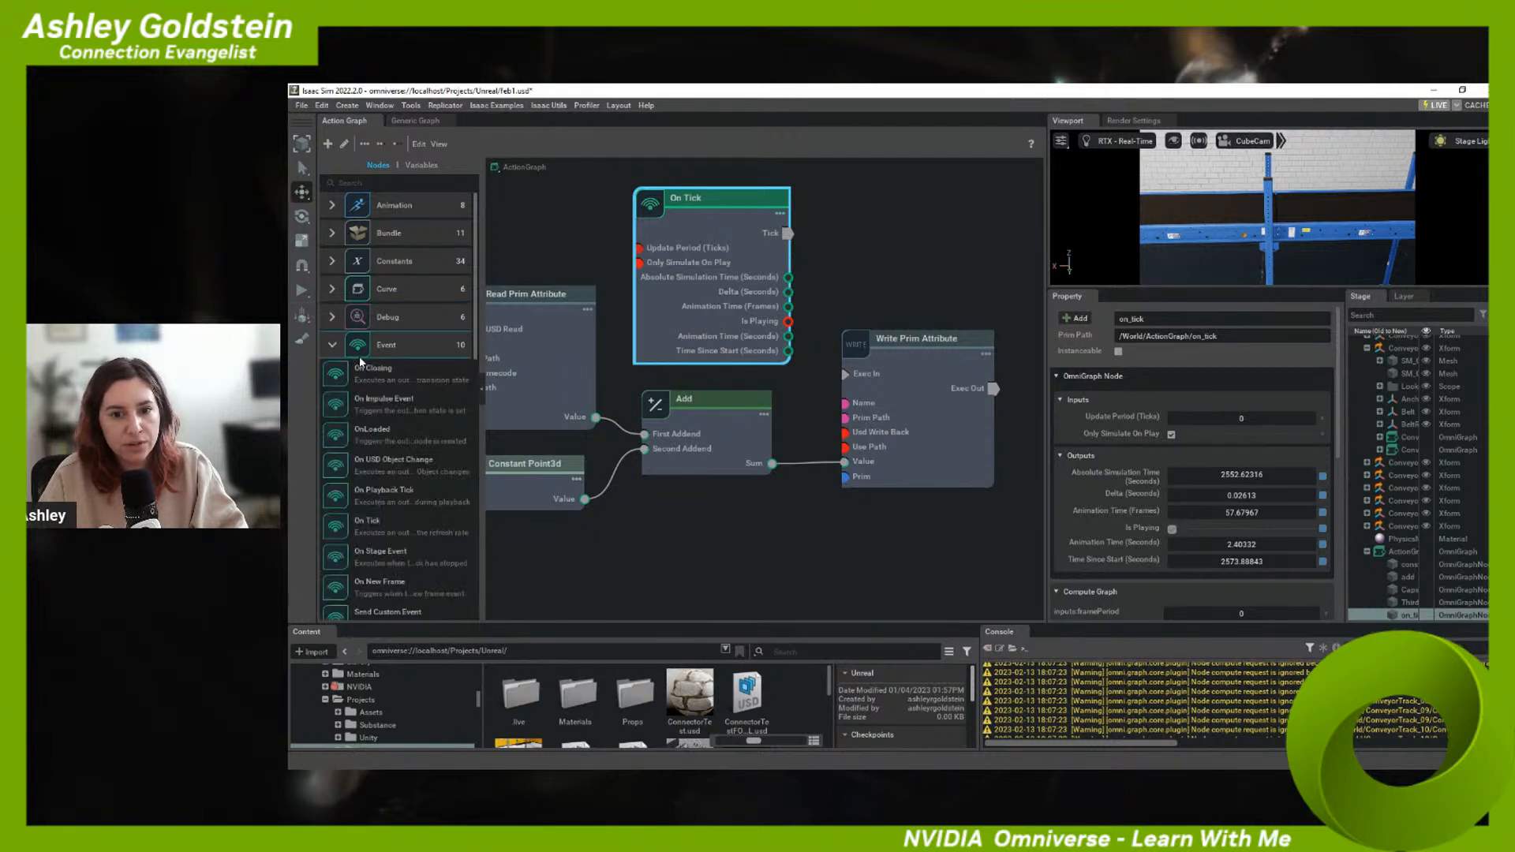
# - Move the On Tick node slightly up and to the right in the graph, and inspect the Write Prim Attribute node's properties
pyautogui.scroll(-1, 396, 371)
pyautogui.moveTo(731, 214); pyautogui.dragTo(745, 210)
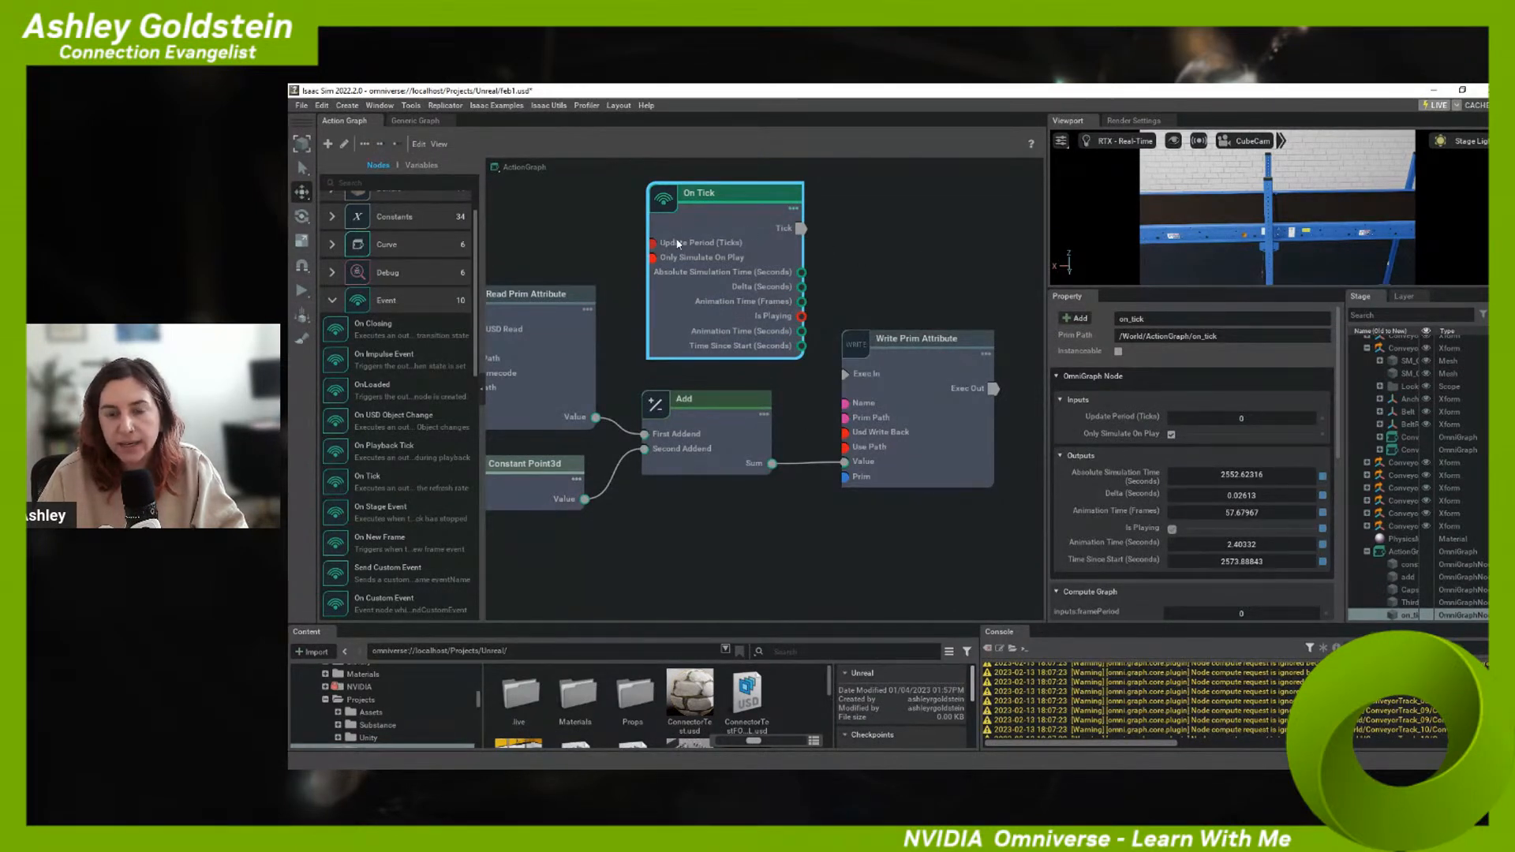
pyautogui.click(876, 336)
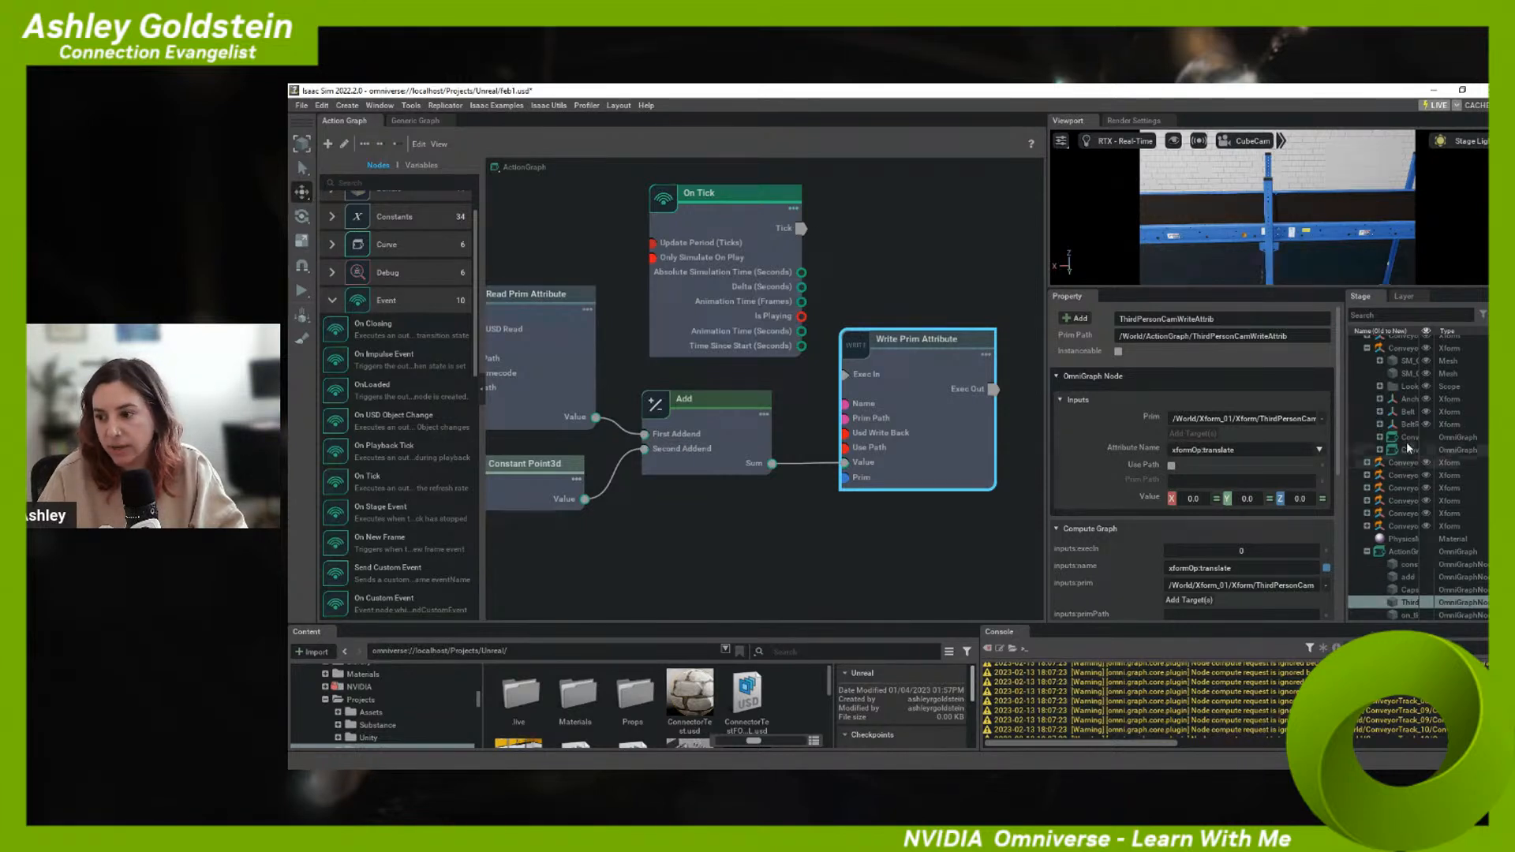
# - Open the existing /World/ActionGraph_01 for editing in the Action Graph editor
pyautogui.scroll(-3, 1411, 526)
pyautogui.rightClick(1405, 542)
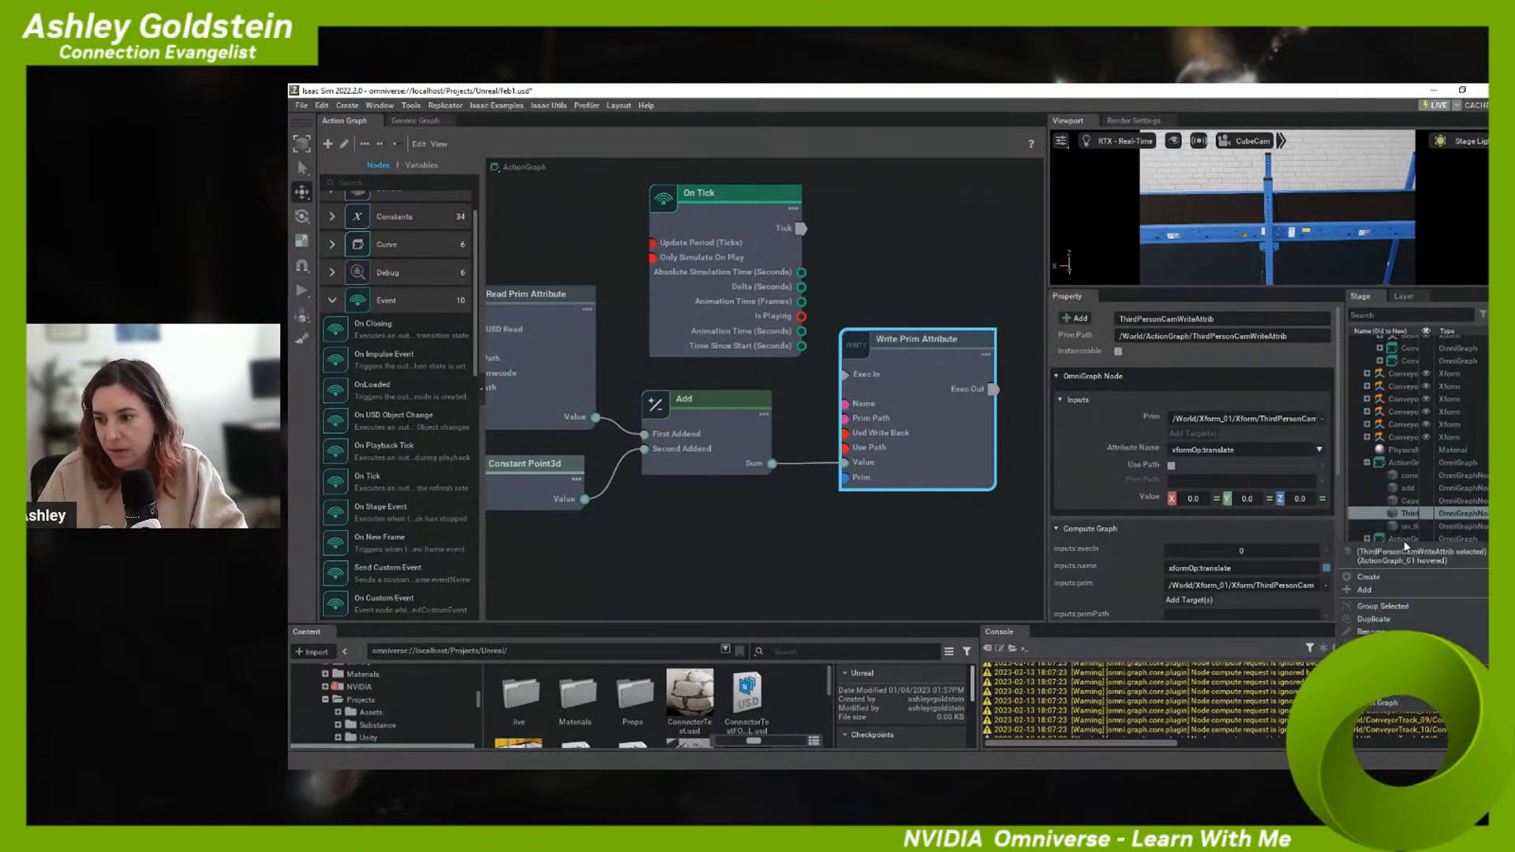
pyautogui.click(1406, 539)
pyautogui.click(1407, 540)
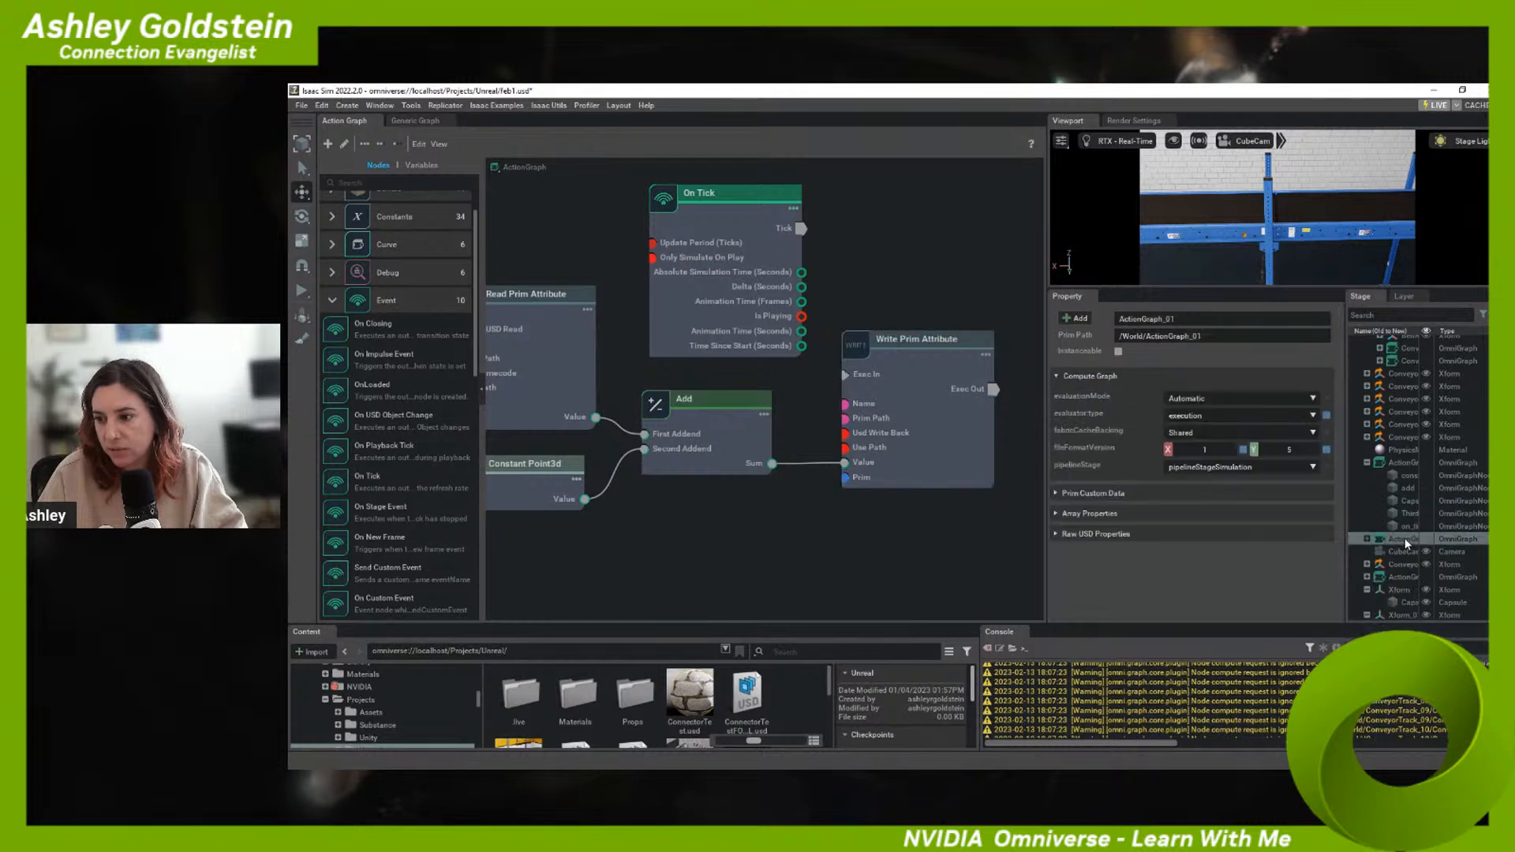
pyautogui.rightClick(1408, 539)
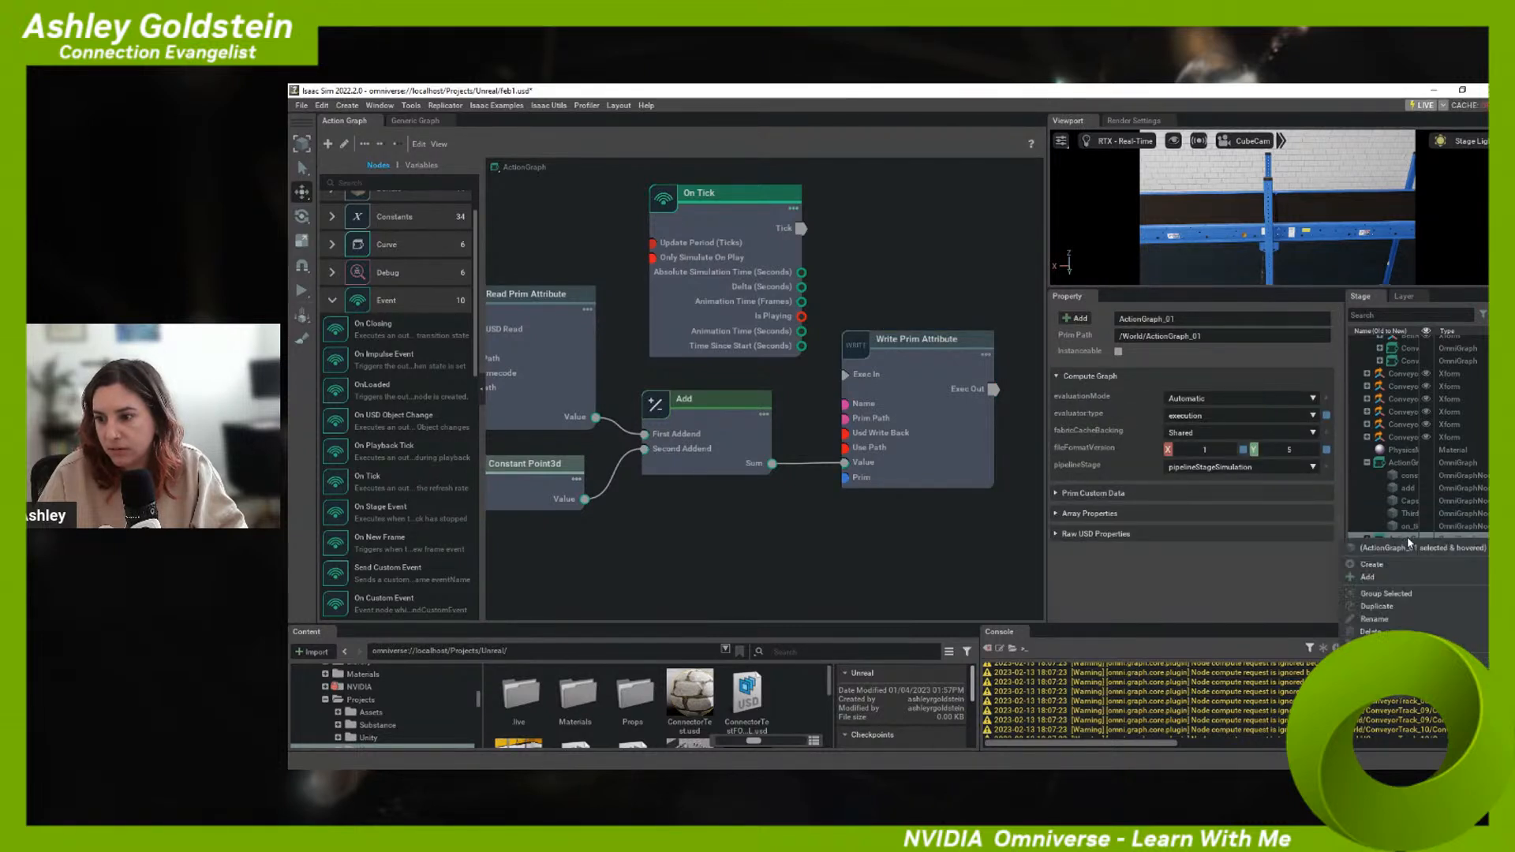
pyautogui.click(1371, 631)
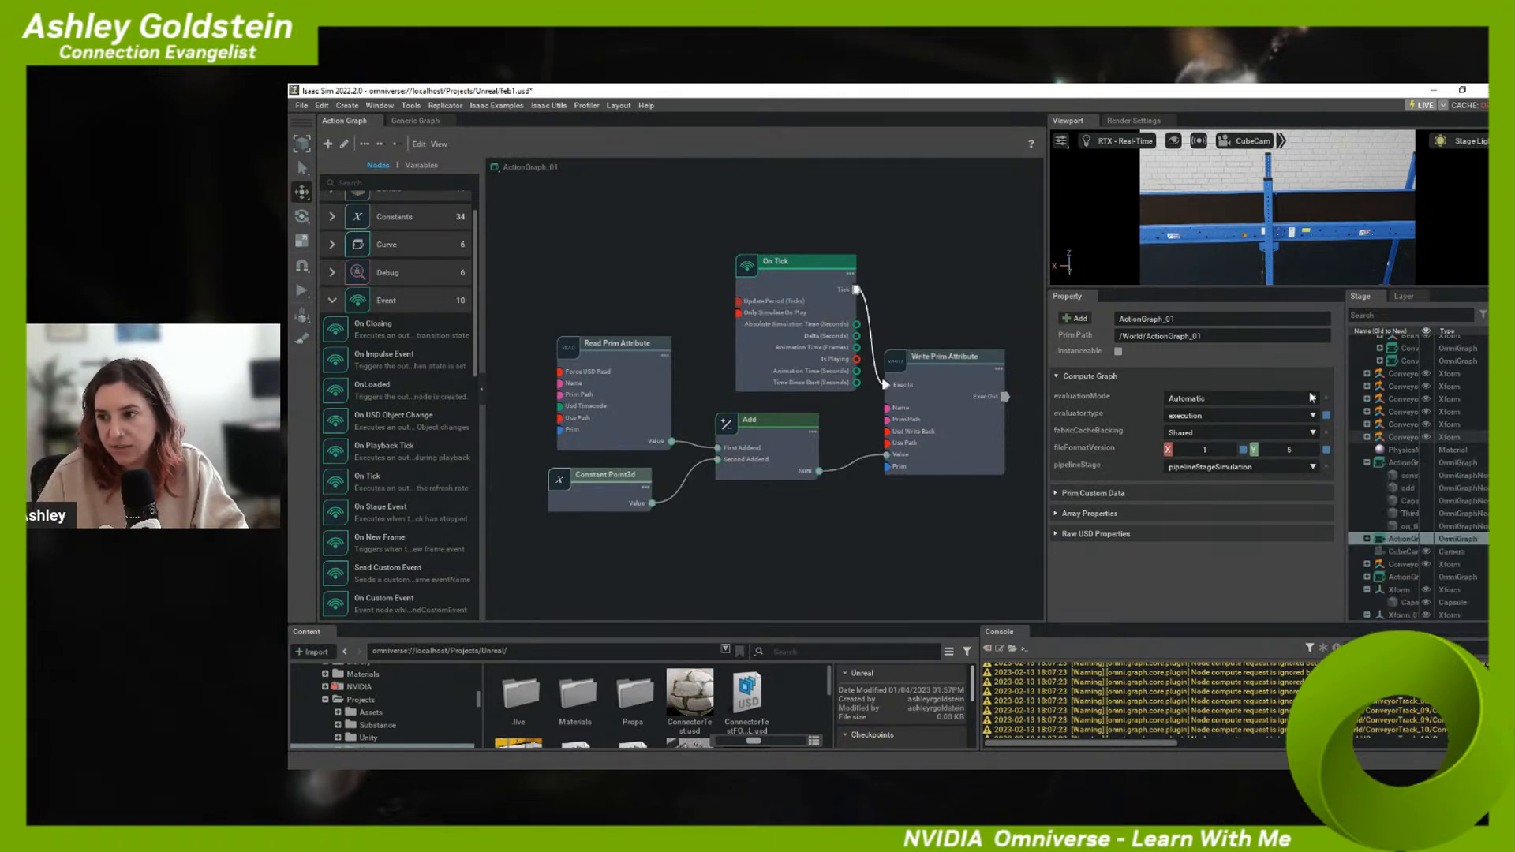
# - Select the Capsule prim under /World/Xform in the stage and frame it in the viewport
pyautogui.scroll(-1, 1386, 505)
pyautogui.click(1367, 536)
pyautogui.scroll(-1, 1387, 568)
pyautogui.scroll(-5, 1386, 566)
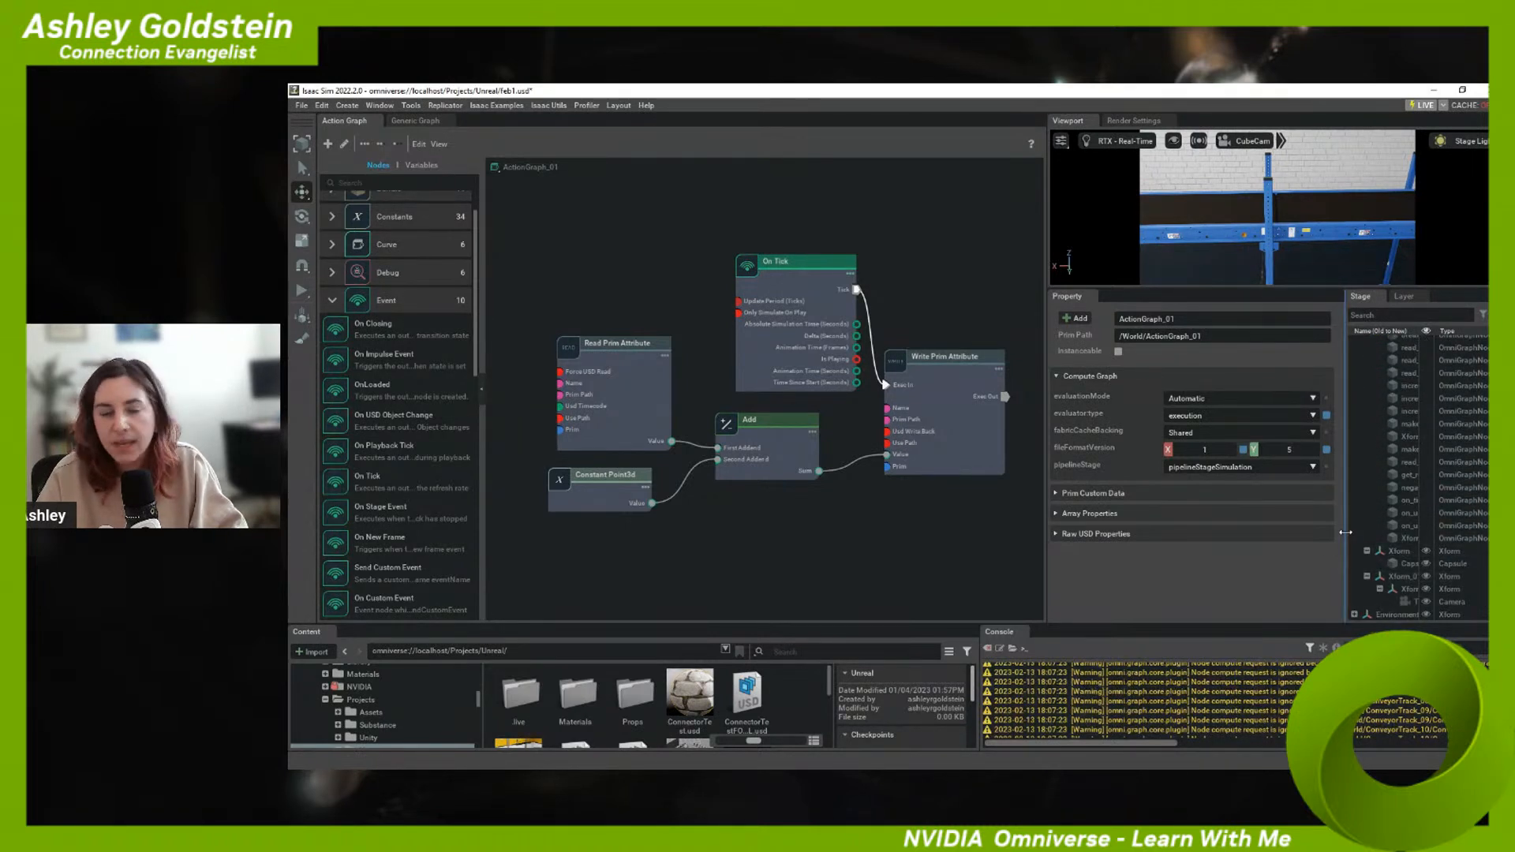
pyautogui.click(1409, 564)
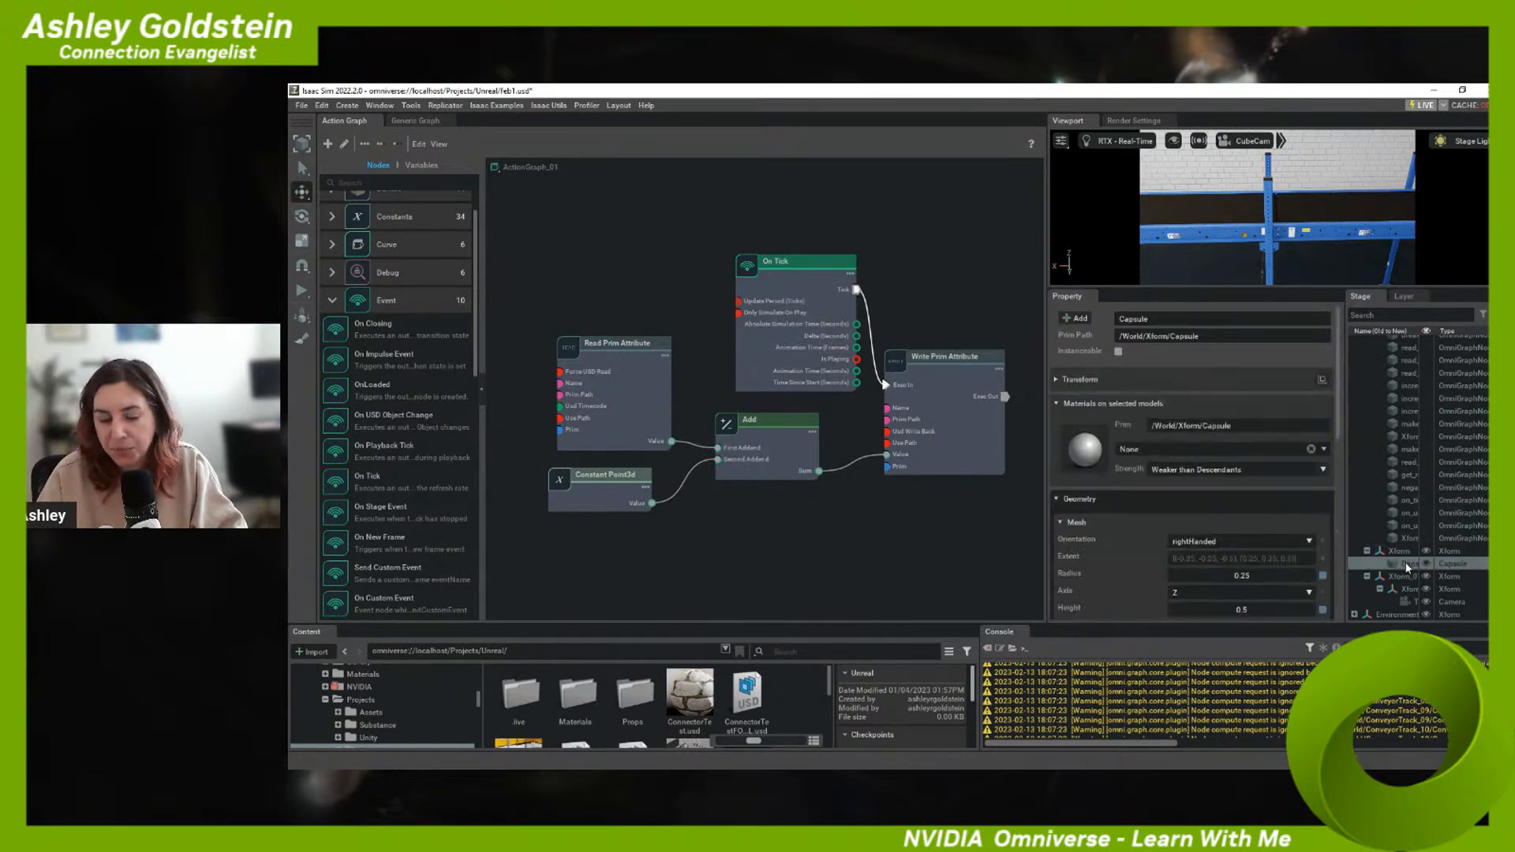
pyautogui.press('f')
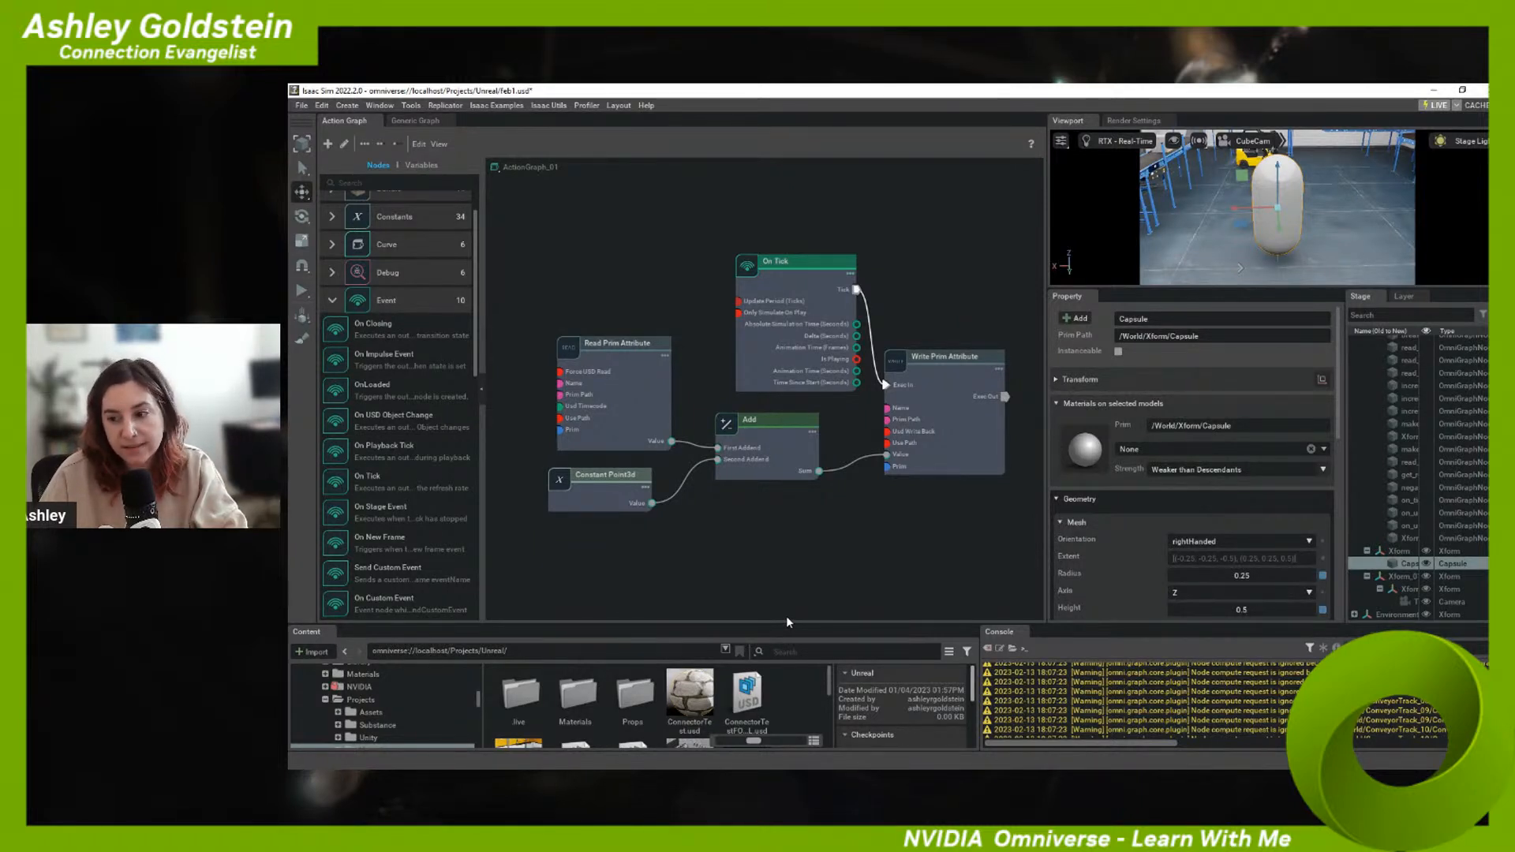
# - Locate ActionGraph_02 in the stage and select the Constant Point3d and Add nodes in the open graph
pyautogui.scroll(3, 1429, 486)
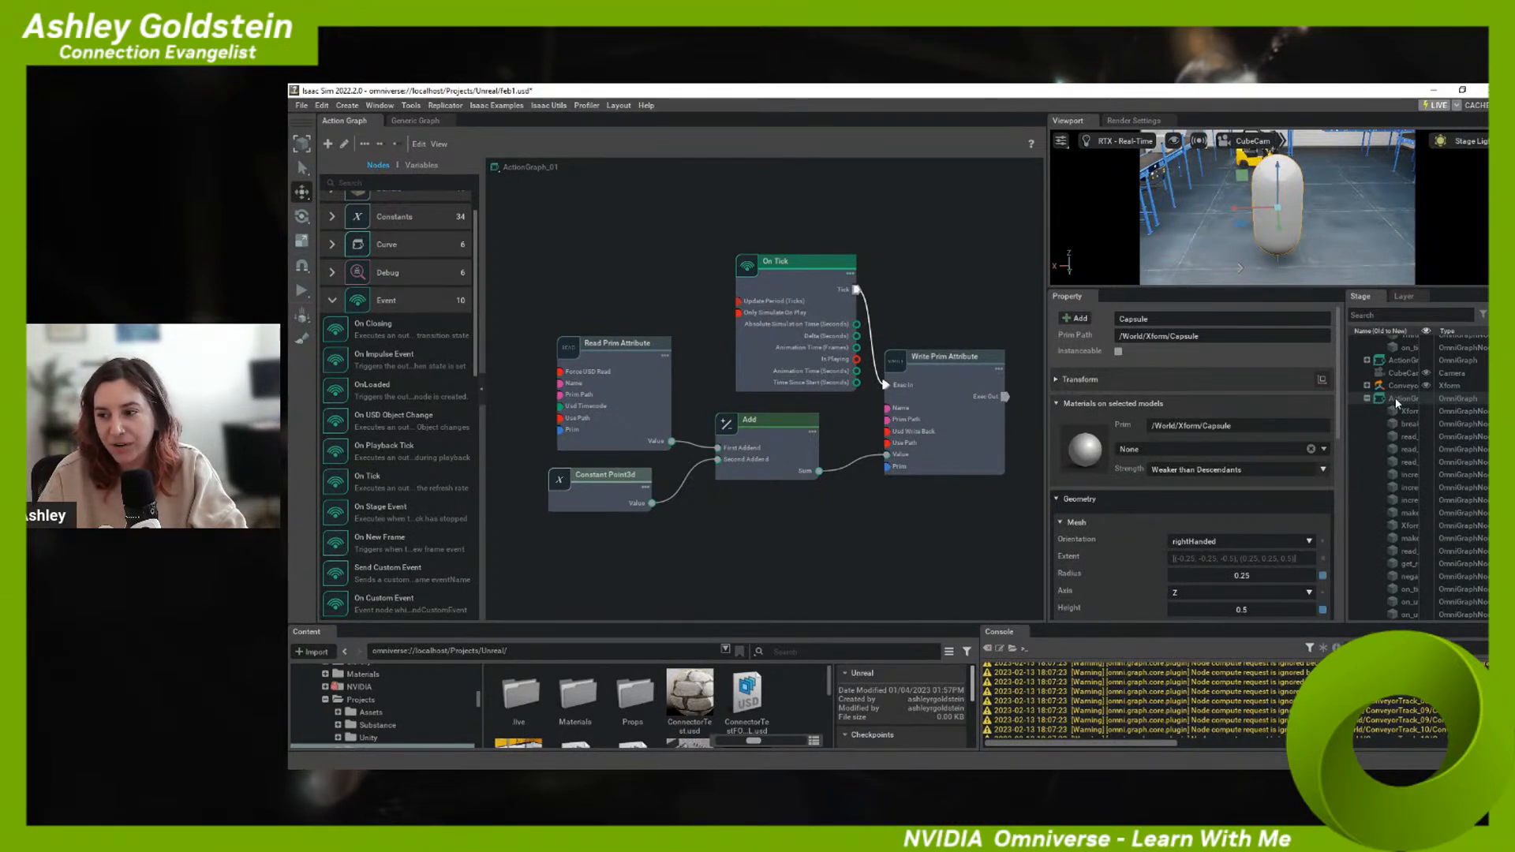
pyautogui.scroll(-3, 1397, 402)
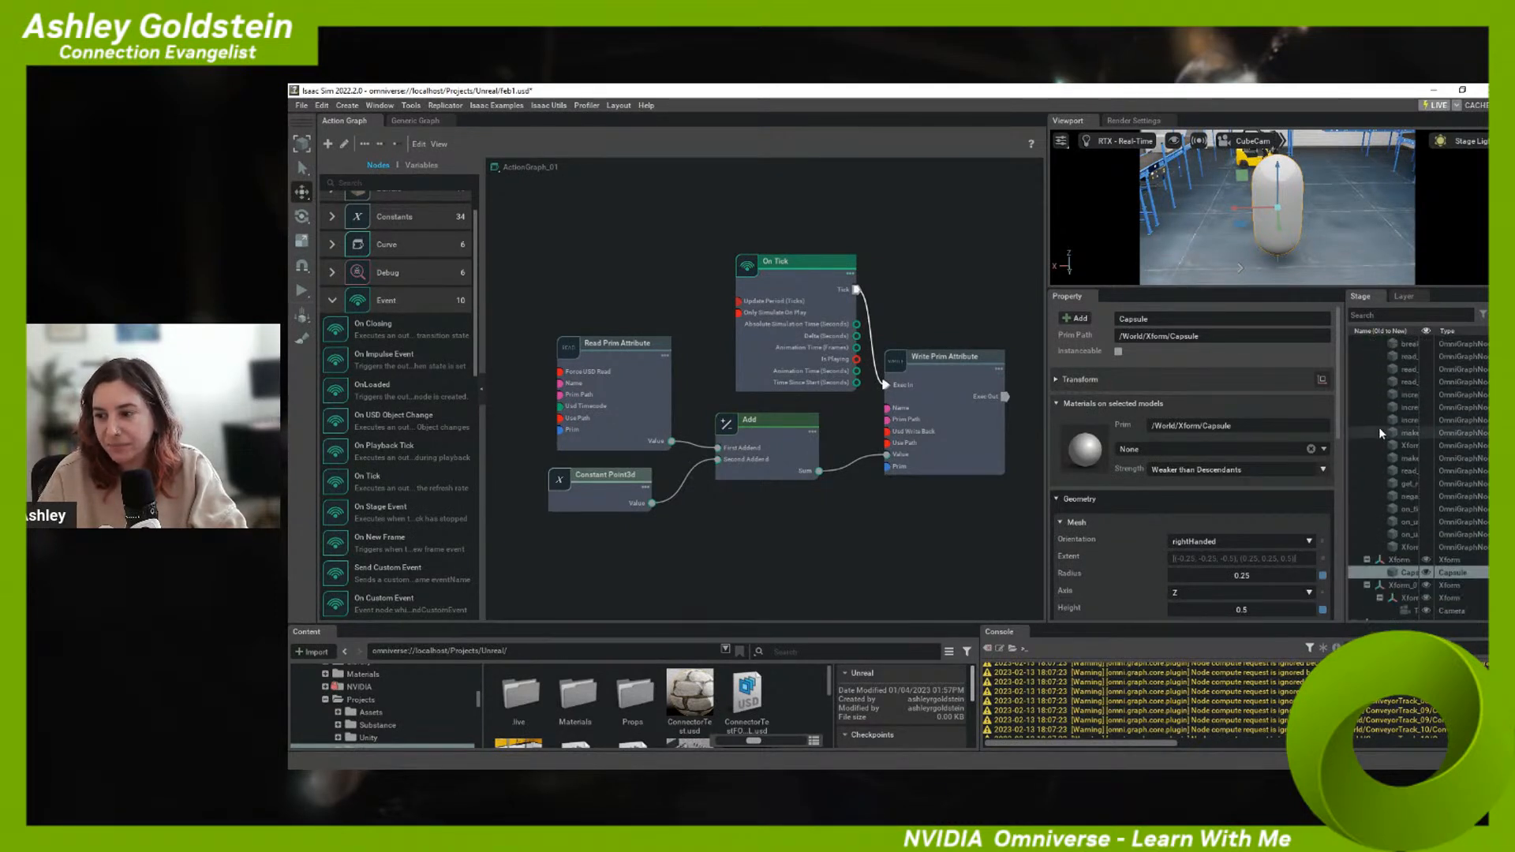
pyautogui.rightClick(1400, 370)
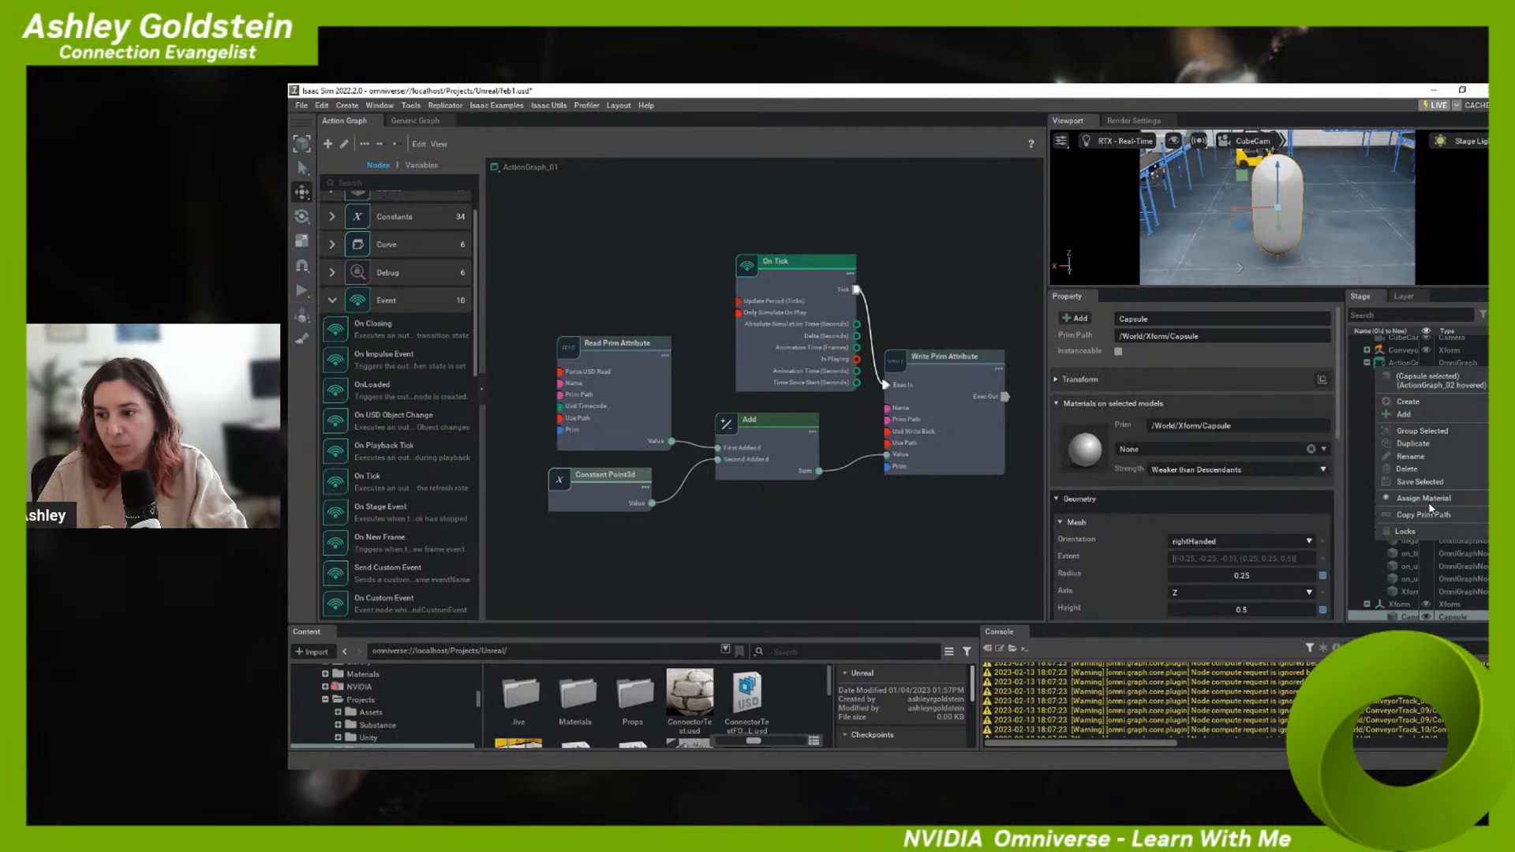
pyautogui.moveTo(719, 530); pyautogui.dragTo(534, 481)
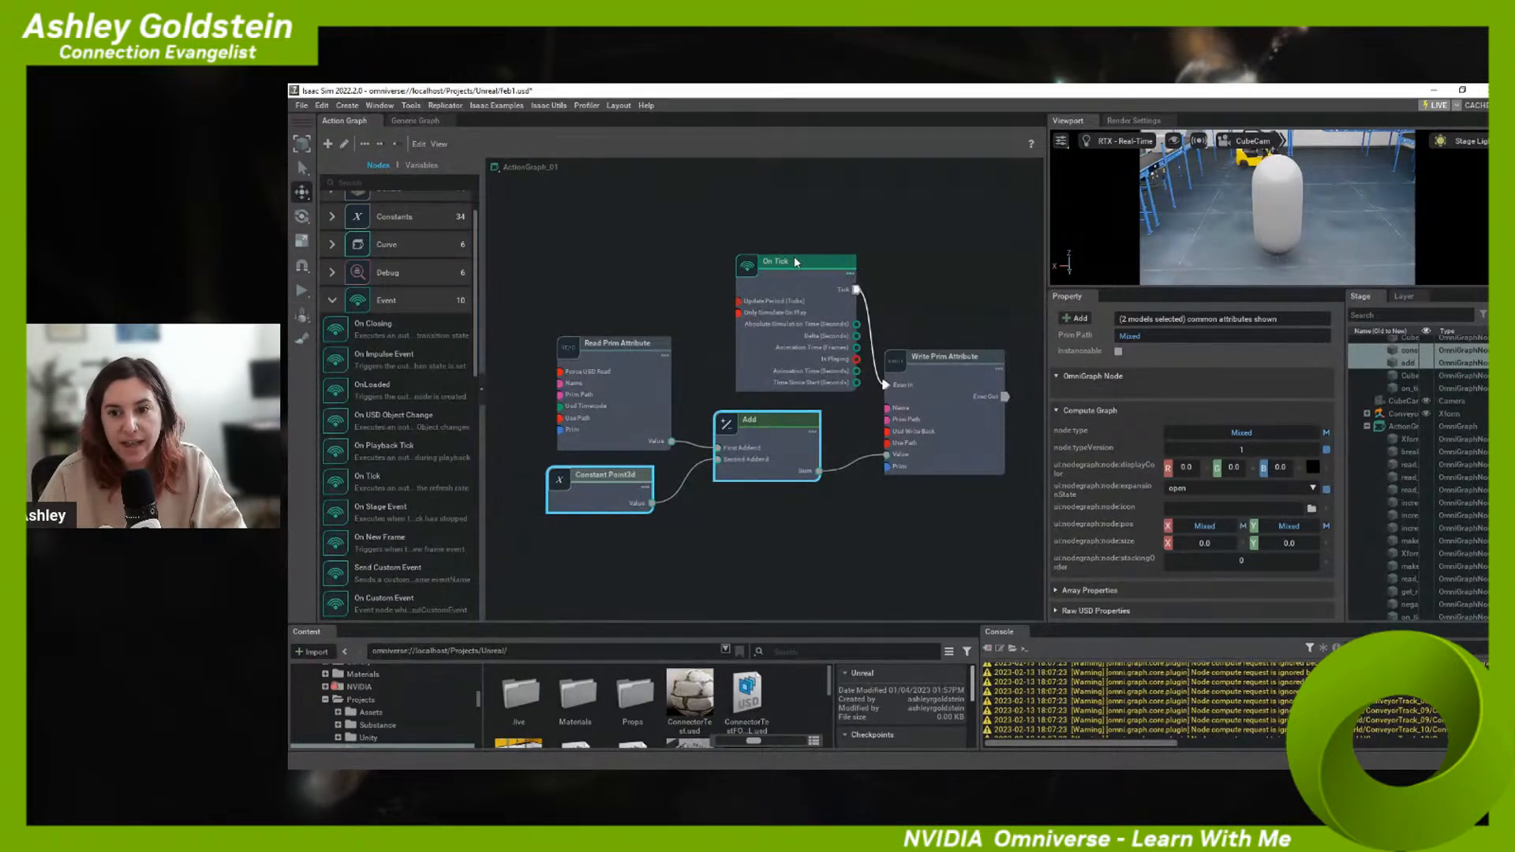
pyautogui.click(421, 575)
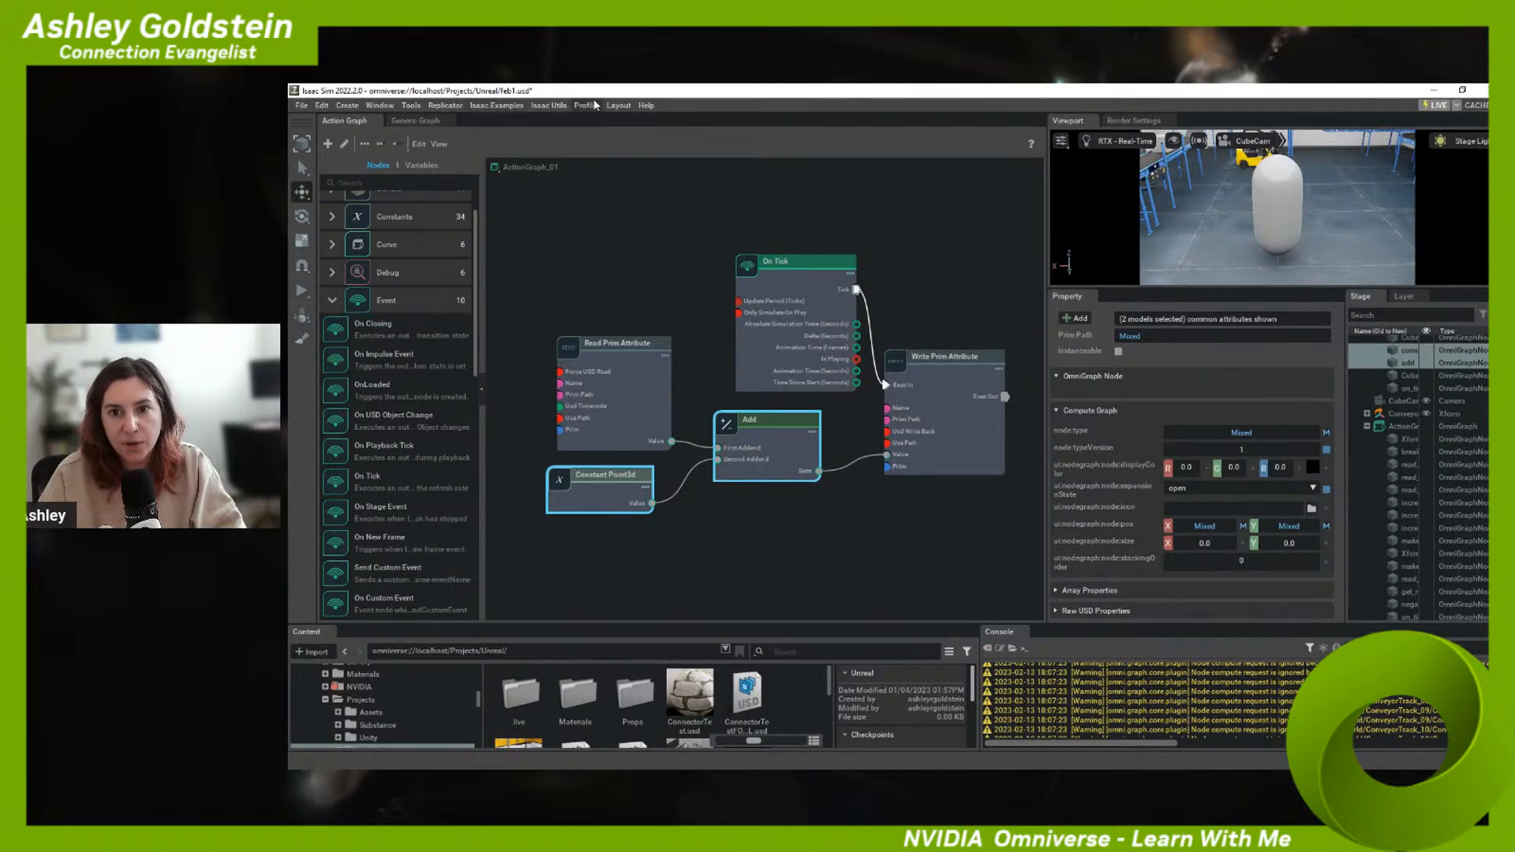
# - Load the saved large-viewport layout from the Omniverse Layouts folder in Documents
pyautogui.click(618, 105)
pyautogui.click(632, 143)
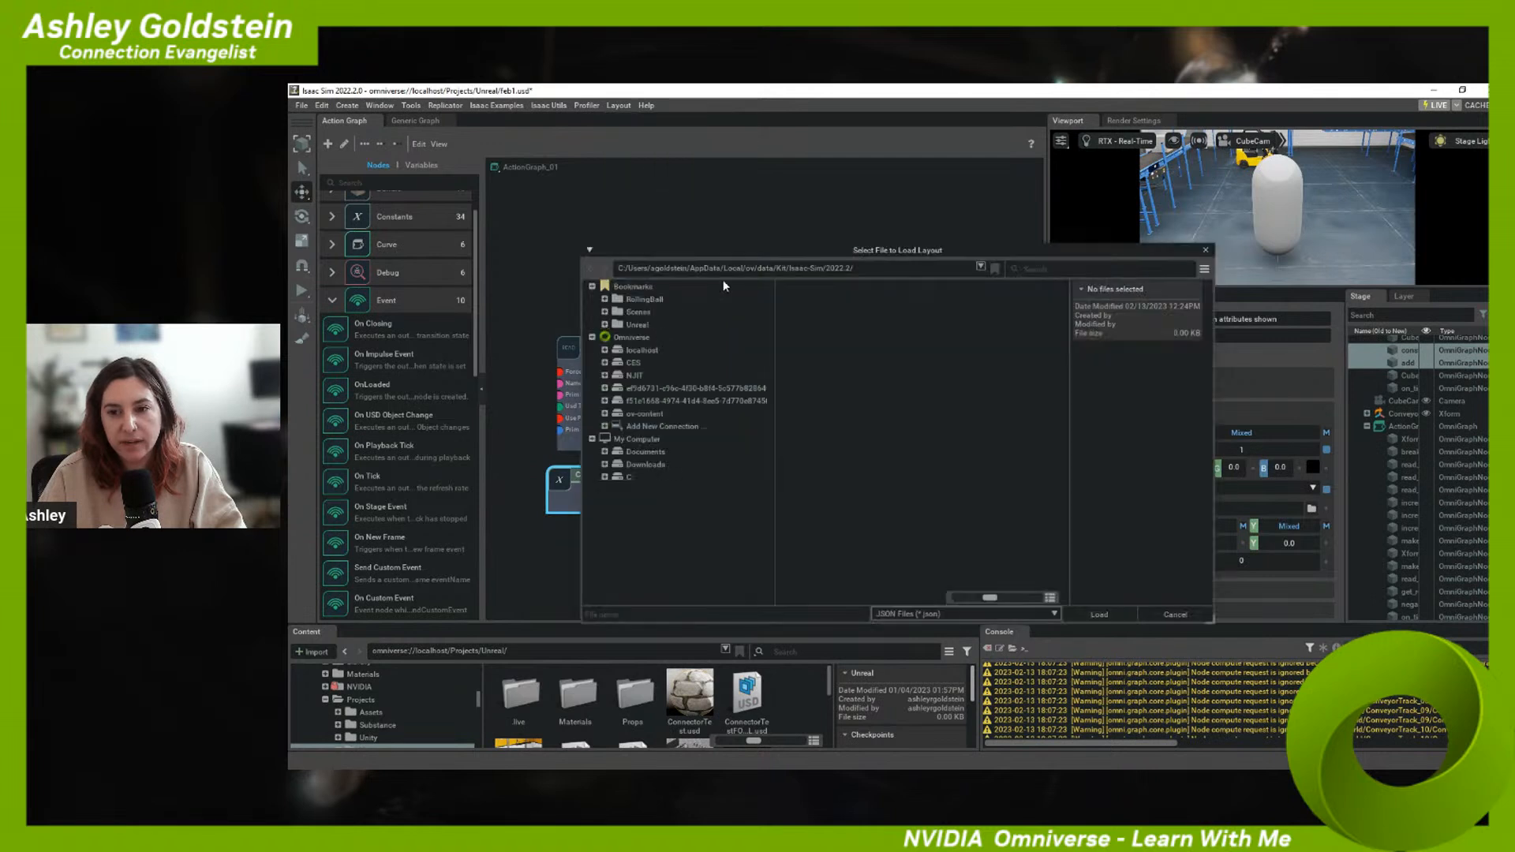
pyautogui.click(647, 464)
pyautogui.click(646, 453)
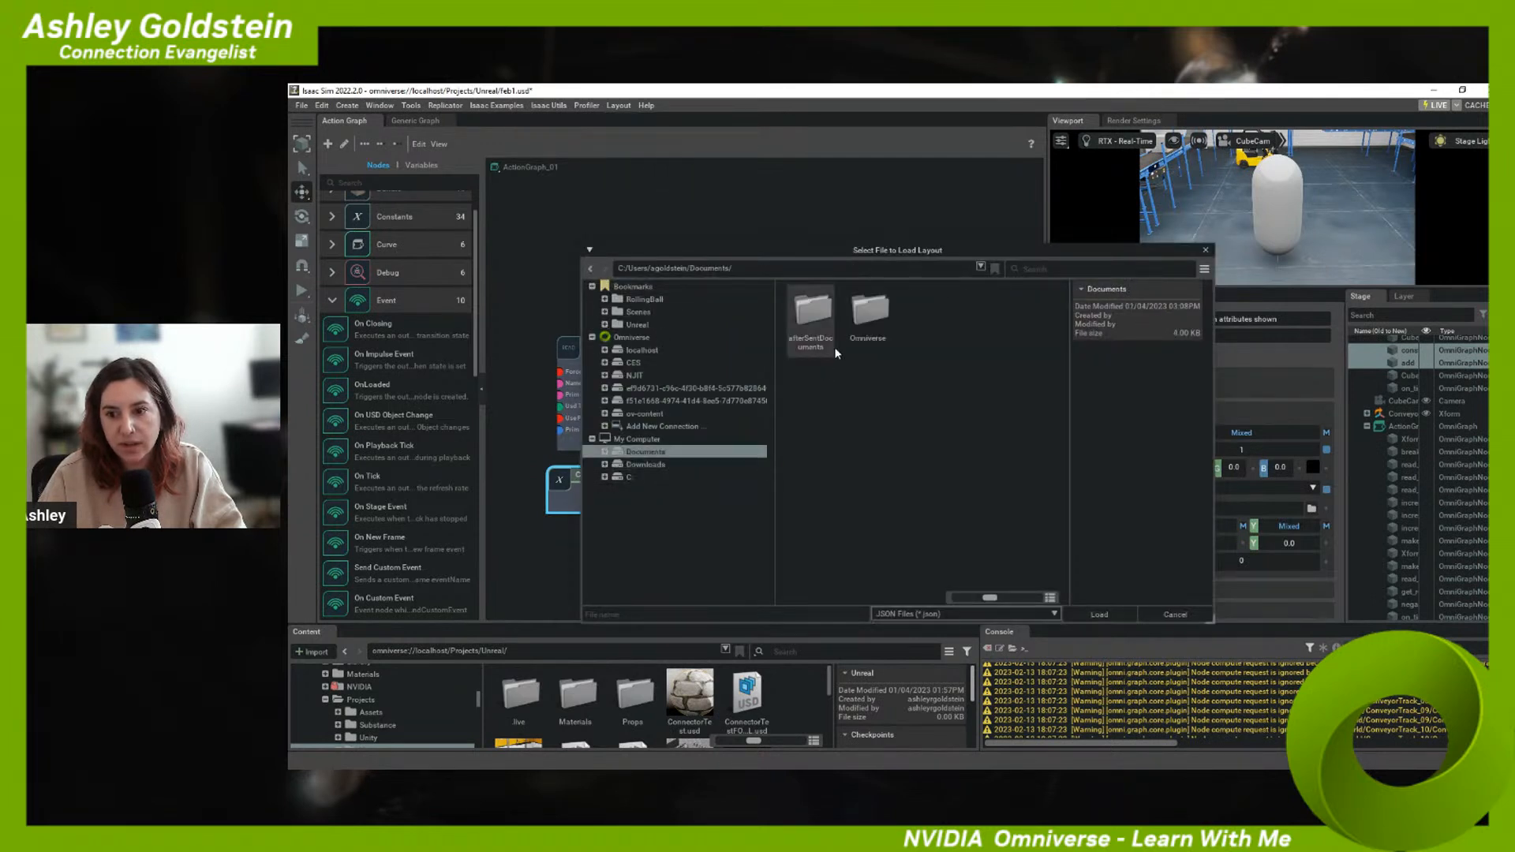
pyautogui.doubleClick(870, 312)
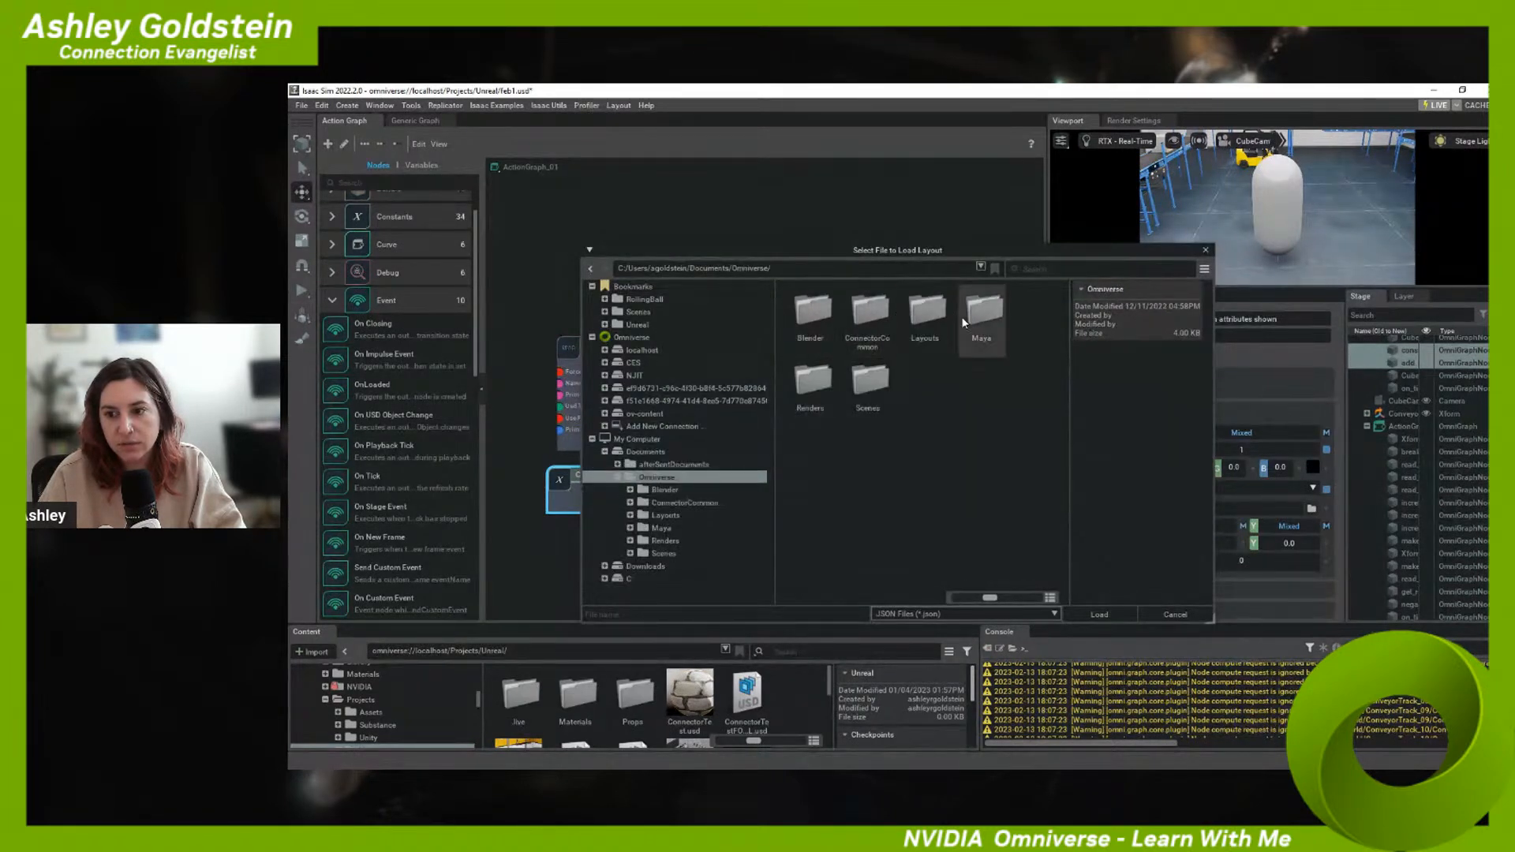
pyautogui.doubleClick(915, 316)
pyautogui.doubleClick(811, 312)
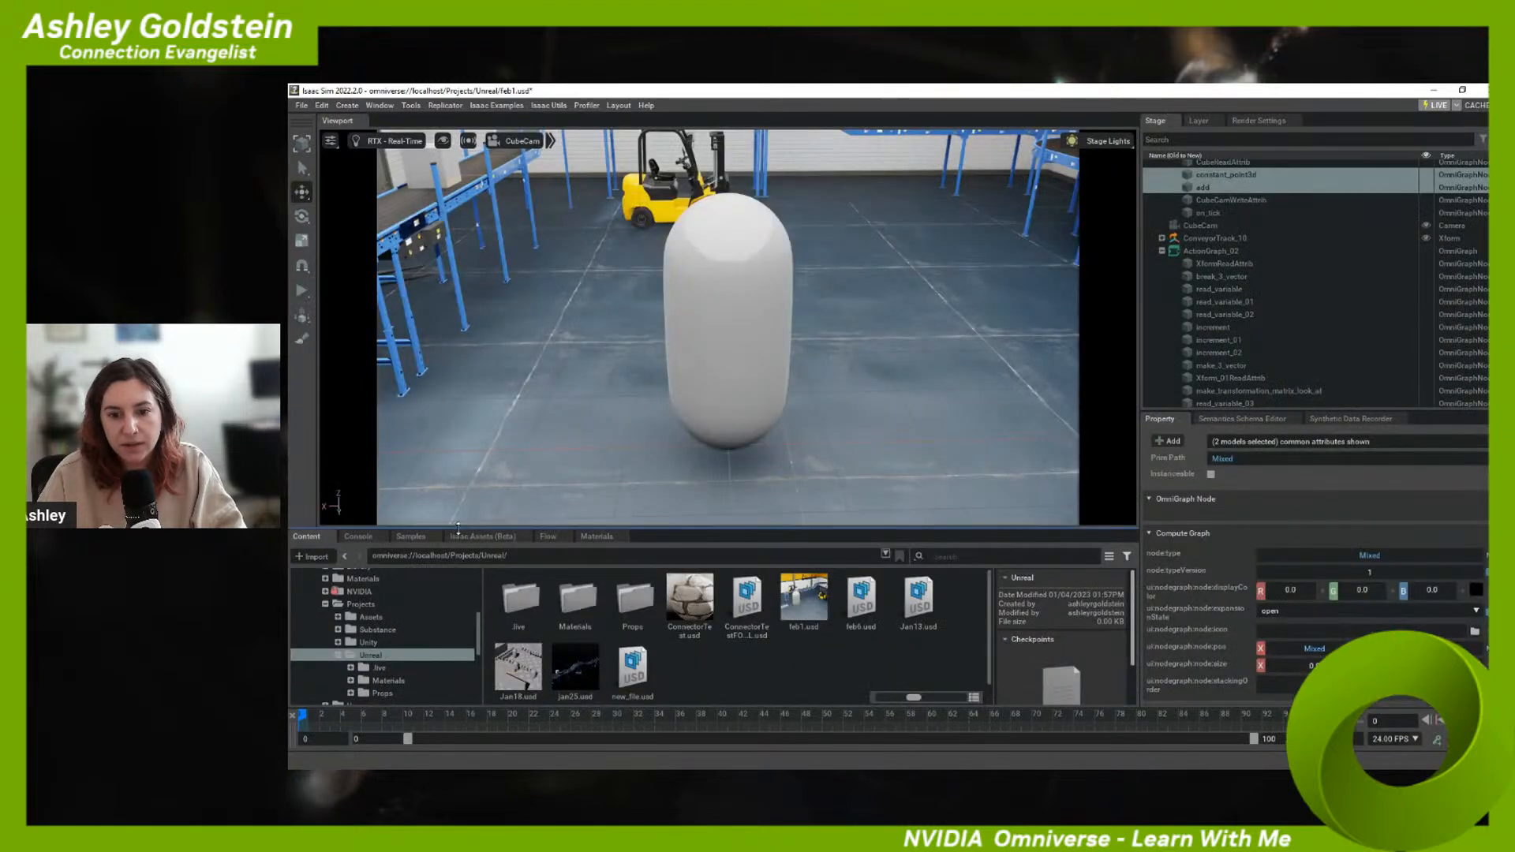
# - Open the LightBulb sample from the Visual Scripting samples without saving the current stage
pyautogui.click(409, 536)
pyautogui.click(345, 627)
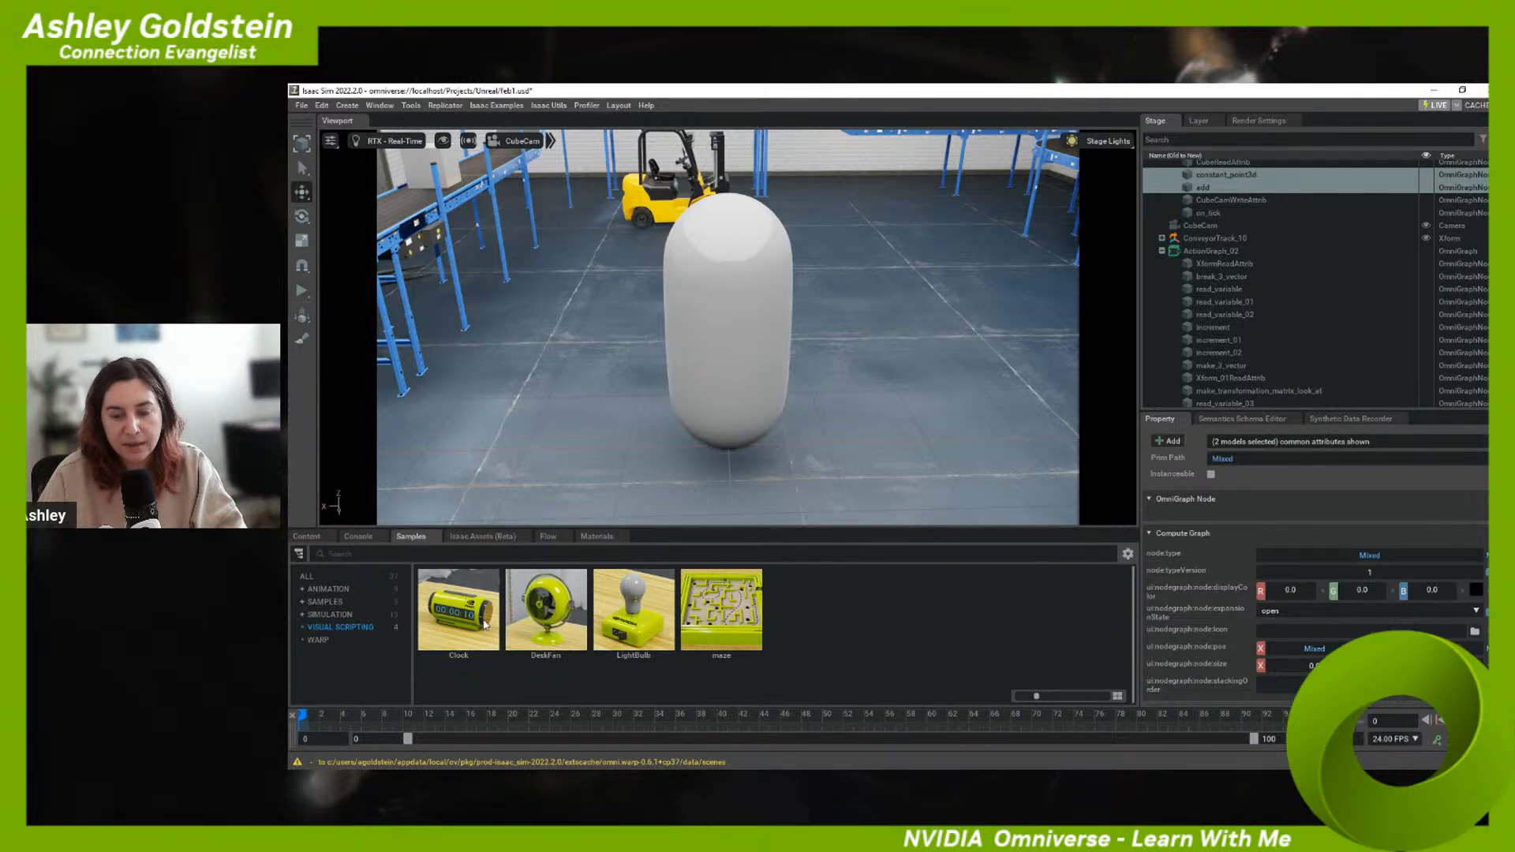
pyautogui.doubleClick(661, 600)
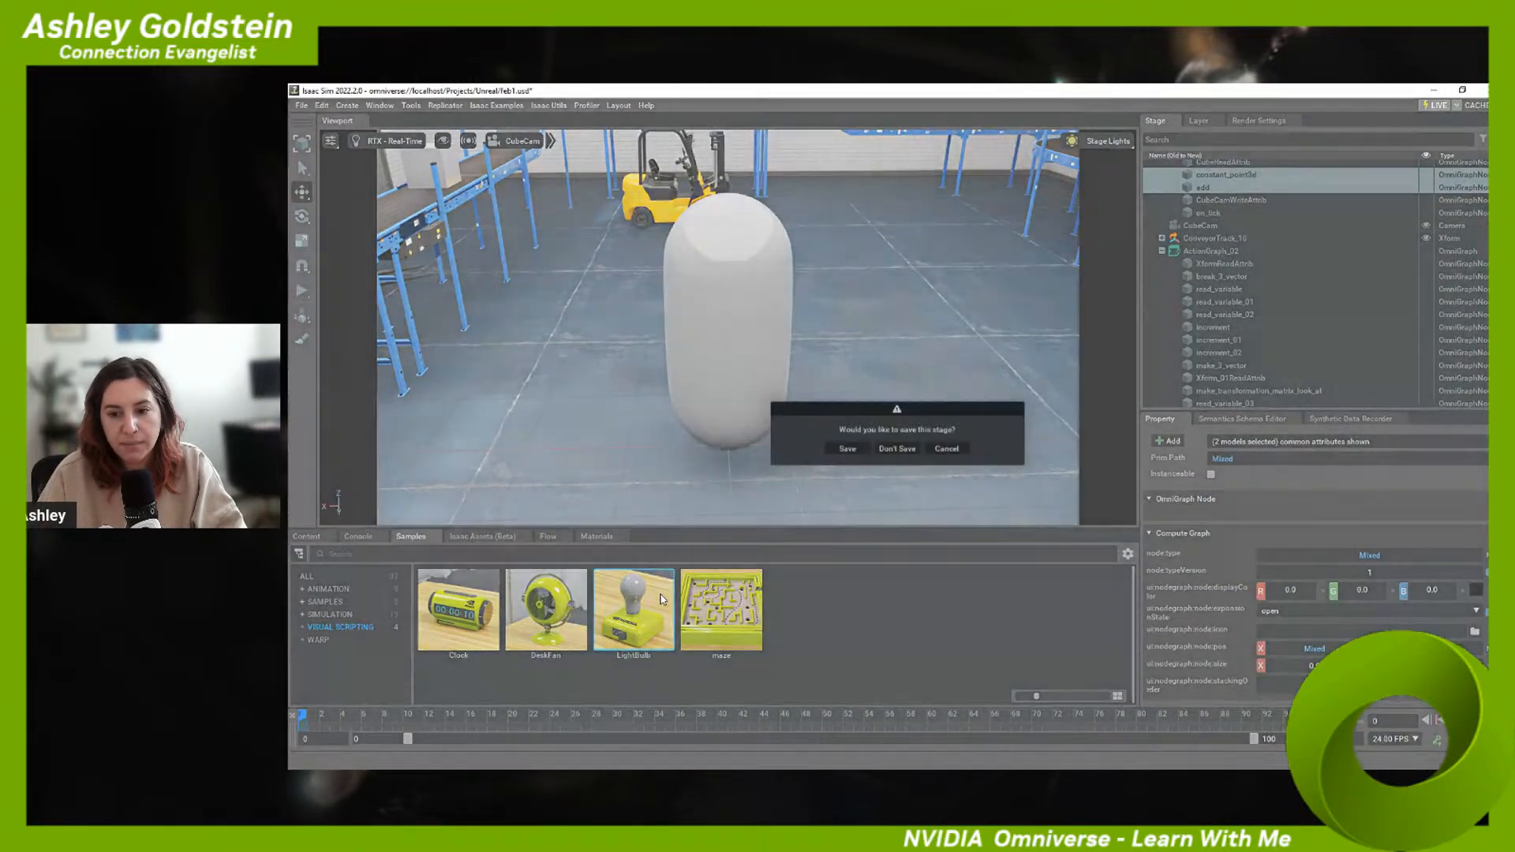
pyautogui.click(897, 448)
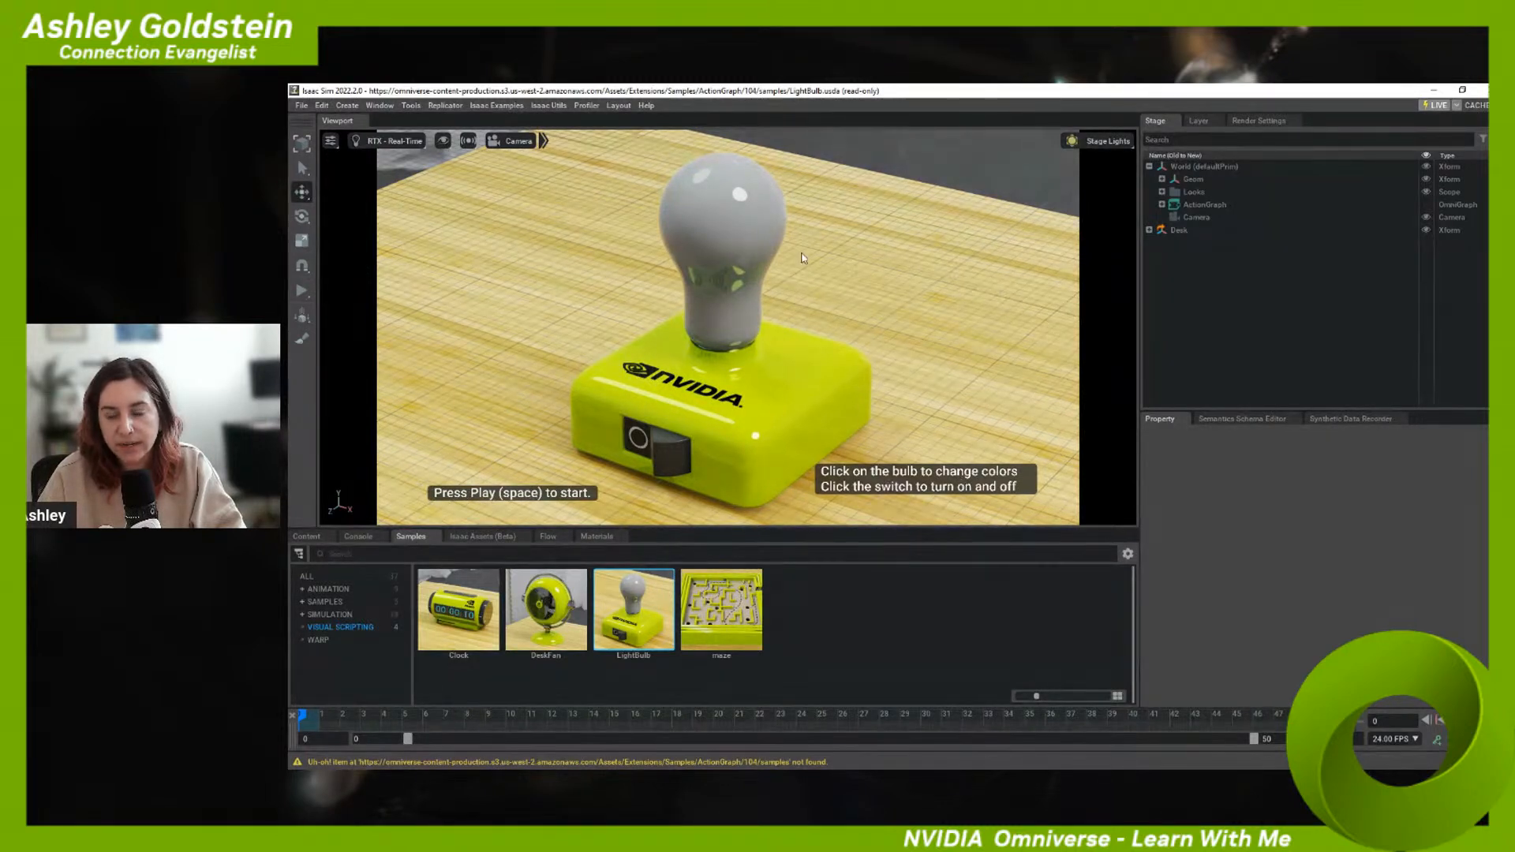
# - Play the LightBulb simulation, try the Color Toggle, Light Toggle and bulb interactions, and stop it
pyautogui.click(301, 291)
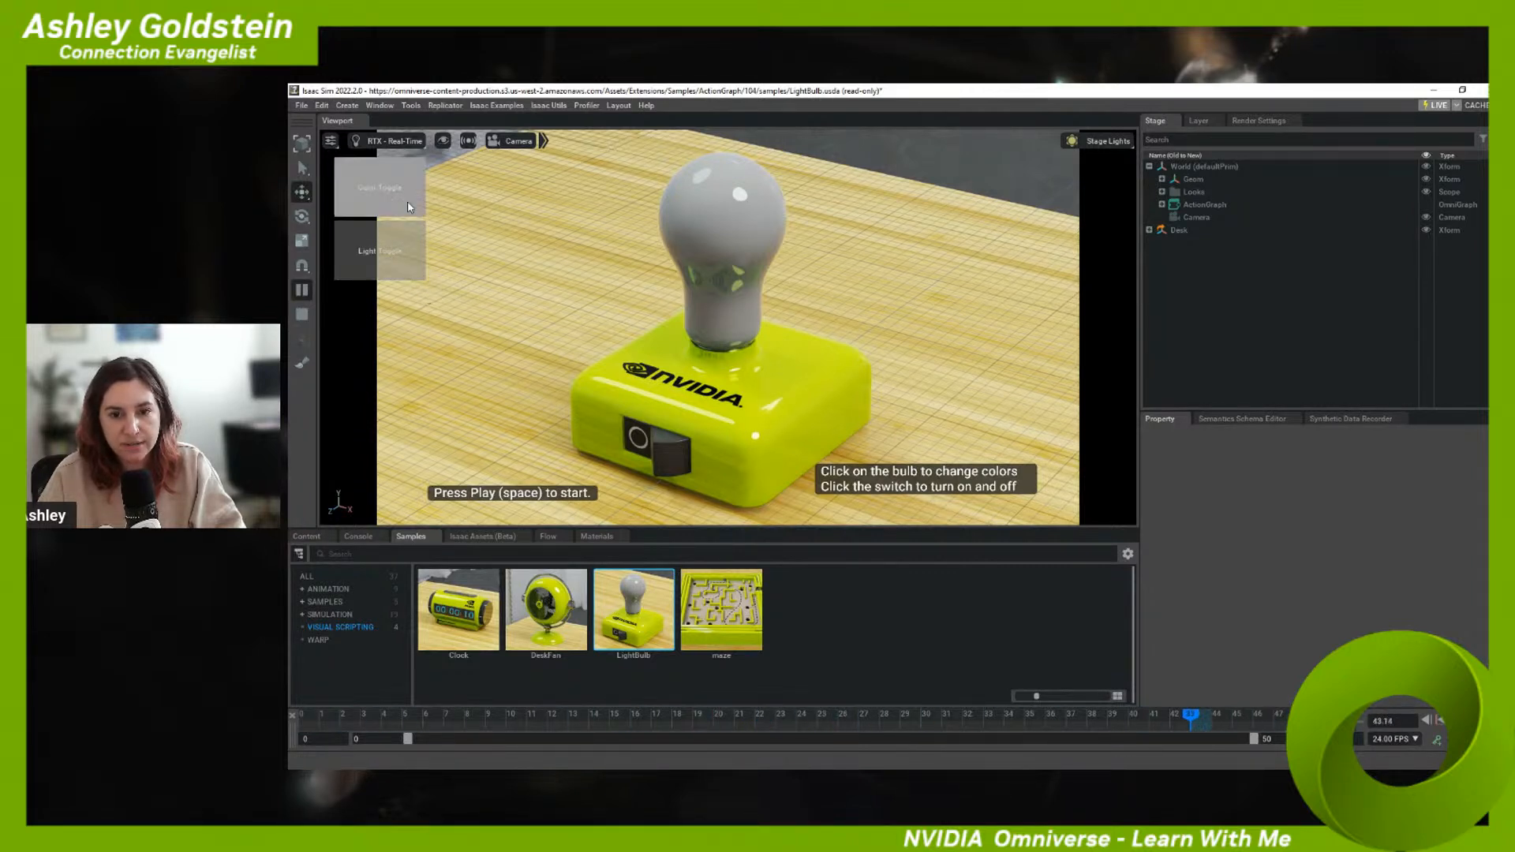
pyautogui.click(377, 187)
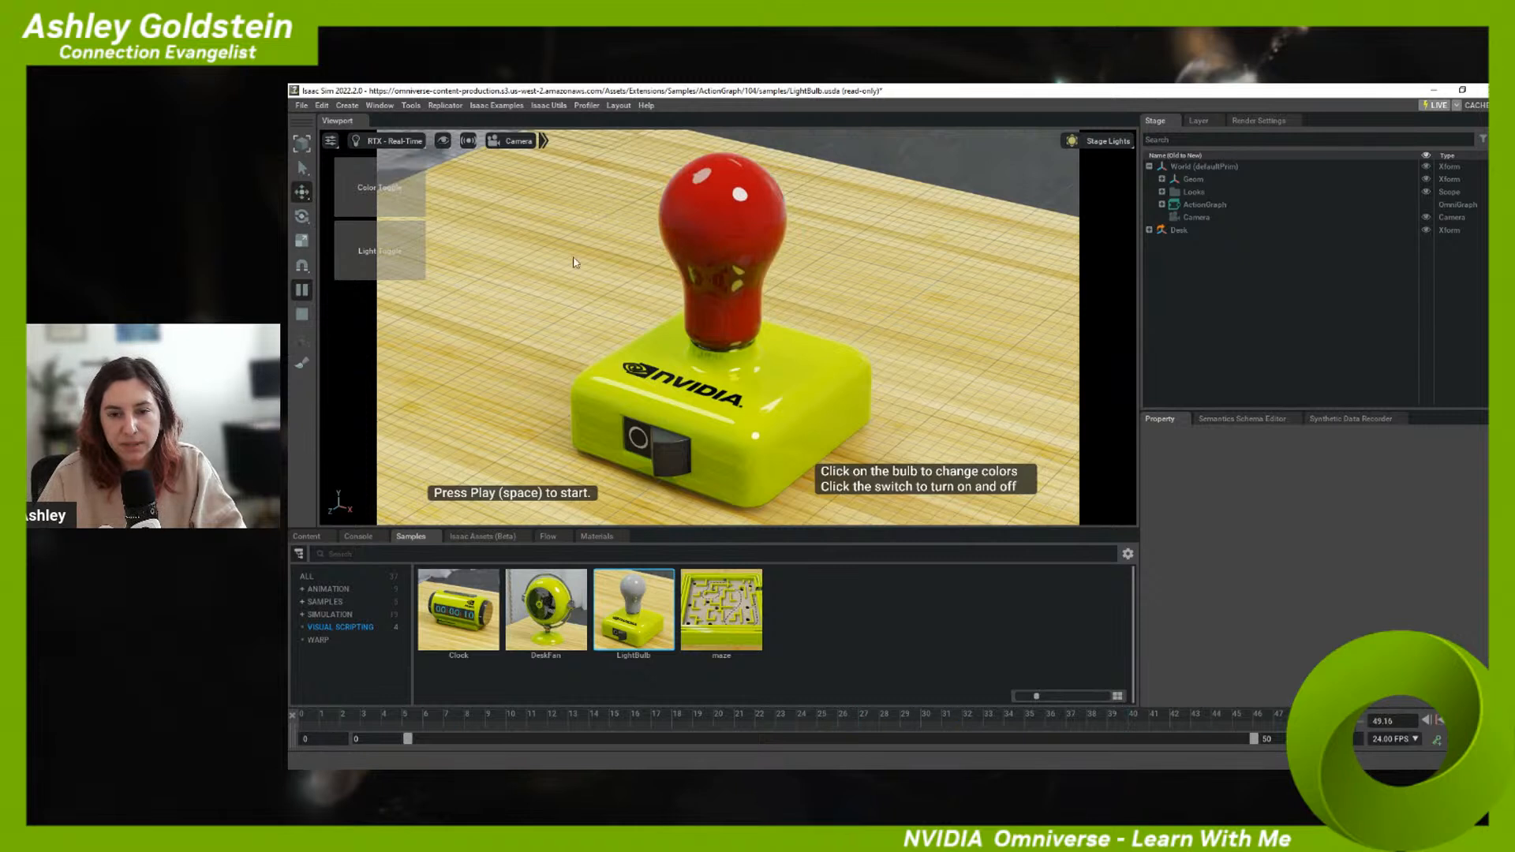
pyautogui.click(378, 251)
pyautogui.click(377, 251)
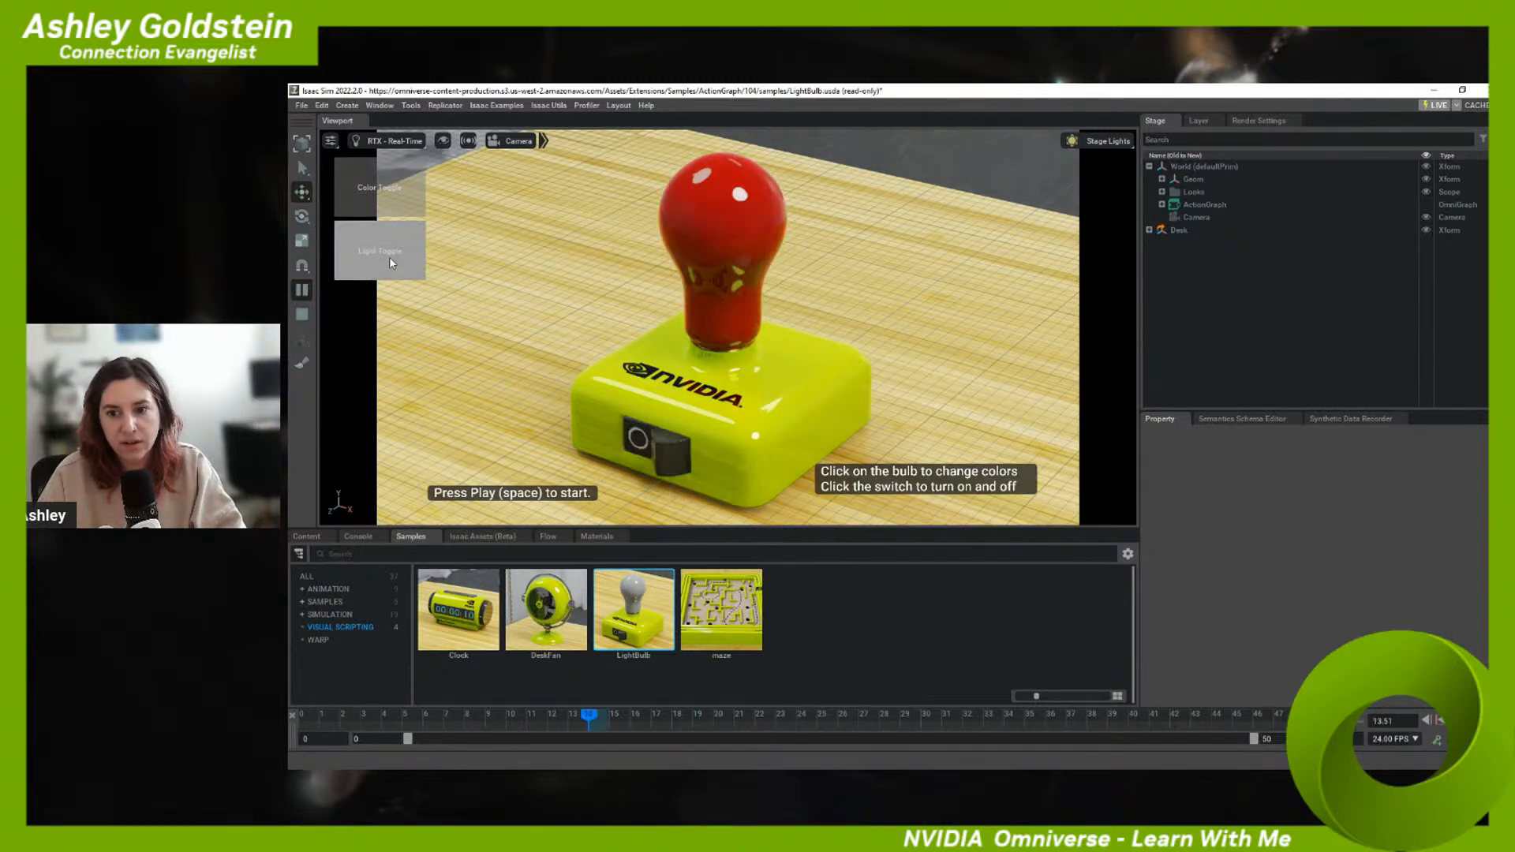
pyautogui.click(752, 224)
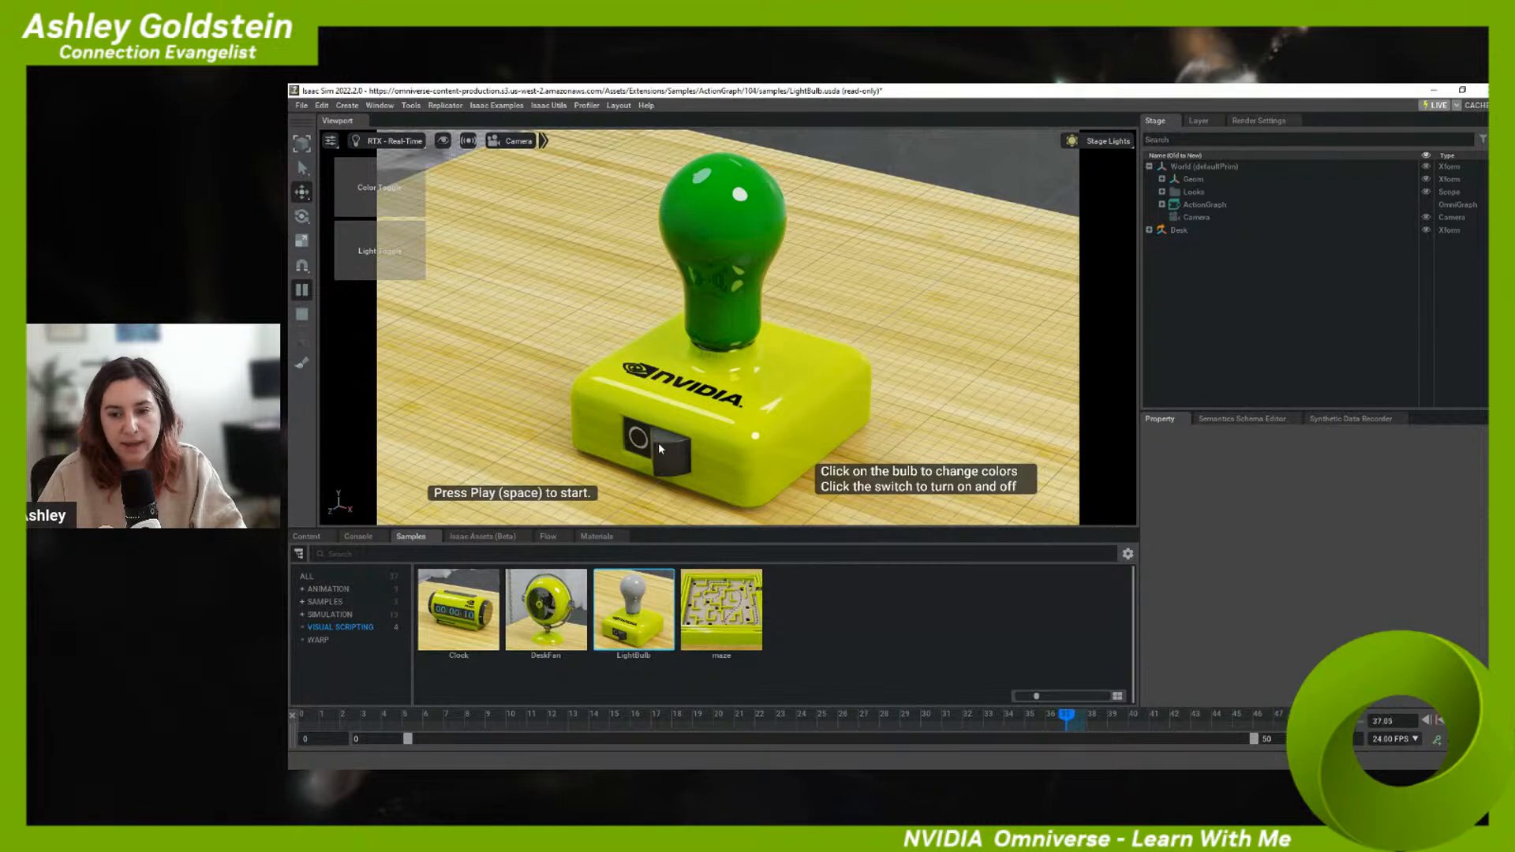
pyautogui.click(369, 190)
pyautogui.click(374, 256)
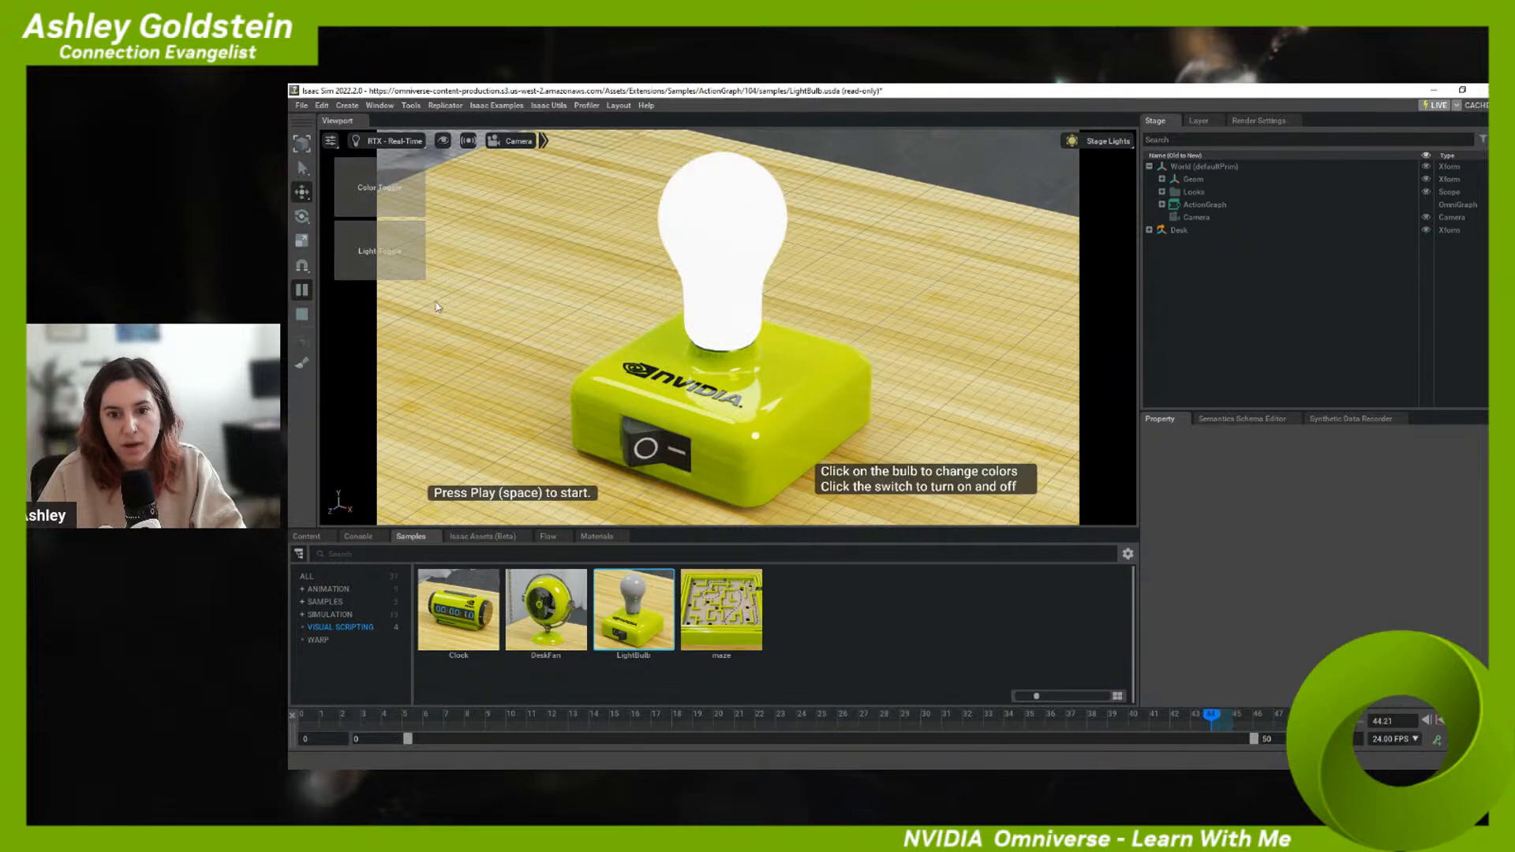
pyautogui.click(303, 316)
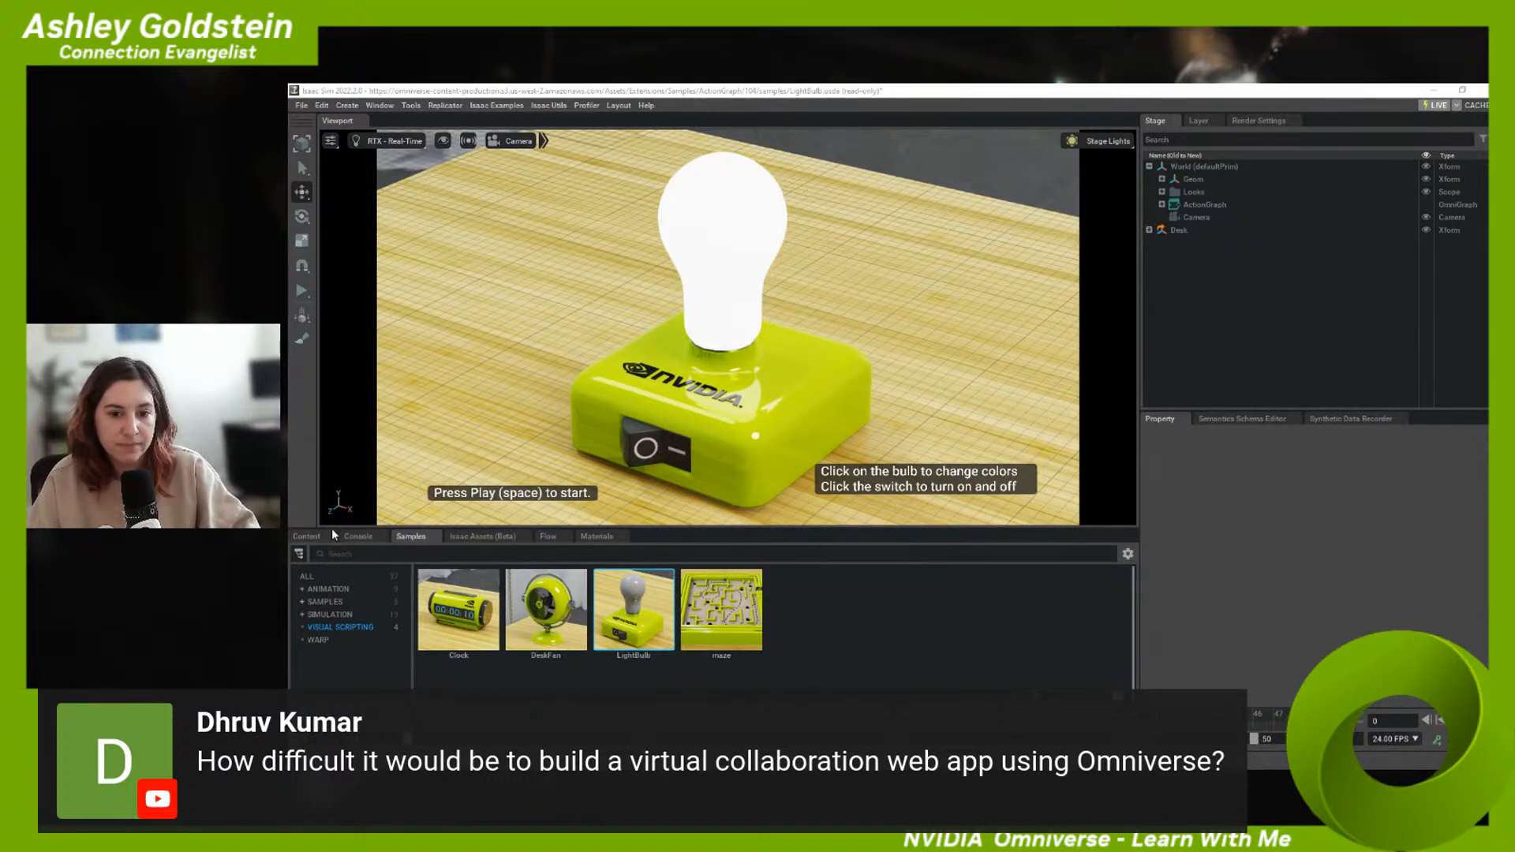
# - Reopen feb1.usd from the bookmarked Unreal project folder, discarding changes to the LightBulb sample
pyautogui.click(304, 538)
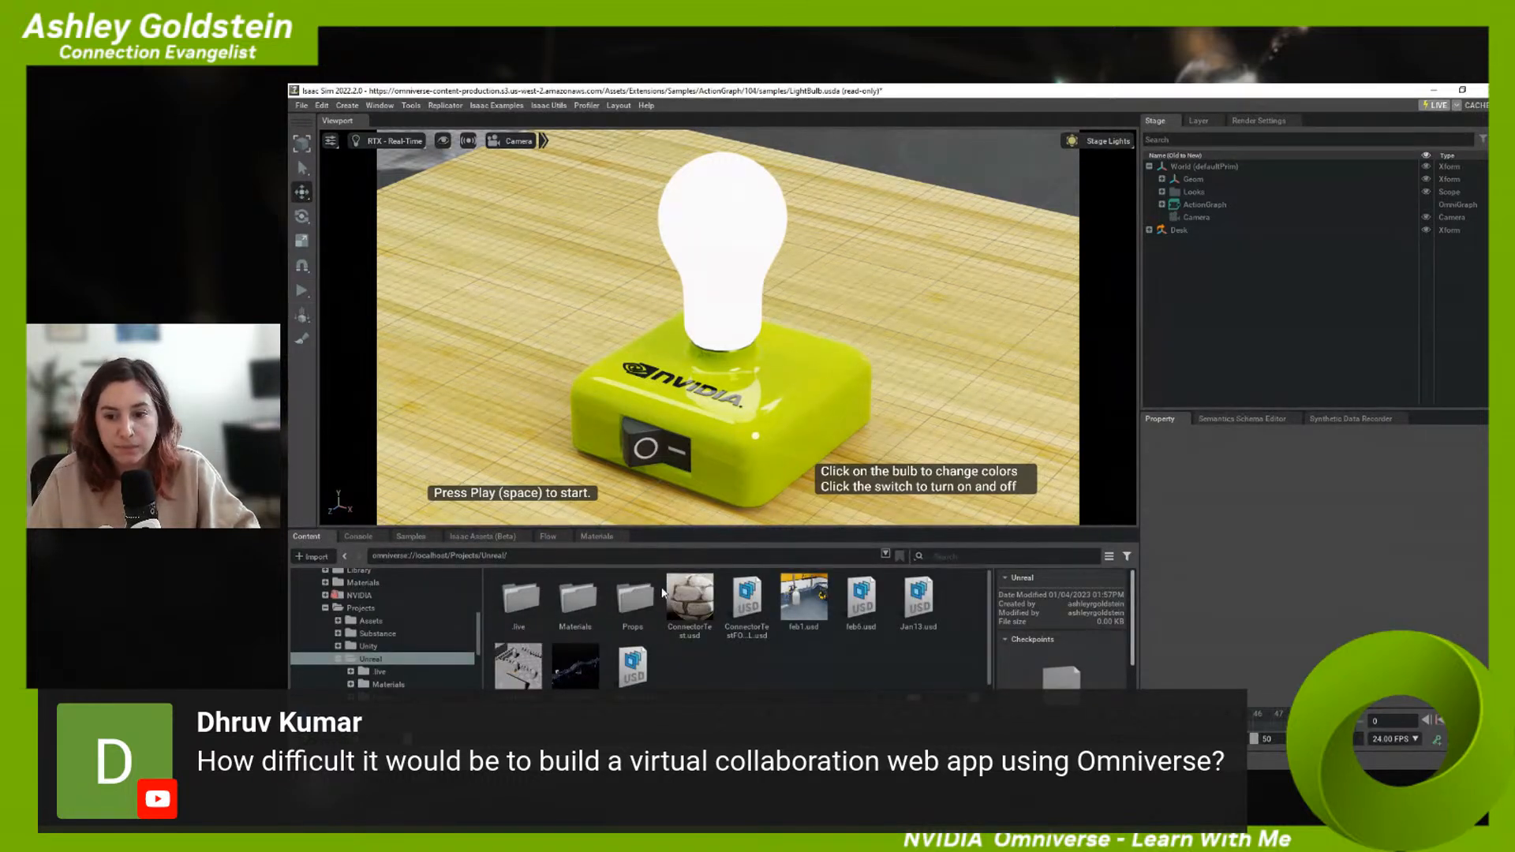
pyautogui.scroll(5, 418, 629)
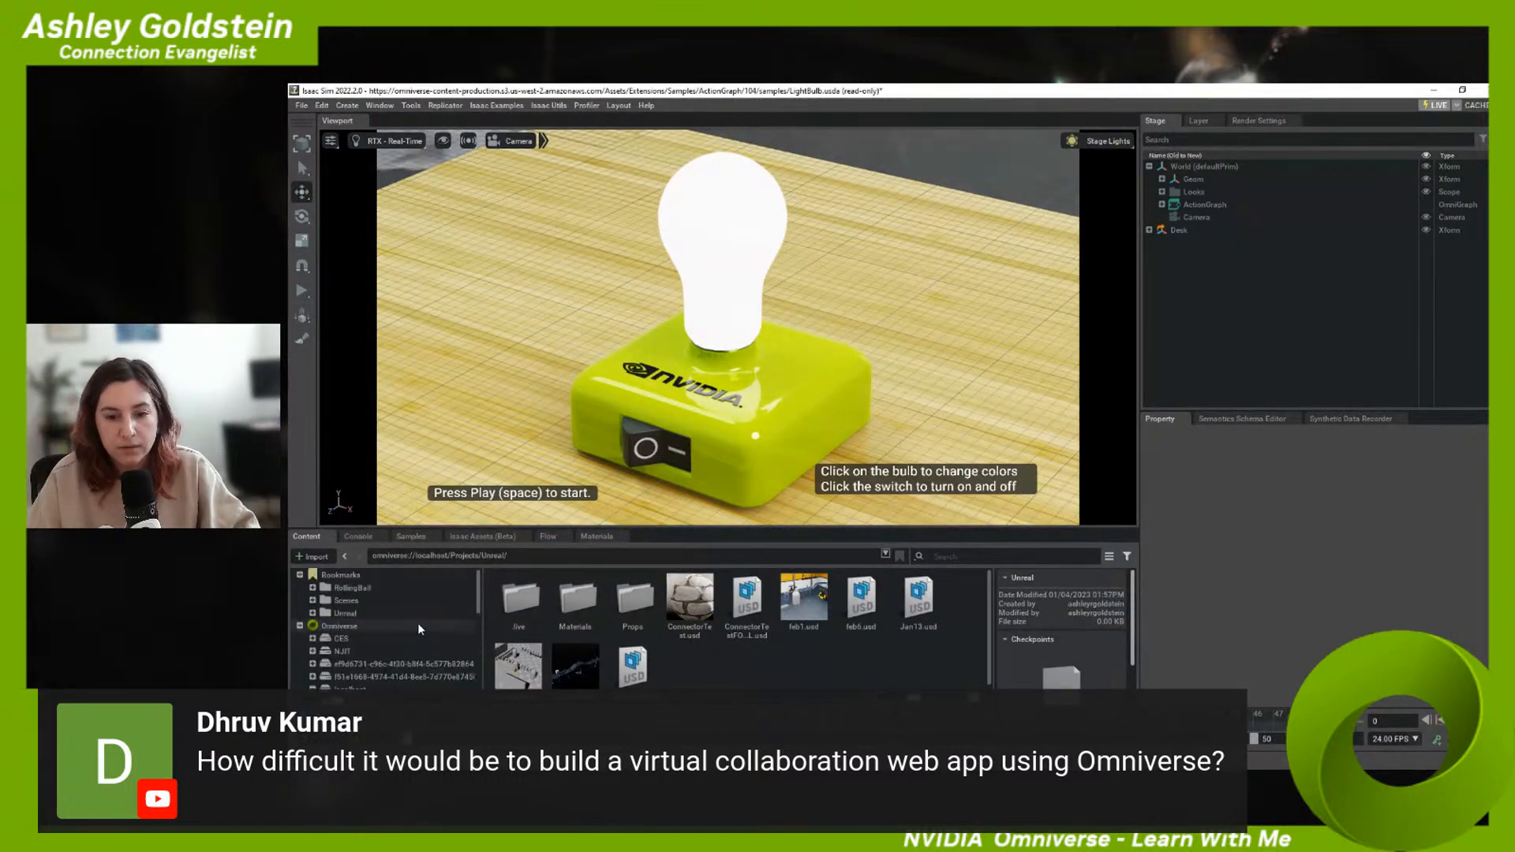
pyautogui.click(351, 613)
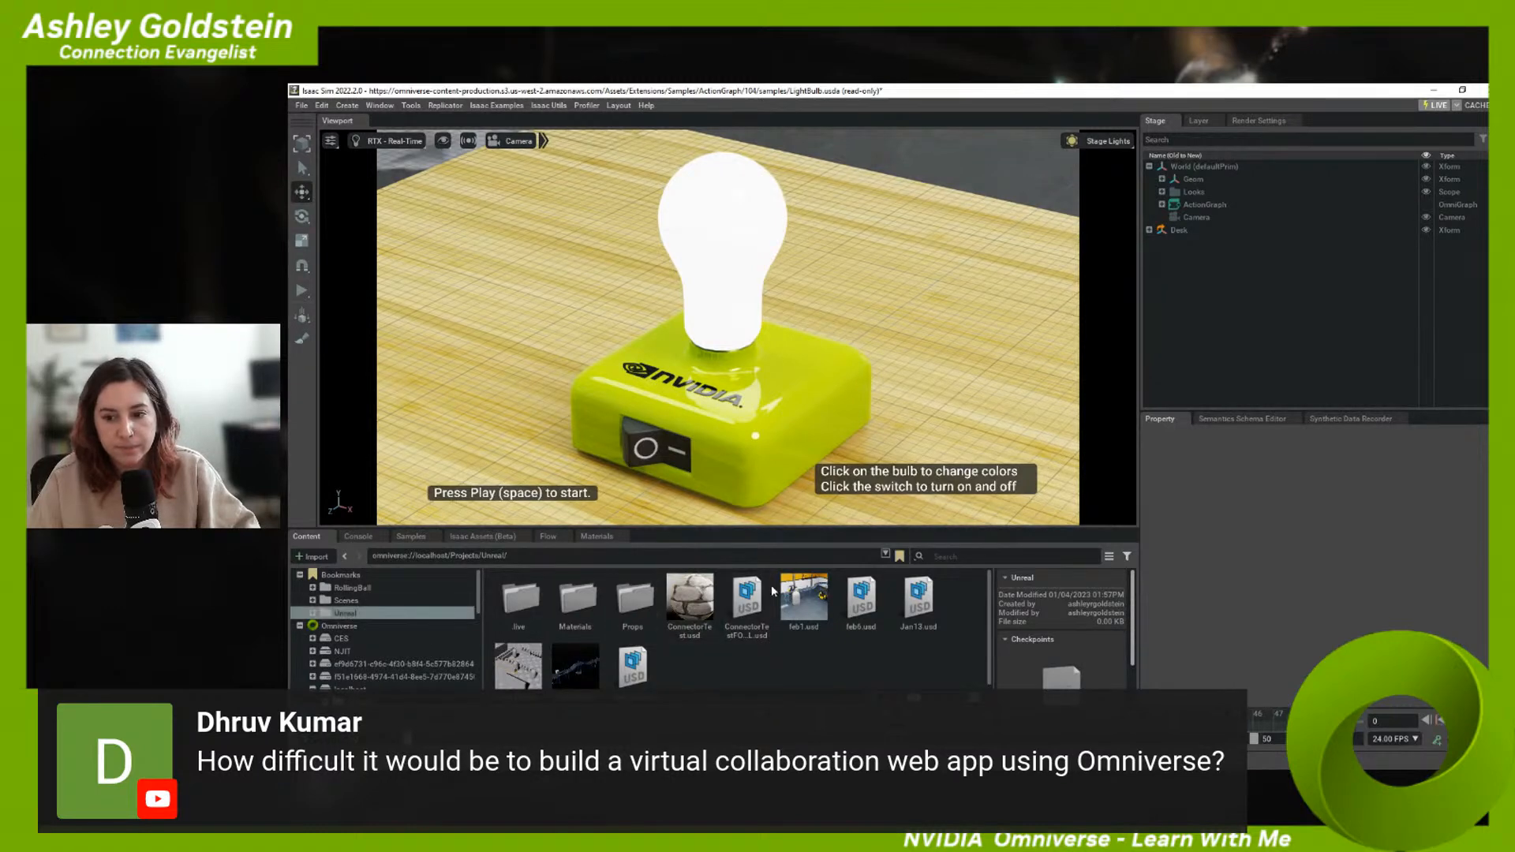
pyautogui.doubleClick(804, 600)
pyautogui.click(888, 448)
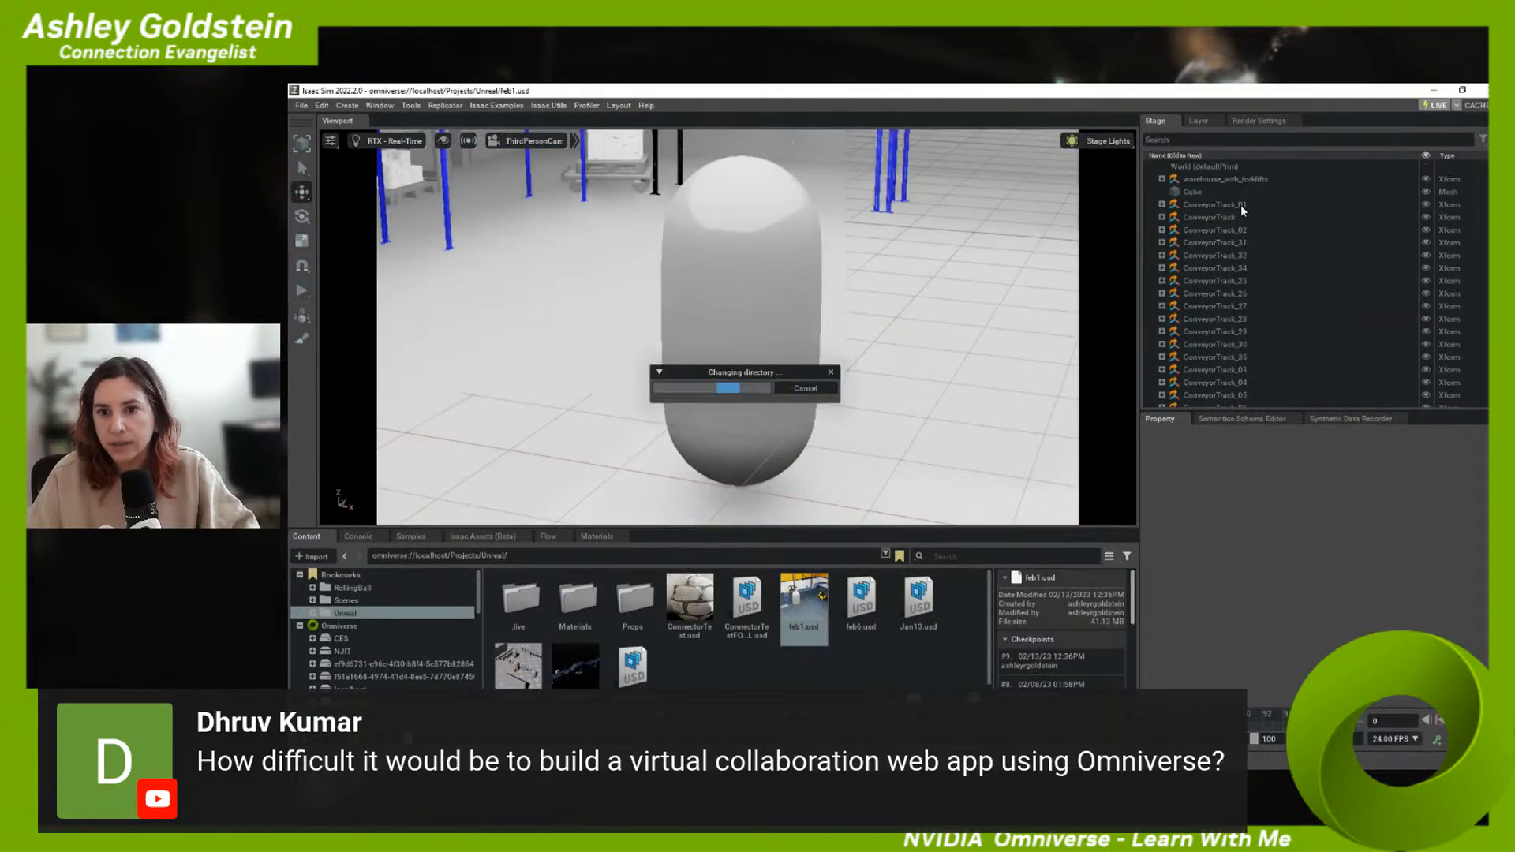
# - Load the saved visual scripting layout from Documents/Omniverse/Layouts and bring the Action Graph editor forward
pyautogui.click(619, 106)
pyautogui.click(655, 158)
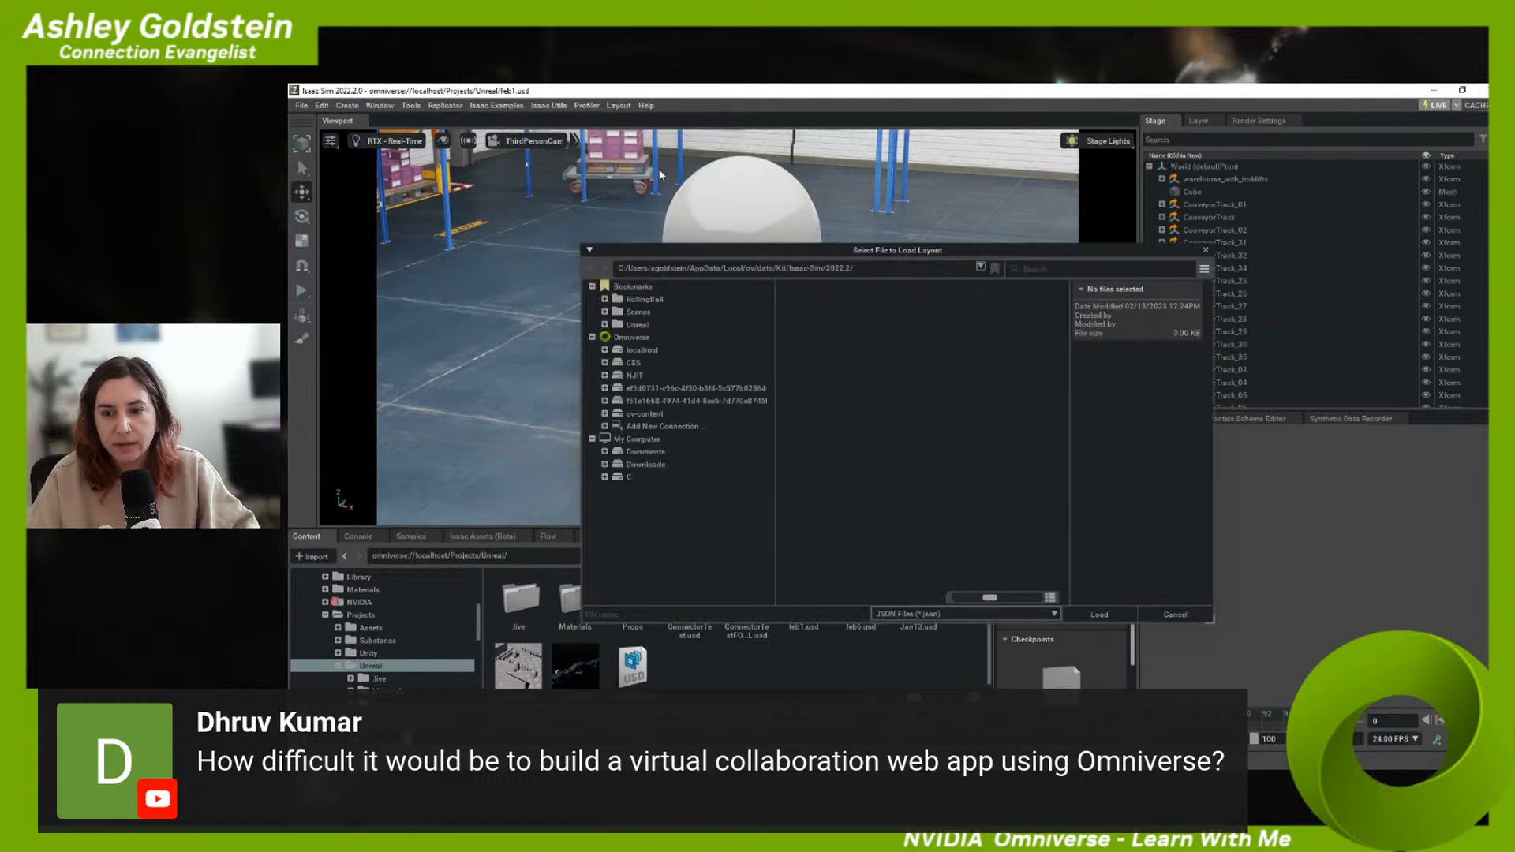
pyautogui.click(646, 448)
pyautogui.doubleClick(846, 332)
pyautogui.doubleClick(906, 319)
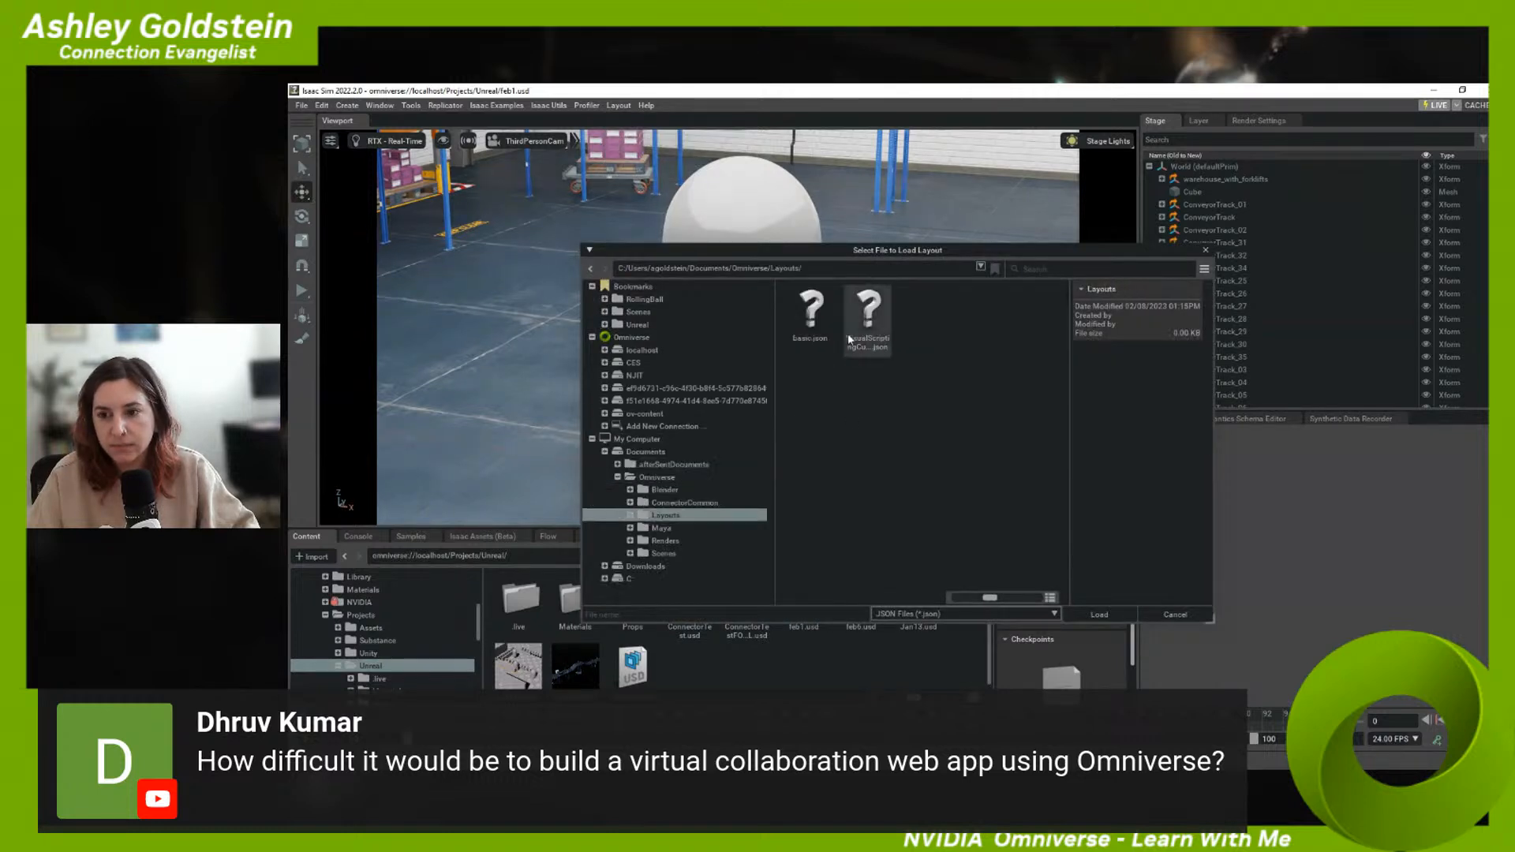
pyautogui.doubleClick(866, 317)
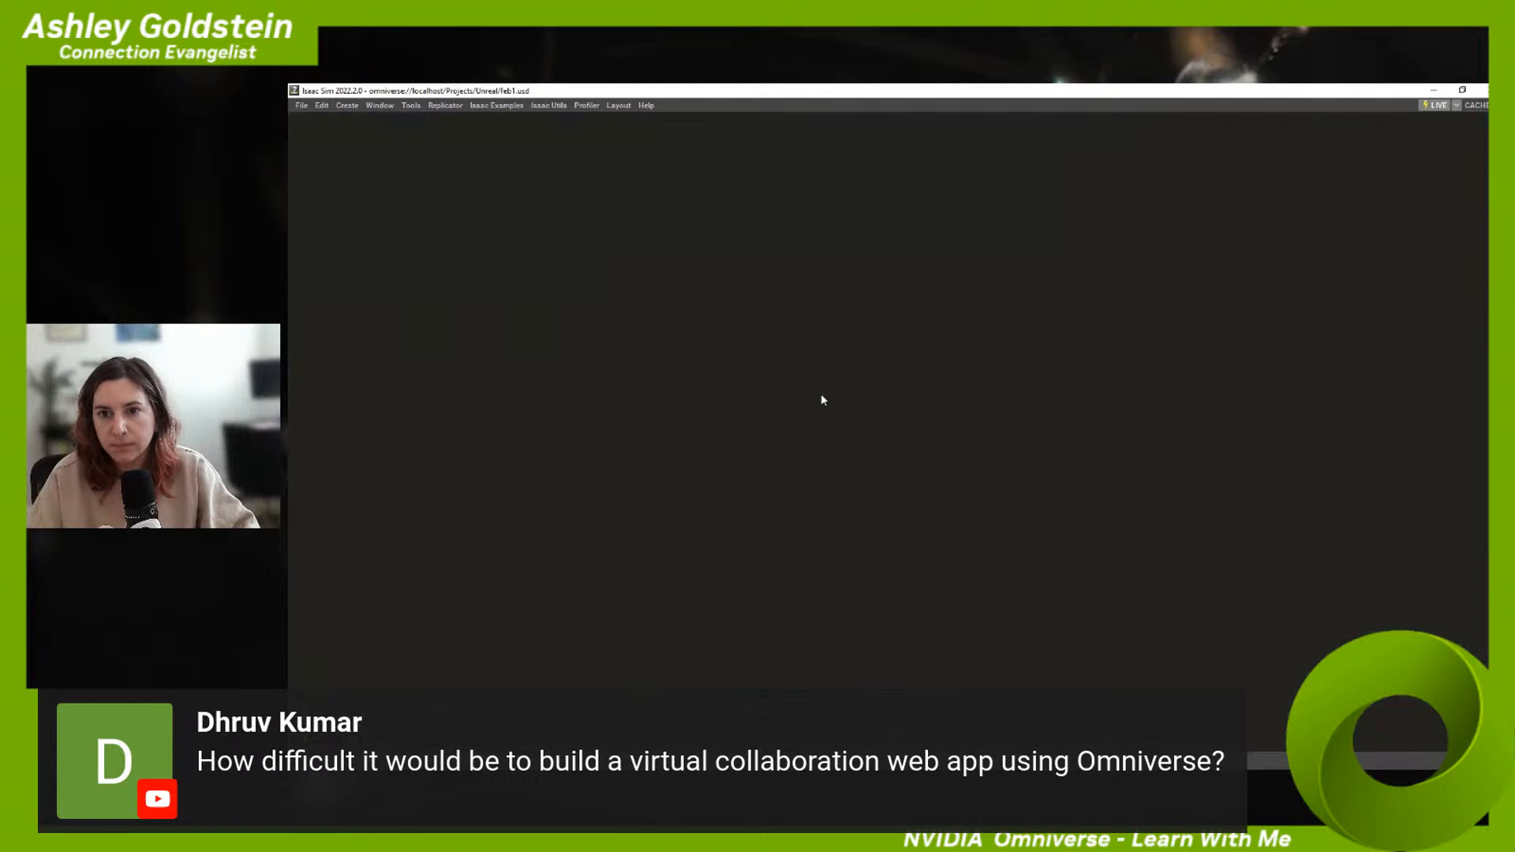
pyautogui.click(344, 123)
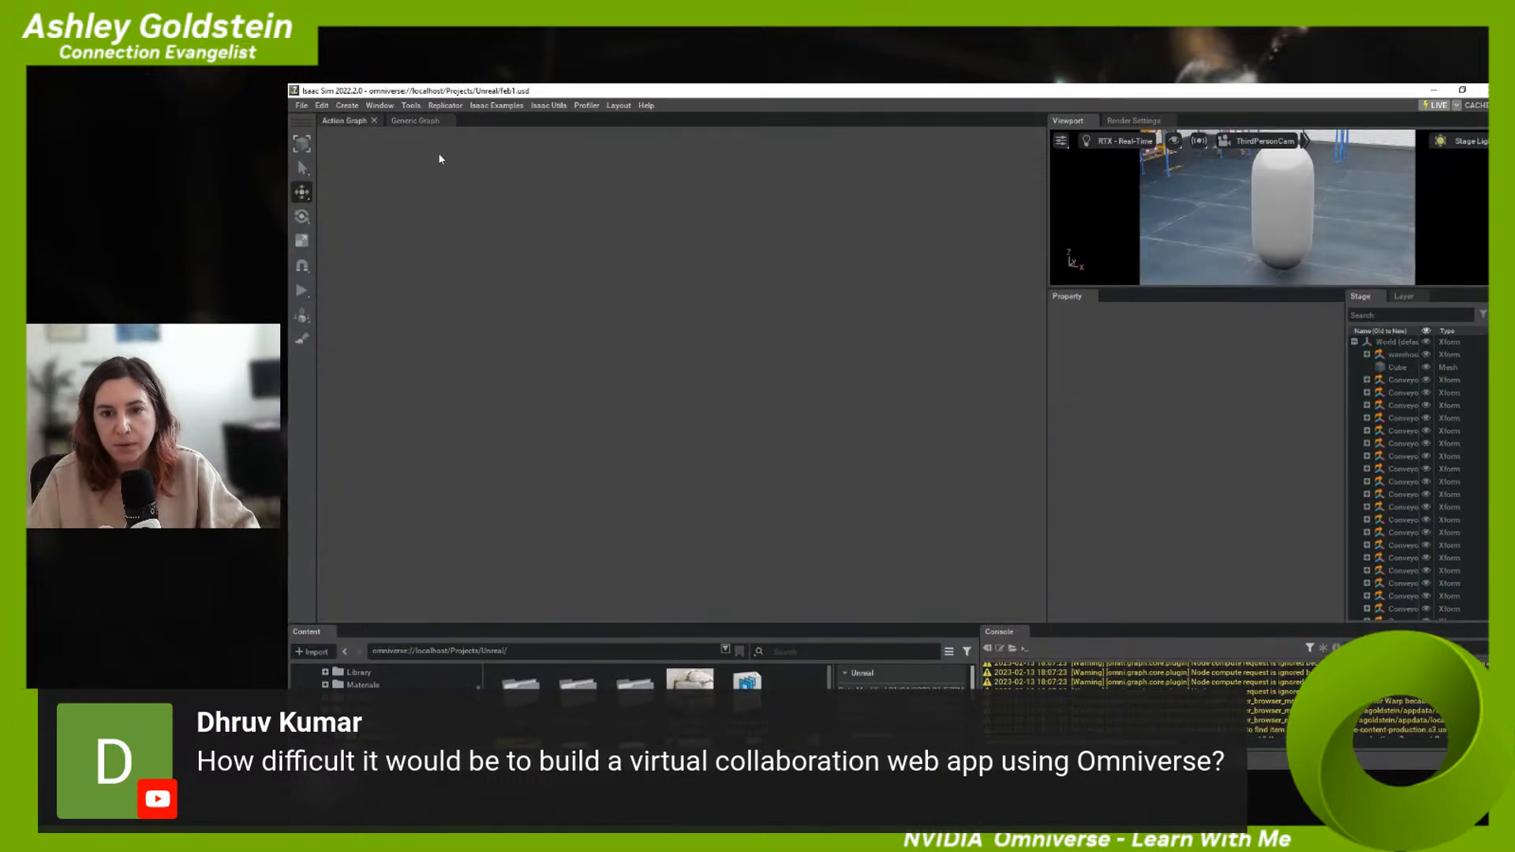
# - Open /World/ActionGraph_02 for editing and examine its Read Prim Attribute, Break 3-Vector and Increment nodes
pyautogui.click(730, 348)
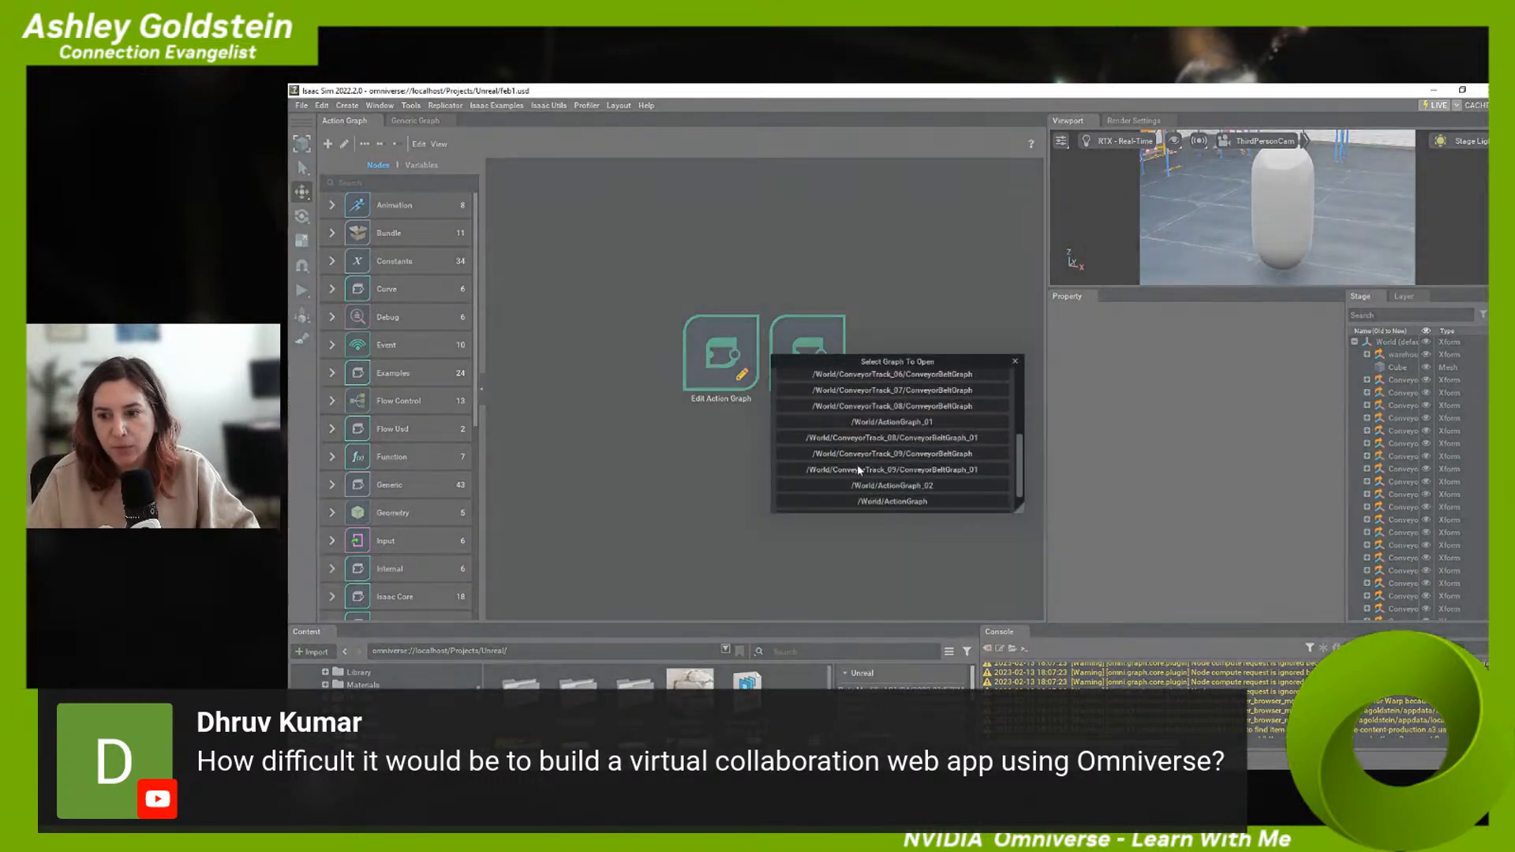
pyautogui.click(903, 486)
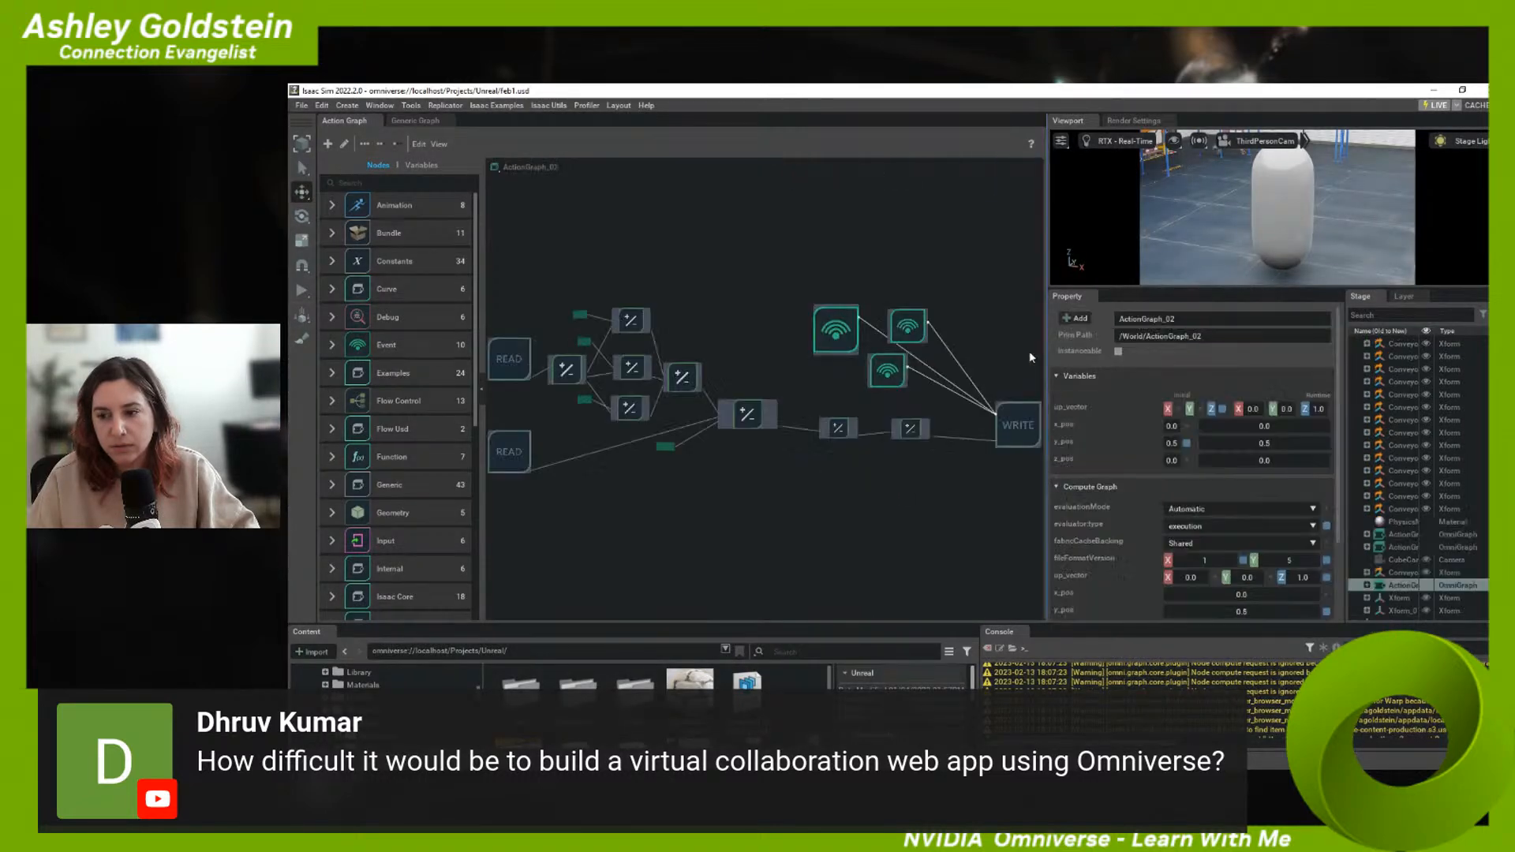
pyautogui.scroll(3, 625, 339)
pyautogui.scroll(2, 595, 333)
pyautogui.moveTo(510, 331); pyautogui.dragTo(683, 271, button='middle')
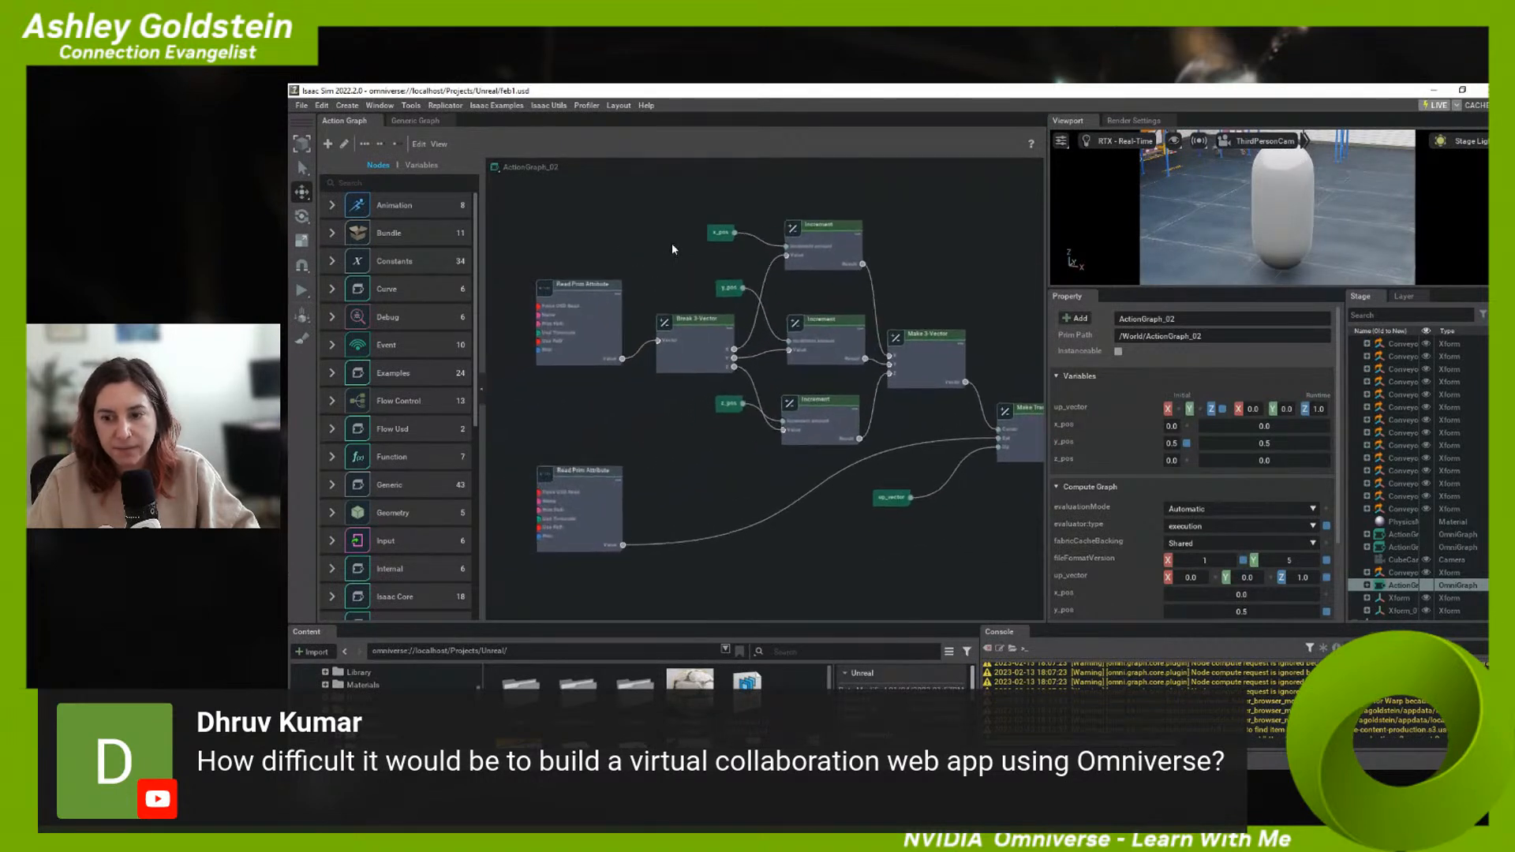
pyautogui.scroll(2, 632, 266)
pyautogui.moveTo(631, 265); pyautogui.dragTo(638, 206, button='middle')
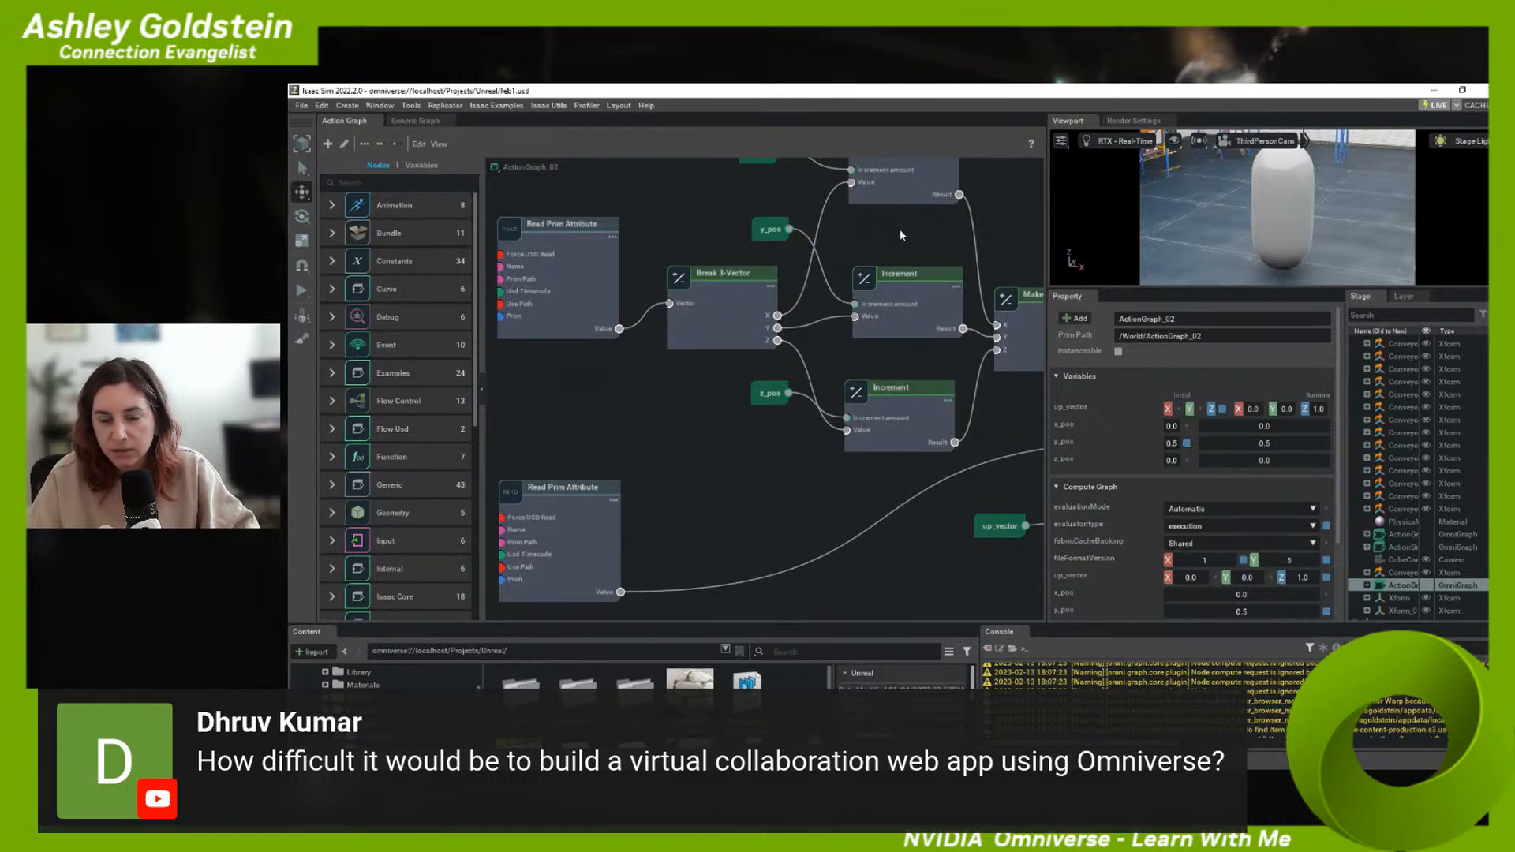
# - Start the simulation, then select /World/Xform and frame it in the viewport
pyautogui.click(299, 300)
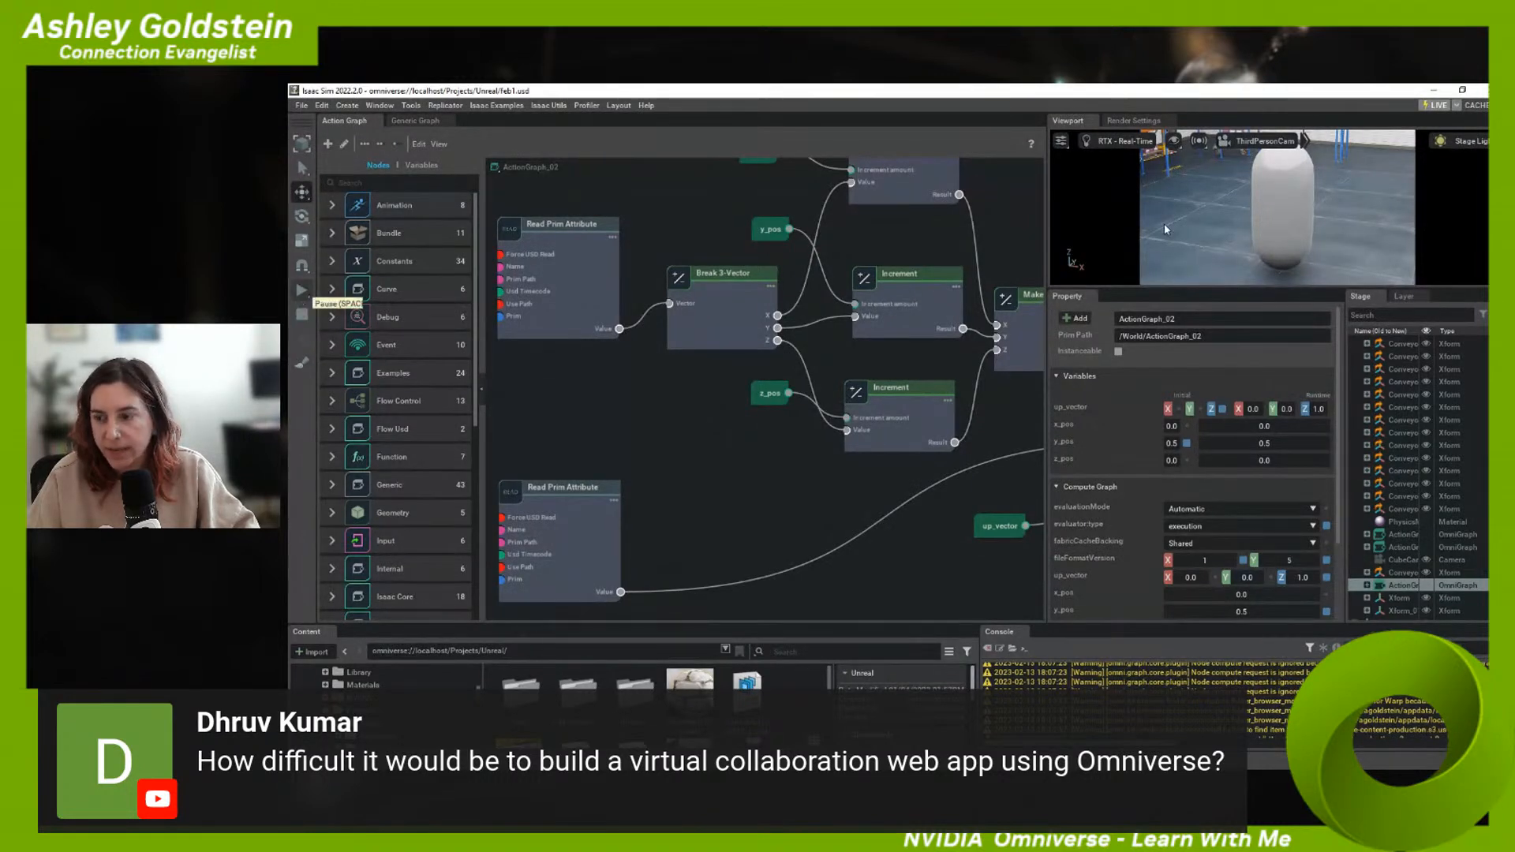
pyautogui.scroll(-1, 1399, 577)
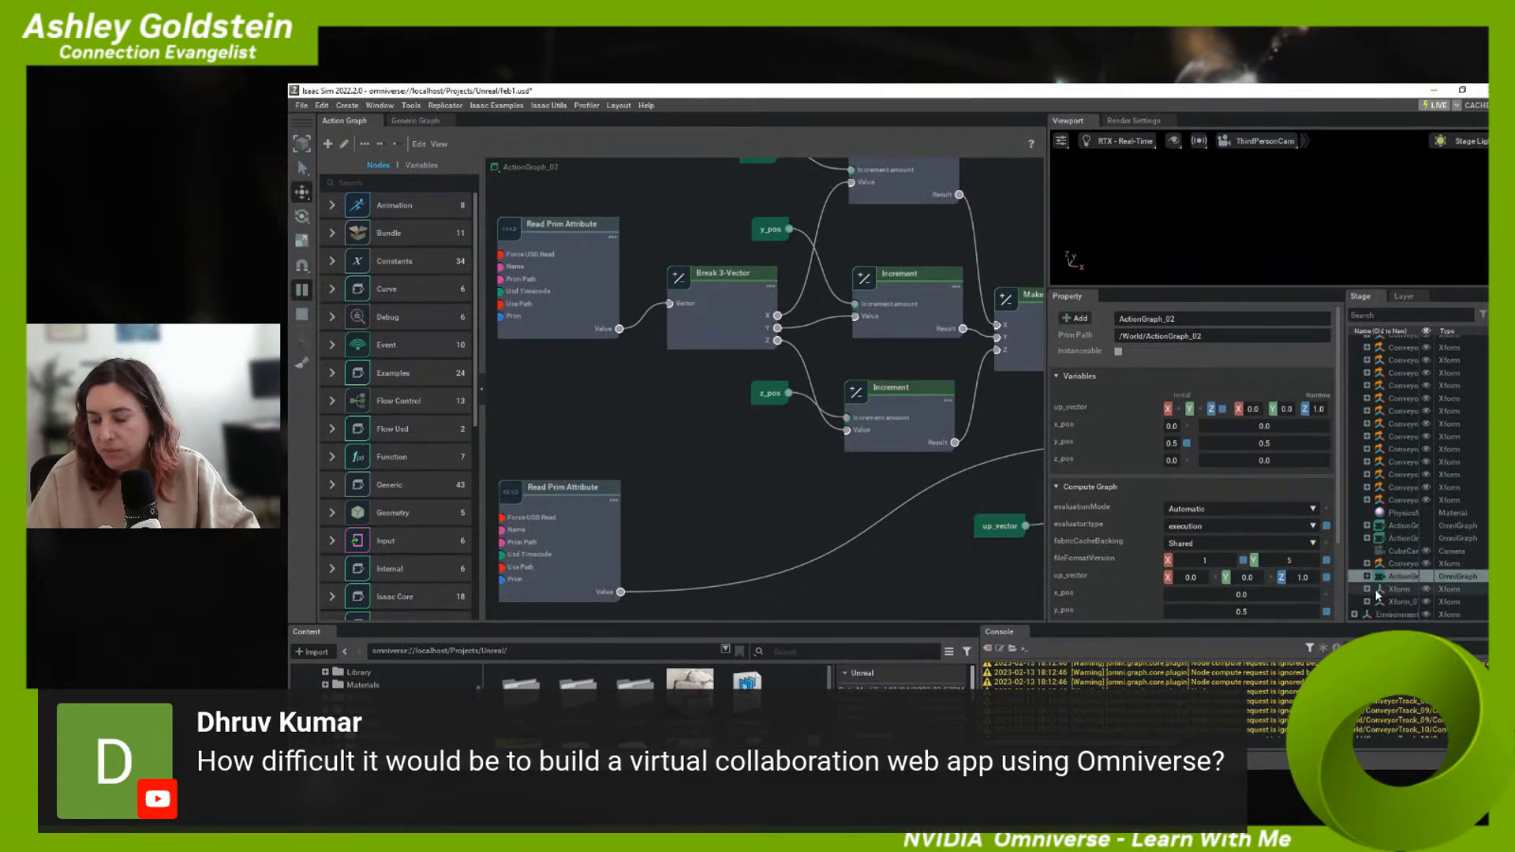
pyautogui.click(1379, 590)
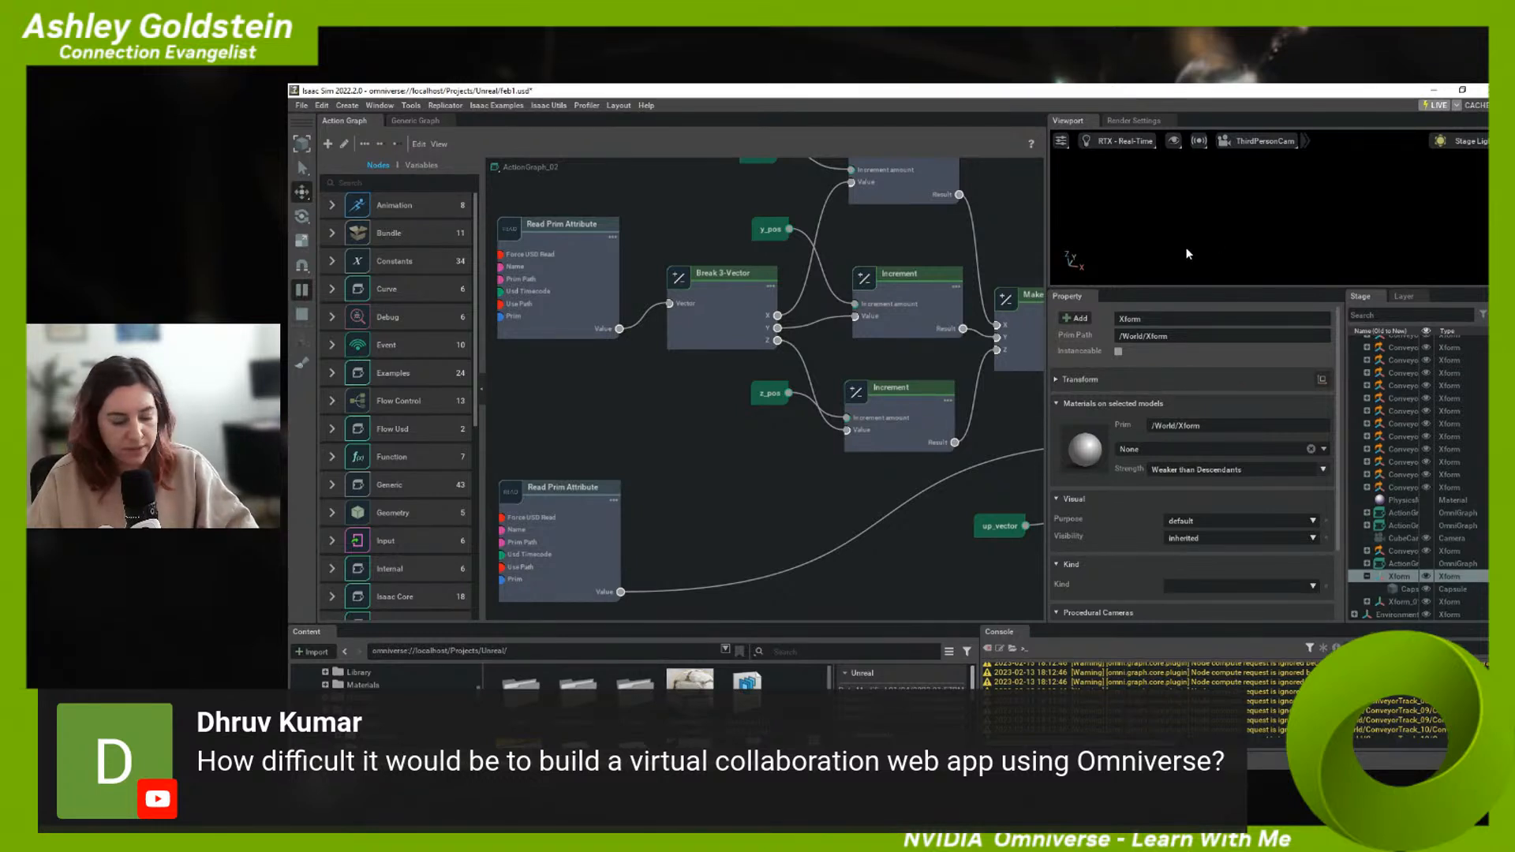
pyautogui.press('f')
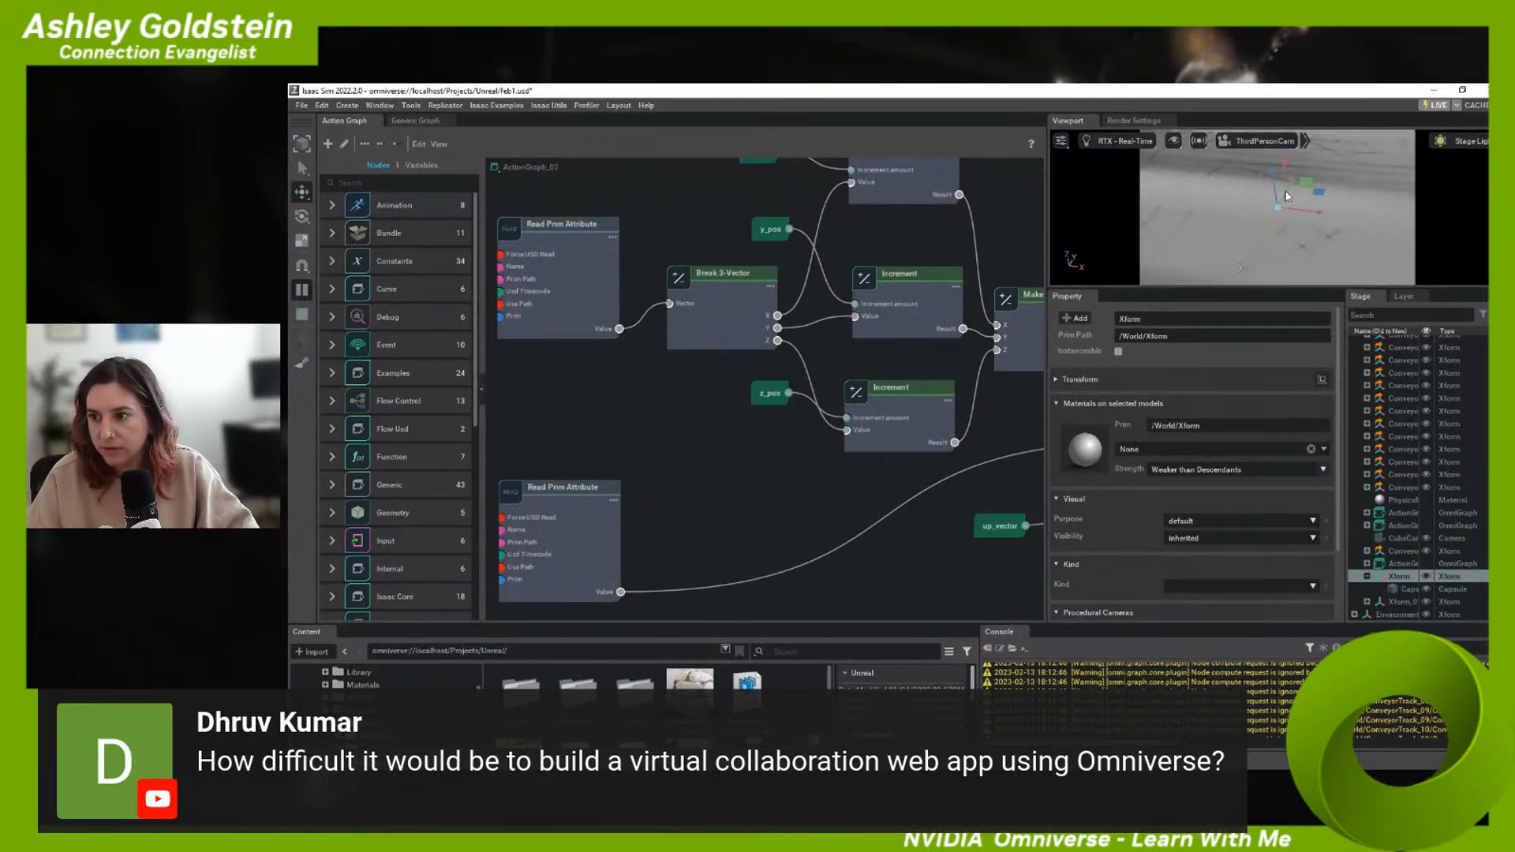
pyautogui.scroll(-4, 1289, 204)
pyautogui.moveTo(1288, 184); pyautogui.dragTo(1262, 208, button='right')
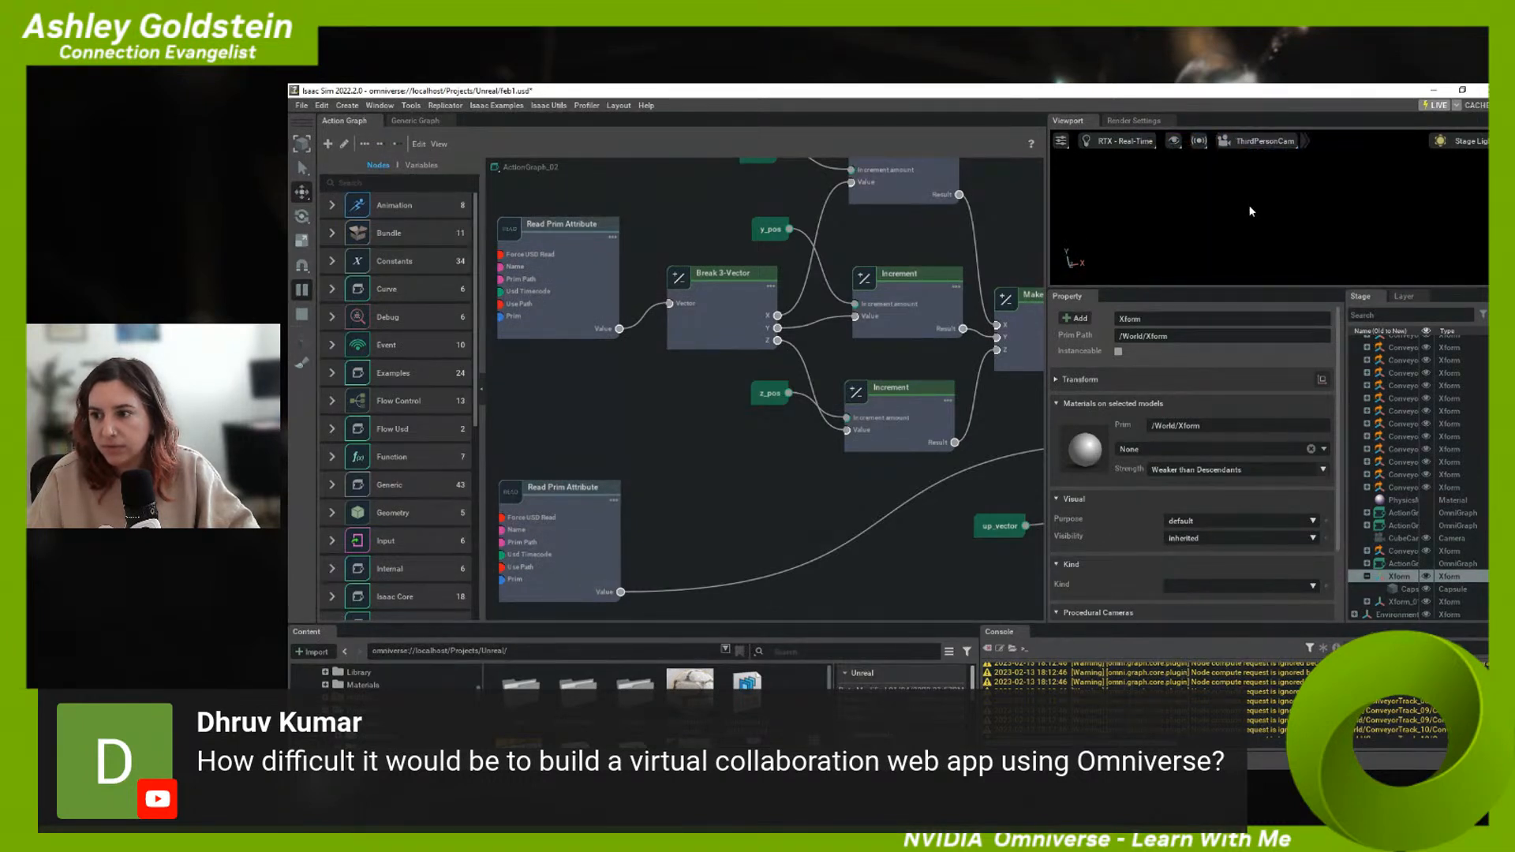
pyautogui.moveTo(1317, 267); pyautogui.dragTo(1295, 168, button='right')
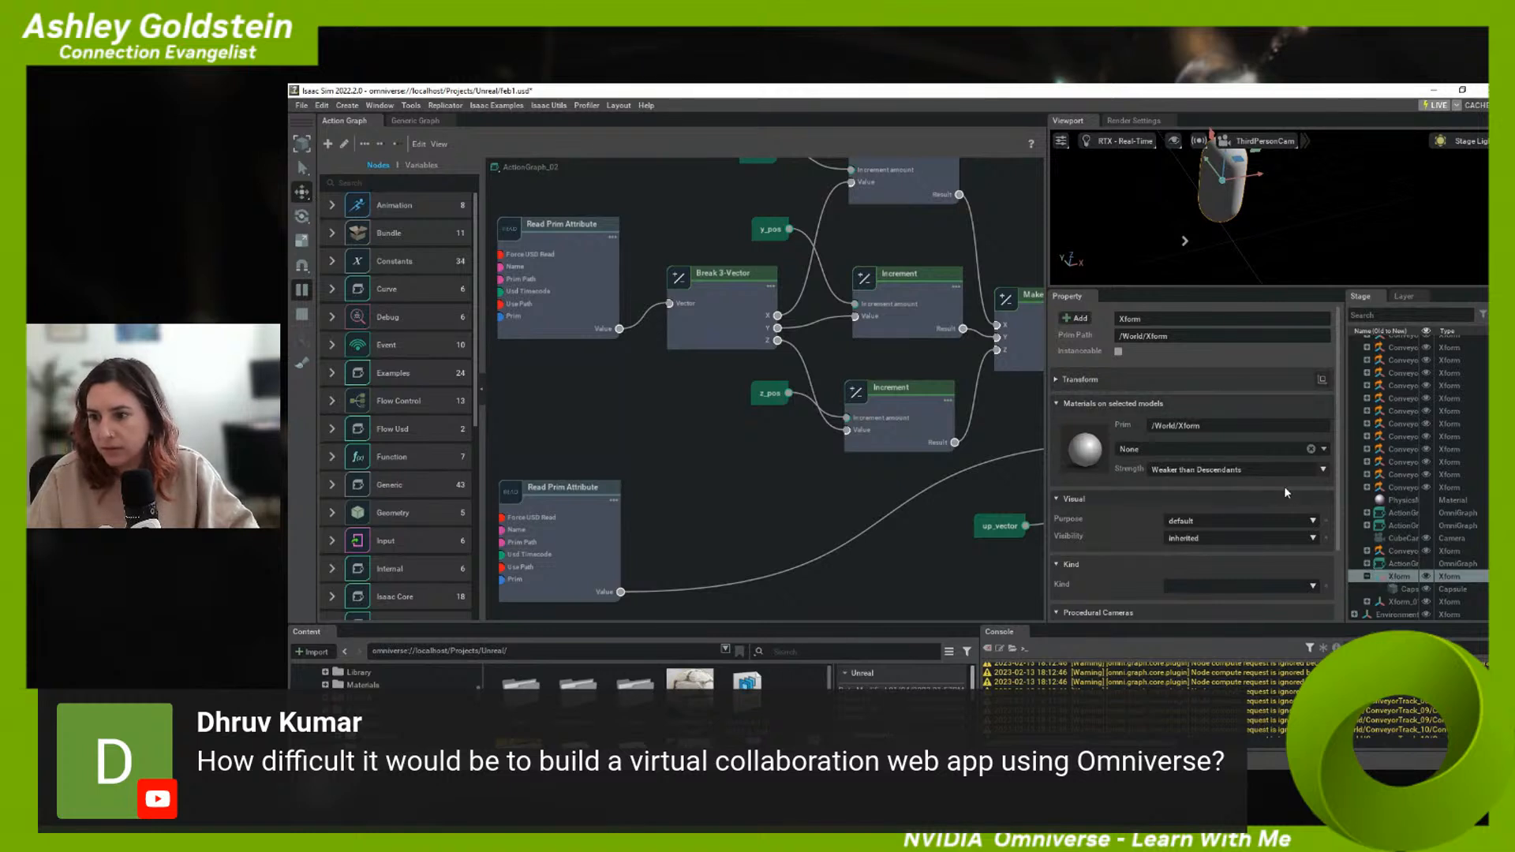
# - Expand the Transform properties of /World/Xform and set its Y and Z translation to 0
pyautogui.scroll(-3, 1307, 503)
pyautogui.click(1400, 575)
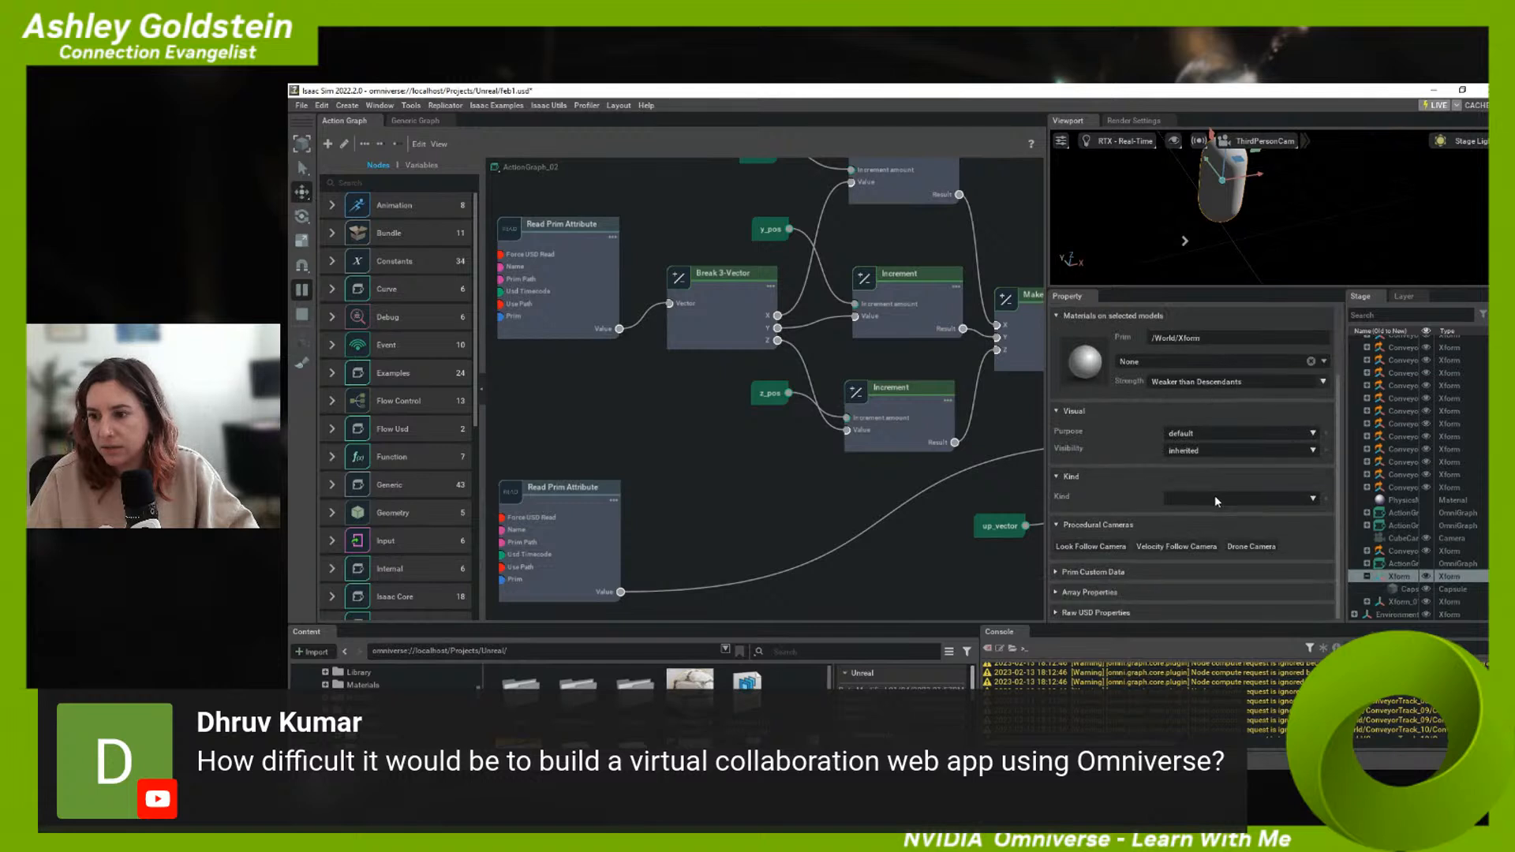
pyautogui.click(1061, 379)
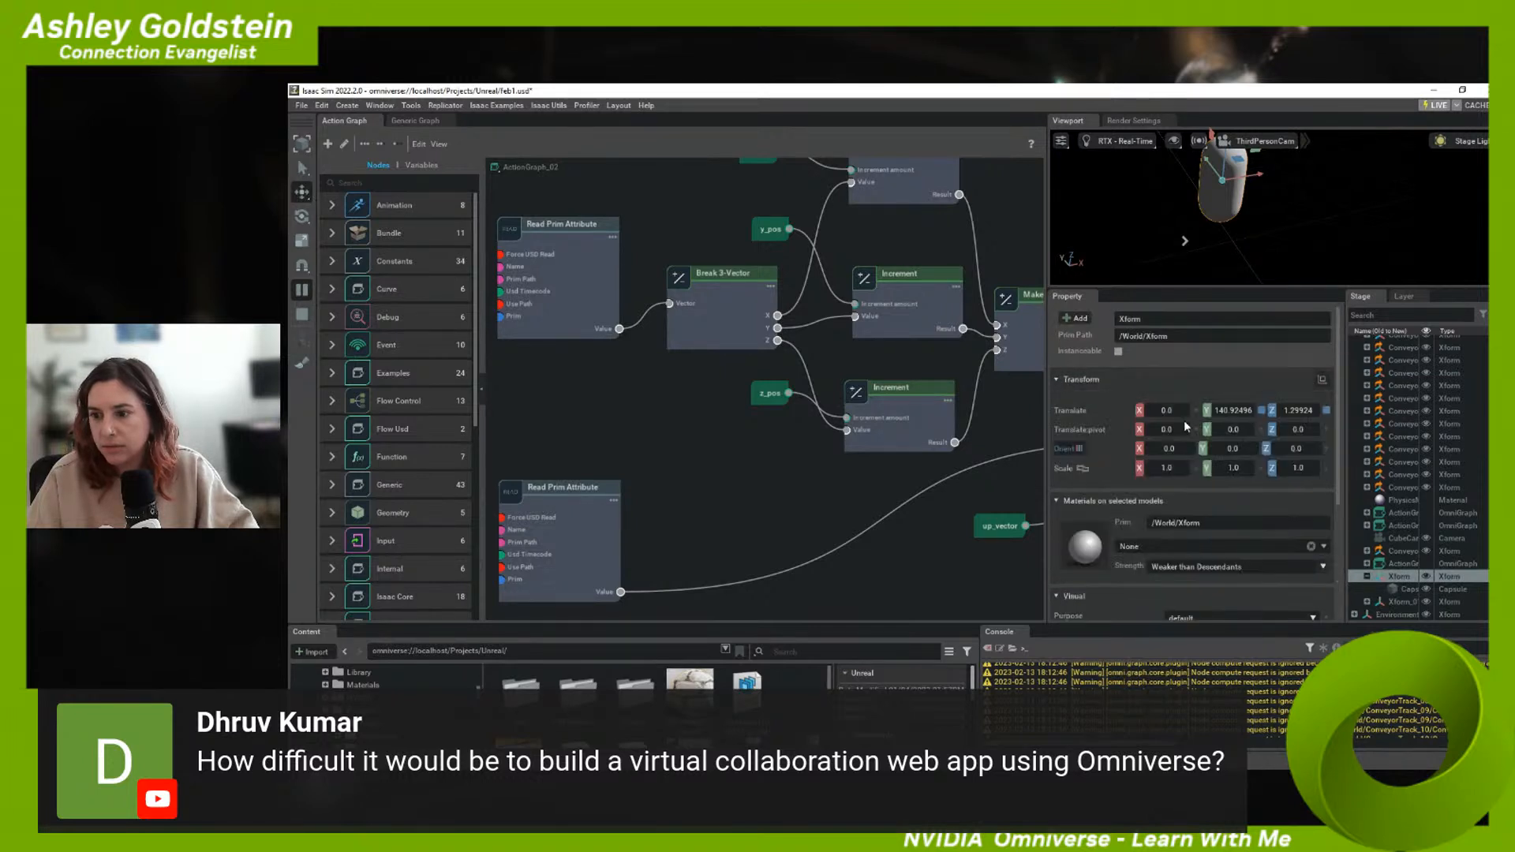
pyautogui.doubleClick(1236, 411)
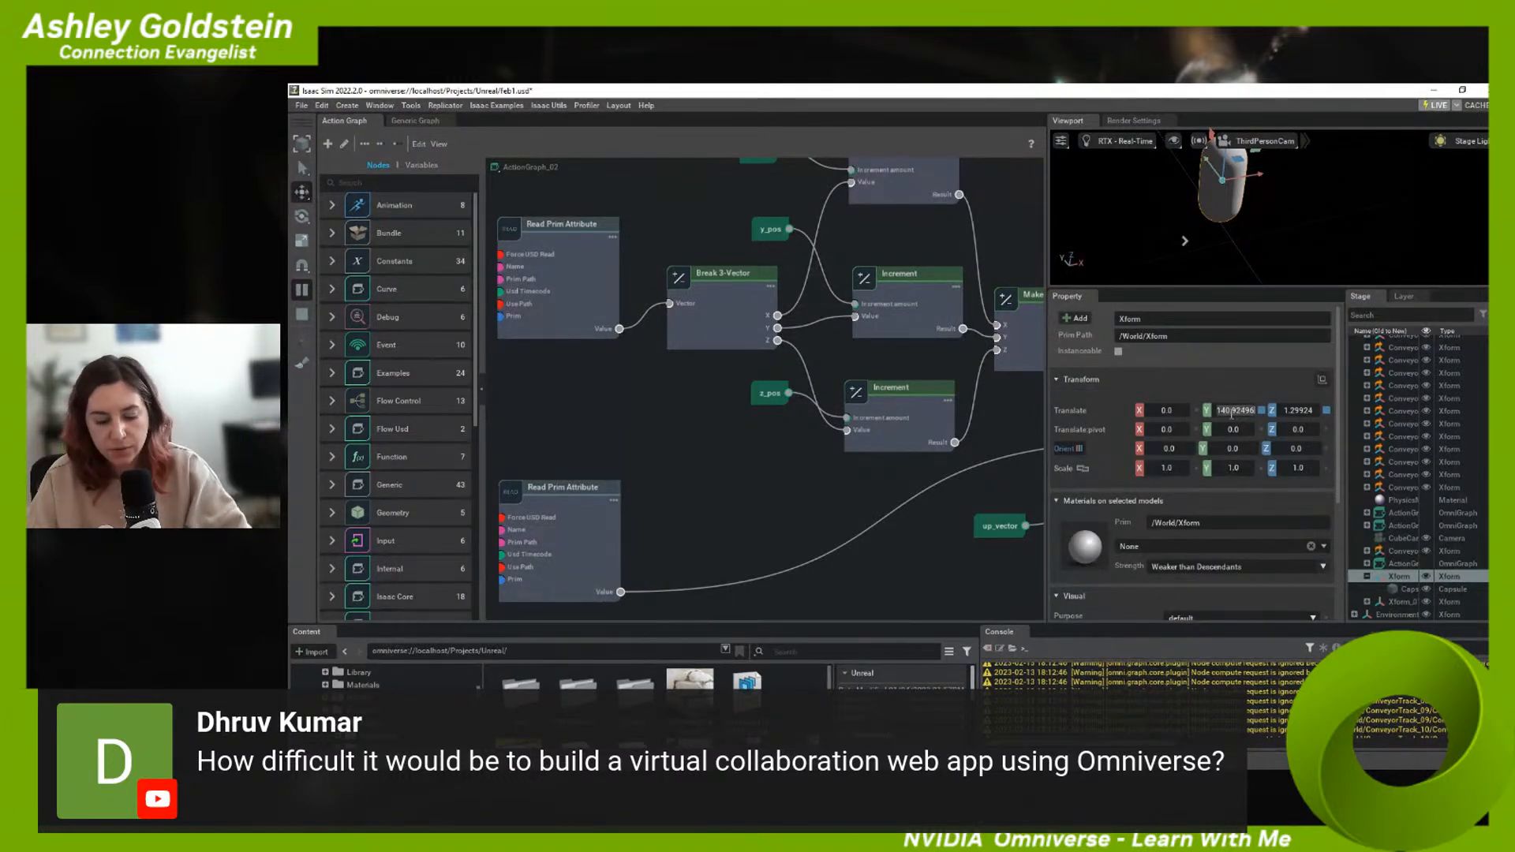
pyautogui.write('0')
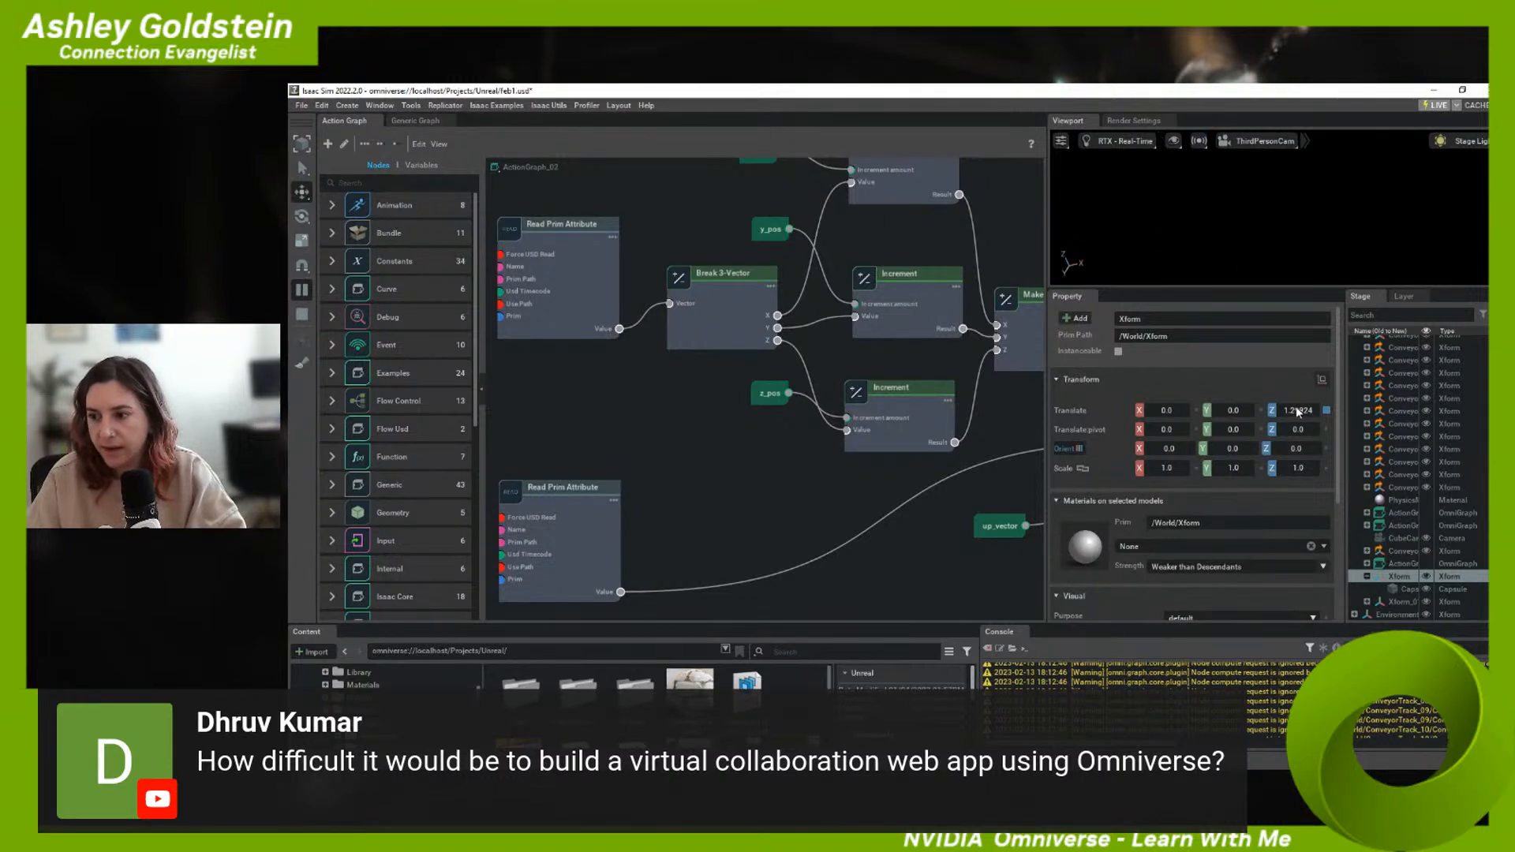
pyautogui.doubleClick(1294, 412)
pyautogui.write('0')
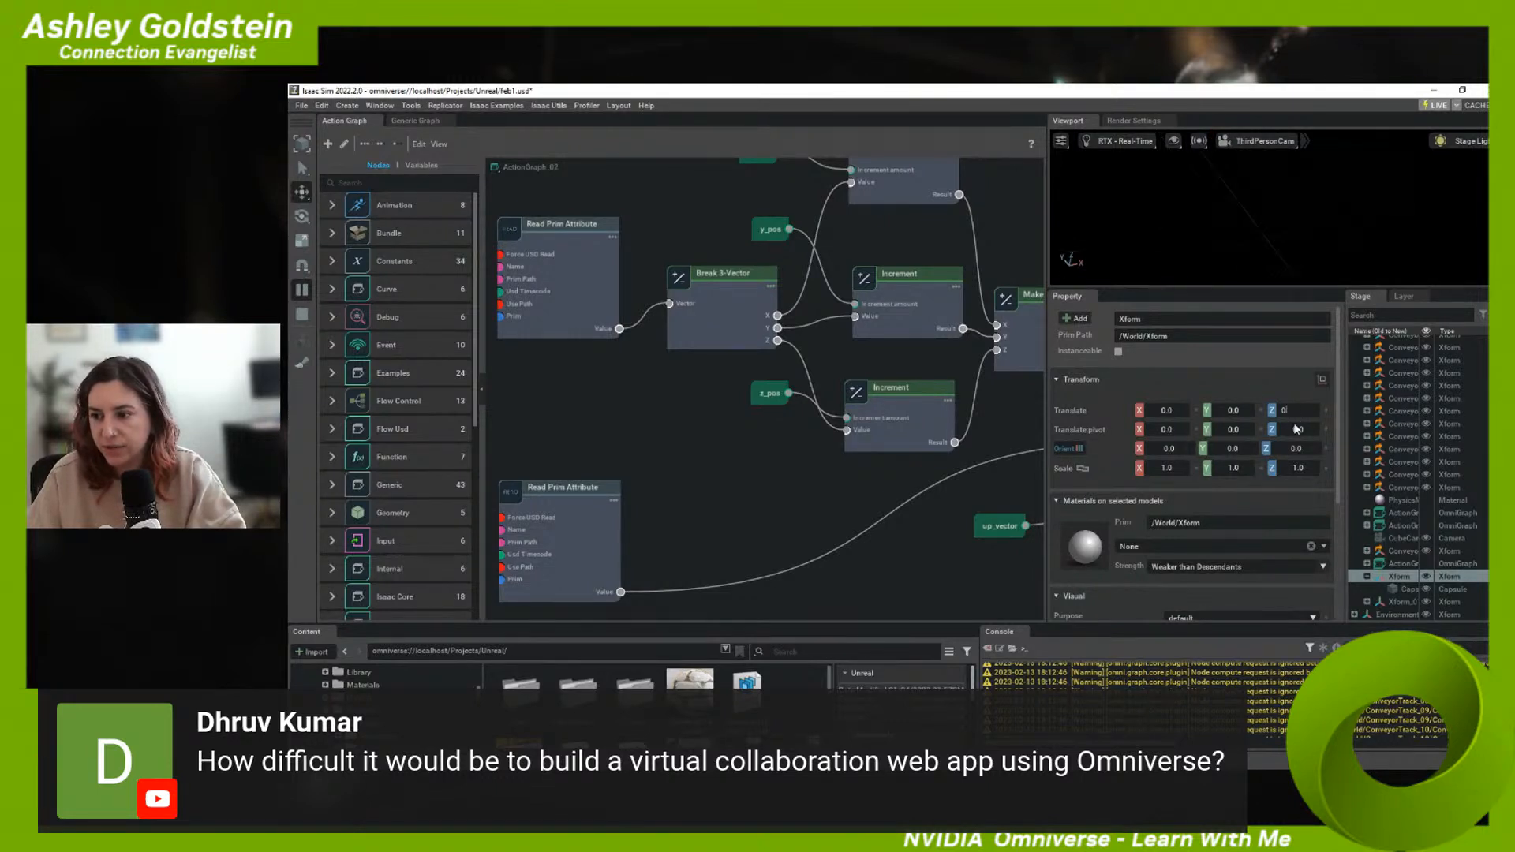
pyautogui.press('Return')
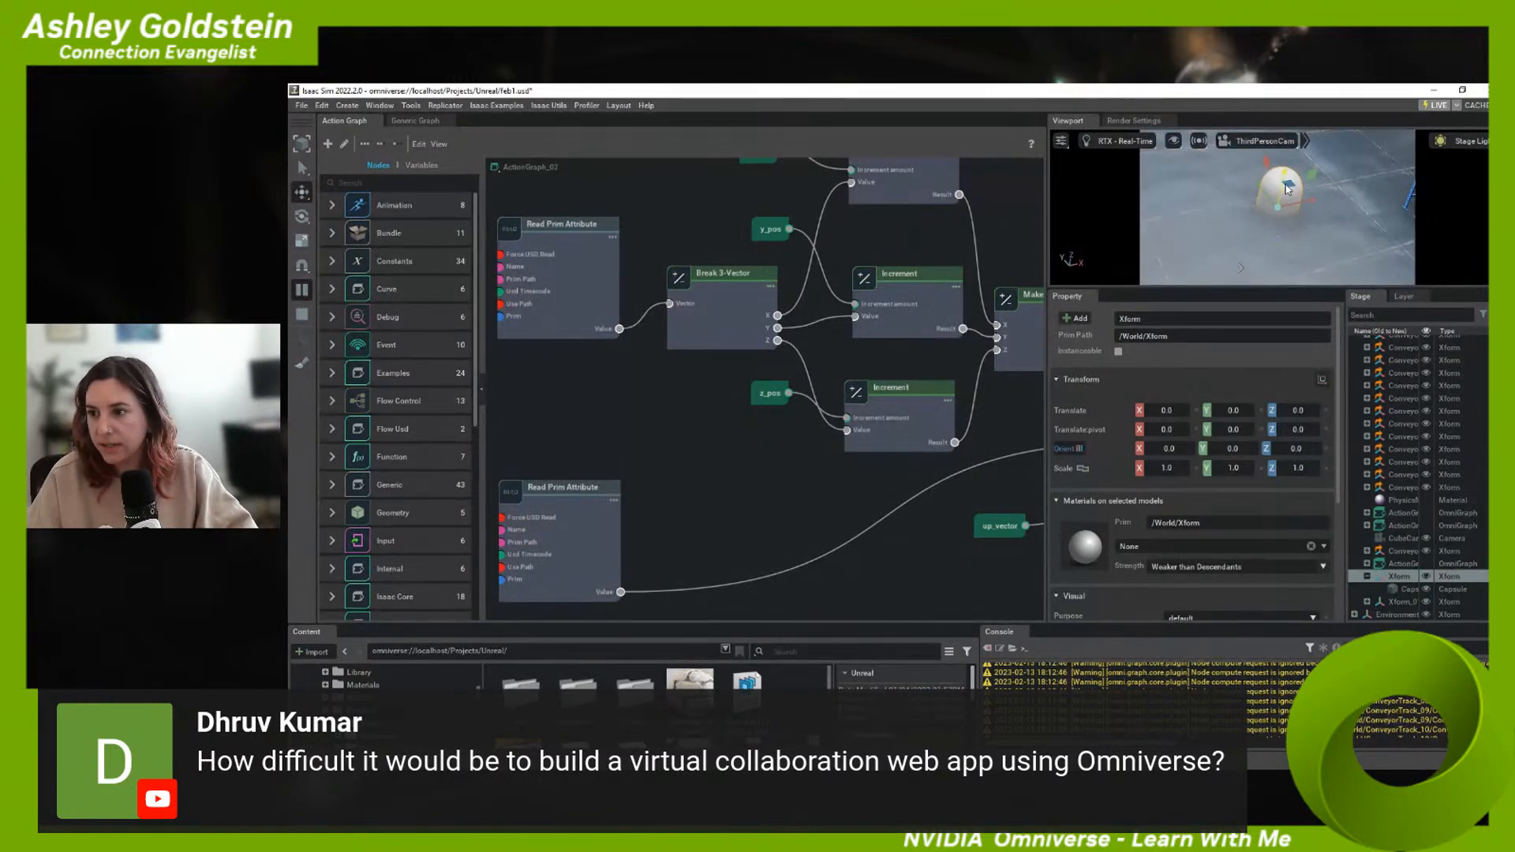
pyautogui.moveTo(1292, 168); pyautogui.dragTo(1297, 179)
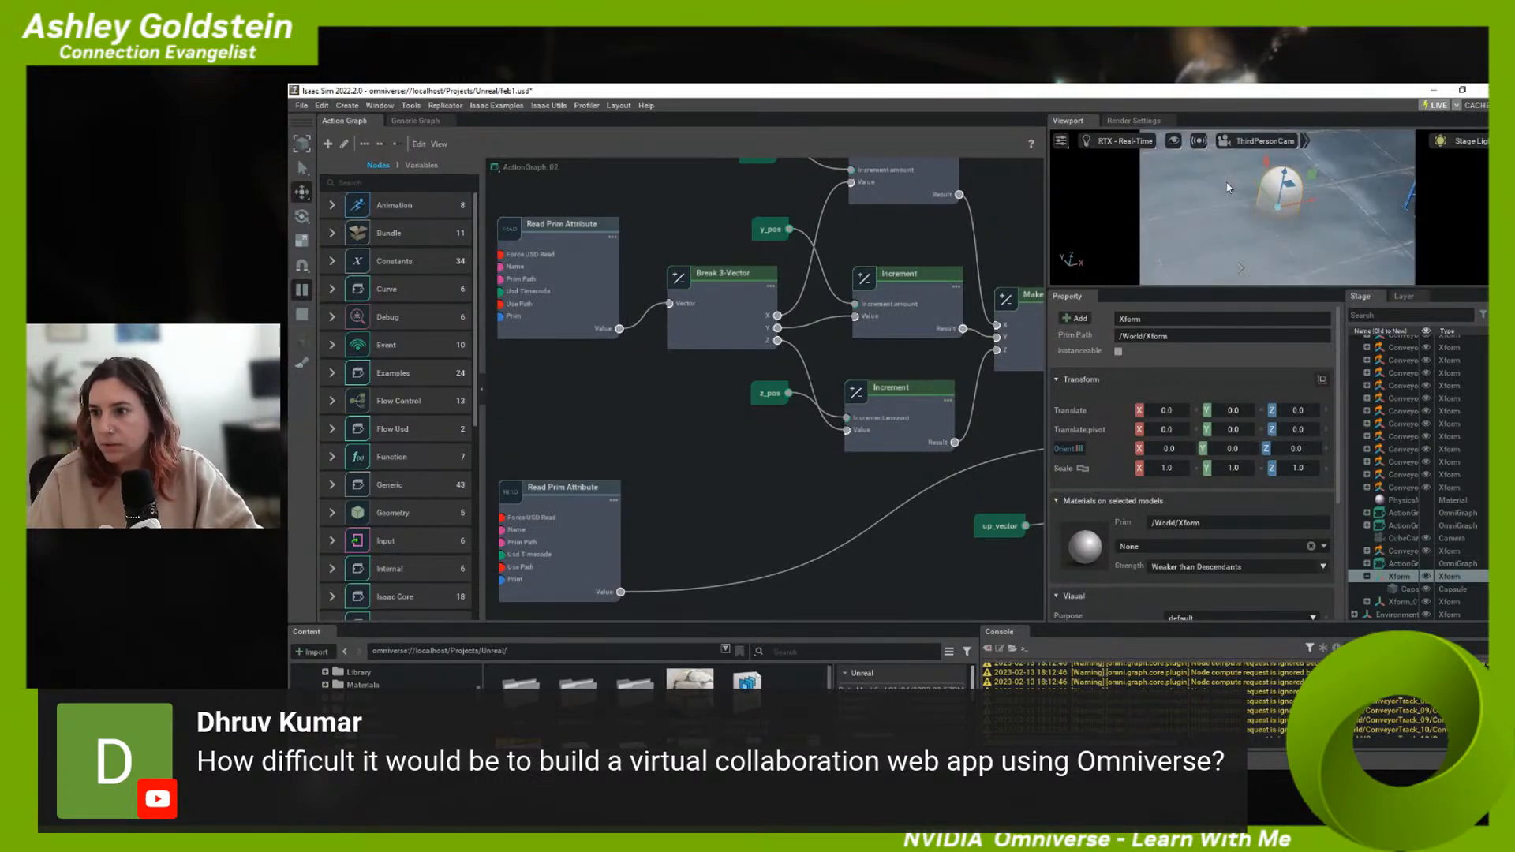
# - Switch the viewport to the Perspective camera and move the capsule to about X 0.32, Y -2.69, Z 1.45
pyautogui.click(1257, 149)
pyautogui.moveTo(1274, 164)
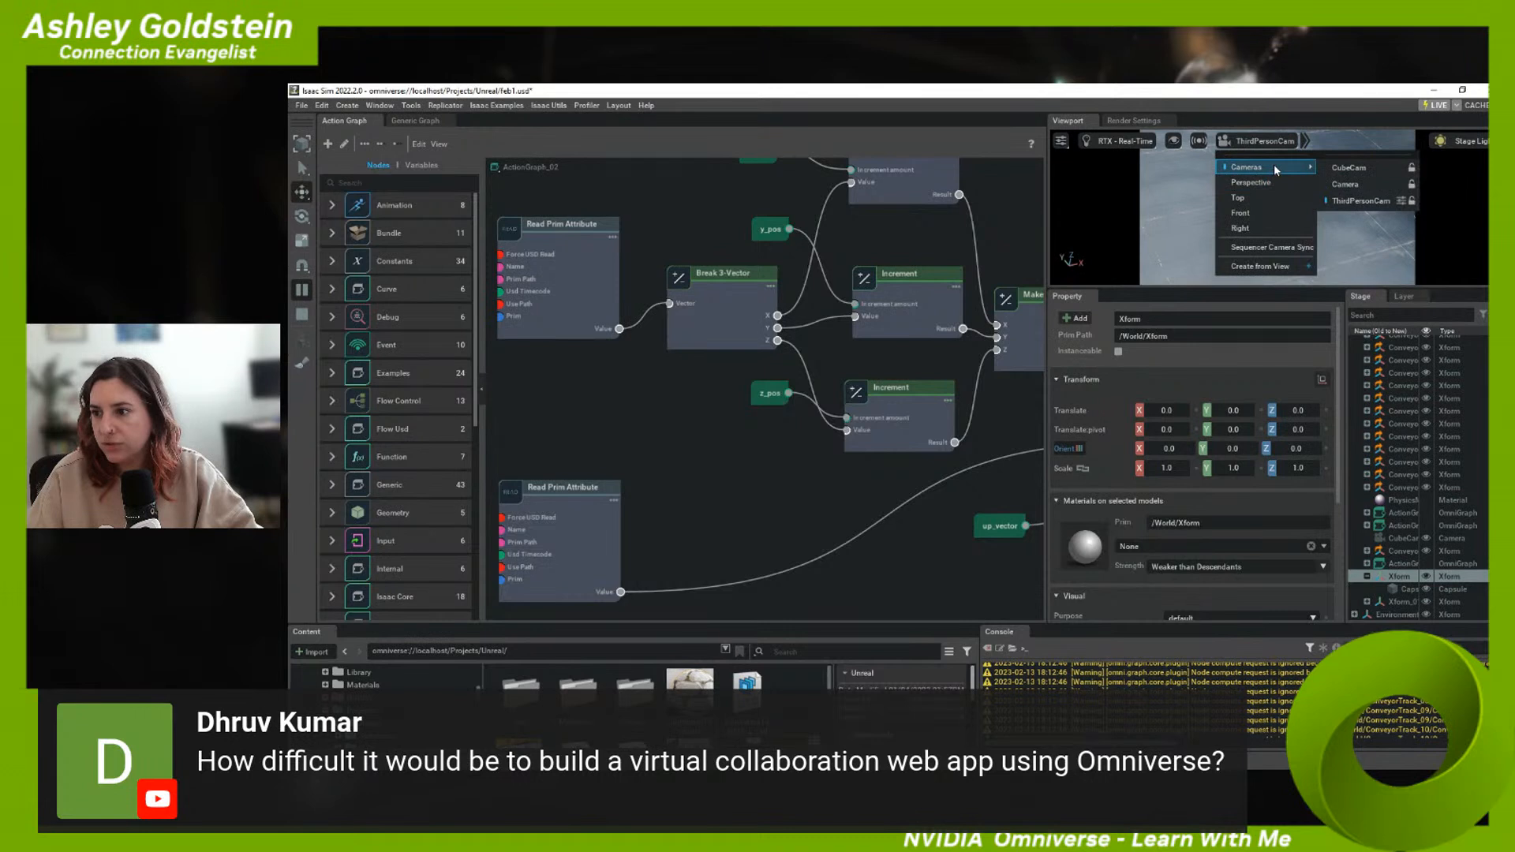
pyautogui.click(1293, 181)
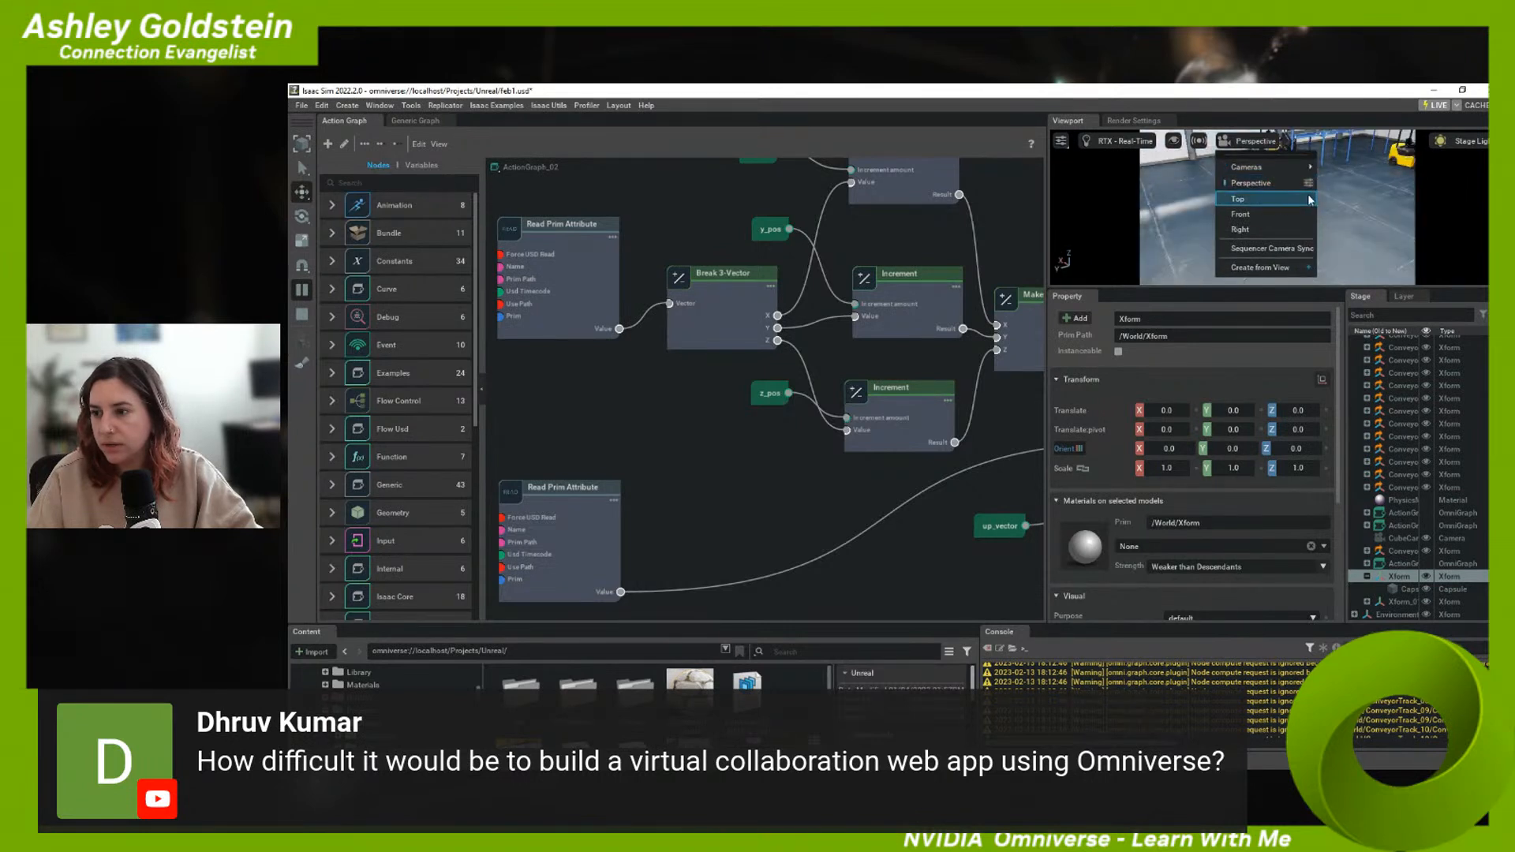
pyautogui.click(1327, 205)
pyautogui.click(1281, 196)
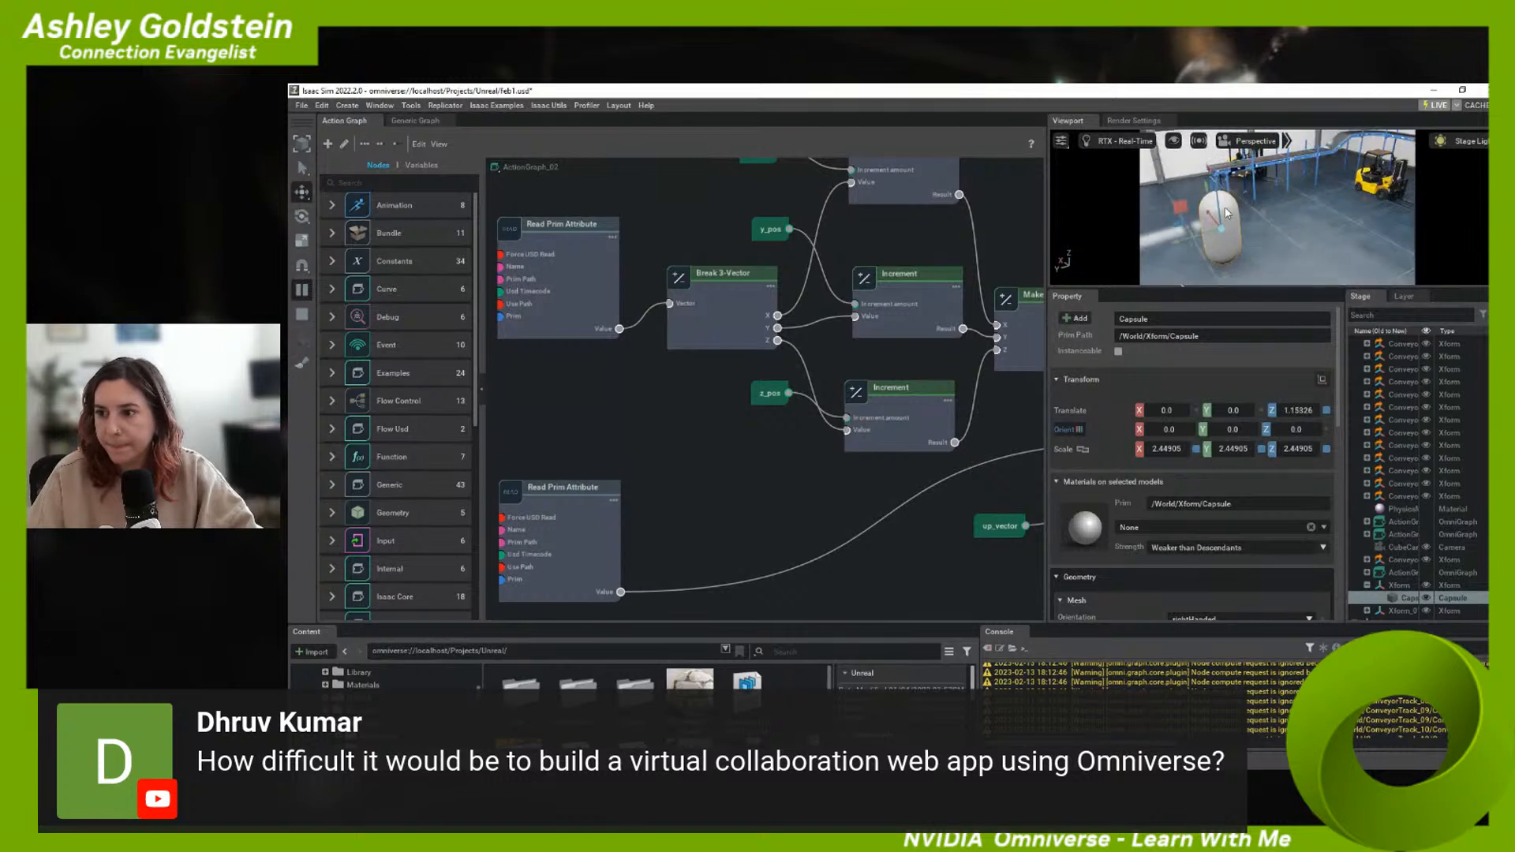
pyautogui.moveTo(1221, 222); pyautogui.dragTo(1269, 189)
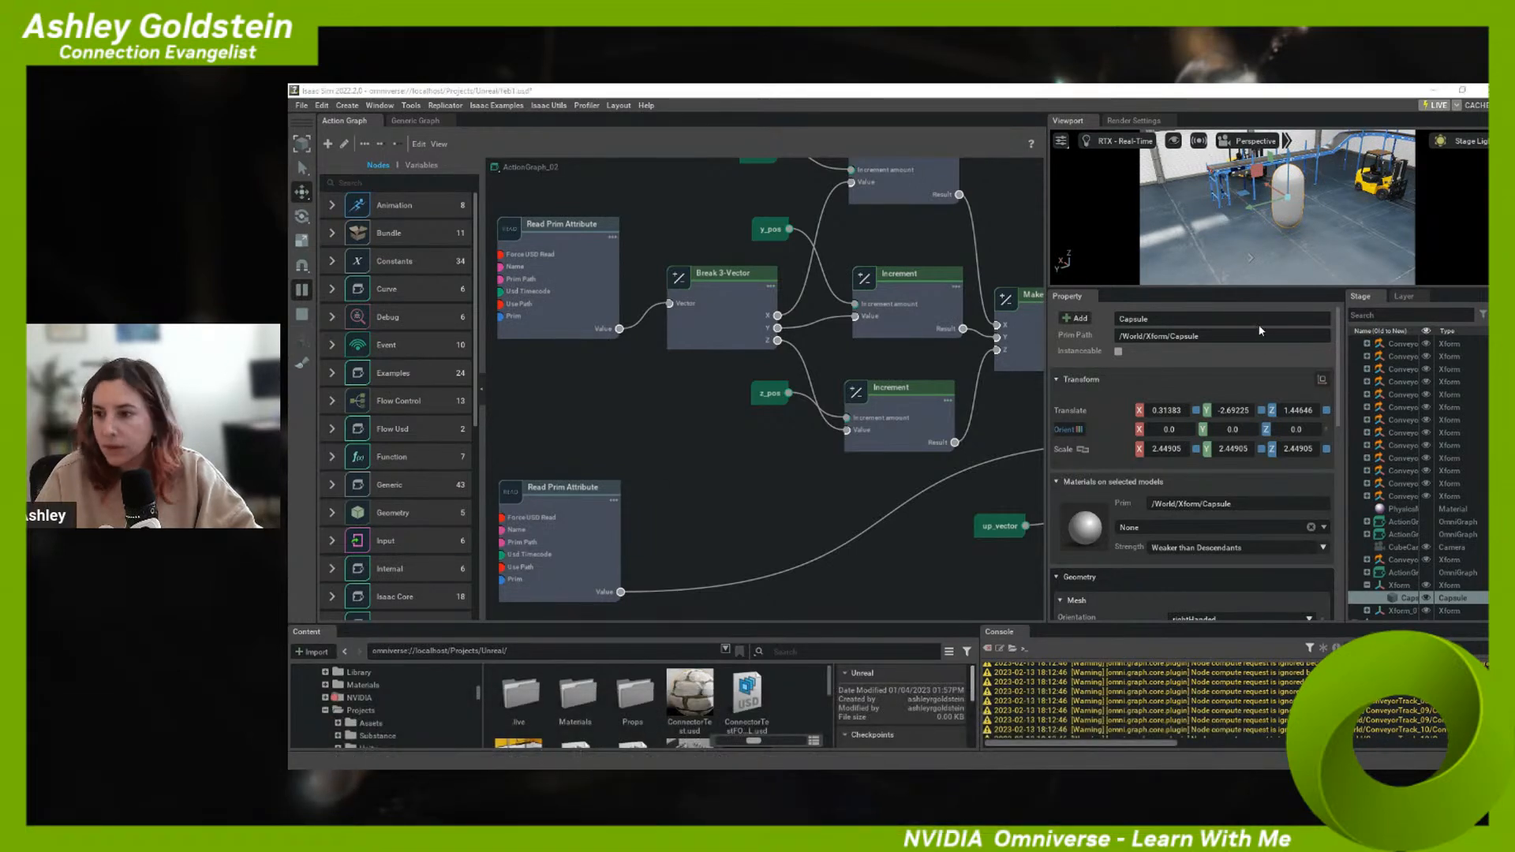
# - Inspect the target prim and attribute name of the Write Prim Attribute node in ActionGraph_02
pyautogui.moveTo(971, 393); pyautogui.dragTo(770, 457, button='middle')
pyautogui.click(812, 462)
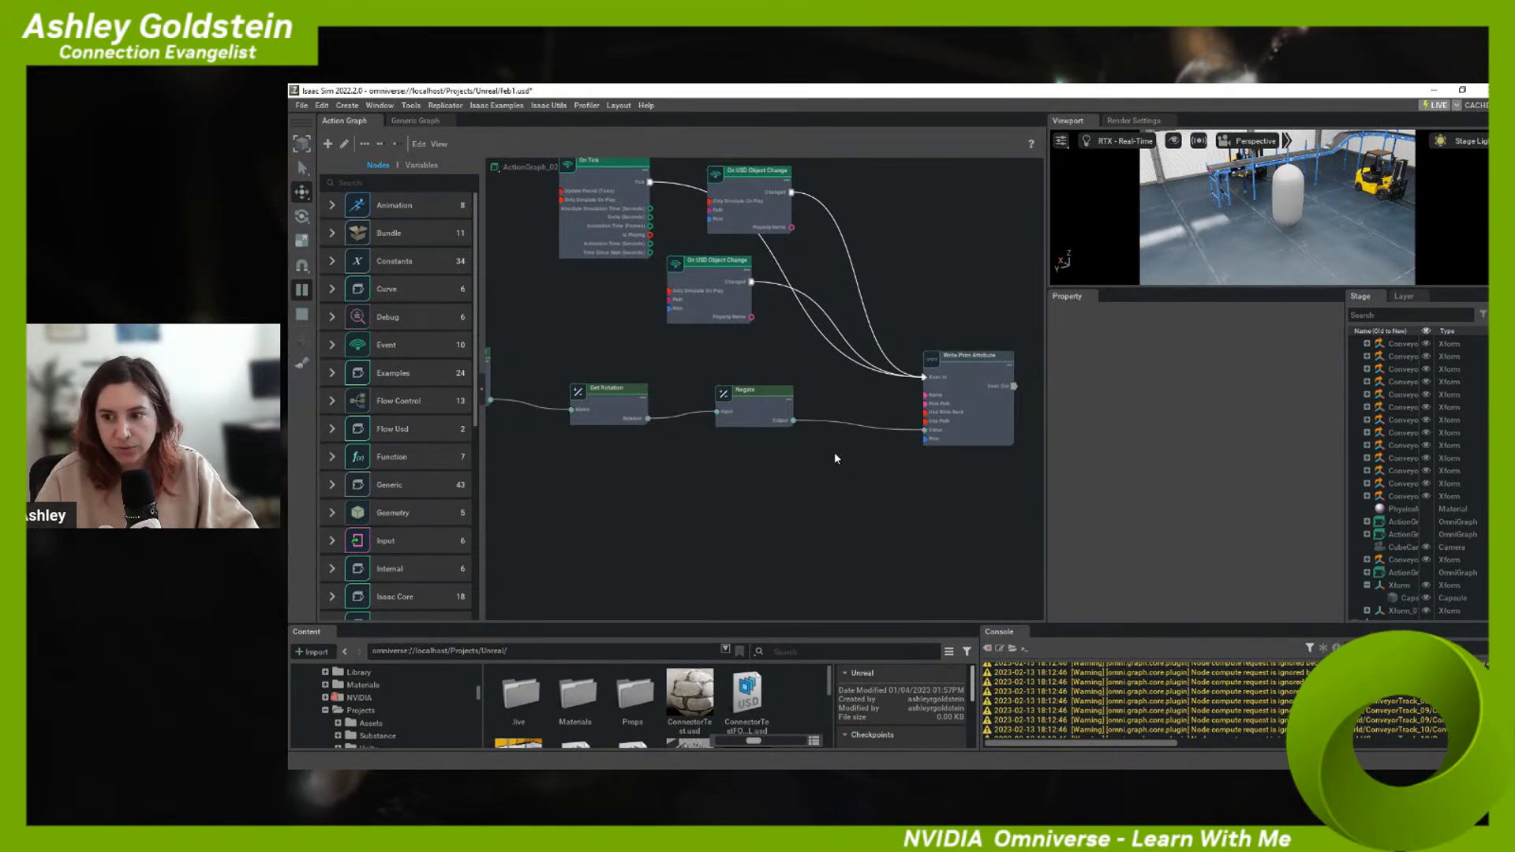
pyautogui.moveTo(938, 339); pyautogui.dragTo(1016, 470)
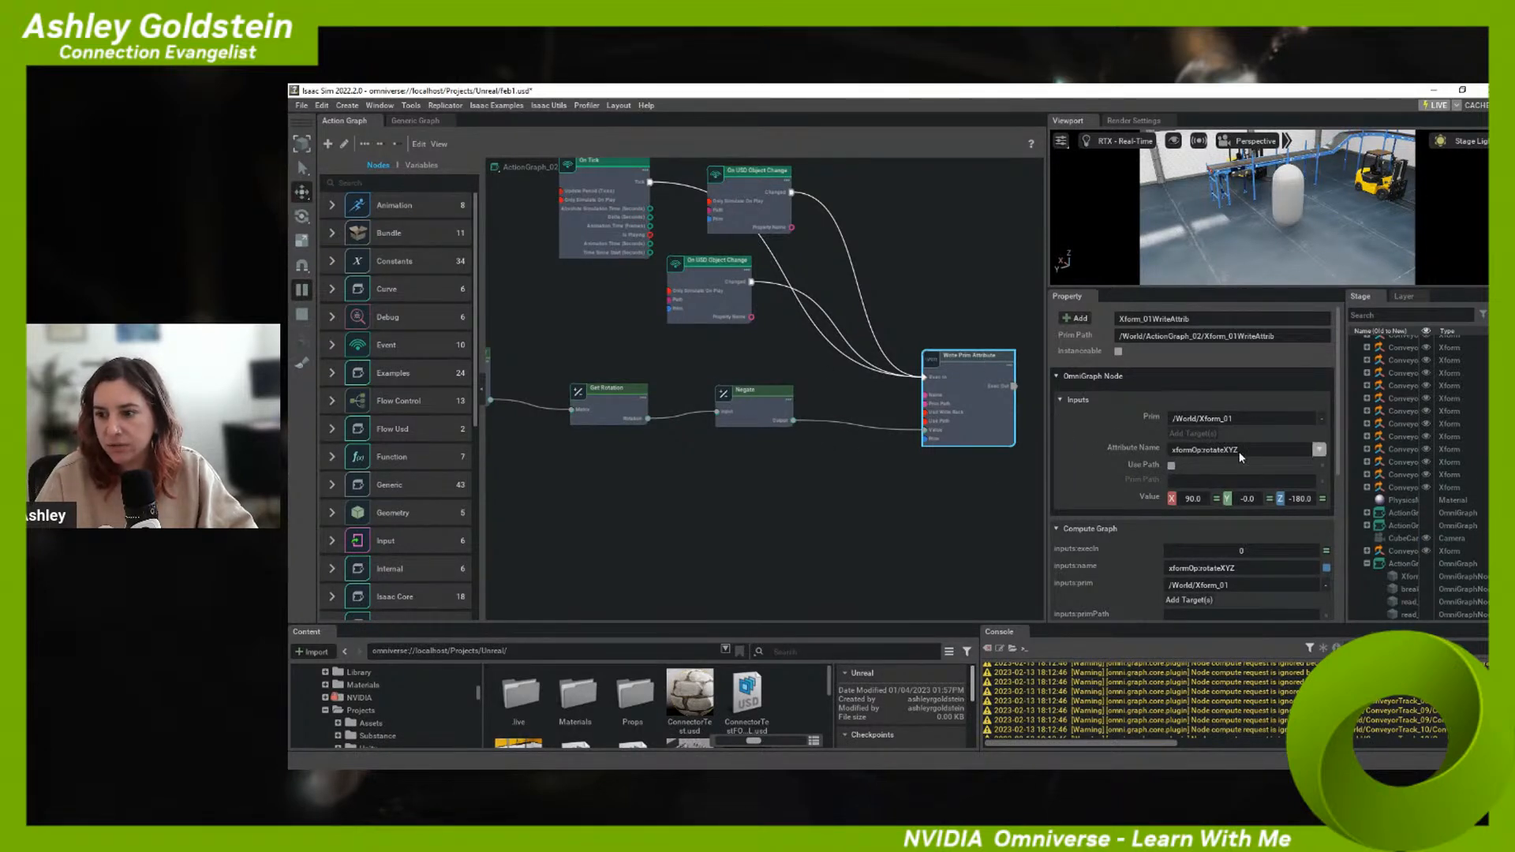
pyautogui.click(900, 472)
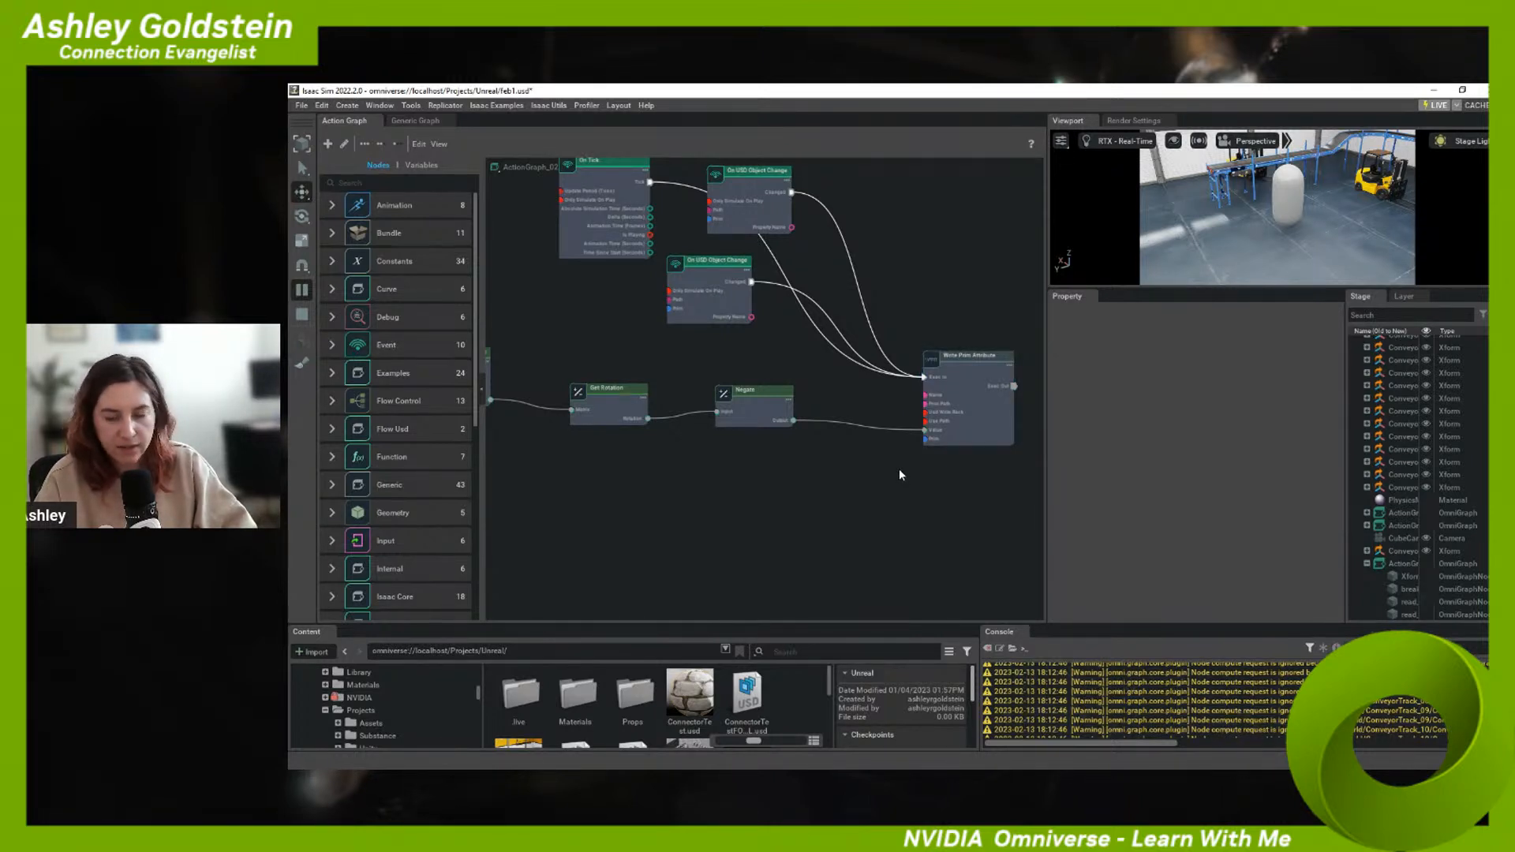
# - Search the node library for "add" and place a math Add node below the link between Negate and Write Prim Attribute
pyautogui.press('Tab')
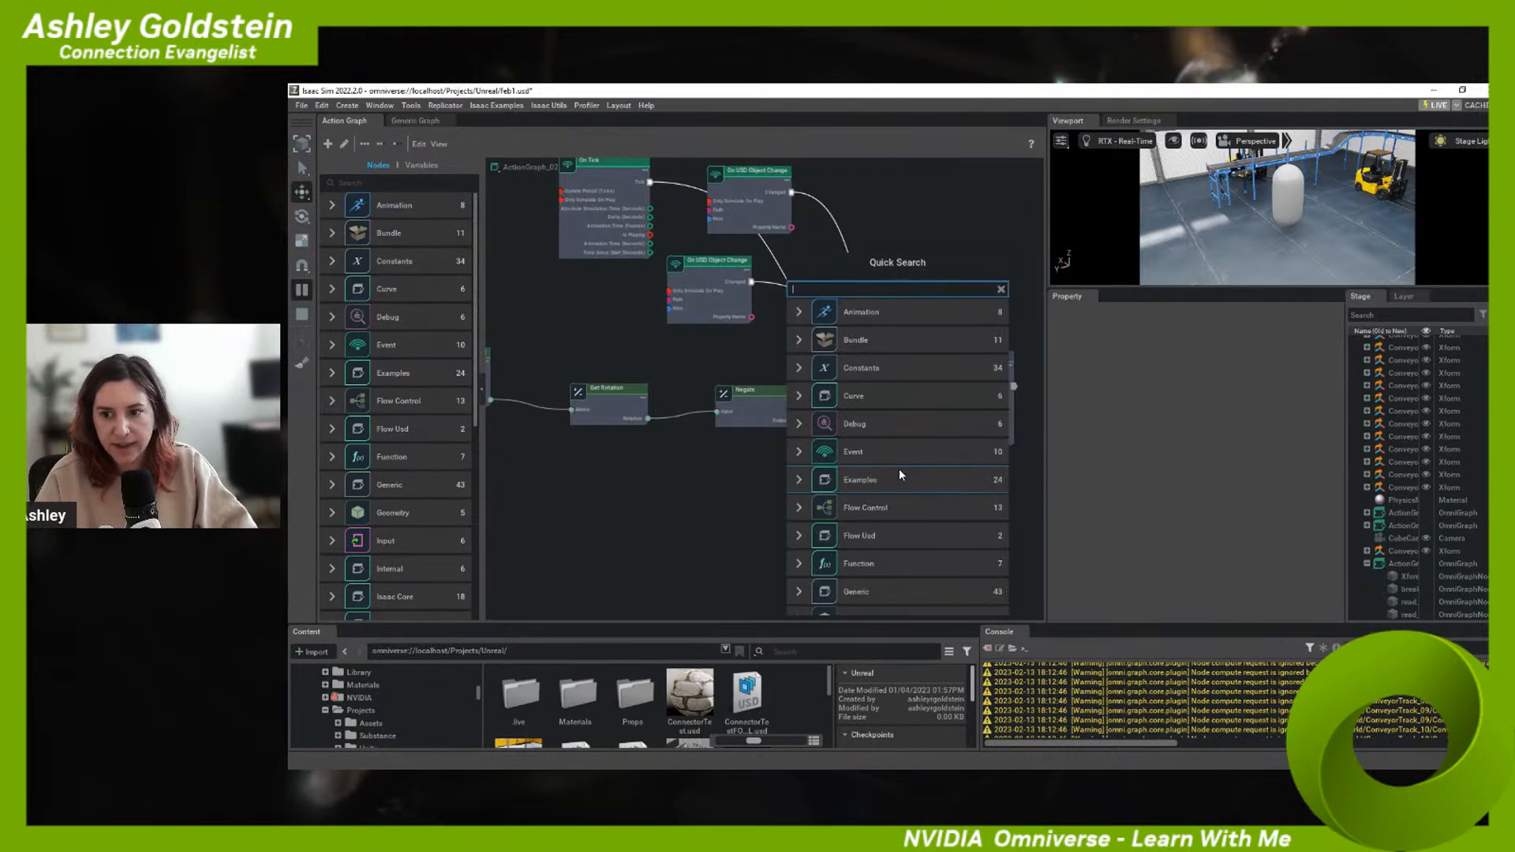
pyautogui.write('add')
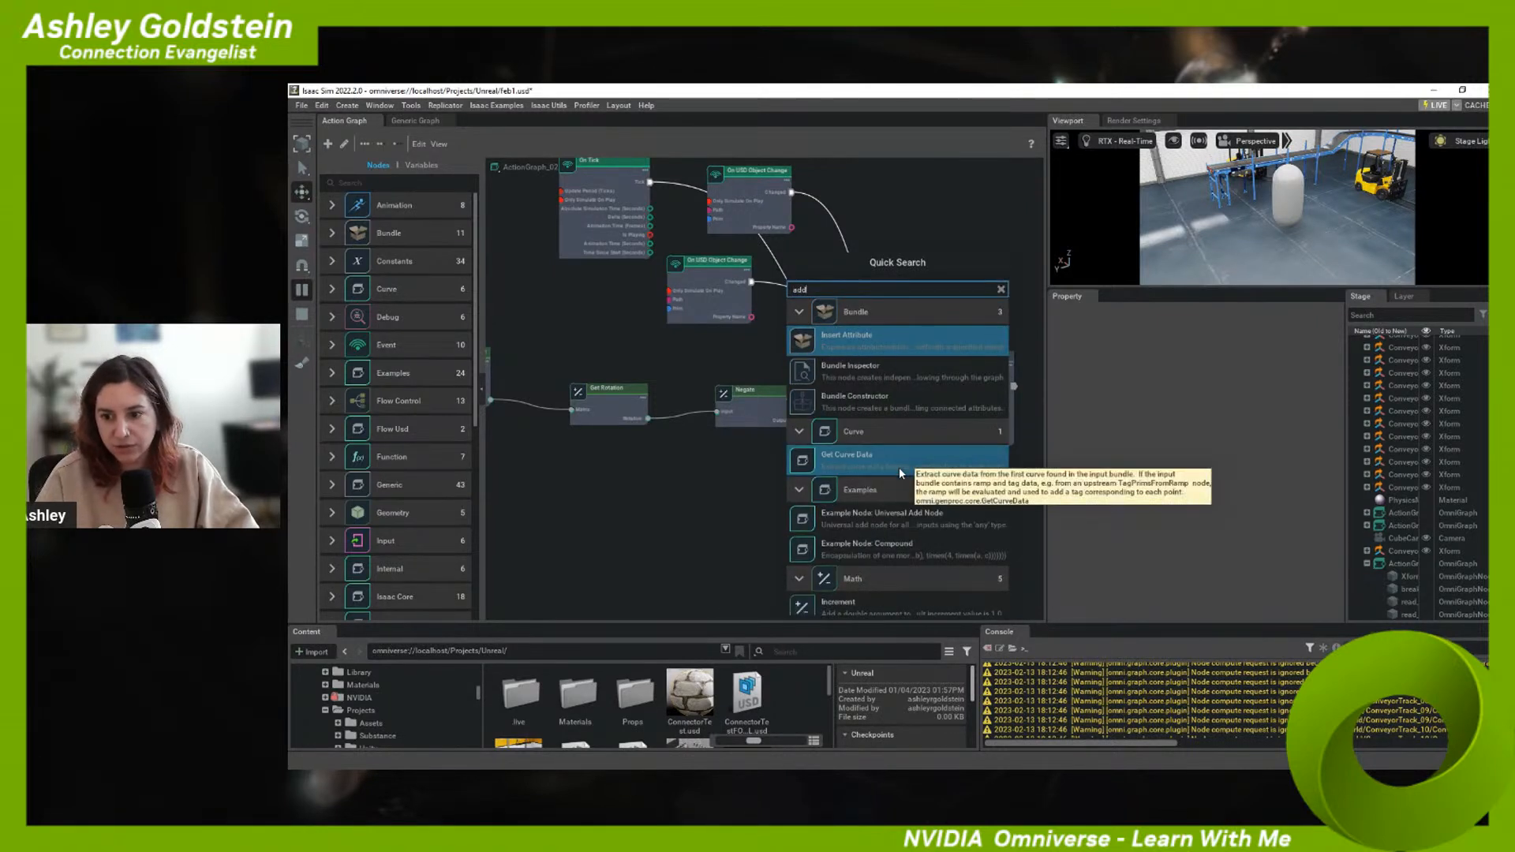
pyautogui.scroll(-2, 898, 473)
pyautogui.scroll(-2, 896, 477)
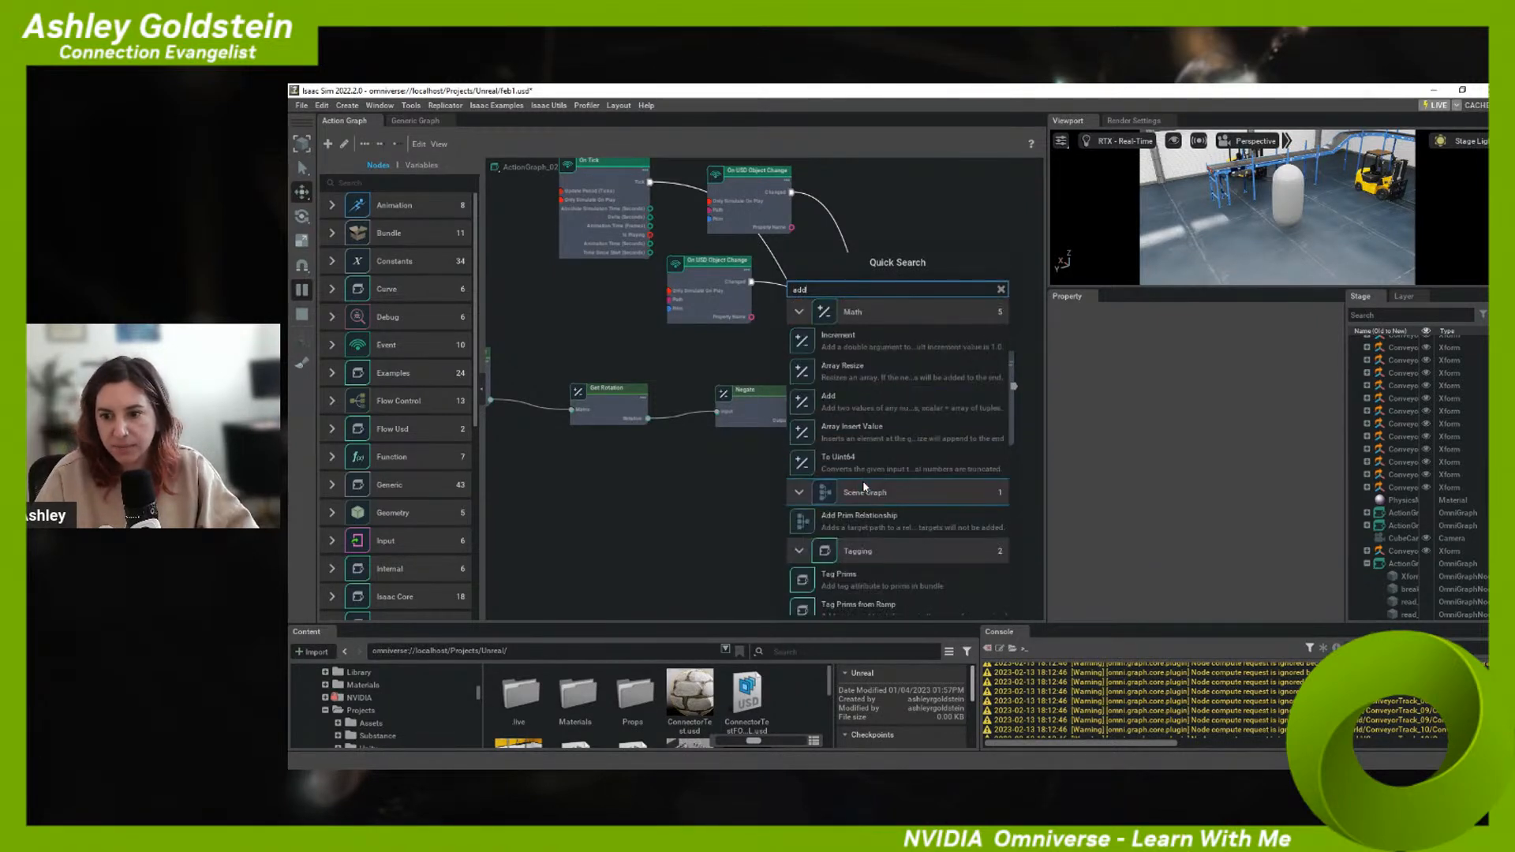
pyautogui.click(866, 417)
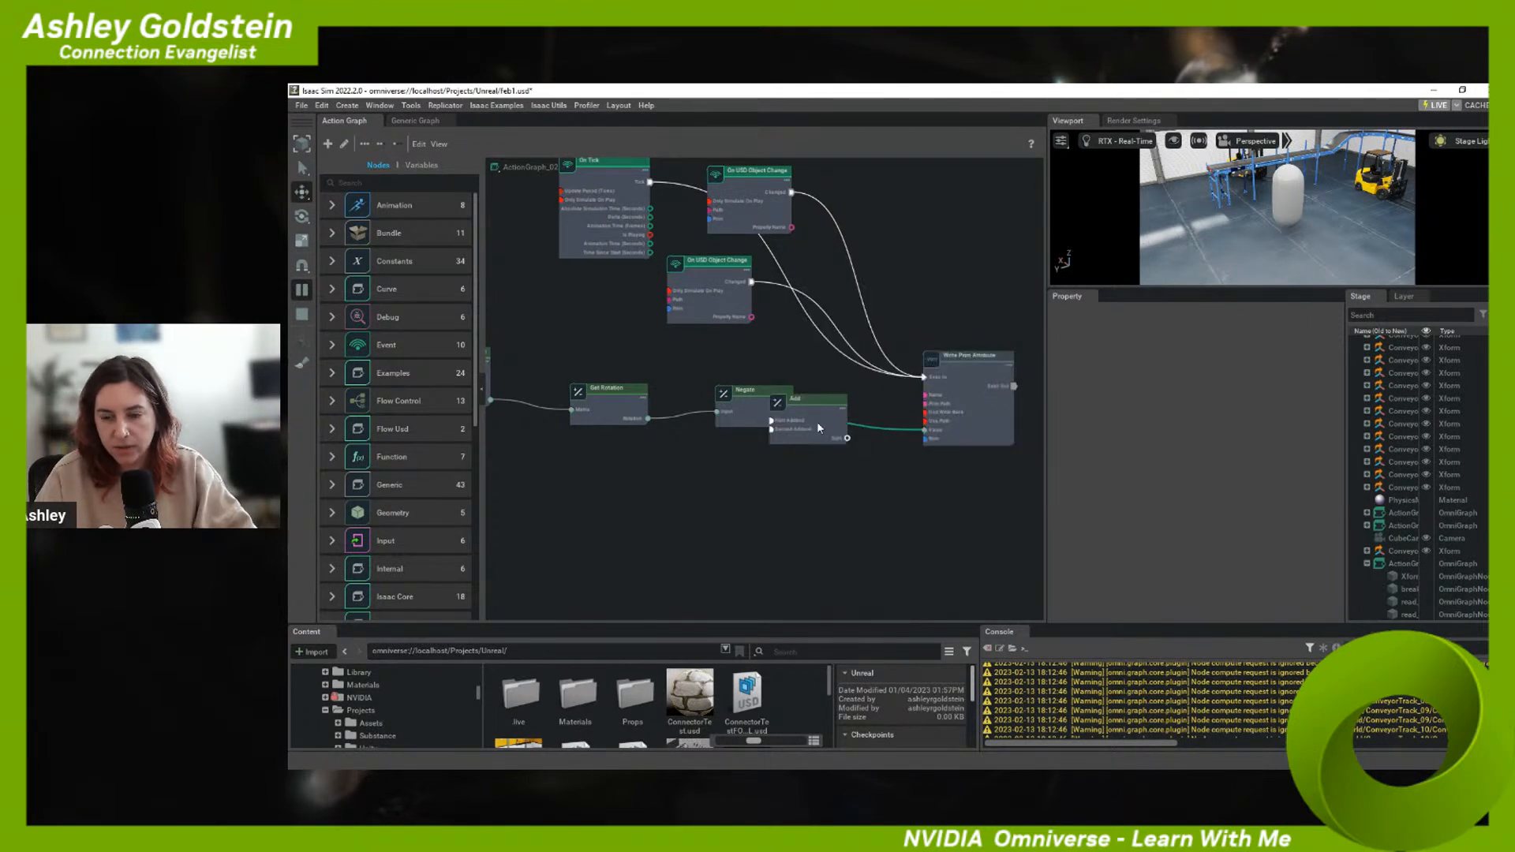
pyautogui.moveTo(818, 428); pyautogui.dragTo(856, 469)
# - Position the Add node between Negate and Write Prim Attribute and connect Negate's output to Add's first operand
pyautogui.click(784, 421)
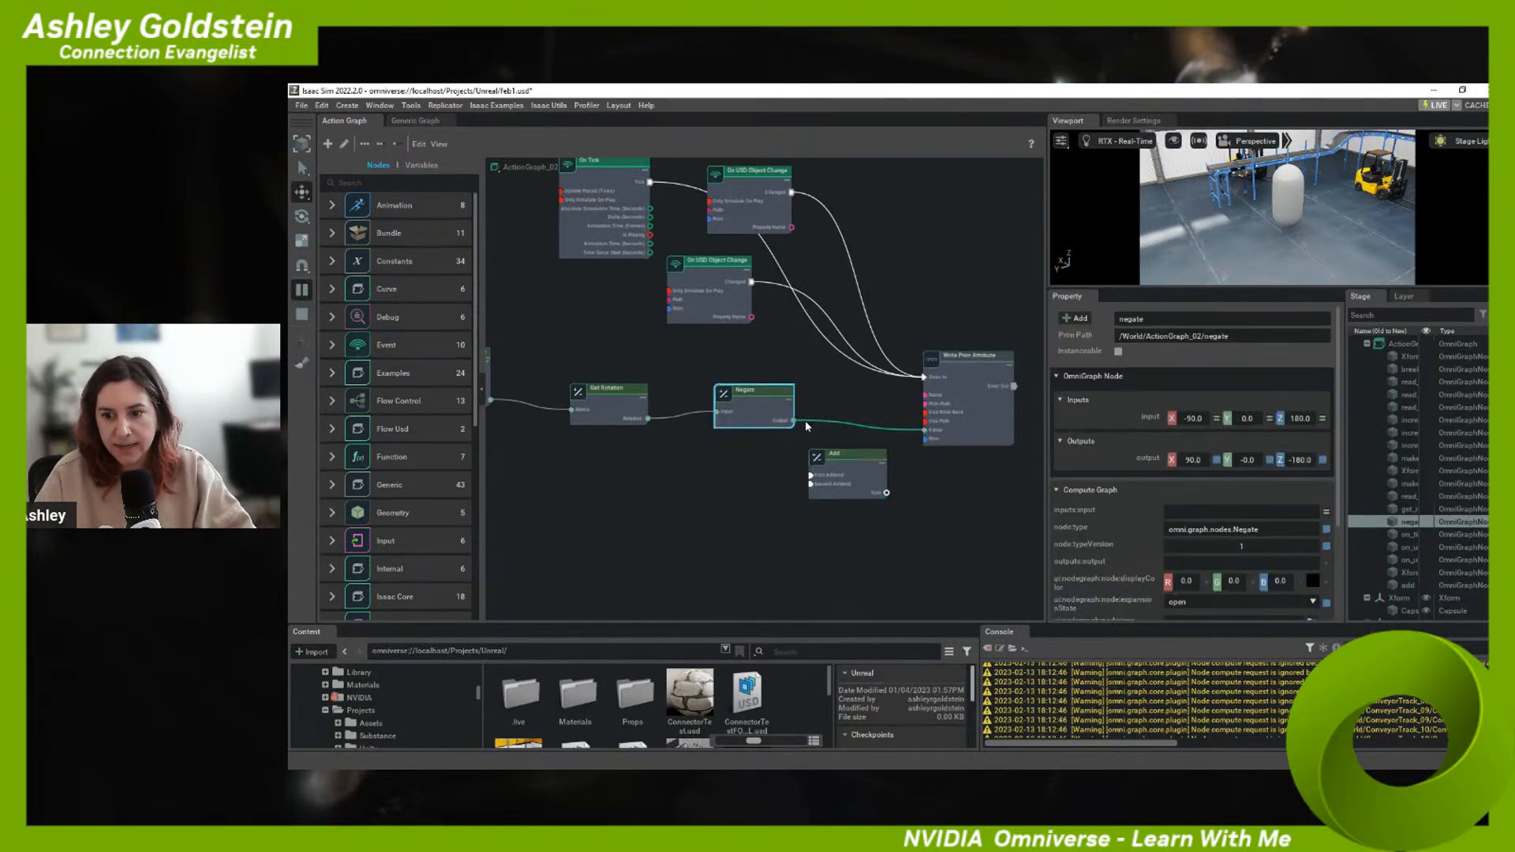
pyautogui.click(805, 420)
pyautogui.rightClick(808, 424)
pyautogui.click(821, 432)
pyautogui.moveTo(793, 421); pyautogui.dragTo(836, 401)
# - Search the node library for "constant 3d" and add a Constant Point3d node to the graph
pyautogui.click(752, 488)
pyautogui.press('Tab')
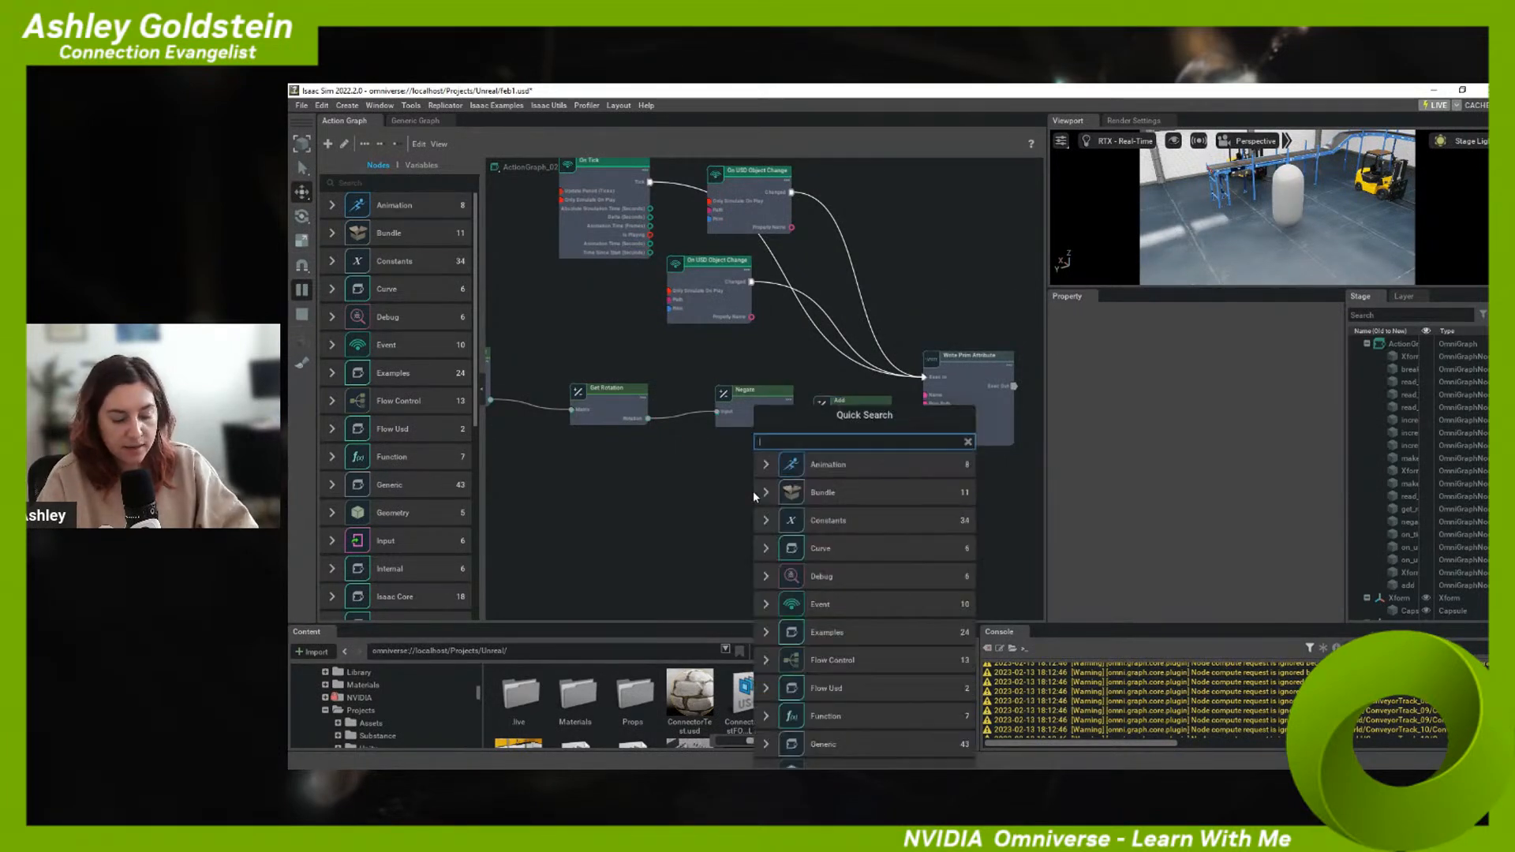
pyautogui.write('constant')
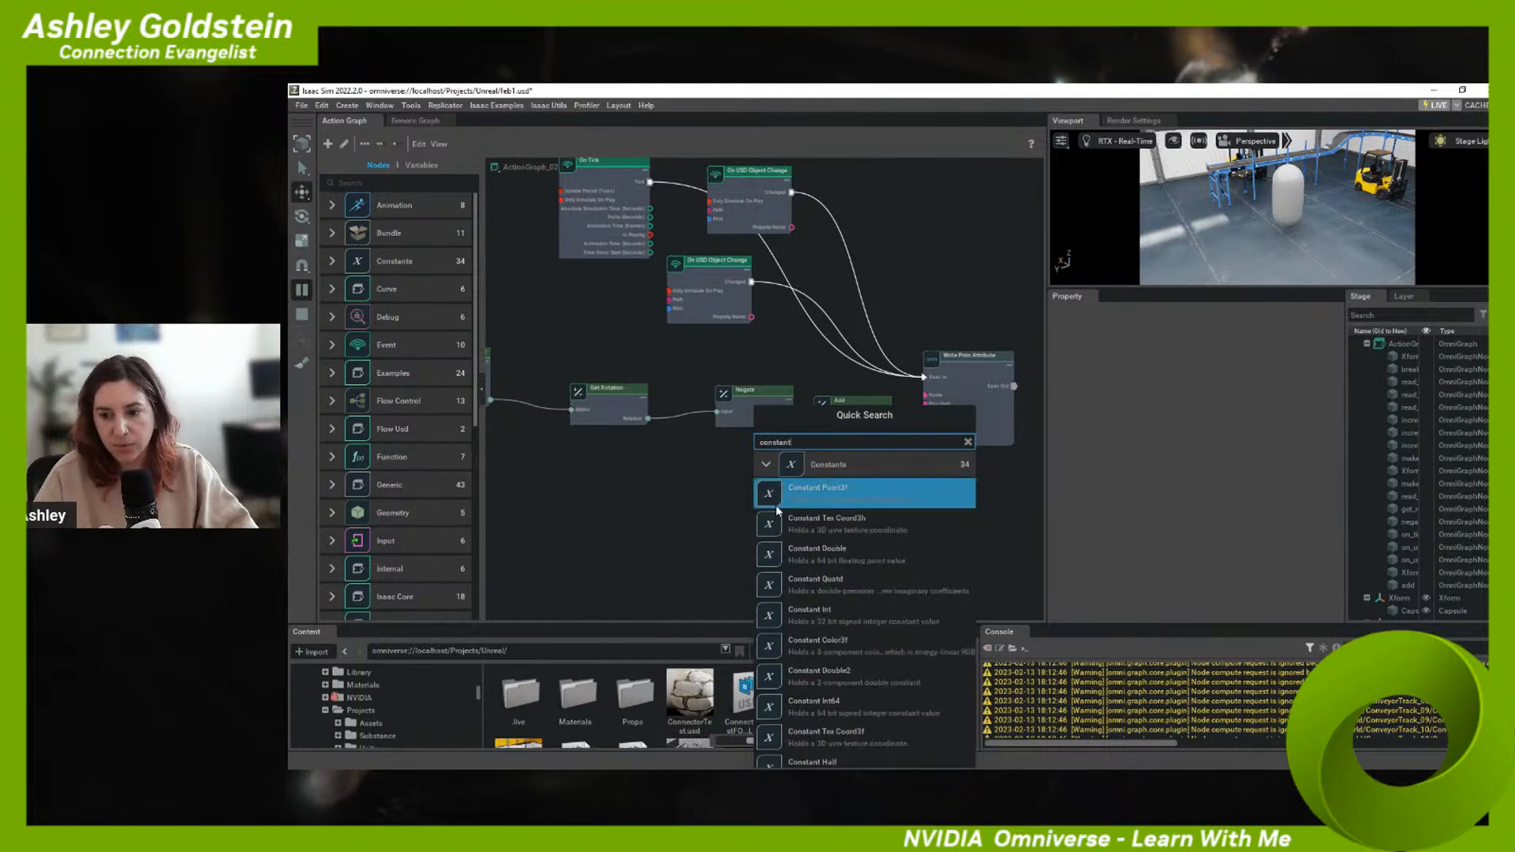
pyautogui.write(' 3')
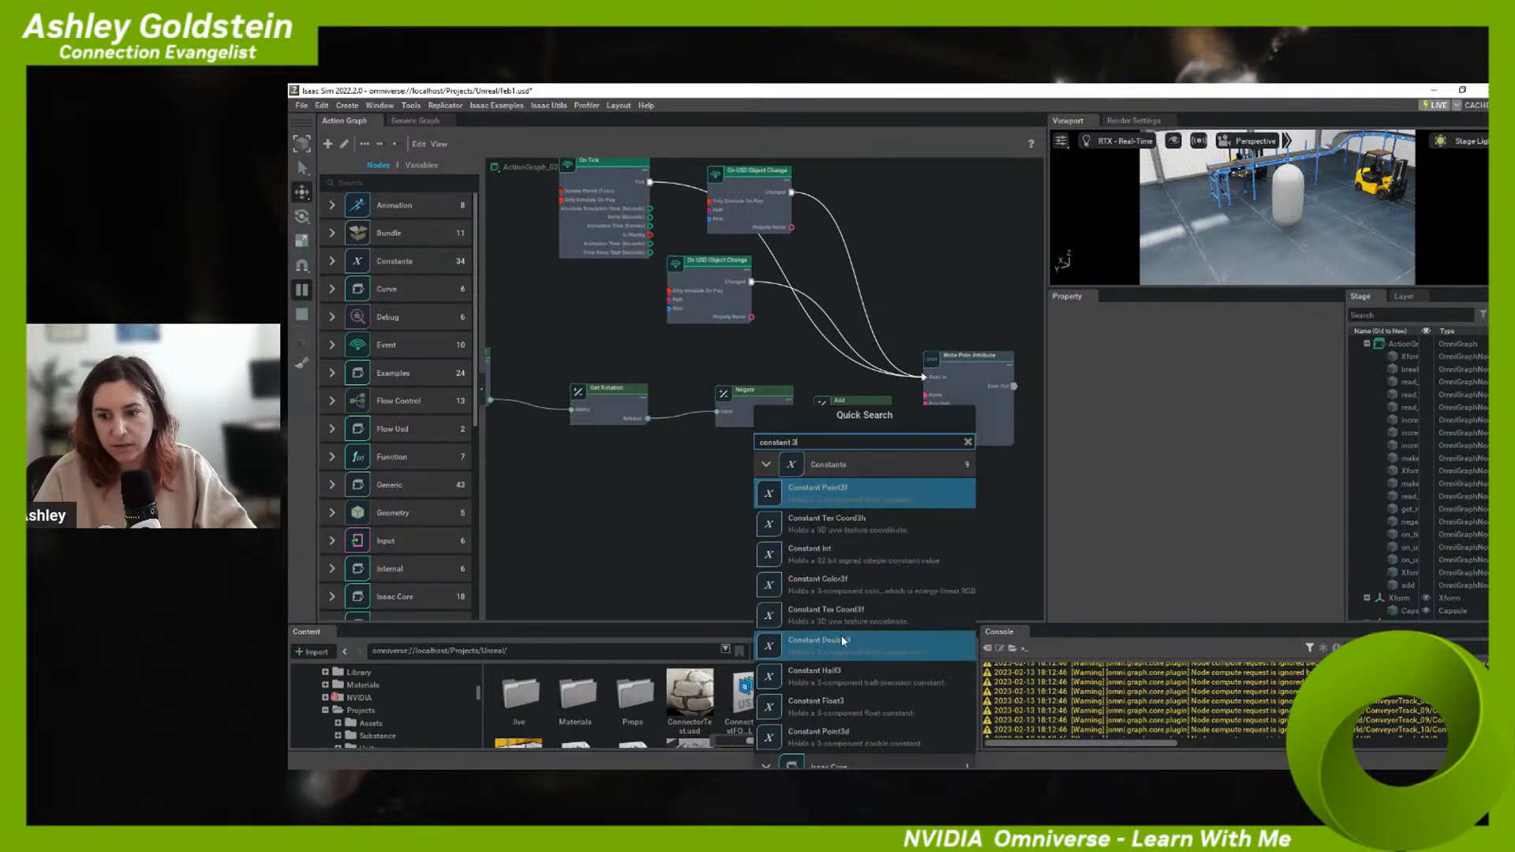
pyautogui.write('d')
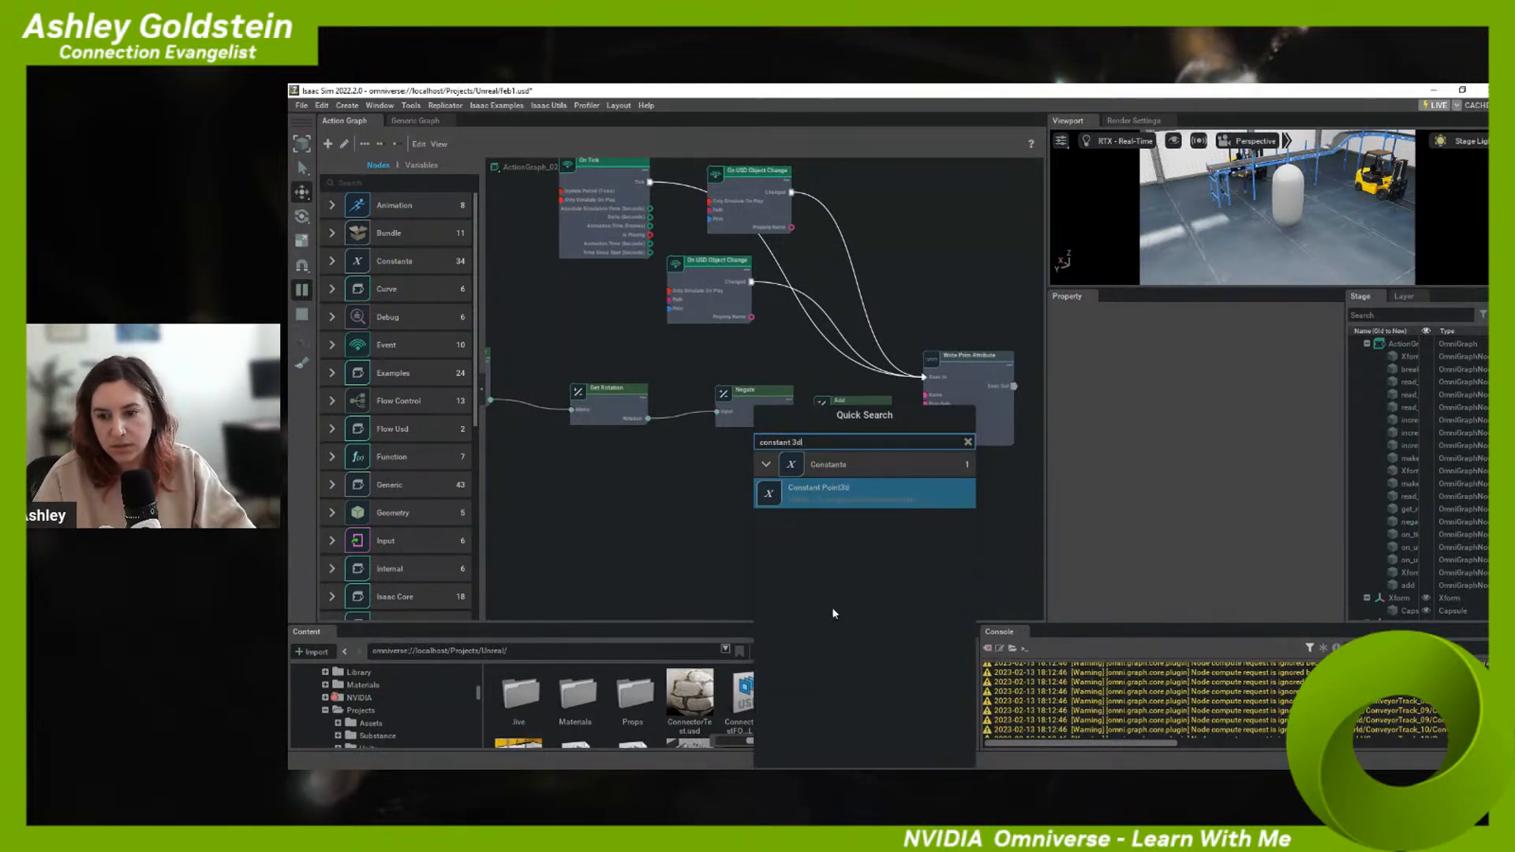
pyautogui.click(840, 497)
# - Place the Constant Point3d node below Negate, wiring it to Add's second operand and Add's sum to Write Prim Attribute's value
pyautogui.moveTo(795, 406); pyautogui.dragTo(759, 469)
pyautogui.moveTo(892, 441); pyautogui.dragTo(929, 442)
pyautogui.moveTo(764, 476); pyautogui.dragTo(750, 469)
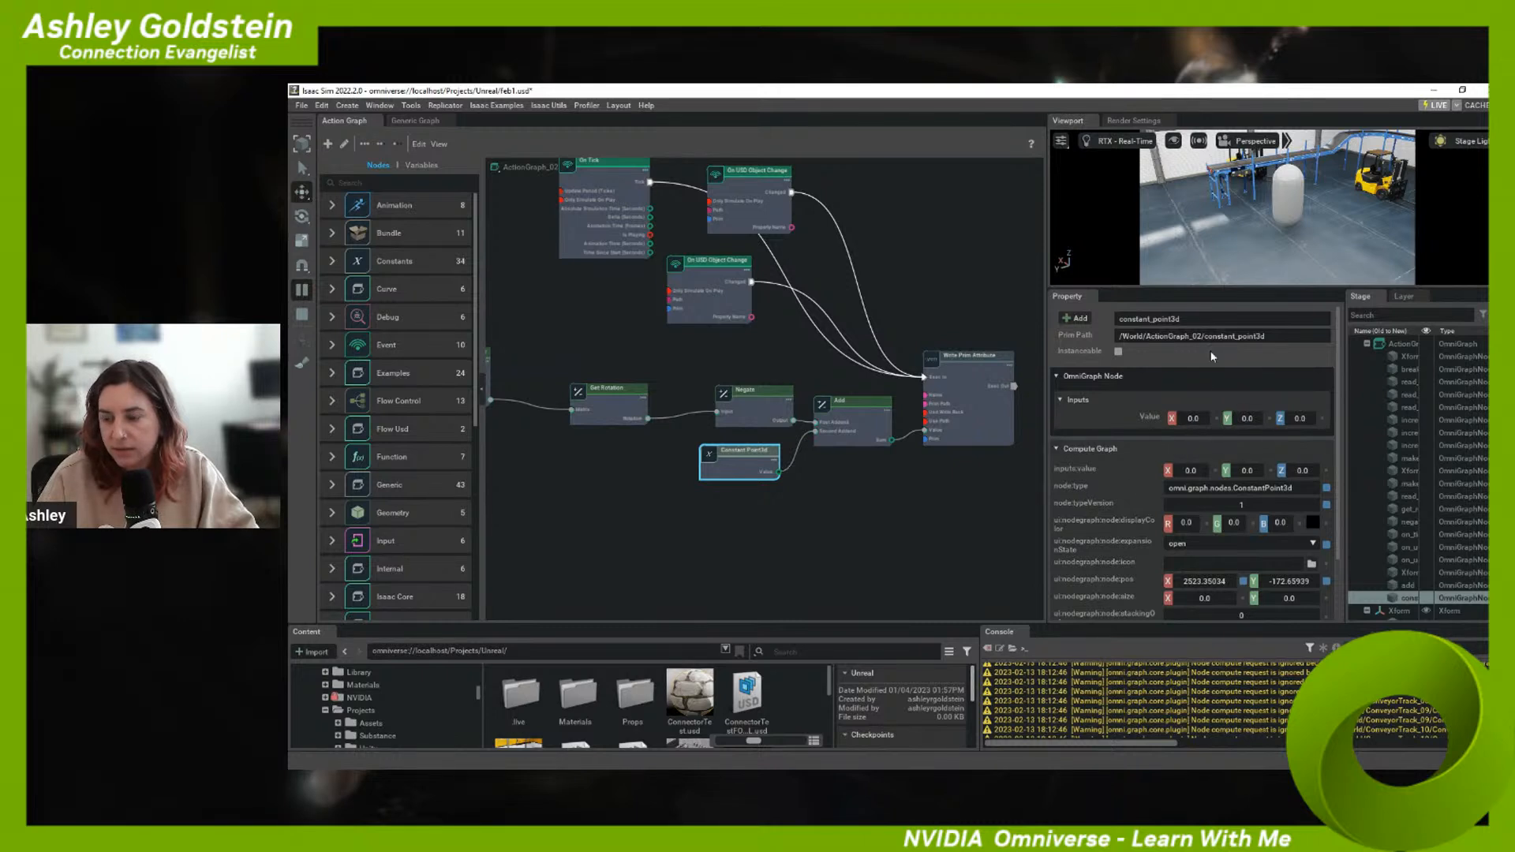
# - Switch the viewport to ThirdPersonCam and swing its view around so the capsule and the conveyor are in frame
pyautogui.click(1255, 141)
pyautogui.moveTo(1279, 167)
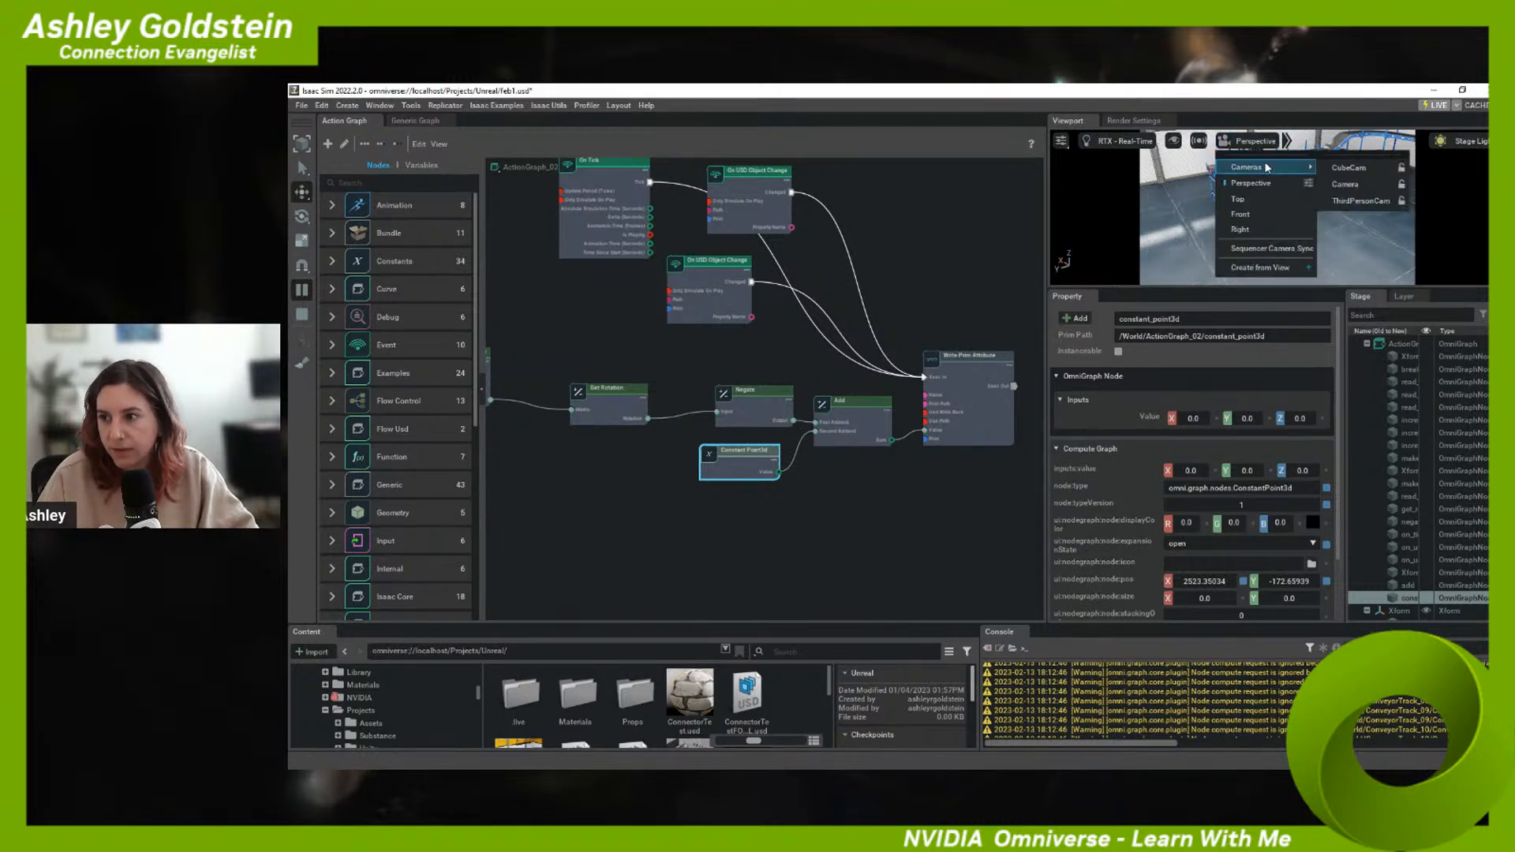
pyautogui.click(1352, 202)
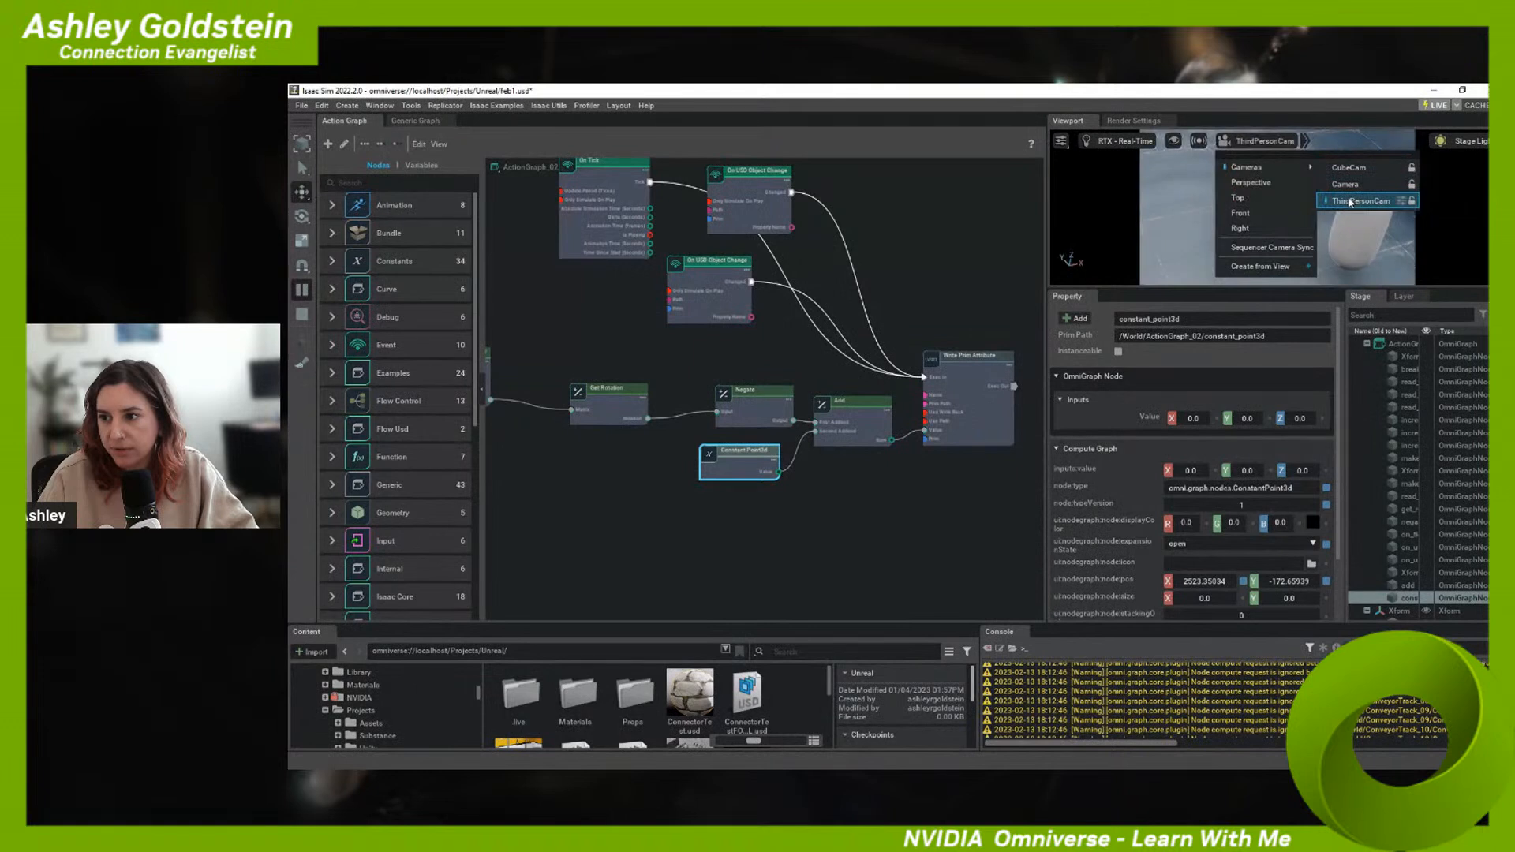
pyautogui.moveTo(1347, 235); pyautogui.dragTo(1137, 222, button='right')
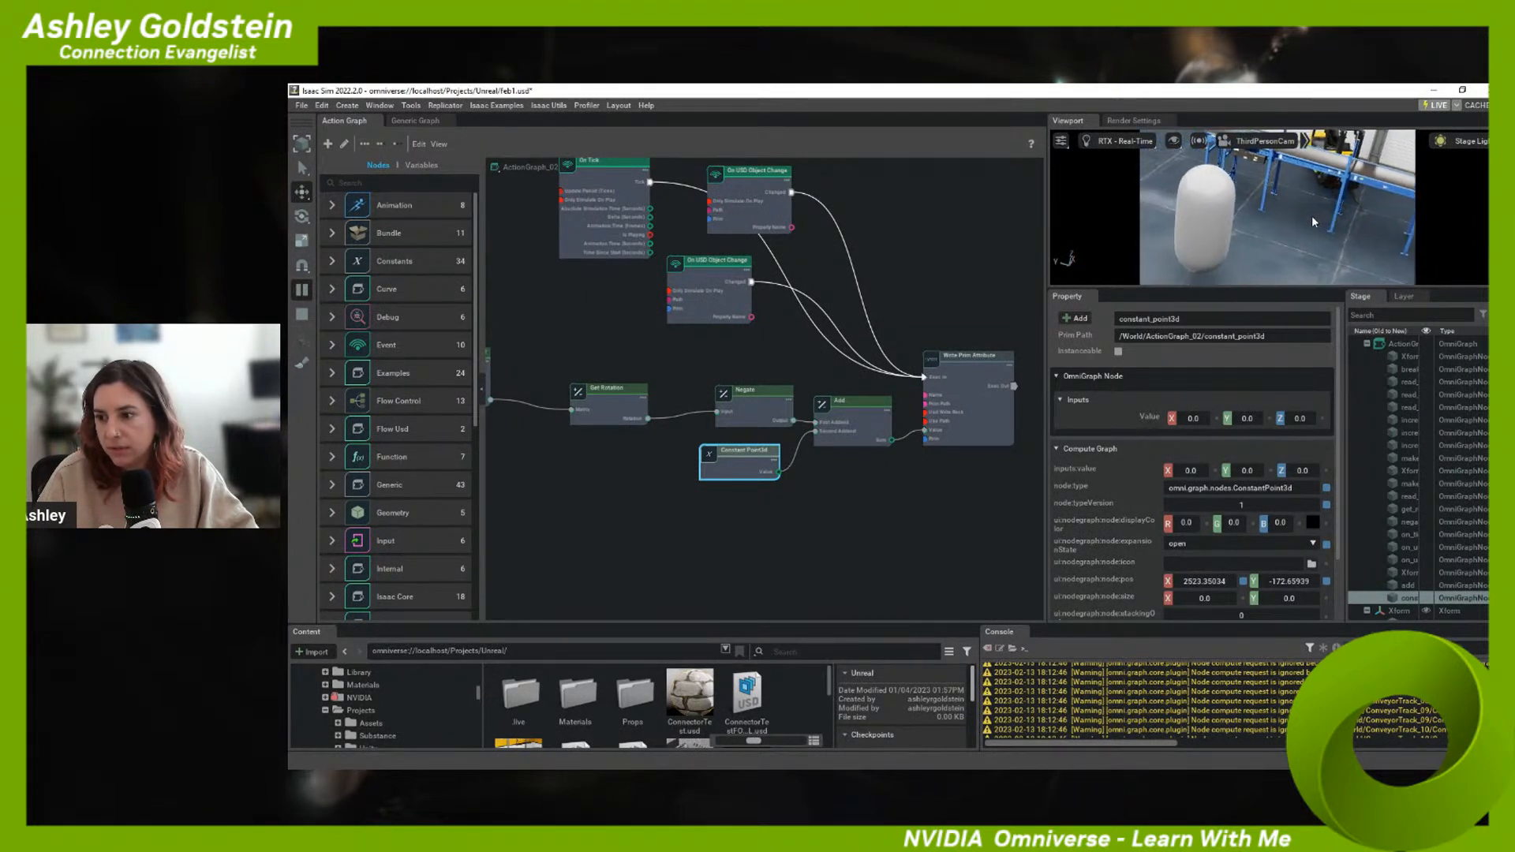
# - Try to reset the X and Z rotation of Xform_01 to 0
pyautogui.scroll(-1, 1375, 599)
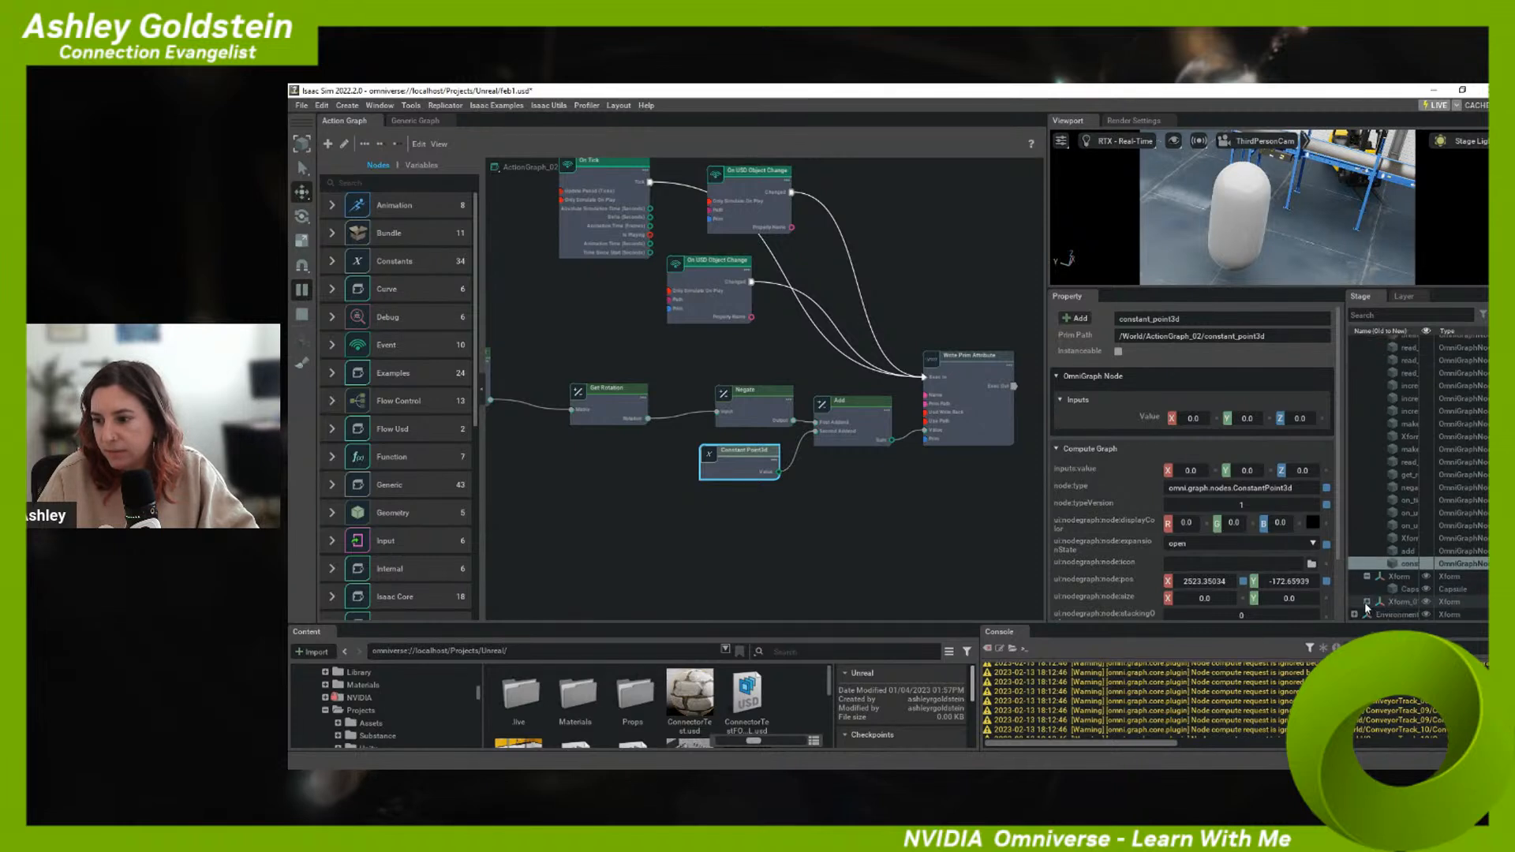
pyautogui.click(1378, 601)
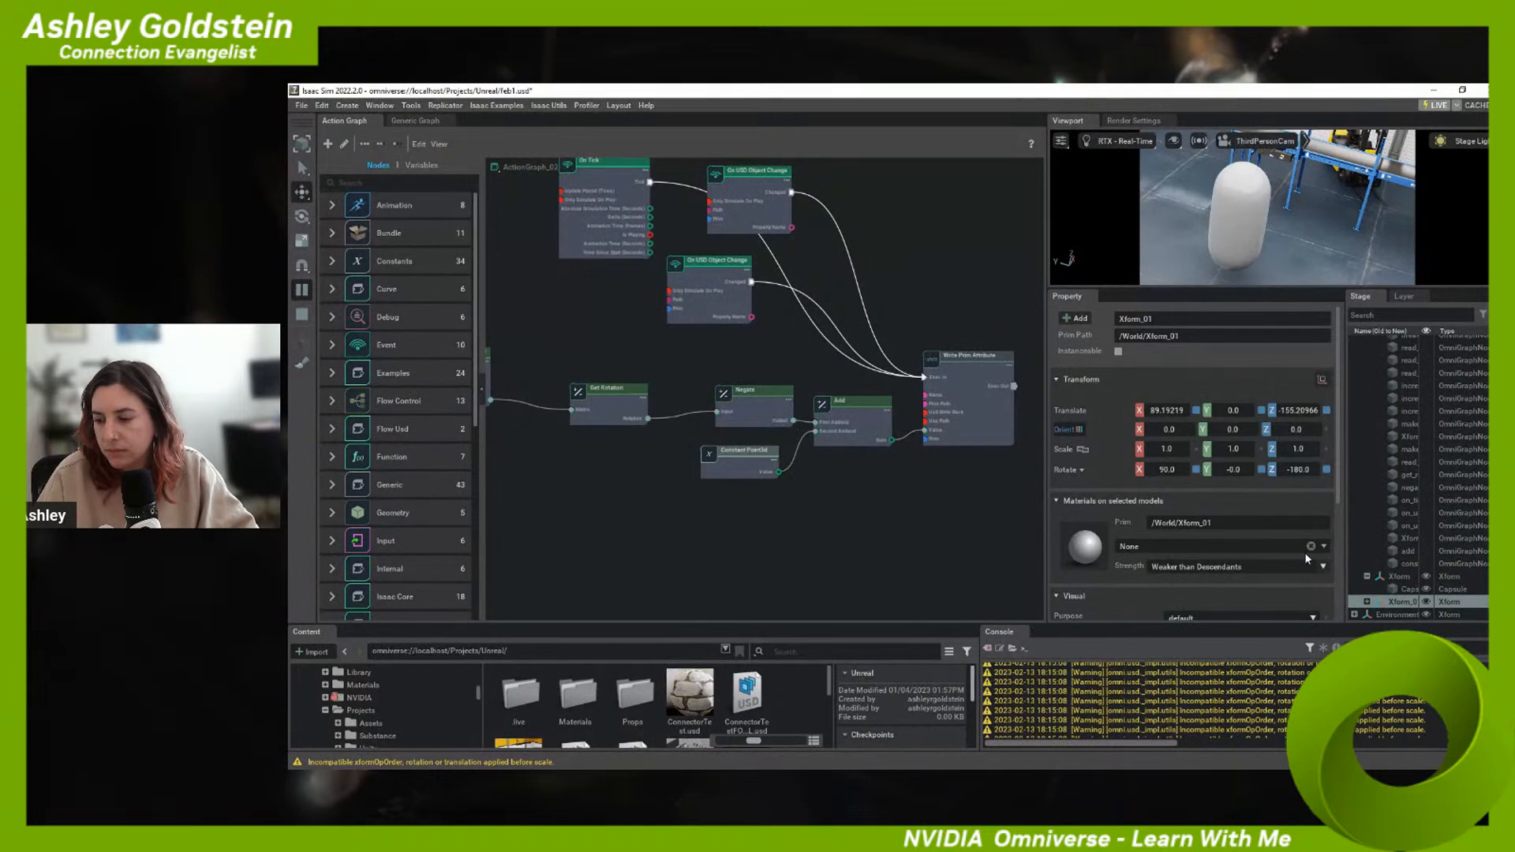
pyautogui.click(1367, 602)
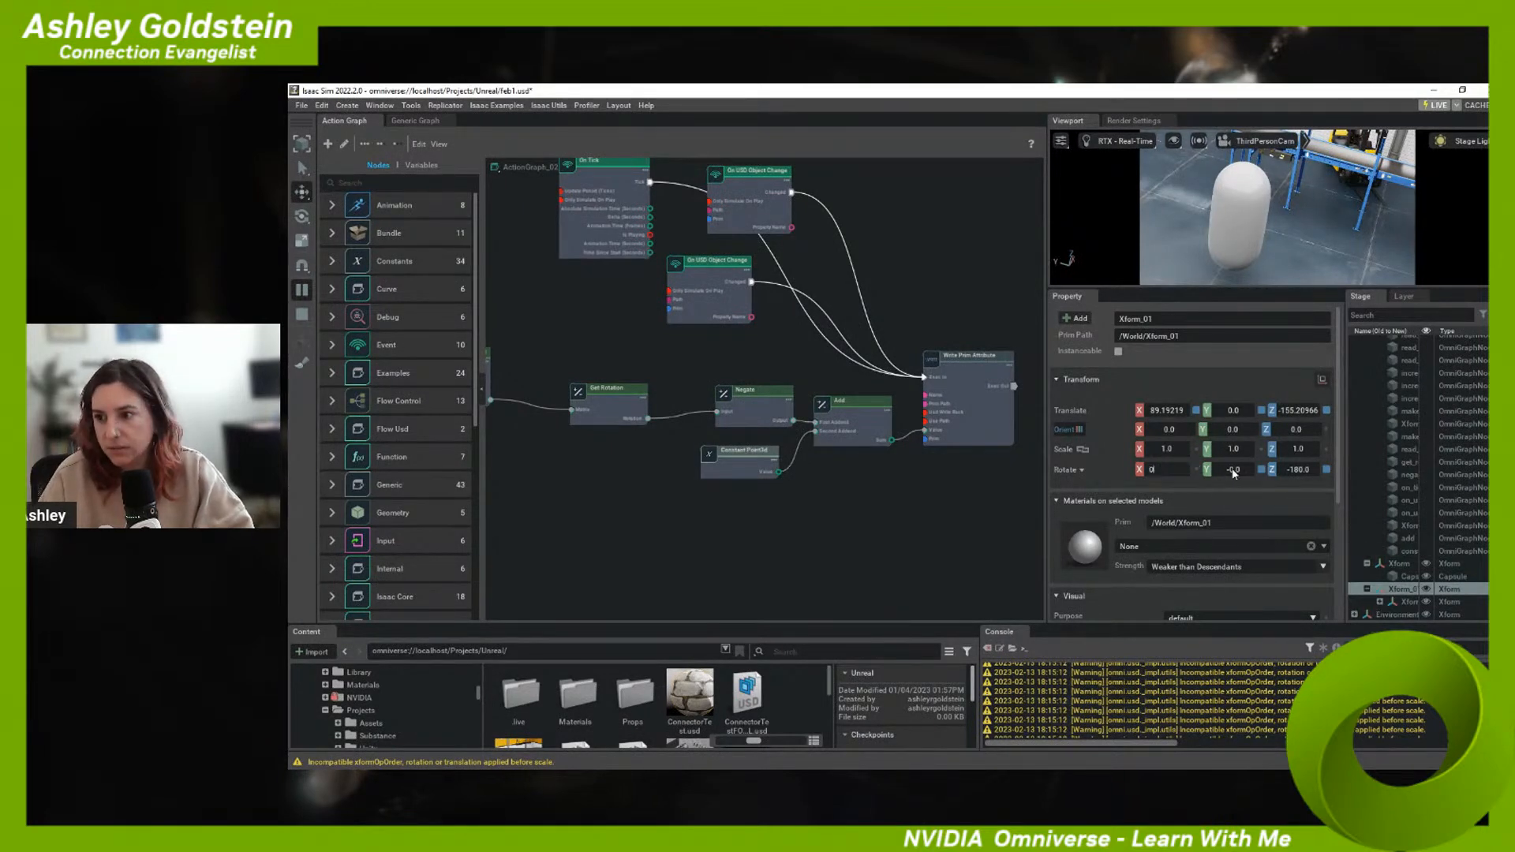
pyautogui.doubleClick(1287, 469)
pyautogui.write('0')
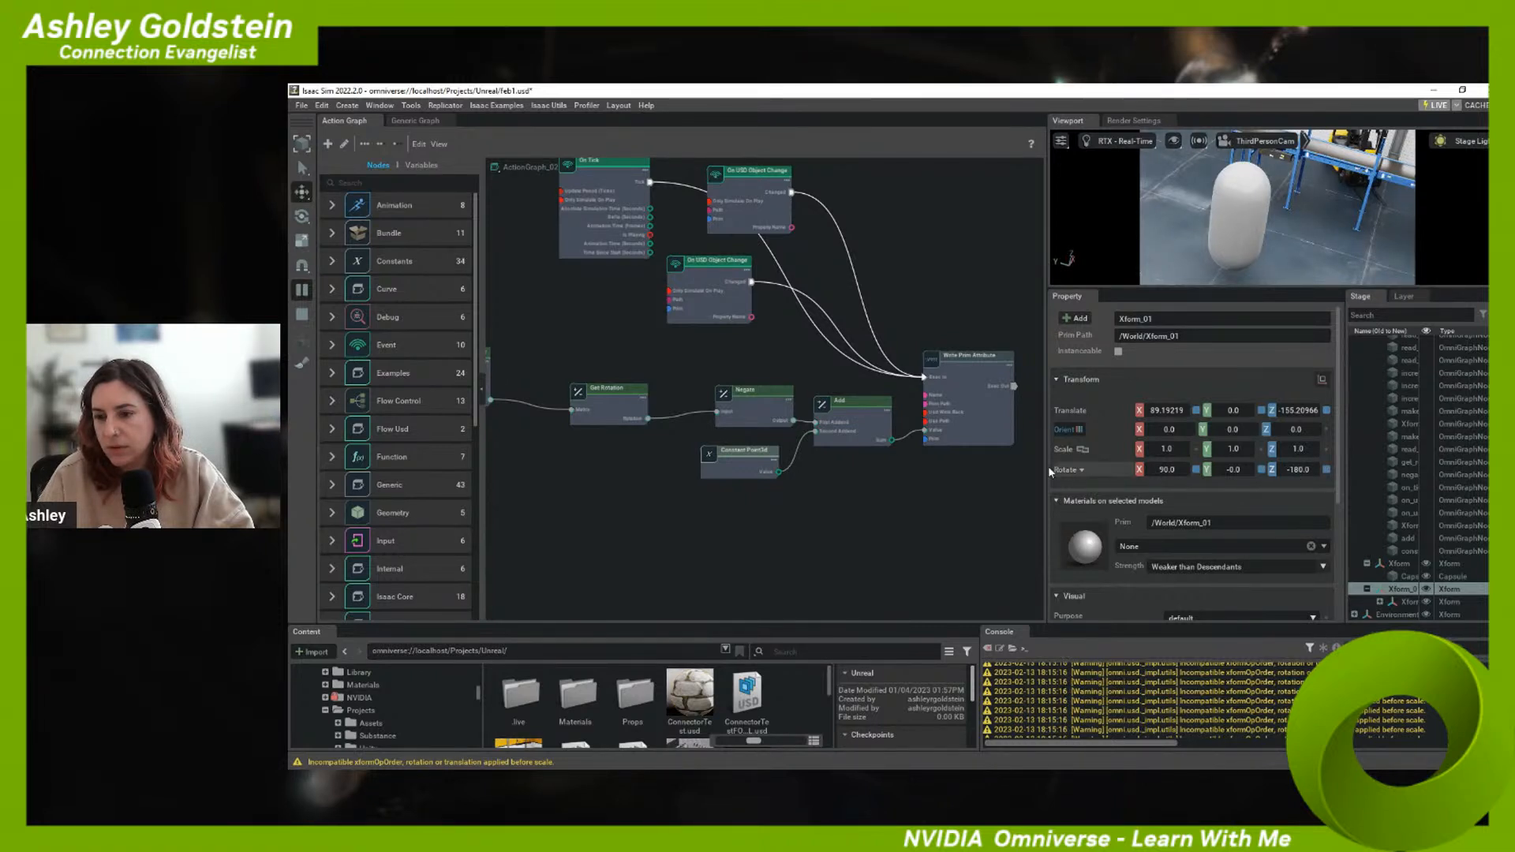
pyautogui.moveTo(629, 377); pyautogui.dragTo(740, 367, button='middle')
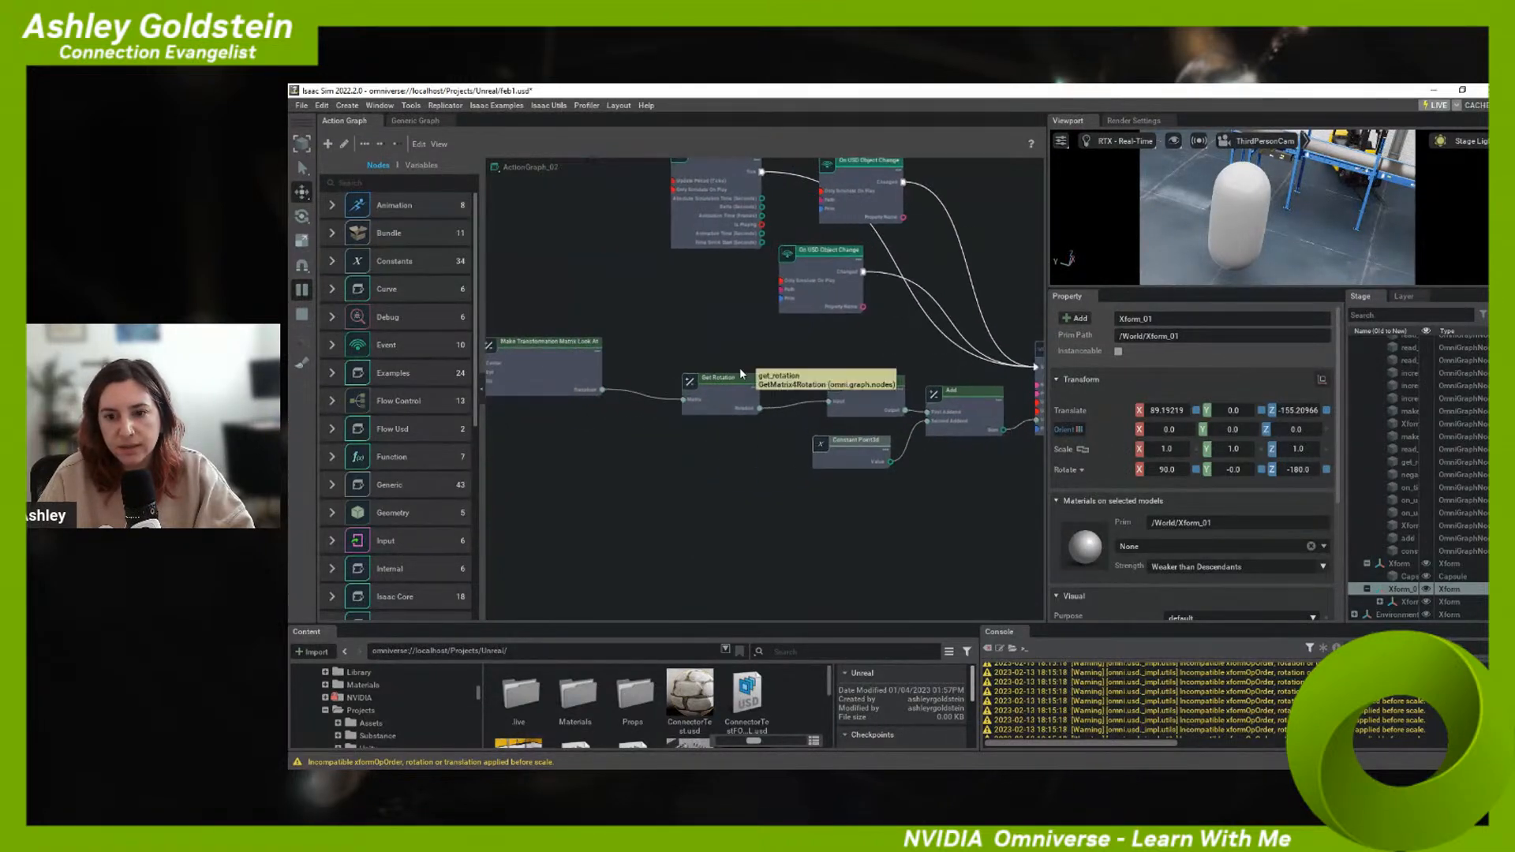
# - Set the X and Y rotation of the Xform nested under Xform_01 to 0, checking the view against the capsule
pyautogui.click(1400, 599)
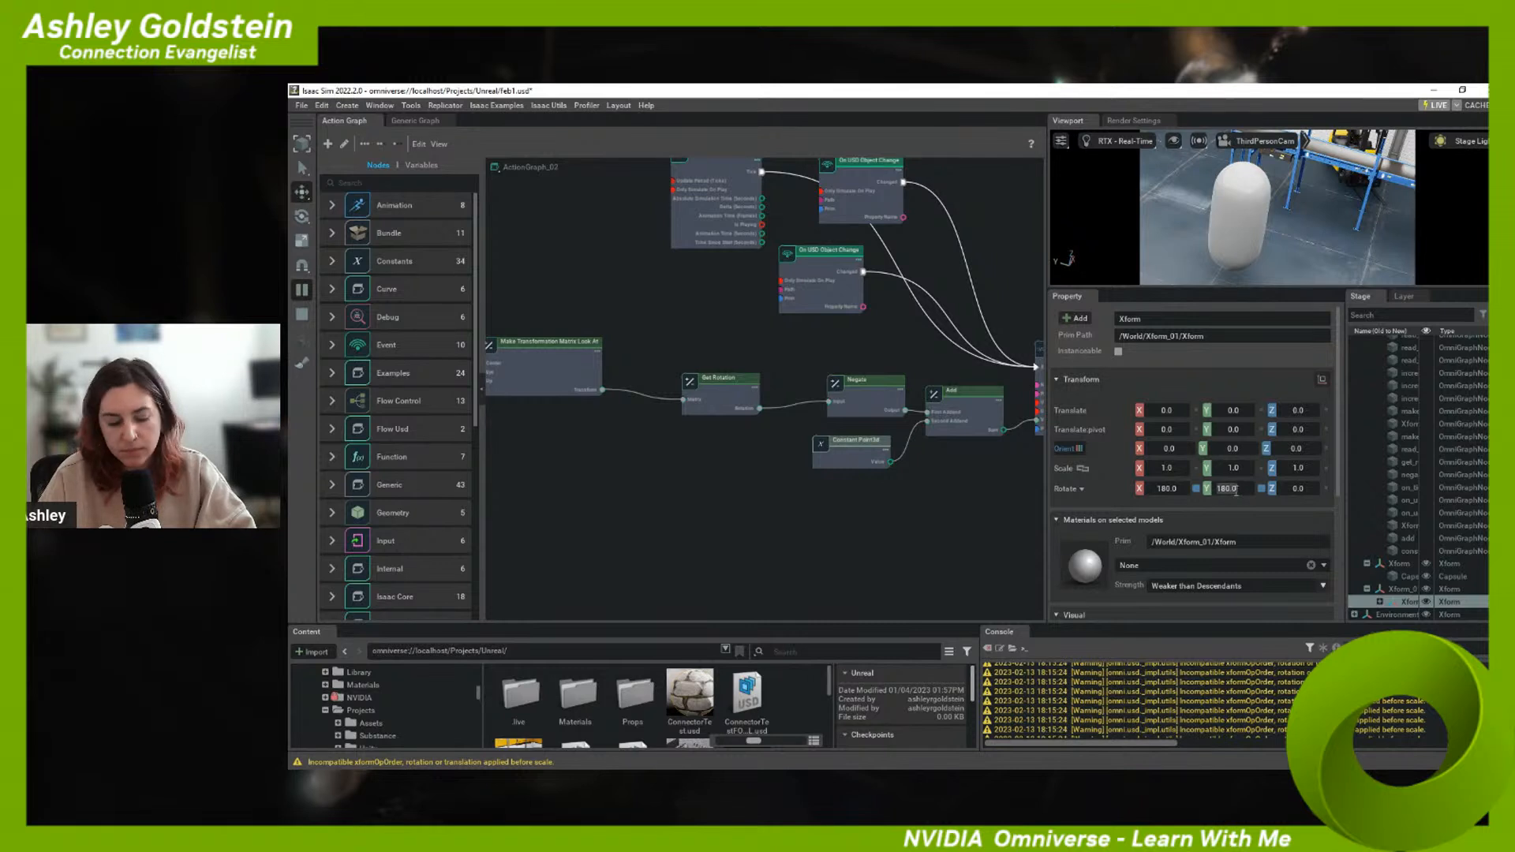
pyautogui.write('0')
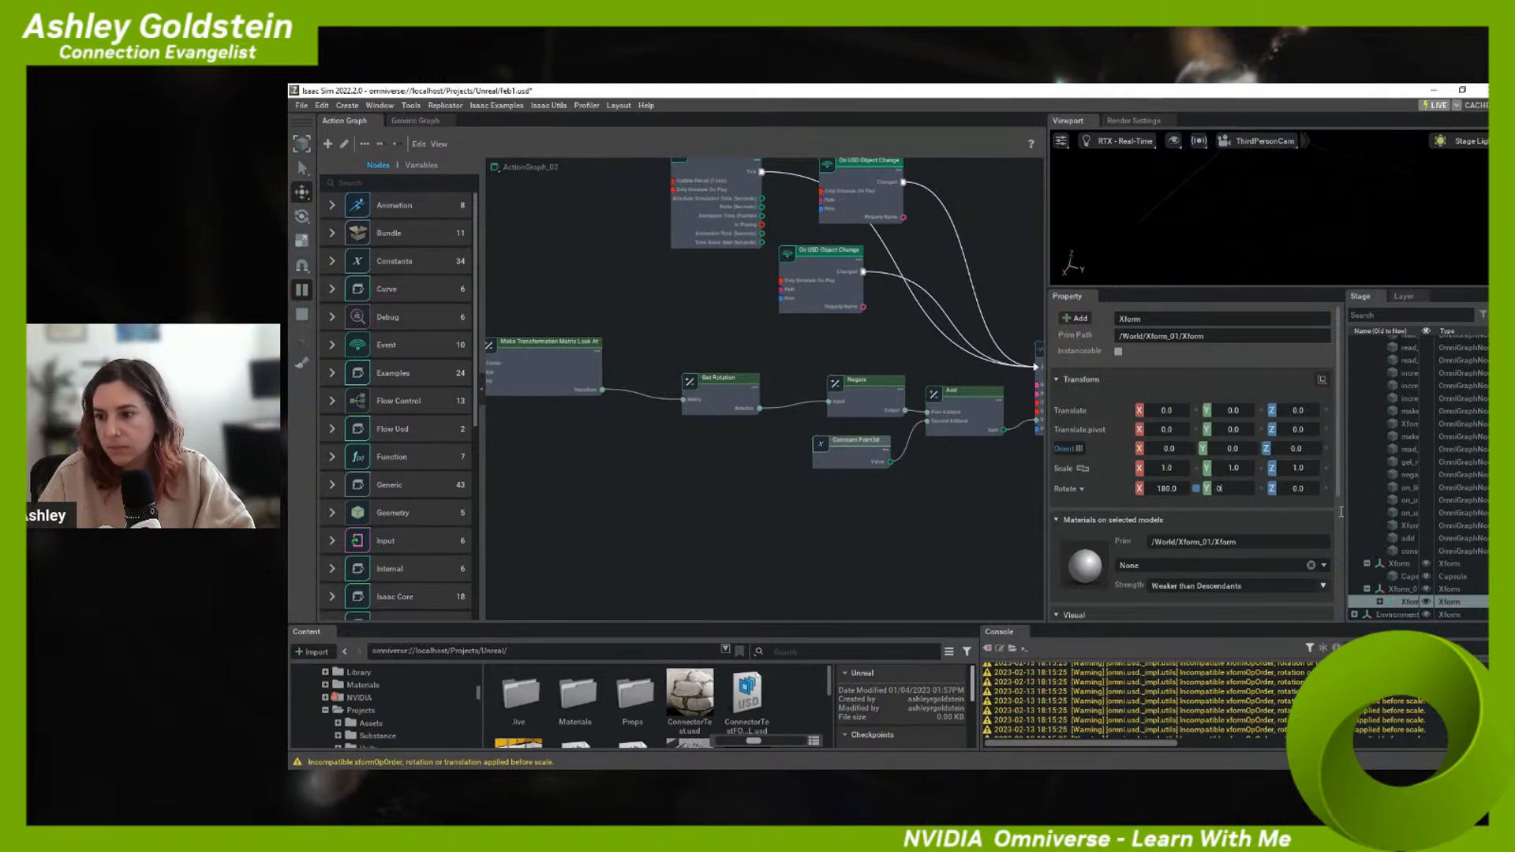
pyautogui.click(1409, 575)
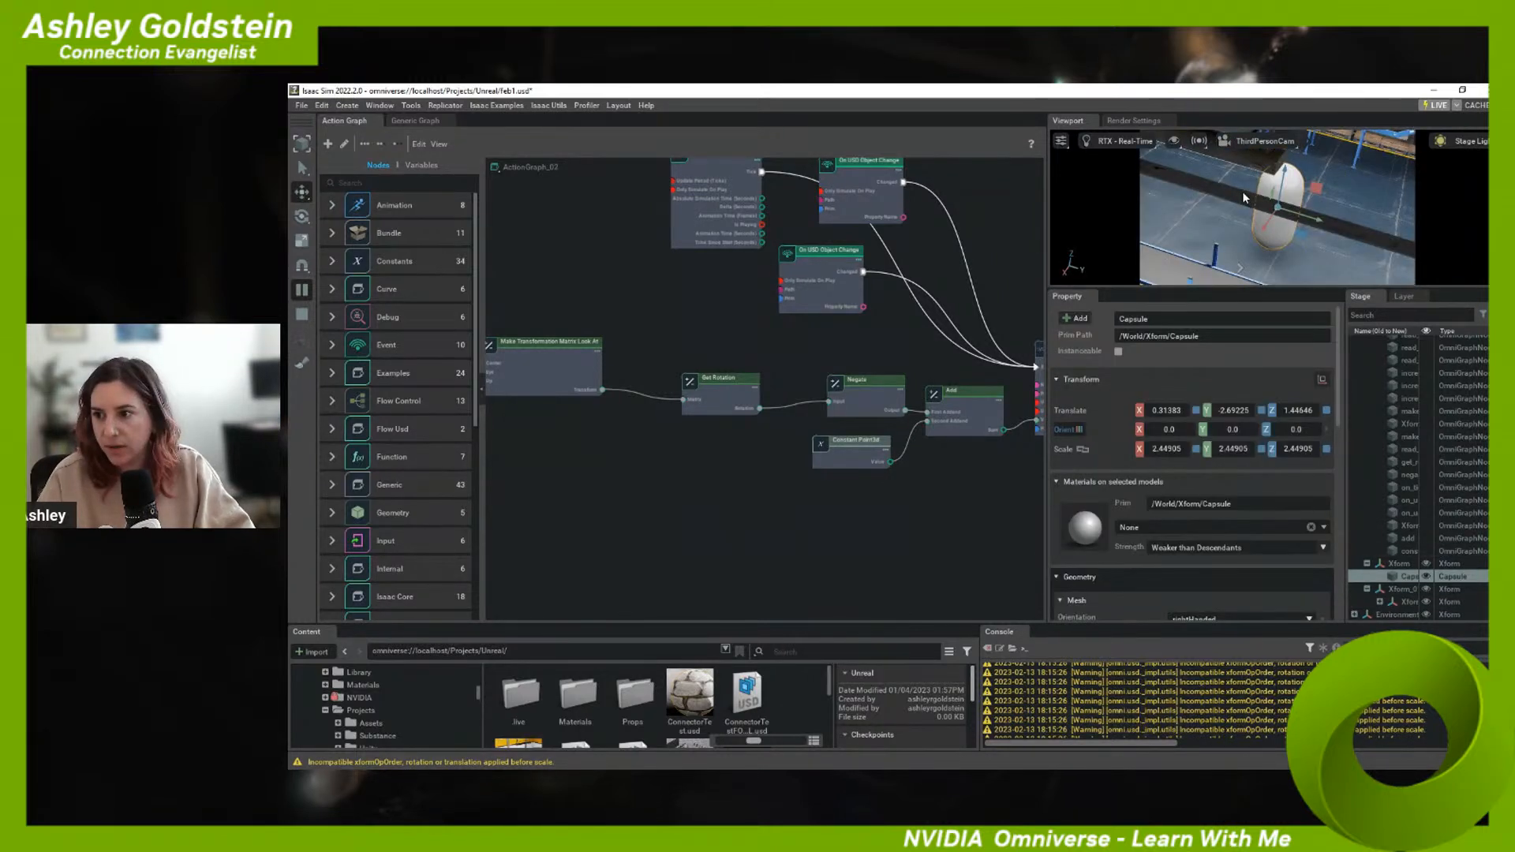
pyautogui.click(1408, 602)
pyautogui.doubleClick(1161, 489)
pyautogui.write('0')
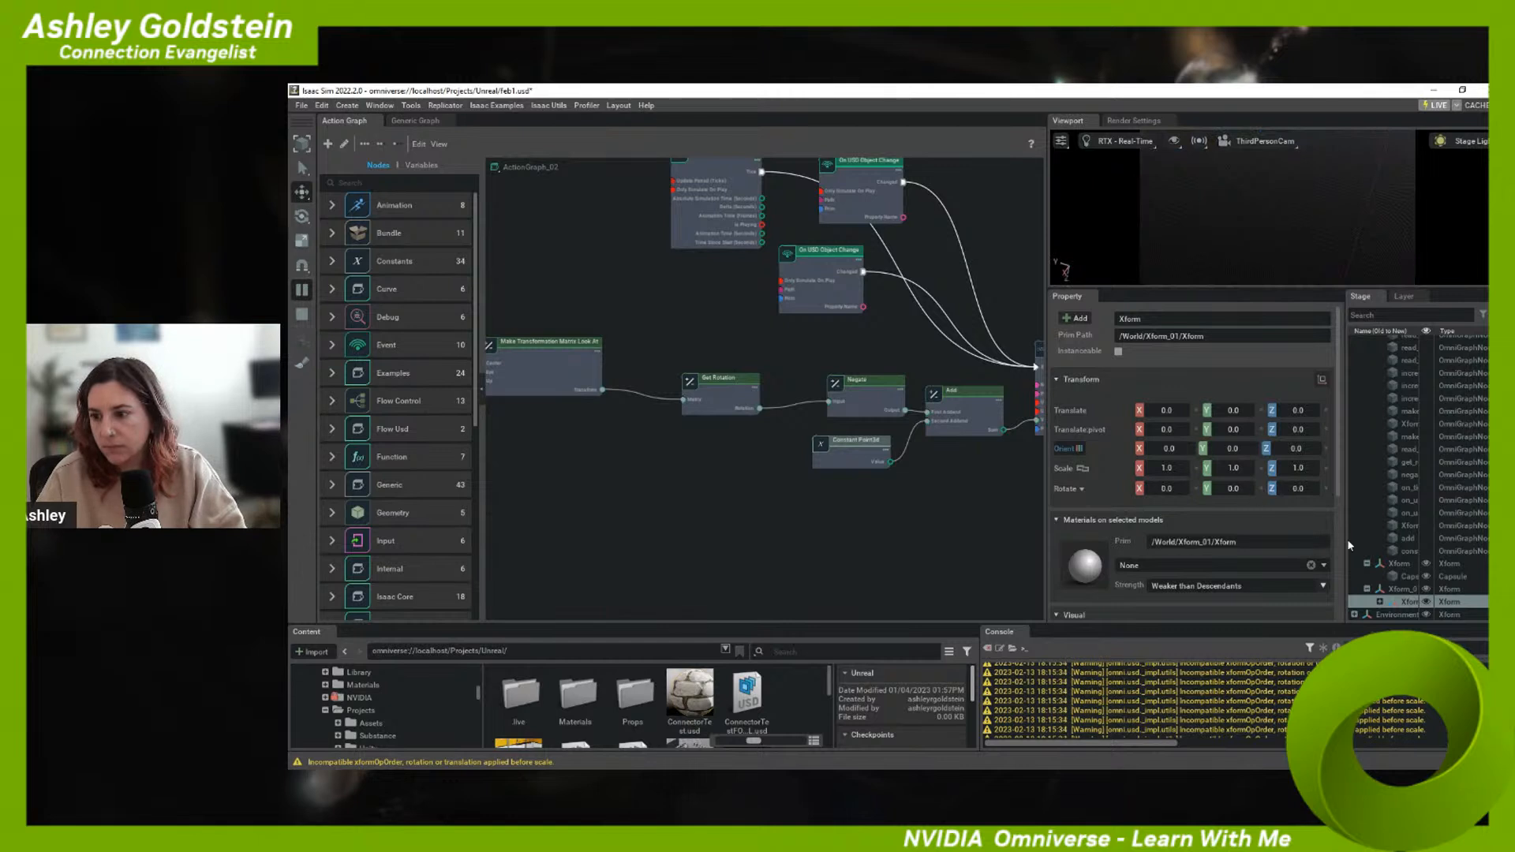
# - Expand the nested Xform in the stage tree to reach its camera and frame the capsule's parent Xform in the viewport
pyautogui.click(1404, 578)
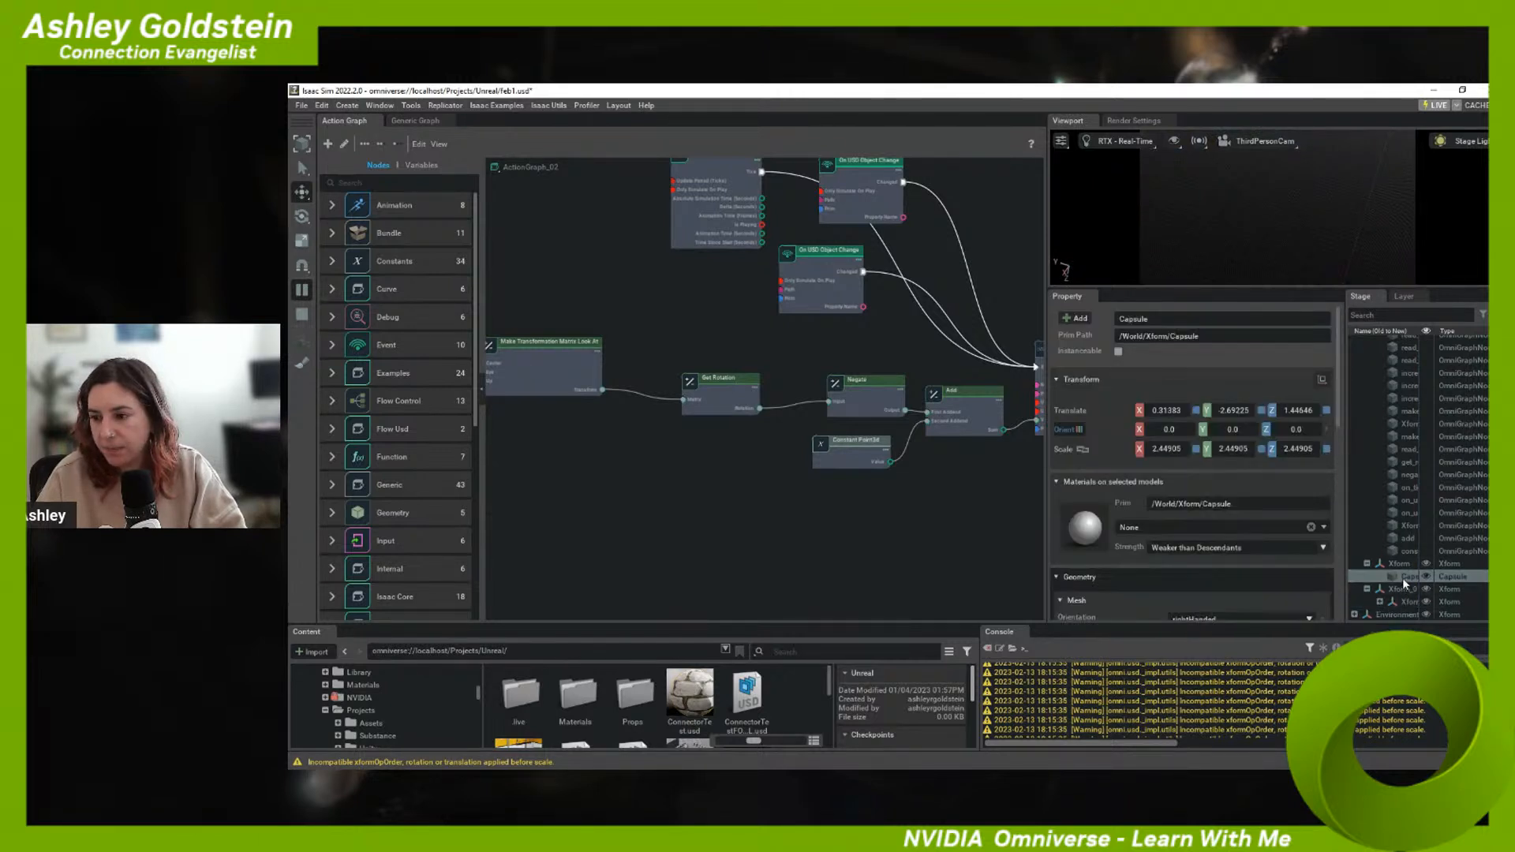
pyautogui.click(1397, 600)
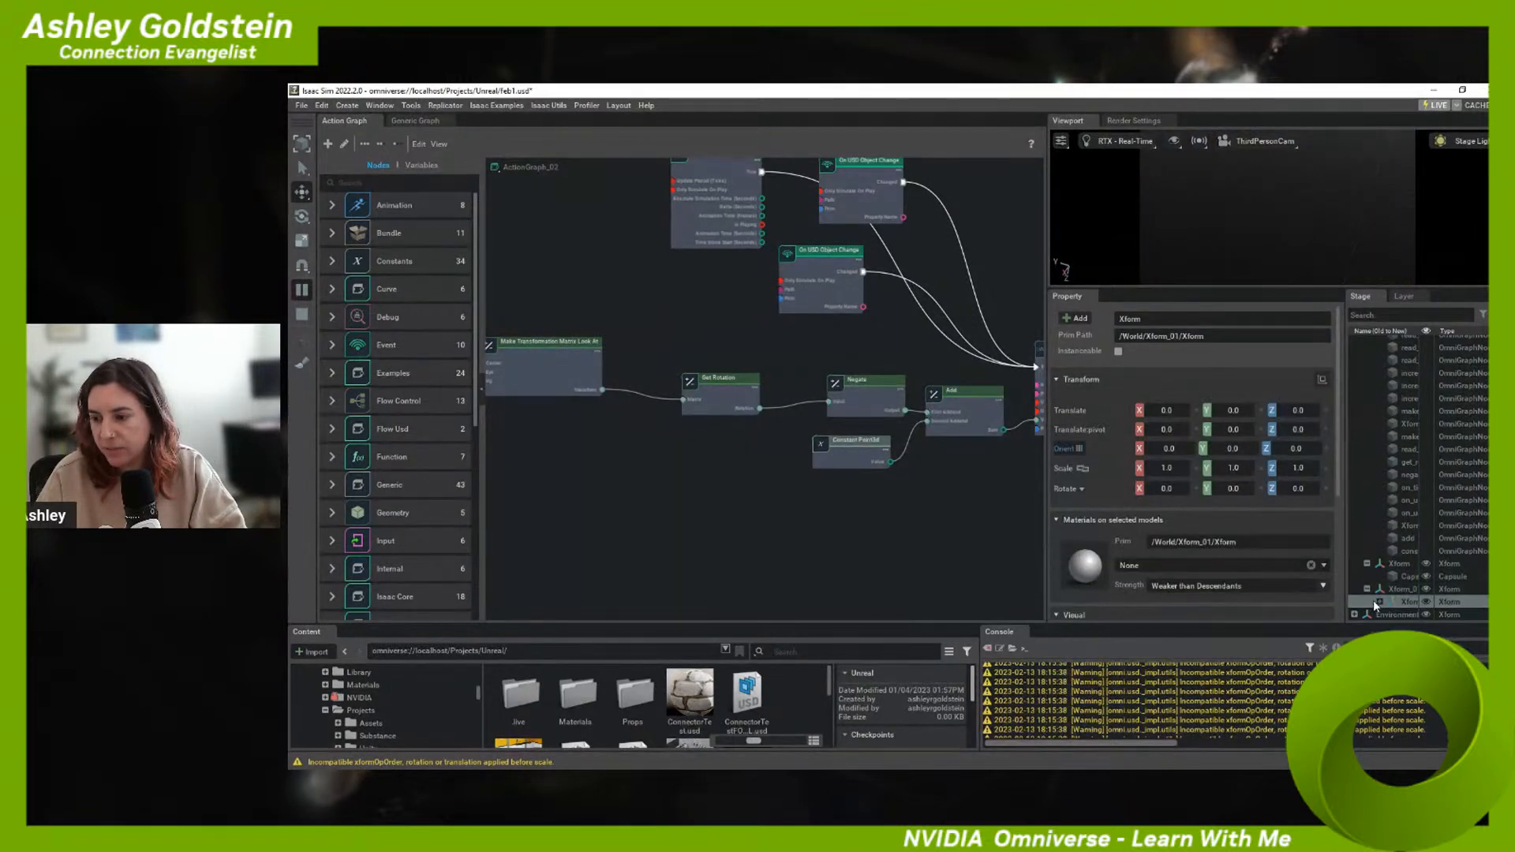
pyautogui.click(1379, 601)
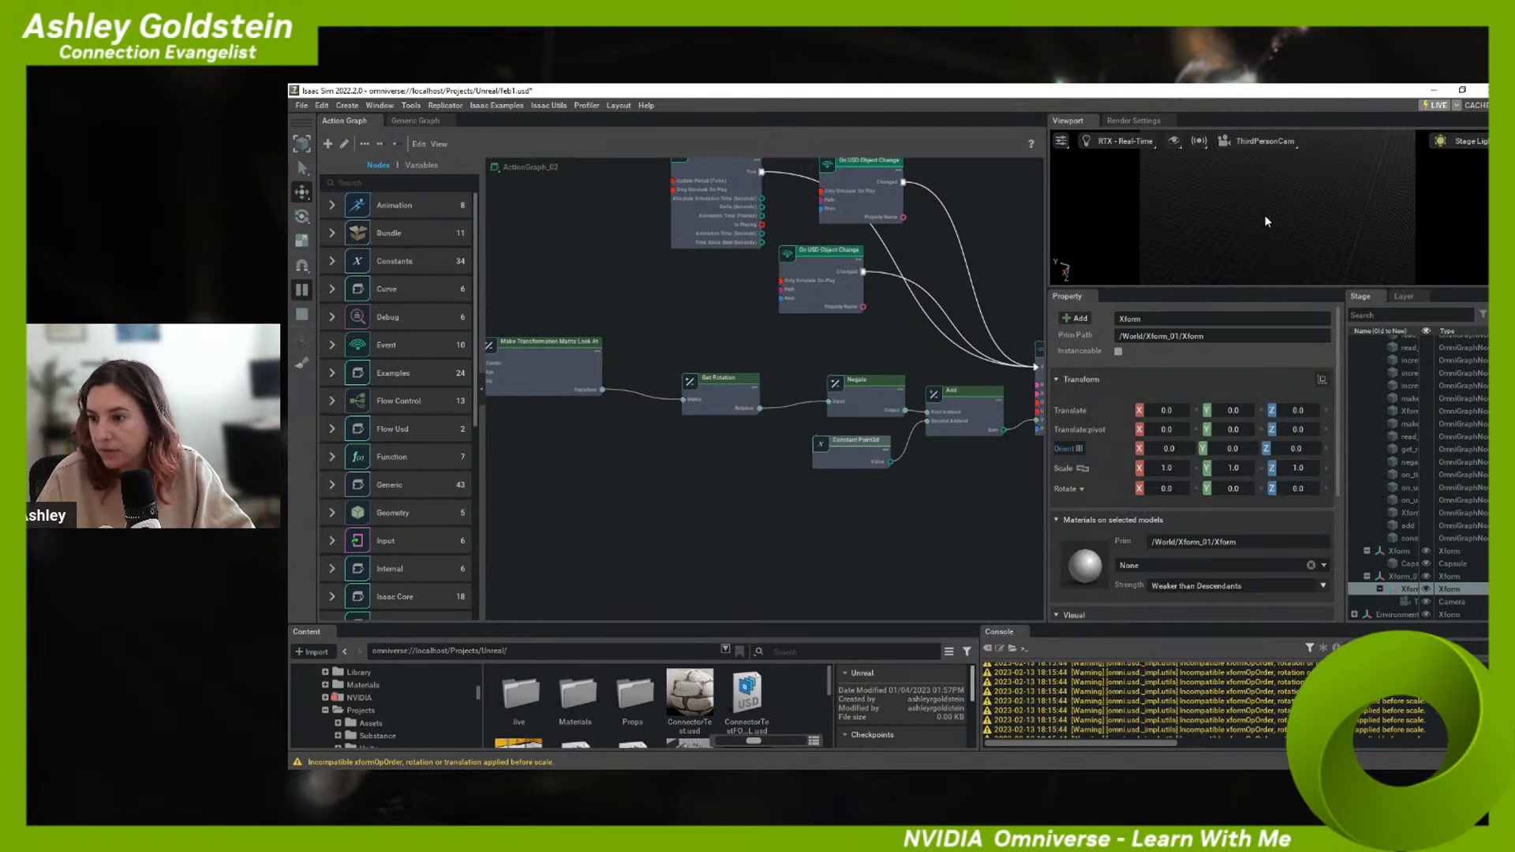
pyautogui.click(1410, 565)
pyautogui.click(1399, 550)
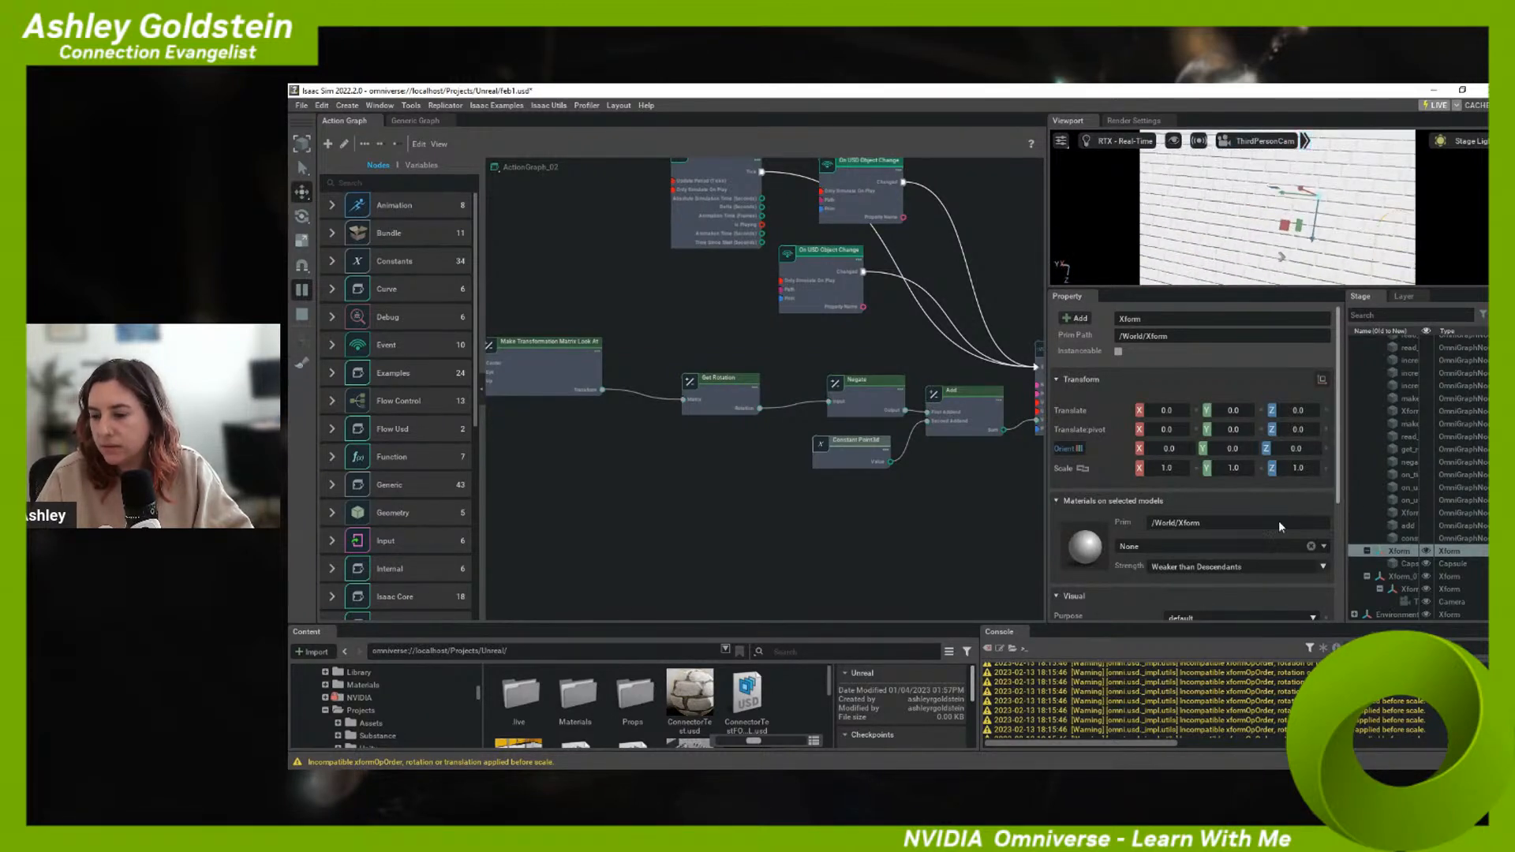
# - Set the X rotation of the Xform nested under Xform_01 to 180 and reframe ThirdPersonCam on the capsule
pyautogui.doubleClick(1162, 467)
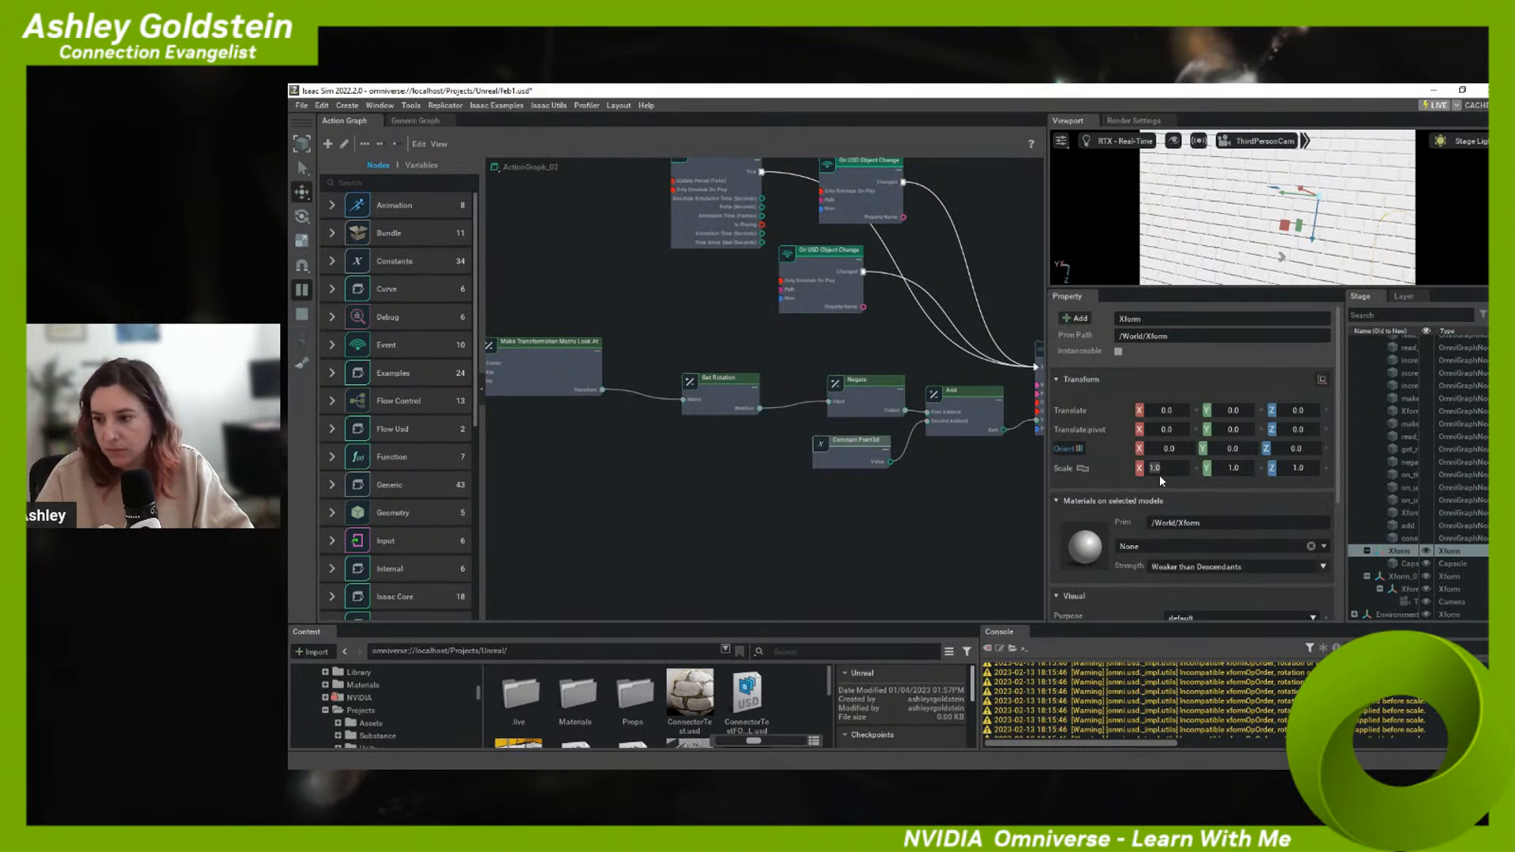
pyautogui.click(1400, 587)
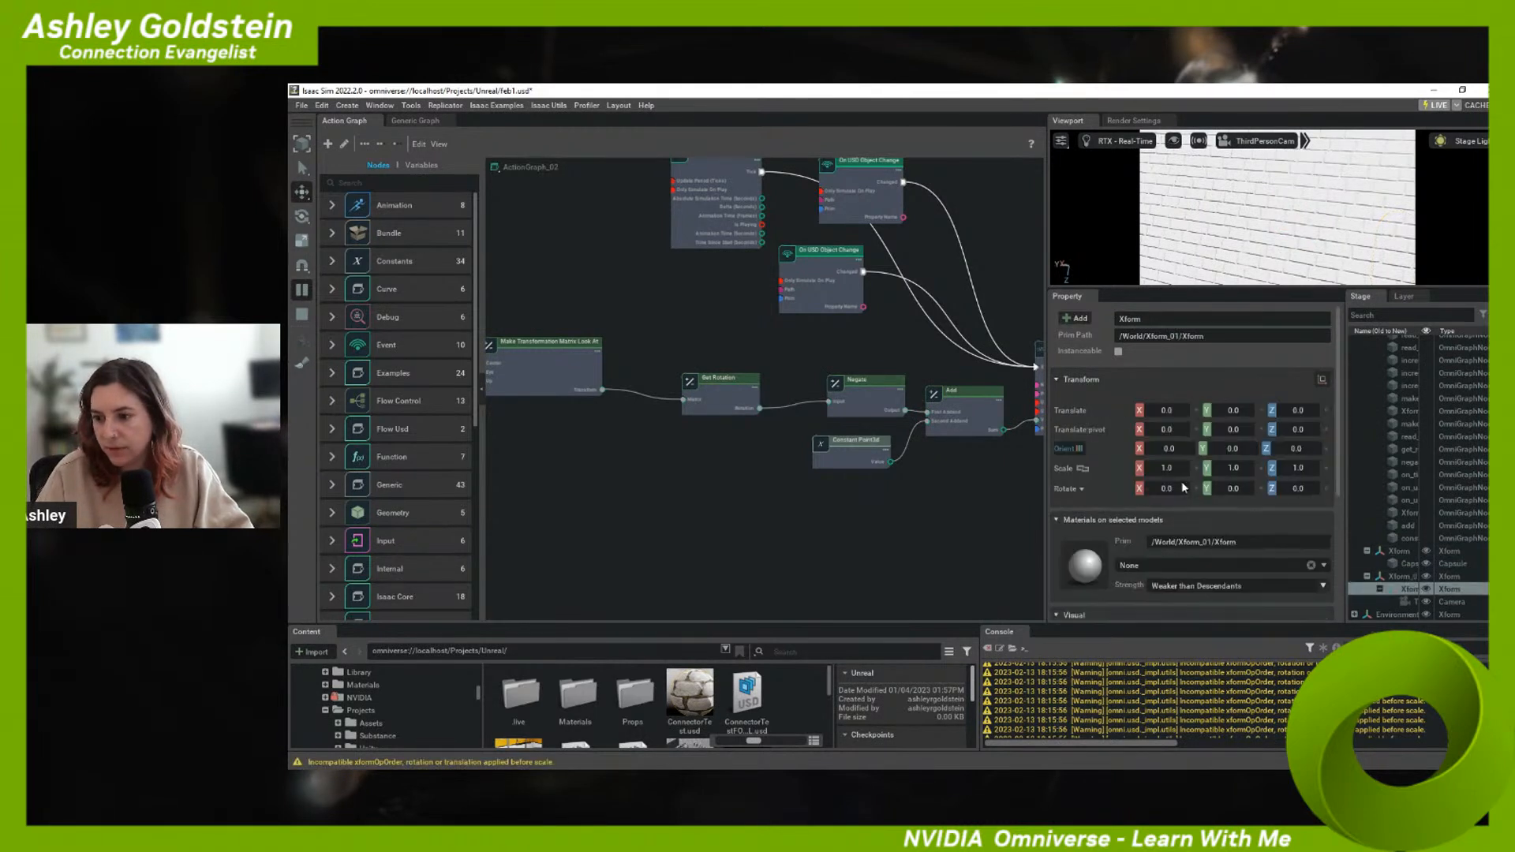
pyautogui.doubleClick(1172, 488)
pyautogui.write('180')
pyautogui.press('Return')
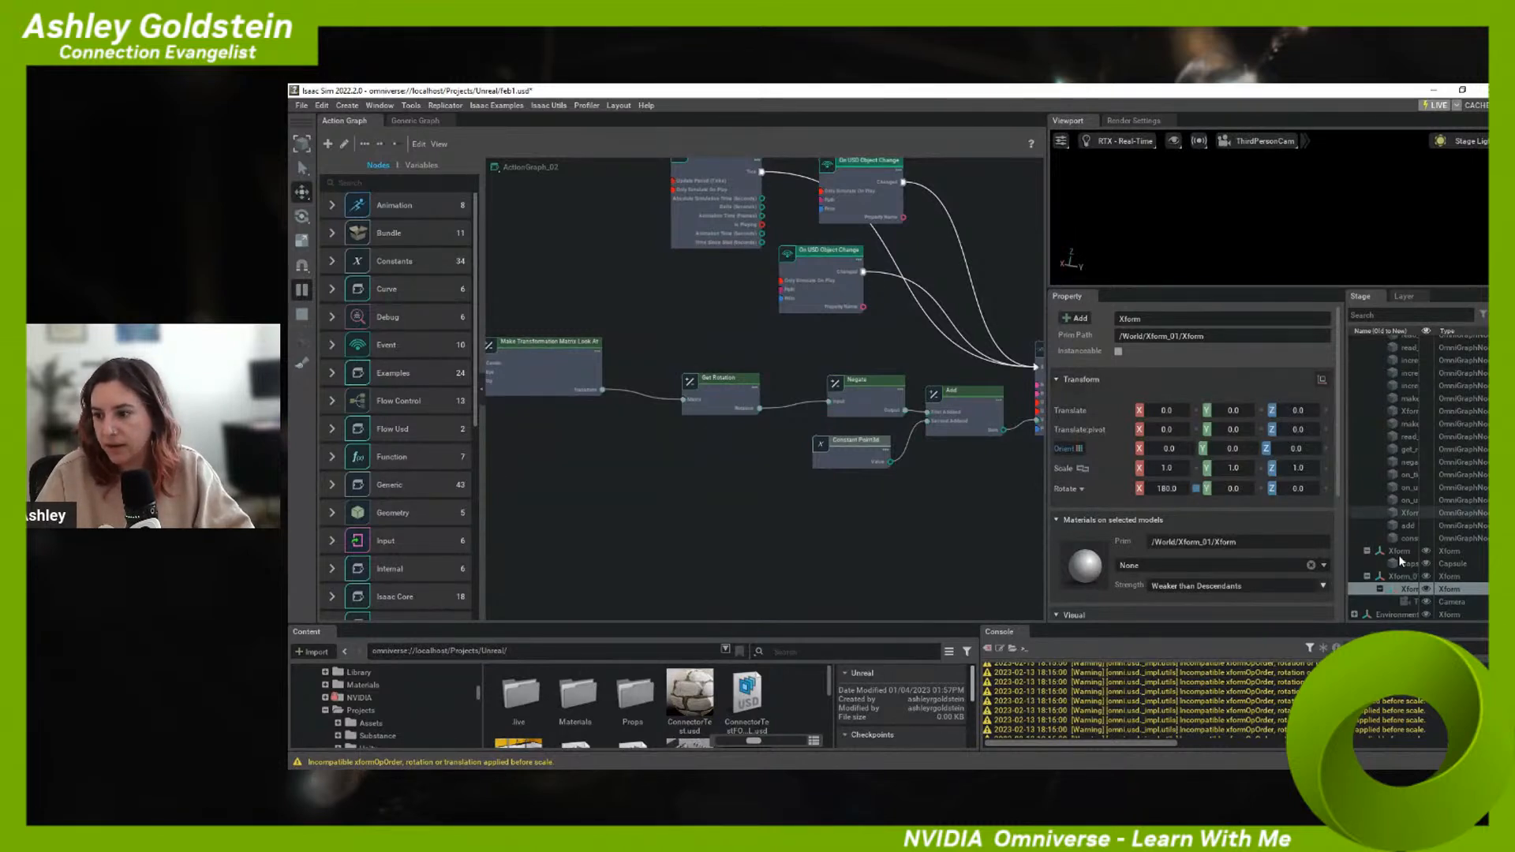
pyautogui.click(1399, 551)
pyautogui.keyDown('alt'); pyautogui.moveTo(1263, 237); pyautogui.dragTo(1230, 106); pyautogui.keyUp('alt')
pyautogui.moveTo(1246, 258)
pyautogui.keyDown('alt'); pyautogui.mouseDown()
pyautogui.moveTo(1277, 208)
pyautogui.moveTo(1238, 203)
pyautogui.moveTo(1248, 235)
pyautogui.moveTo(1221, 251)
pyautogui.mouseUp(); pyautogui.keyUp('alt')
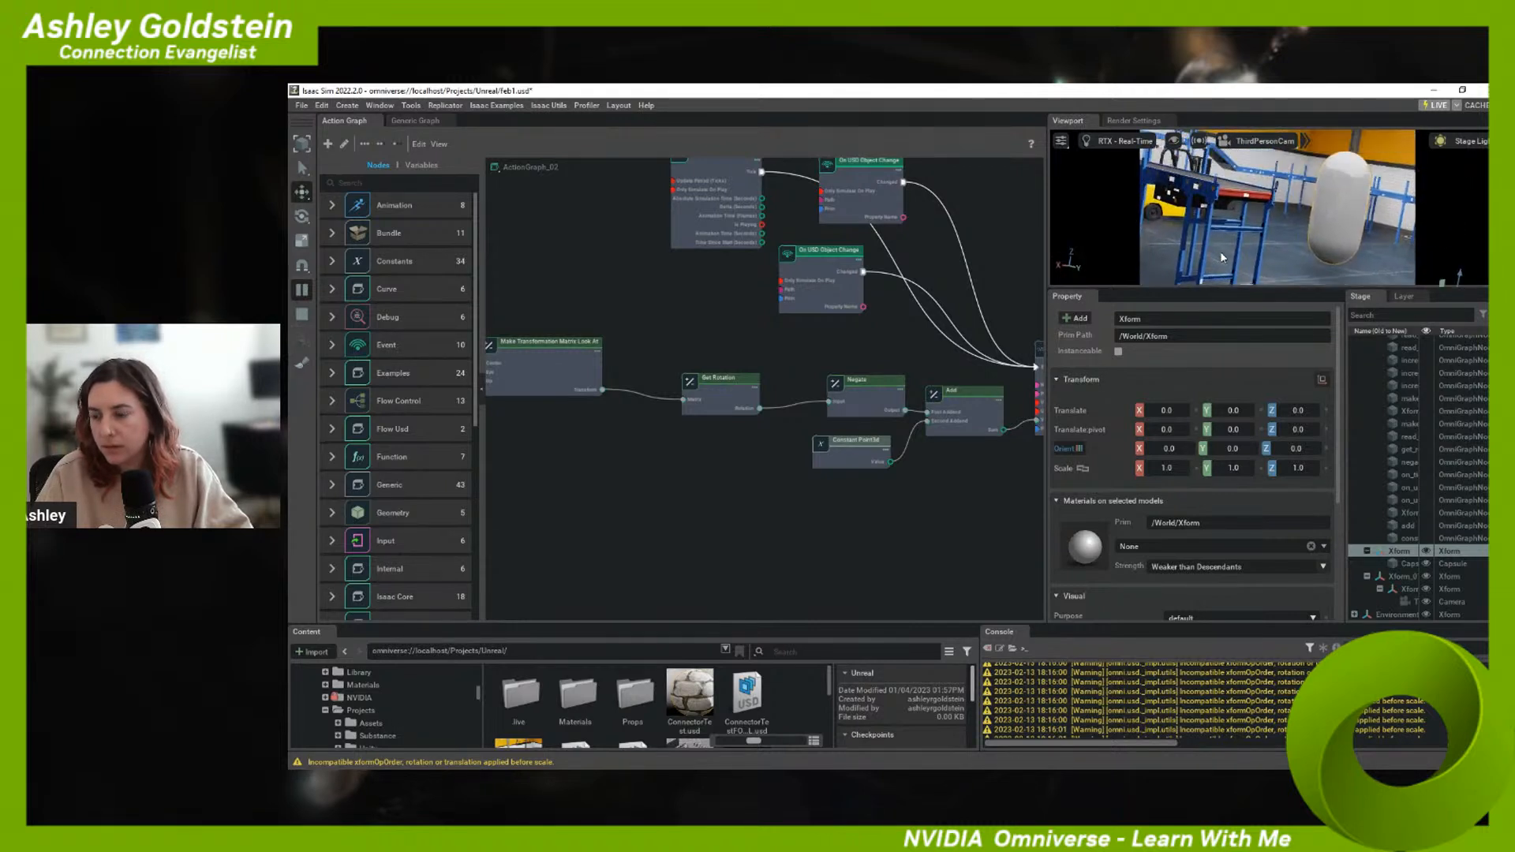
# - Set the X, Y and Z rotation of ThirdPersonCam to 0
pyautogui.click(1391, 601)
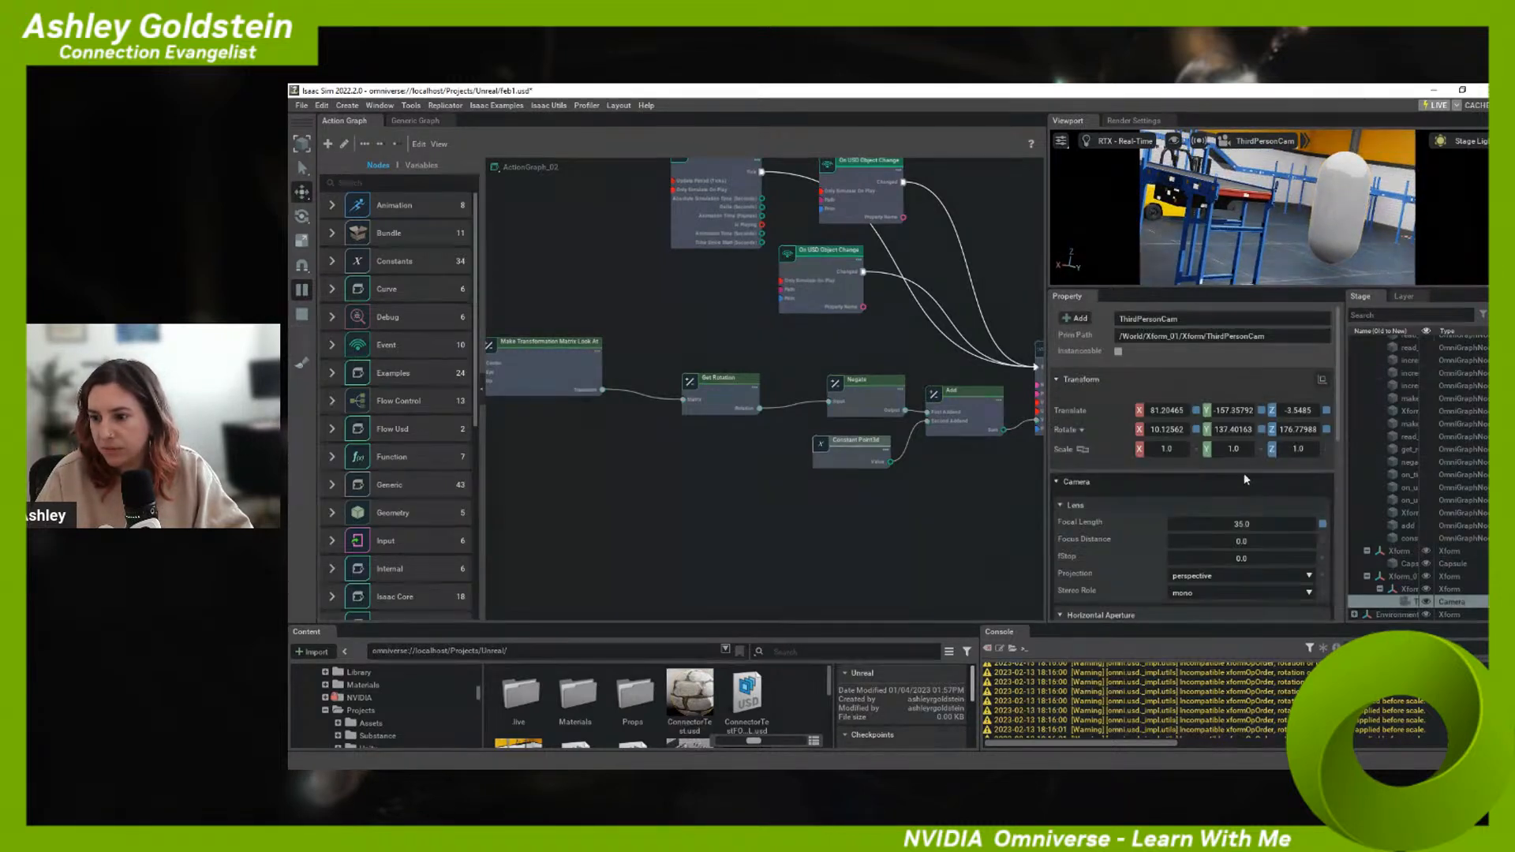
pyautogui.doubleClick(1163, 429)
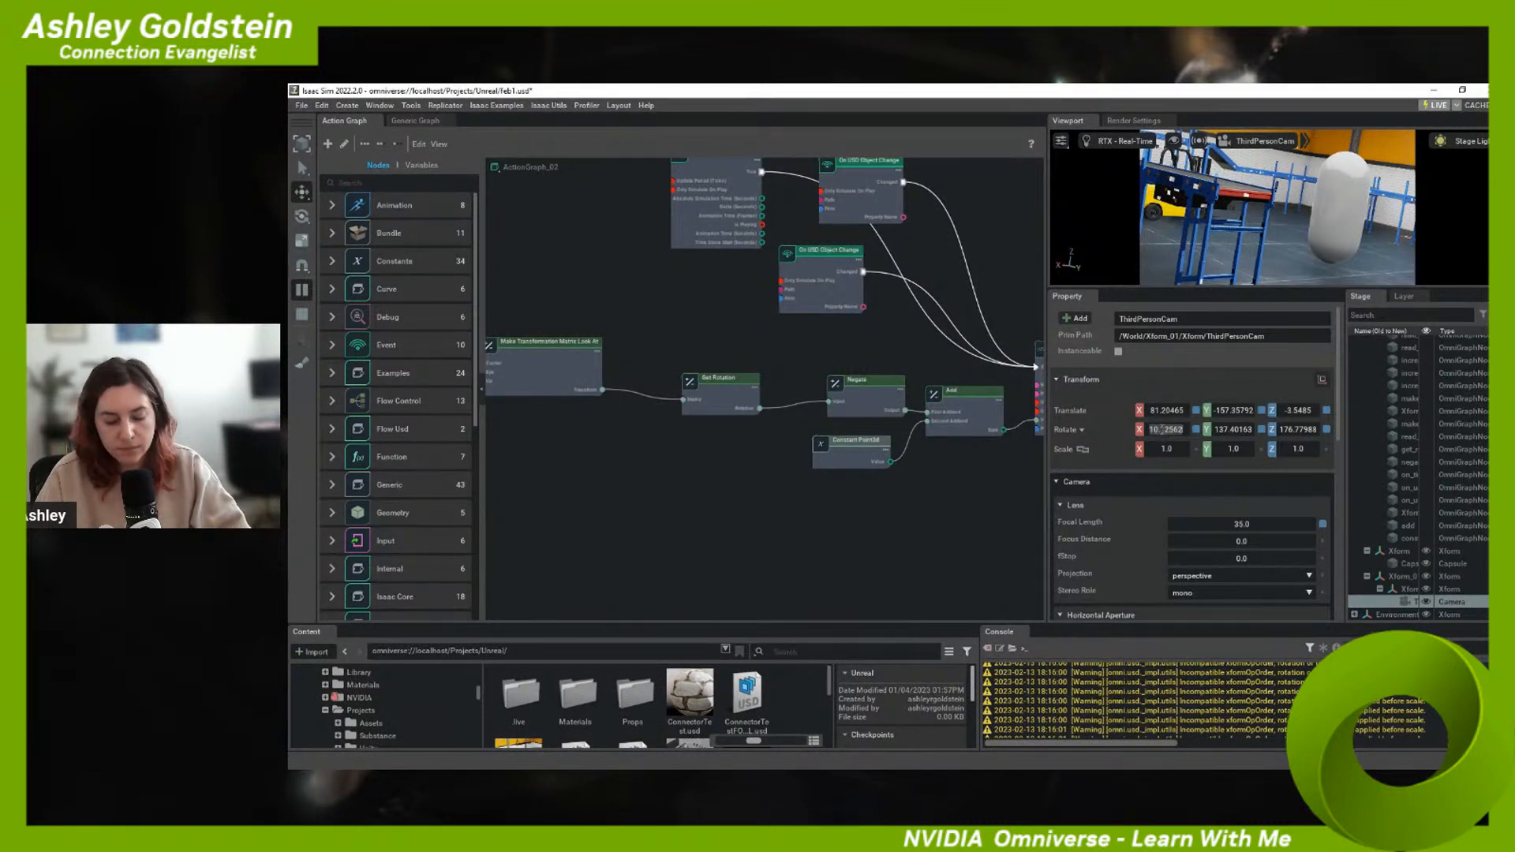
pyautogui.write('0')
pyautogui.press('Return')
pyautogui.doubleClick(1244, 436)
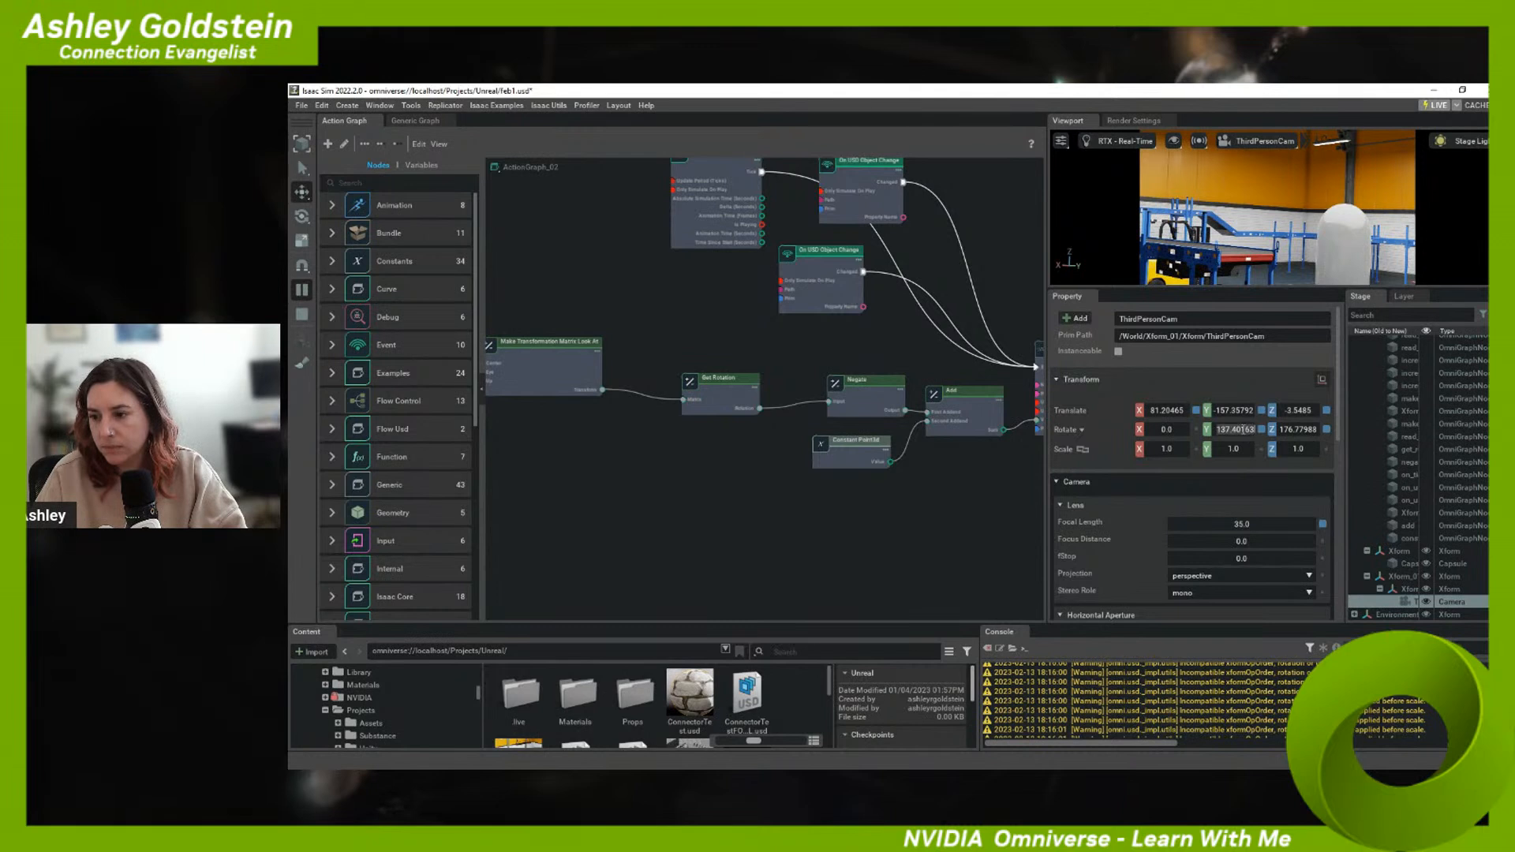
pyautogui.write('0')
pyautogui.press('Return')
pyautogui.doubleClick(1298, 428)
pyautogui.write('0')
pyautogui.press('Return')
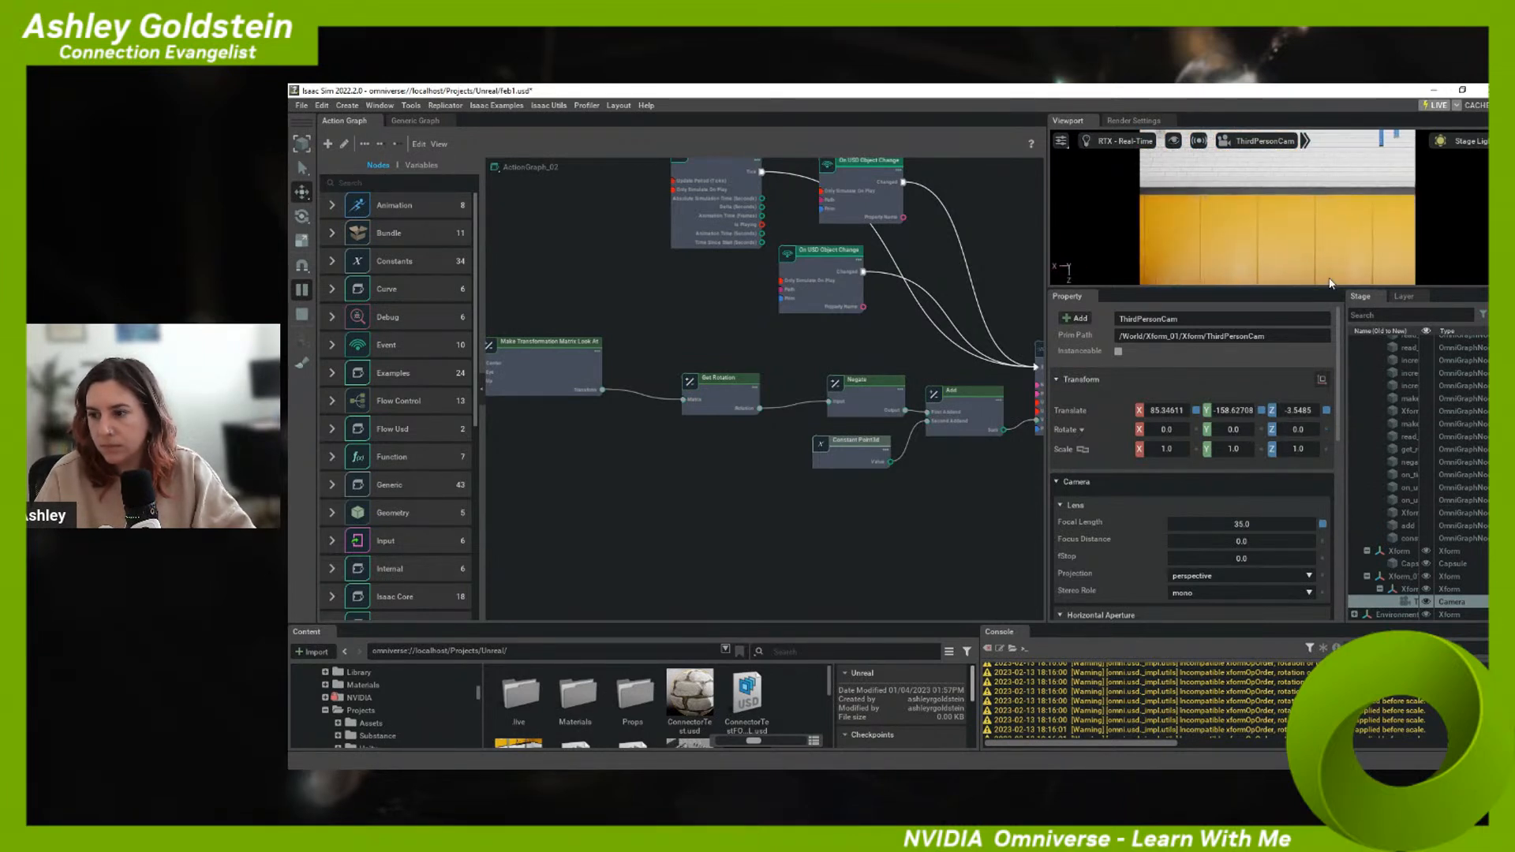
# - Return the X rotation of the Xform nested under Xform_01 to 0 and reframe ThirdPersonCam on the capsule's parent Xform
pyautogui.click(1282, 274)
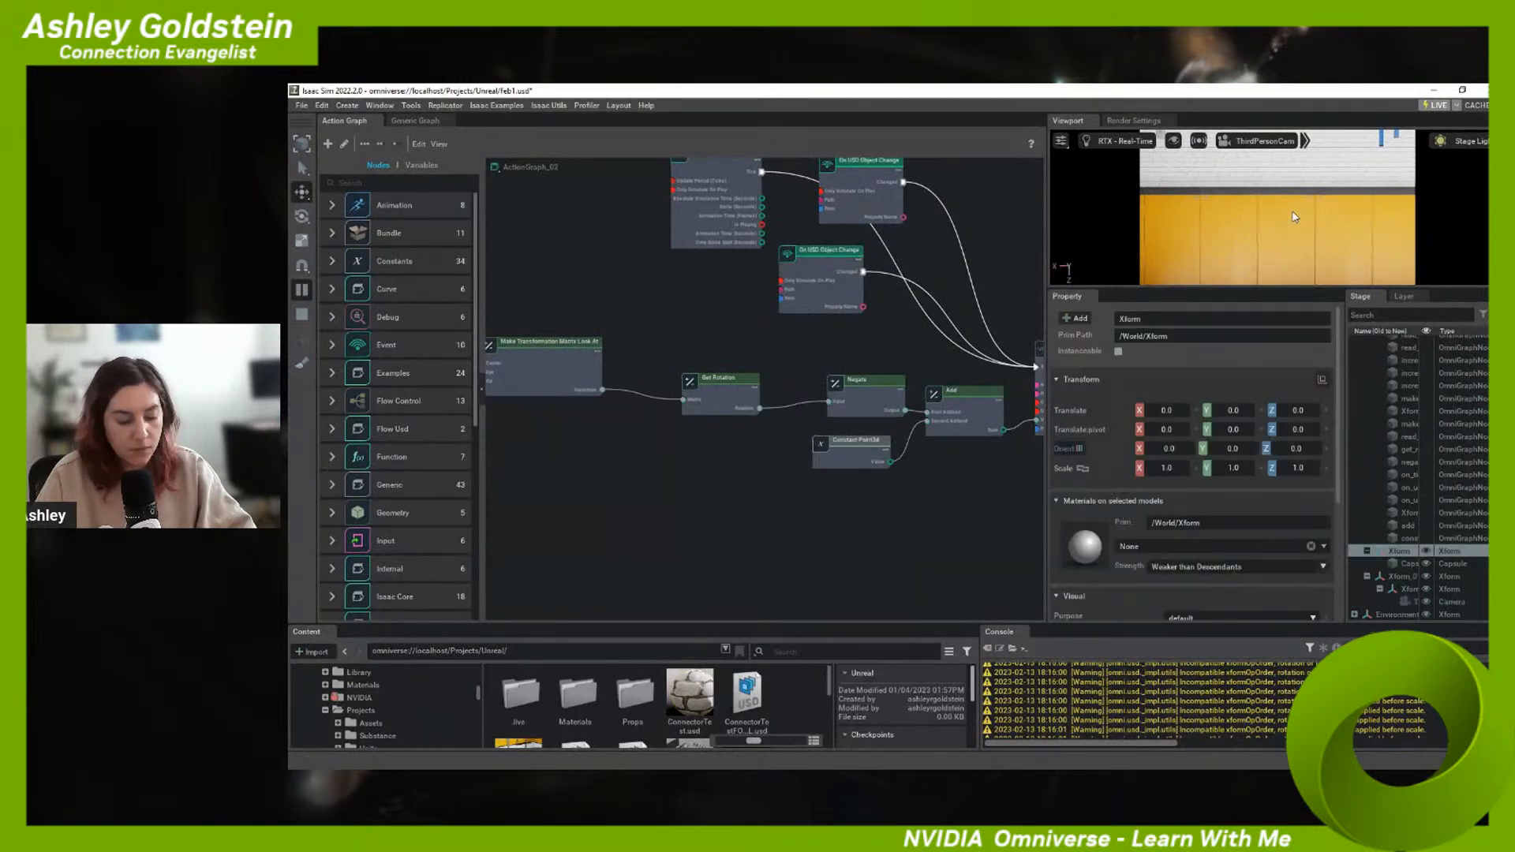
pyautogui.click(1411, 589)
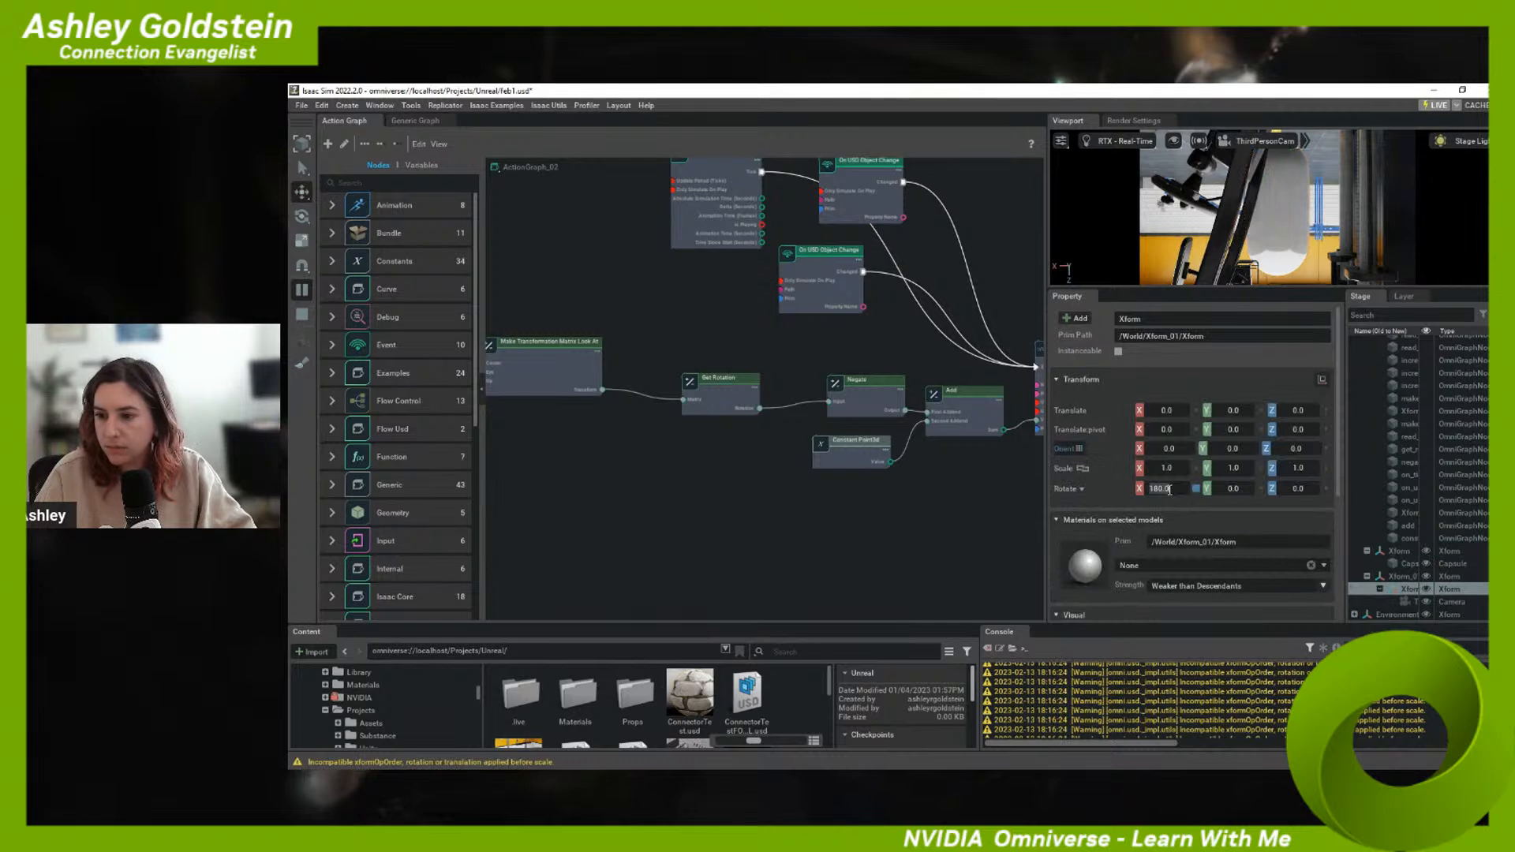
pyautogui.doubleClick(1167, 489)
pyautogui.write('0')
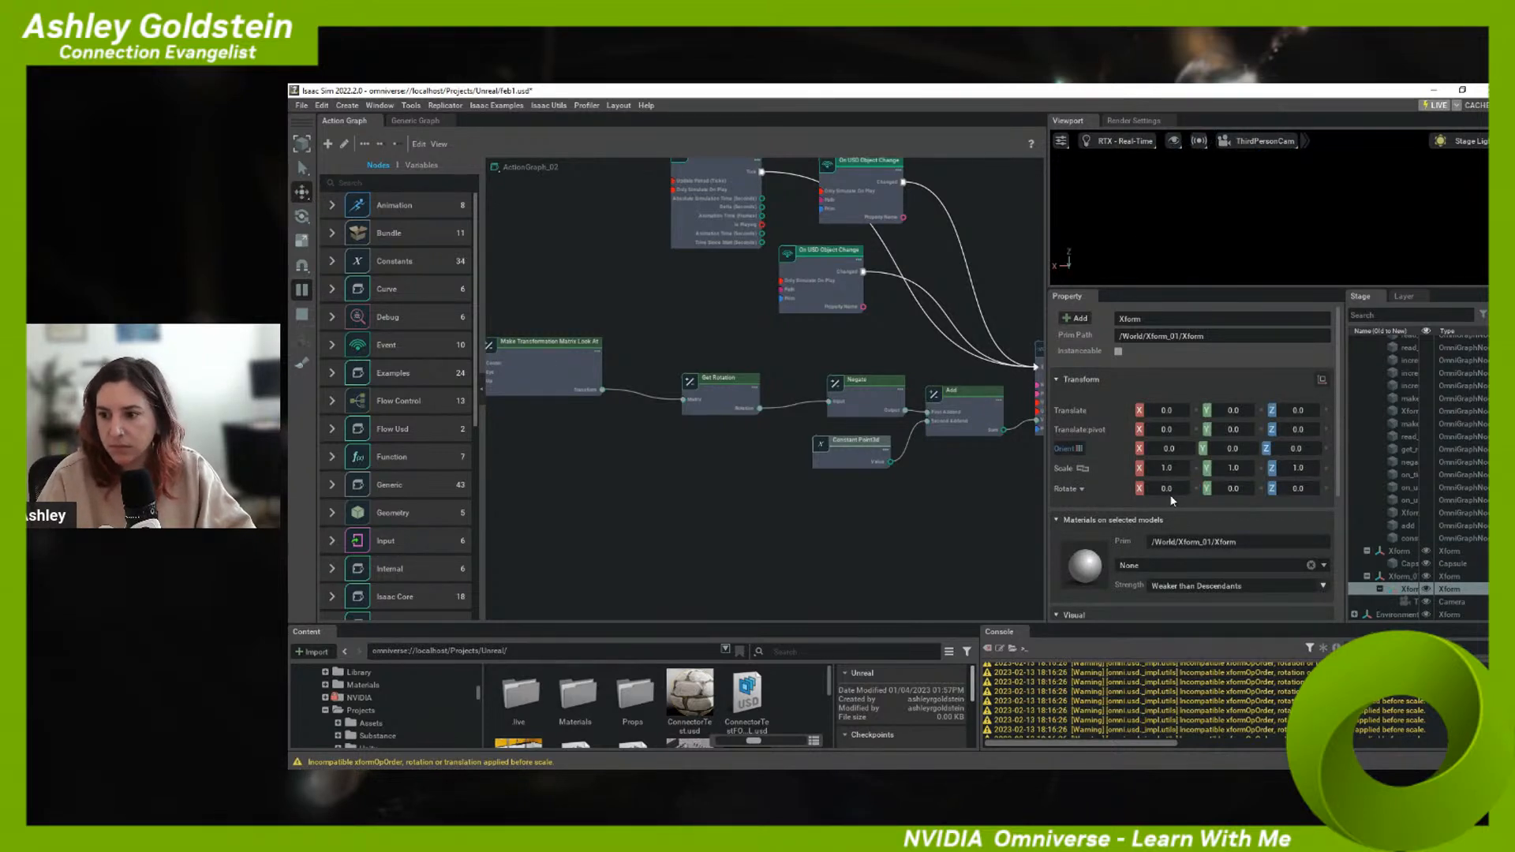
pyautogui.click(1399, 551)
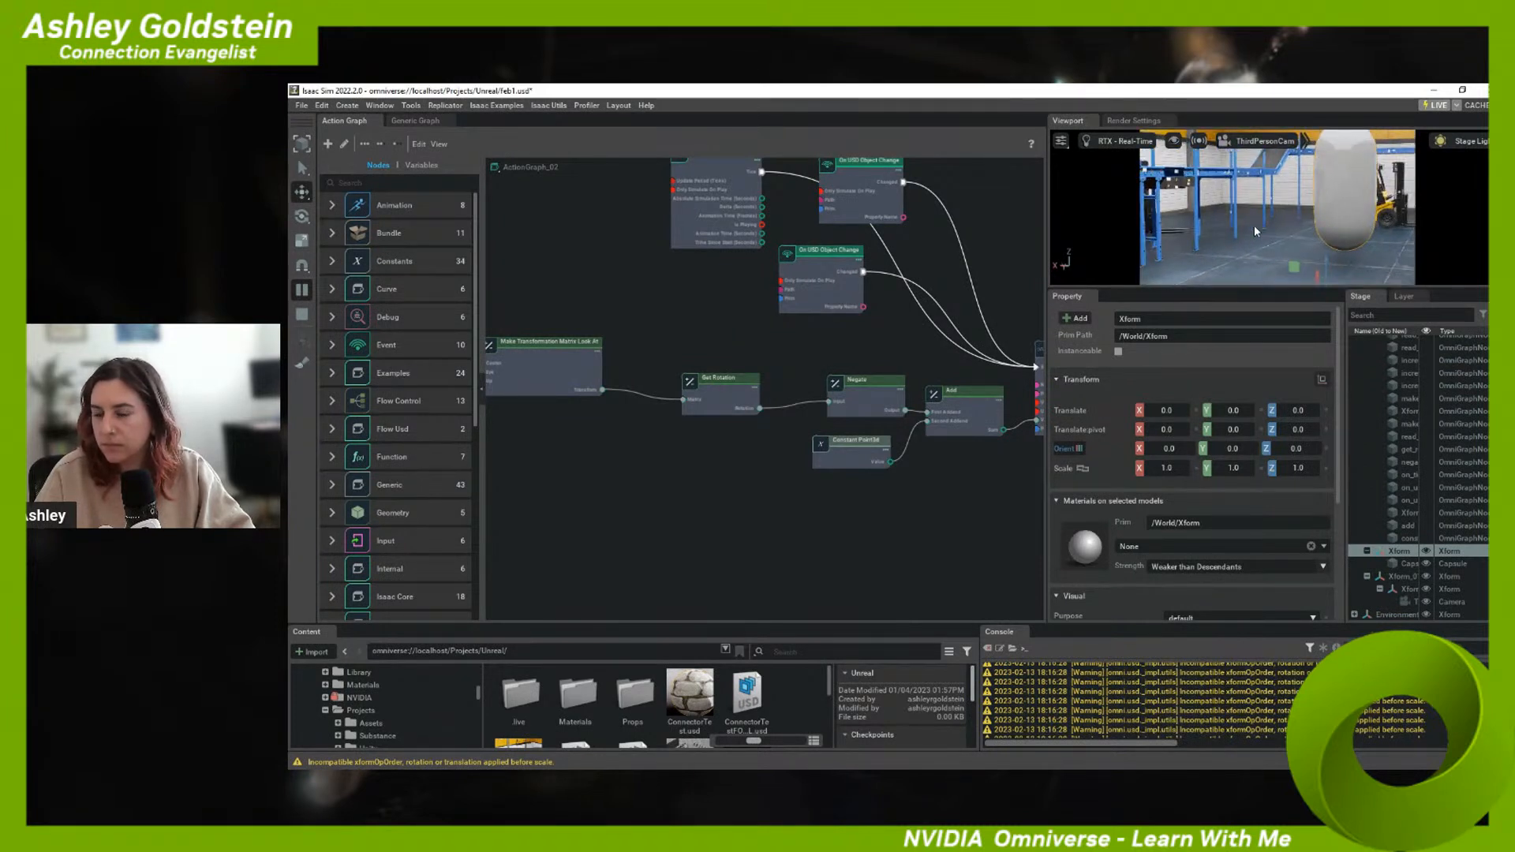
# - Stop the simulation, inspect the camera's and the capsule's parent Xforms, and start the simulation again
pyautogui.click(301, 315)
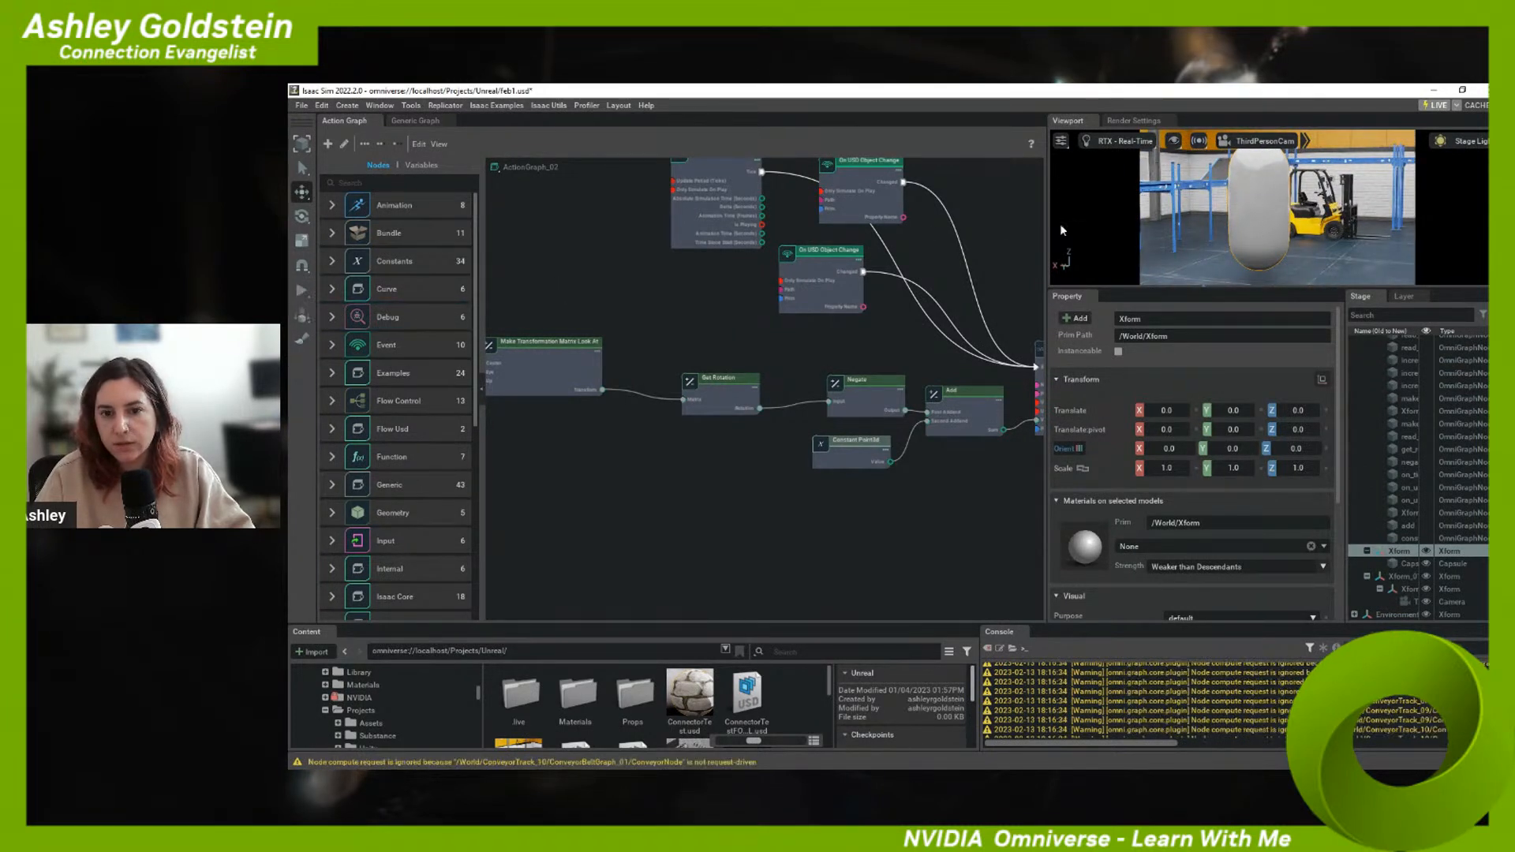
pyautogui.click(1401, 592)
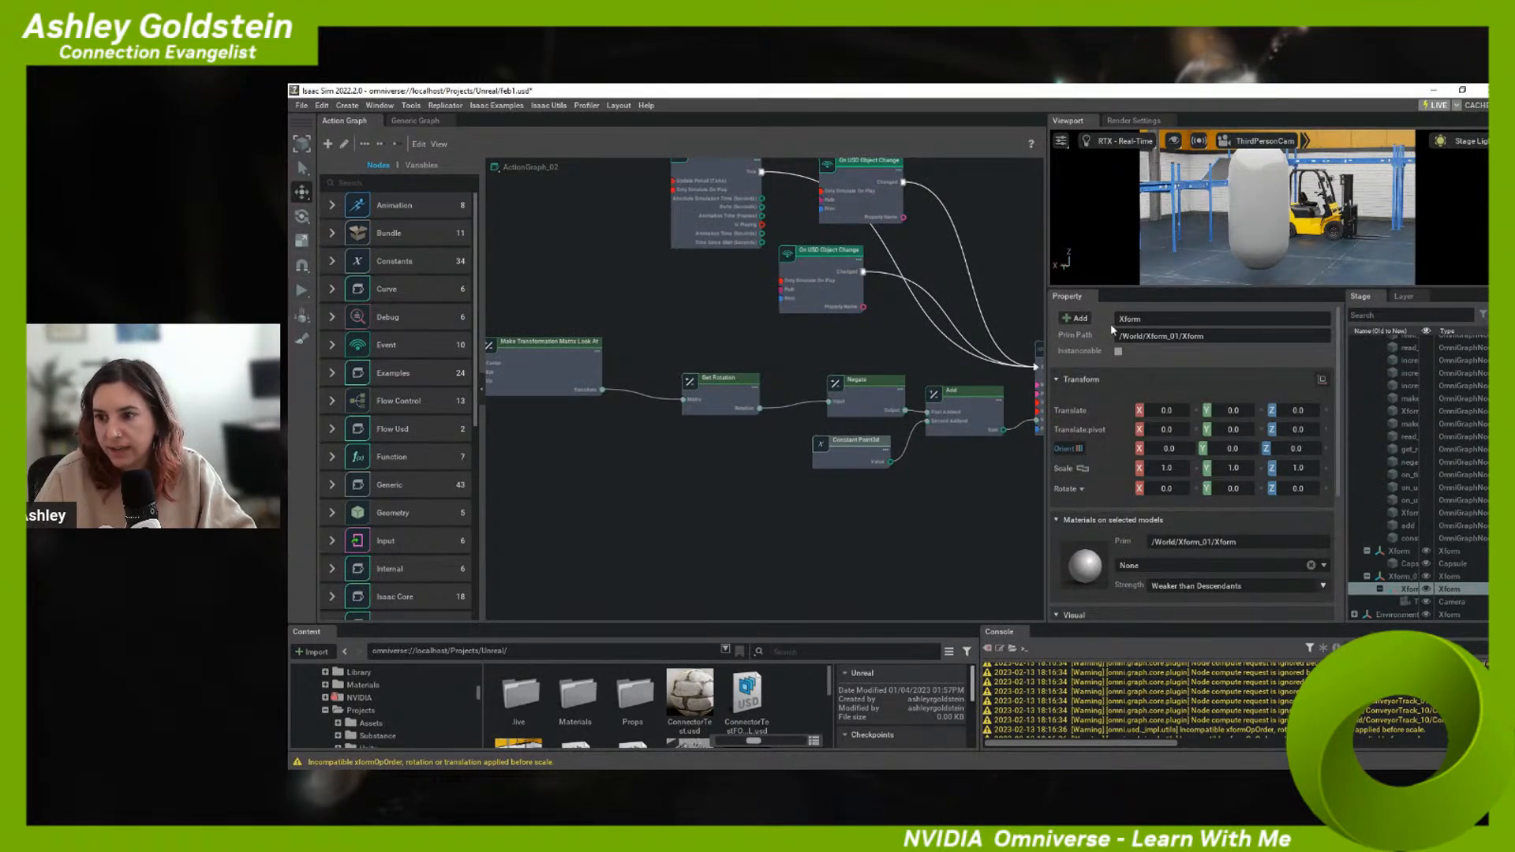
pyautogui.click(1401, 562)
pyautogui.click(1402, 551)
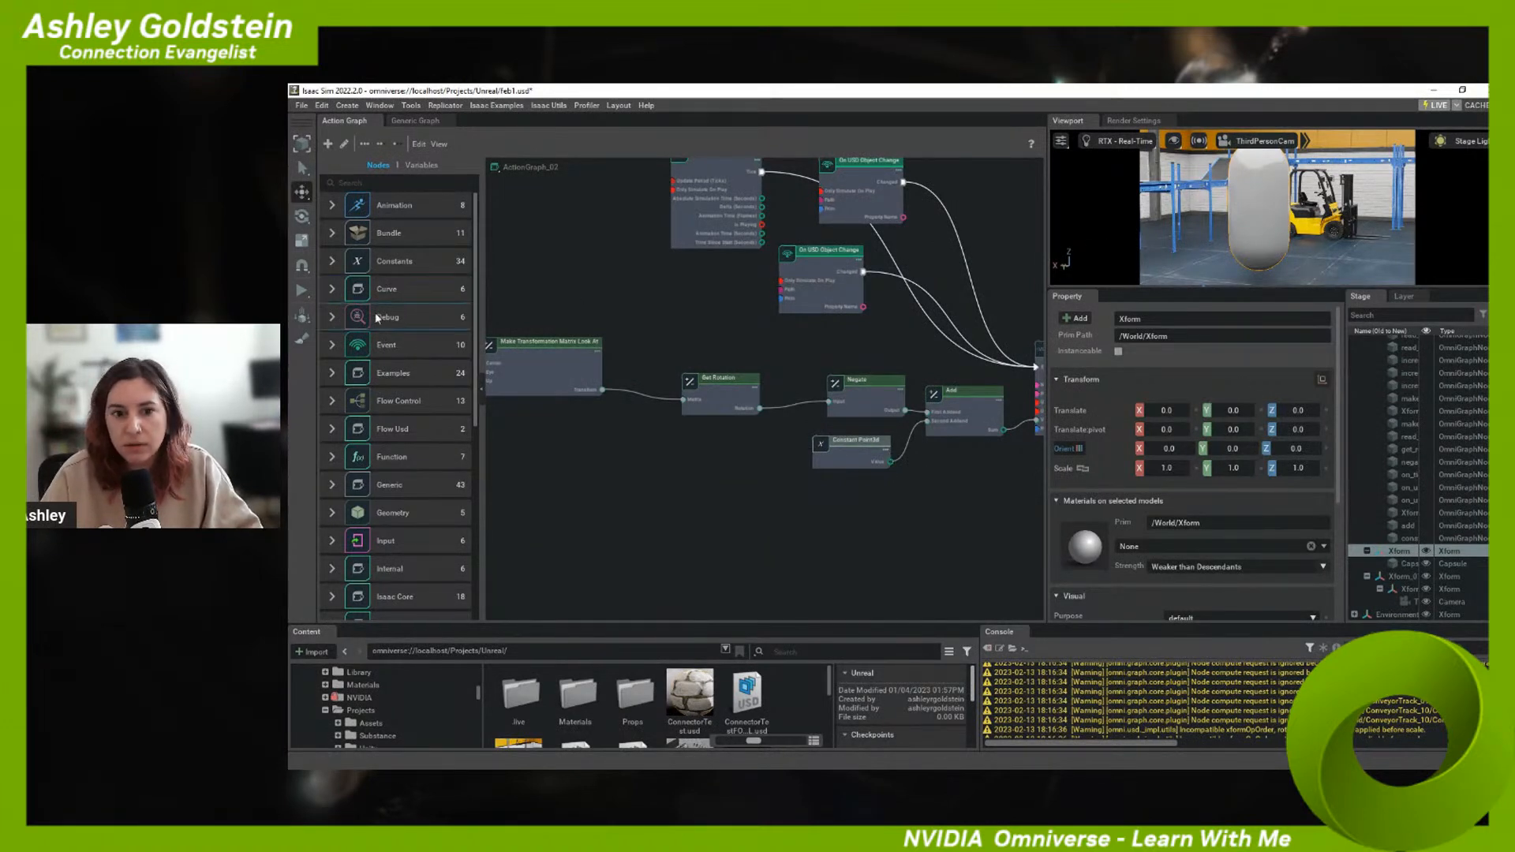
pyautogui.click(302, 290)
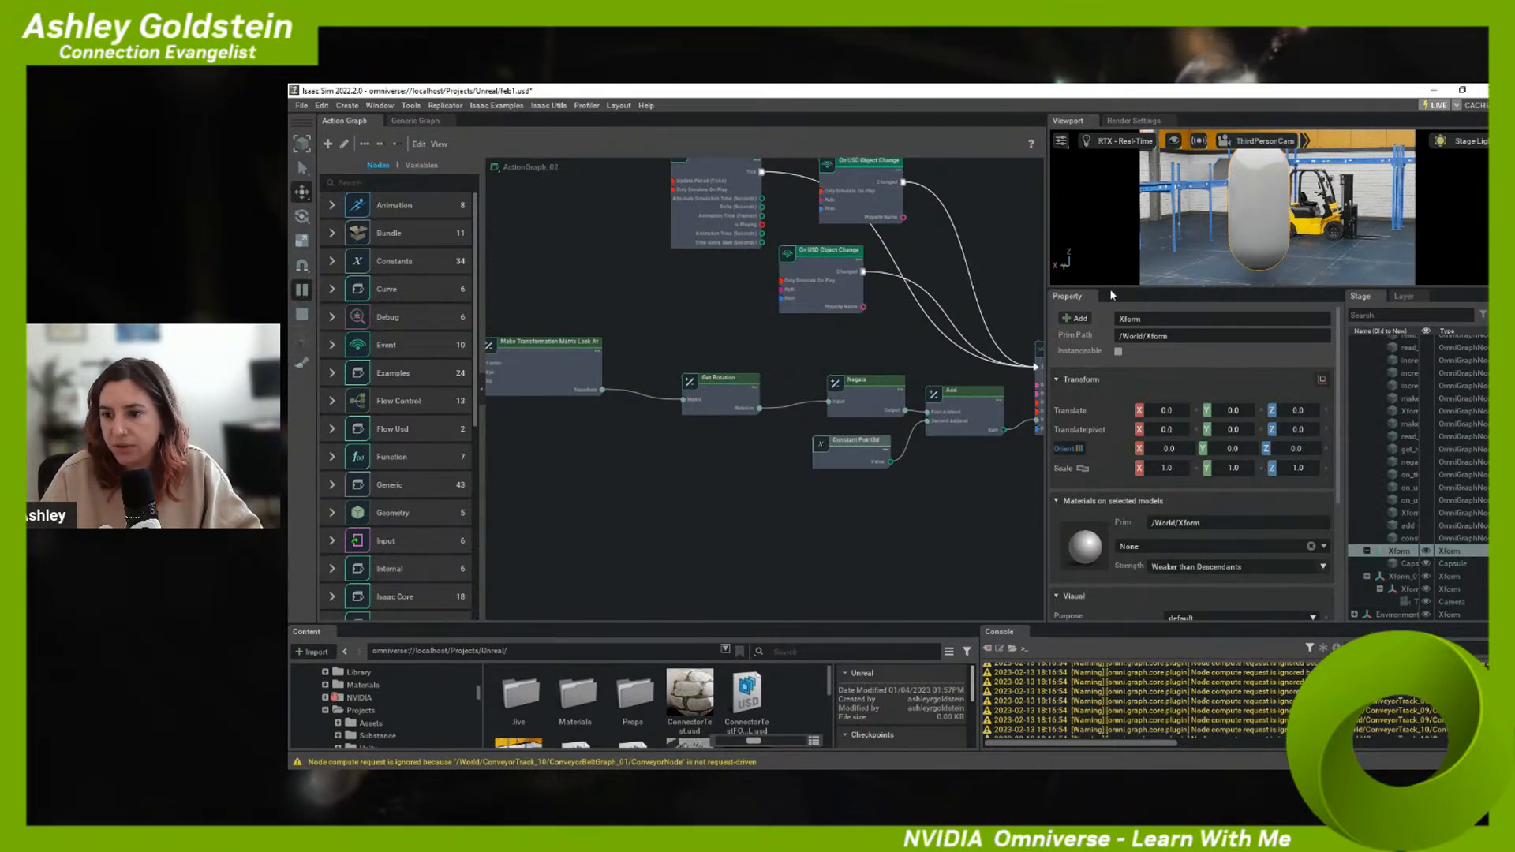
# - Set the Constant Point3d node's value to -0.1 in X, 0.0 in Y and -0.7 in Z
pyautogui.click(838, 448)
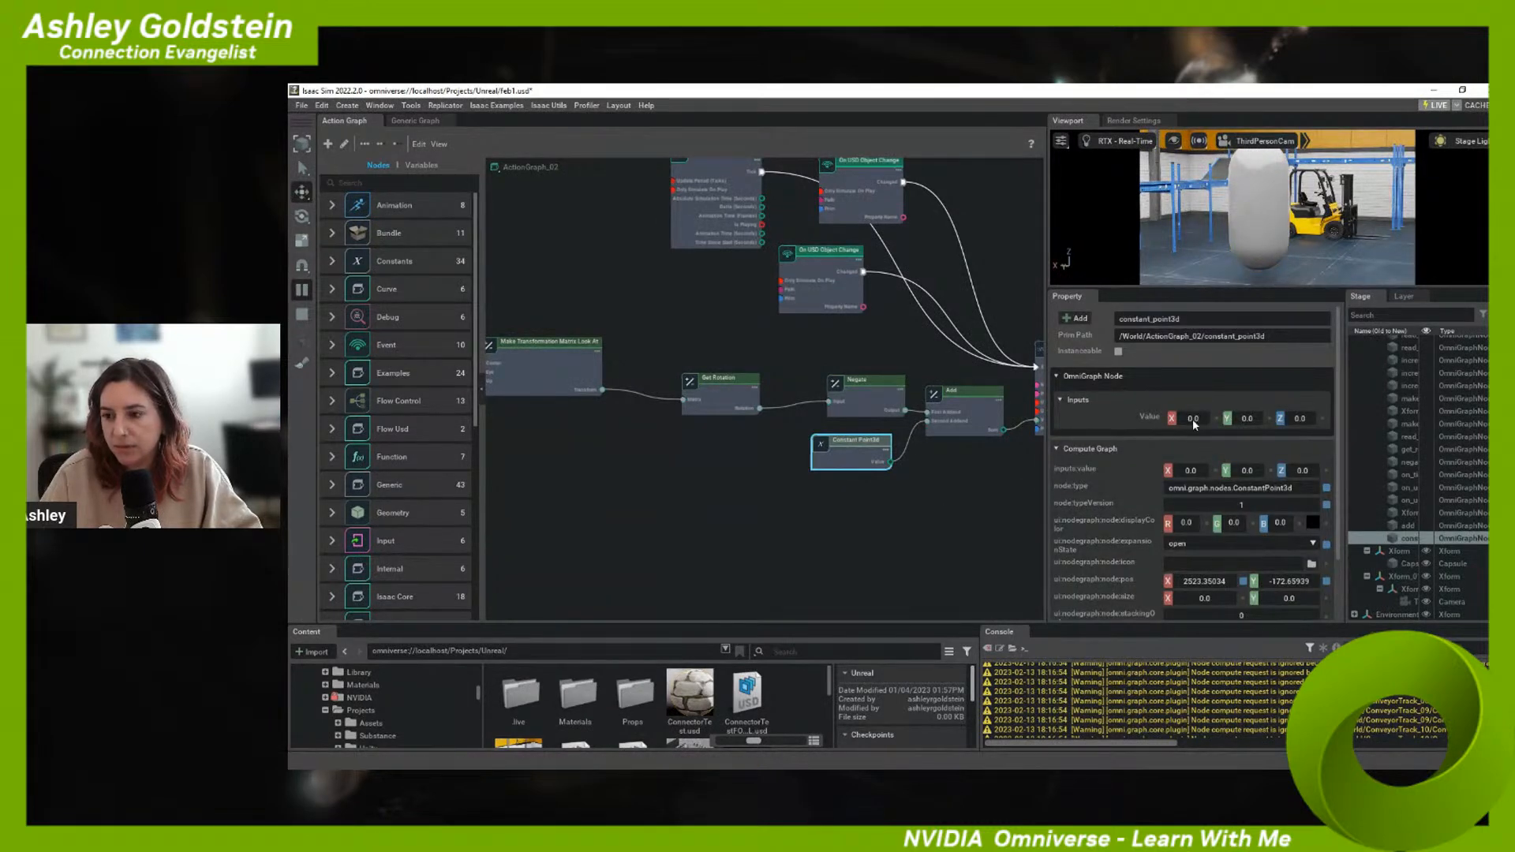
pyautogui.moveTo(1192, 419); pyautogui.dragTo(1248, 423)
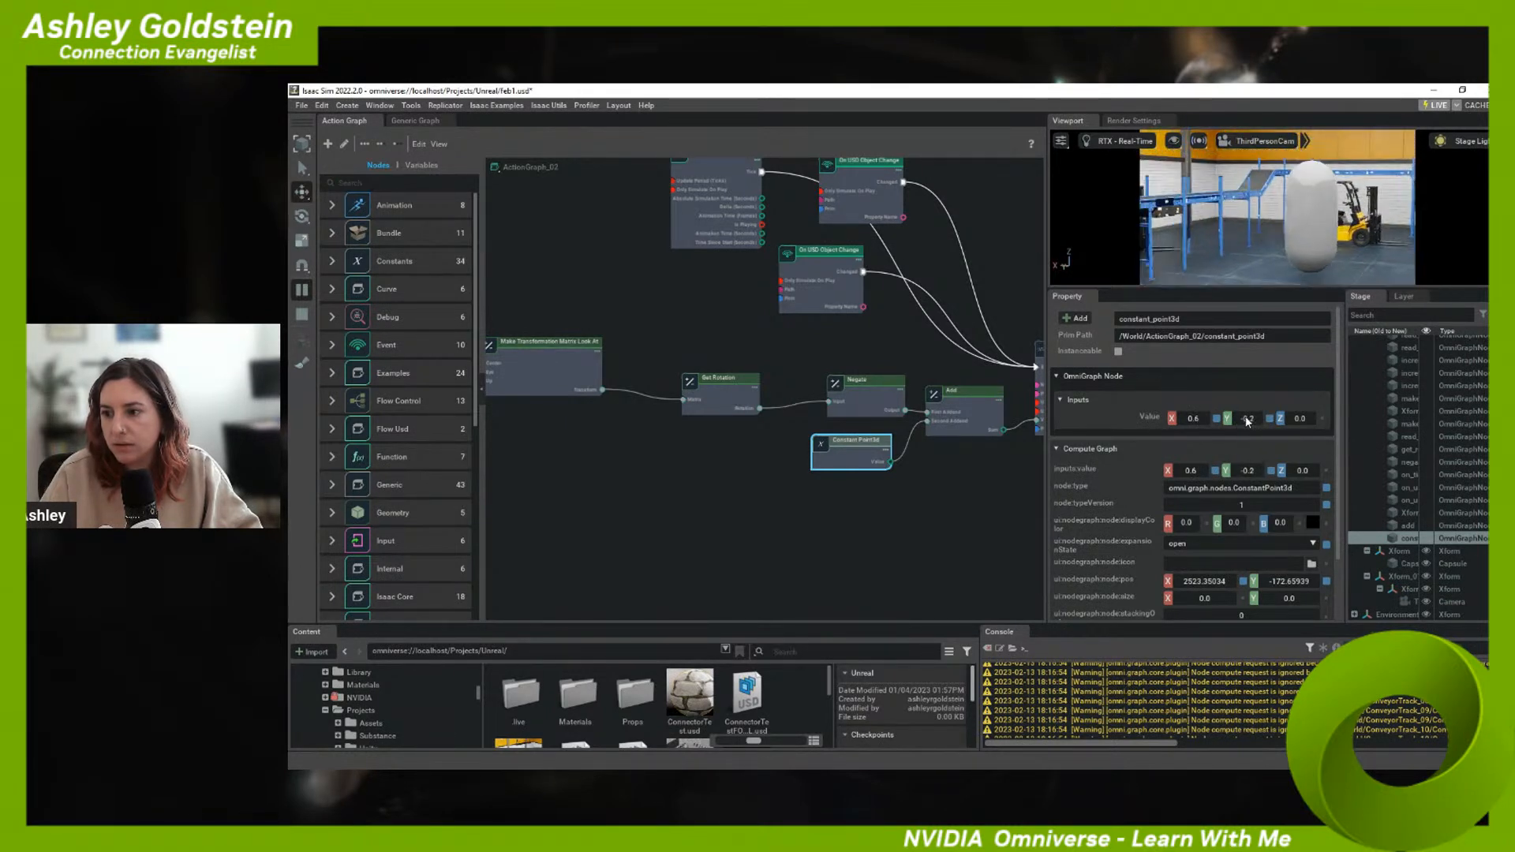
pyautogui.moveTo(1301, 419); pyautogui.dragTo(1187, 421)
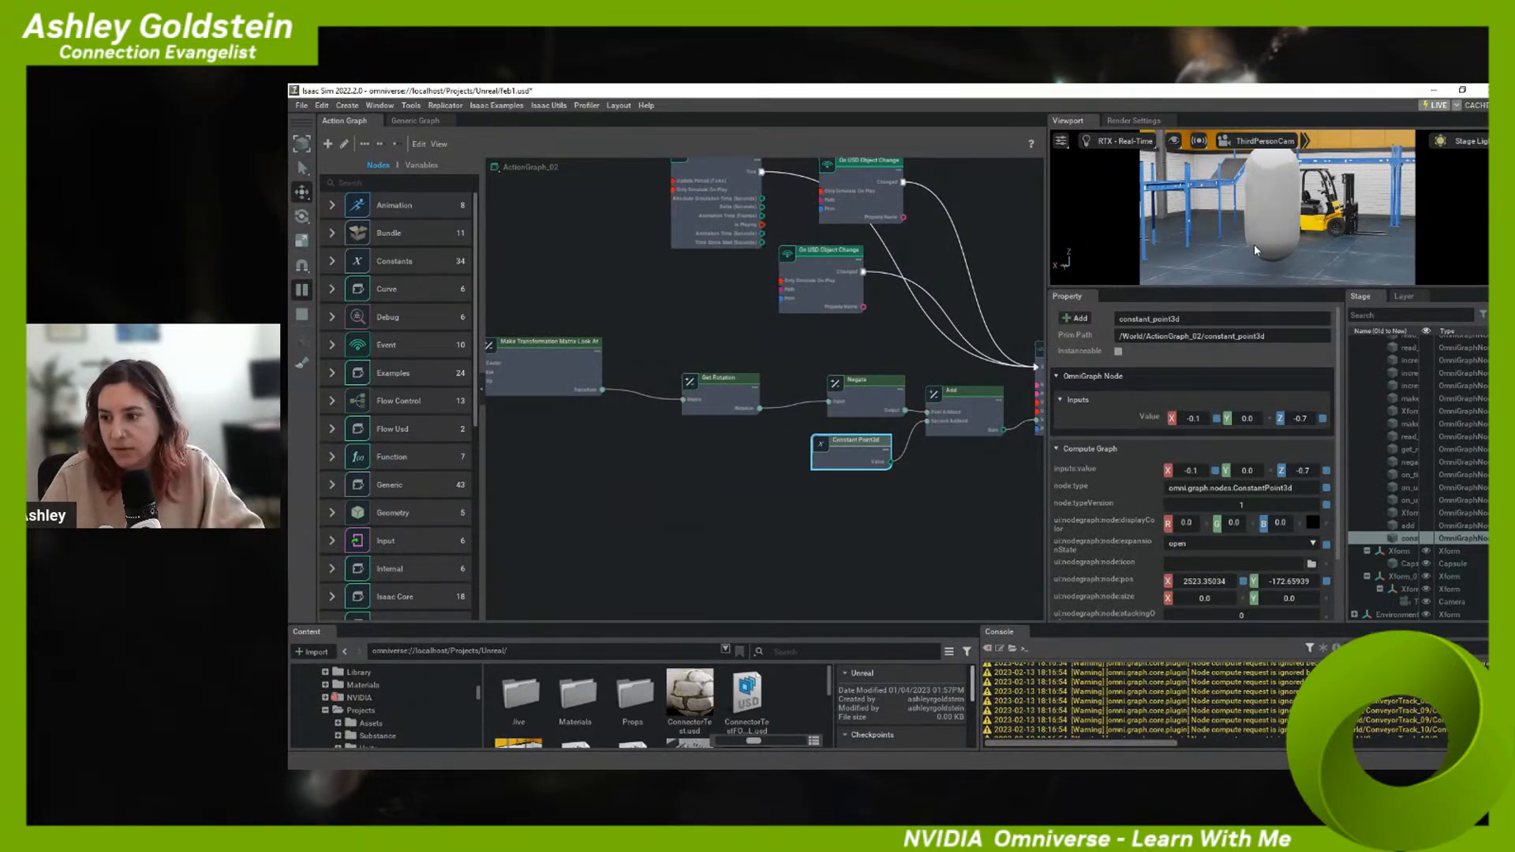
# - Center the pivot of the capsule's parent Xform with the Pivot Tool
pyautogui.click(1397, 551)
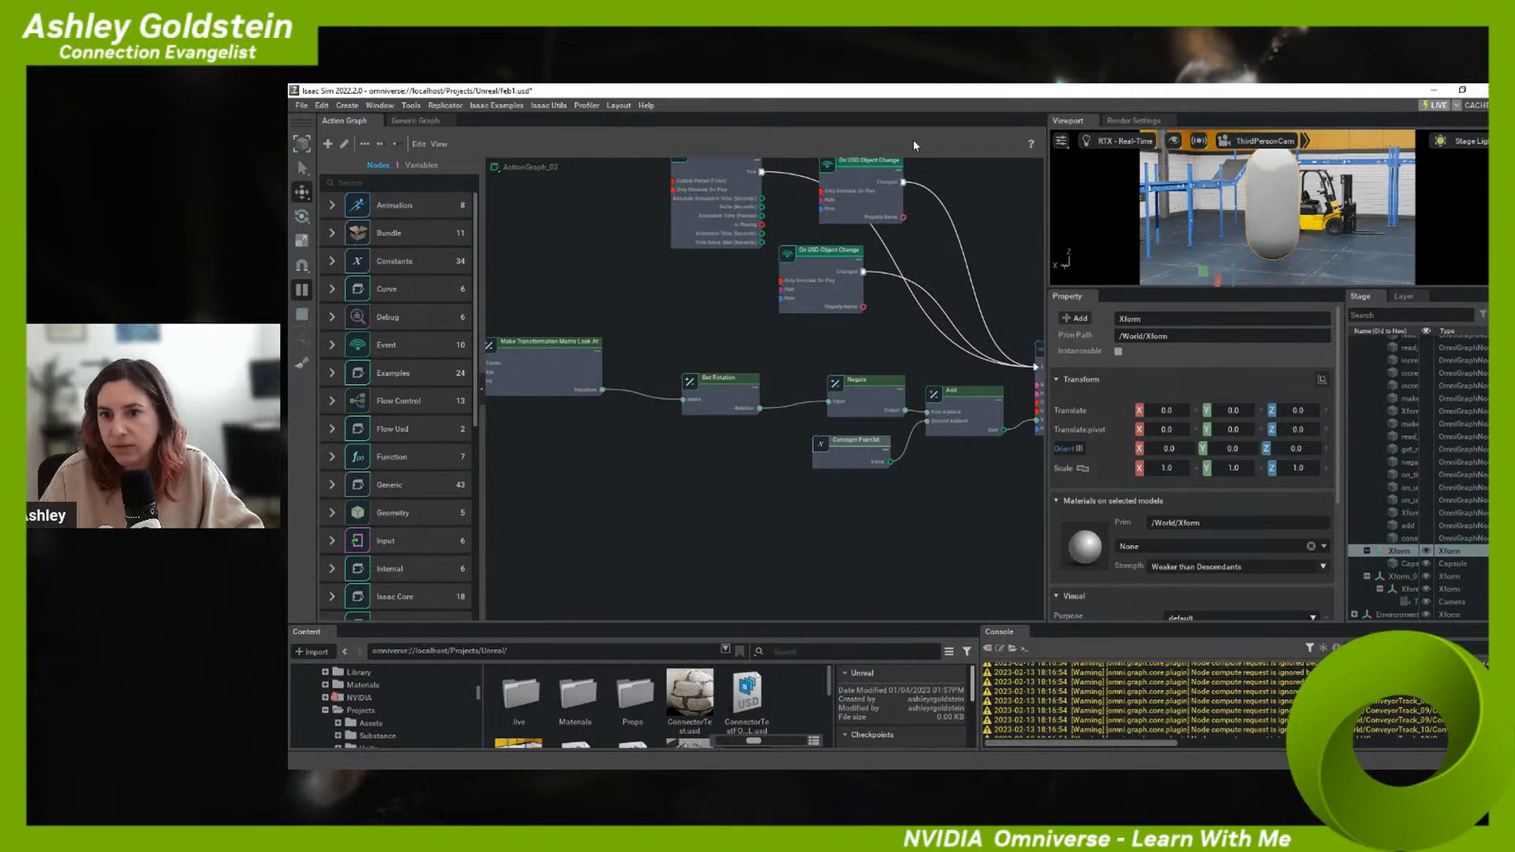
pyautogui.click(411, 108)
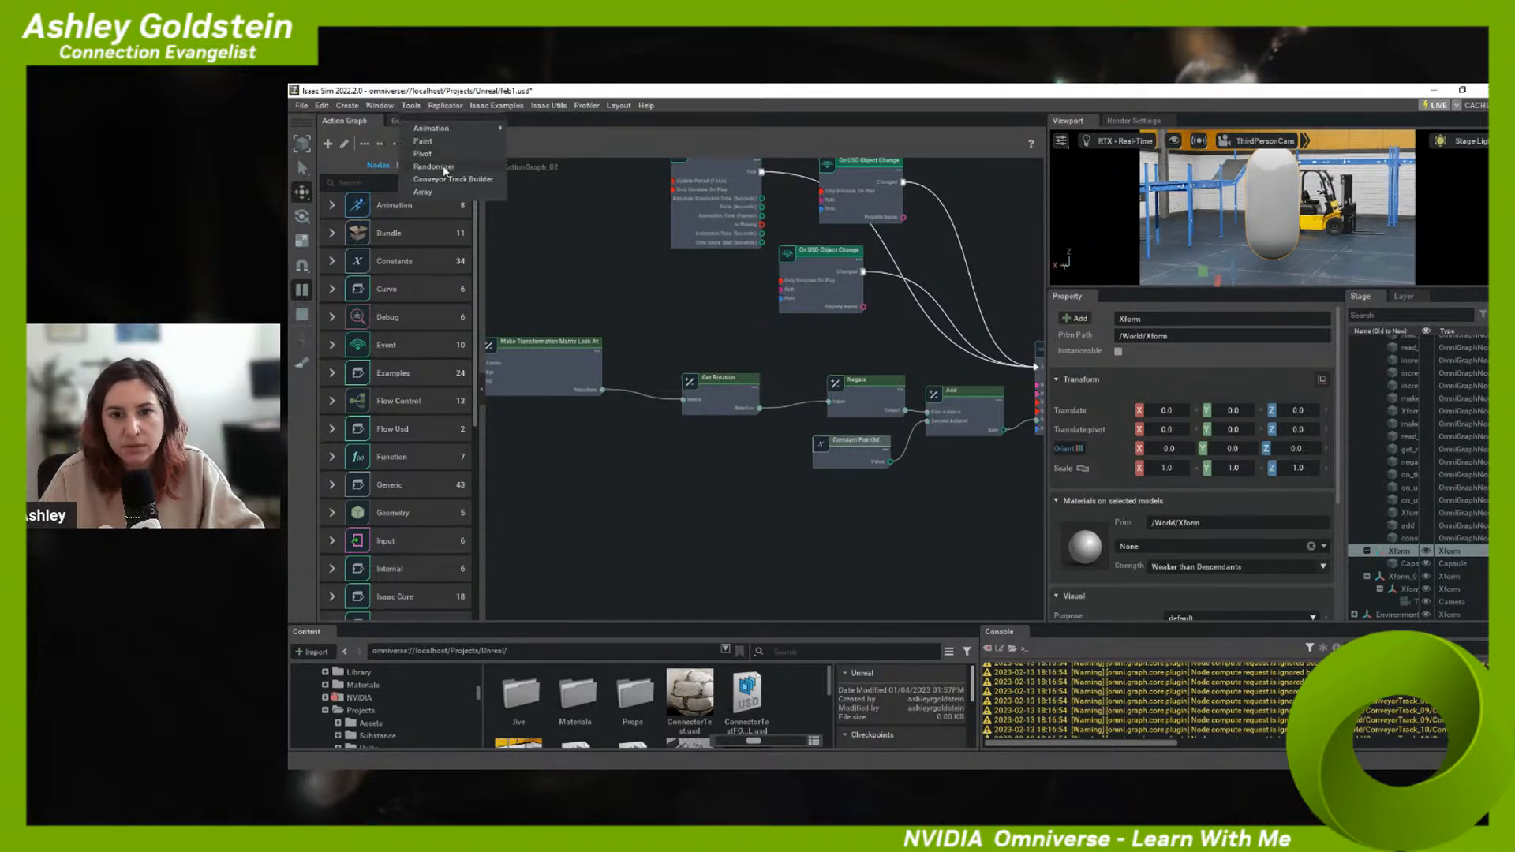
pyautogui.click(447, 154)
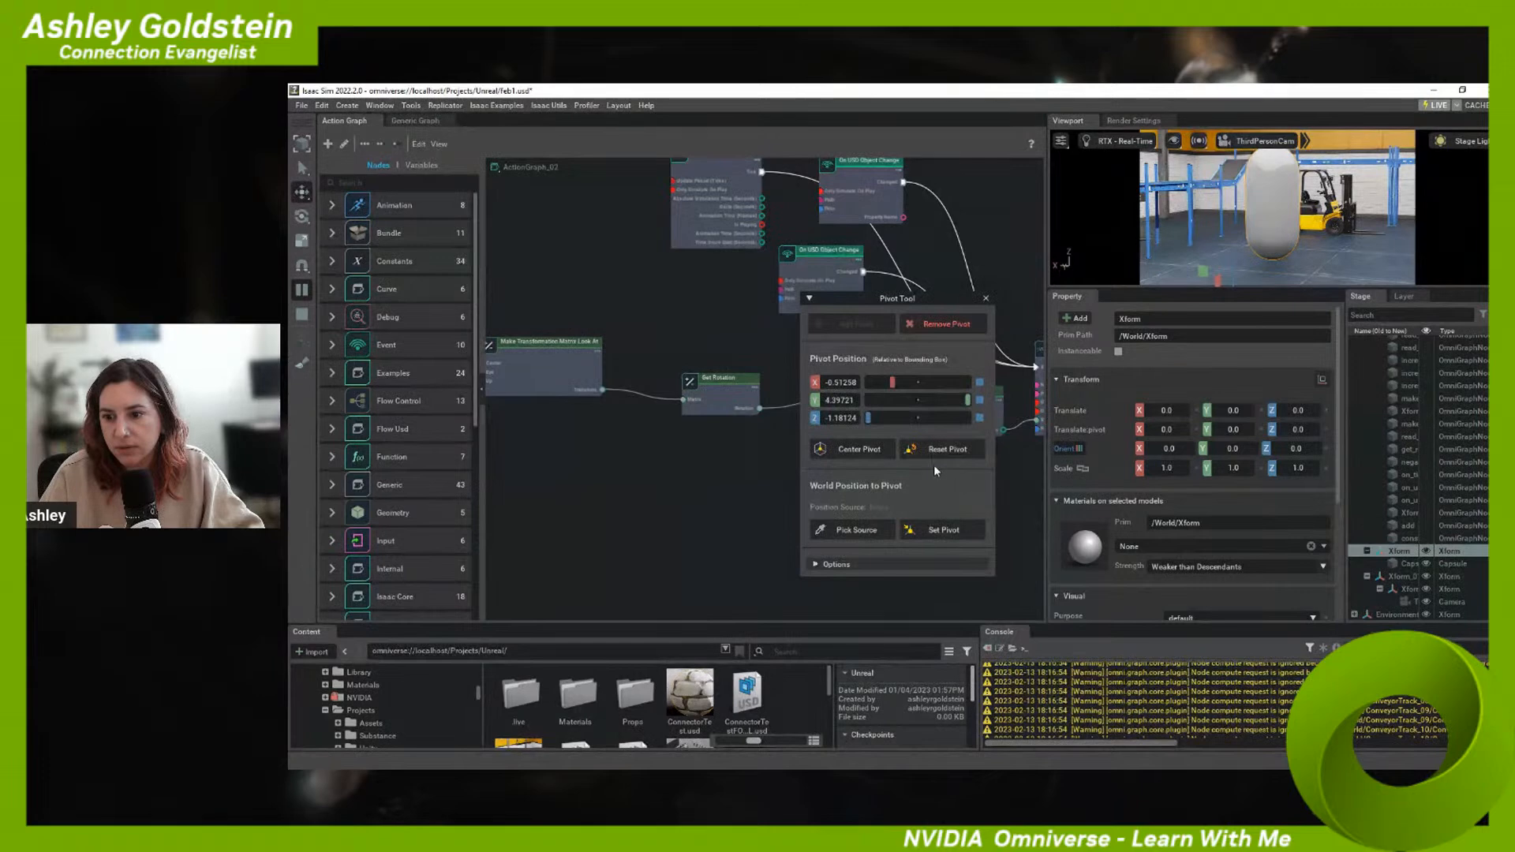
pyautogui.click(867, 450)
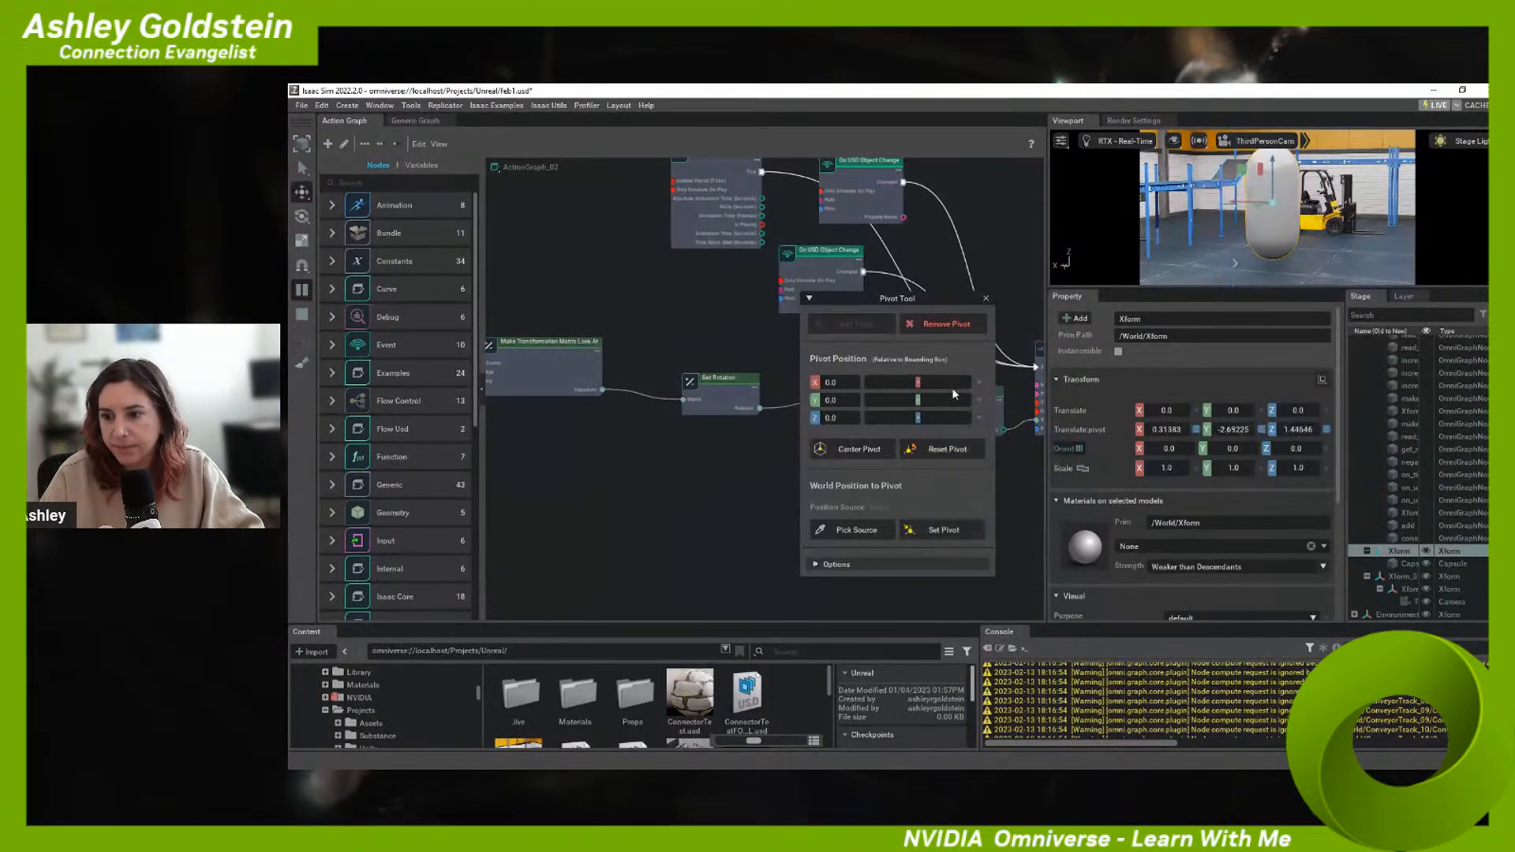
pyautogui.click(985, 299)
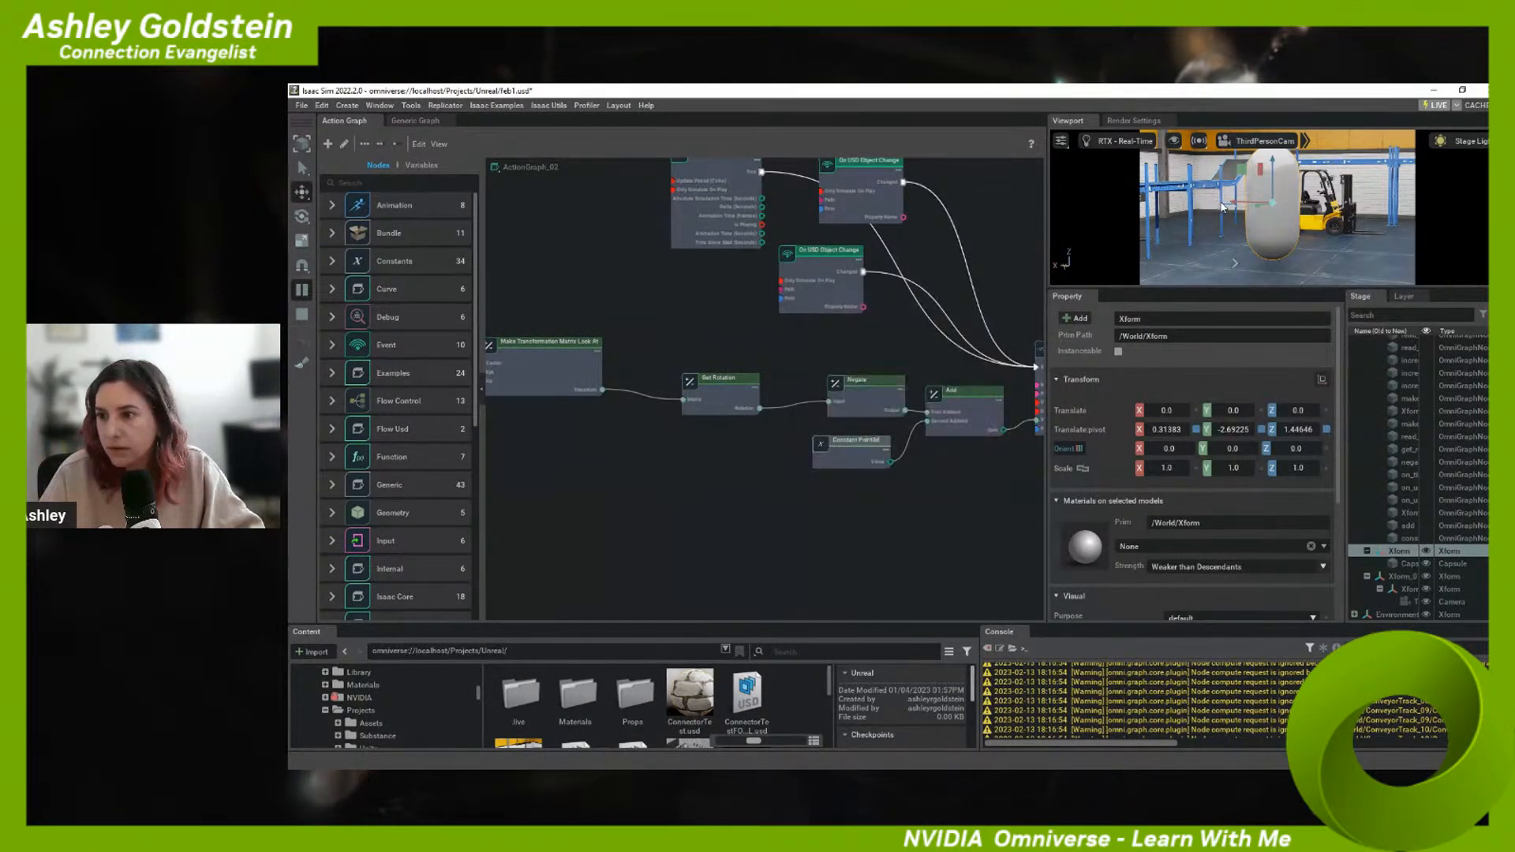
# - Move the capsule's parent Xform to about X -22.8 and Y 255.1 to test the camera tracking
pyautogui.moveTo(1263, 213); pyautogui.dragTo(1141, 229)
pyautogui.hotkey('ctrl', 'z')
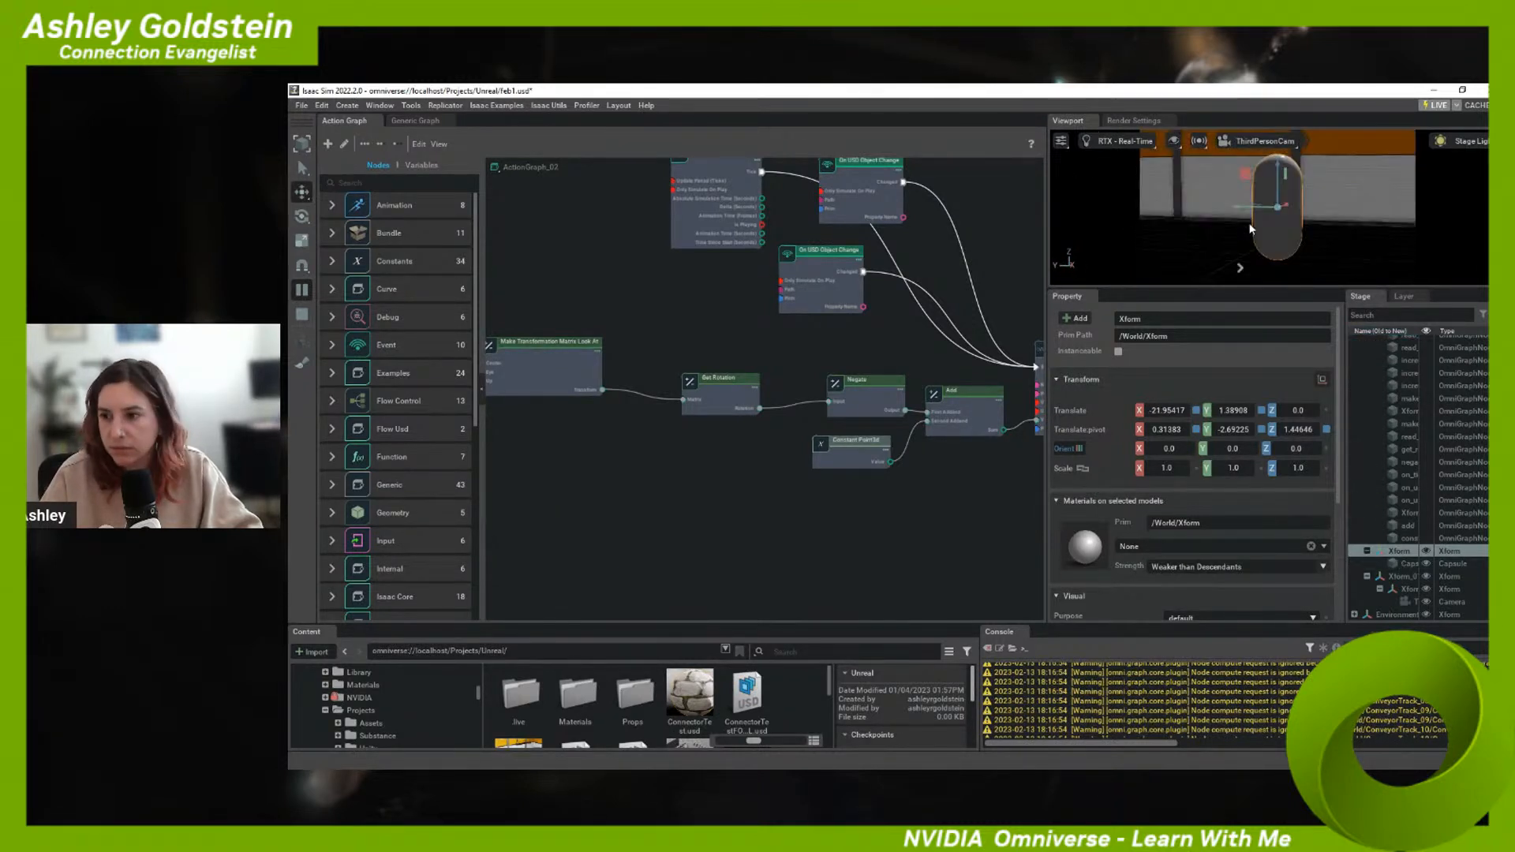
pyautogui.moveTo(1285, 207); pyautogui.dragTo(1227, 217)
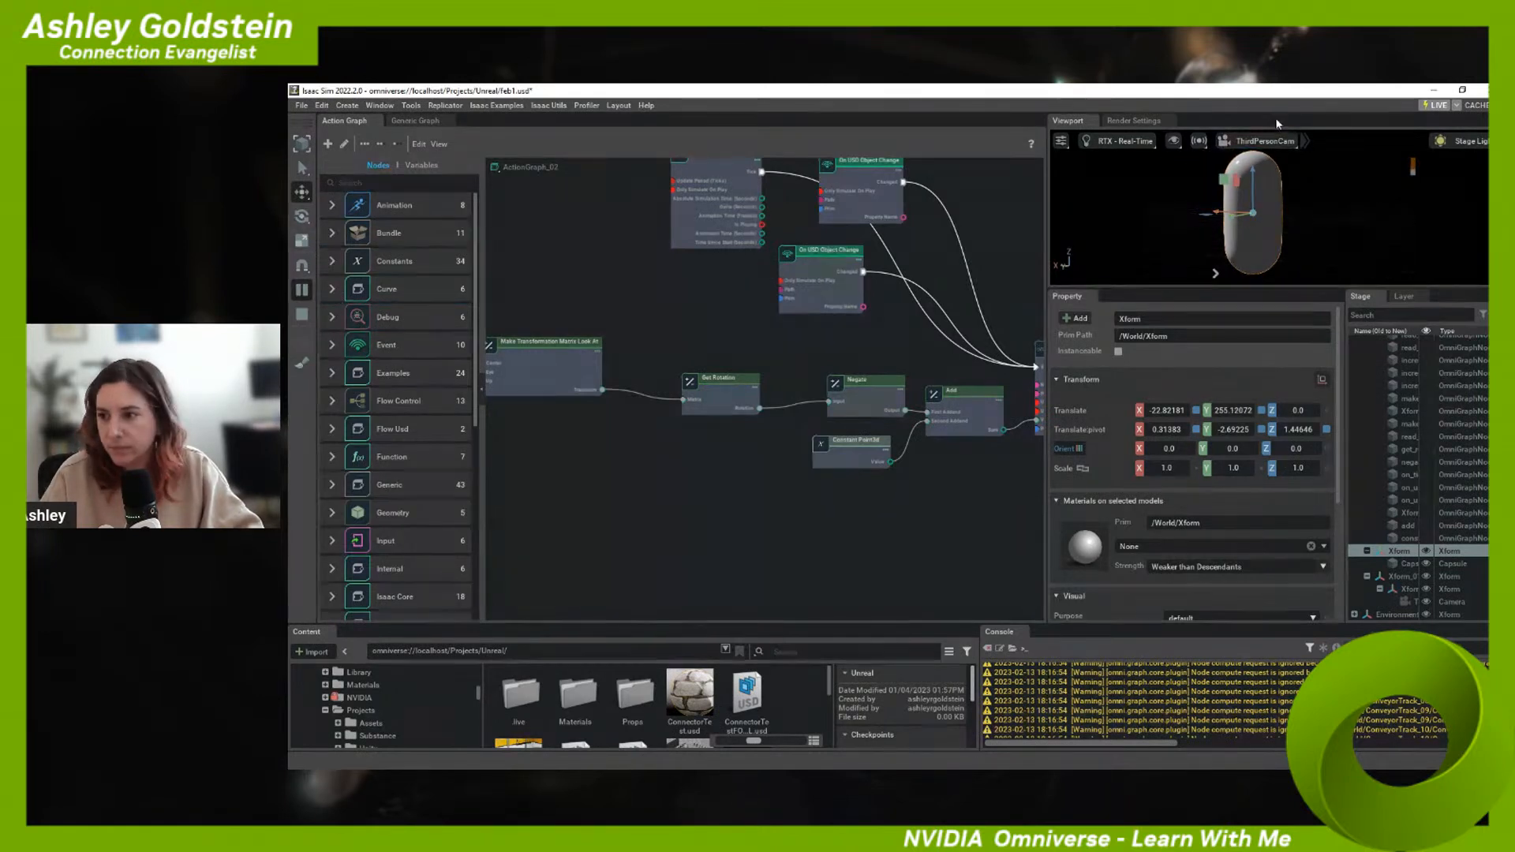
# - Rotate the capsule's parent Xform to about 157.6 degrees around Z
pyautogui.press('e')
pyautogui.moveTo(1263, 223)
pyautogui.mouseDown()
pyautogui.moveTo(1225, 217)
pyautogui.moveTo(1438, 206)
pyautogui.moveTo(1266, 220)
pyautogui.moveTo(1304, 223)
pyautogui.moveTo(1288, 225)
pyautogui.mouseUp()
pyautogui.hotkey('ctrl', 'z')
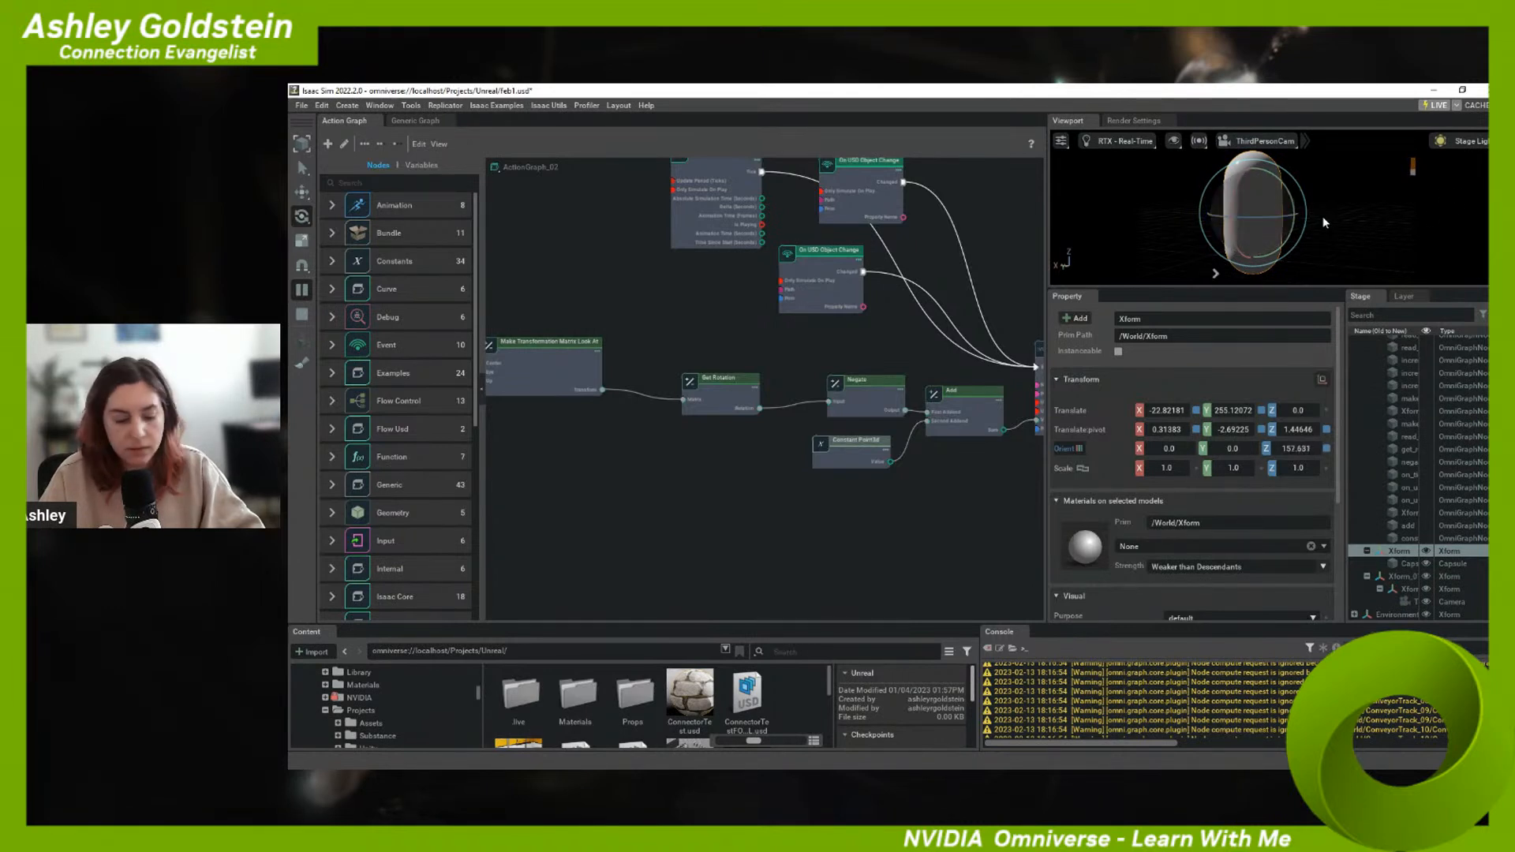
pyautogui.press('r')
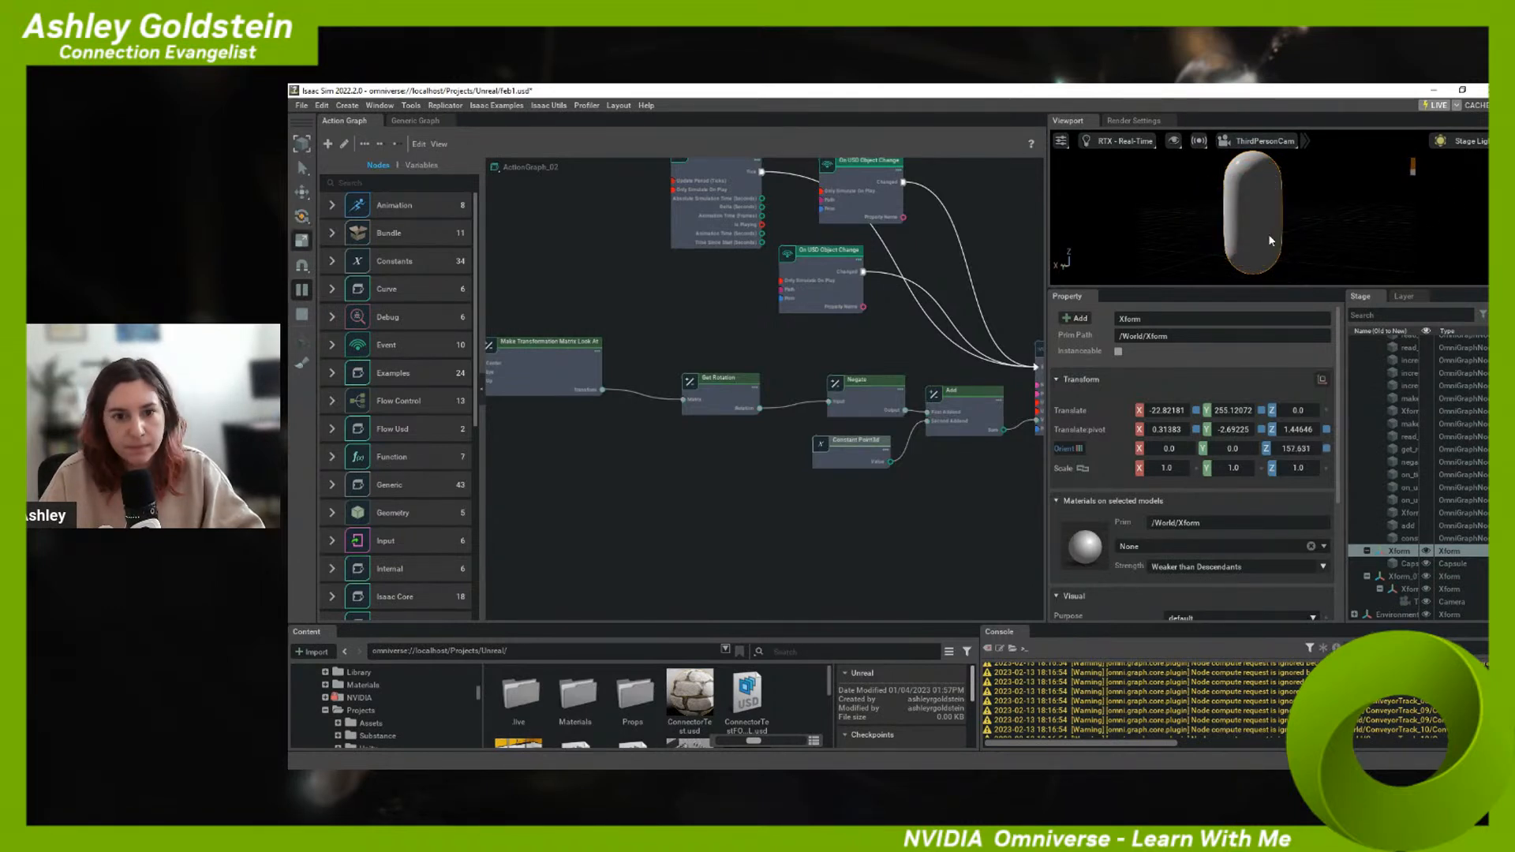
# - Move the rotated capsule's parent Xform to about X -14.0 and Y 263.4
pyautogui.press('w')
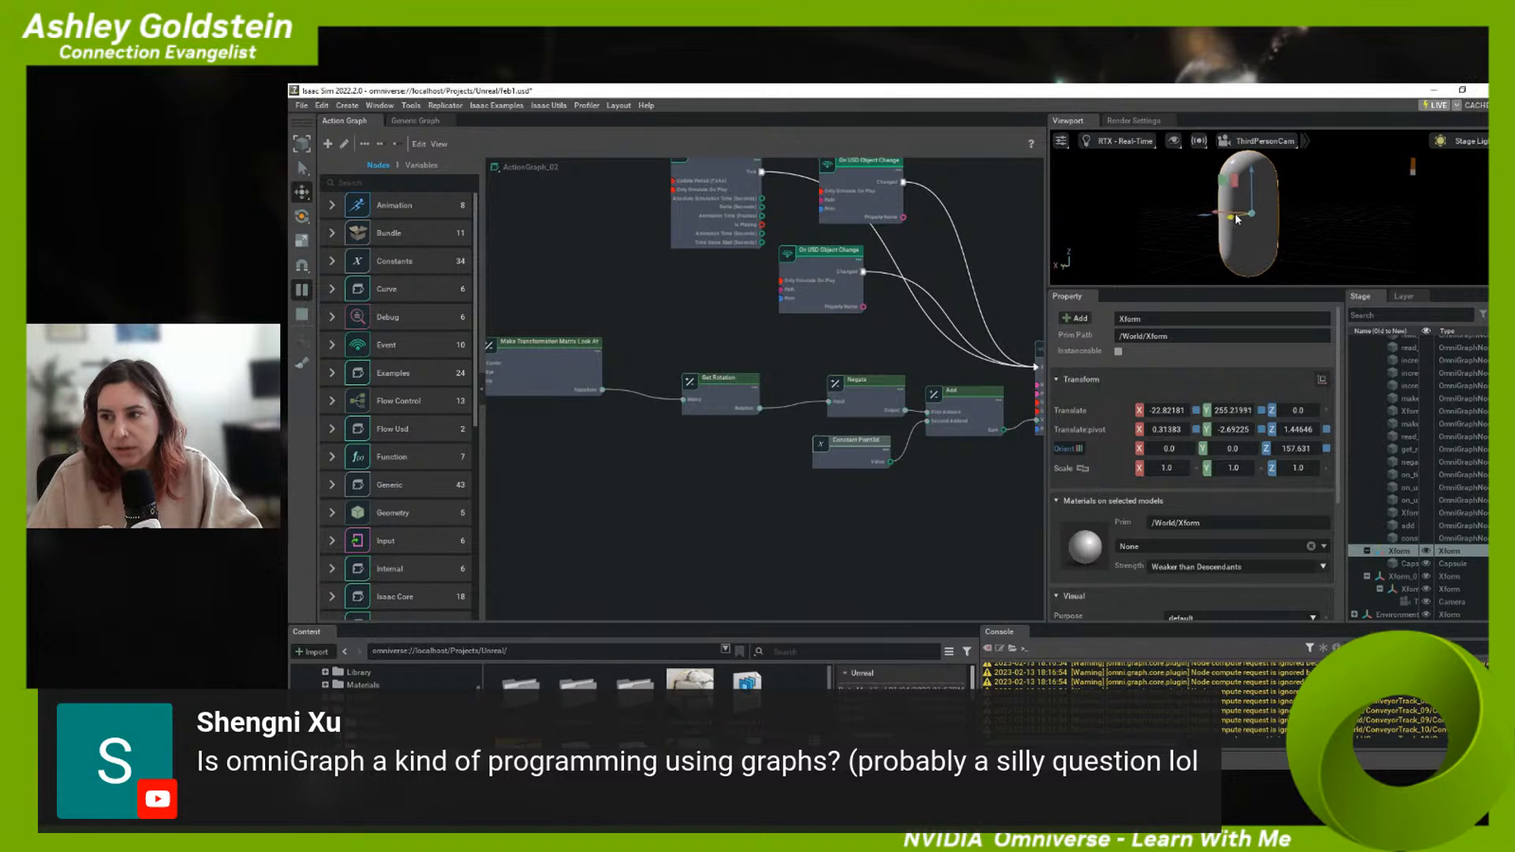
pyautogui.moveTo(1197, 216)
pyautogui.mouseDown()
pyautogui.moveTo(1154, 211)
pyautogui.moveTo(1178, 214)
pyautogui.mouseUp()
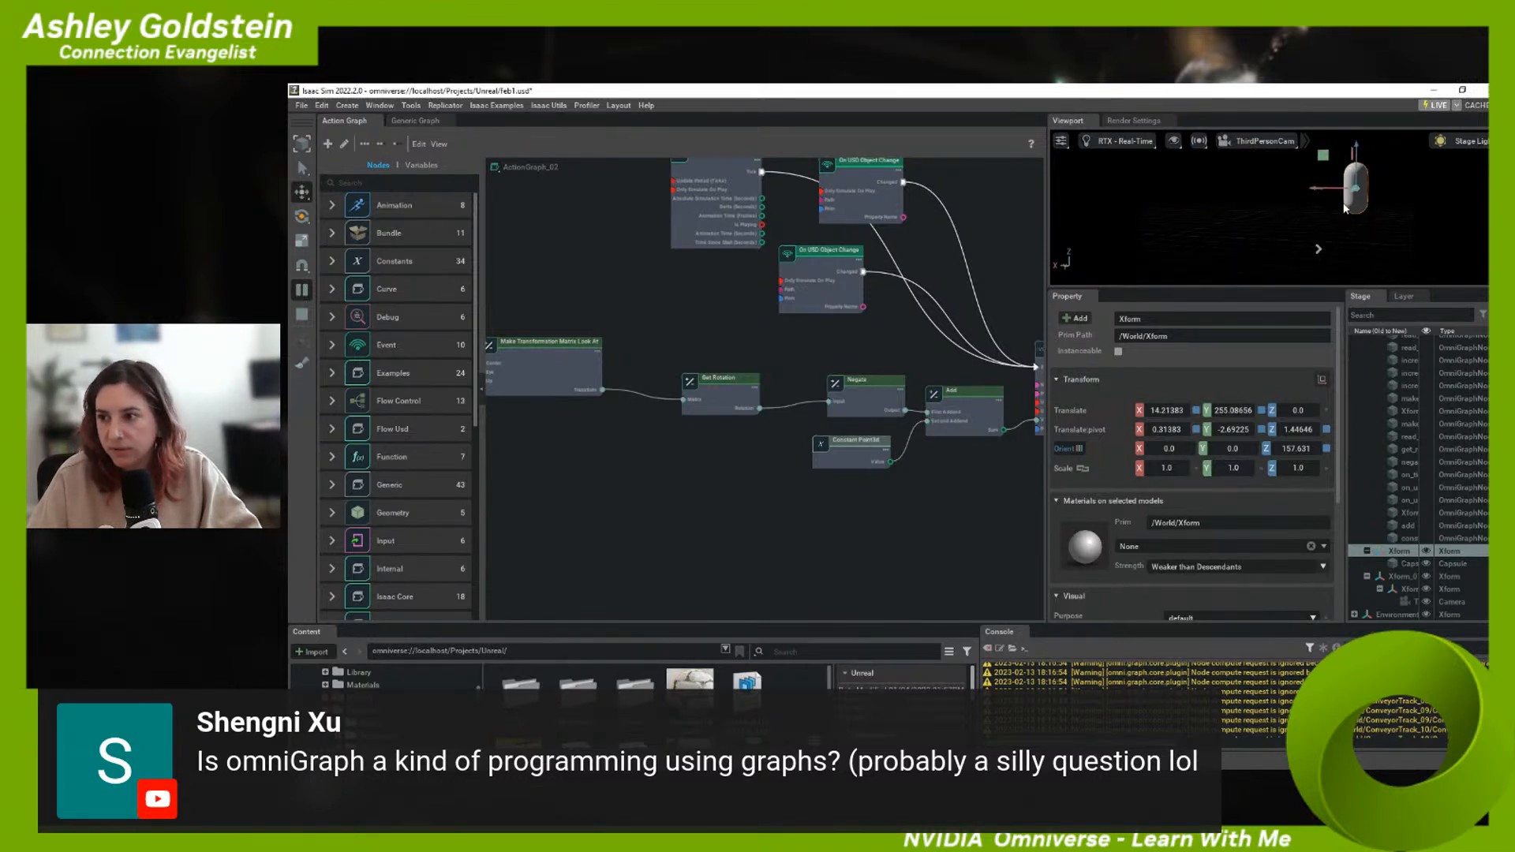
pyautogui.moveTo(1351, 199); pyautogui.dragTo(1080, 251)
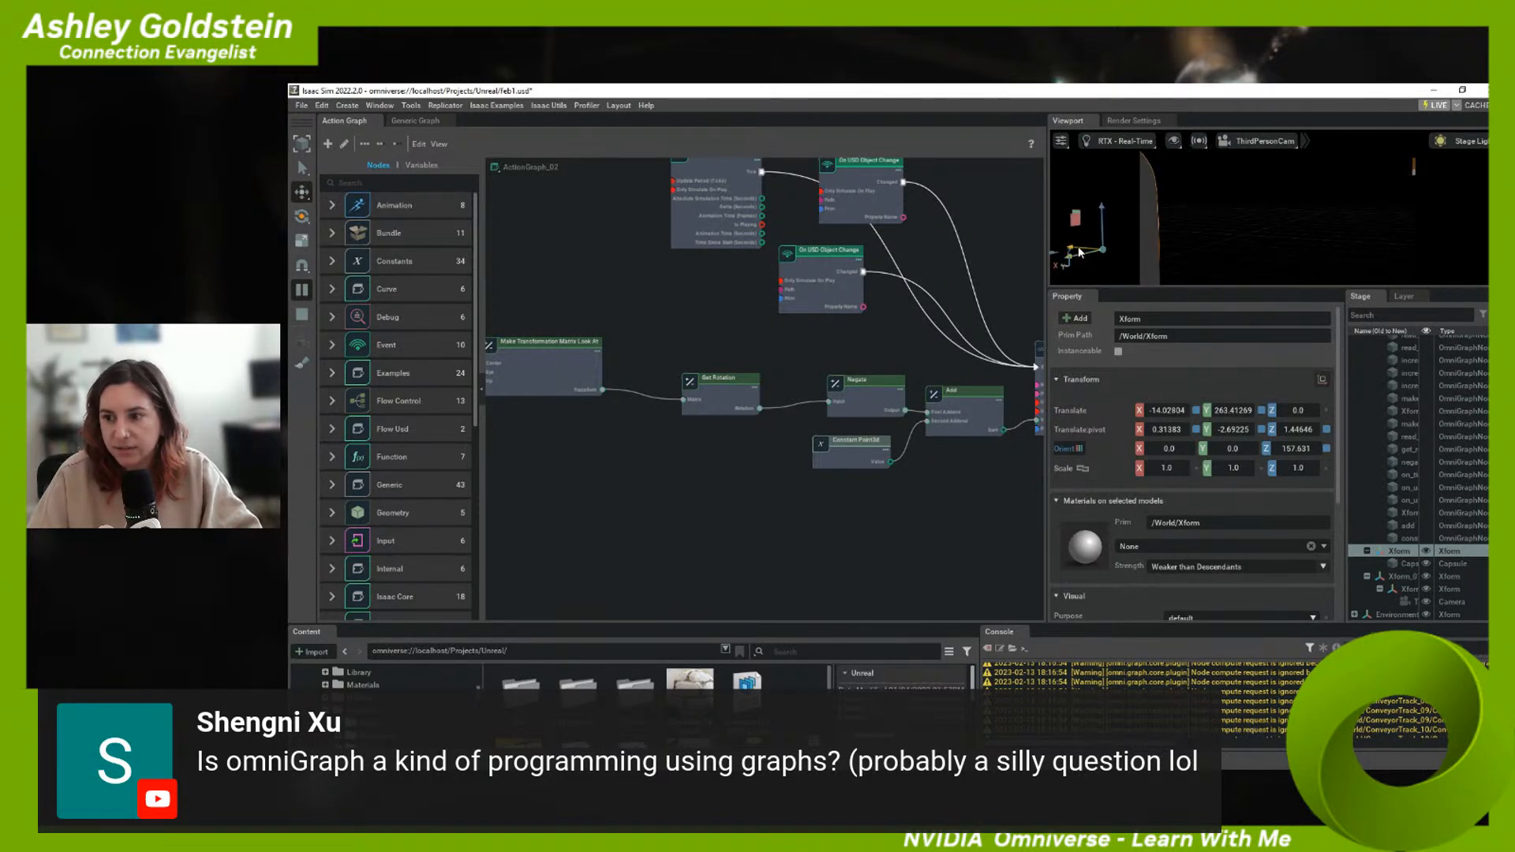
# - Set the Constant Point3d node's value to 0.4 in X, -1.1 in Y and -0.4 in Z
pyautogui.click(840, 465)
pyautogui.moveTo(1240, 420); pyautogui.dragTo(1301, 422)
pyautogui.moveTo(1202, 420); pyautogui.dragTo(1244, 420)
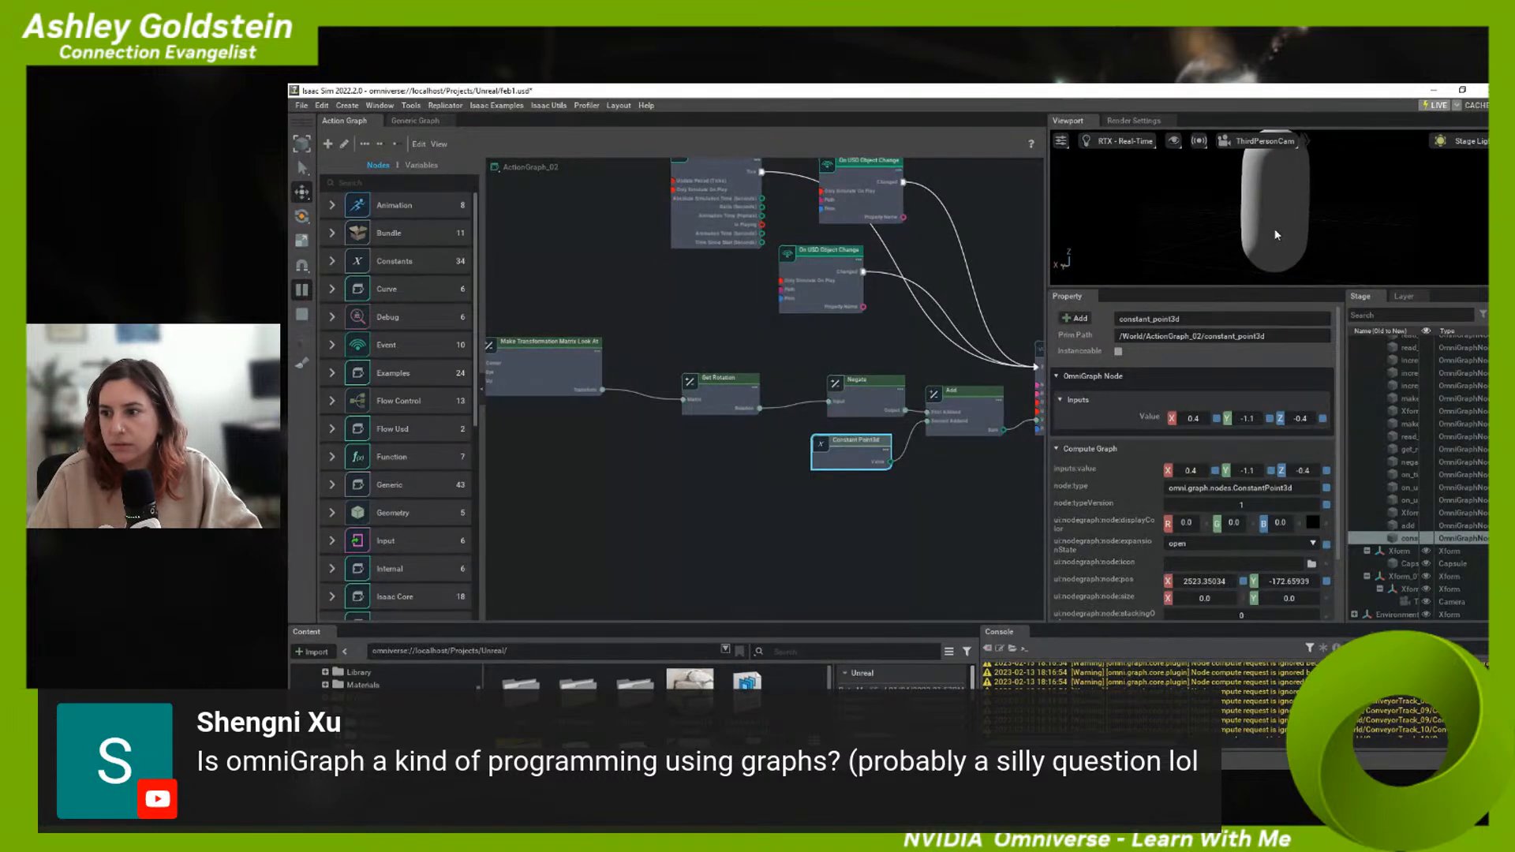
# - Move the capsule's parent Xform around to about X -25.4, Y 267.1 and Z -4.4, reframing it in ThirdPersonCam
pyautogui.click(1260, 204)
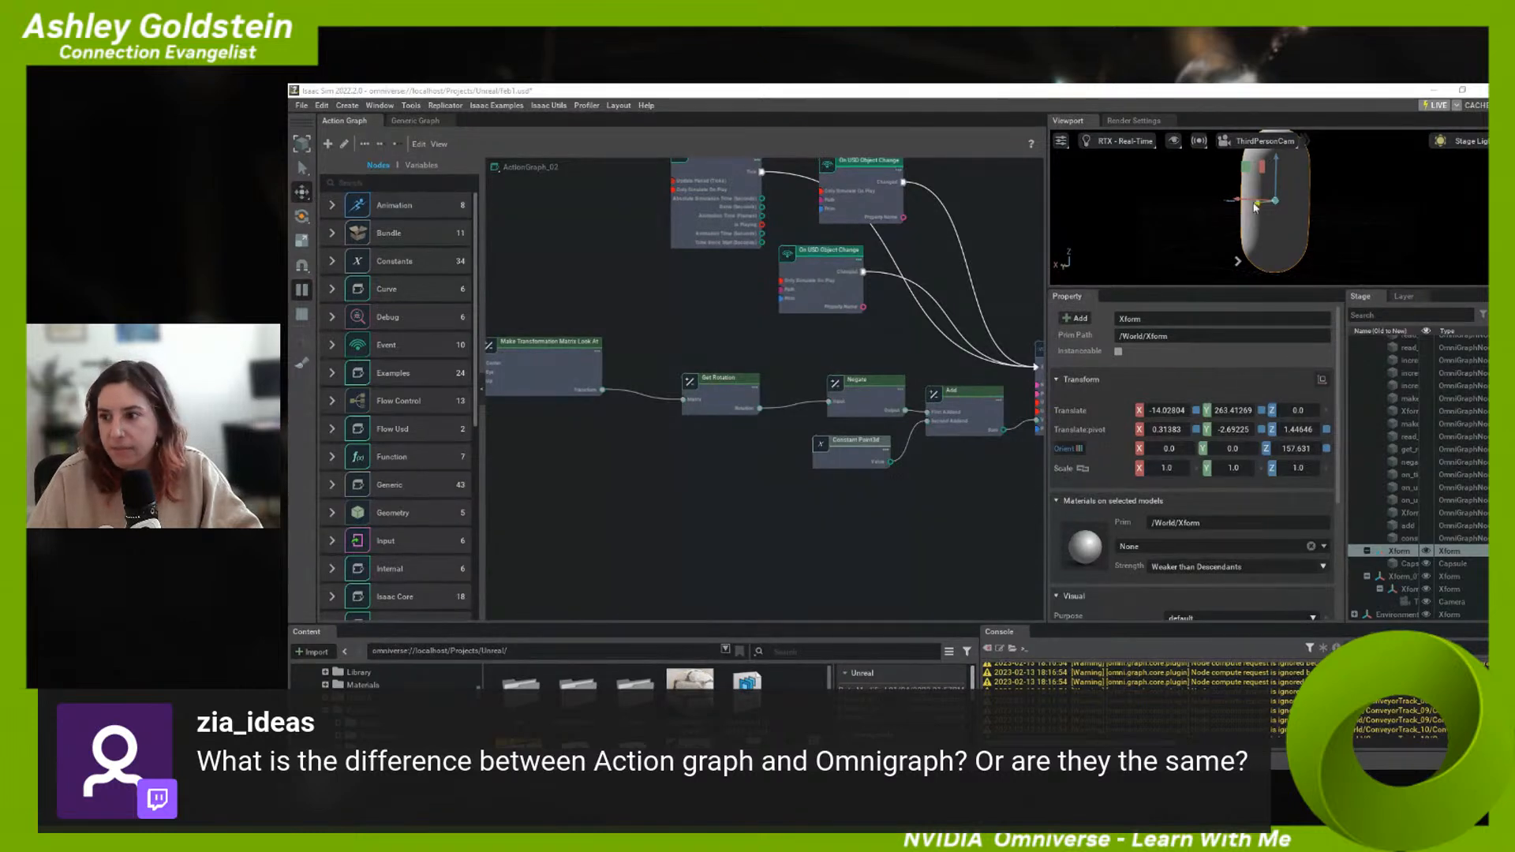
pyautogui.moveTo(1246, 205); pyautogui.dragTo(1188, 233)
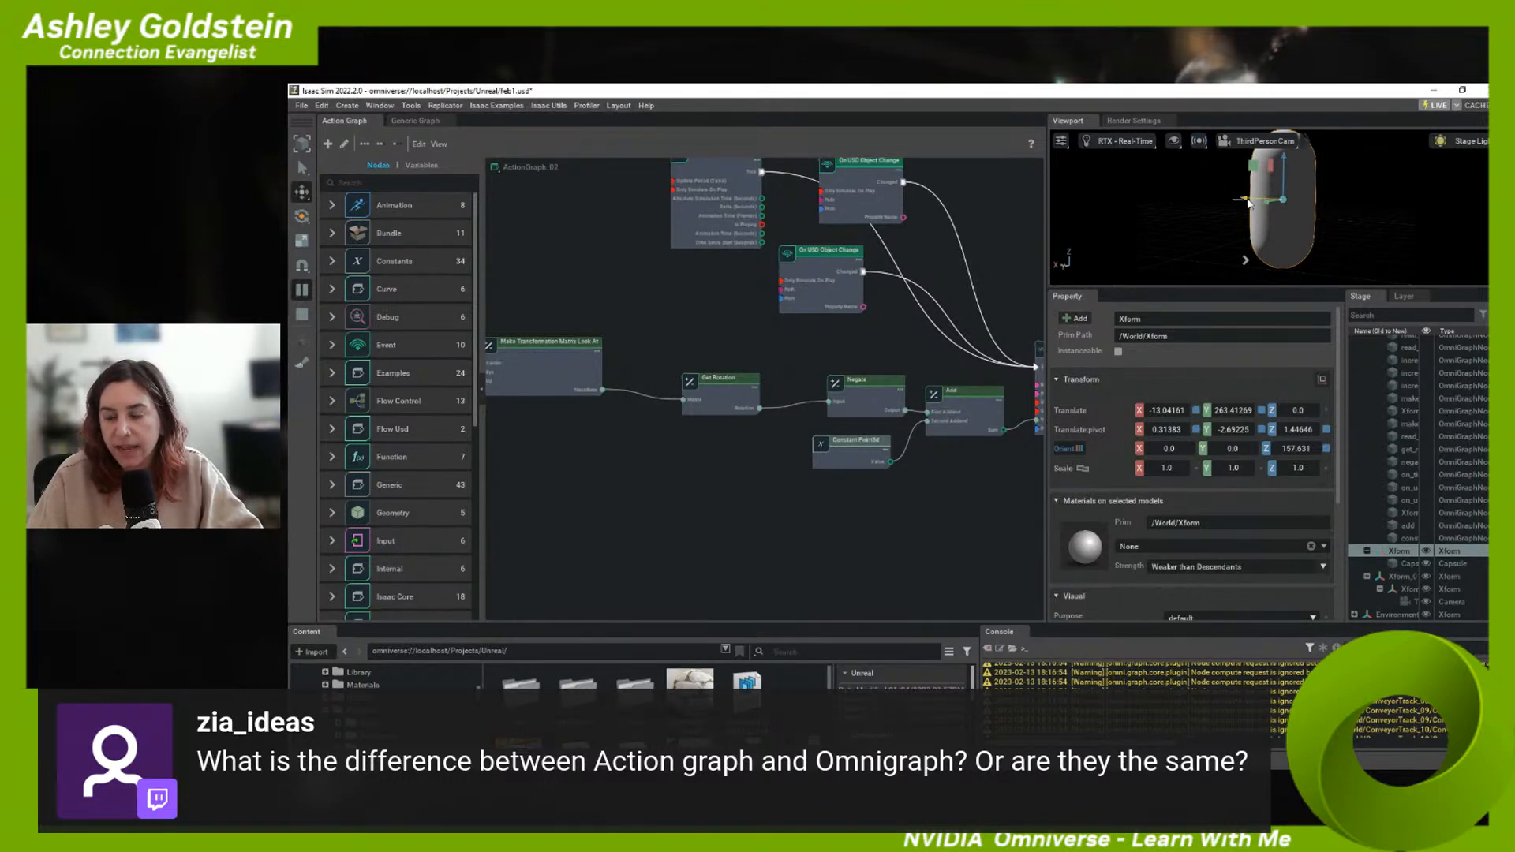
pyautogui.moveTo(1247, 201); pyautogui.dragTo(1263, 200)
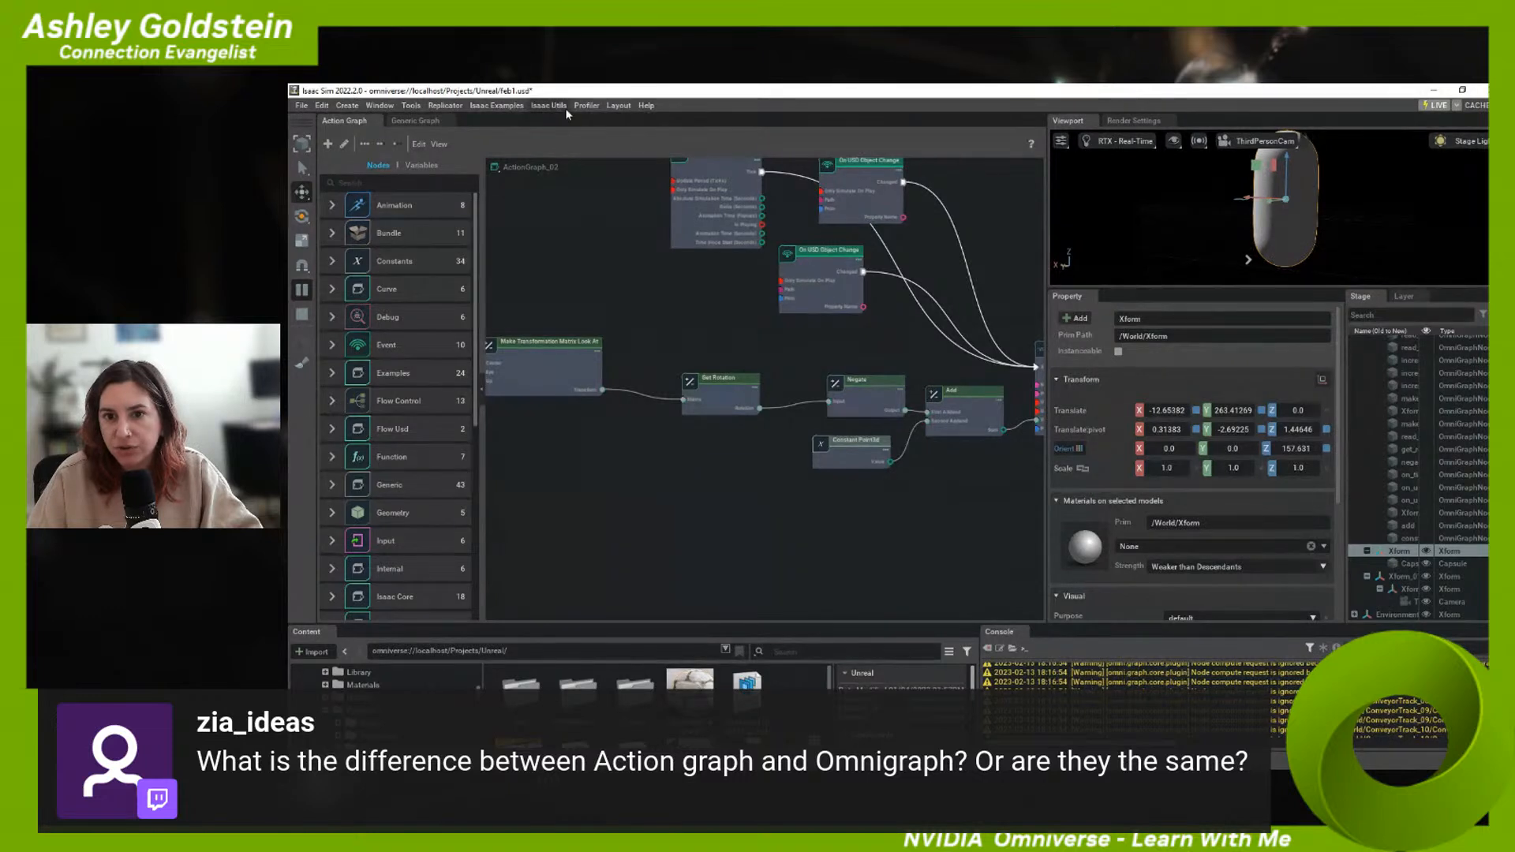
pyautogui.moveTo(1250, 200)
pyautogui.mouseDown()
pyautogui.moveTo(1280, 208)
pyautogui.moveTo(1243, 205)
pyautogui.moveTo(1278, 206)
pyautogui.moveTo(1259, 200)
pyautogui.mouseUp()
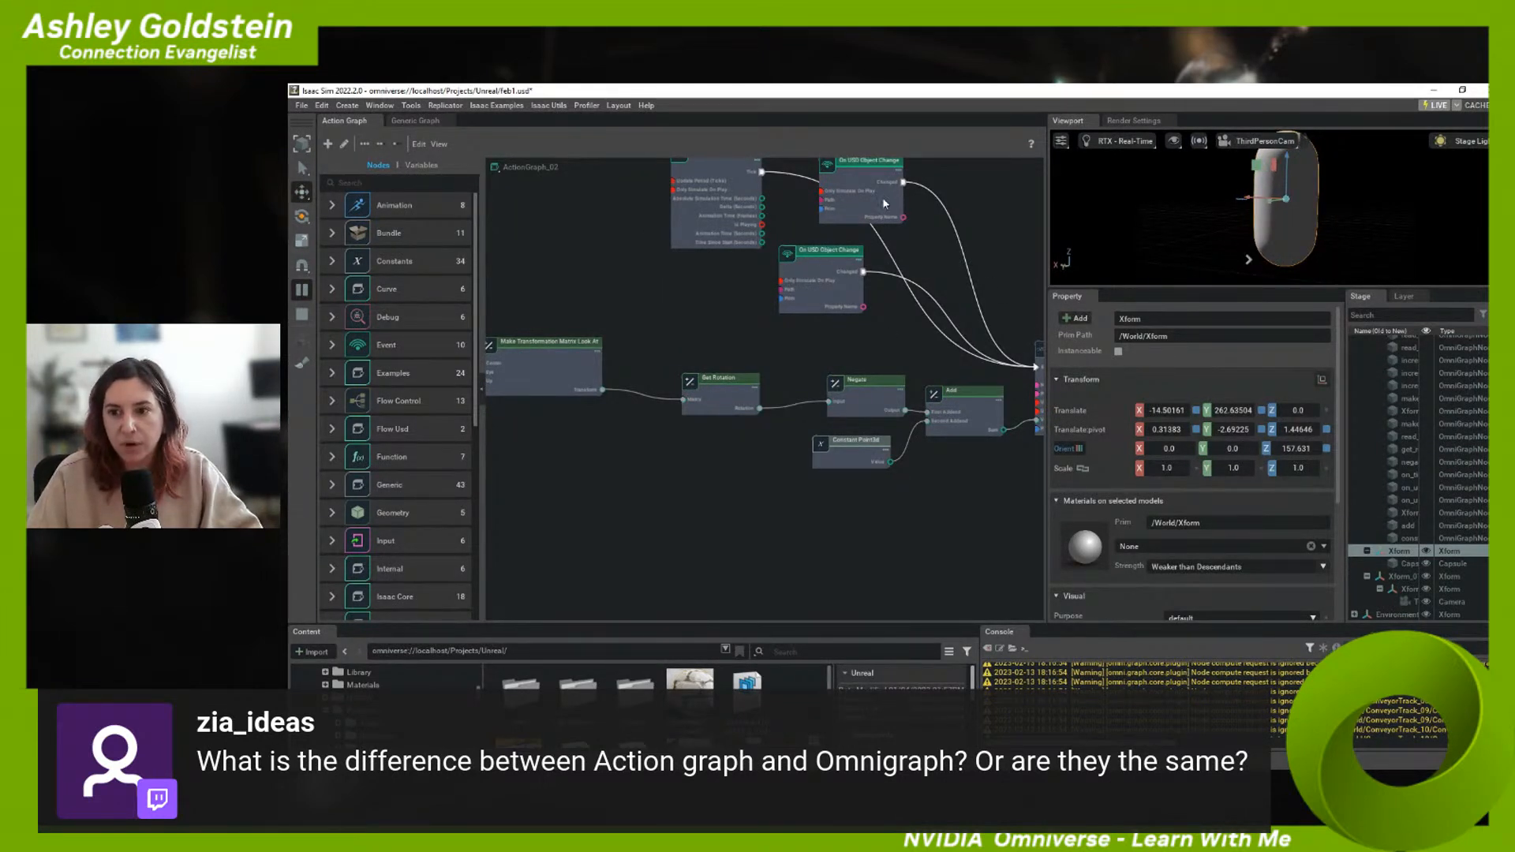
pyautogui.moveTo(1247, 206)
pyautogui.mouseDown()
pyautogui.moveTo(1277, 213)
pyautogui.moveTo(1229, 208)
pyautogui.moveTo(1241, 213)
pyautogui.mouseUp()
pyautogui.moveTo(1242, 207); pyautogui.dragTo(1267, 248)
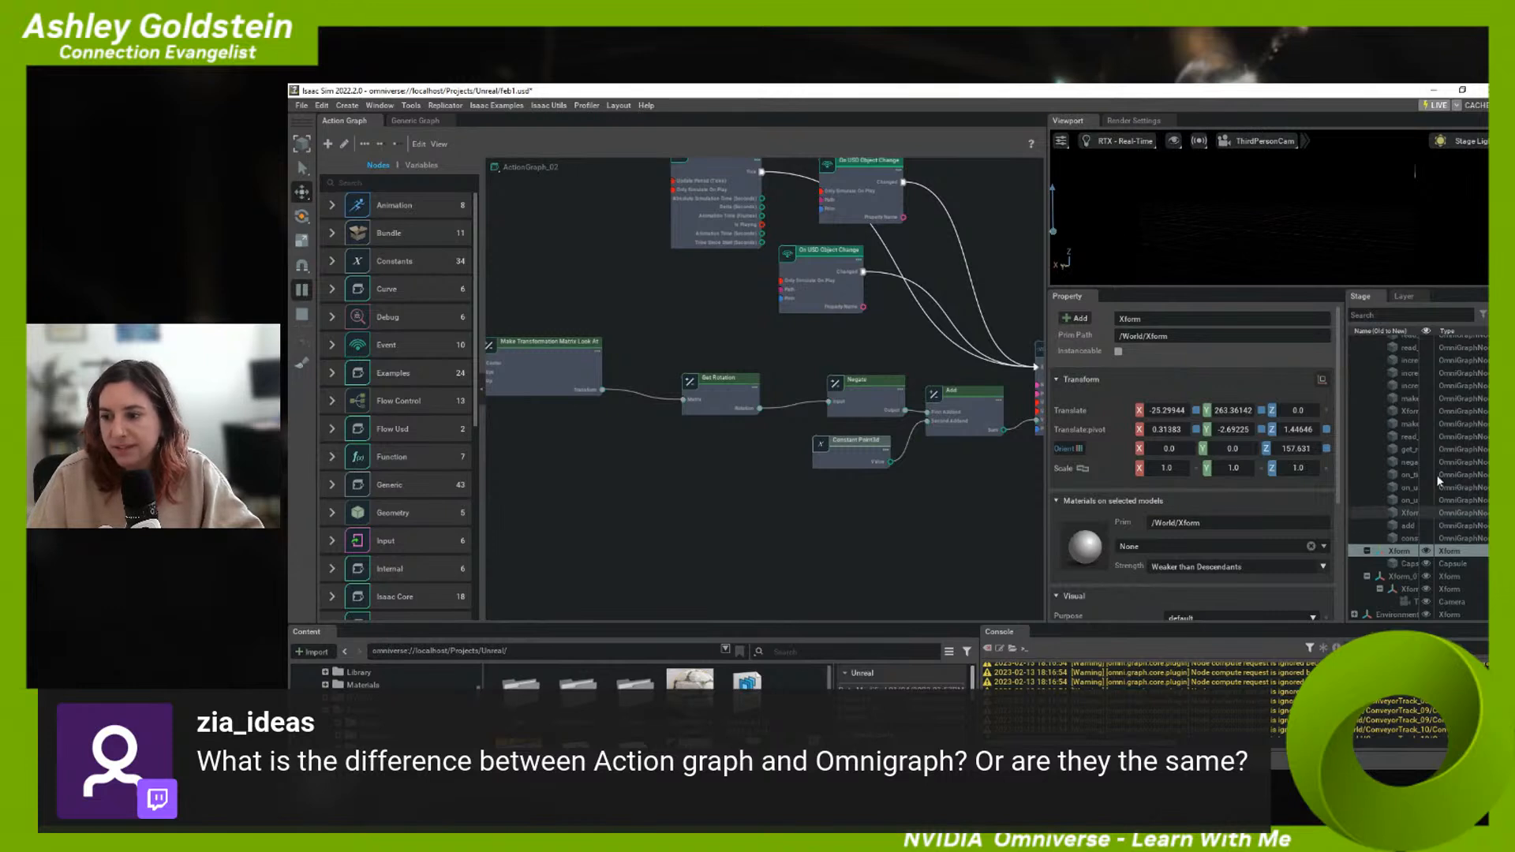
pyautogui.press('f')
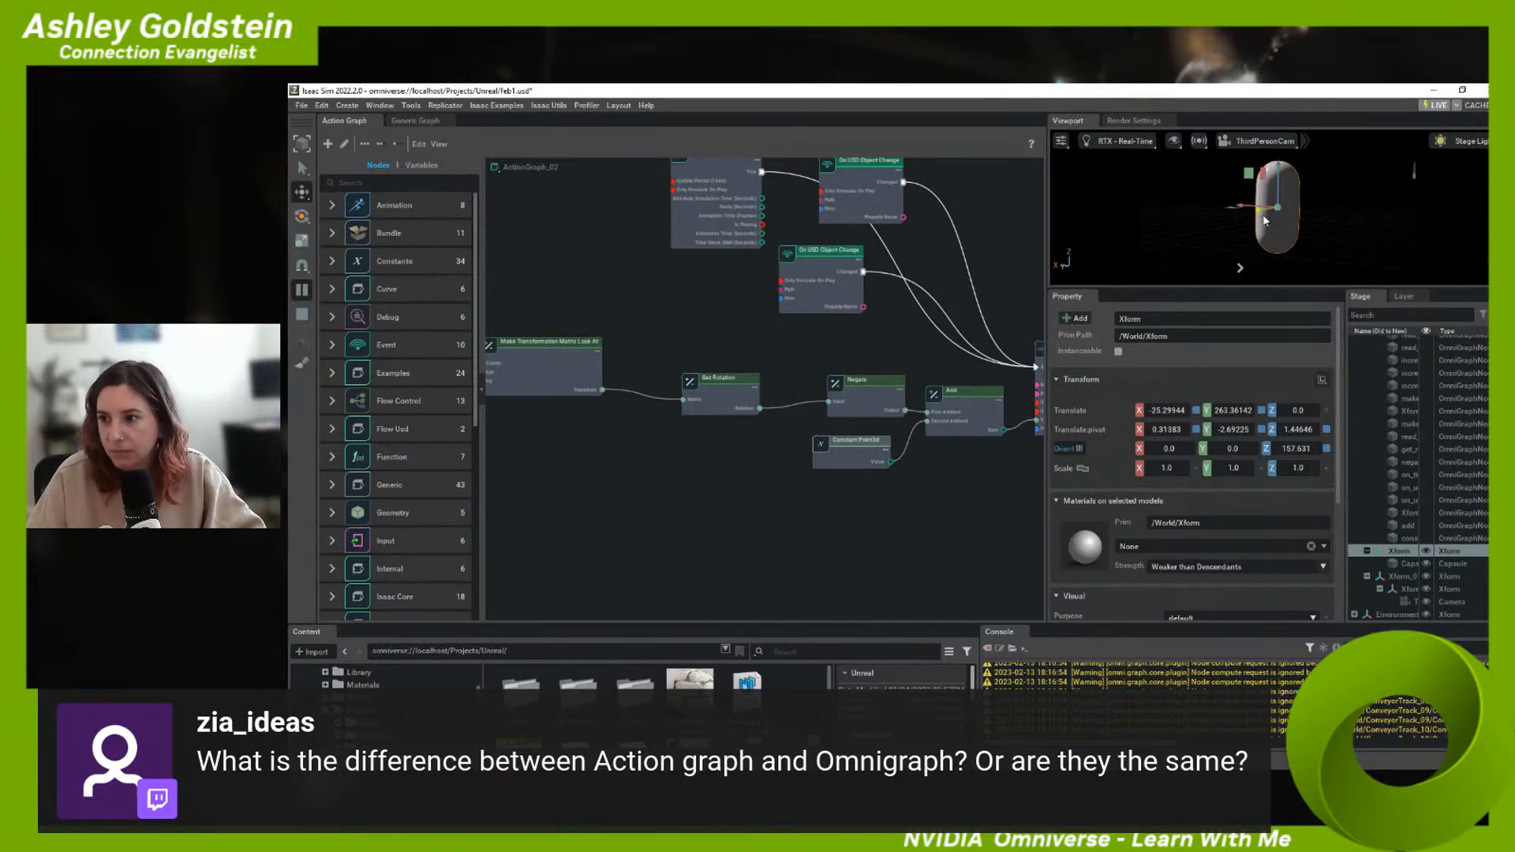
pyautogui.moveTo(1272, 210)
pyautogui.mouseDown()
pyautogui.moveTo(1308, 211)
pyautogui.moveTo(1188, 202)
pyautogui.moveTo(1196, 235)
pyautogui.moveTo(1215, 183)
pyautogui.moveTo(1263, 187)
pyautogui.mouseUp()
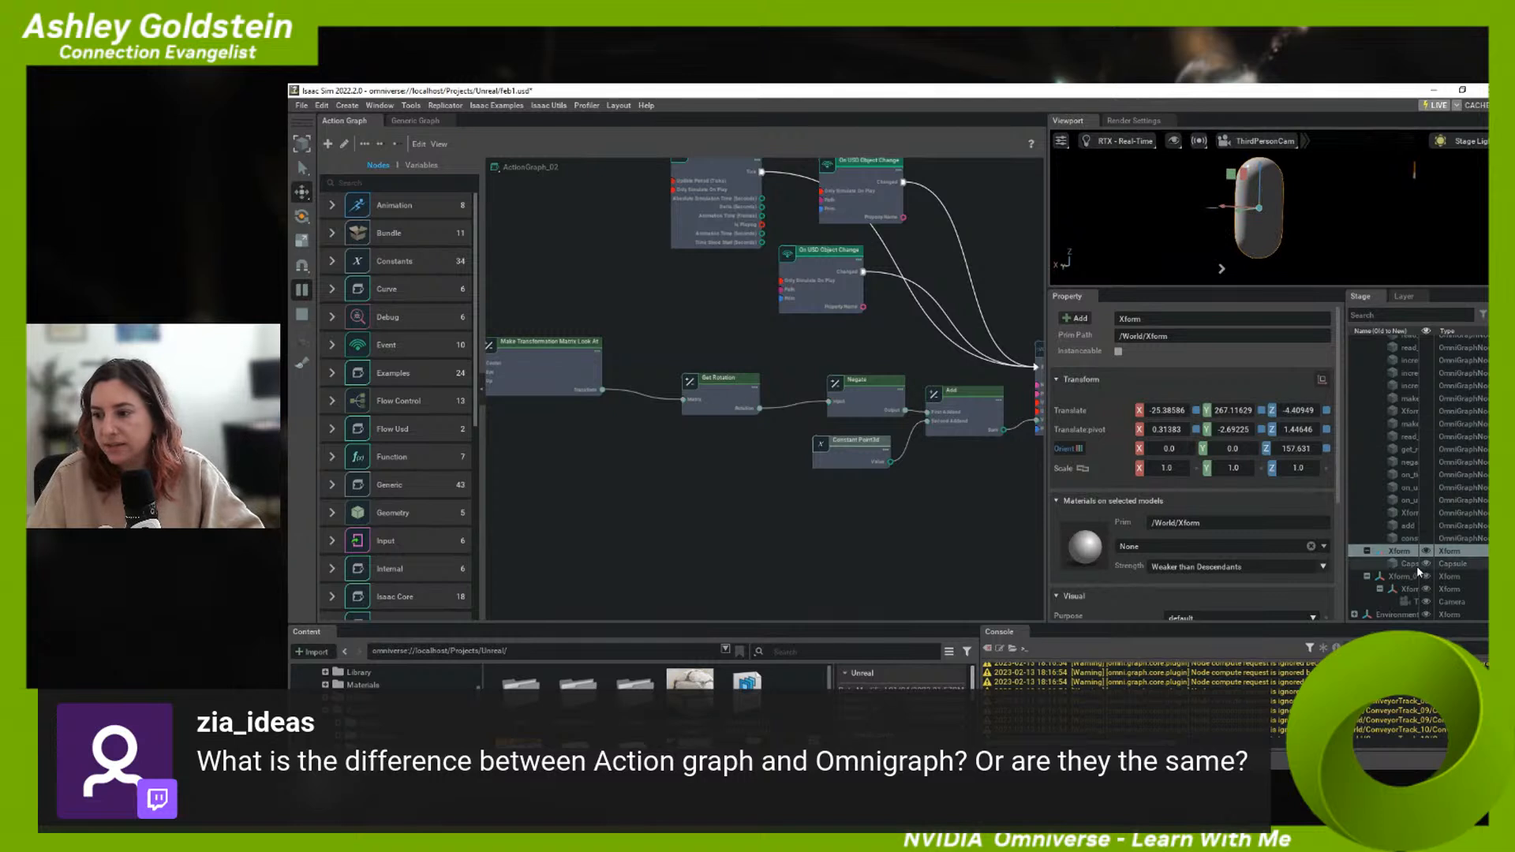
# - Set the X, Y and Z translation of the capsule's parent Xform to 0
pyautogui.doubleClick(1160, 411)
pyautogui.write('0')
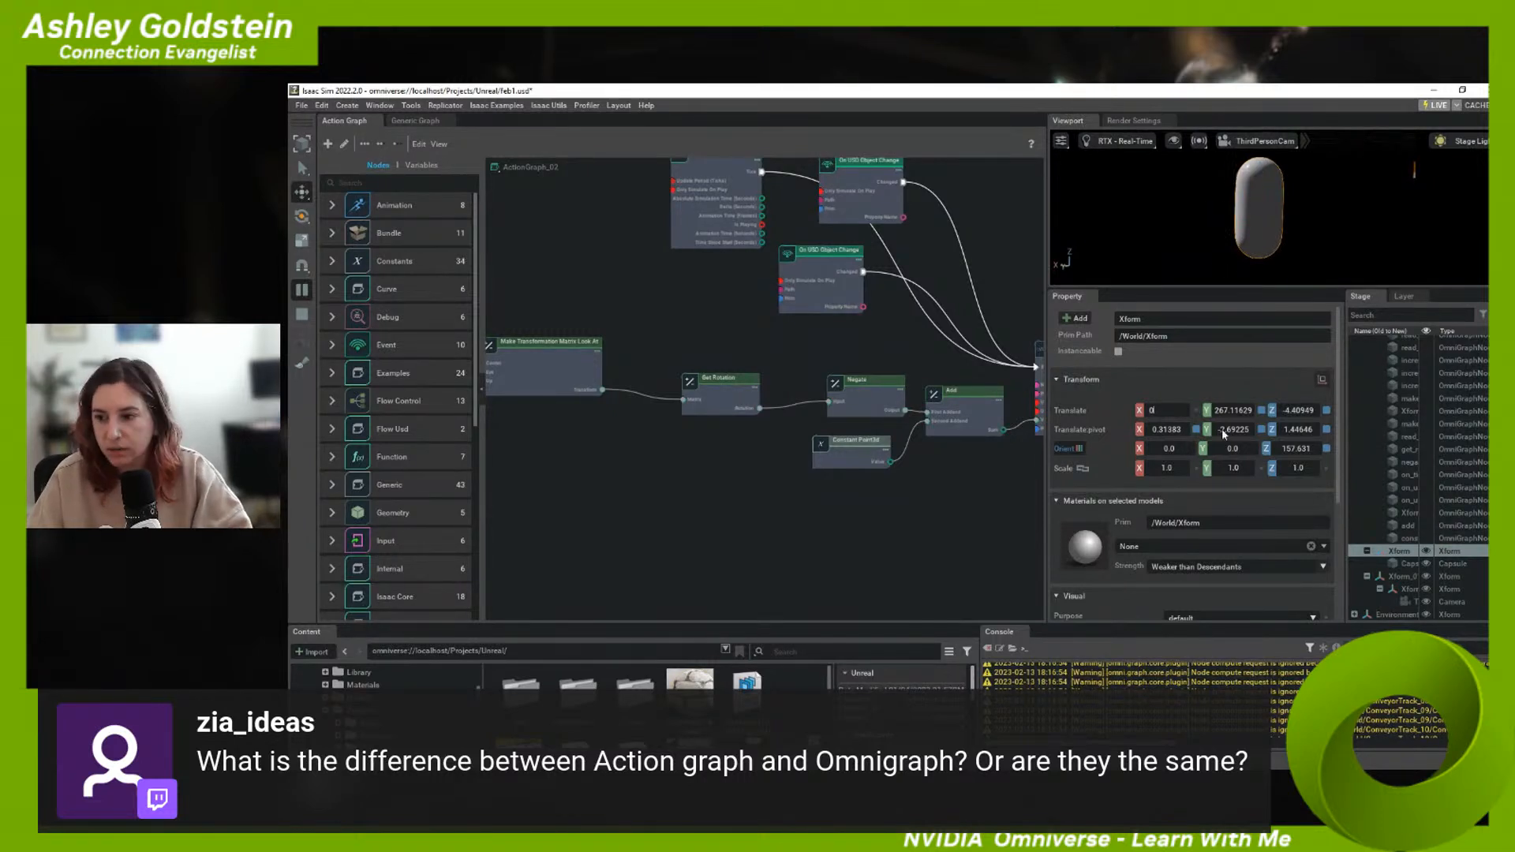
pyautogui.press('Return')
pyautogui.doubleClick(1237, 411)
pyautogui.write('0')
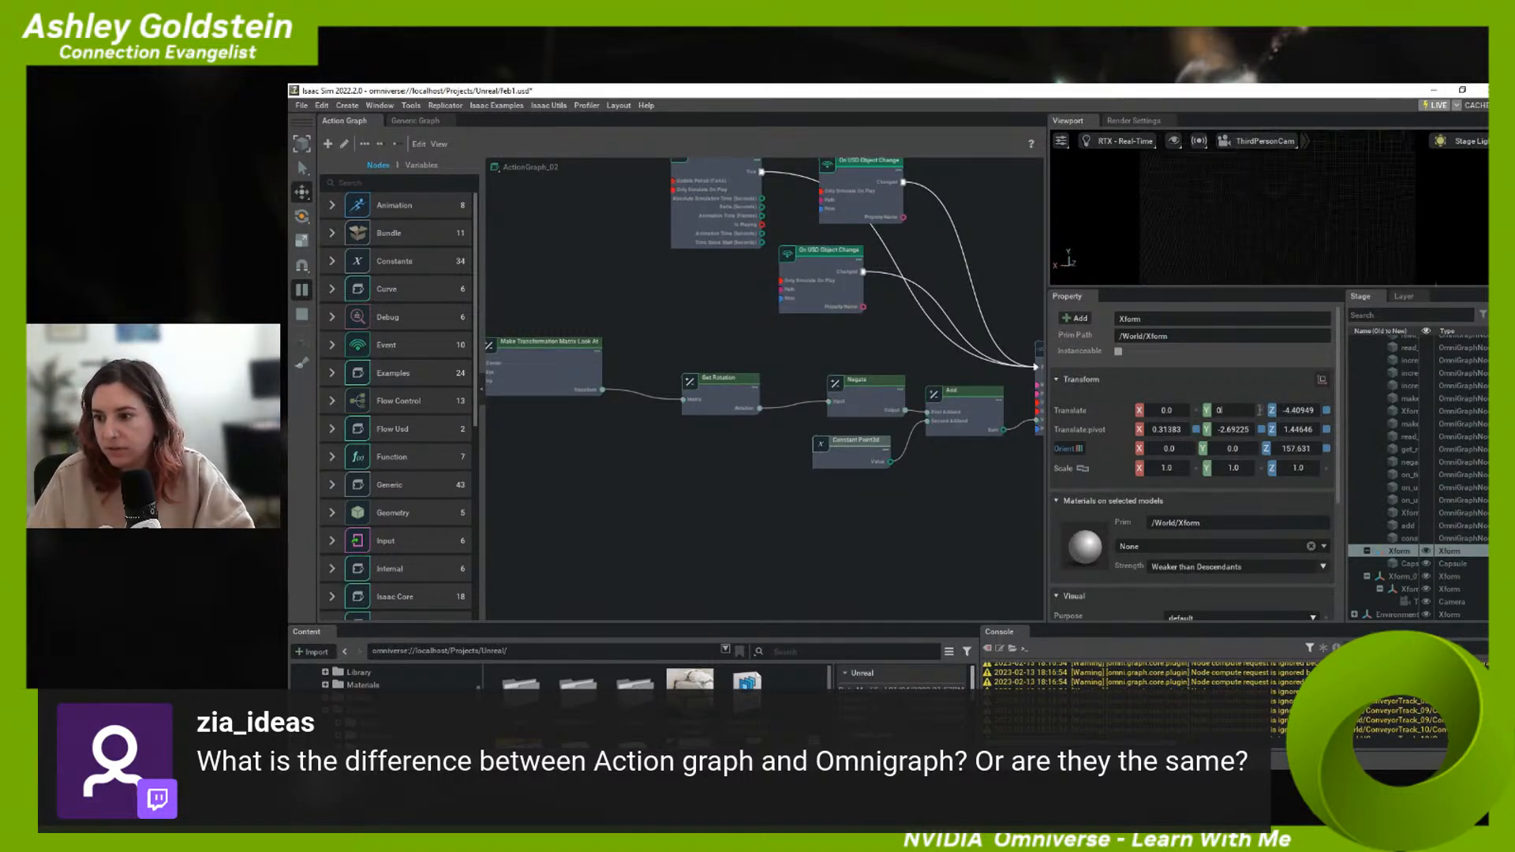
pyautogui.press('Return')
pyautogui.doubleClick(1300, 410)
pyautogui.write('0')
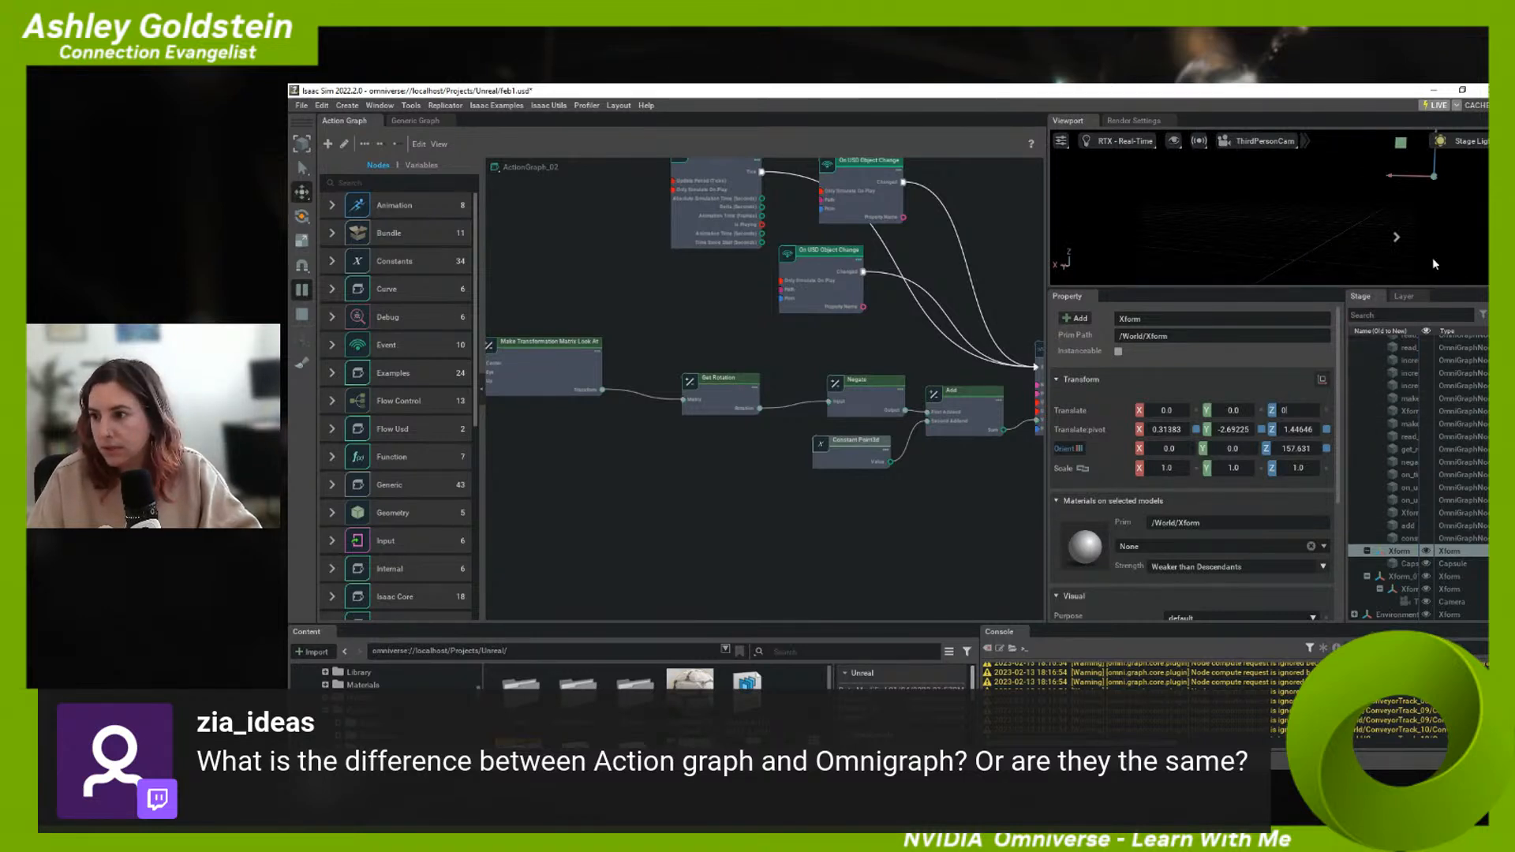
pyautogui.click(1408, 562)
pyautogui.click(1404, 552)
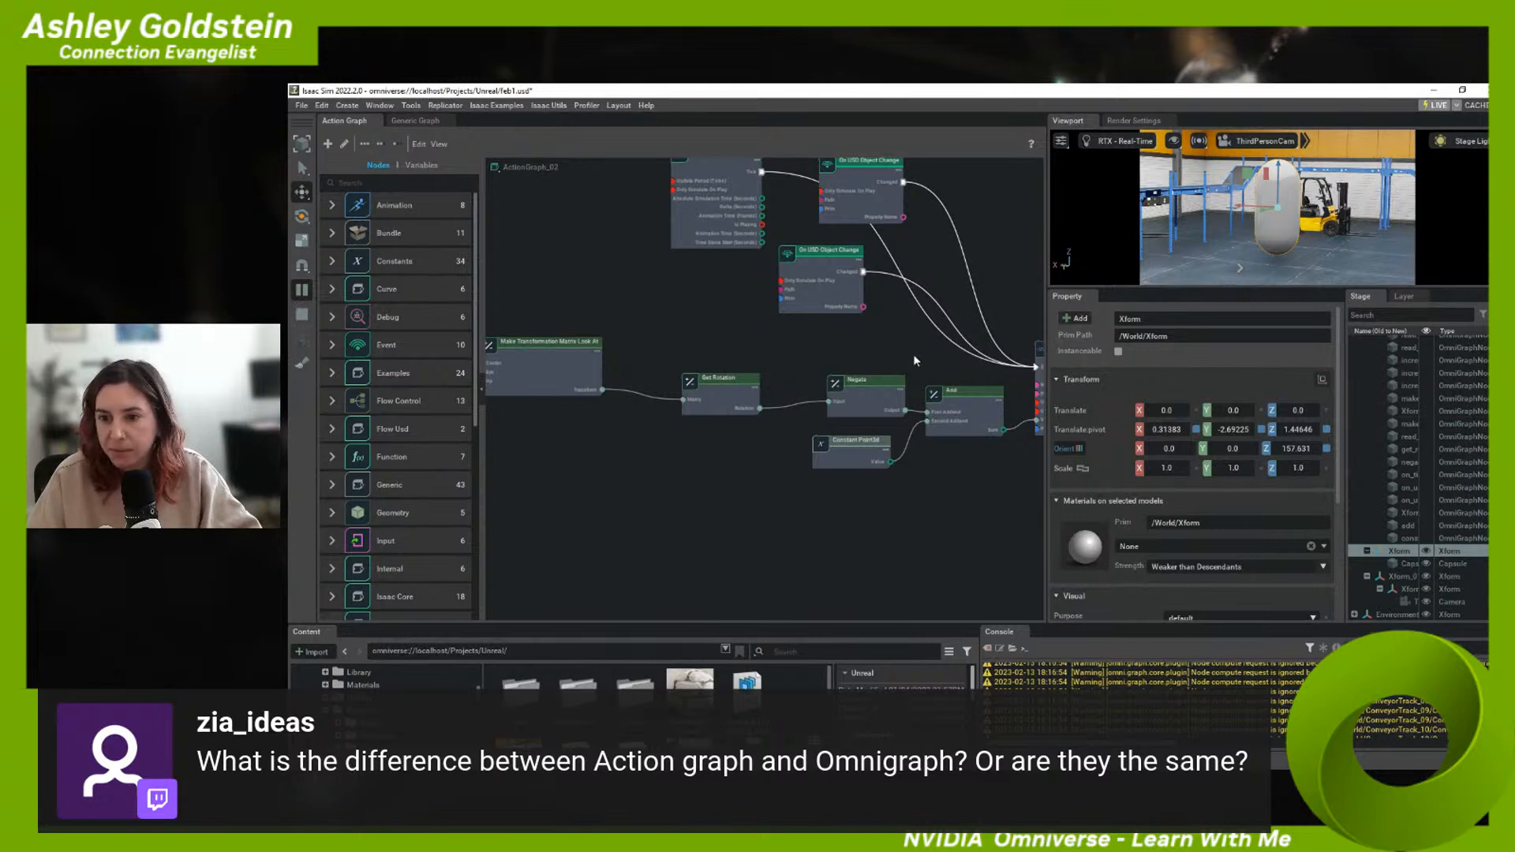
# - Collapse the capsule's parent Xform, Xform_01 and the first warehouse branch in the stage hierarchy
pyautogui.moveTo(913, 358); pyautogui.dragTo(1097, 408, button='middle')
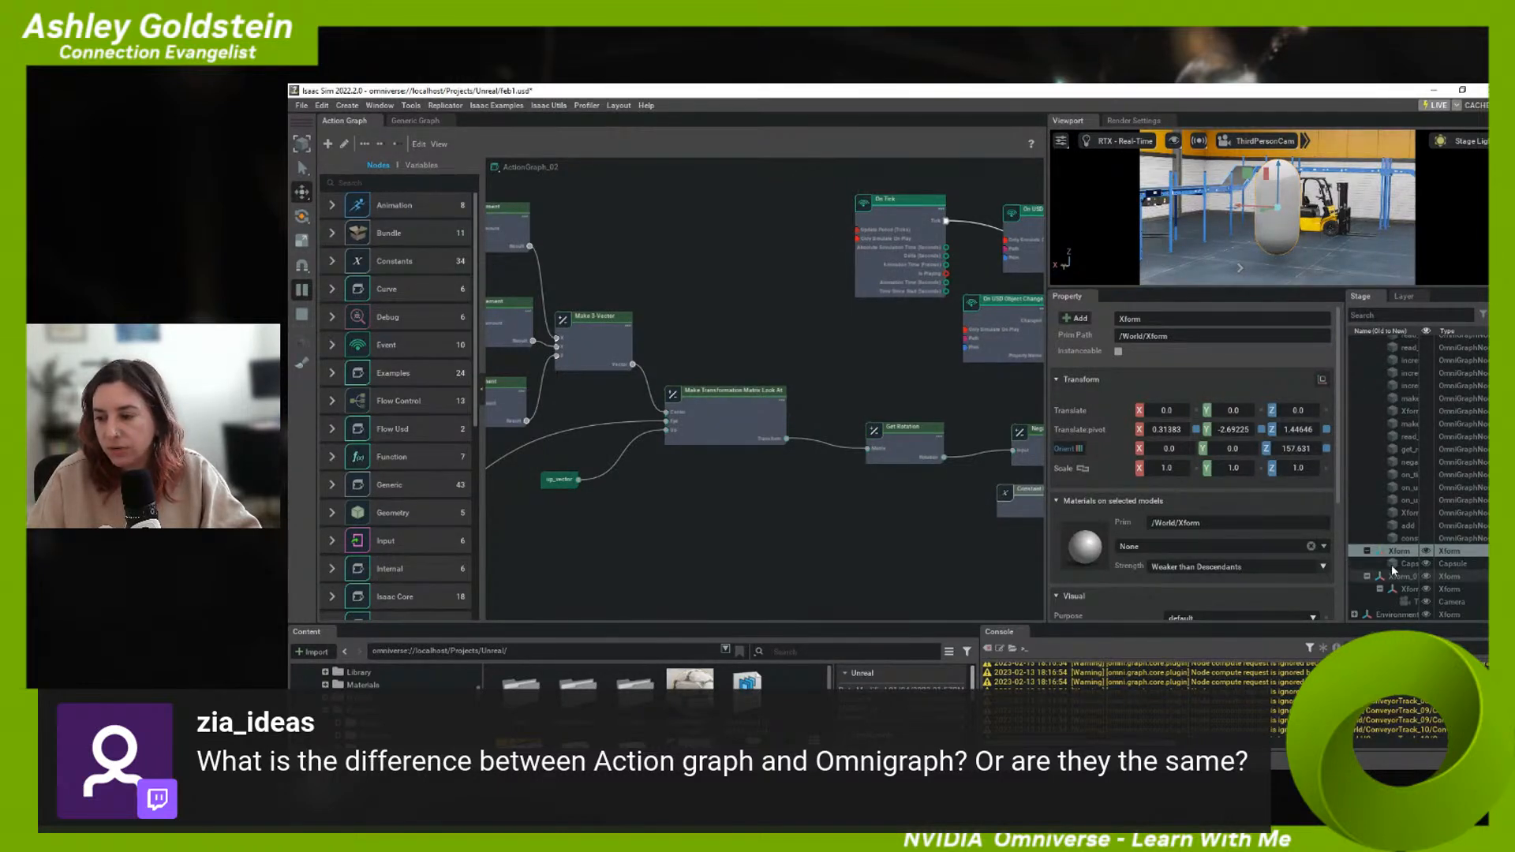
pyautogui.scroll(1, 1390, 474)
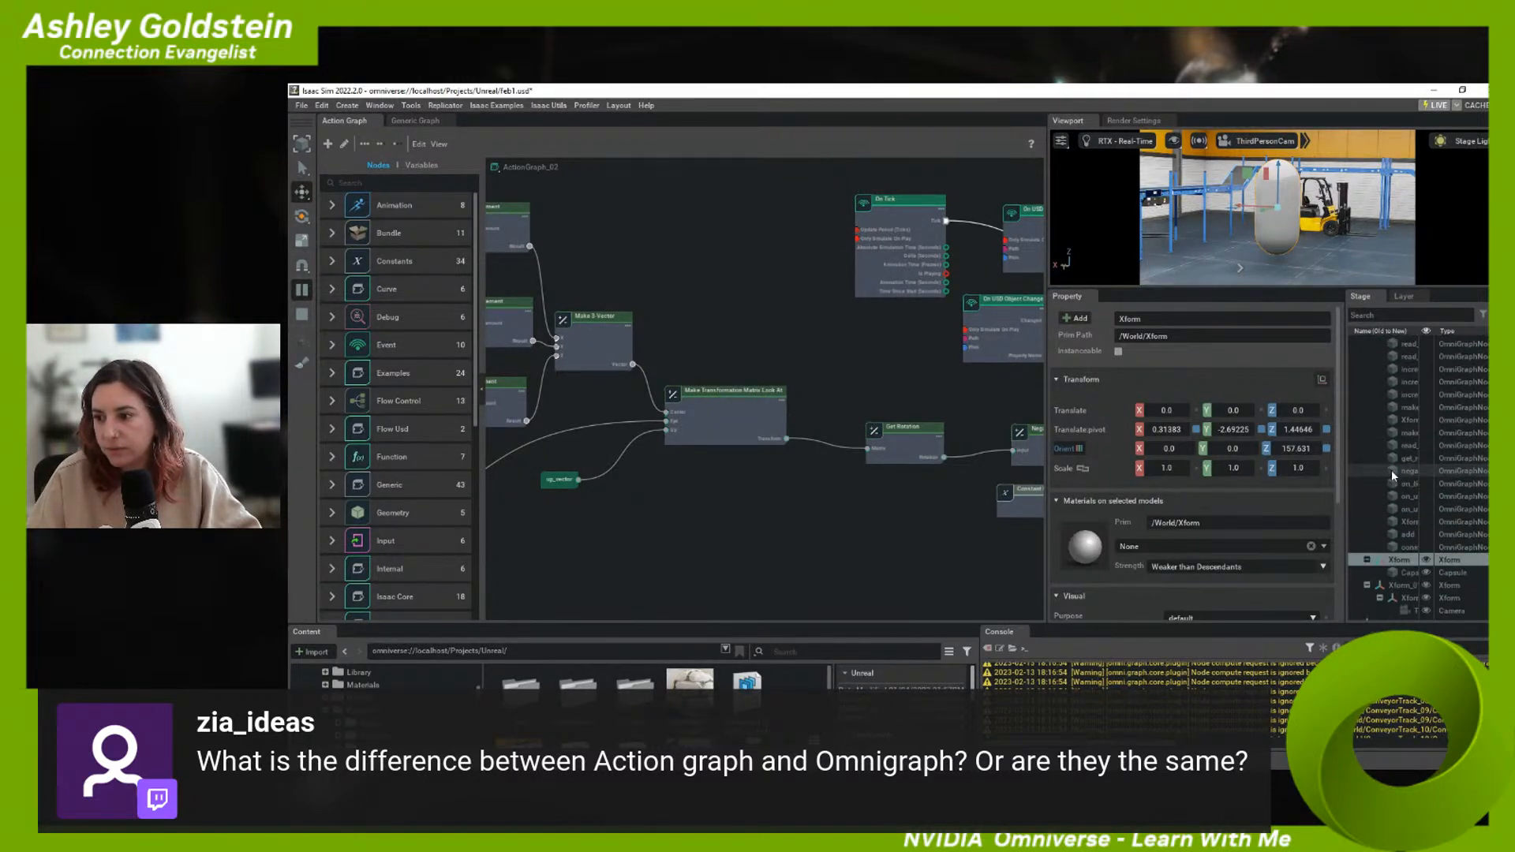
pyautogui.click(1368, 560)
pyautogui.click(1368, 576)
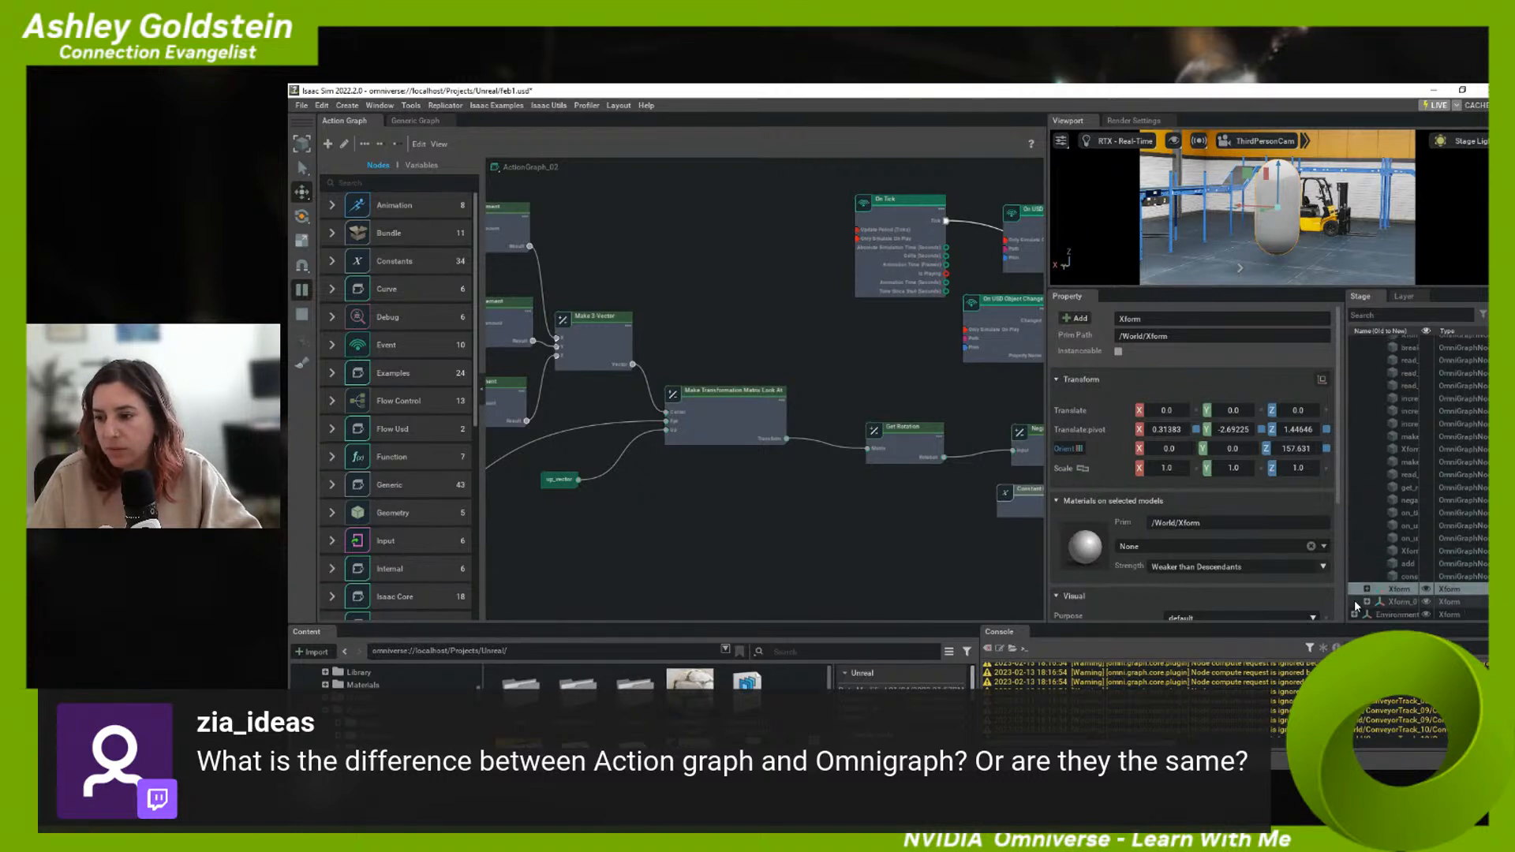
pyautogui.scroll(5, 1407, 461)
pyautogui.scroll(2, 1370, 459)
pyautogui.scroll(2, 1372, 432)
pyautogui.scroll(3, 1373, 432)
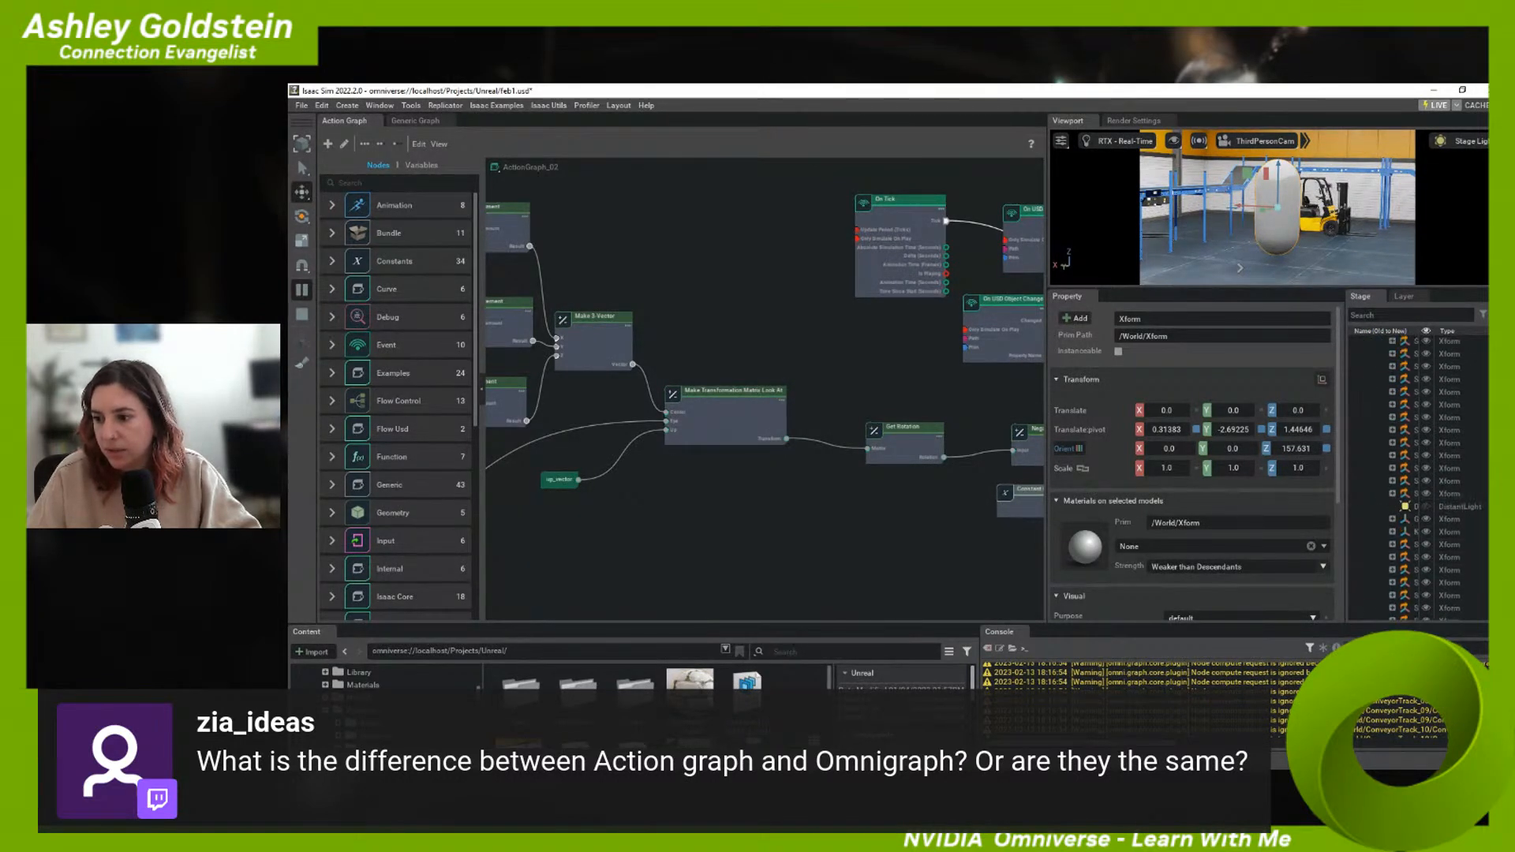
pyautogui.scroll(5, 1383, 410)
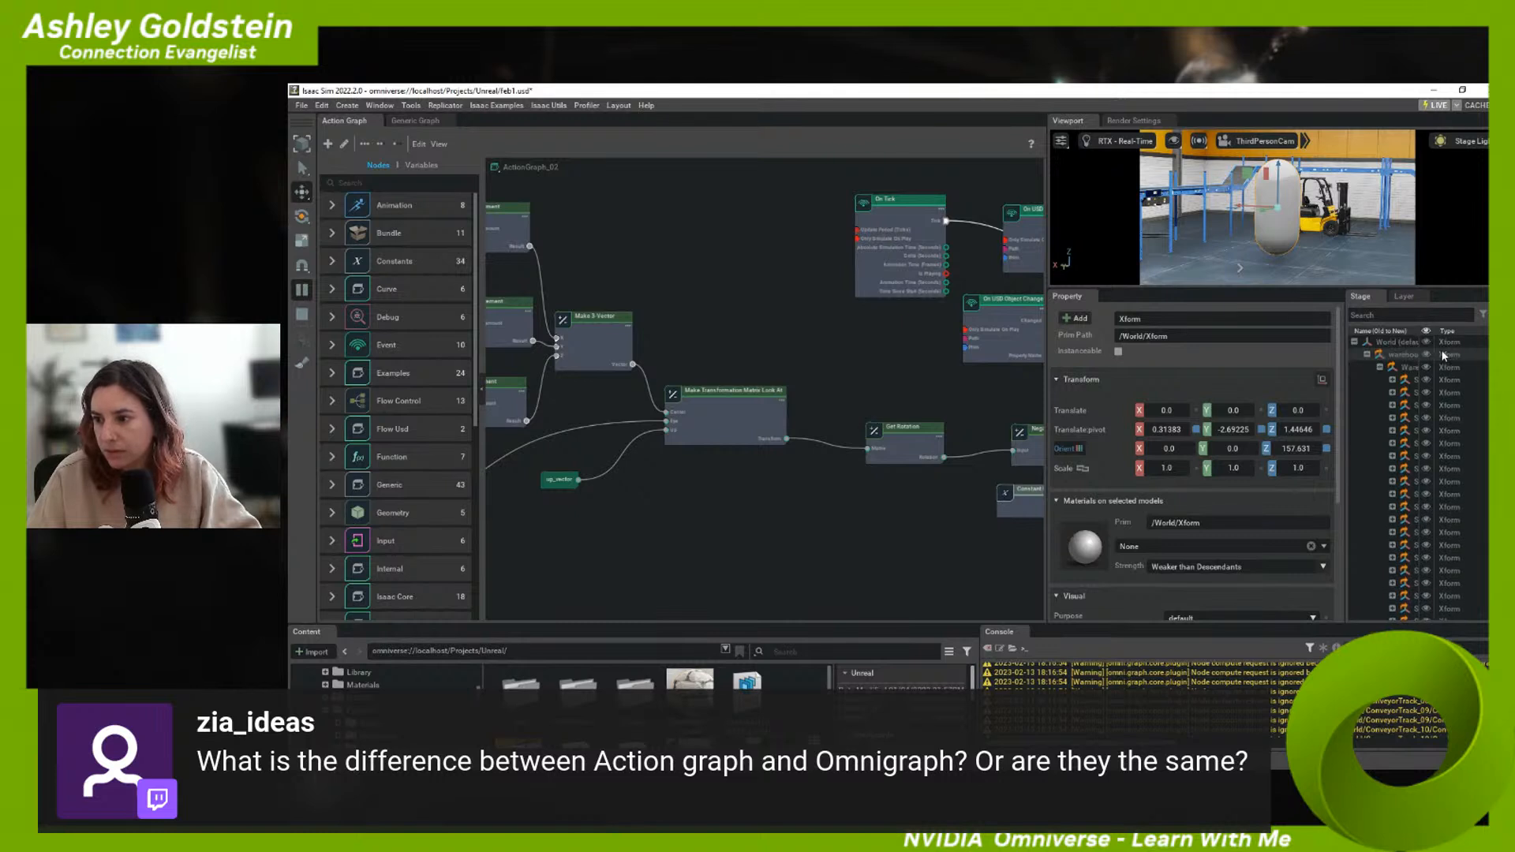
pyautogui.click(1380, 367)
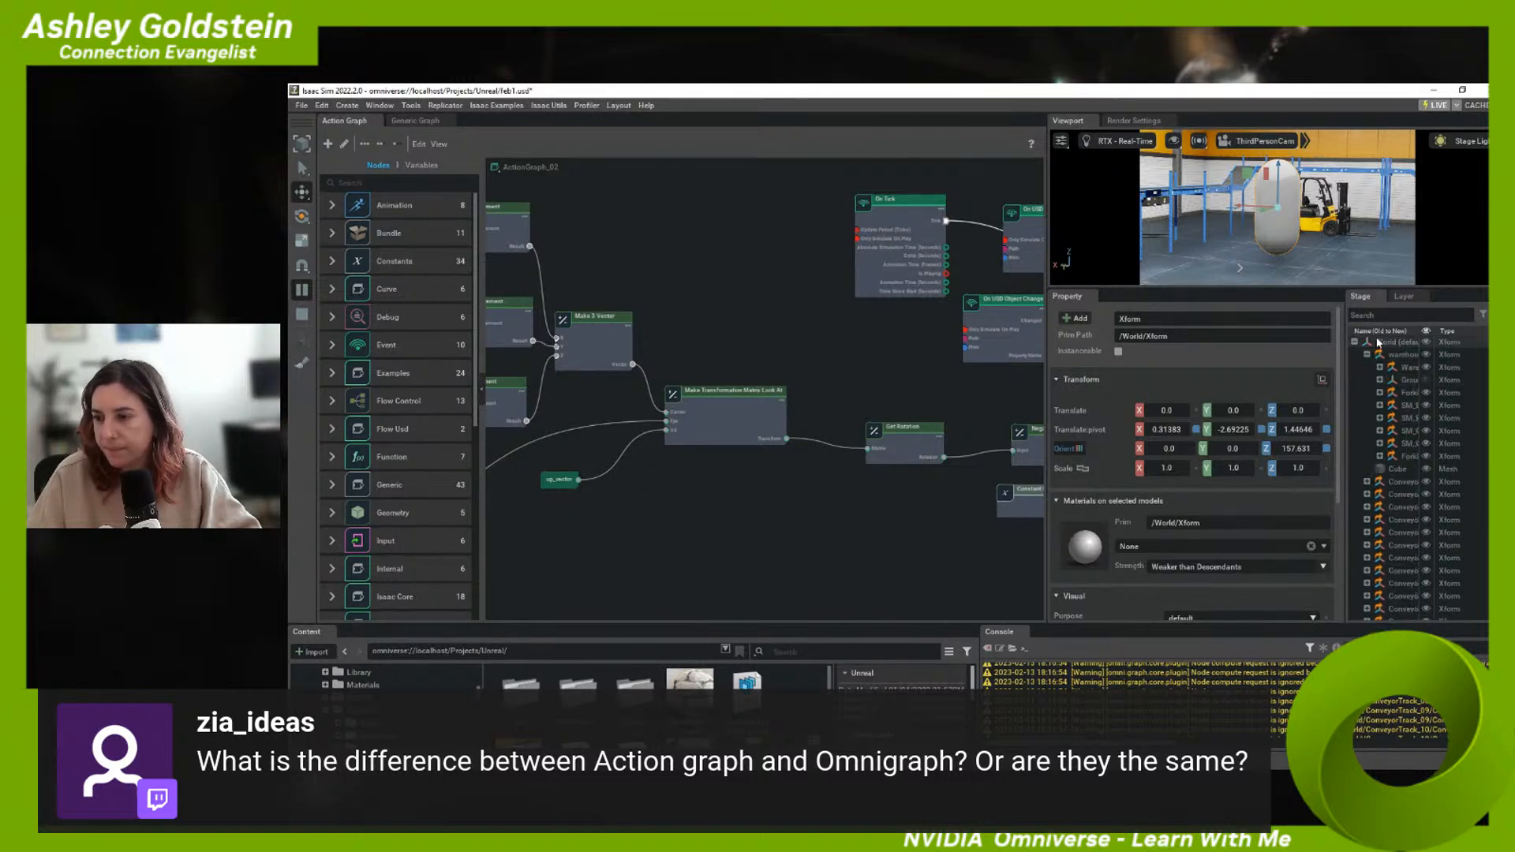
# - Review the visual scripting graph types that can be created under the World prim
pyautogui.click(1380, 343)
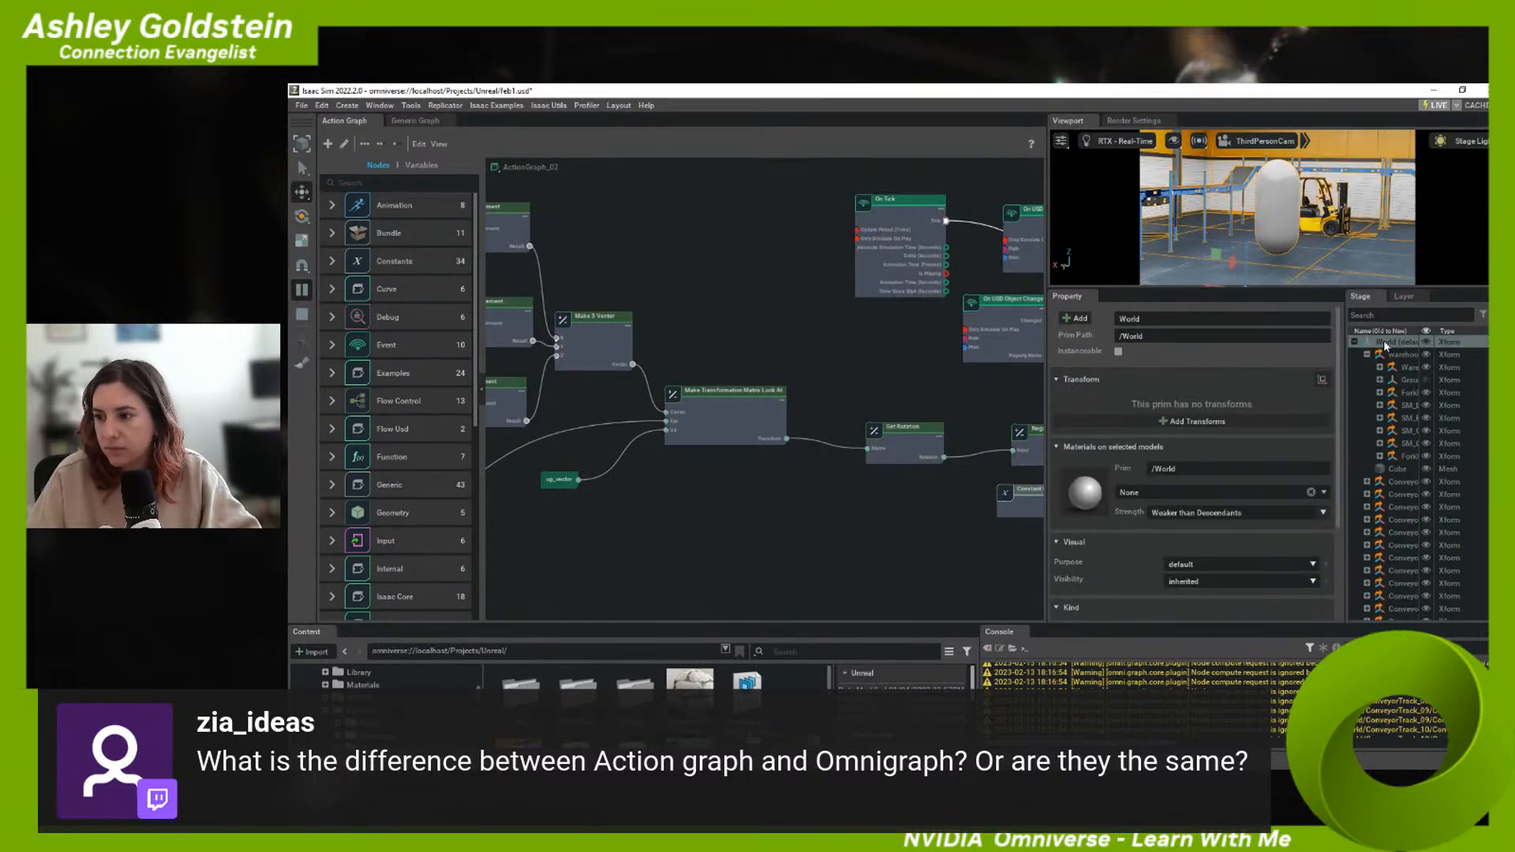
pyautogui.rightClick(1386, 346)
pyautogui.moveTo(1410, 369)
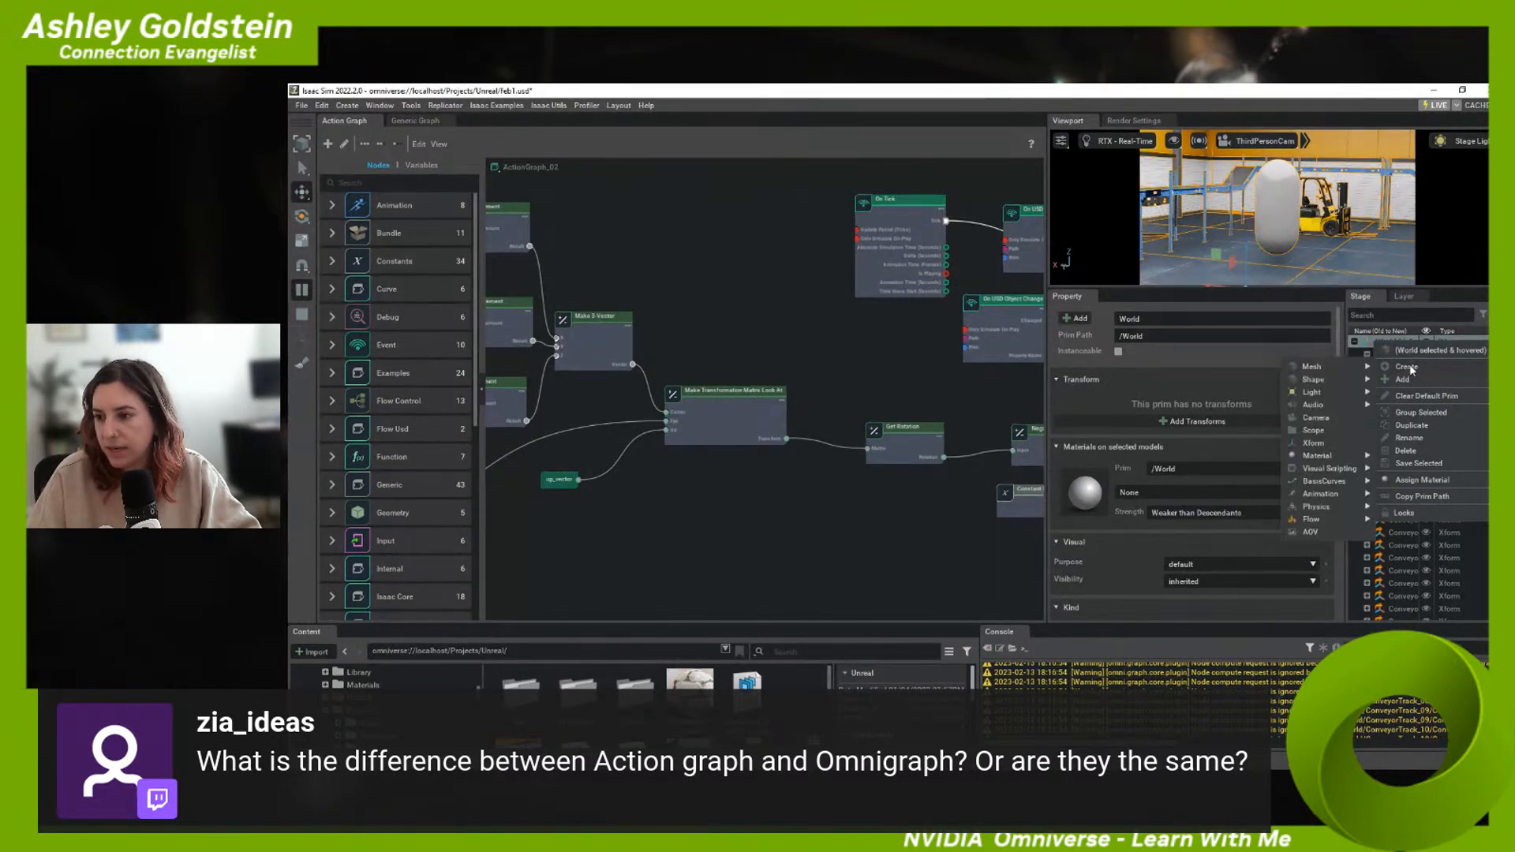
pyautogui.moveTo(1333, 469)
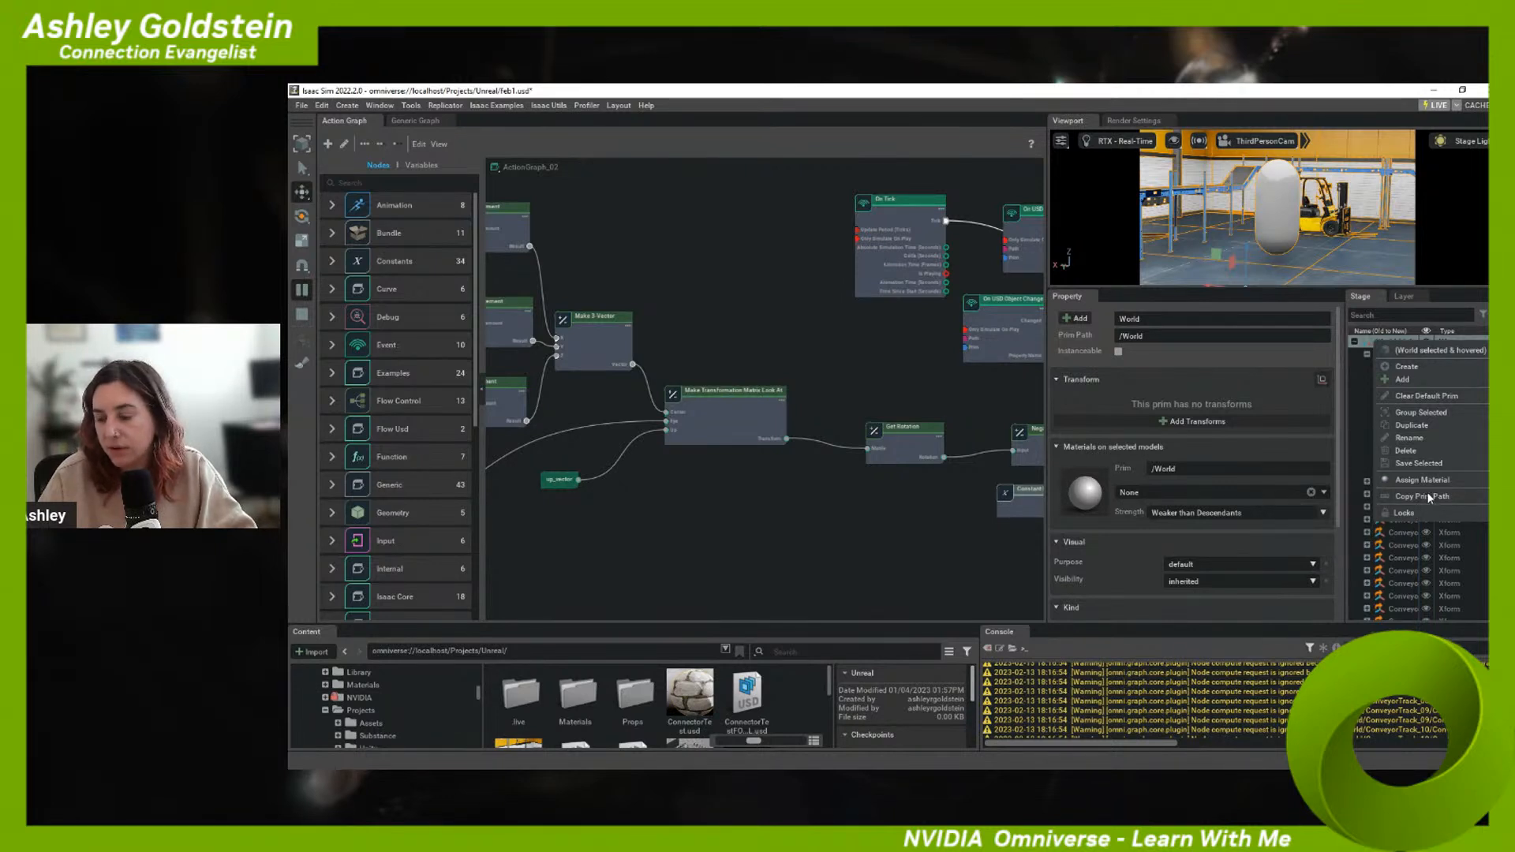
pyautogui.moveTo(1413, 511)
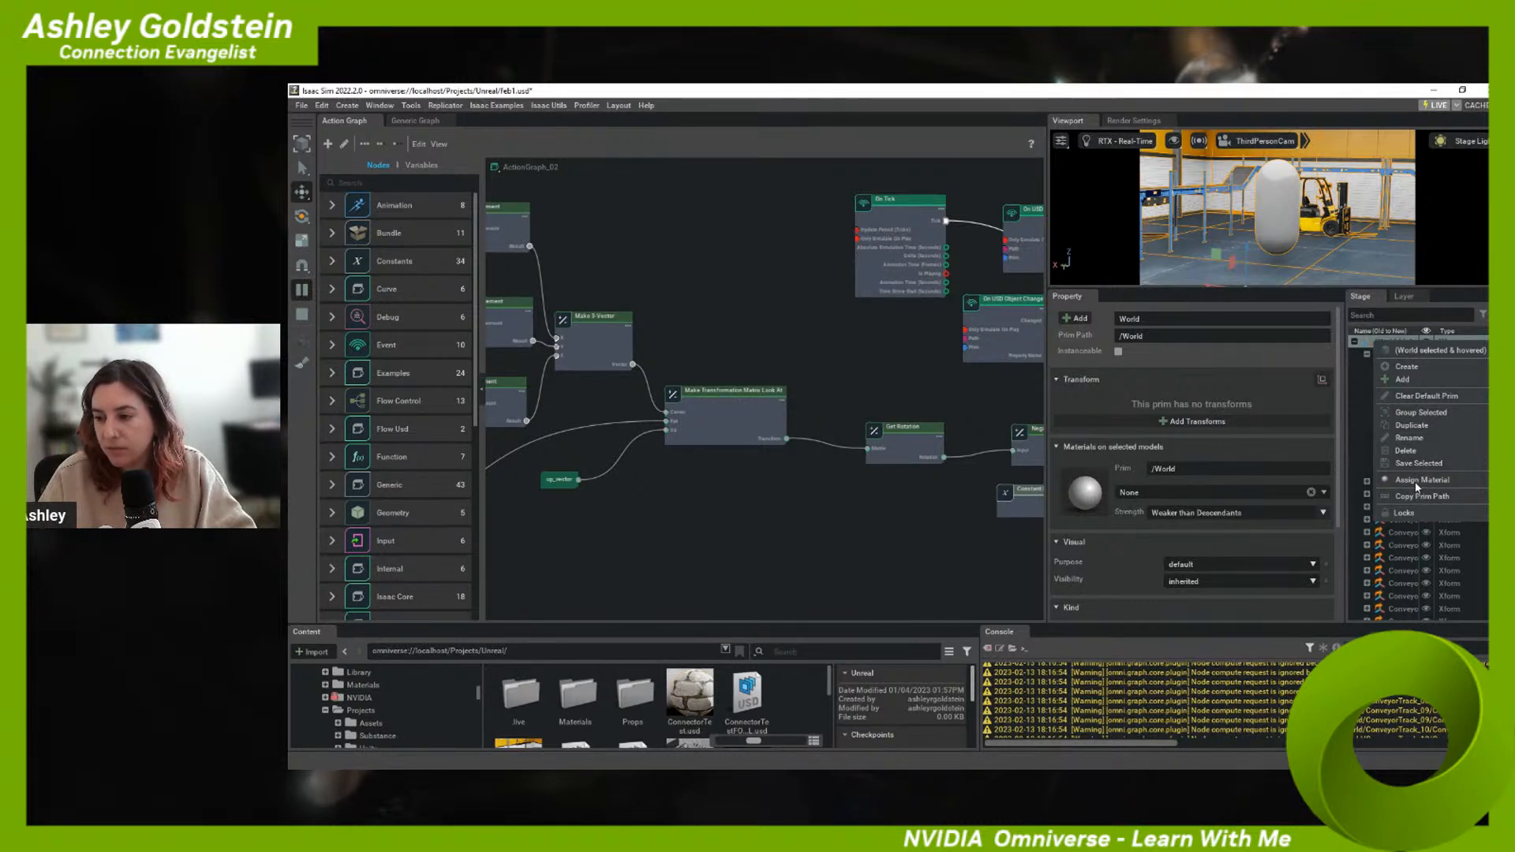
pyautogui.moveTo(1355, 380)
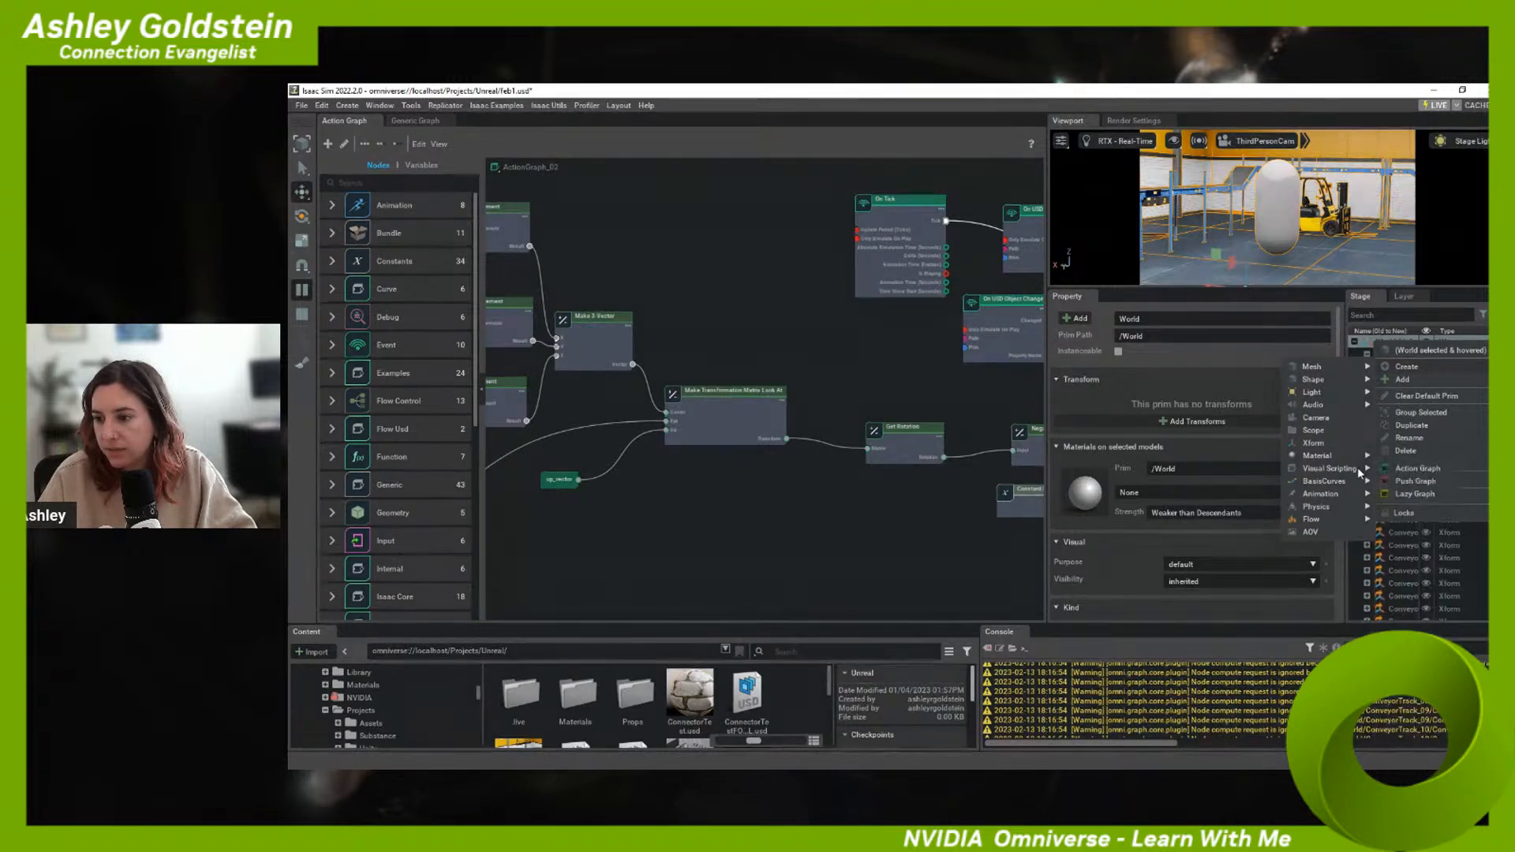
pyautogui.click(1404, 495)
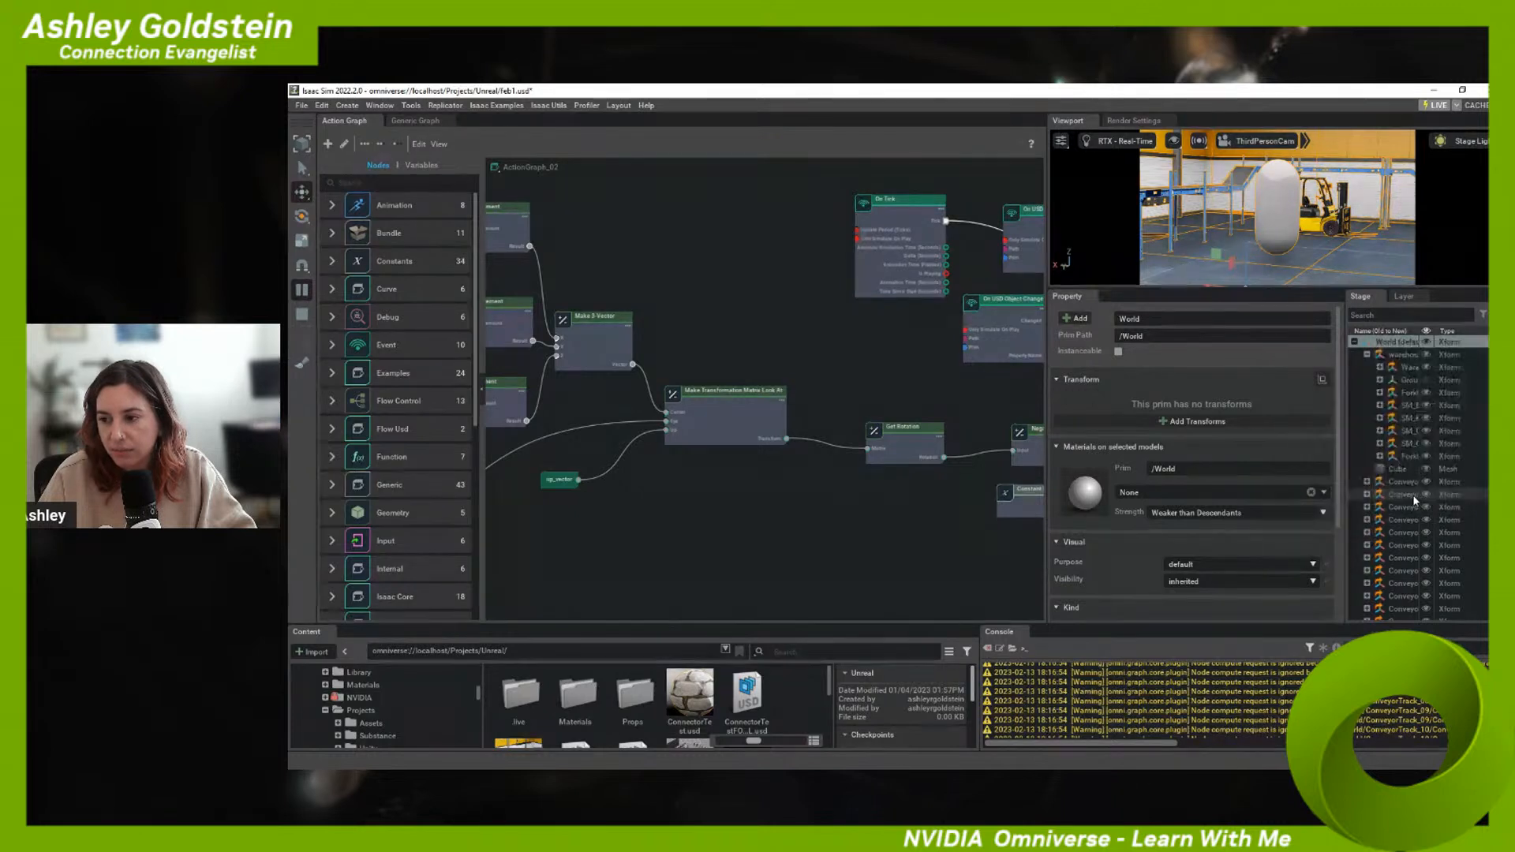
# - Create a new Action Graph under the World prim and select it in the stage hierarchy
pyautogui.rightClick(1401, 342)
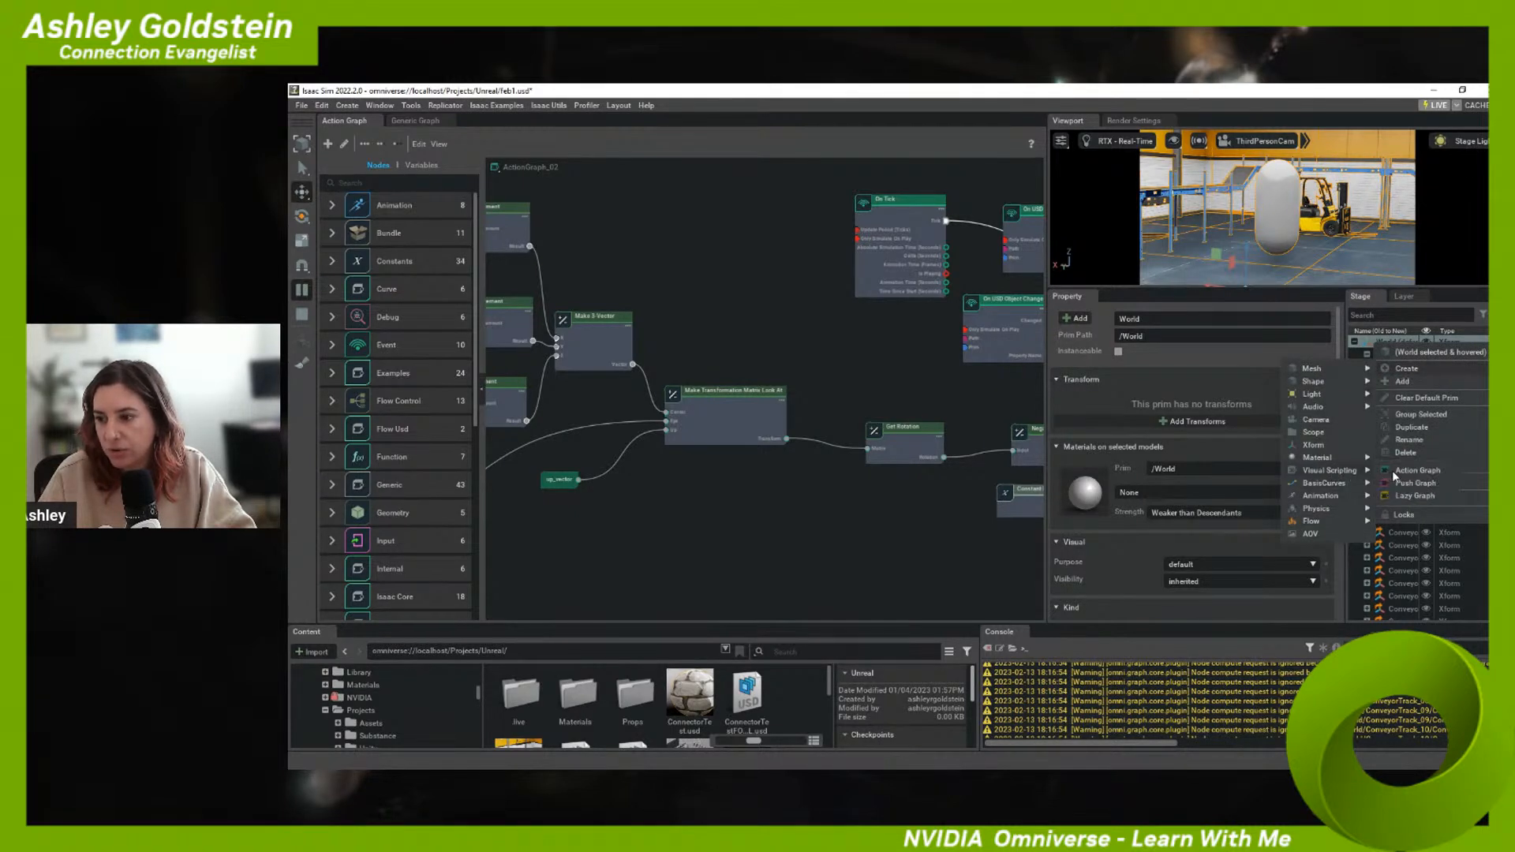
pyautogui.click(1413, 472)
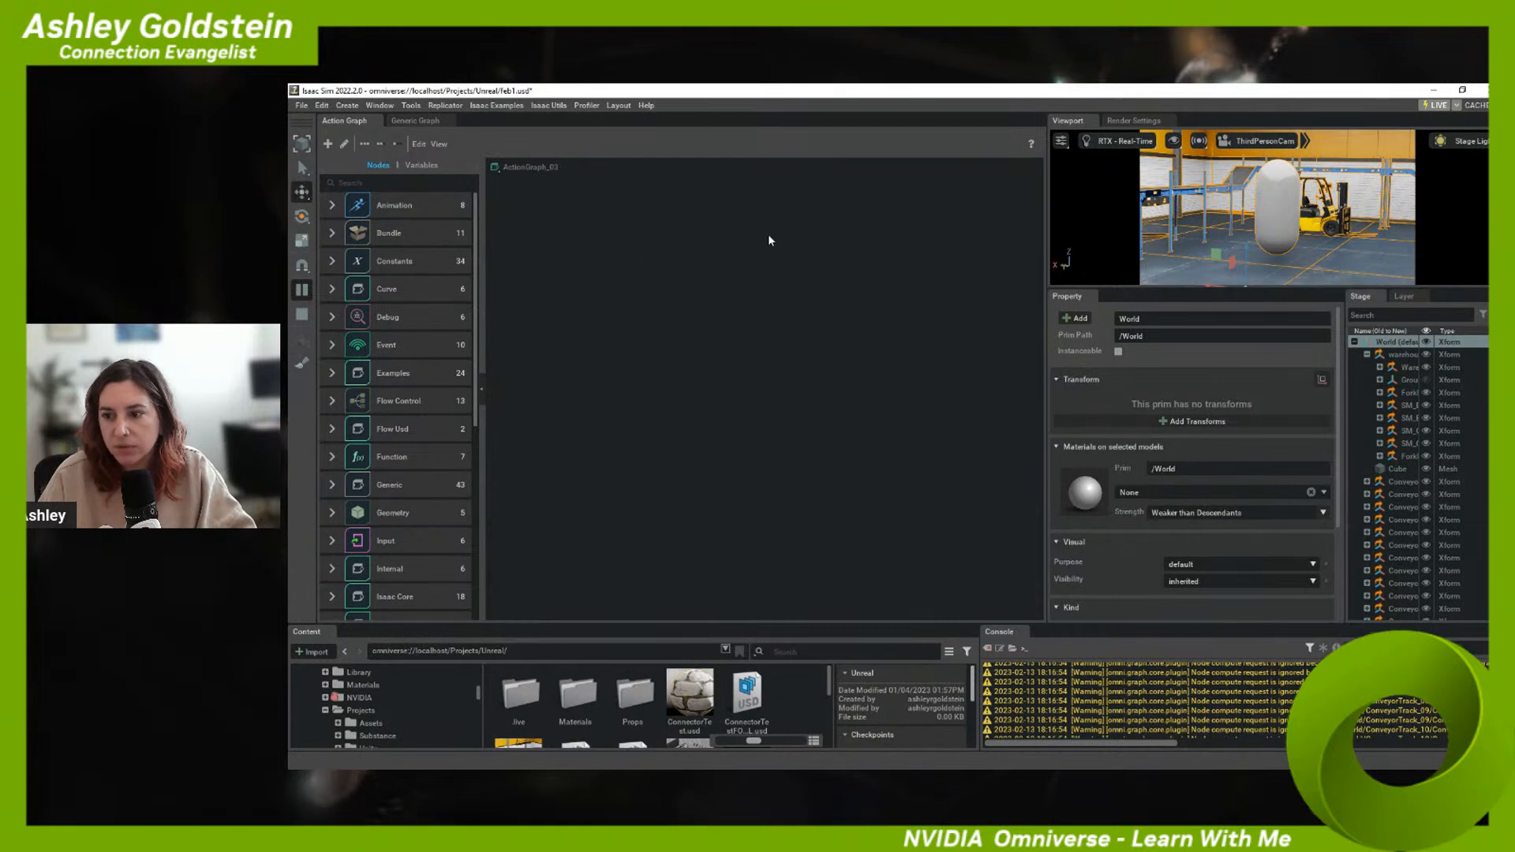
pyautogui.scroll(-3, 1402, 442)
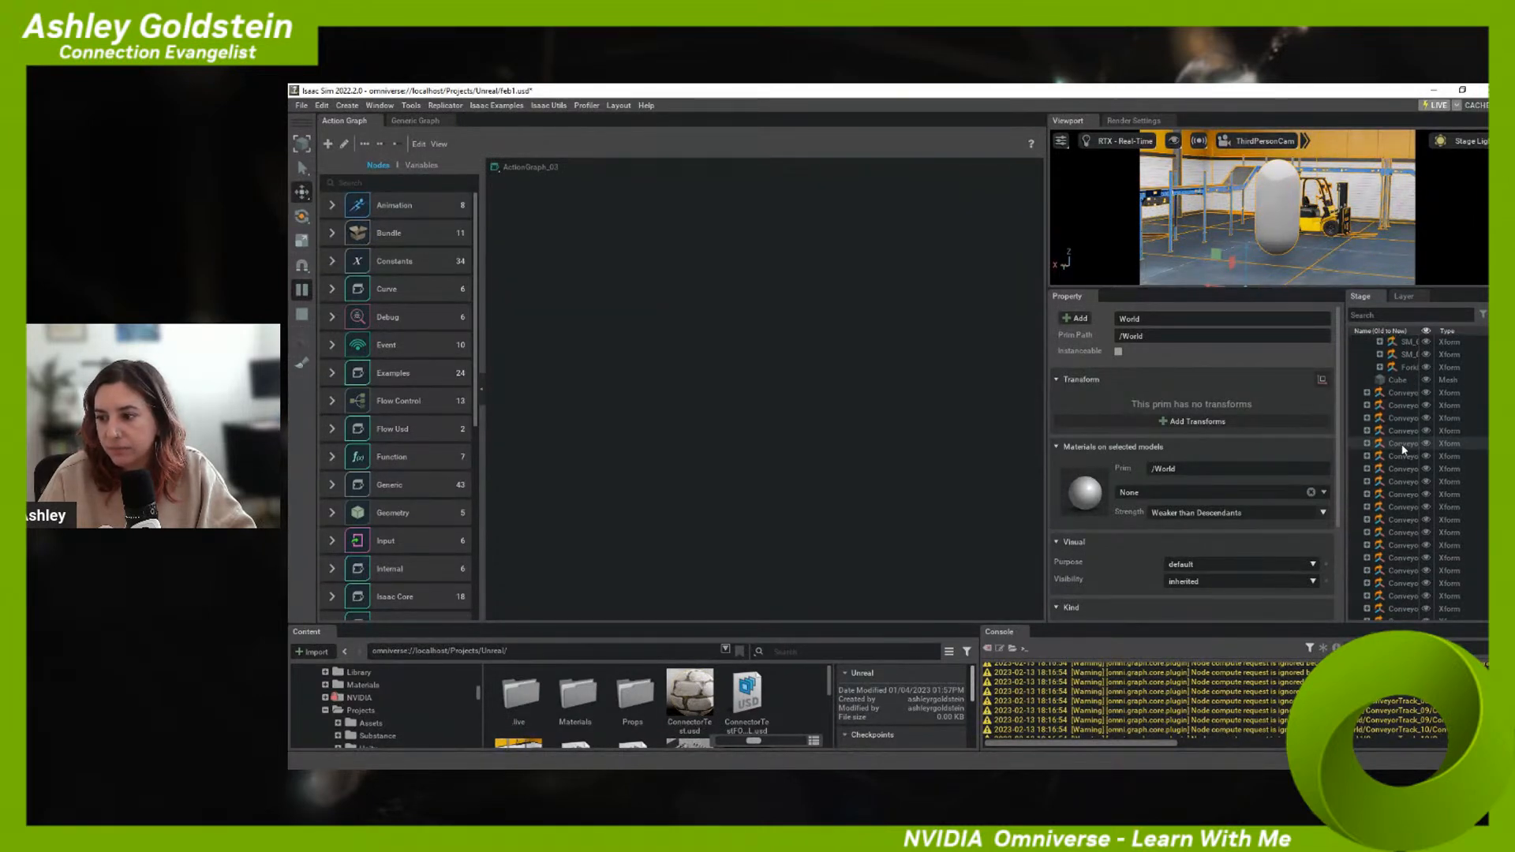
pyautogui.scroll(-5, 1401, 442)
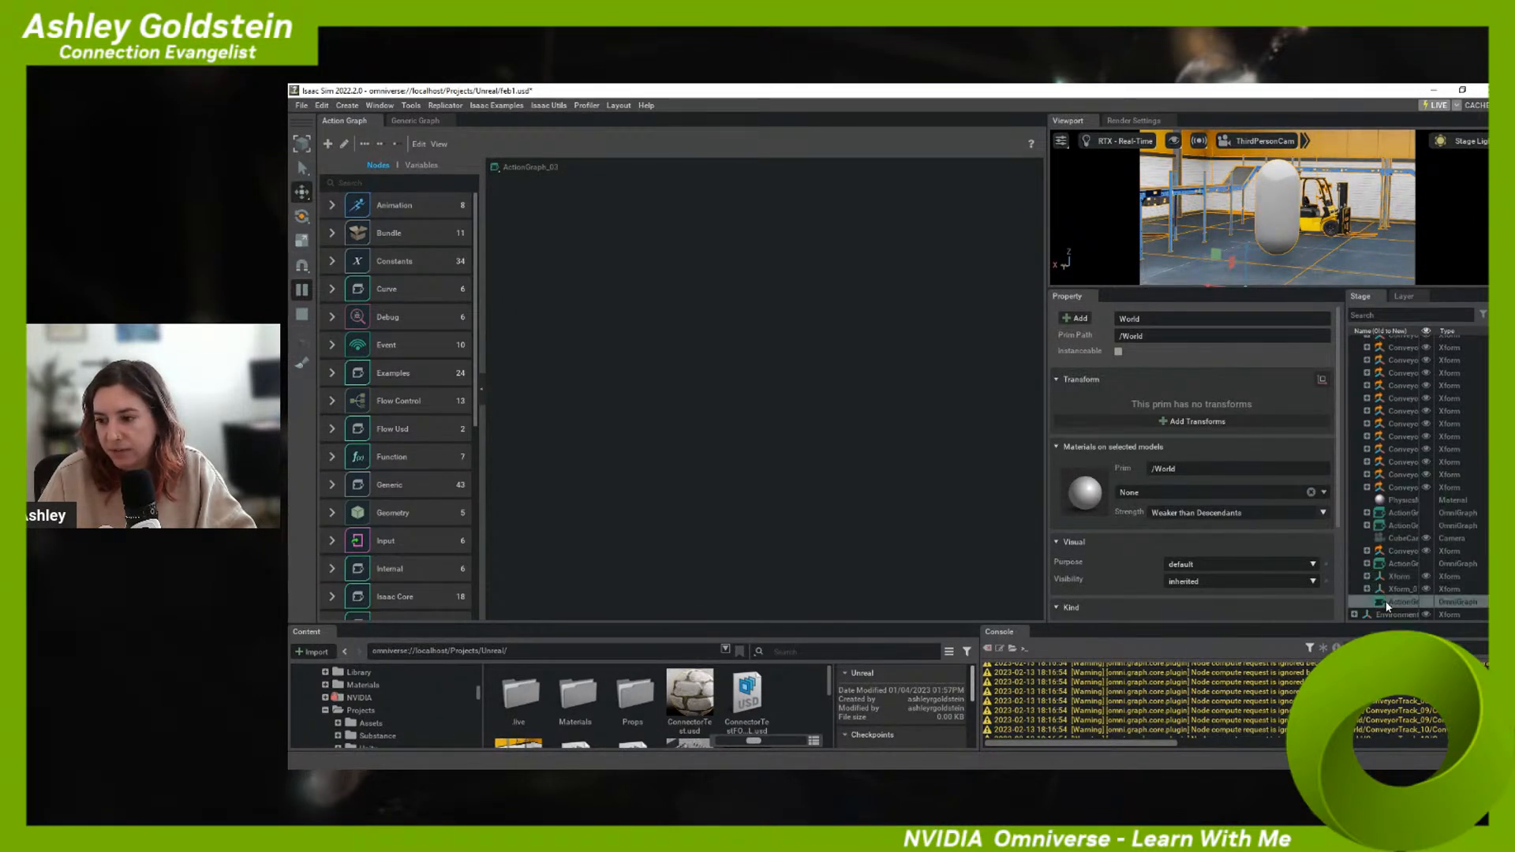
pyautogui.click(1387, 602)
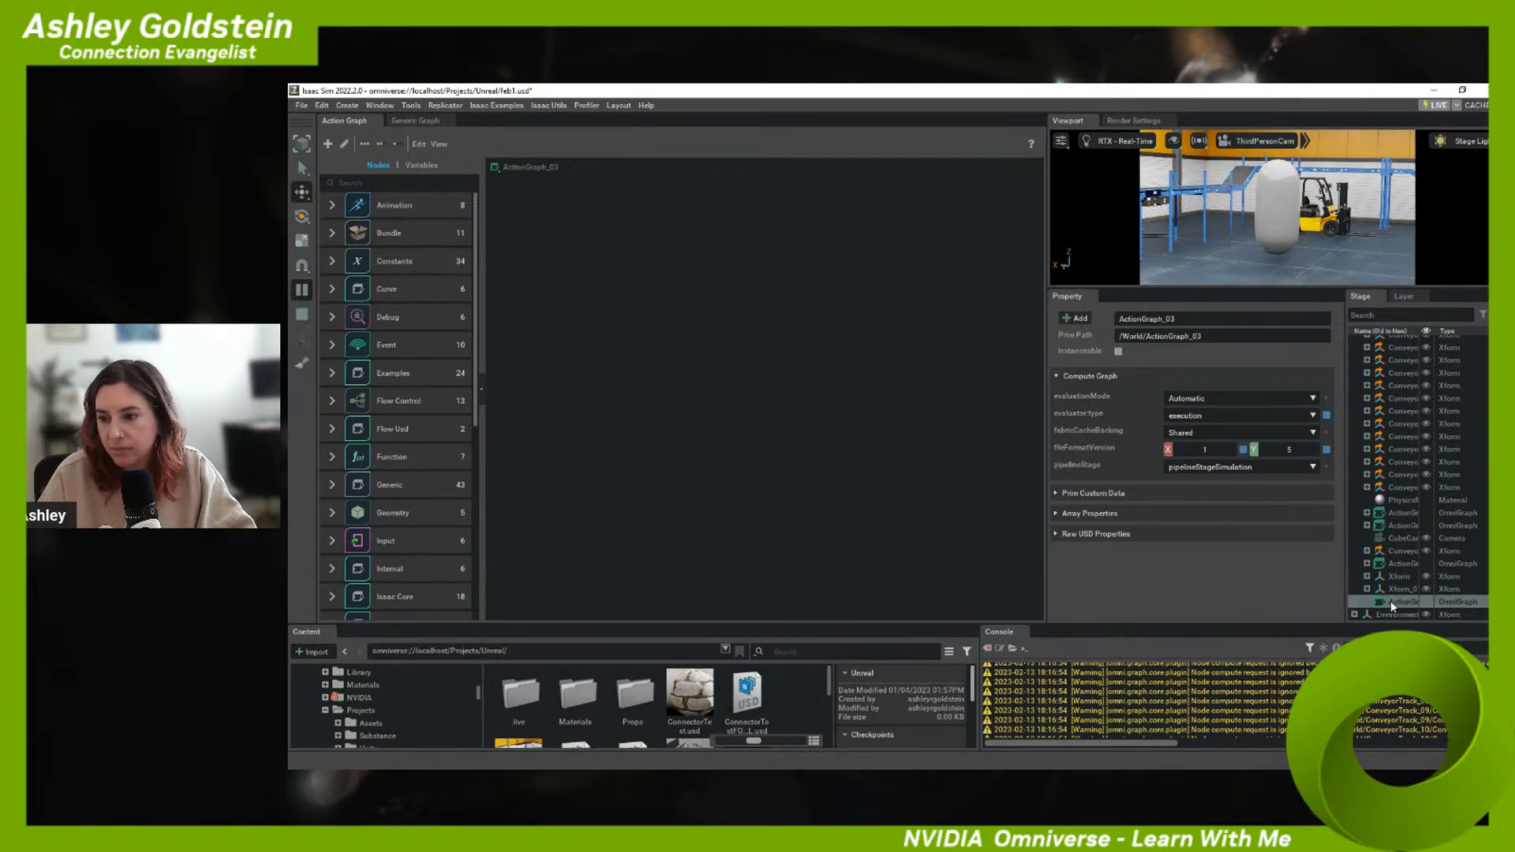
# - Rename the new action graph to ViewportUI and clear the selection
pyautogui.rightClick(1391, 601)
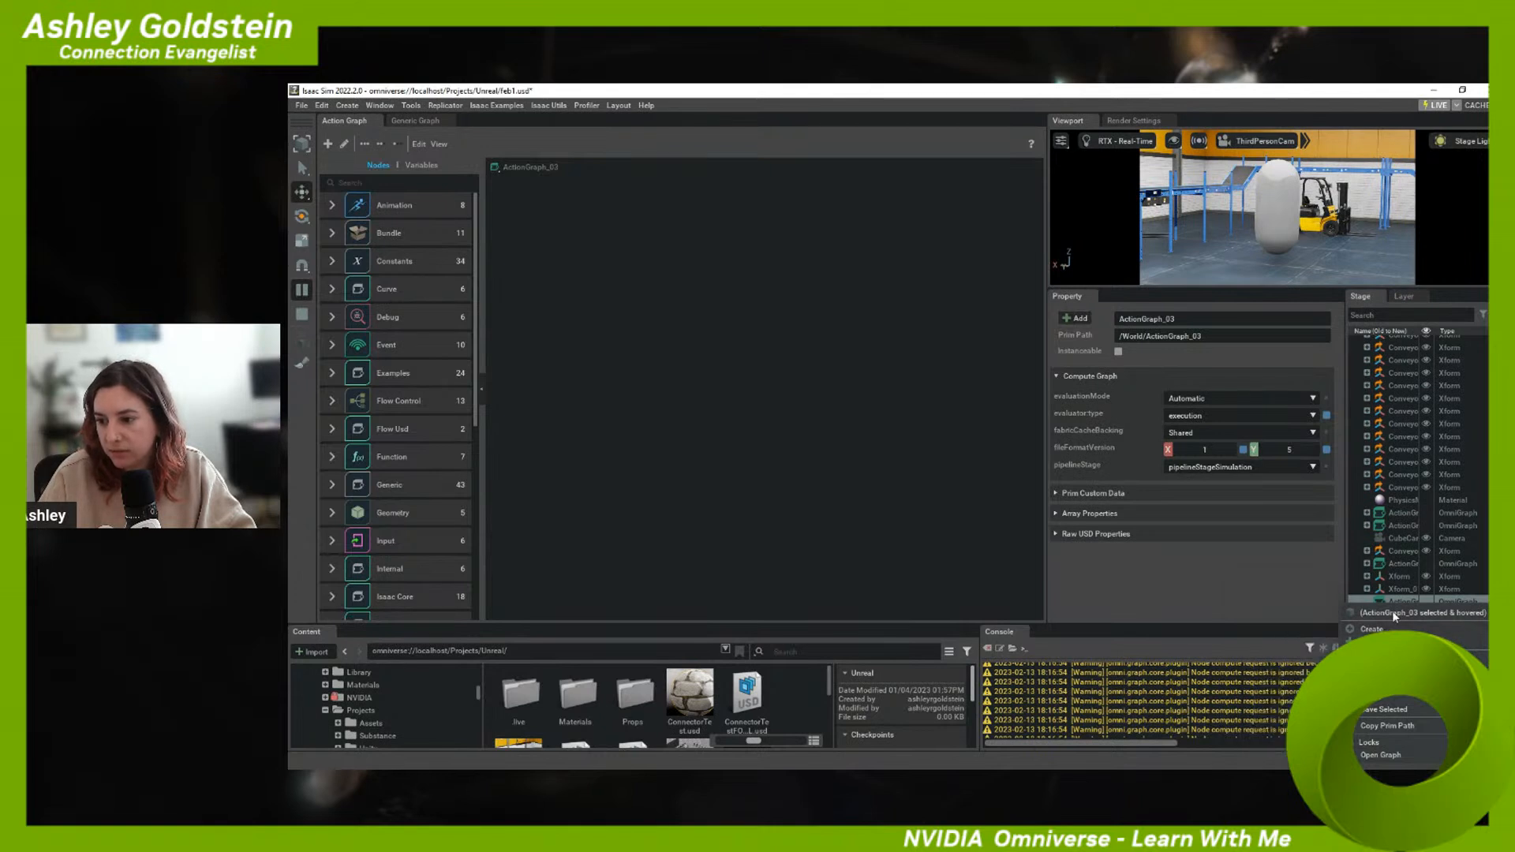
pyautogui.click(1374, 679)
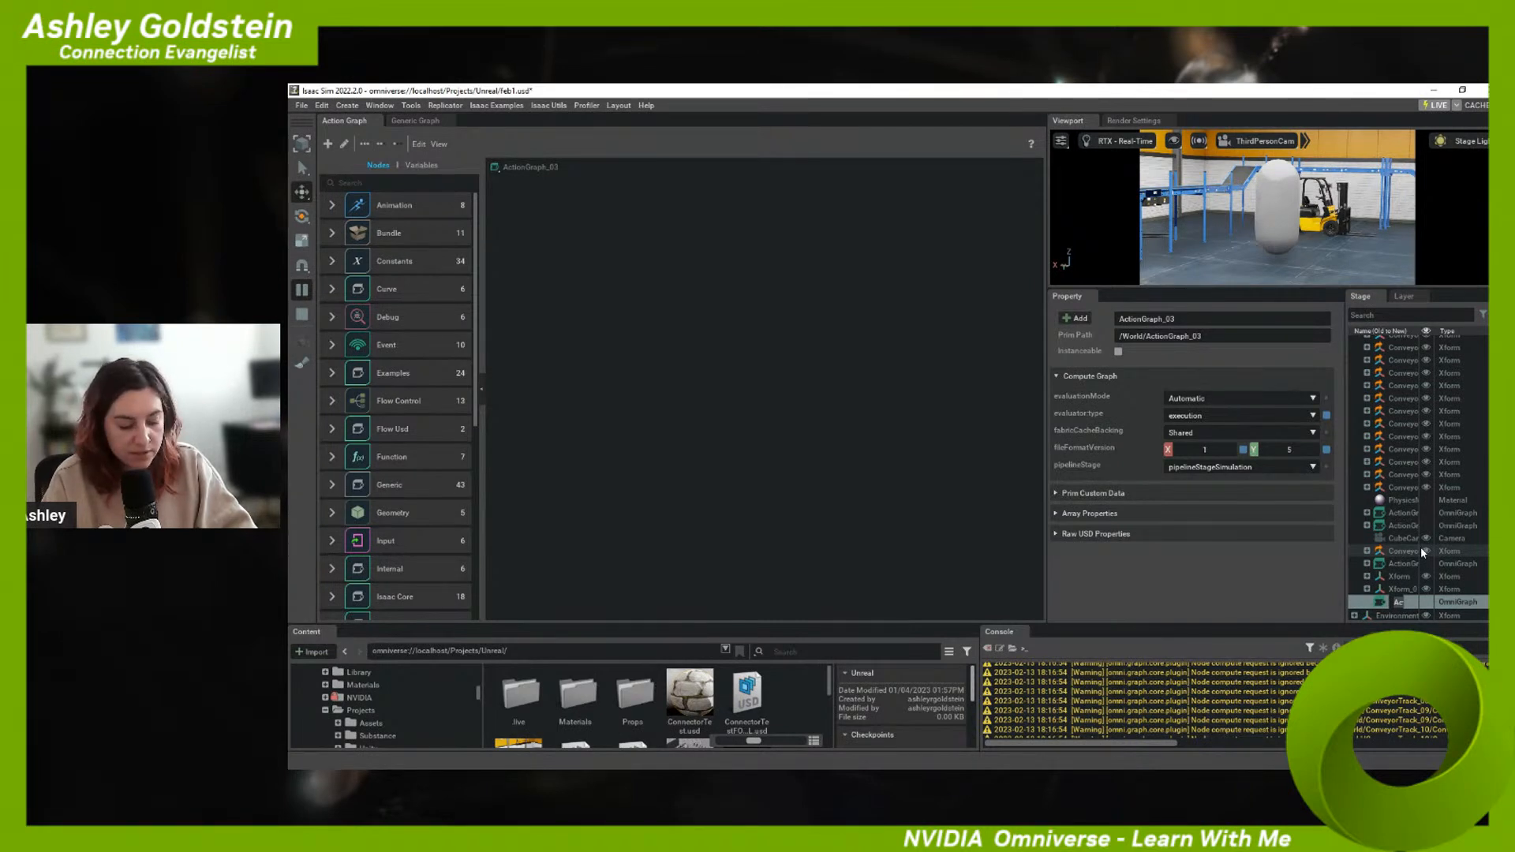
pyautogui.write('viewpo')
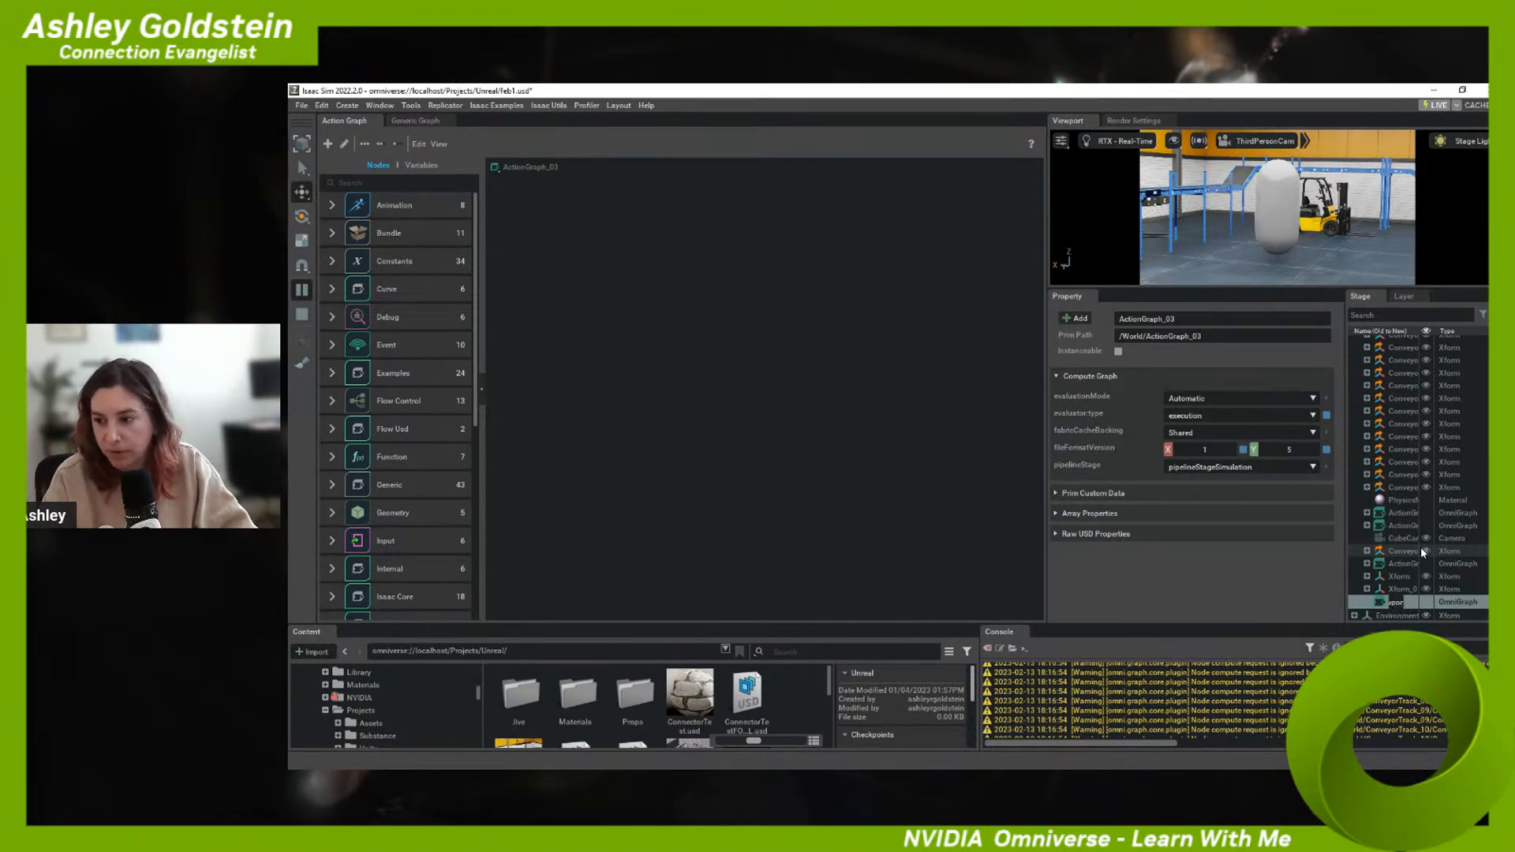
pyautogui.press('Return')
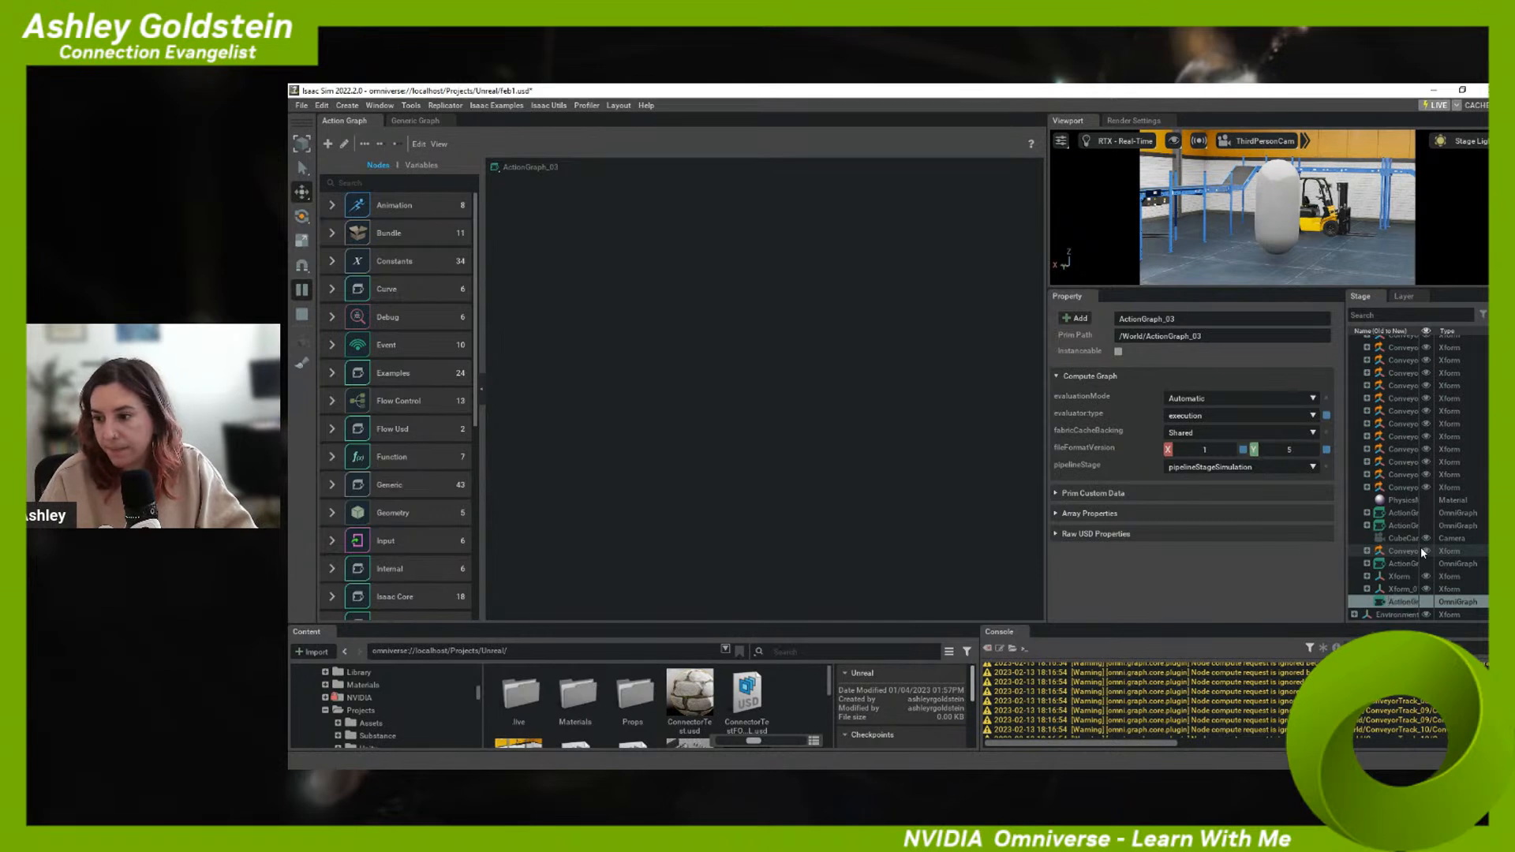
pyautogui.click(744, 382)
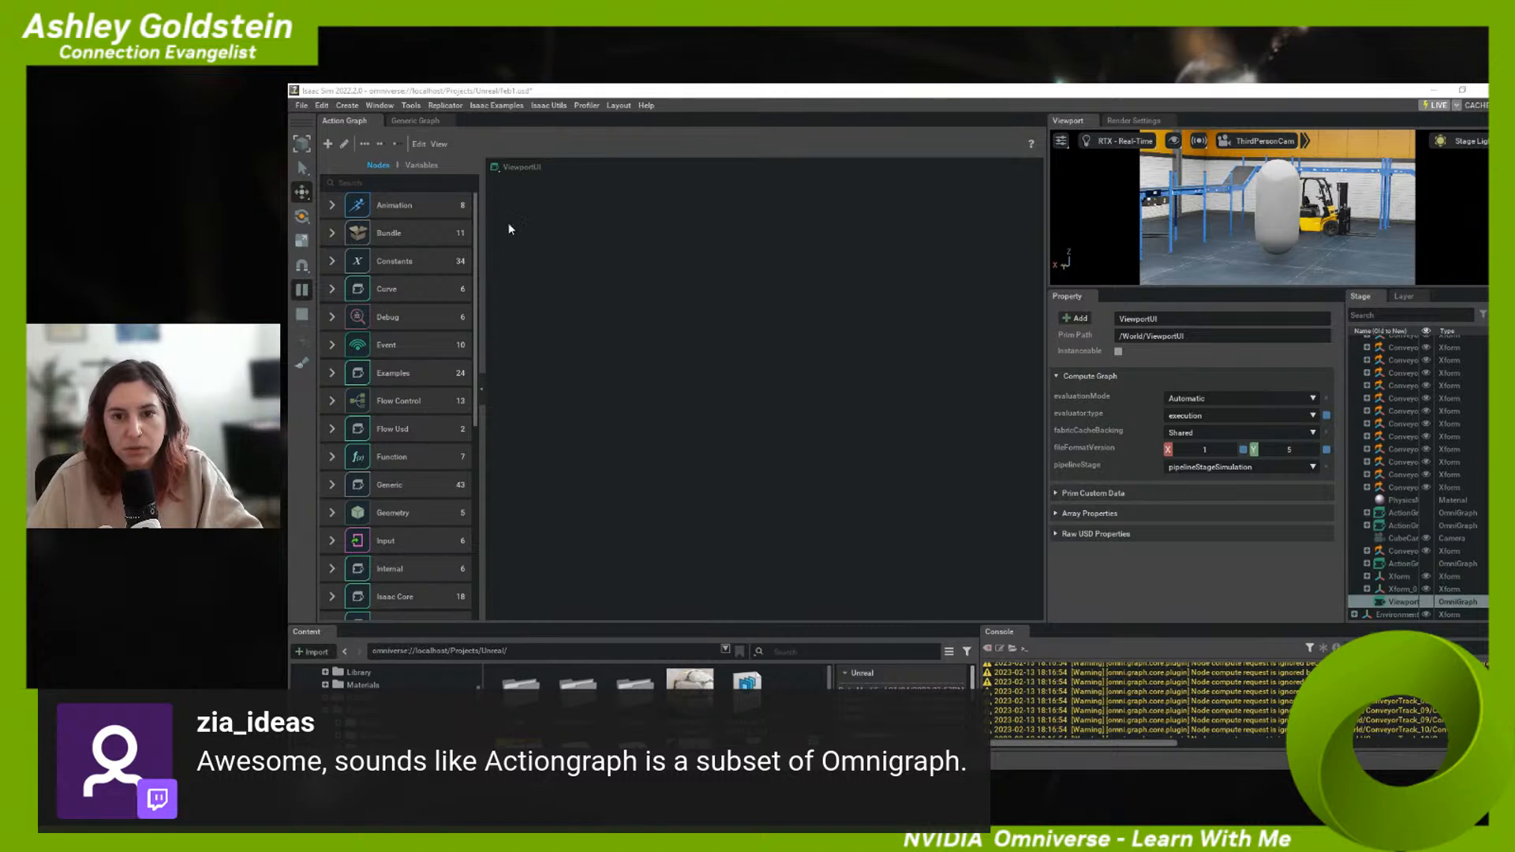
pyautogui.click(560, 362)
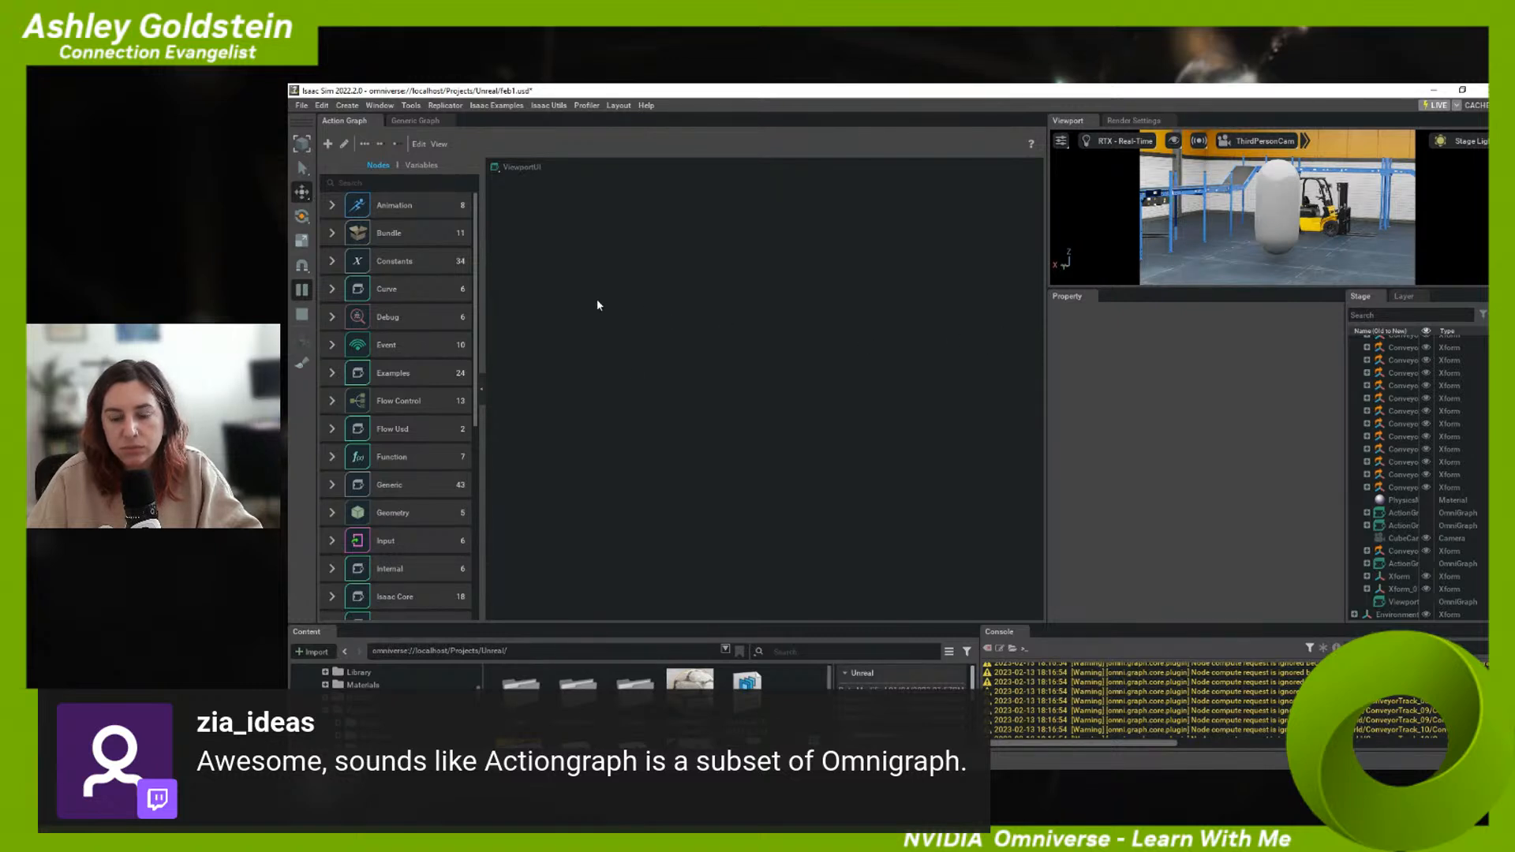
# - Save the changes to feb1.usd
pyautogui.scroll(5, 1432, 393)
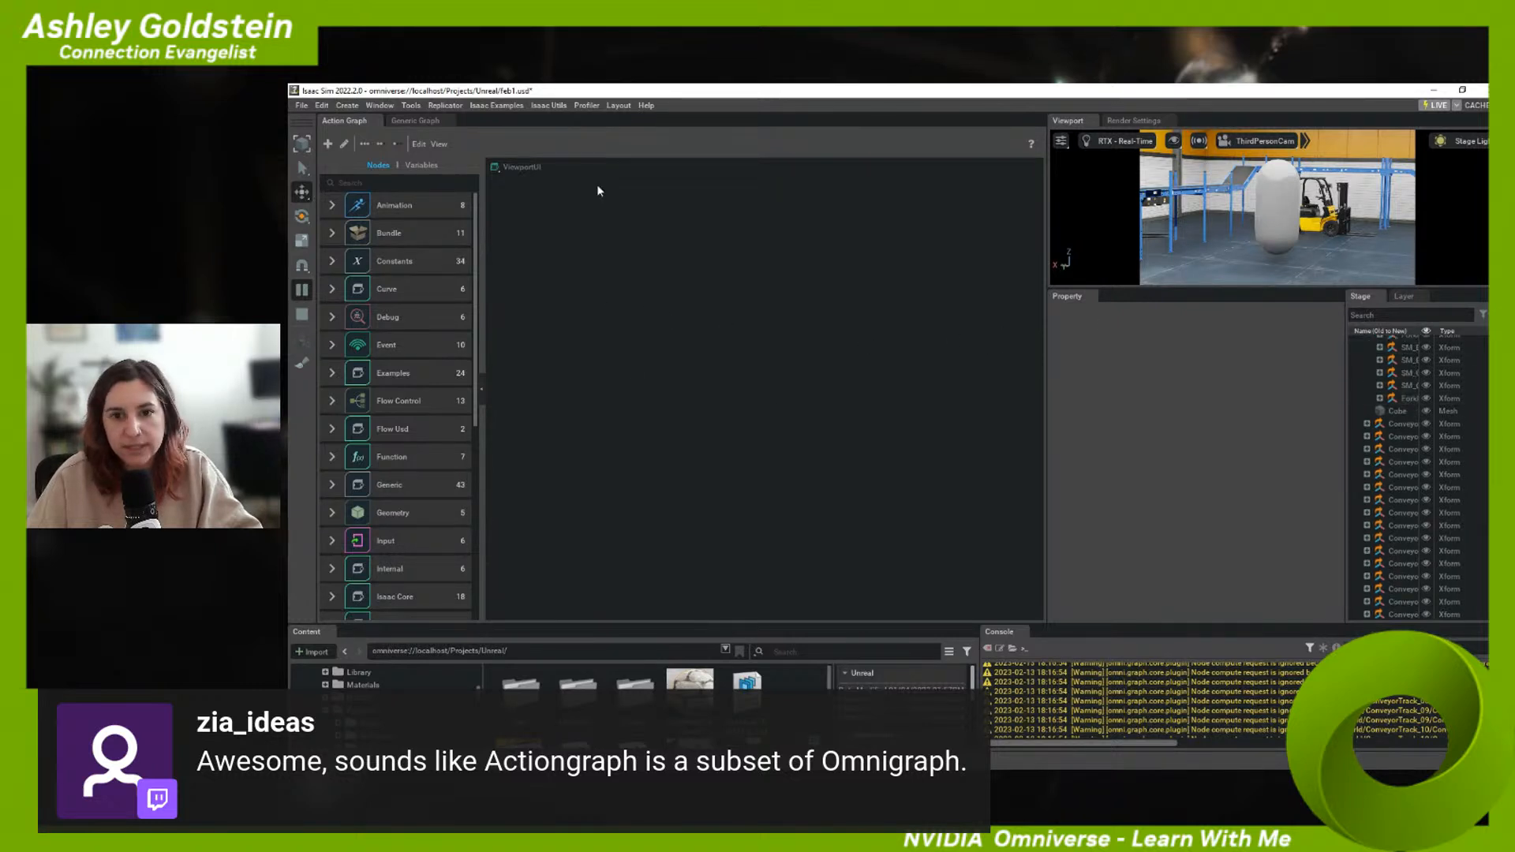
pyautogui.hotkey('ctrl', 's')
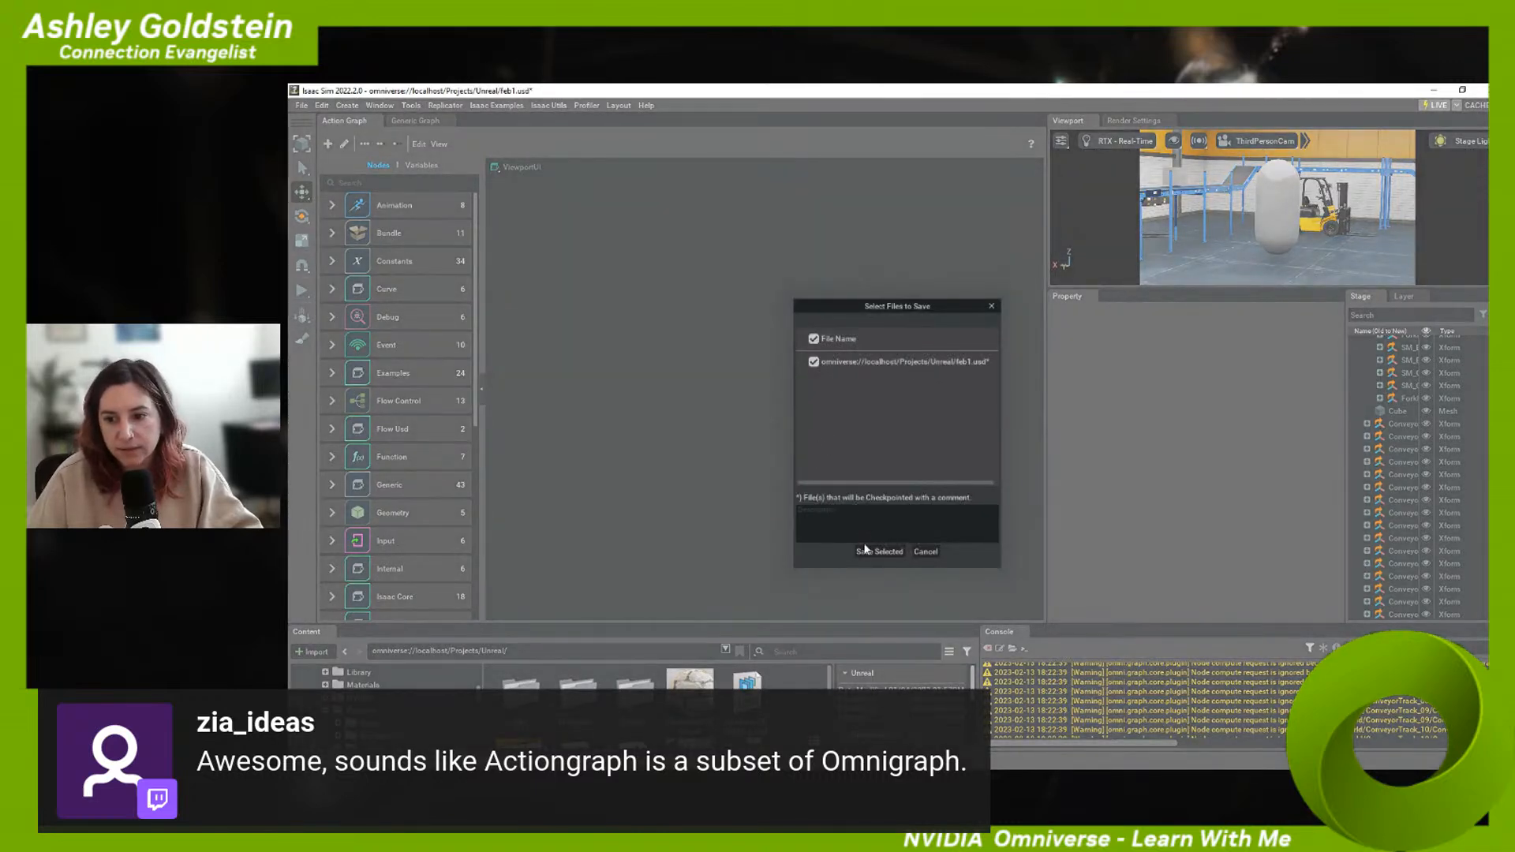
pyautogui.click(879, 552)
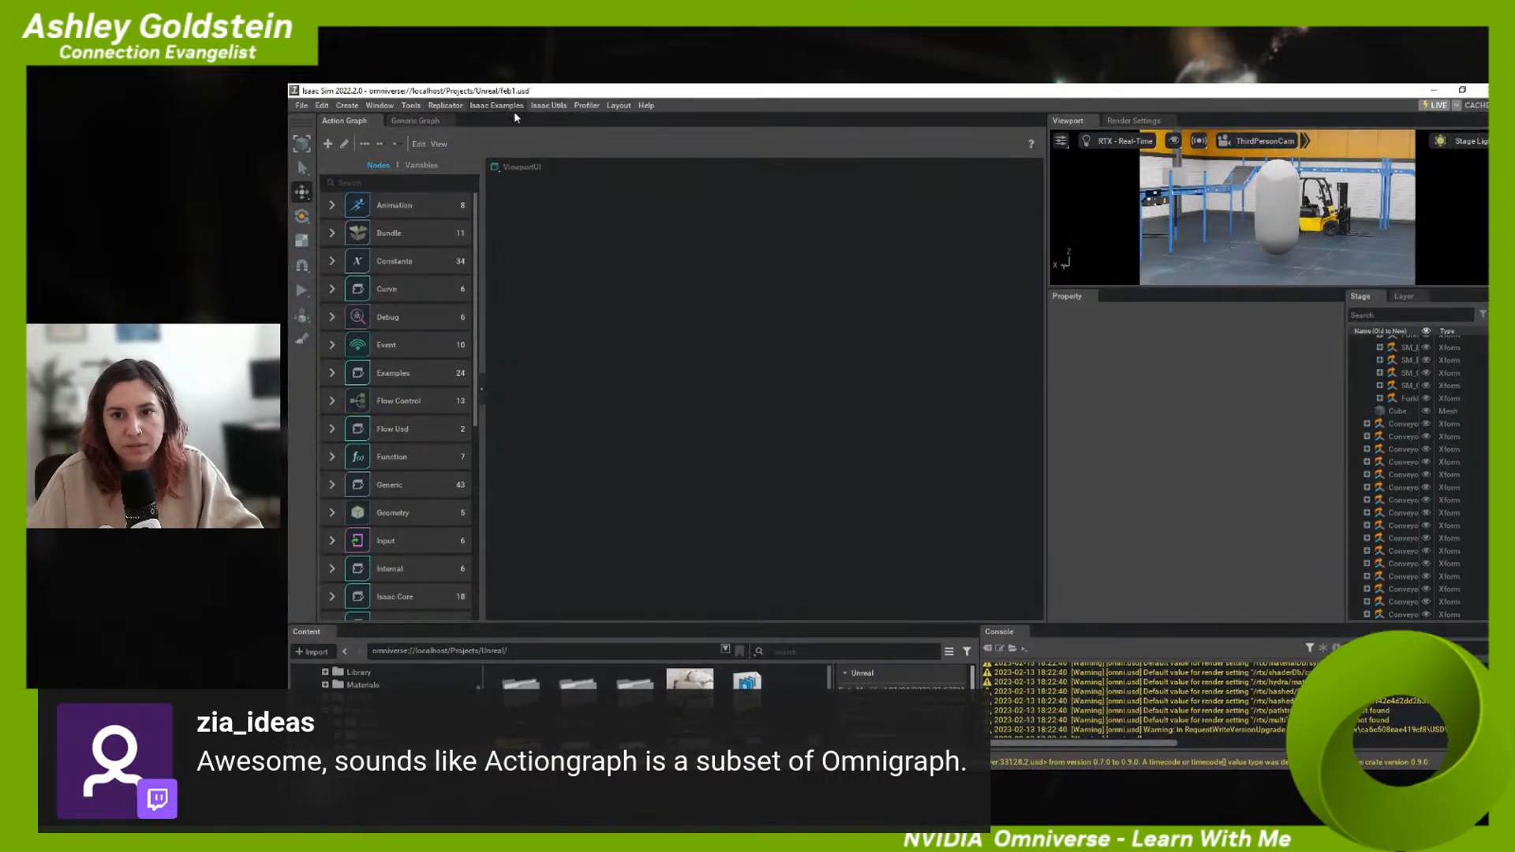
# - Load the basic.json window layout from the Layouts folder in Documents/Omniverse
pyautogui.click(618, 105)
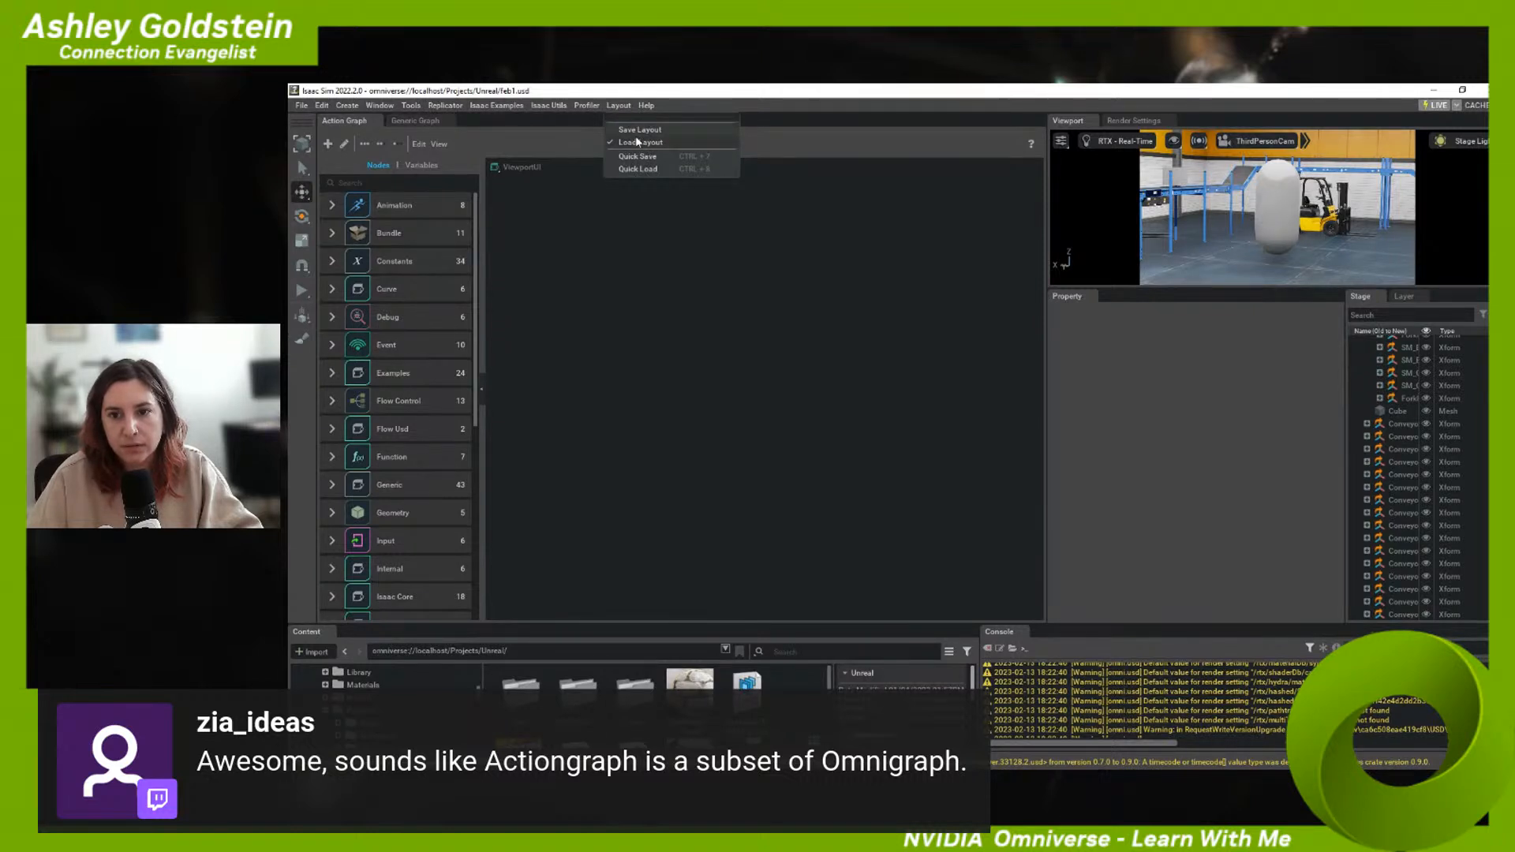
pyautogui.click(639, 142)
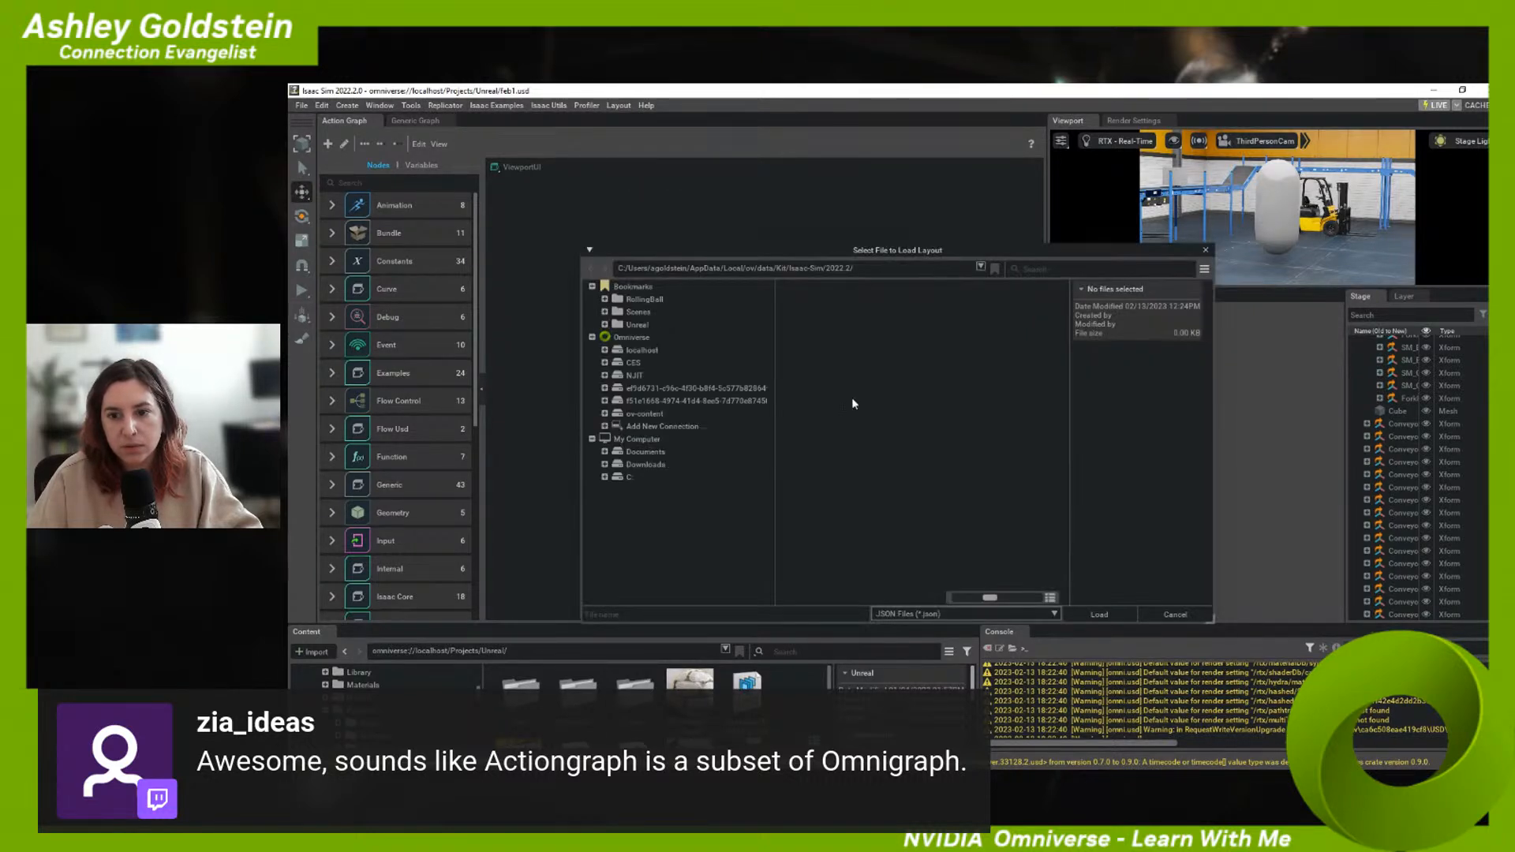
pyautogui.doubleClick(867, 320)
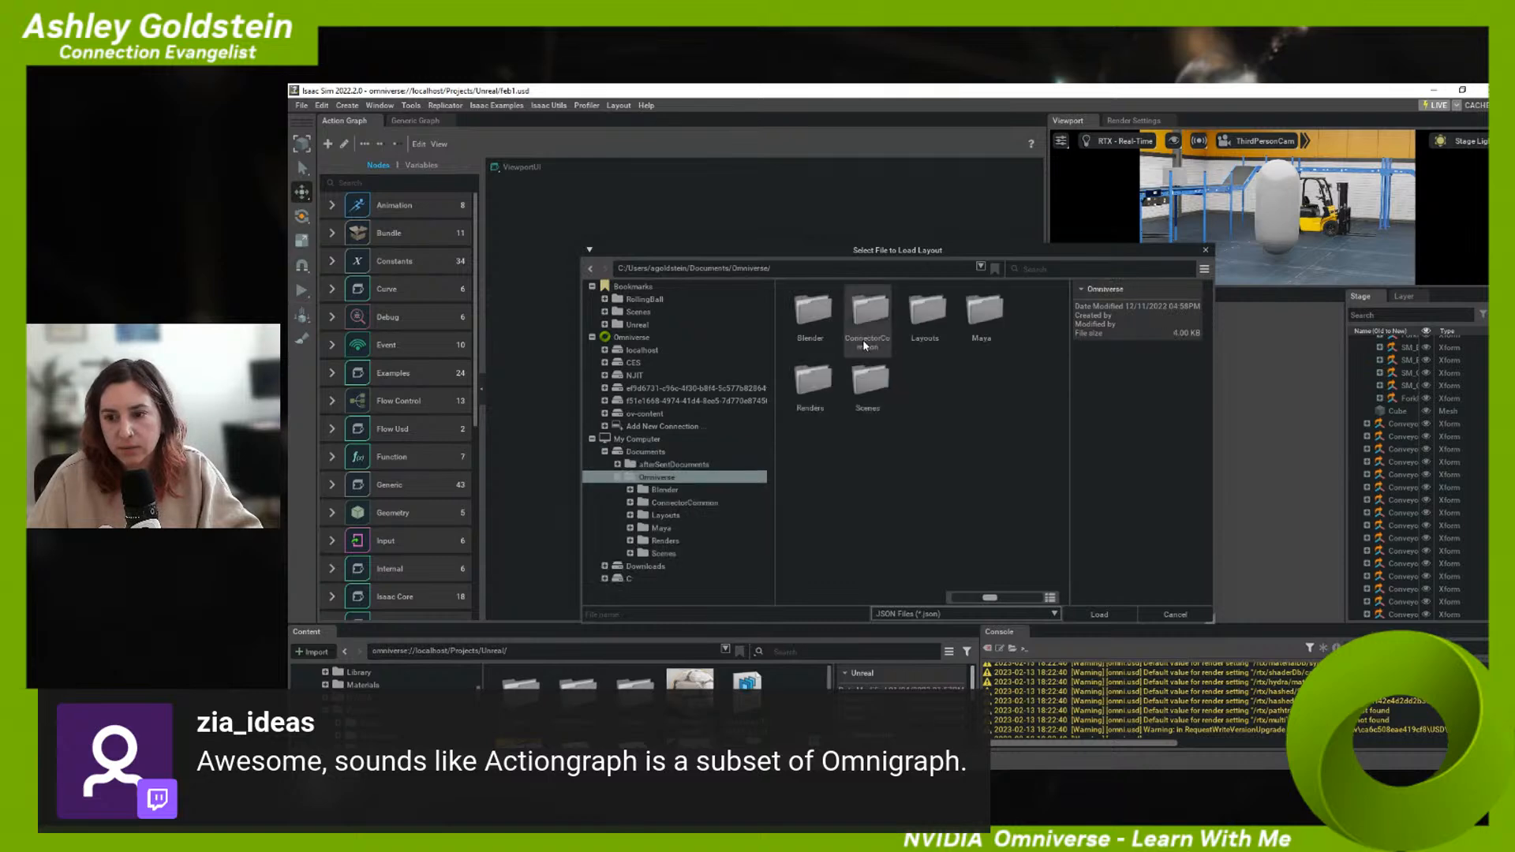
pyautogui.doubleClick(928, 316)
pyautogui.doubleClick(812, 316)
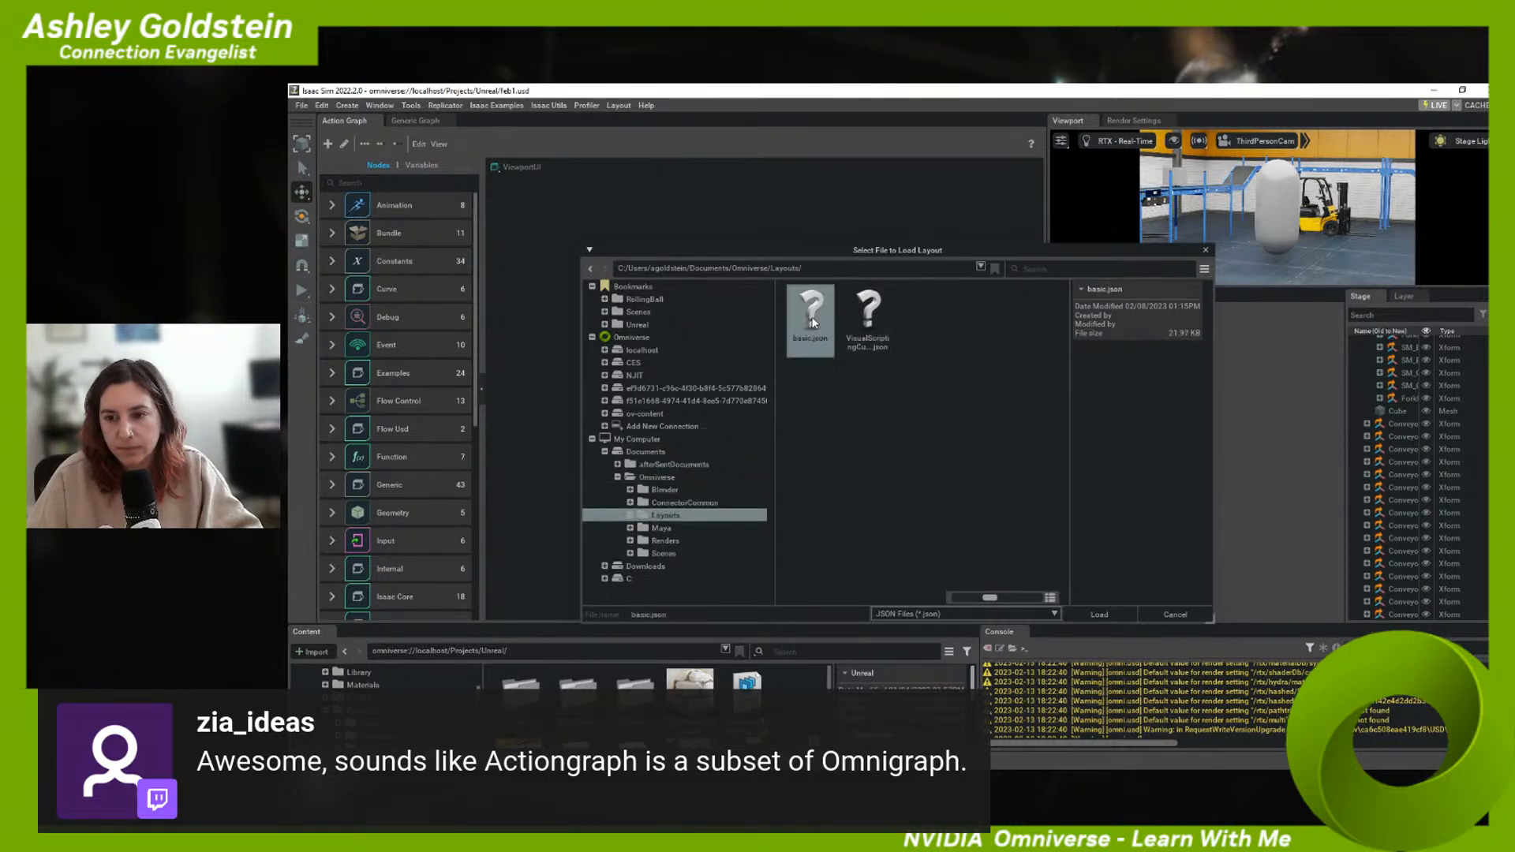
# - Open the LightBulb scene from the Visual Scripting samples
pyautogui.scroll(-10, 390, 628)
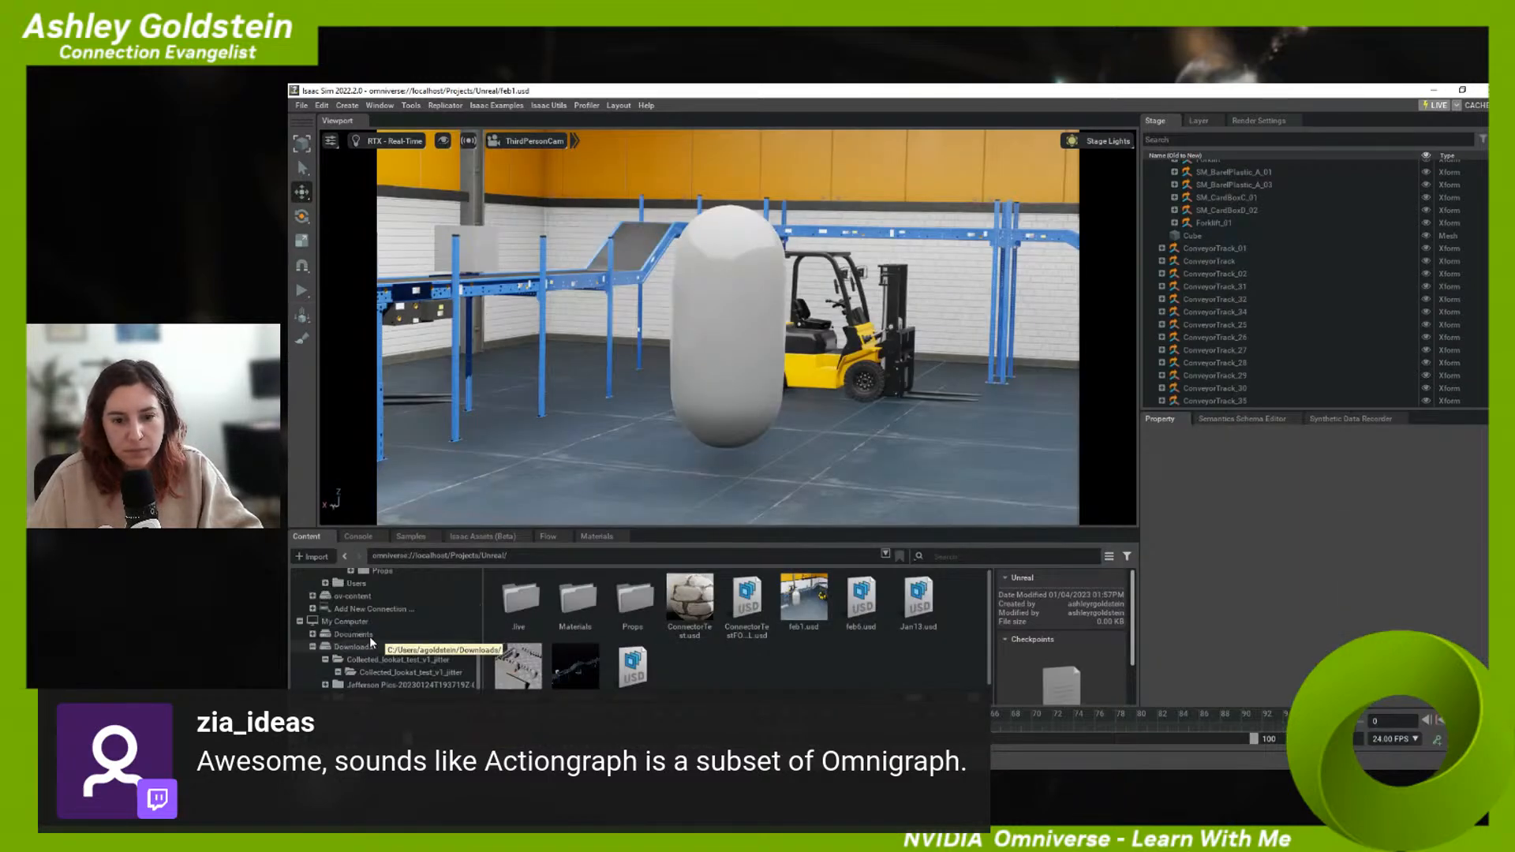
pyautogui.click(401, 537)
pyautogui.doubleClick(632, 631)
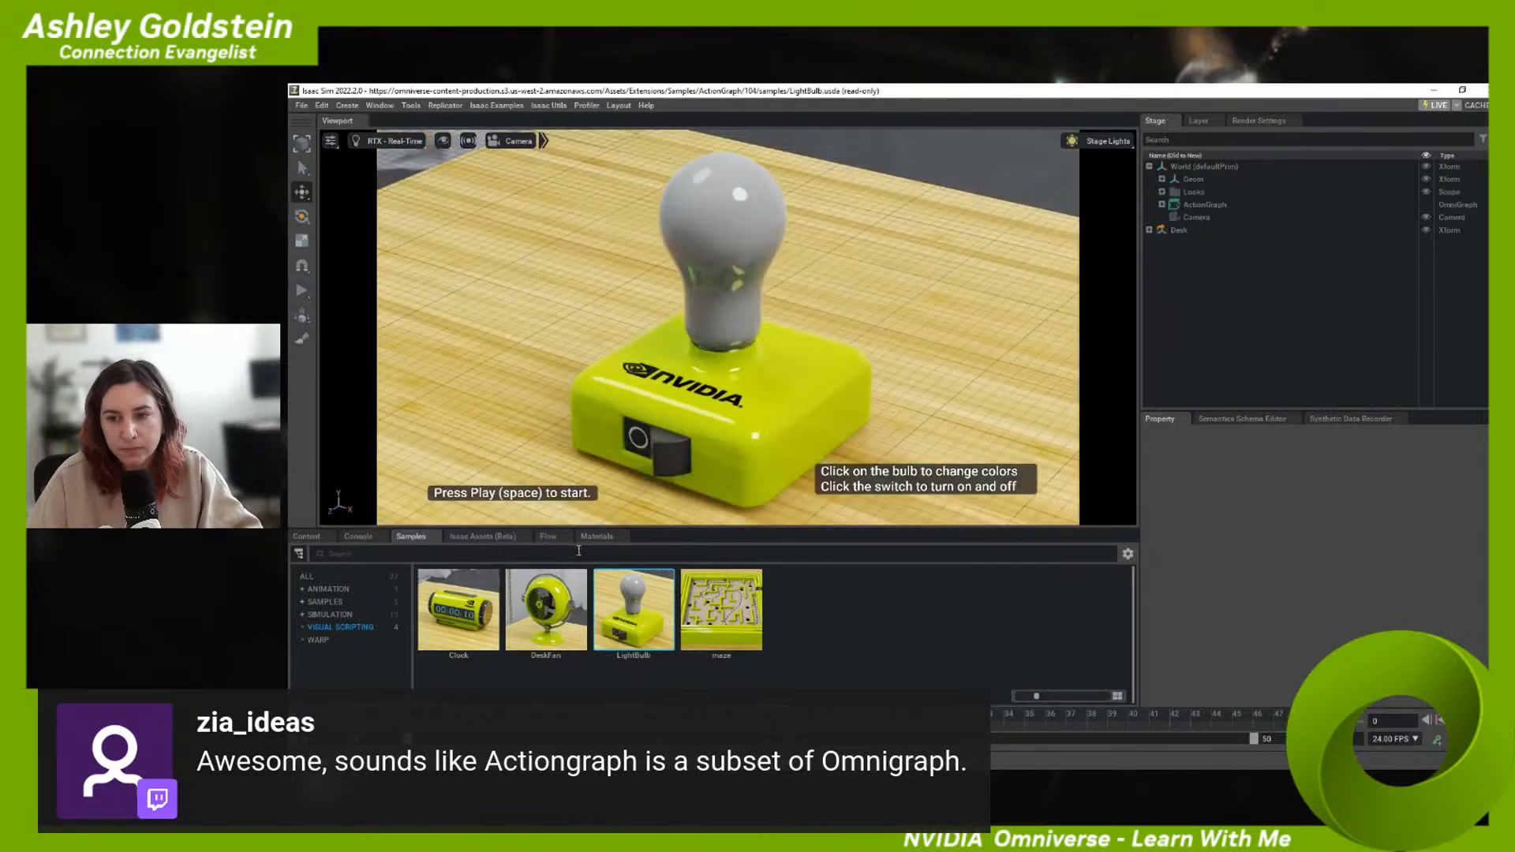
# - Open the LightBulb sample's ActionGraph and enlarge the graph editor's area
pyautogui.rightClick(1215, 205)
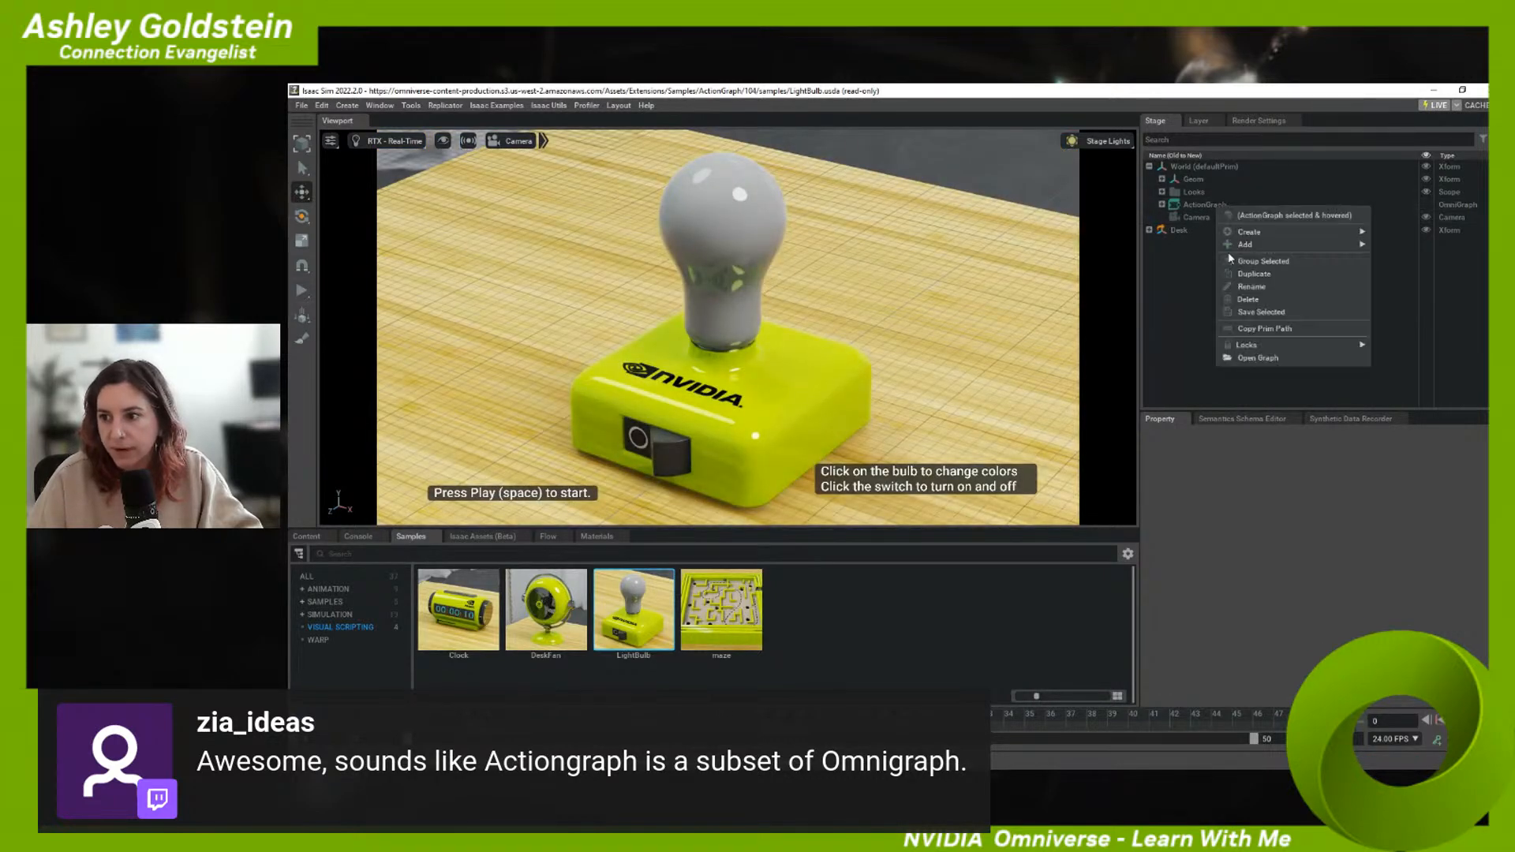
pyautogui.click(1249, 358)
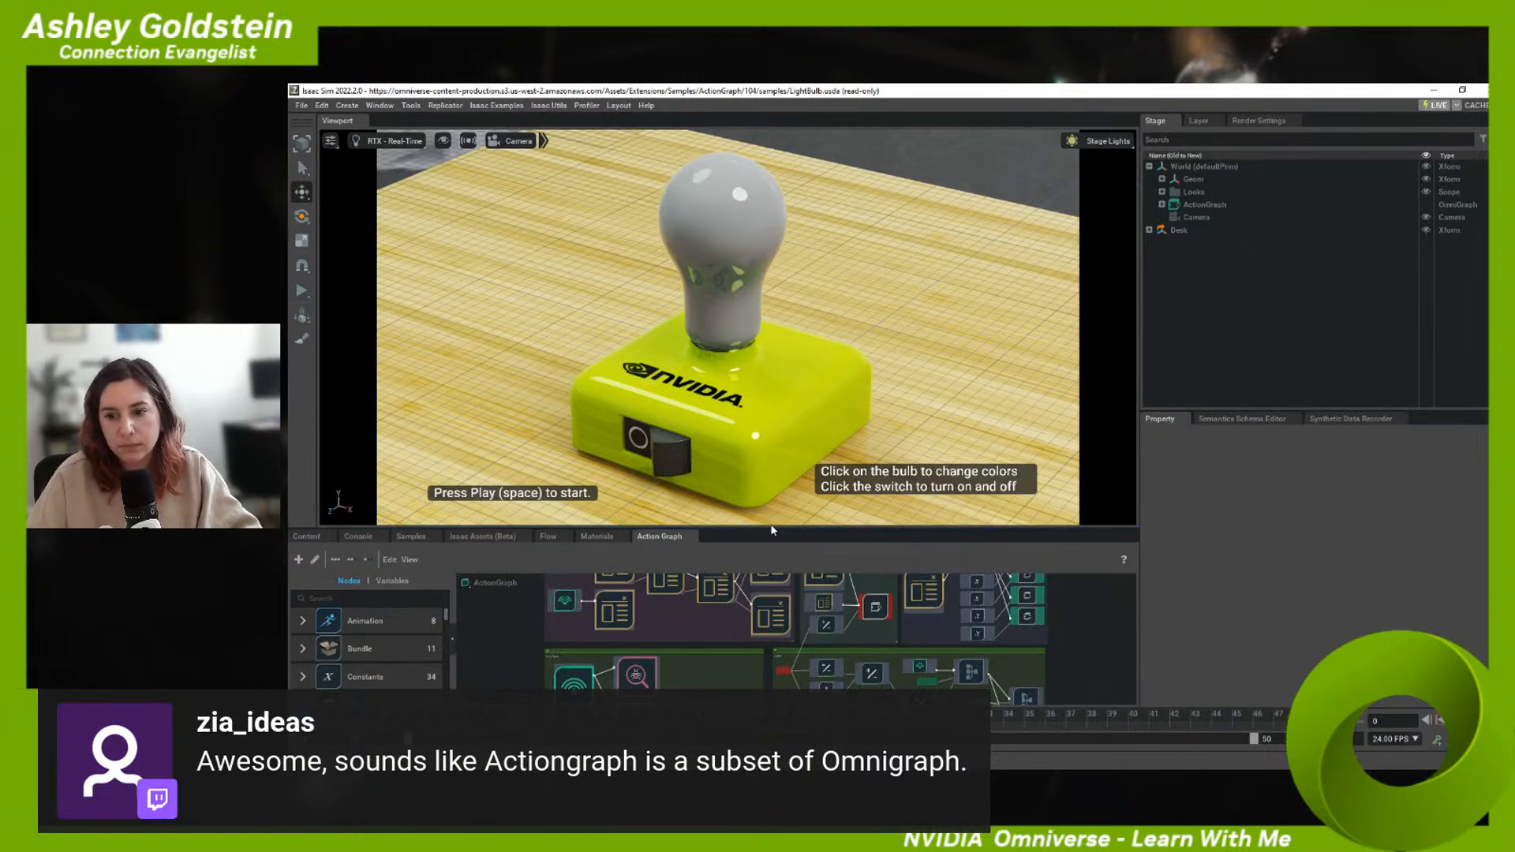
pyautogui.moveTo(772, 527); pyautogui.dragTo(793, 349)
# - Examine the Info Text, Light, Light Switch and Color Switch node groups in the LightBulb sample's action graph
pyautogui.scroll(5, 683, 545)
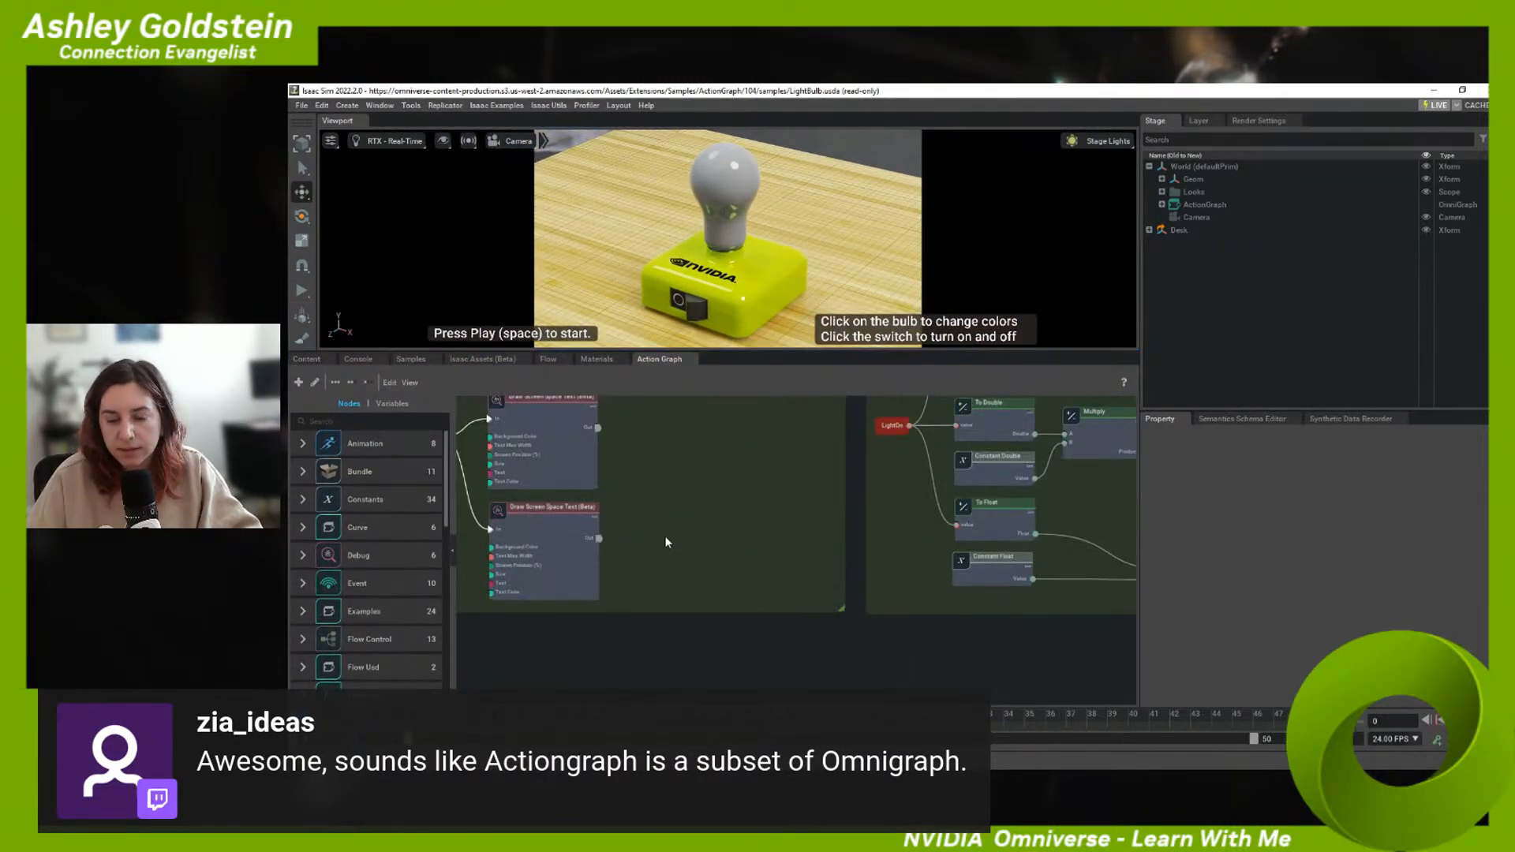
pyautogui.moveTo(567, 447); pyautogui.dragTo(617, 514, button='middle')
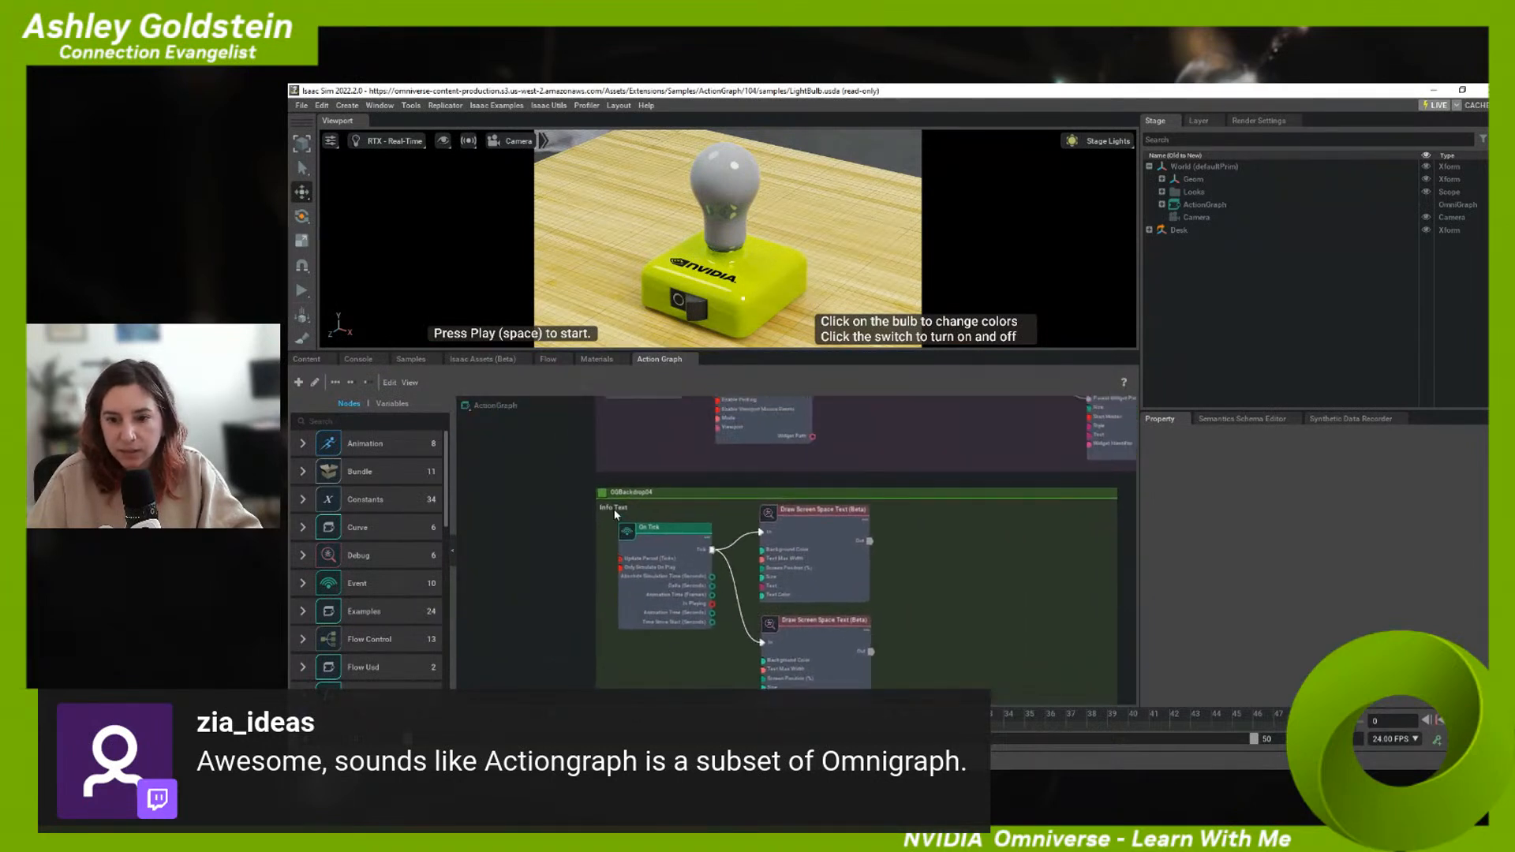
pyautogui.scroll(1, 622, 505)
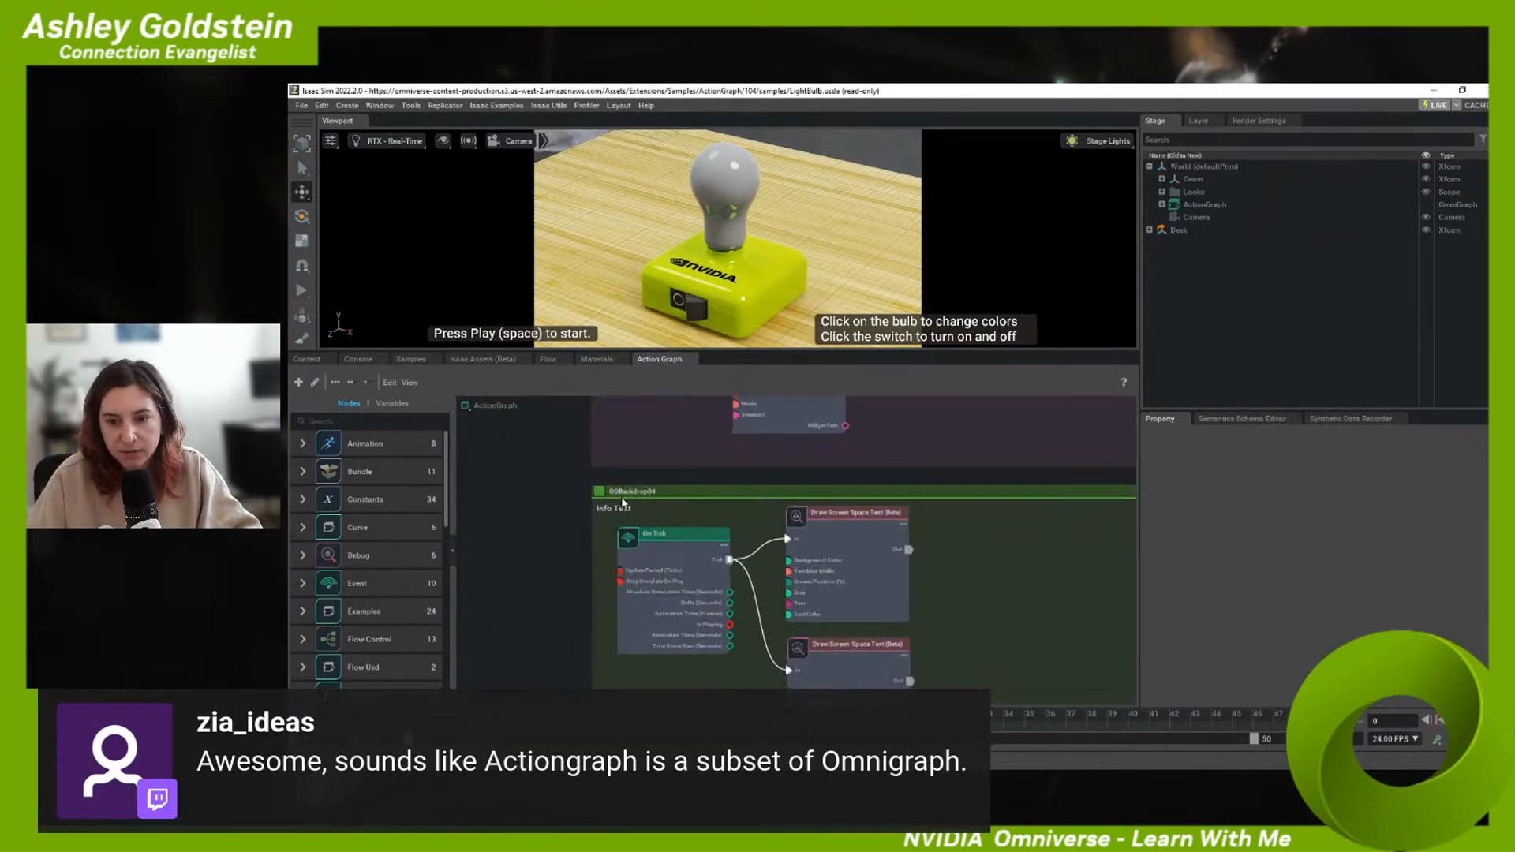
pyautogui.moveTo(609, 503); pyautogui.dragTo(575, 456, button='middle')
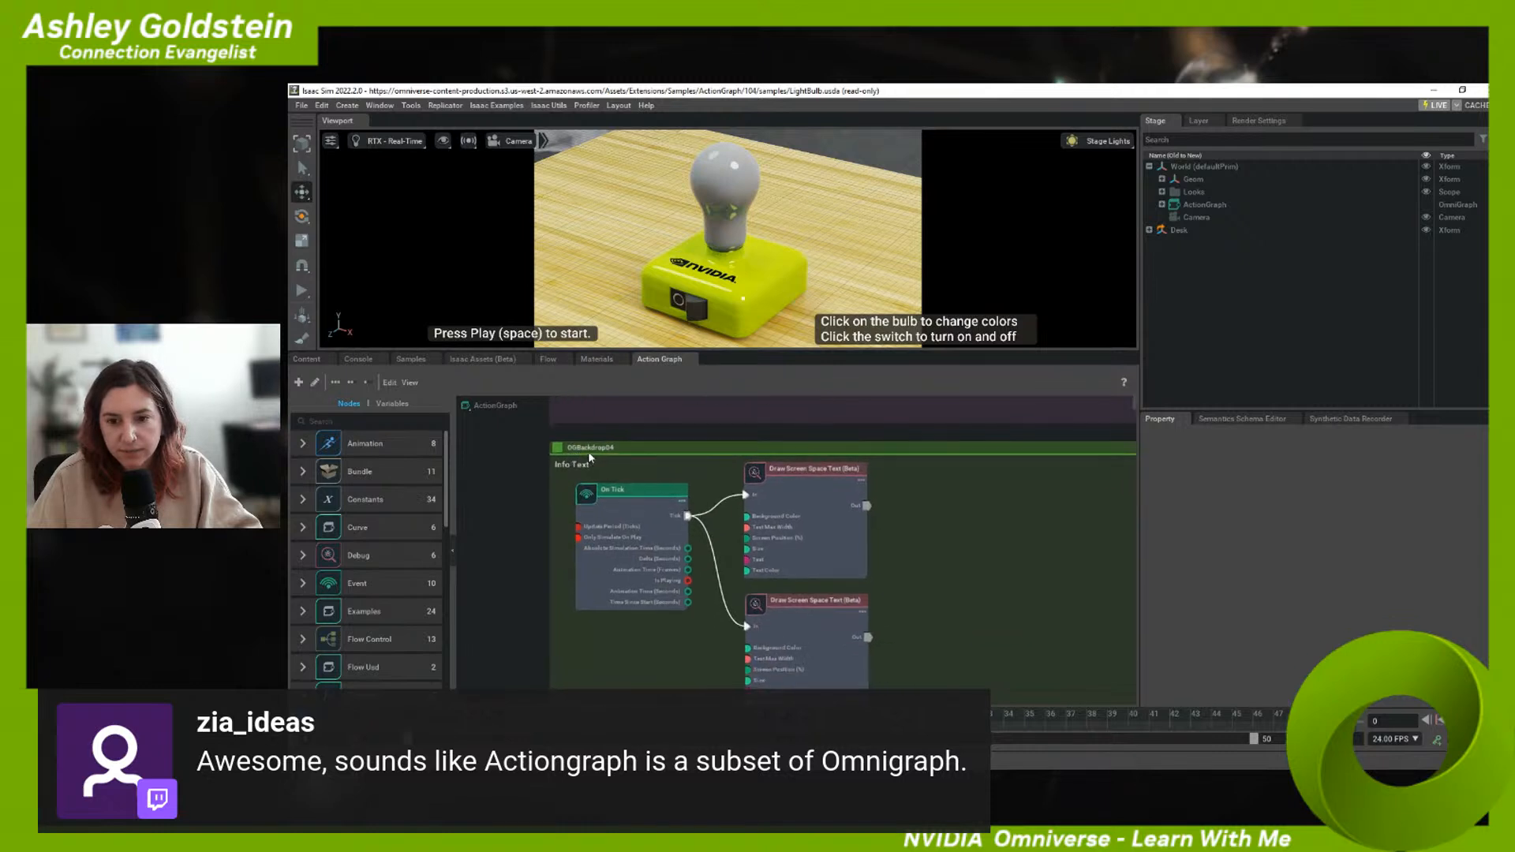
pyautogui.moveTo(651, 487); pyautogui.dragTo(739, 555, button='middle')
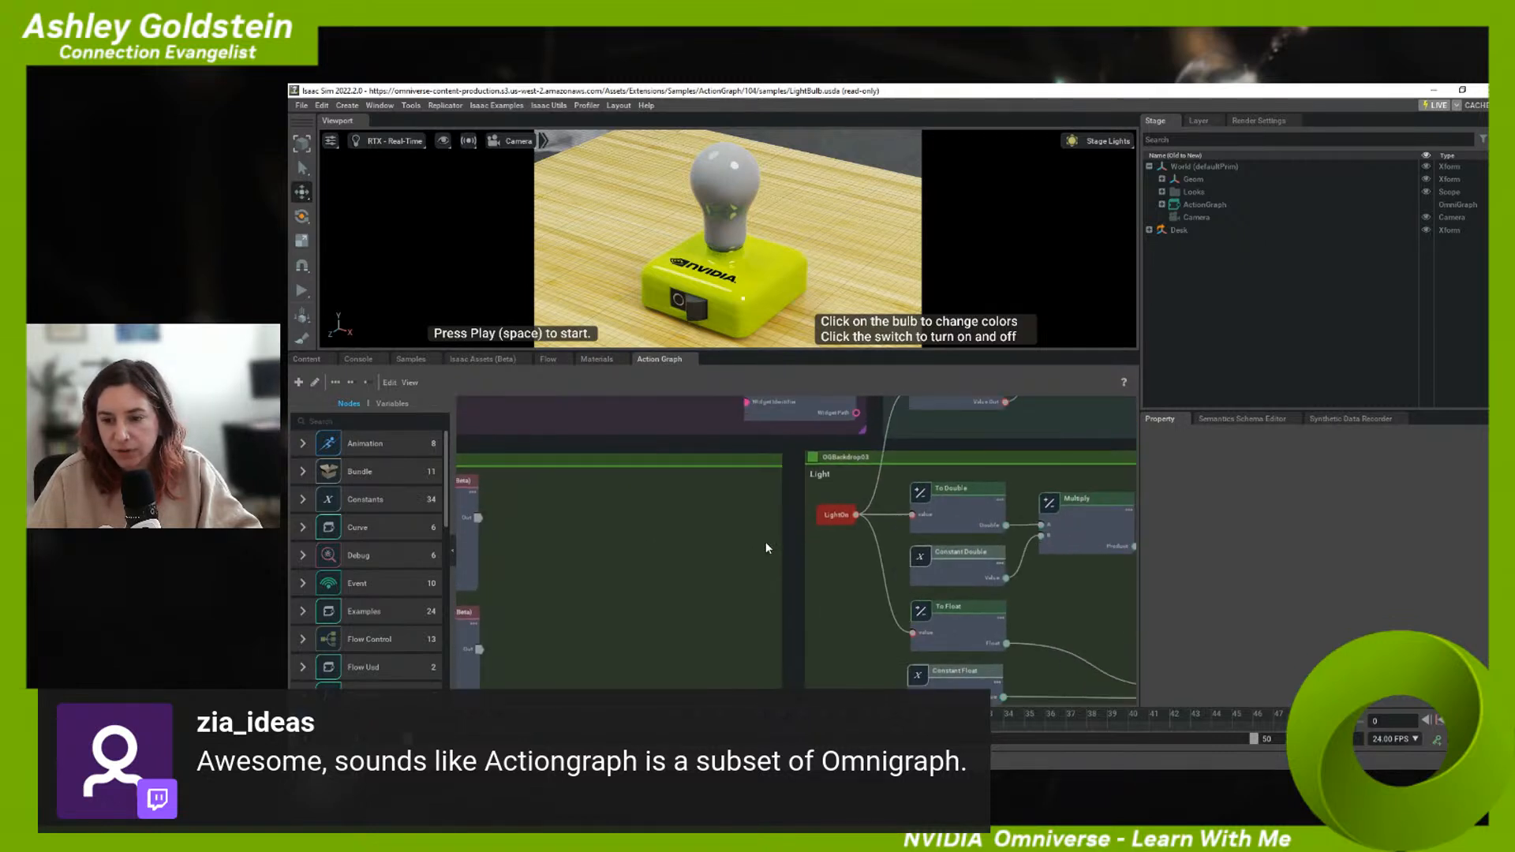
pyautogui.moveTo(844, 527); pyautogui.dragTo(772, 507, button='middle')
pyautogui.scroll(1, 925, 580)
pyautogui.moveTo(925, 579); pyautogui.dragTo(742, 710, button='middle')
pyautogui.moveTo(596, 591); pyautogui.dragTo(730, 632, button='middle')
pyautogui.moveTo(720, 543); pyautogui.dragTo(699, 600, button='middle')
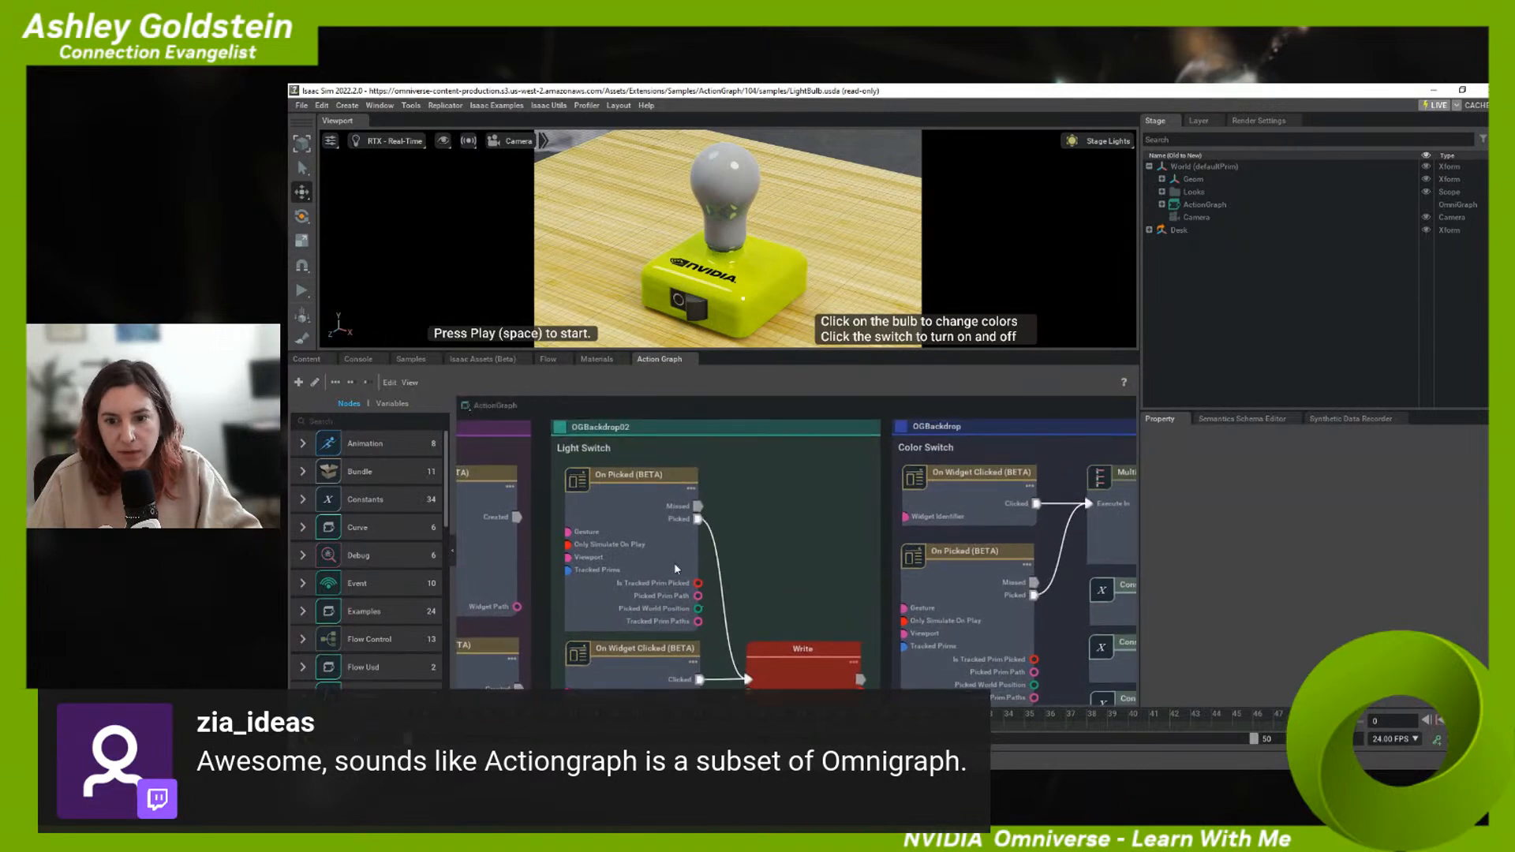
pyautogui.moveTo(843, 553); pyautogui.dragTo(728, 494, button='middle')
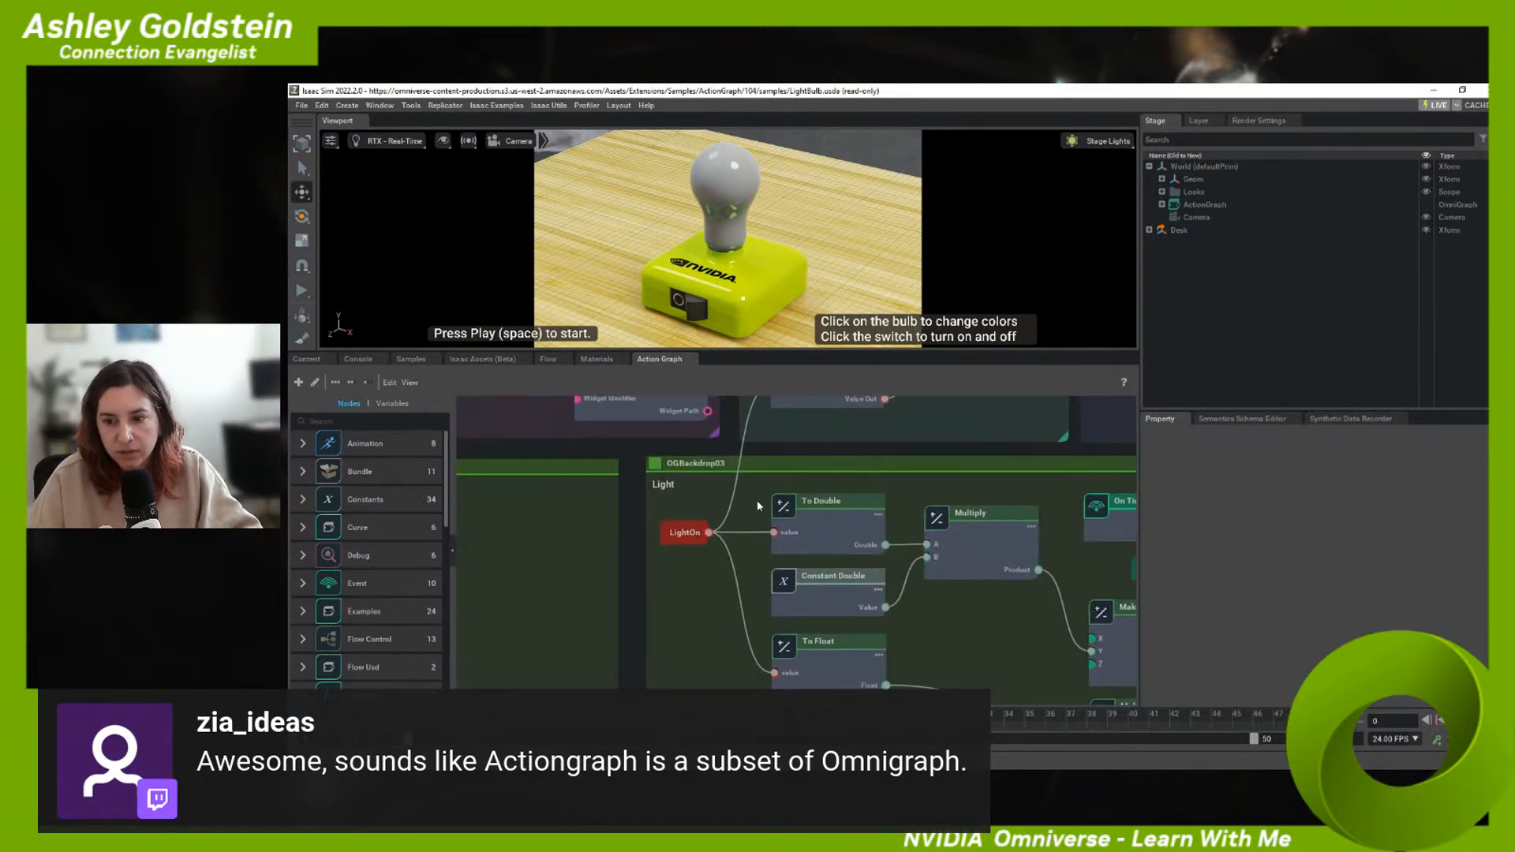
# - Inspect the LightOn variable's properties and the inputs of the upper Draw Screen Space Text node in the Info Text group
pyautogui.click(392, 403)
pyautogui.click(325, 450)
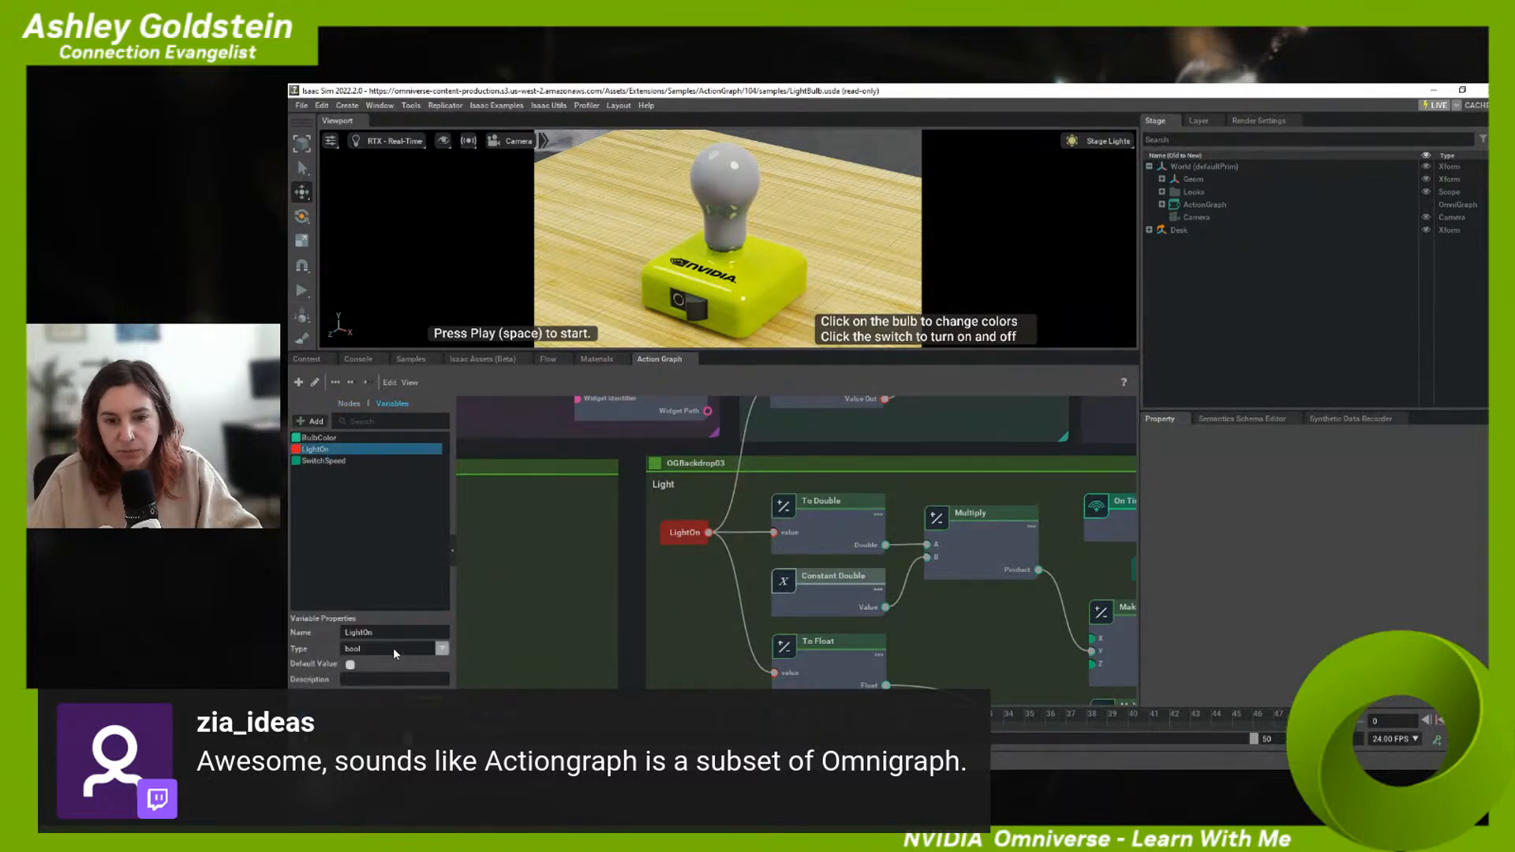
pyautogui.moveTo(508, 570)
pyautogui.mouseDown(button='middle')
pyautogui.moveTo(665, 478)
pyautogui.moveTo(904, 506)
pyautogui.mouseUp(button='middle')
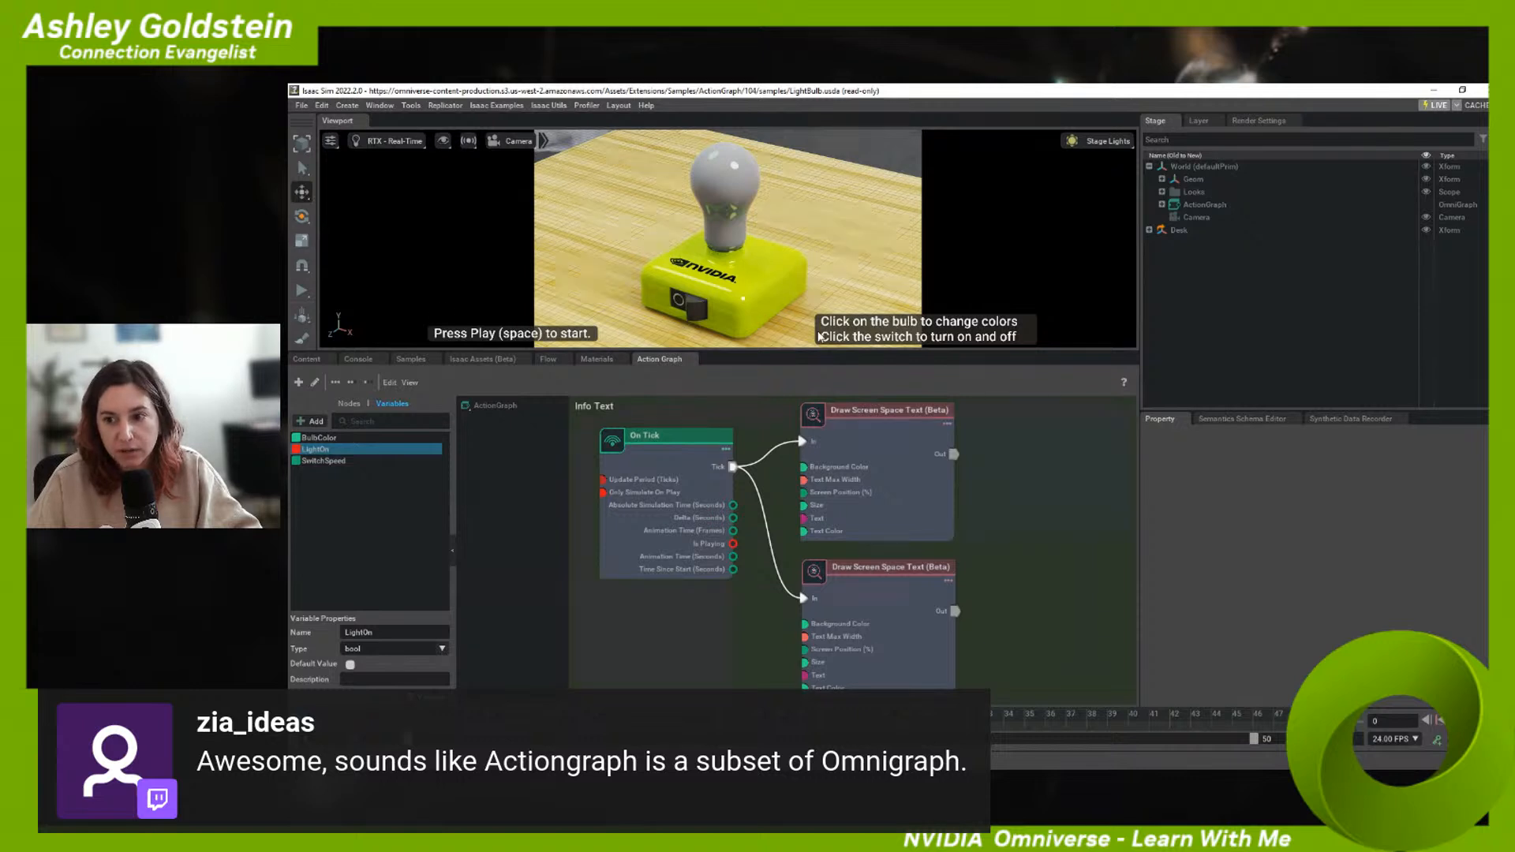
pyautogui.click(864, 427)
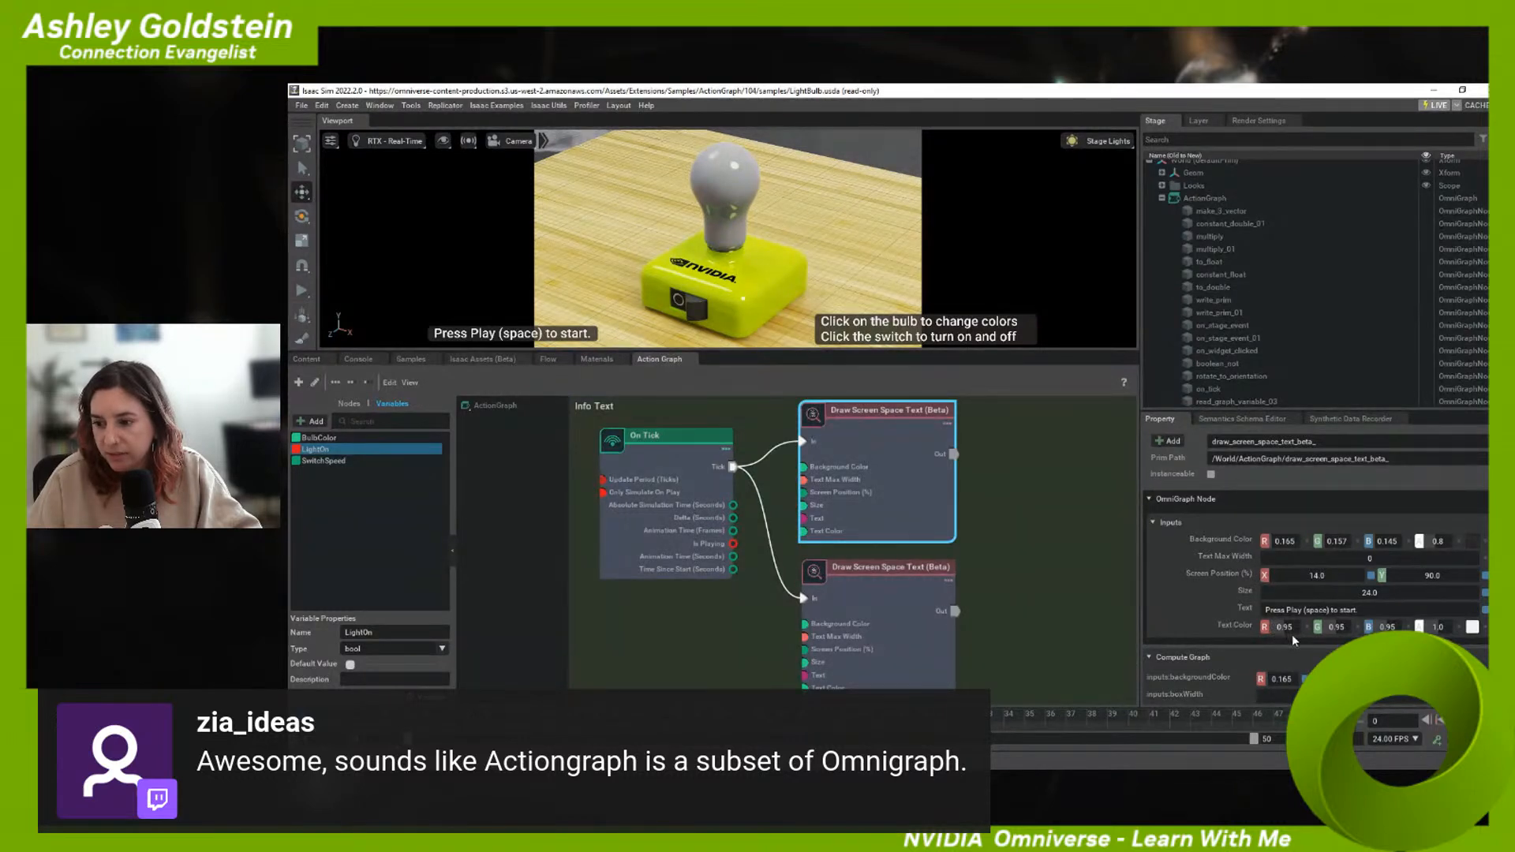
pyautogui.scroll(-2, 1294, 641)
pyautogui.scroll(1, 1293, 652)
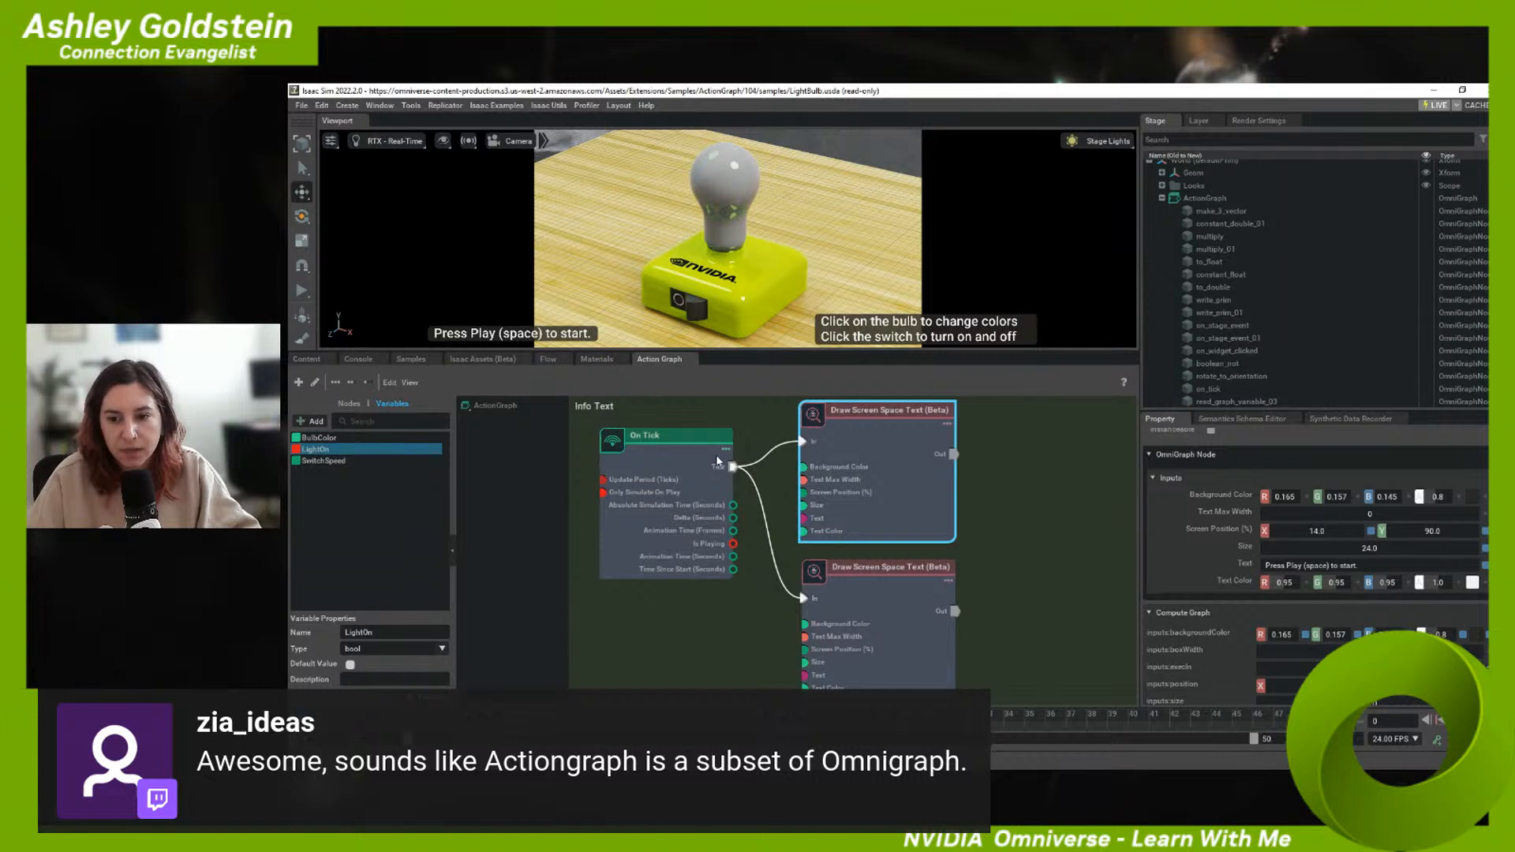
# - Play the LightBulb sample and review the event name options of the upper On Stage Event node in the UI Creation group
pyautogui.moveTo(716, 460); pyautogui.dragTo(688, 600, button='middle')
pyautogui.moveTo(661, 450); pyautogui.dragTo(639, 584, button='middle')
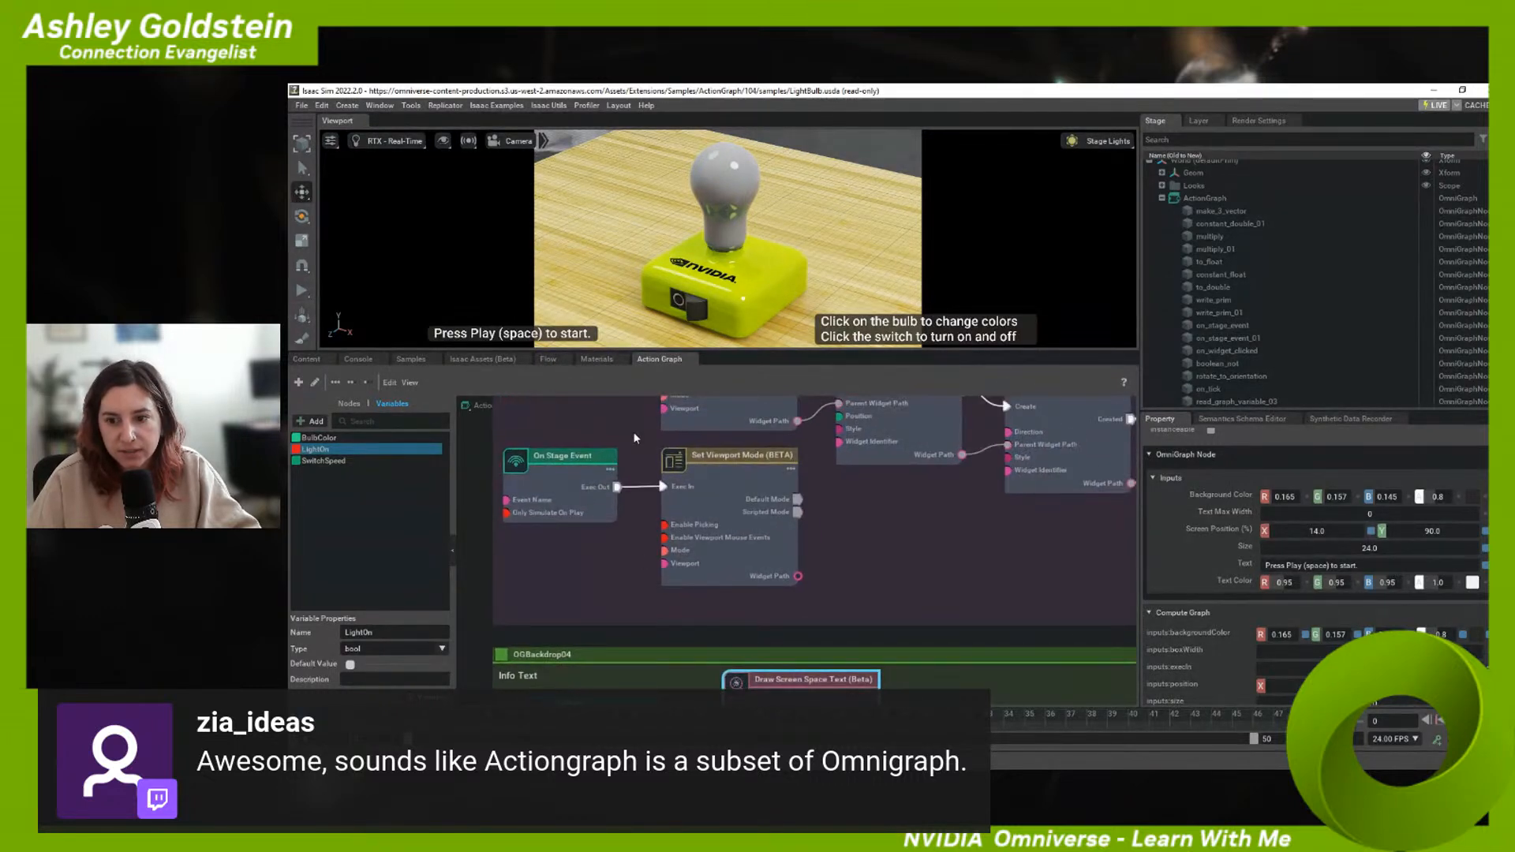
pyautogui.click(301, 291)
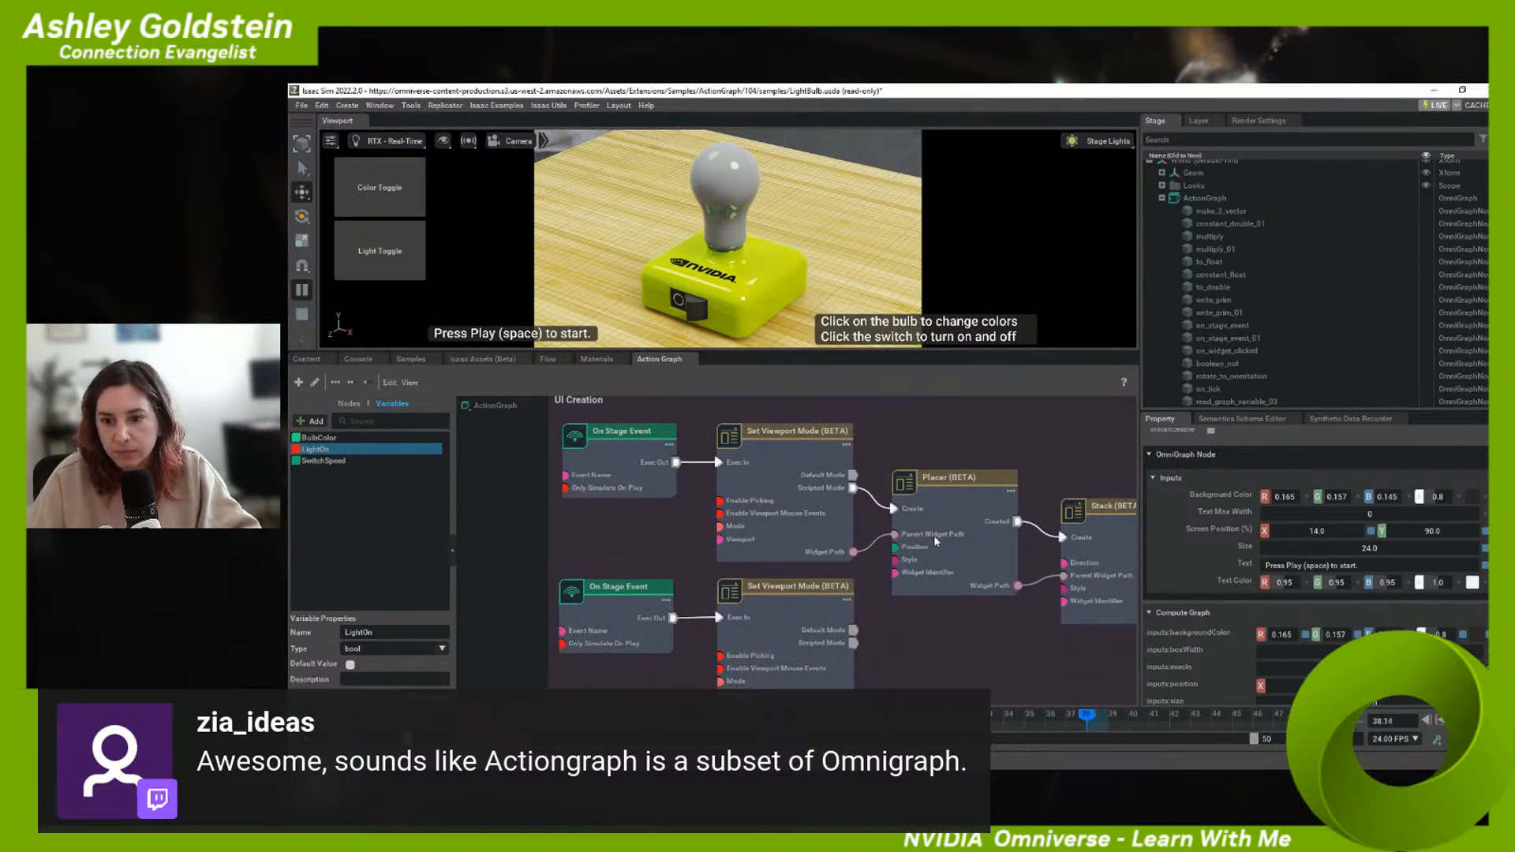
pyautogui.click(605, 445)
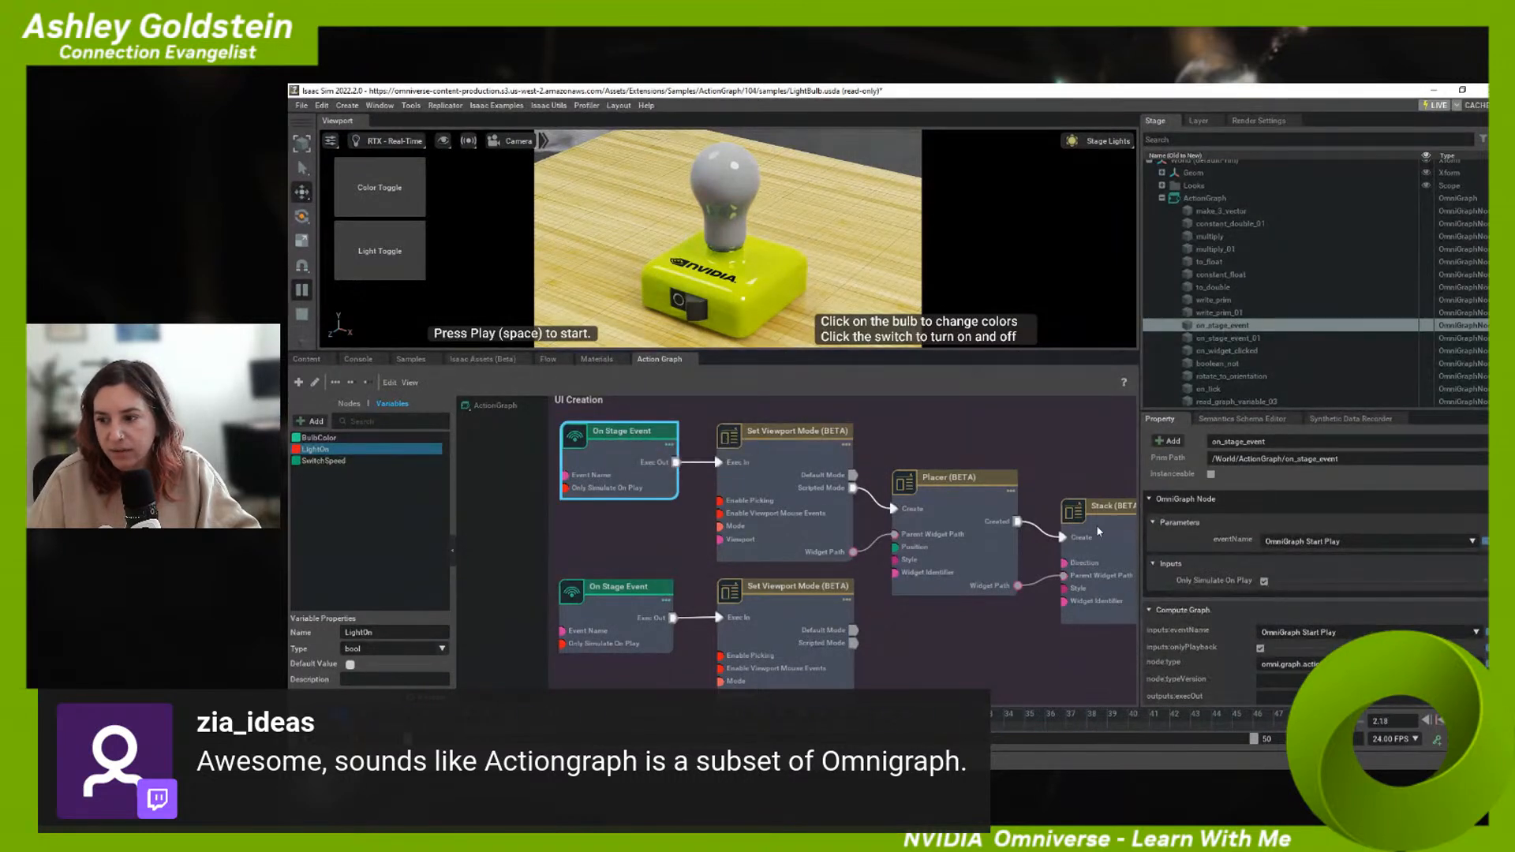
pyautogui.click(1323, 540)
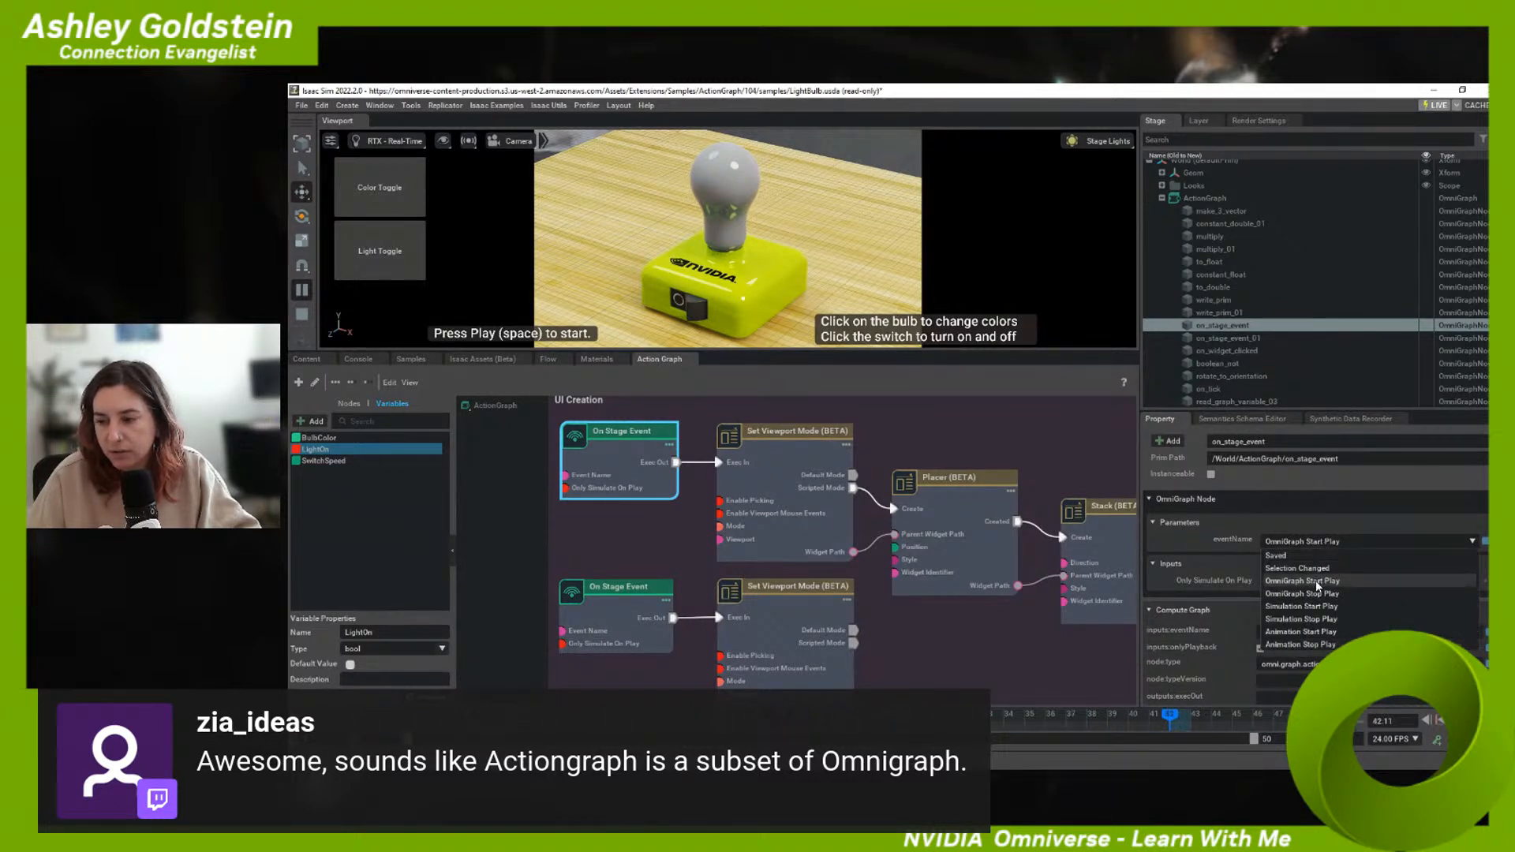
pyautogui.click(872, 446)
# - Inspect the properties and mode options of the Set Viewport Mode node that feeds the Placer node
pyautogui.moveTo(871, 447); pyautogui.dragTo(757, 447, button='middle')
pyautogui.click(655, 462)
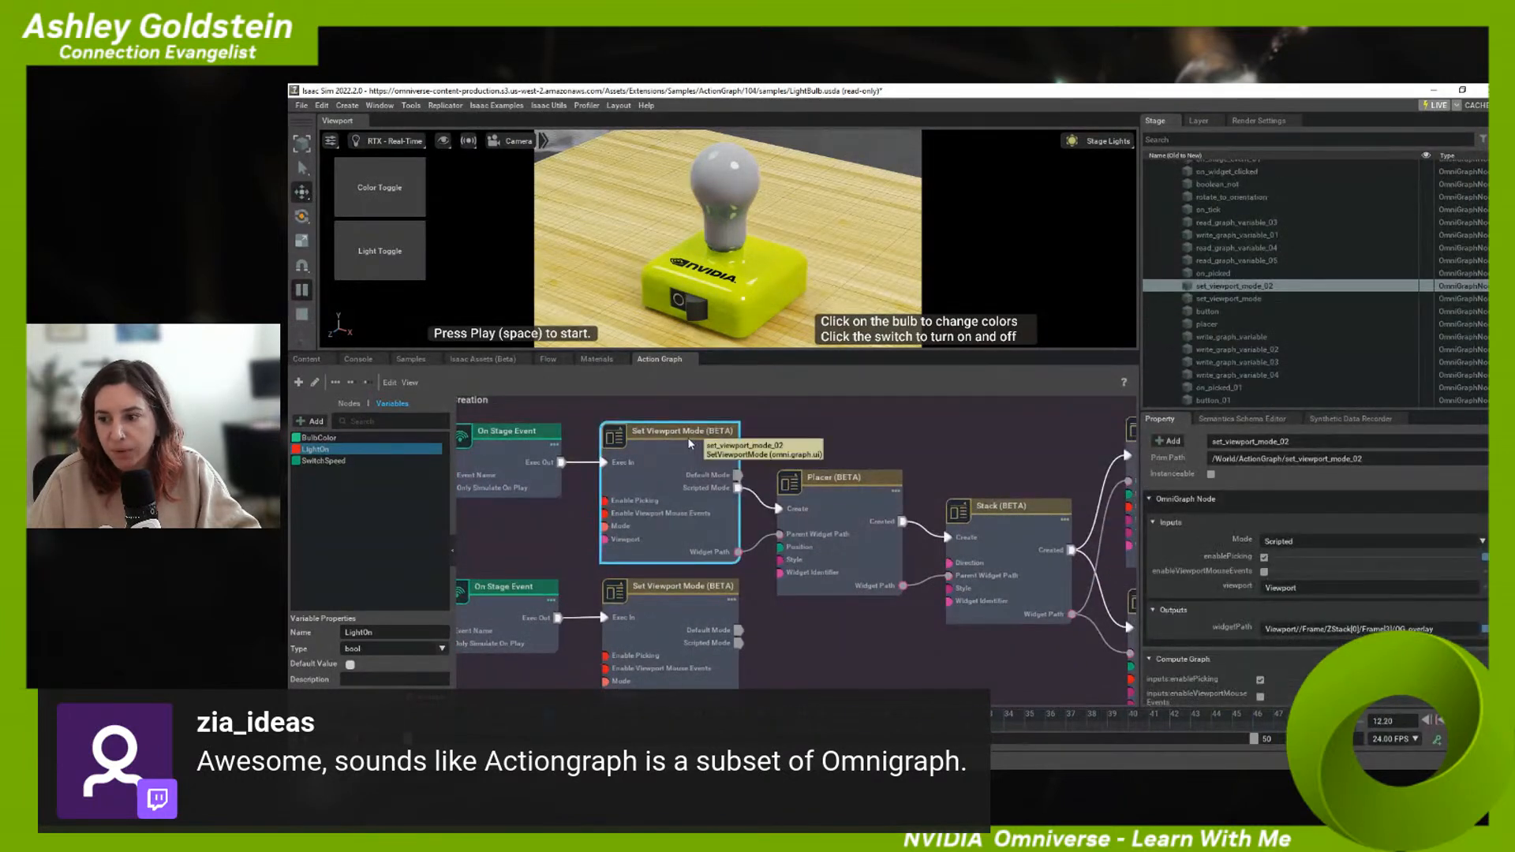
pyautogui.click(1323, 543)
pyautogui.click(1323, 551)
# - Inspect the input properties of the Placer, Stack and upper Button nodes in the UI Creation group
pyautogui.click(852, 553)
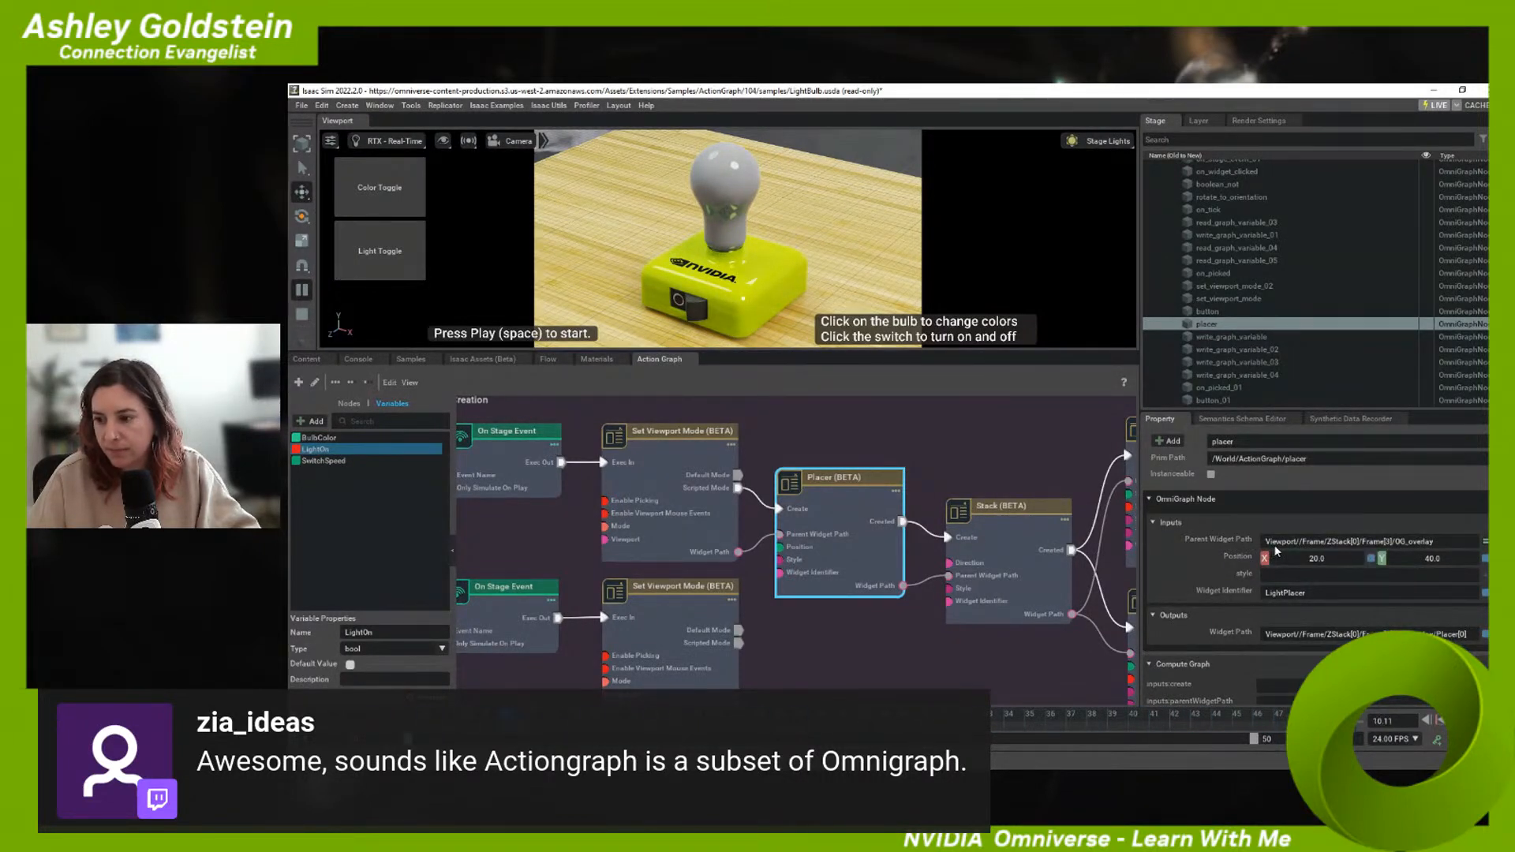
pyautogui.click(987, 559)
pyautogui.press('f')
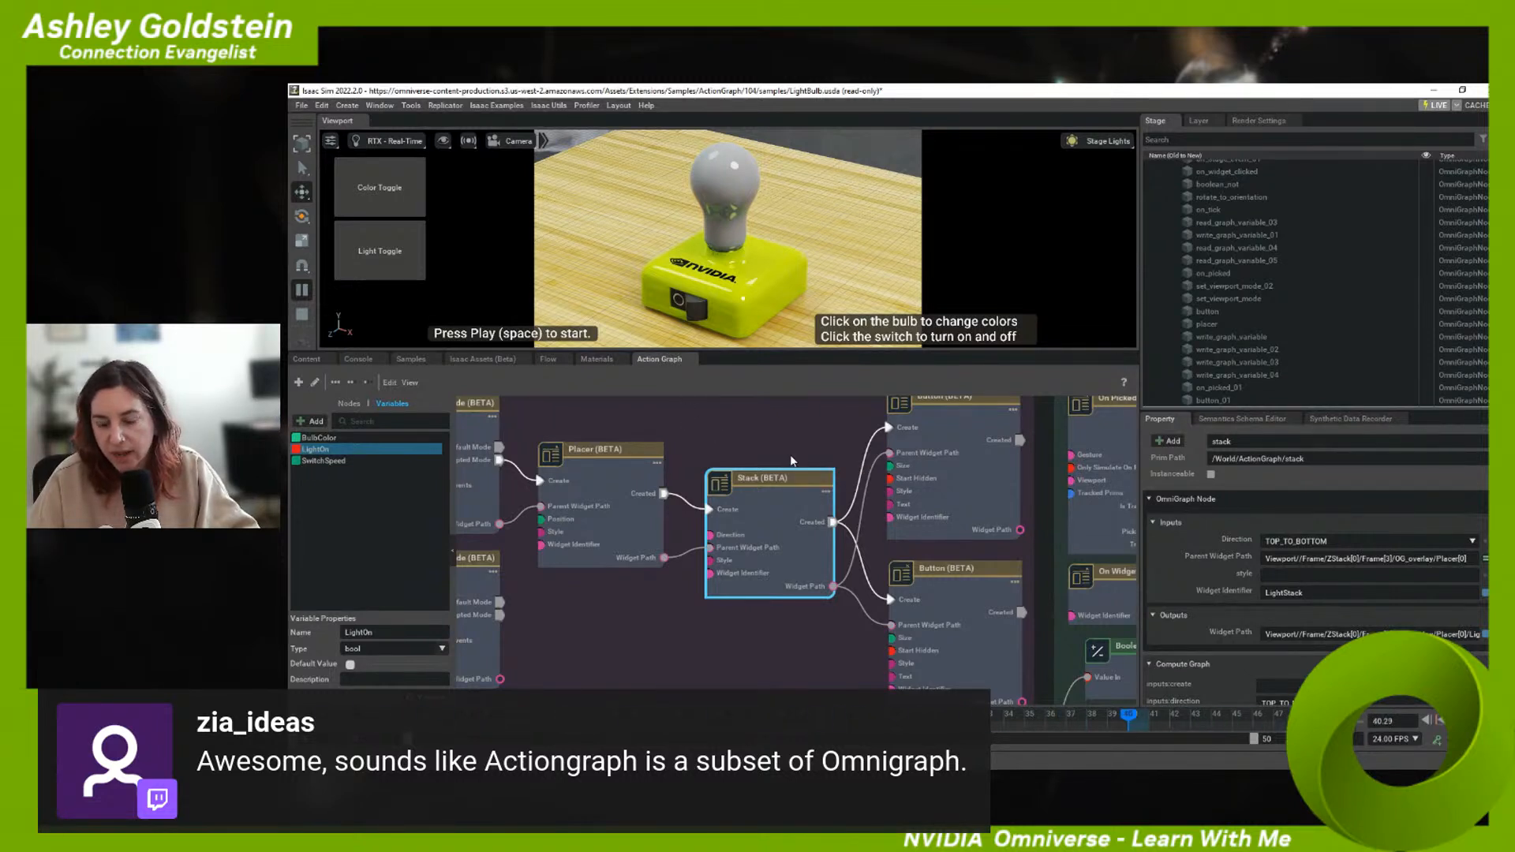
pyautogui.click(609, 456)
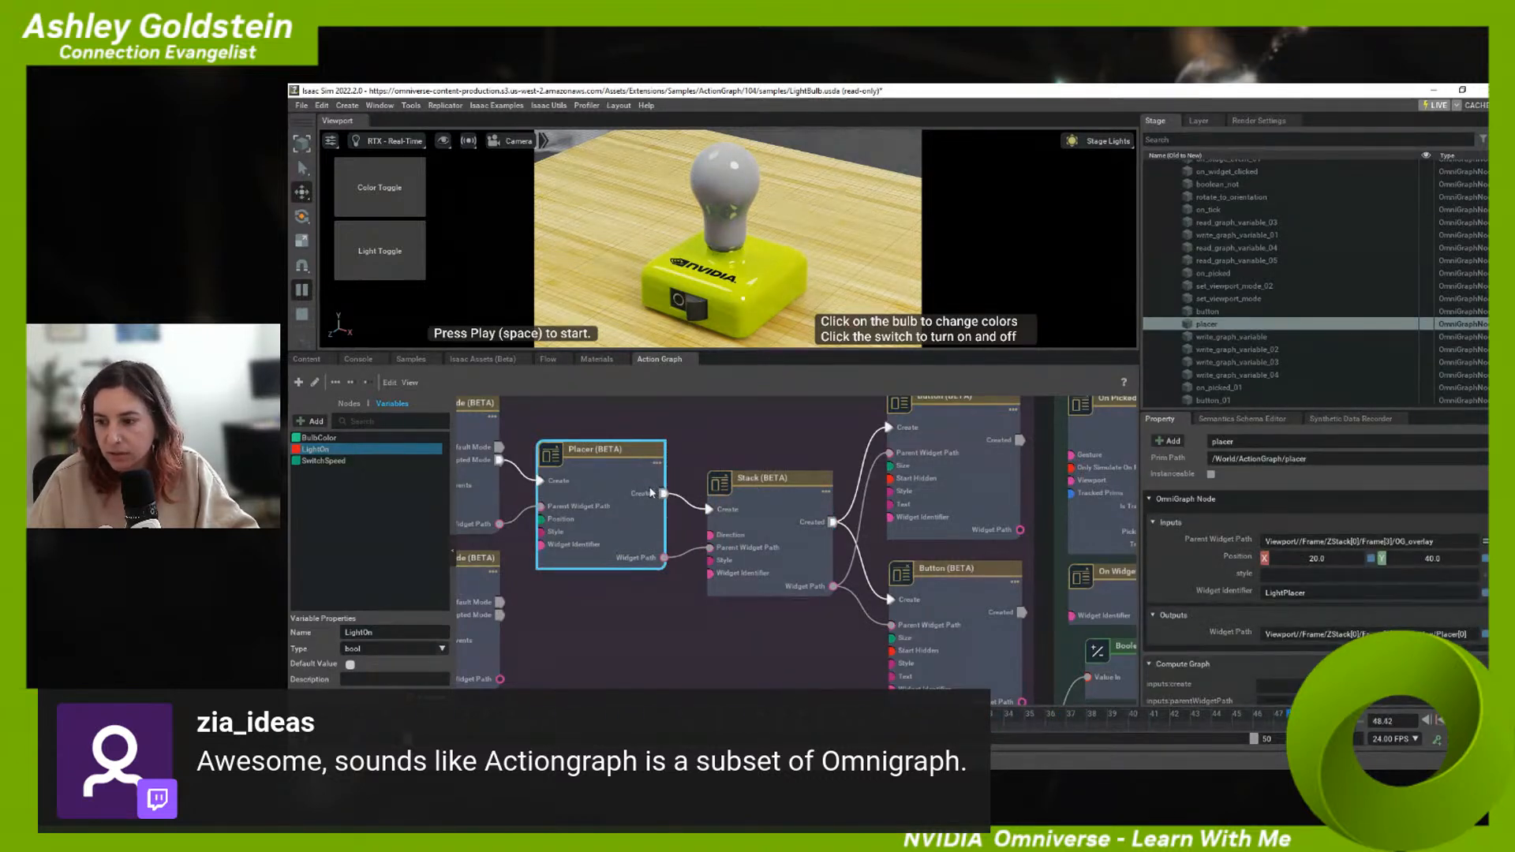
pyautogui.moveTo(816, 466); pyautogui.dragTo(693, 502, button='middle')
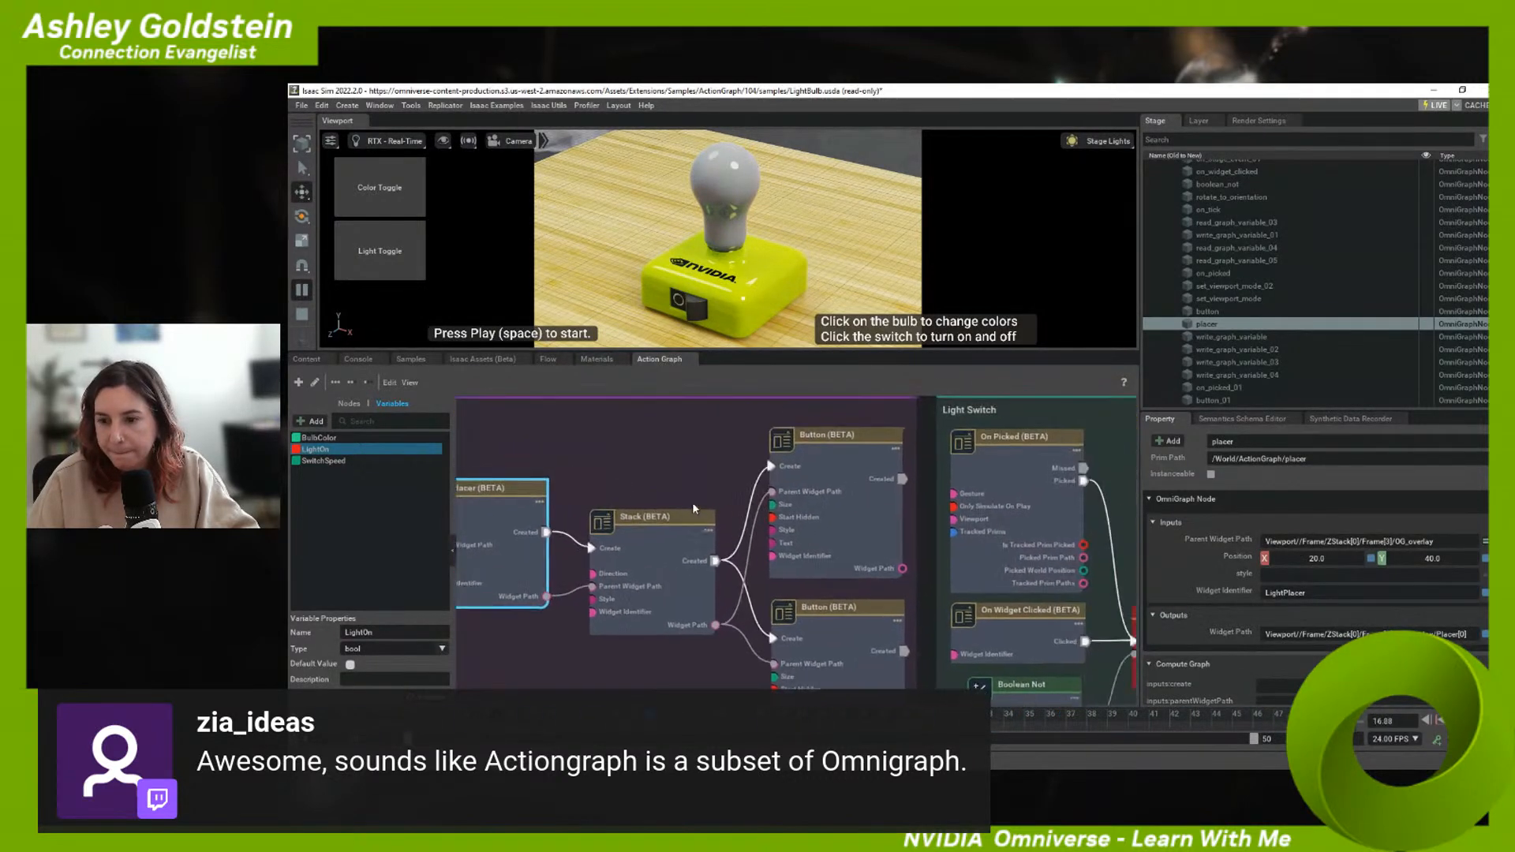
pyautogui.click(801, 469)
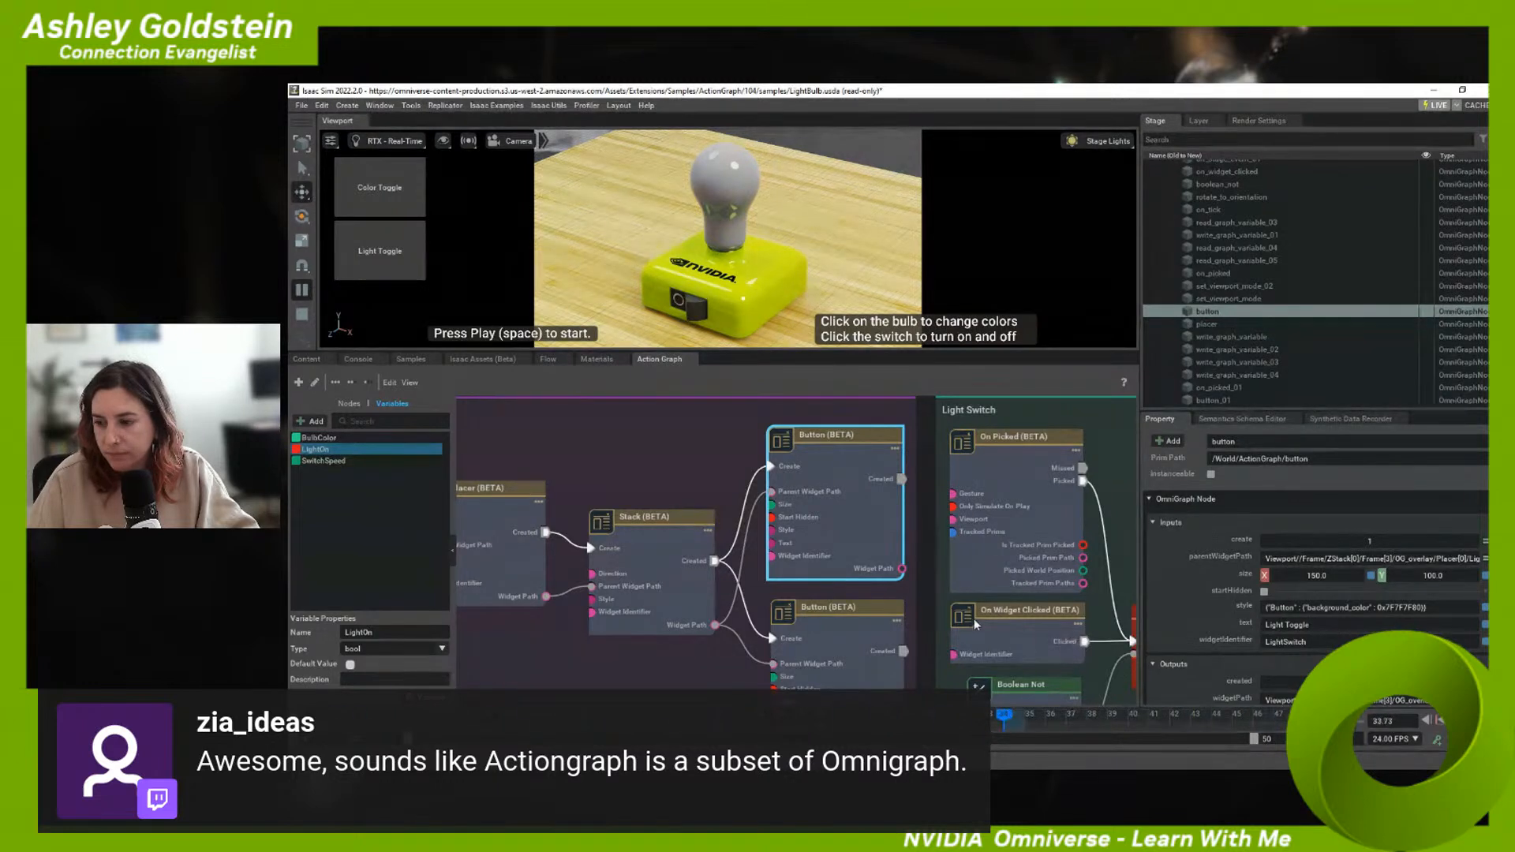
pyautogui.moveTo(759, 590); pyautogui.dragTo(900, 517, button='middle')
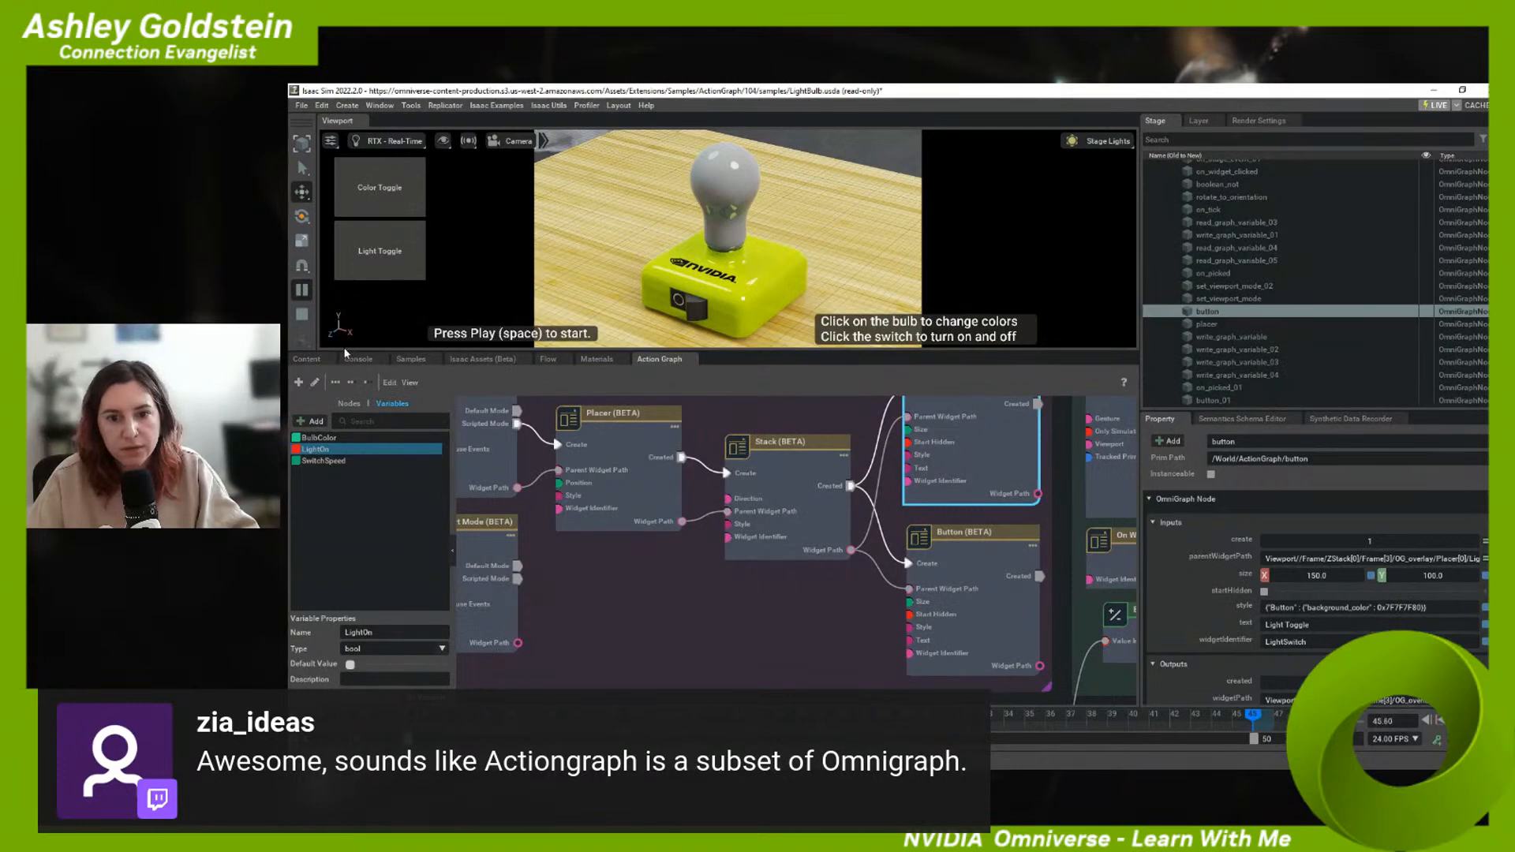
# - Open feb1.usd from the Projects/Unreal folder on localhost
pyautogui.click(306, 359)
pyautogui.scroll(2, 387, 466)
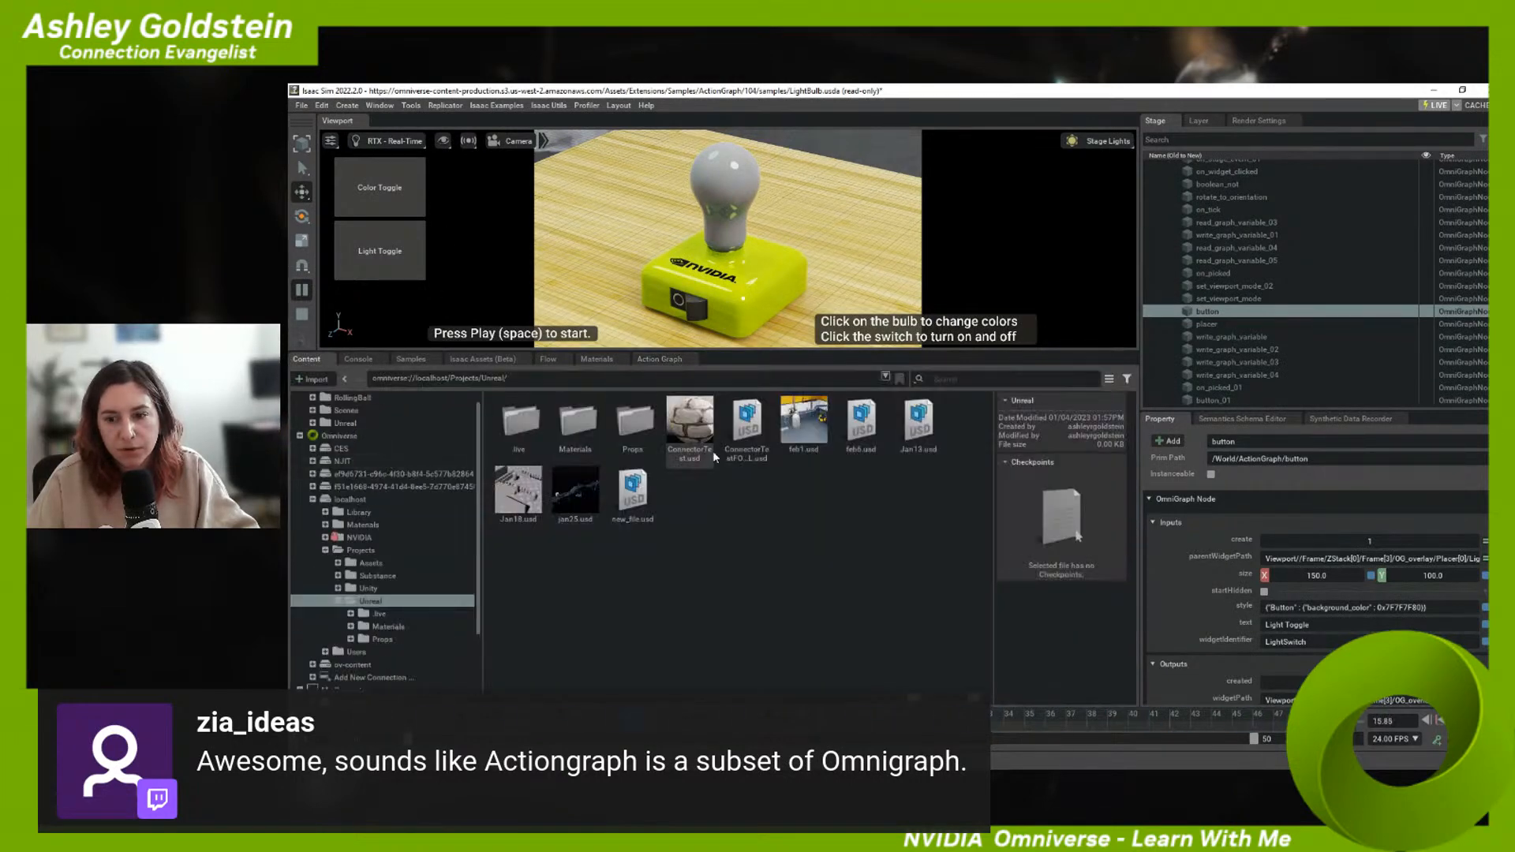
pyautogui.doubleClick(793, 435)
pyautogui.click(897, 448)
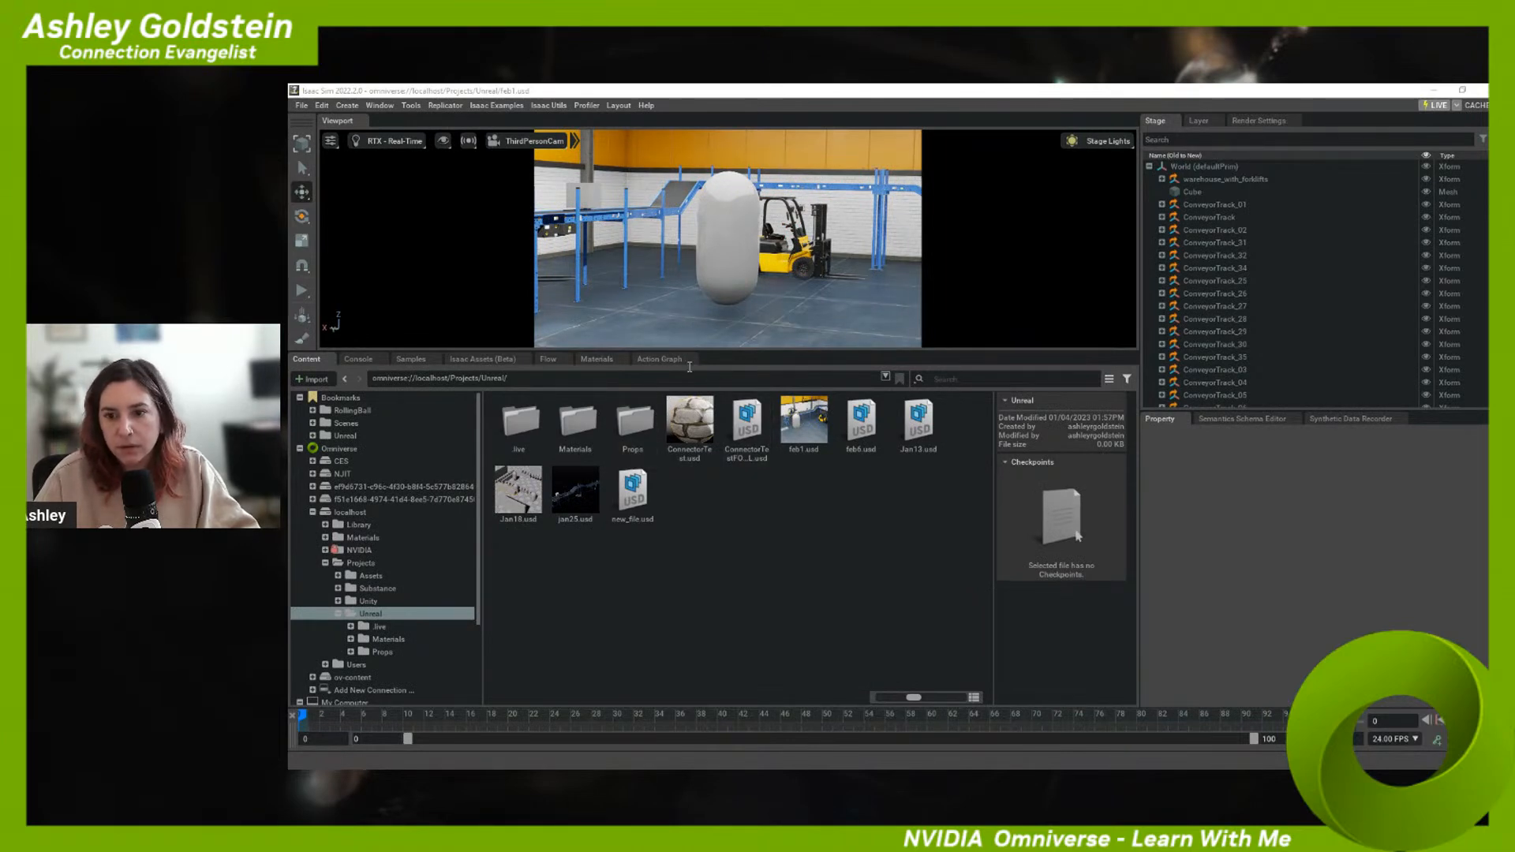
# - Open the existing /World/ViewportUI action graph for editing
pyautogui.click(657, 357)
pyautogui.click(757, 557)
pyautogui.scroll(-5, 888, 477)
pyautogui.scroll(-3, 943, 450)
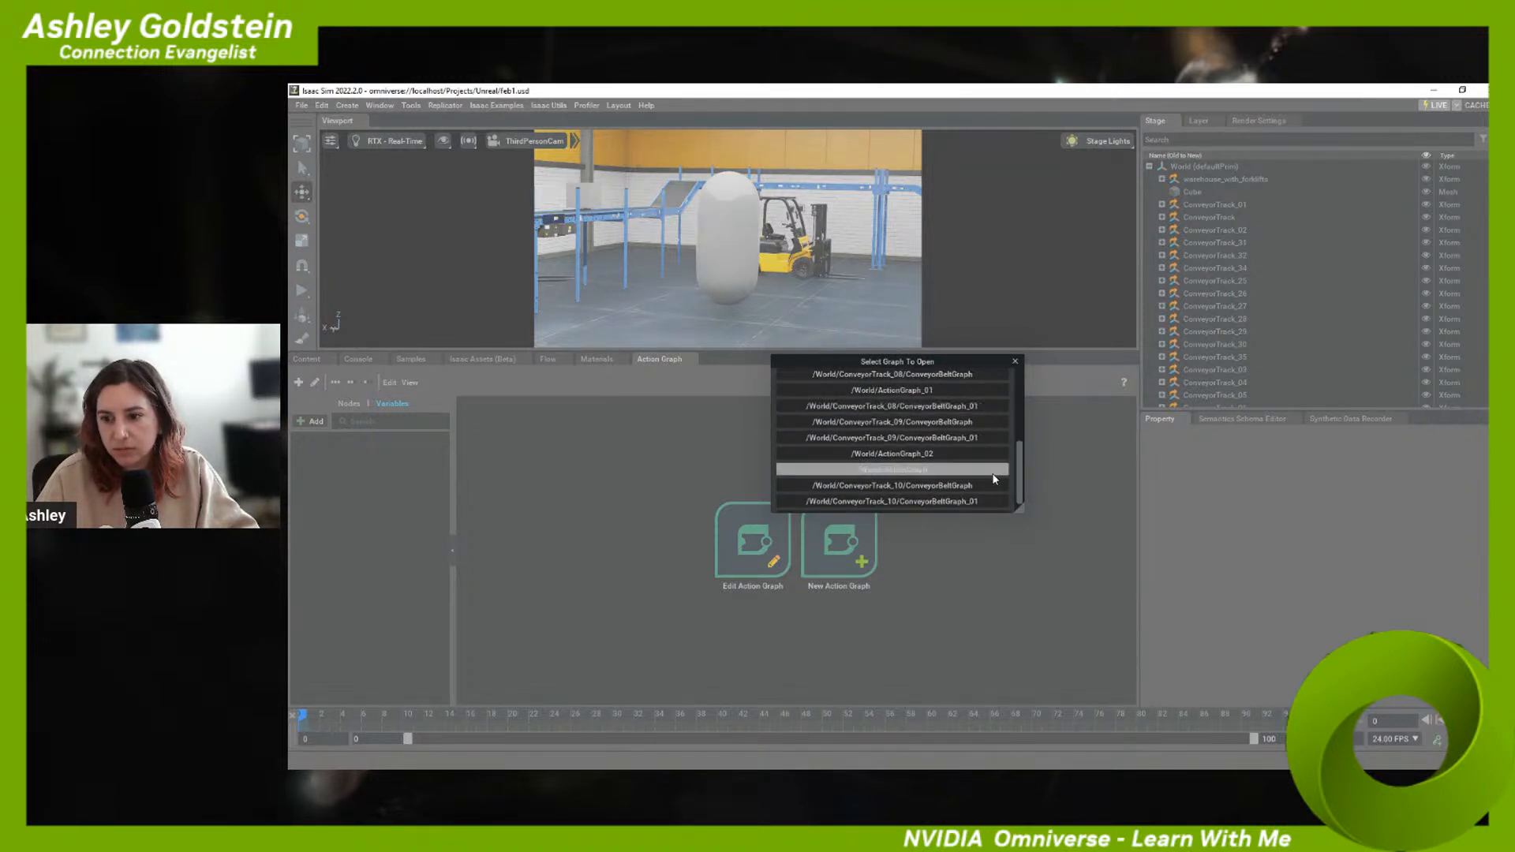
pyautogui.scroll(-1, 919, 505)
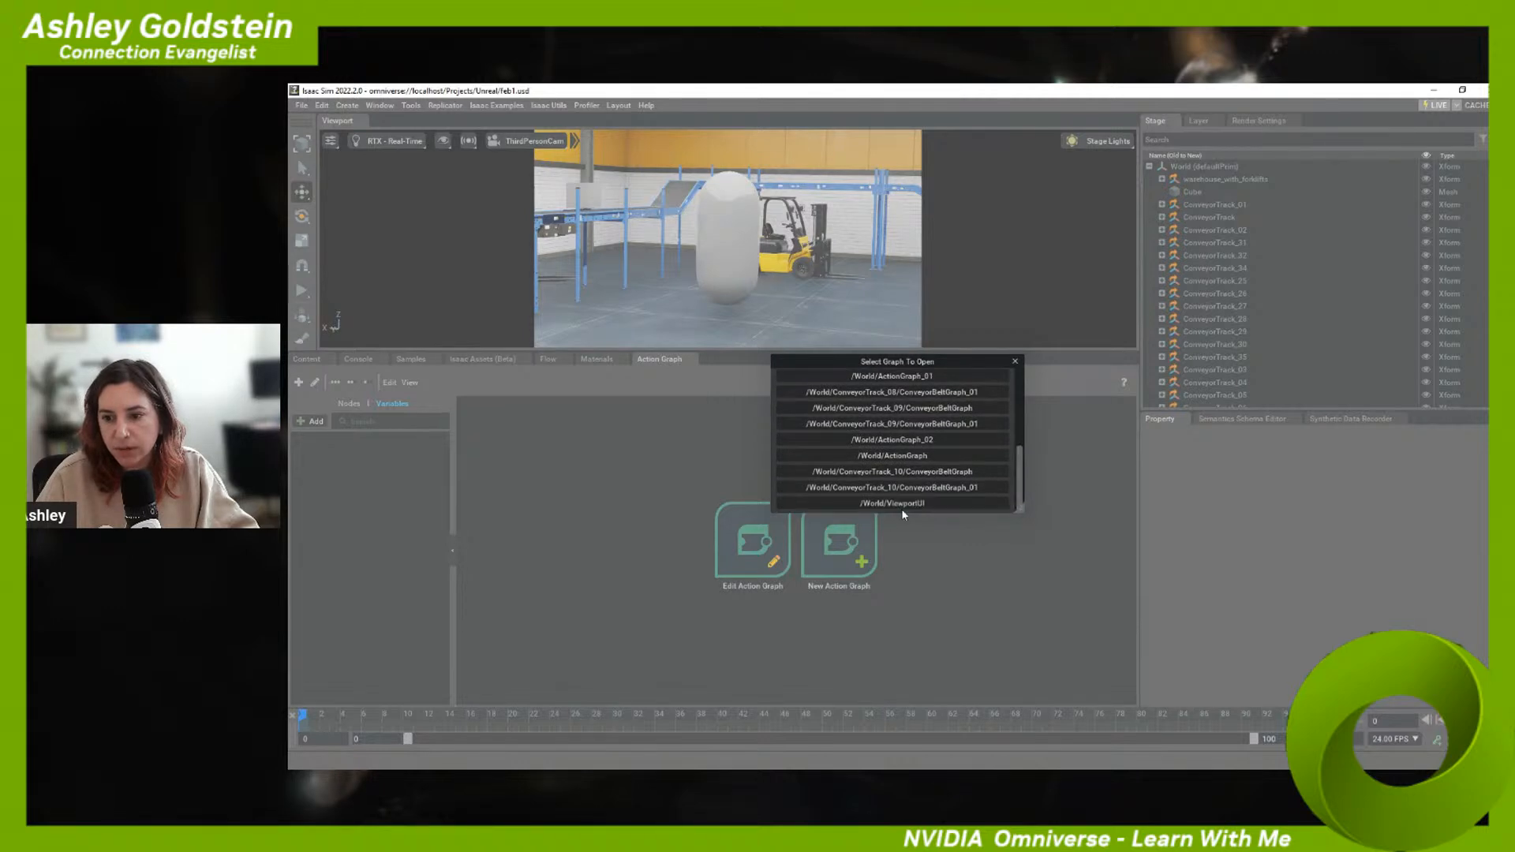
pyautogui.click(902, 505)
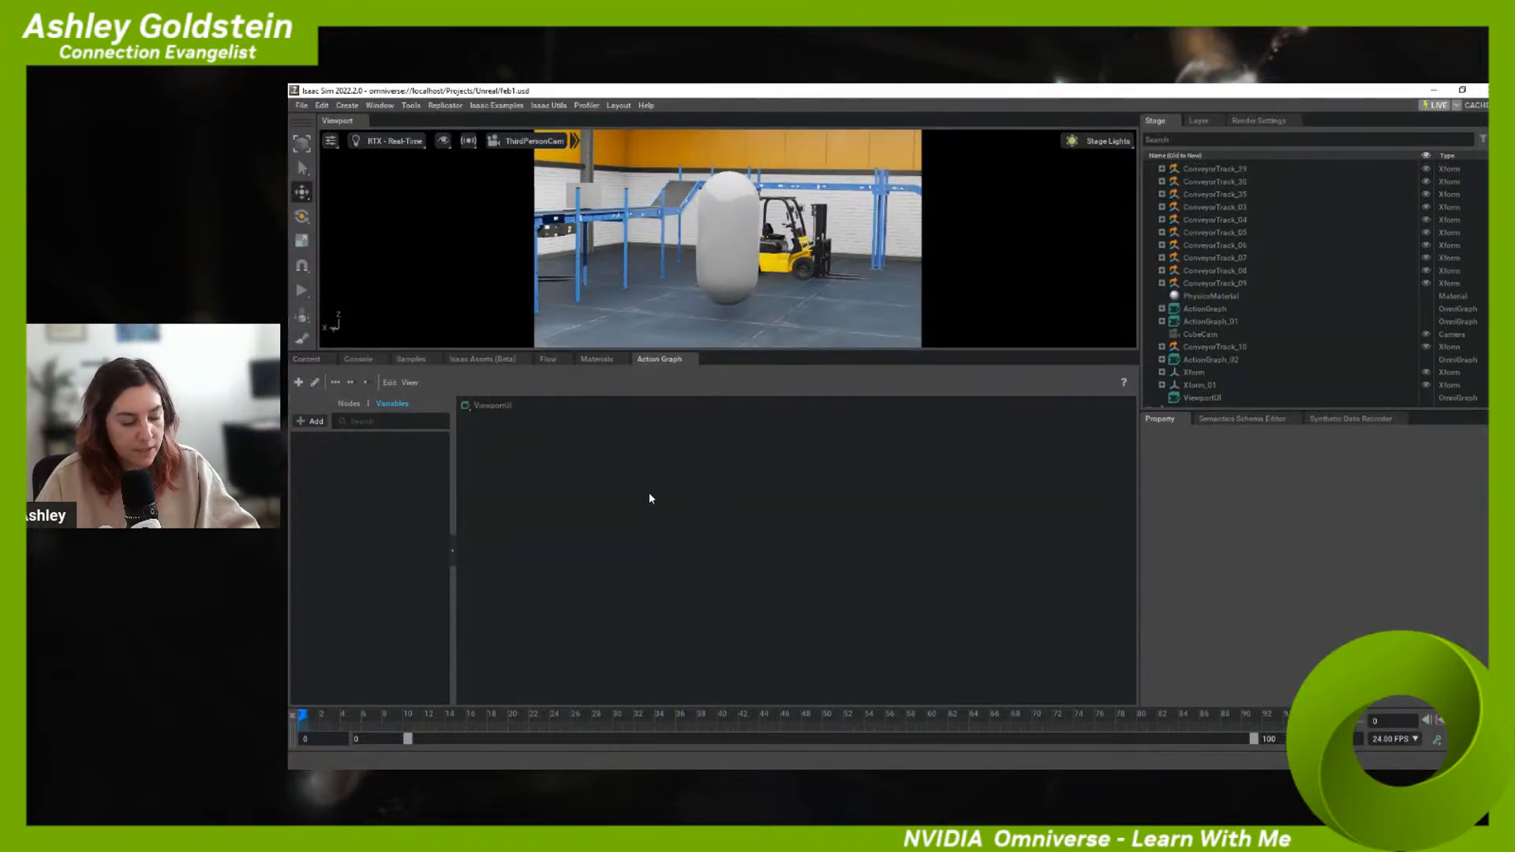
# - Add an On Tick node to the ViewportUI graph and place it toward the left of the canvas
pyautogui.press('Tab')
pyautogui.write('on')
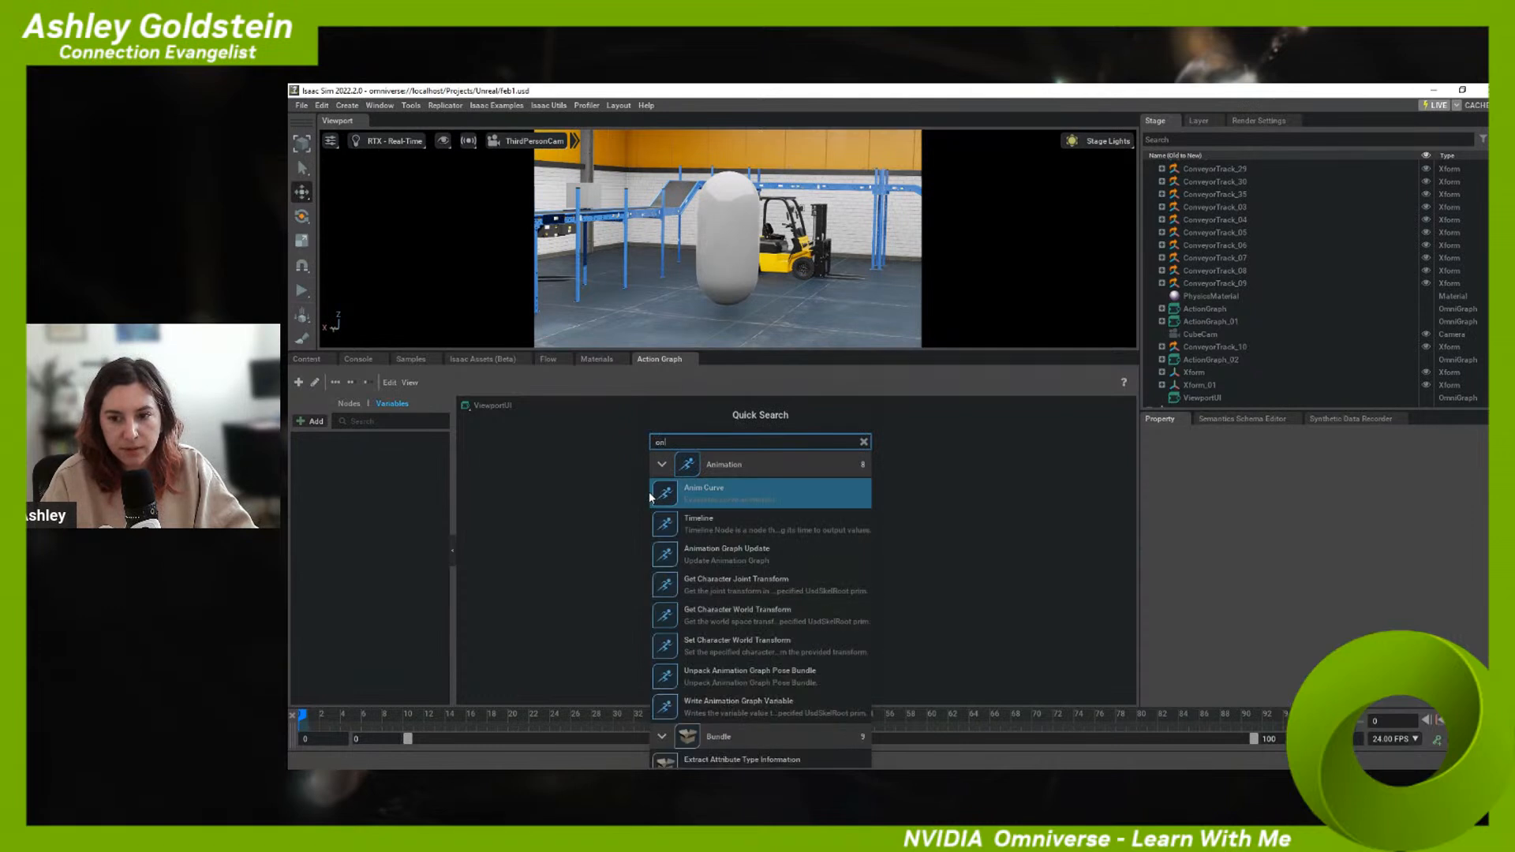
pyautogui.write(' tick')
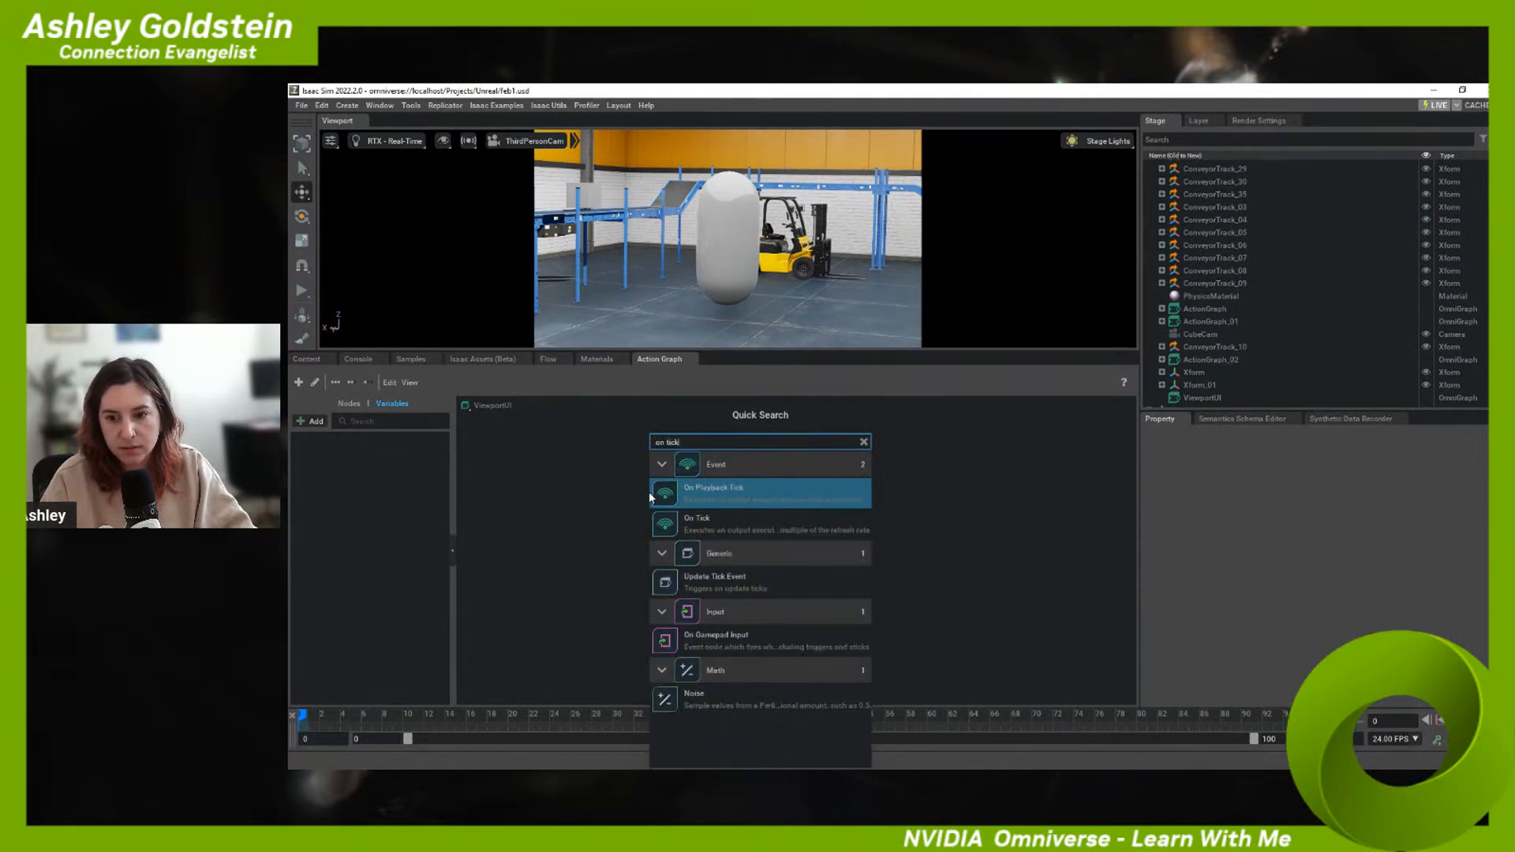
pyautogui.click(709, 525)
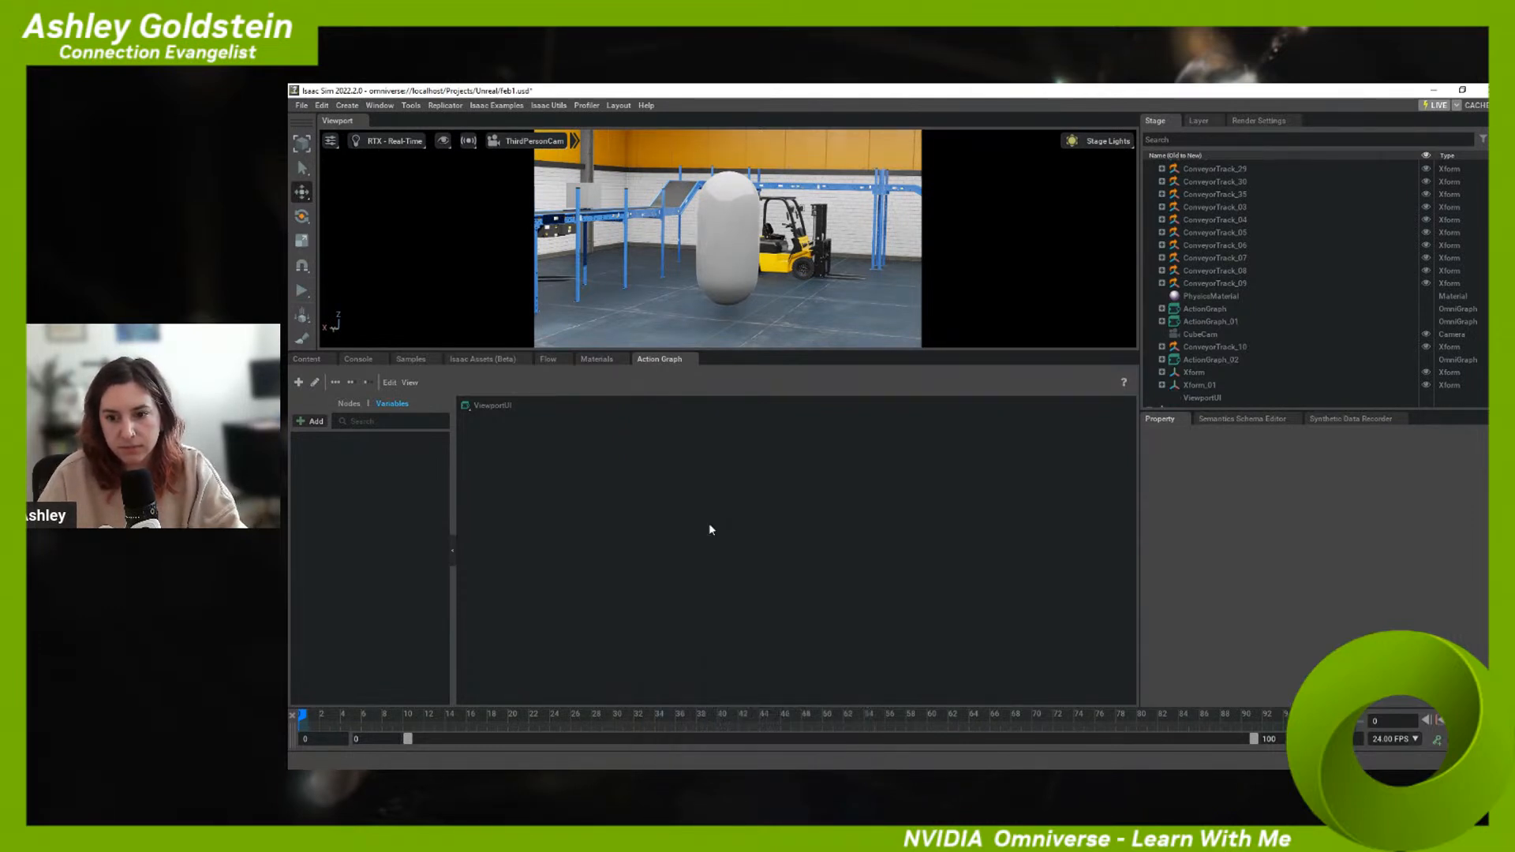
pyautogui.moveTo(844, 567); pyautogui.dragTo(584, 477)
pyautogui.click(802, 535)
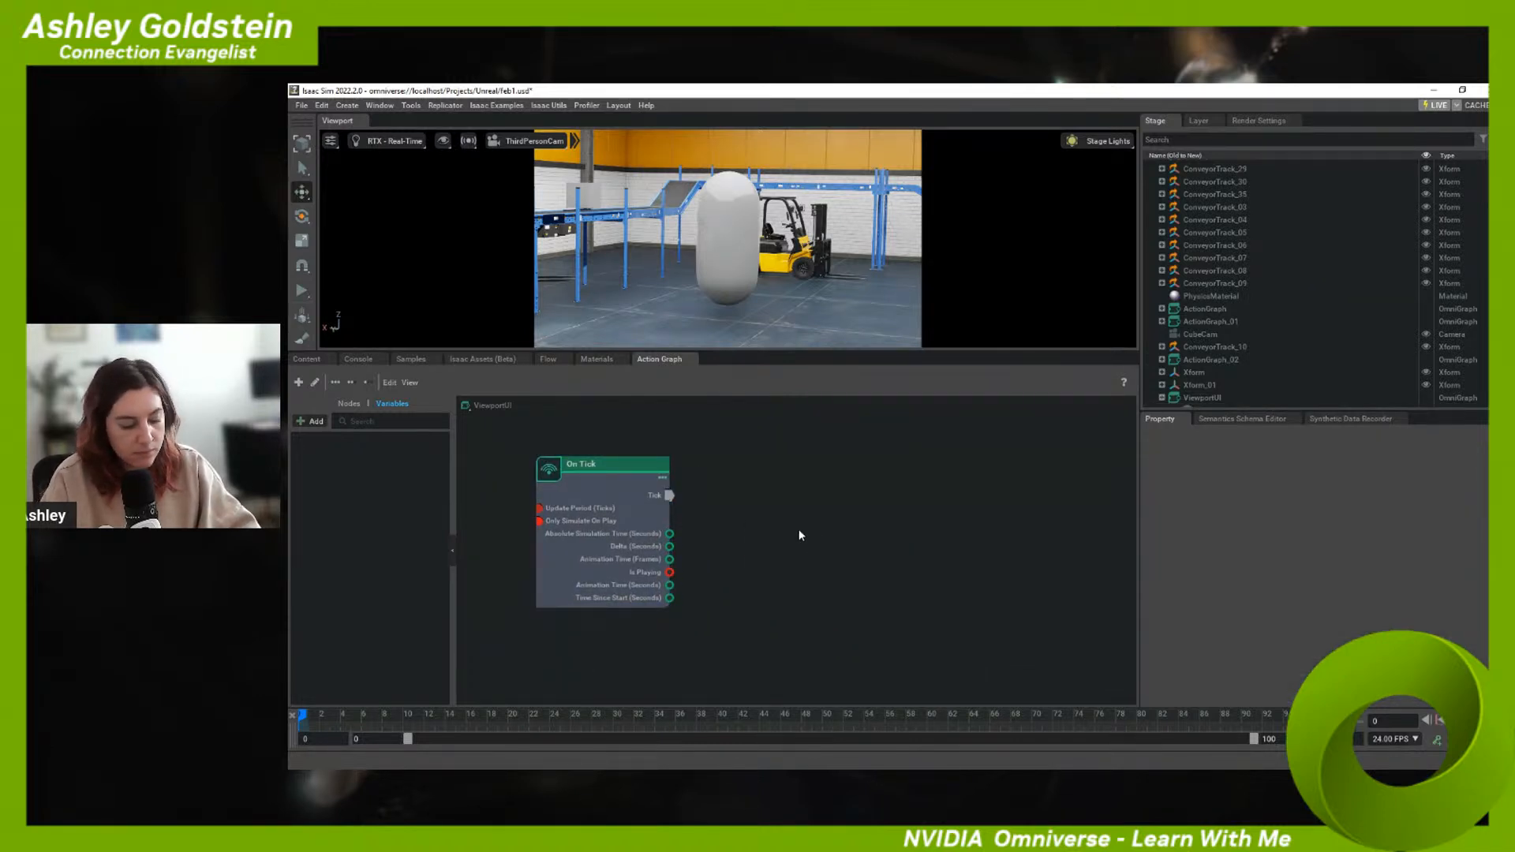
# - Add a Draw Screen Space Text (Beta) node beside On Tick and connect the Tick output to its In input
pyautogui.press('Tab')
pyautogui.write('draw')
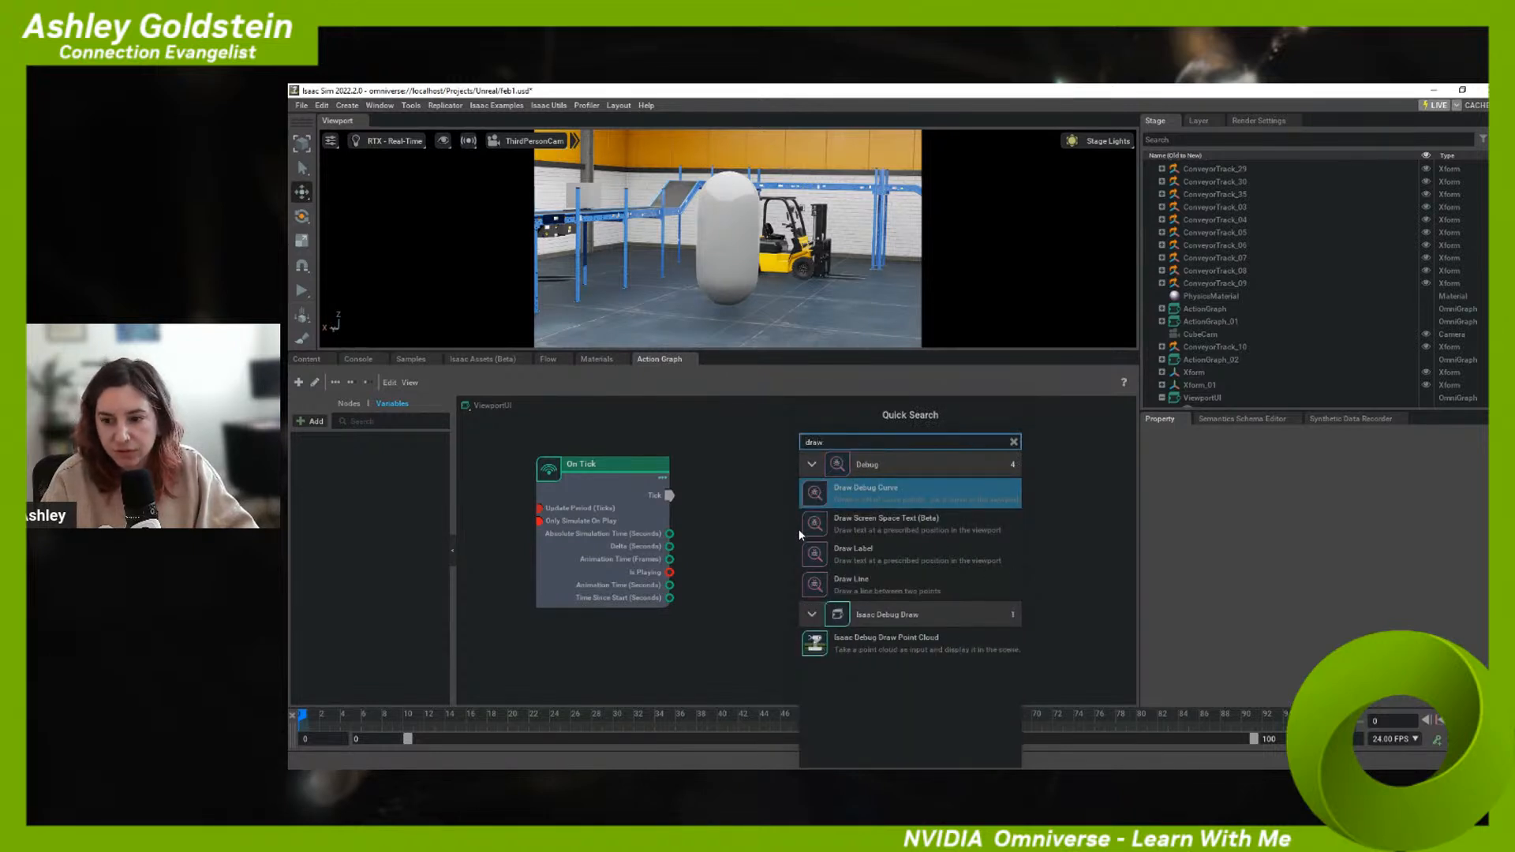
pyautogui.click(861, 534)
pyautogui.moveTo(878, 590); pyautogui.dragTo(810, 475)
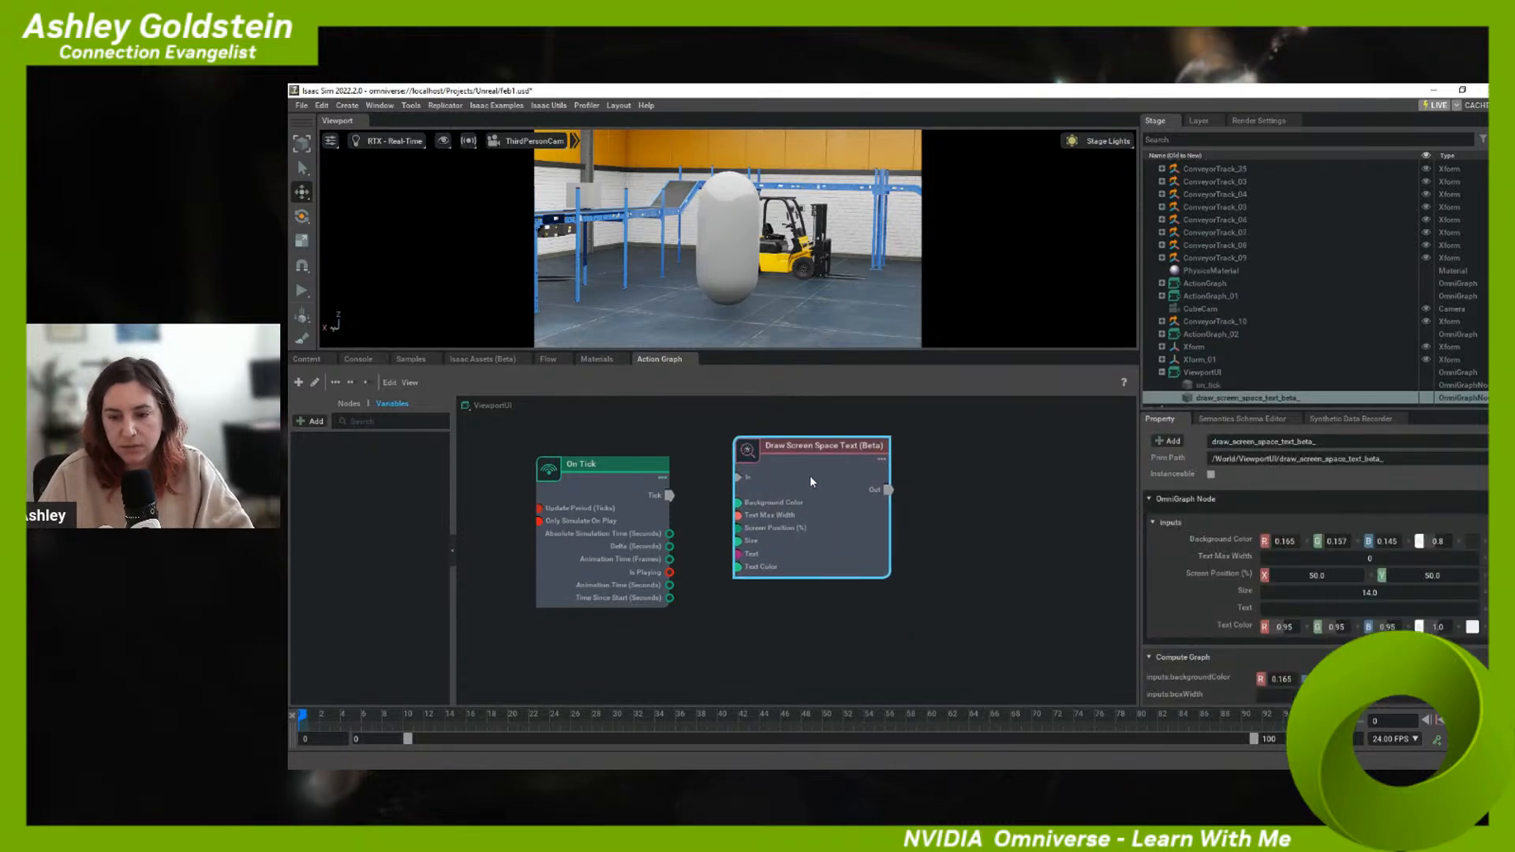
pyautogui.moveTo(670, 494)
pyautogui.mouseDown()
pyautogui.moveTo(734, 489)
pyautogui.moveTo(784, 511)
pyautogui.mouseUp()
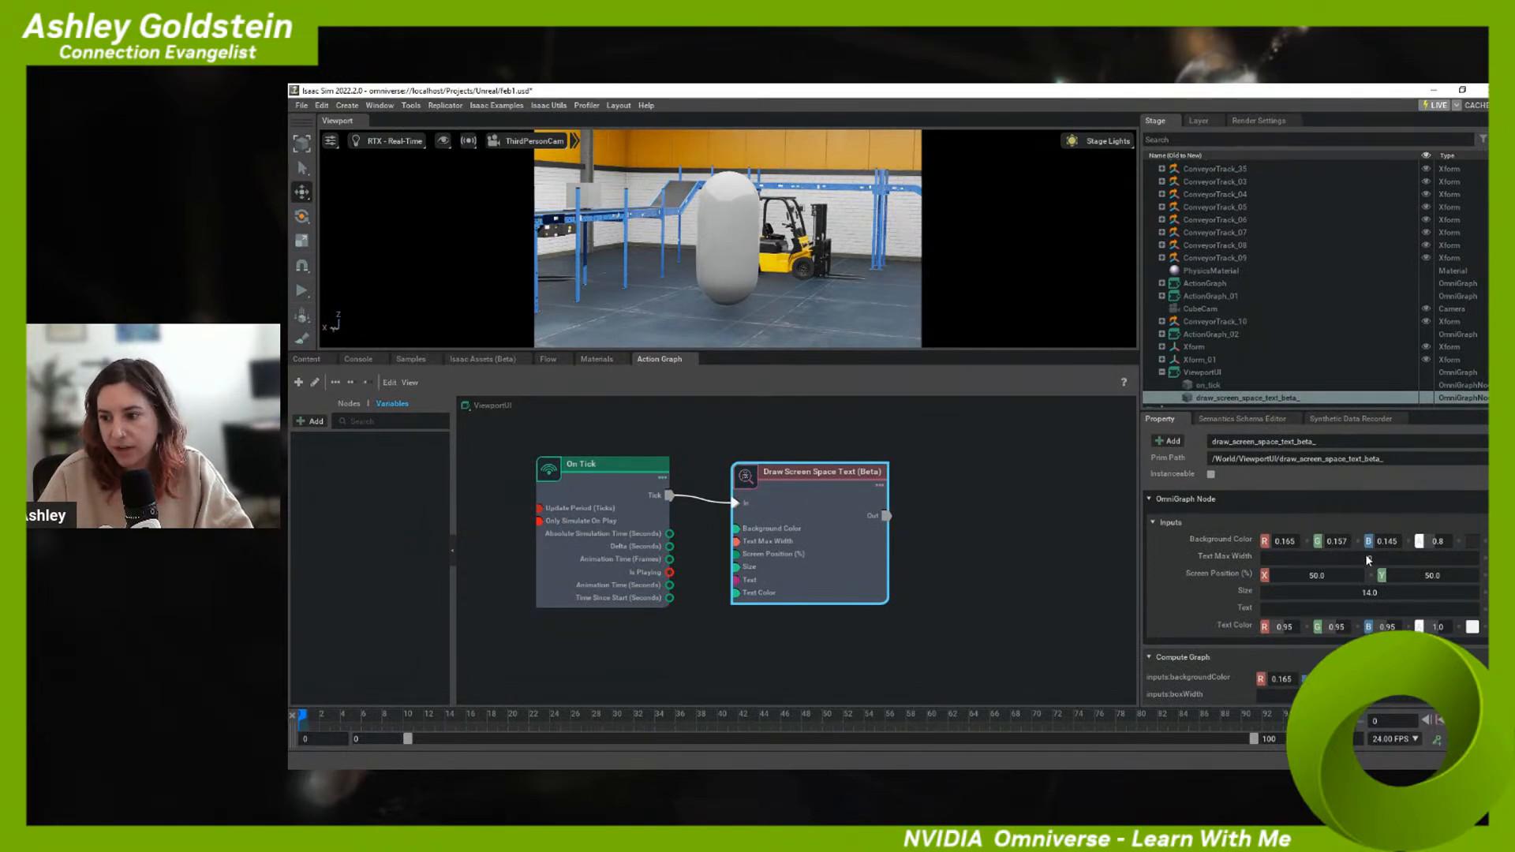
# - Set the Draw Screen Space Text node's text to "Press Play" and its screen position to 100 in both X and Y
pyautogui.click(1277, 607)
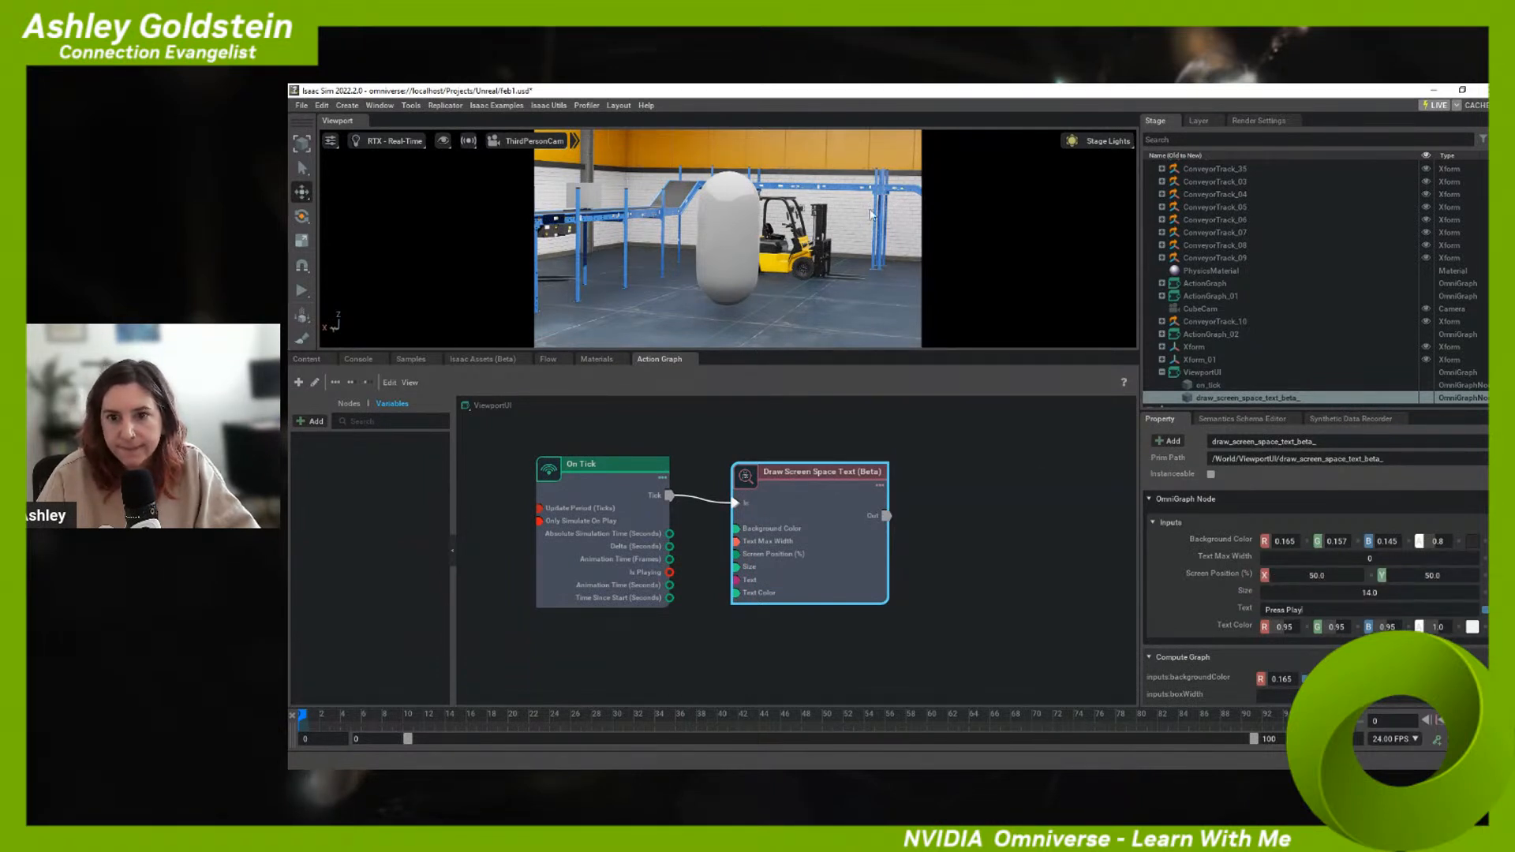
pyautogui.doubleClick(1317, 574)
pyautogui.write('1')
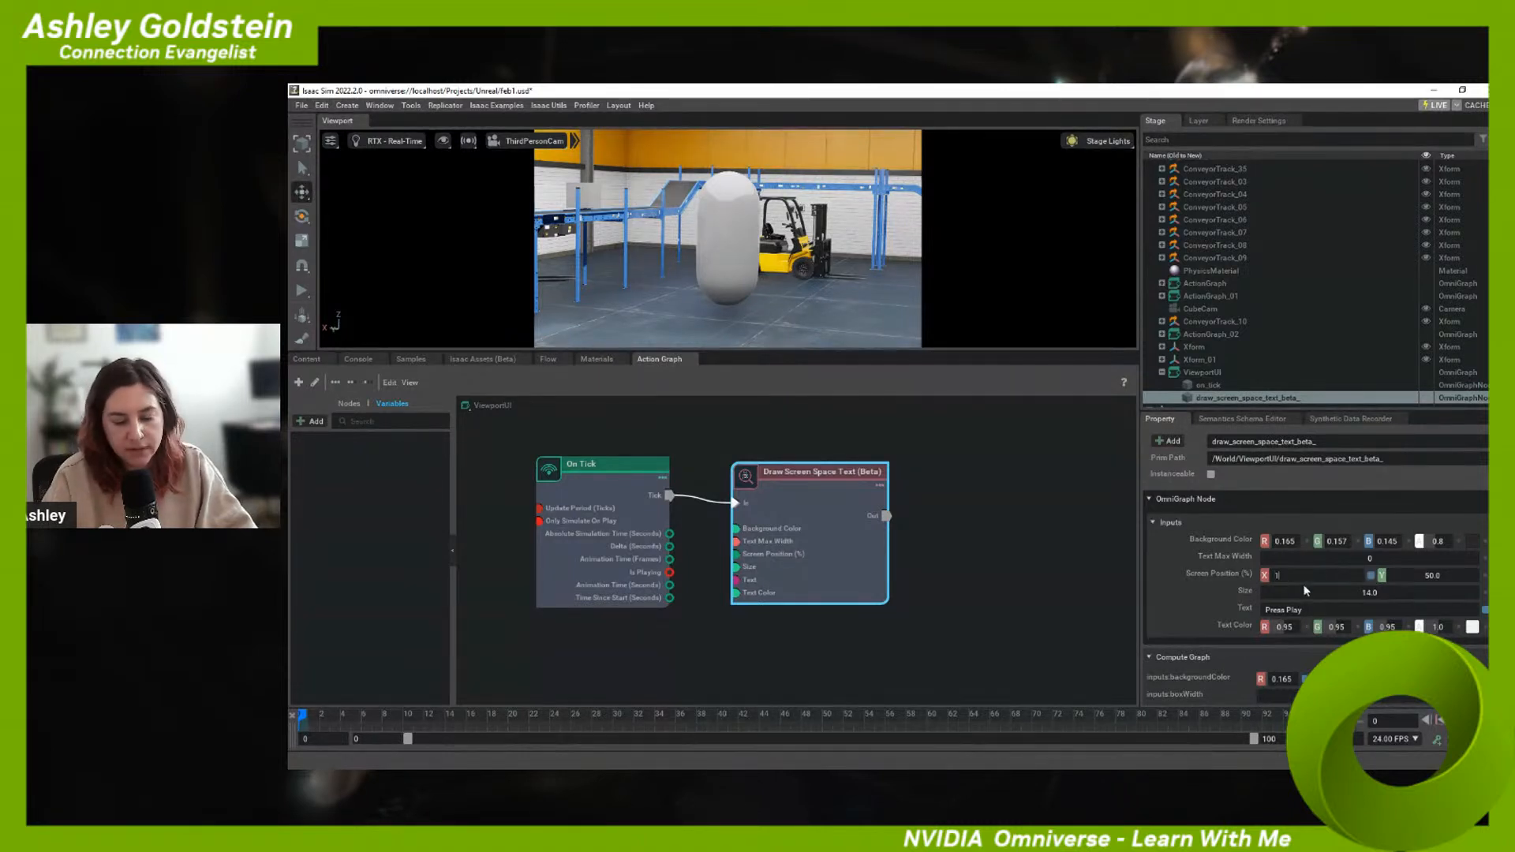
pyautogui.write('00')
pyautogui.press('Return')
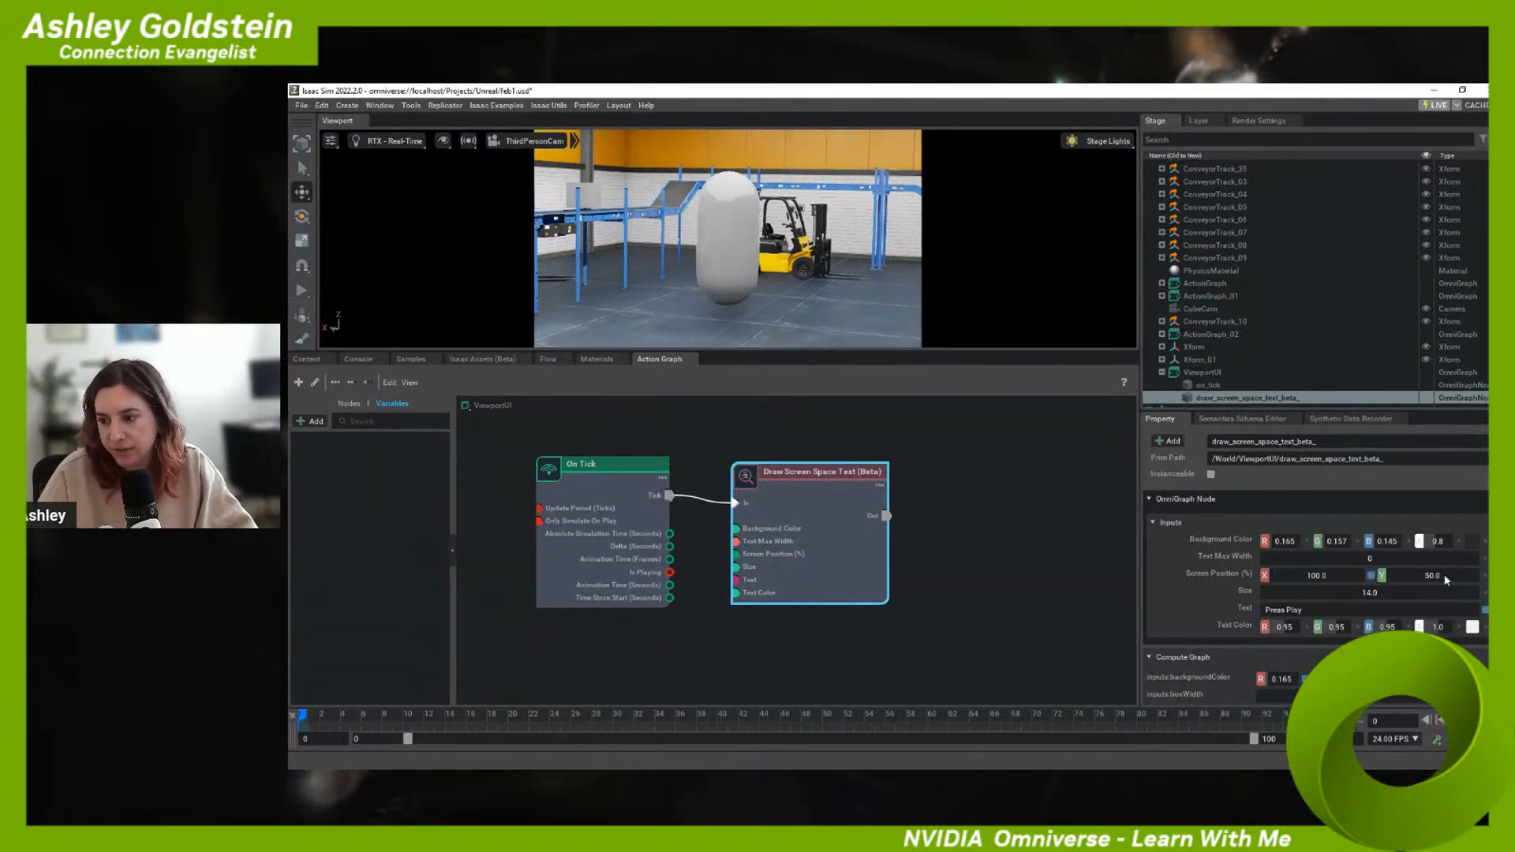
pyautogui.write('100')
pyautogui.press('Return')
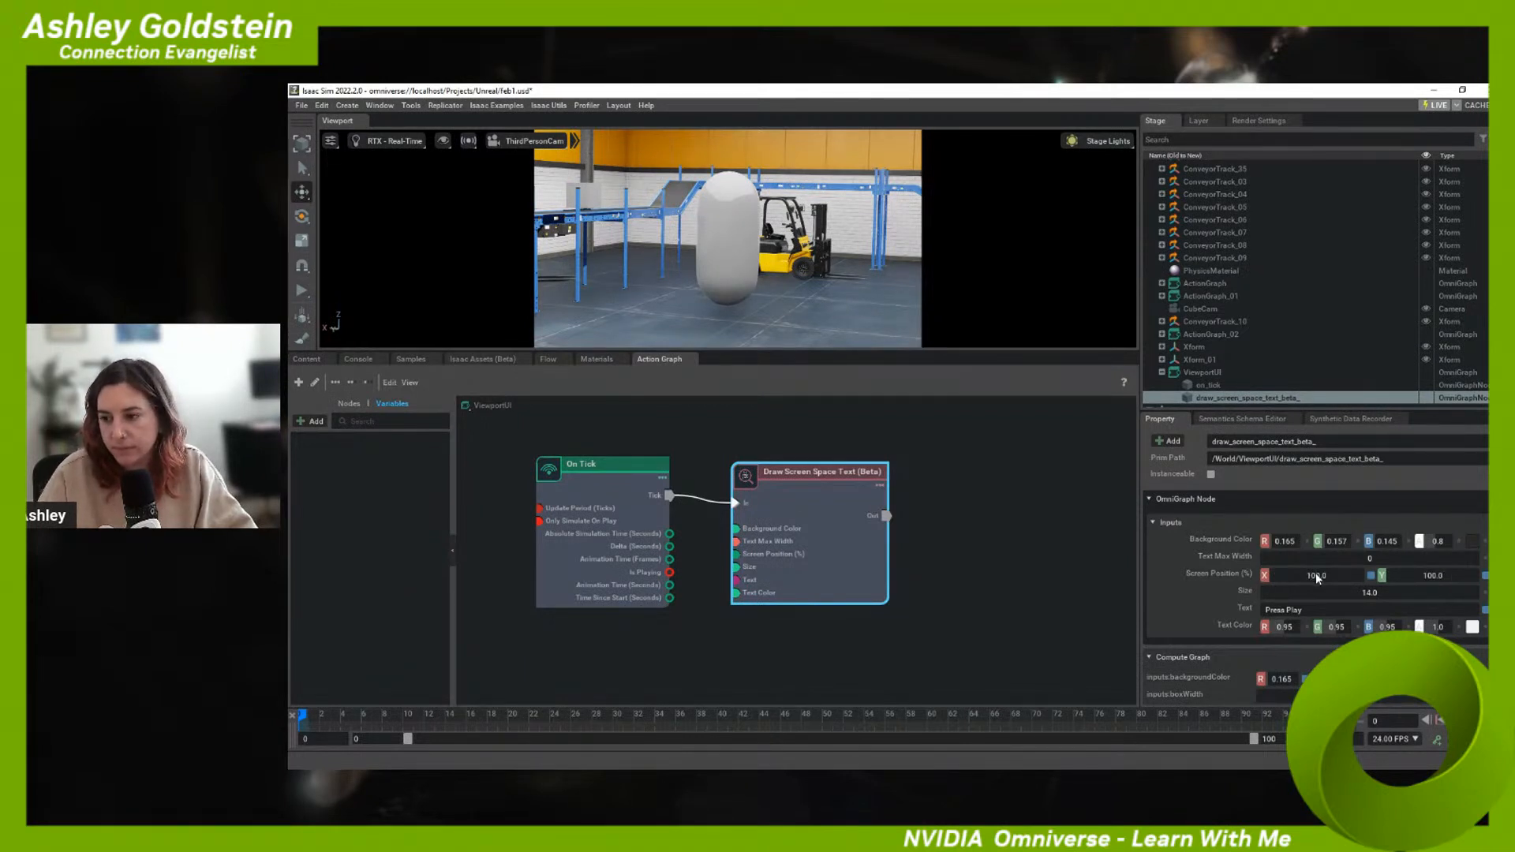
# - Lower the text's screen position to X 40.0 and Y 21.8
pyautogui.moveTo(1284, 575); pyautogui.dragTo(1075, 593)
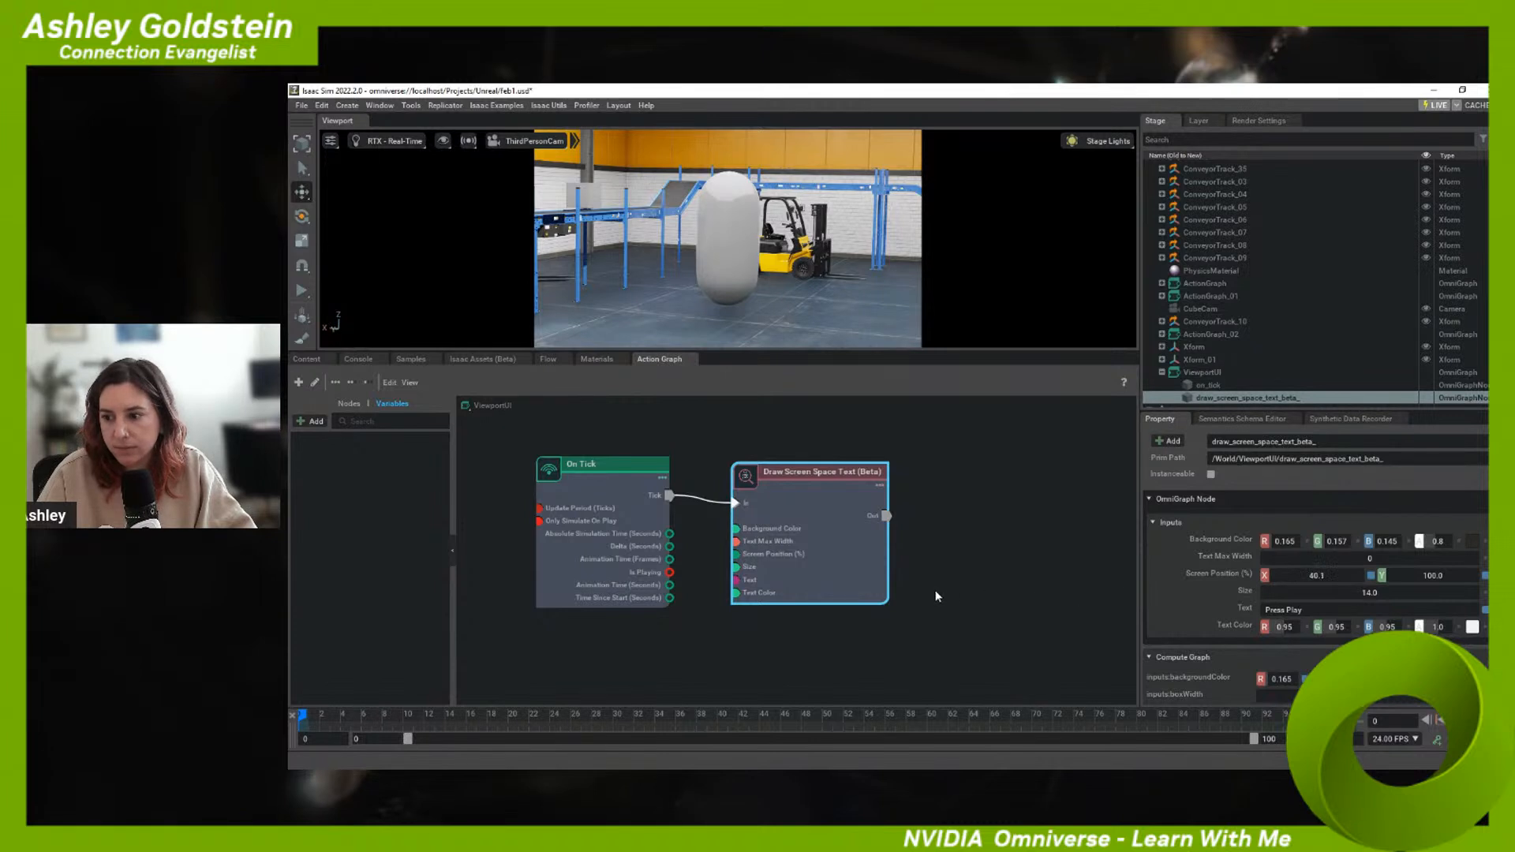
pyautogui.moveTo(1209, 582); pyautogui.dragTo(939, 584)
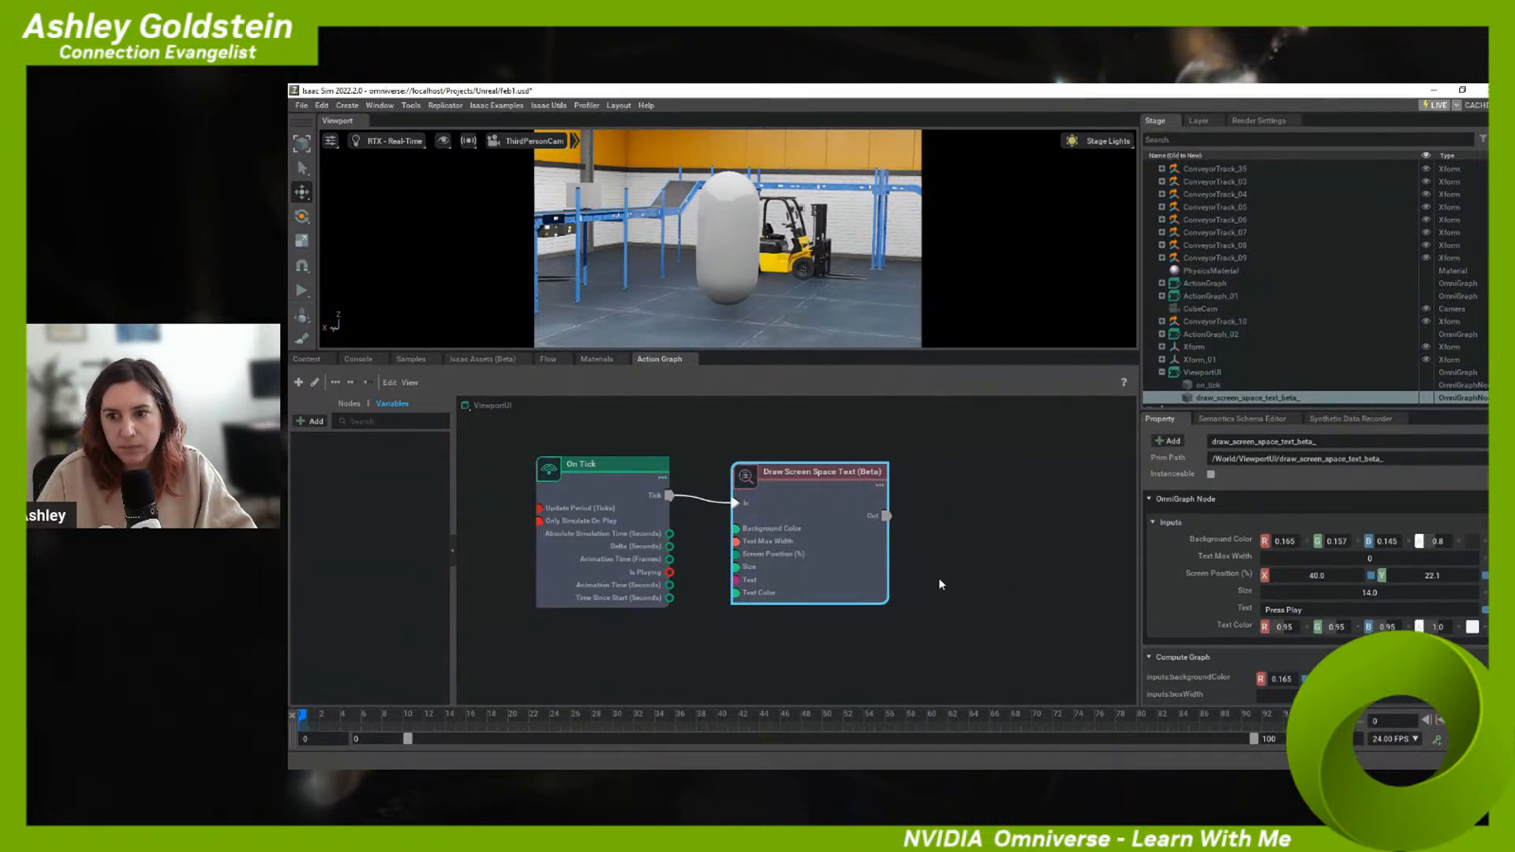
# - Turn on Fill Viewport in the viewport settings
pyautogui.click(330, 141)
pyautogui.moveTo(371, 229)
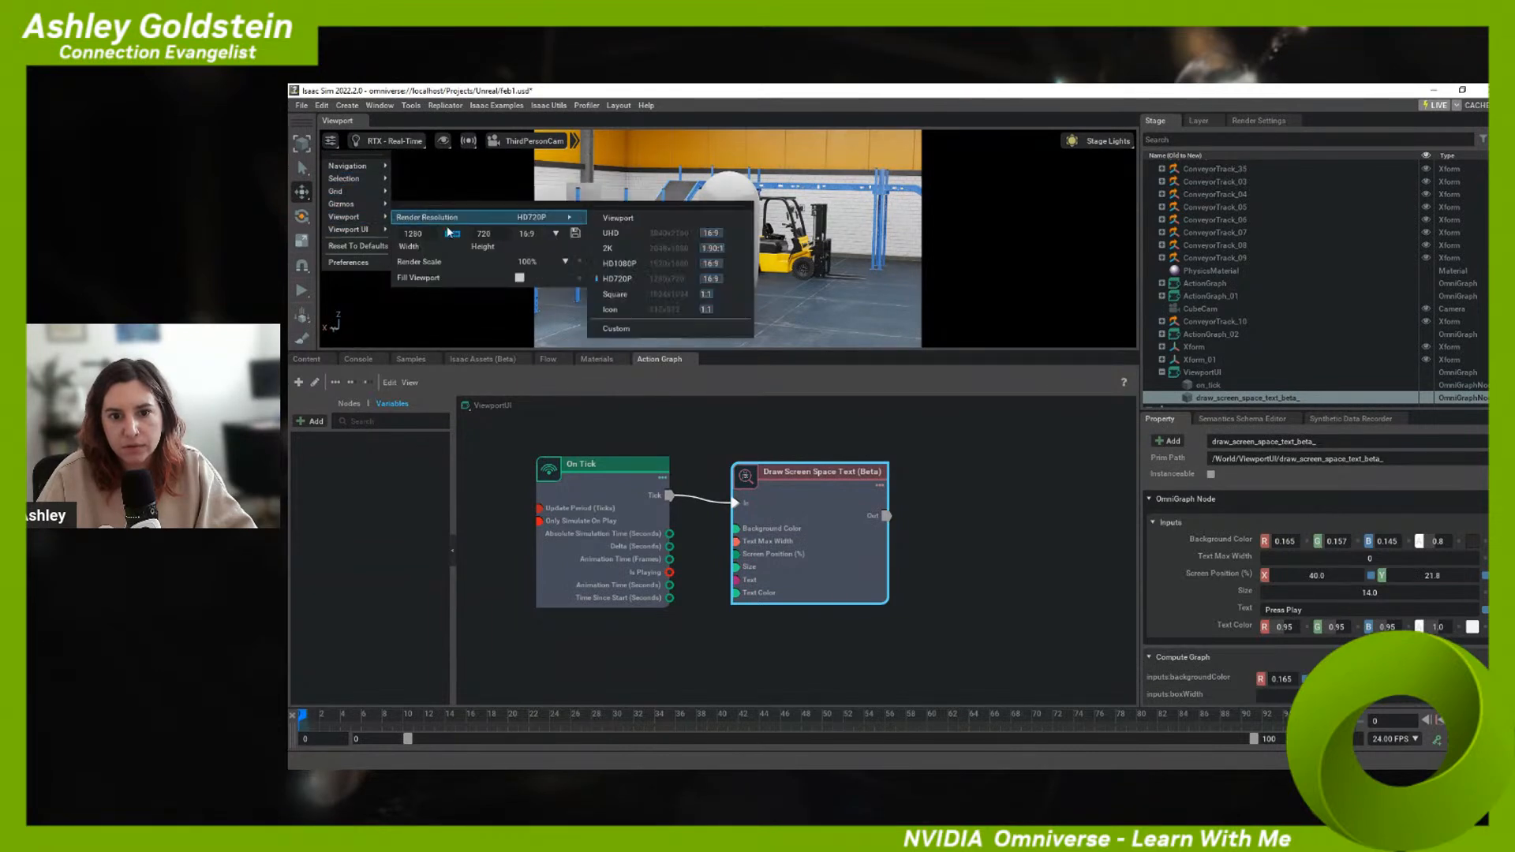
pyautogui.click(520, 279)
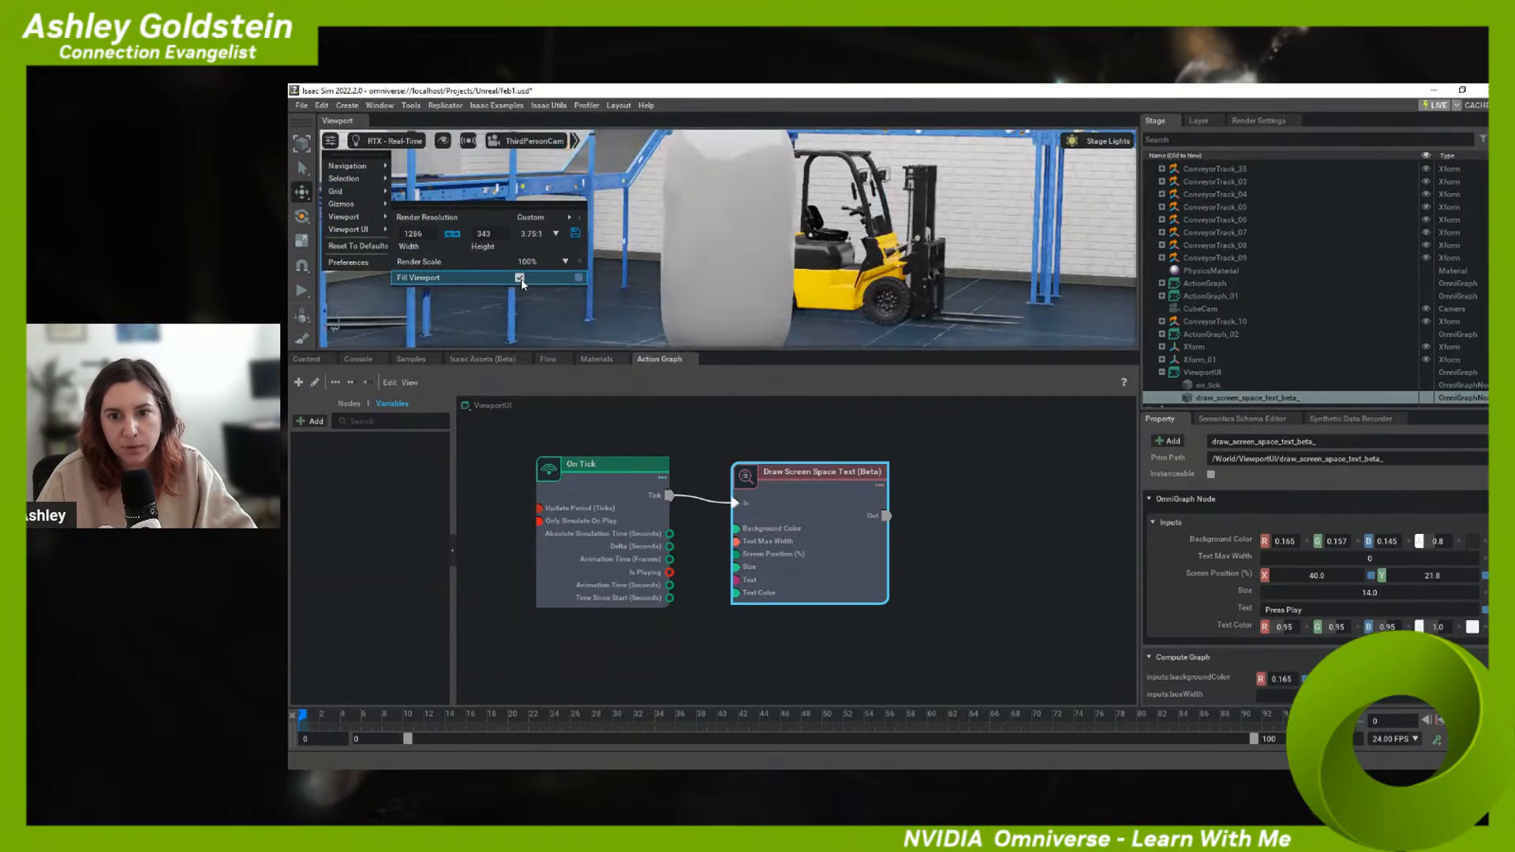
# - Enlarge the viewport, and set the Draw Screen Space Text node's max width to 5, X screen position to 33.0 and size to -17.3
pyautogui.click(733, 287)
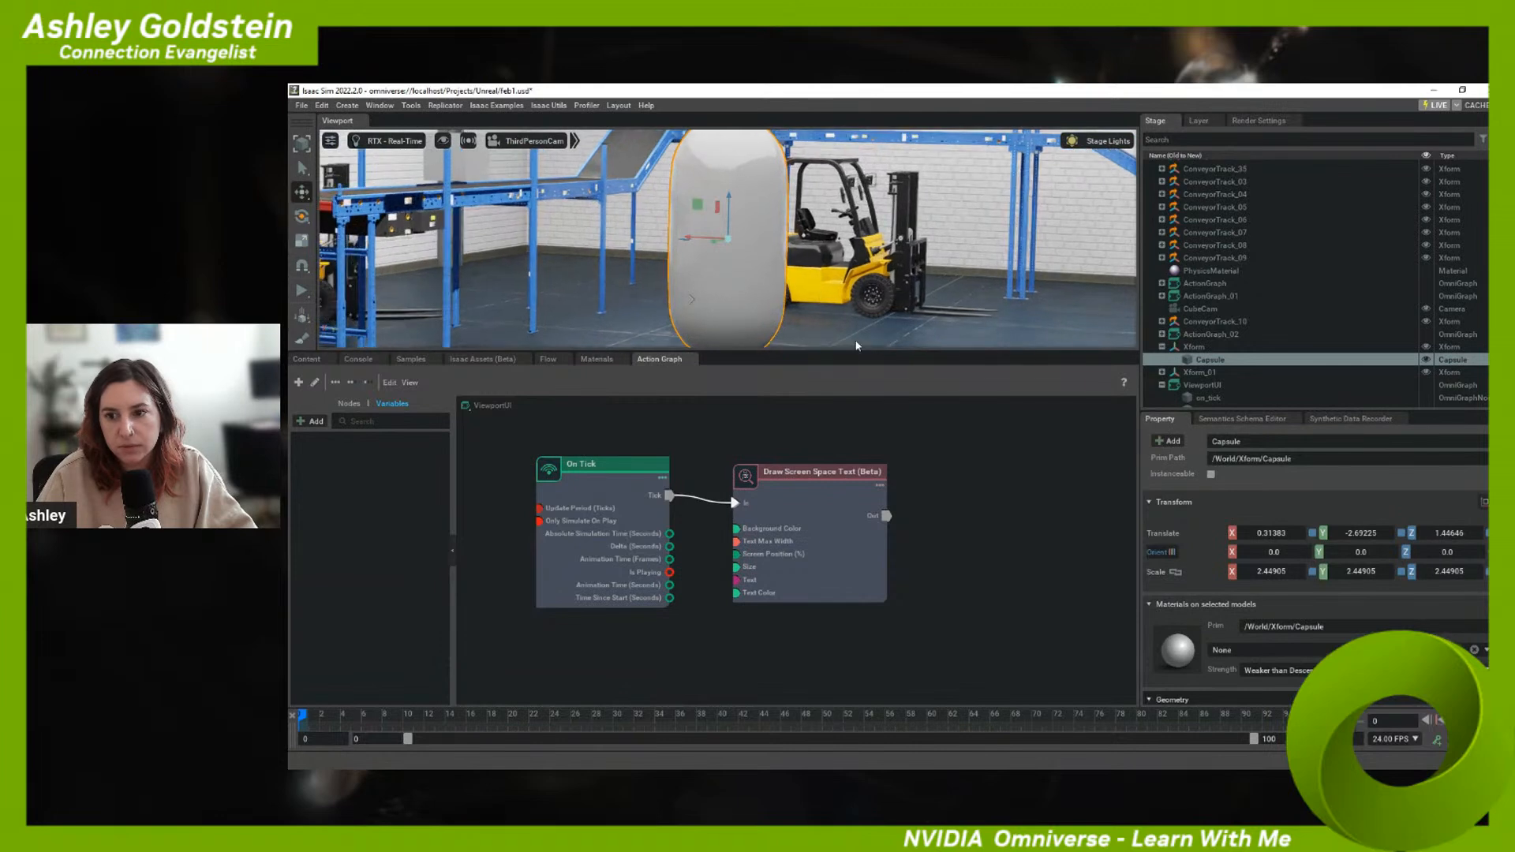
pyautogui.moveTo(858, 356); pyautogui.dragTo(908, 512)
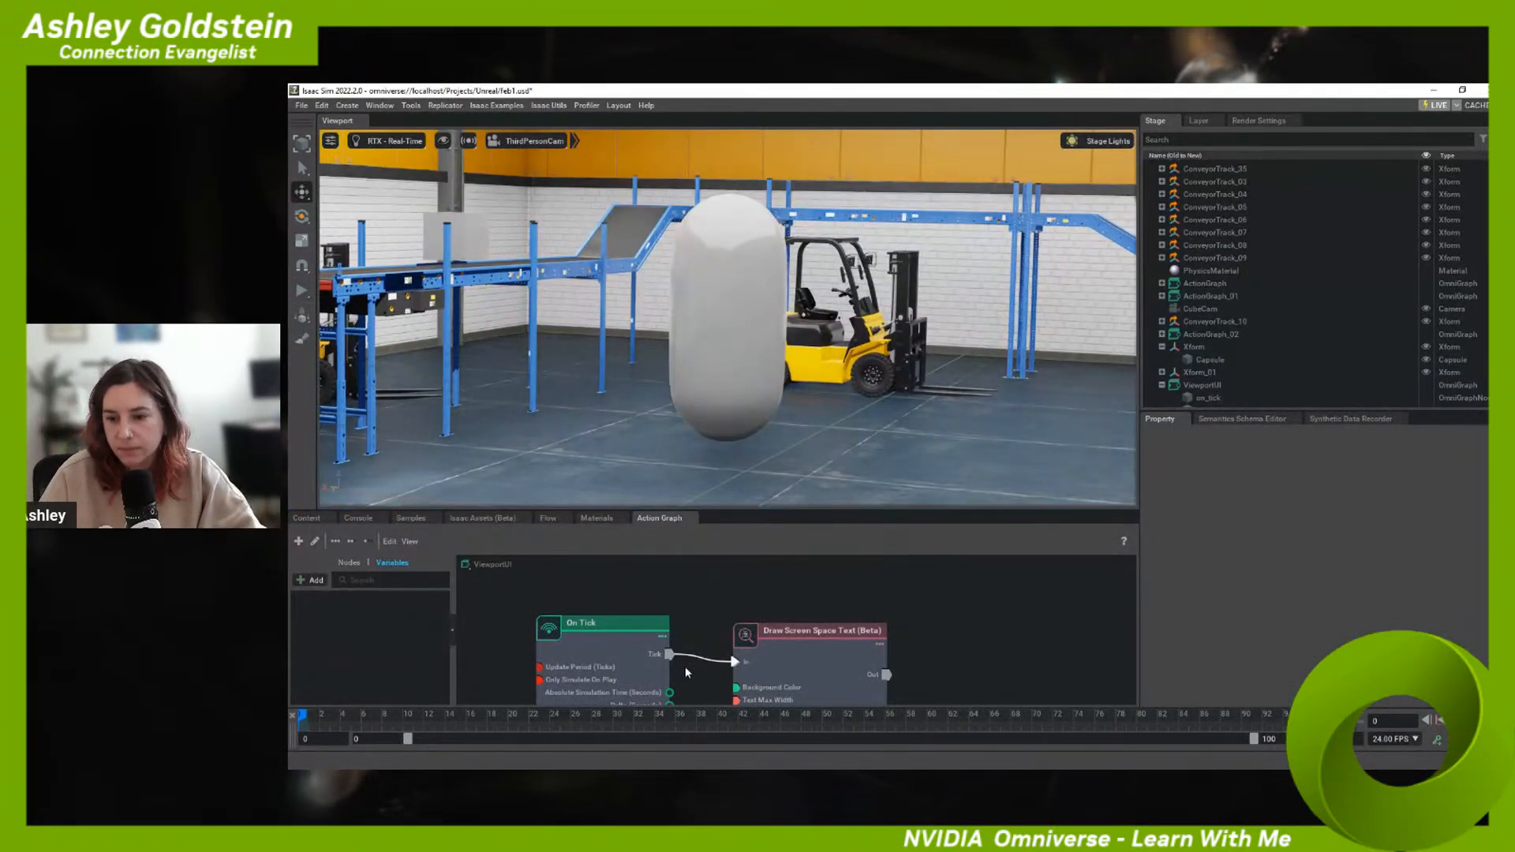
pyautogui.click(765, 649)
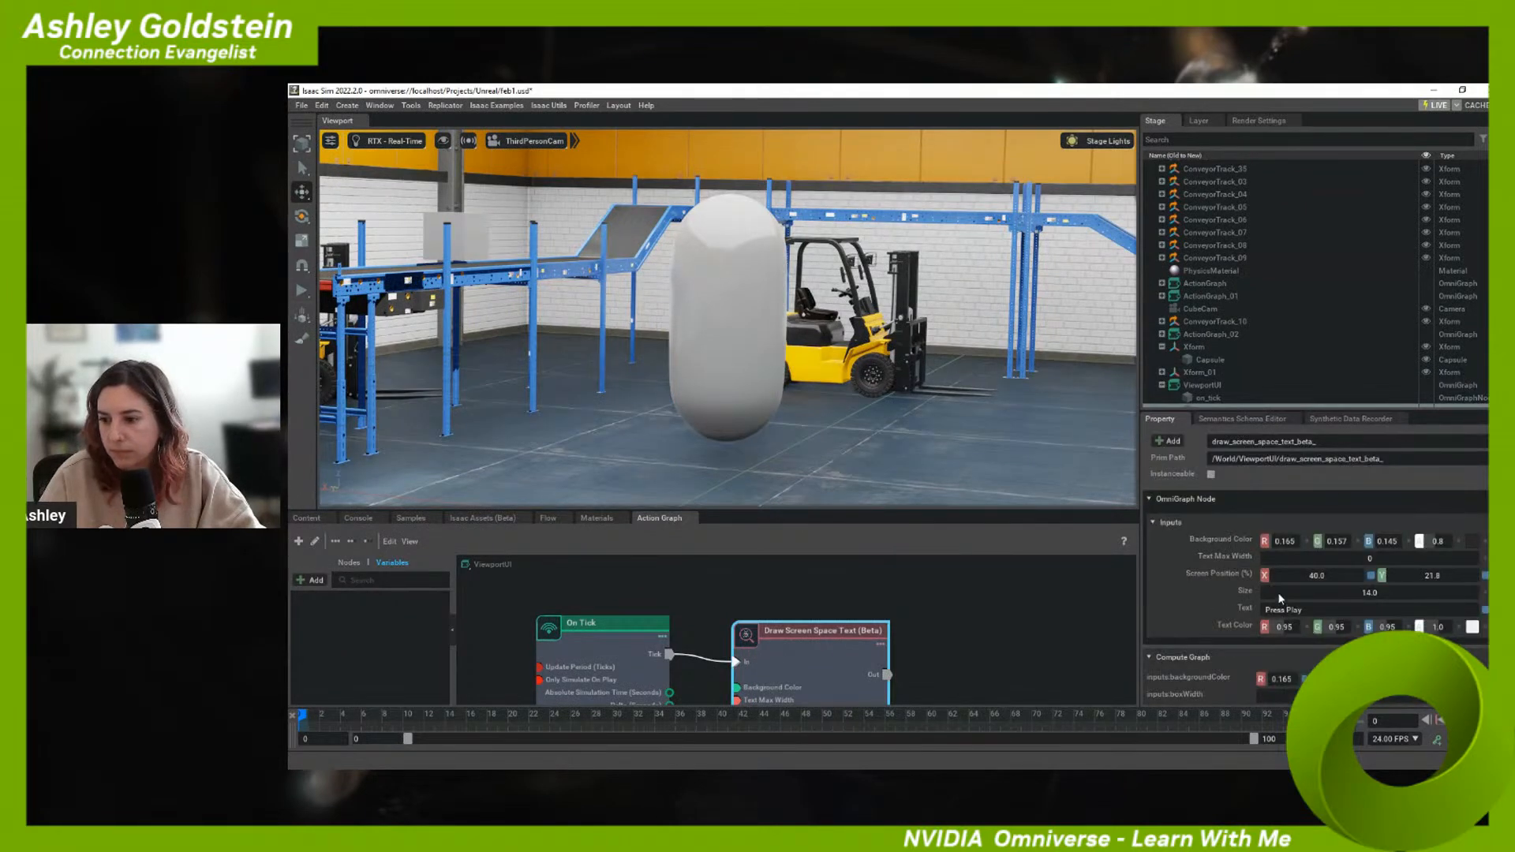
pyautogui.moveTo(1265, 592); pyautogui.dragTo(1353, 596)
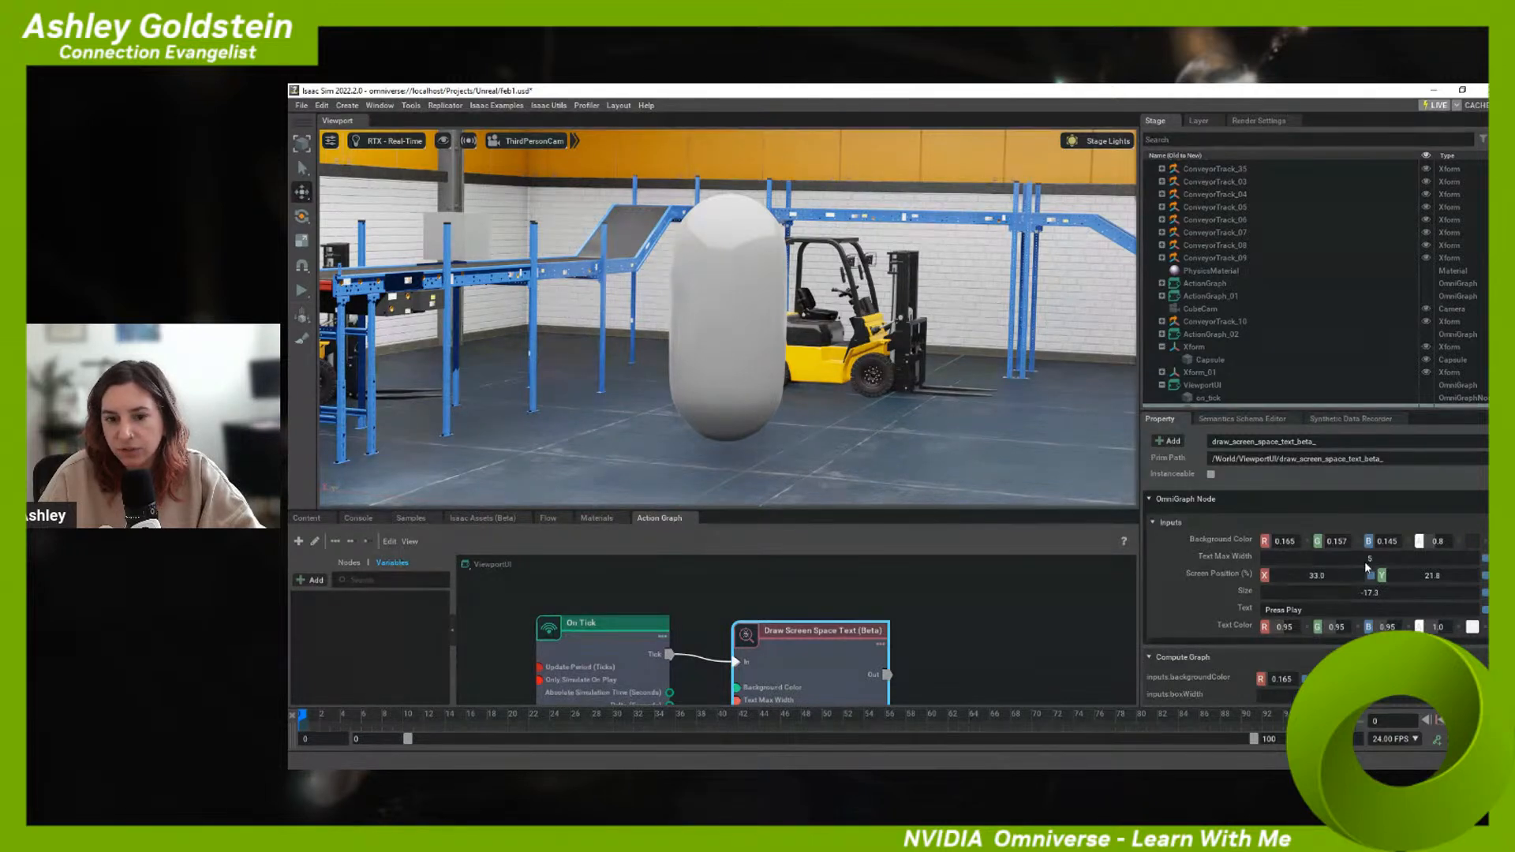
pyautogui.scroll(-2, 1366, 604)
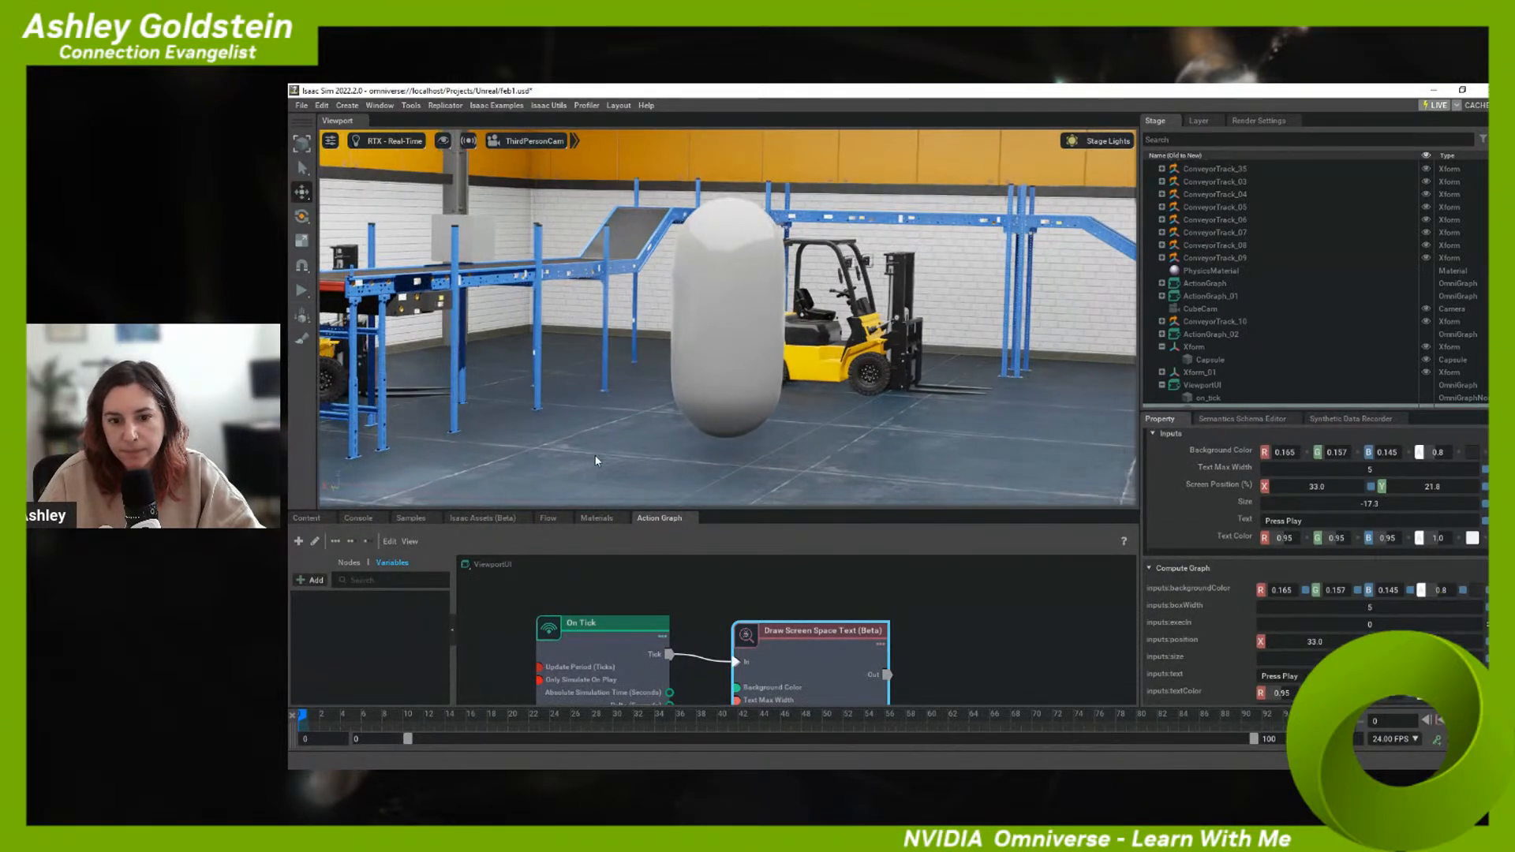
# - Turn off Fill Viewport in the viewport settings
pyautogui.click(331, 142)
pyautogui.moveTo(355, 216)
pyautogui.click(519, 277)
pyautogui.click(1087, 374)
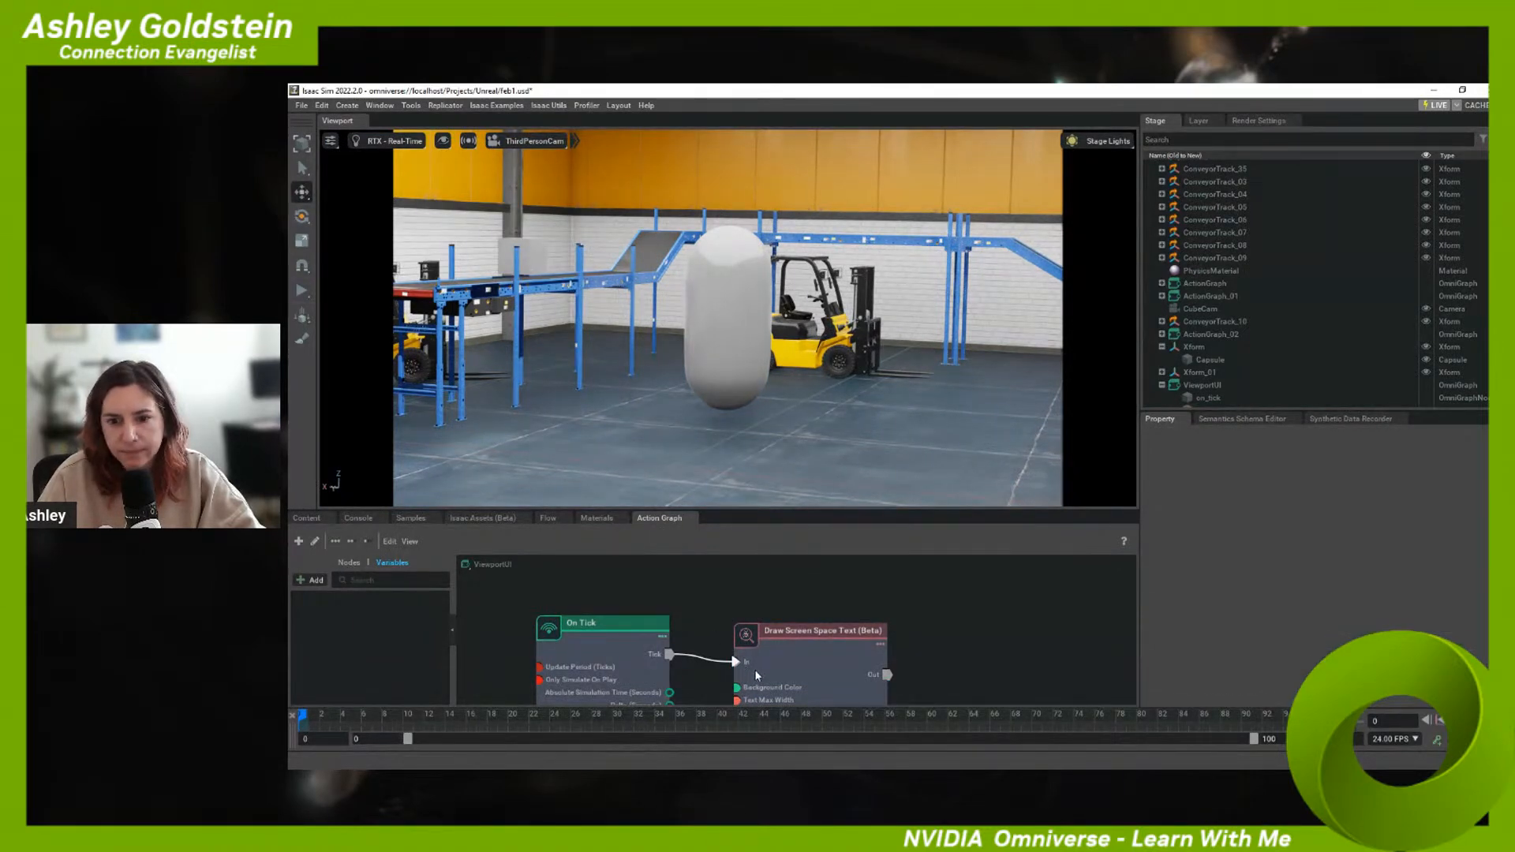
# - Try larger Text Max Width values on the Draw Screen Space Text node, ending at 19
pyautogui.click(777, 682)
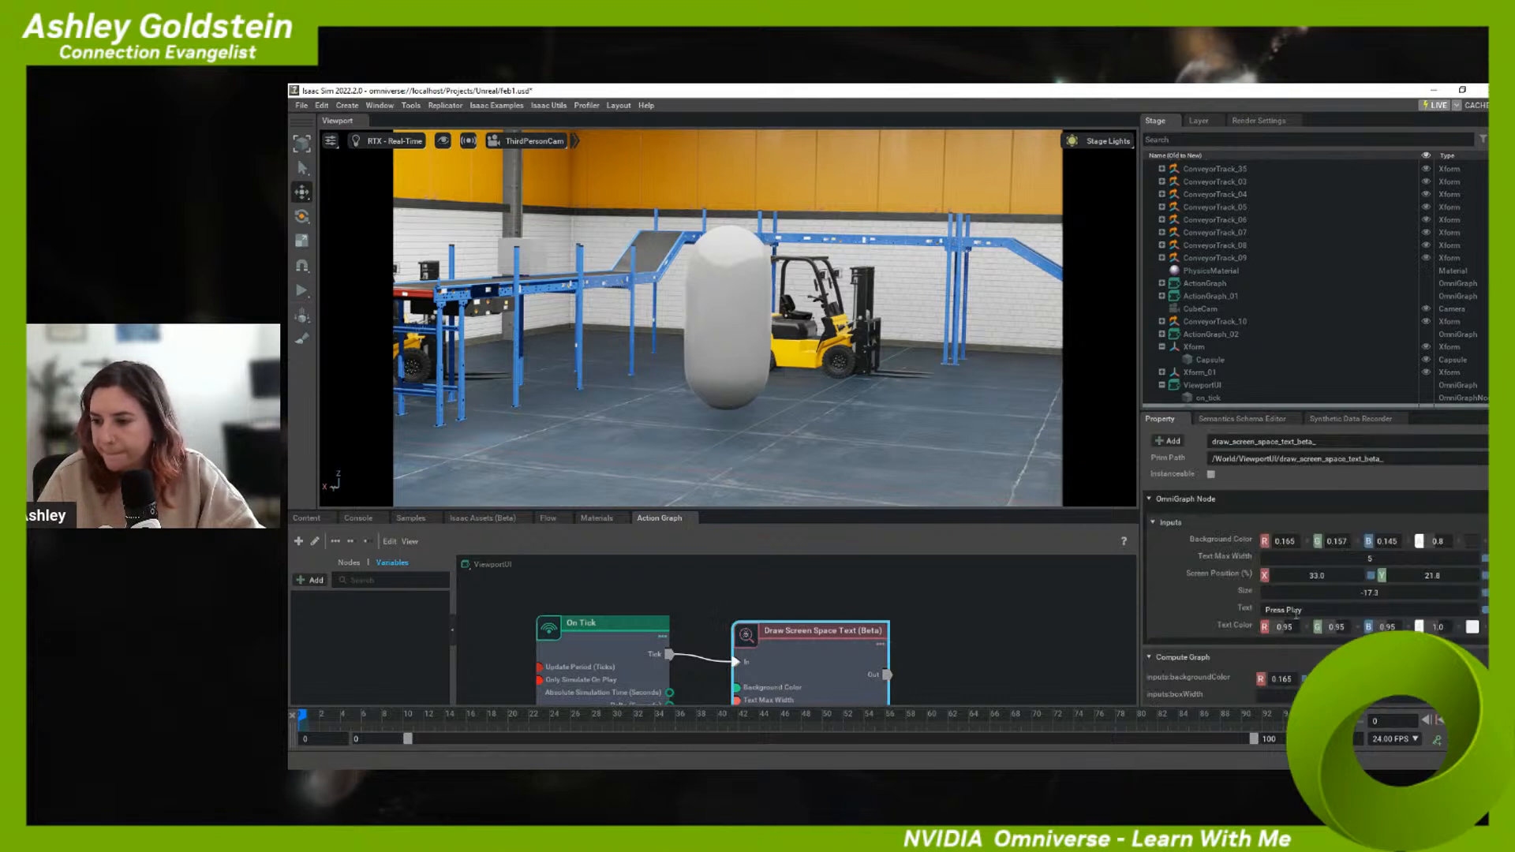
pyautogui.press('Return')
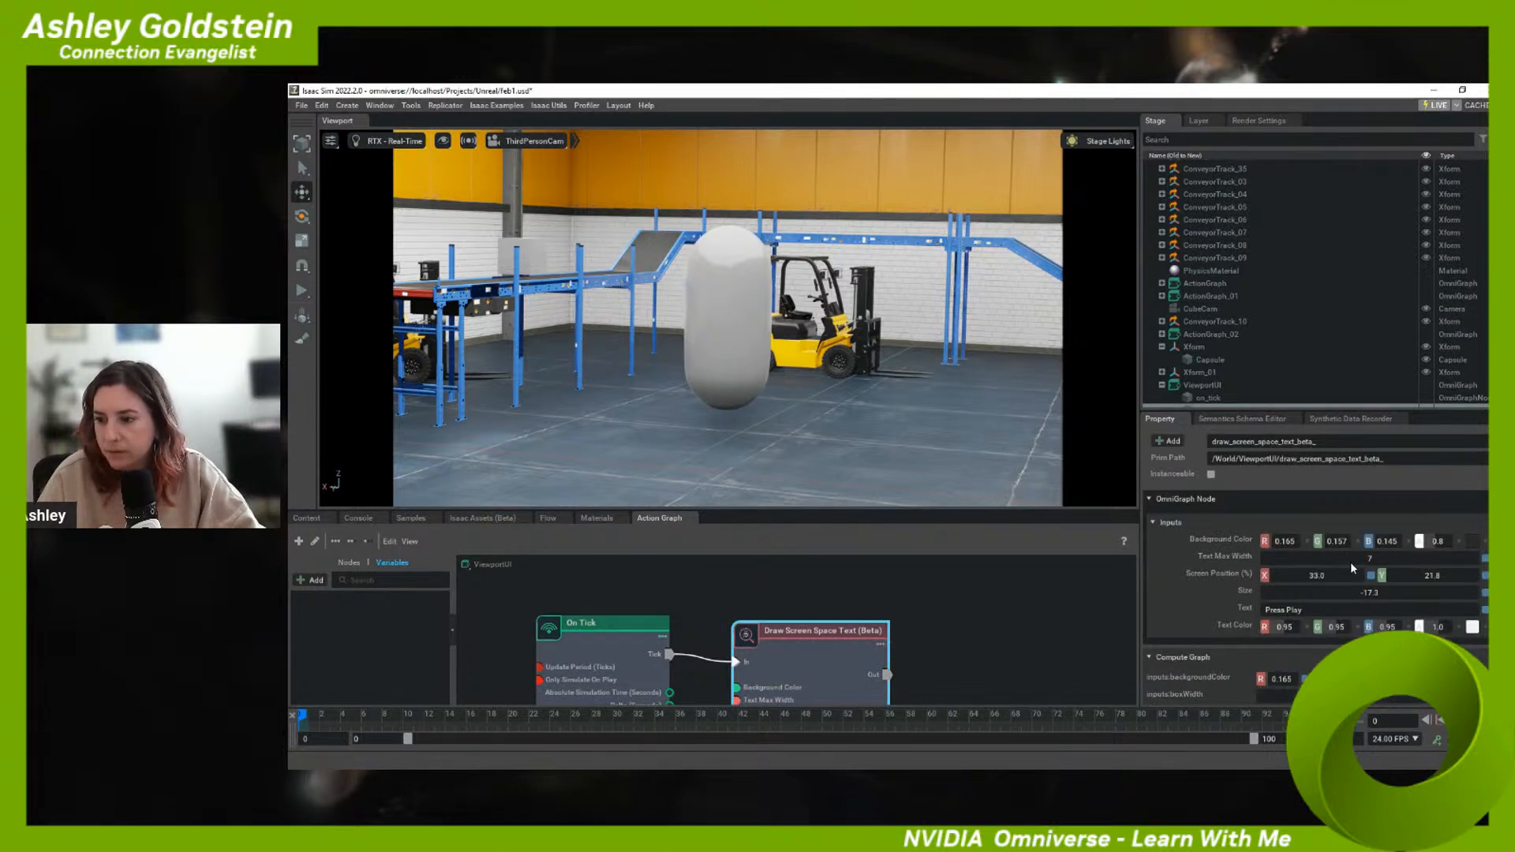
pyautogui.moveTo(1361, 566); pyautogui.dragTo(1398, 565)
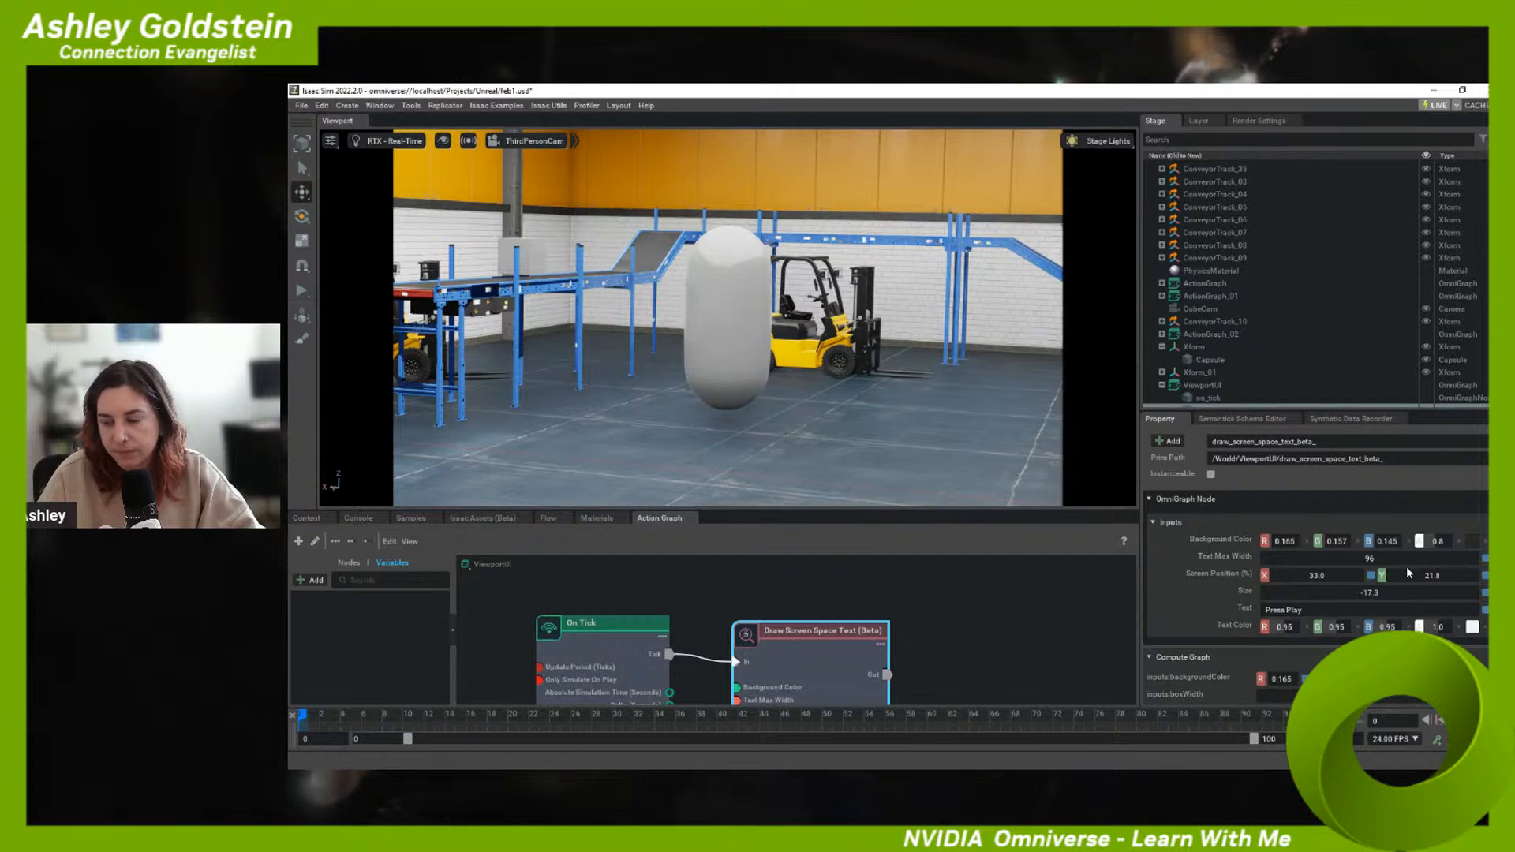
pyautogui.moveTo(1370, 561); pyautogui.dragTo(1214, 563)
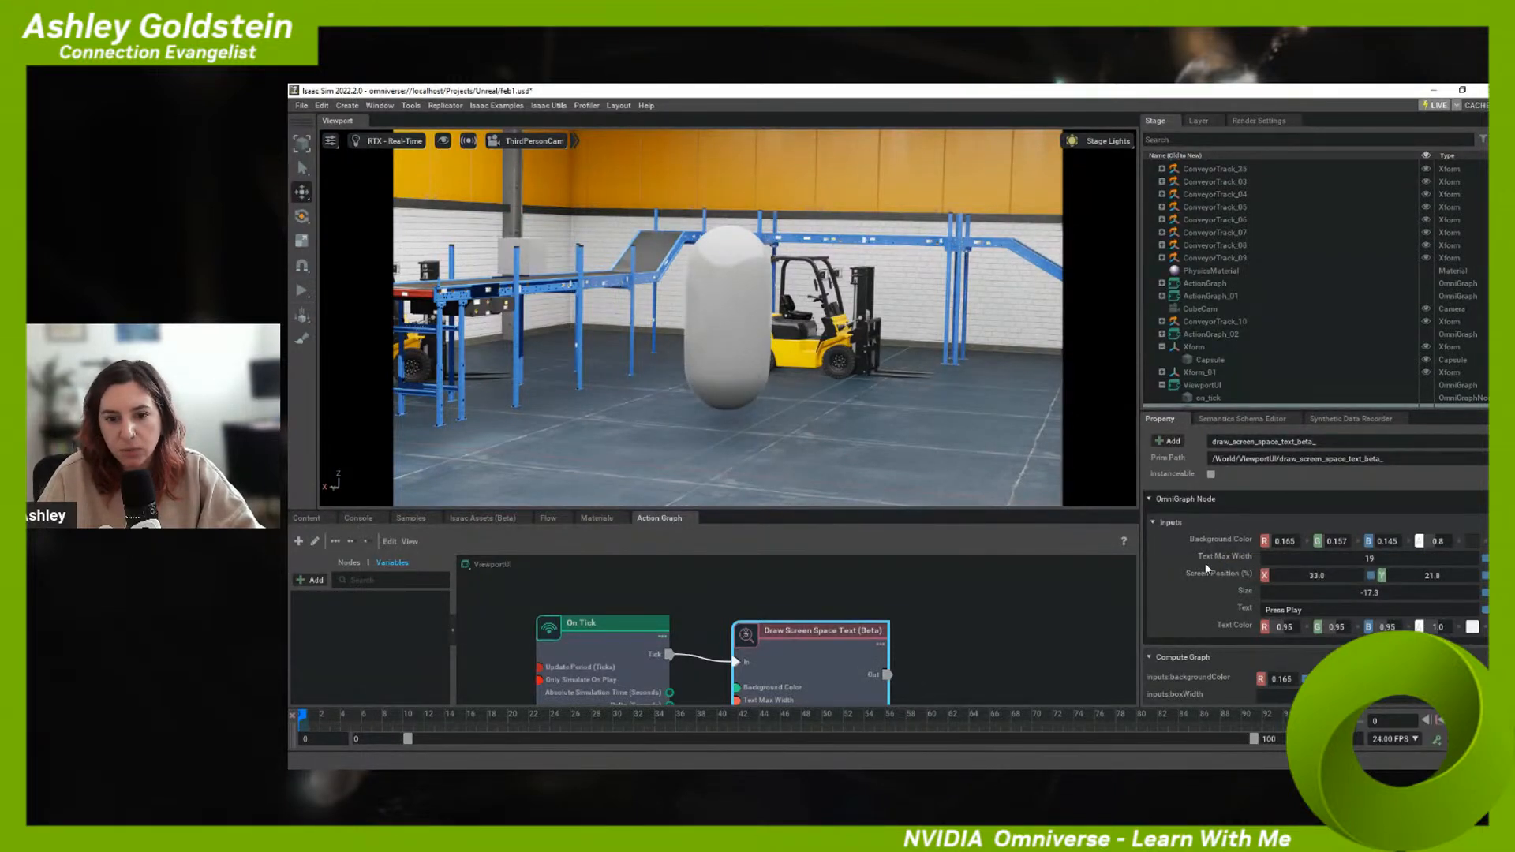
# - Set the text's size to 61.3 and its screen position to X 31.2 and Y 10.4
pyautogui.moveTo(1362, 590); pyautogui.dragTo(1487, 599)
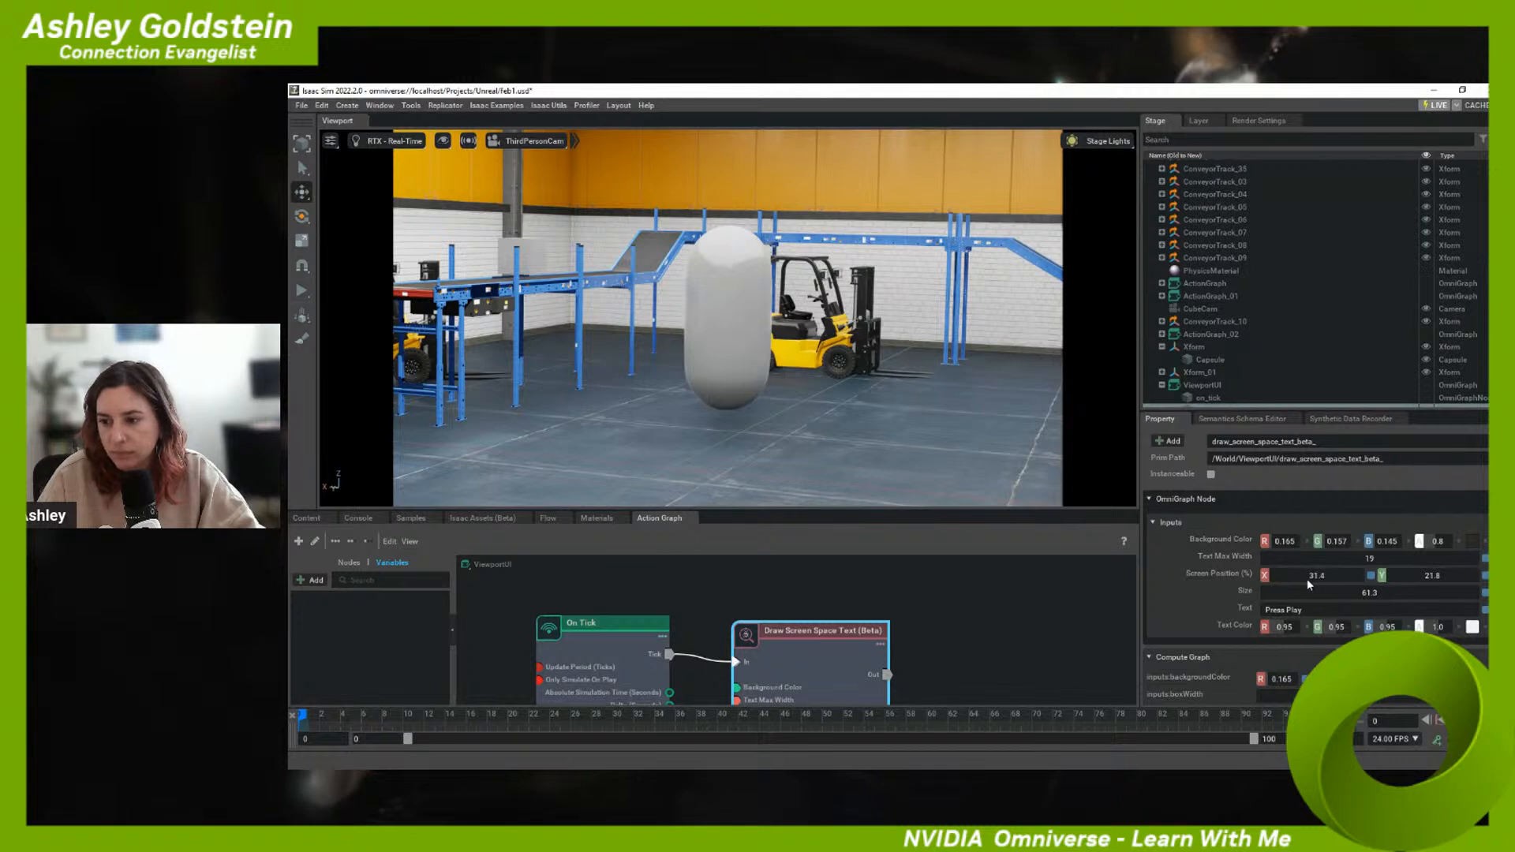
pyautogui.moveTo(1239, 584)
pyautogui.mouseDown()
pyautogui.moveTo(1201, 581)
pyautogui.moveTo(1405, 587)
pyautogui.moveTo(1260, 585)
pyautogui.mouseUp()
pyautogui.moveTo(1365, 584); pyautogui.dragTo(1441, 574)
pyautogui.scroll(-2, 934, 412)
pyautogui.scroll(3, 934, 414)
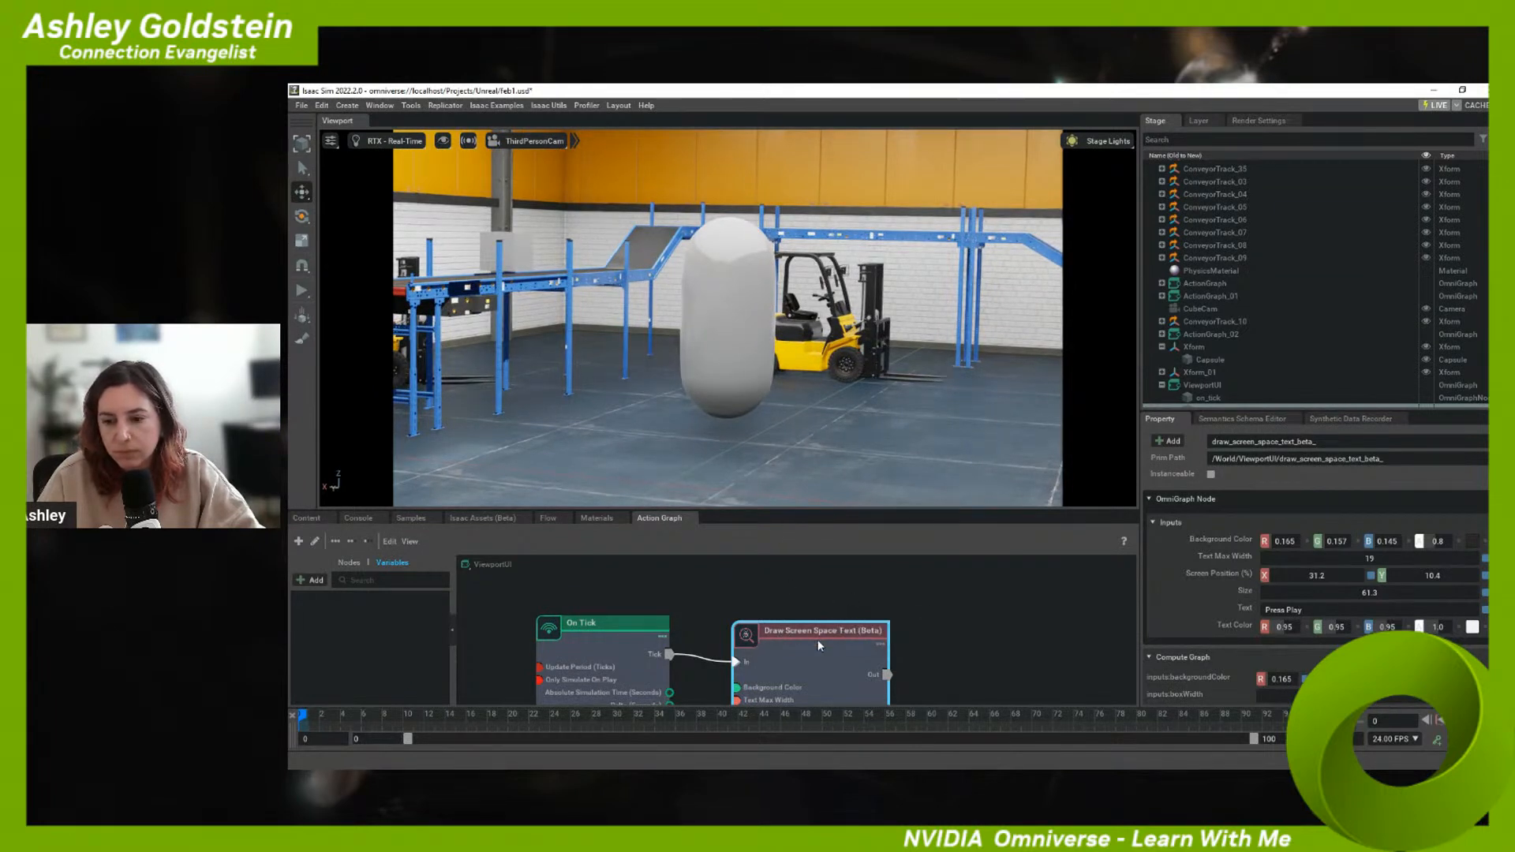
# - Bring both ViewportUI graph nodes into view and save the changes to feb1.usd
pyautogui.moveTo(817, 639); pyautogui.dragTo(810, 588, button='middle')
pyautogui.scroll(-2, 907, 652)
pyautogui.scroll(-2, 1207, 631)
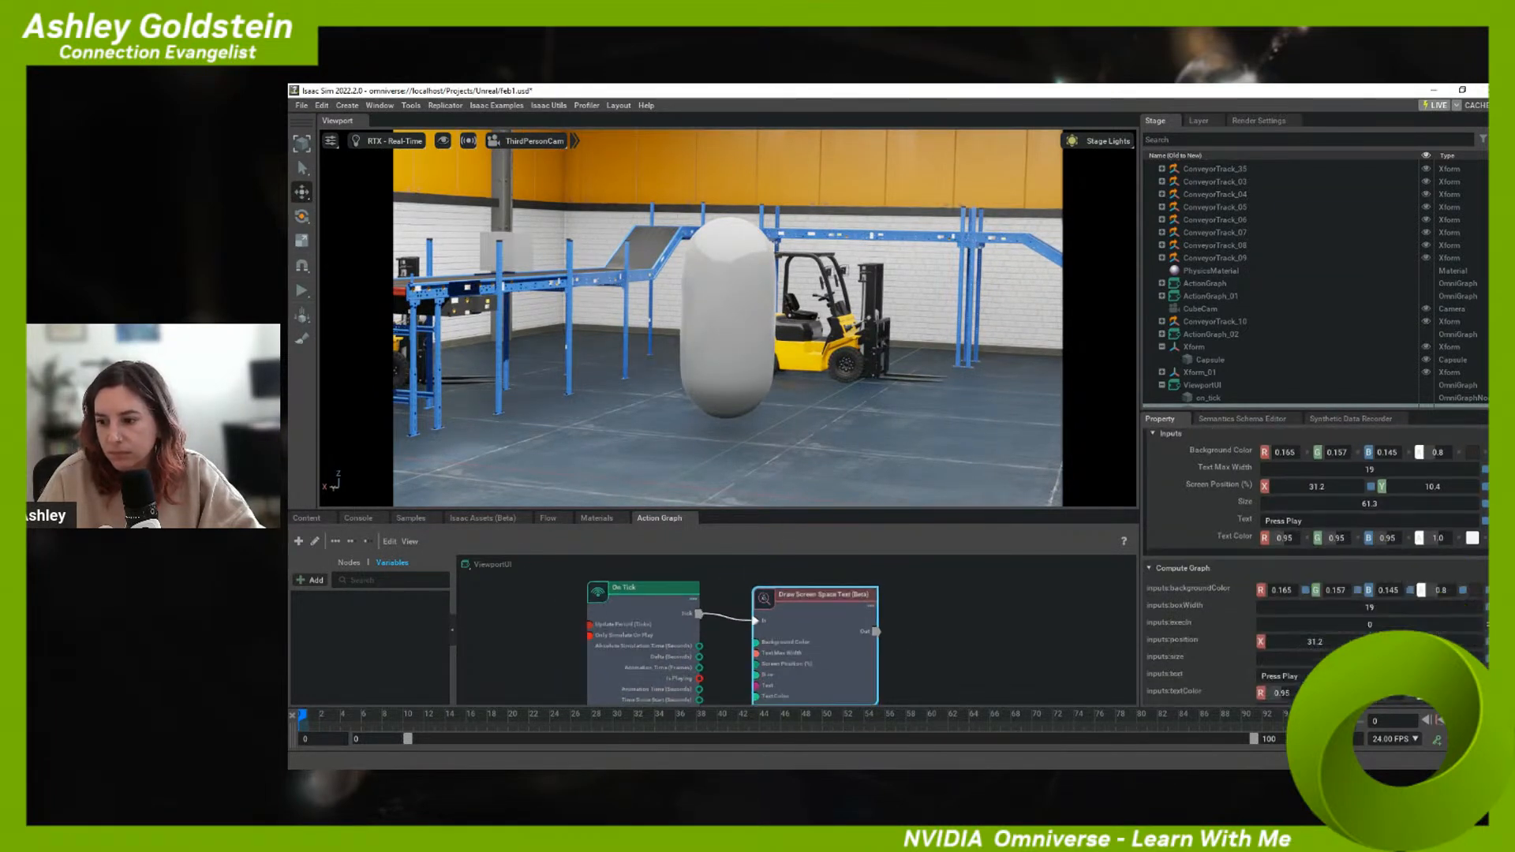
pyautogui.hotkey('ctrl', 's')
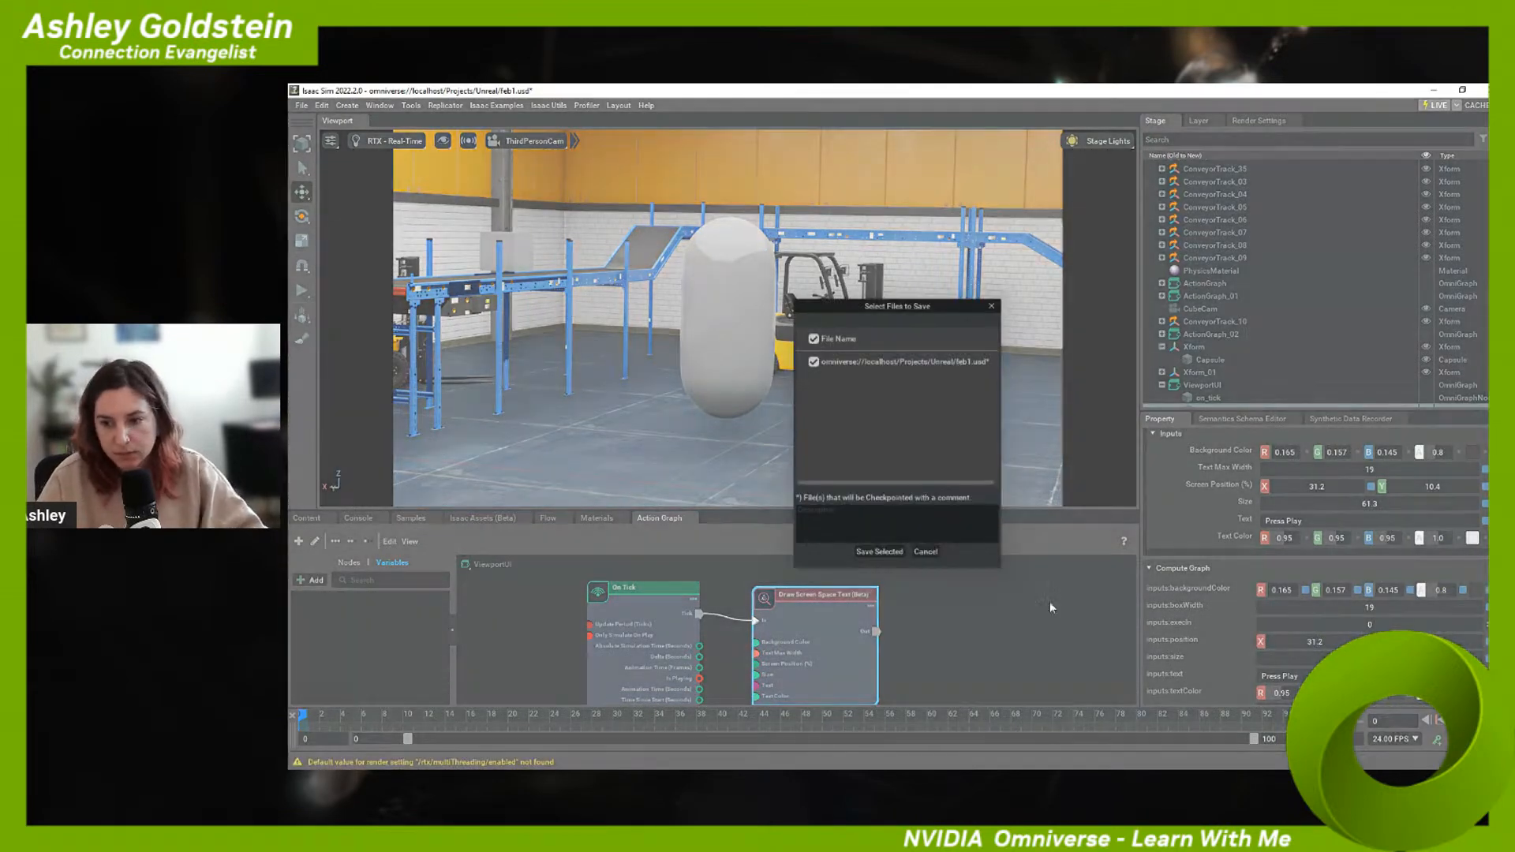
pyautogui.click(881, 552)
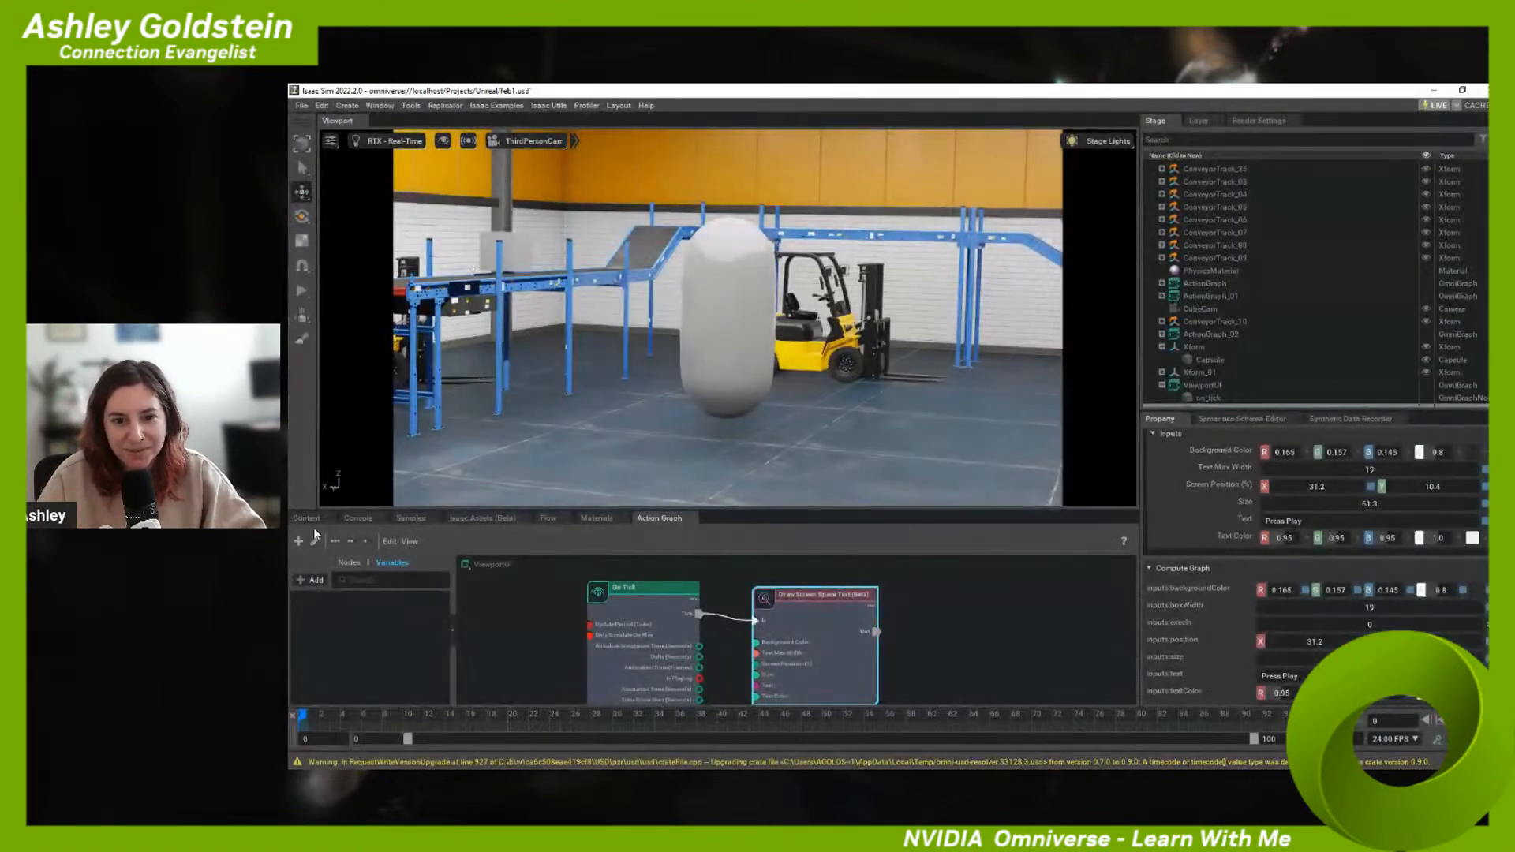
# - Open the LightBulb visual scripting sample and open its ActionGraph for viewing
pyautogui.click(315, 520)
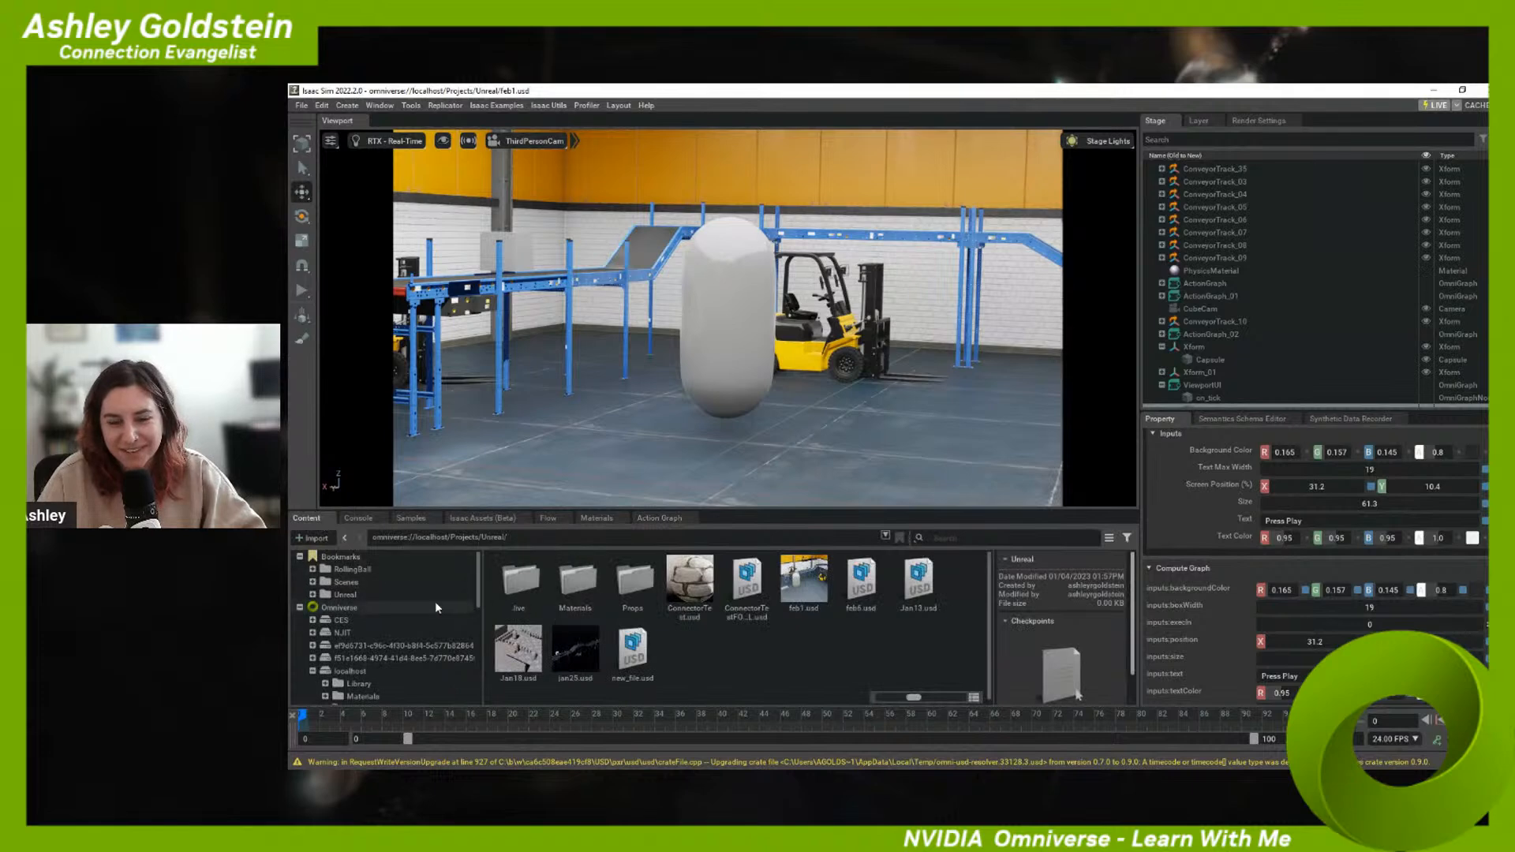
pyautogui.click(403, 521)
pyautogui.doubleClick(634, 590)
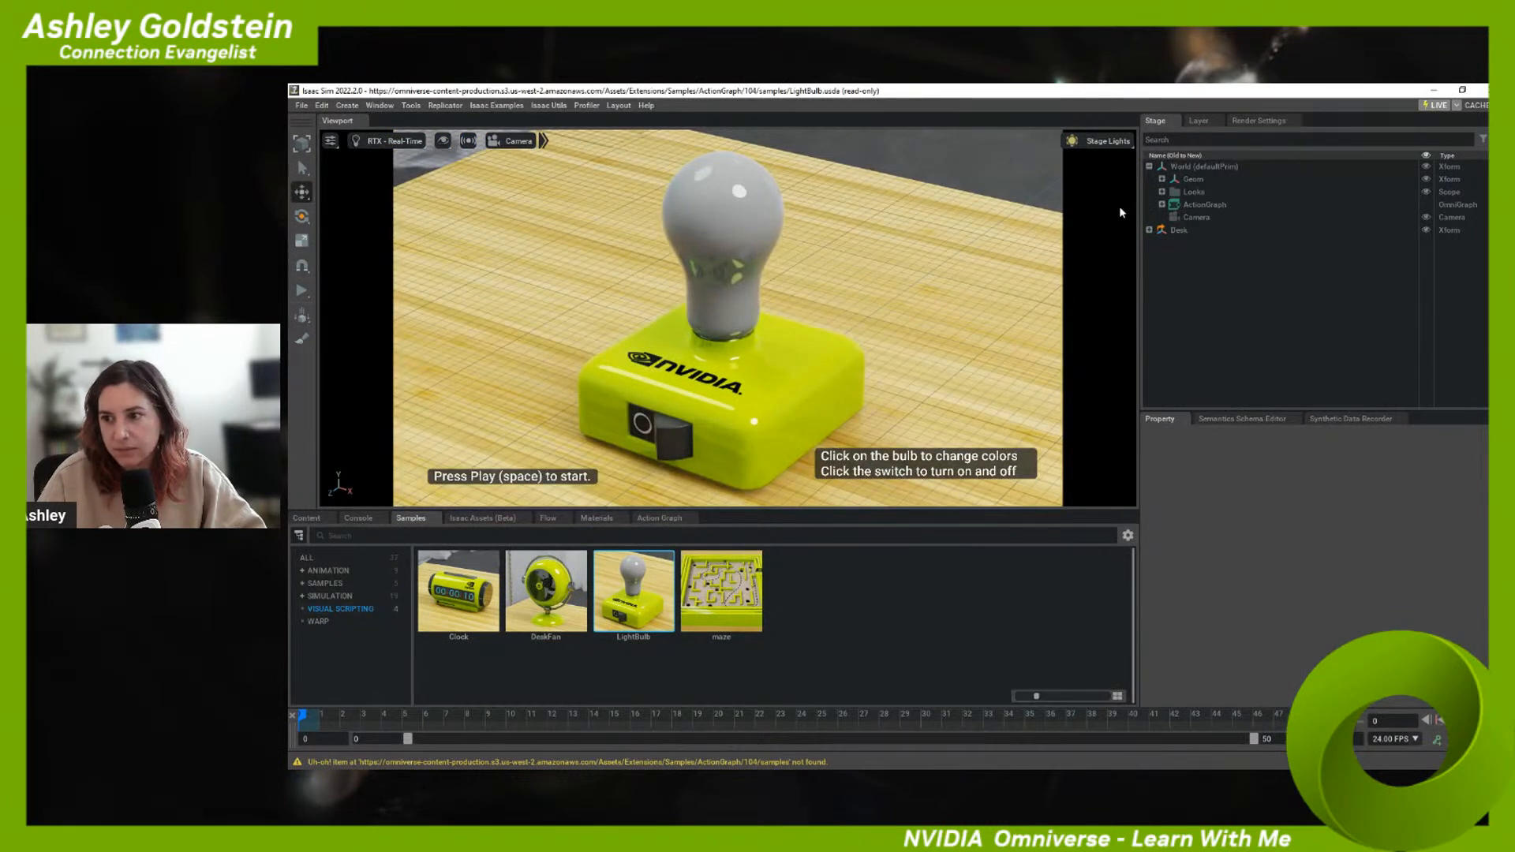
pyautogui.rightClick(1186, 203)
pyautogui.click(1224, 353)
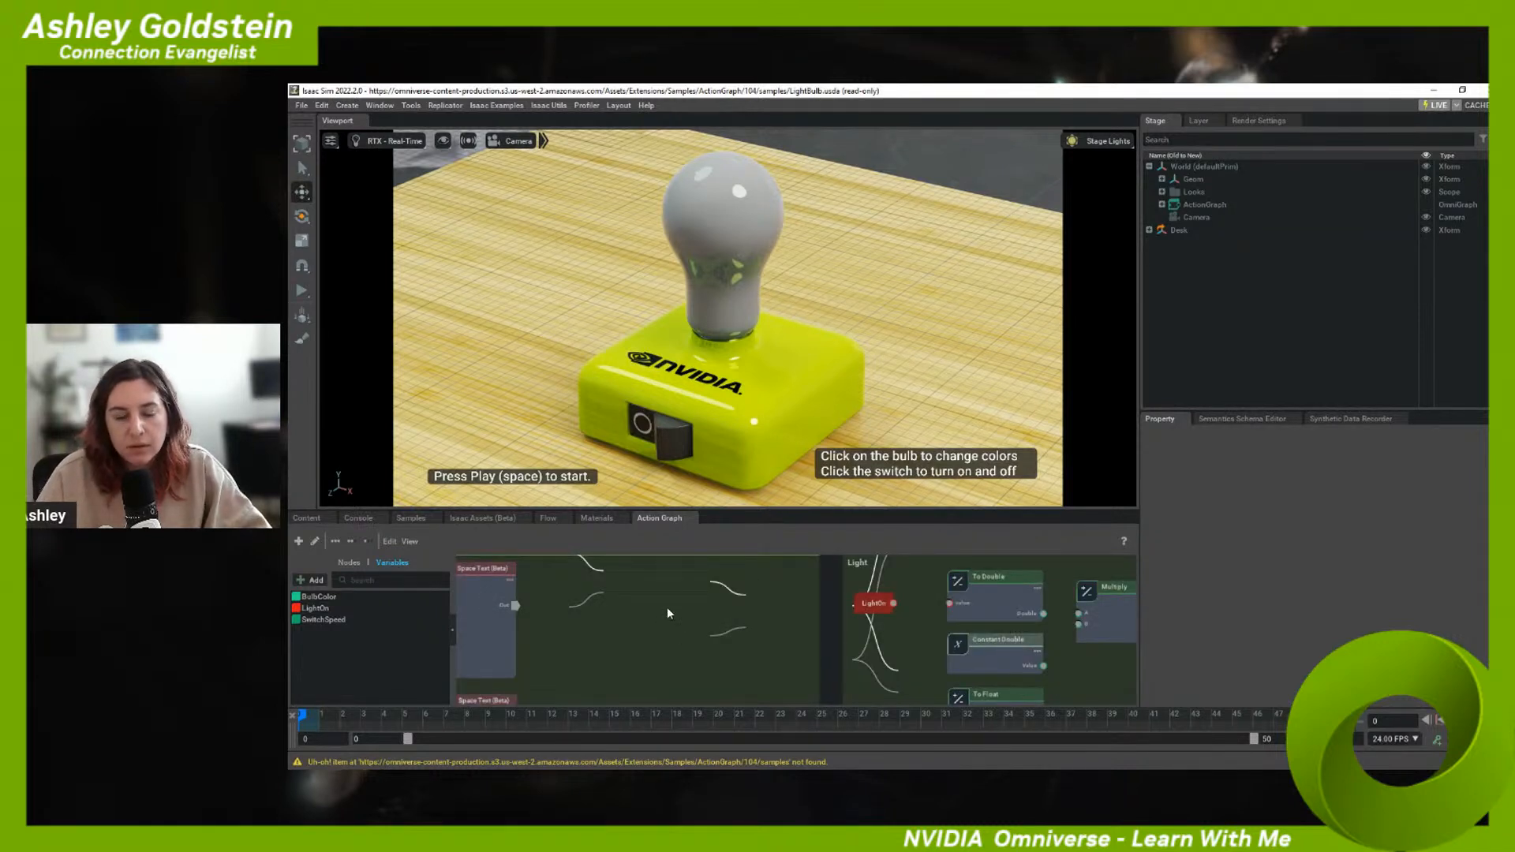
# - Examine the On Tick and first Draw Screen Space Text node settings in the sample's Info Text group
pyautogui.scroll(5, 651, 634)
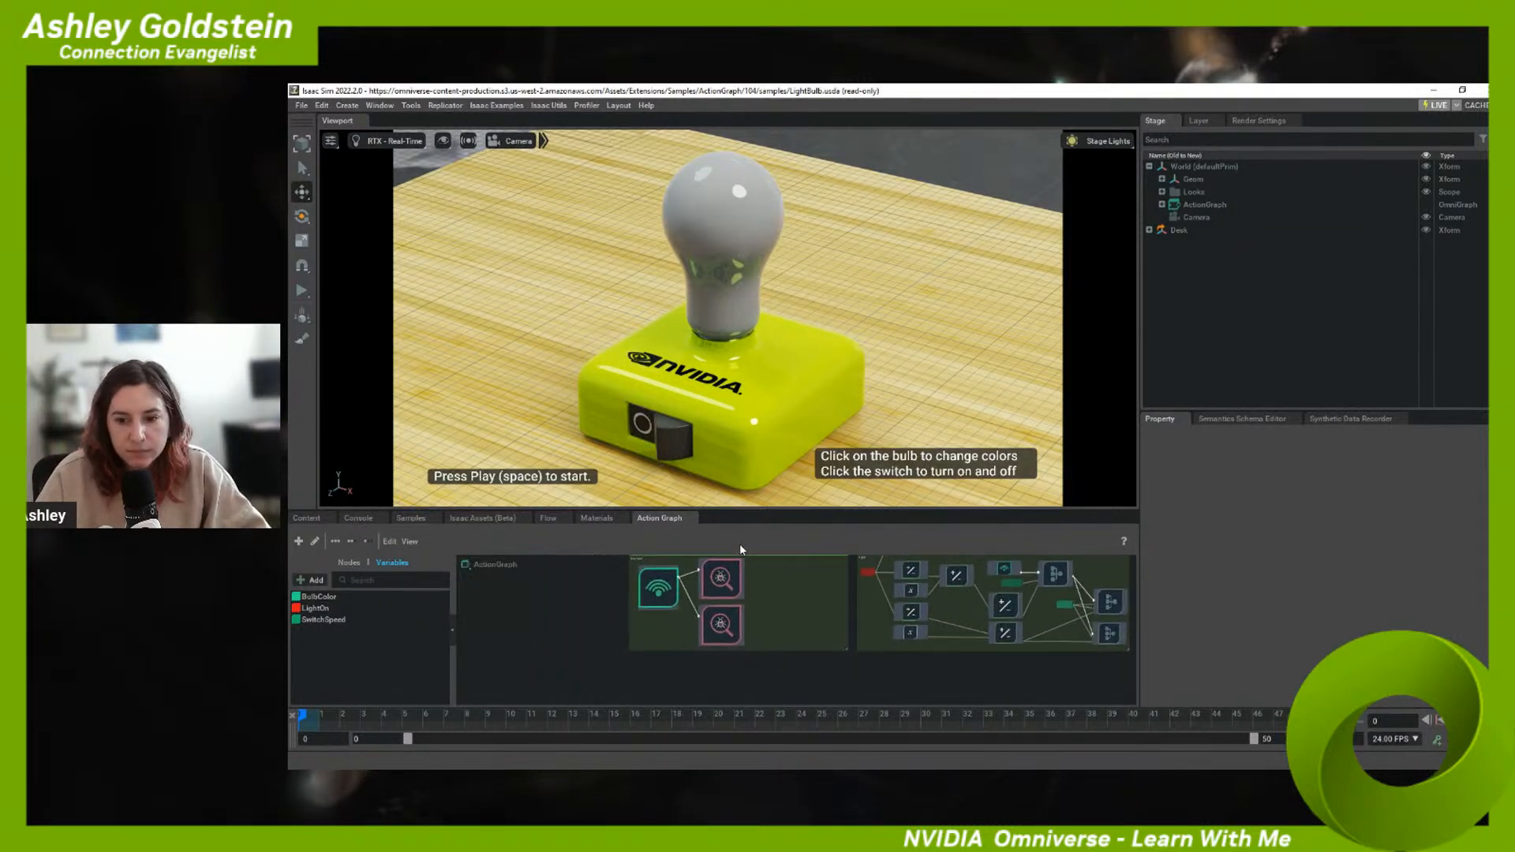
pyautogui.moveTo(702, 609); pyautogui.dragTo(696, 640, button='middle')
pyautogui.click(530, 624)
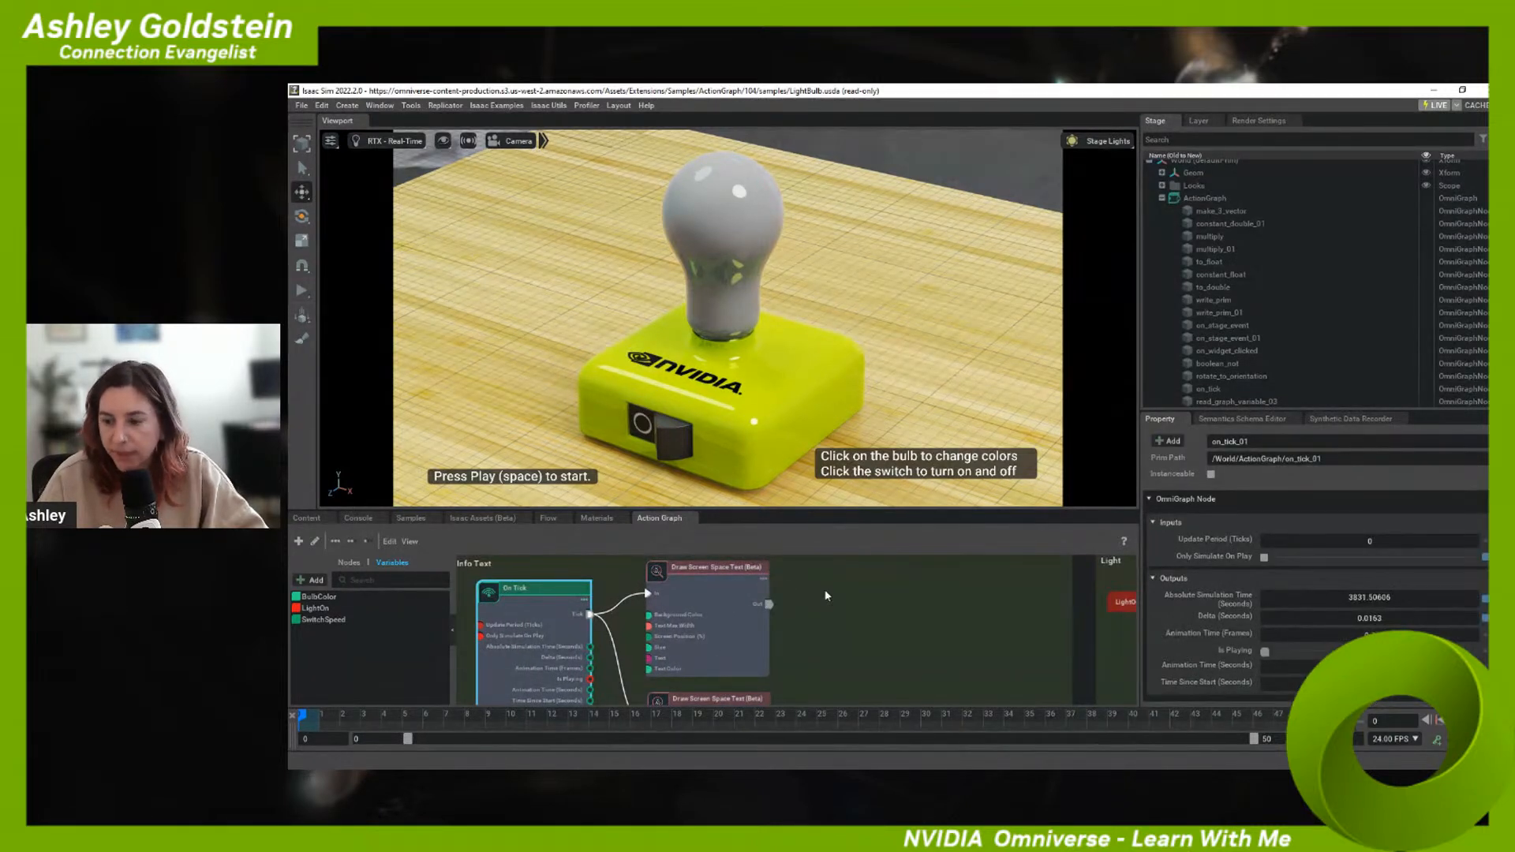
pyautogui.click(740, 599)
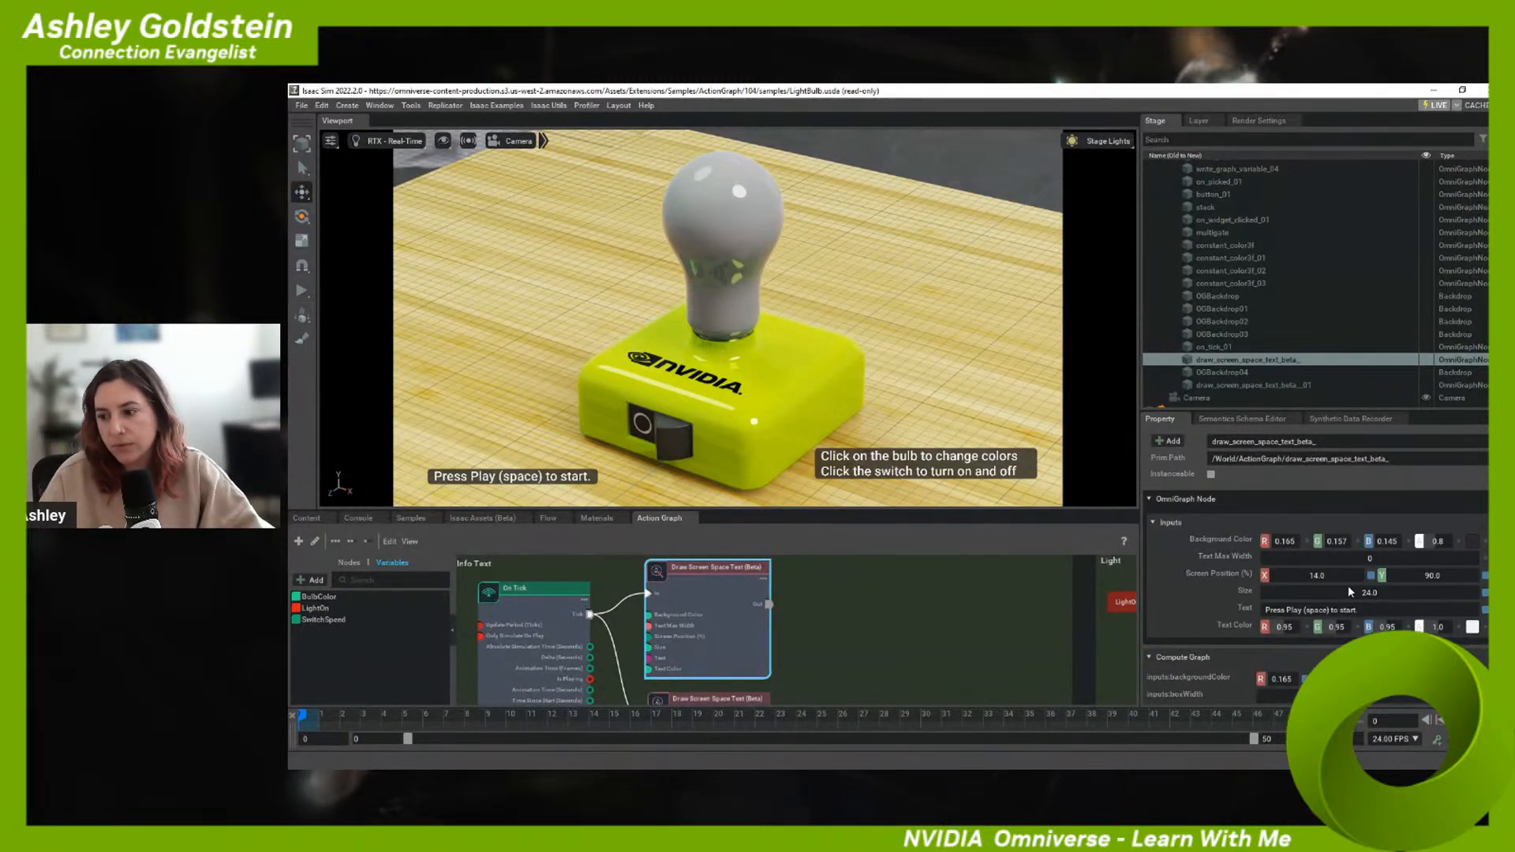
# - Reopen feb1.usd, open the /World/ViewportUI graph for editing and select its Draw Screen Space Text node
pyautogui.click(318, 521)
pyautogui.doubleClick(803, 584)
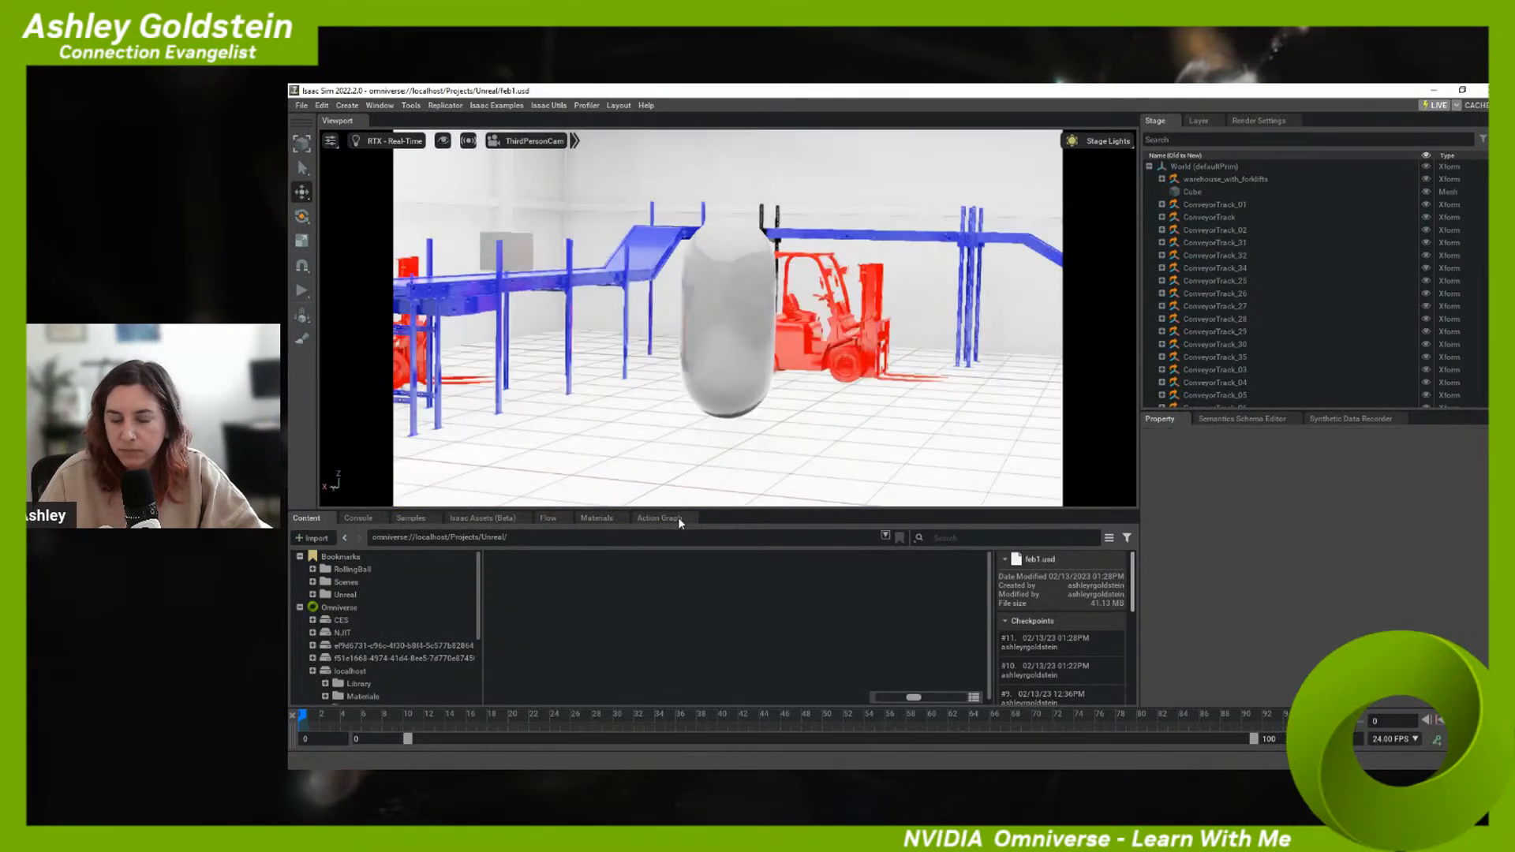
pyautogui.click(665, 519)
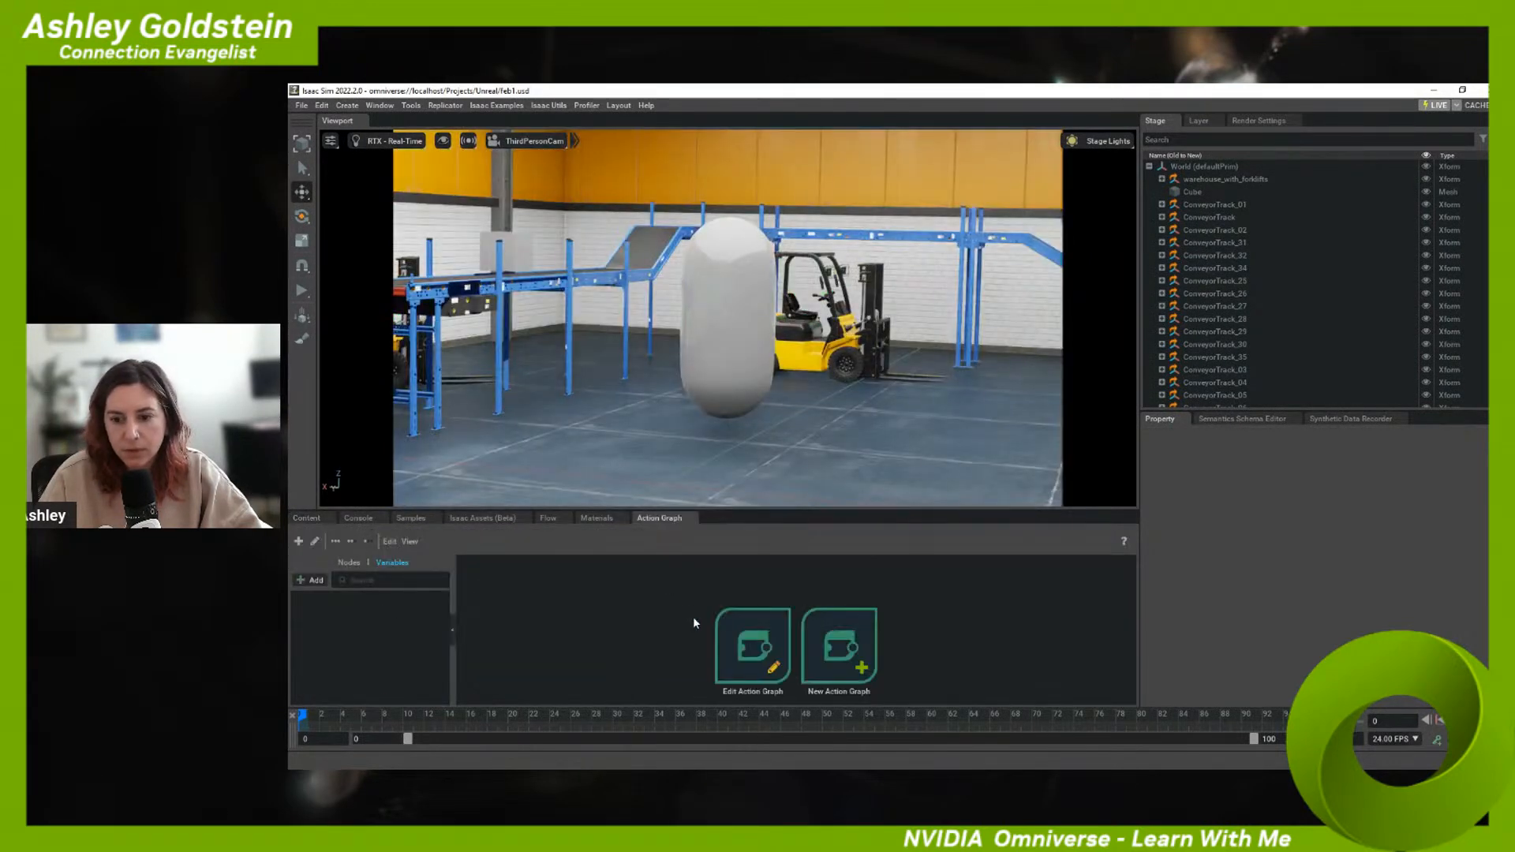
pyautogui.click(753, 643)
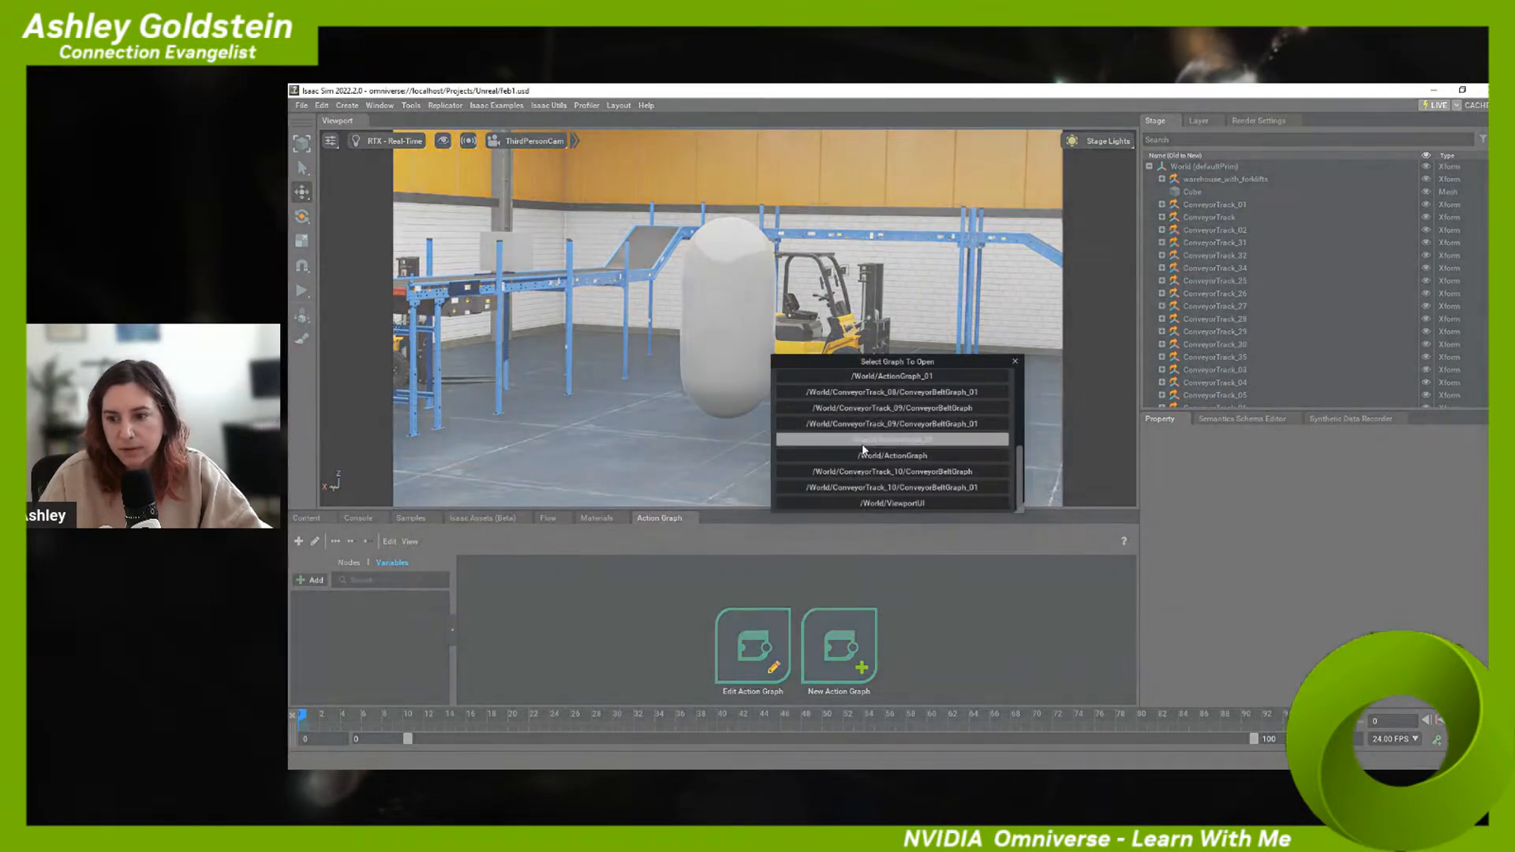
pyautogui.click(892, 502)
pyautogui.click(823, 616)
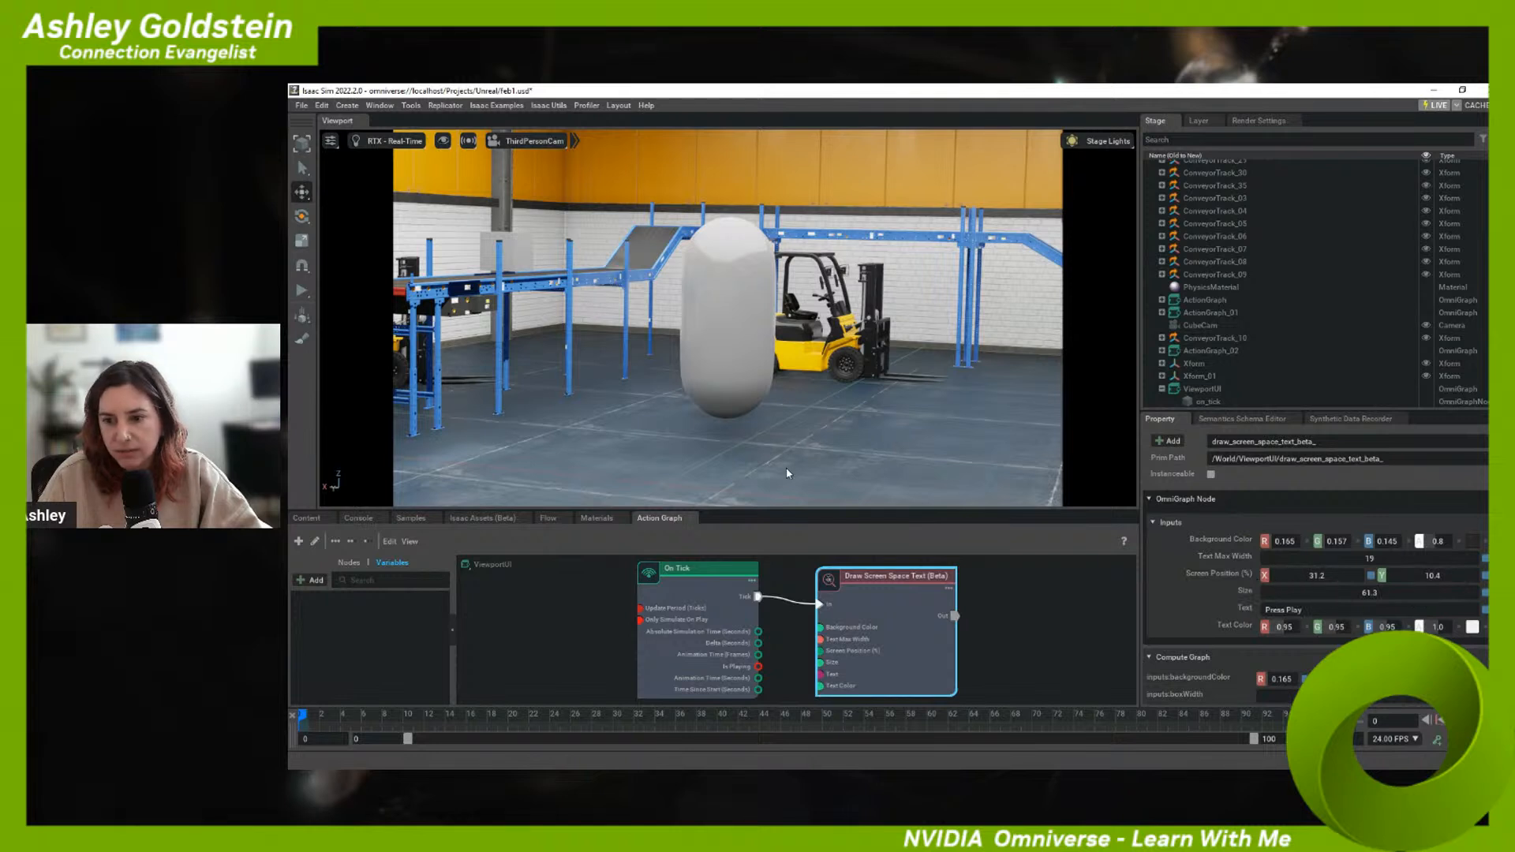
# - Set the text node's screen position to X 14 and Y 90, its max width to 0 and its size to 24
pyautogui.doubleClick(1328, 575)
pyautogui.write('14')
pyautogui.doubleClick(1432, 577)
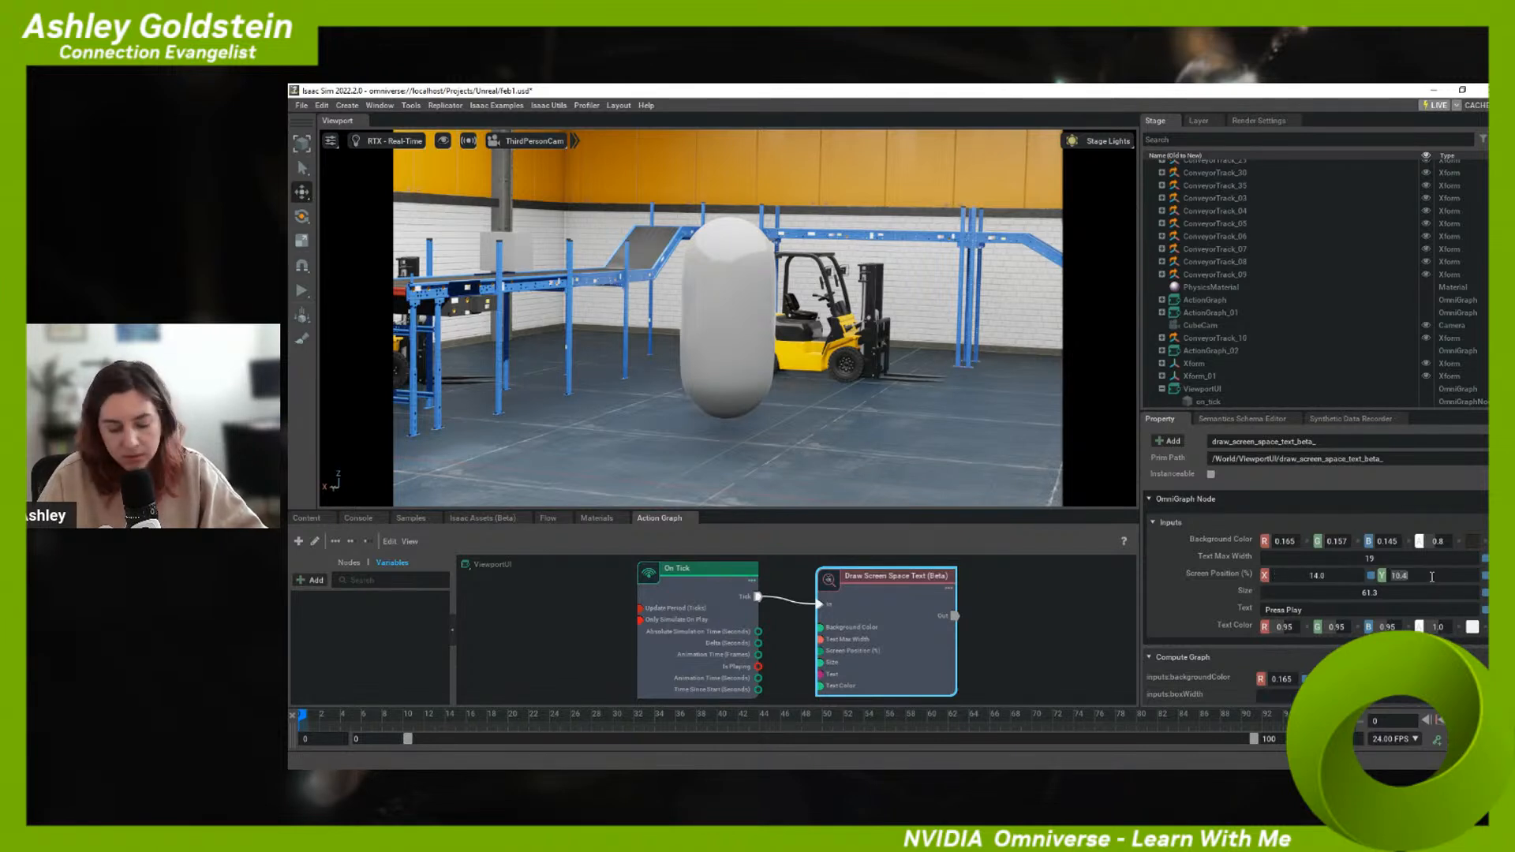
pyautogui.write('90')
pyautogui.doubleClick(1410, 561)
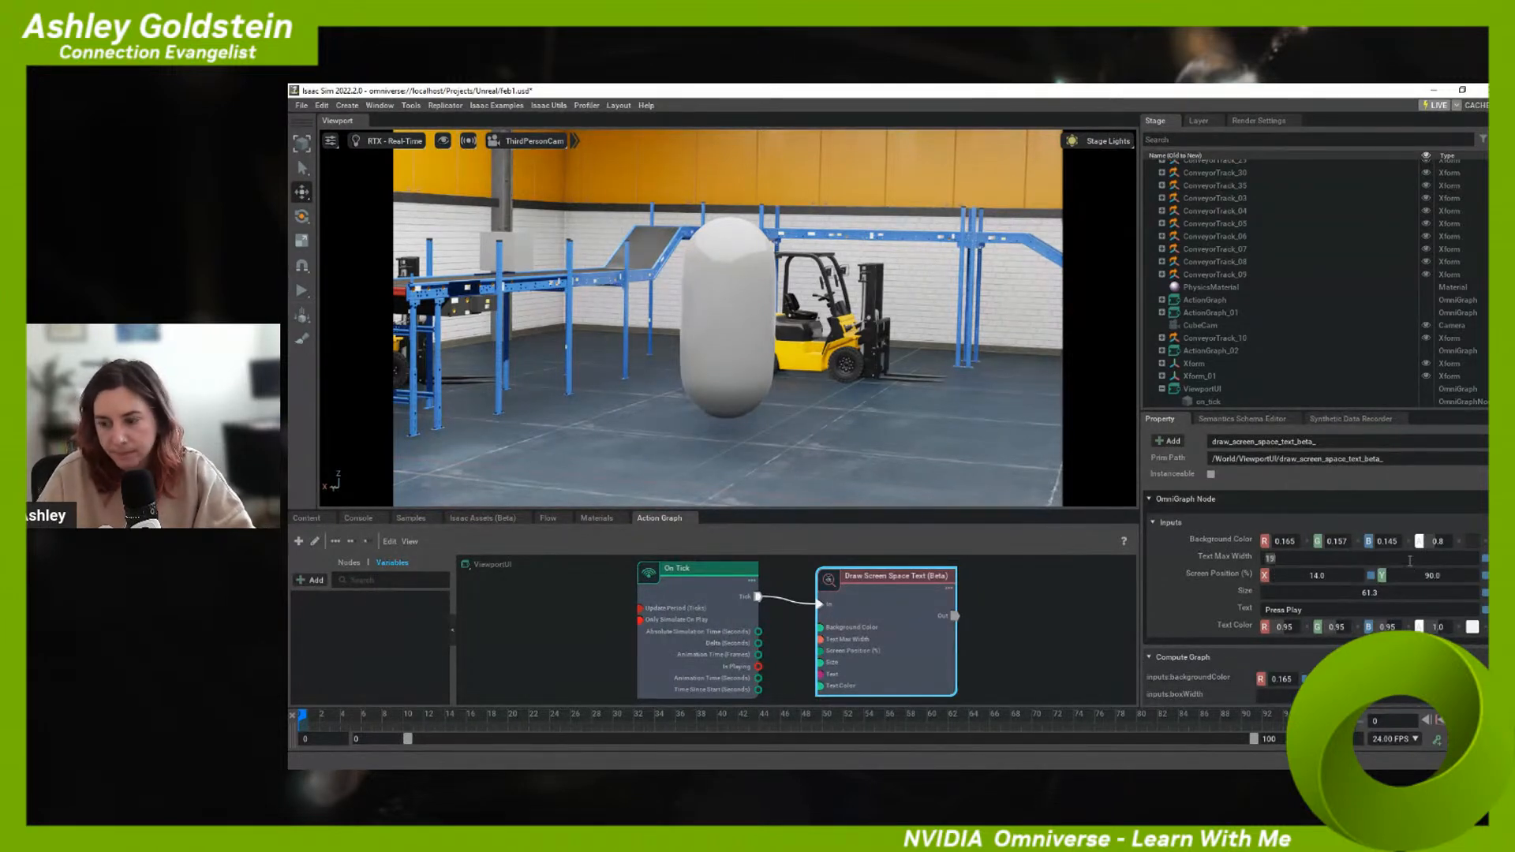
pyautogui.write('0')
pyautogui.doubleClick(1382, 592)
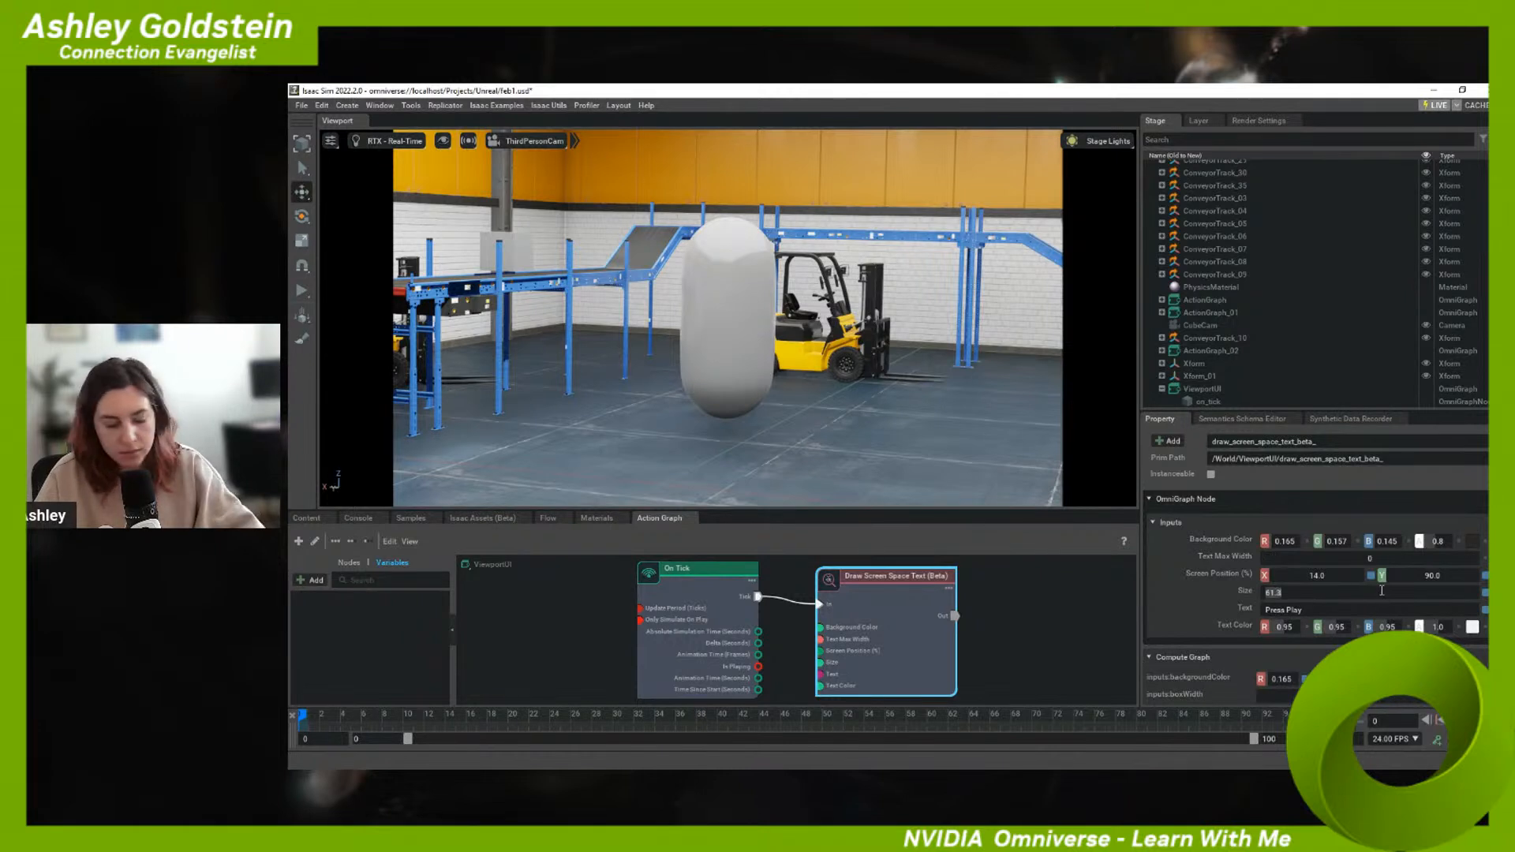
pyautogui.write('24')
pyautogui.press('Return')
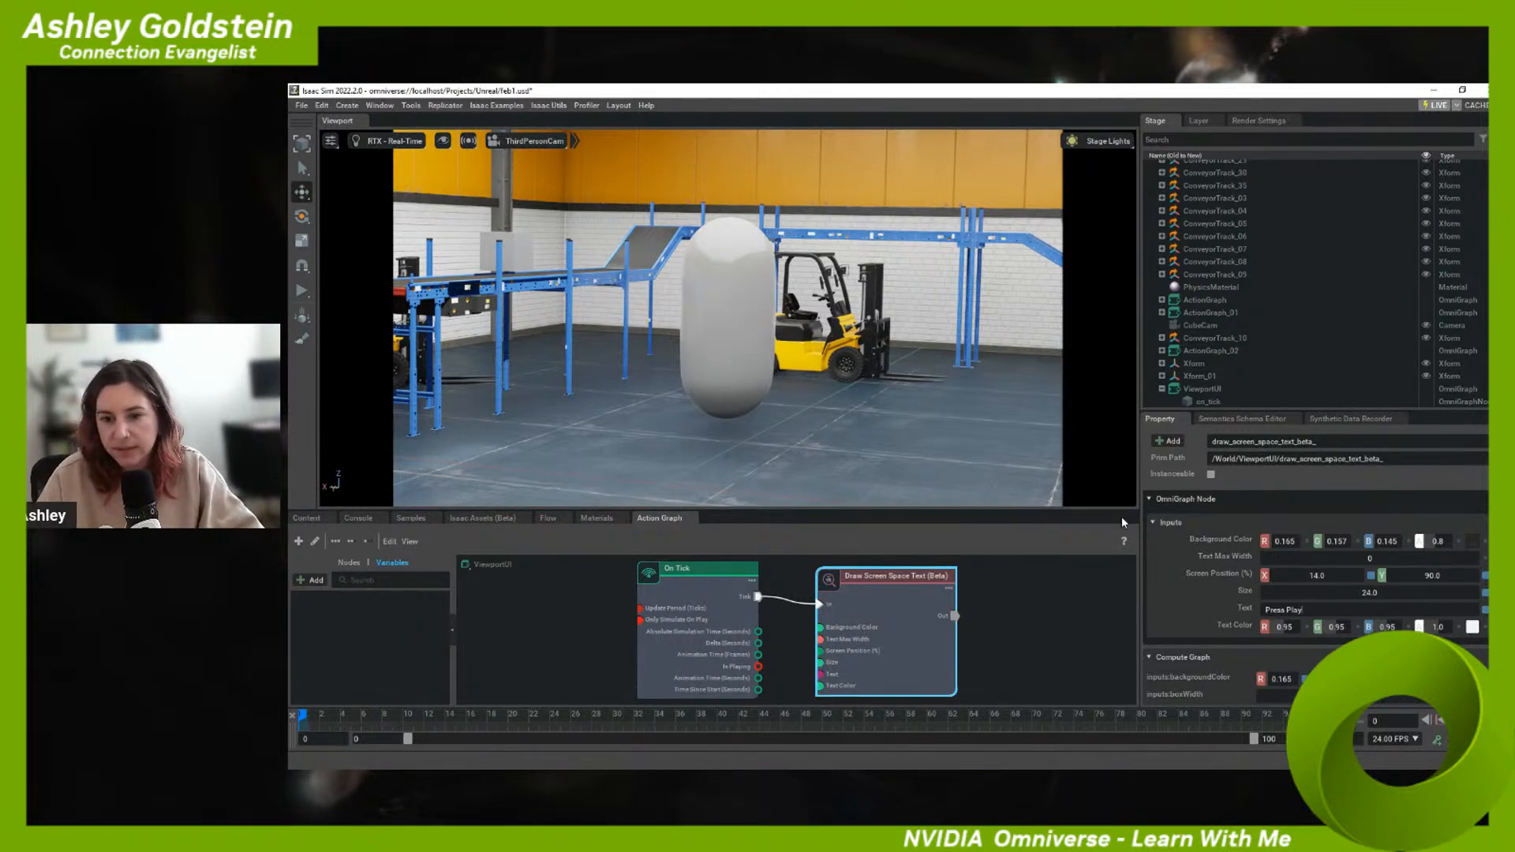
# - Set the text's screen position to X 90 and Y 0, and review the node's Compute Graph properties
pyautogui.doubleClick(1428, 574)
pyautogui.write('0')
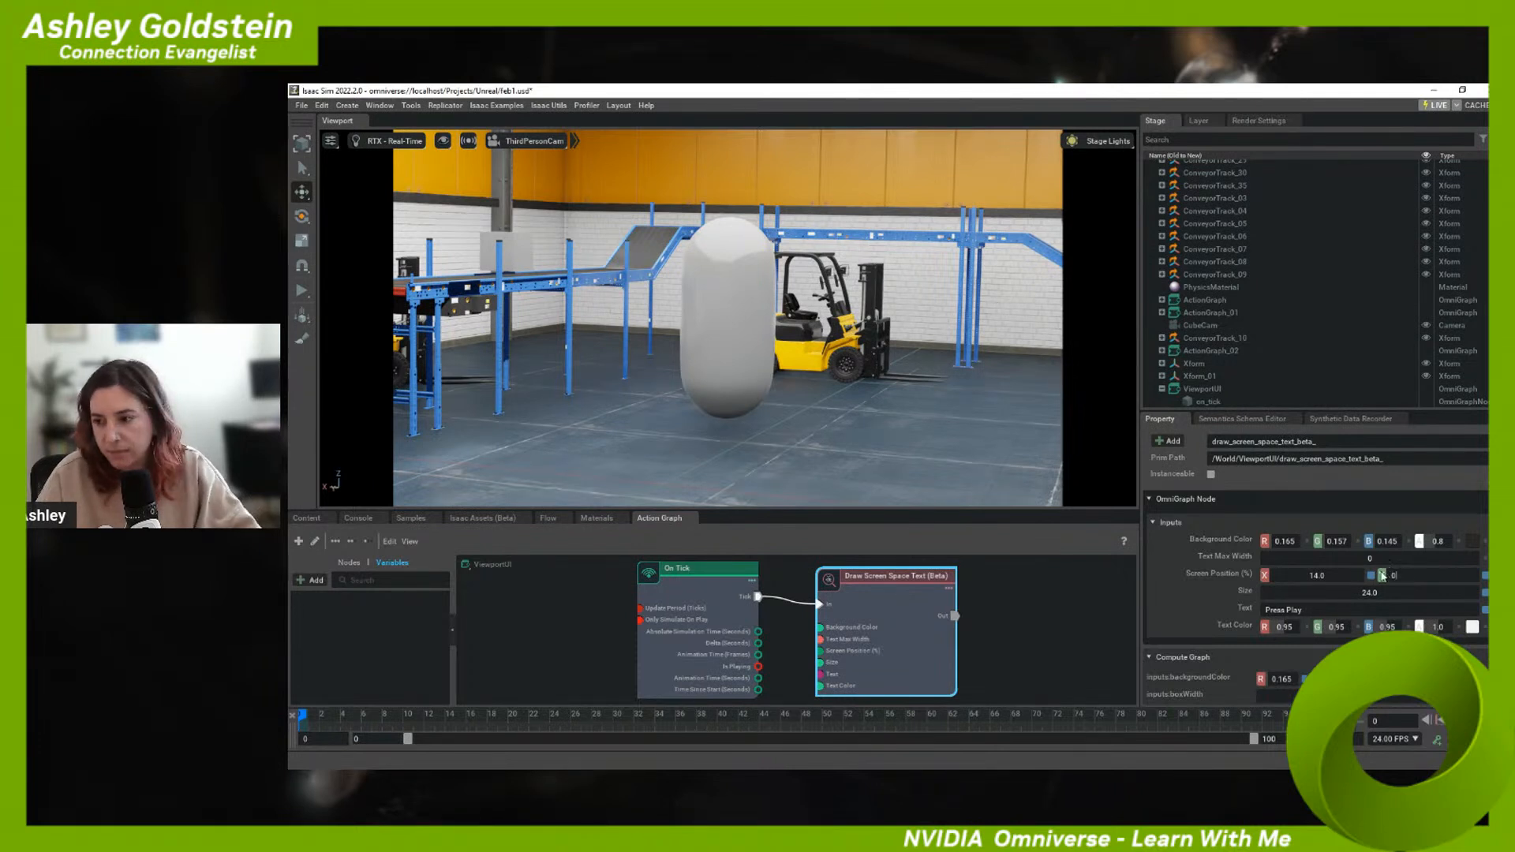
pyautogui.doubleClick(1329, 574)
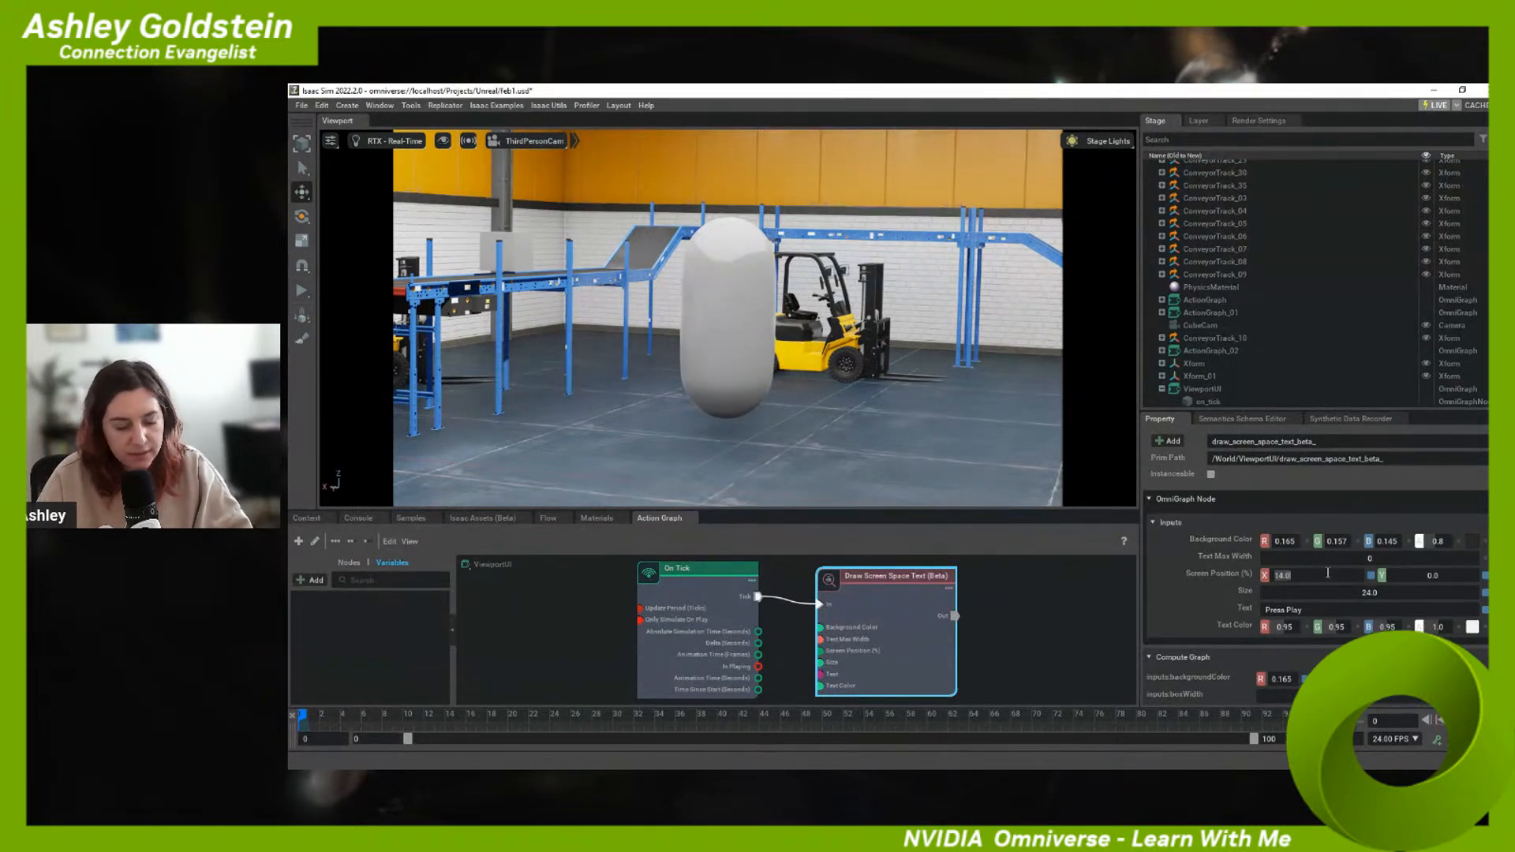
pyautogui.write('90')
pyautogui.press('Return')
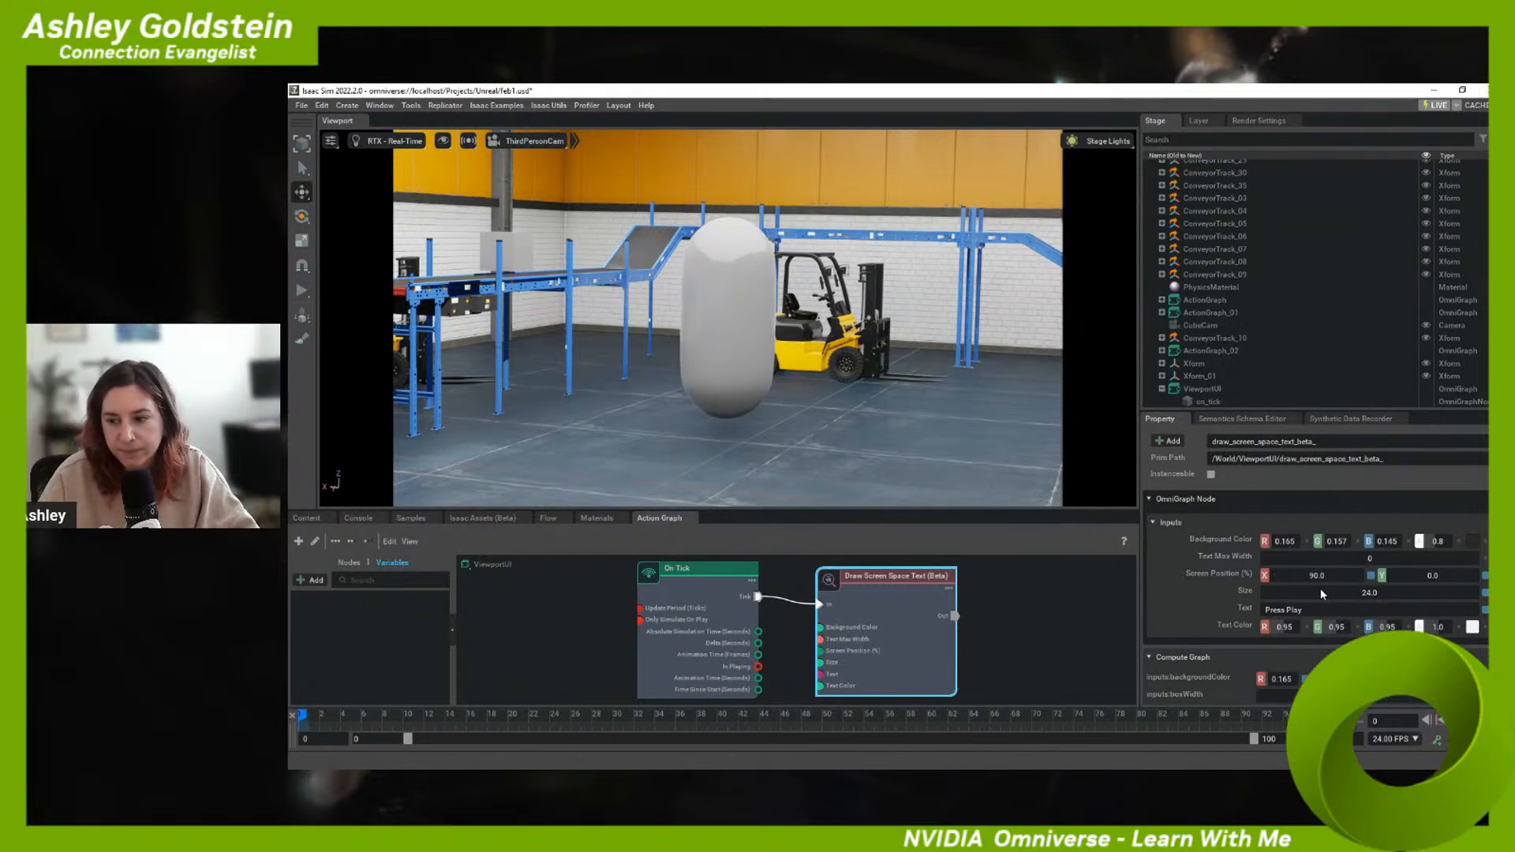
pyautogui.scroll(-3, 1364, 631)
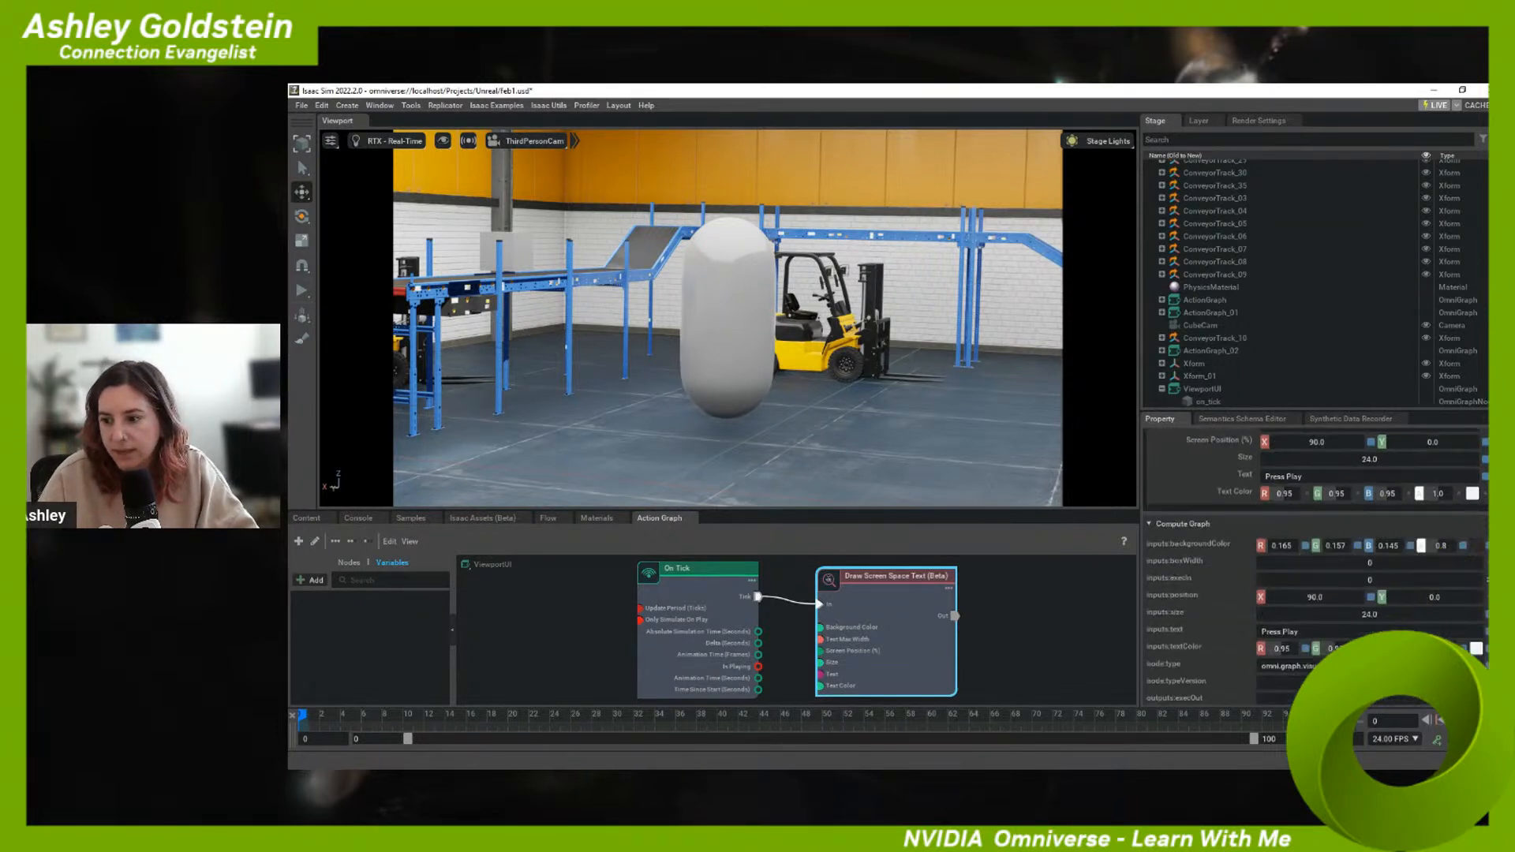
pyautogui.scroll(-2, 1264, 655)
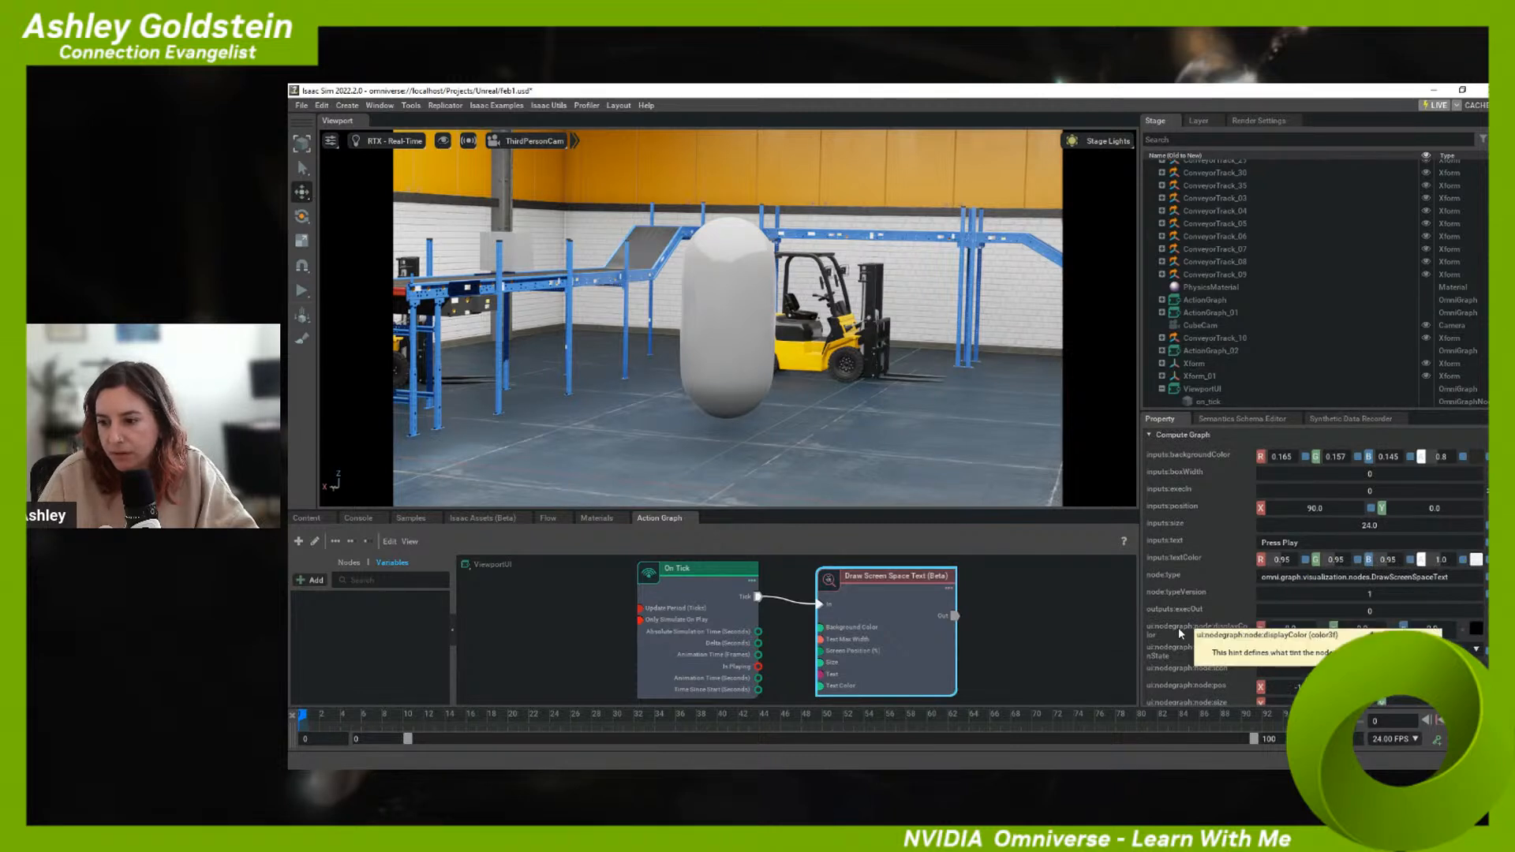
pyautogui.scroll(-1, 1178, 628)
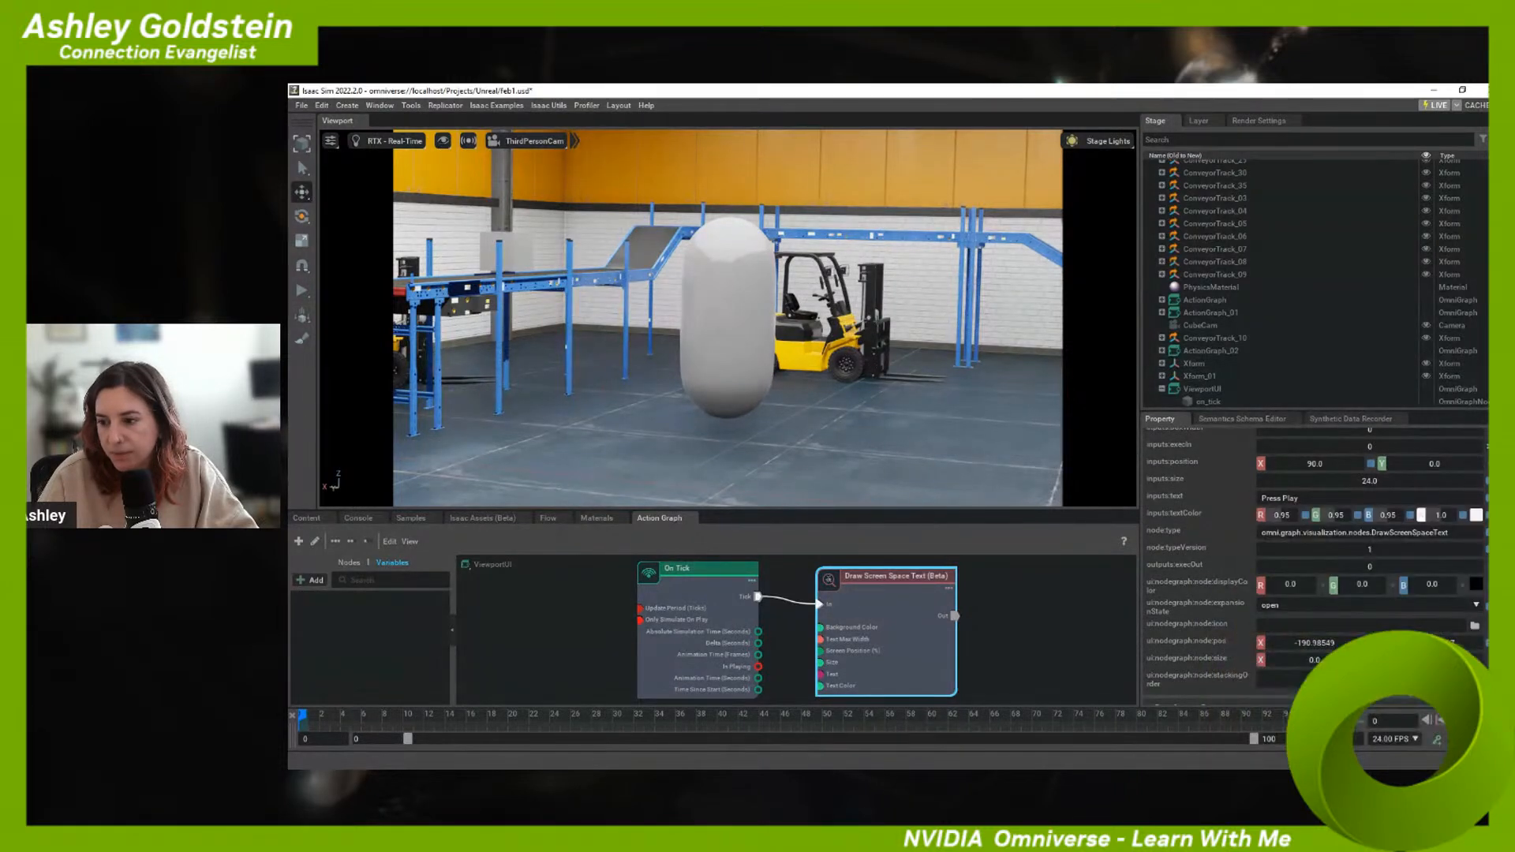
# - Review the remaining properties of the Draw Screen Space Text node and dismiss the sign-in window
pyautogui.scroll(-1, 1280, 642)
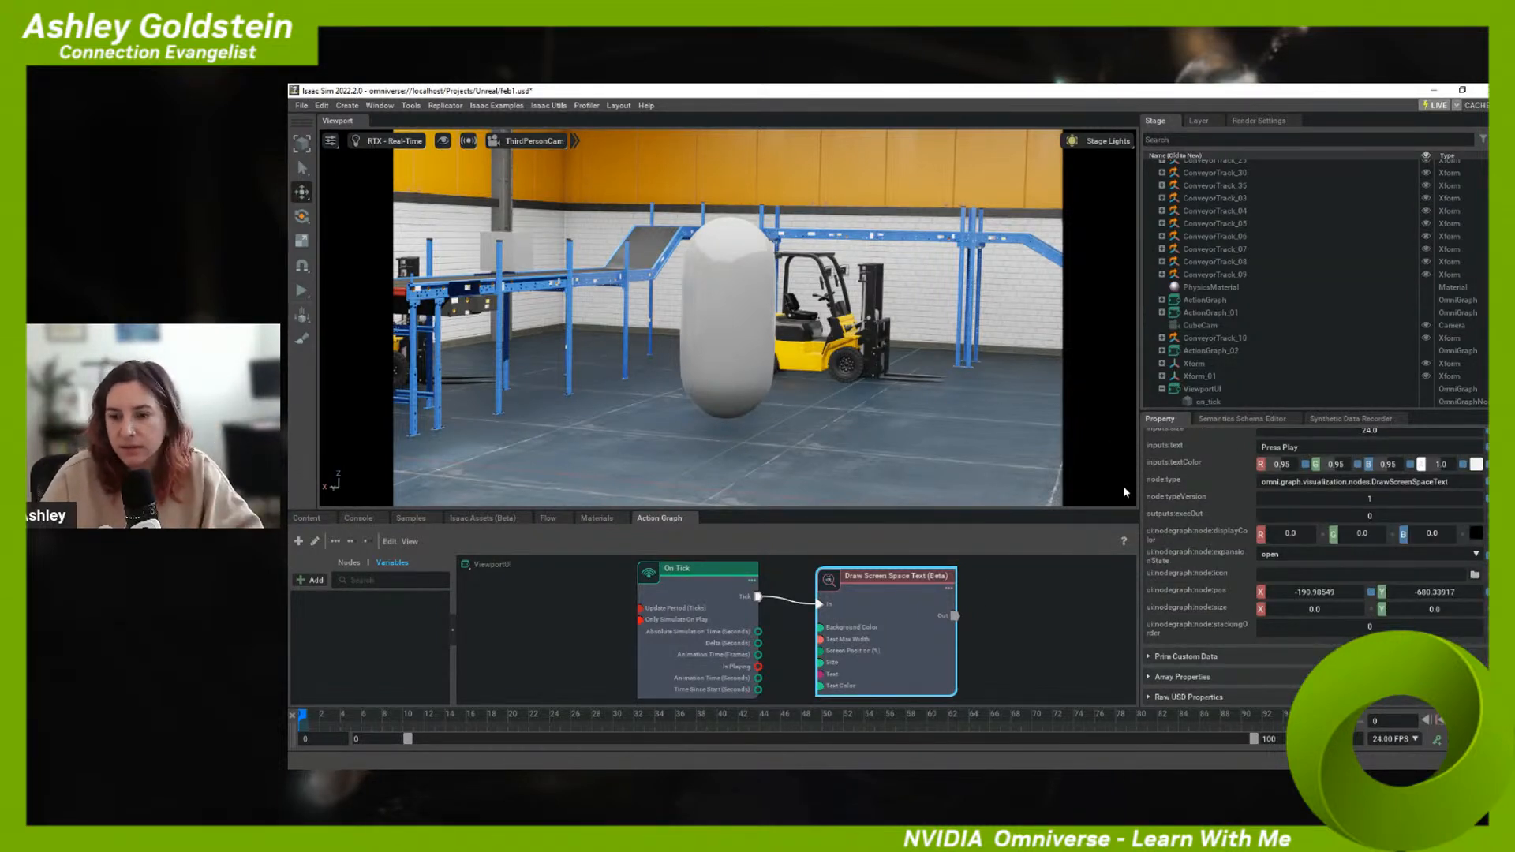
pyautogui.moveTo(761, 511); pyautogui.dragTo(873, 514)
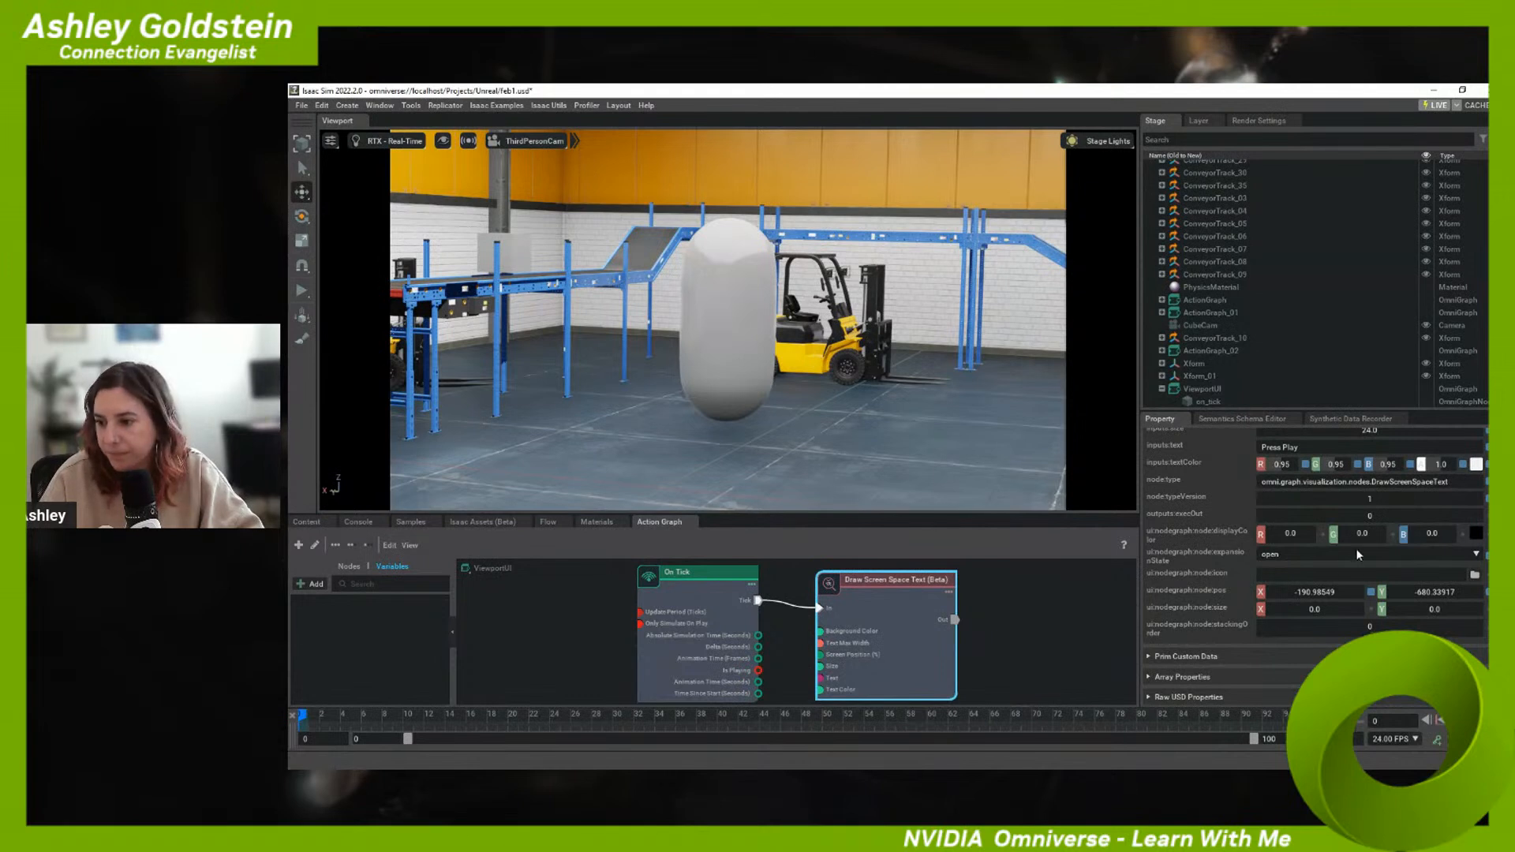
pyautogui.scroll(5, 1441, 577)
pyautogui.scroll(1, 1437, 564)
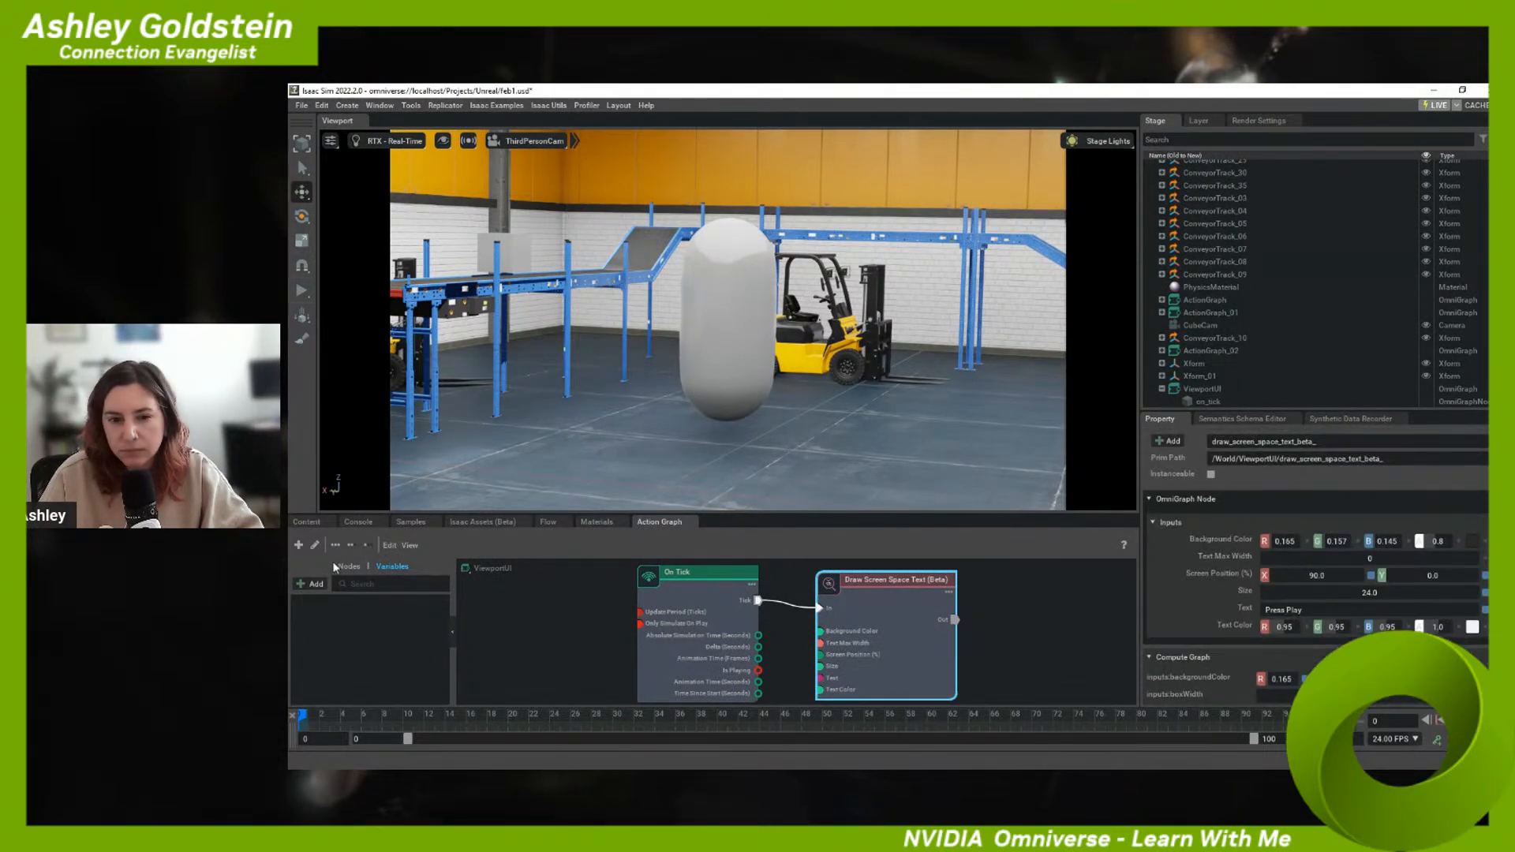
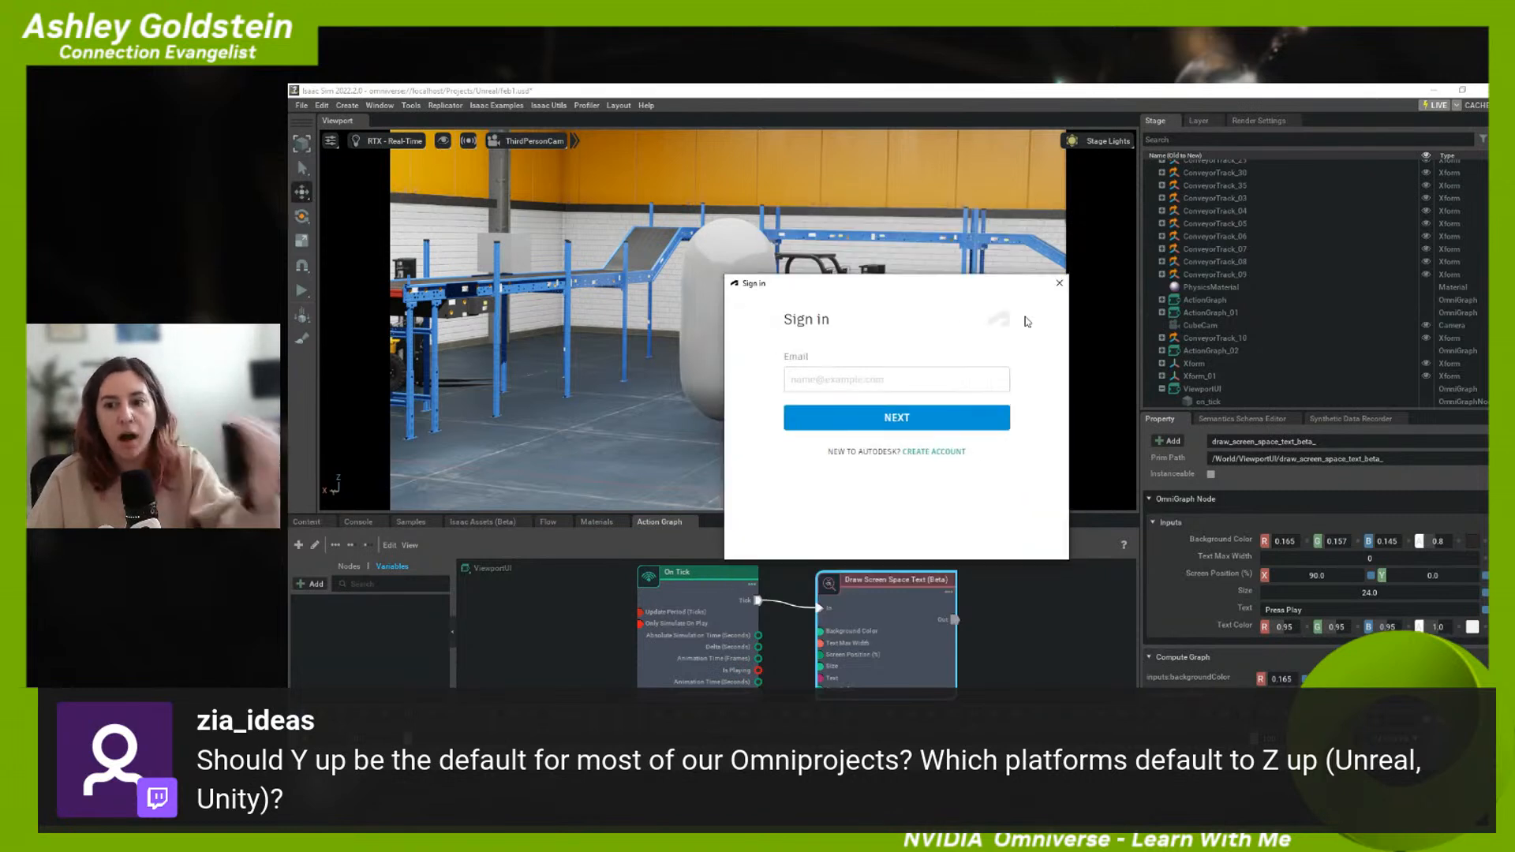
pyautogui.click(1060, 284)
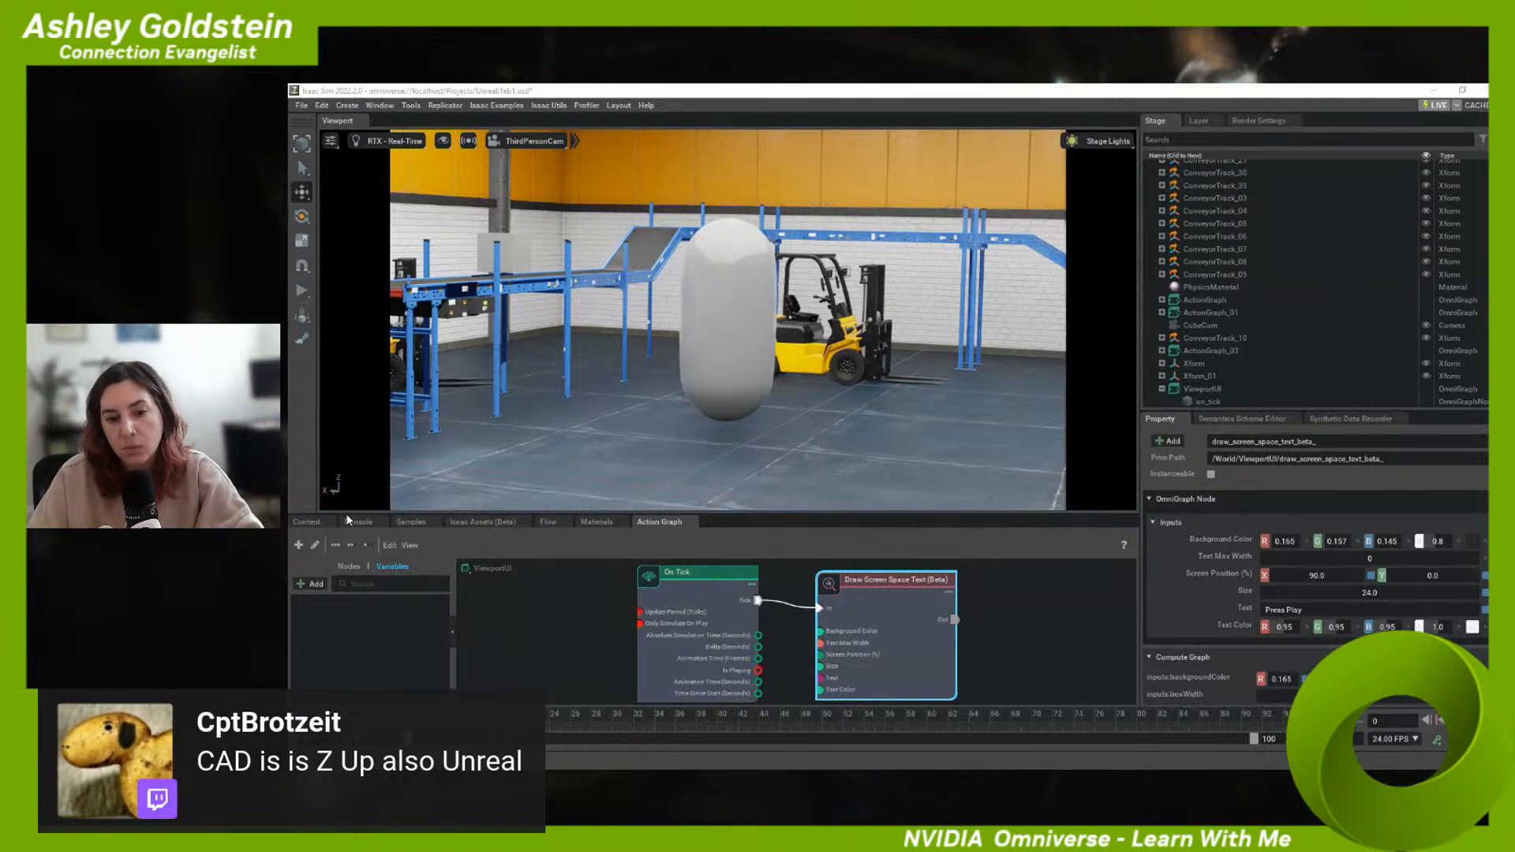
# - Open new_file.usd from the Projects/Unreal folder without saving the changes to feb1.usd
pyautogui.click(308, 522)
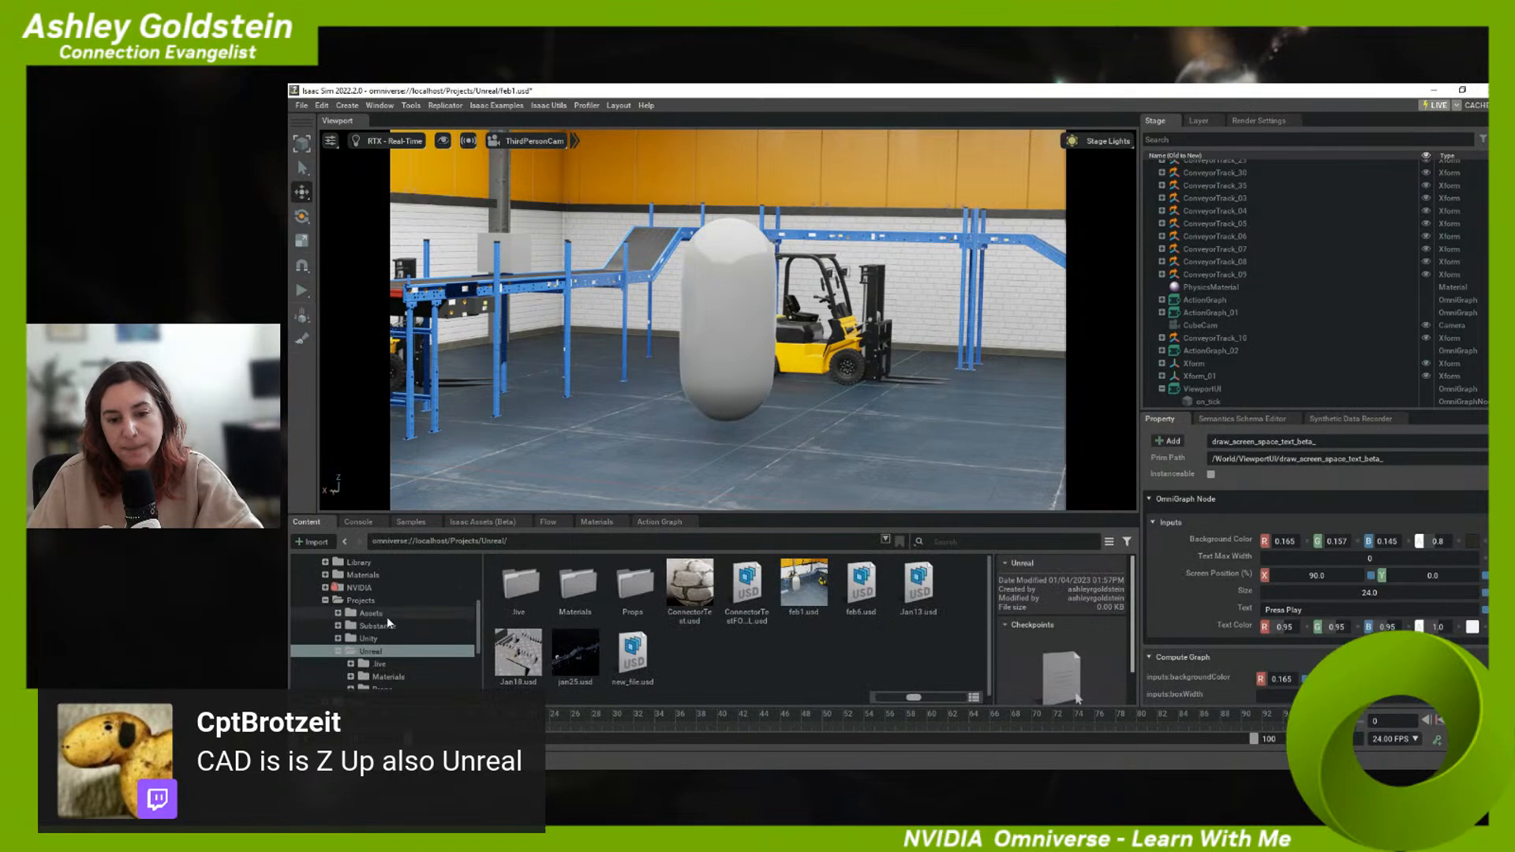
pyautogui.scroll(5, 386, 617)
pyautogui.click(363, 598)
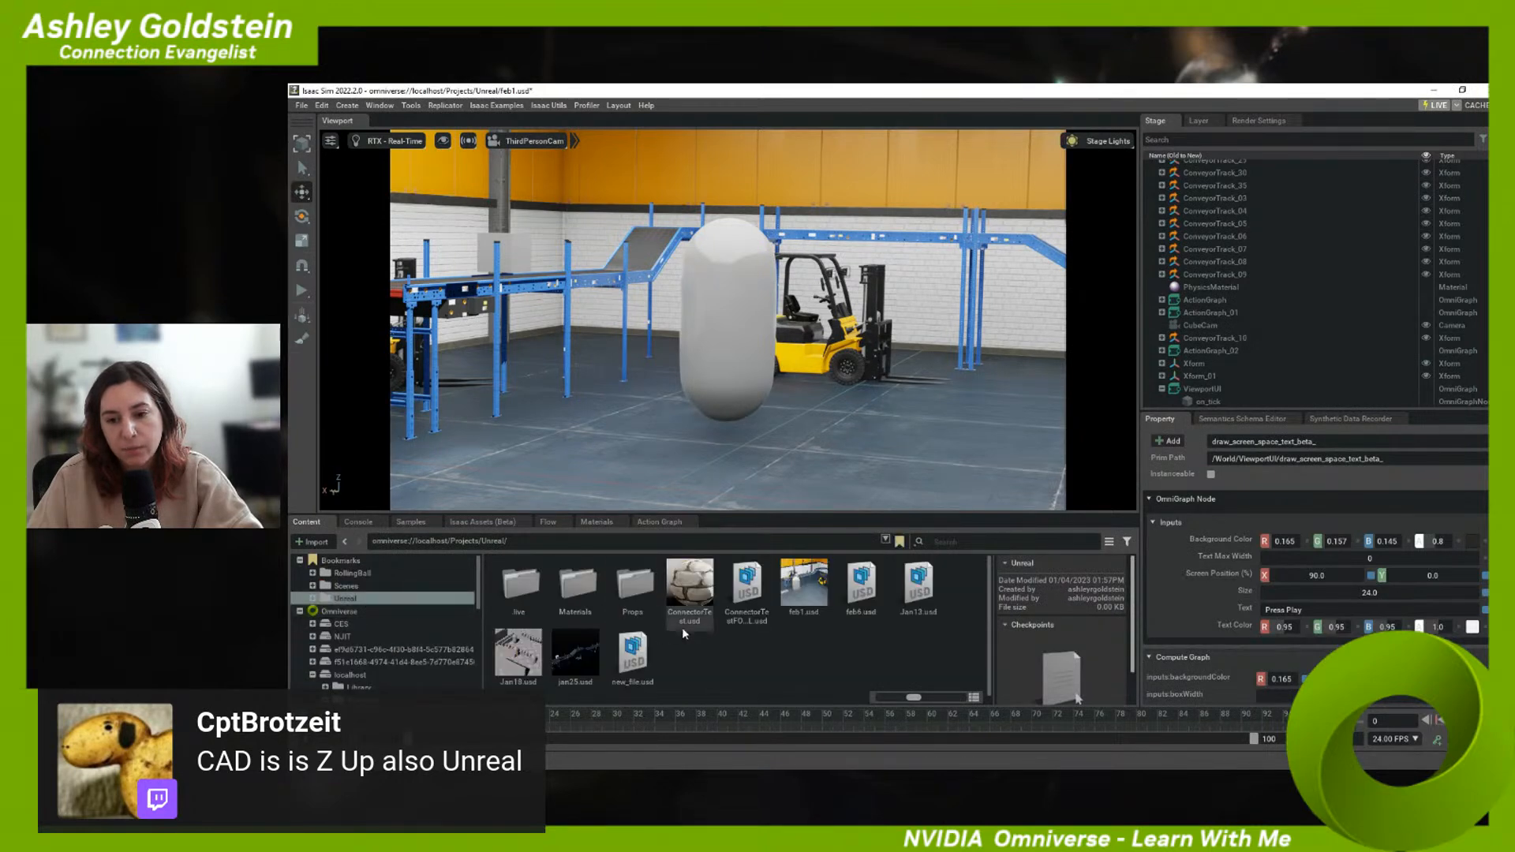
pyautogui.rightClick(689, 655)
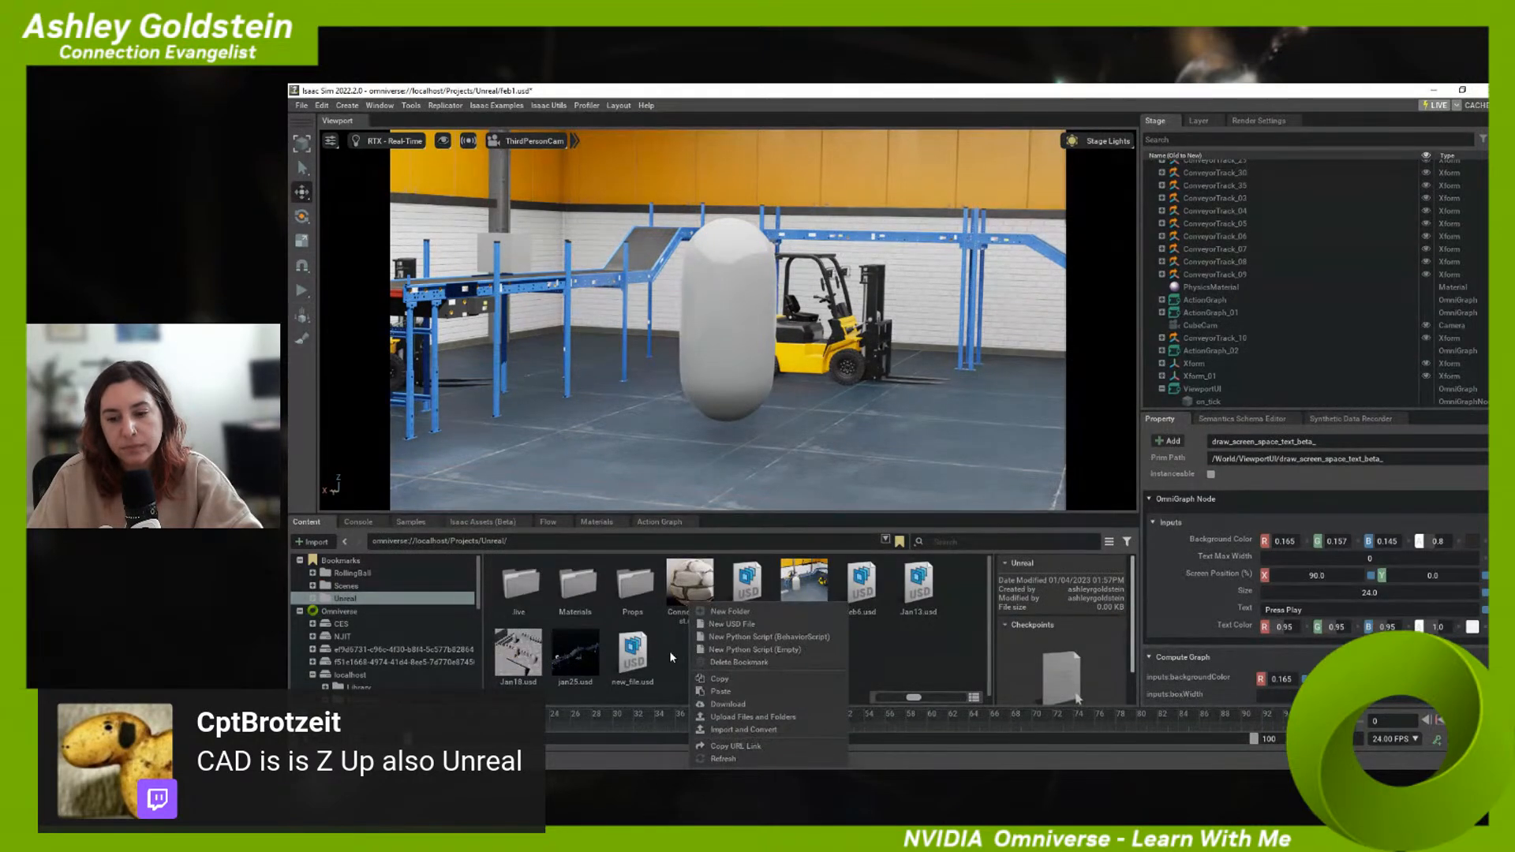
pyautogui.click(659, 655)
pyautogui.doubleClick(643, 656)
pyautogui.click(897, 447)
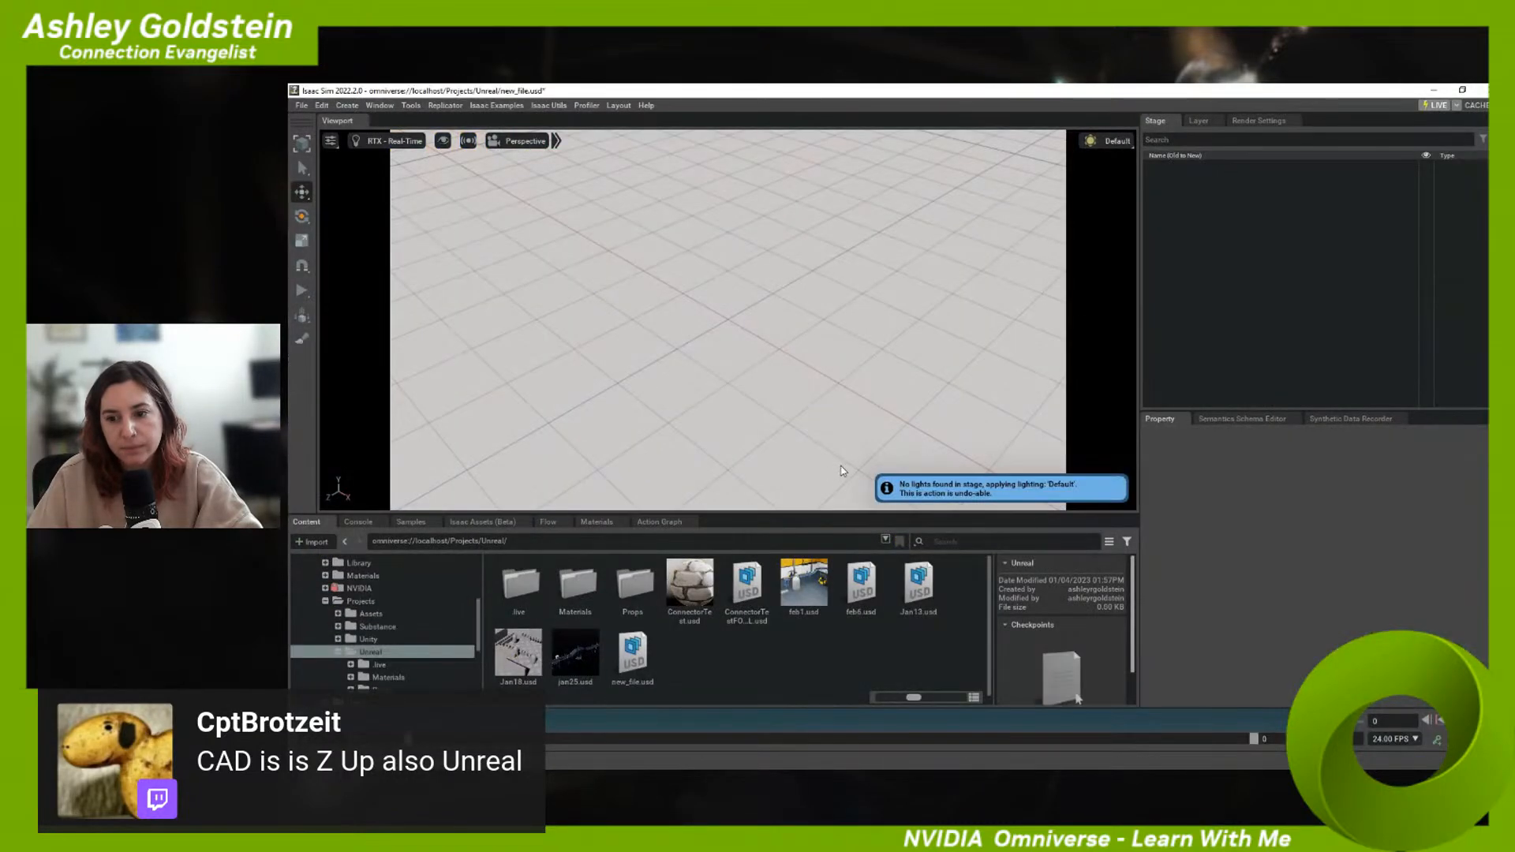
# - Create a new action graph in the empty stage
pyautogui.moveTo(844, 461); pyautogui.dragTo(812, 402, button='right')
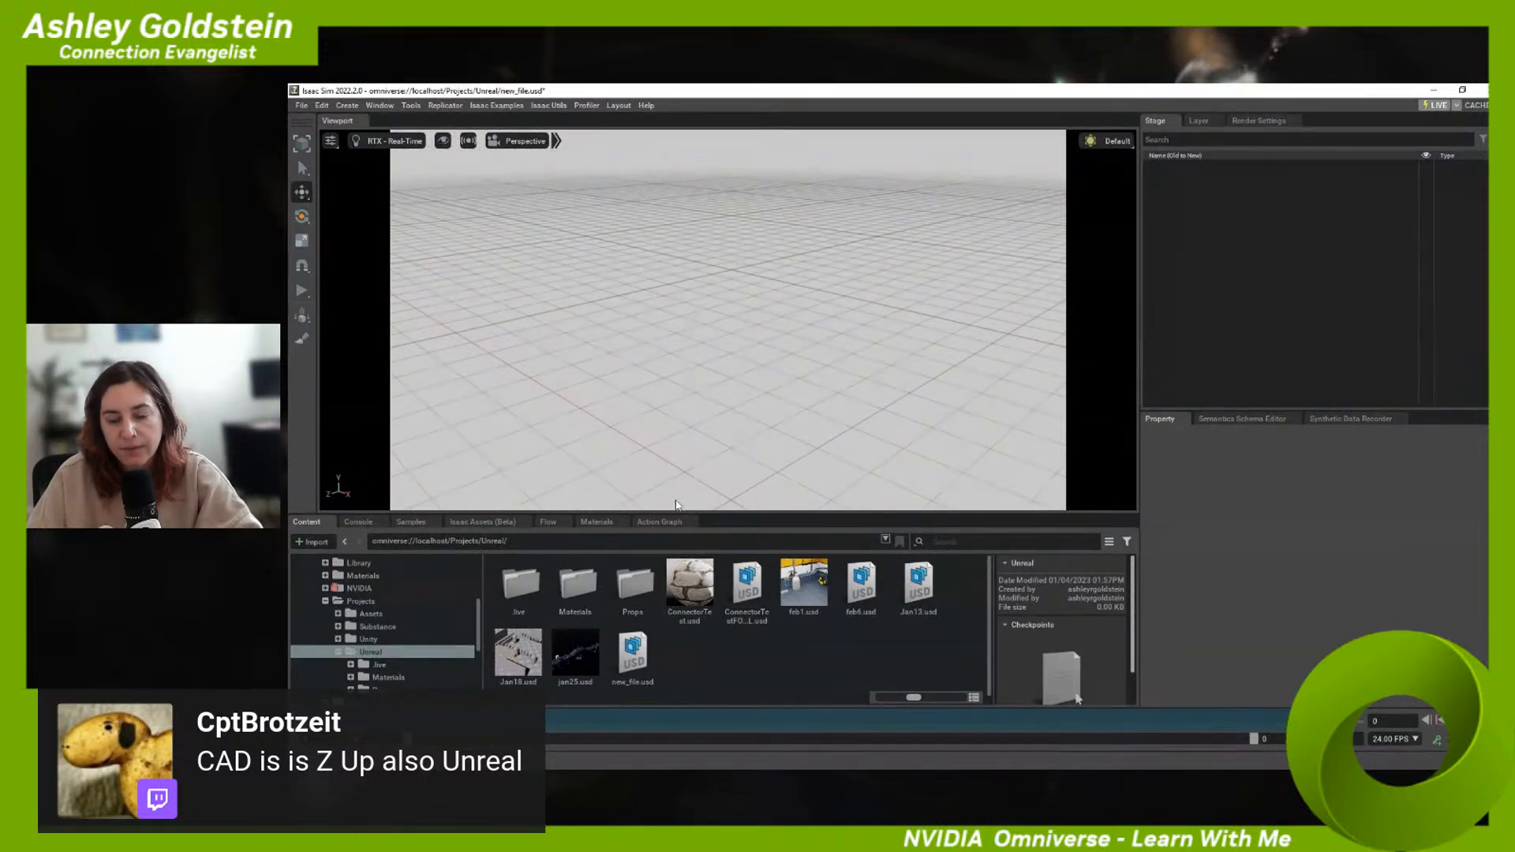
pyautogui.rightClick(1150, 247)
pyautogui.moveTo(1200, 270)
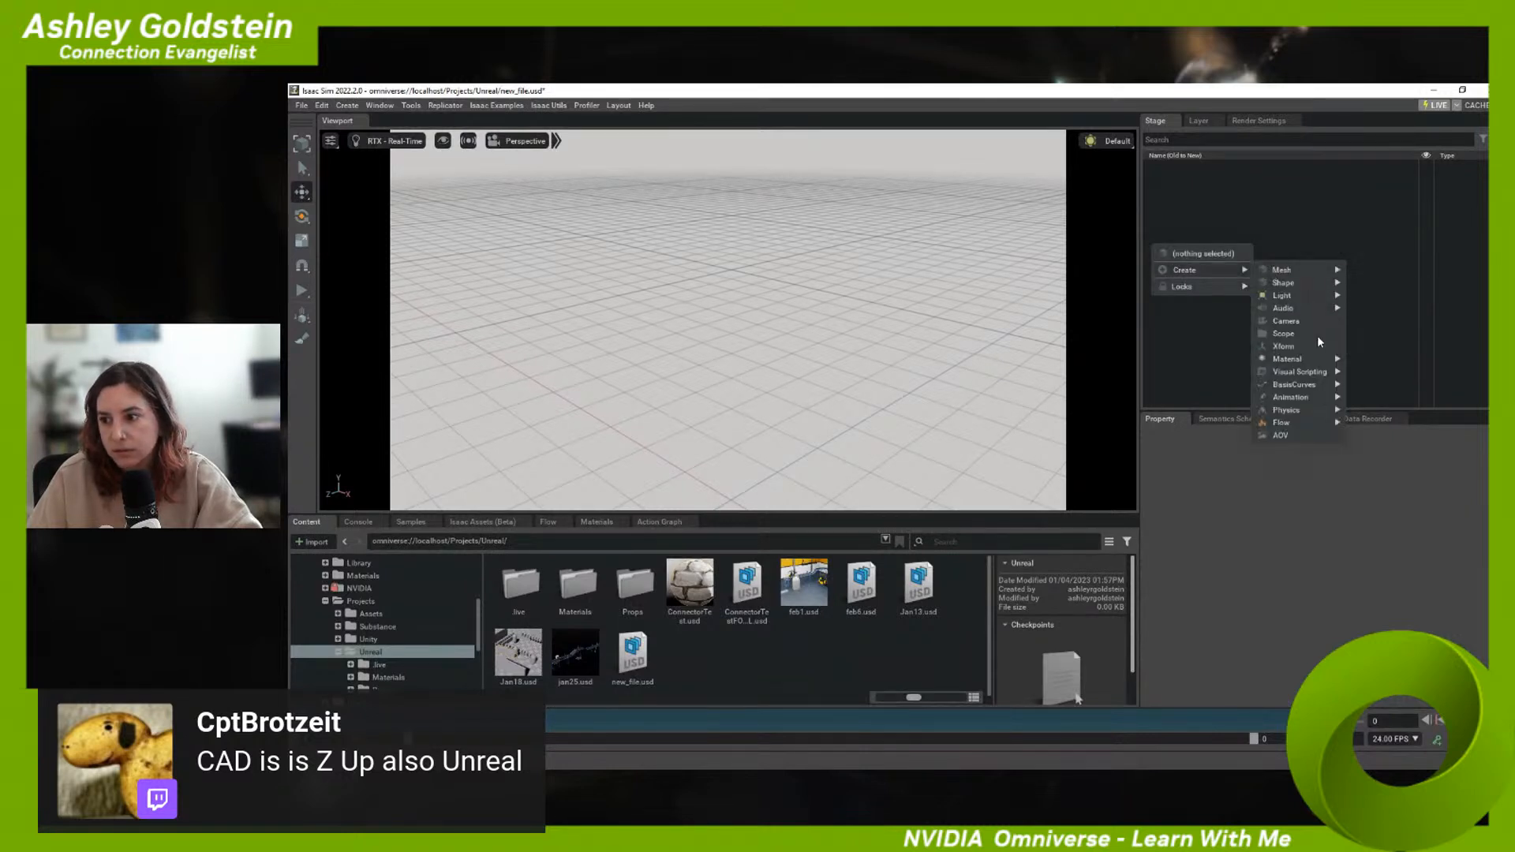
pyautogui.moveTo(1328, 376)
pyautogui.click(1378, 372)
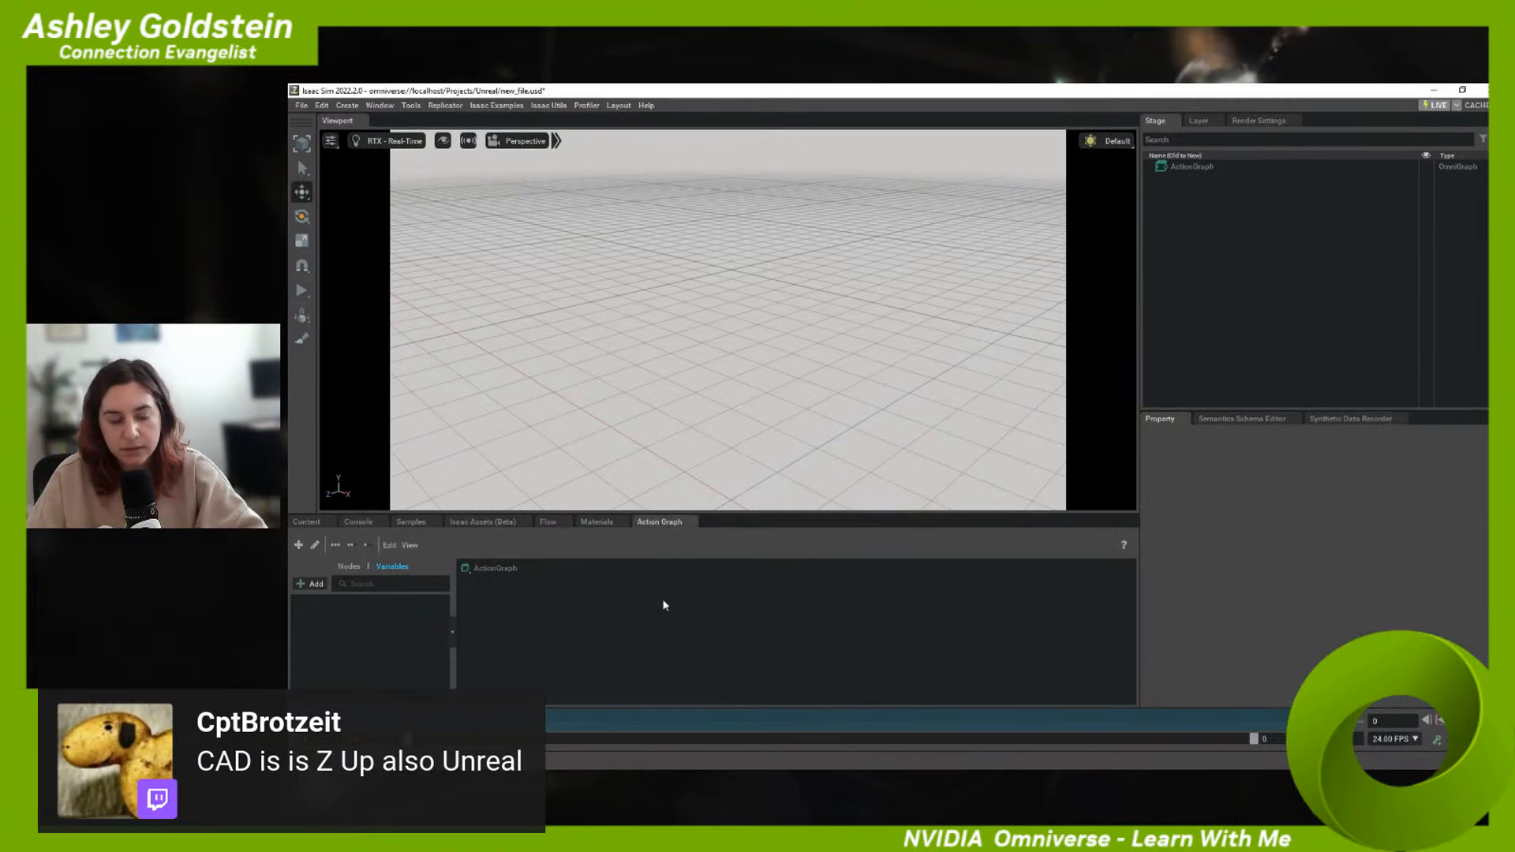
# - Add an On Tick node and a Draw Screen Space Text (Beta) node to the action graph
pyautogui.press('Tab')
pyautogui.write('on tic')
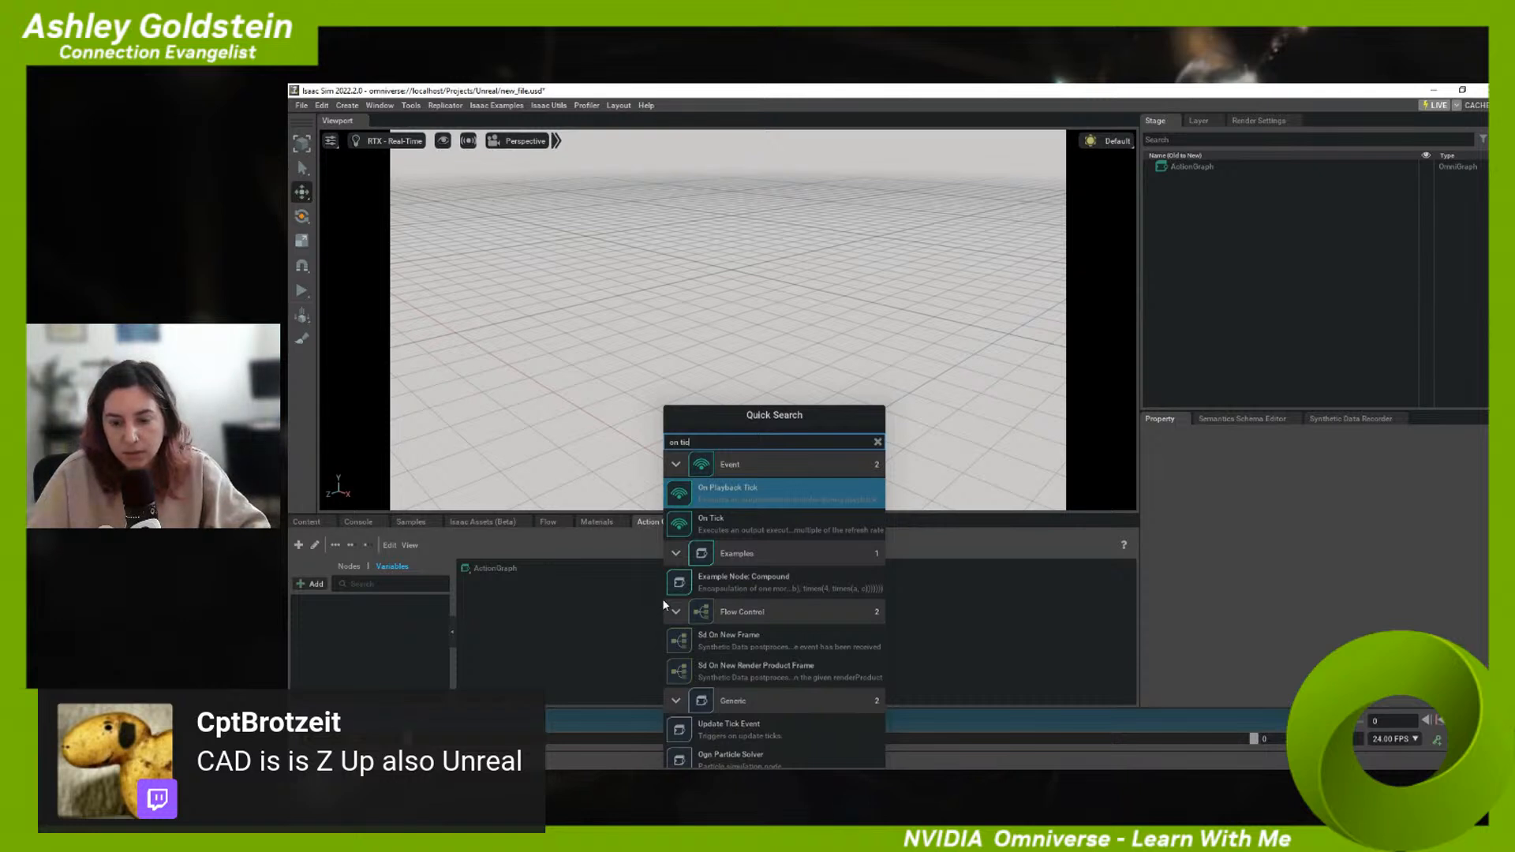
pyautogui.press('Down')
pyautogui.press('Return')
pyautogui.press('Tab')
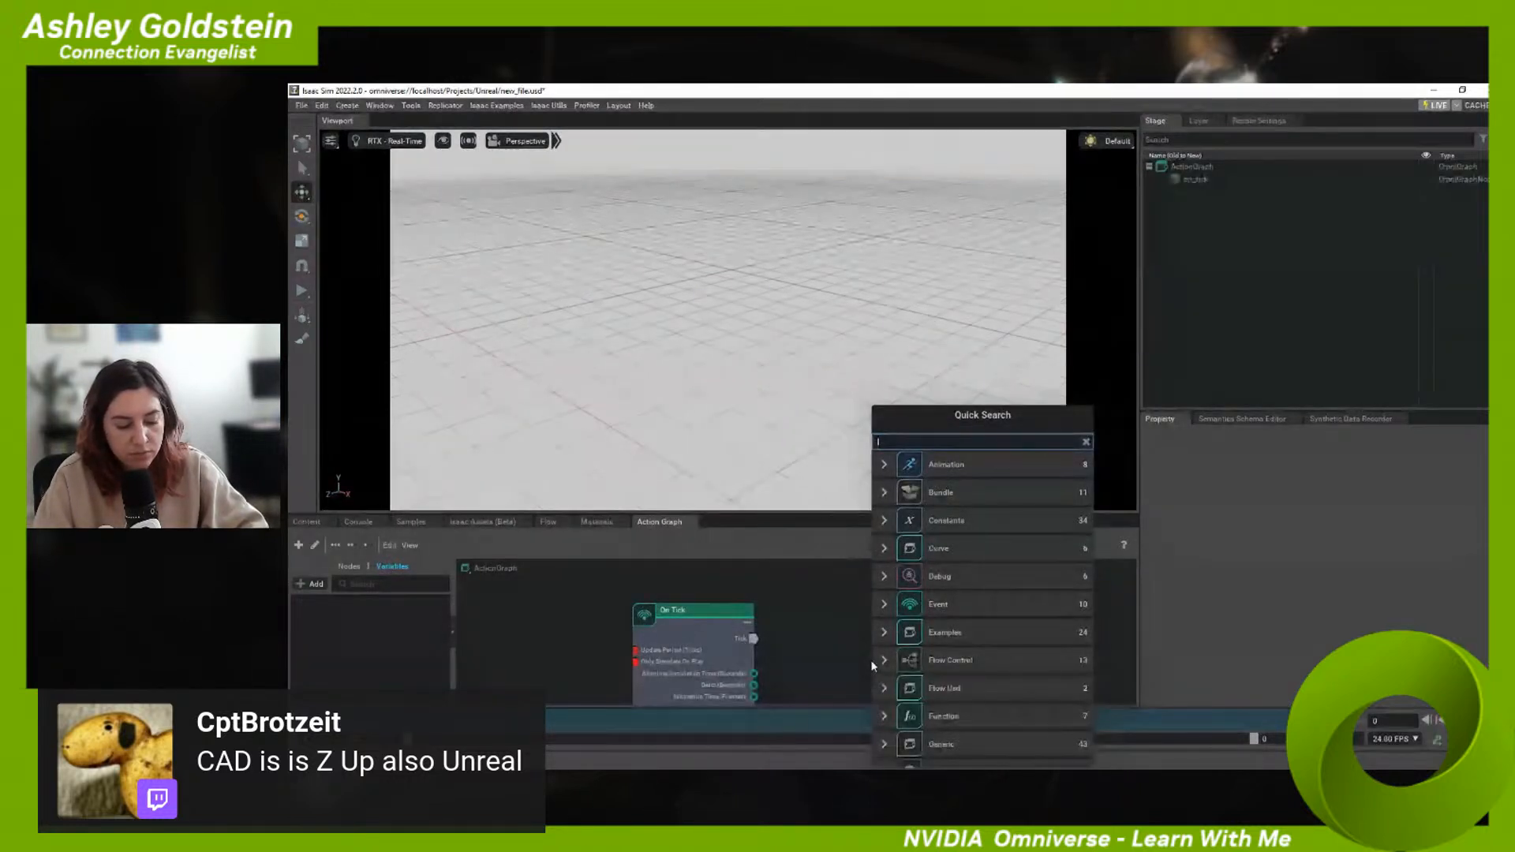
pyautogui.write('print')
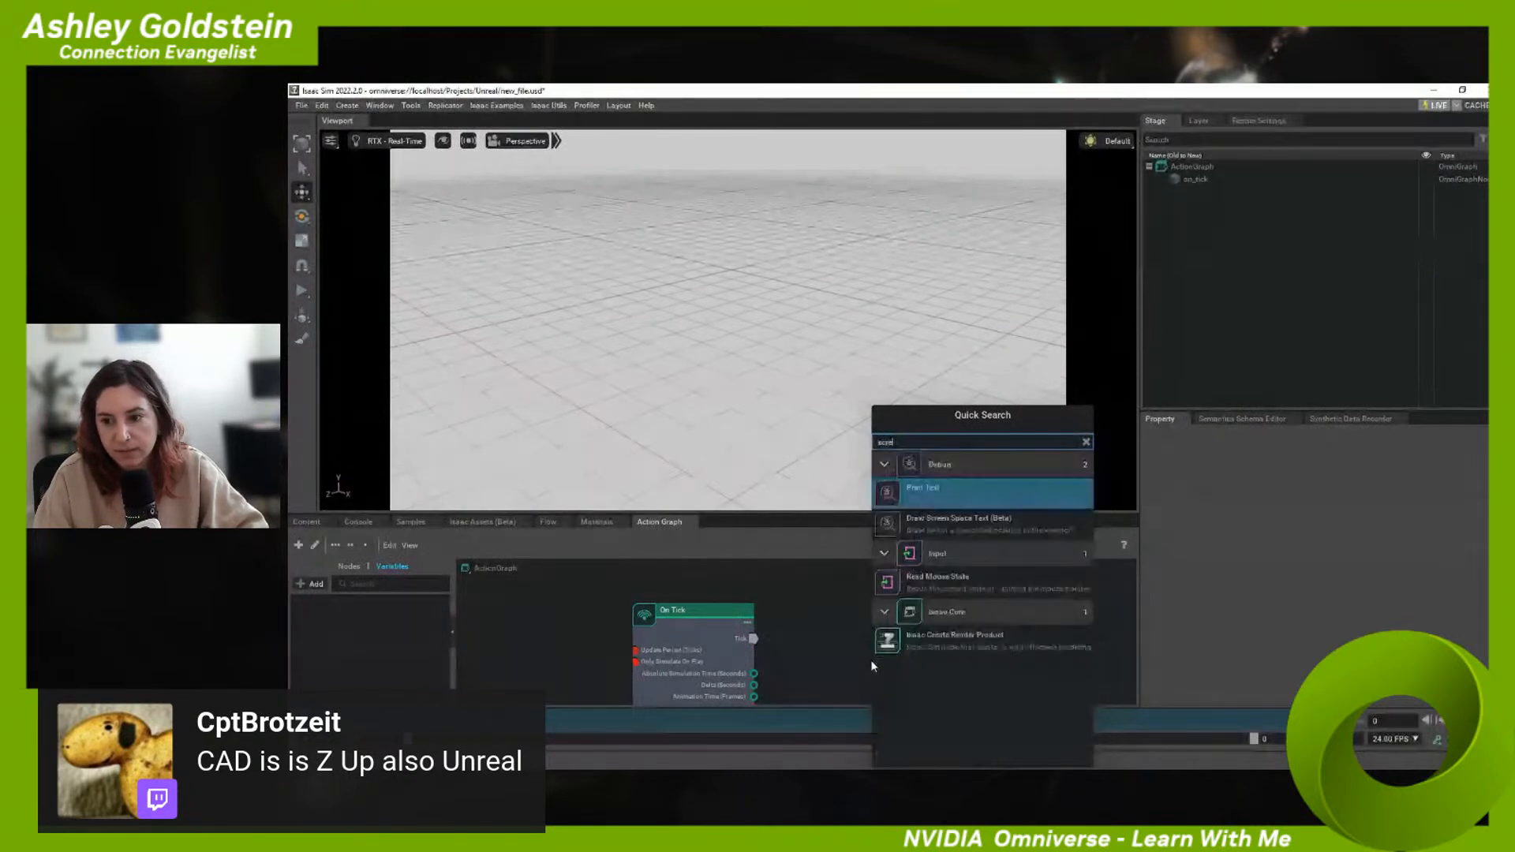
pyautogui.press('Down')
pyautogui.press('Return')
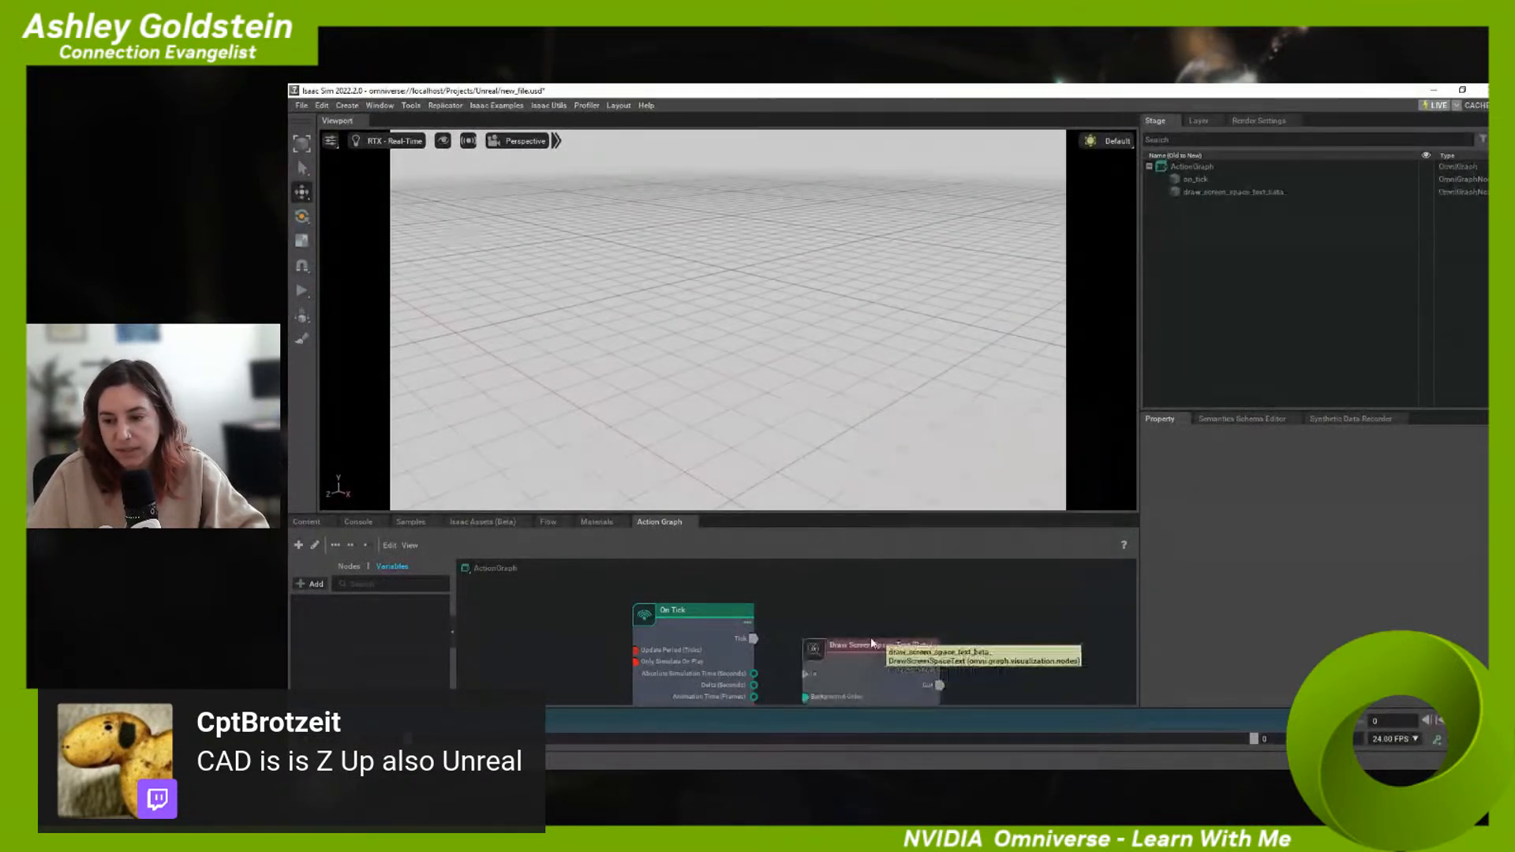
# - Place the Draw Screen Space Text node beside On Tick and connect On Tick's Tick output to its In
pyautogui.click(916, 631)
pyautogui.moveTo(915, 631); pyautogui.dragTo(946, 602)
pyautogui.moveTo(754, 639); pyautogui.dragTo(832, 640)
pyautogui.moveTo(920, 656); pyautogui.dragTo(915, 652)
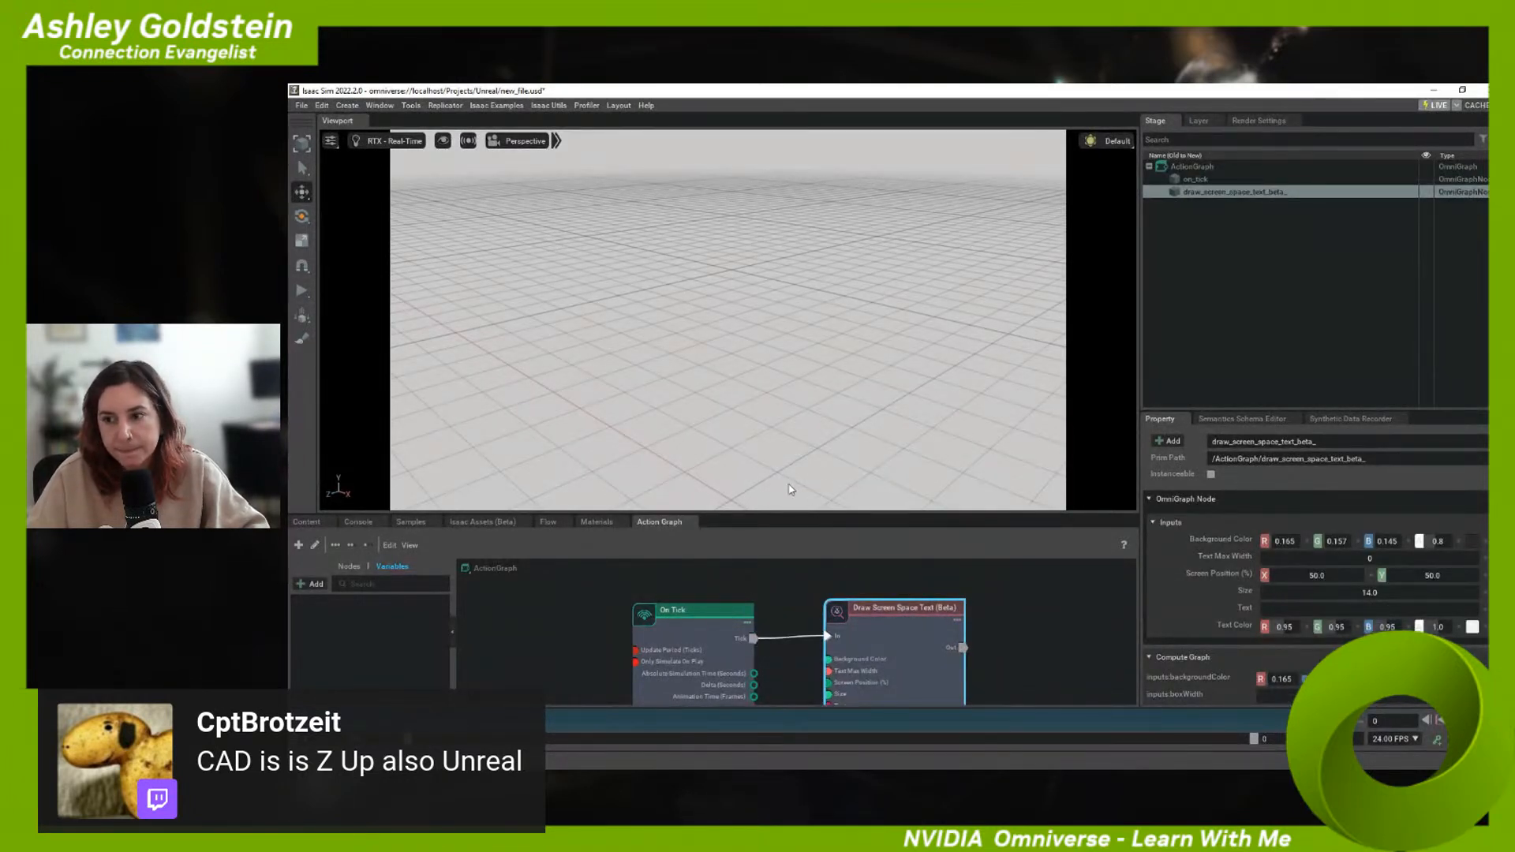
# - Set the text node's screen position to X 14 and Y 90, its size to 24 and its text to "Press Play"
pyautogui.doubleClick(1321, 575)
pyautogui.write('14')
pyautogui.press('Tab')
pyautogui.write('90')
pyautogui.press('Tab')
pyautogui.write('2')
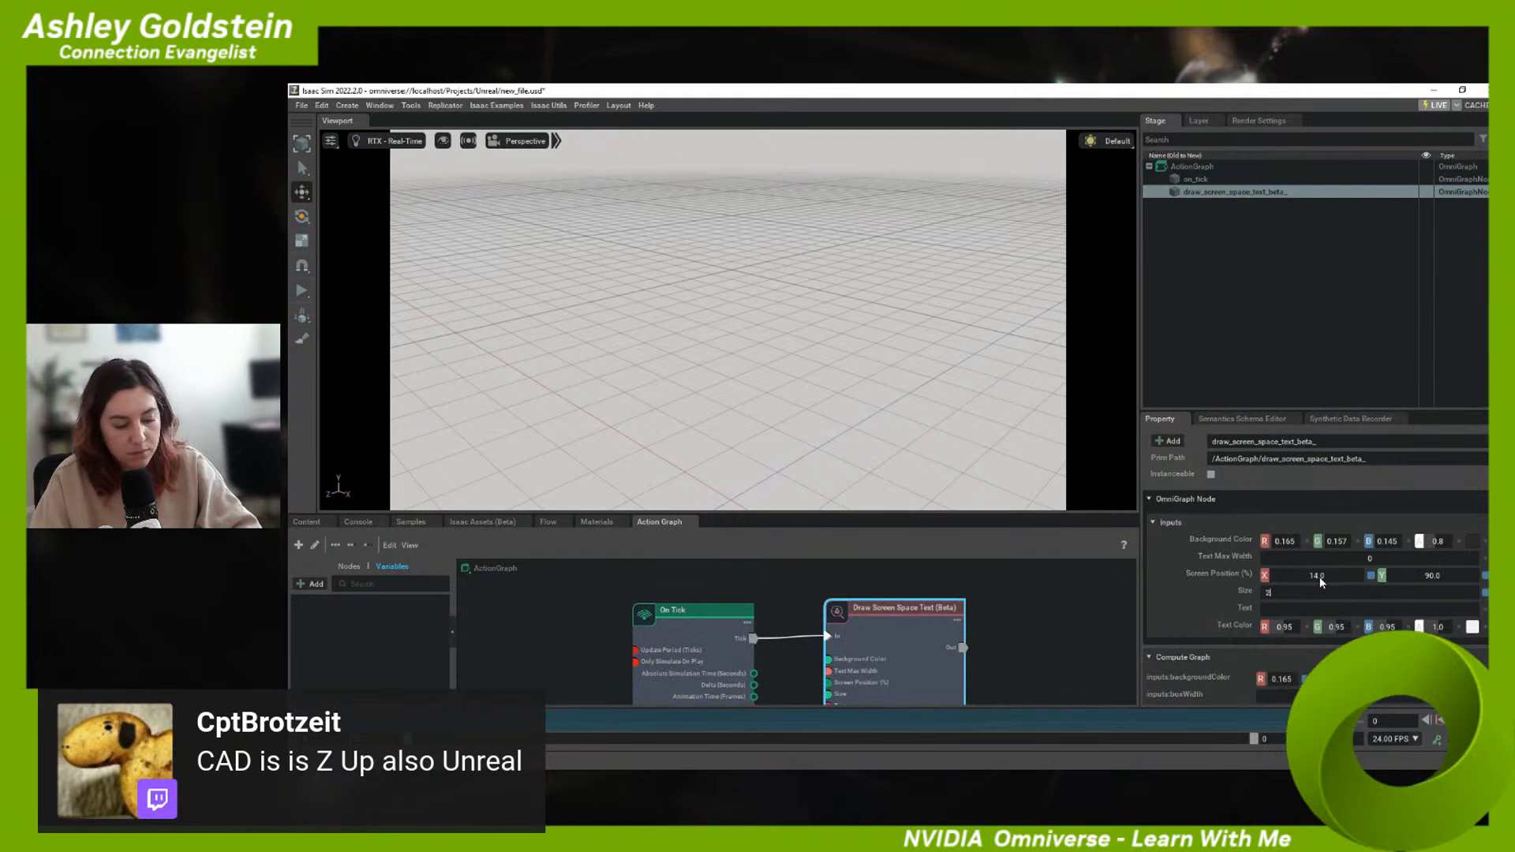
pyautogui.write('4')
pyautogui.press('Tab')
pyautogui.write('Pre')
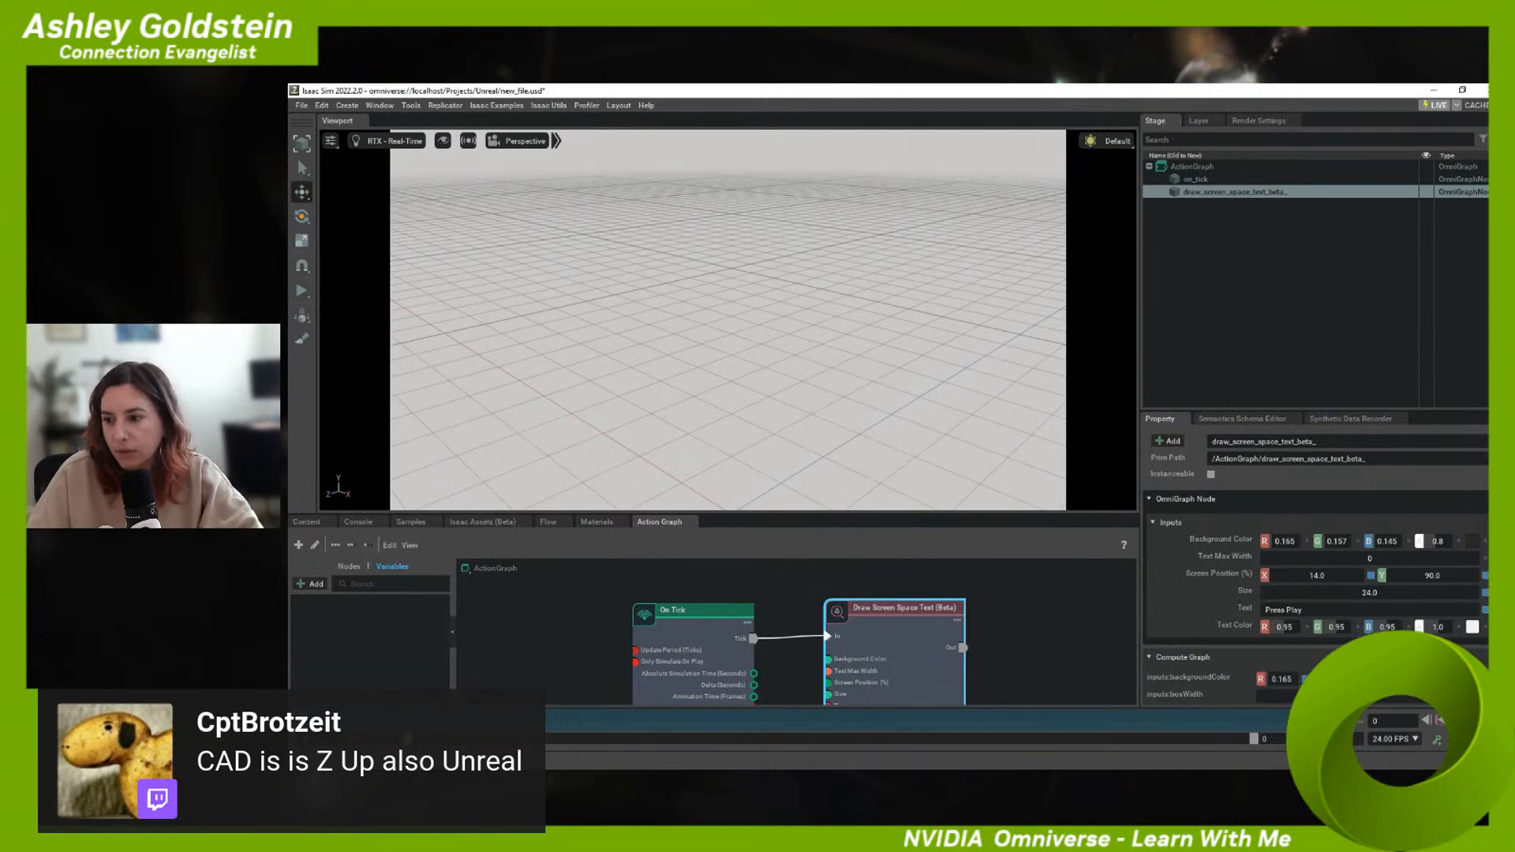
# - Set the text's screen position to X 90 and Y 14, and test it by playing and stopping the simulation
pyautogui.doubleClick(1312, 575)
pyautogui.write('90')
pyautogui.press('Tab')
pyautogui.write('14')
pyautogui.press('Return')
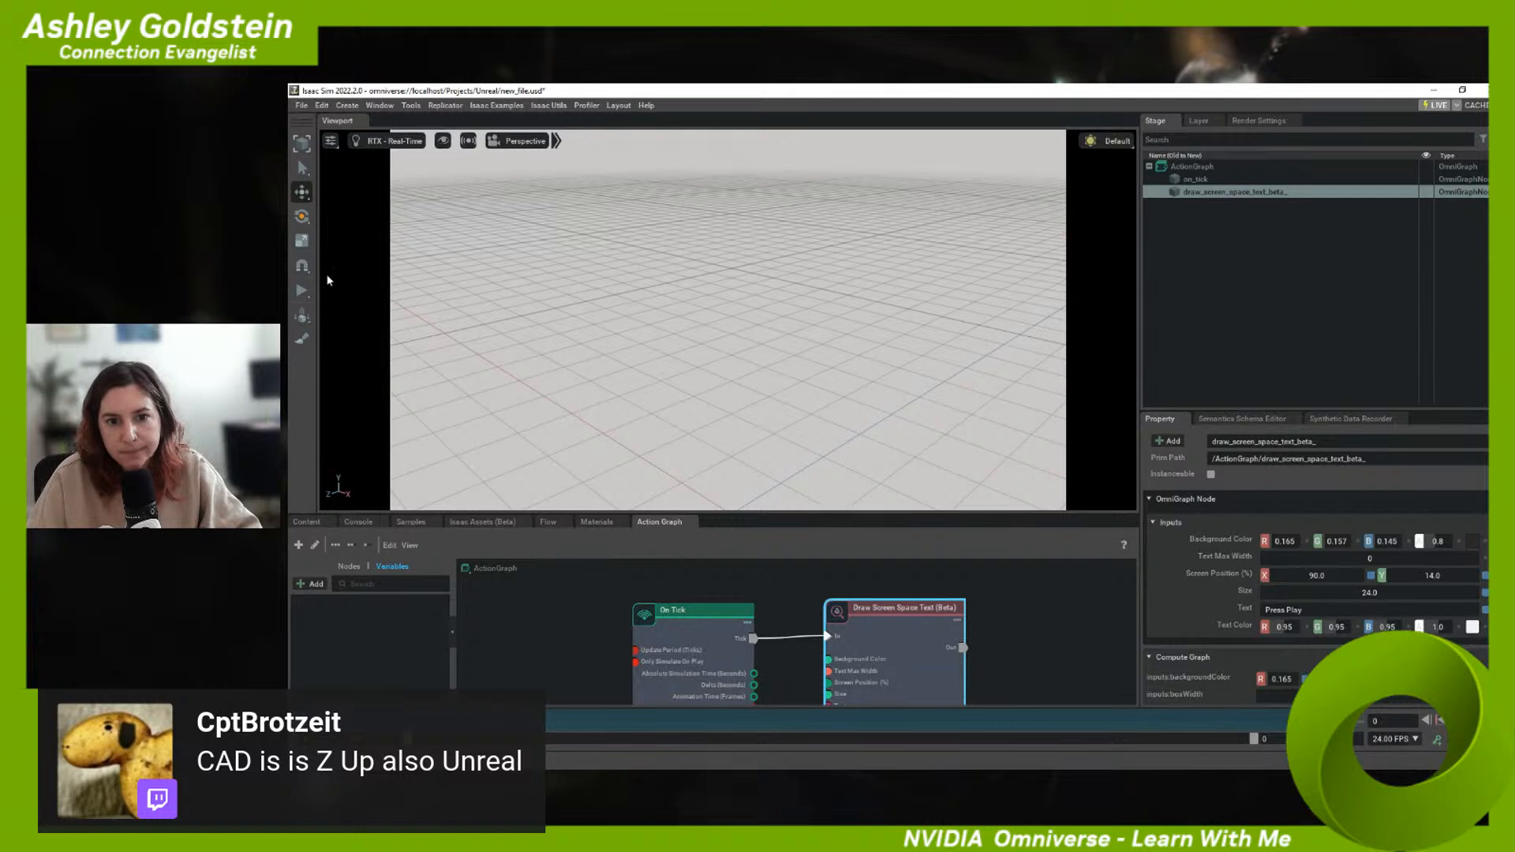
pyautogui.click(302, 290)
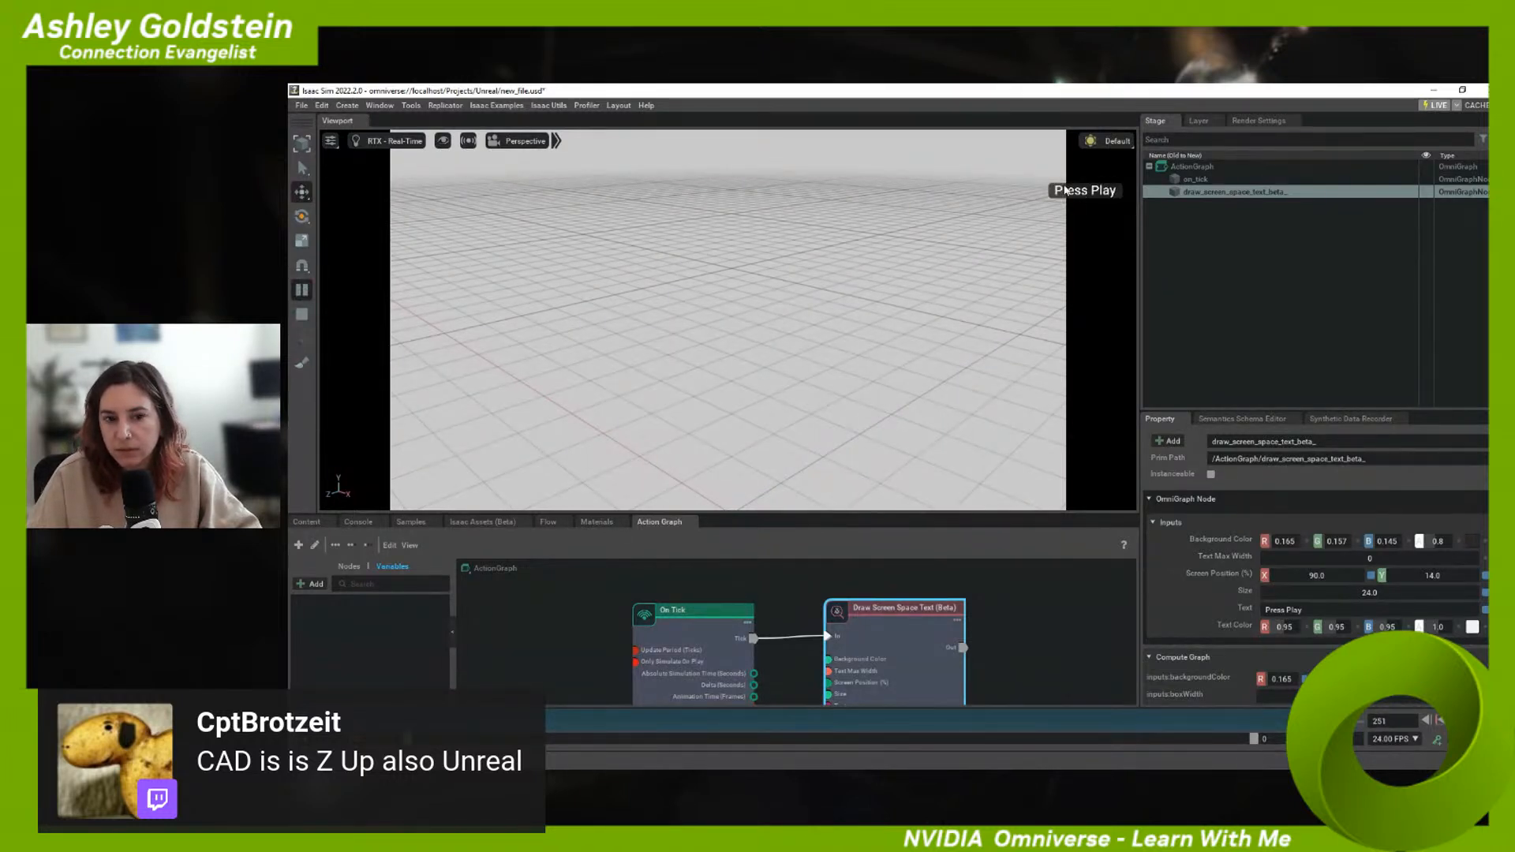
pyautogui.click(302, 316)
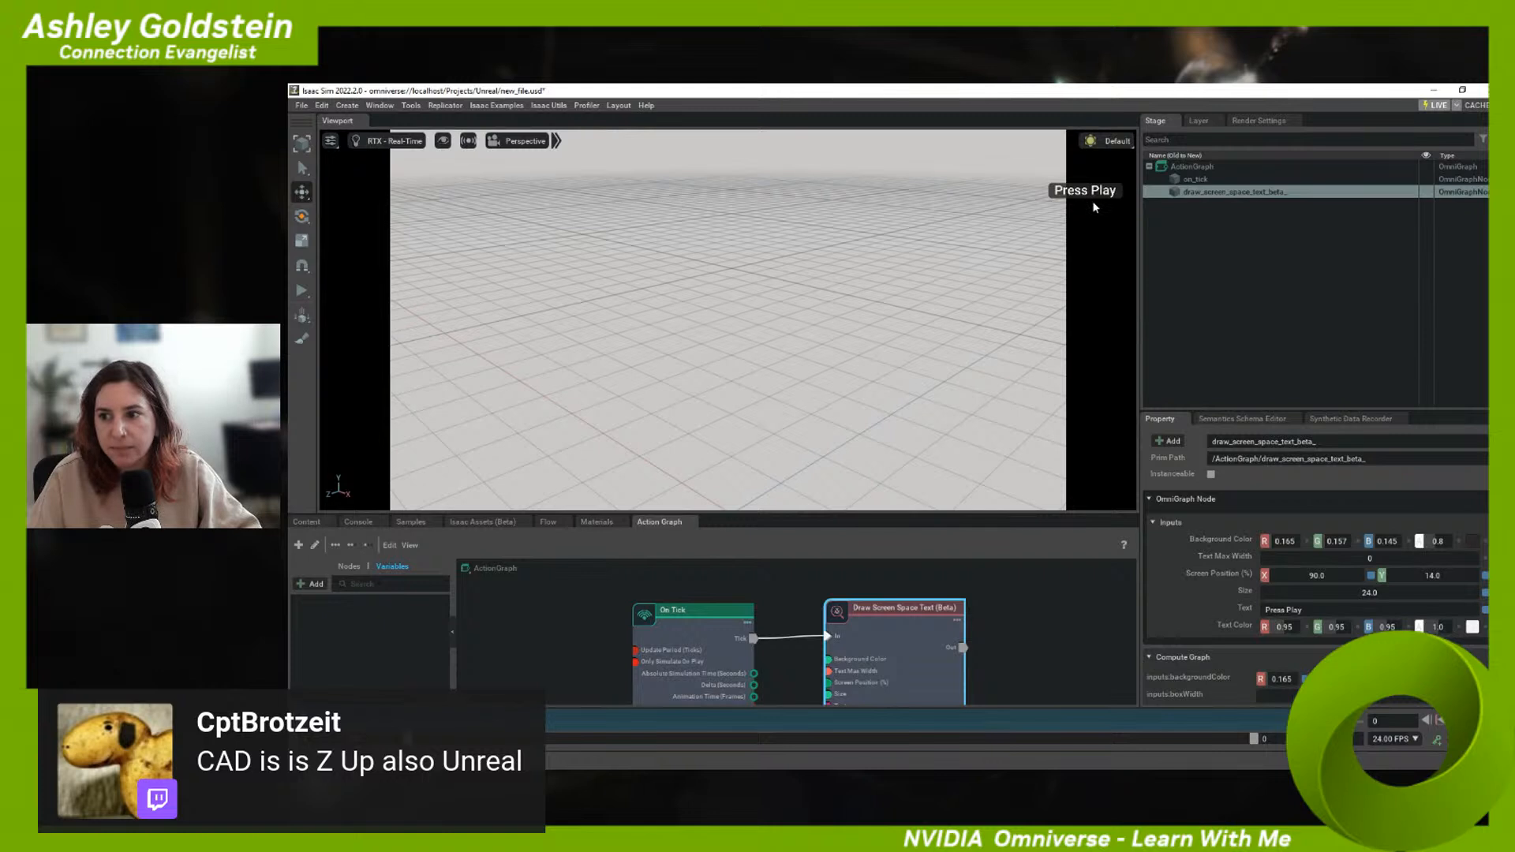
# - Reopen feb1.usd from the Projects/Unreal folder
pyautogui.click(307, 522)
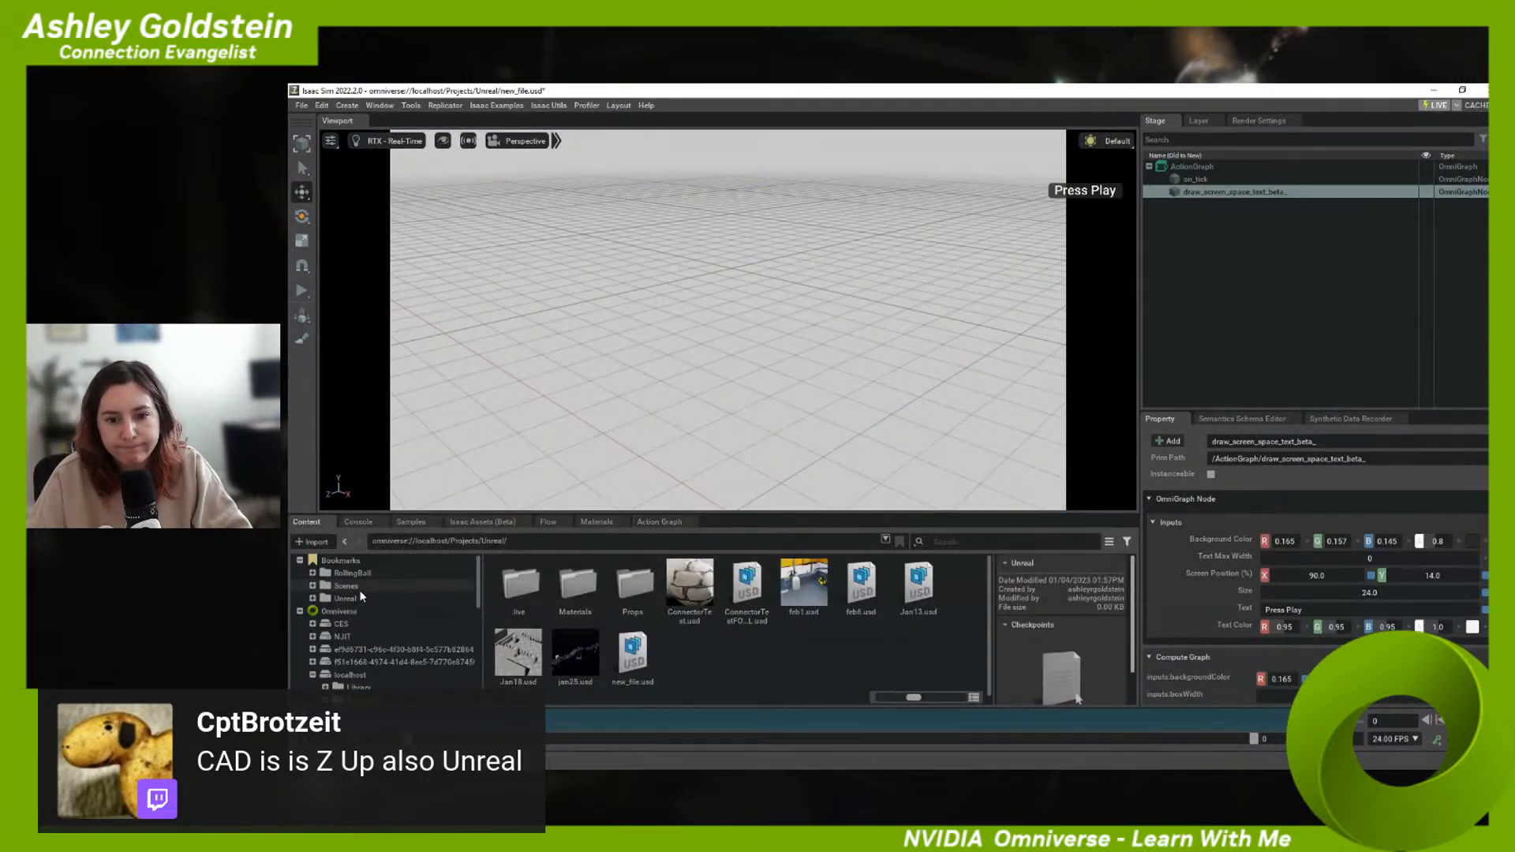
pyautogui.click(786, 380)
pyautogui.click(880, 557)
pyautogui.click(822, 585)
pyautogui.doubleClick(822, 585)
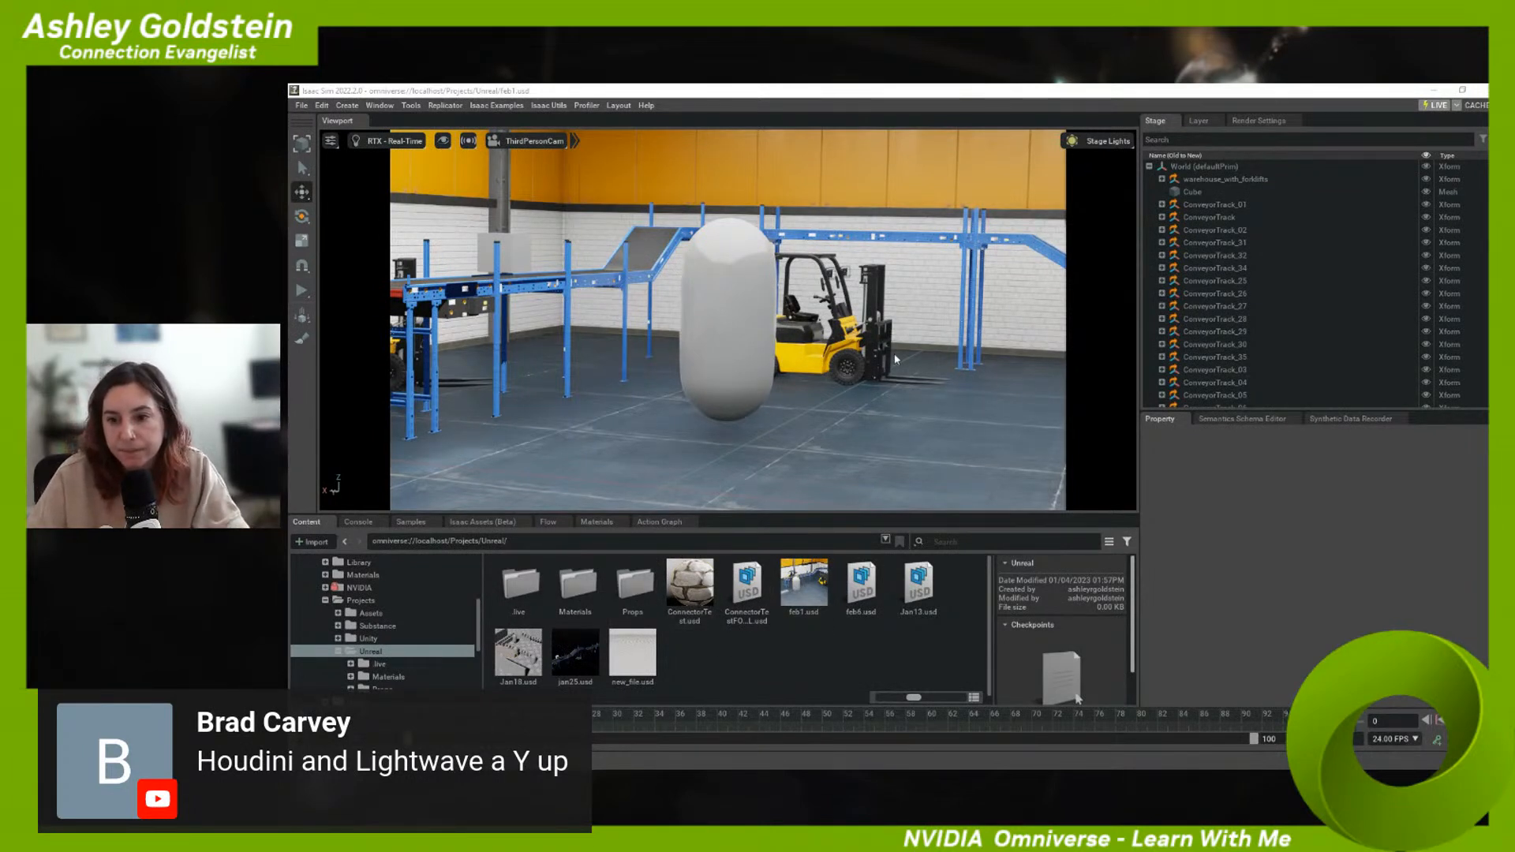
# - Run the simulation briefly to check the text, opening the ViewportUI graph for editing in an enlarged graph area
pyautogui.click(302, 289)
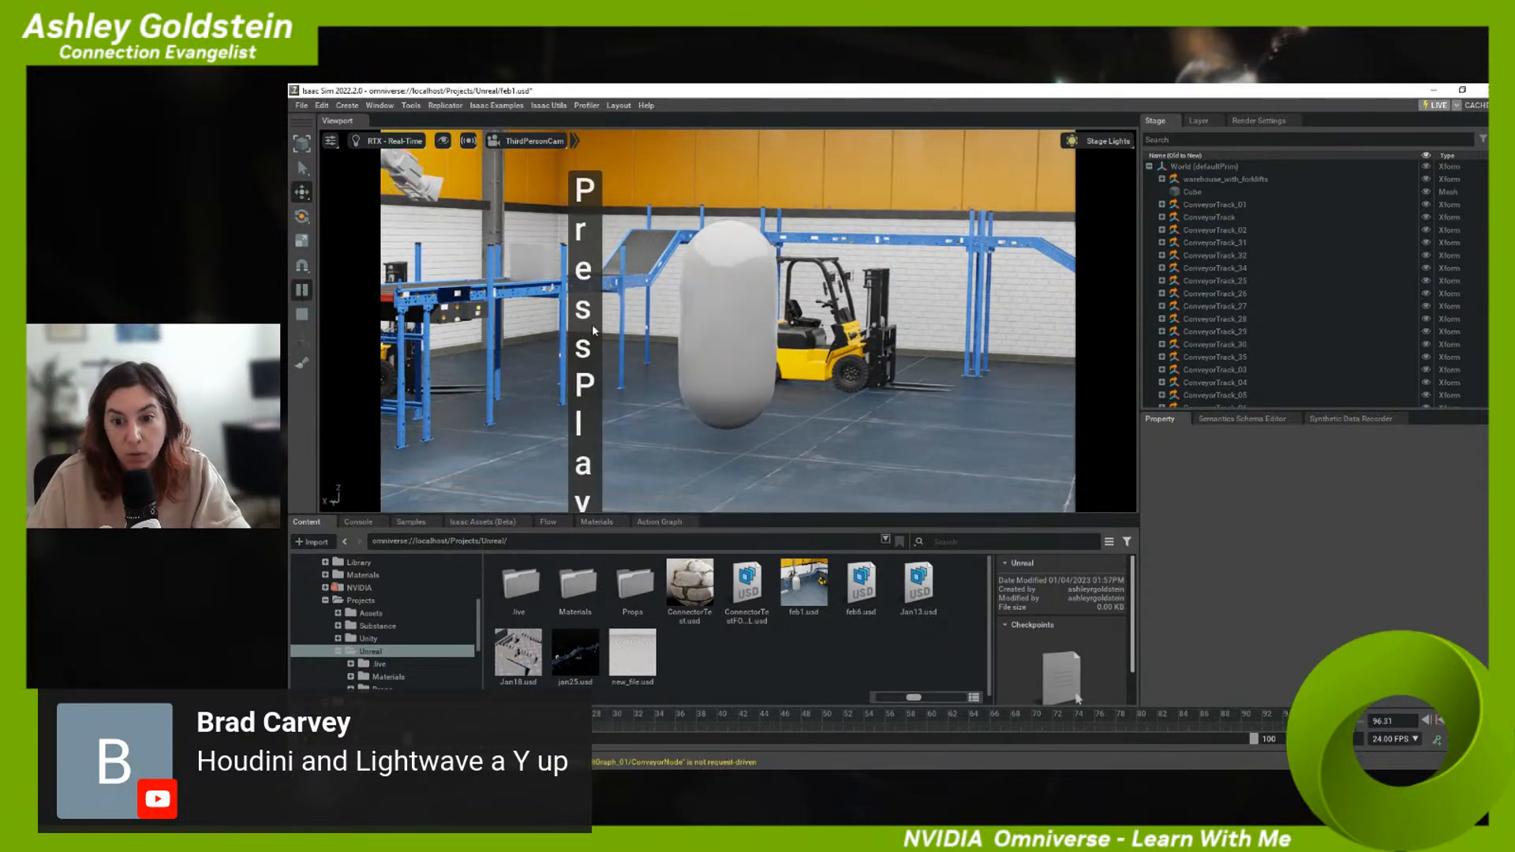
pyautogui.scroll(-5, 1297, 314)
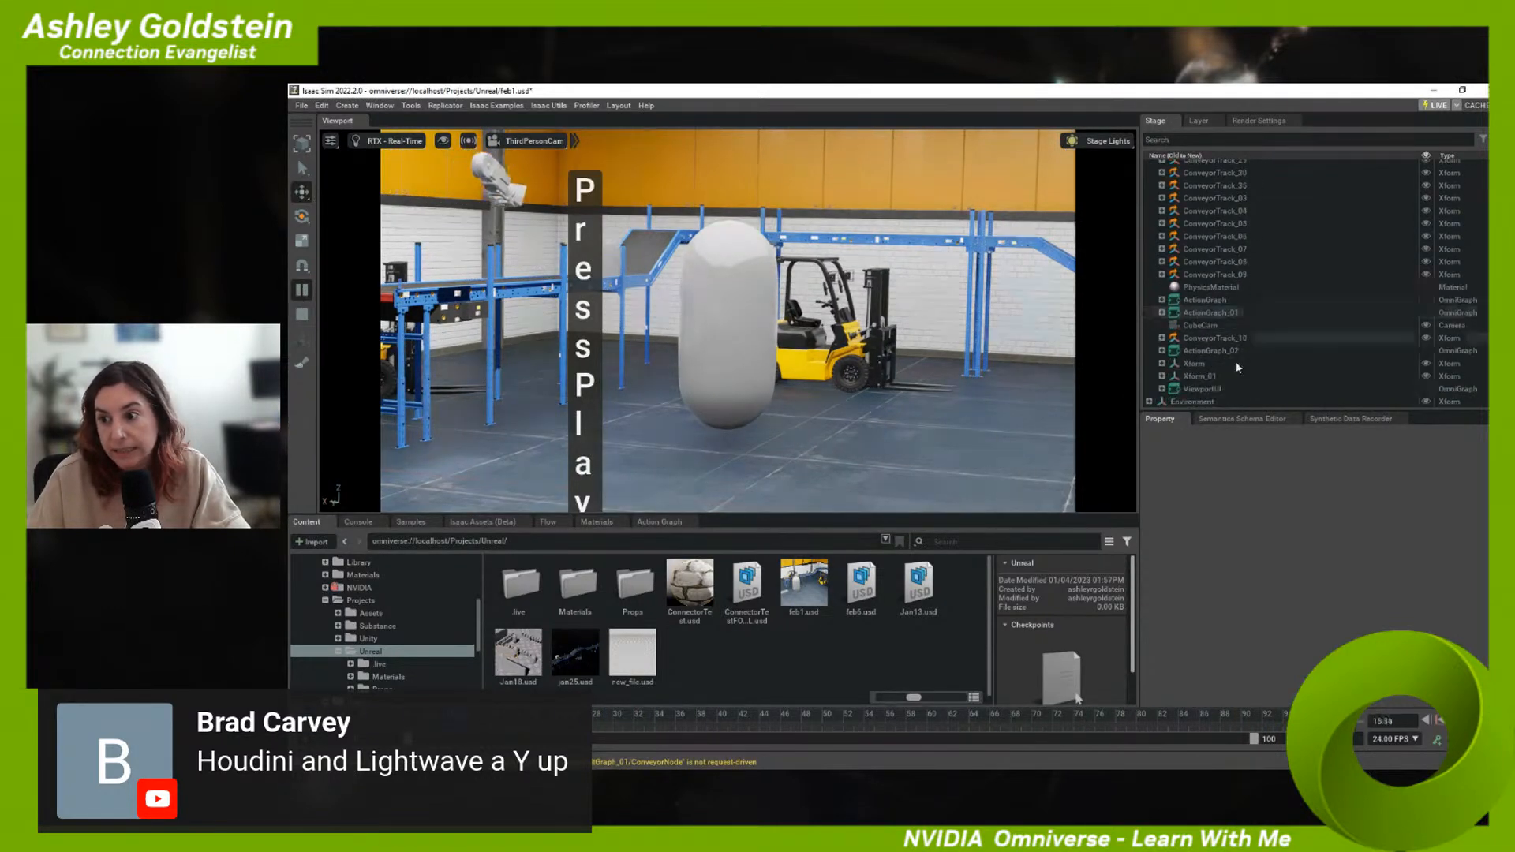
pyautogui.rightClick(1210, 388)
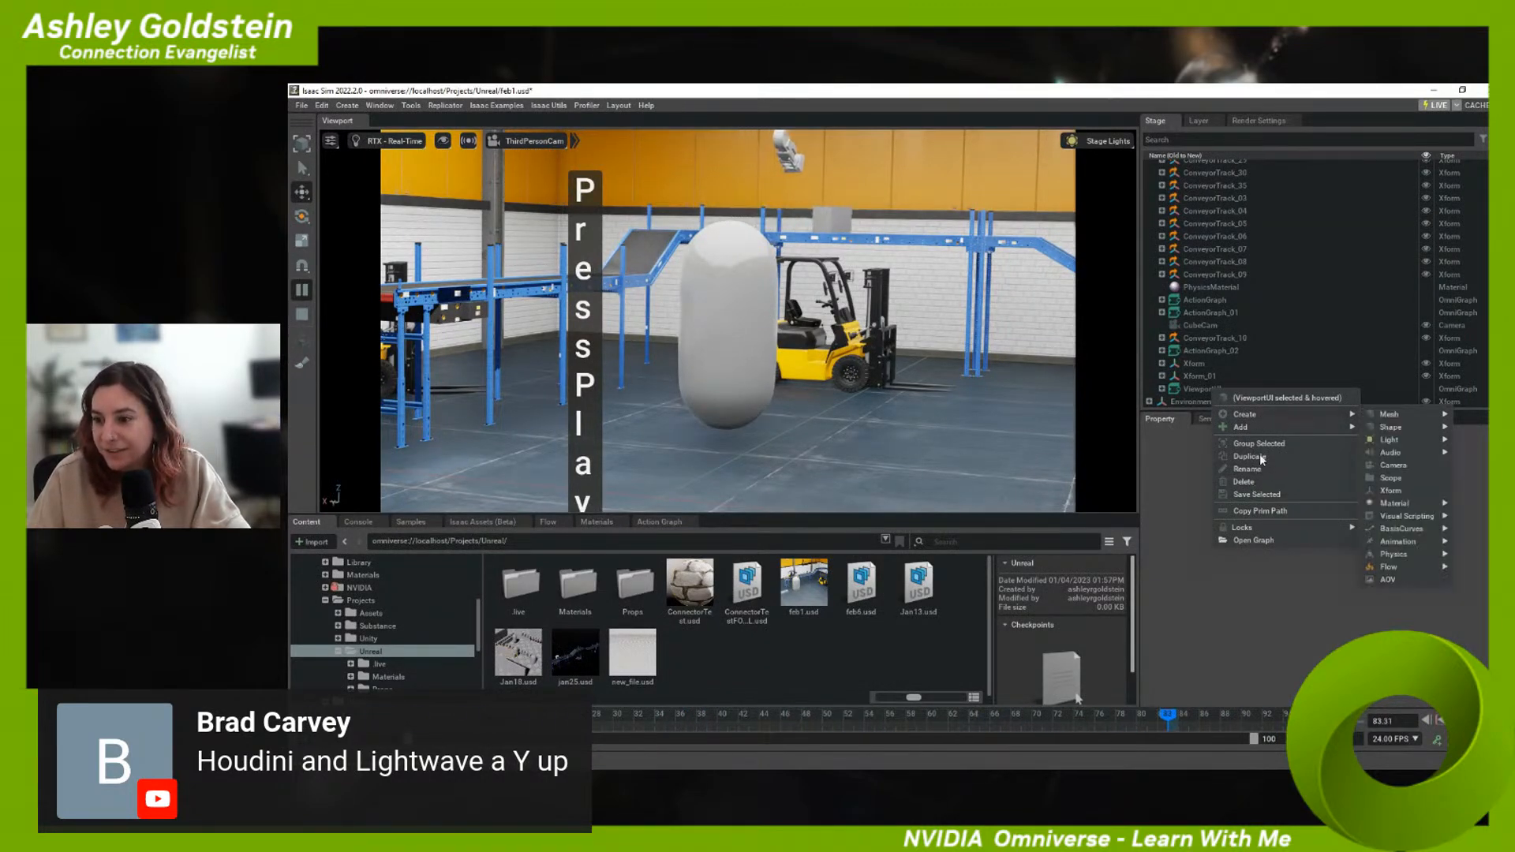
pyautogui.click(1250, 539)
pyautogui.moveTo(719, 515); pyautogui.dragTo(718, 459)
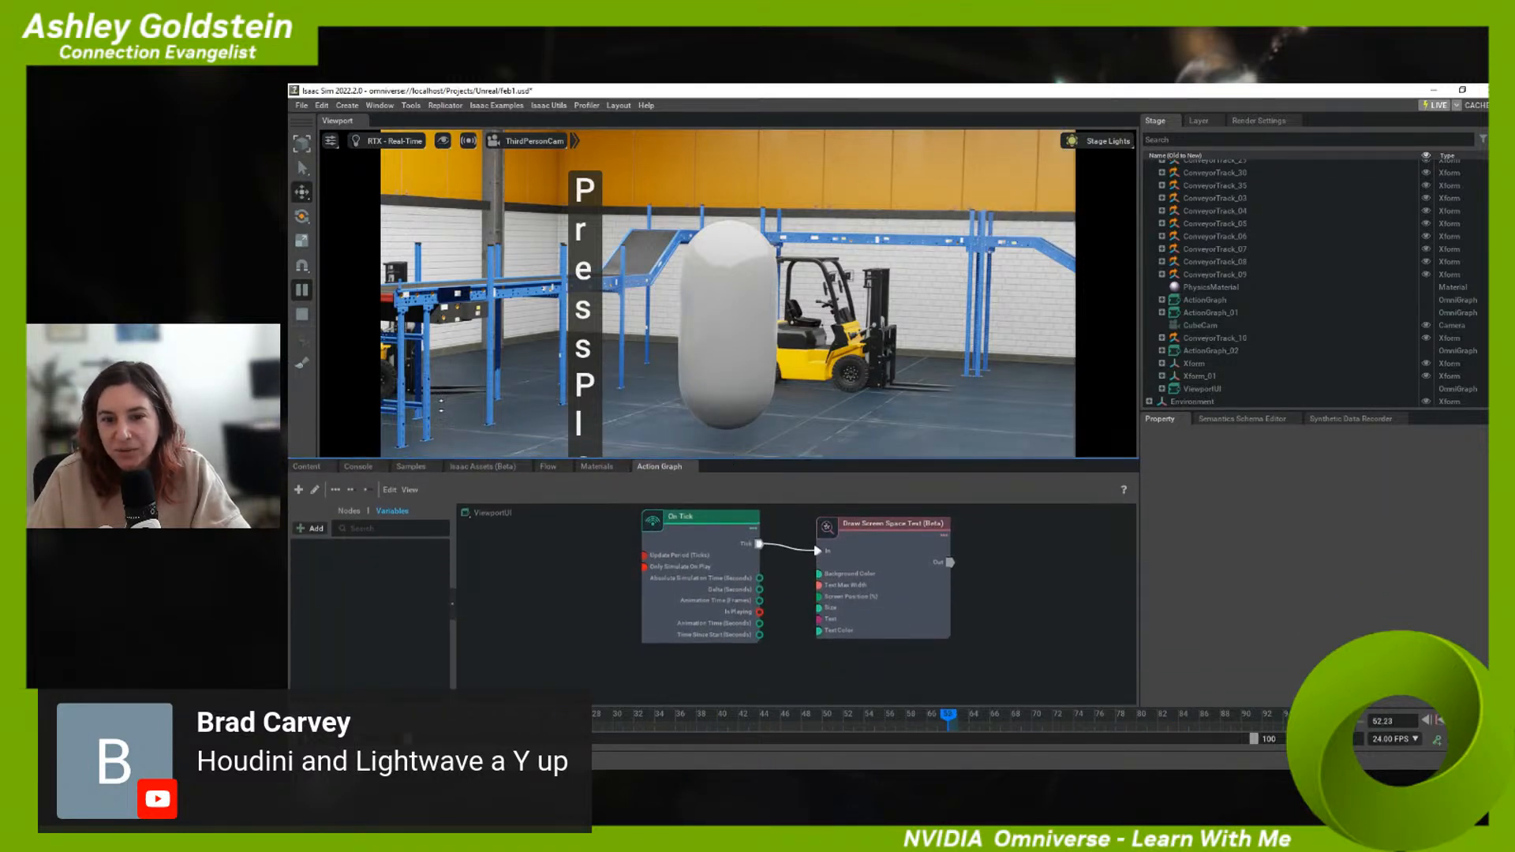
pyautogui.click(302, 316)
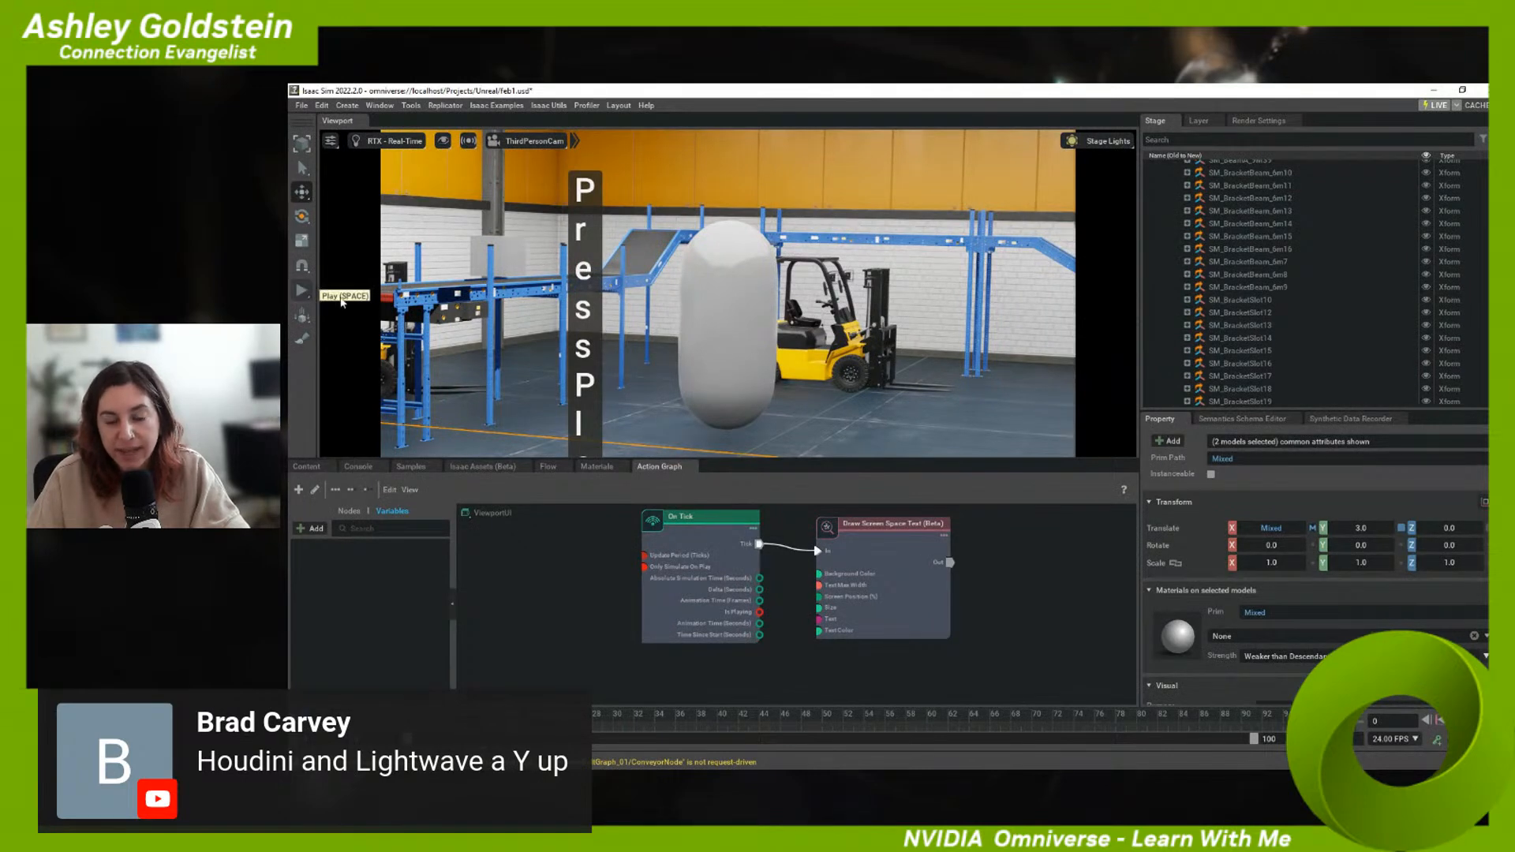
# - Duplicate the ViewportUI graph's Draw Screen Space Text node and place the copy below the original
pyautogui.click(689, 532)
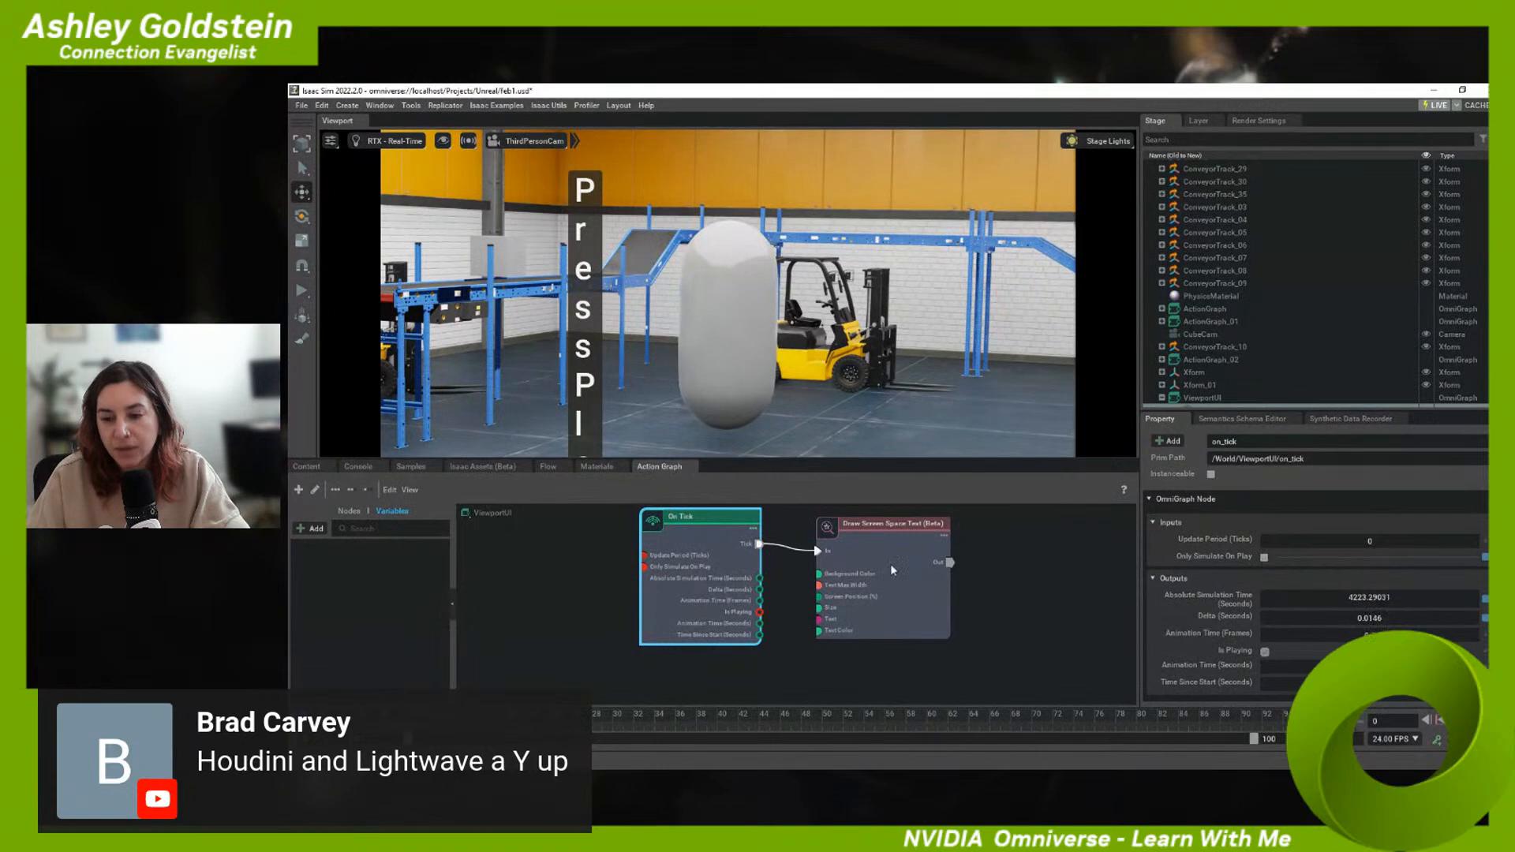
pyautogui.click(822, 651)
pyautogui.click(858, 598)
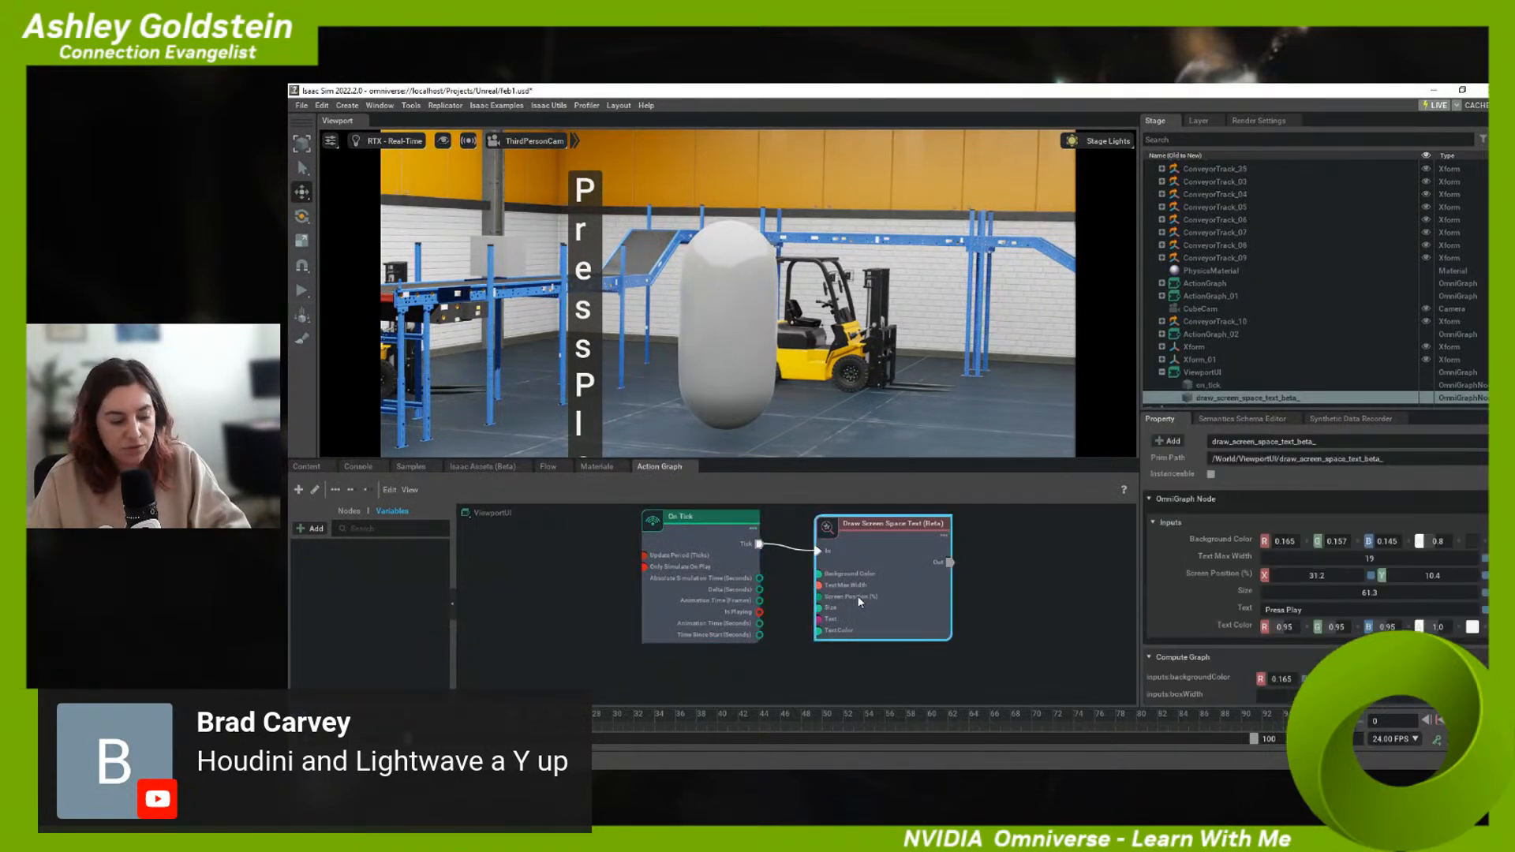
pyautogui.hotkey('ctrl', 'd')
pyautogui.moveTo(925, 626); pyautogui.dragTo(887, 703)
pyautogui.moveTo(973, 611); pyautogui.dragTo(956, 532, button='middle')
pyautogui.moveTo(814, 637); pyautogui.dragTo(825, 679)
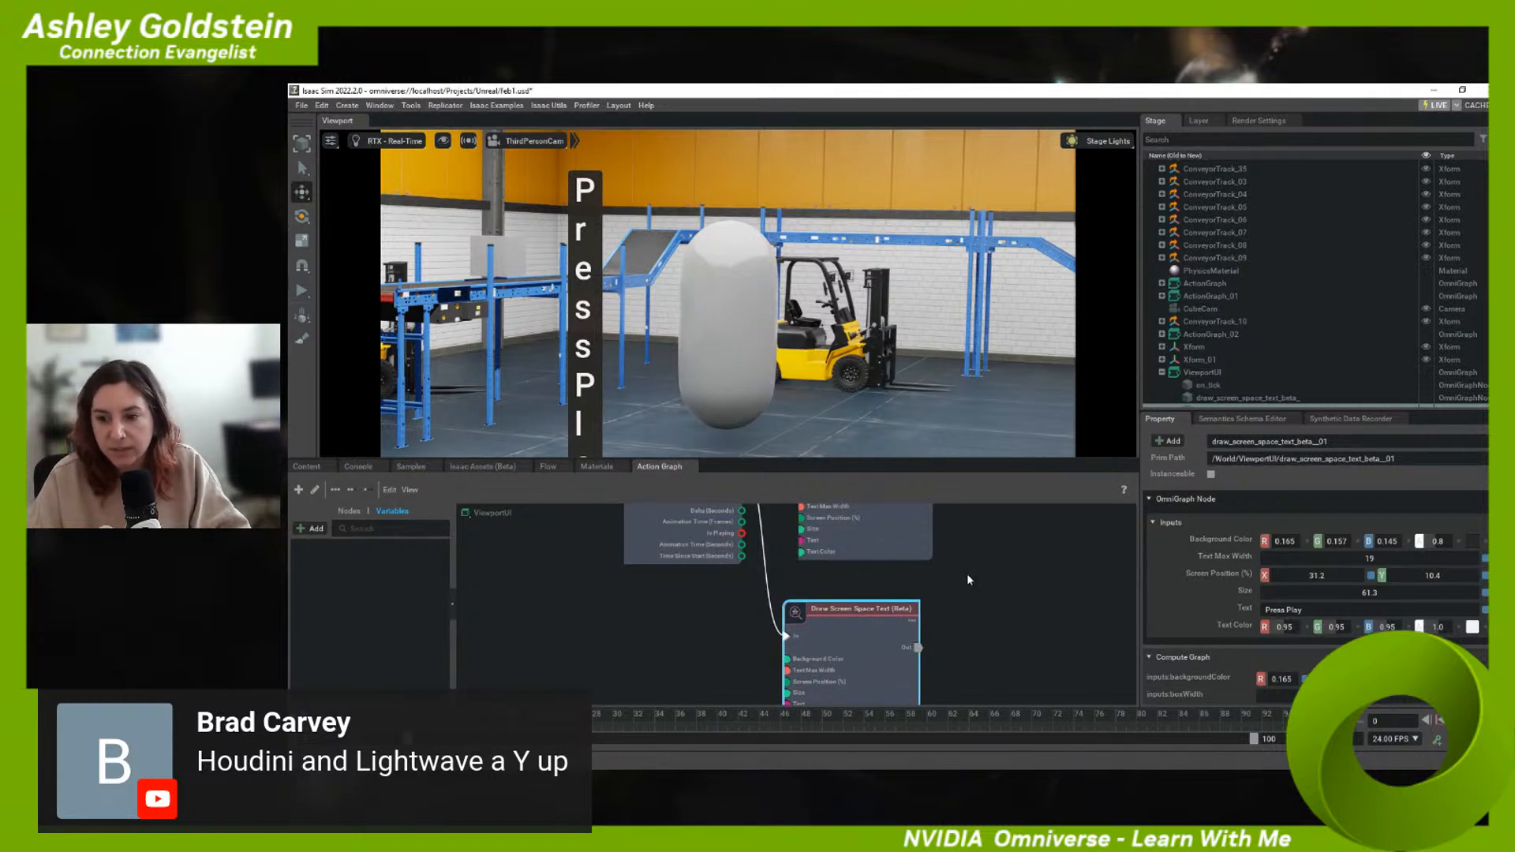
# - Disconnect the duplicate text node from On Tick, and shift the original node's text horizontally in the viewport
pyautogui.click(884, 537)
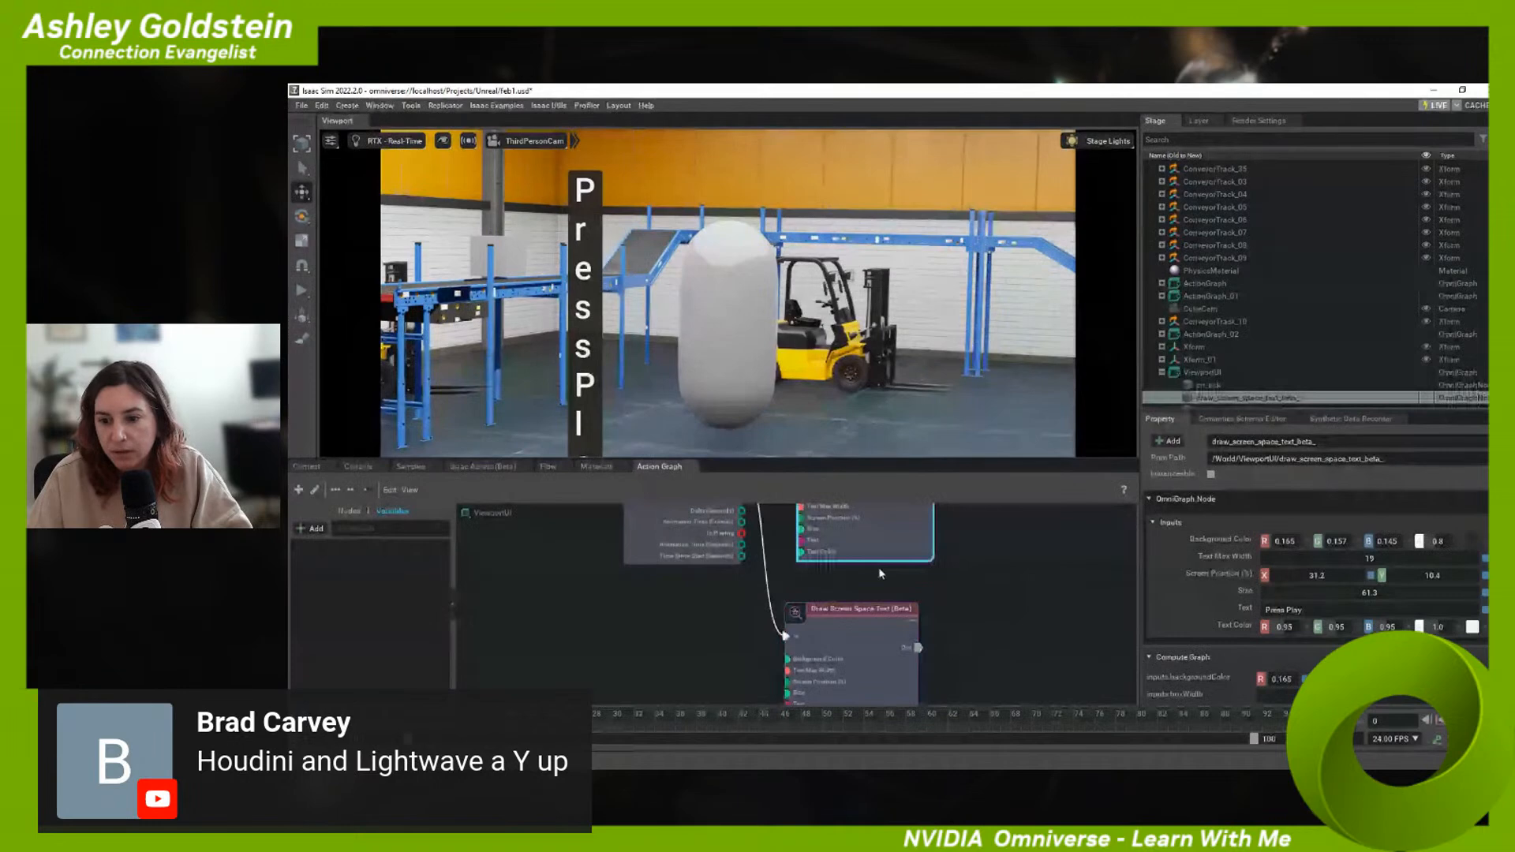
pyautogui.rightClick(770, 609)
pyautogui.moveTo(788, 594); pyautogui.dragTo(762, 626, button='middle')
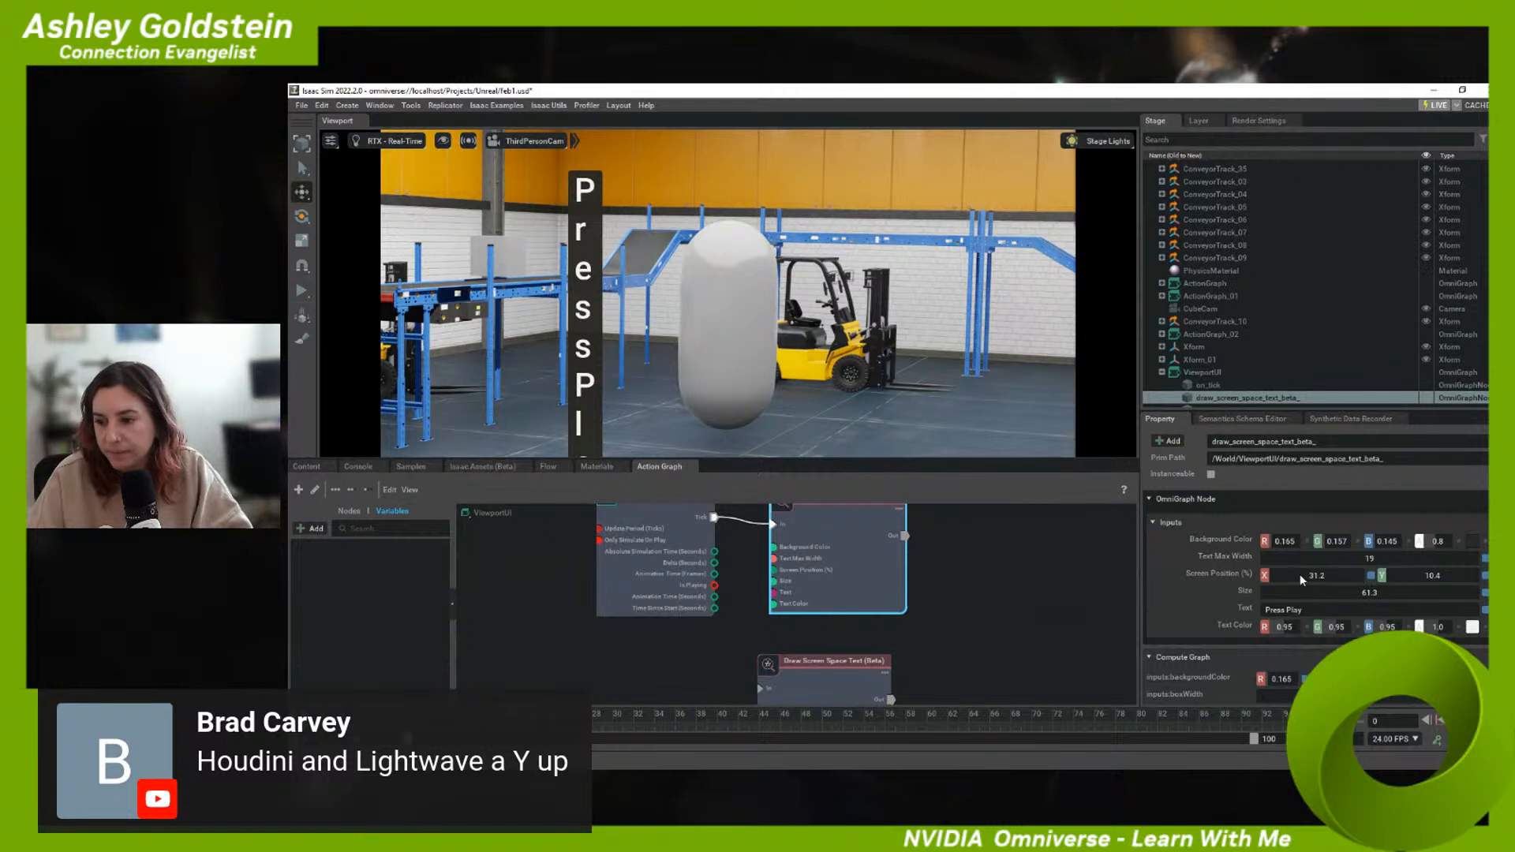
pyautogui.moveTo(1309, 584)
pyautogui.mouseDown()
pyautogui.moveTo(830, 691)
pyautogui.moveTo(878, 672)
pyautogui.mouseUp()
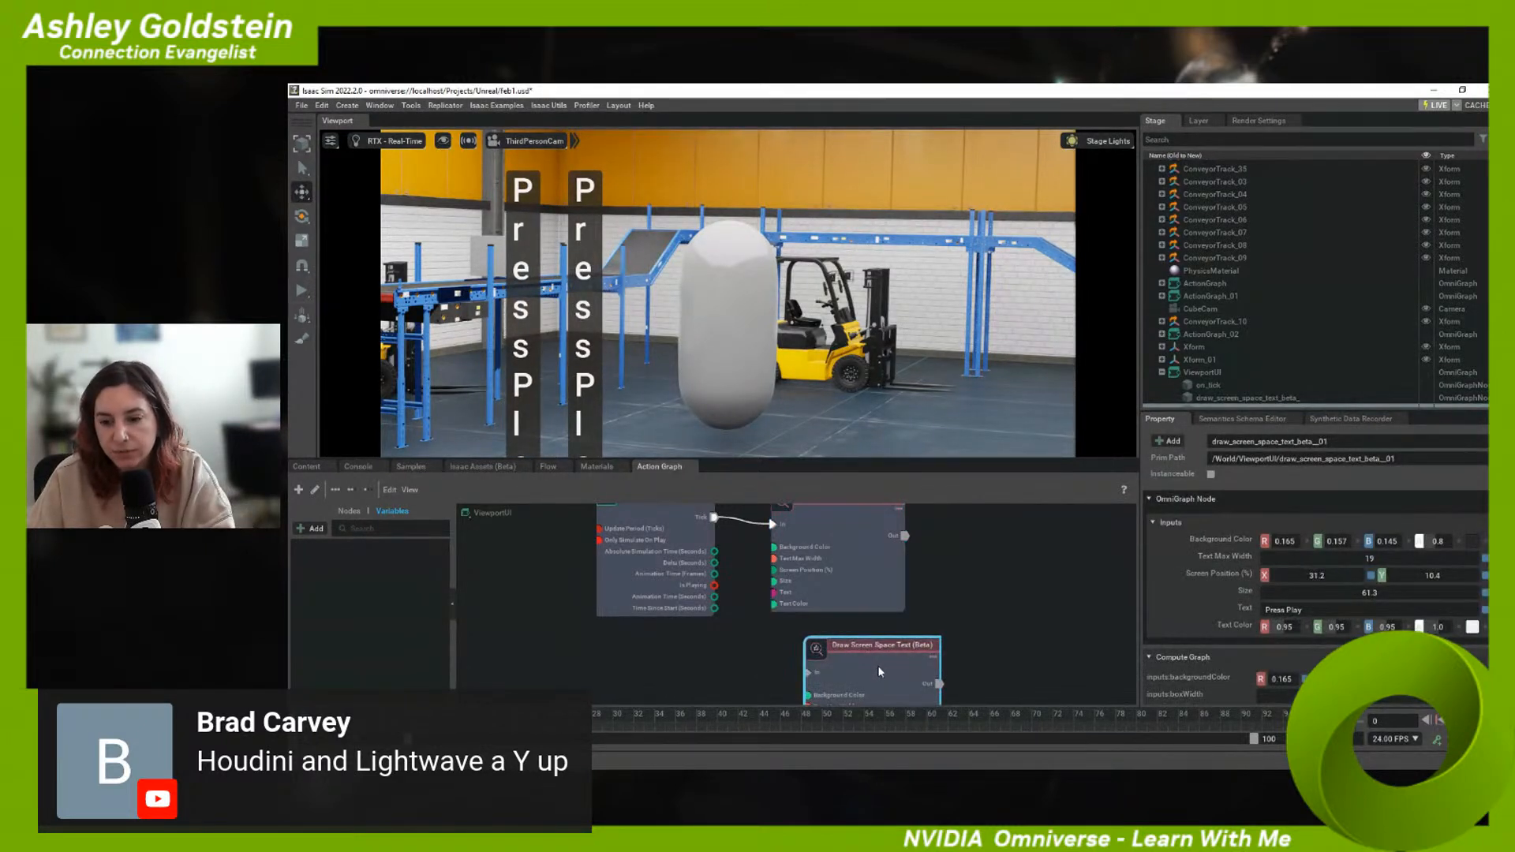
# - Delete the duplicate text node and set the remaining one's screen position to X 14.8, Y 9.8 and its size to about 39.4
pyautogui.press('Delete')
pyautogui.click(859, 571)
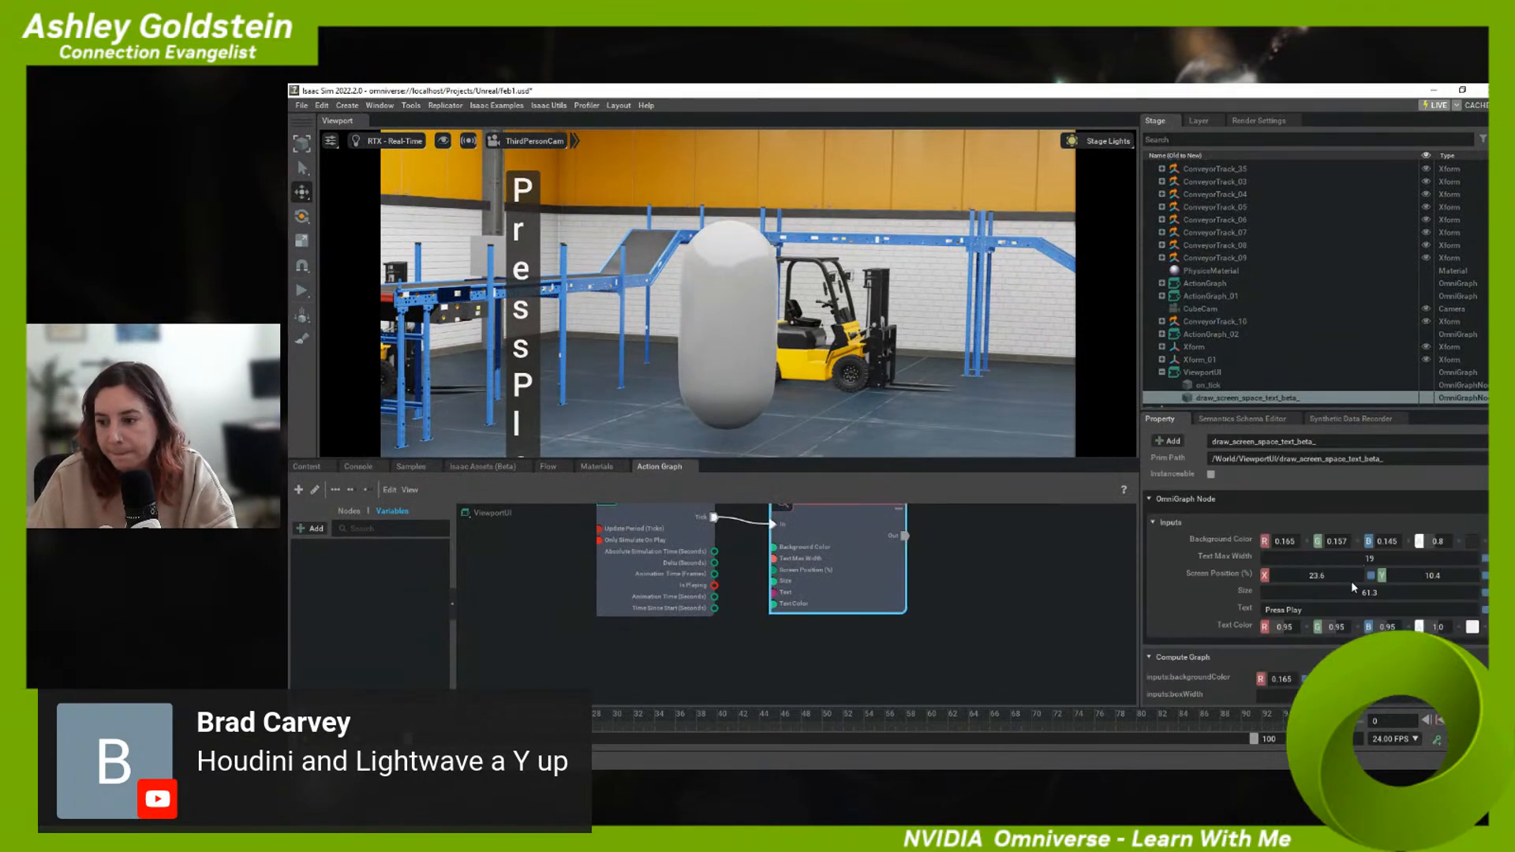
pyautogui.moveTo(1338, 587); pyautogui.dragTo(1126, 600)
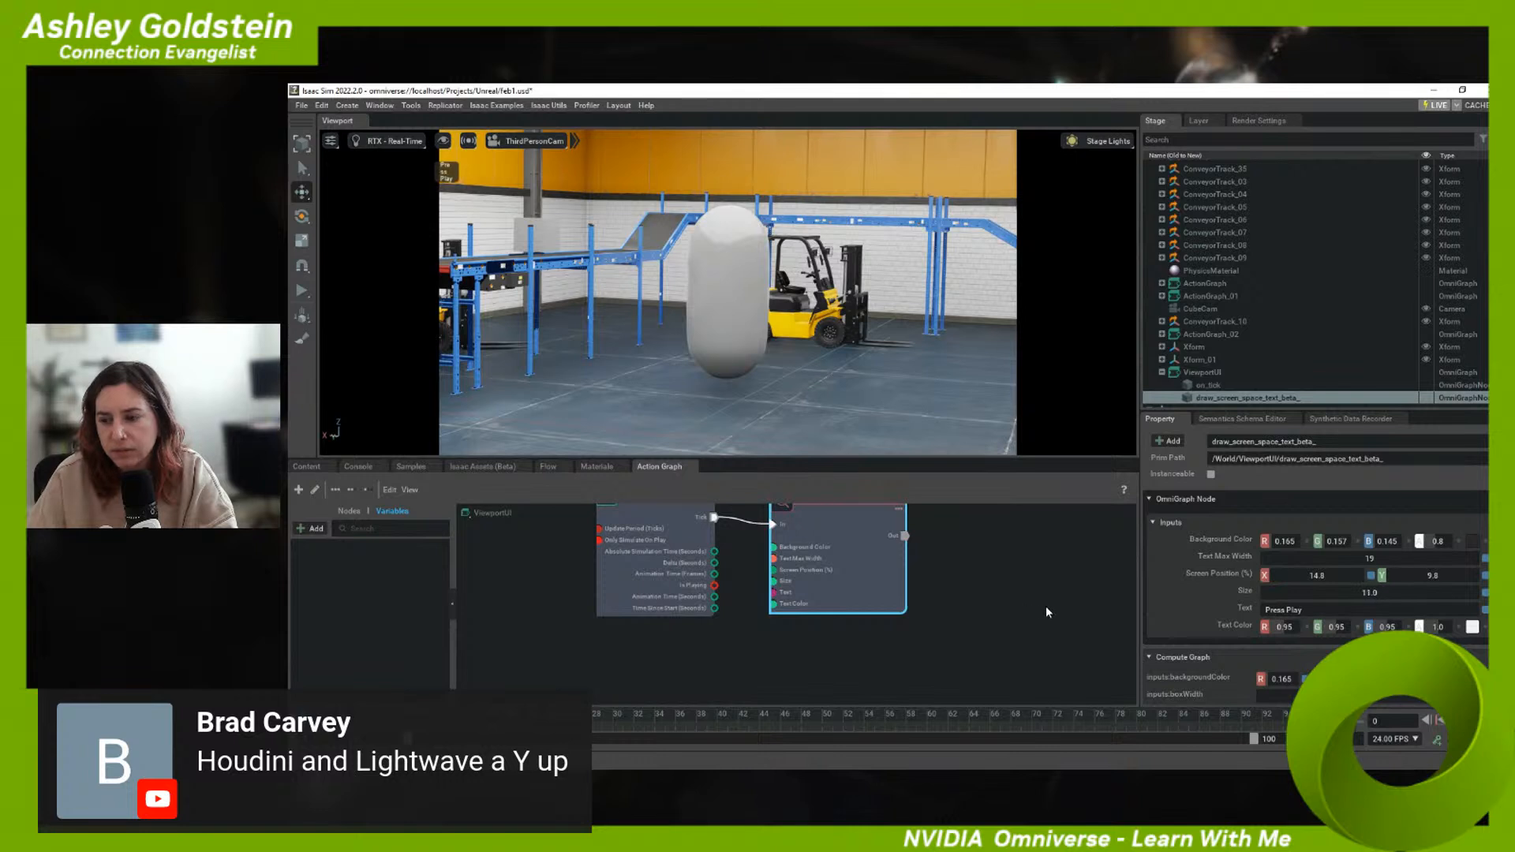
pyautogui.moveTo(1029, 607); pyautogui.dragTo(1239, 609)
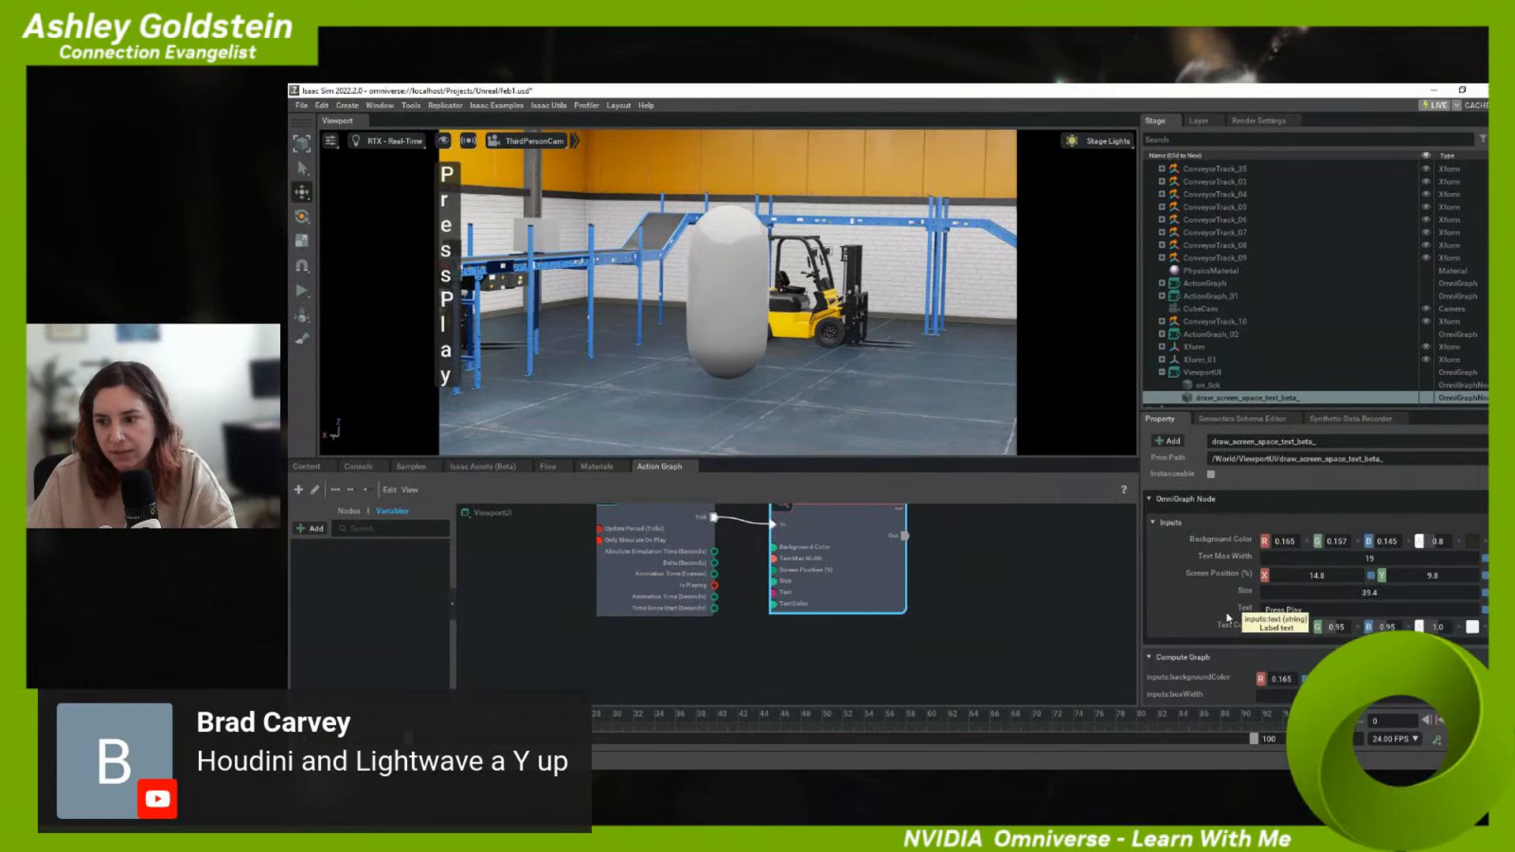
# - Set the text node's Text Max Width to 0, also trying -2 before returning to 0
pyautogui.doubleClick(1364, 560)
pyautogui.write('0')
pyautogui.click(1405, 606)
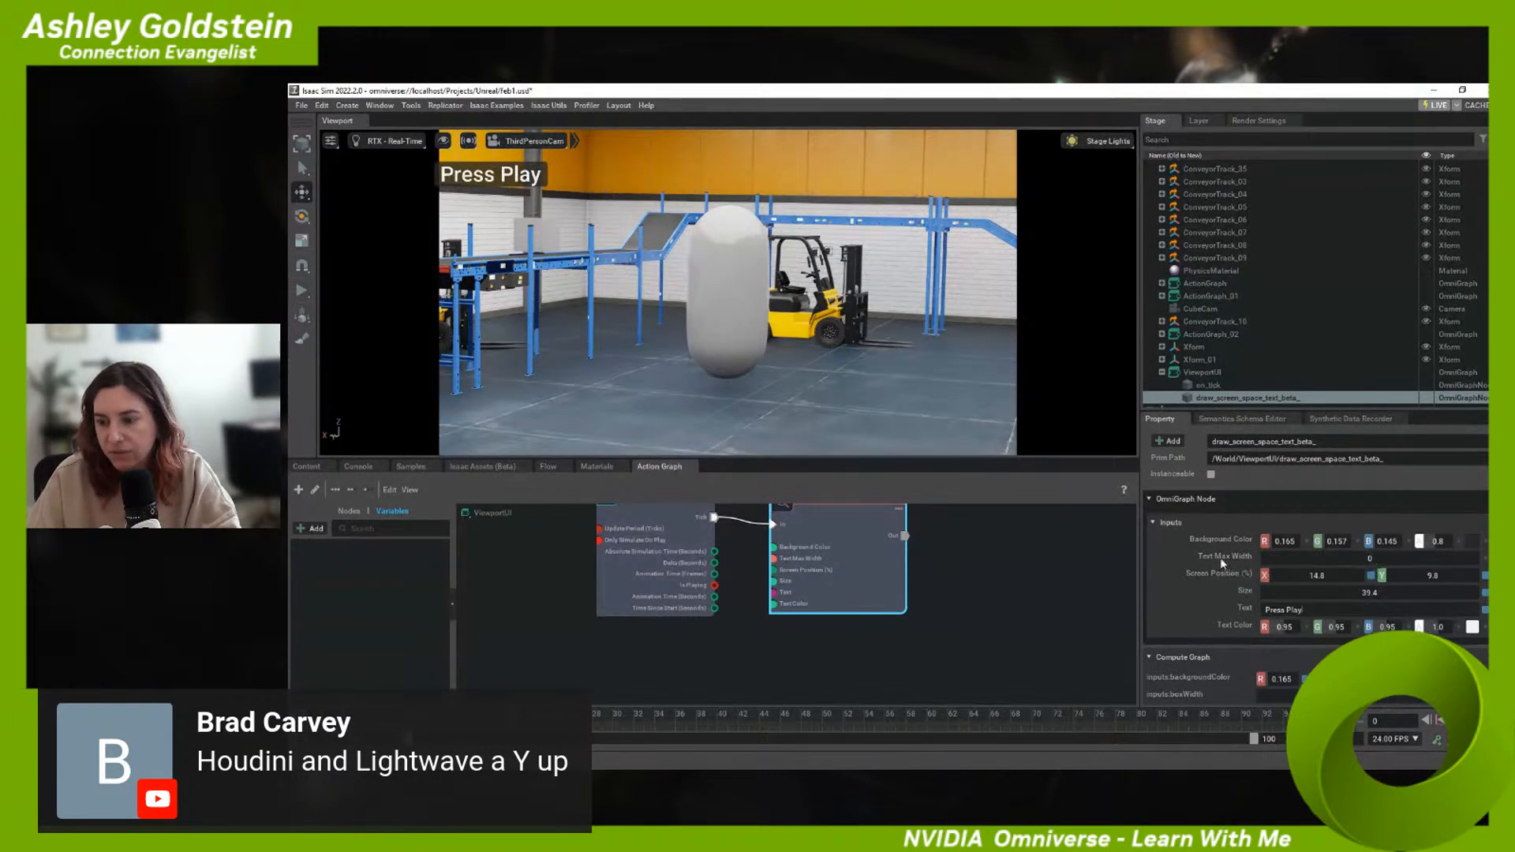
pyautogui.moveTo(1362, 562)
pyautogui.mouseDown()
pyautogui.moveTo(1381, 561)
pyautogui.moveTo(1347, 566)
pyautogui.mouseUp()
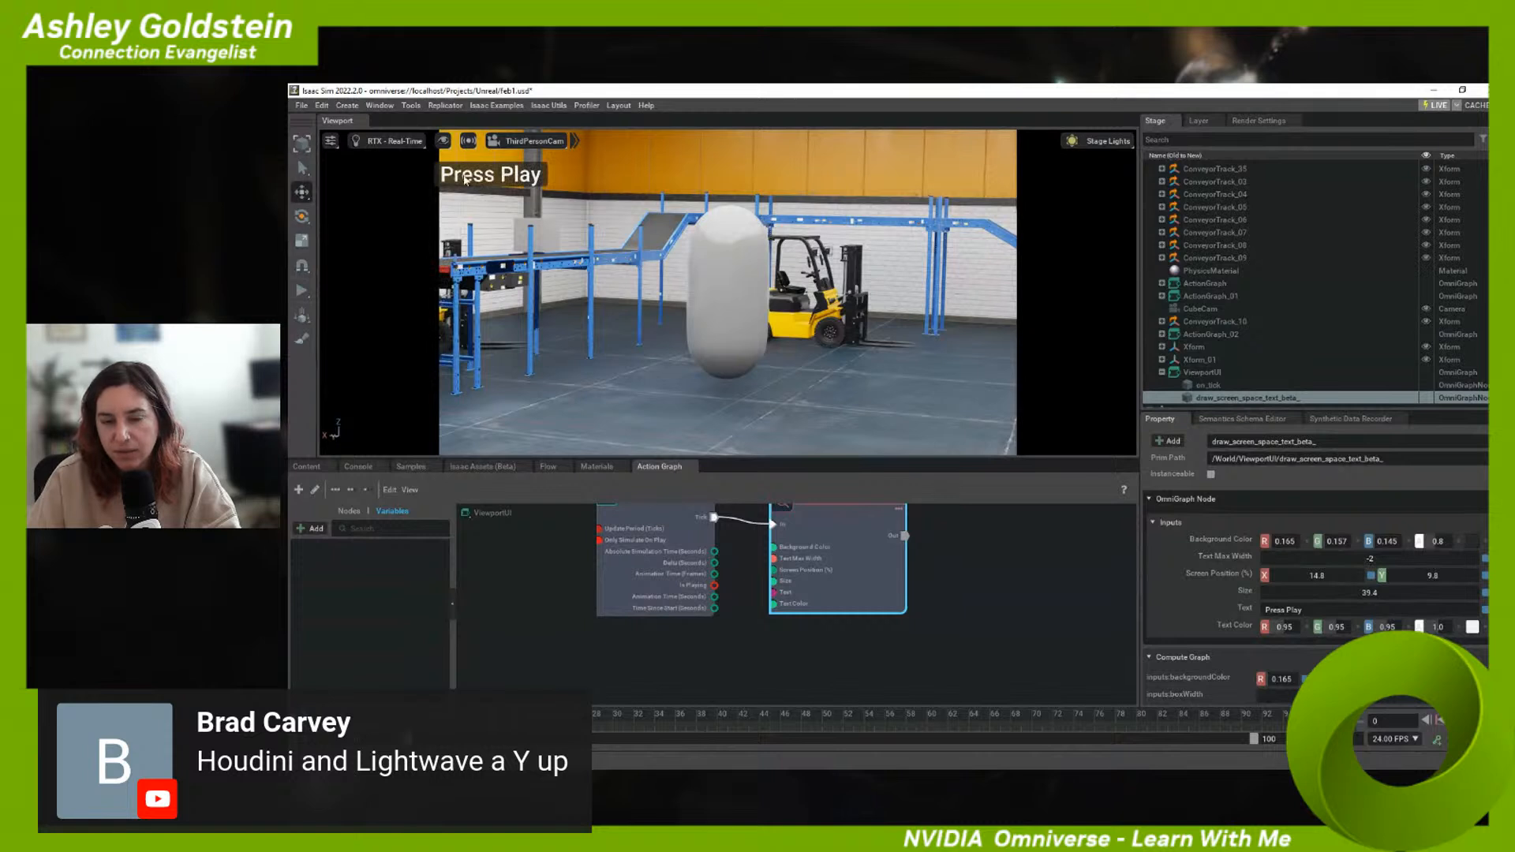
pyautogui.doubleClick(1380, 557)
pyautogui.write('0')
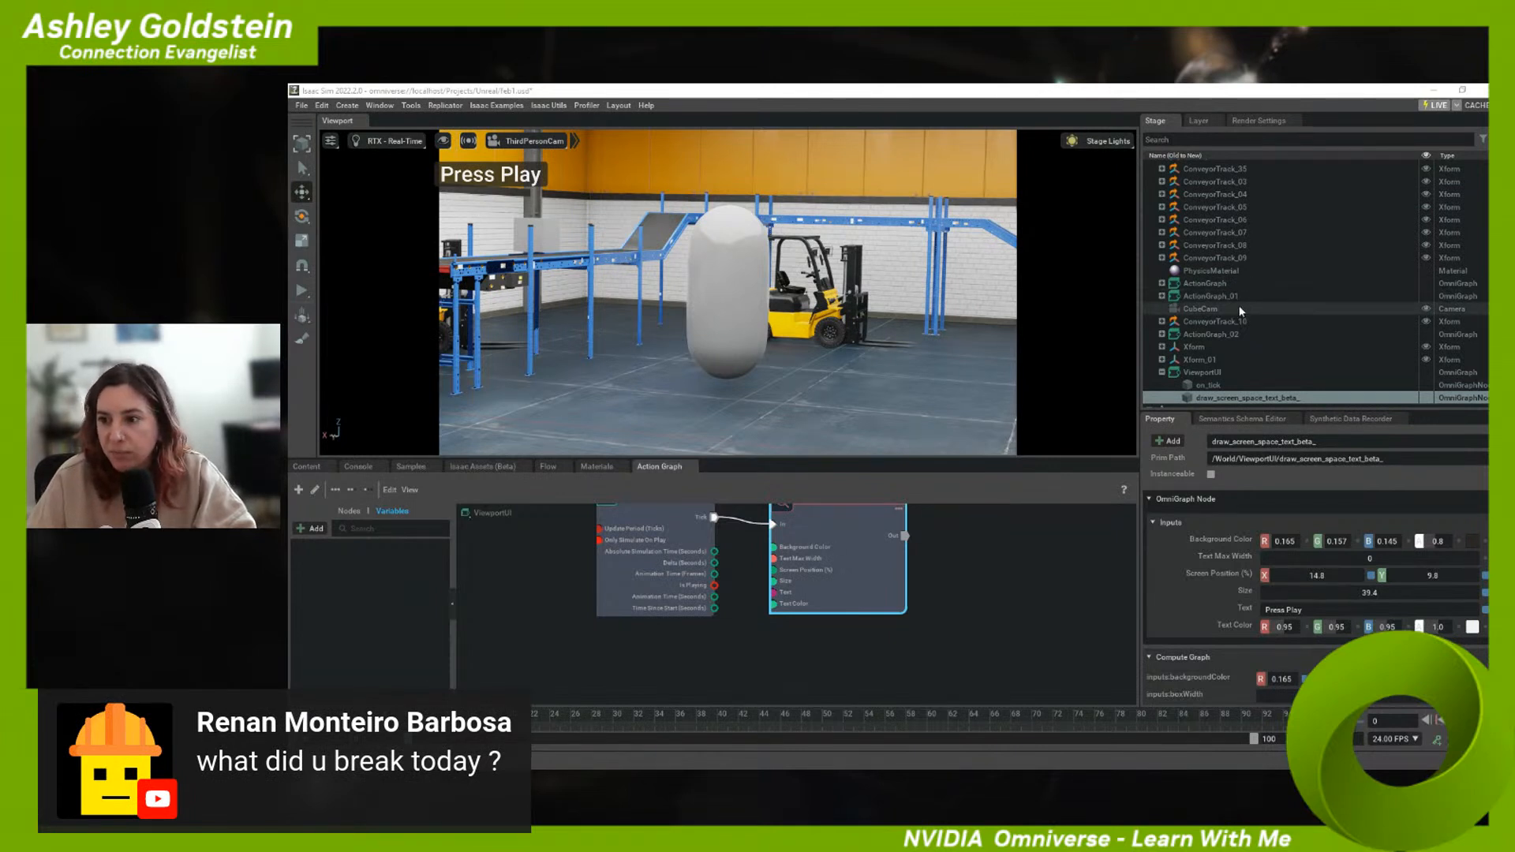
pyautogui.click(527, 184)
pyautogui.scroll(-10, 1488, 276)
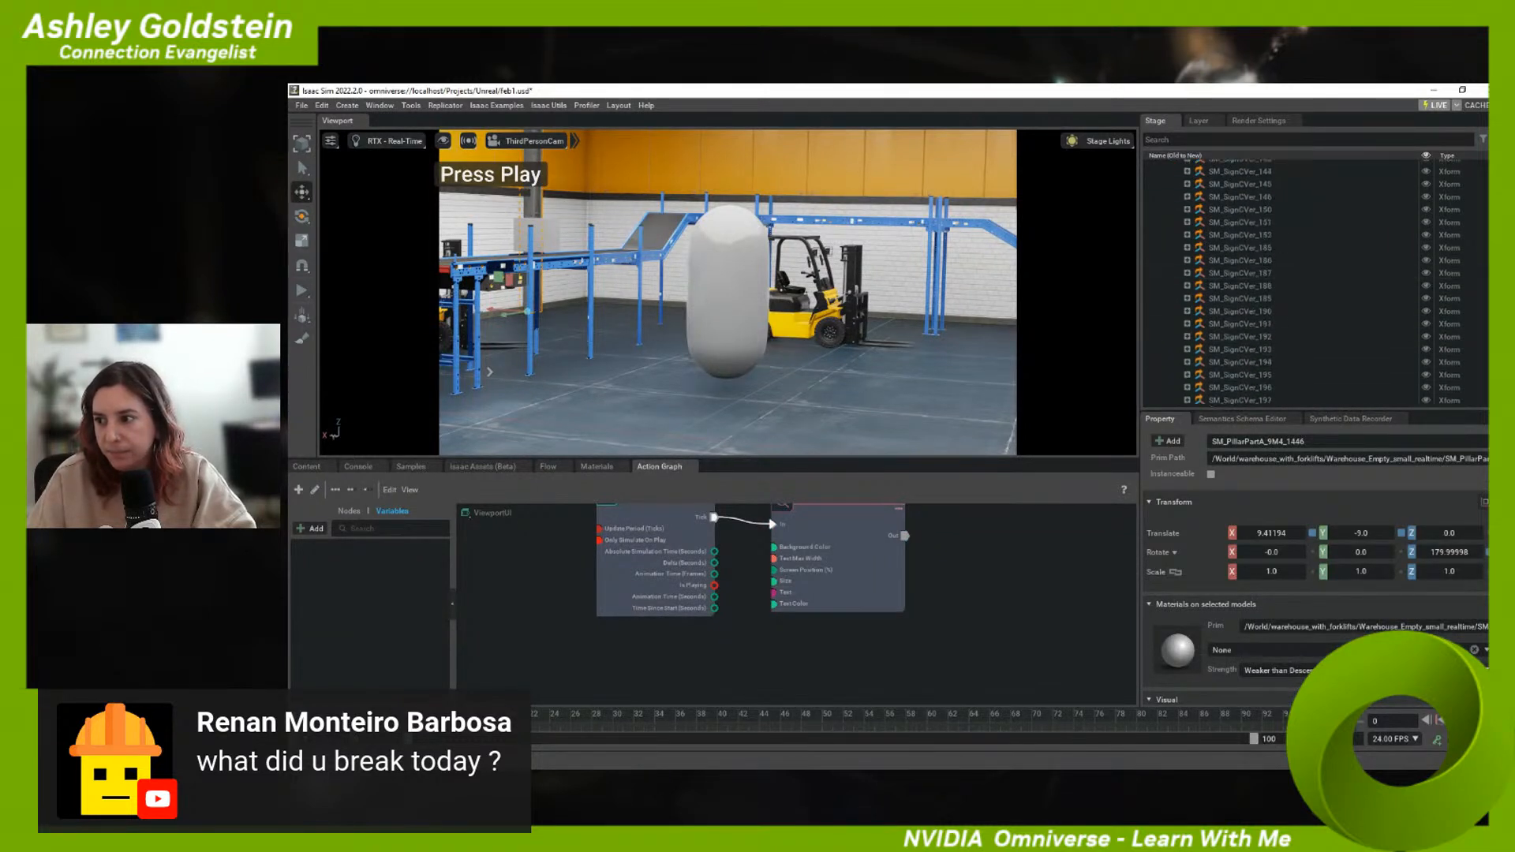
# - Inspect the ViewportUI graph and its On Tick node in the stage, and select the Draw Screen Space Text node
pyautogui.scroll(-10, 1200, 331)
pyautogui.scroll(-3, 1171, 387)
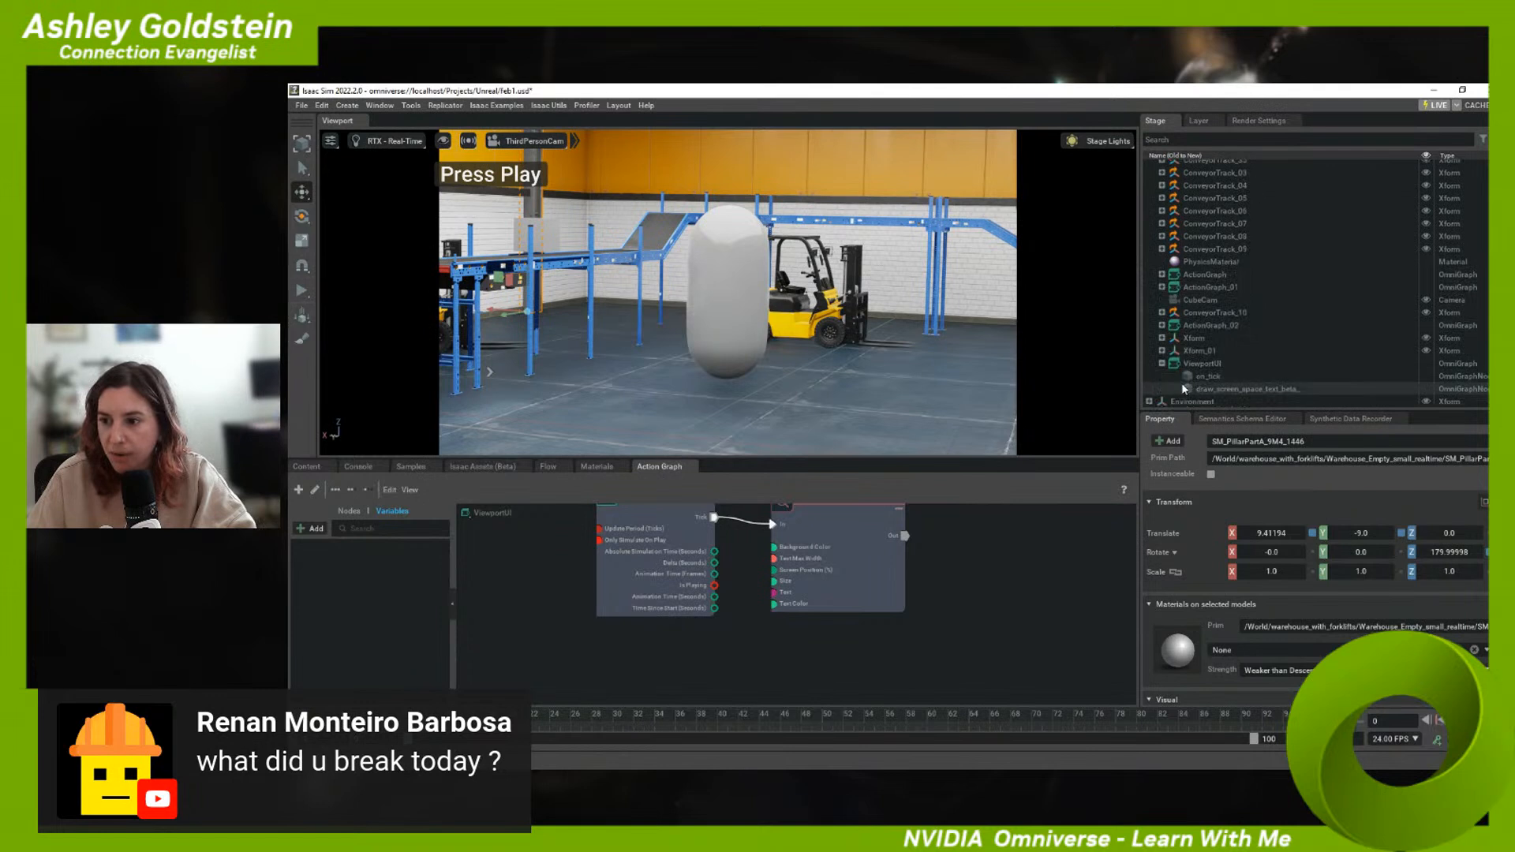
pyautogui.click(1190, 366)
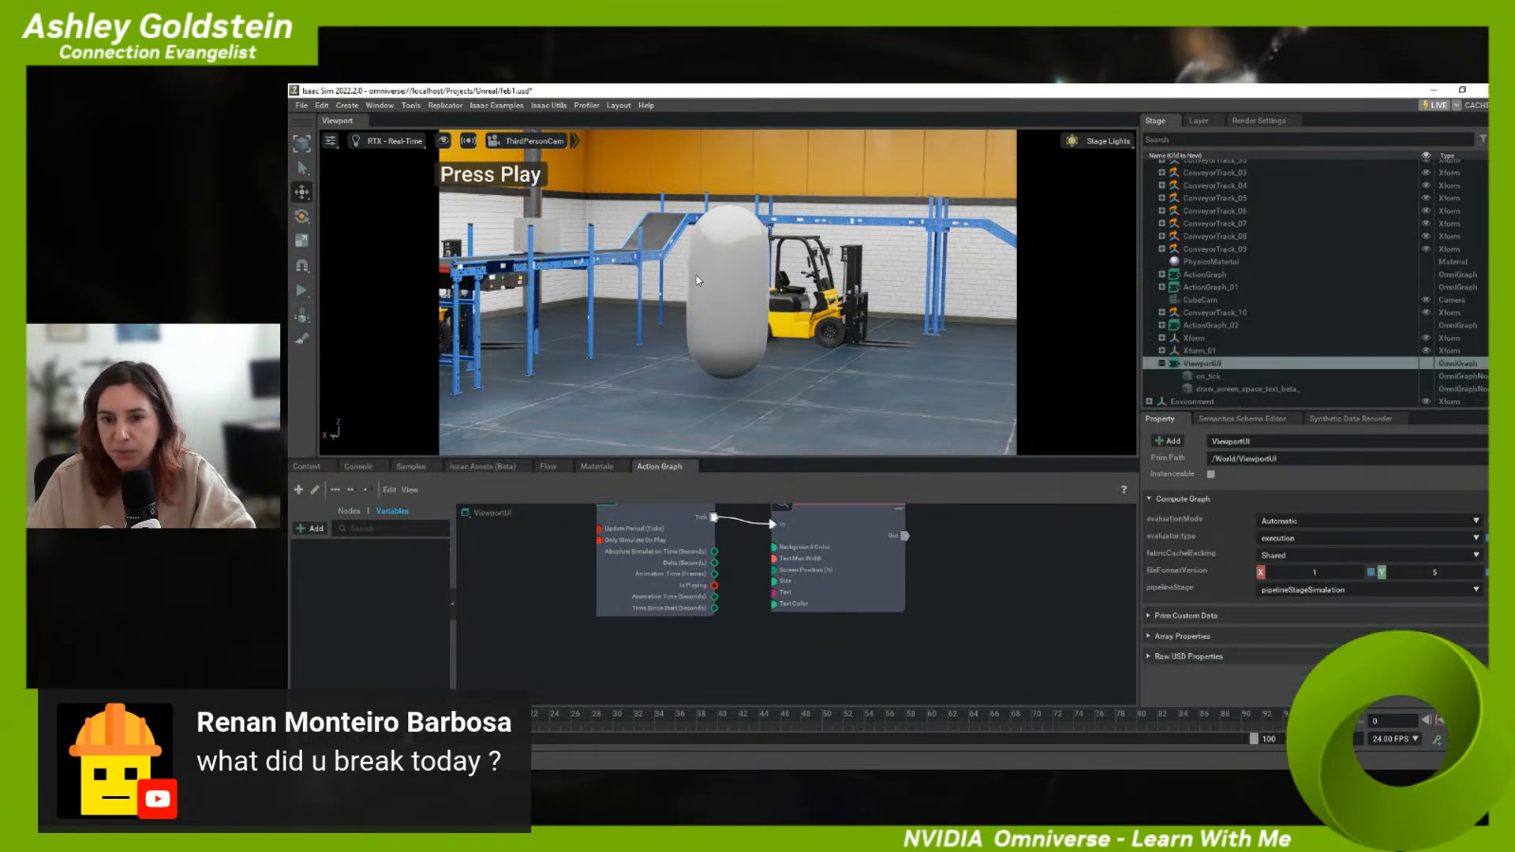
pyautogui.click(706, 534)
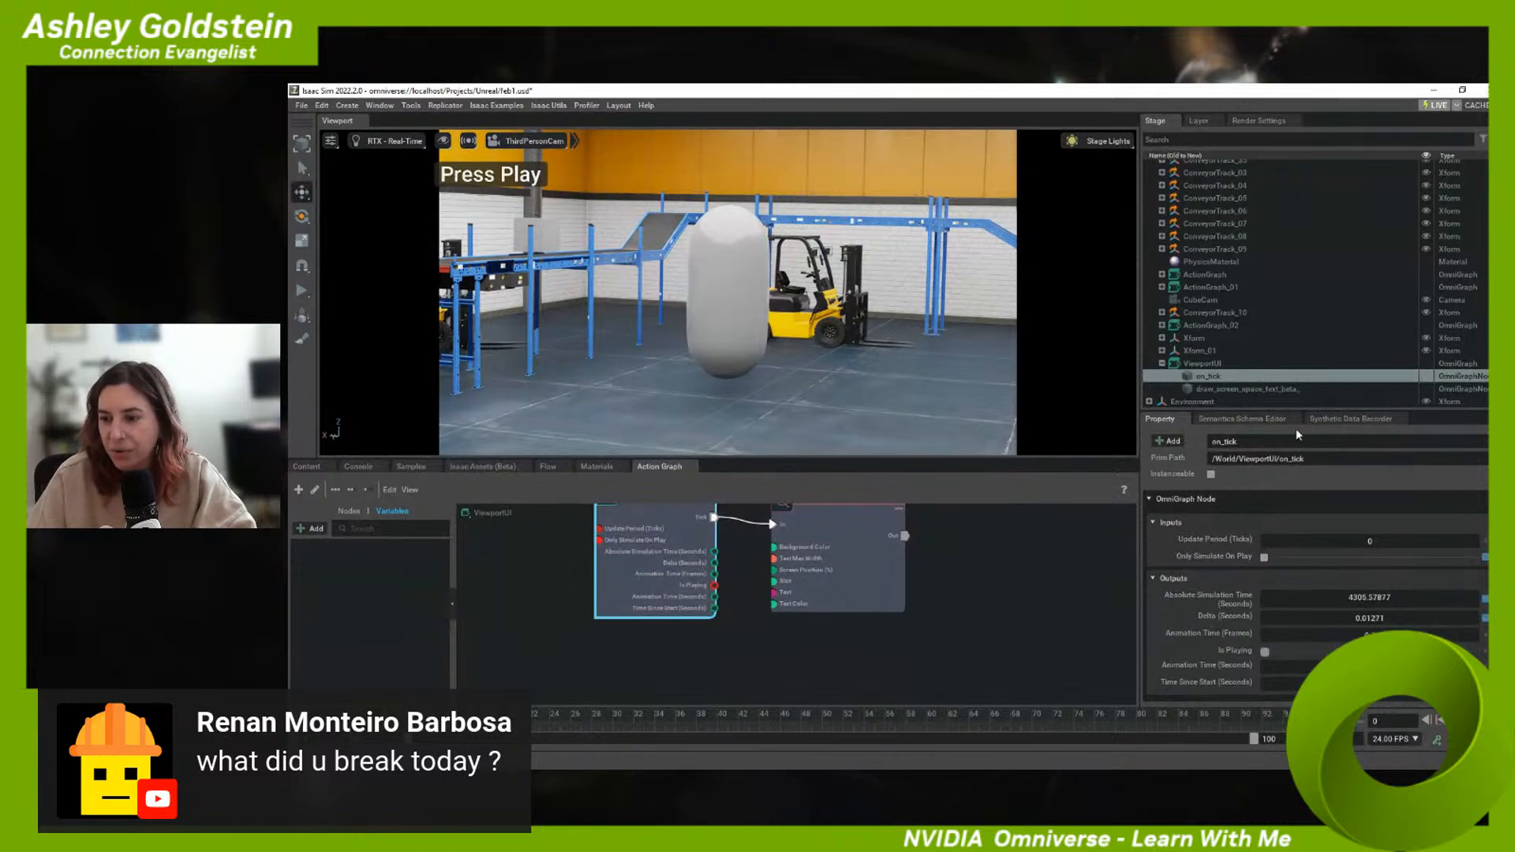
pyautogui.click(1205, 363)
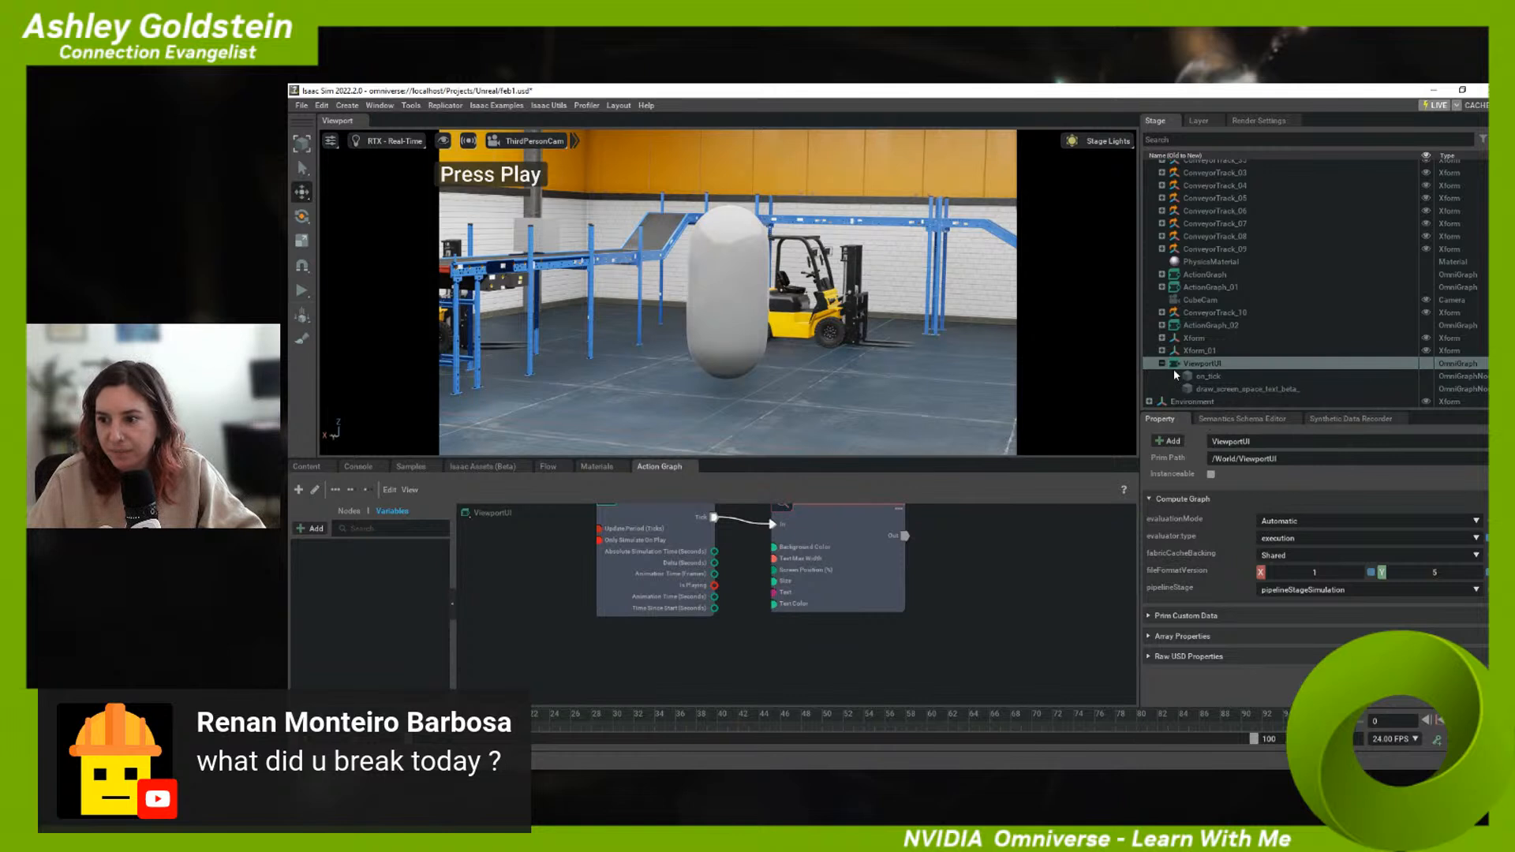
pyautogui.click(805, 584)
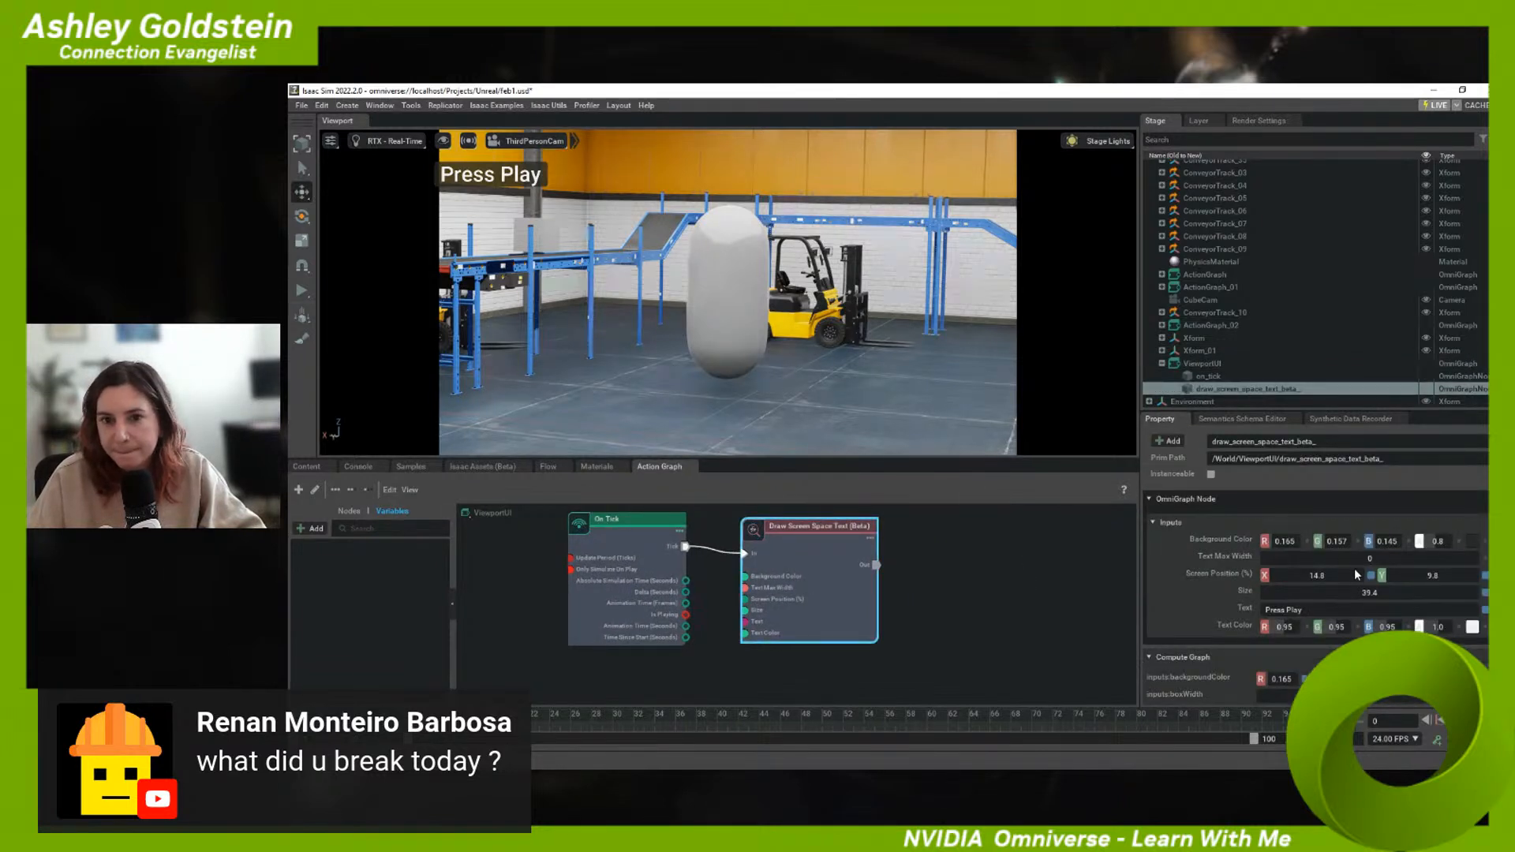
# - Move the "Press Play" text to the lower-left part of the viewport at screen position X 9.2, Y 84.1
pyautogui.moveTo(1325, 575); pyautogui.dragTo(1306, 580)
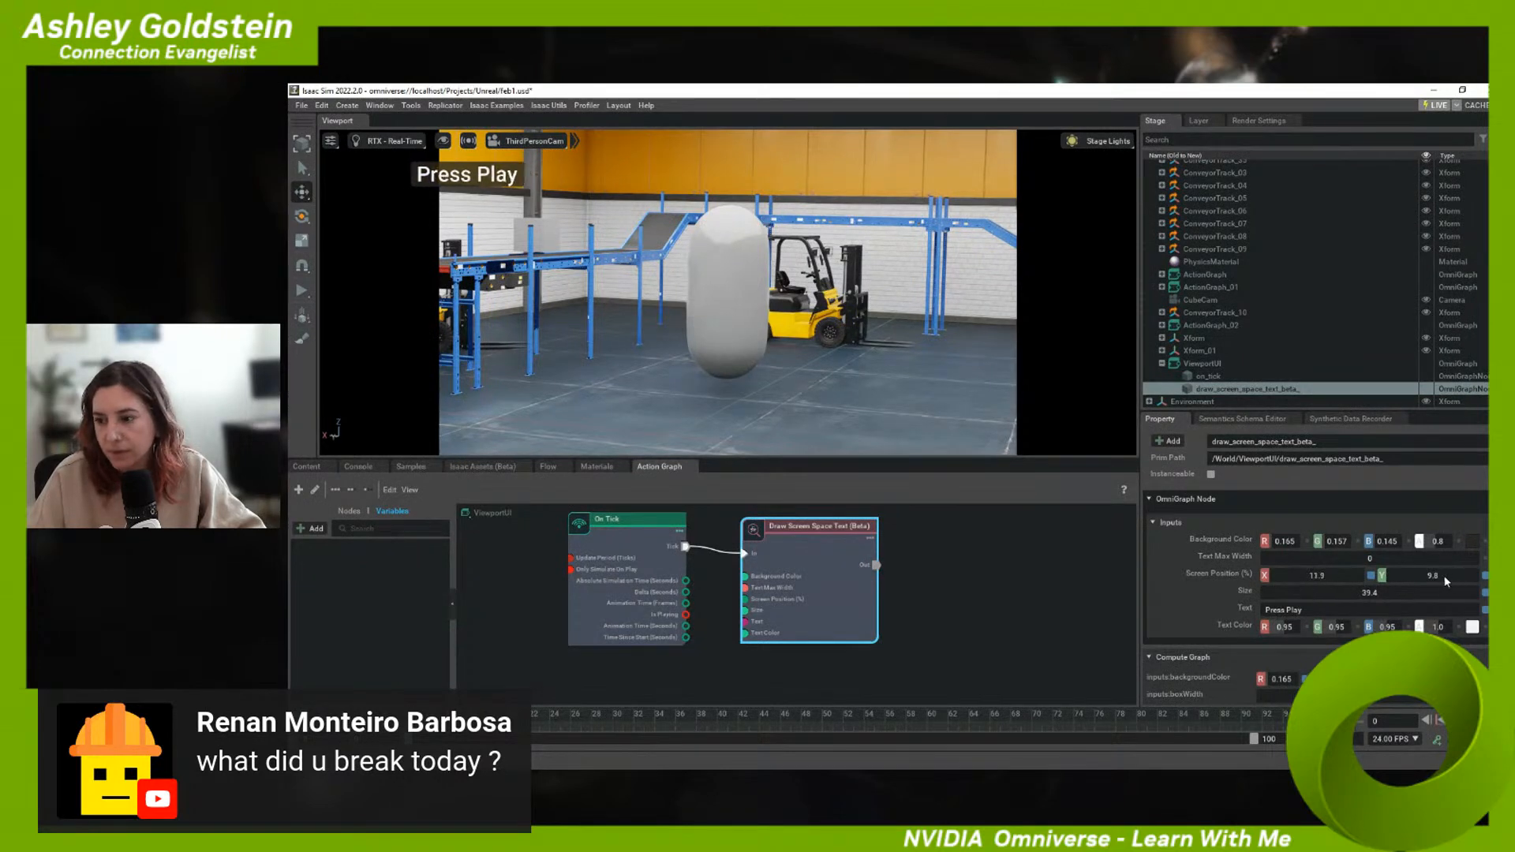
pyautogui.moveTo(1454, 571)
pyautogui.mouseDown()
pyautogui.moveTo(1485, 572)
pyautogui.moveTo(1465, 575)
pyautogui.mouseUp()
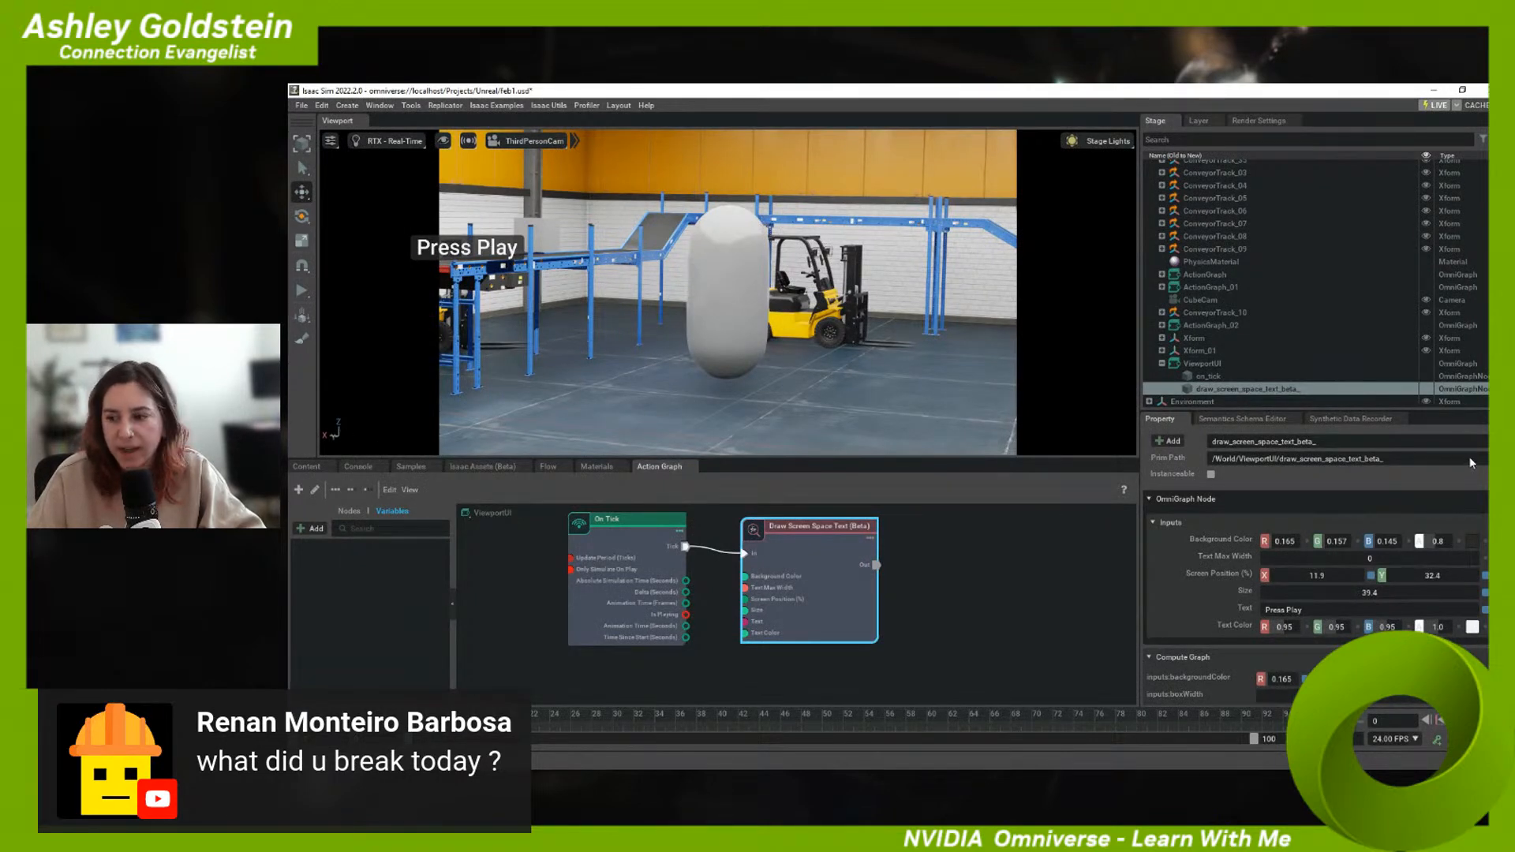
pyautogui.moveTo(1437, 577)
pyautogui.mouseDown()
pyautogui.moveTo(1498, 582)
pyautogui.moveTo(1438, 579)
pyautogui.moveTo(1452, 579)
pyautogui.mouseUp()
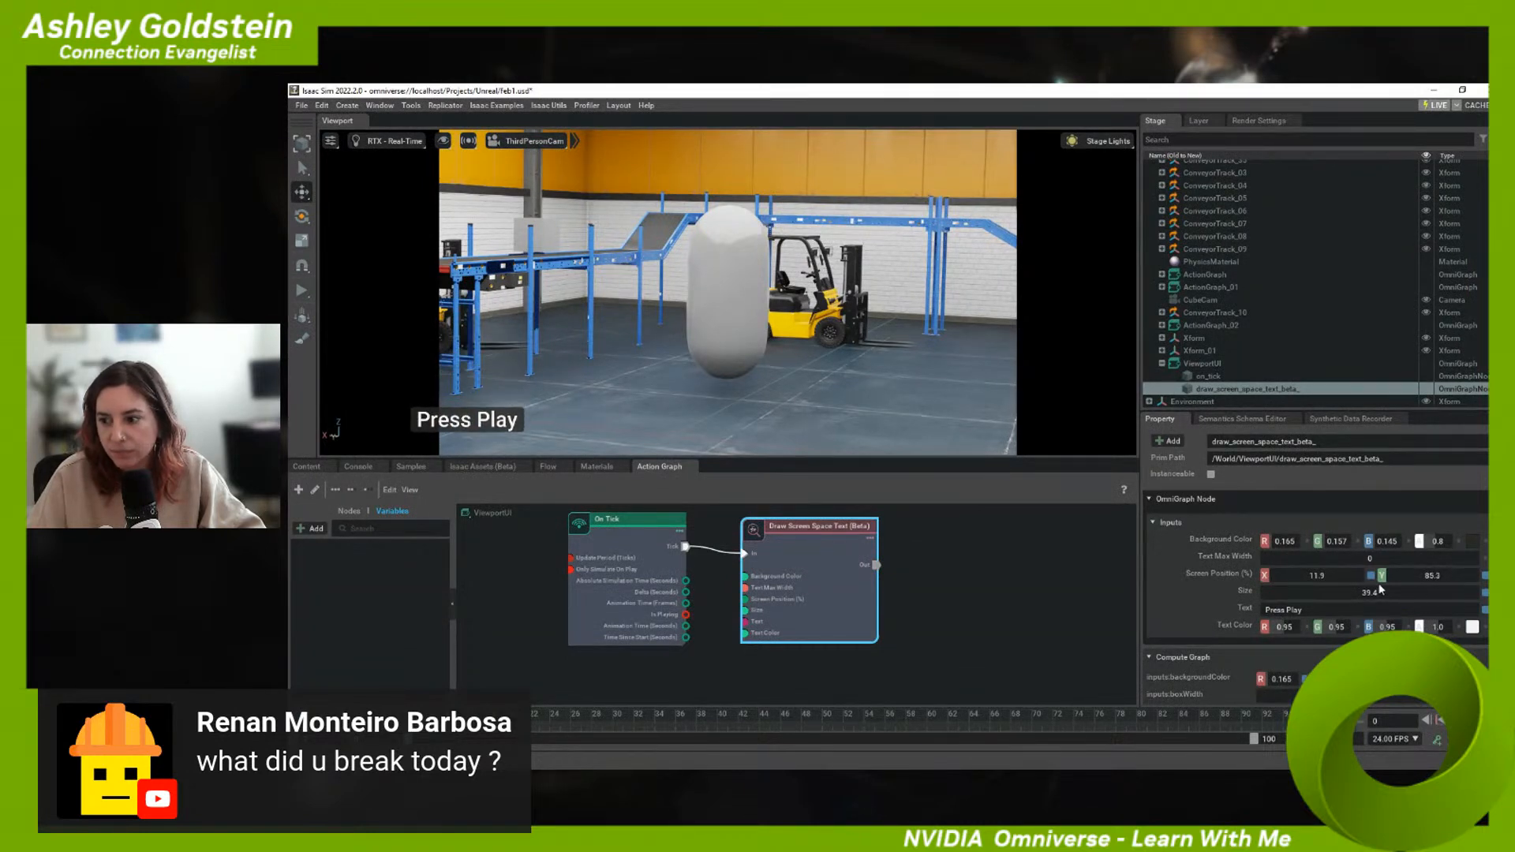
pyautogui.moveTo(1313, 579); pyautogui.dragTo(1288, 577)
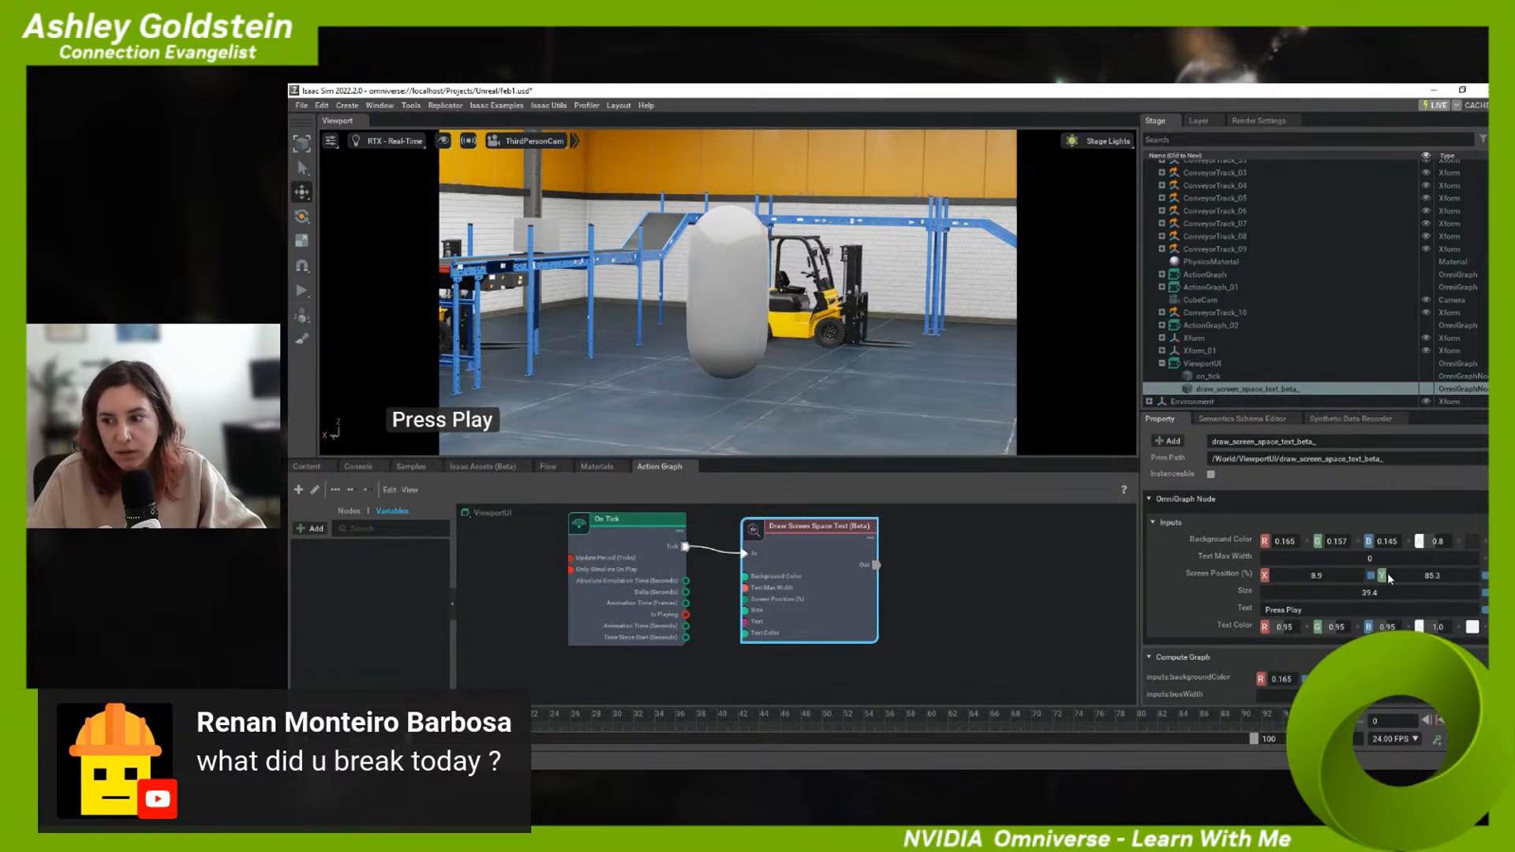
pyautogui.moveTo(1431, 579); pyautogui.dragTo(1421, 578)
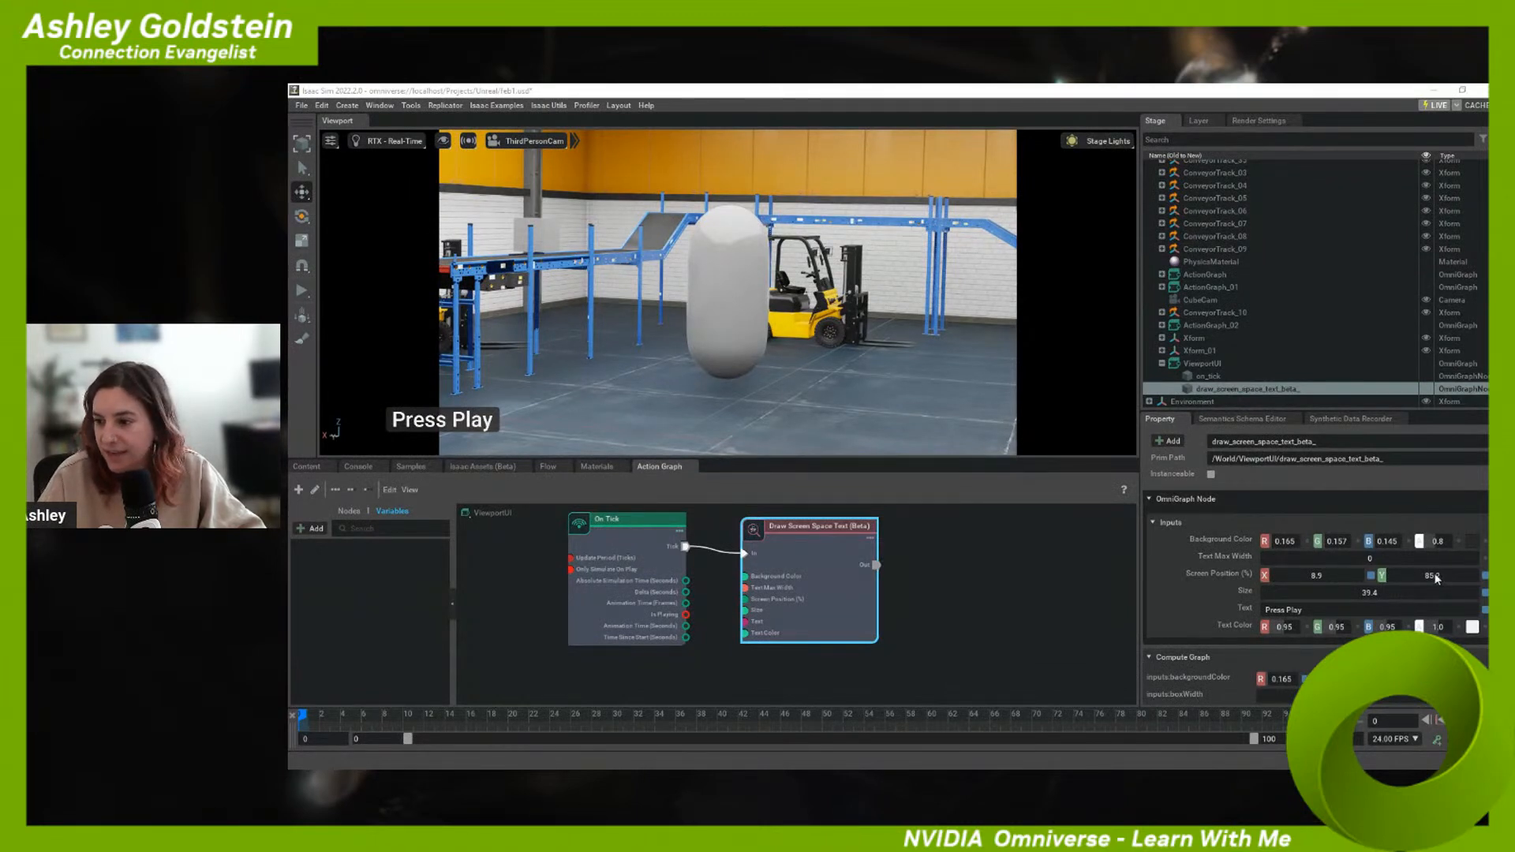
pyautogui.moveTo(1434, 577); pyautogui.dragTo(1431, 583)
pyautogui.moveTo(1328, 576); pyautogui.dragTo(1334, 576)
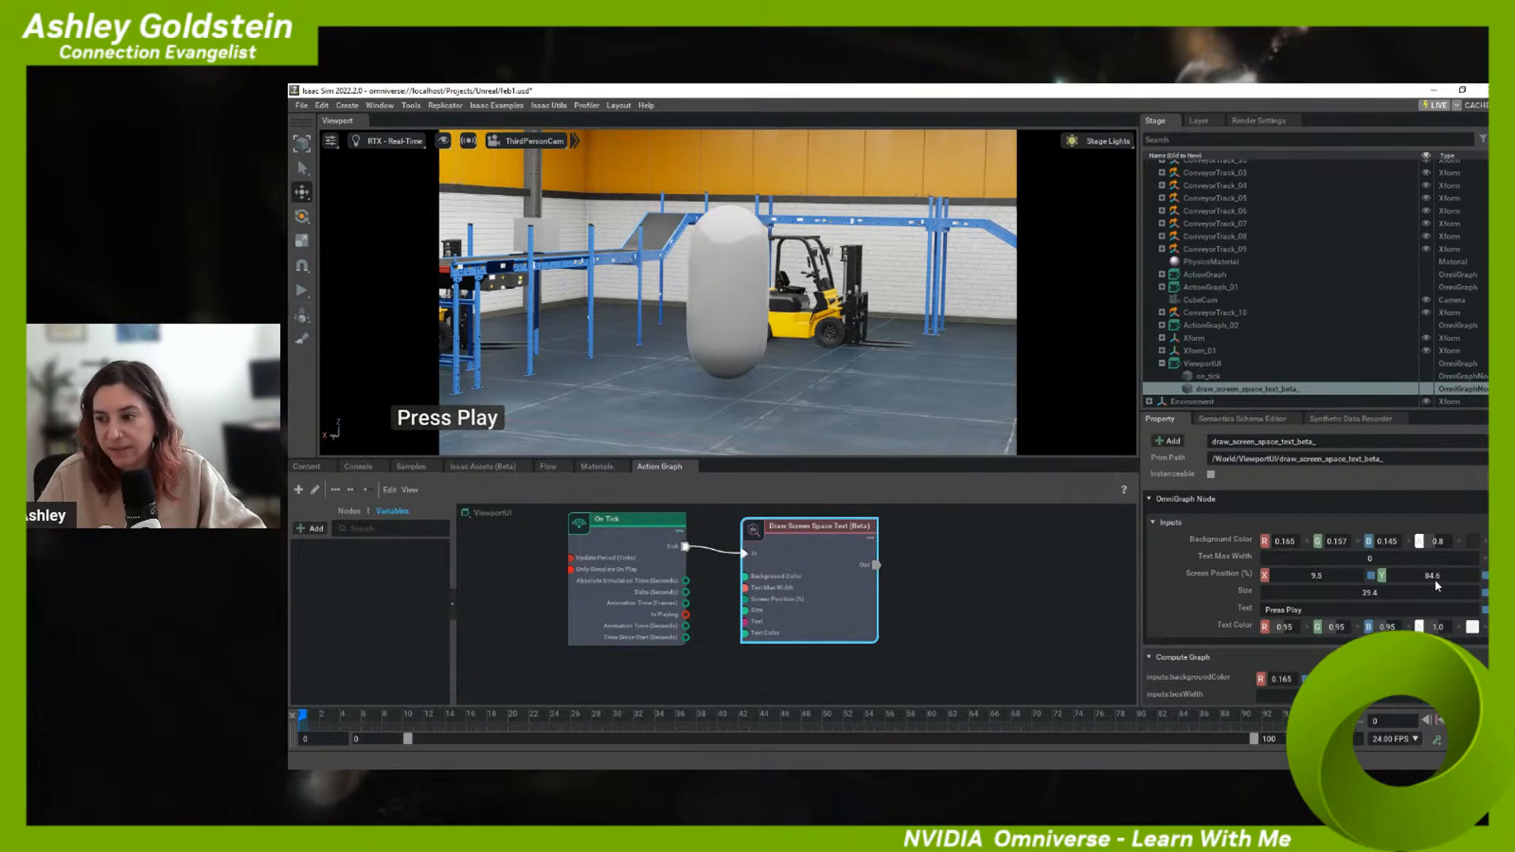
pyautogui.moveTo(1432, 579); pyautogui.dragTo(1429, 578)
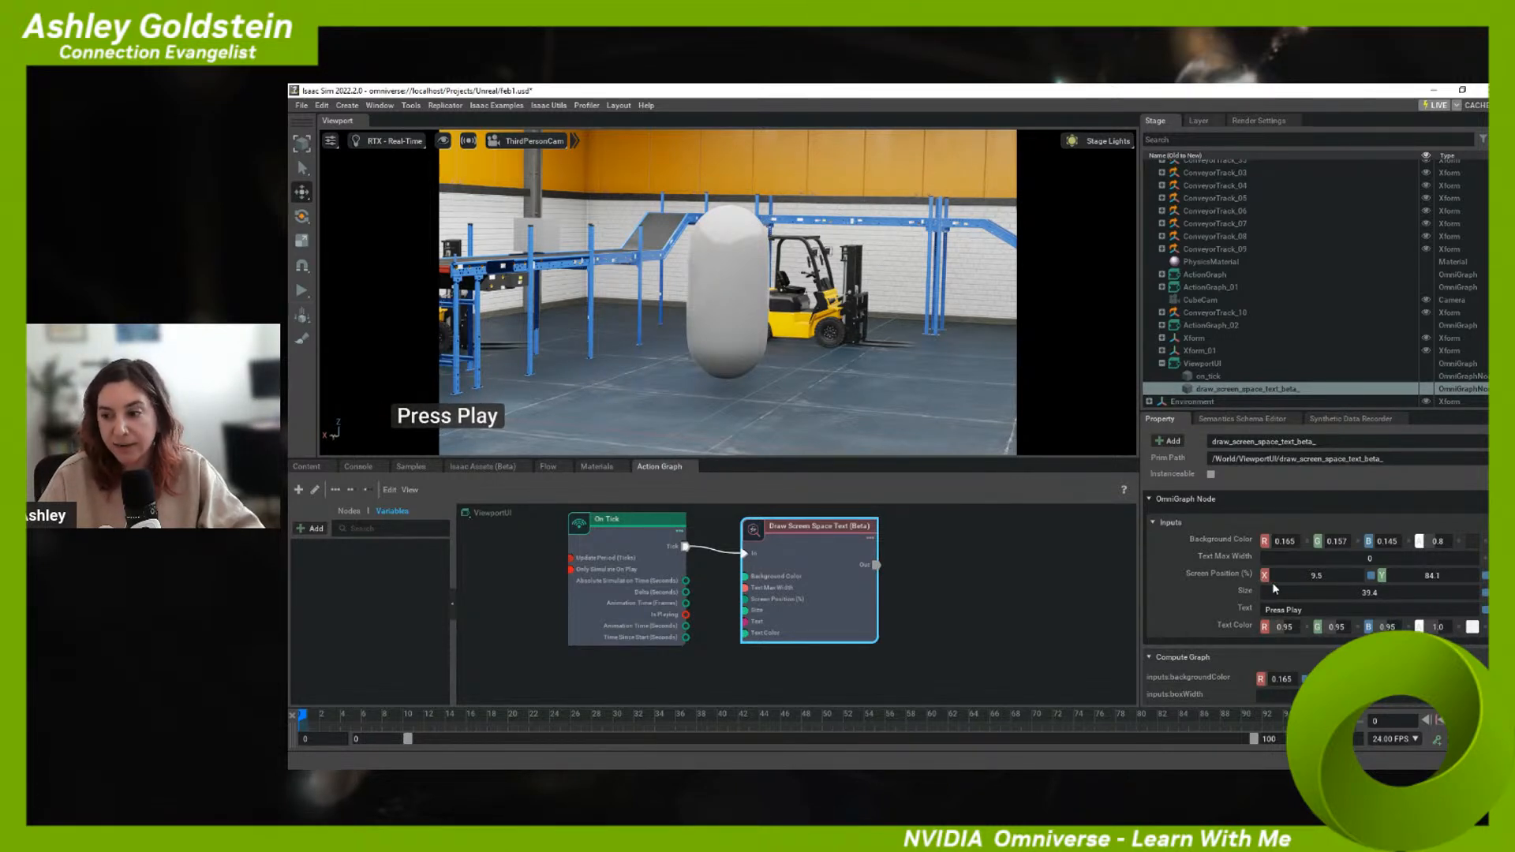
pyautogui.moveTo(1313, 576); pyautogui.dragTo(1306, 576)
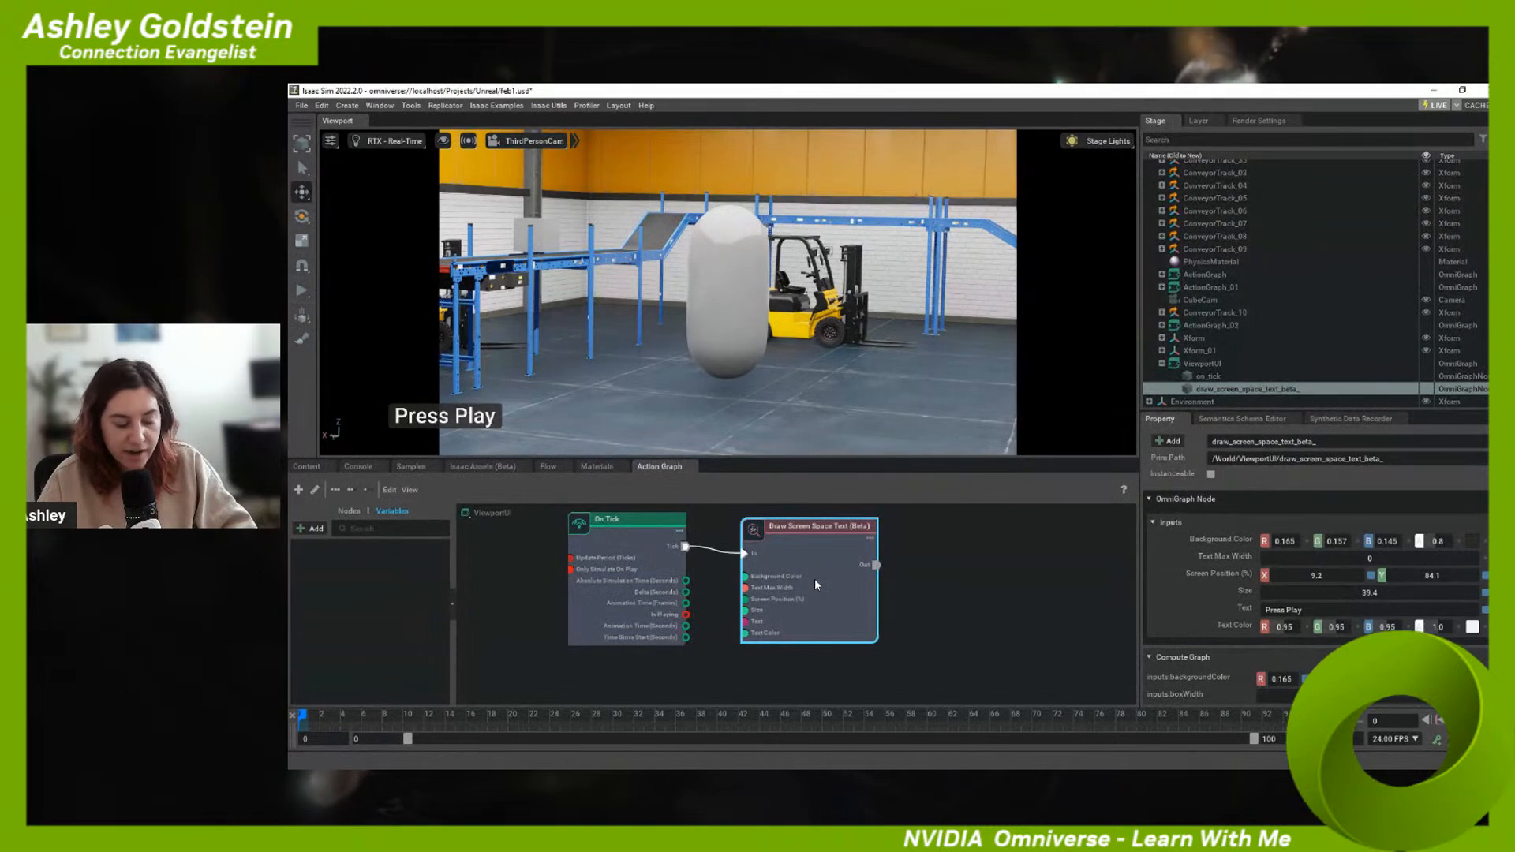
pyautogui.hotkey('ctrl', 's')
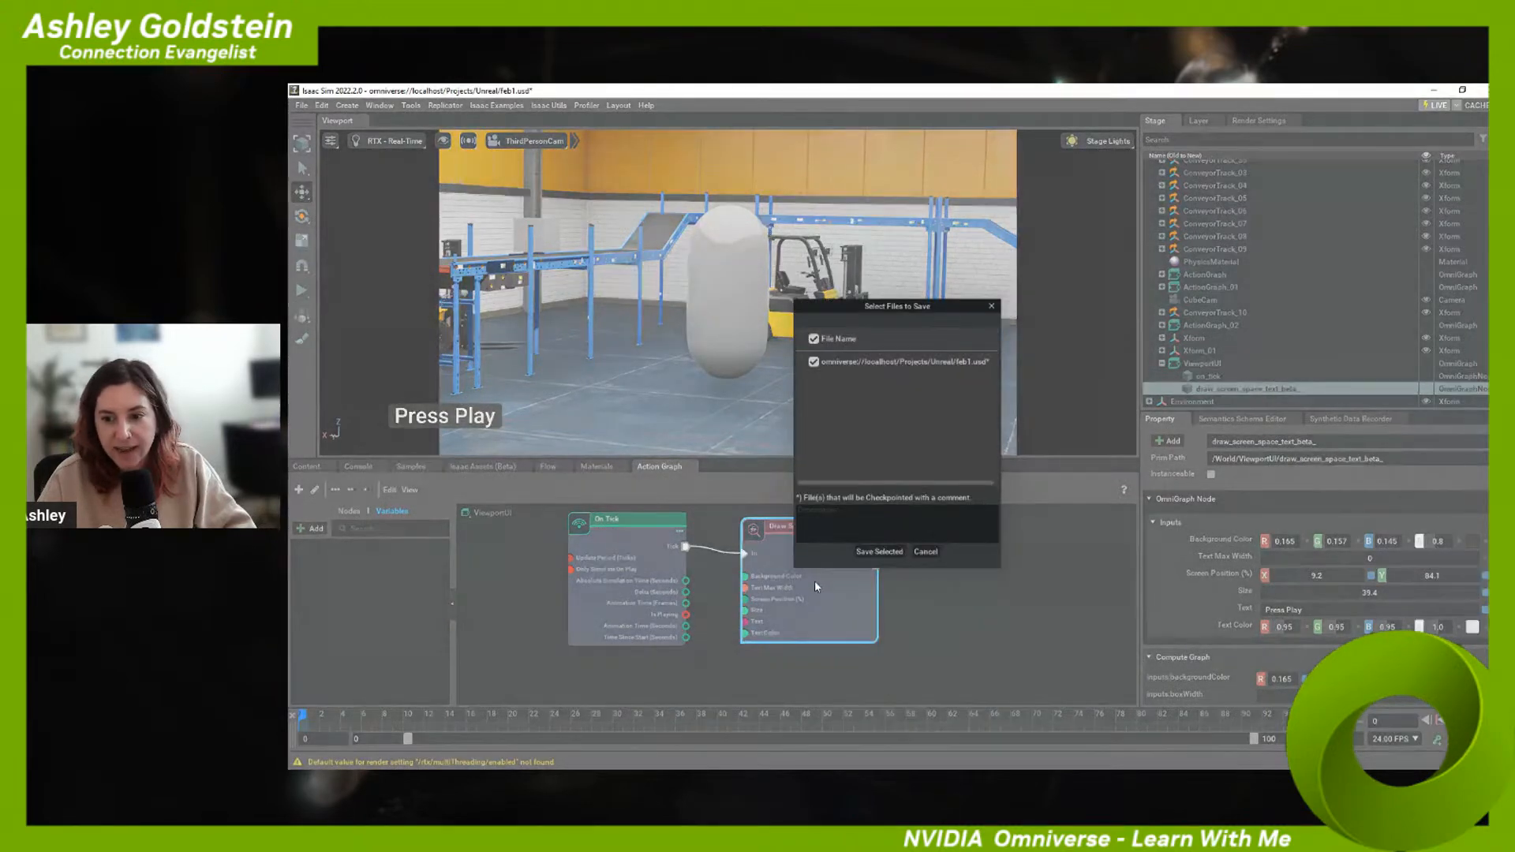
pyautogui.click(923, 551)
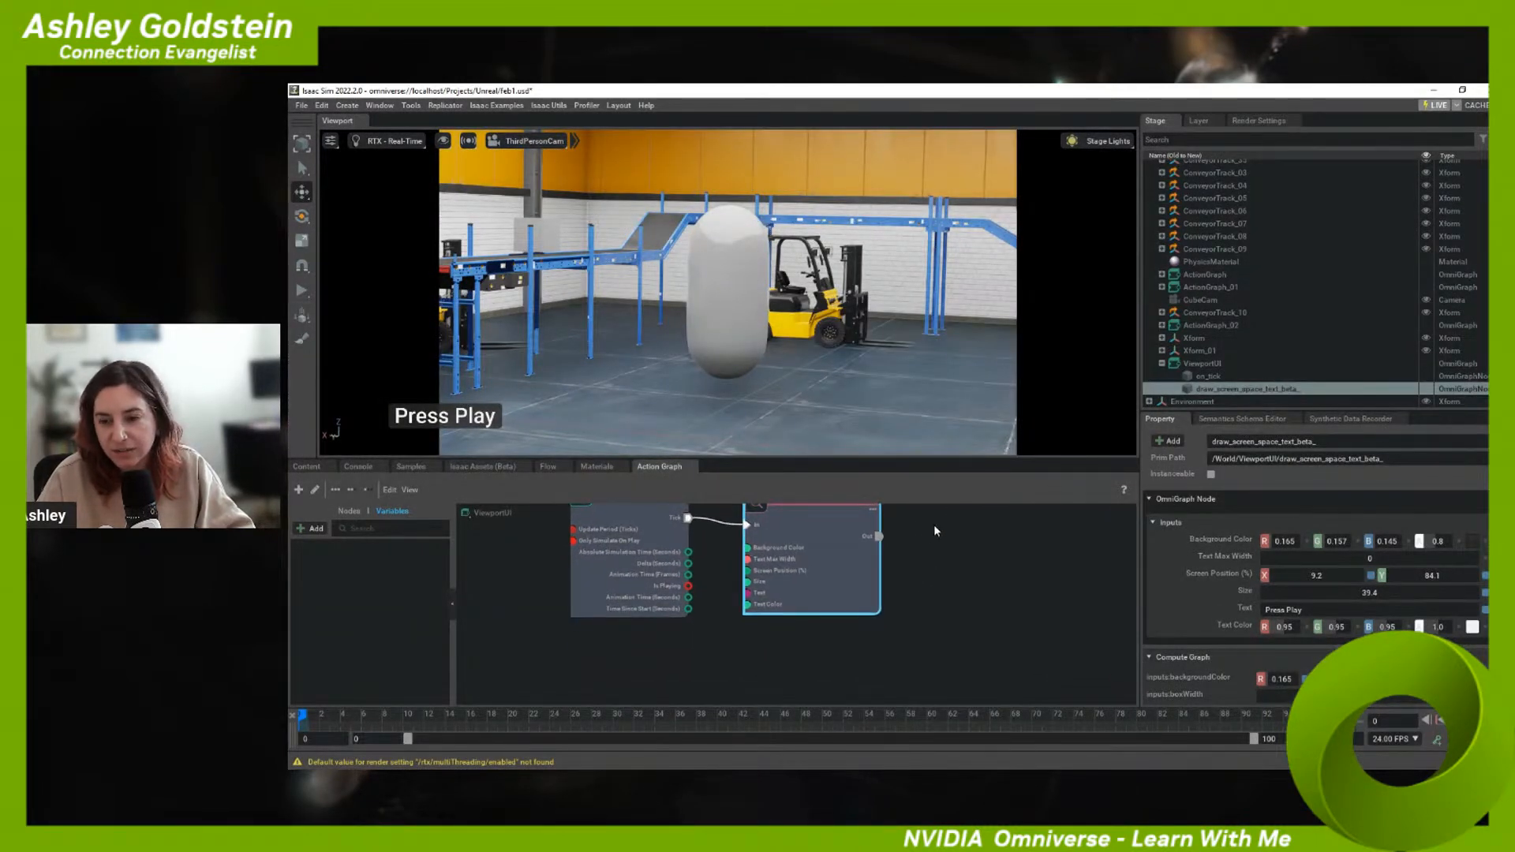
# - Duplicate the Draw Screen Space Text node and space the two text nodes apart, one above the other
pyautogui.scroll(-2, 939, 553)
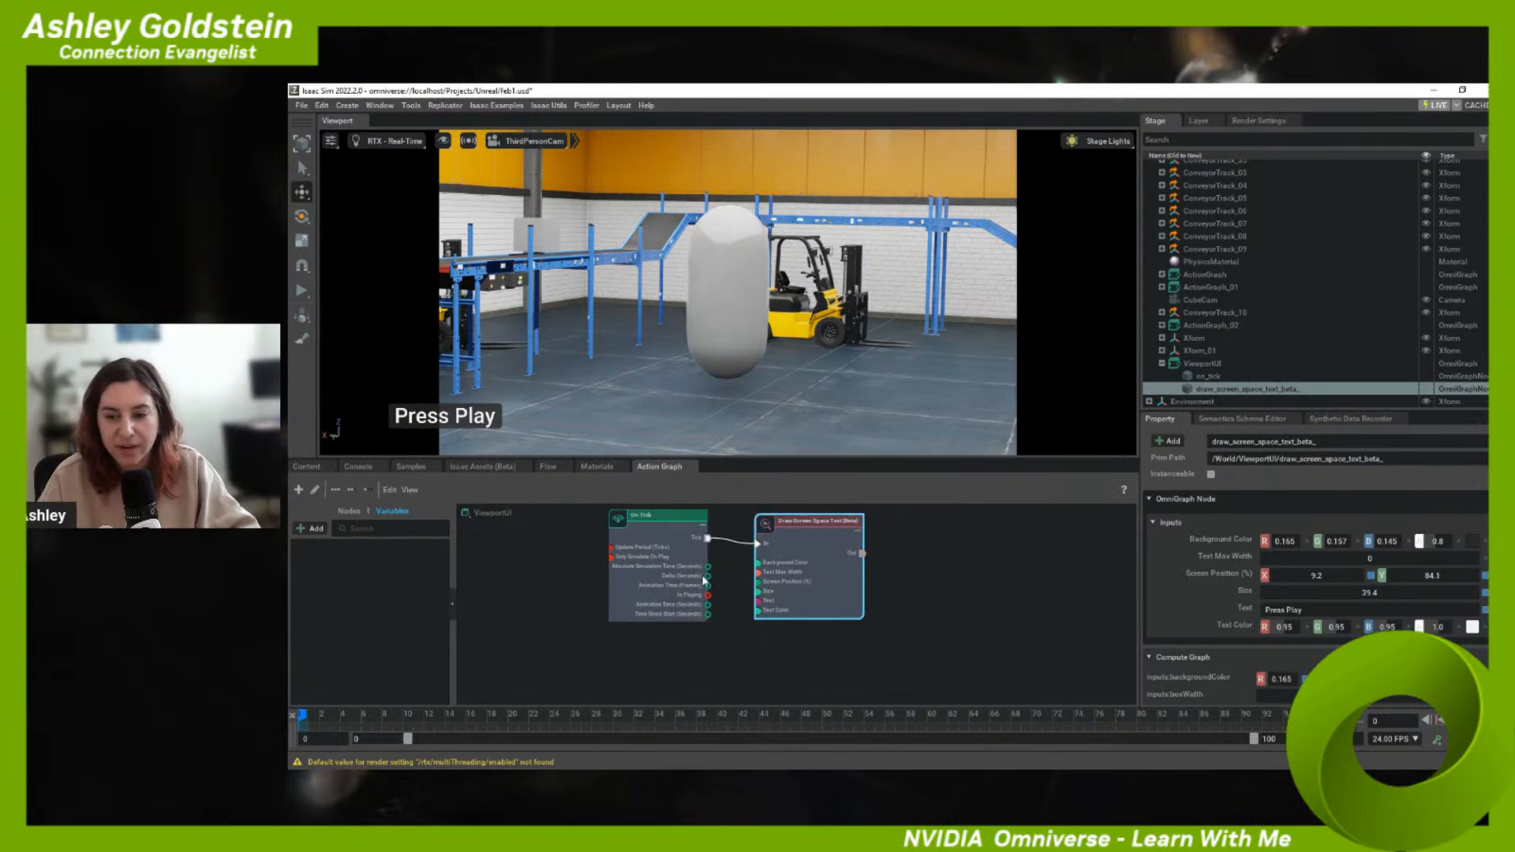
pyautogui.hotkey('ctrl', 'd')
pyautogui.moveTo(821, 595)
pyautogui.mouseDown()
pyautogui.moveTo(808, 701)
pyautogui.moveTo(831, 585)
pyautogui.mouseUp()
pyautogui.moveTo(806, 657)
pyautogui.mouseDown()
pyautogui.moveTo(818, 599)
pyautogui.moveTo(805, 641)
pyautogui.mouseUp()
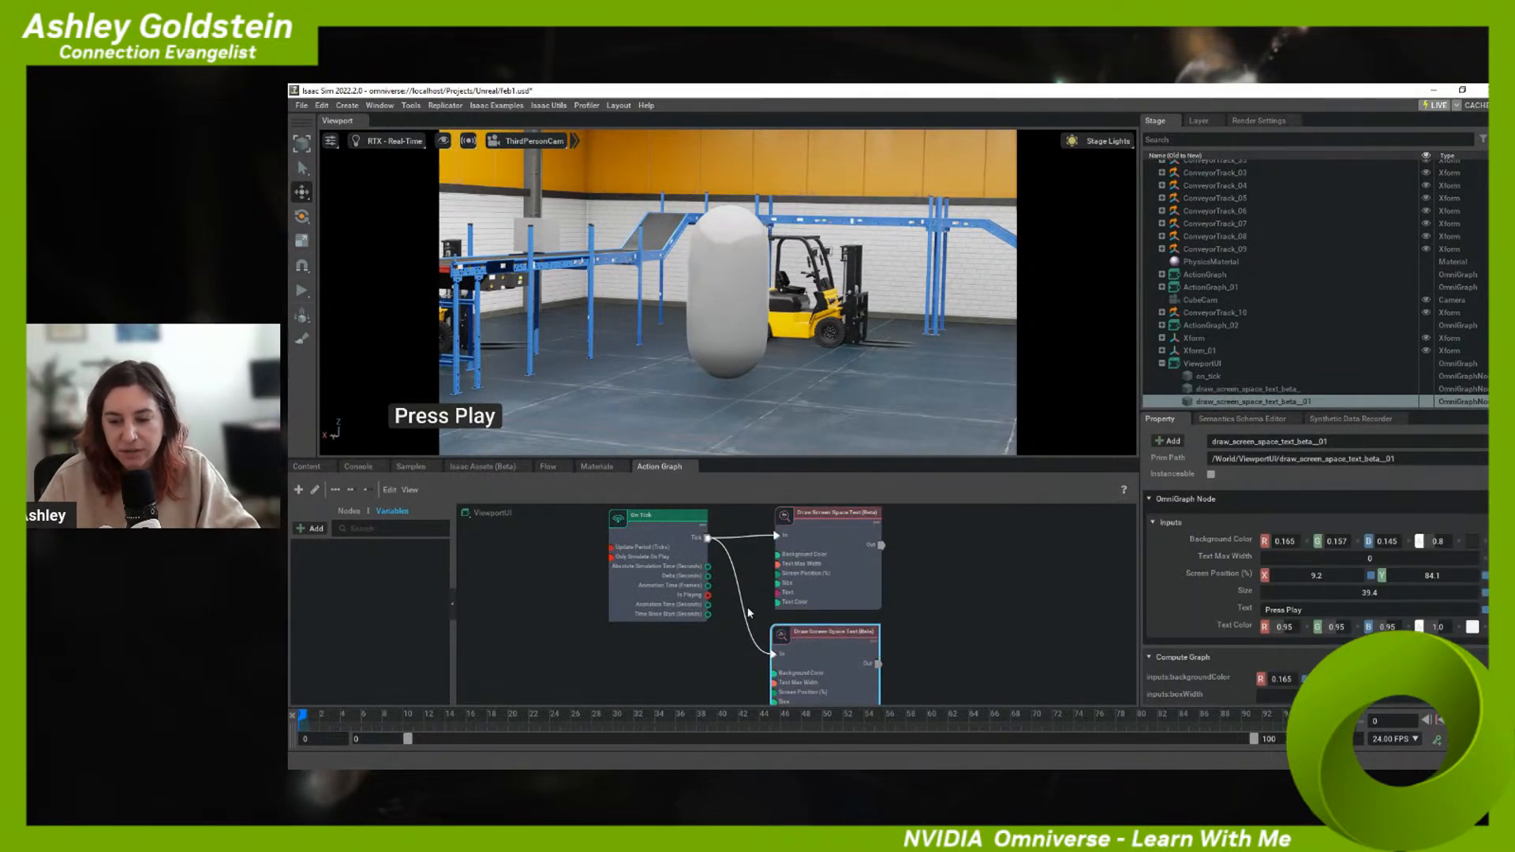
pyautogui.moveTo(758, 592); pyautogui.dragTo(726, 564, button='middle')
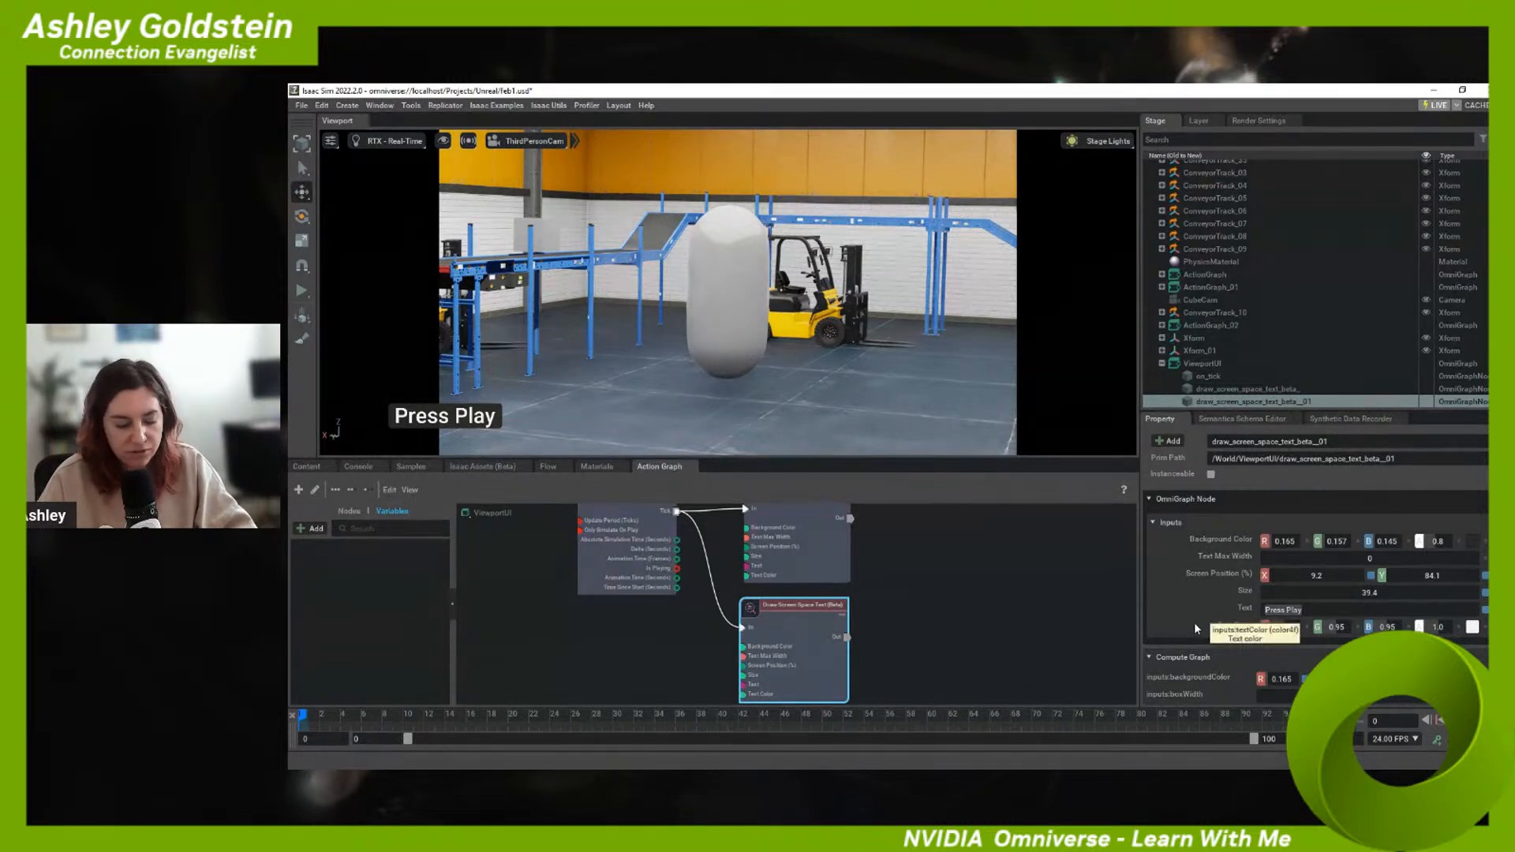
# - Set the duplicated text node's text to "Instructions", including the double quotation marks
pyautogui.write('Inst')
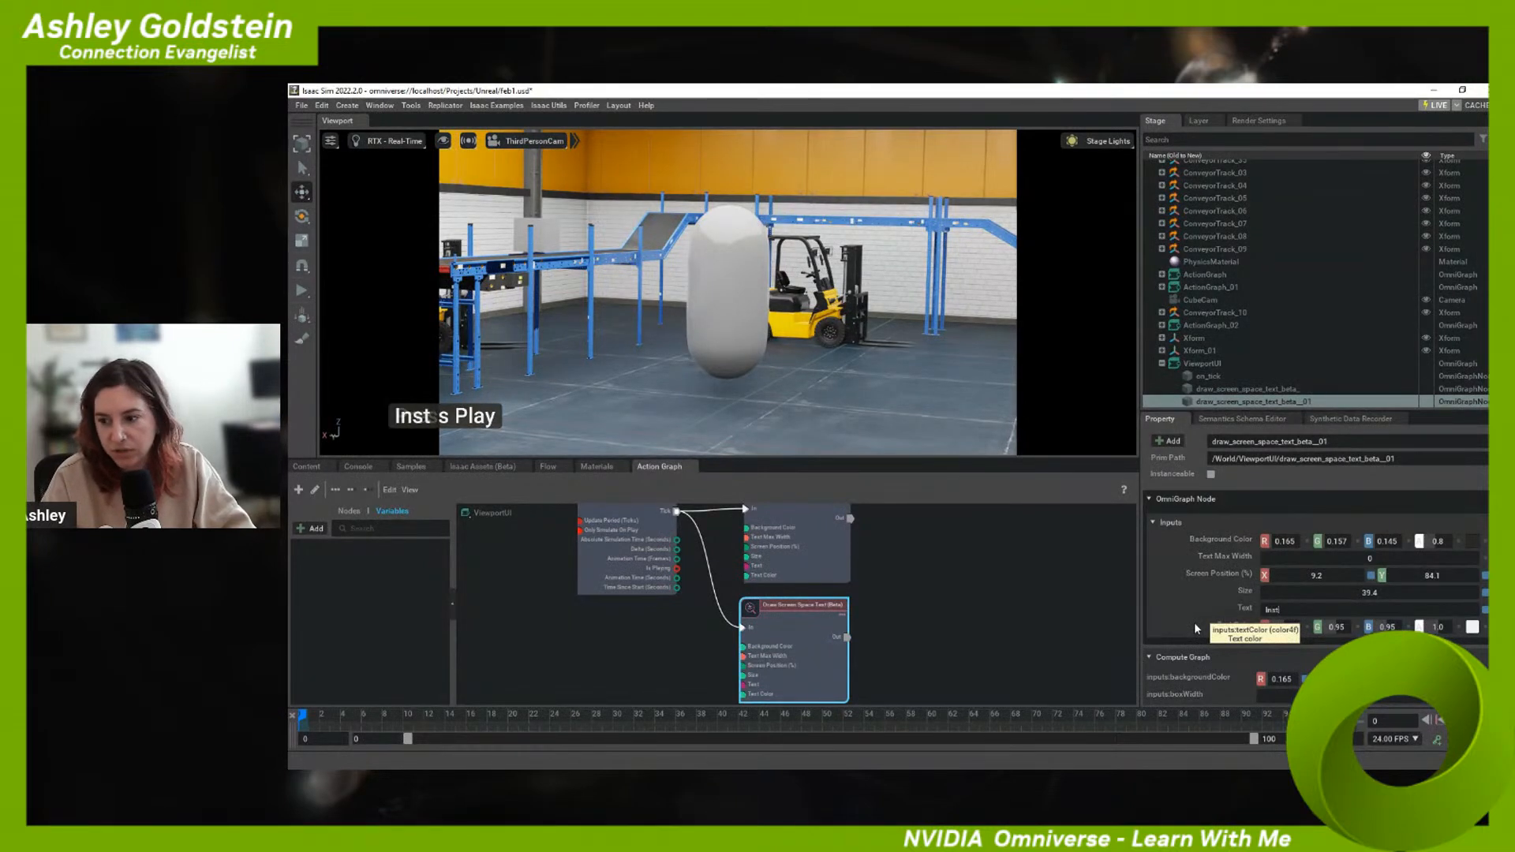
pyautogui.write('ructions')
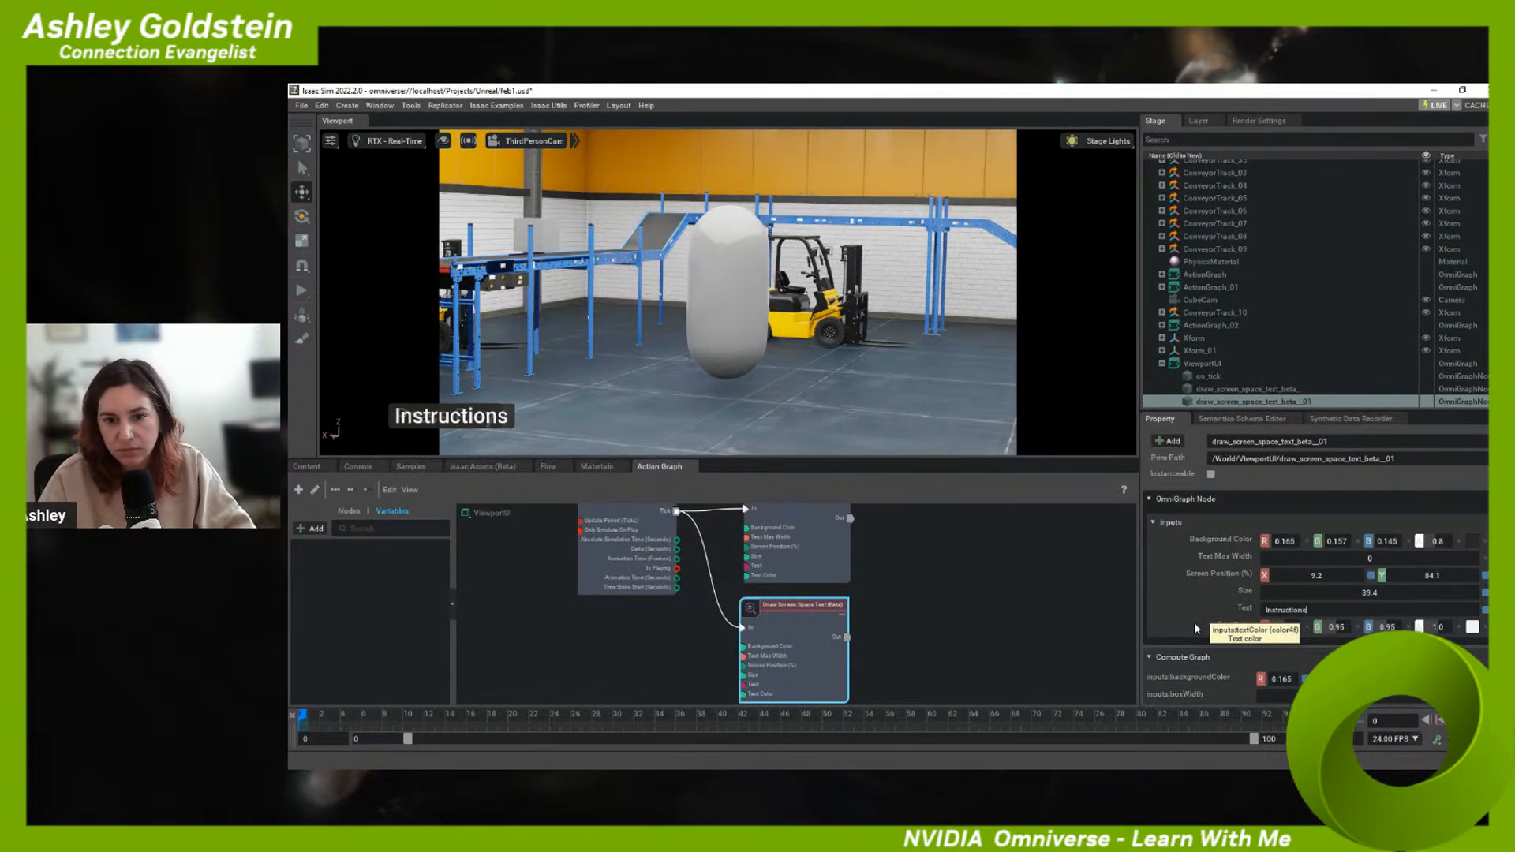
pyautogui.write('"')
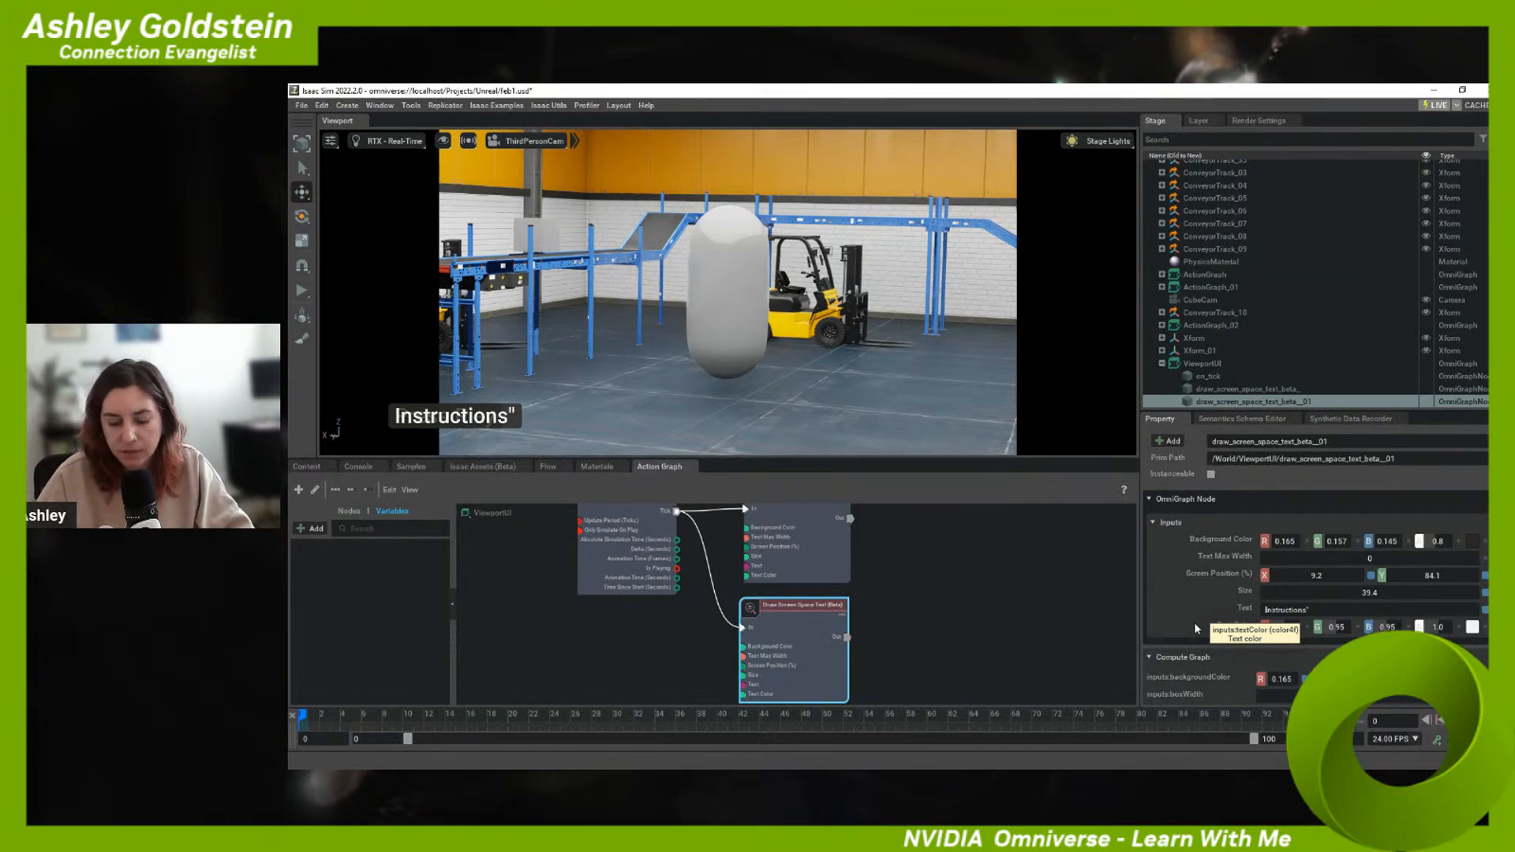
pyautogui.press('Home')
pyautogui.write('"')
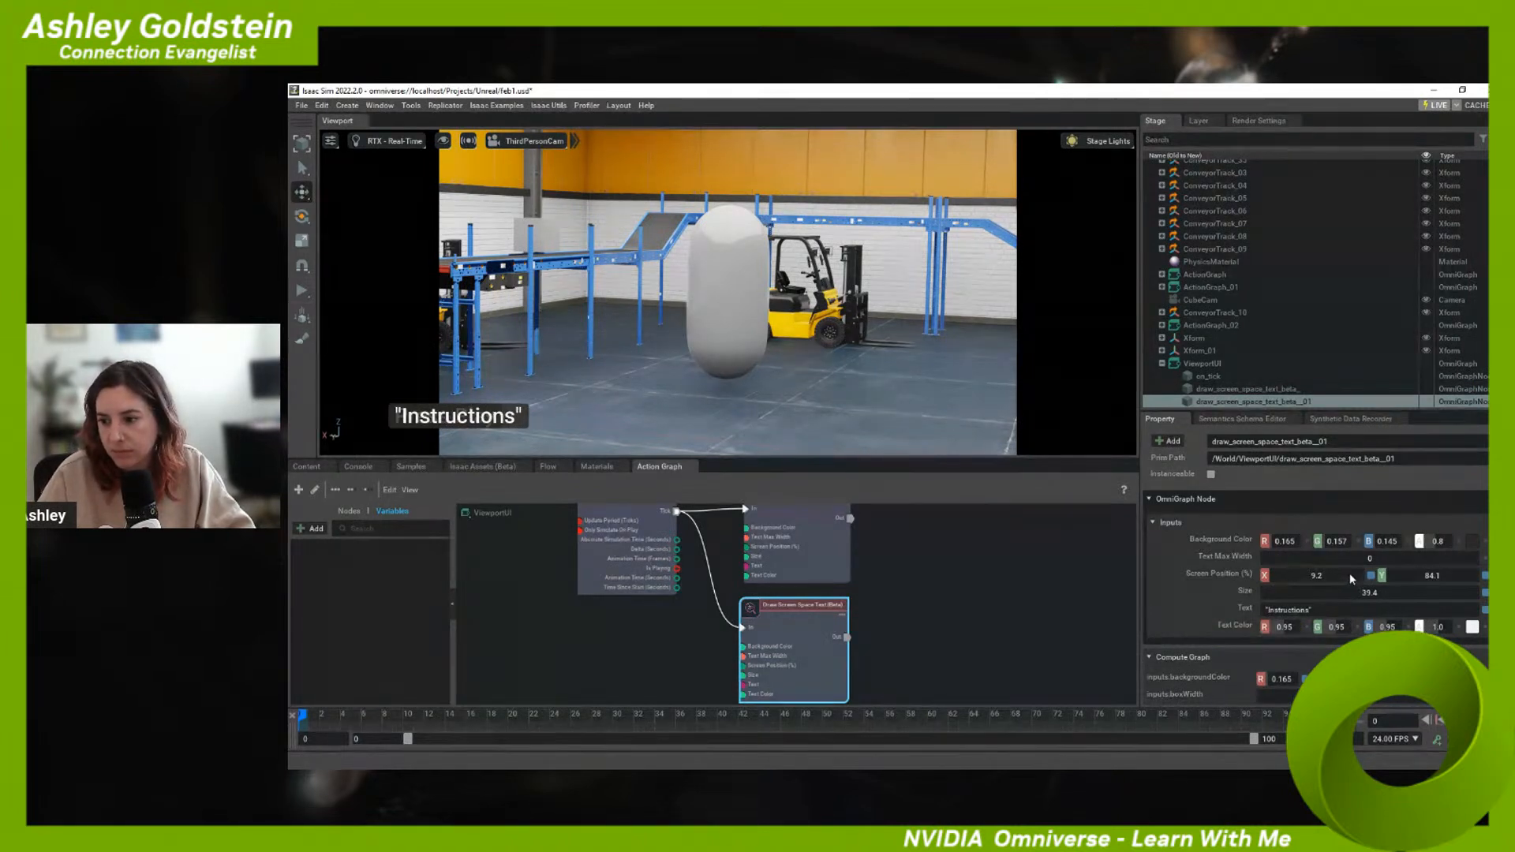
# - Move the "Instructions" text to the lower-right part of the viewport at screen position X 68.8, Y 84.1
pyautogui.moveTo(1409, 576); pyautogui.dragTo(1449, 583)
pyautogui.moveTo(1318, 578); pyautogui.dragTo(1500, 582)
pyautogui.moveTo(1315, 579); pyautogui.dragTo(1492, 576)
pyautogui.click(840, 565)
pyautogui.click(822, 643)
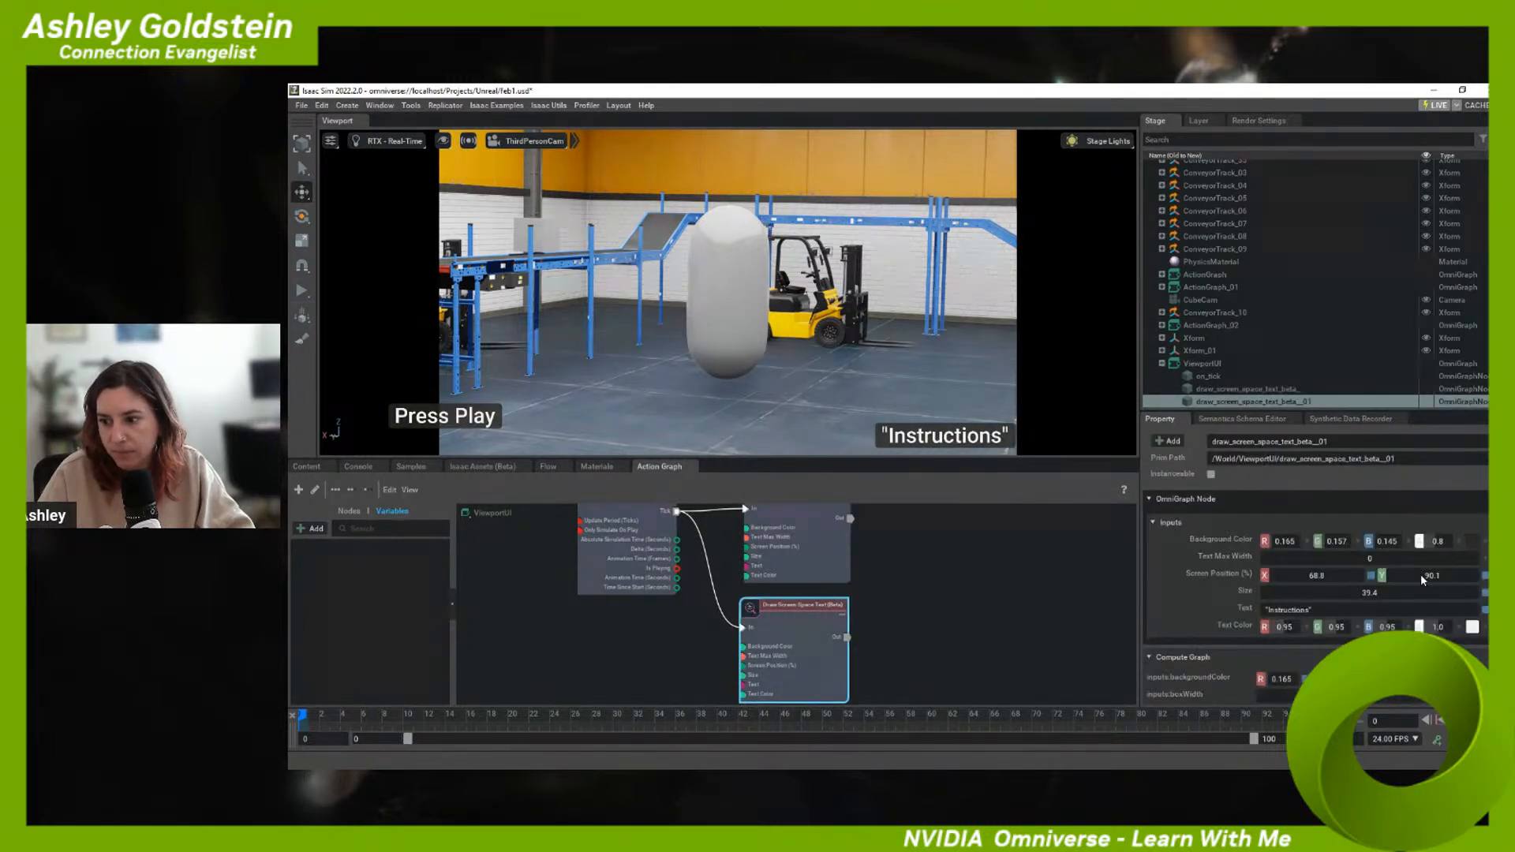
pyautogui.doubleClick(1424, 576)
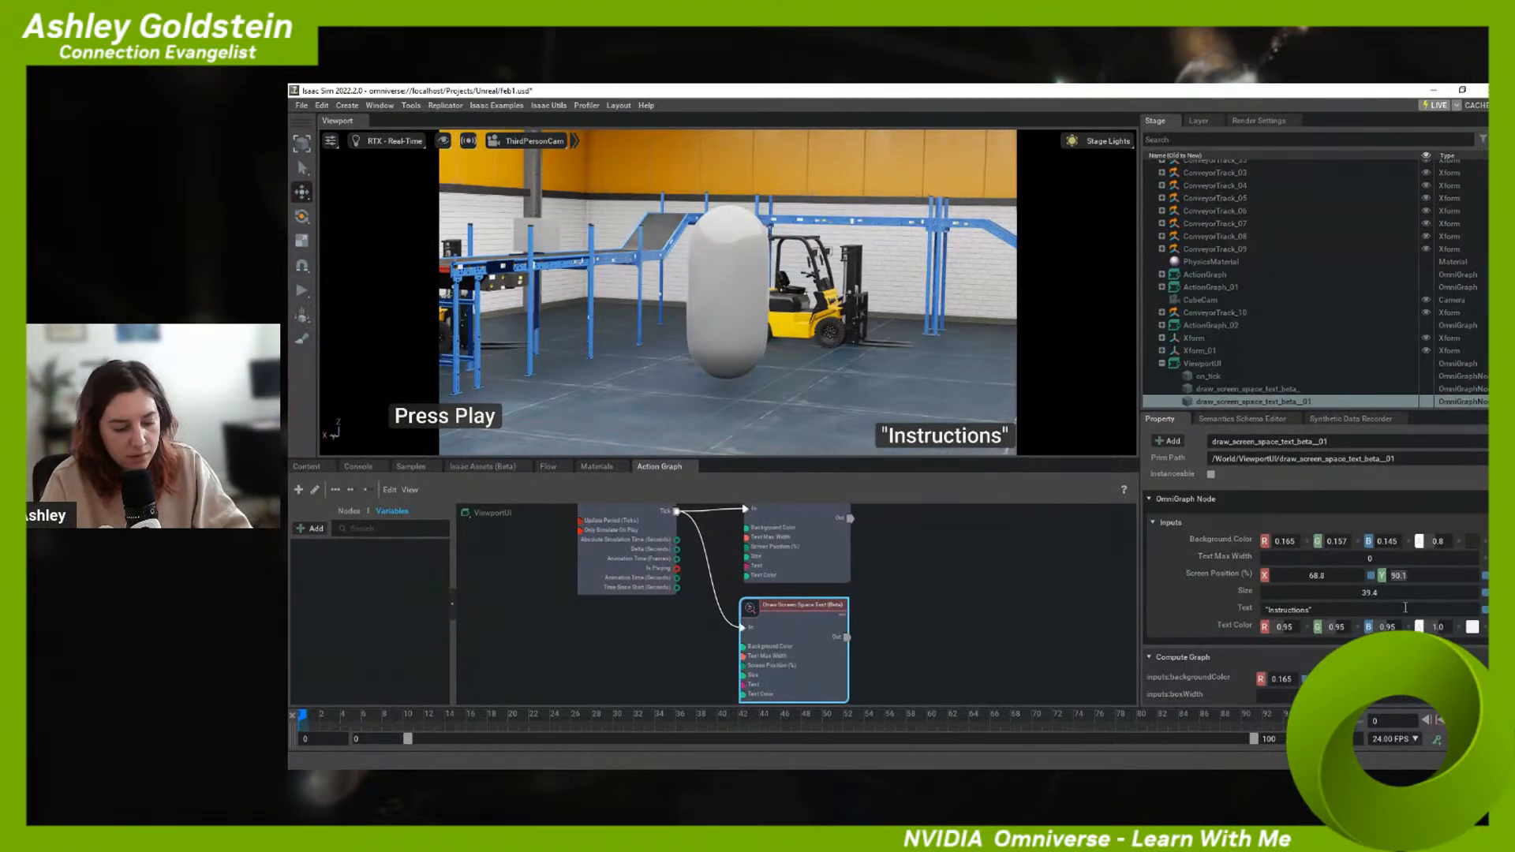
pyautogui.write('84')
pyautogui.press('Return')
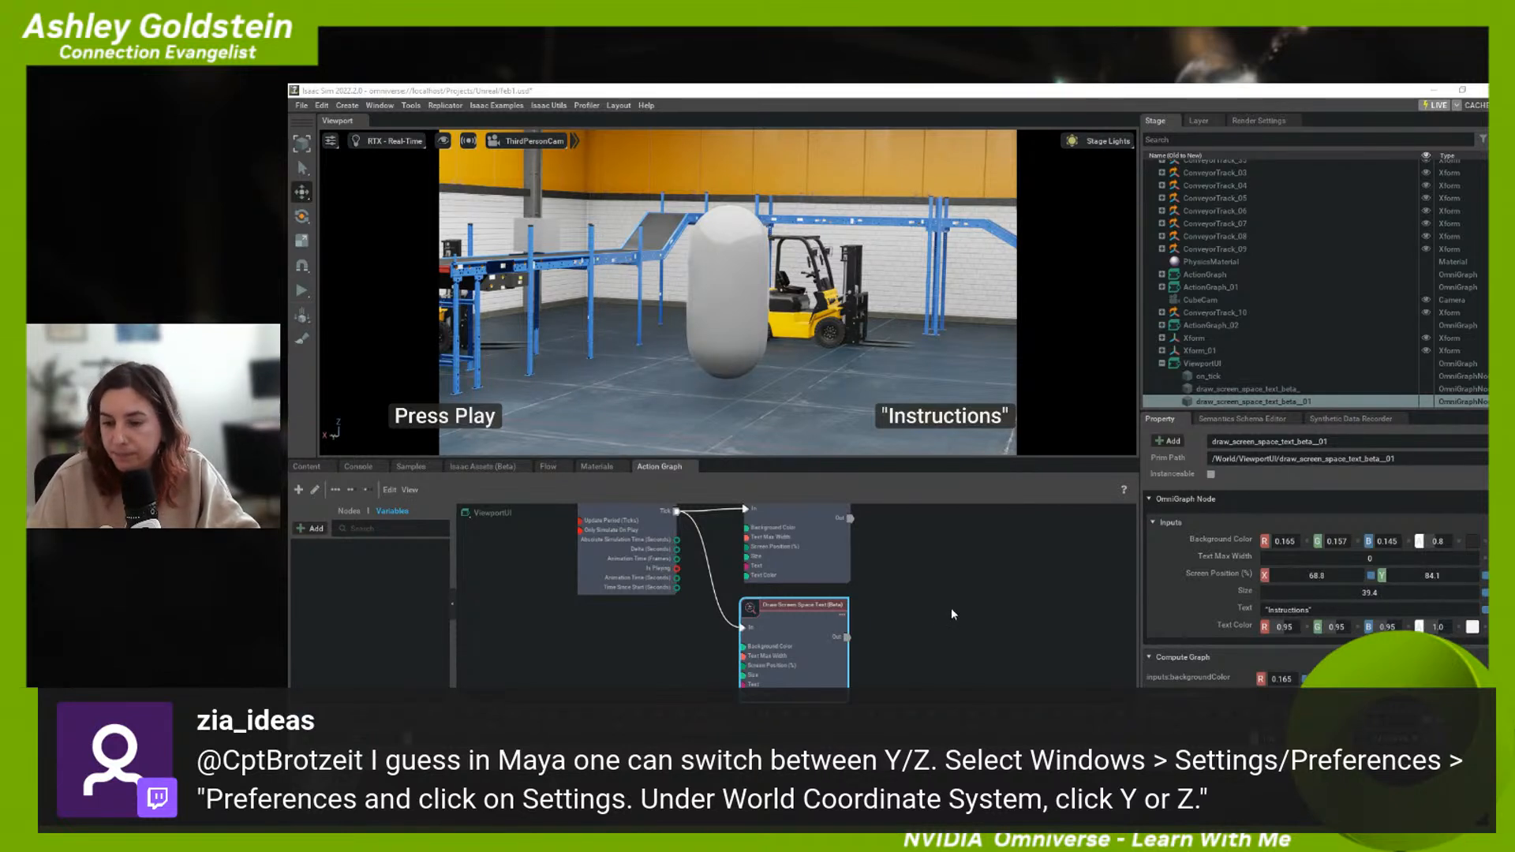
# - Search the graph's node library for "widget", browse the UI (BETA) nodes, and close the search
pyautogui.moveTo(935, 604); pyautogui.dragTo(882, 620, button='middle')
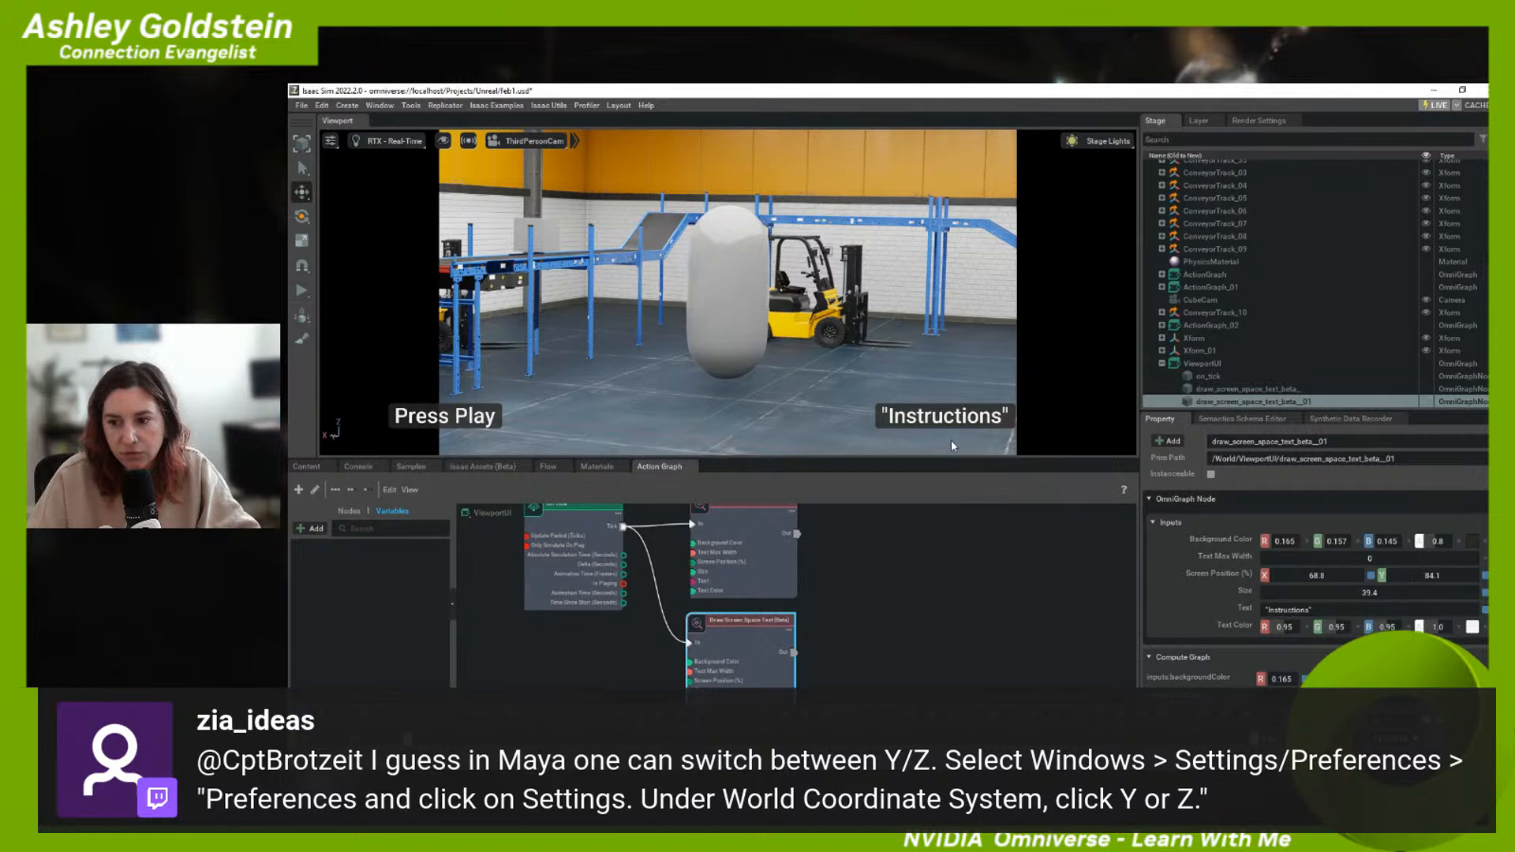
pyautogui.click(918, 587)
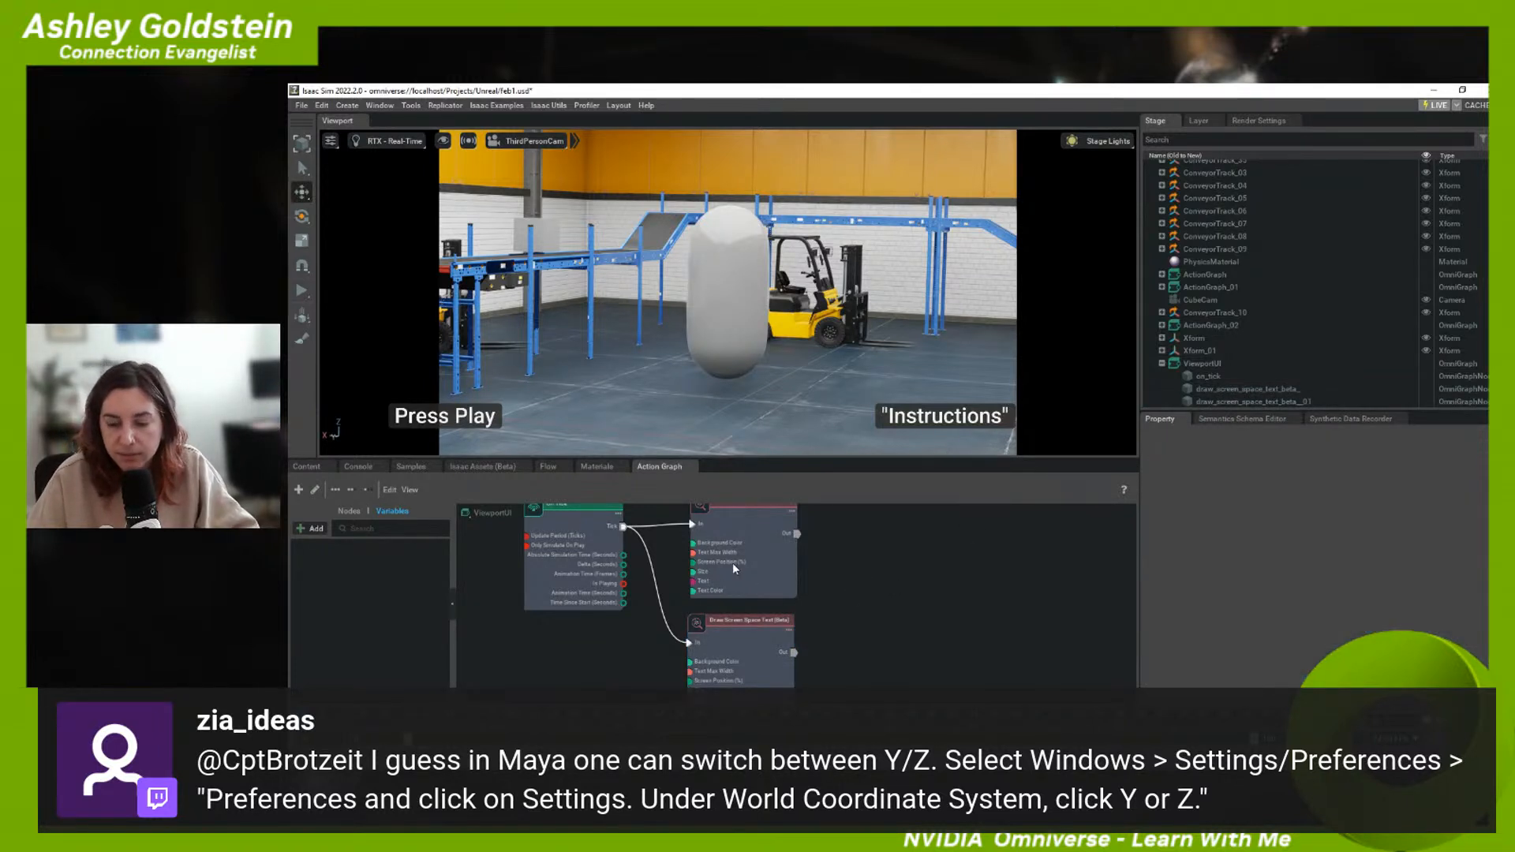
pyautogui.click(744, 619)
pyautogui.click(892, 589)
pyautogui.press('Tab')
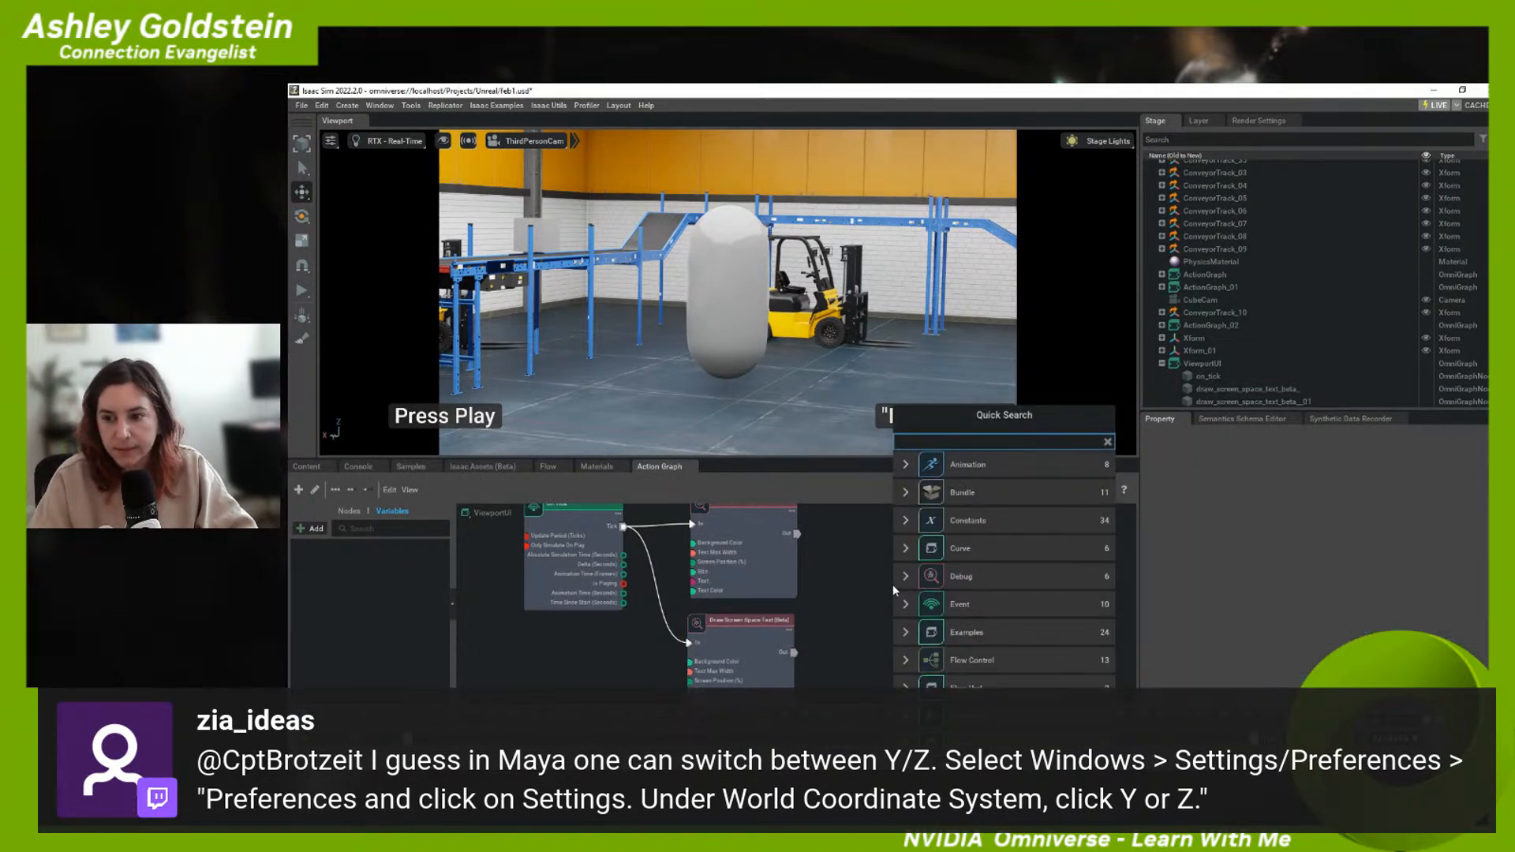
pyautogui.write('widget')
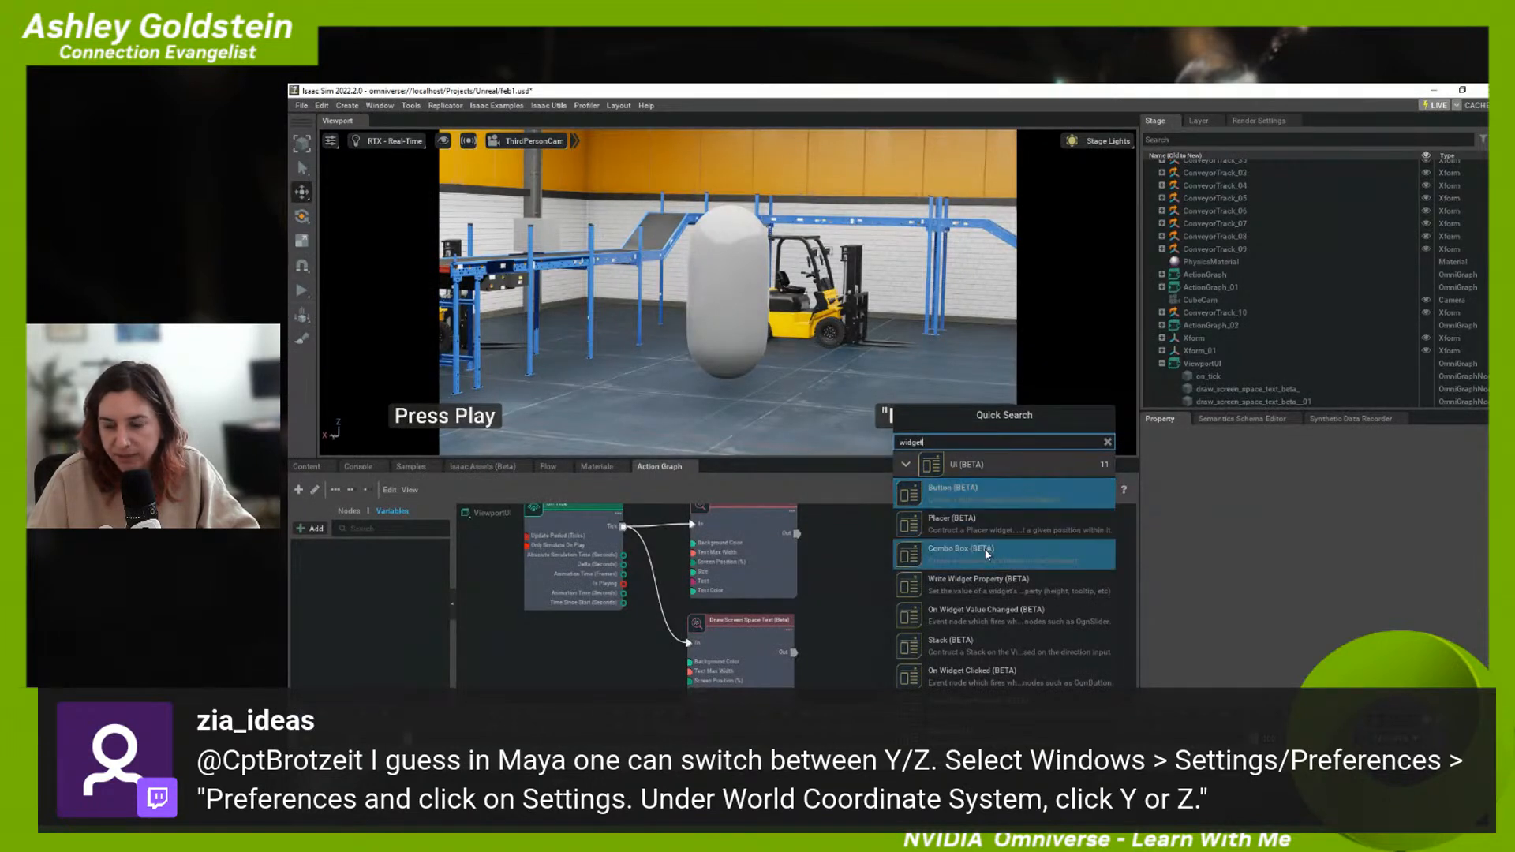
pyautogui.scroll(-1, 988, 558)
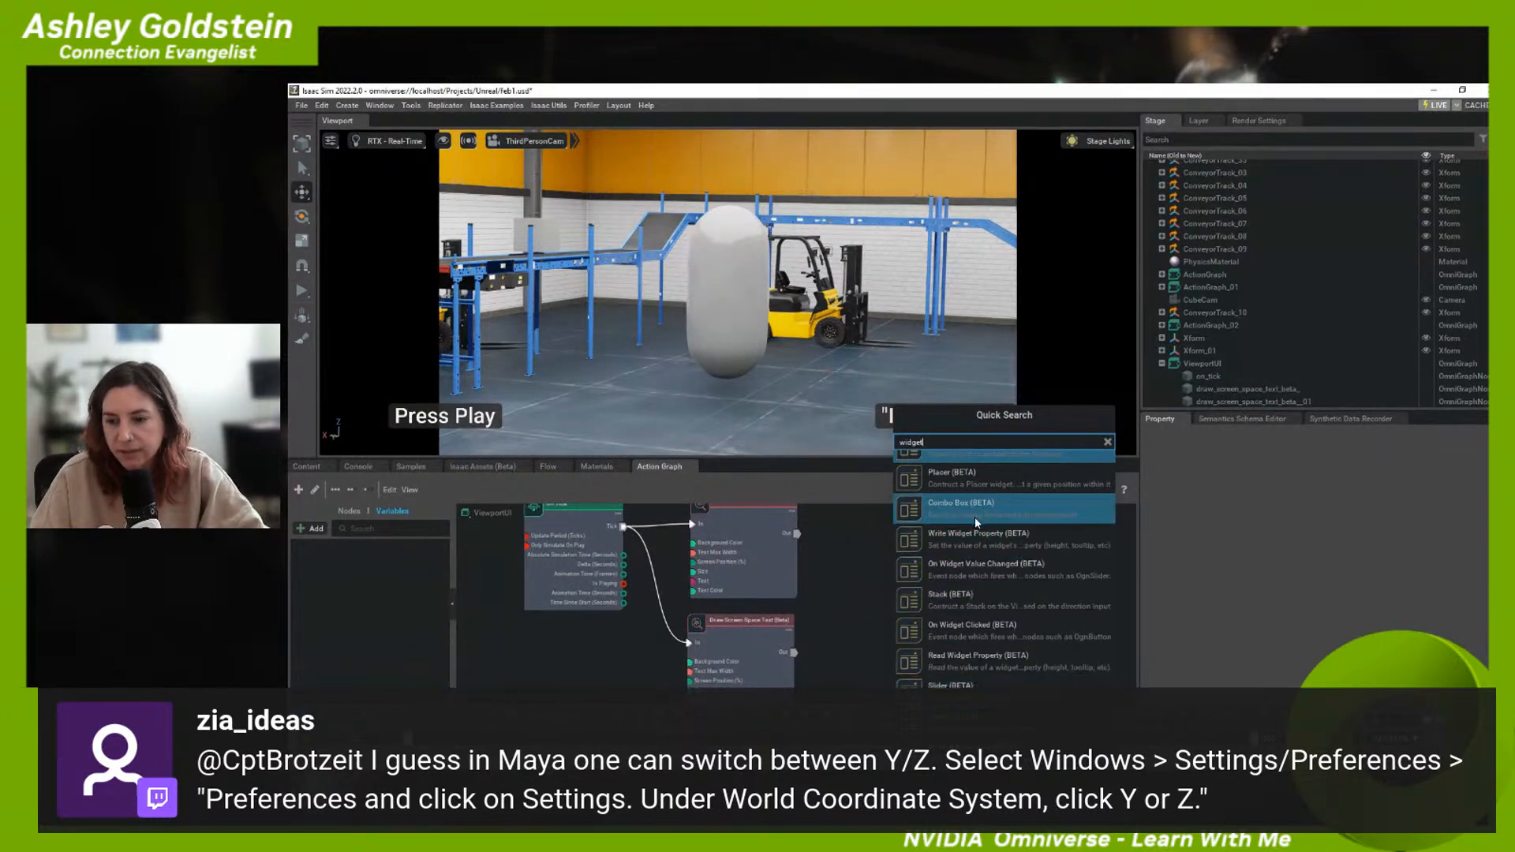
pyautogui.scroll(1, 975, 521)
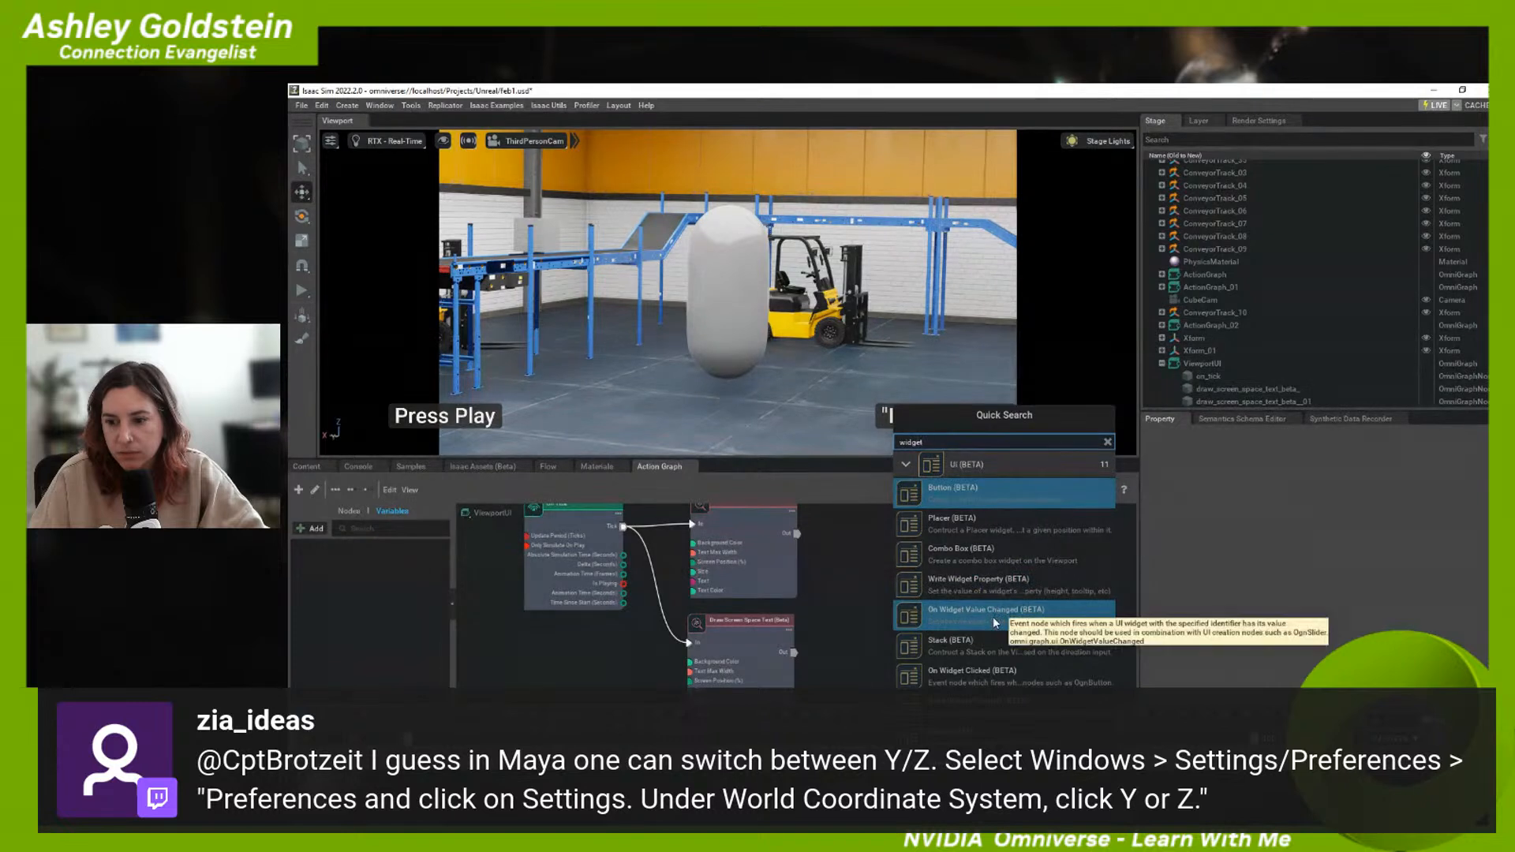
pyautogui.click(867, 625)
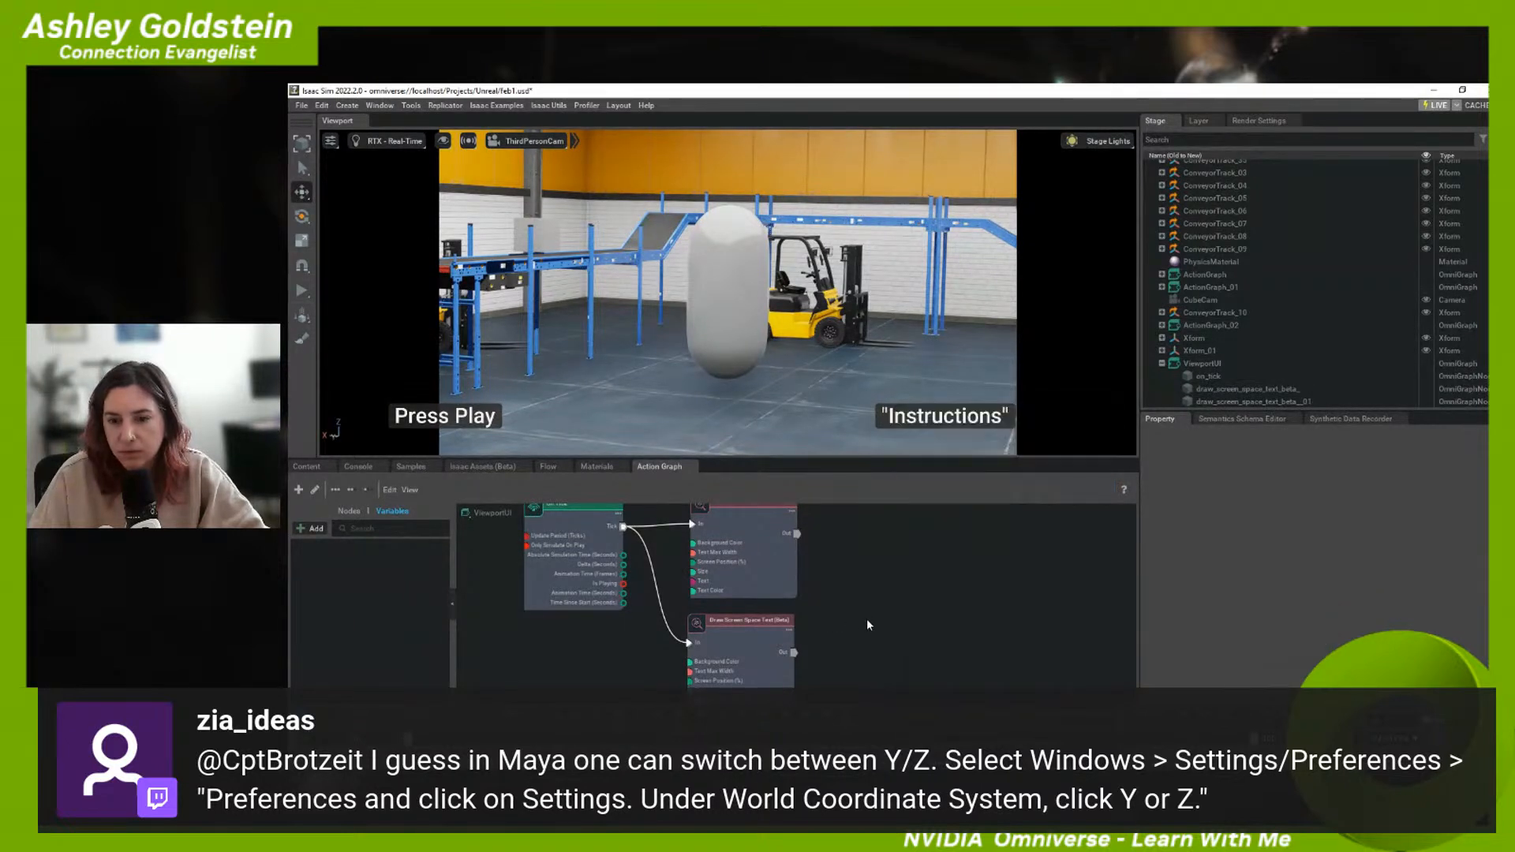
# - Search the node library for "backdrop" and add a backdrop to the ViewportUI graph
pyautogui.moveTo(860, 612)
pyautogui.mouseDown(button='middle')
pyautogui.moveTo(923, 627)
pyautogui.moveTo(719, 588)
pyautogui.moveTo(727, 569)
pyautogui.mouseUp(button='middle')
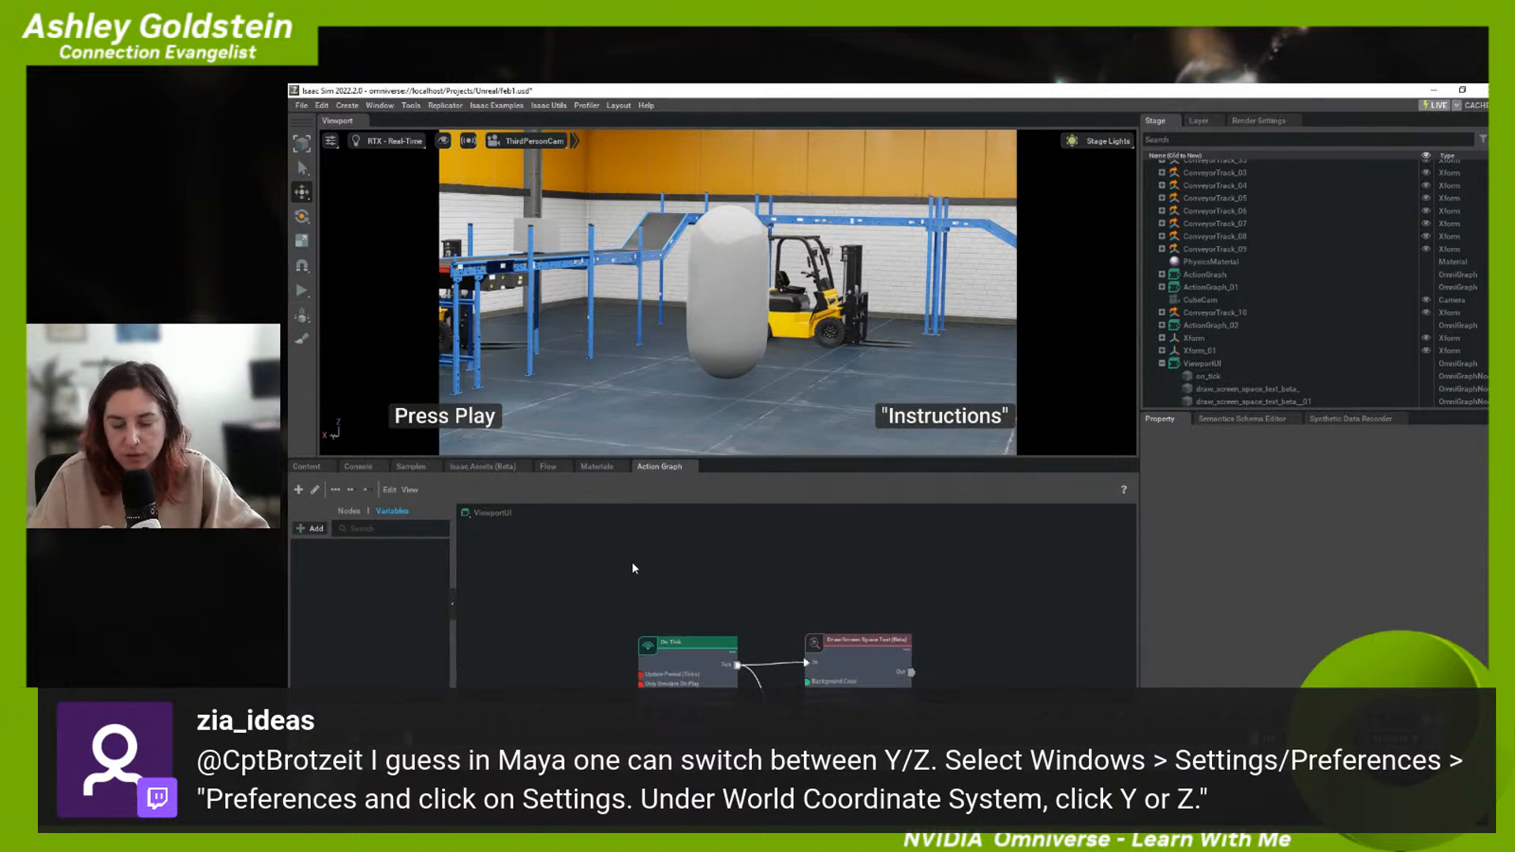
pyautogui.scroll(4, 641, 545)
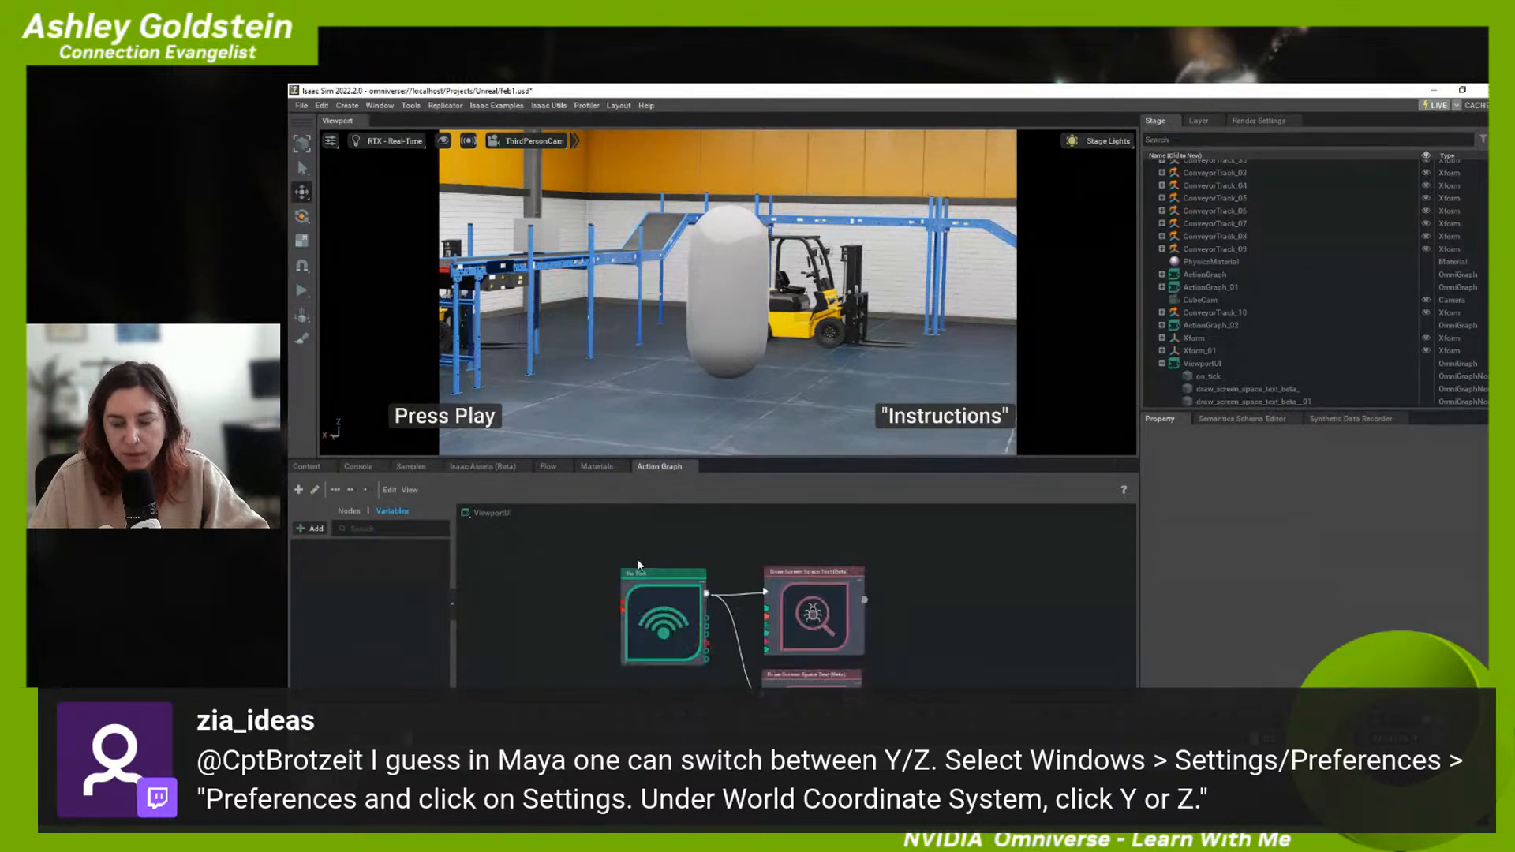
pyautogui.press('Tab')
pyautogui.write('og')
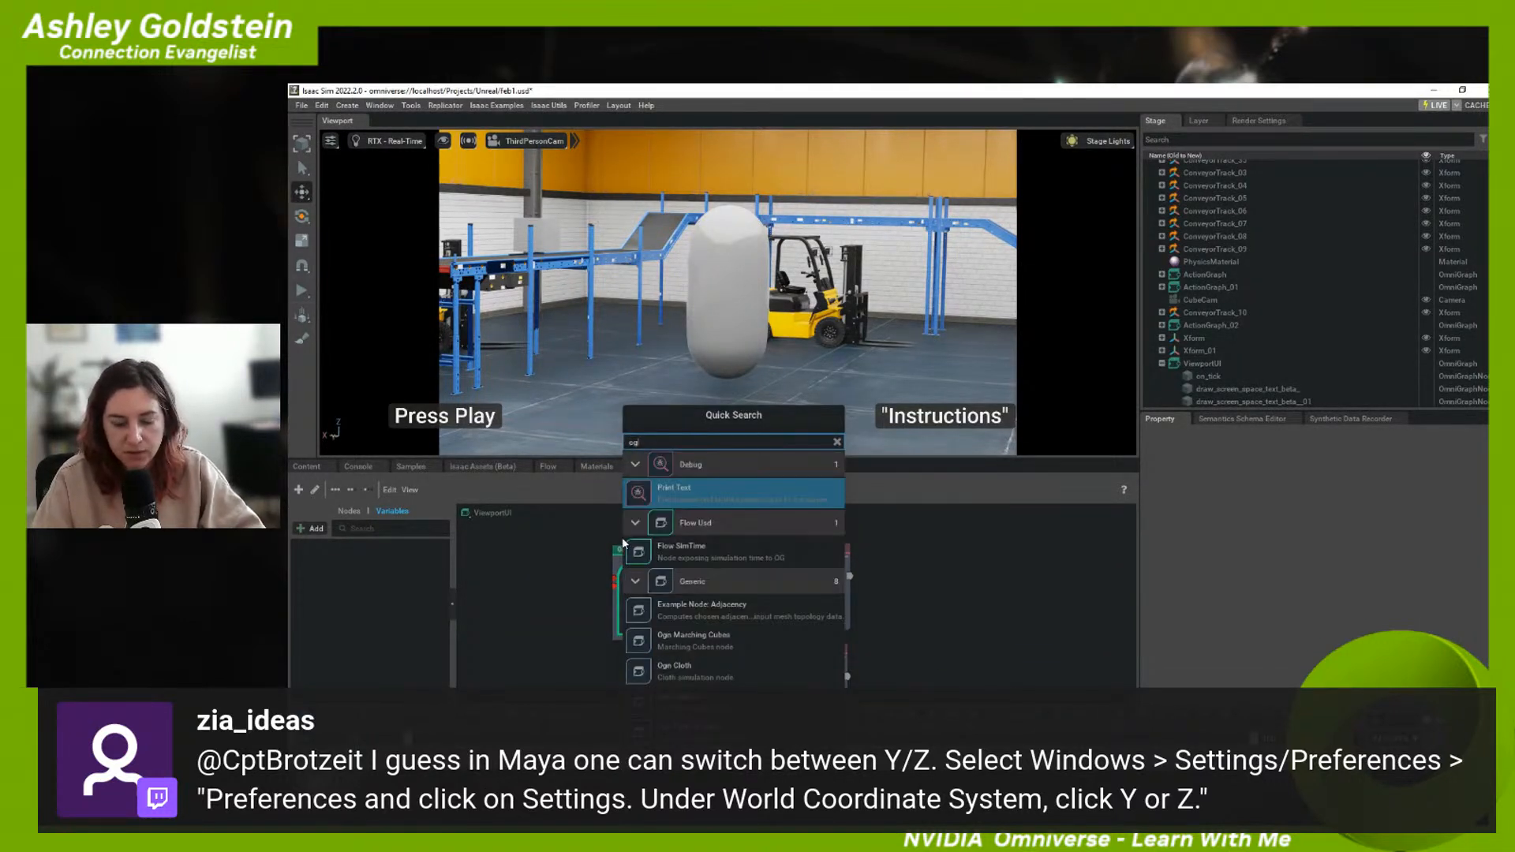
pyautogui.write(' back')
pyautogui.press('BackSpace')
pyautogui.press('BackSpace')
pyautogui.press('BackSpace')
pyautogui.press('BackSpace')
pyautogui.press('BackSpace')
pyautogui.press('BackSpace')
pyautogui.write('backdrop')
pyautogui.press('Return')
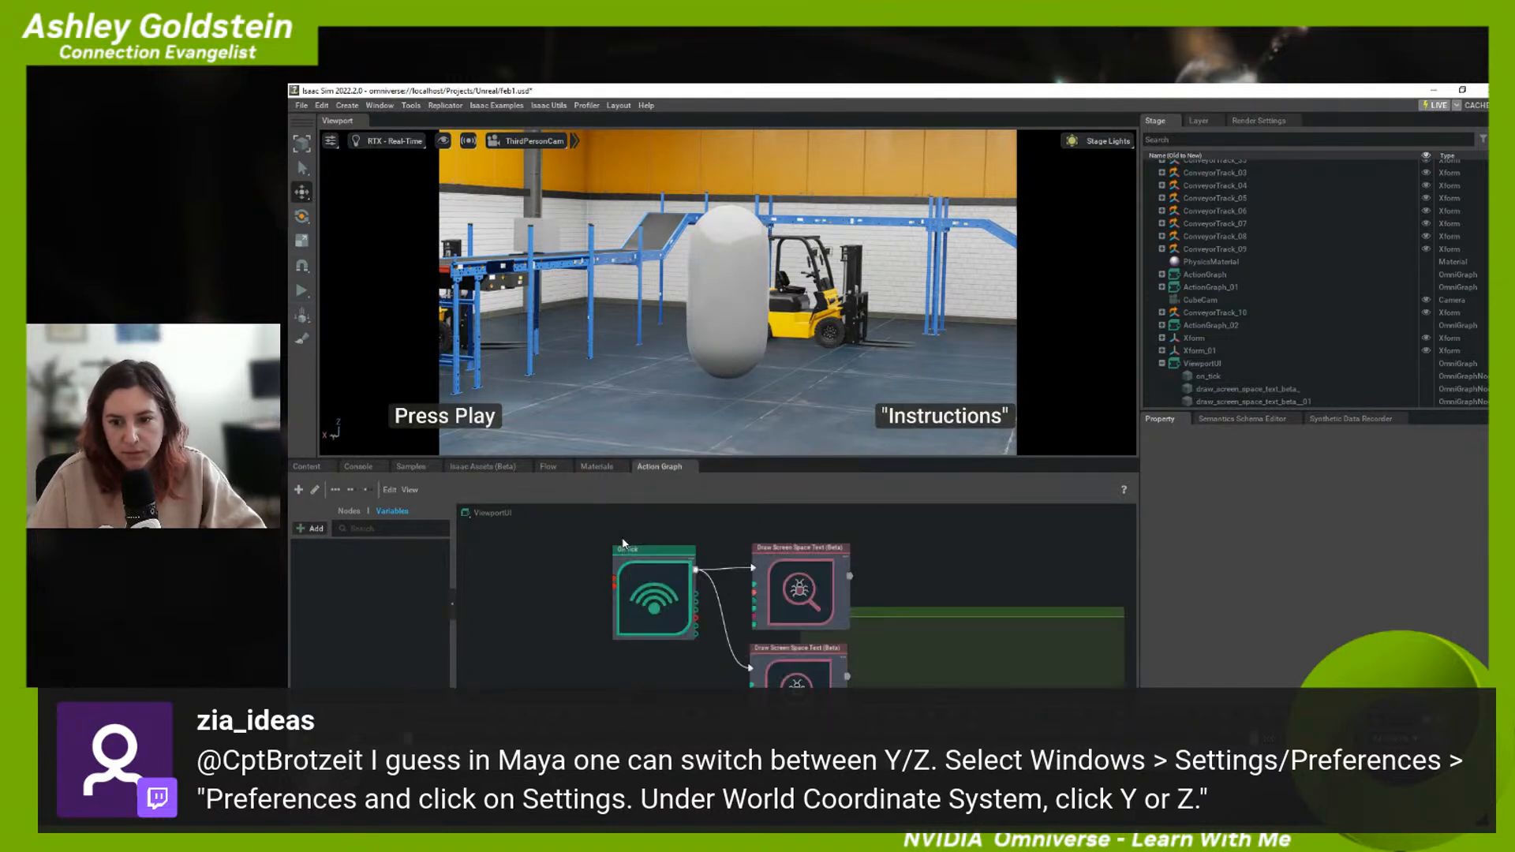
# - Move the backdrop behind the On Tick and two text nodes and resize it to about 657 by 537 so it encloses them
pyautogui.moveTo(1017, 613); pyautogui.dragTo(1044, 578)
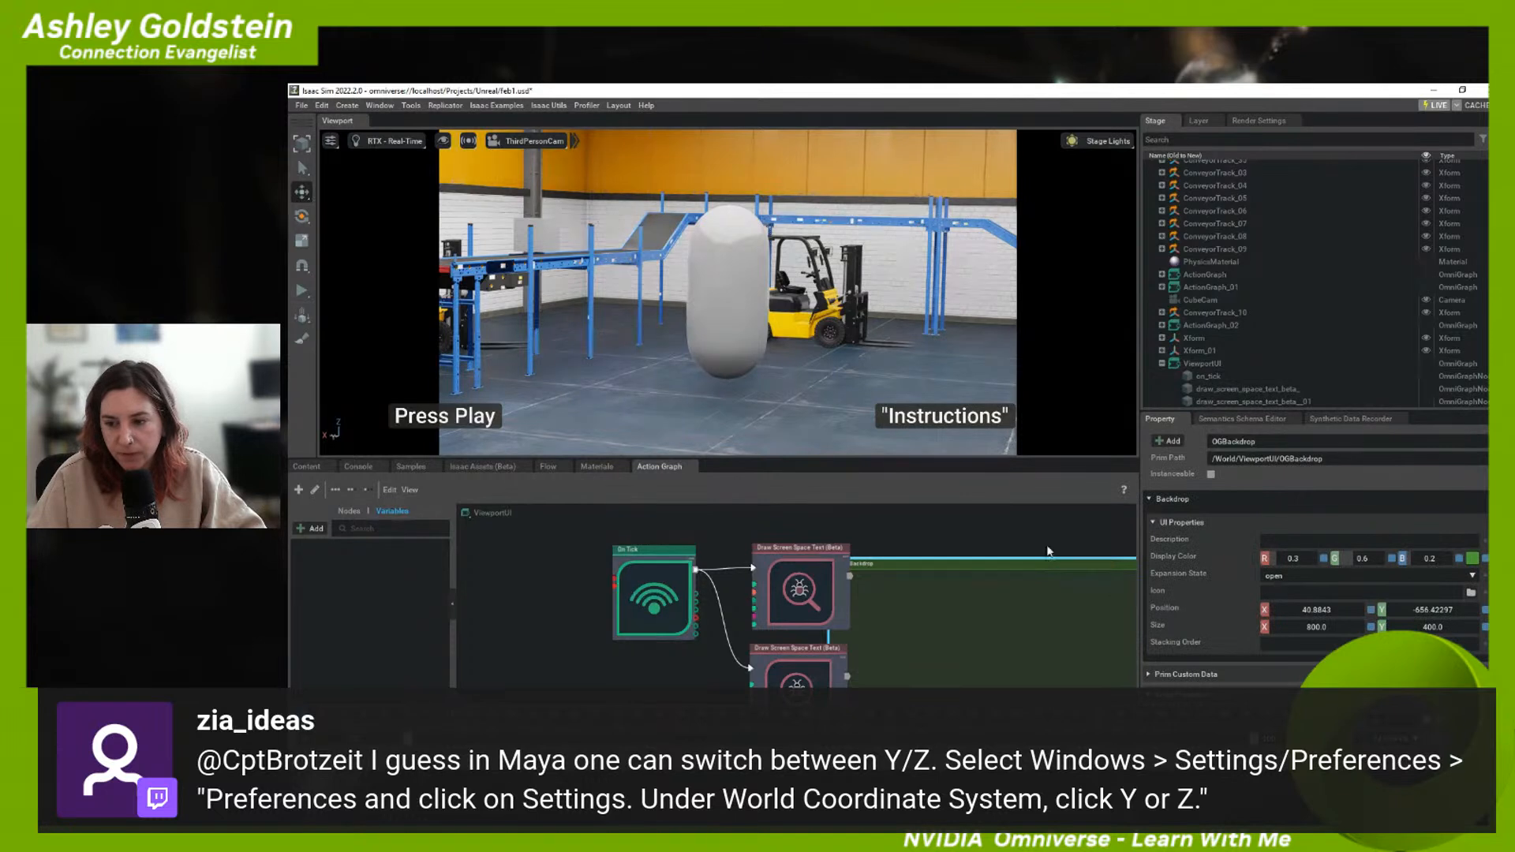
pyautogui.scroll(-1, 1026, 552)
pyautogui.scroll(-2, 1005, 560)
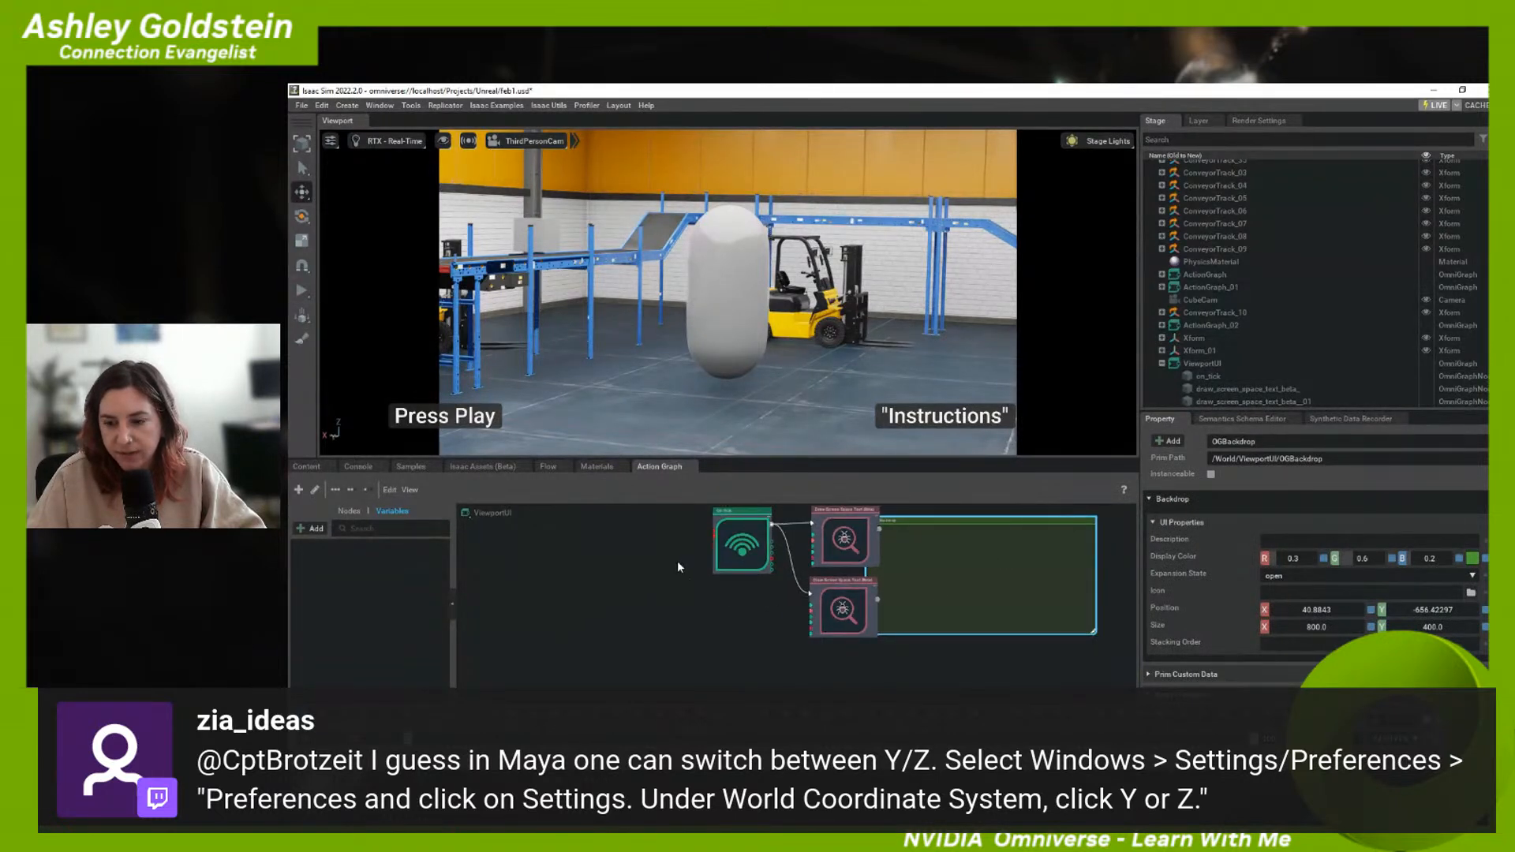
pyautogui.moveTo(800, 563); pyautogui.dragTo(774, 606, button='middle')
pyautogui.moveTo(940, 563)
pyautogui.mouseDown()
pyautogui.moveTo(900, 538)
pyautogui.moveTo(732, 533)
pyautogui.moveTo(780, 537)
pyautogui.mouseUp()
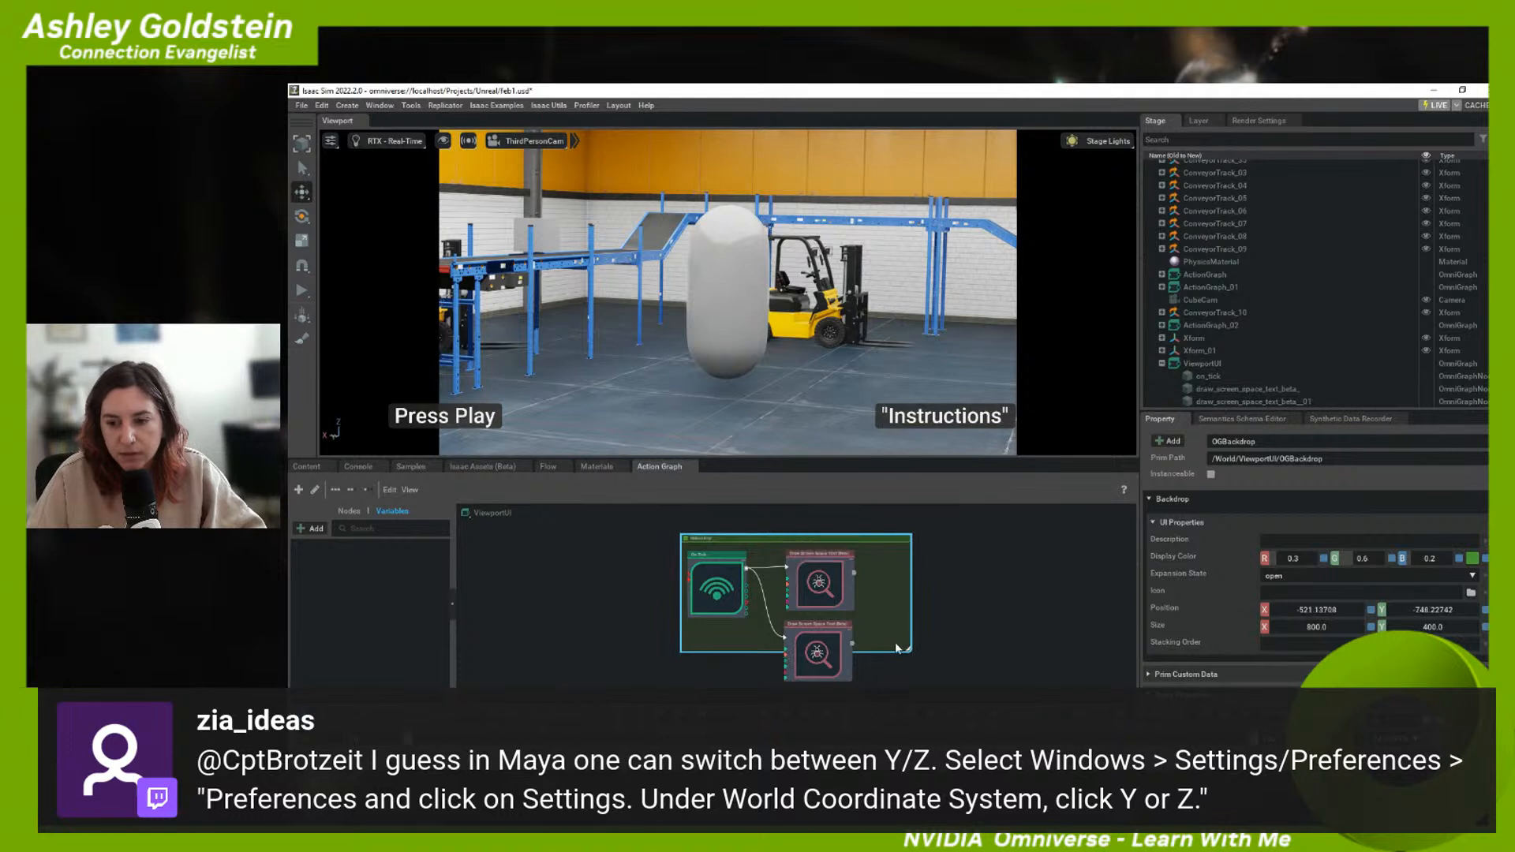
pyautogui.moveTo(900, 650); pyautogui.dragTo(863, 686)
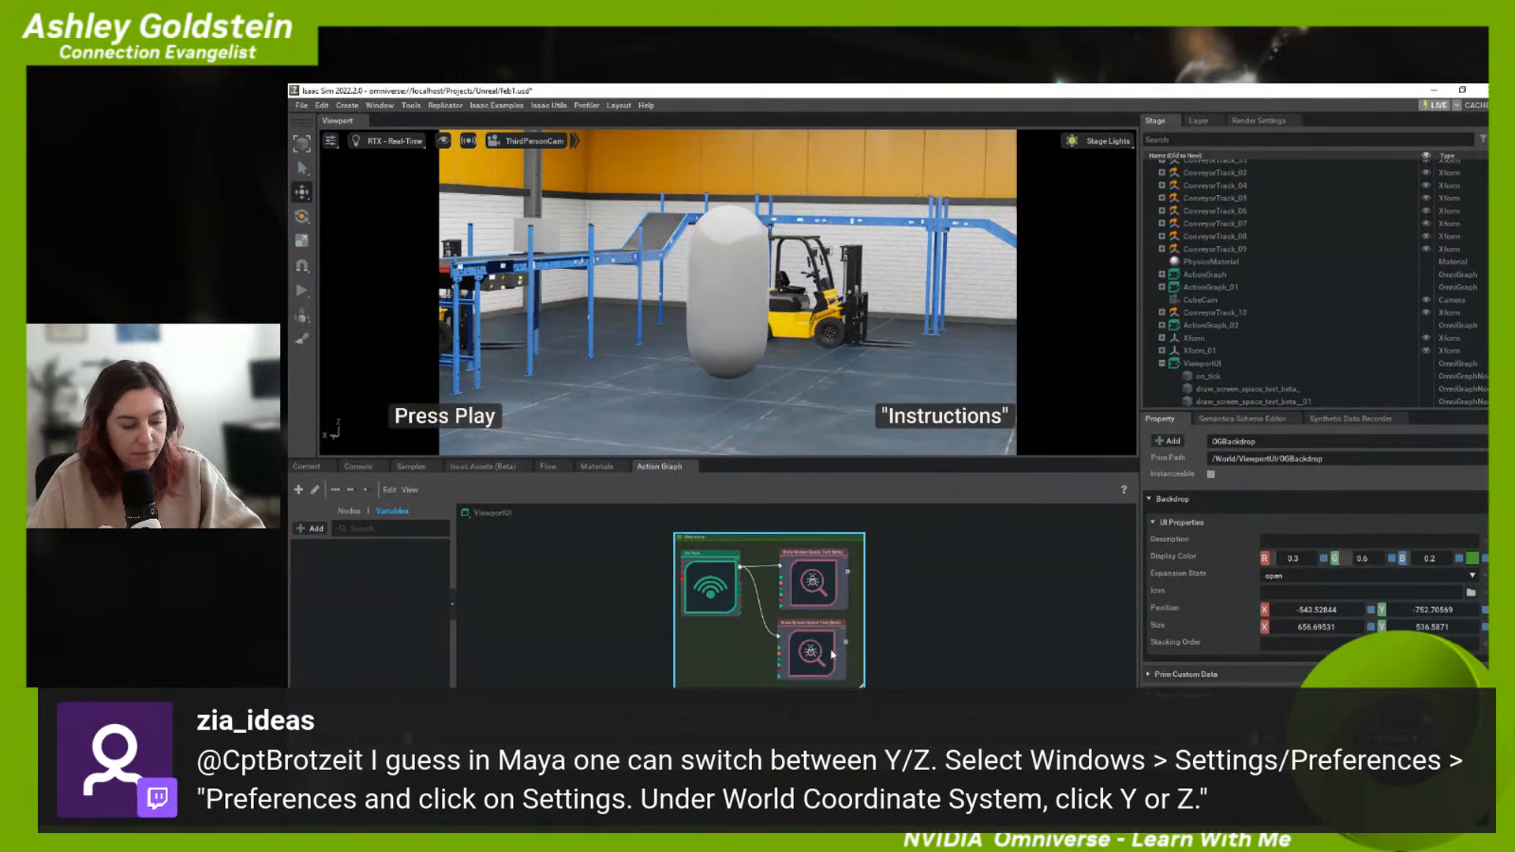
# - Set the backdrop's description to "Instruction UI"
pyautogui.scroll(4, 947, 592)
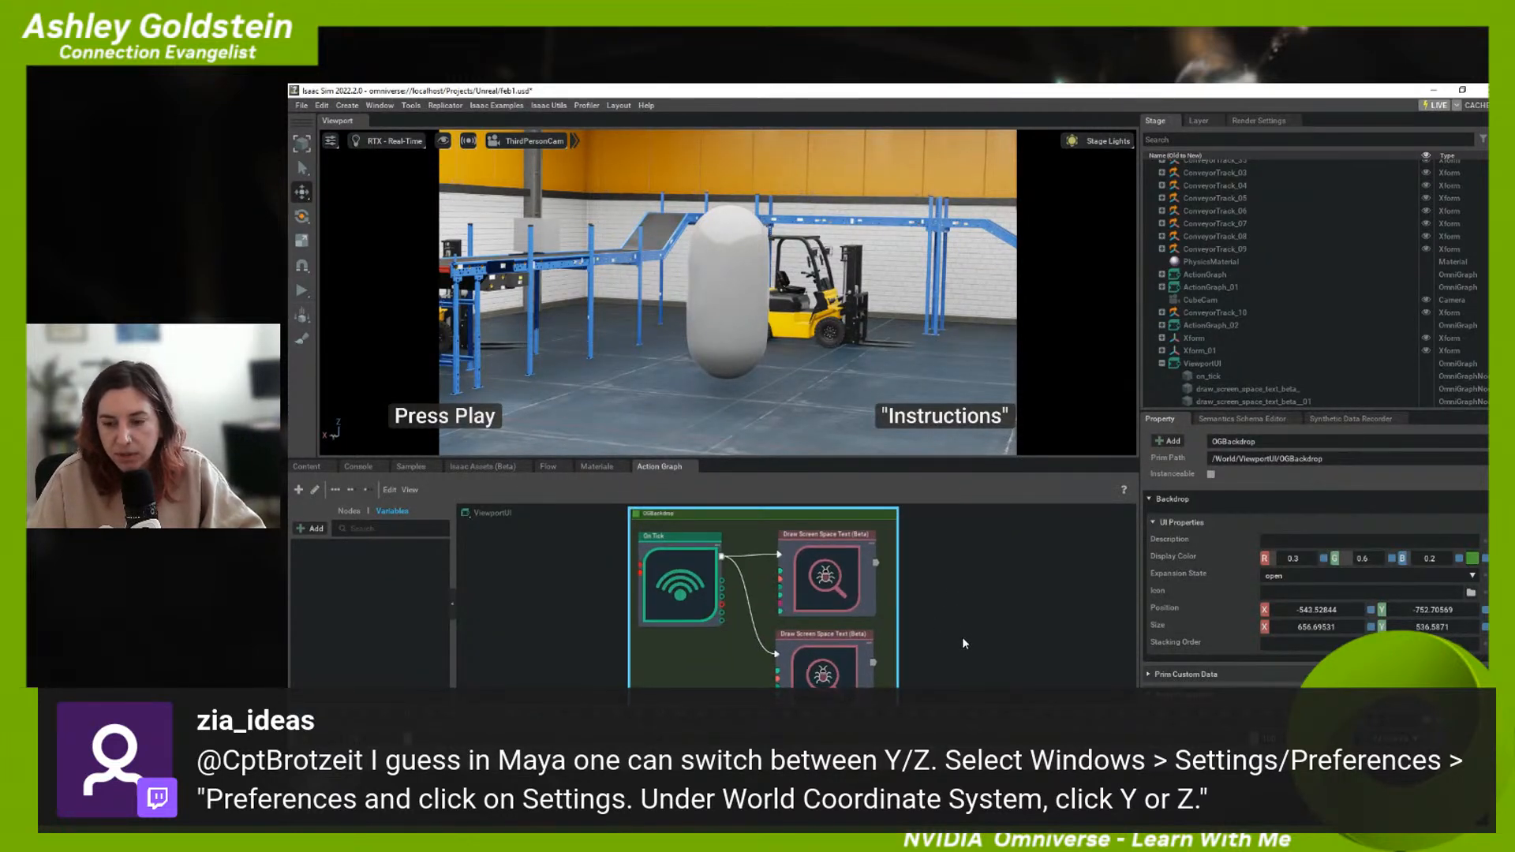
pyautogui.scroll(3, 993, 656)
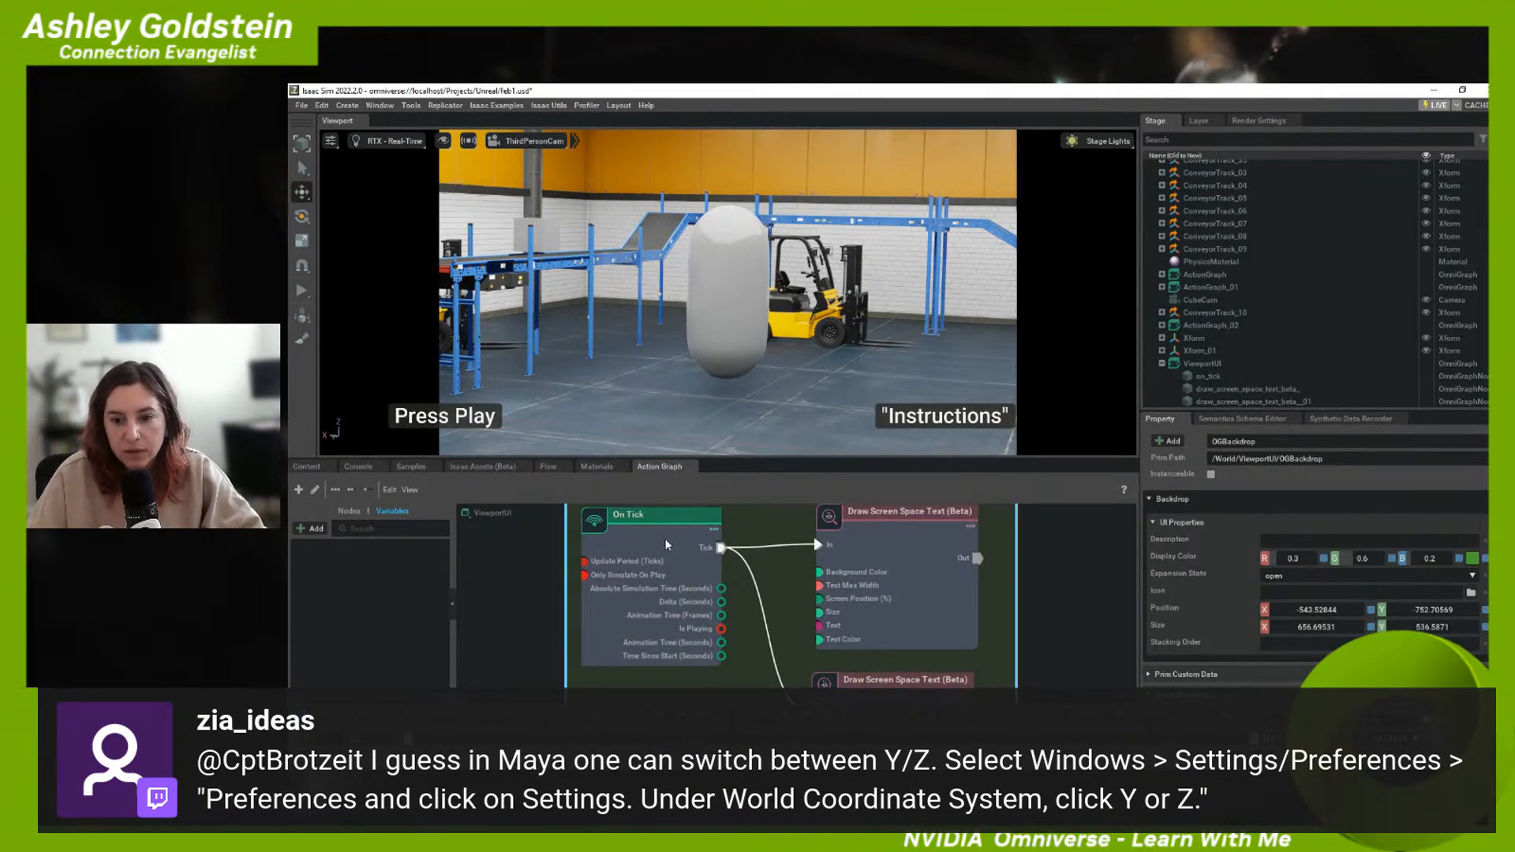
pyautogui.moveTo(505, 566); pyautogui.dragTo(507, 613, button='middle')
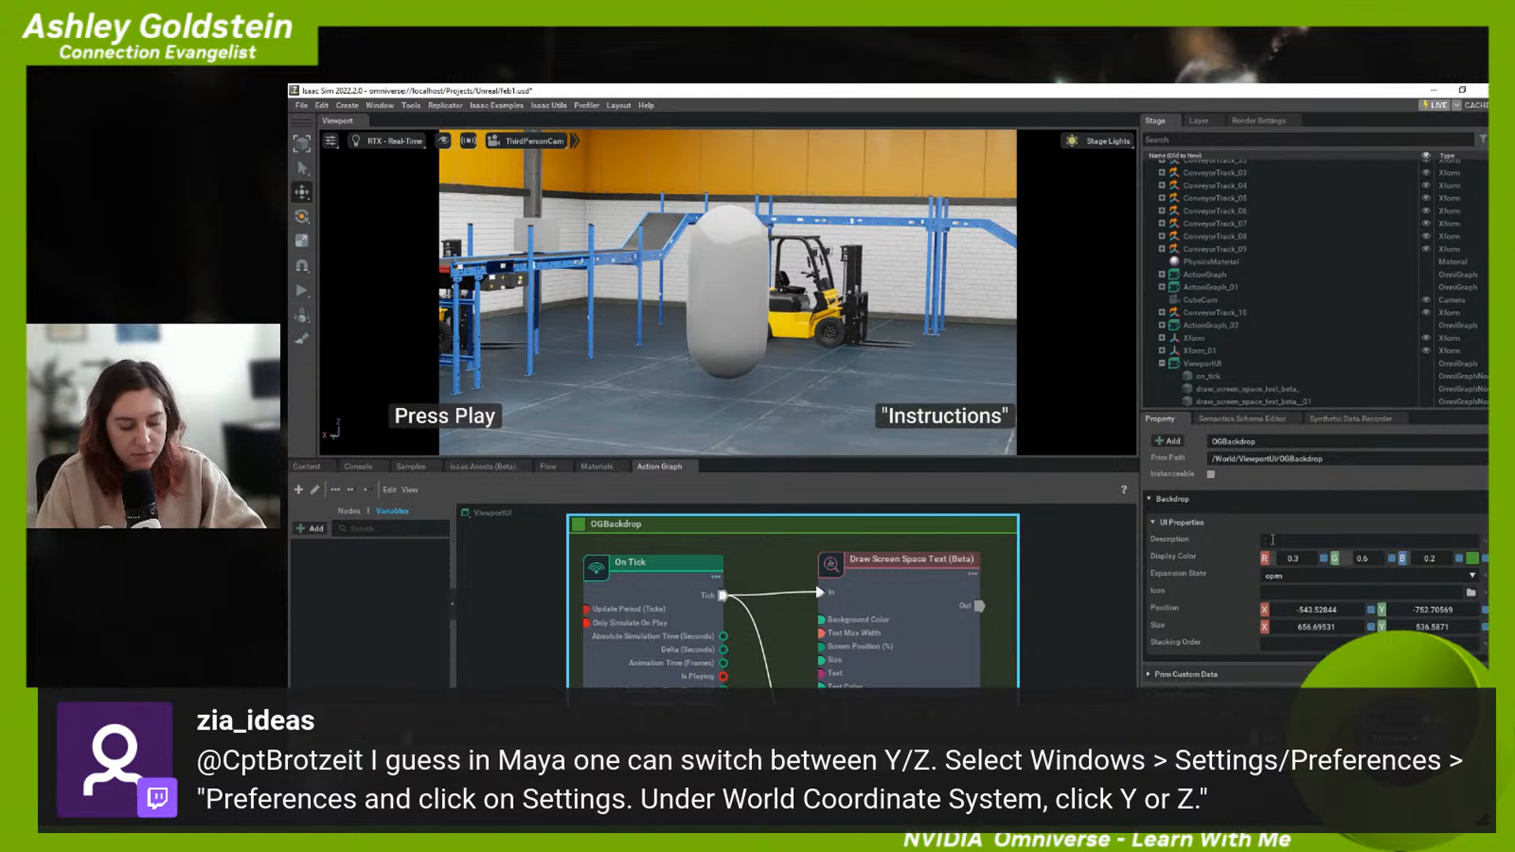
pyautogui.write('v')
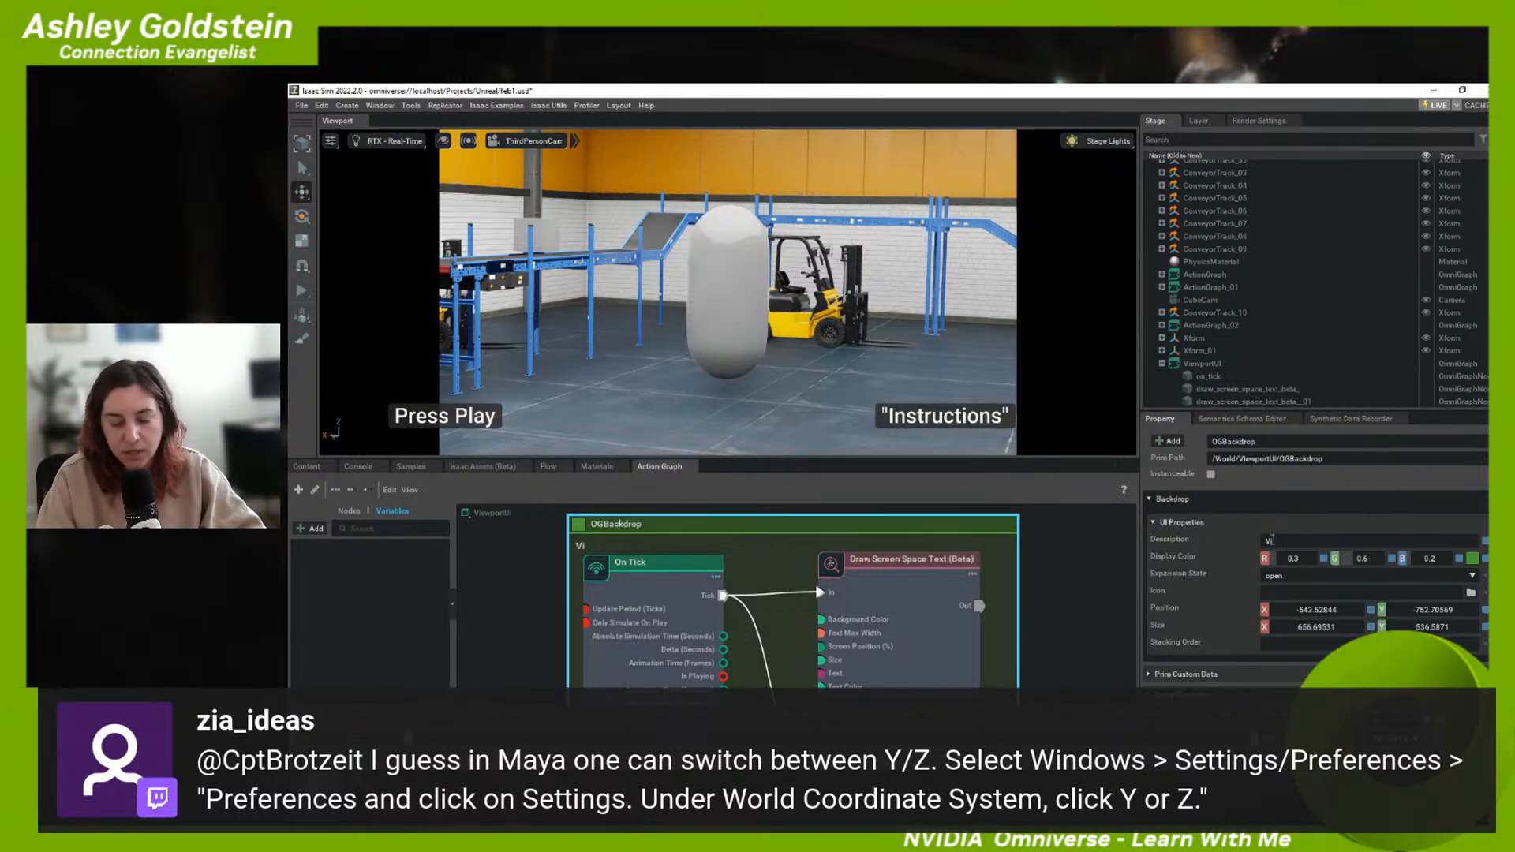
pyautogui.write('iInstruct')
pyautogui.press('BackSpace')
pyautogui.press('BackSpace')
pyautogui.press('BackSpace')
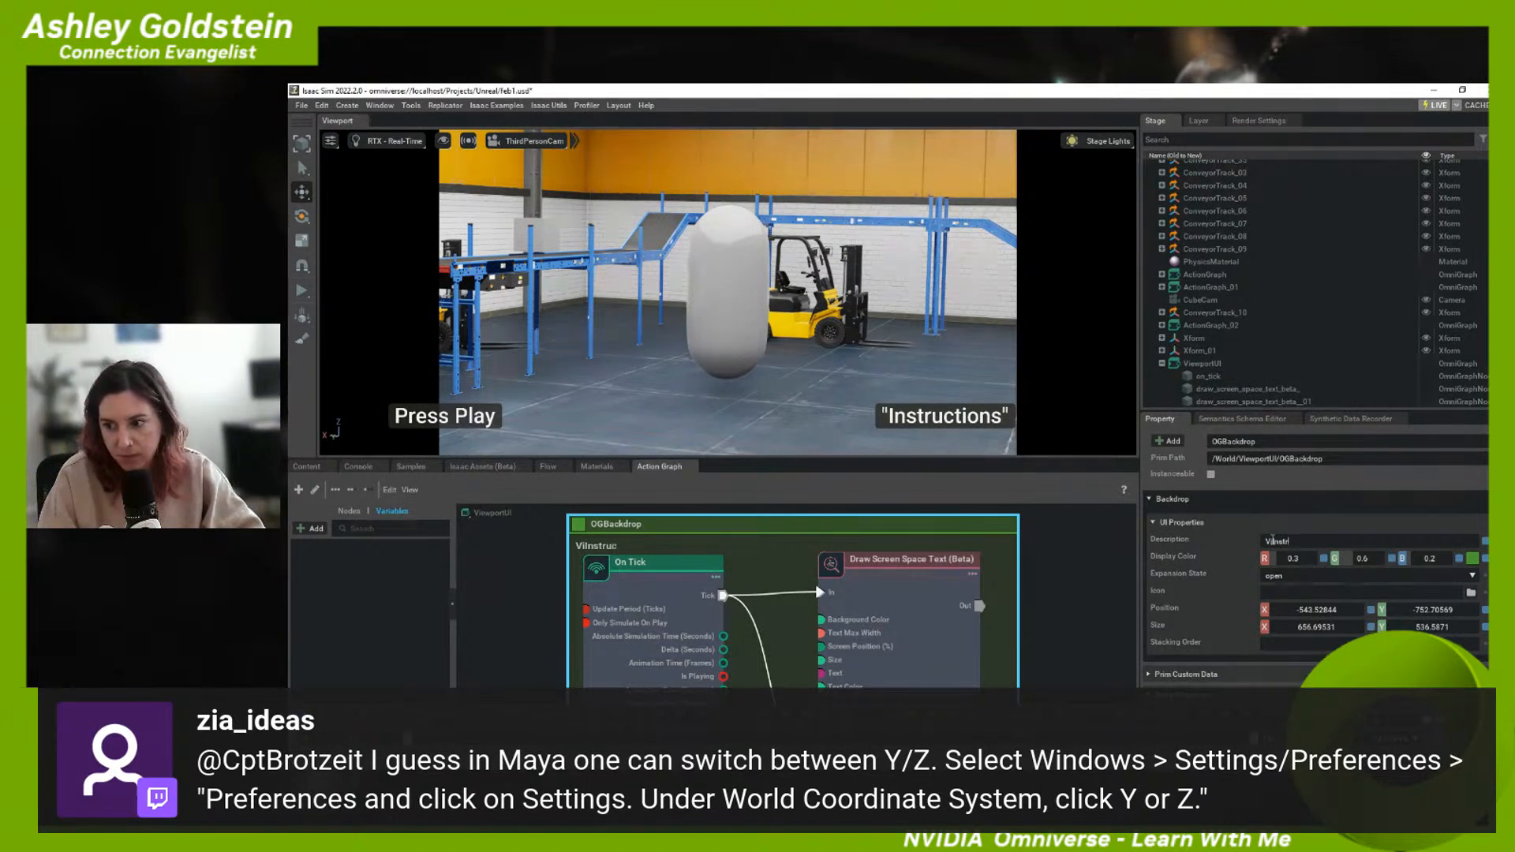
pyautogui.press('BackSpace')
pyautogui.press('BackSpace')
pyautogui.write('Instruction UI')
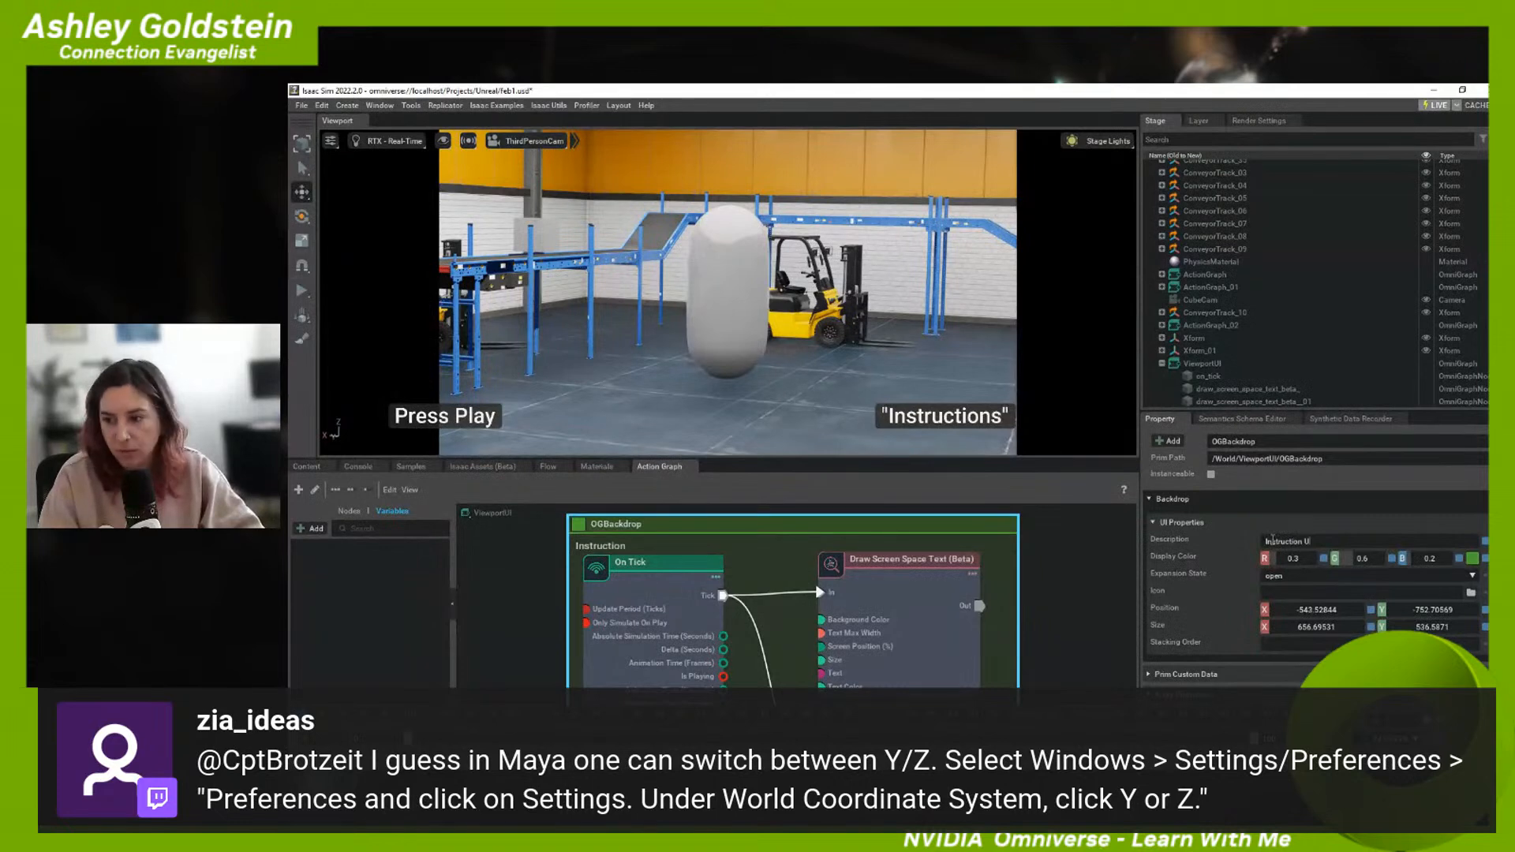
pyautogui.click(1119, 579)
# - Add an On Stage Event node above the backdrop and set its event name to OmniGraph Start Play
pyautogui.moveTo(917, 521); pyautogui.dragTo(904, 662, button='middle')
pyautogui.press('Tab')
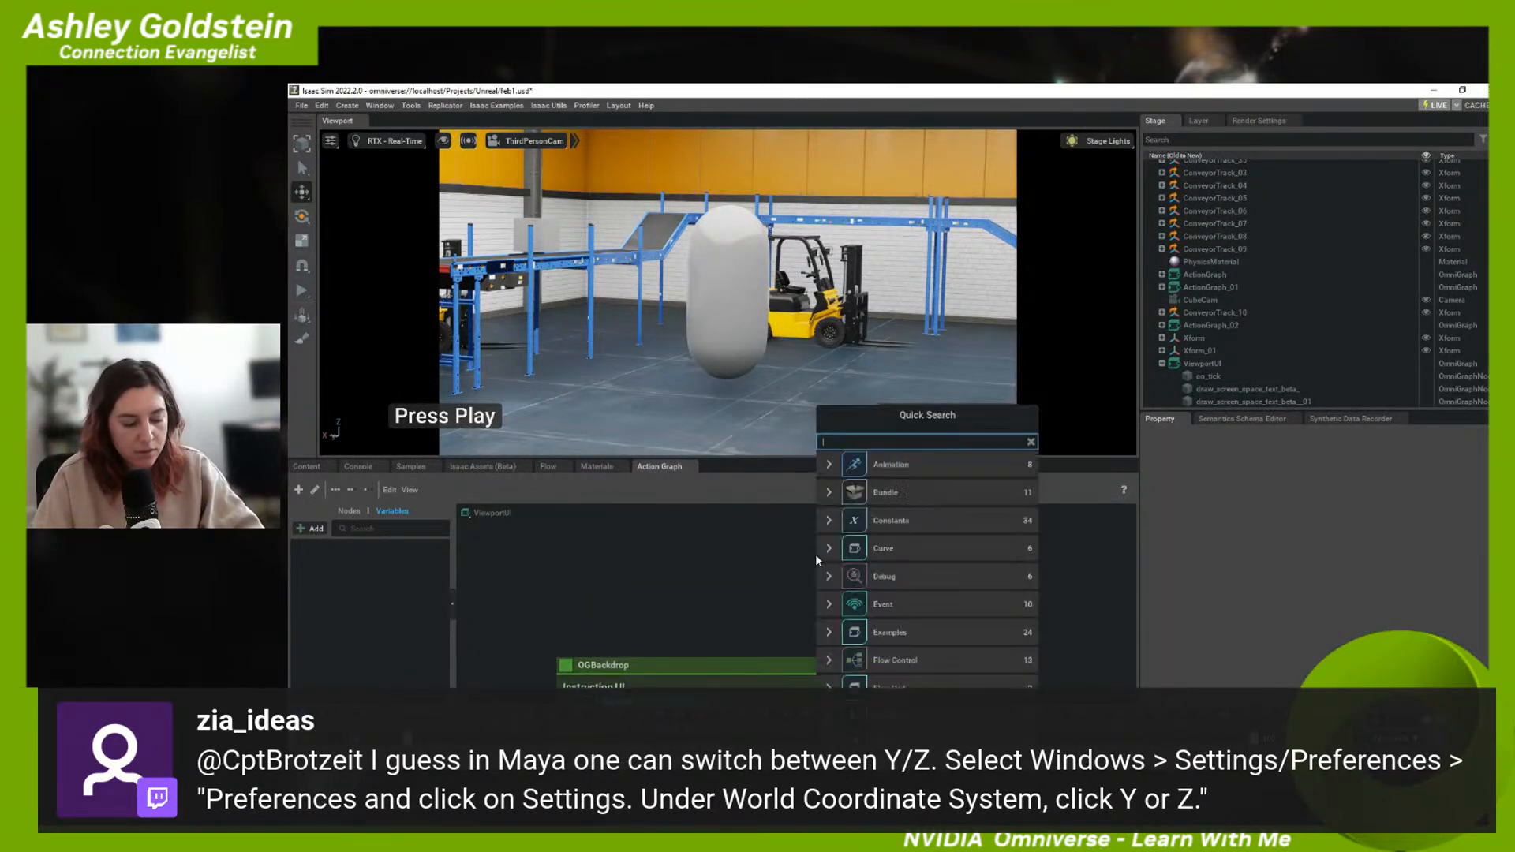
pyautogui.write('on stage e')
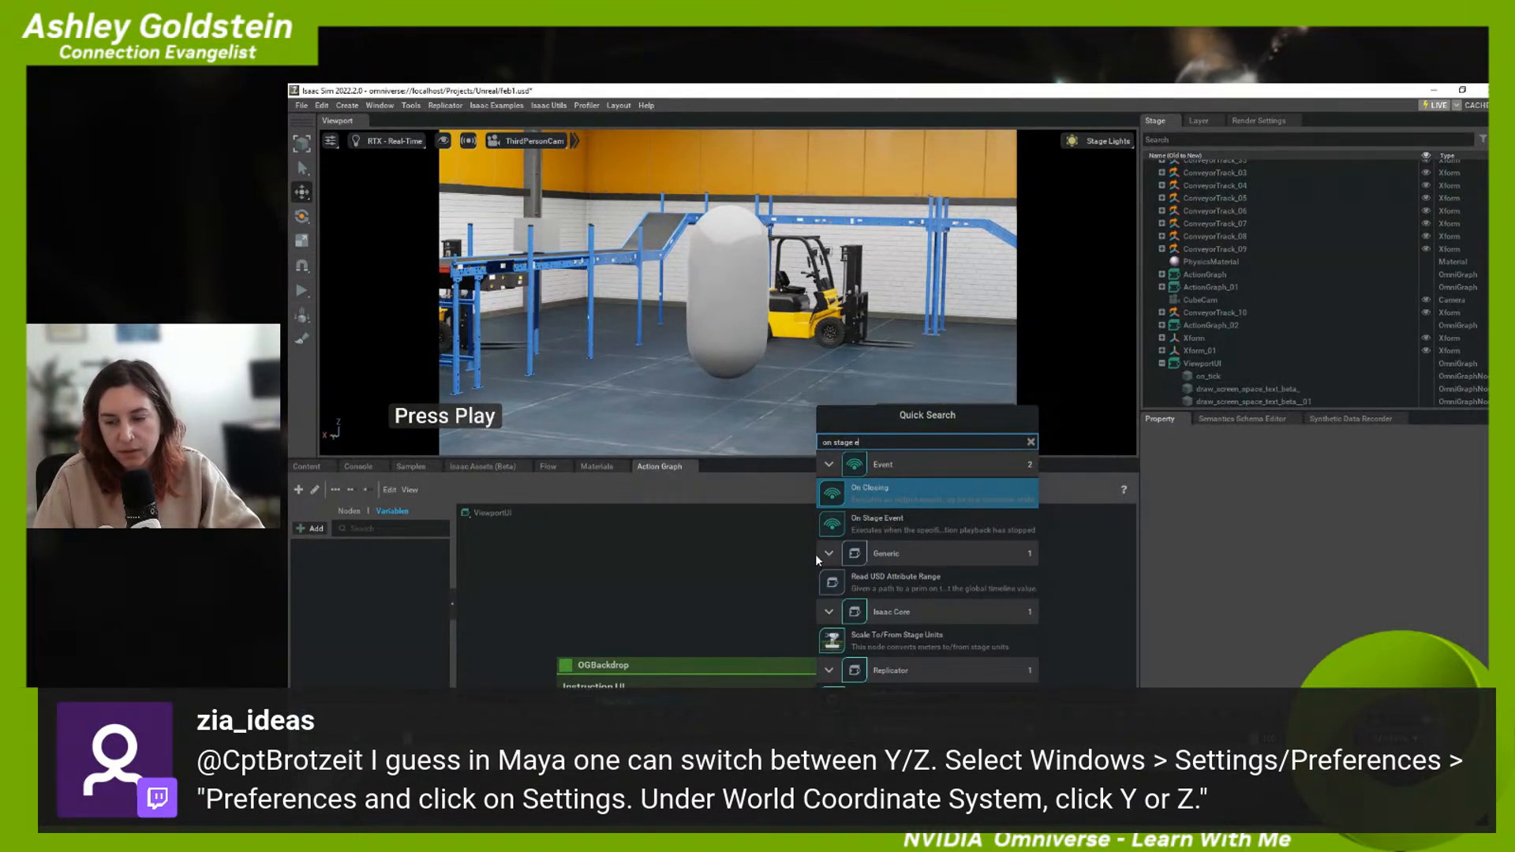
pyautogui.press('Down')
pyautogui.press('Return')
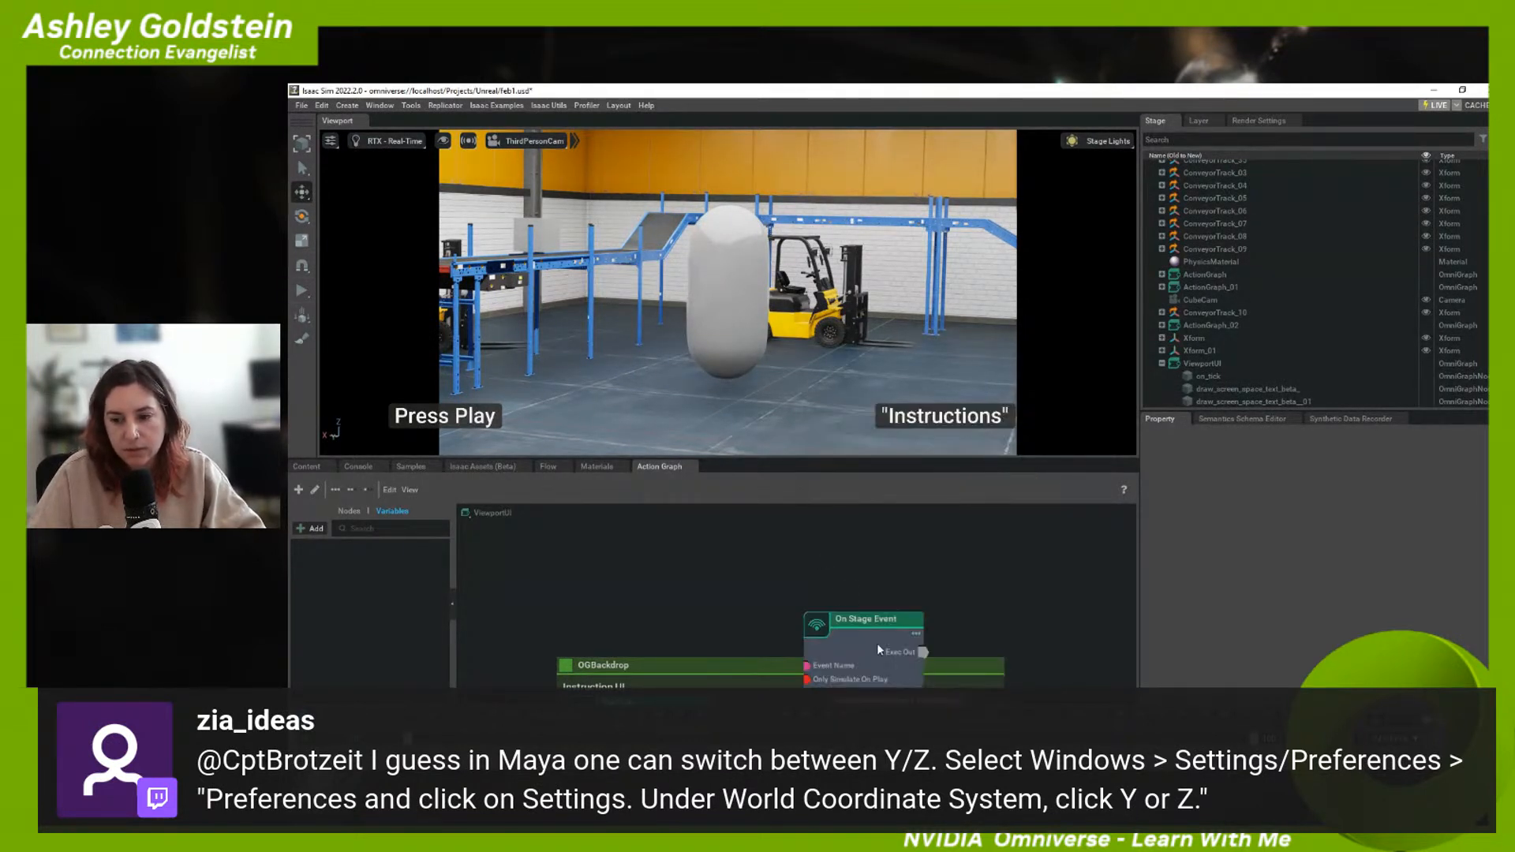
pyautogui.moveTo(693, 547); pyautogui.dragTo(597, 558)
pyautogui.click(1389, 543)
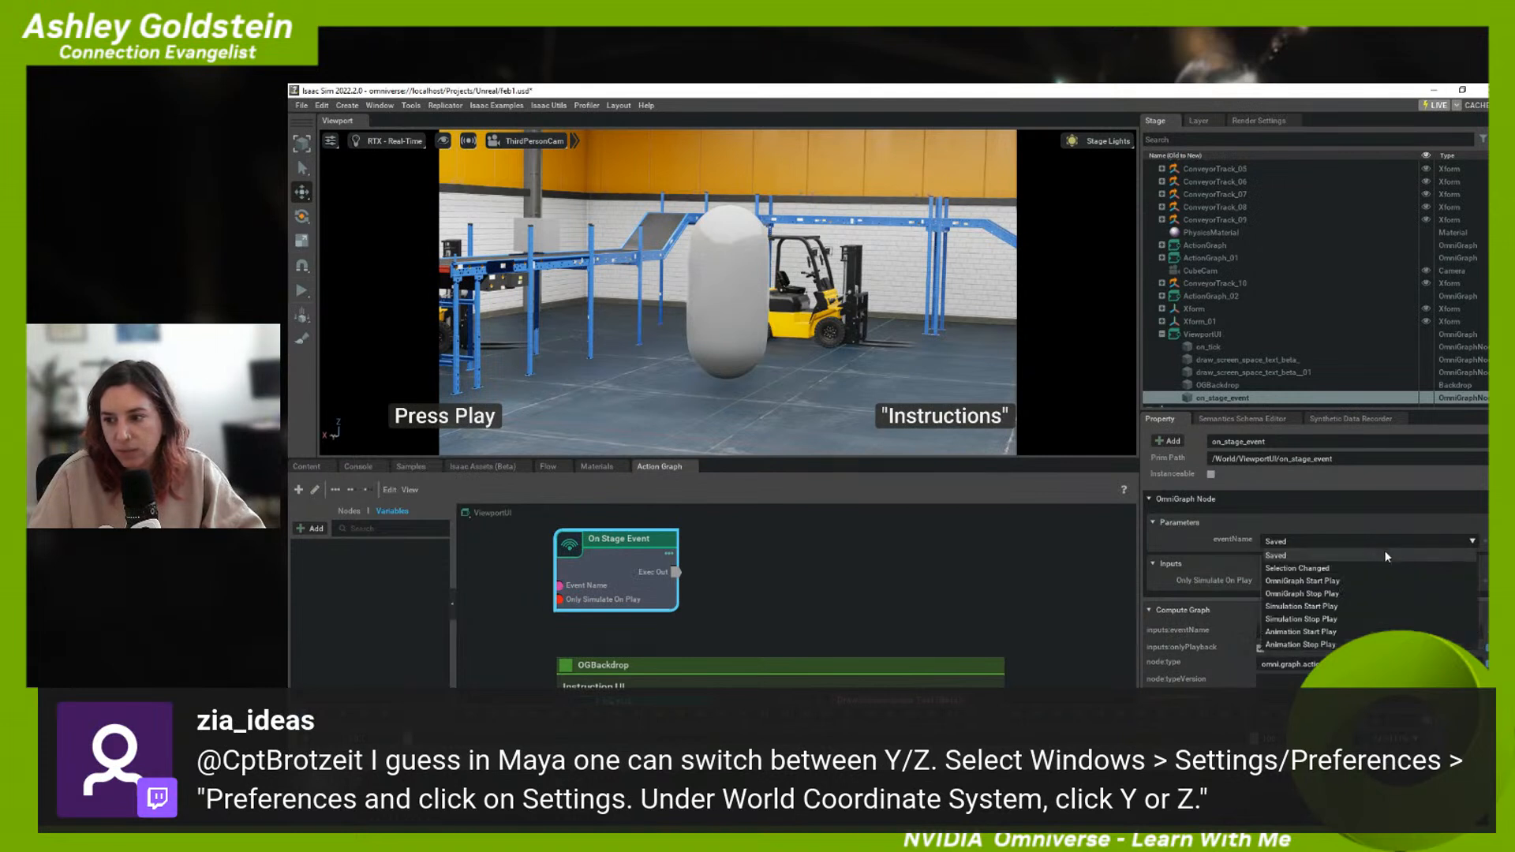
pyautogui.click(1310, 582)
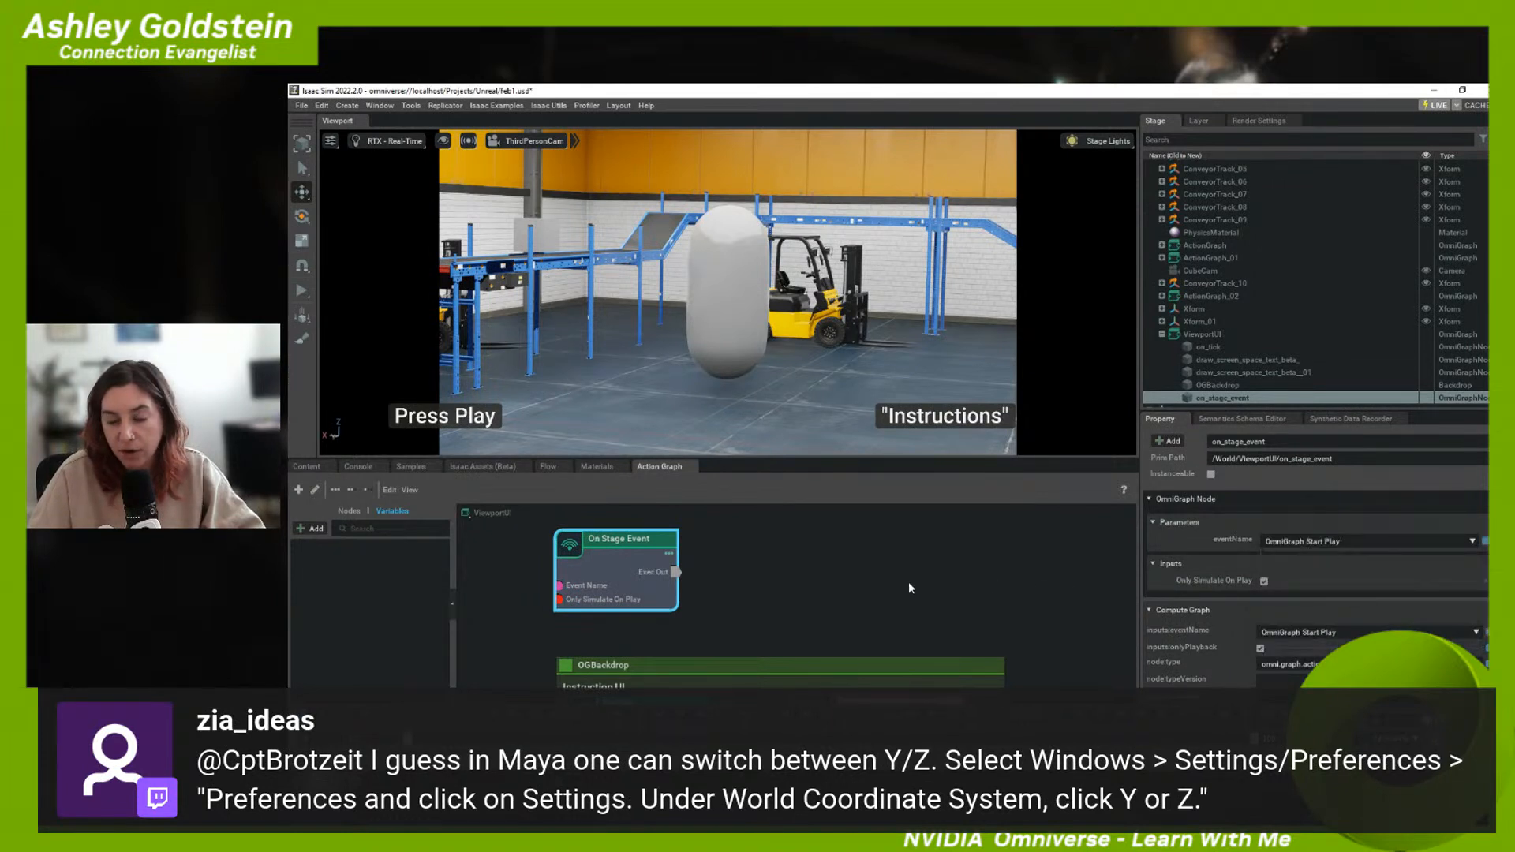
# - Search the node library for "widget" and add a Write Widget Style (BETA) node well to the right of On Stage Event
pyautogui.click(828, 576)
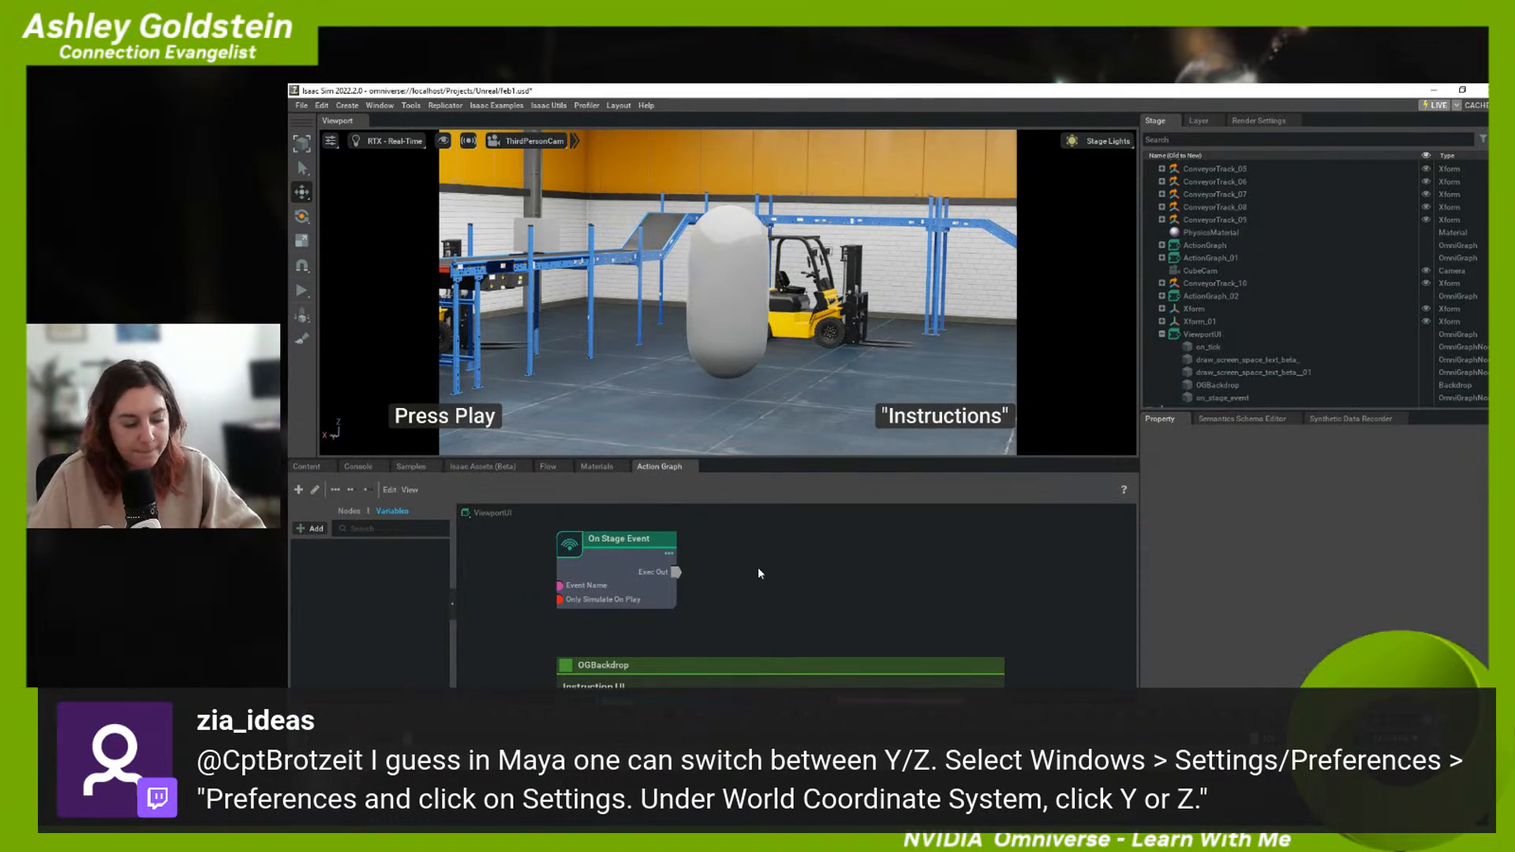
pyautogui.press('Tab')
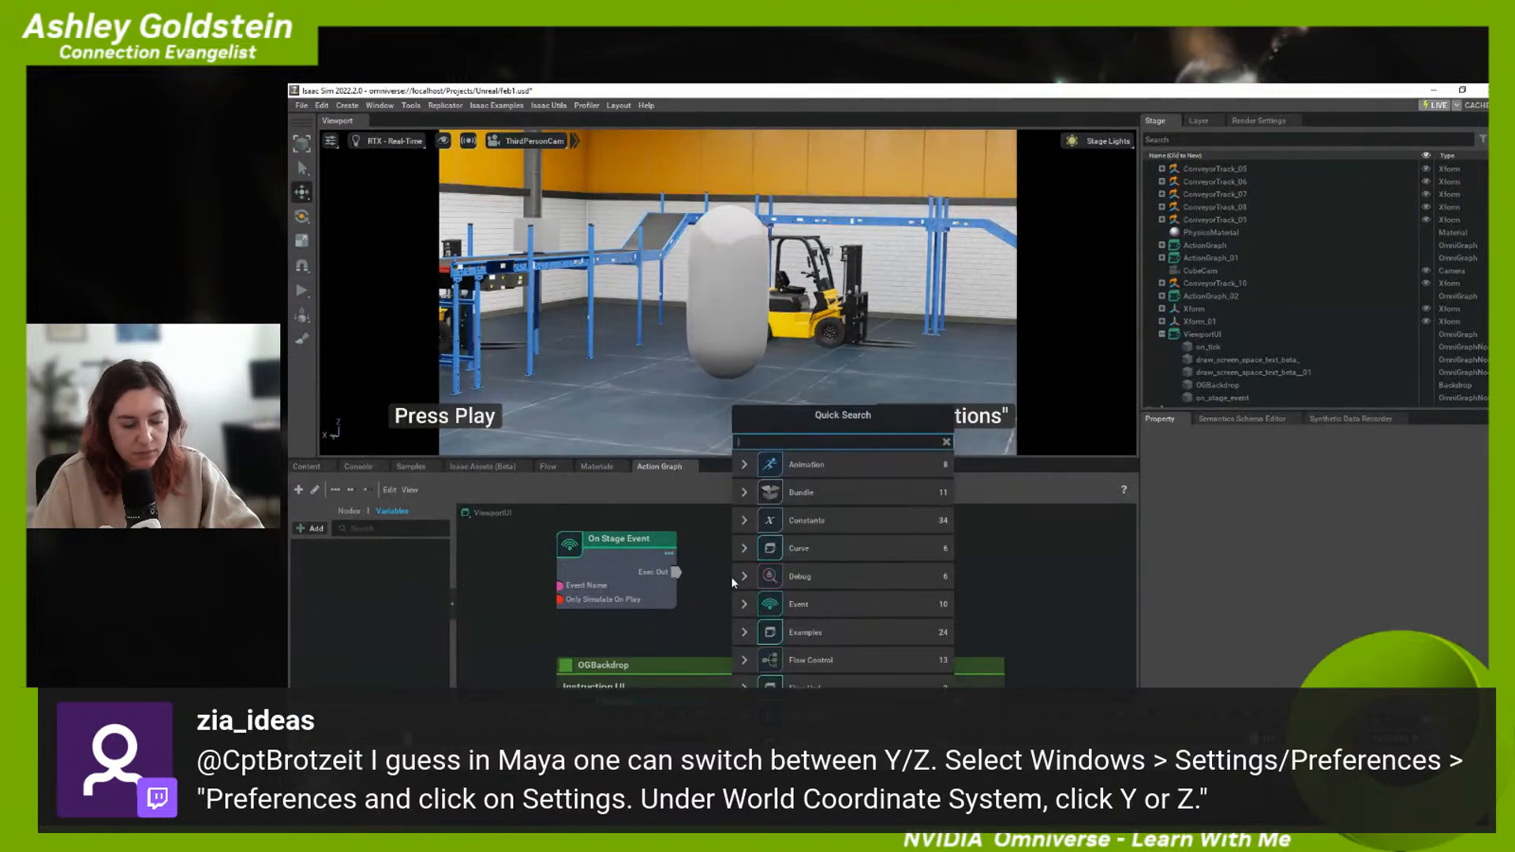
pyautogui.write('widget')
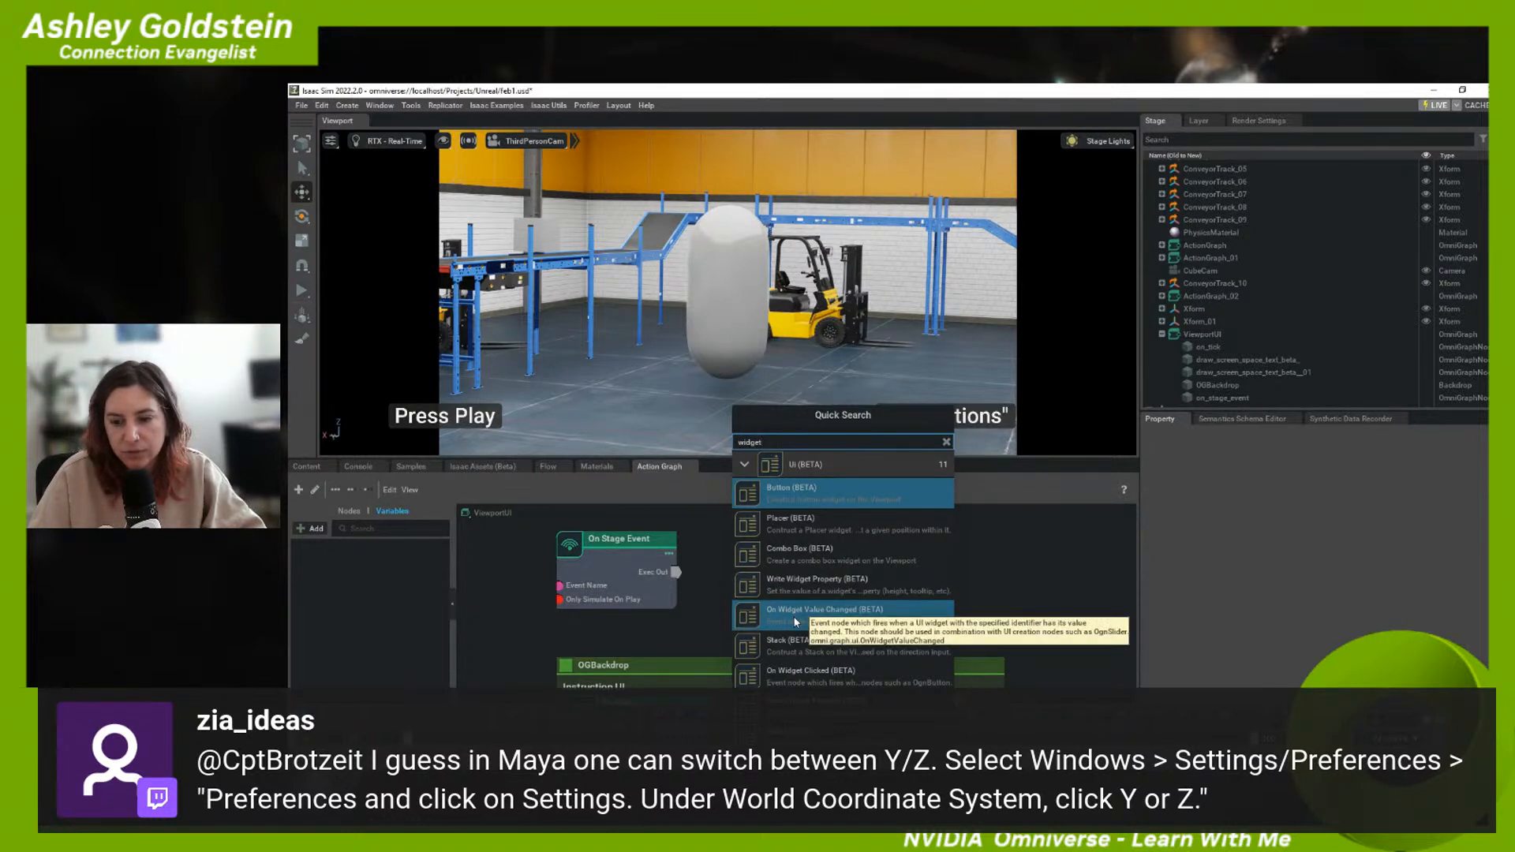
pyautogui.scroll(-1, 795, 623)
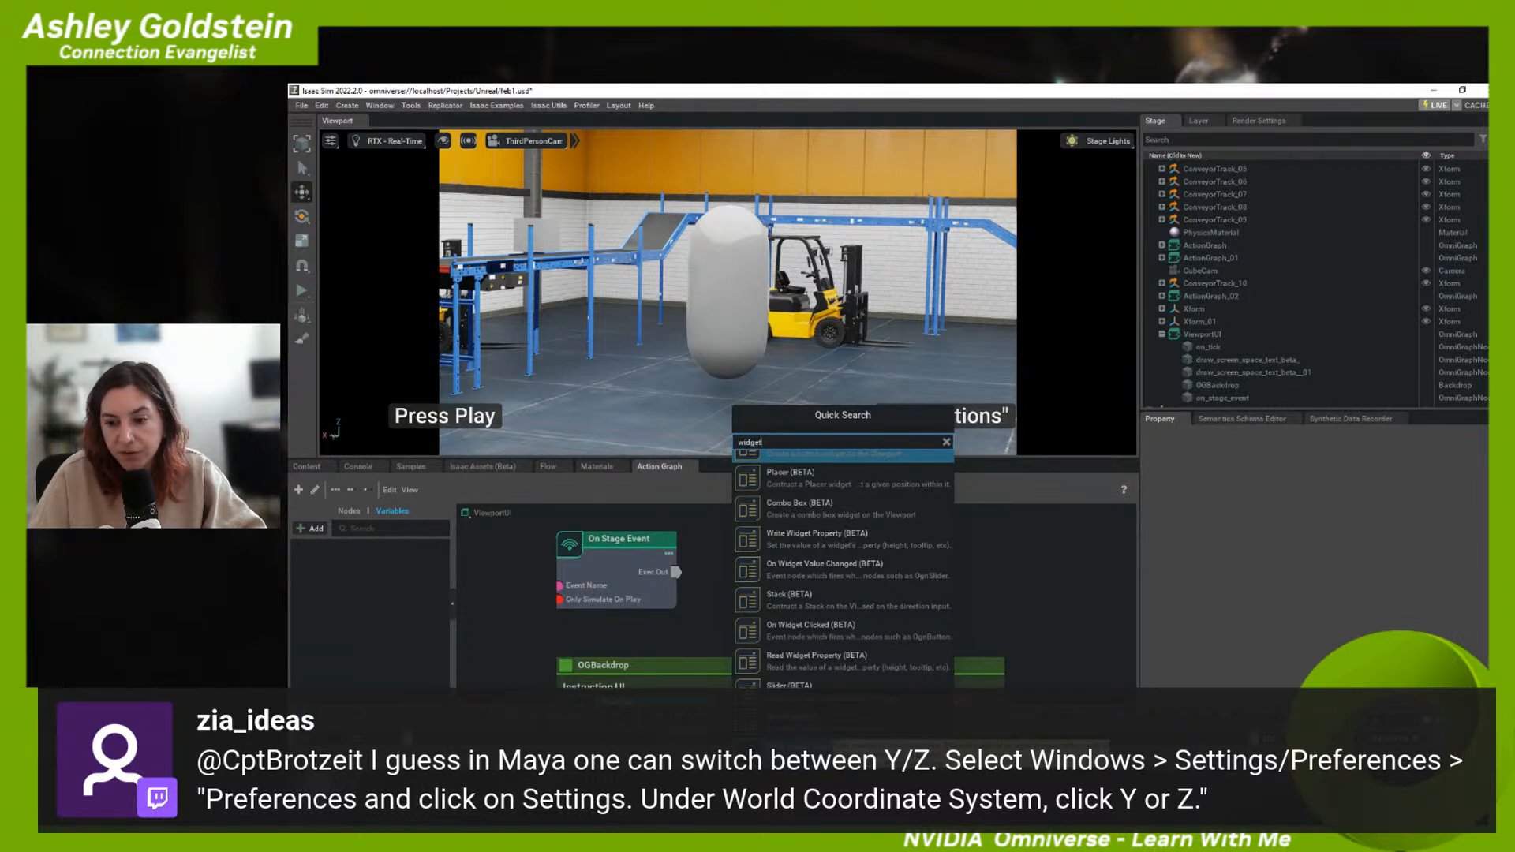
pyautogui.doubleClick(827, 728)
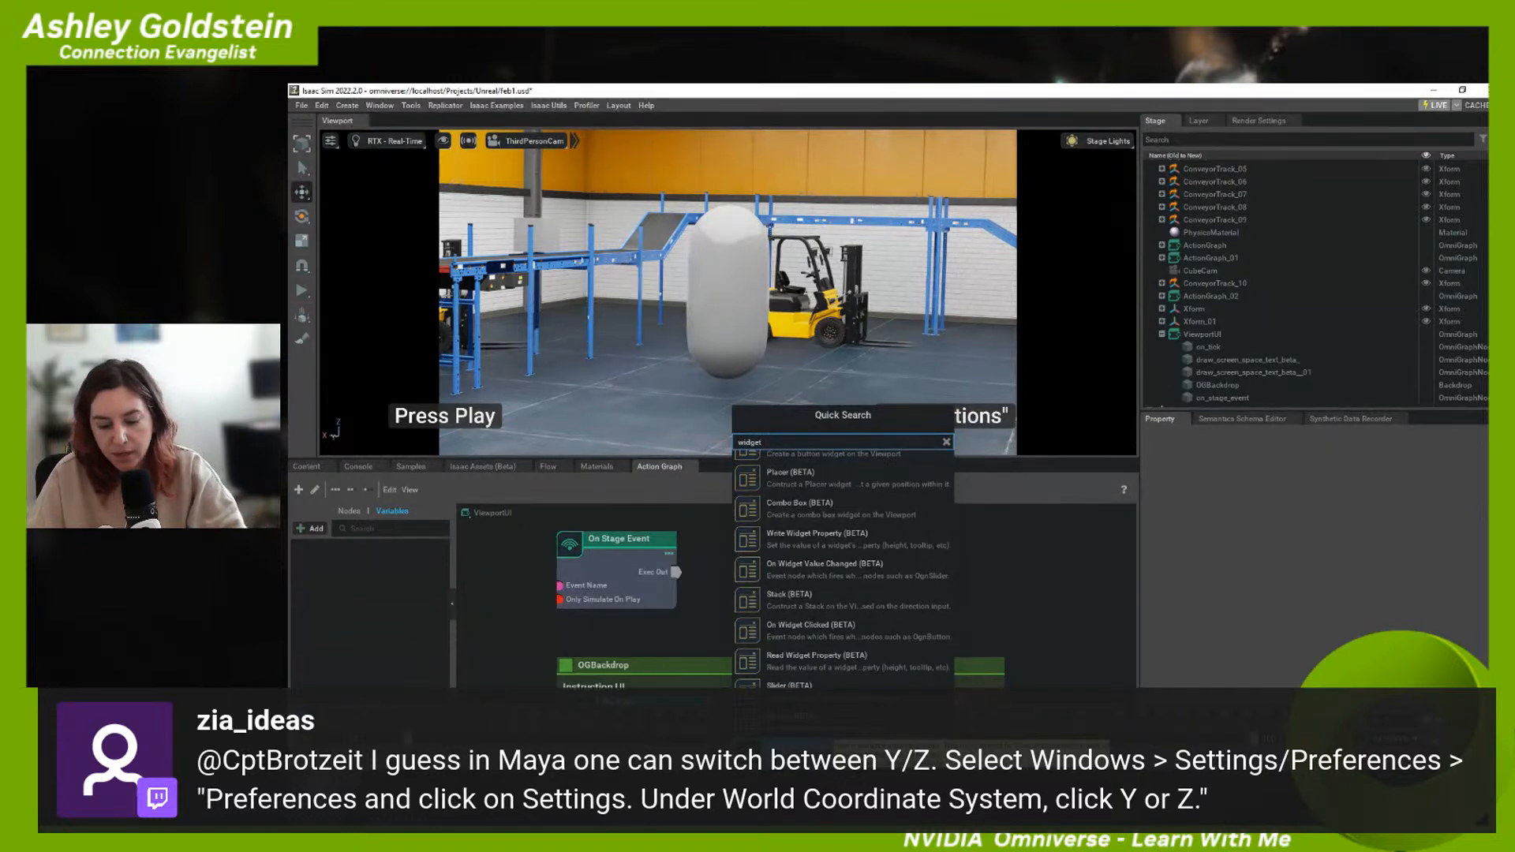
pyautogui.moveTo(859, 628); pyautogui.dragTo(1031, 578)
pyautogui.click(723, 579)
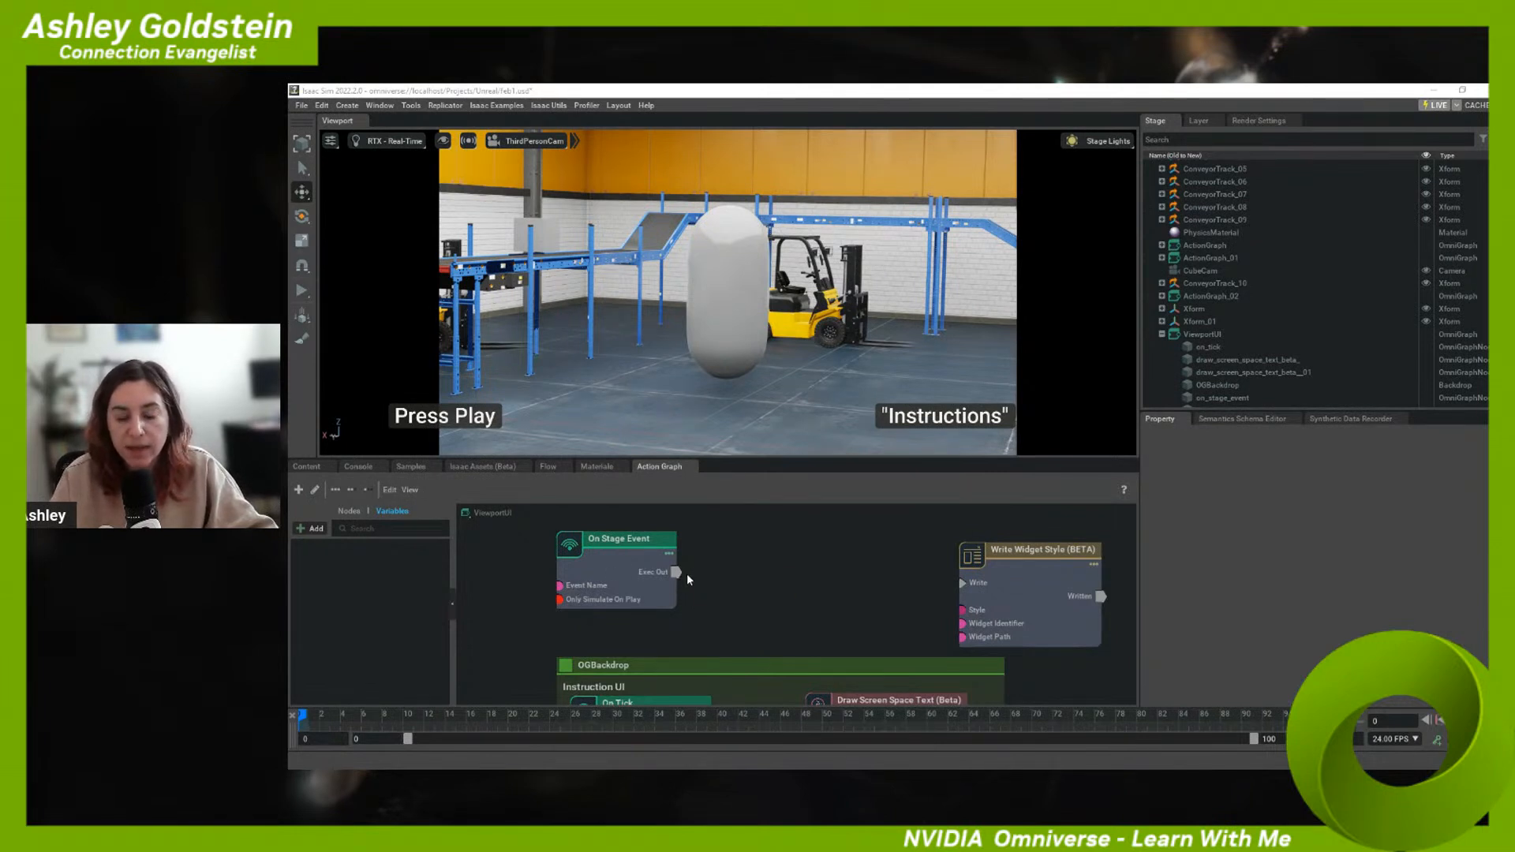
# - Shift the Write Widget Style node aside and add a Placer (BETA) node between it and On Stage Event
pyautogui.moveTo(694, 575); pyautogui.dragTo(643, 584, button='middle')
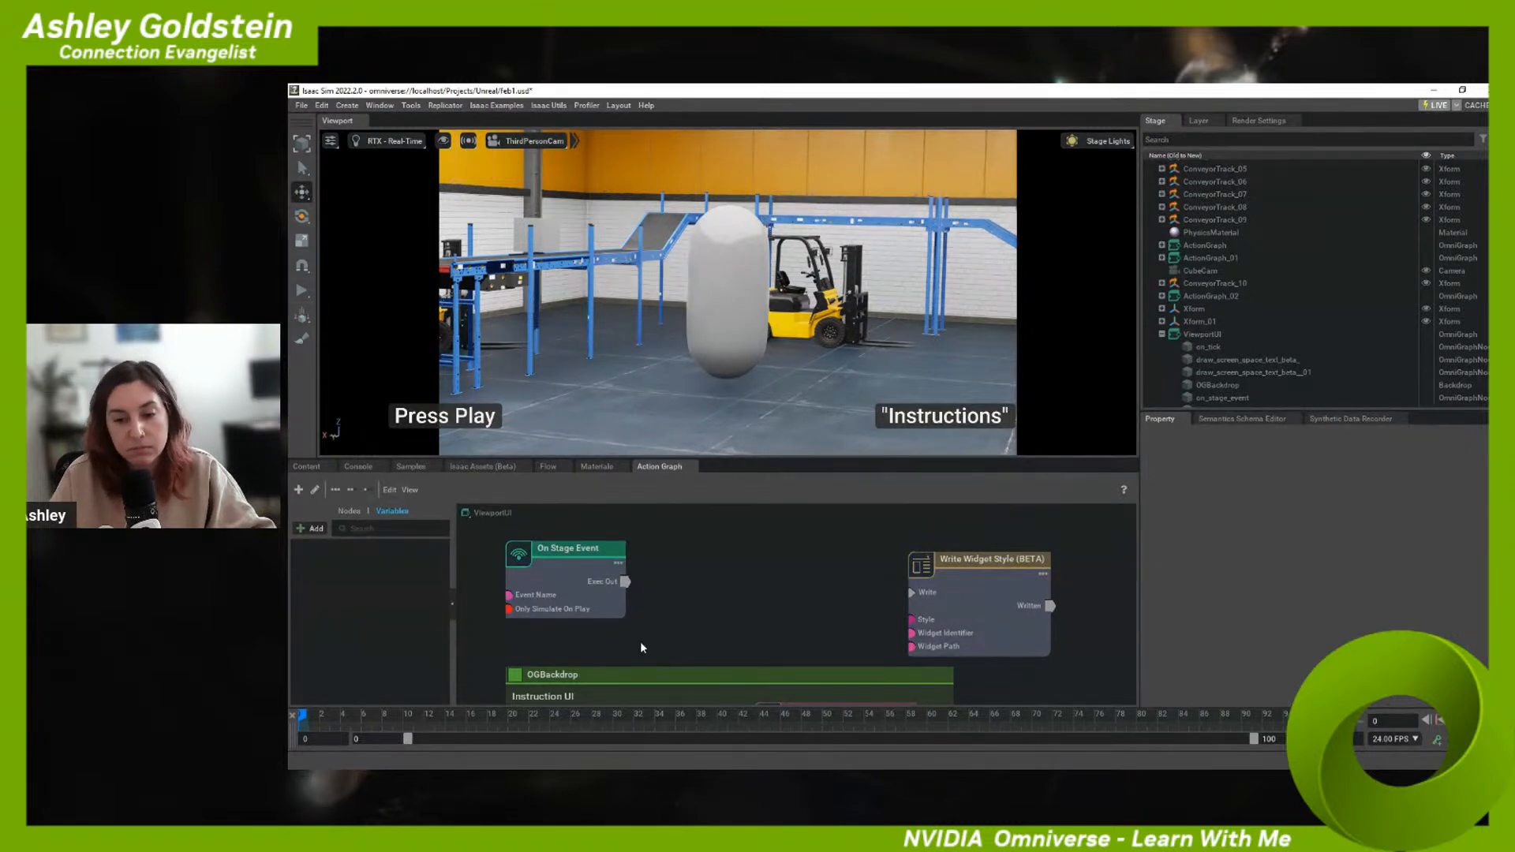
pyautogui.moveTo(648, 603); pyautogui.dragTo(618, 592, button='middle')
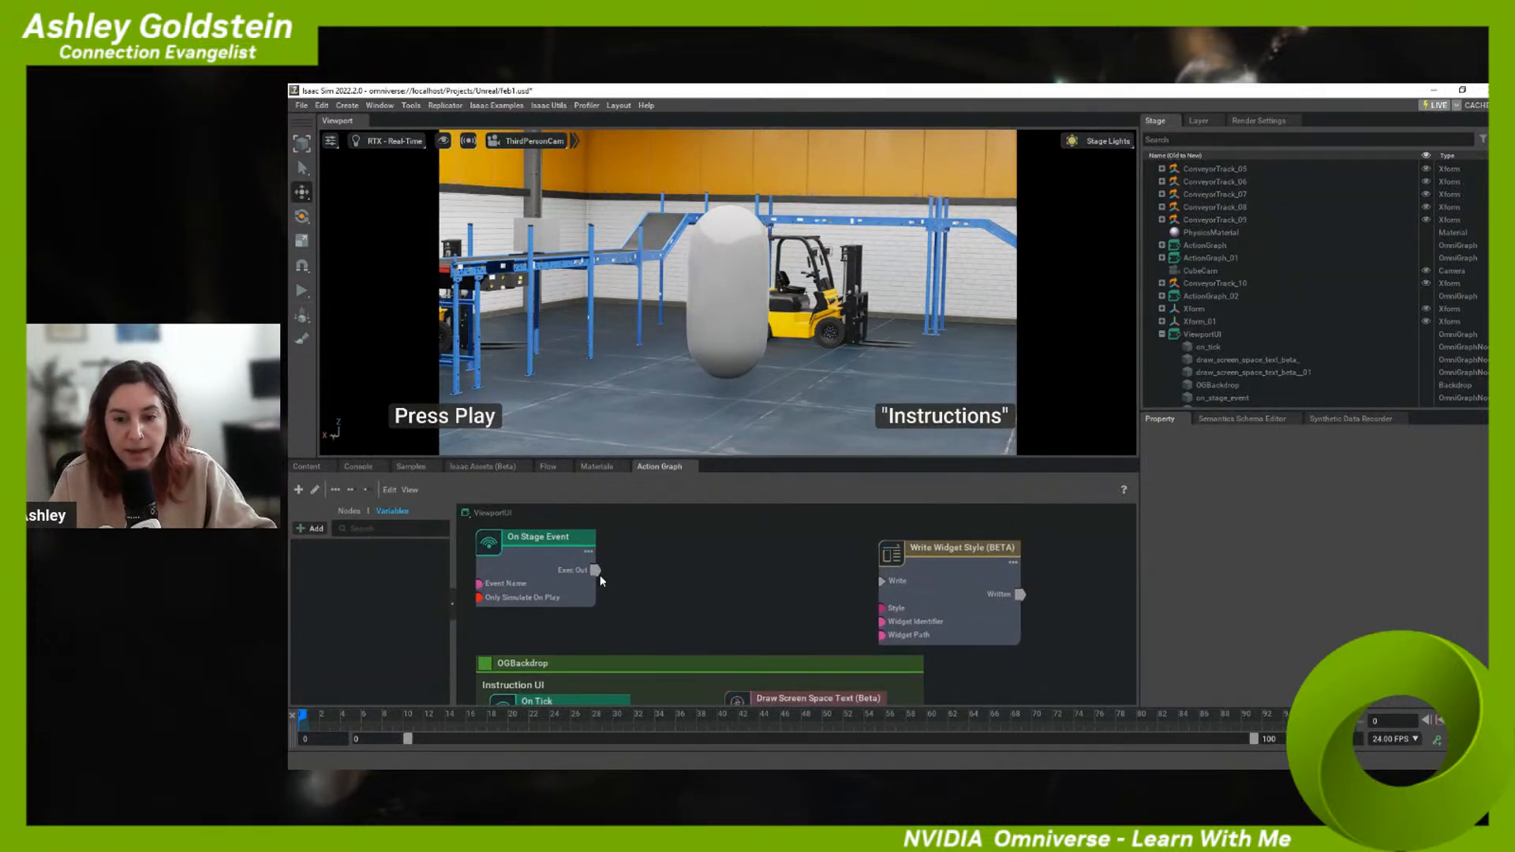
pyautogui.moveTo(882, 560); pyautogui.dragTo(951, 612)
pyautogui.click(818, 571)
pyautogui.press('Tab')
pyautogui.write('placer')
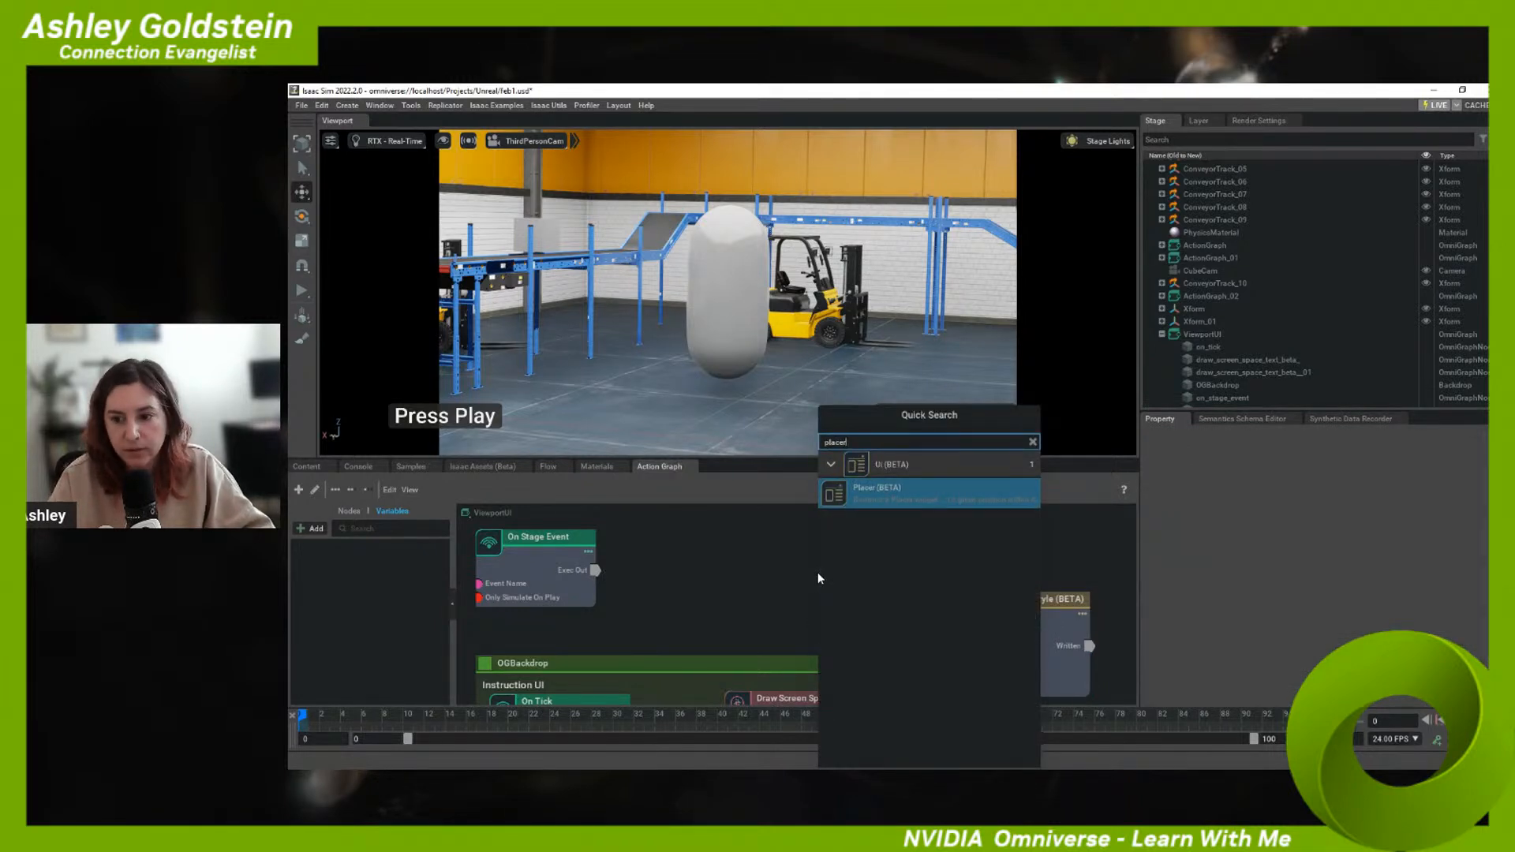
pyautogui.press('Return')
pyautogui.moveTo(866, 618); pyautogui.dragTo(763, 523)
# - Connect On Stage Event's Exec Out to the Placer node's Create input
pyautogui.click(547, 566)
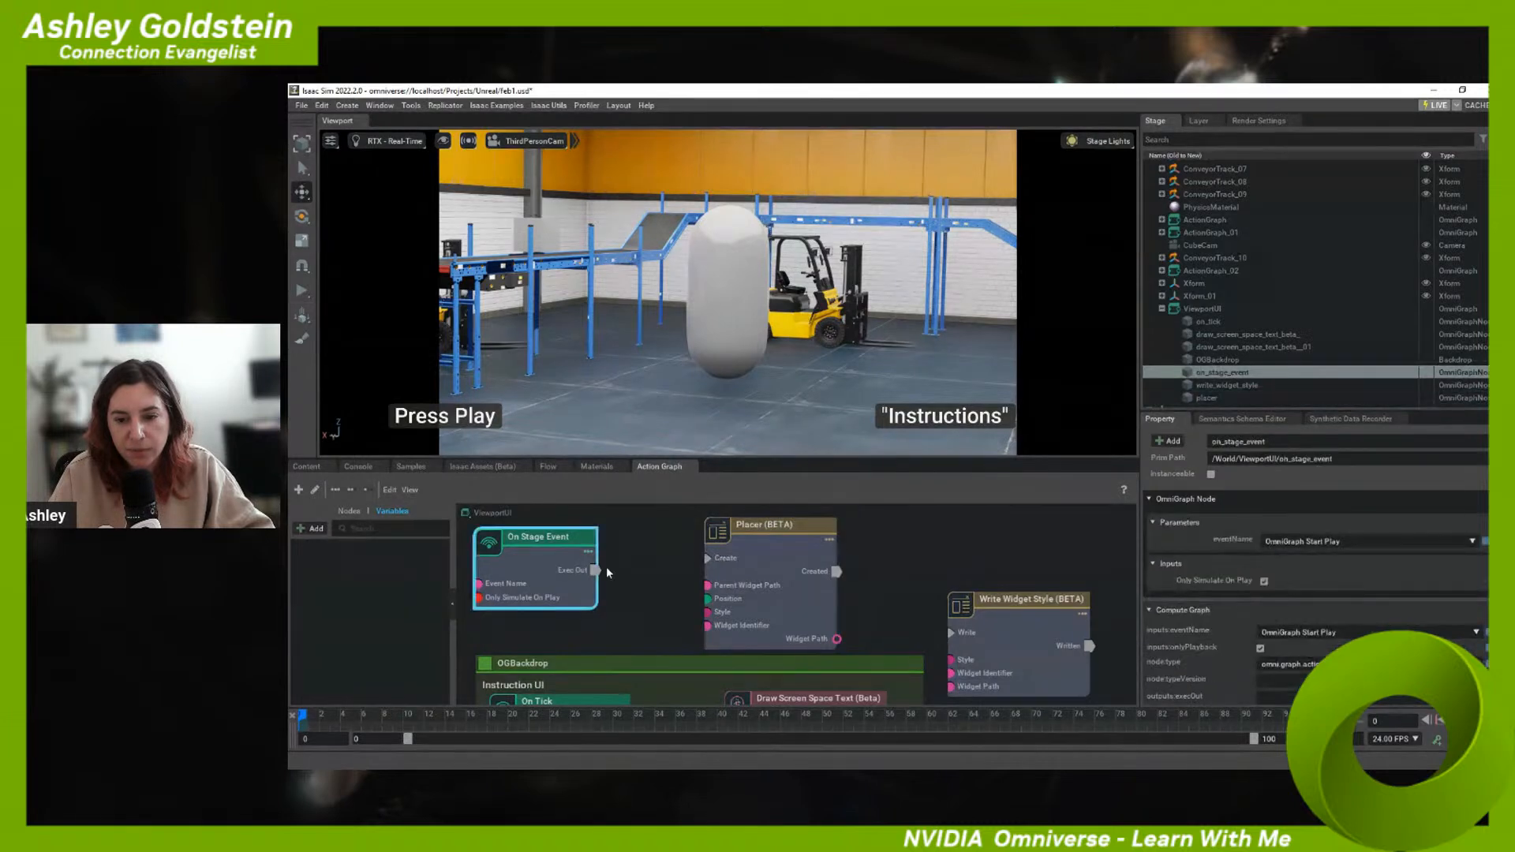
pyautogui.moveTo(594, 572); pyautogui.dragTo(706, 559)
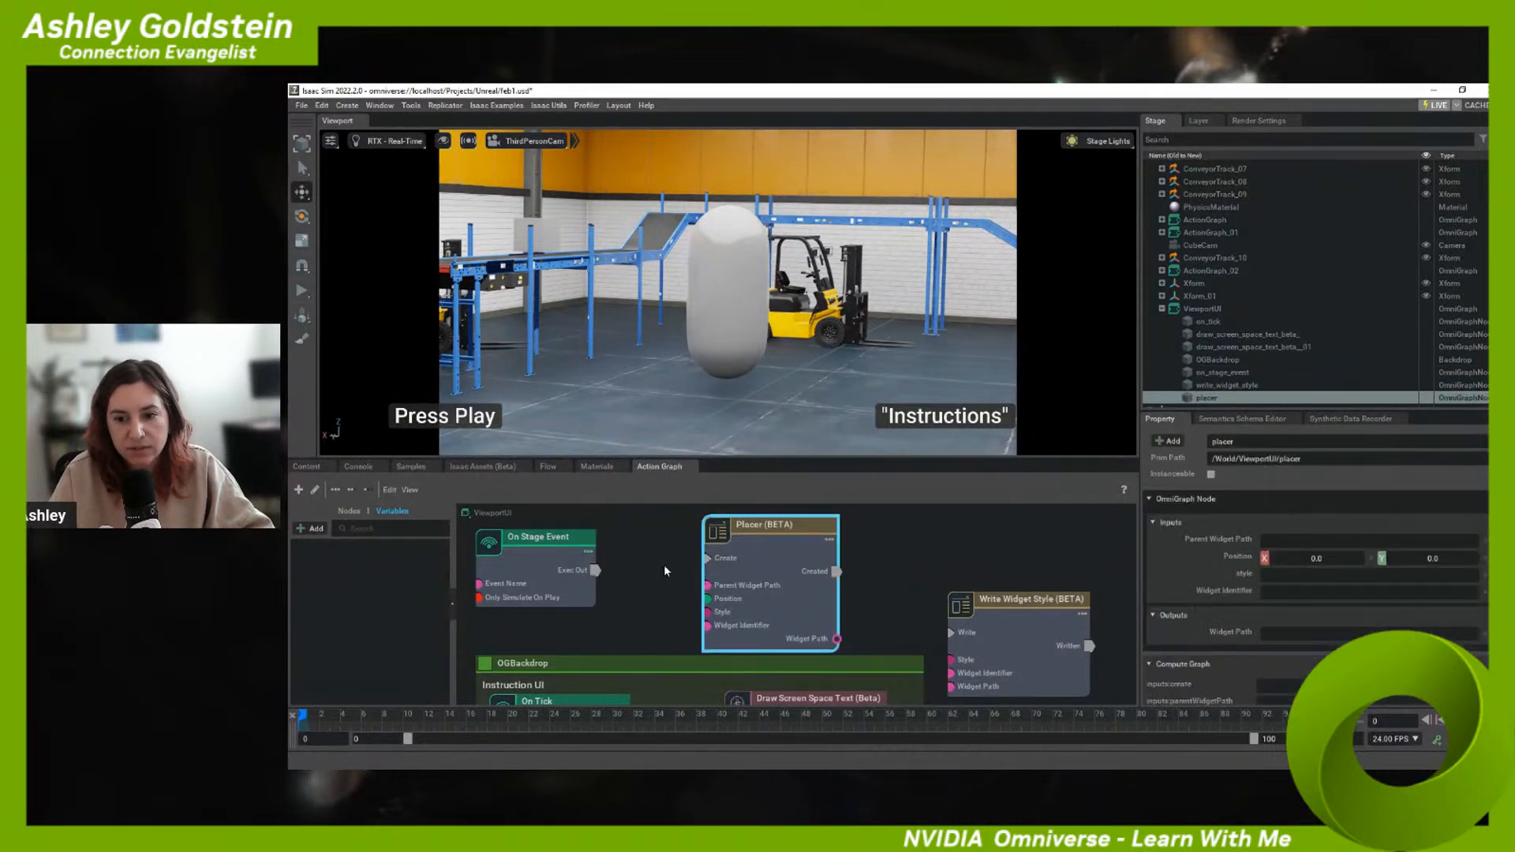
pyautogui.moveTo(596, 571); pyautogui.dragTo(711, 558)
pyautogui.click(850, 546)
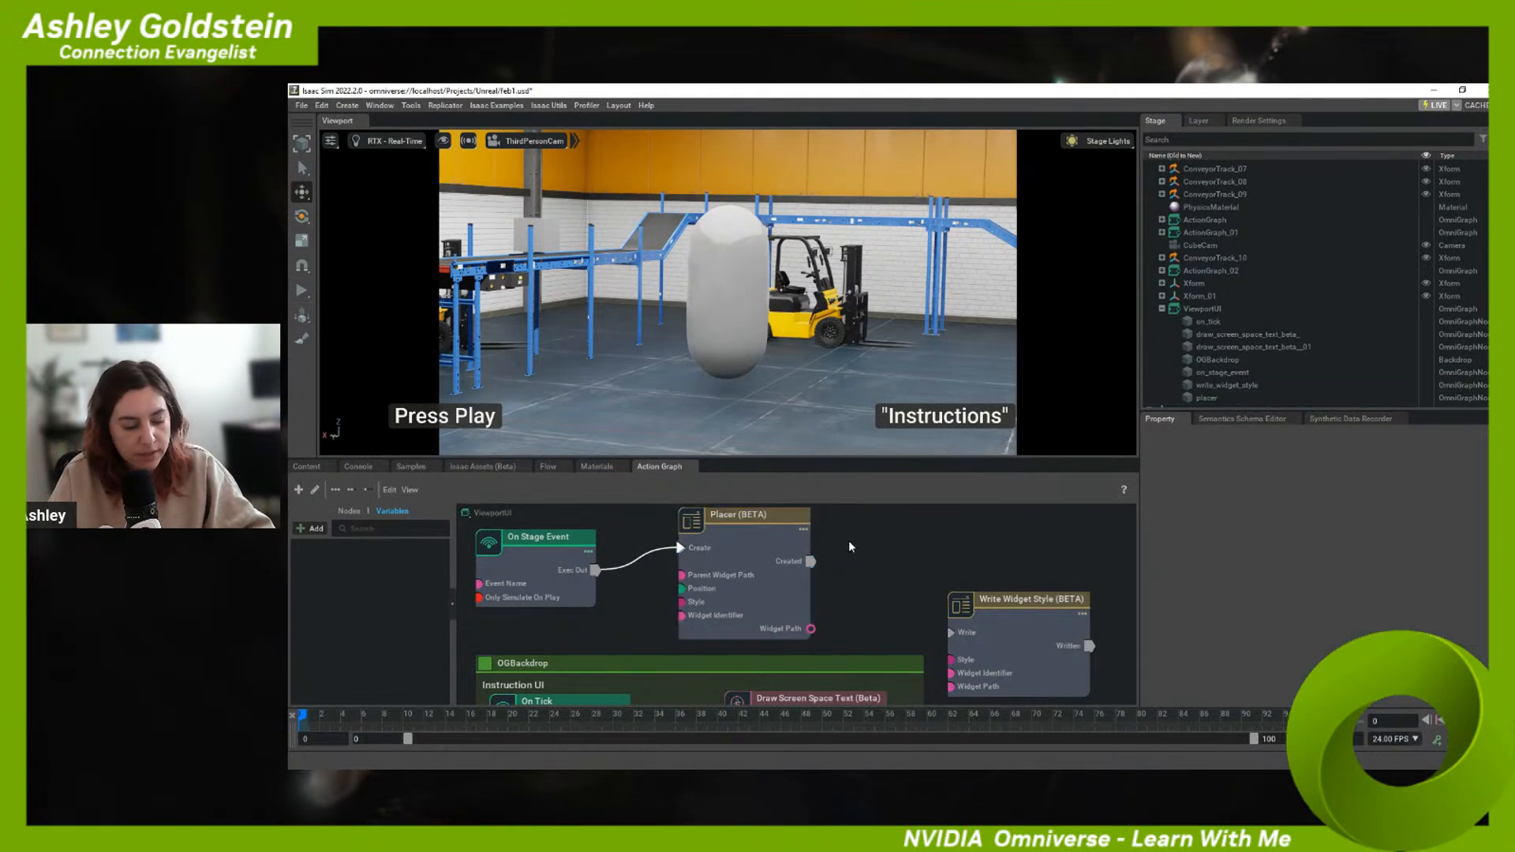
pyautogui.press('Tab')
pyautogui.write('stac')
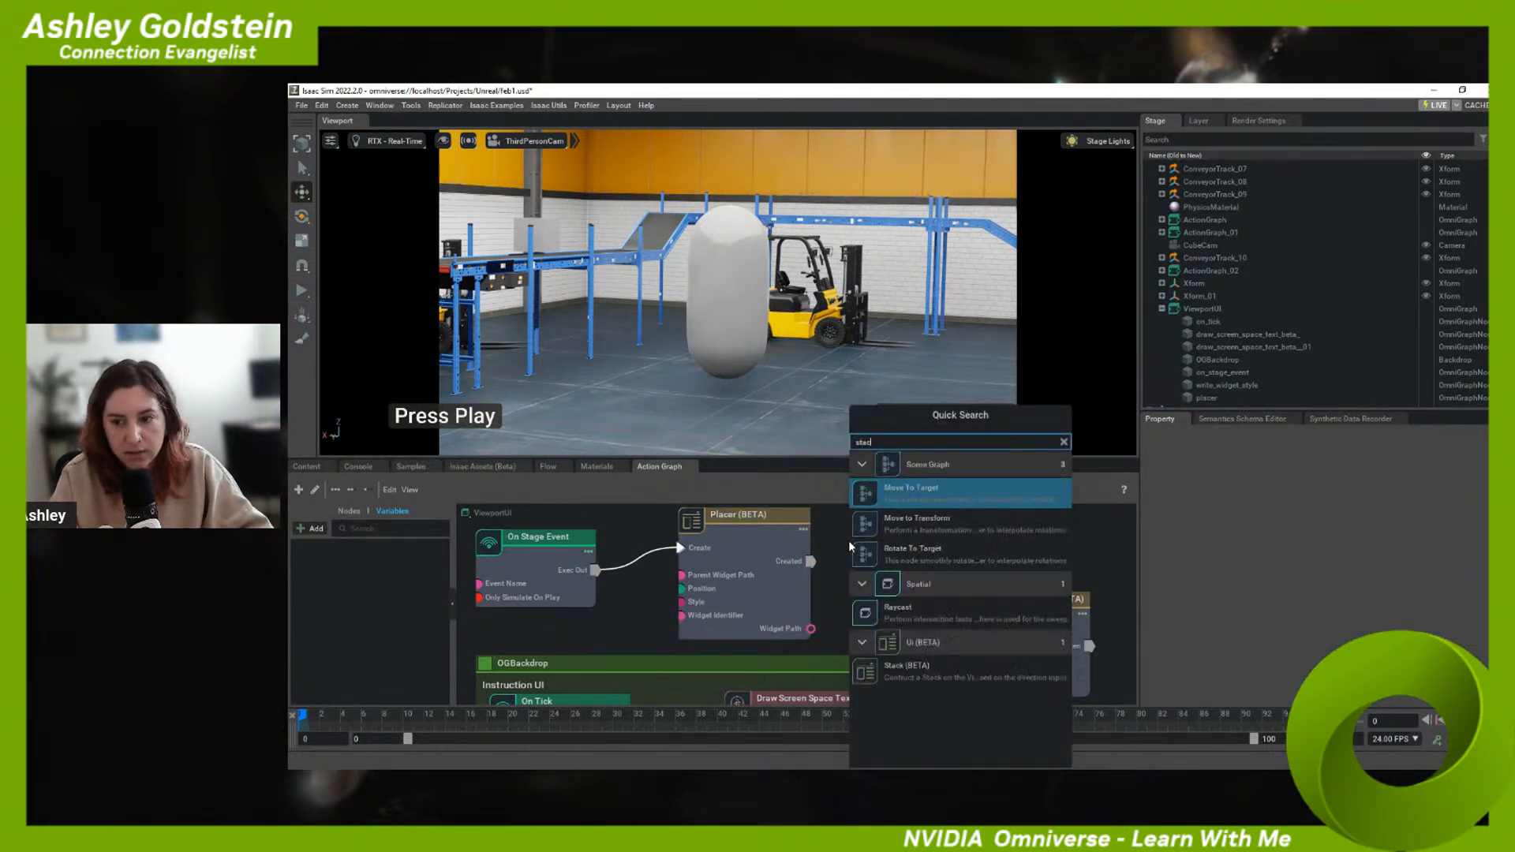
pyautogui.press('Return')
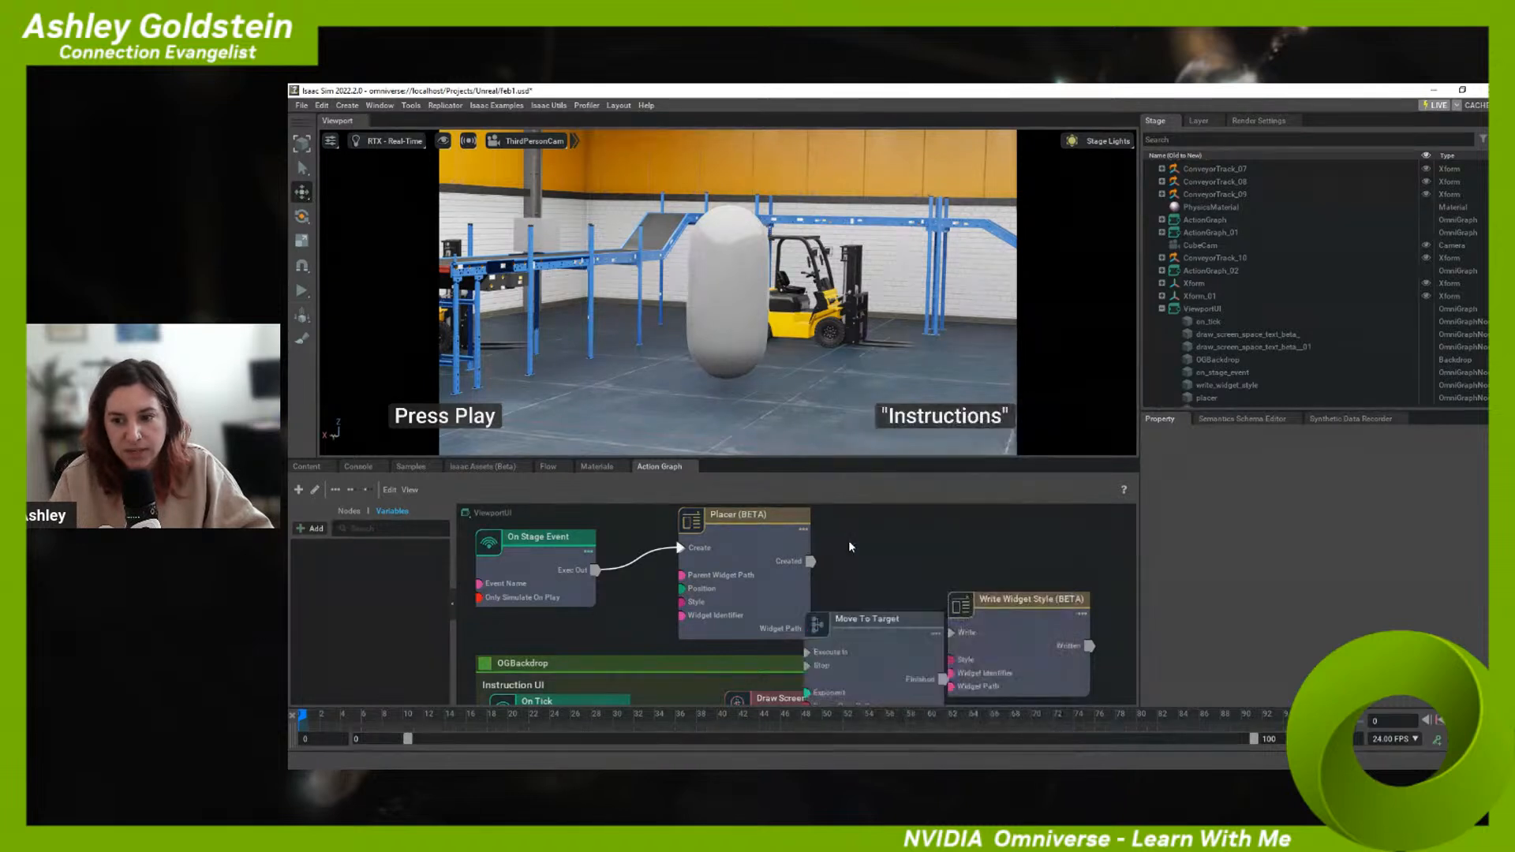
pyautogui.click(887, 633)
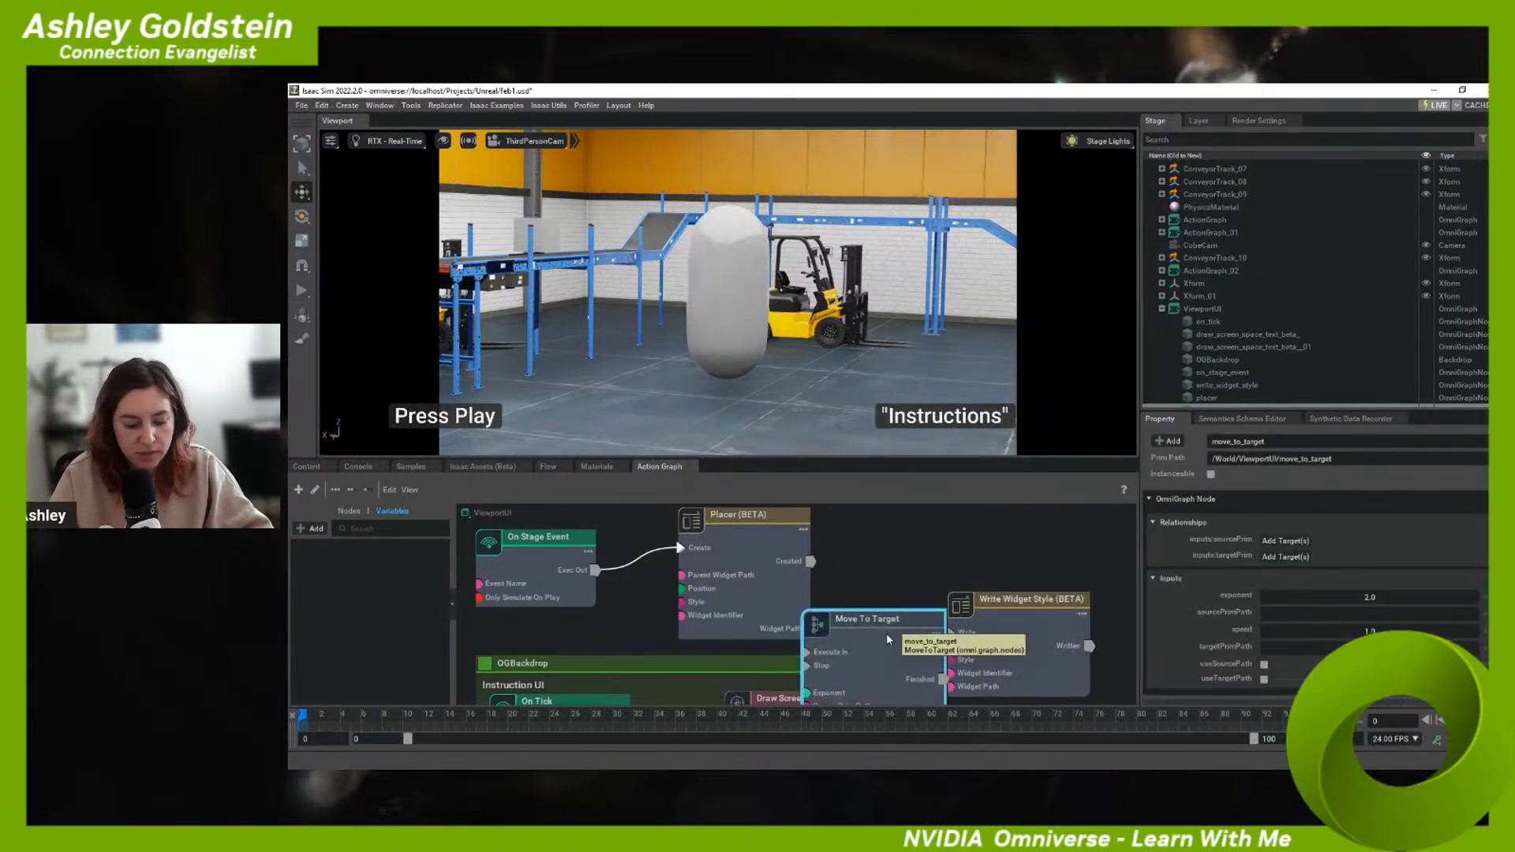
pyautogui.press('Delete')
# - Search the node library for "stack" and add a Stack (BETA) node beside the Placer node
pyautogui.write('stad')
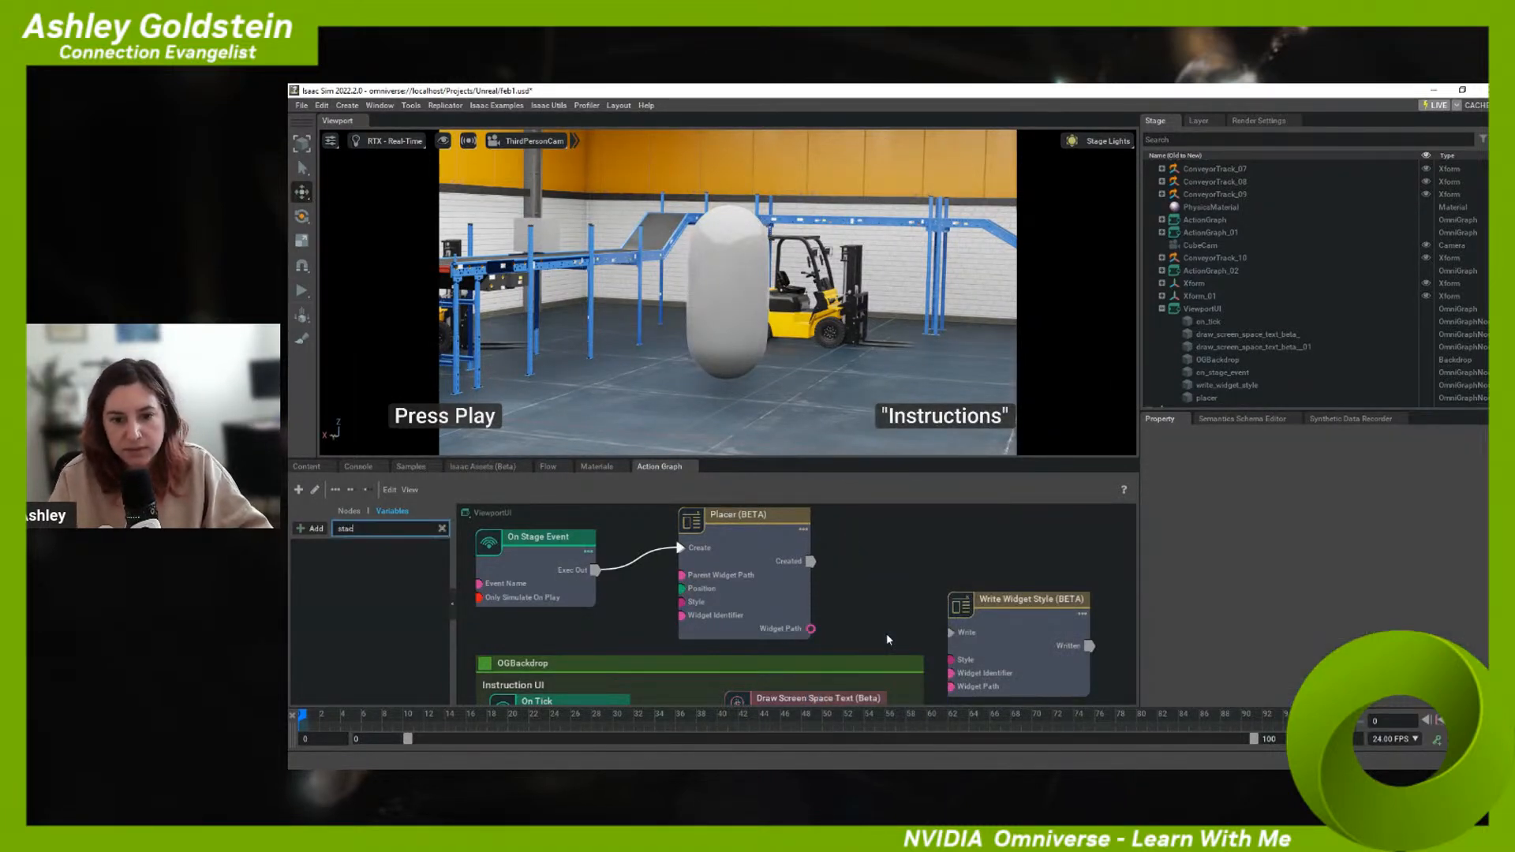
pyautogui.click(887, 633)
pyautogui.press('Tab')
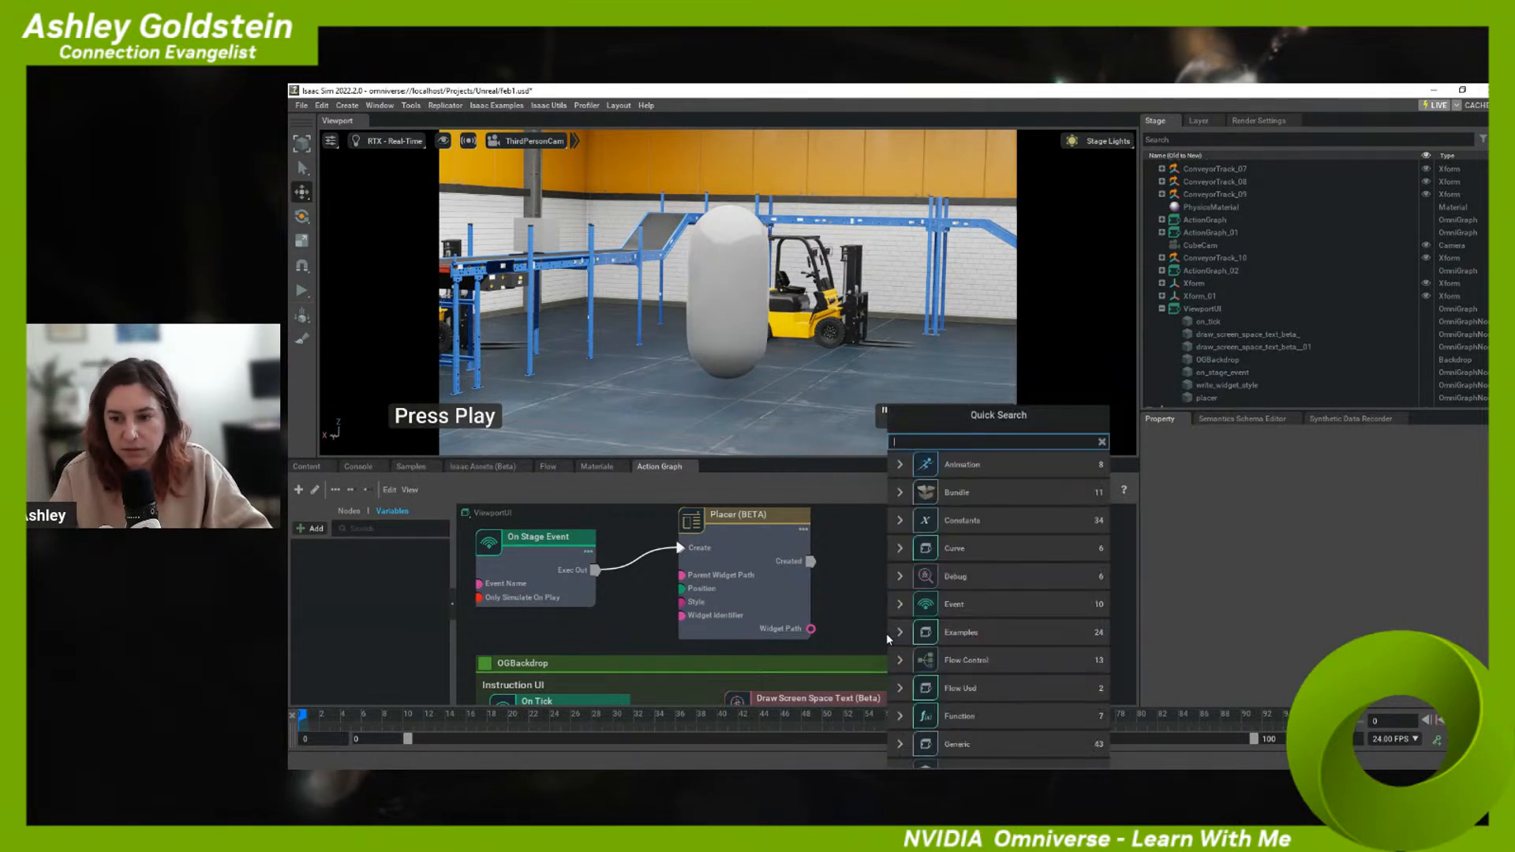
pyautogui.write('stack')
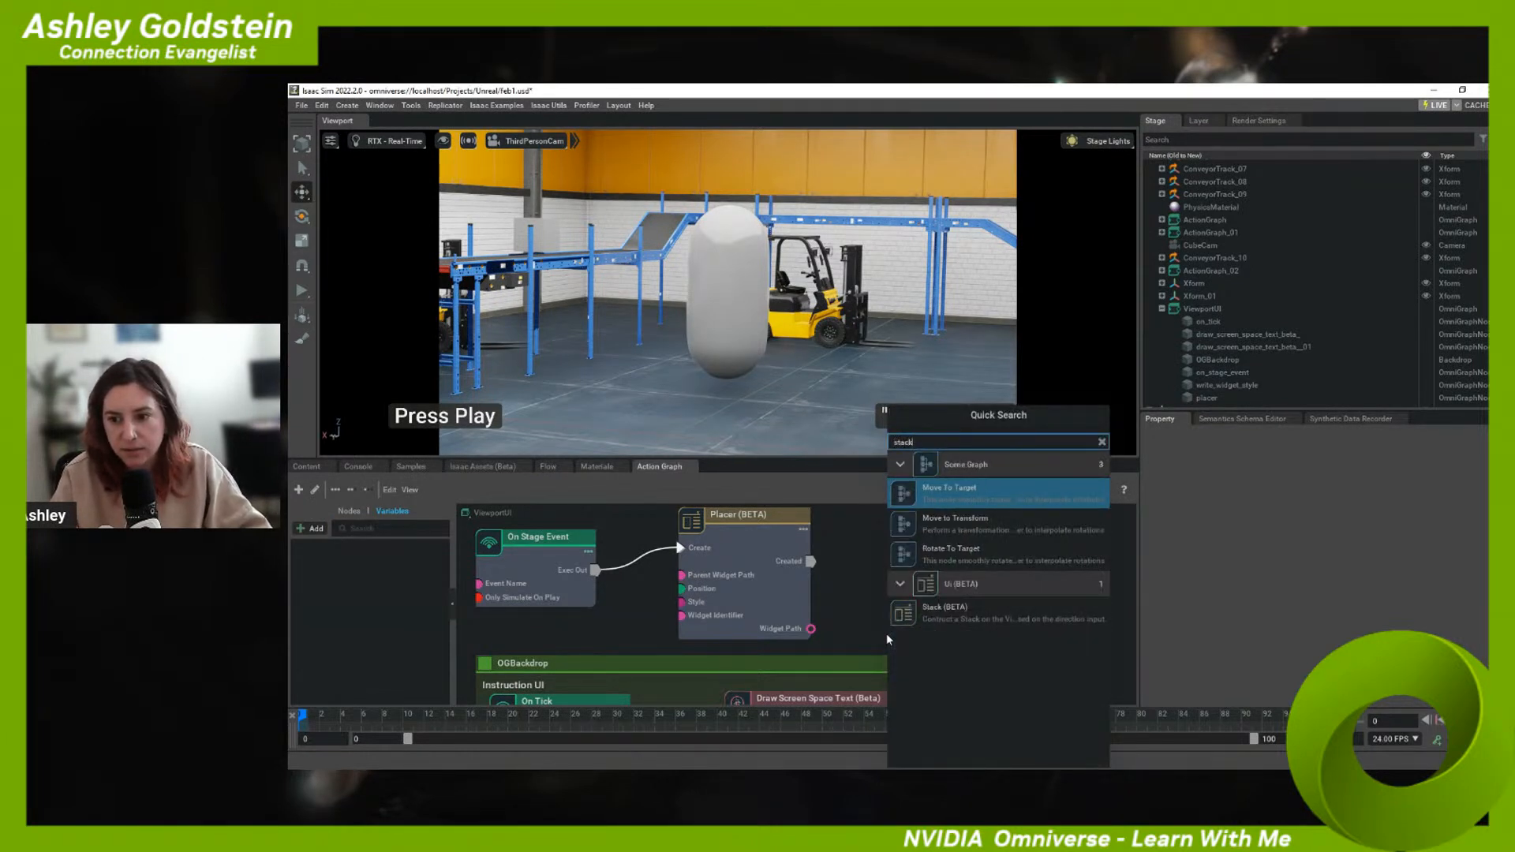
pyautogui.click(954, 612)
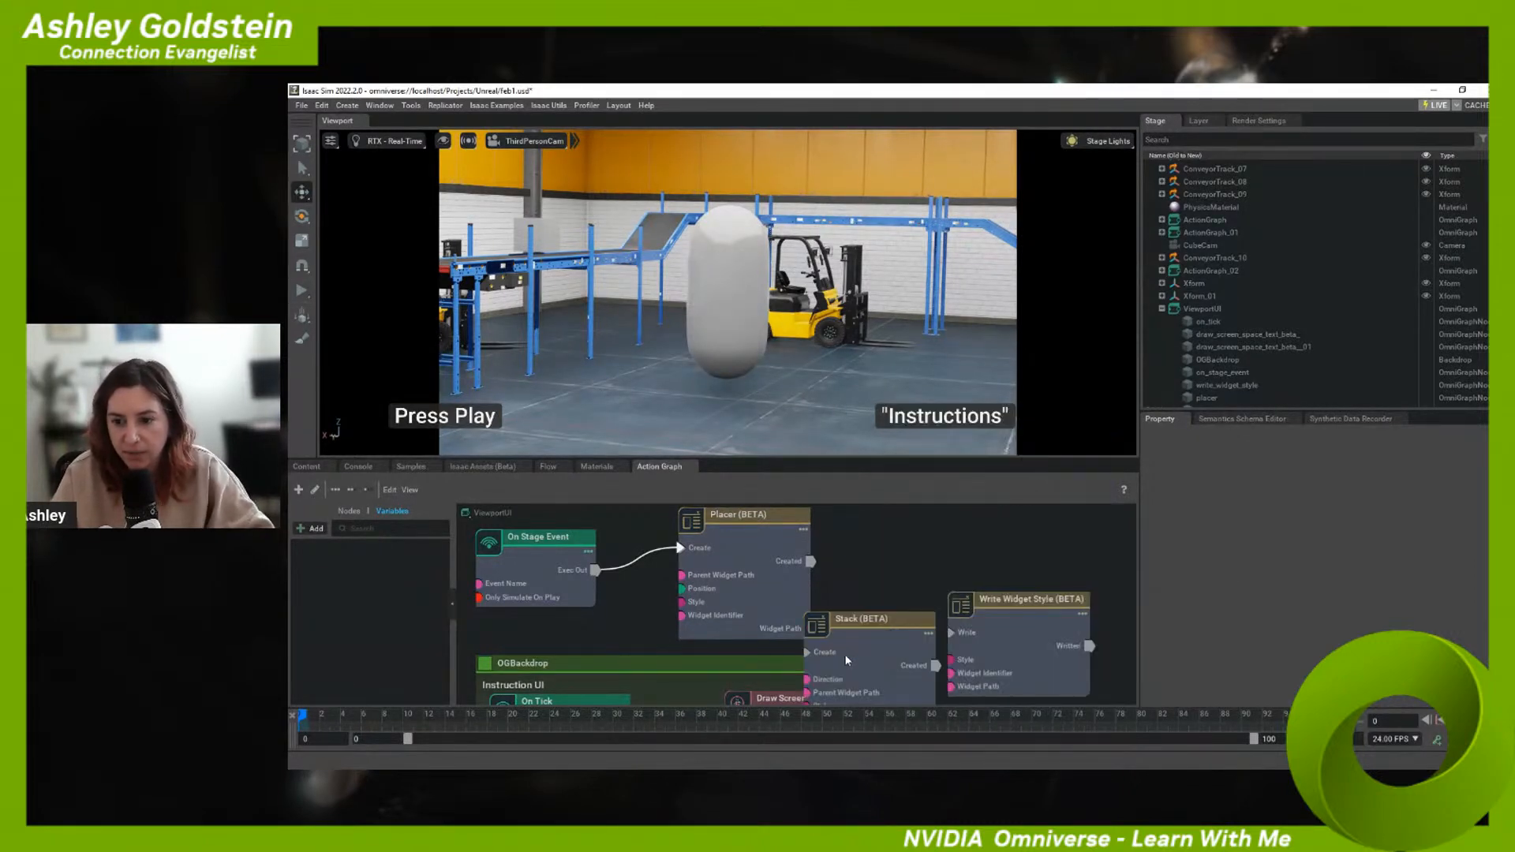
pyautogui.moveTo(851, 574); pyautogui.dragTo(888, 557)
# - Connect the Placer's Created output to the Stack's Create input and move the Write Widget Style node aside
pyautogui.click(1039, 619)
pyautogui.moveTo(1069, 586); pyautogui.dragTo(889, 604, button='middle')
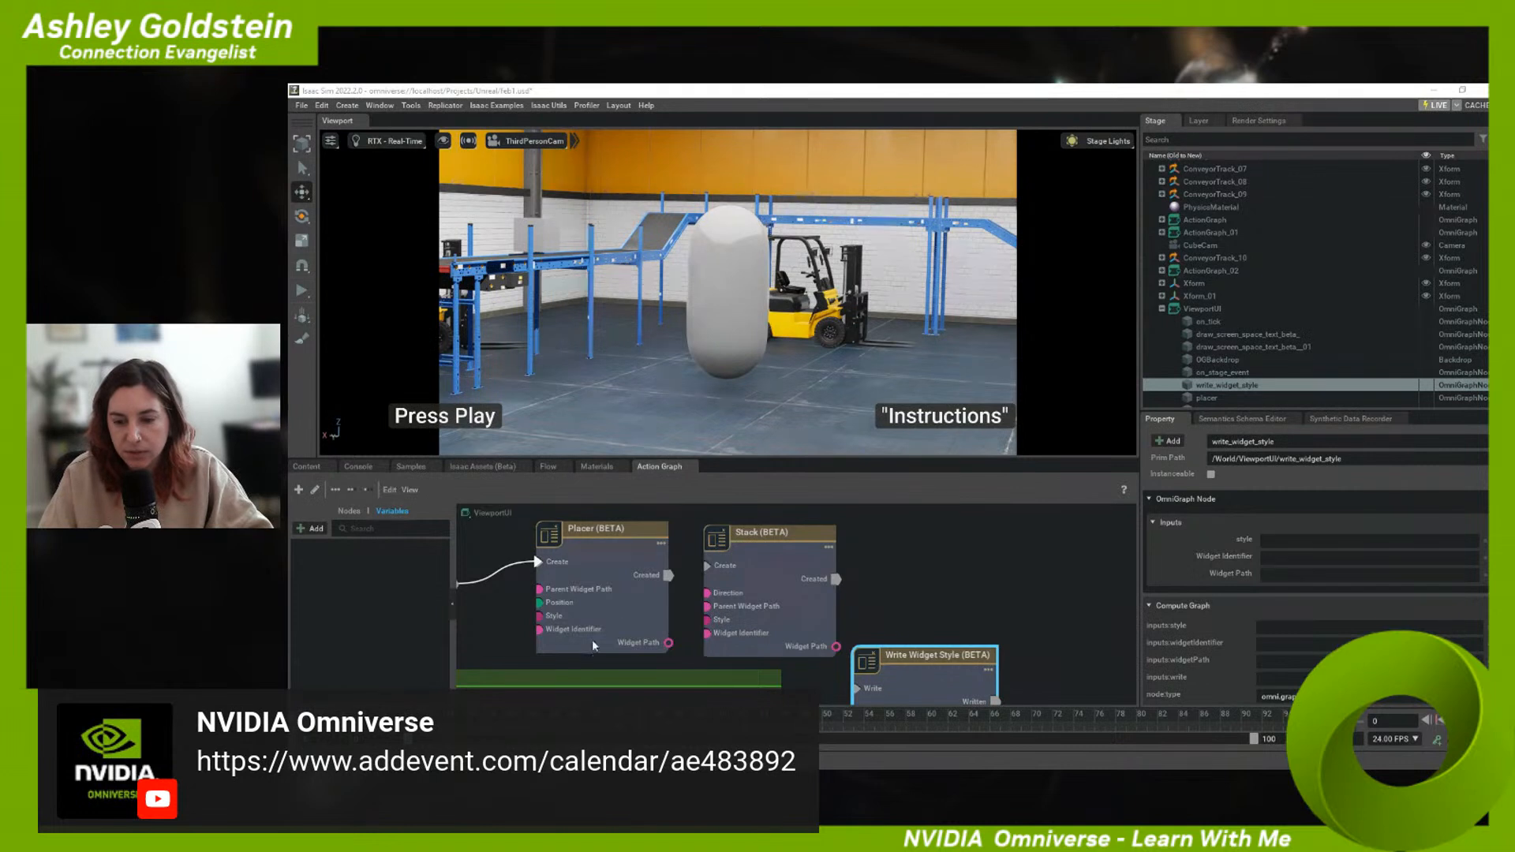
pyautogui.moveTo(667, 577); pyautogui.dragTo(768, 572)
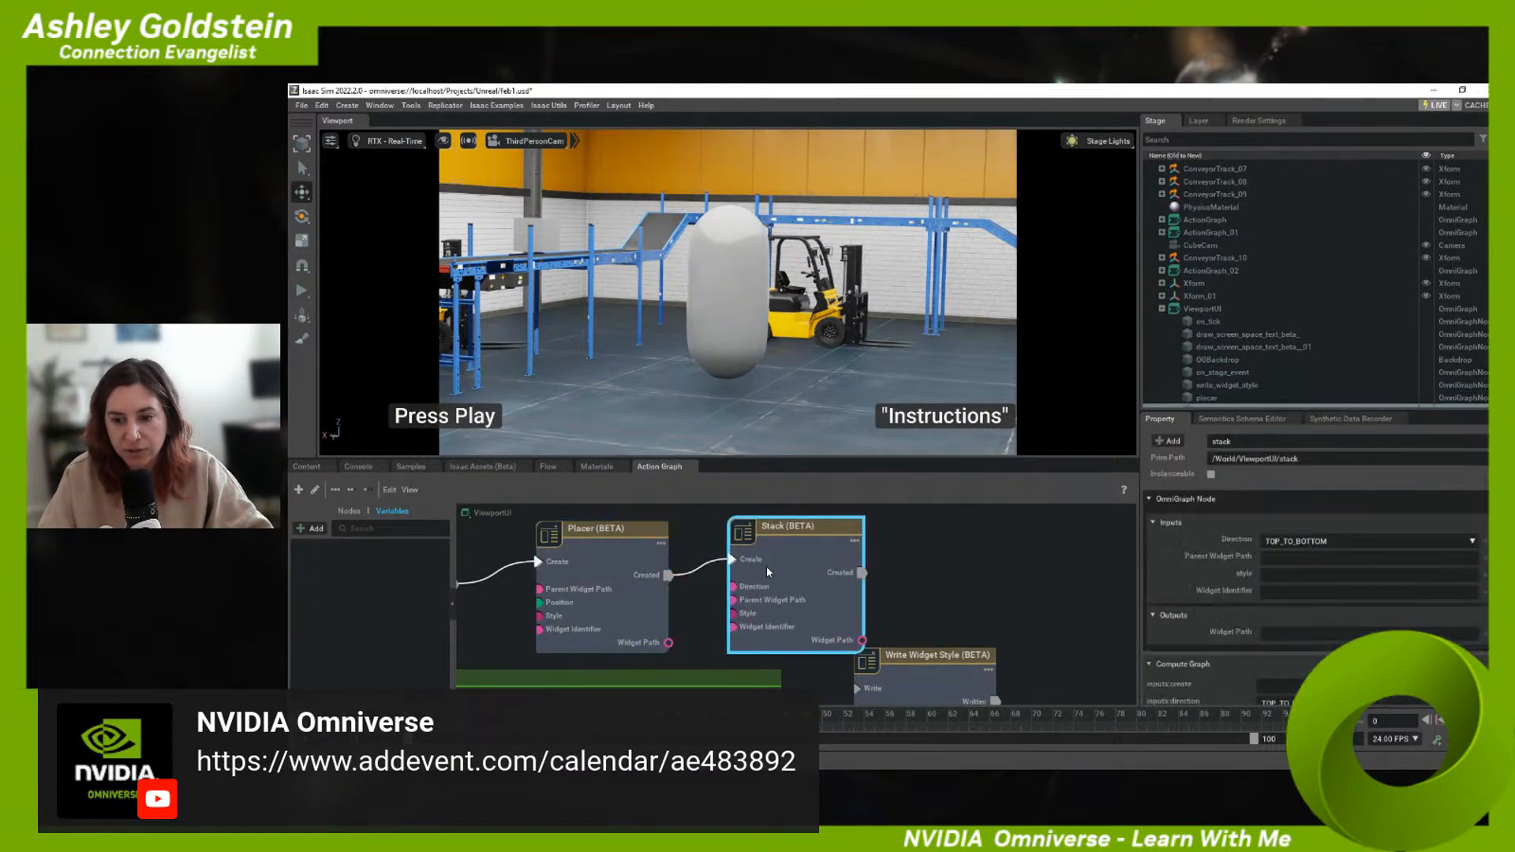
pyautogui.moveTo(929, 662); pyautogui.dragTo(962, 682)
pyautogui.moveTo(973, 654); pyautogui.dragTo(928, 646, button='middle')
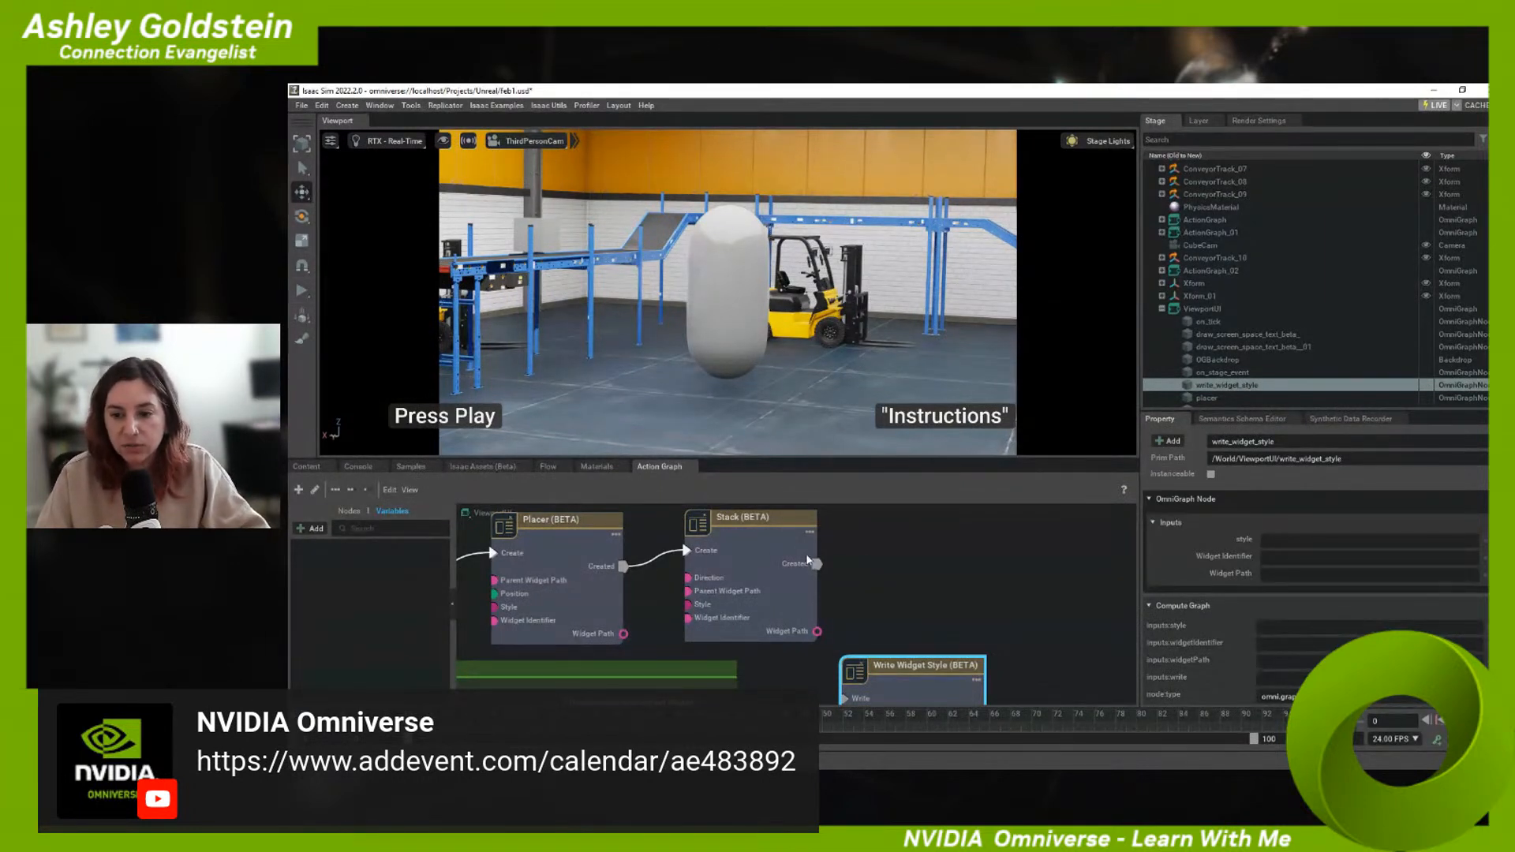
# - Examine the root layer's top-level prims with World collapsed, and return to the Stage hierarchy
pyautogui.click(1200, 124)
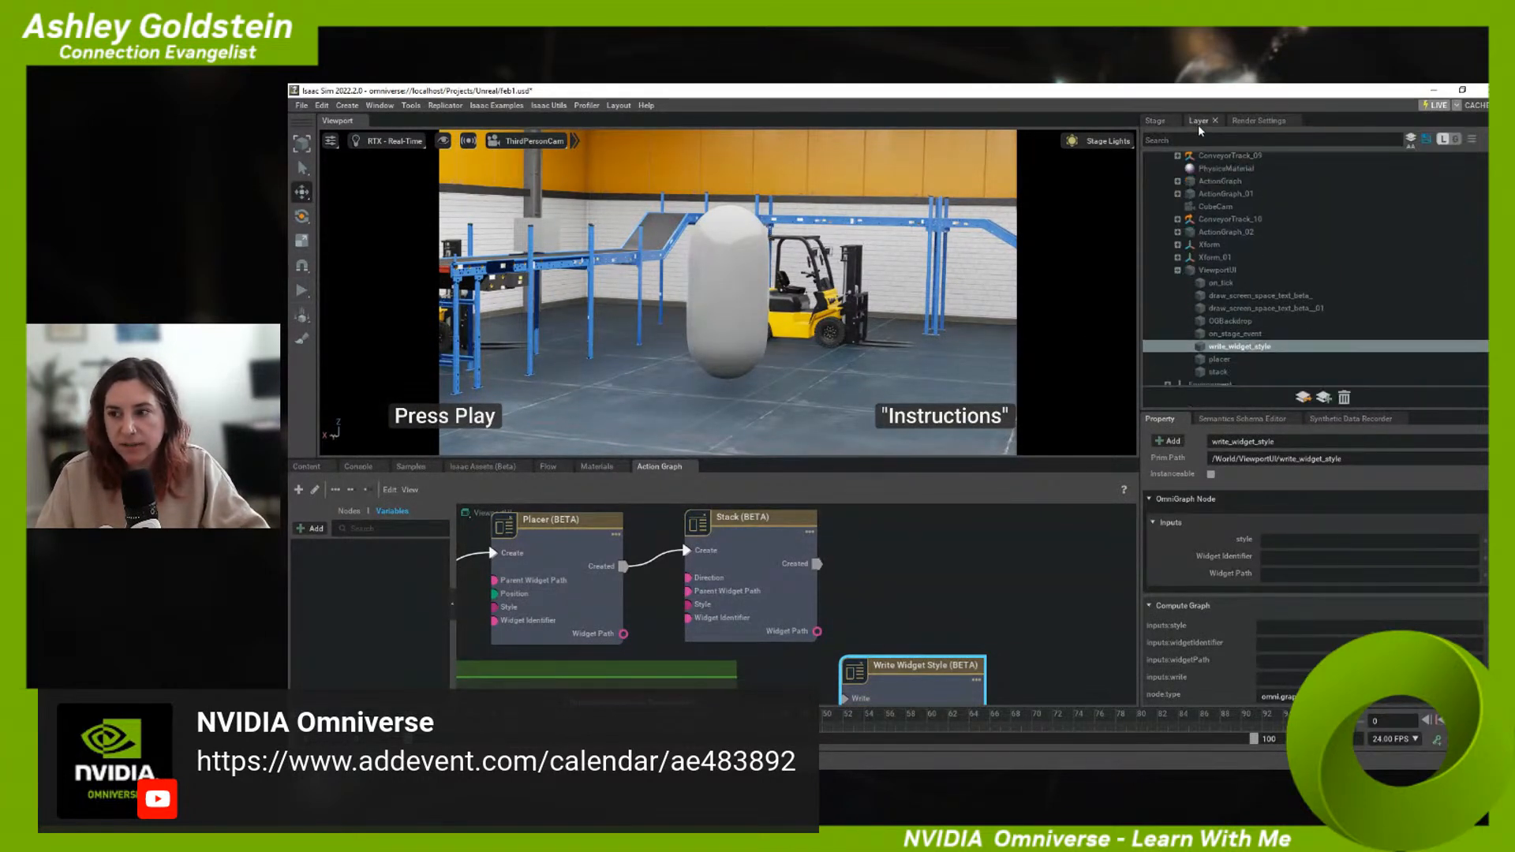
pyautogui.scroll(4, 1310, 269)
pyautogui.scroll(8, 1310, 269)
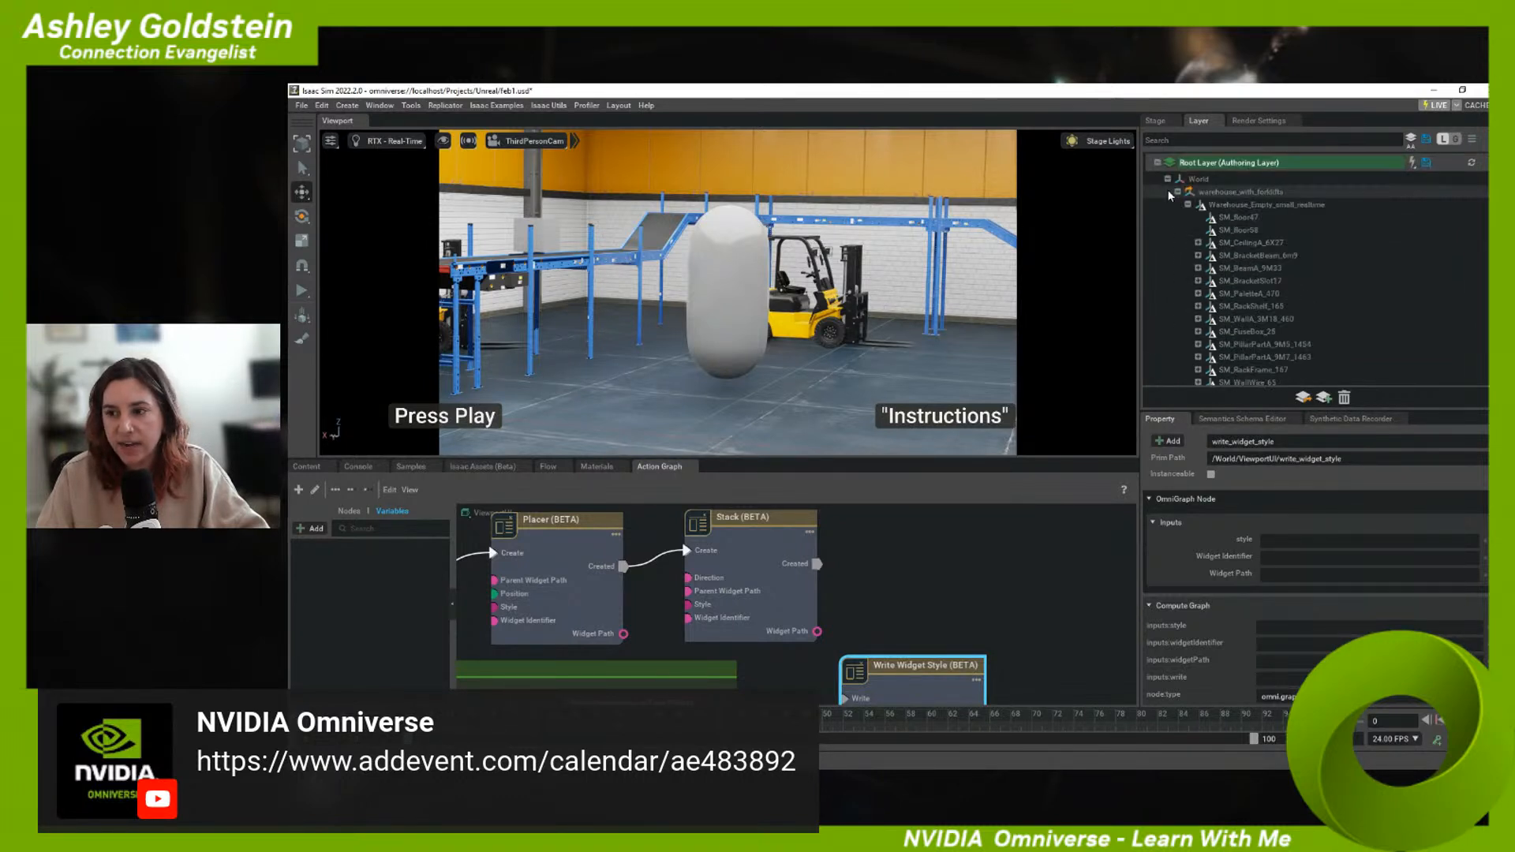
pyautogui.click(1168, 179)
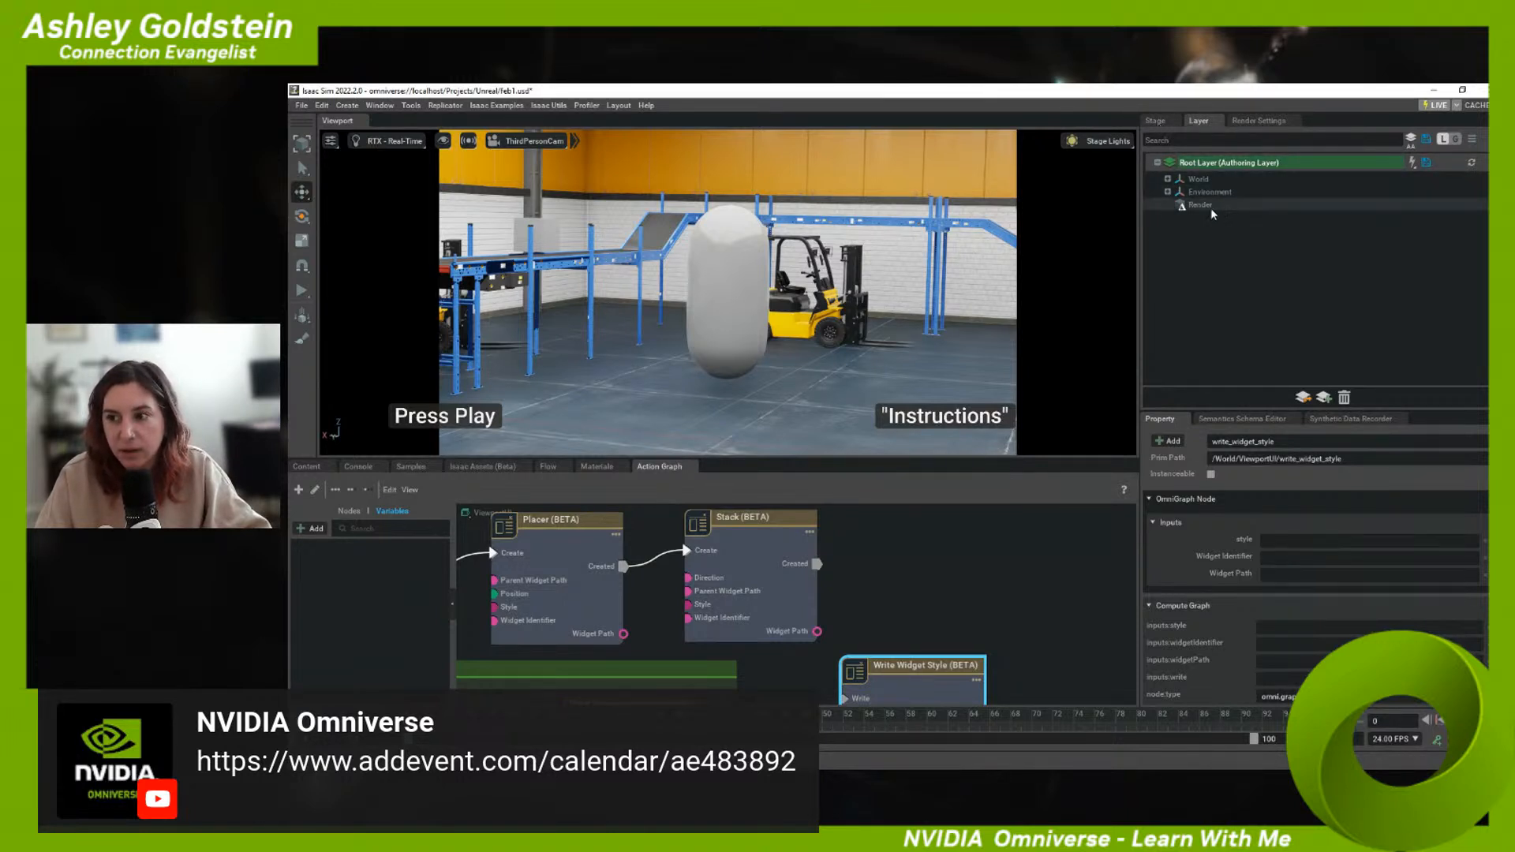
pyautogui.click(1155, 120)
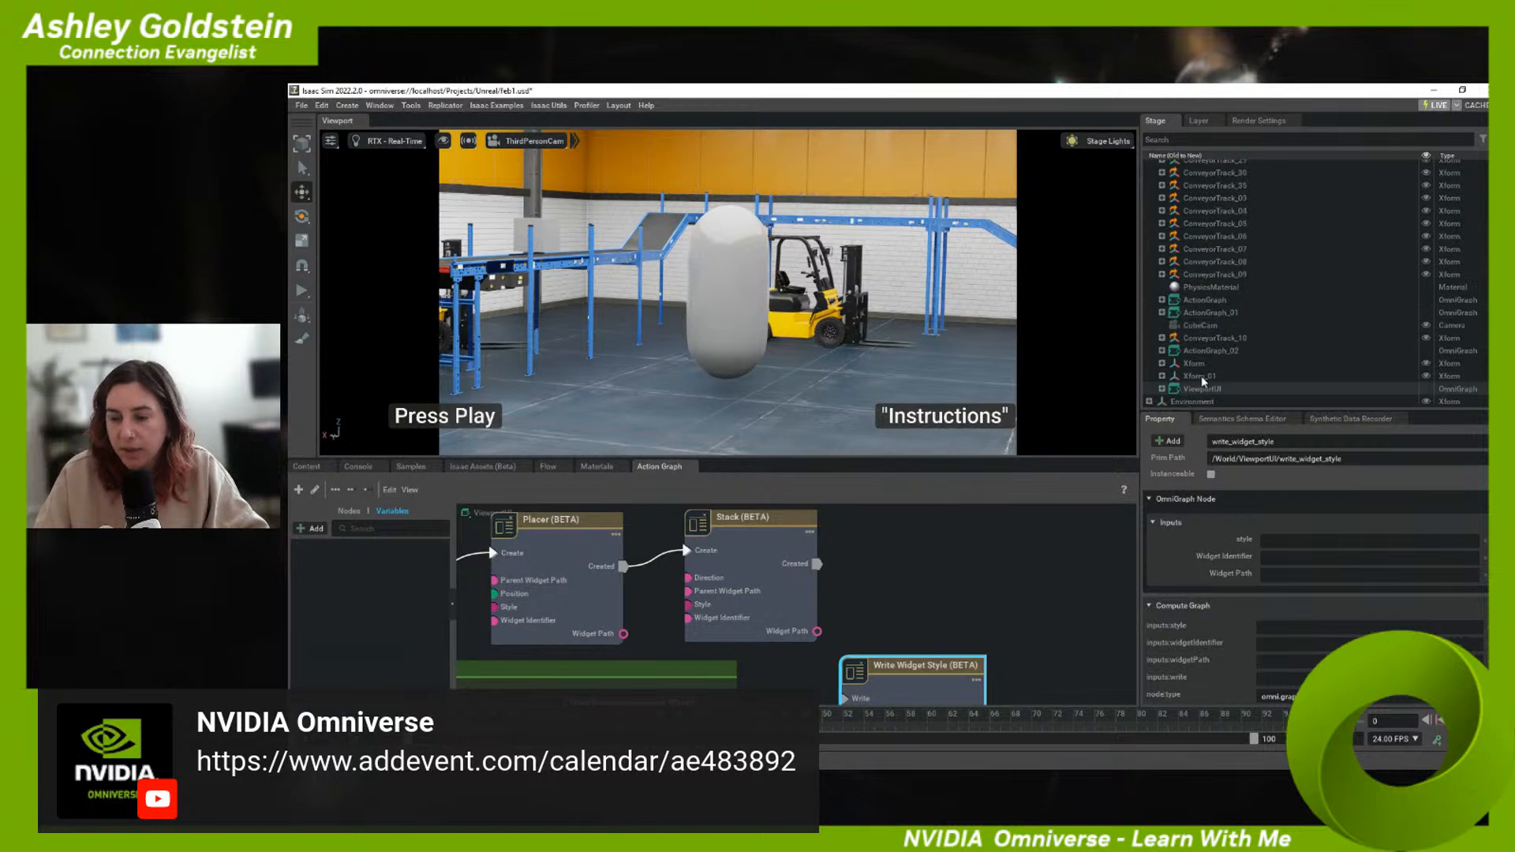
pyautogui.moveTo(856, 603)
pyautogui.mouseDown(button='middle')
pyautogui.moveTo(813, 585)
pyautogui.moveTo(794, 611)
pyautogui.mouseUp(button='middle')
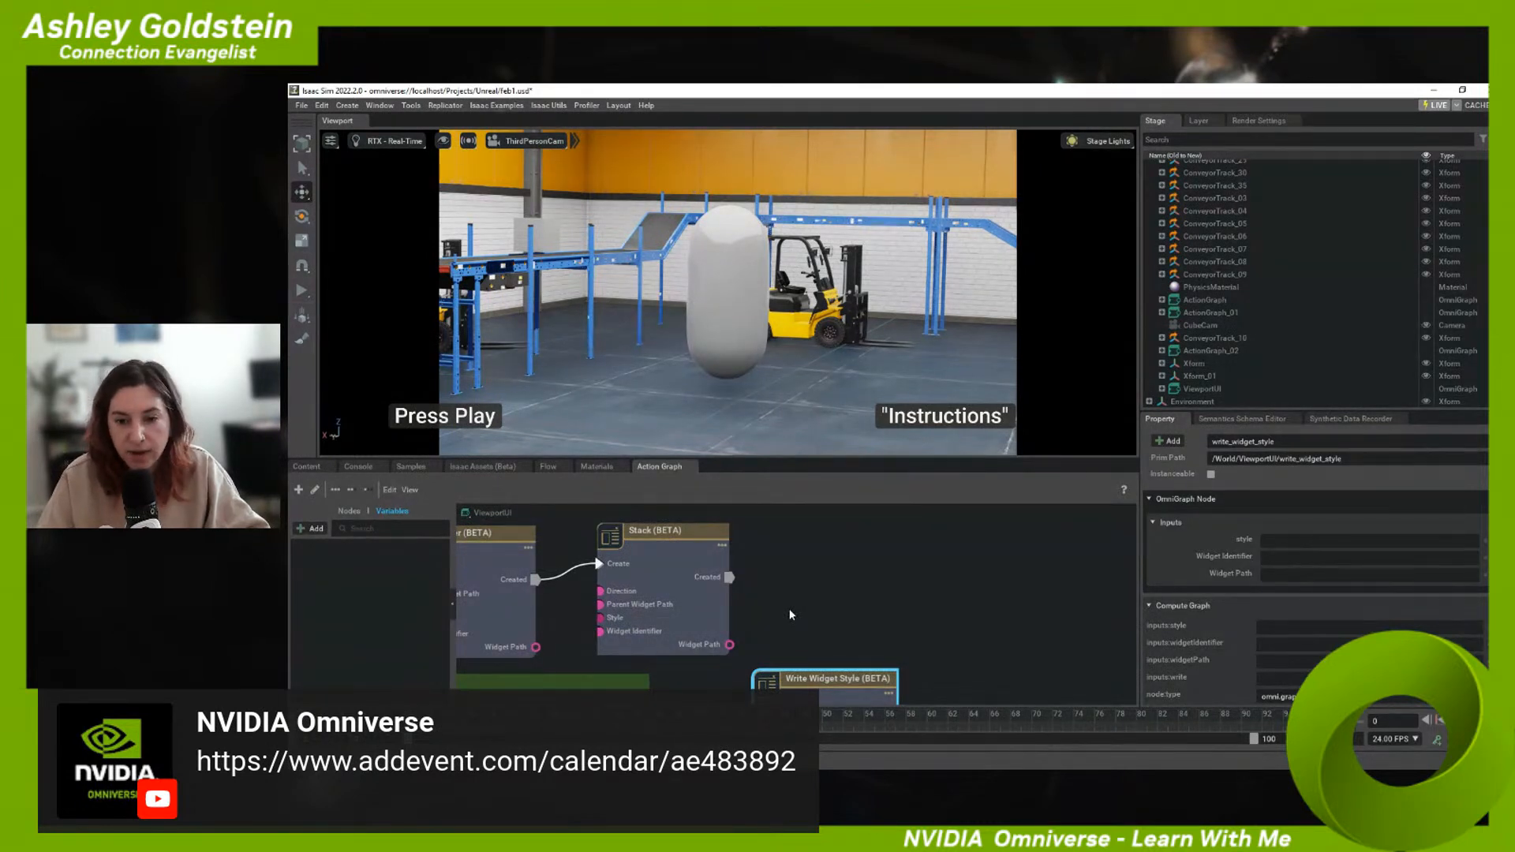
pyautogui.moveTo(807, 598); pyautogui.dragTo(922, 589, button='middle')
# - Select the Placer node, switch to the browser's Omniverse documentation, and open the Library of OmniGraph Node Descriptions
pyautogui.click(557, 537)
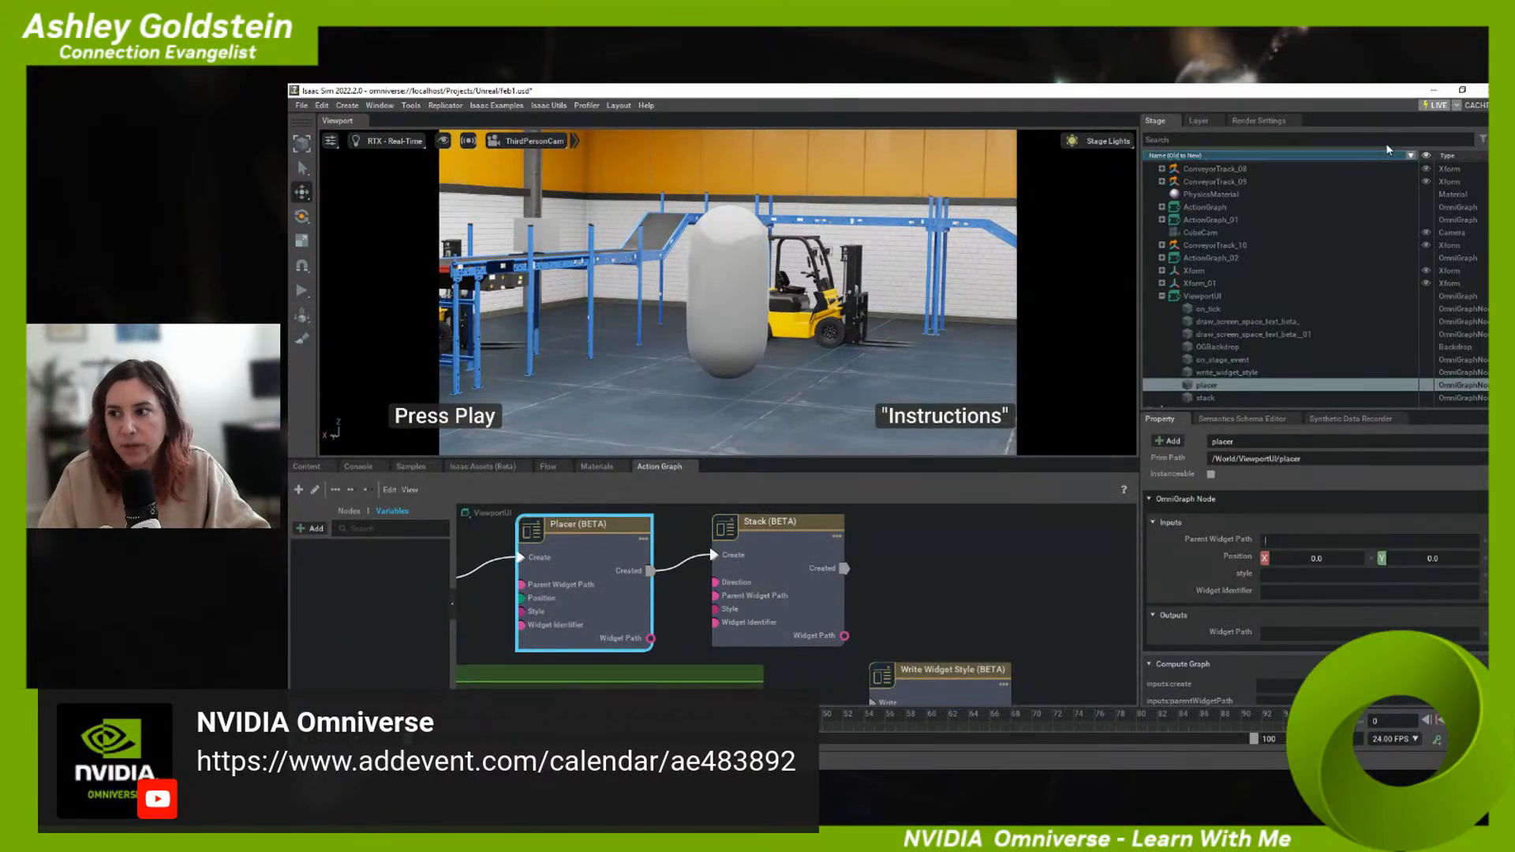
pyautogui.moveTo(1292, 89); pyautogui.dragTo(1031, 98)
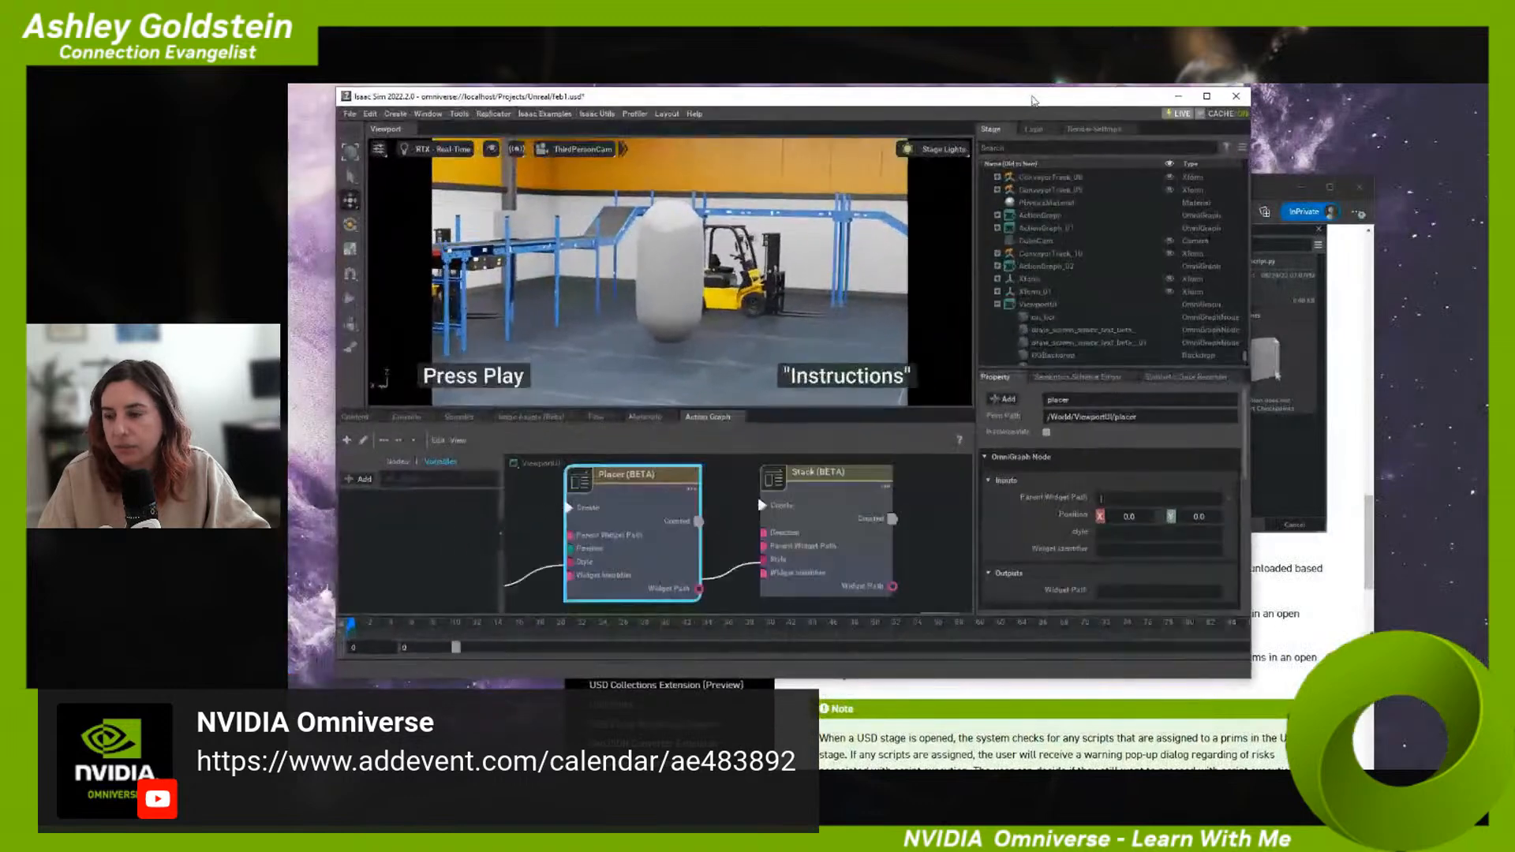
pyautogui.click(1273, 190)
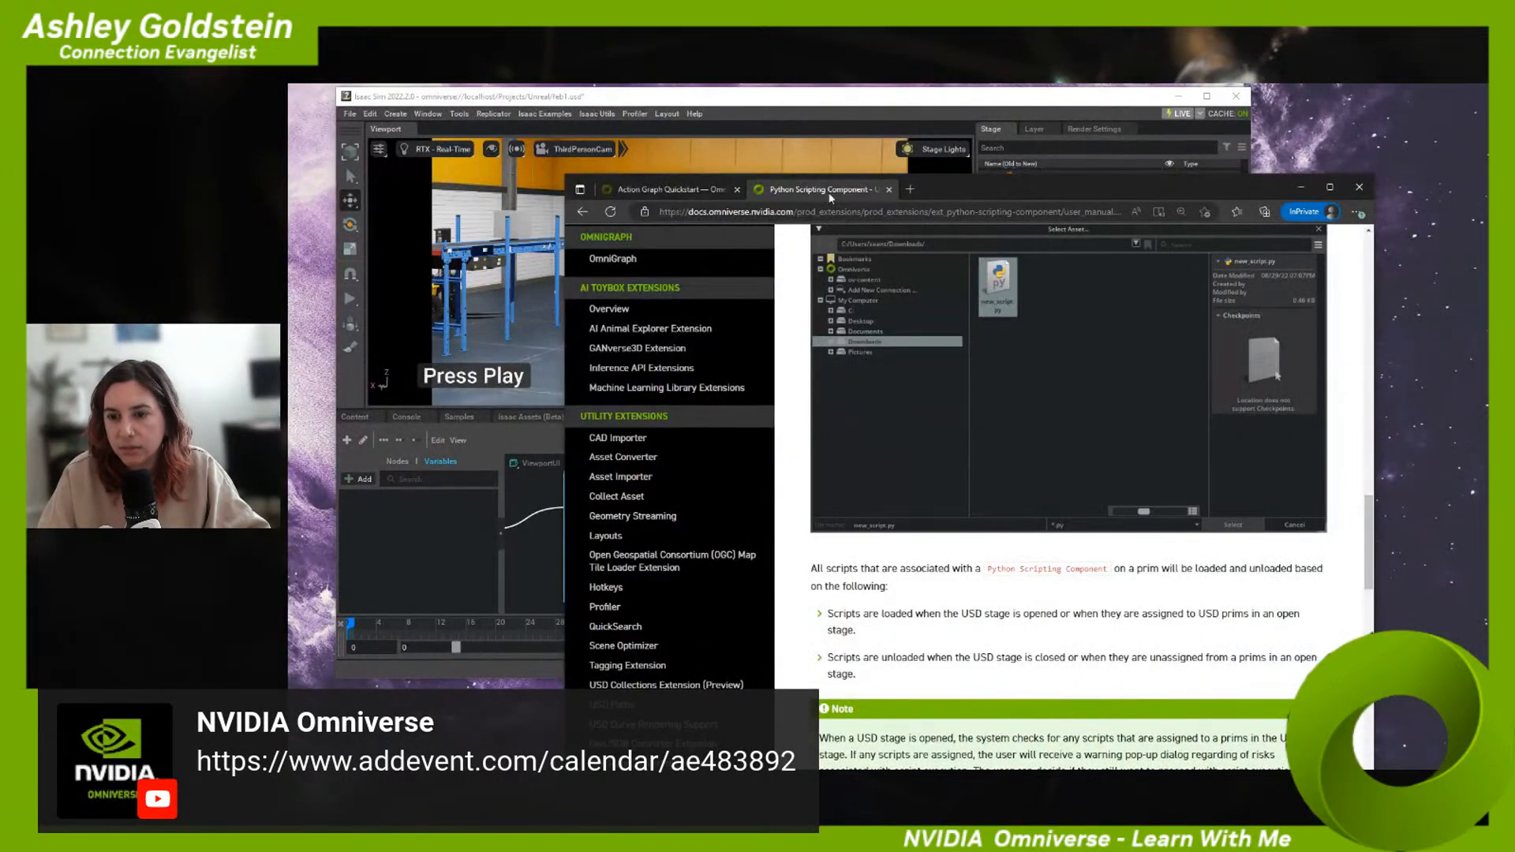
pyautogui.click(712, 190)
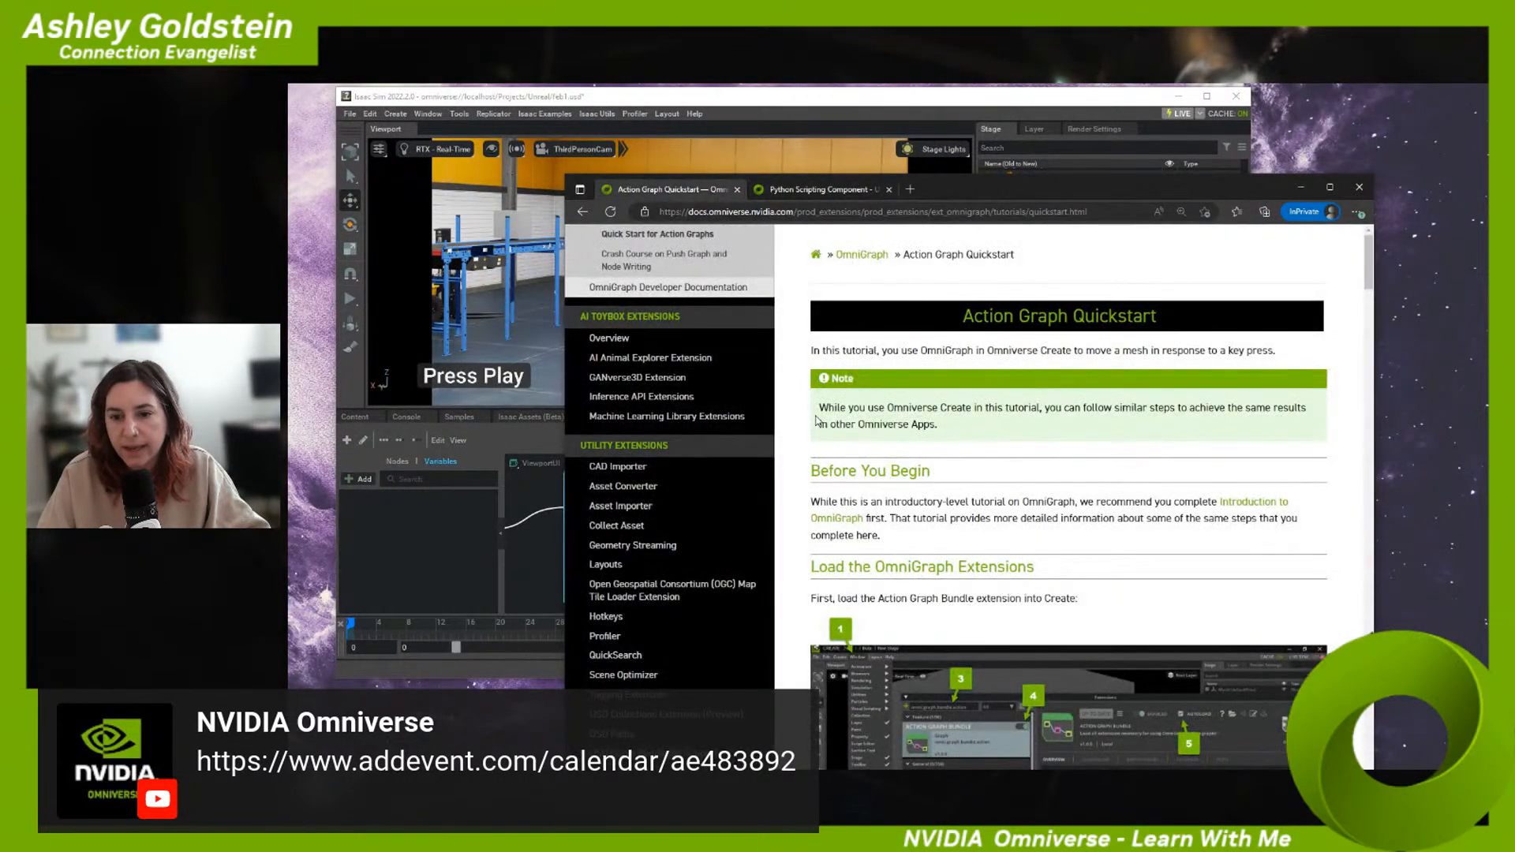
pyautogui.scroll(3, 687, 562)
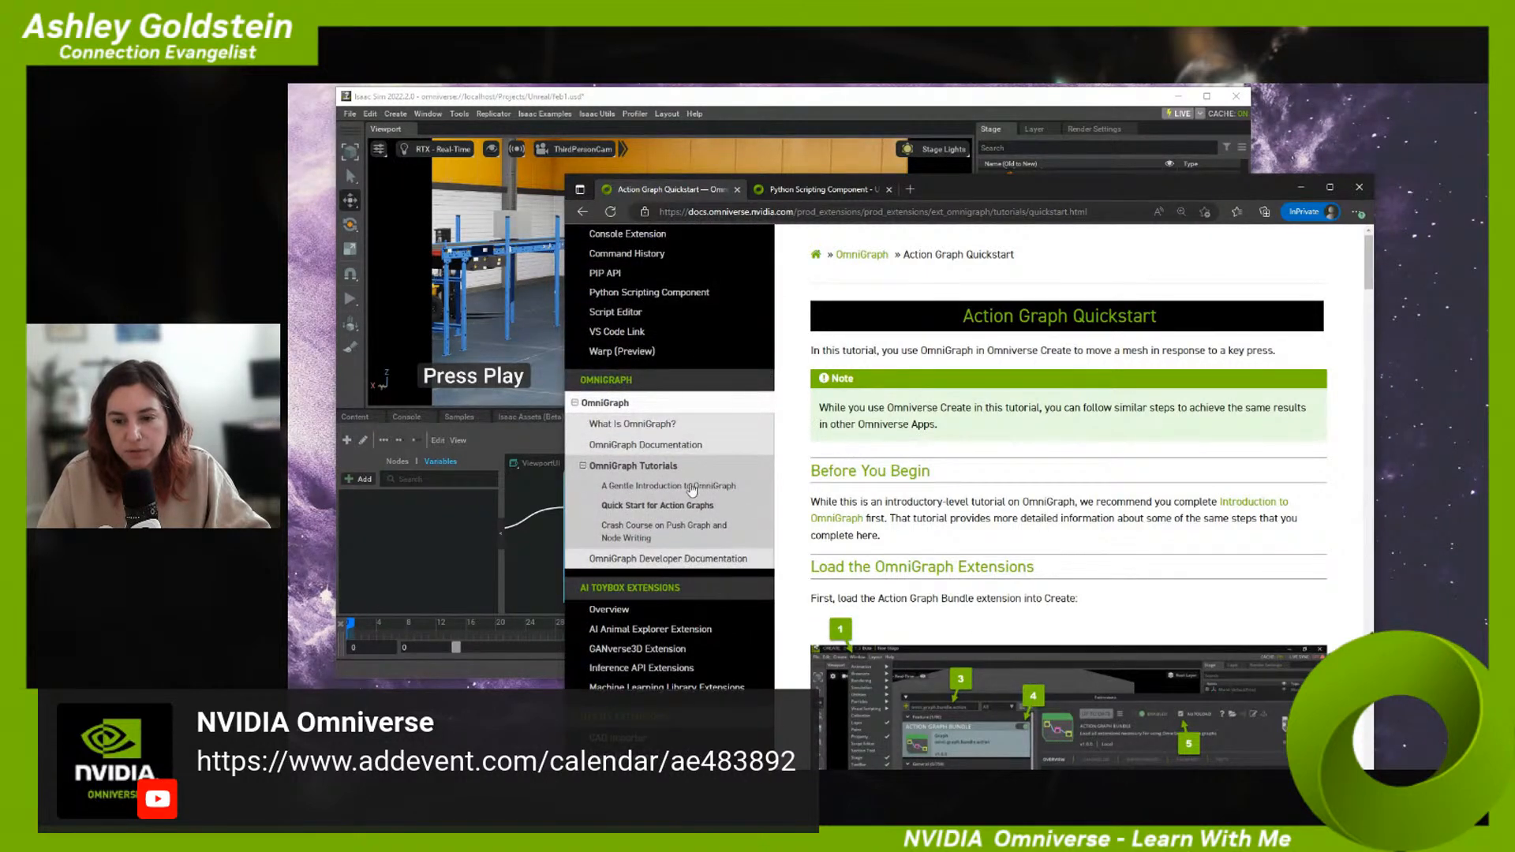
pyautogui.scroll(-3, 717, 663)
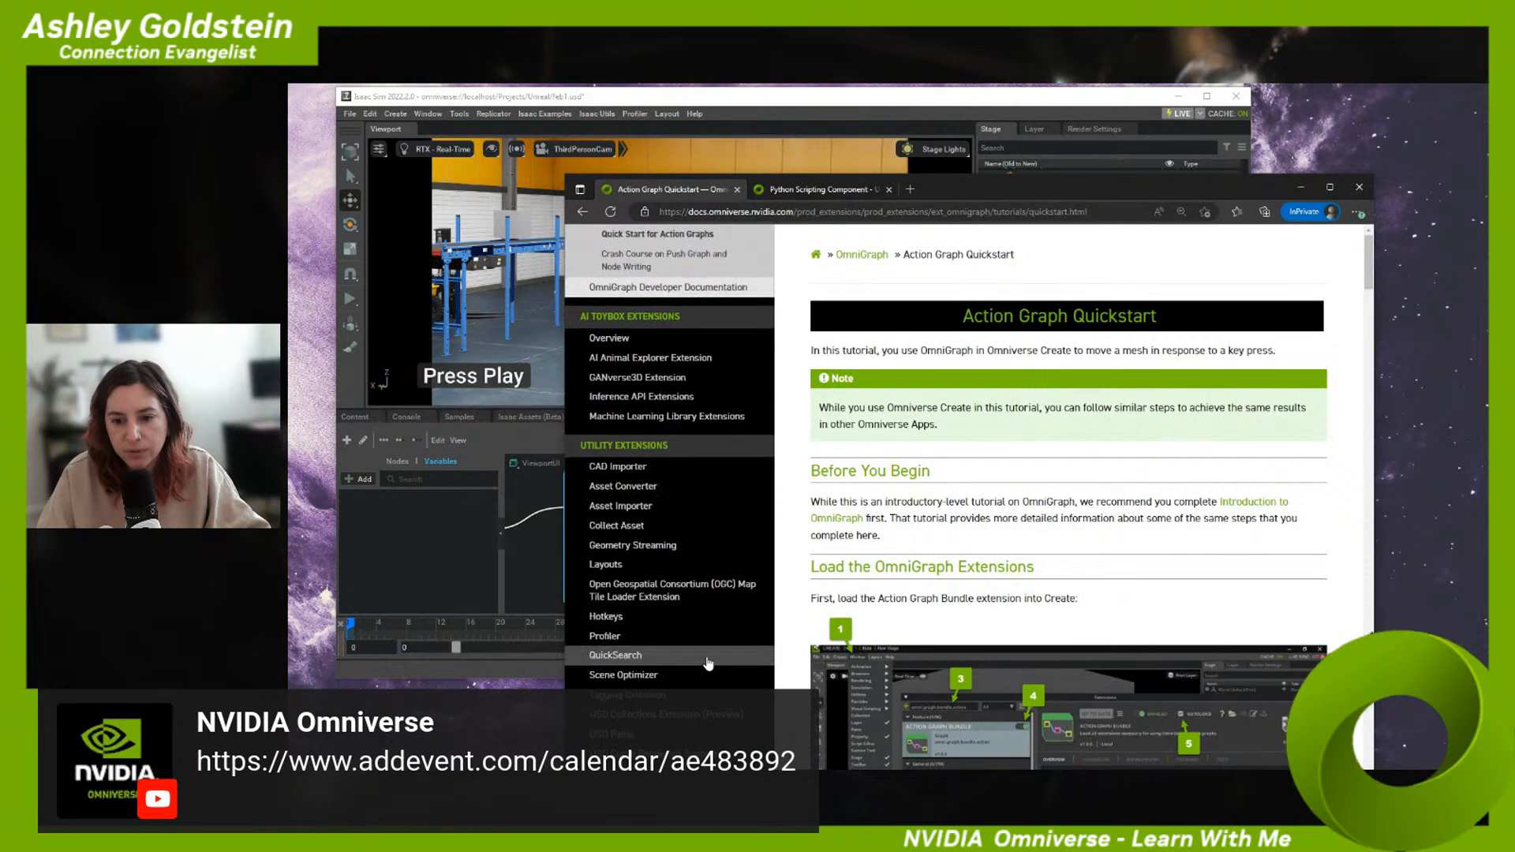
pyautogui.scroll(3, 704, 660)
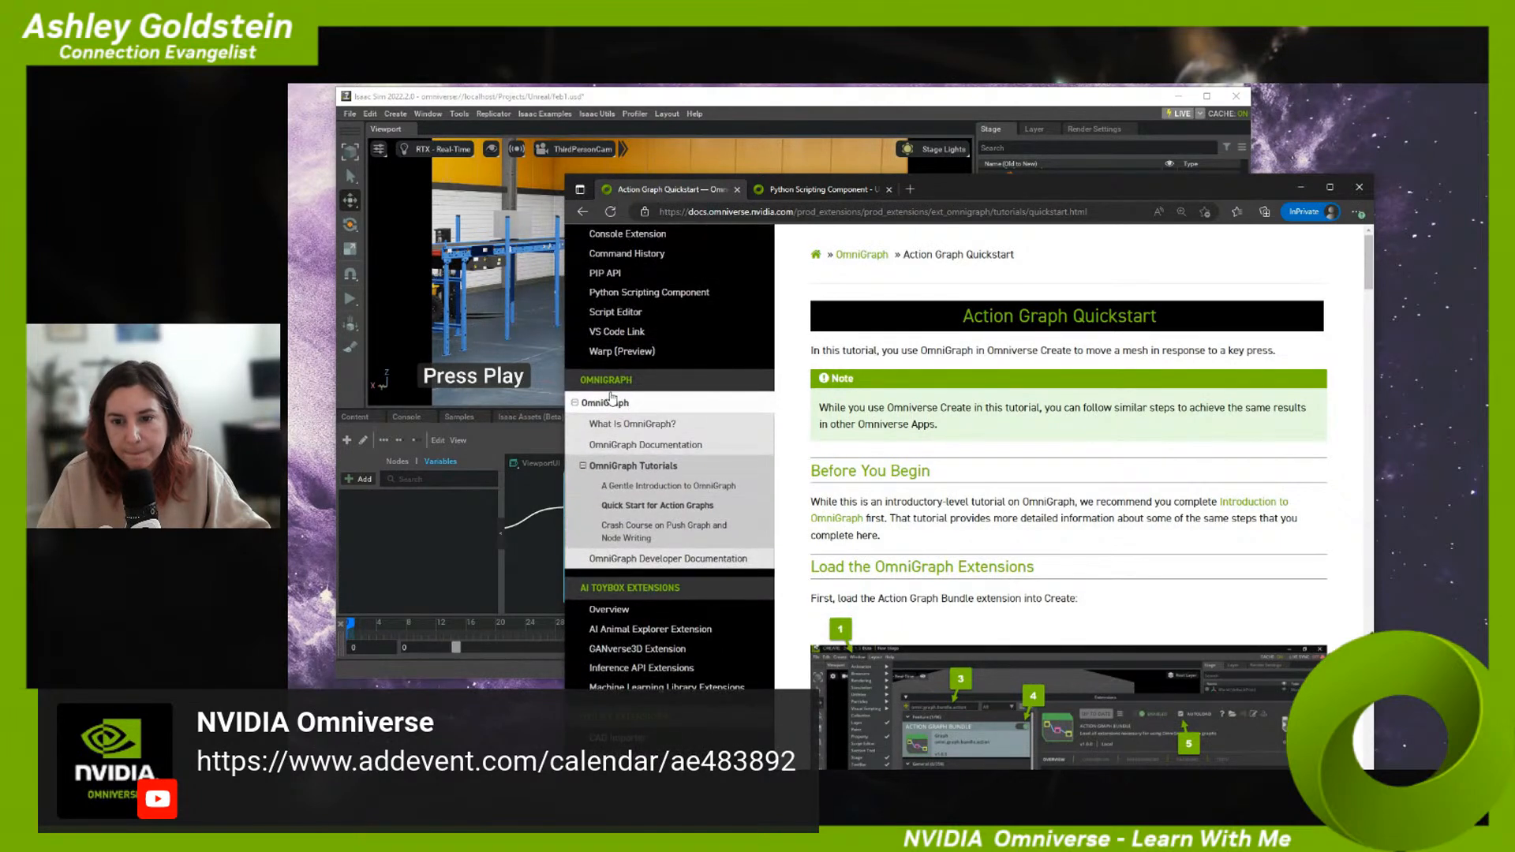
pyautogui.click(622, 446)
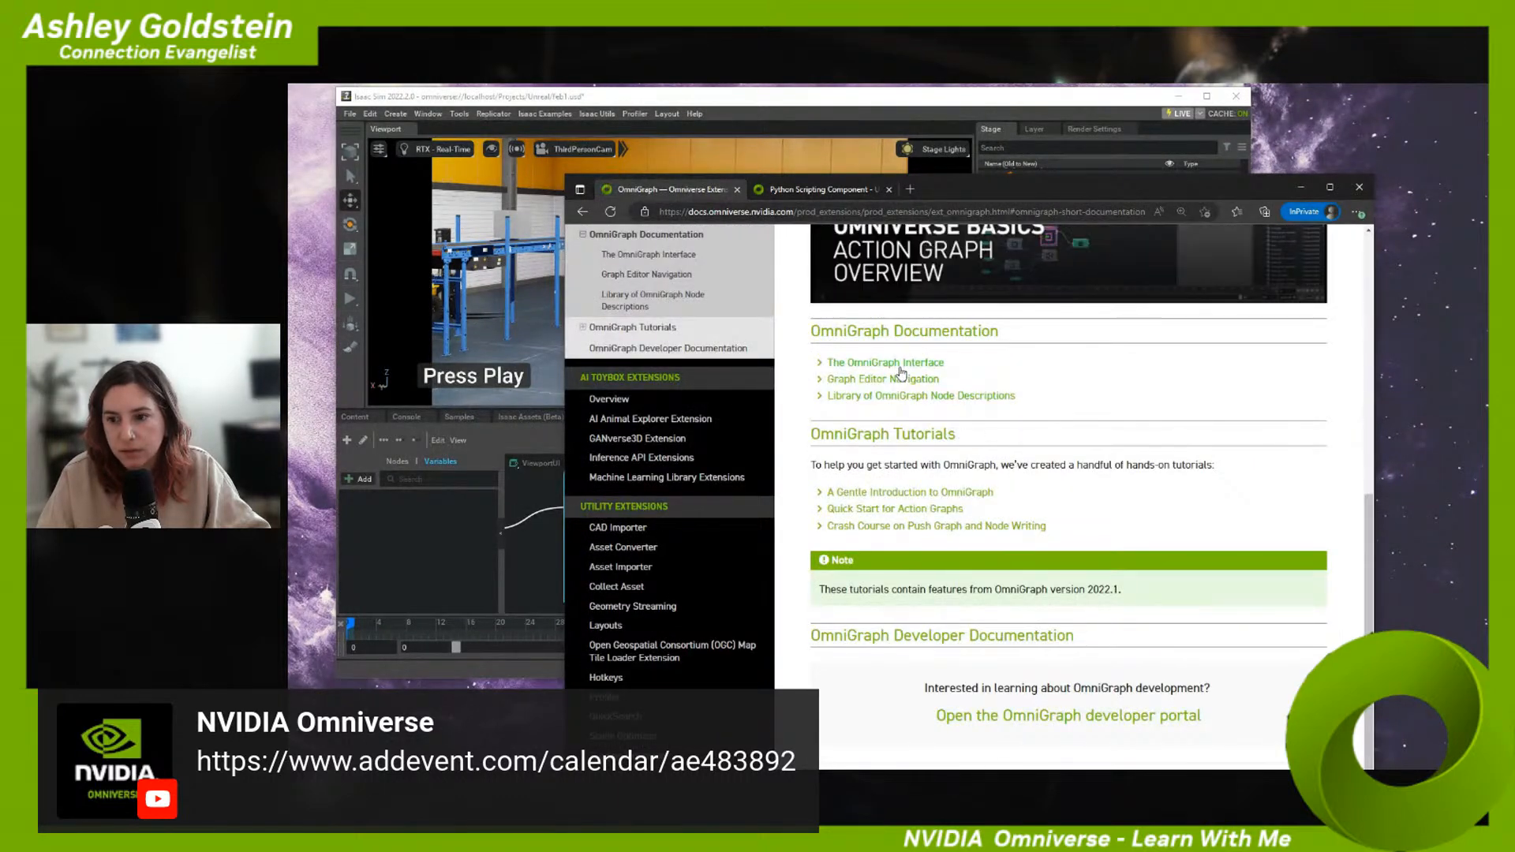
pyautogui.click(889, 397)
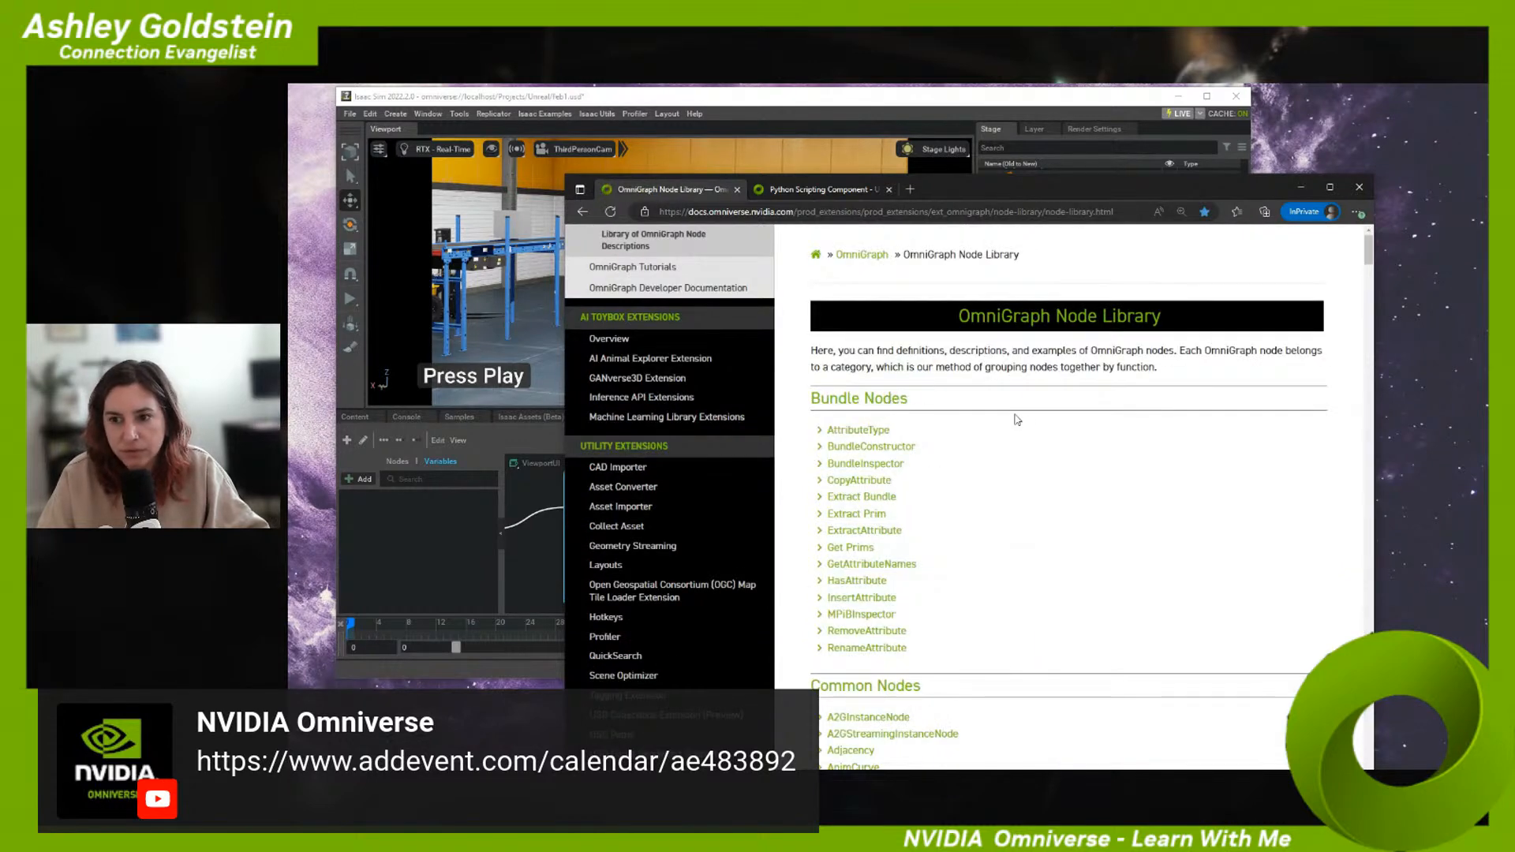
pyautogui.hotkey('ctrl', 'd')
pyautogui.write('palce')
pyautogui.press('BackSpace')
pyautogui.press('BackSpace')
pyautogui.press('BackSpace')
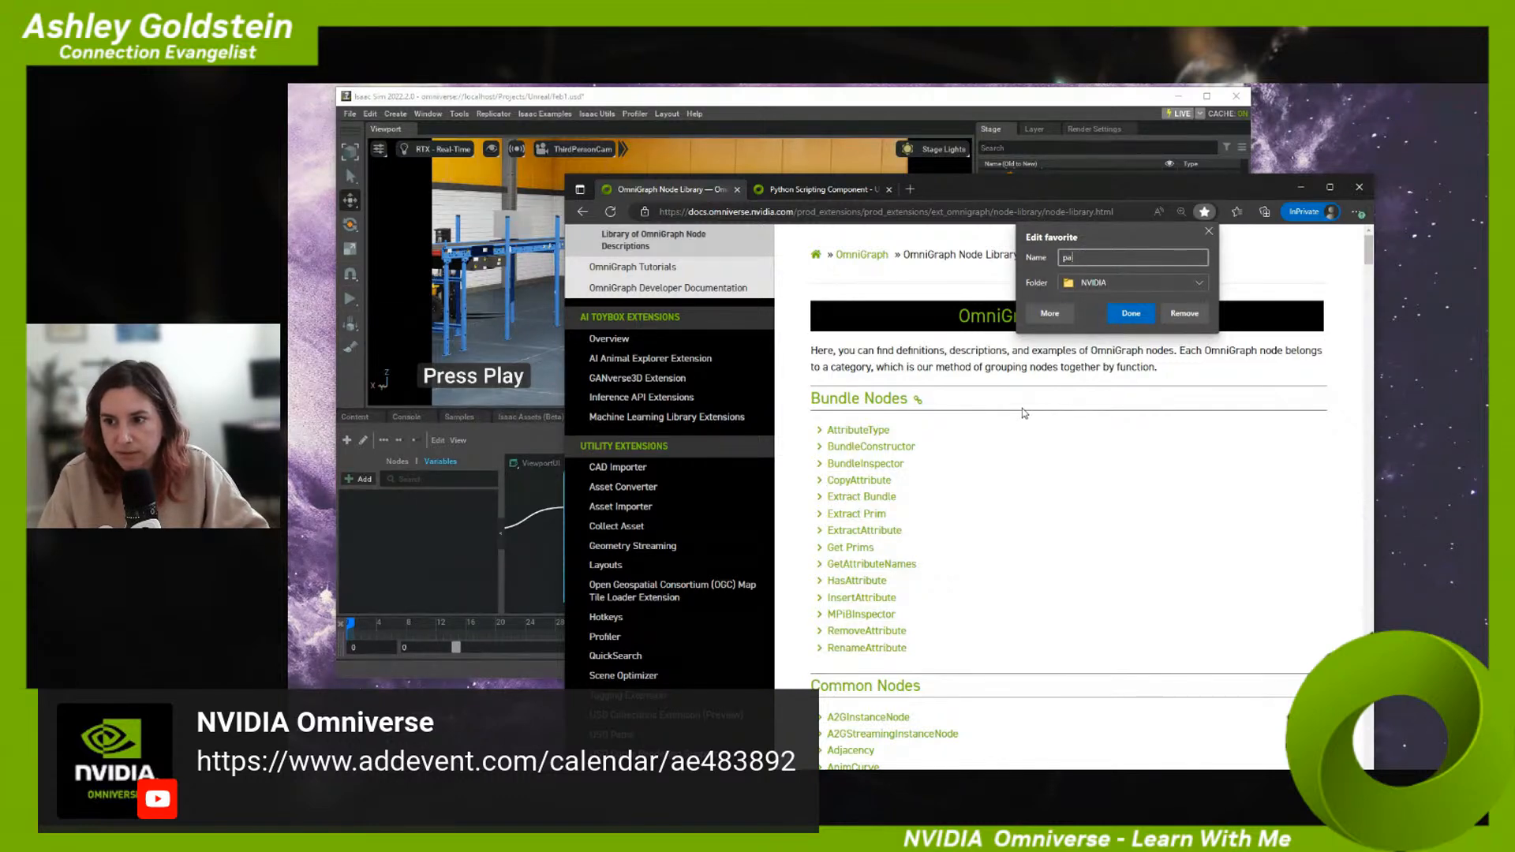
pyautogui.press('Escape')
# - Find "placer" in the OmniGraph Node Library and open the Placer (BETA) page to read its input descriptions
pyautogui.hotkey('ctrl', 'f')
pyautogui.write('placer')
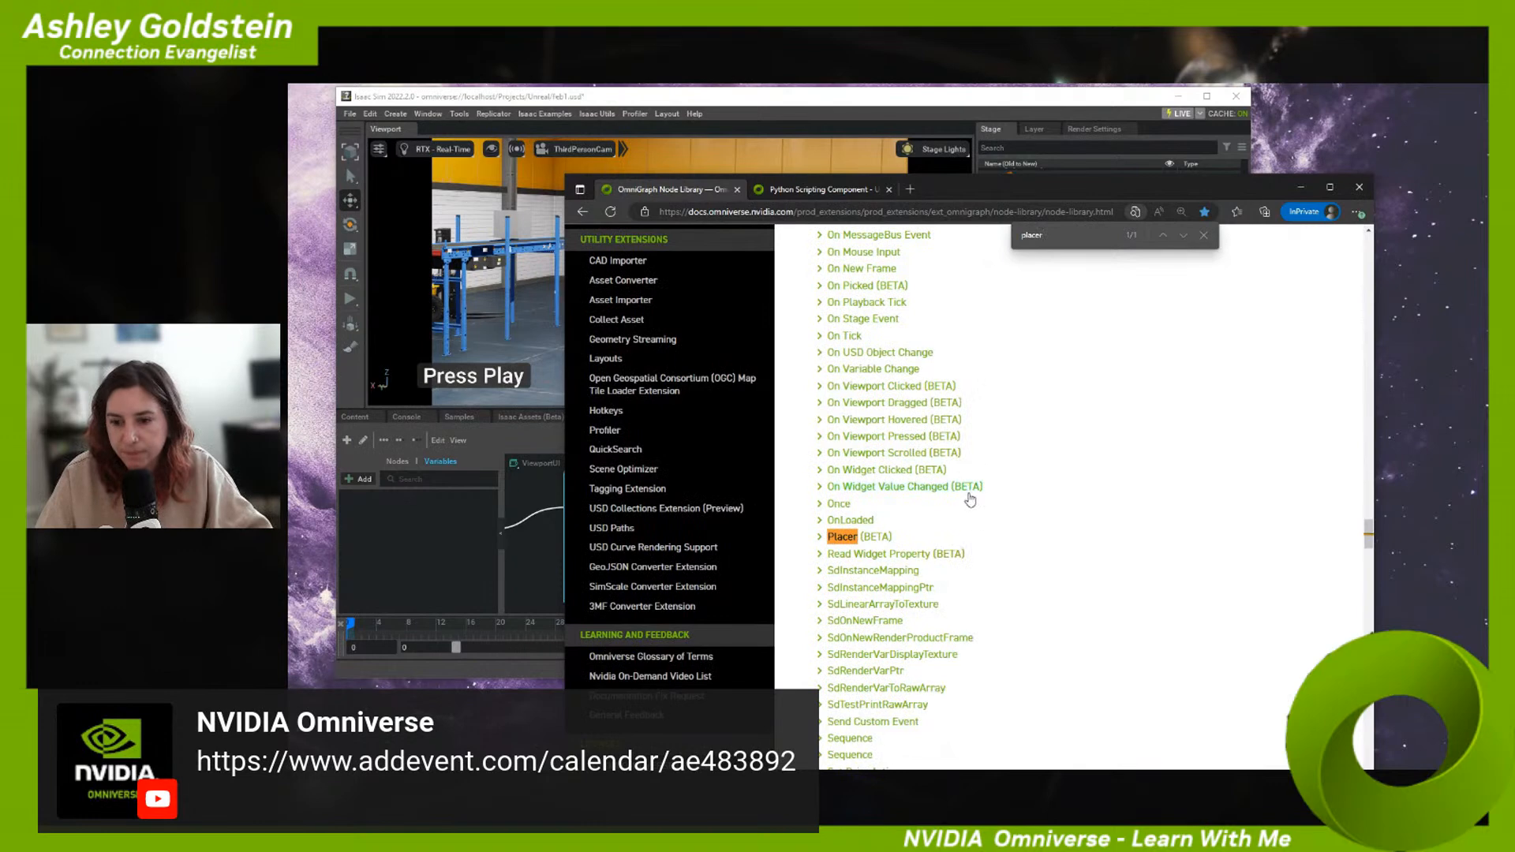
pyautogui.click(880, 537)
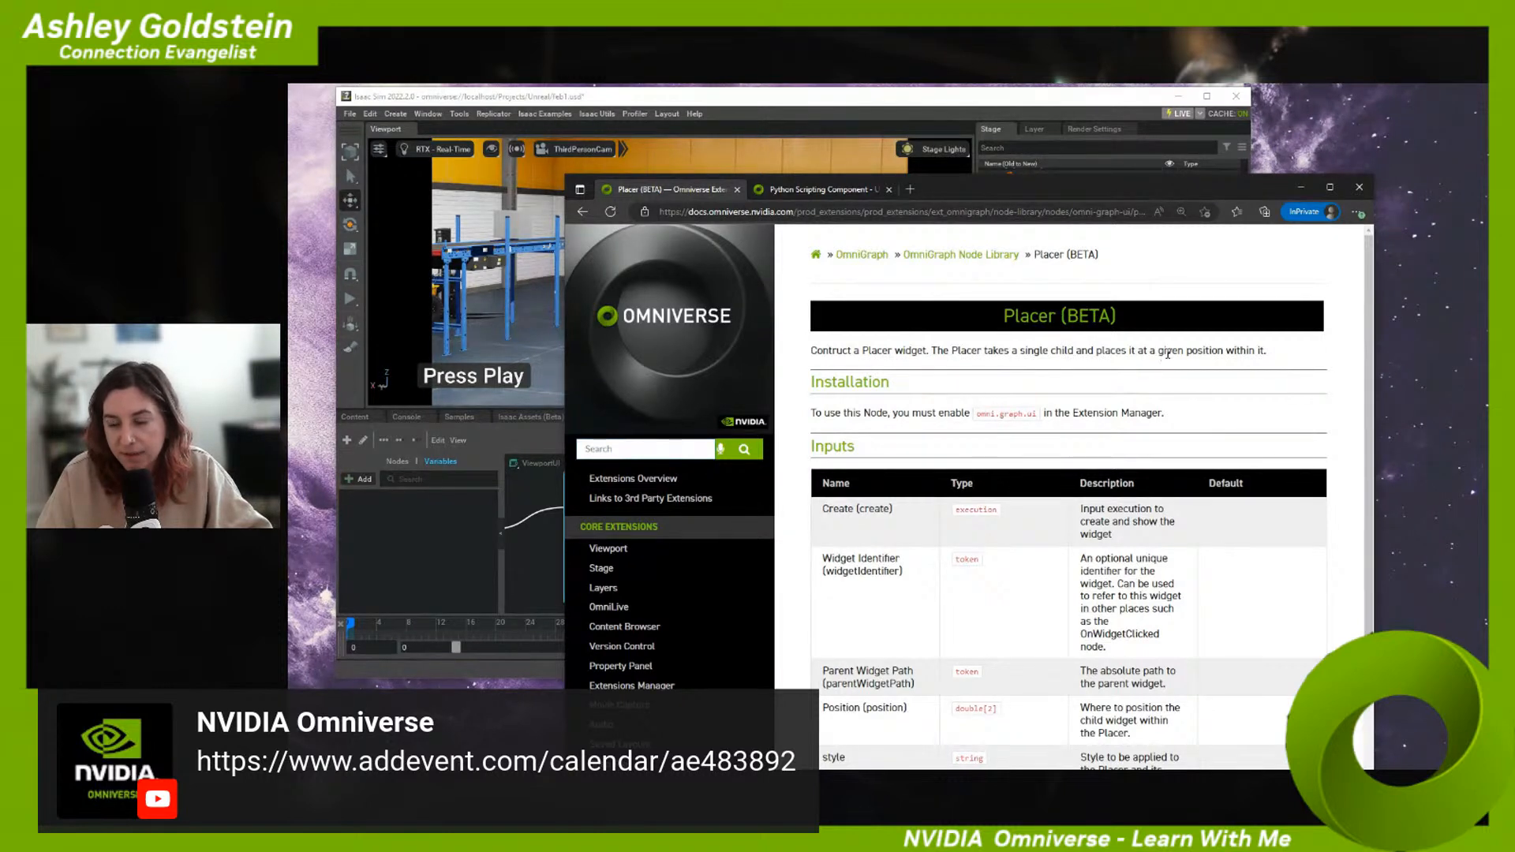
pyautogui.rightClick(996, 434)
pyautogui.click(916, 441)
pyautogui.scroll(-2, 915, 446)
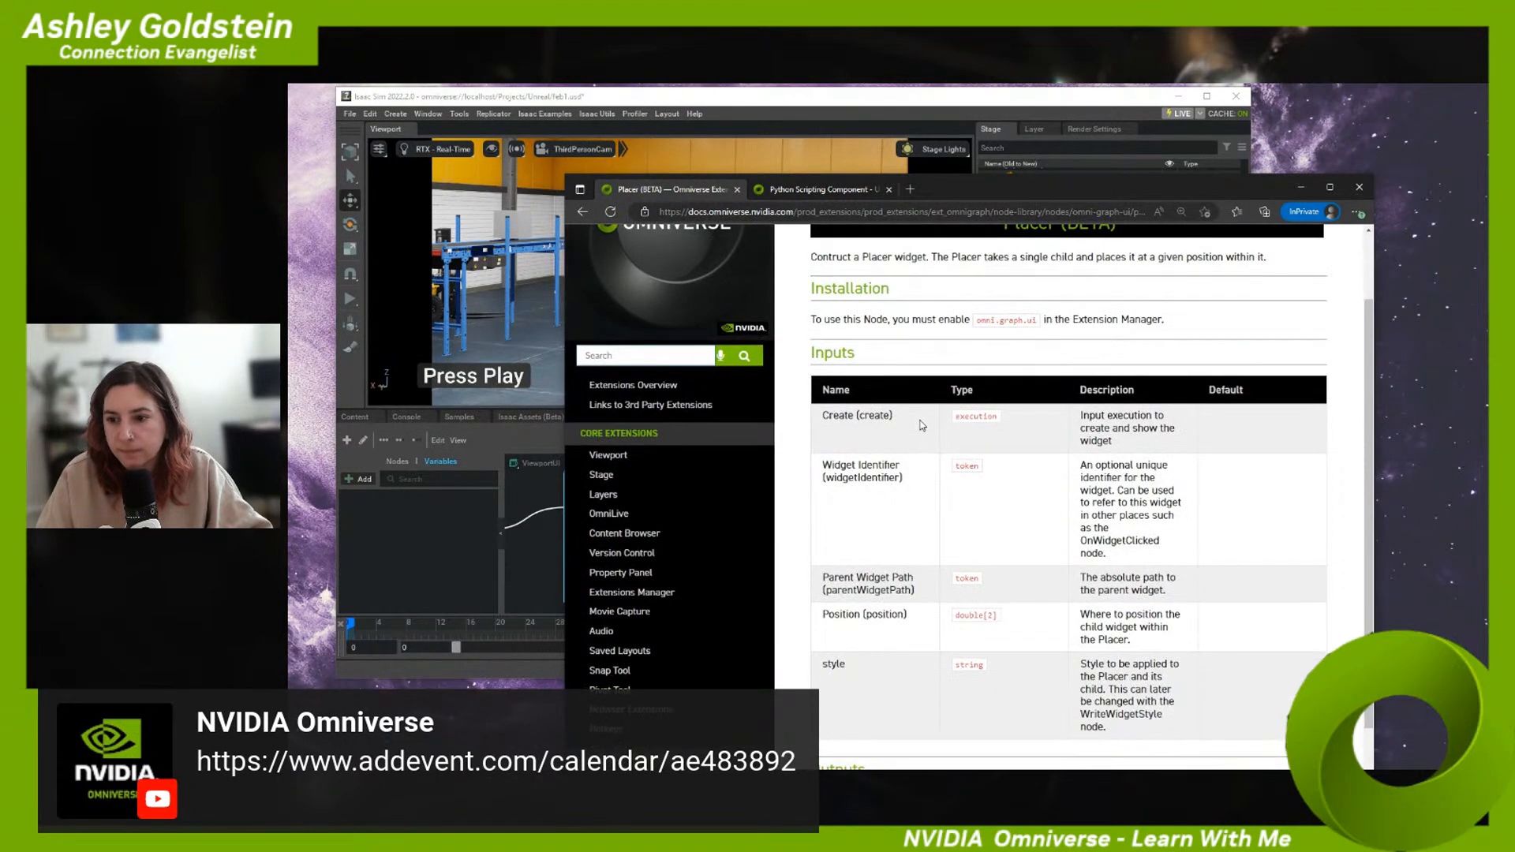
pyautogui.scroll(-2, 924, 424)
pyautogui.scroll(2, 920, 410)
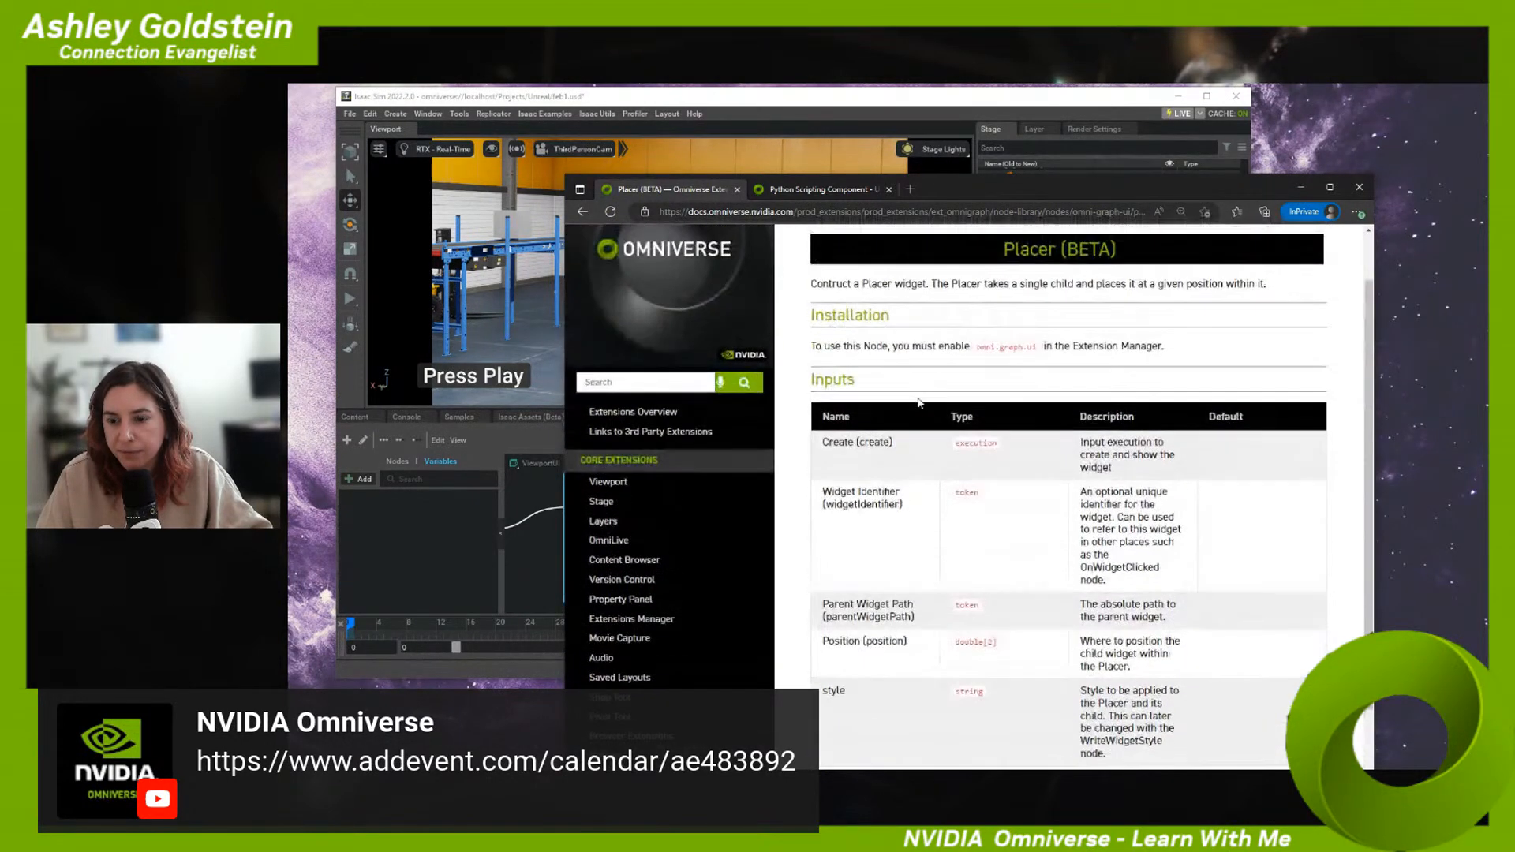
pyautogui.scroll(-1, 918, 403)
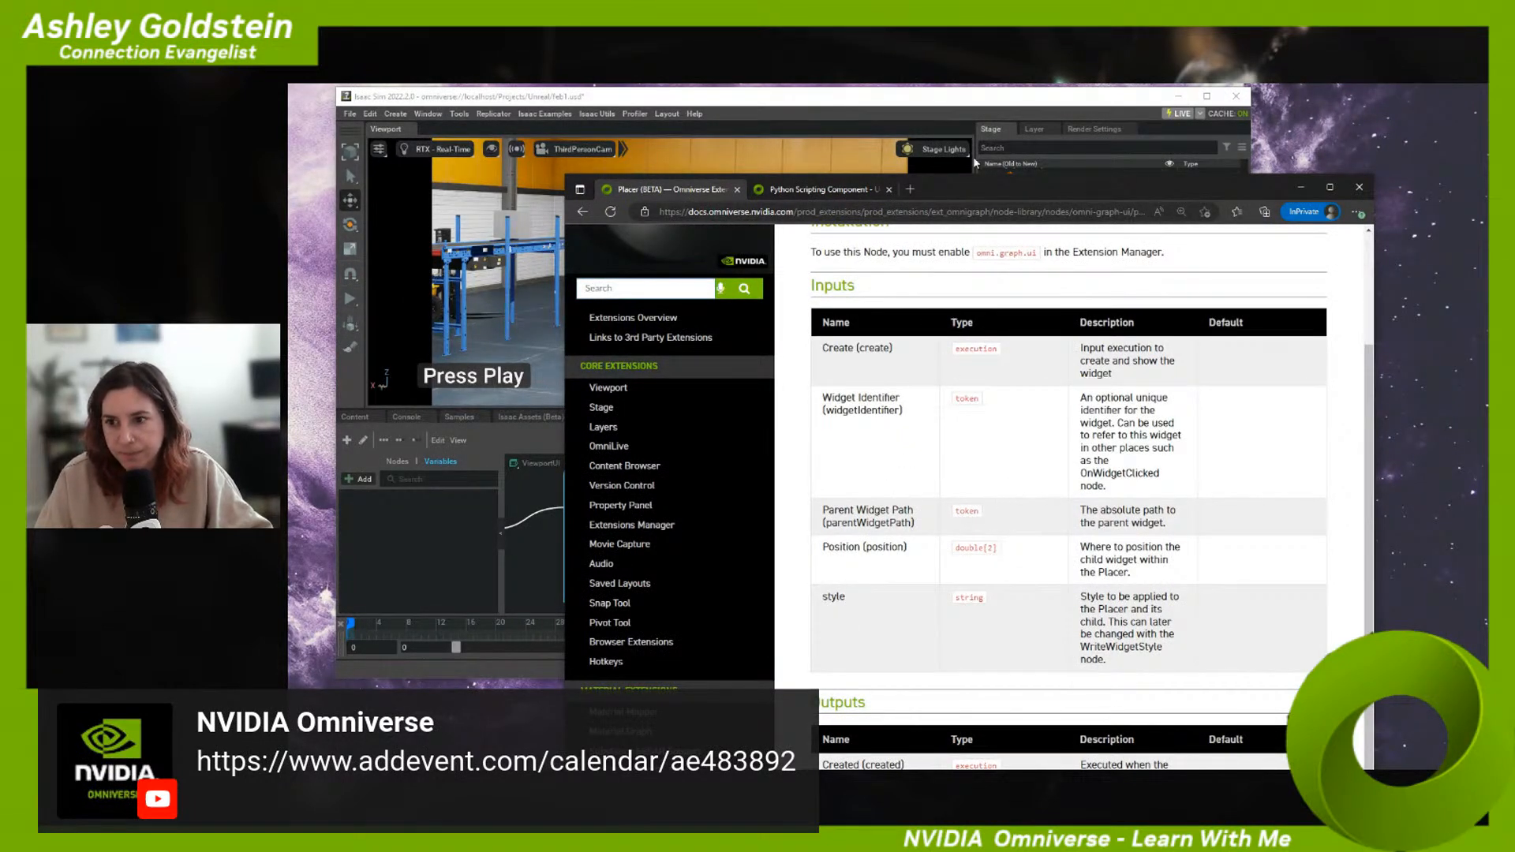
# - Switch back to Isaac Sim and examine the Stack node's available Direction options and its Parent Widget Path description
pyautogui.click(1005, 109)
pyautogui.scroll(5, 1074, 229)
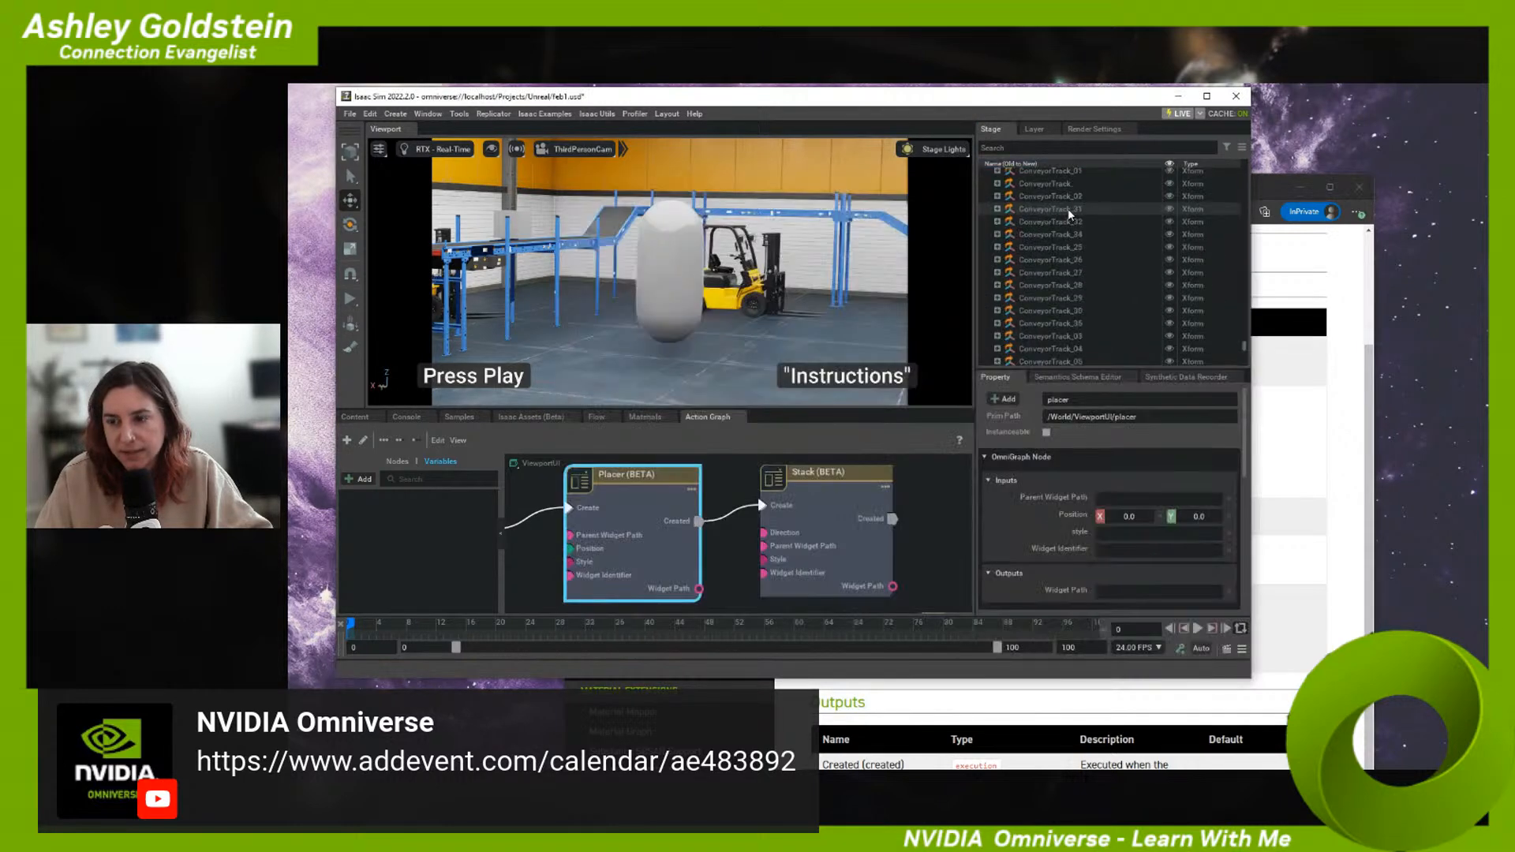
pyautogui.scroll(10, 1145, 237)
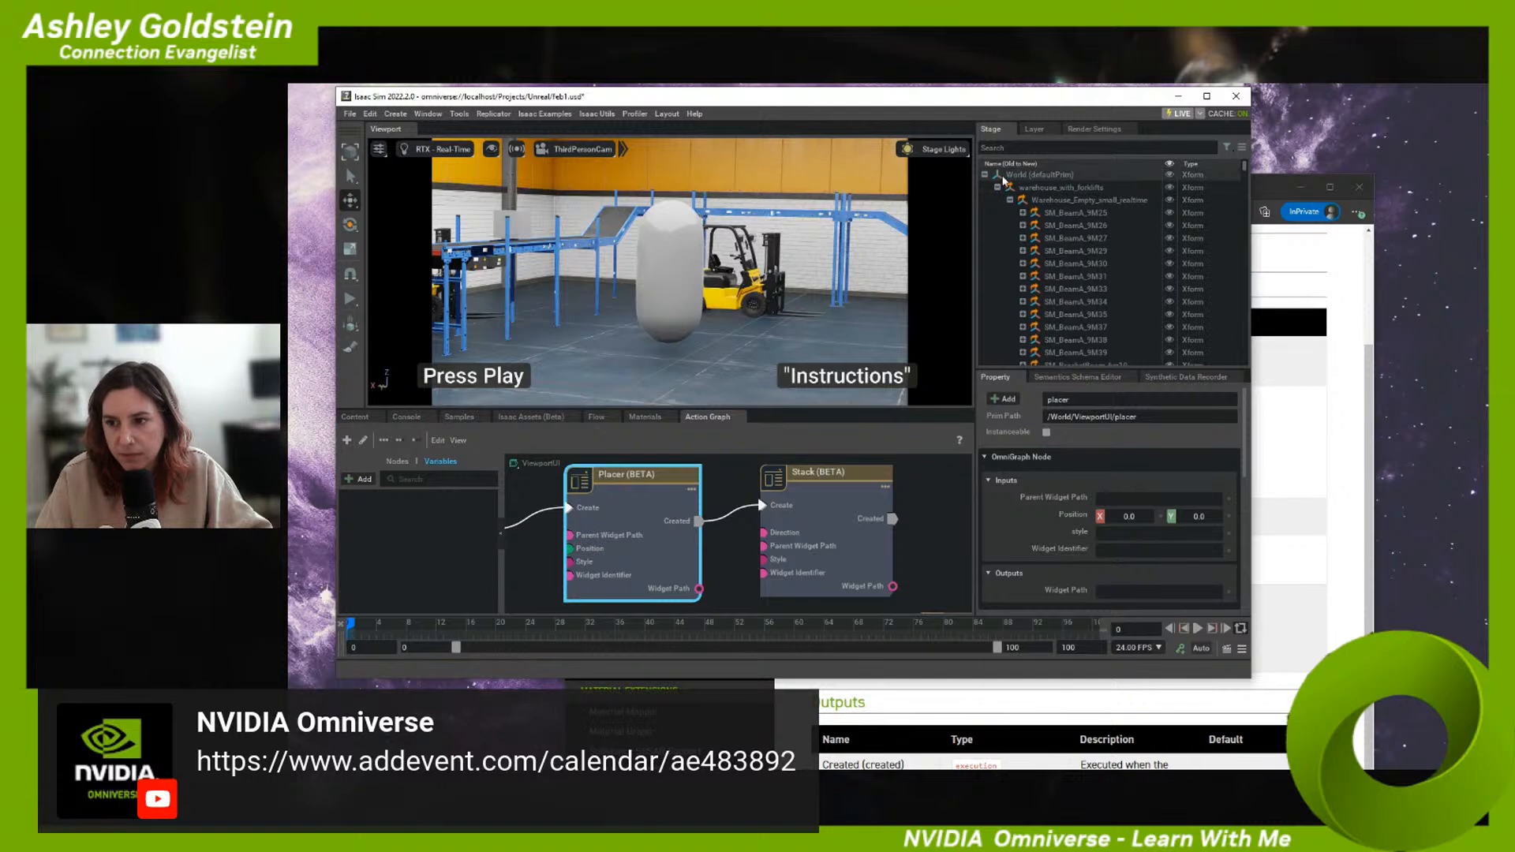
pyautogui.click(856, 517)
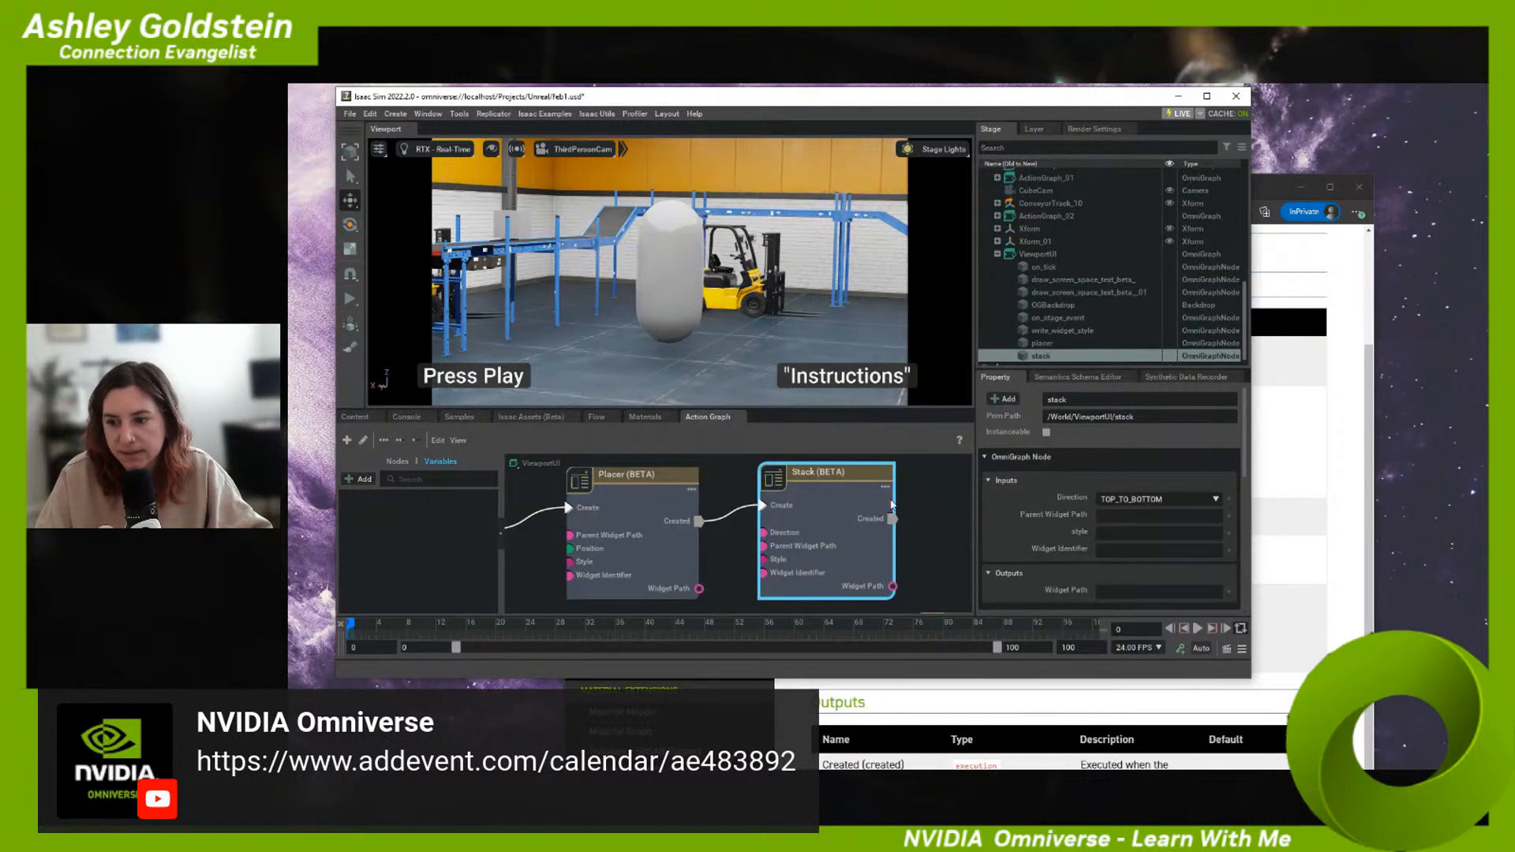
pyautogui.click(1137, 502)
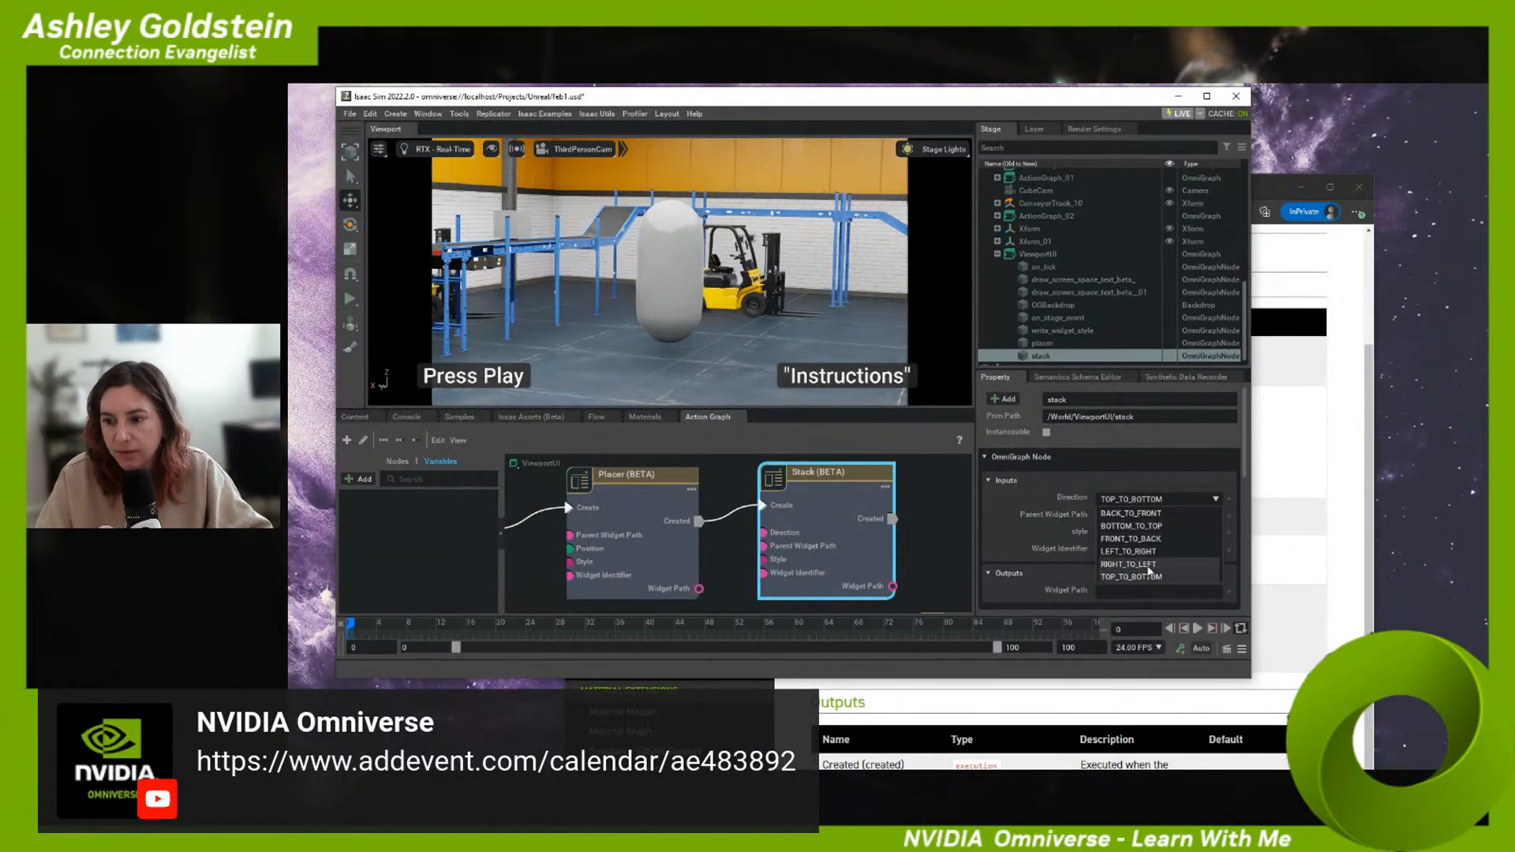
pyautogui.click(1050, 492)
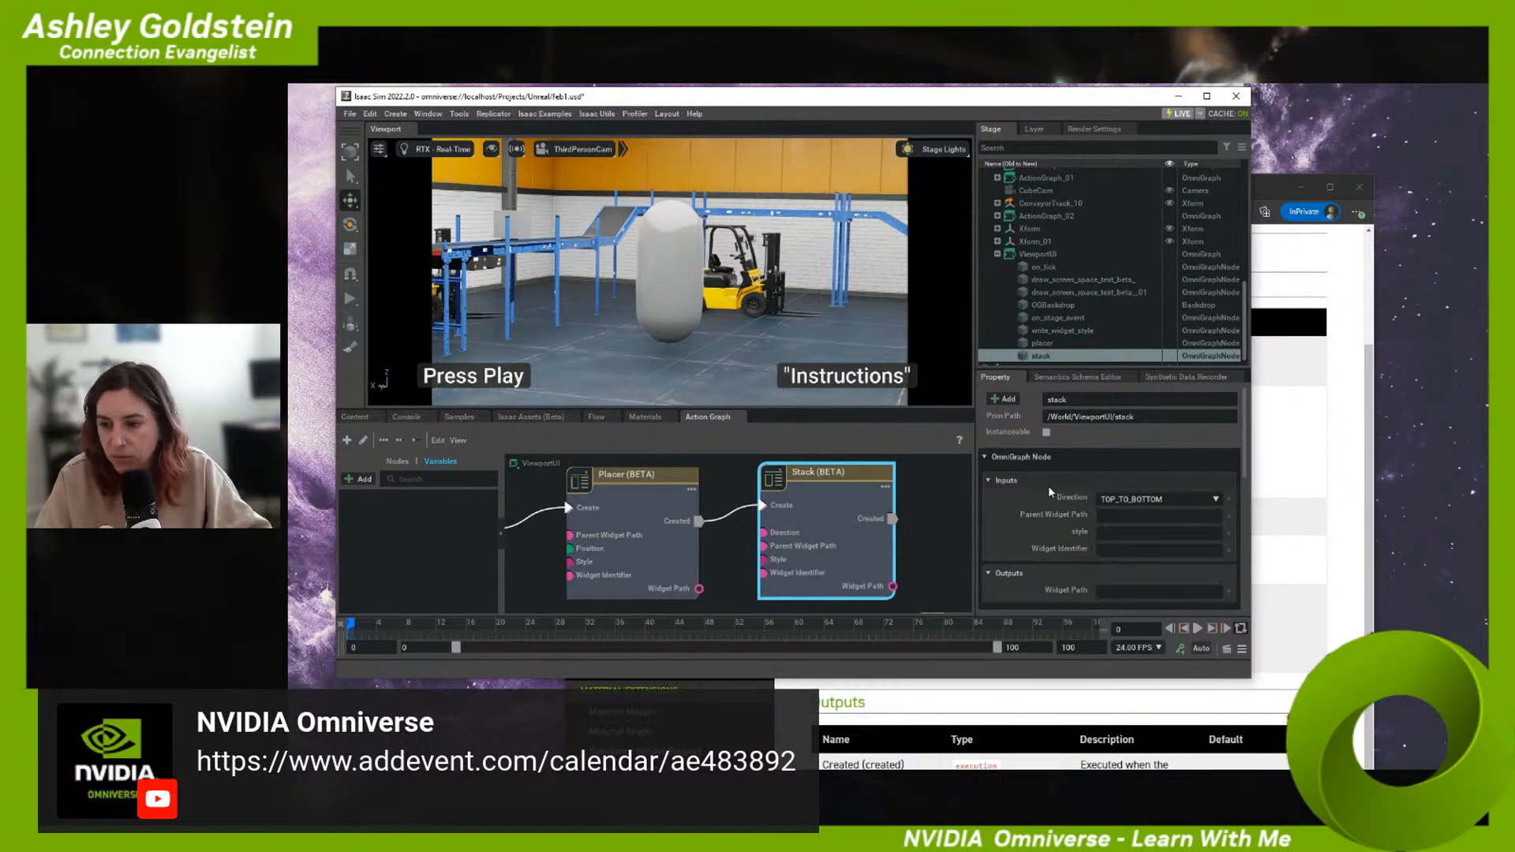
pyautogui.click(1125, 496)
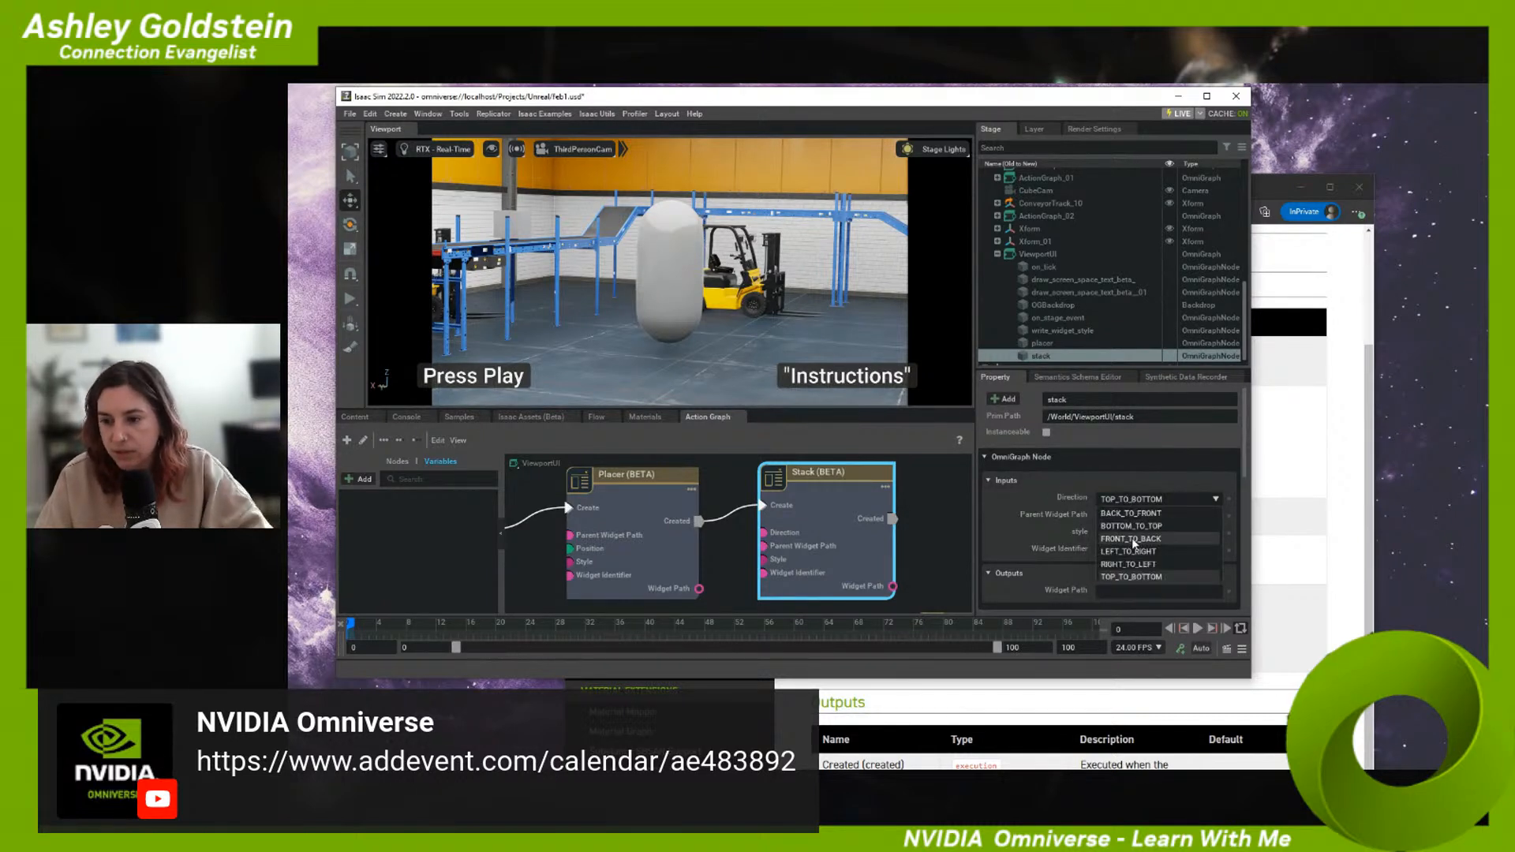
pyautogui.click(1105, 501)
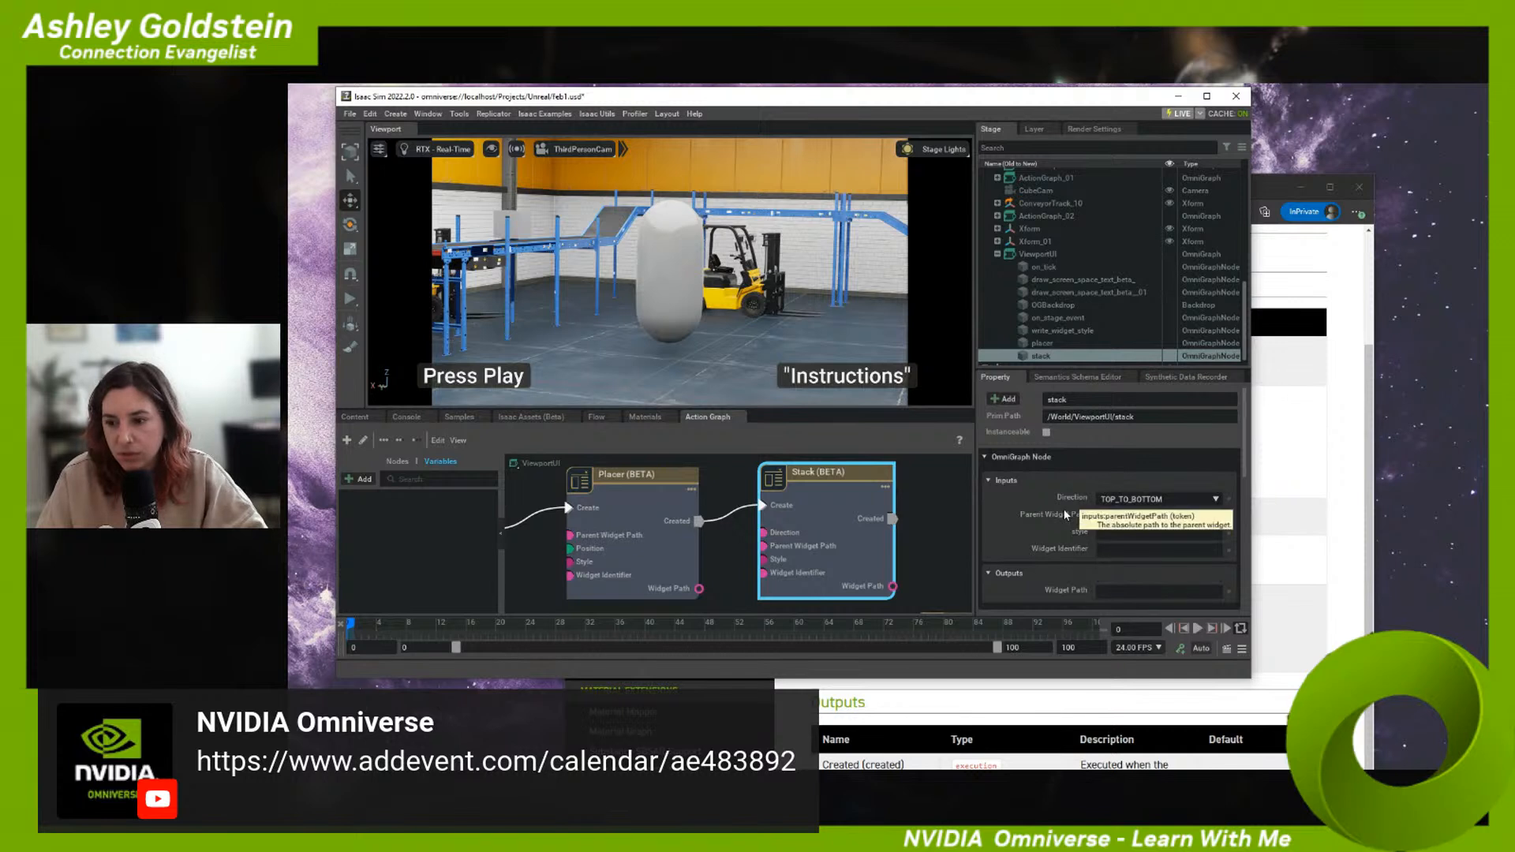
# - Add a Button (BETA) node beside the Stack node in the ViewportUI graph
pyautogui.moveTo(946, 530); pyautogui.dragTo(790, 529, button='middle')
pyautogui.click(790, 529)
pyautogui.press('Tab')
pyautogui.write('button')
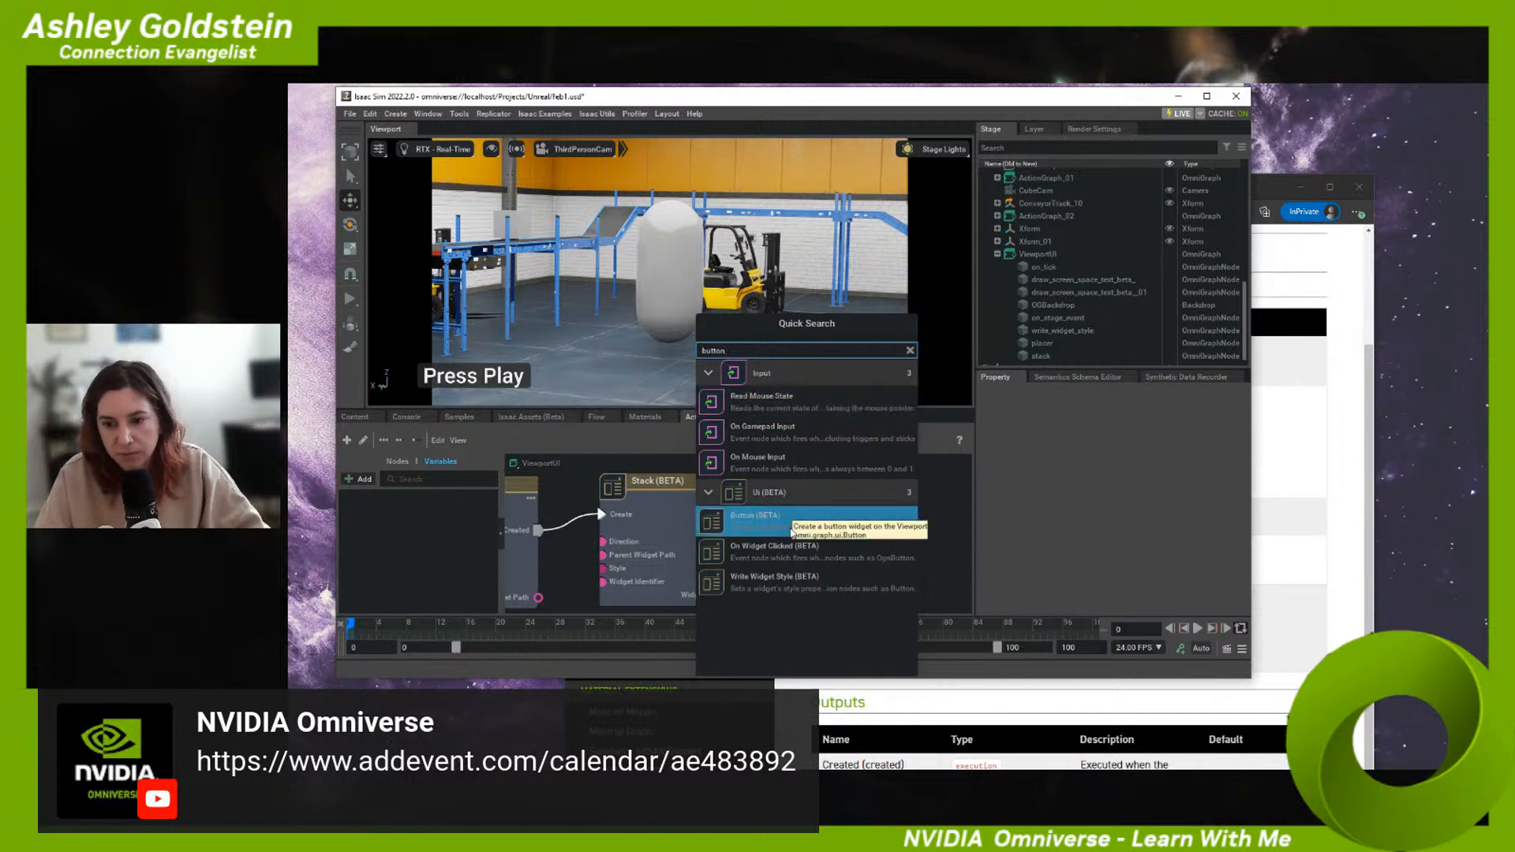
pyautogui.click(790, 535)
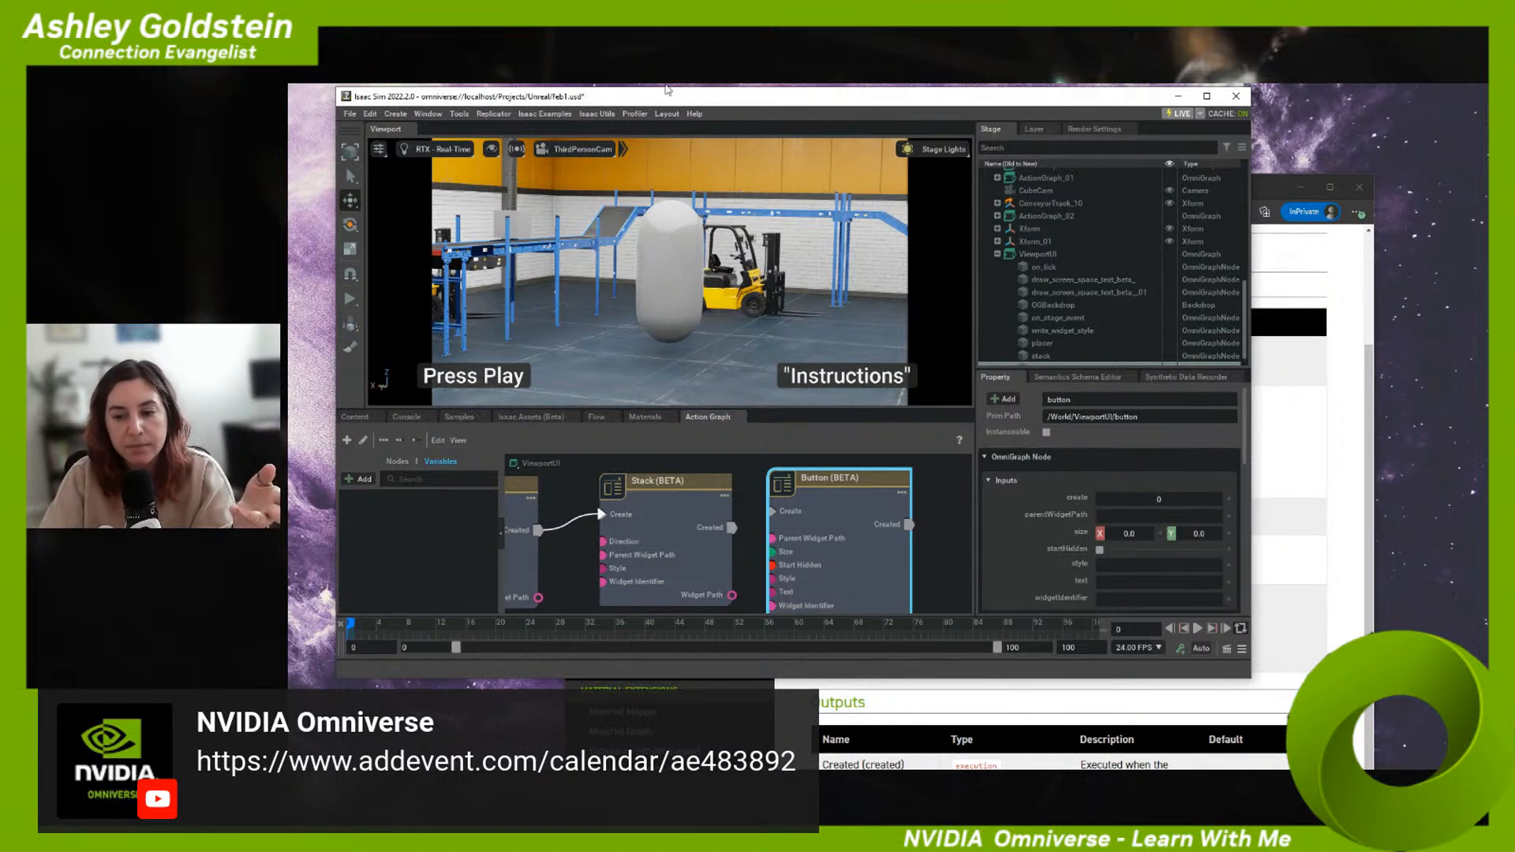
# - Connect the Stack node's Created output to the Button node's Create input
pyautogui.click(921, 522)
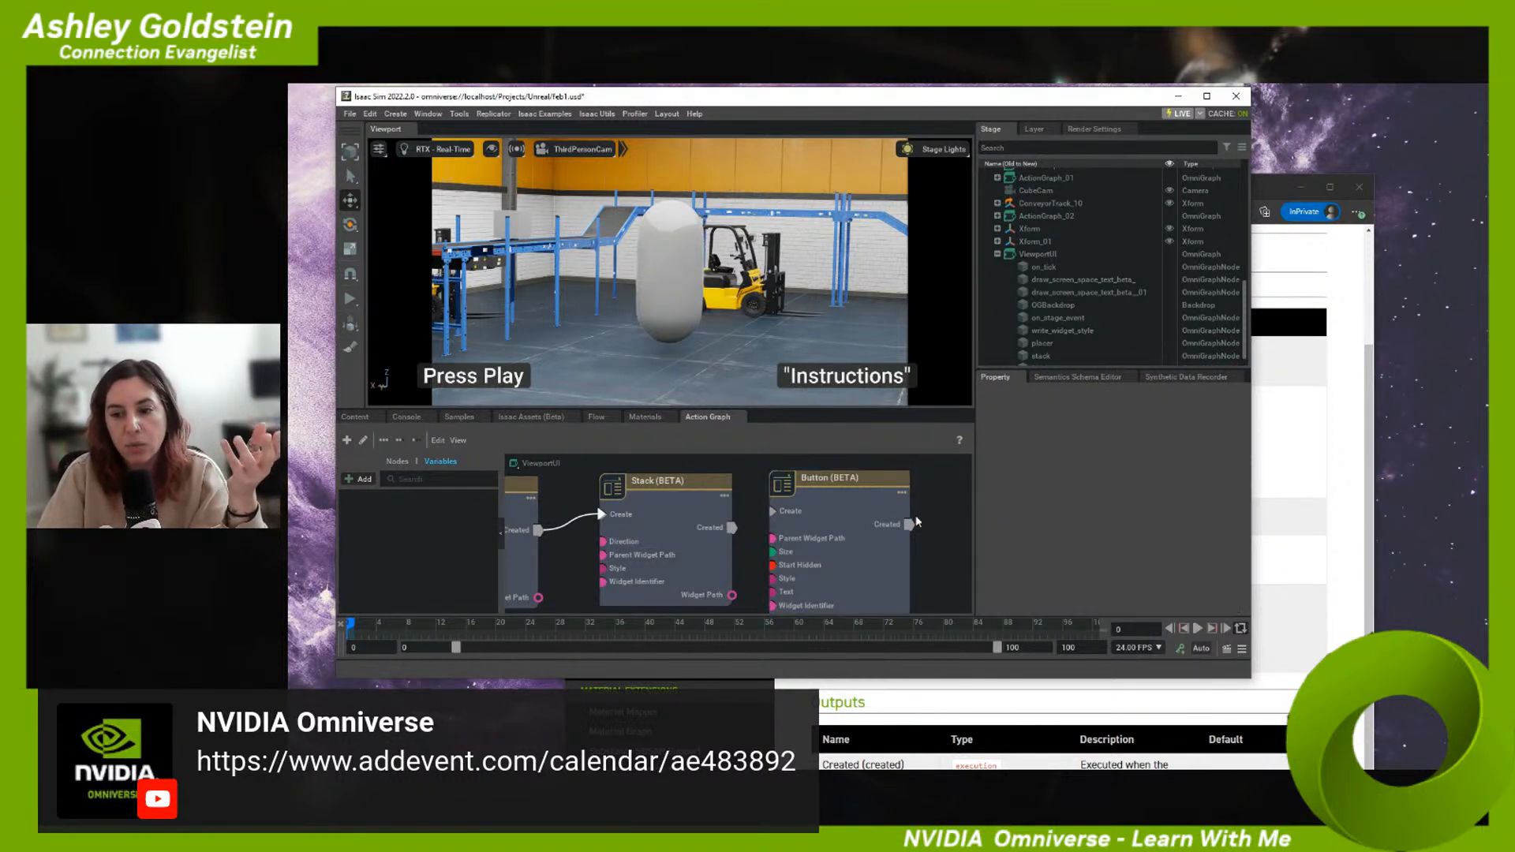
pyautogui.click(899, 520)
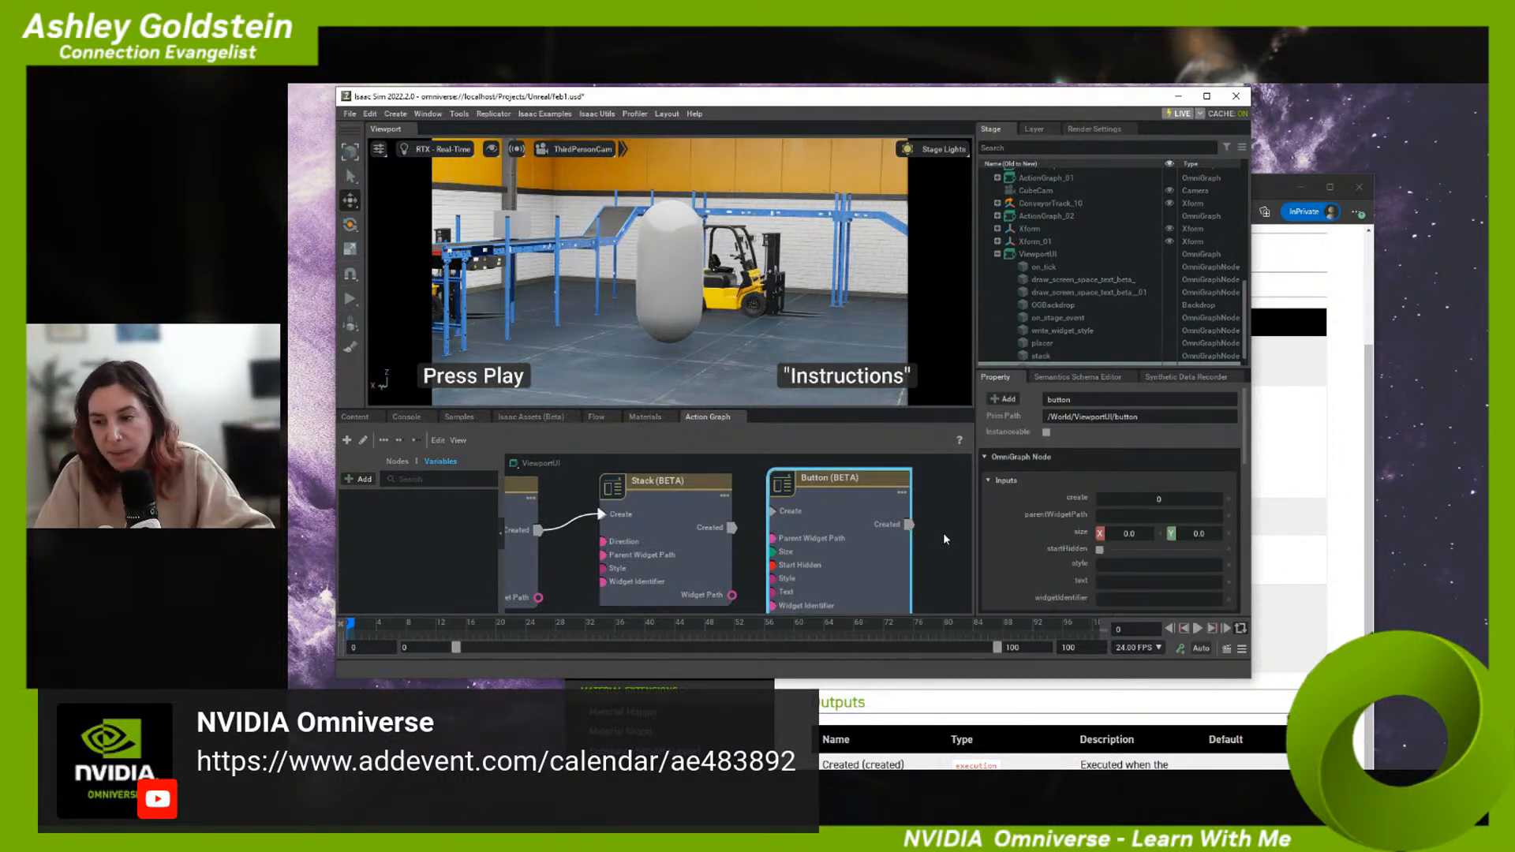
pyautogui.moveTo(947, 540); pyautogui.dragTo(892, 529, button='middle')
pyautogui.scroll(-2, 882, 535)
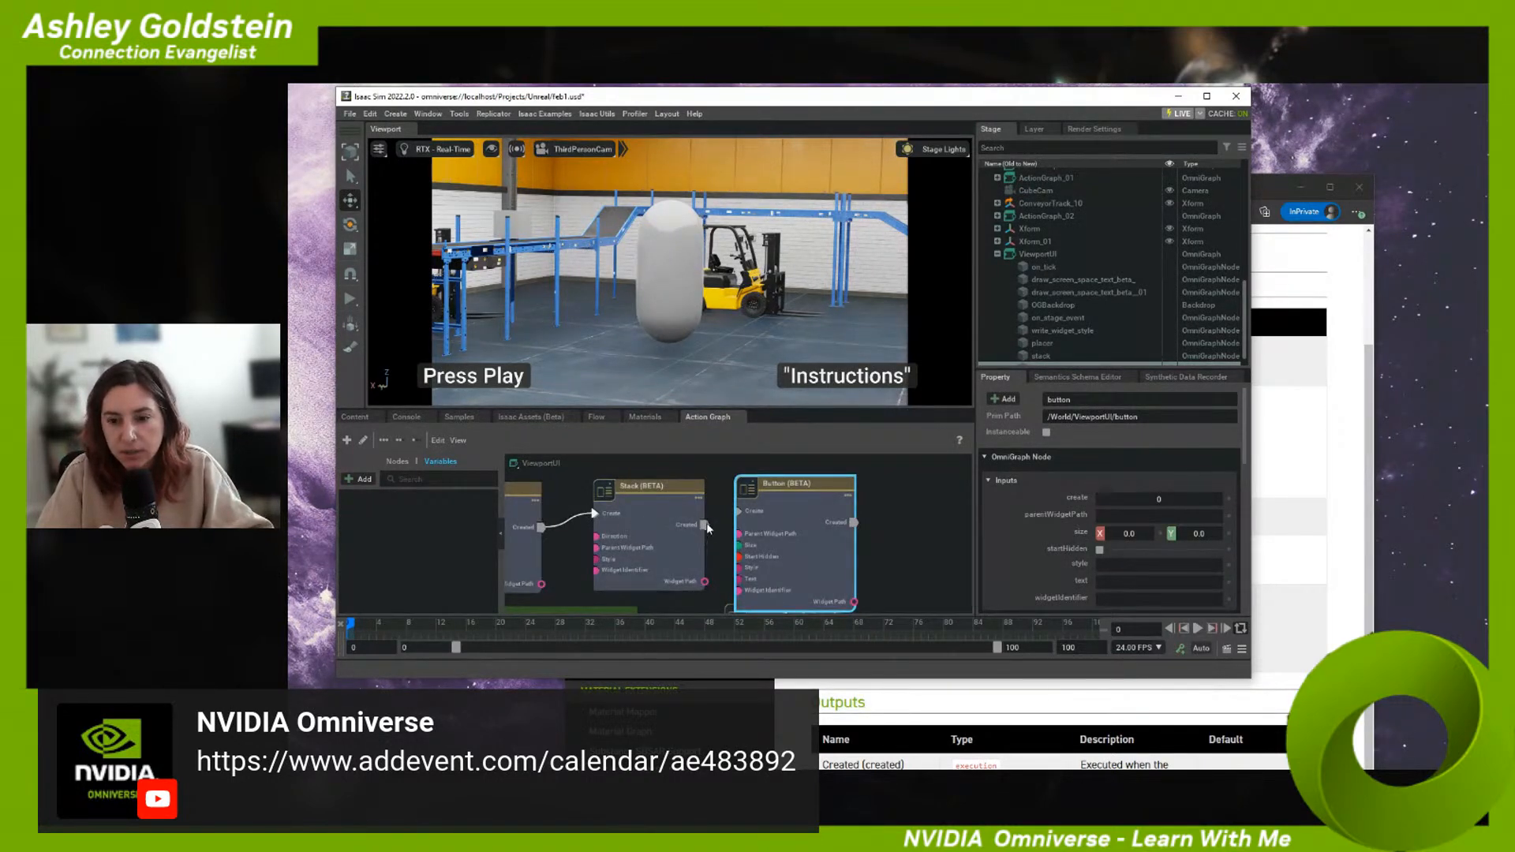
pyautogui.moveTo(704, 525); pyautogui.dragTo(734, 517)
# - Play the simulation, read the full graph errors in the Console, and check the Stack node's Parent Widget Path
pyautogui.click(350, 299)
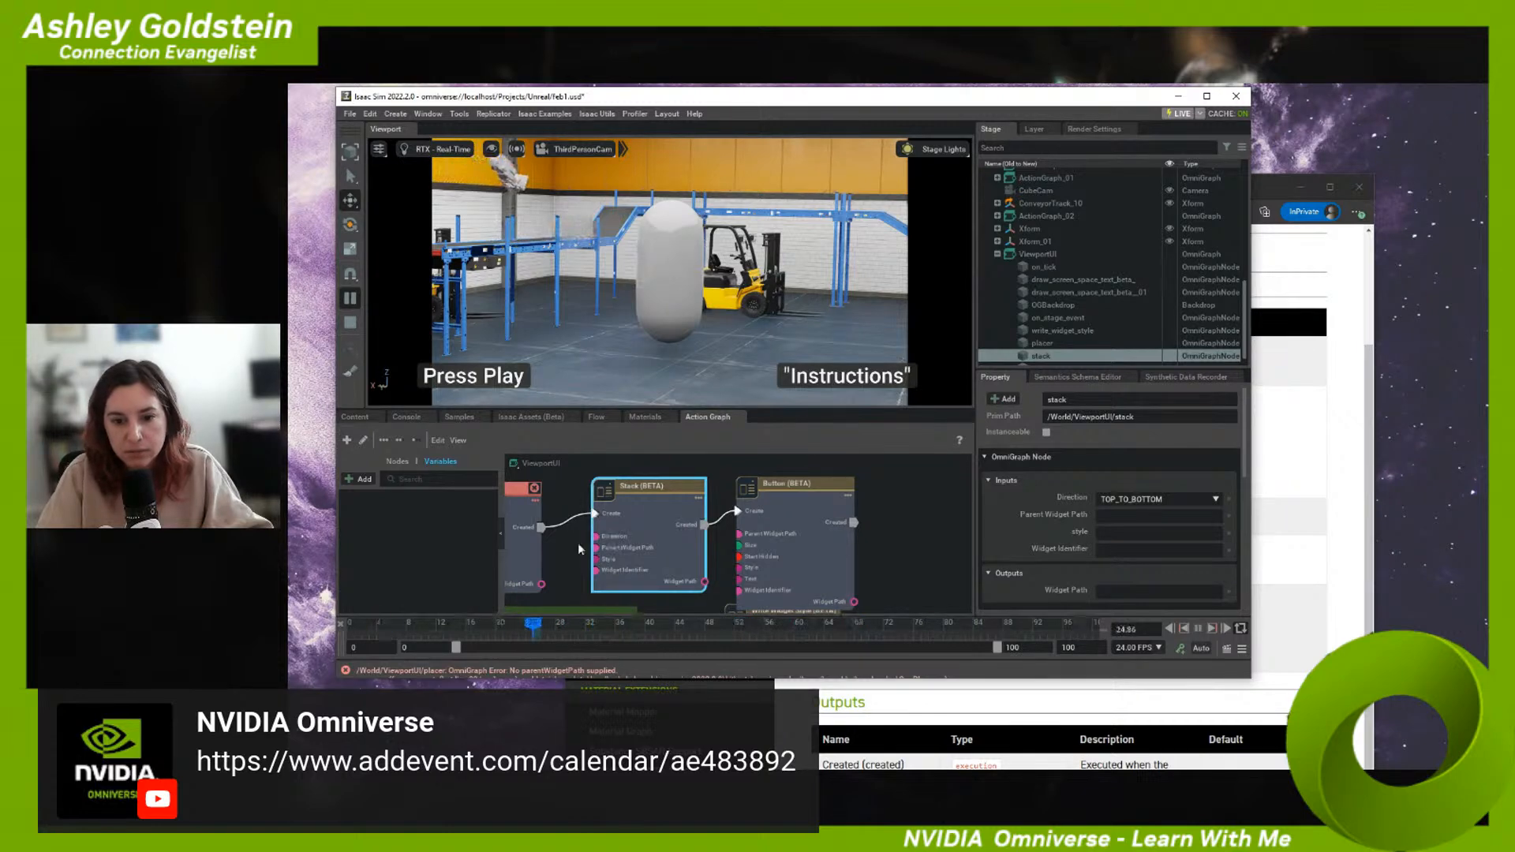
pyautogui.moveTo(578, 543); pyautogui.dragTo(658, 535, button='middle')
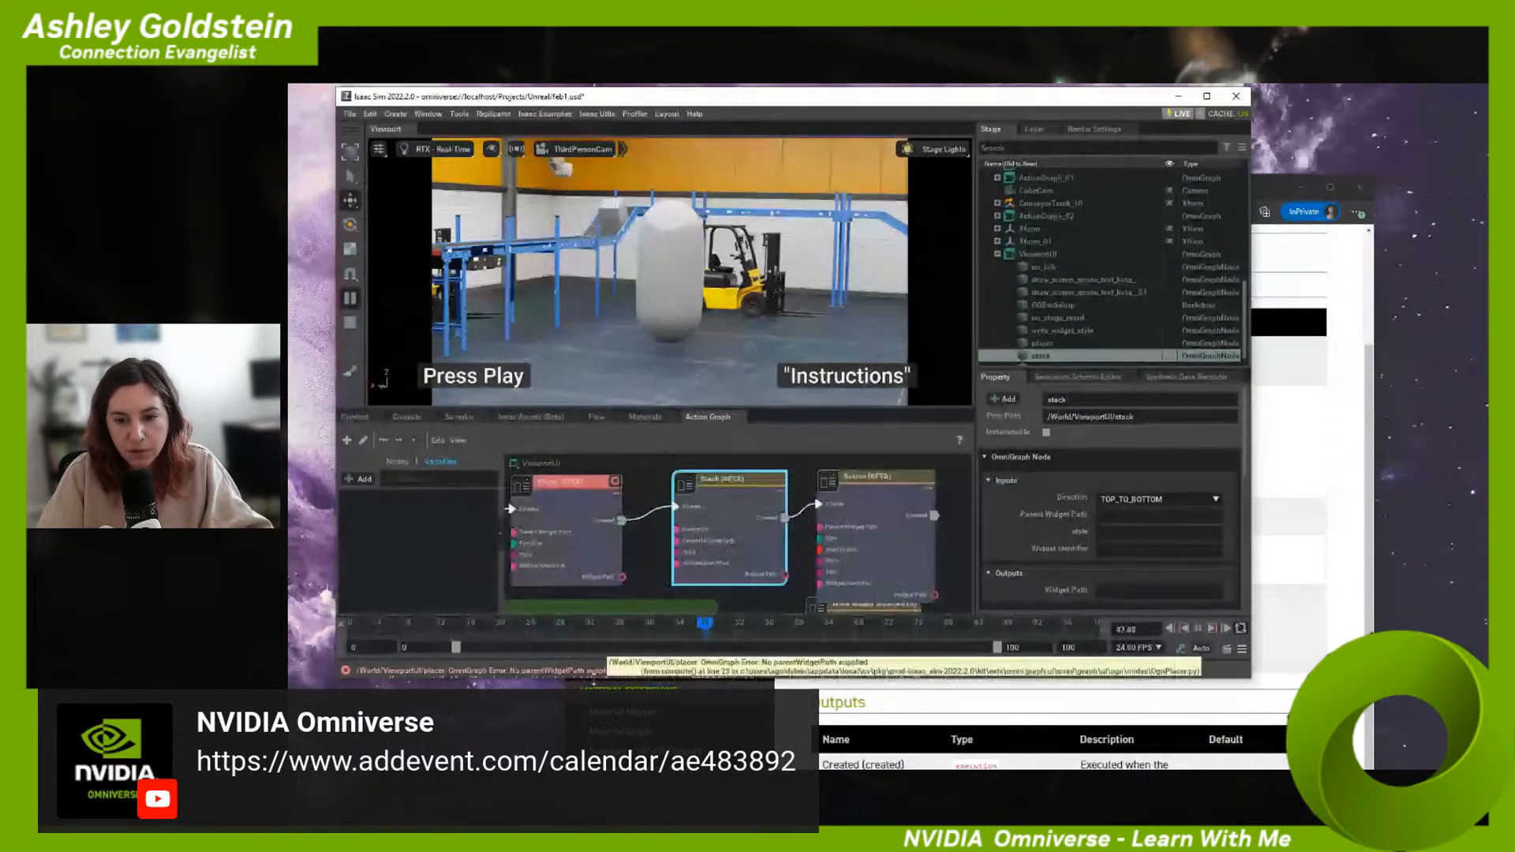
pyautogui.click(406, 418)
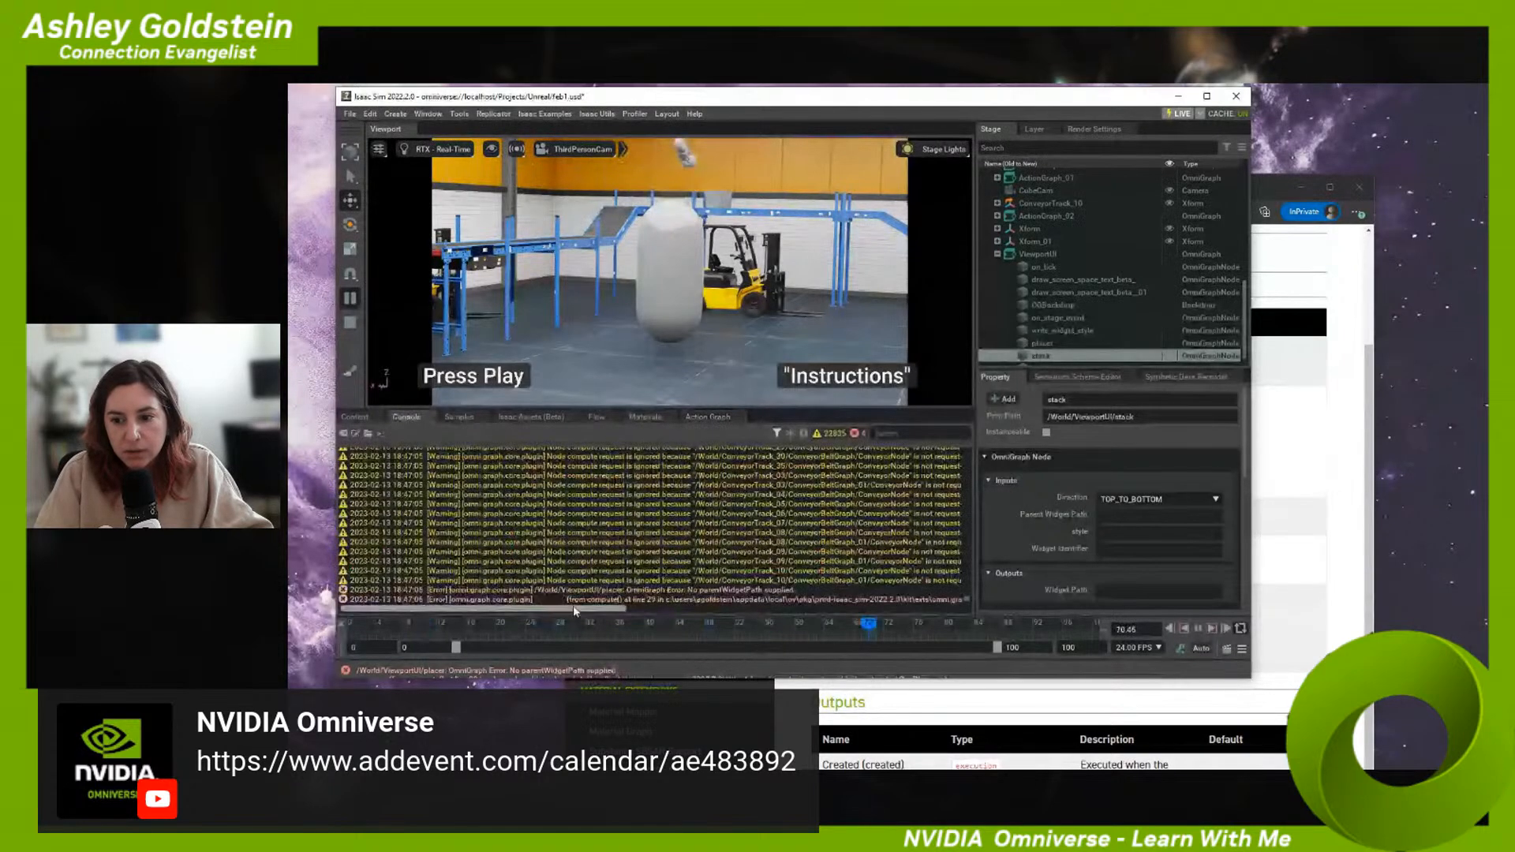
pyautogui.moveTo(573, 604); pyautogui.dragTo(669, 619)
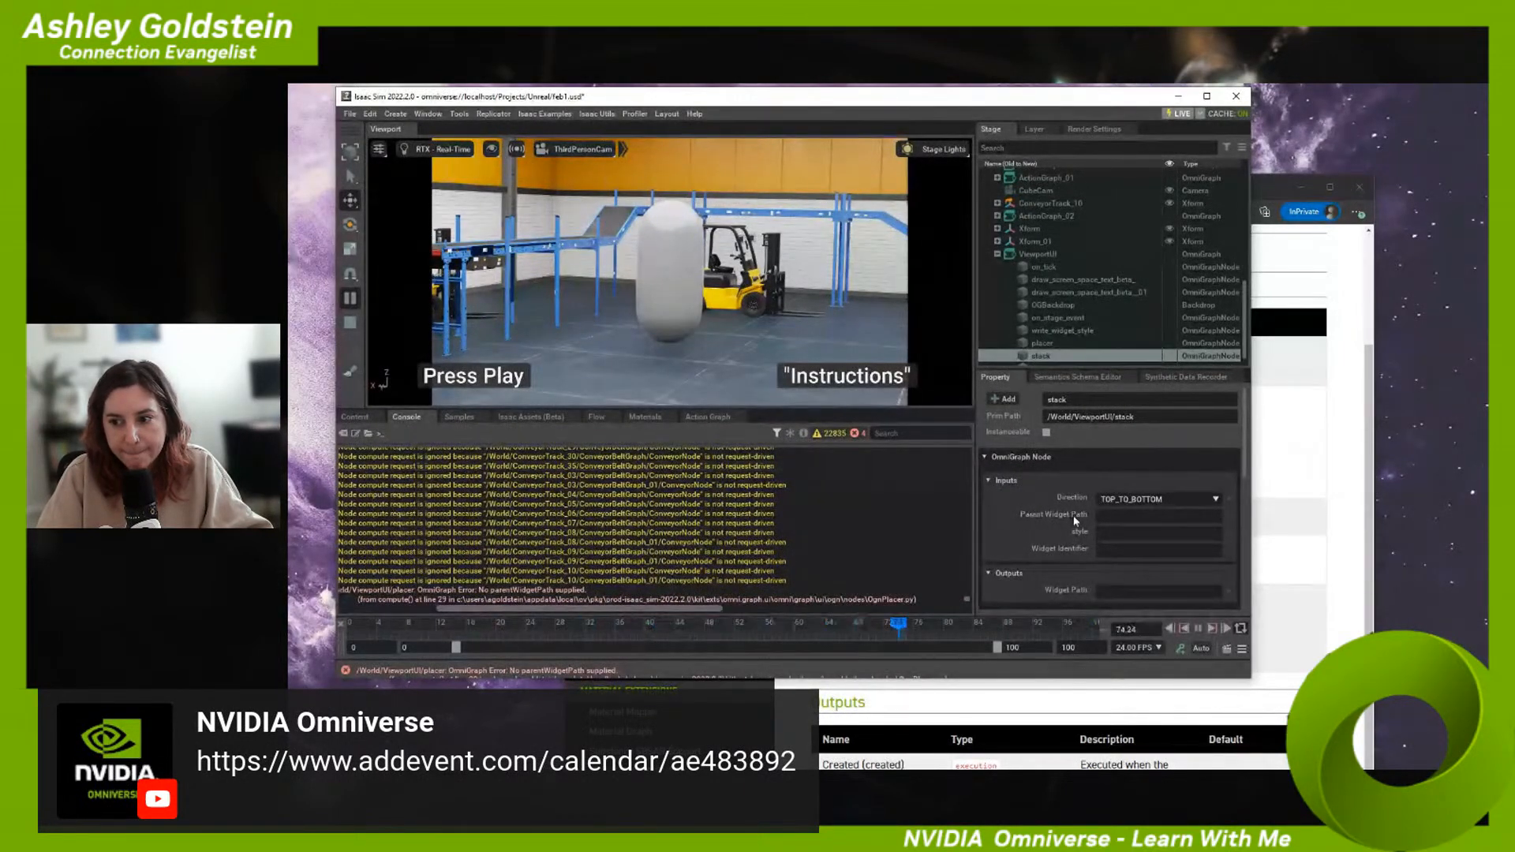
pyautogui.click(1103, 514)
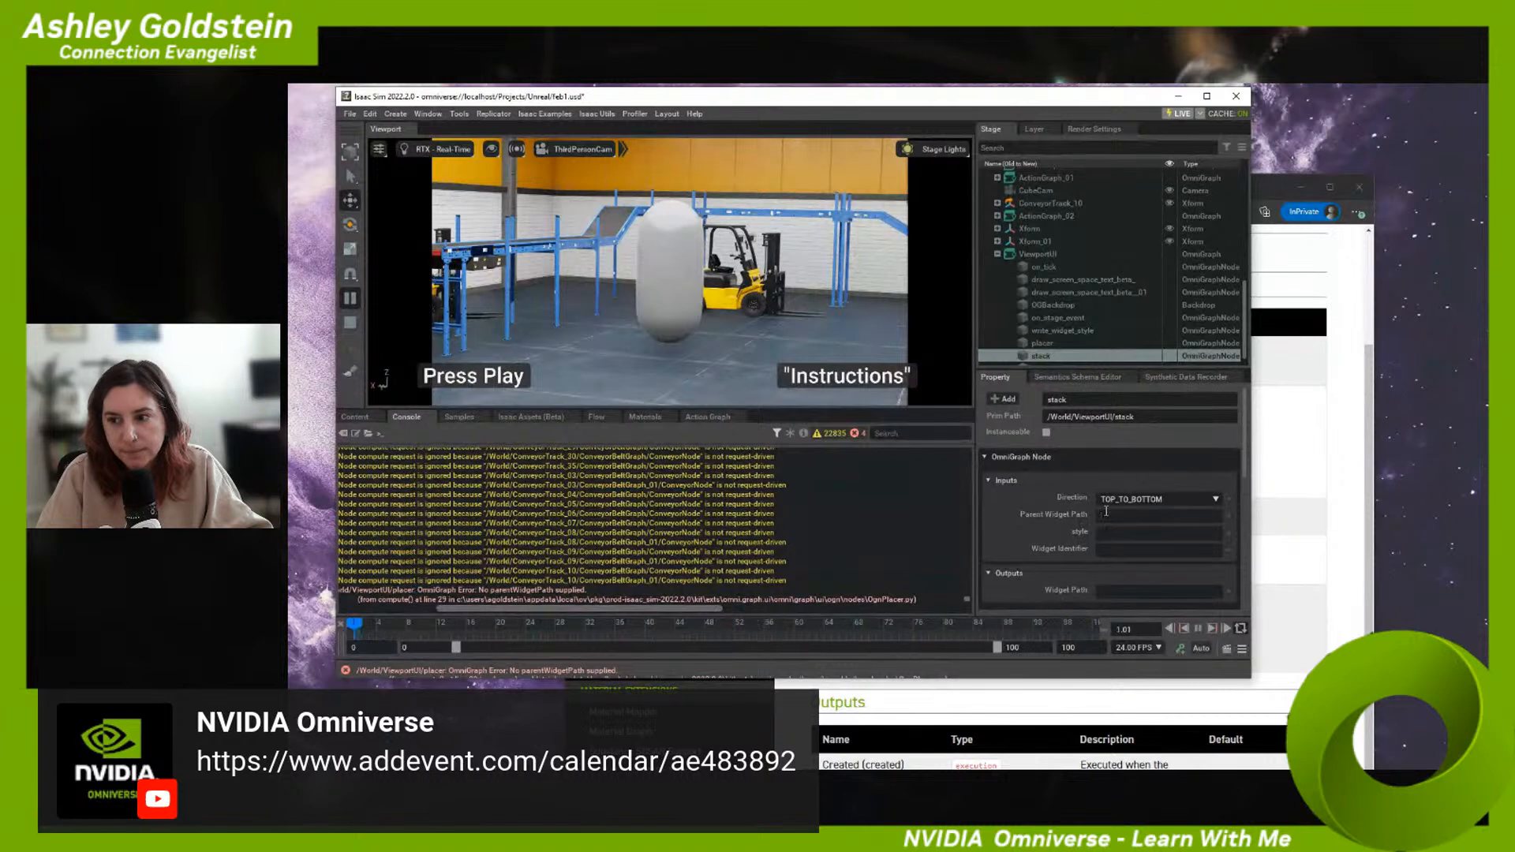
pyautogui.scroll(3, 1130, 178)
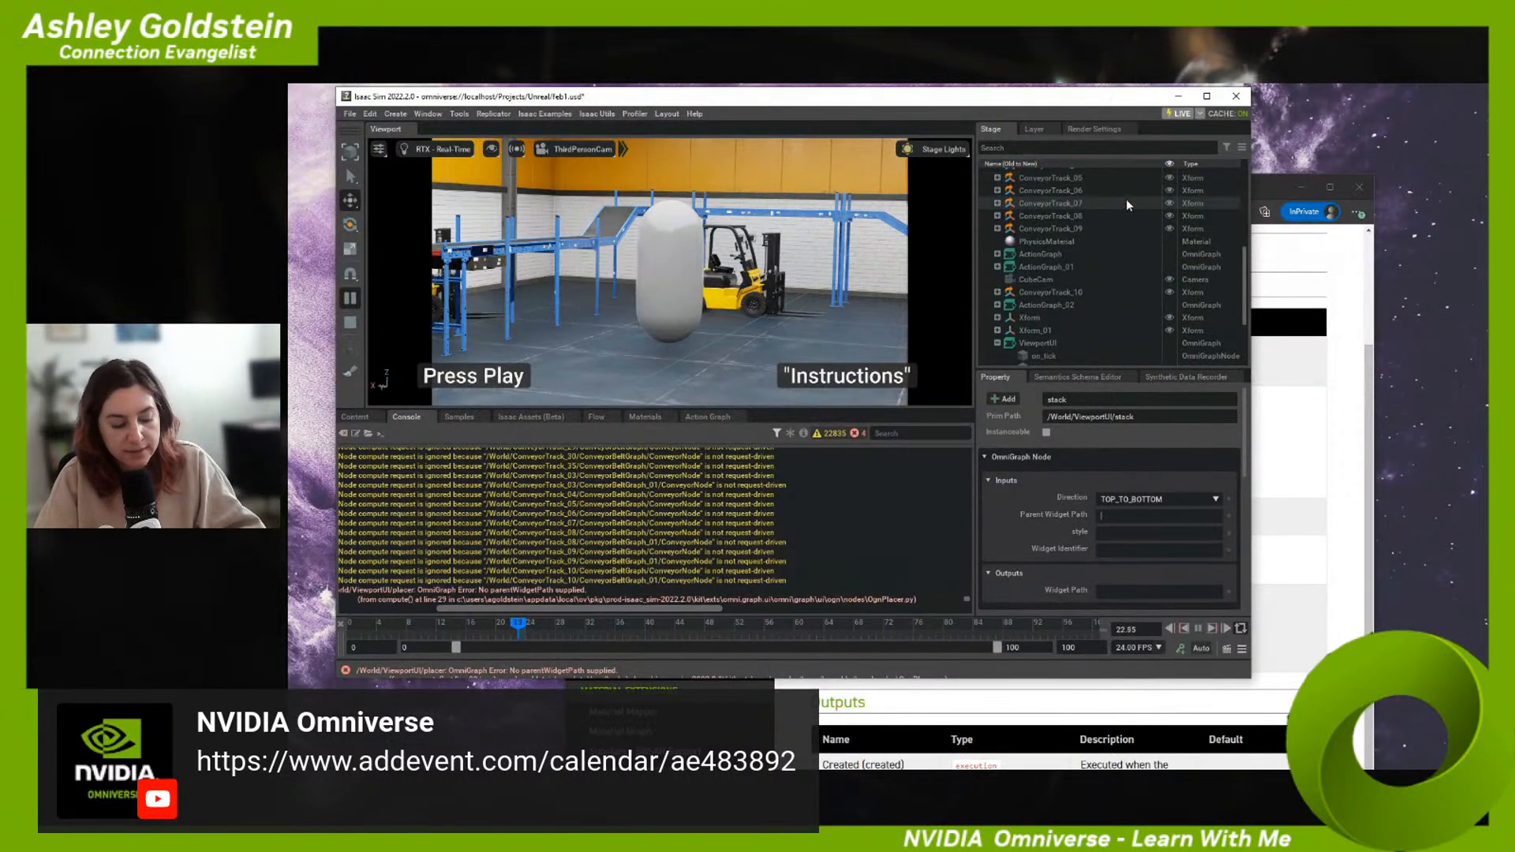
# - Stop the simulation and save the warehouse scene file
pyautogui.click(350, 325)
pyautogui.hotkey('ctrl', 's')
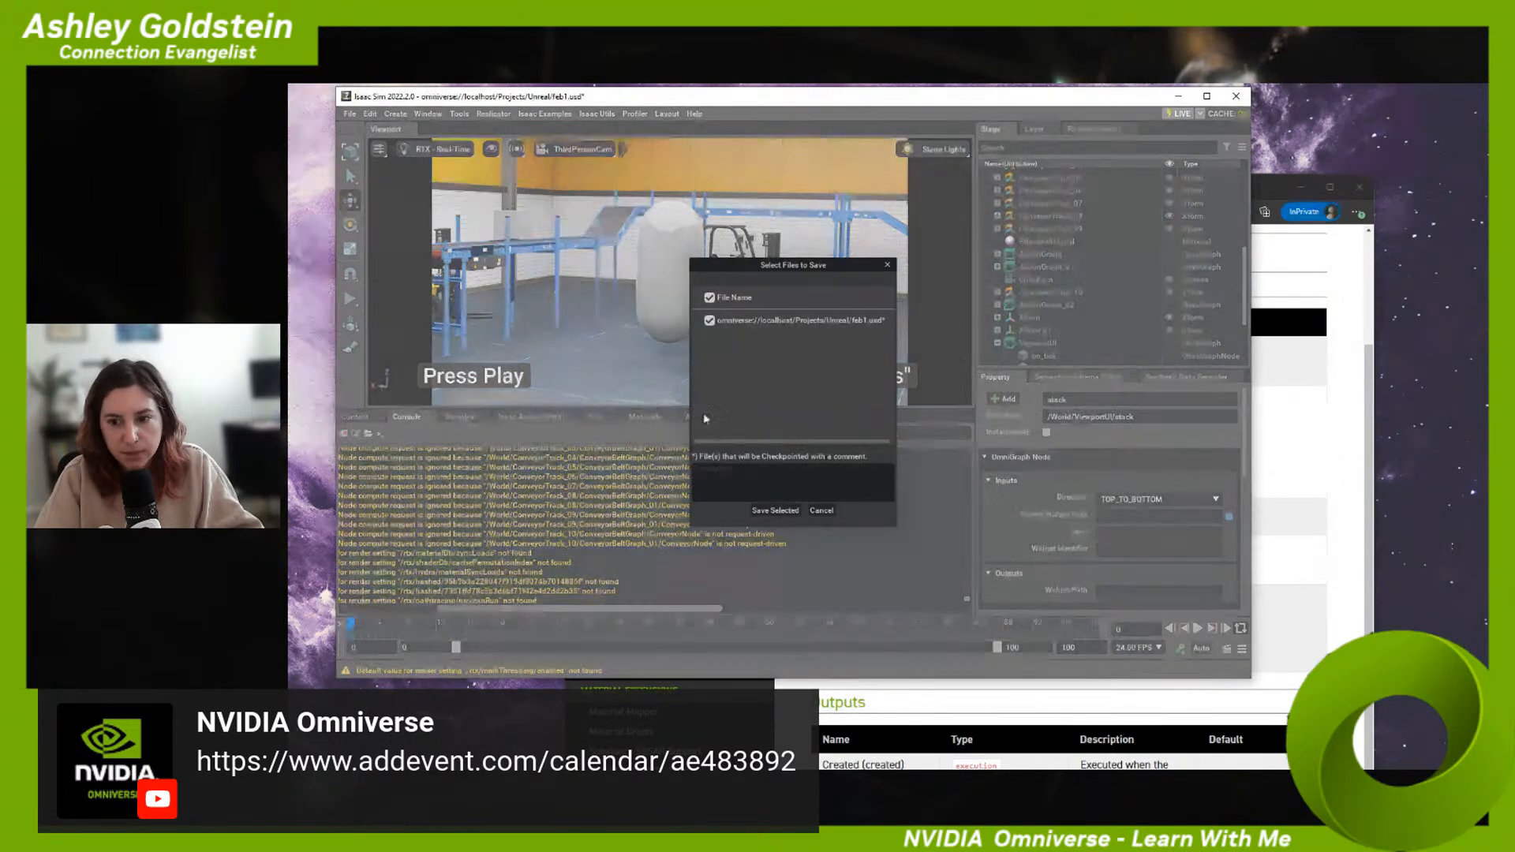
pyautogui.click(778, 510)
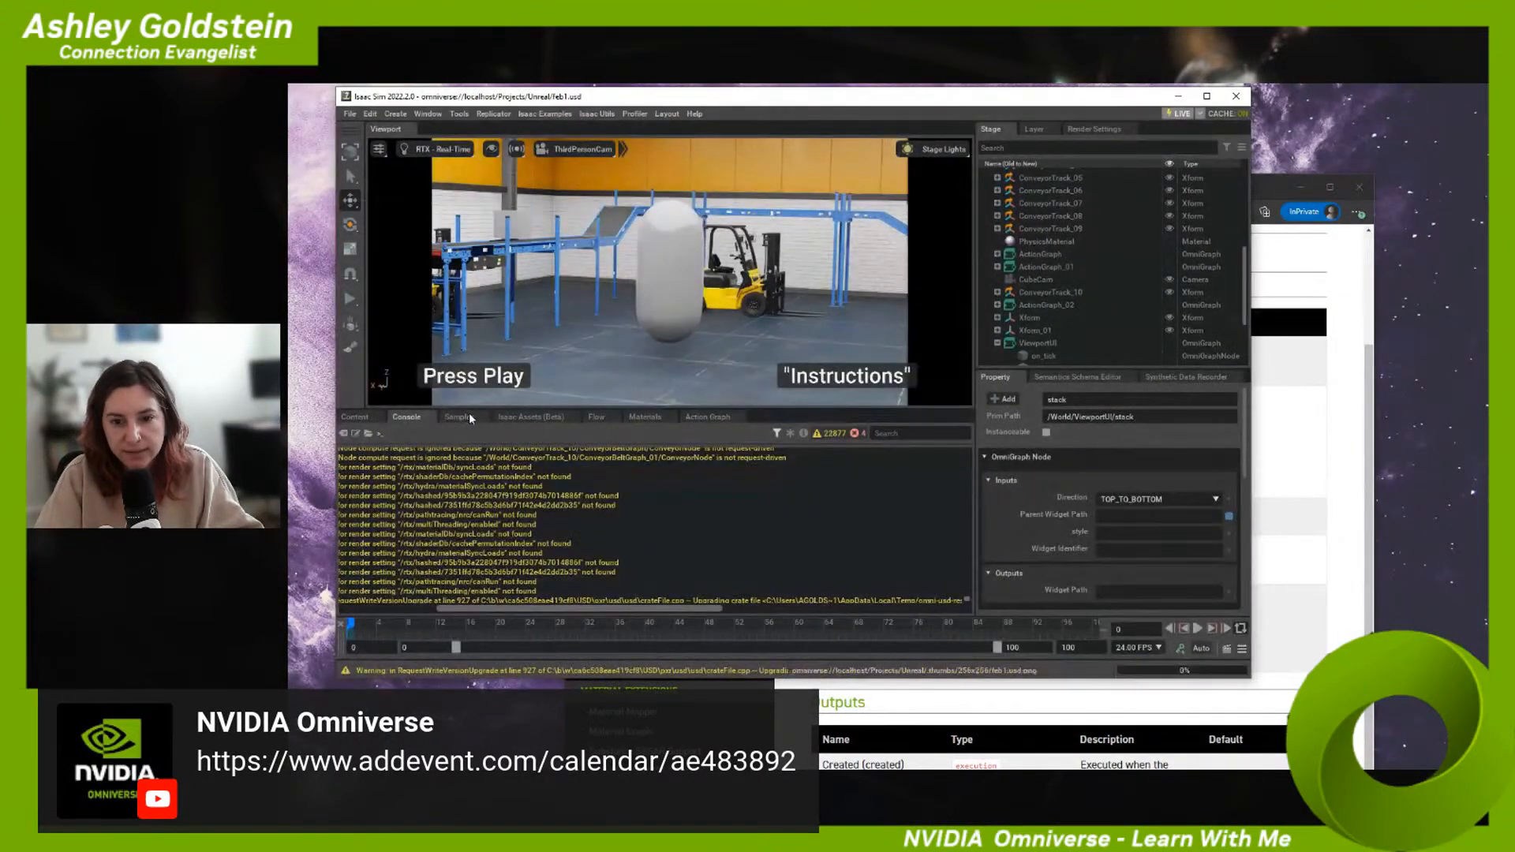
# - Open the LightBulb visual scripting sample and load its existing ActionGraph for editing
pyautogui.click(459, 417)
pyautogui.doubleClick(701, 495)
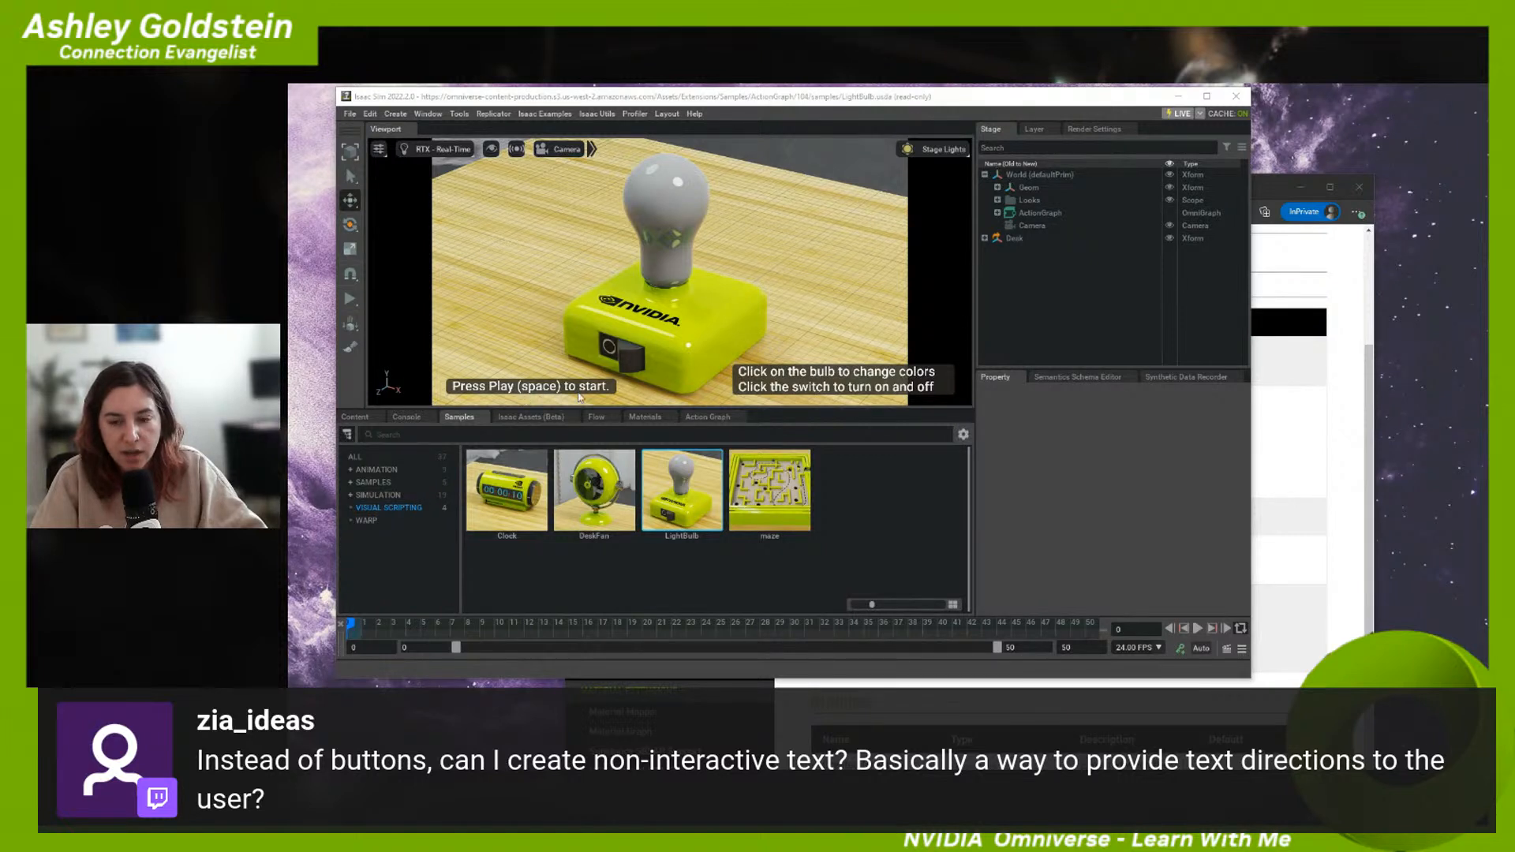
pyautogui.click(691, 418)
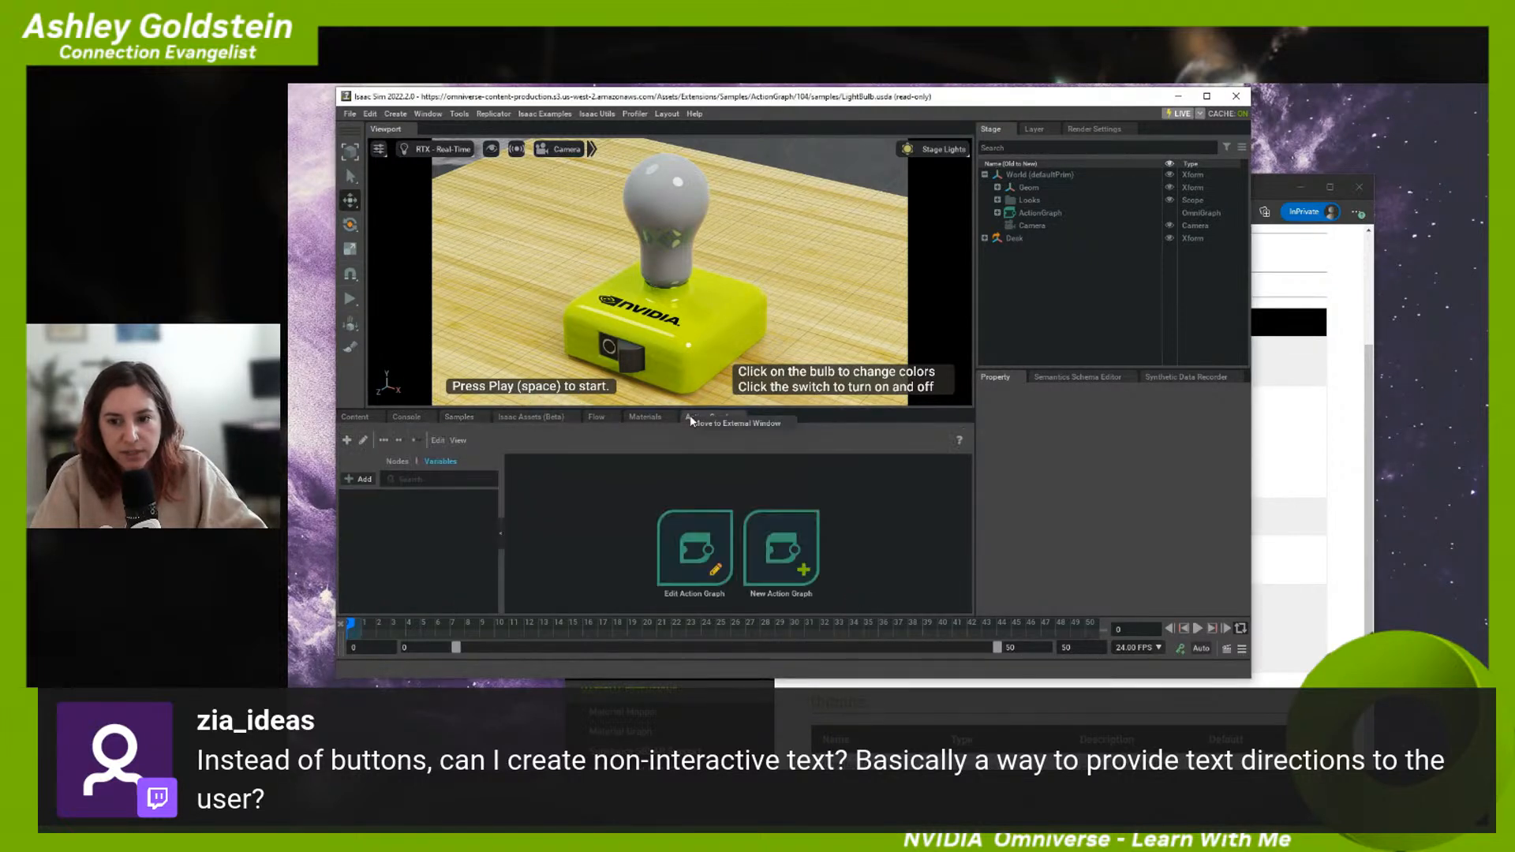
pyautogui.click(709, 543)
pyautogui.click(794, 339)
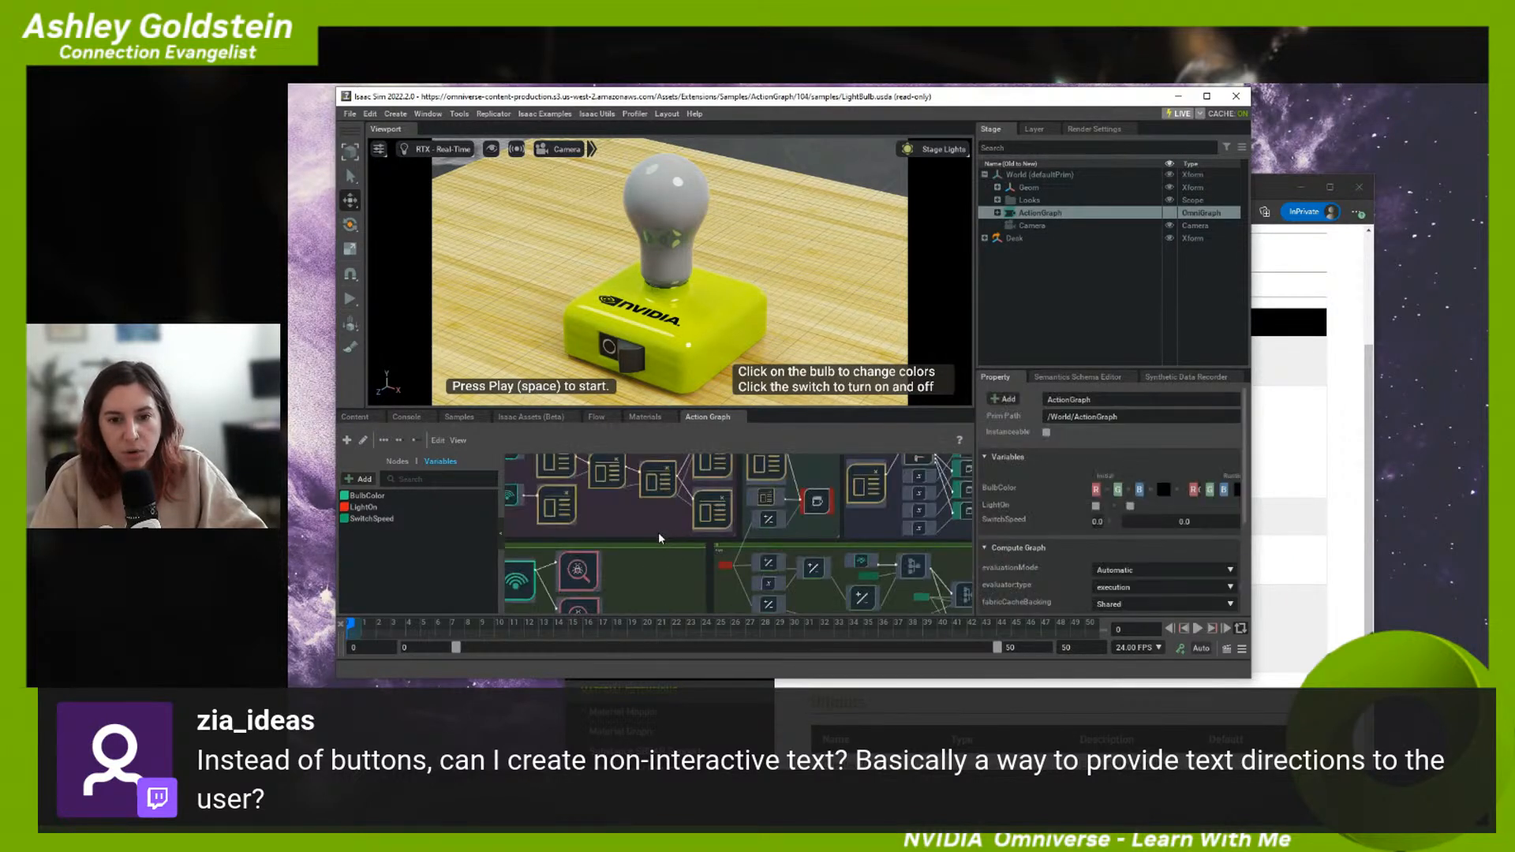
# - Examine the sample's Info Text nodes and the settings of the OmniGraph Stop Play stage event and its Set Viewport Mode node
pyautogui.scroll(5, 606, 552)
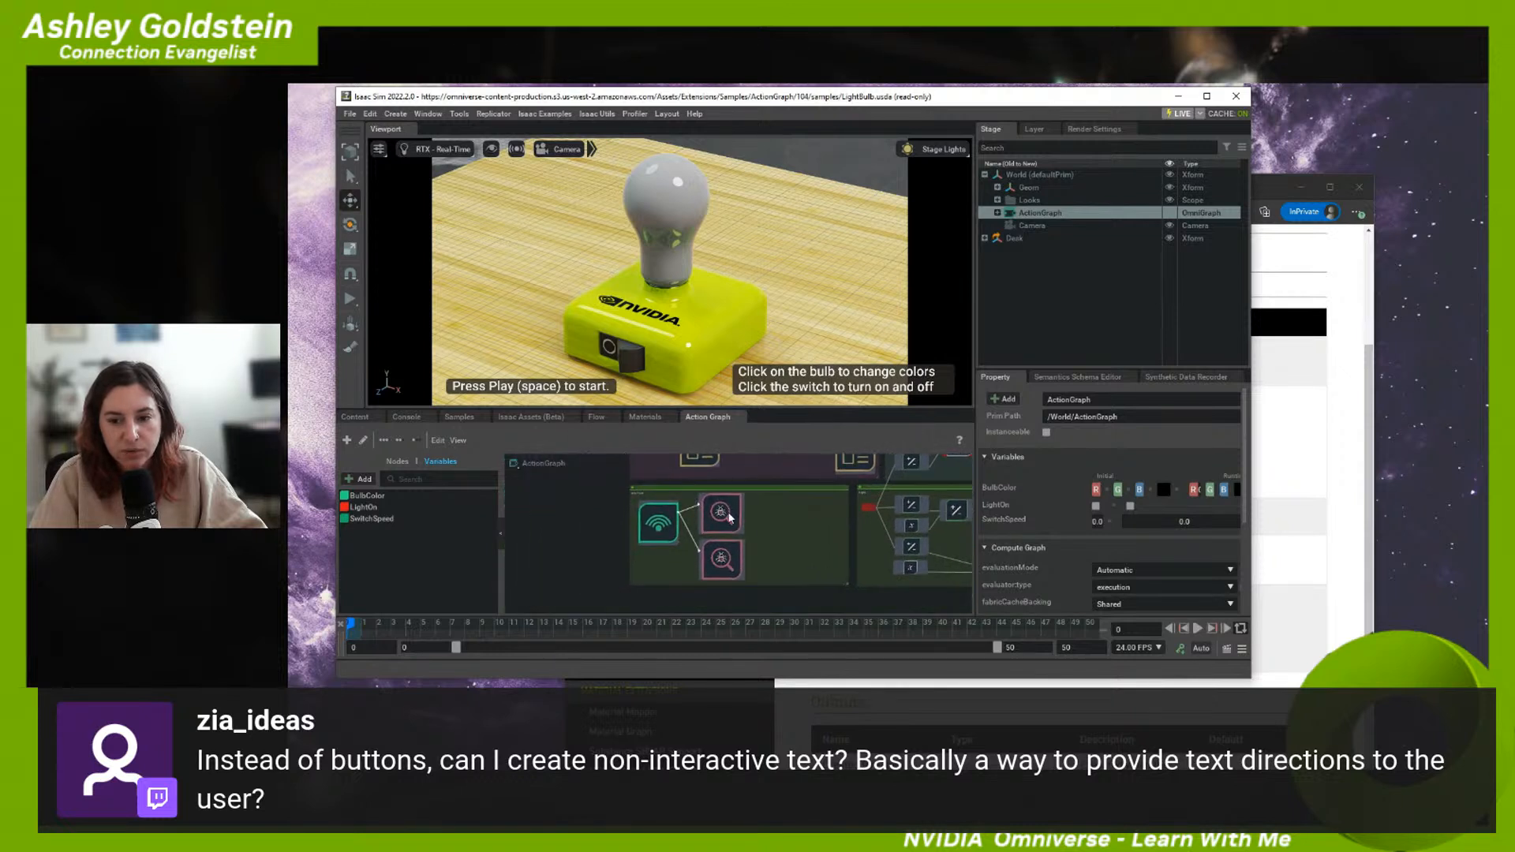
pyautogui.moveTo(605, 552); pyautogui.dragTo(720, 567, button='middle')
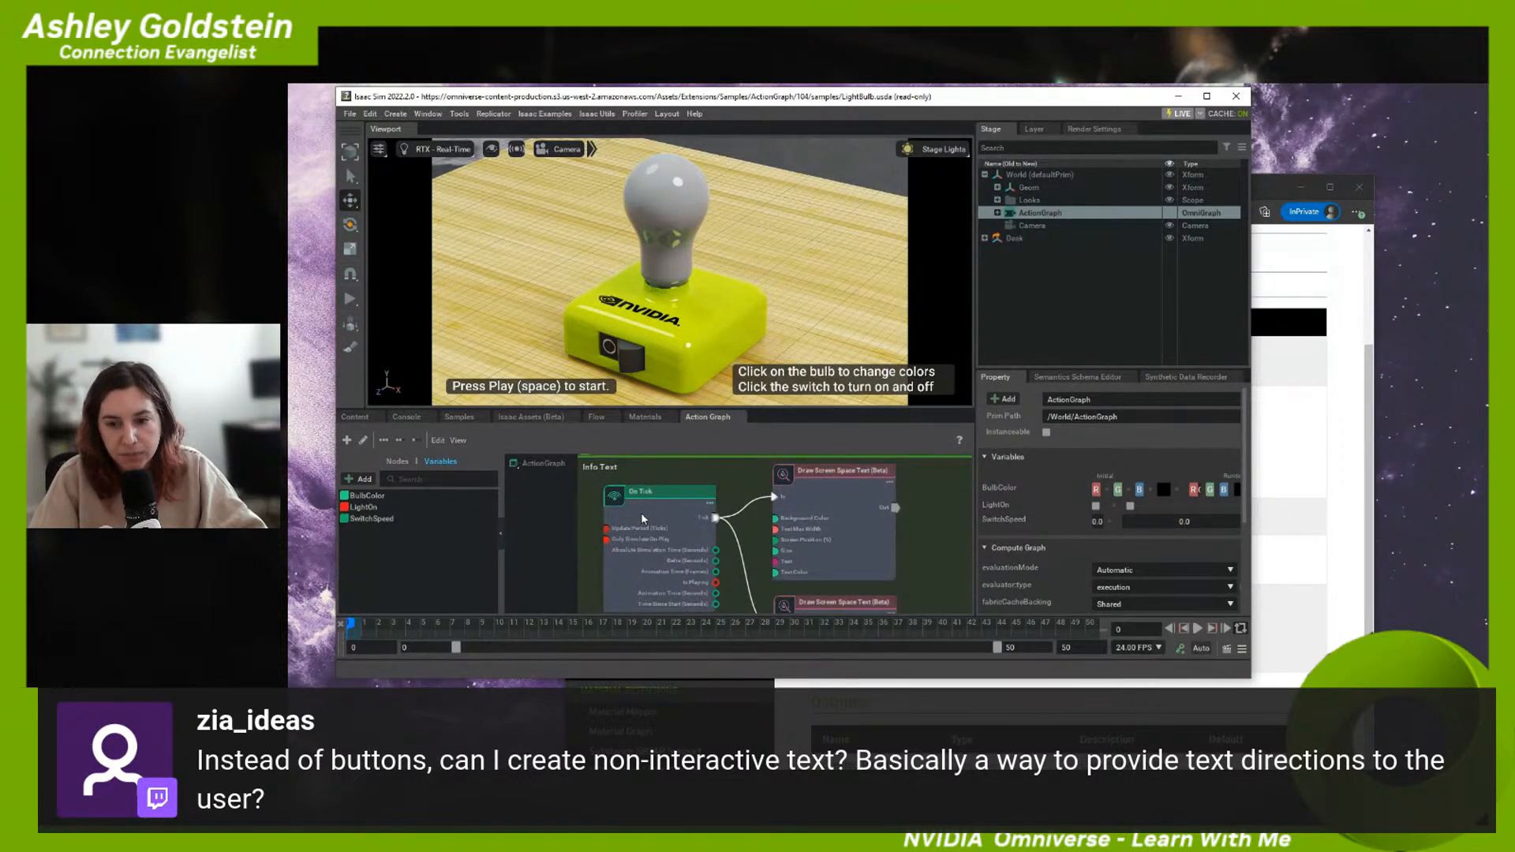
pyautogui.moveTo(642, 517); pyautogui.dragTo(683, 640, button='middle')
pyautogui.moveTo(699, 510); pyautogui.dragTo(694, 585, button='middle')
pyautogui.scroll(-1, 715, 554)
pyautogui.scroll(2, 694, 525)
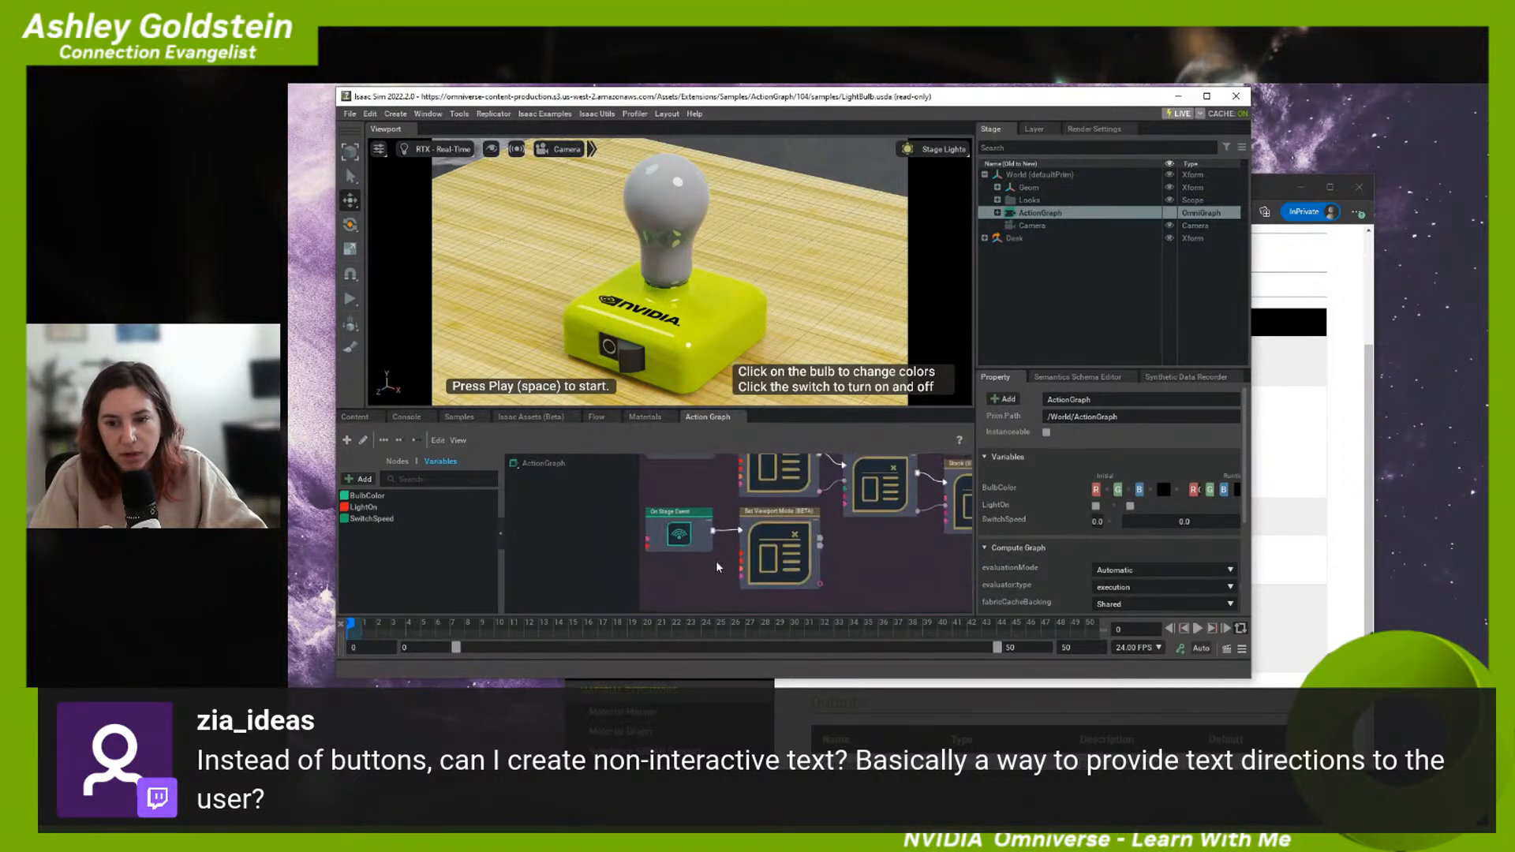
pyautogui.click(693, 518)
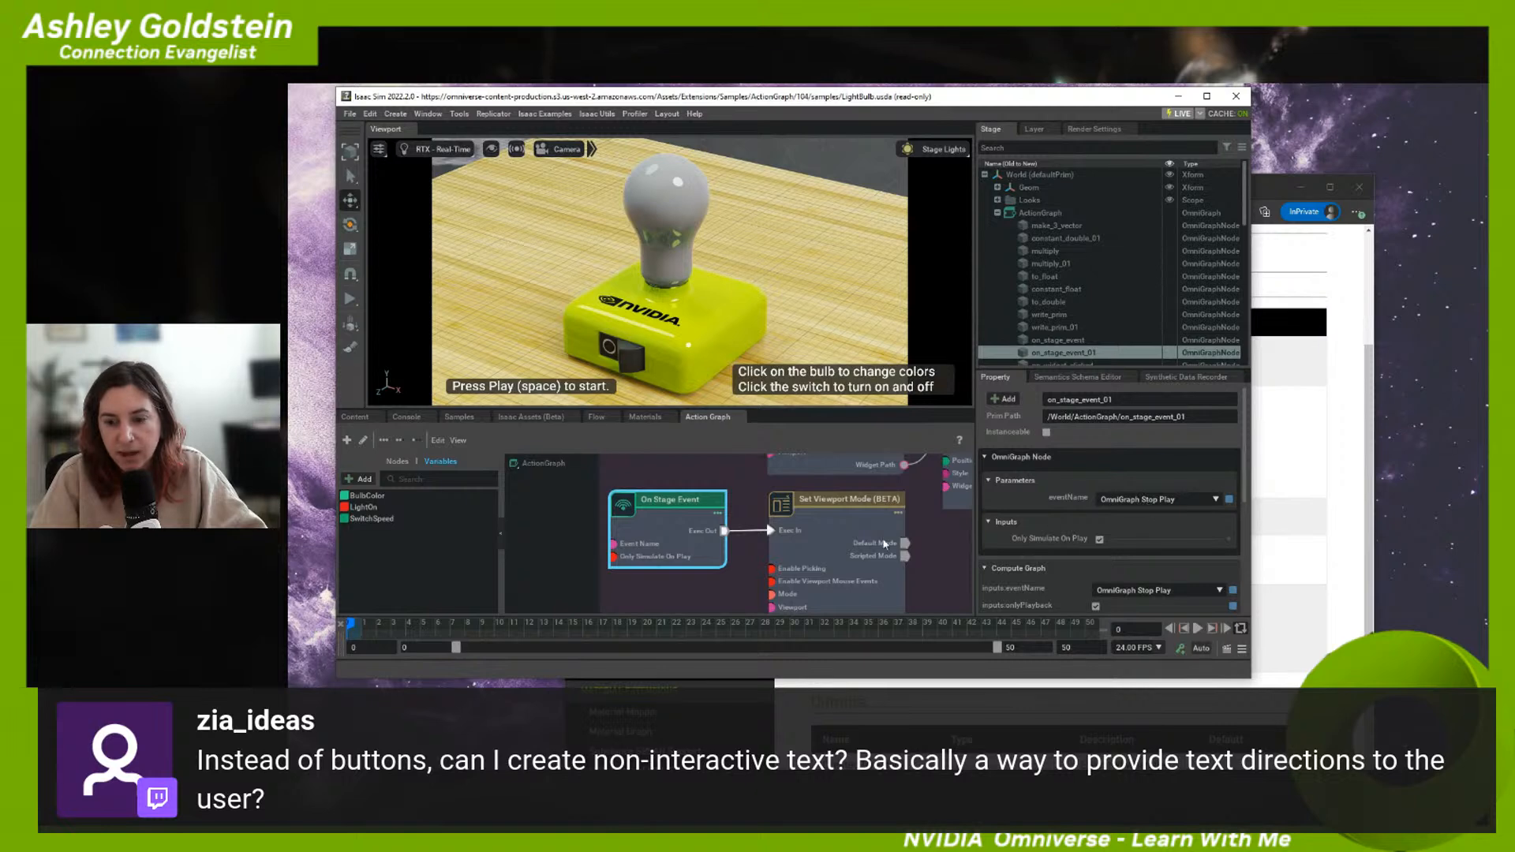
pyautogui.click(867, 505)
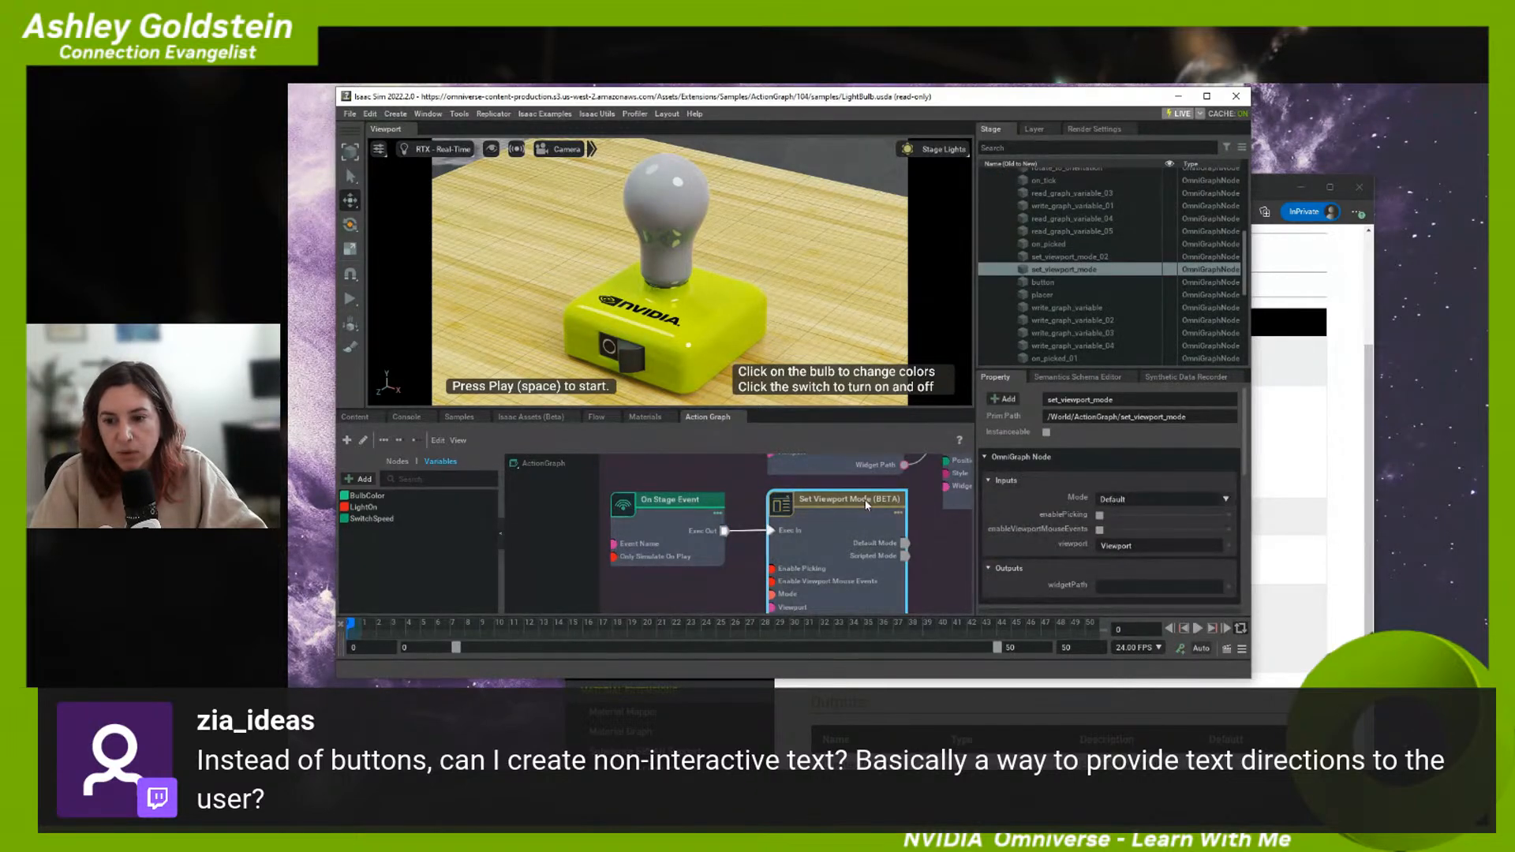
pyautogui.moveTo(865, 504); pyautogui.dragTo(798, 591, button='middle')
pyautogui.moveTo(751, 478); pyautogui.dragTo(790, 445, button='middle')
pyautogui.click(753, 511)
pyautogui.click(650, 567)
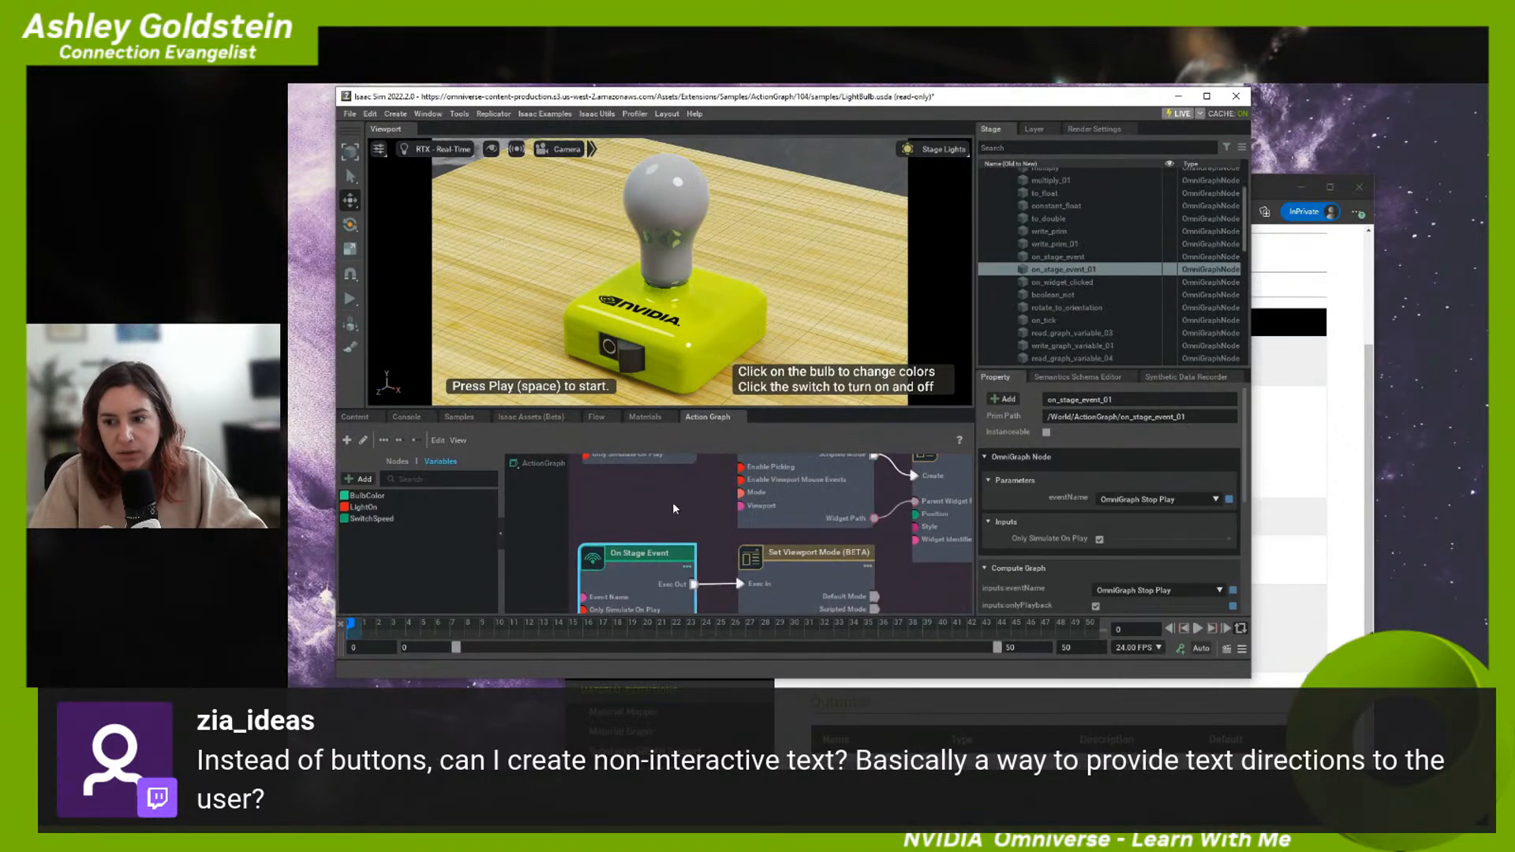
pyautogui.click(833, 577)
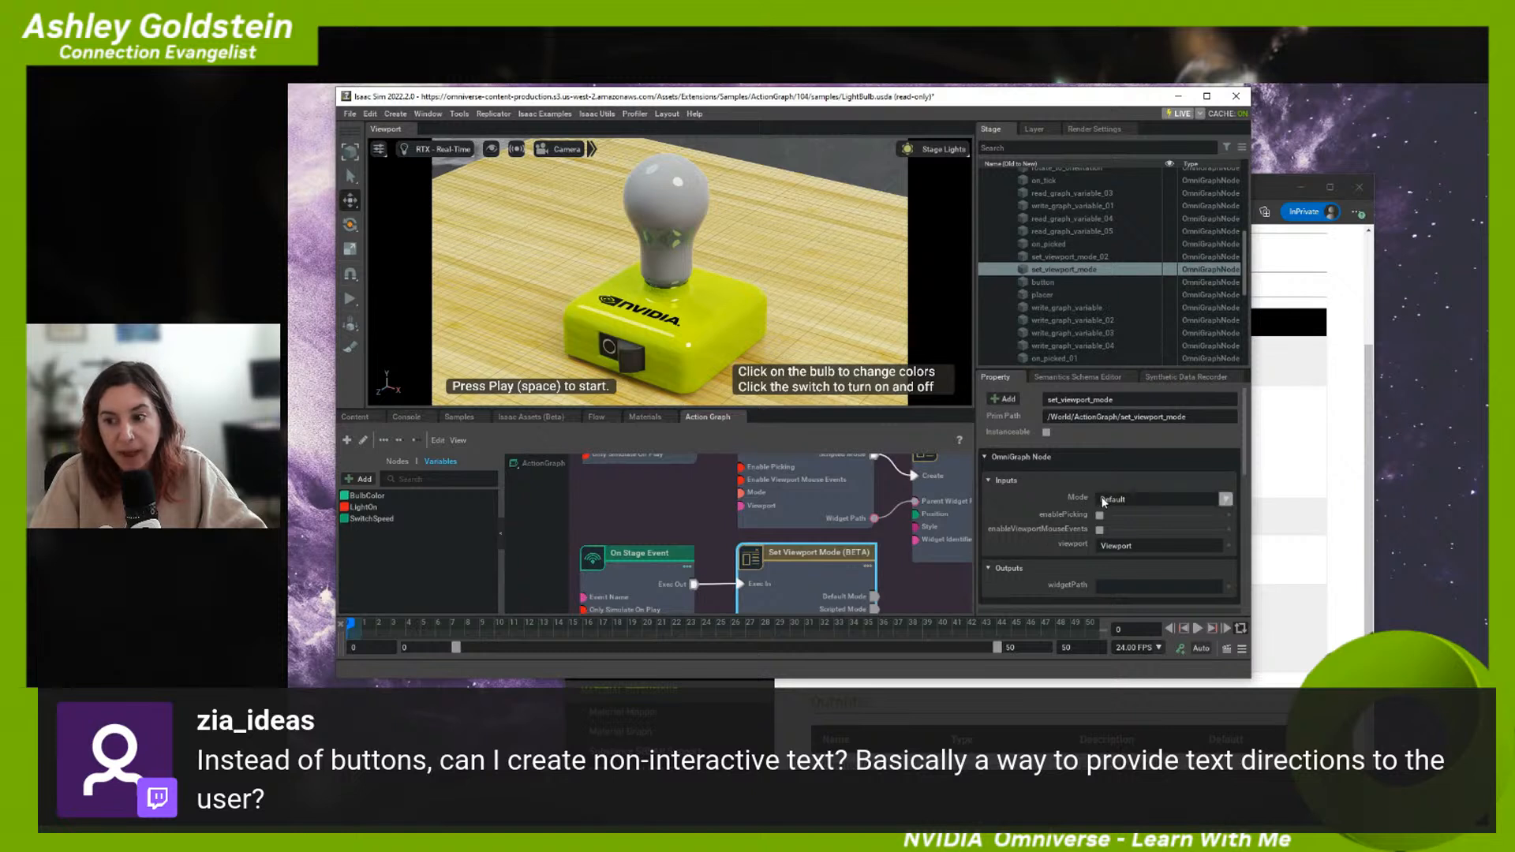
# - Examine the On Stage Event, scripted Set Viewport Mode and Placer nodes in the sample's UI Creation section
pyautogui.moveTo(658, 524); pyautogui.dragTo(674, 614, button='middle')
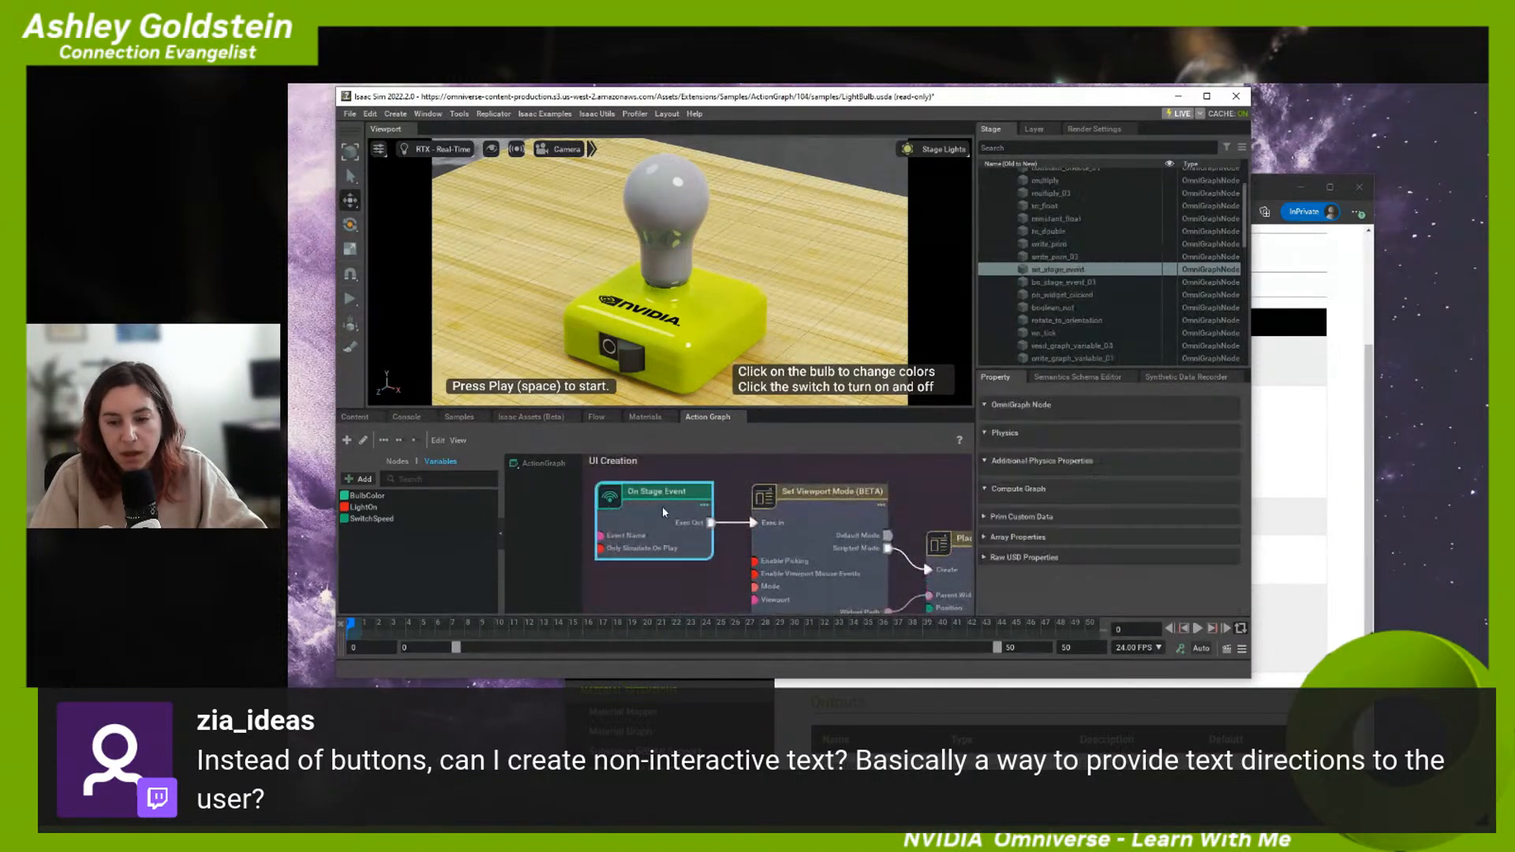
pyautogui.click(814, 519)
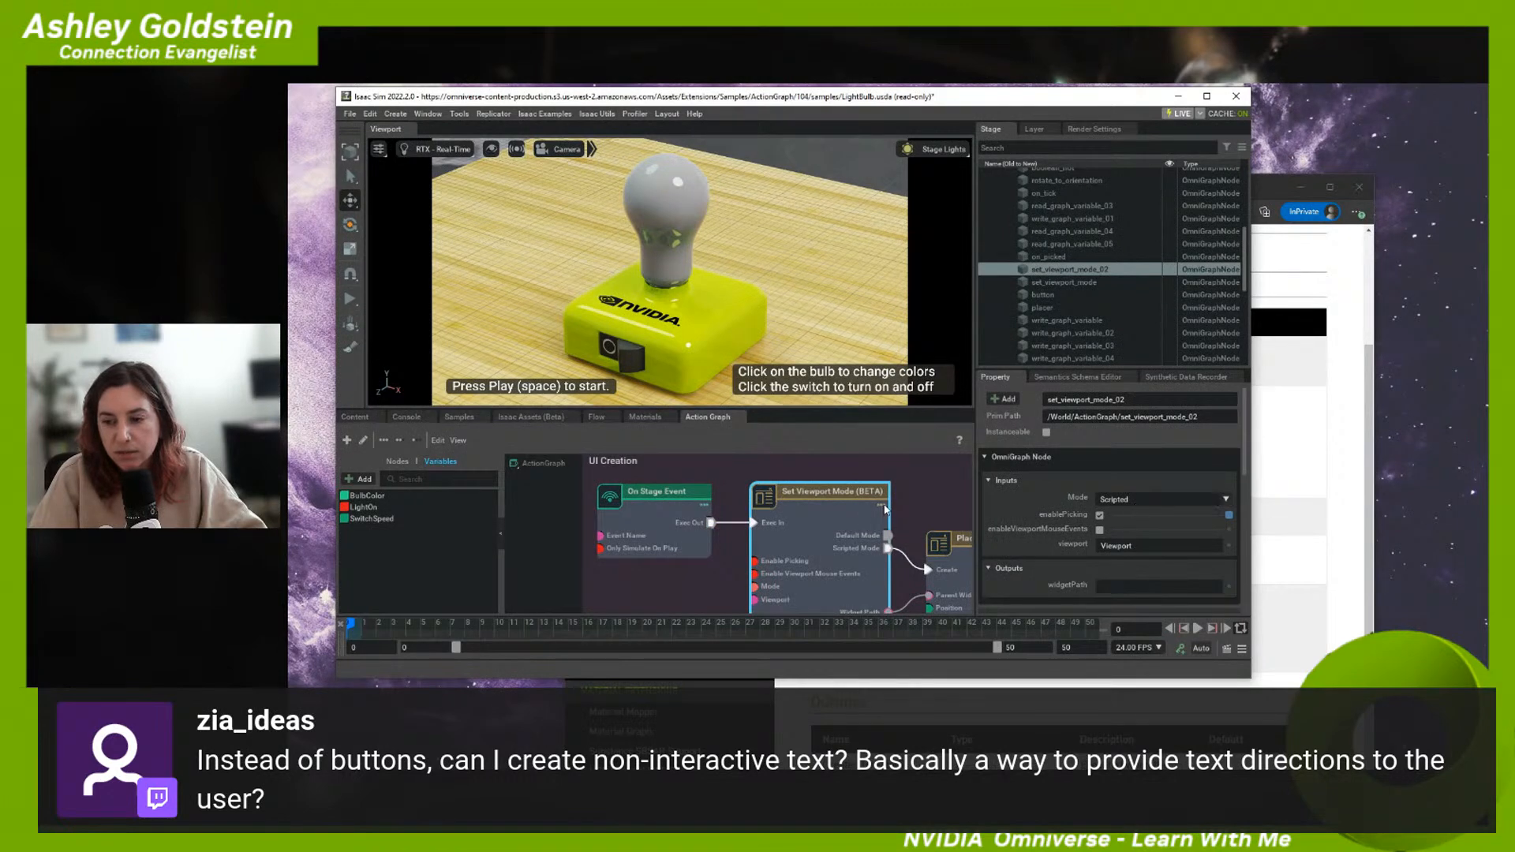
pyautogui.moveTo(885, 509); pyautogui.dragTo(754, 497, button='middle')
pyautogui.click(810, 535)
pyautogui.moveTo(916, 561); pyautogui.dragTo(639, 562, button='middle')
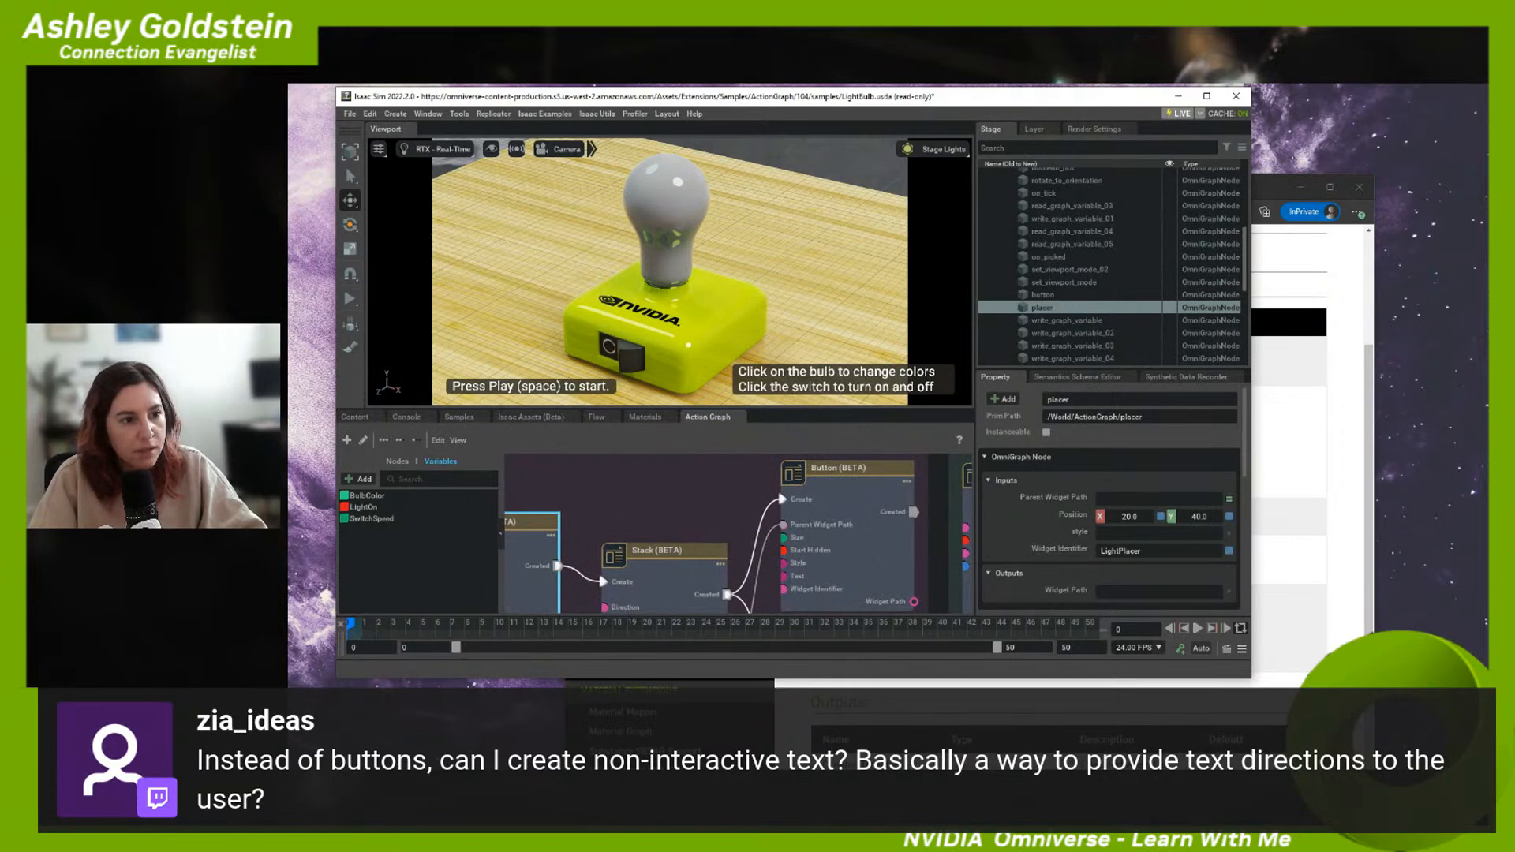
# - Trace how Set Viewport Mode's Scripted Mode and Widget Path outputs feed the Placer, and how it links to Stack and Button
pyautogui.moveTo(679, 544)
pyautogui.mouseDown(button='middle')
pyautogui.moveTo(812, 424)
pyautogui.moveTo(821, 348)
pyautogui.moveTo(742, 426)
pyautogui.moveTo(823, 459)
pyautogui.mouseUp(button='middle')
pyautogui.moveTo(700, 508); pyautogui.dragTo(664, 606, button='middle')
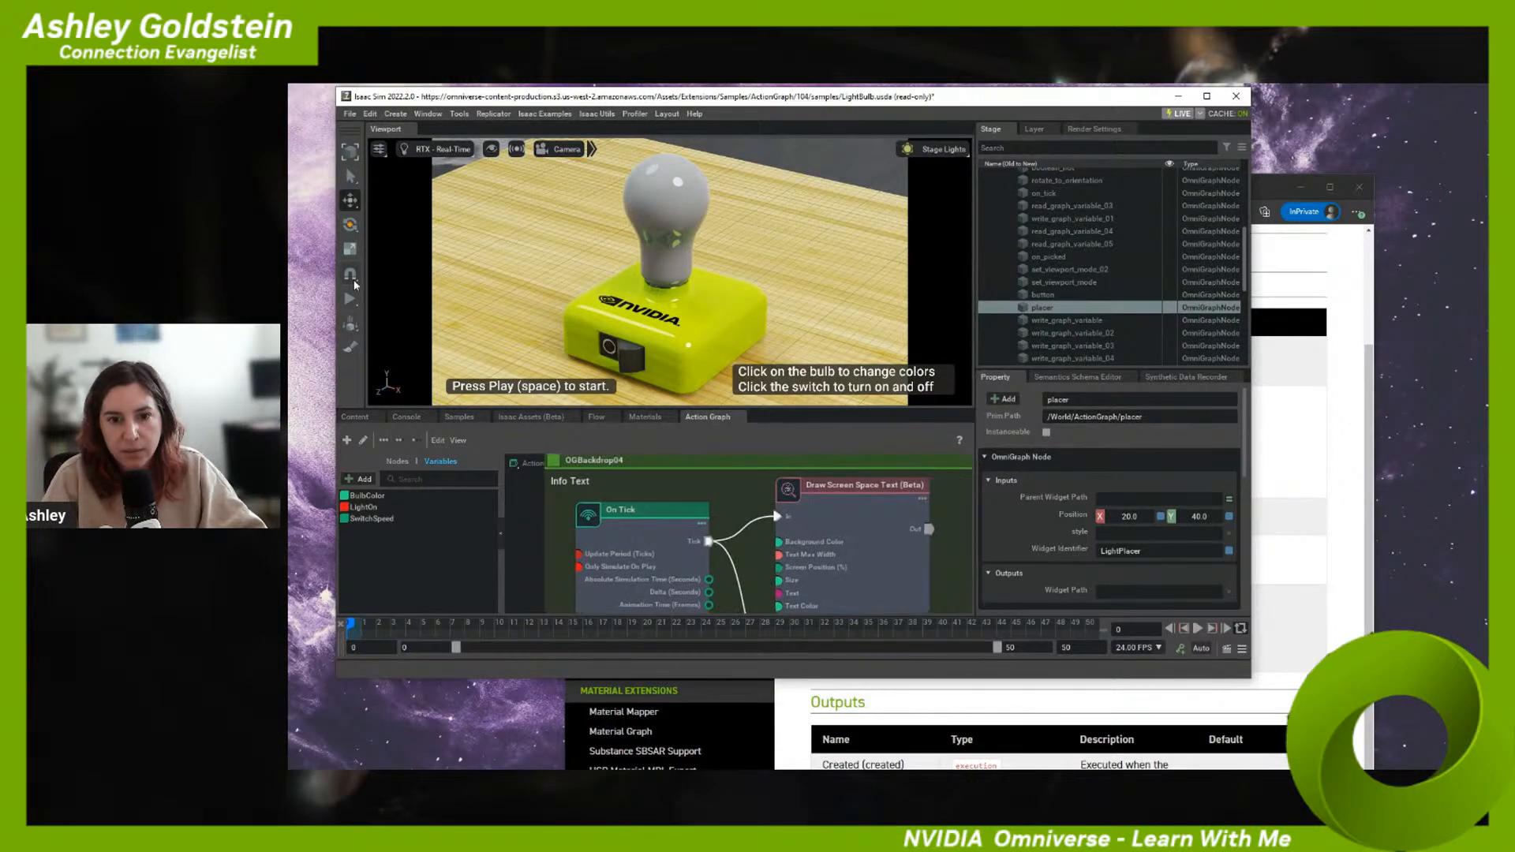
pyautogui.moveTo(687, 523); pyautogui.dragTo(698, 678, button='middle')
pyautogui.moveTo(700, 519); pyautogui.dragTo(689, 551, button='middle')
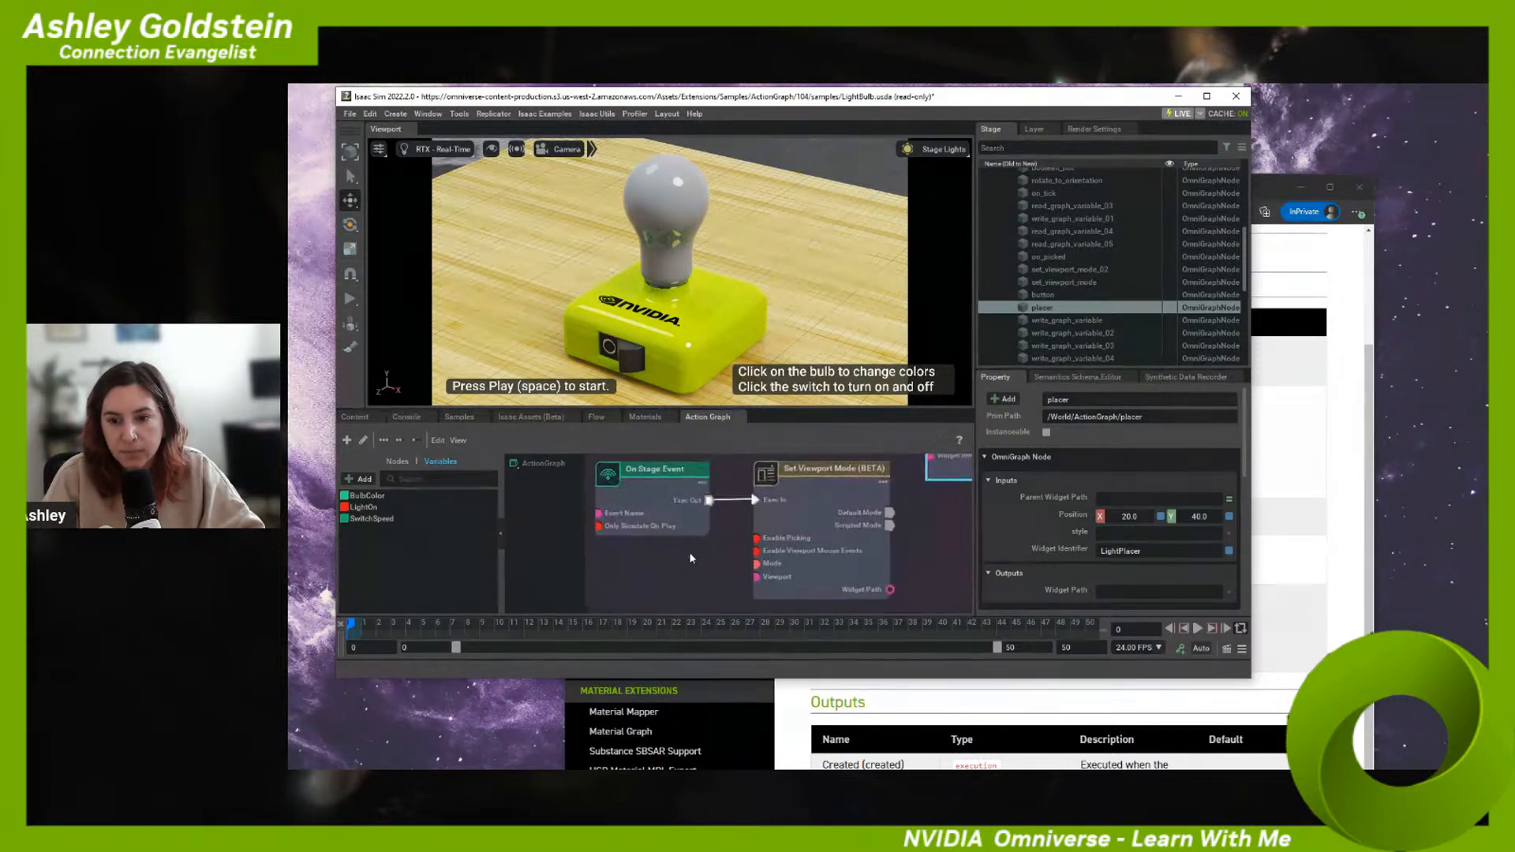
pyautogui.moveTo(715, 472); pyautogui.dragTo(667, 577, button='middle')
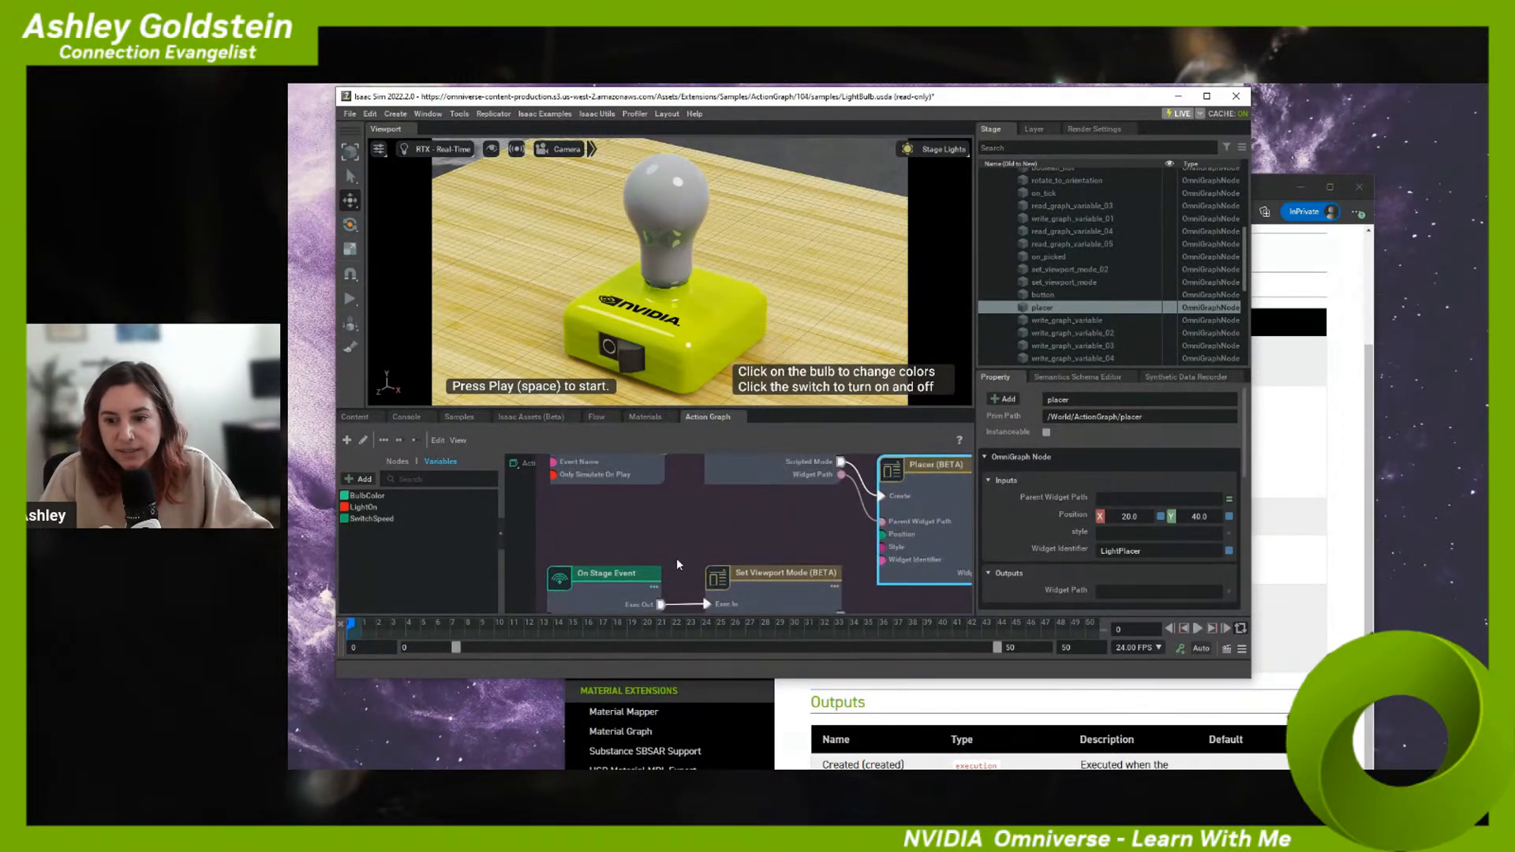
pyautogui.scroll(-2, 751, 517)
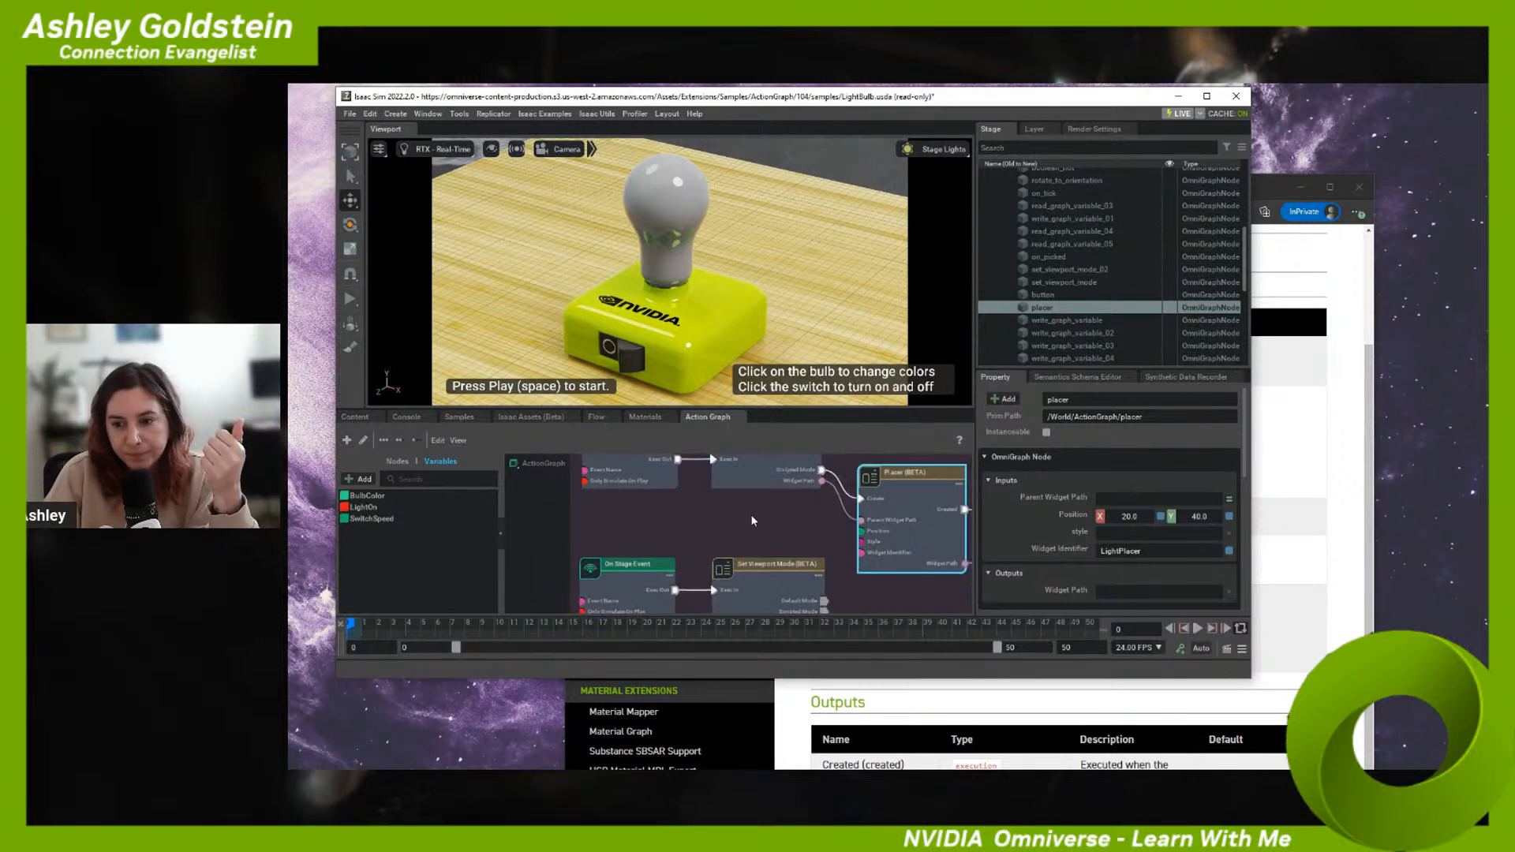
pyautogui.moveTo(753, 520); pyautogui.dragTo(712, 533, button='middle')
pyautogui.moveTo(884, 499); pyautogui.dragTo(723, 530, button='middle')
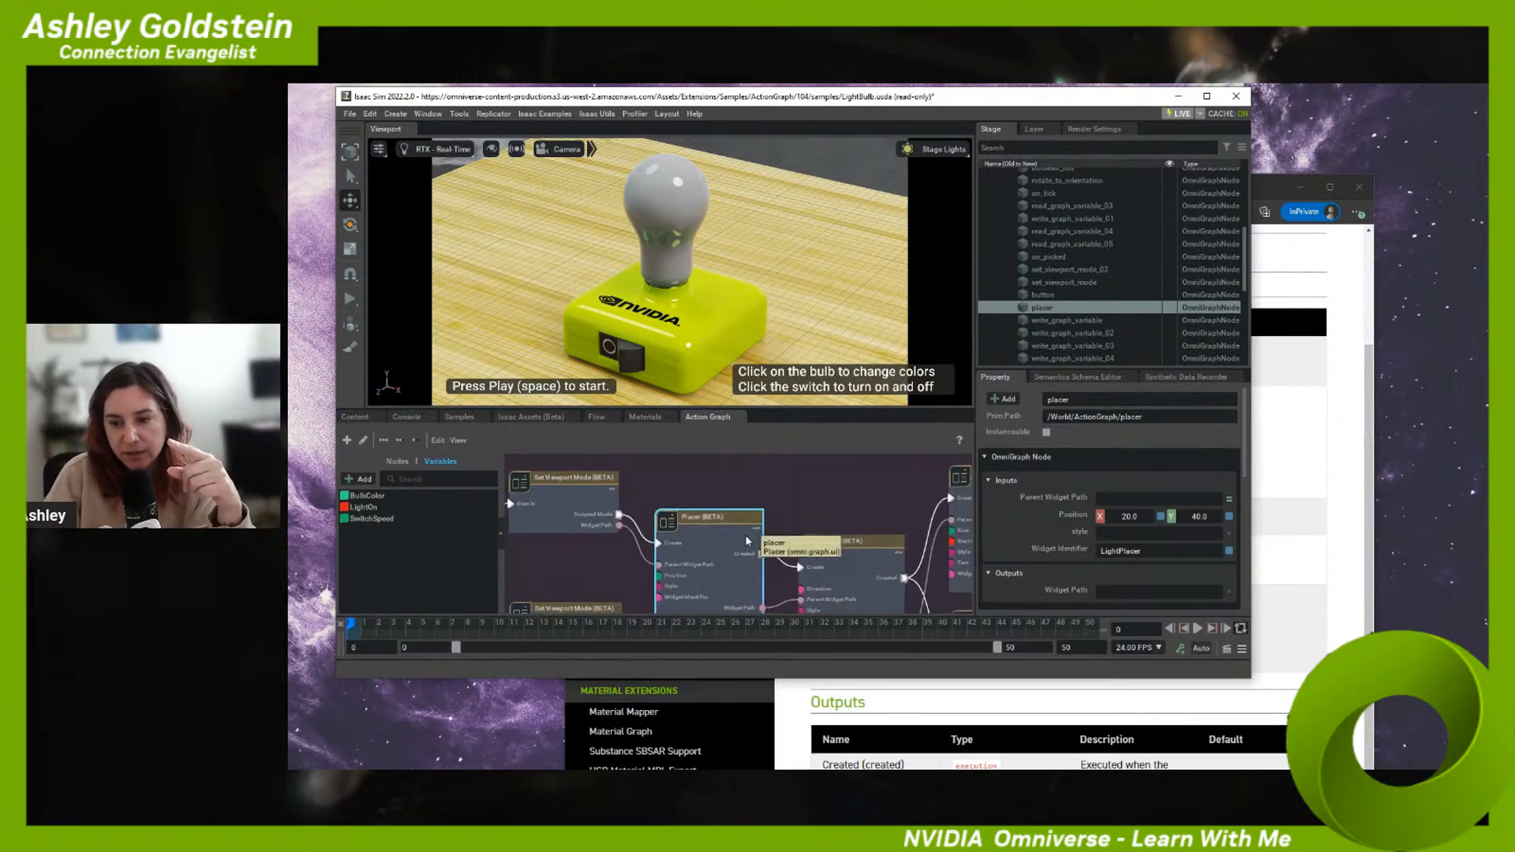
pyautogui.moveTo(895, 550)
pyautogui.mouseDown(button='middle')
pyautogui.moveTo(731, 524)
pyautogui.moveTo(701, 436)
pyautogui.mouseUp(button='middle')
pyautogui.moveTo(742, 483); pyautogui.dragTo(736, 611, button='middle')
pyautogui.moveTo(723, 553); pyautogui.dragTo(893, 546, button='middle')
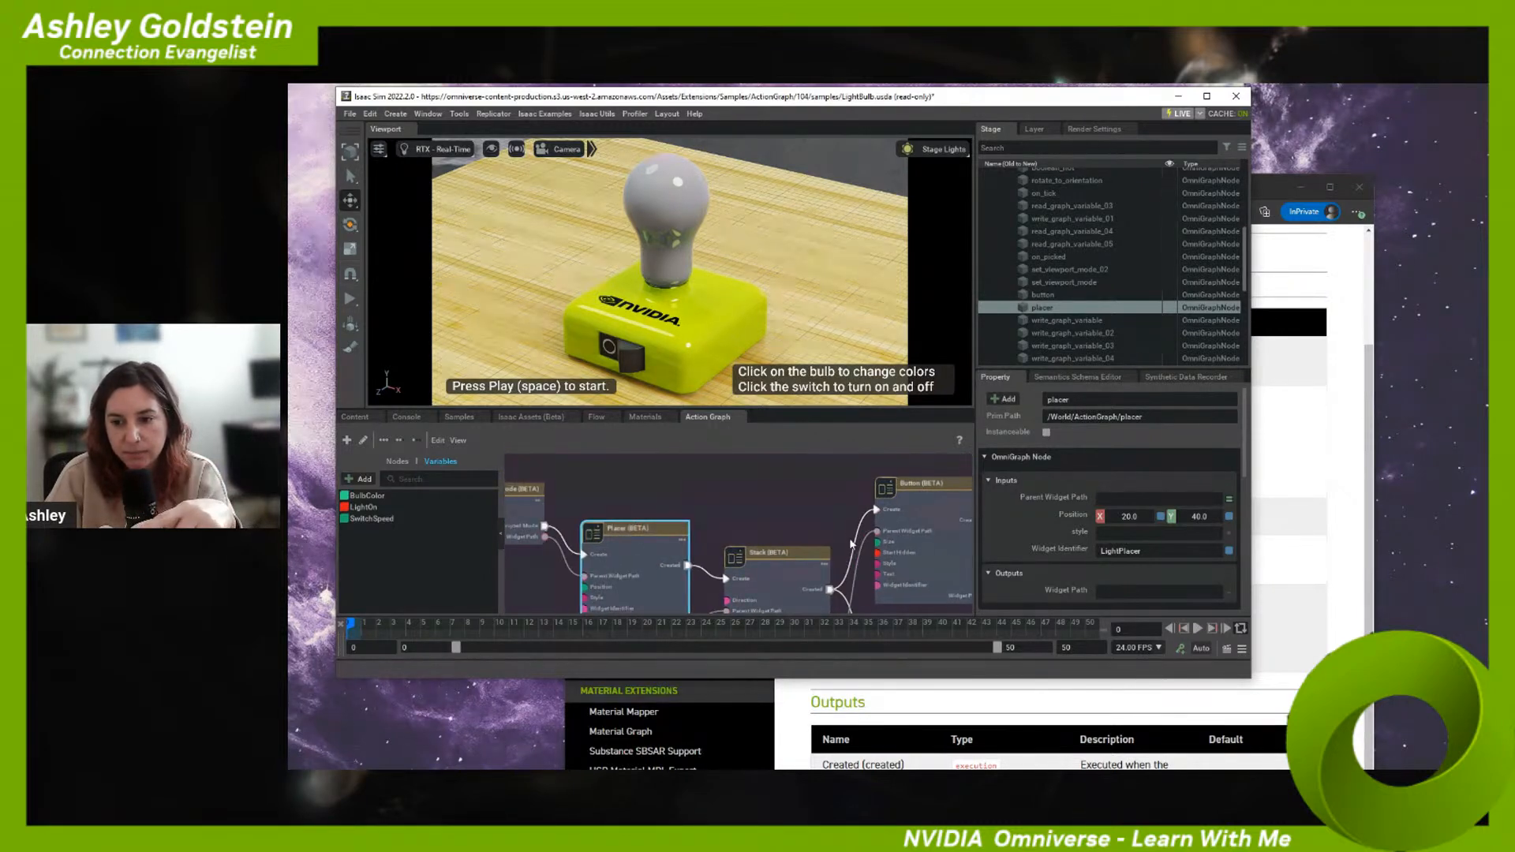
pyautogui.moveTo(637, 549); pyautogui.dragTo(770, 542, button='middle')
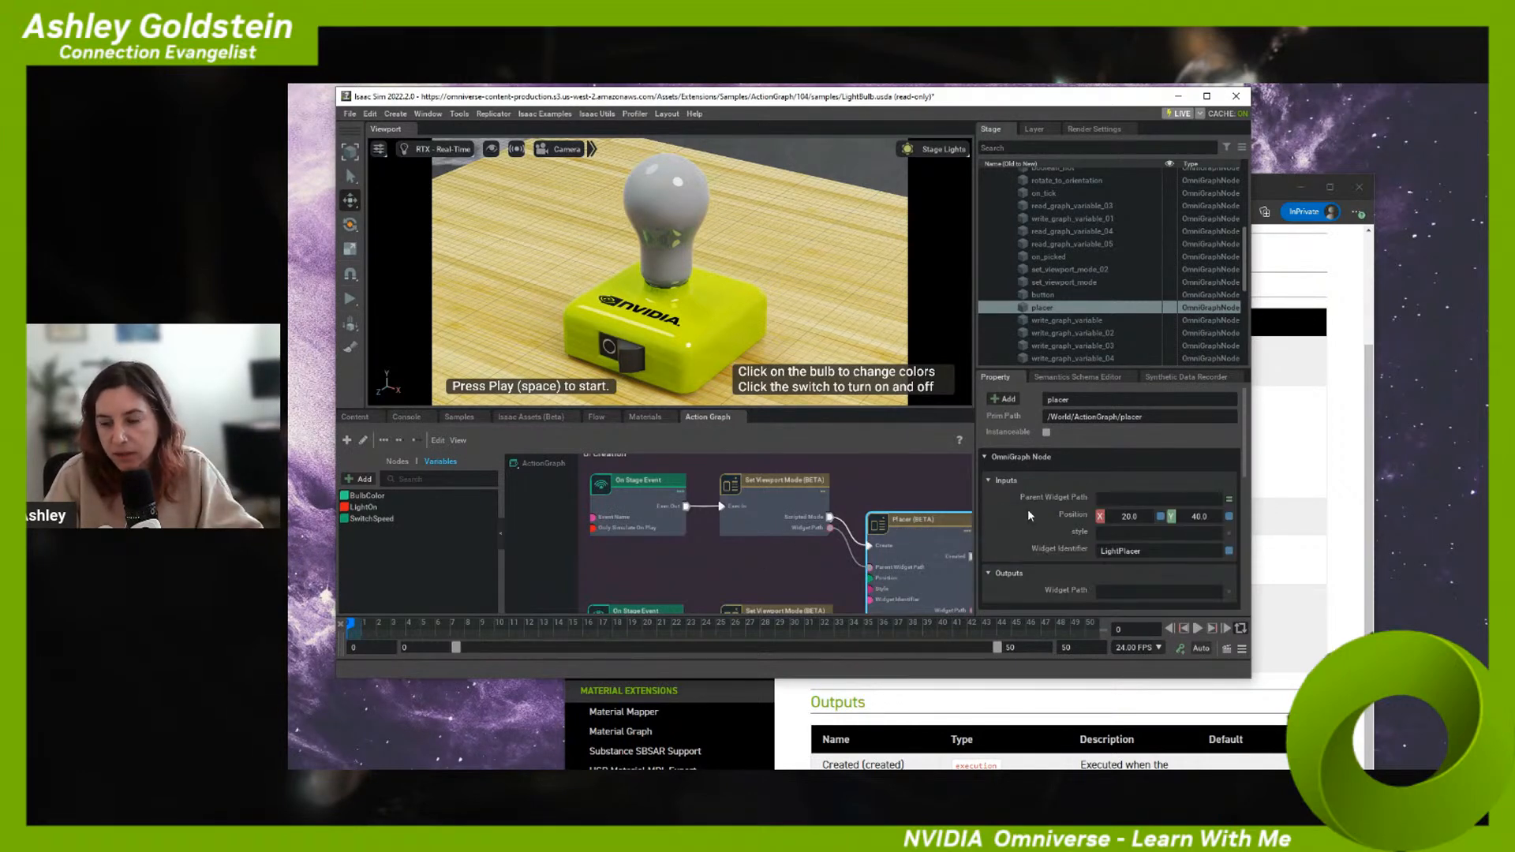
pyautogui.click(825, 509)
pyautogui.click(873, 528)
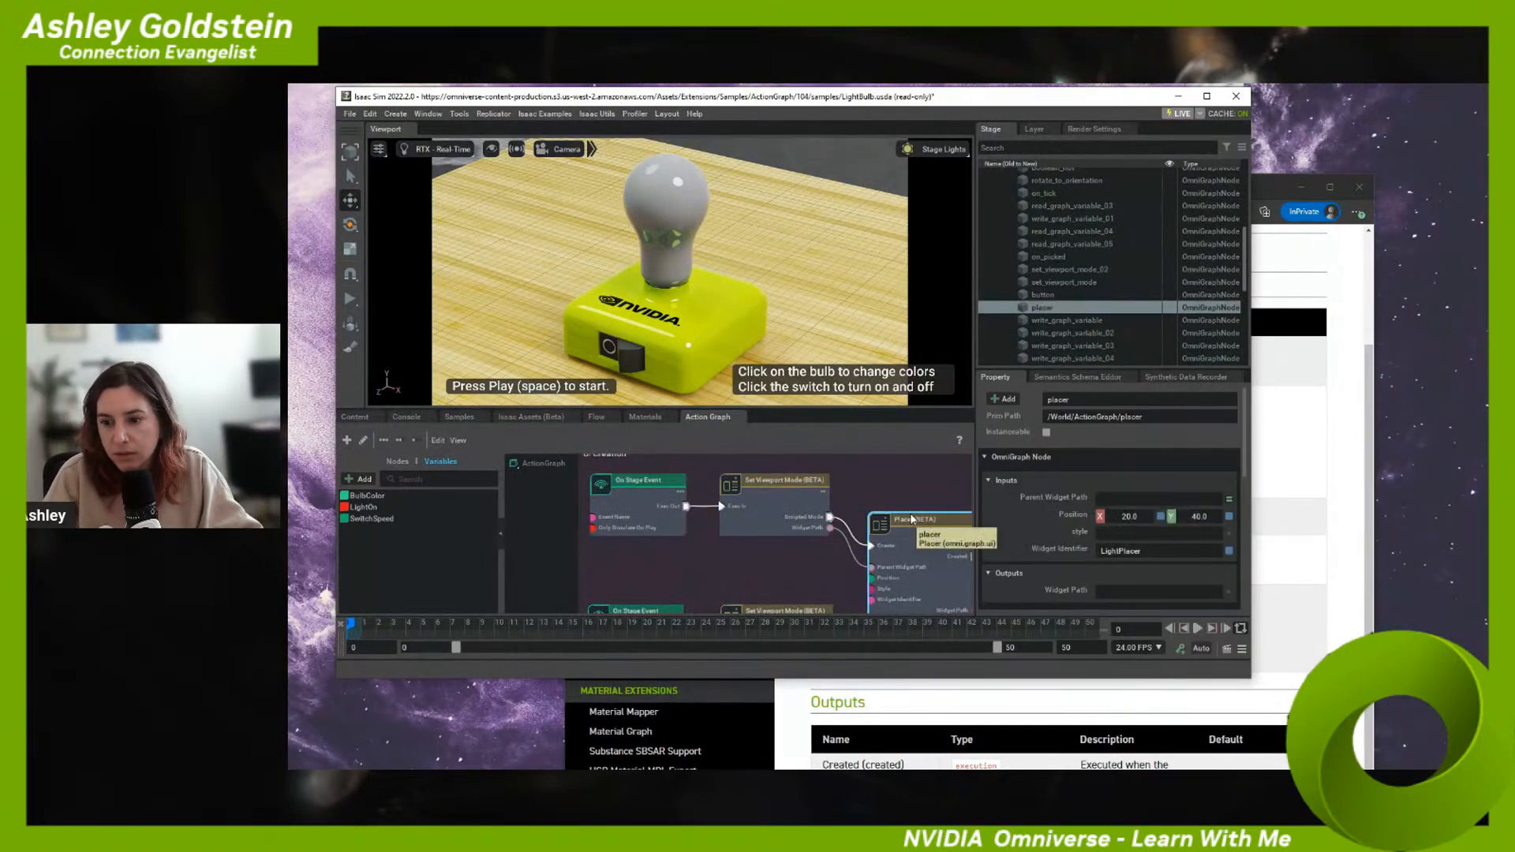
pyautogui.press('f')
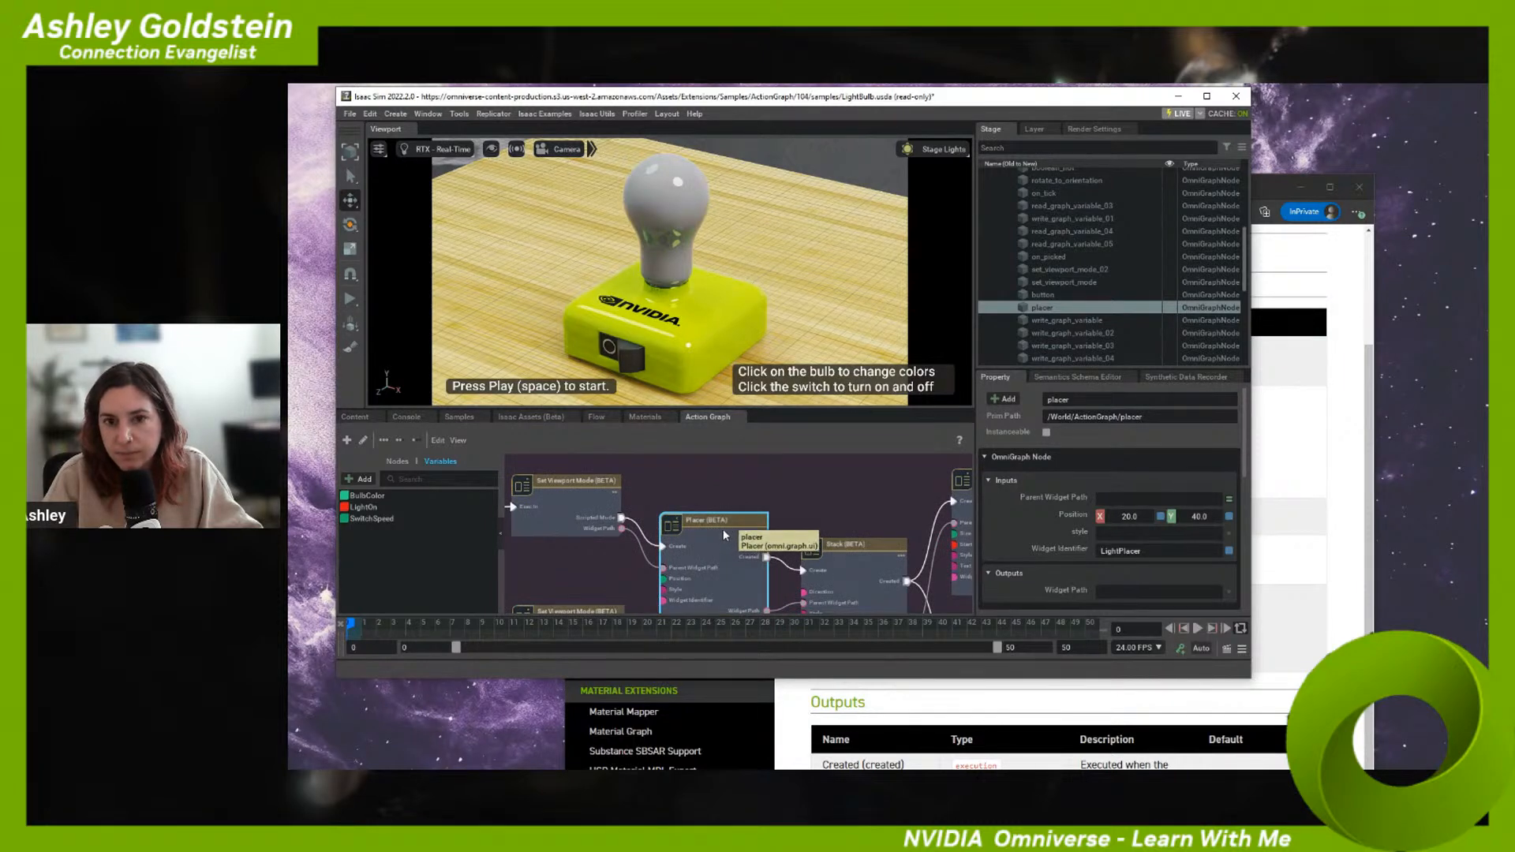
# - Examine the settings of the sample's Stack node and of the Light Toggle Button node it feeds
pyautogui.moveTo(776, 530); pyautogui.dragTo(715, 502, button='middle')
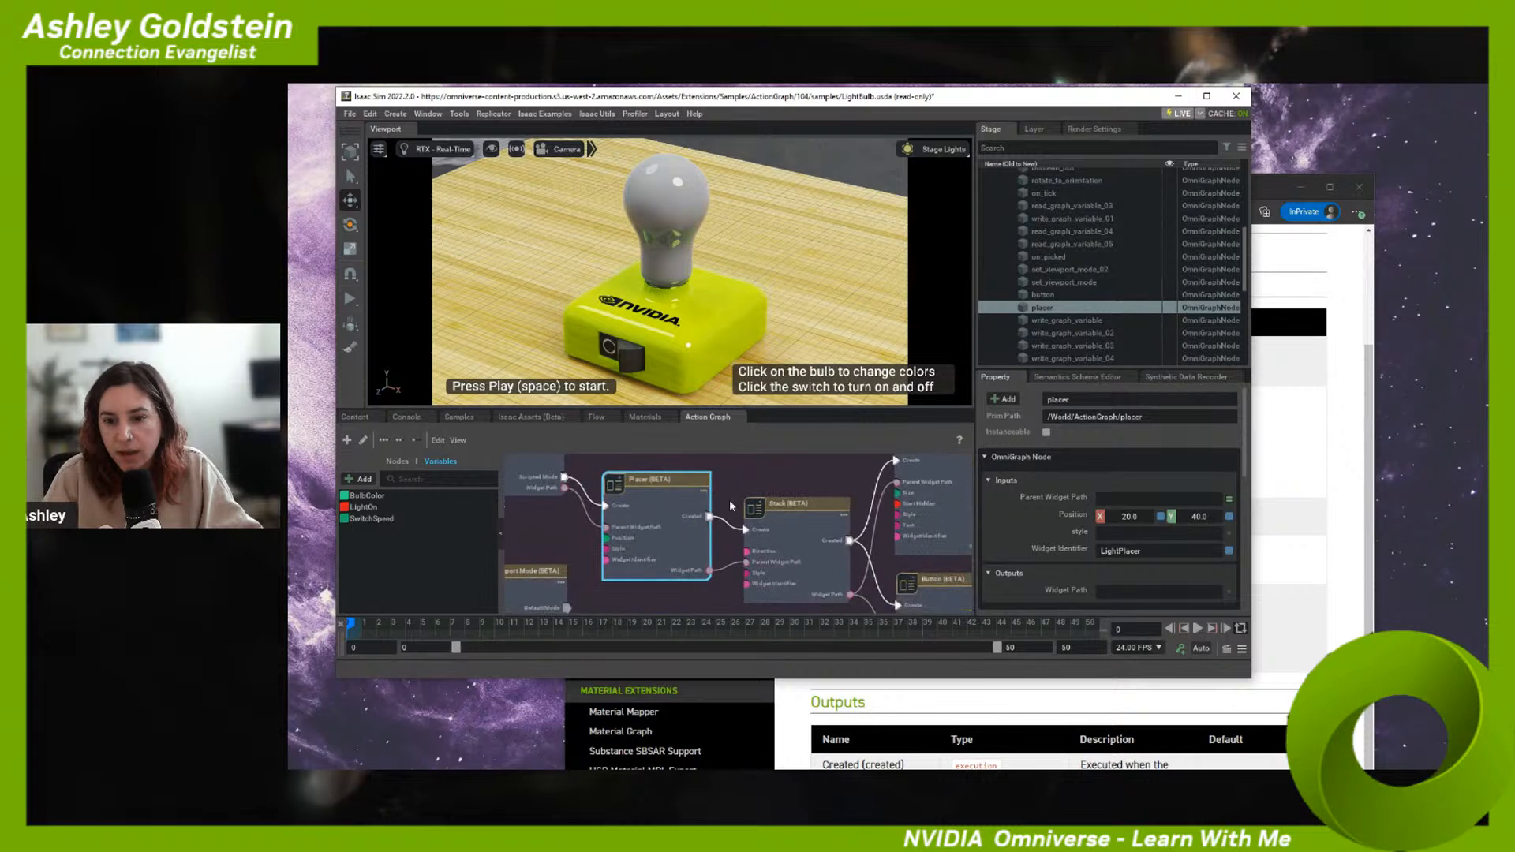
pyautogui.click(820, 527)
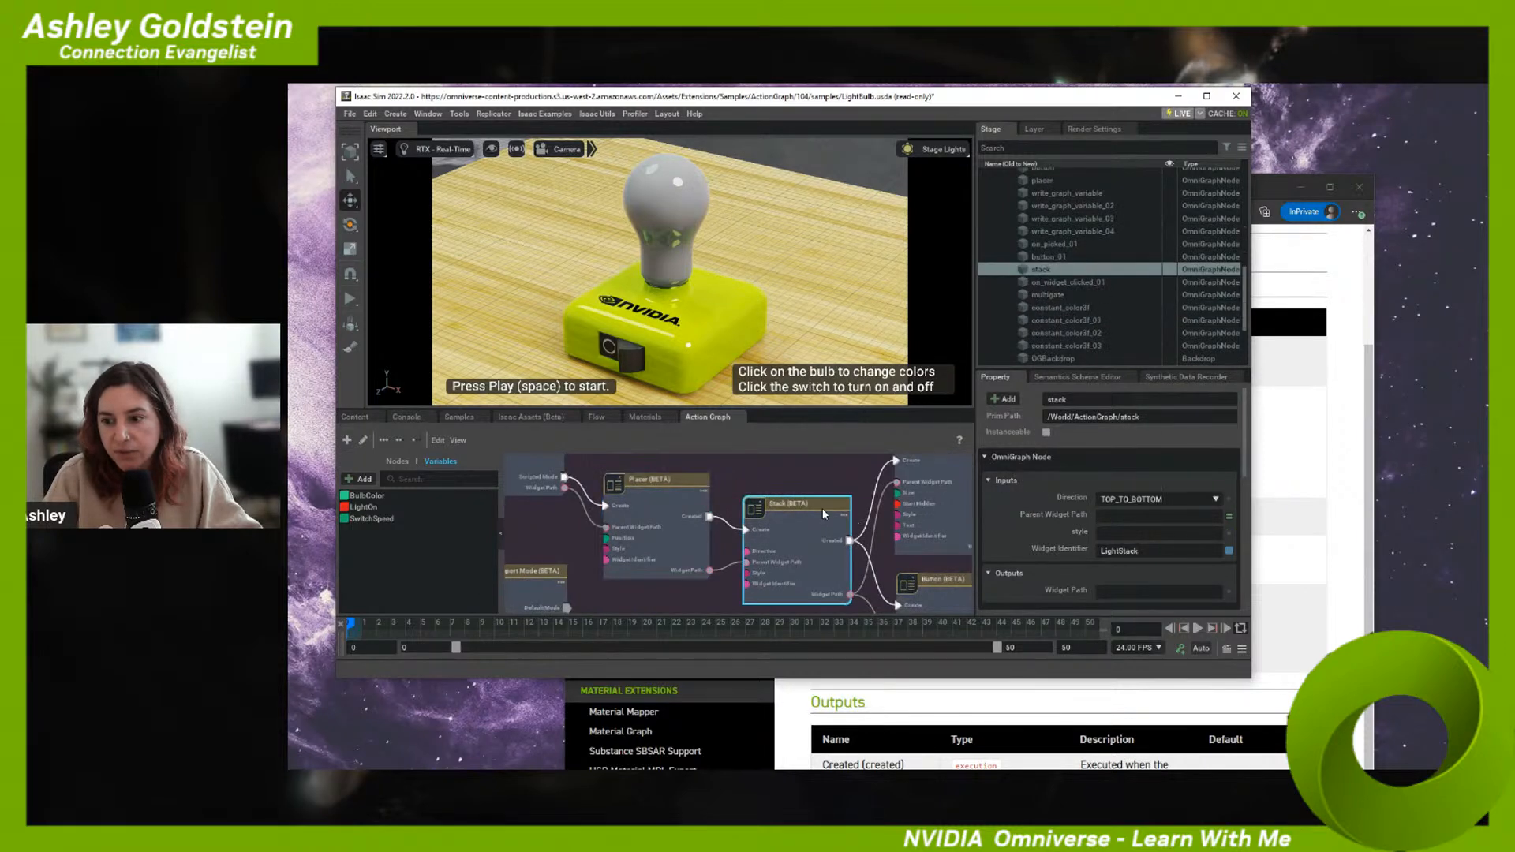
pyautogui.press('f')
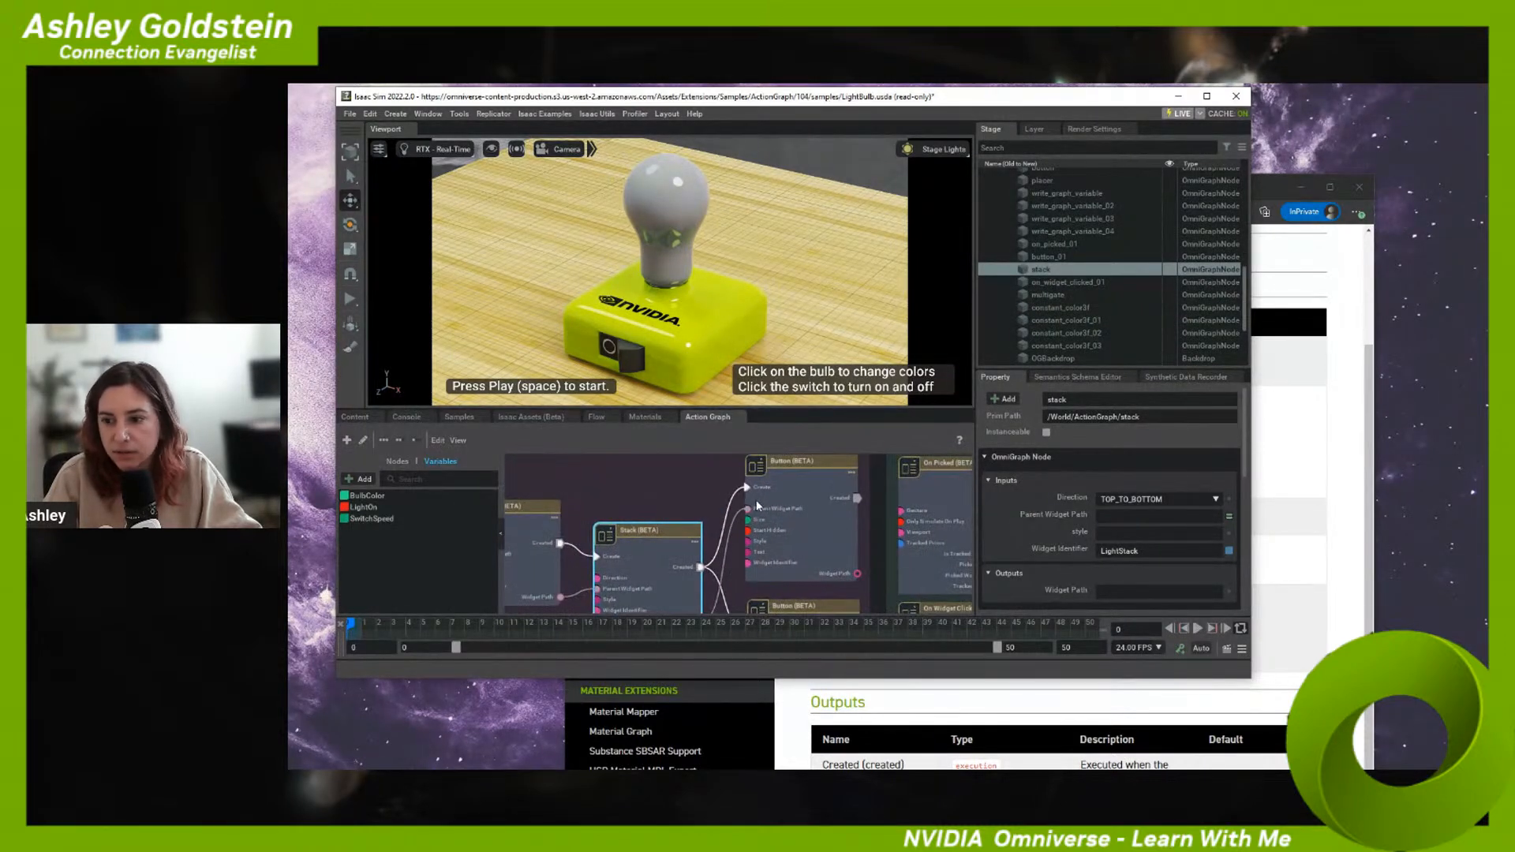
pyautogui.click(800, 490)
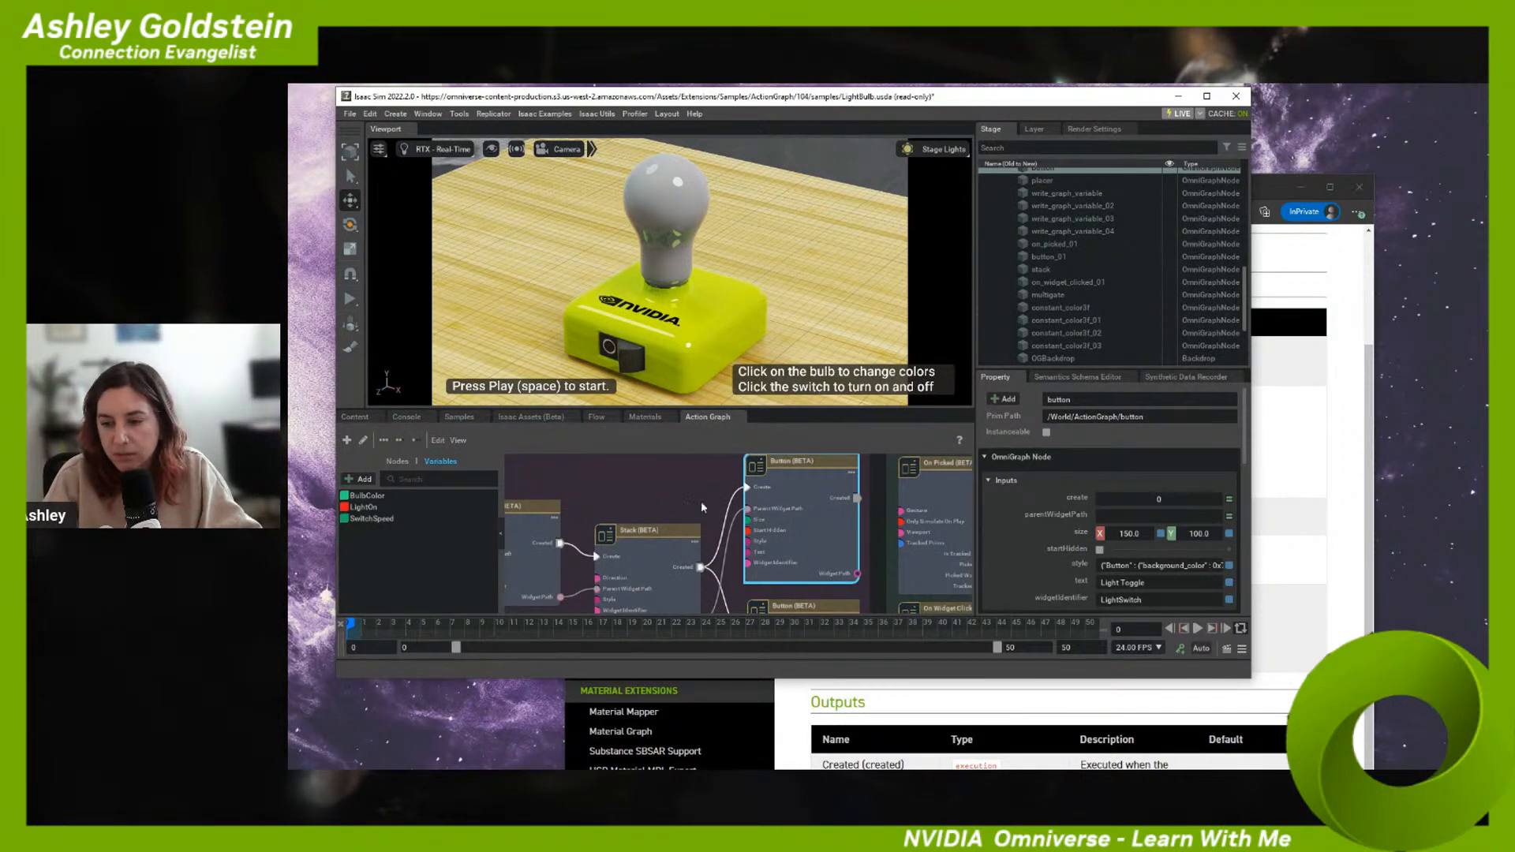
# - Run the sample, inspect the Placer and Stack nodes' Parent Widget Path and Widget Path values, and stop it
pyautogui.click(352, 299)
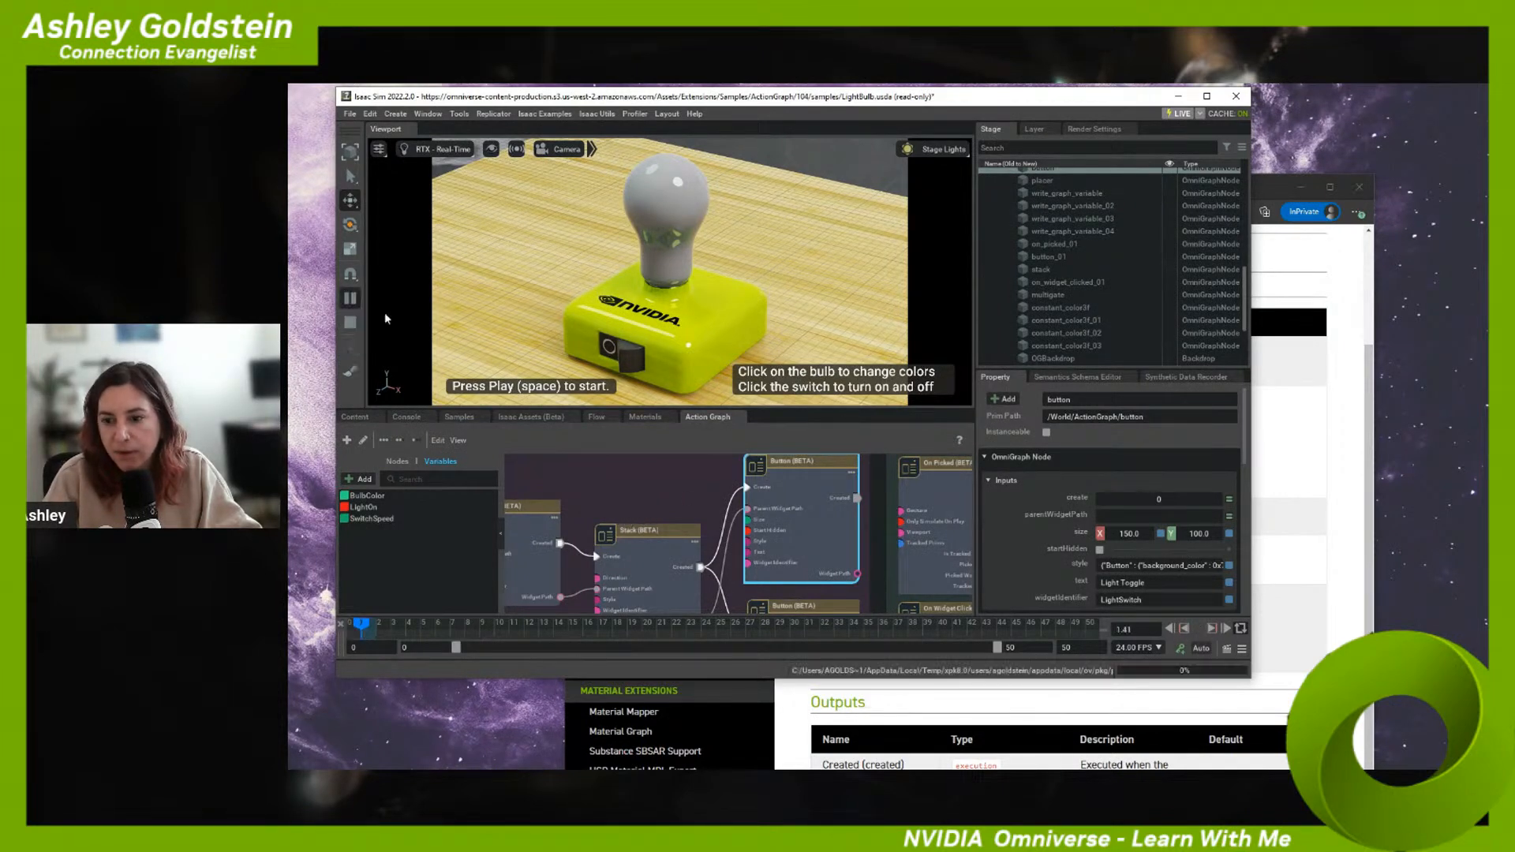
pyautogui.click(558, 472)
pyautogui.click(676, 500)
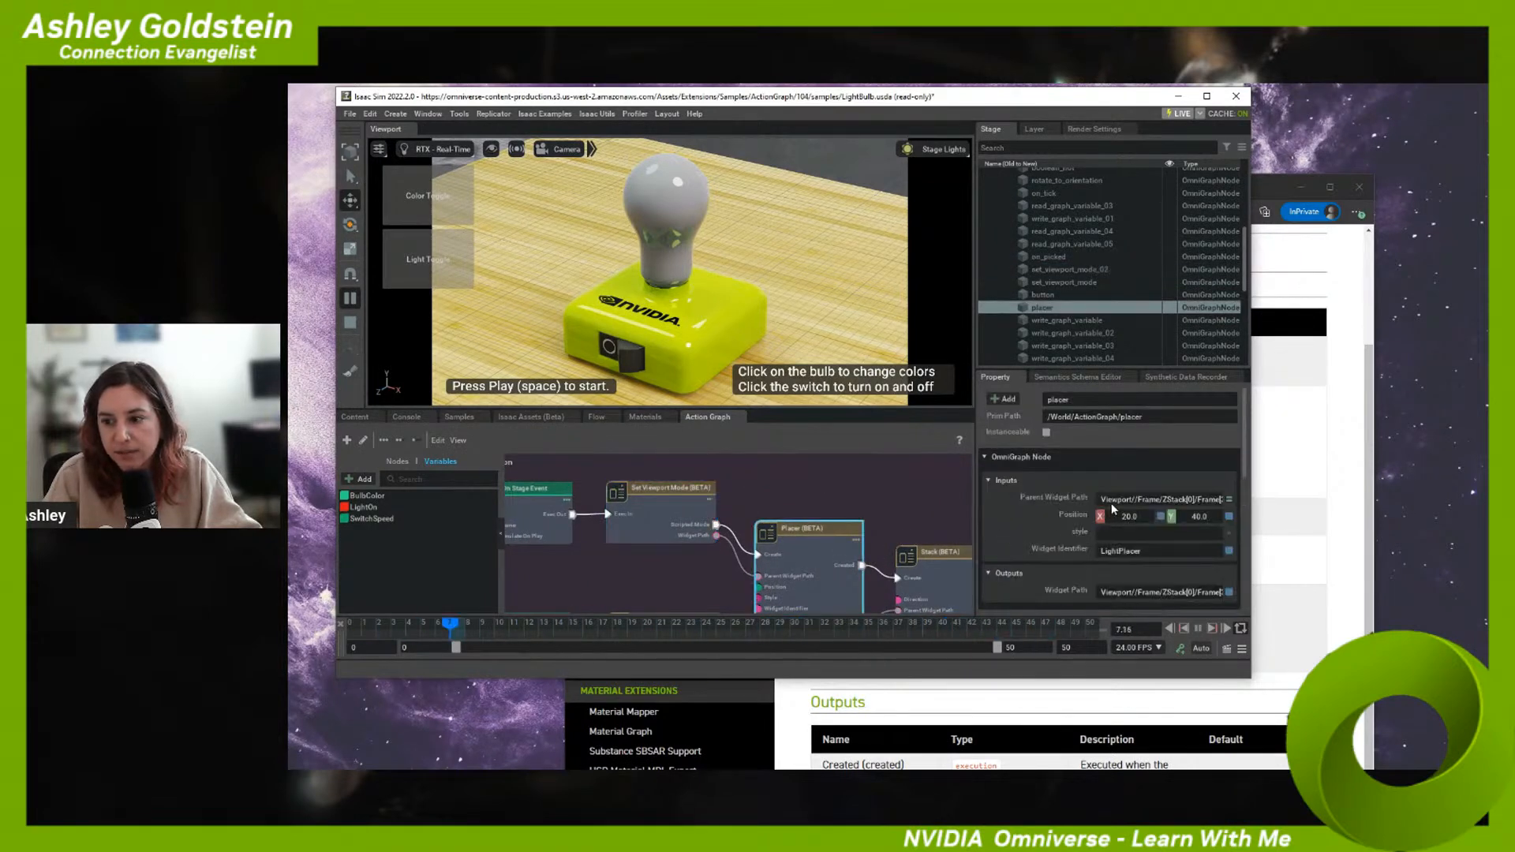
pyautogui.moveTo(952, 576); pyautogui.dragTo(727, 584, button='middle')
pyautogui.click(897, 550)
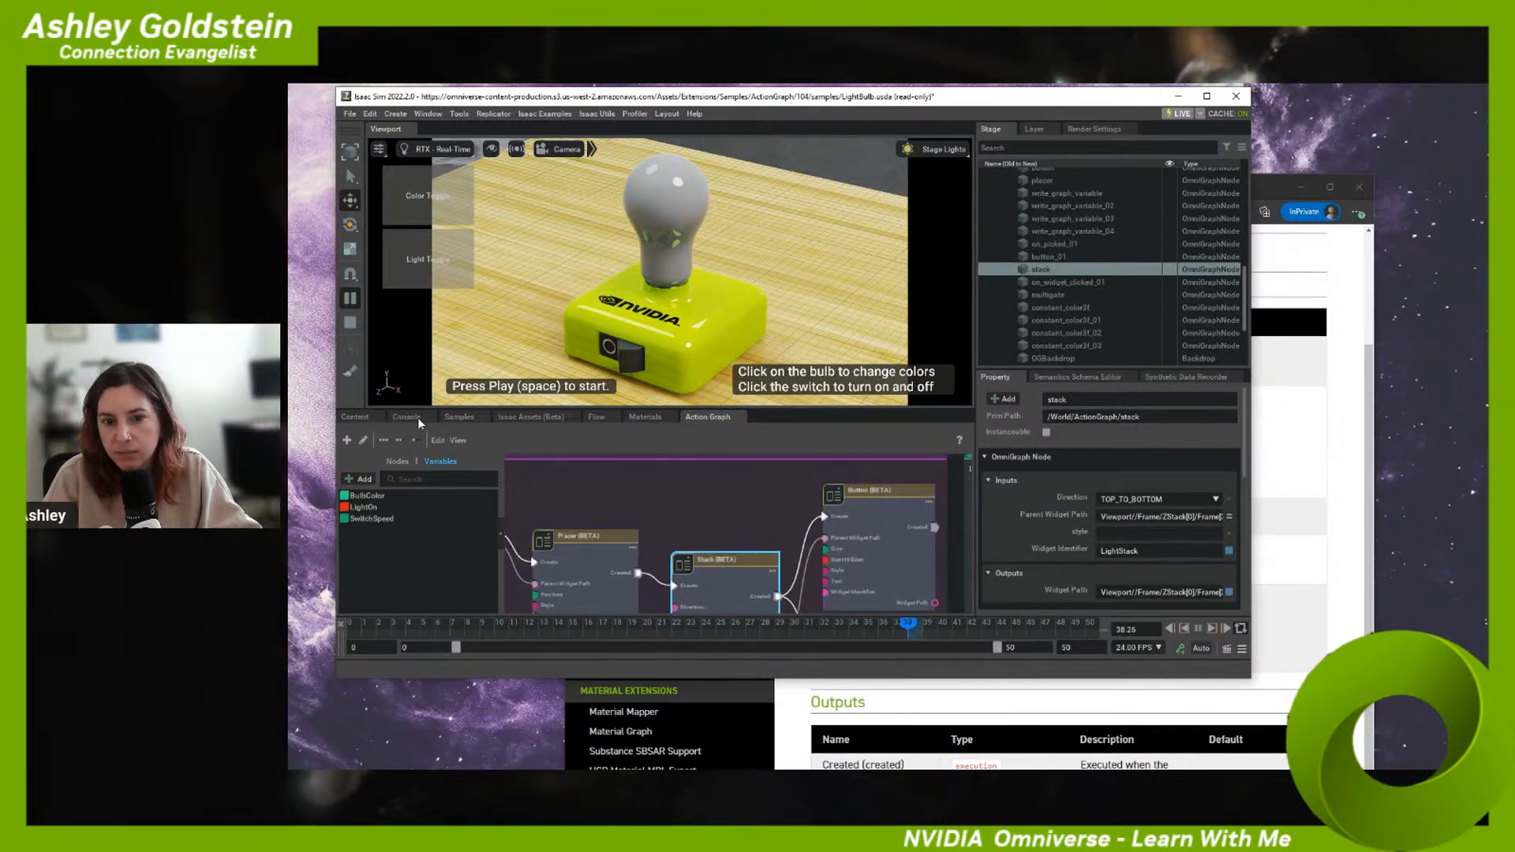
pyautogui.click(350, 322)
# - Survey the sample graph's sections, from the UI Creation backdrop across to the Light backdrop
pyautogui.moveTo(547, 544); pyautogui.dragTo(787, 555, button='middle')
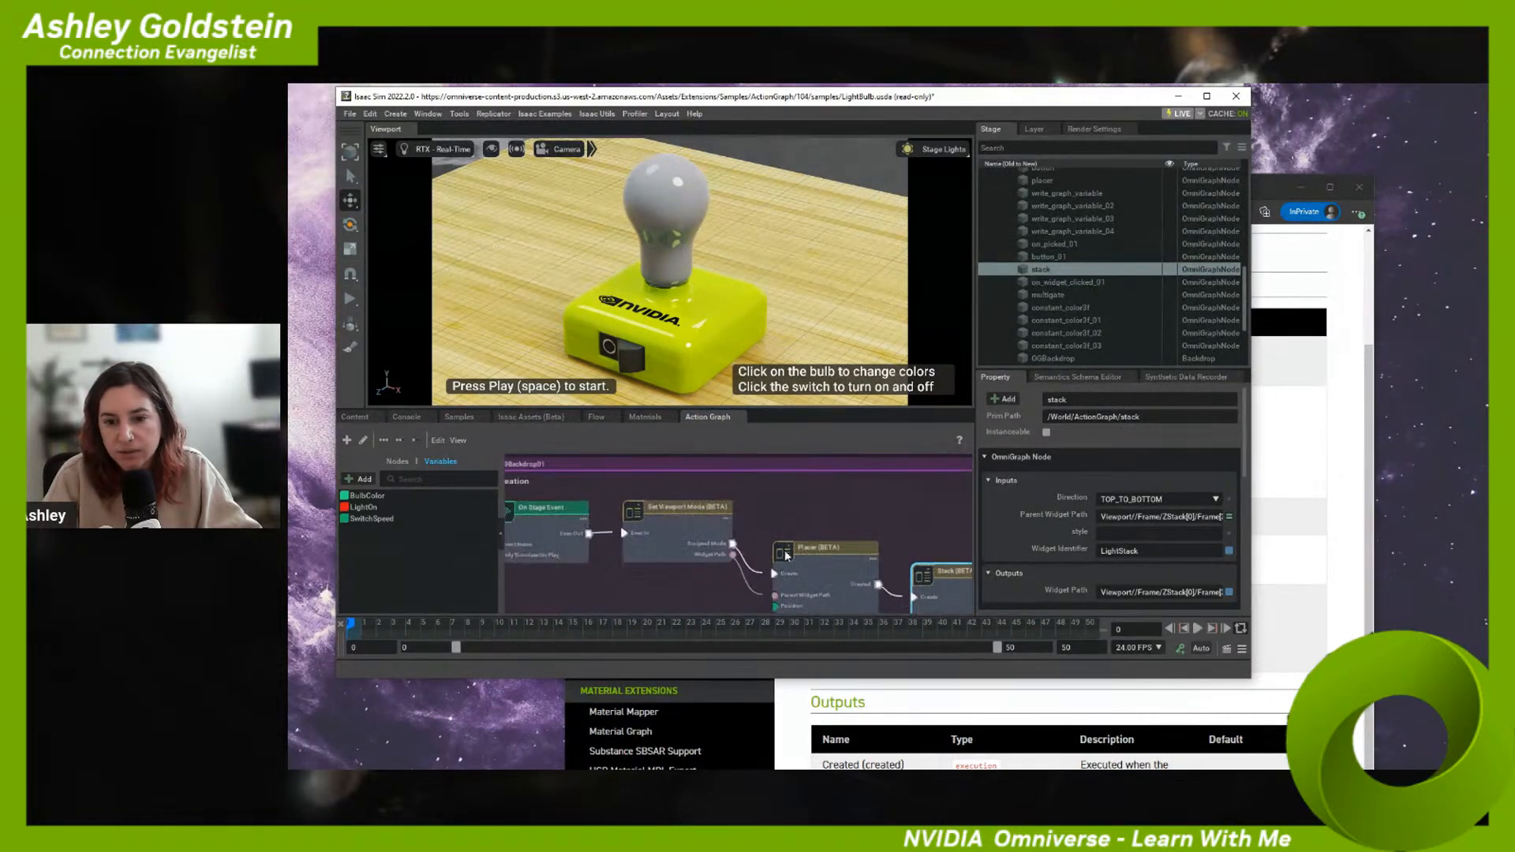
pyautogui.click(660, 509)
pyautogui.press('f')
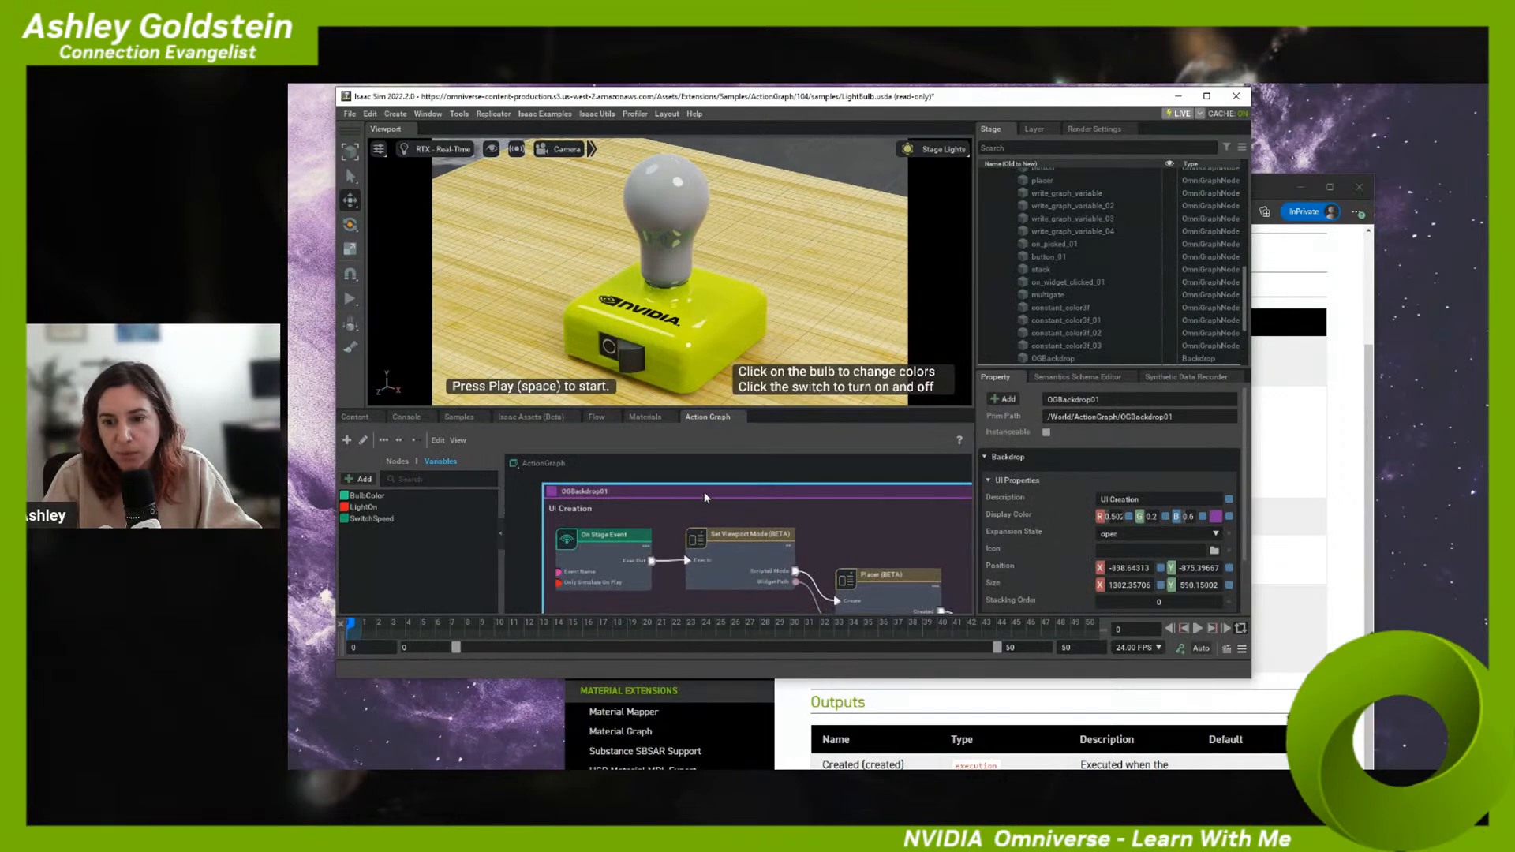
pyautogui.moveTo(702, 490); pyautogui.dragTo(654, 461)
pyautogui.scroll(-5, 703, 493)
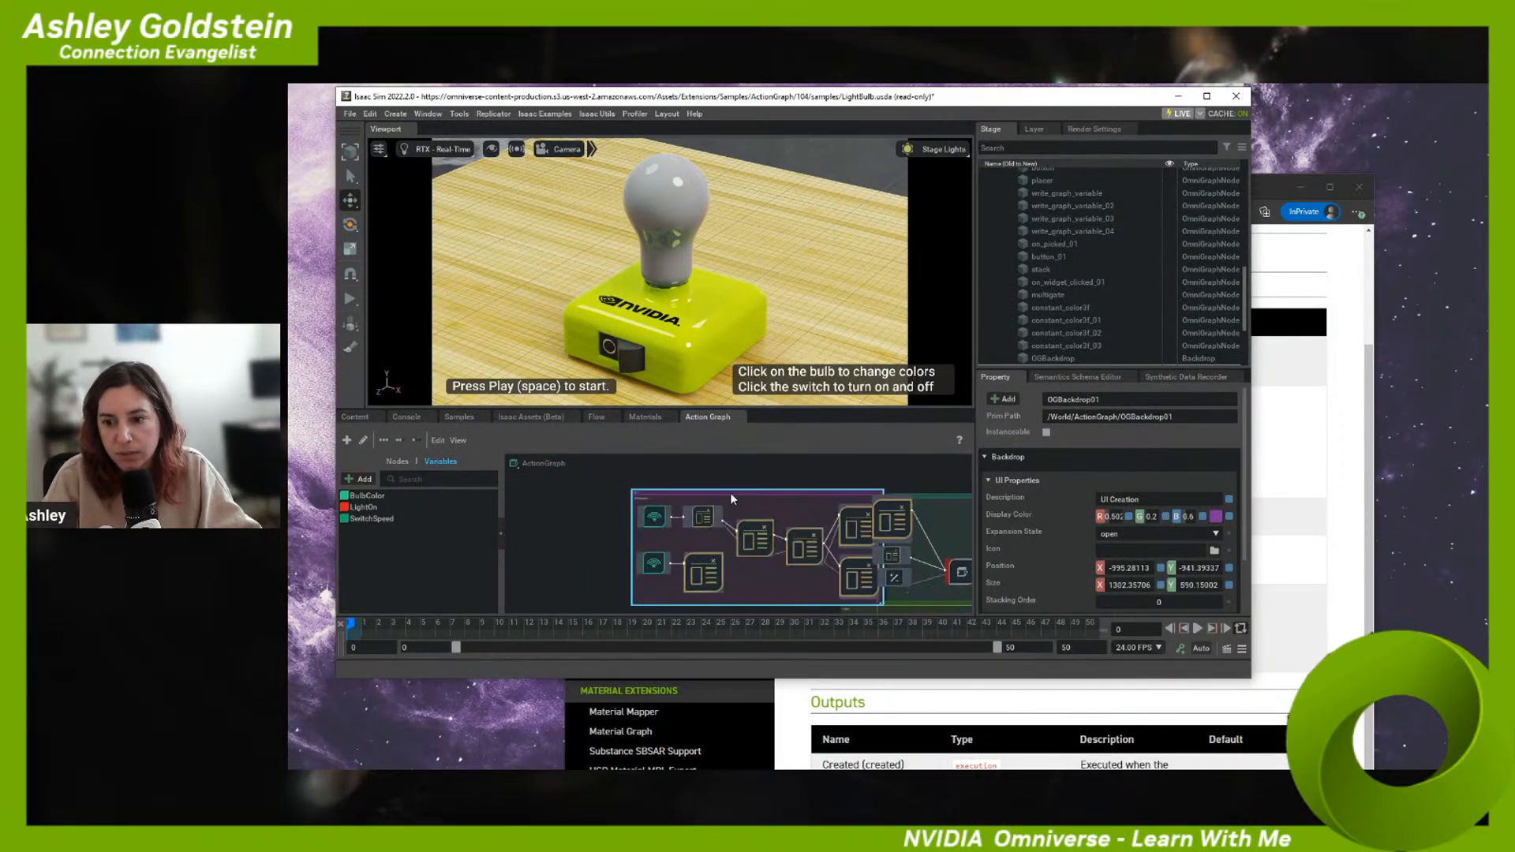
pyautogui.moveTo(745, 498); pyautogui.dragTo(666, 485)
pyautogui.moveTo(831, 573); pyautogui.dragTo(798, 512, button='middle')
pyautogui.moveTo(800, 529); pyautogui.dragTo(928, 584)
pyautogui.moveTo(928, 584); pyautogui.dragTo(729, 460, button='middle')
pyautogui.moveTo(757, 475)
pyautogui.mouseDown()
pyautogui.moveTo(756, 499)
pyautogui.moveTo(779, 493)
pyautogui.moveTo(761, 485)
pyautogui.mouseUp()
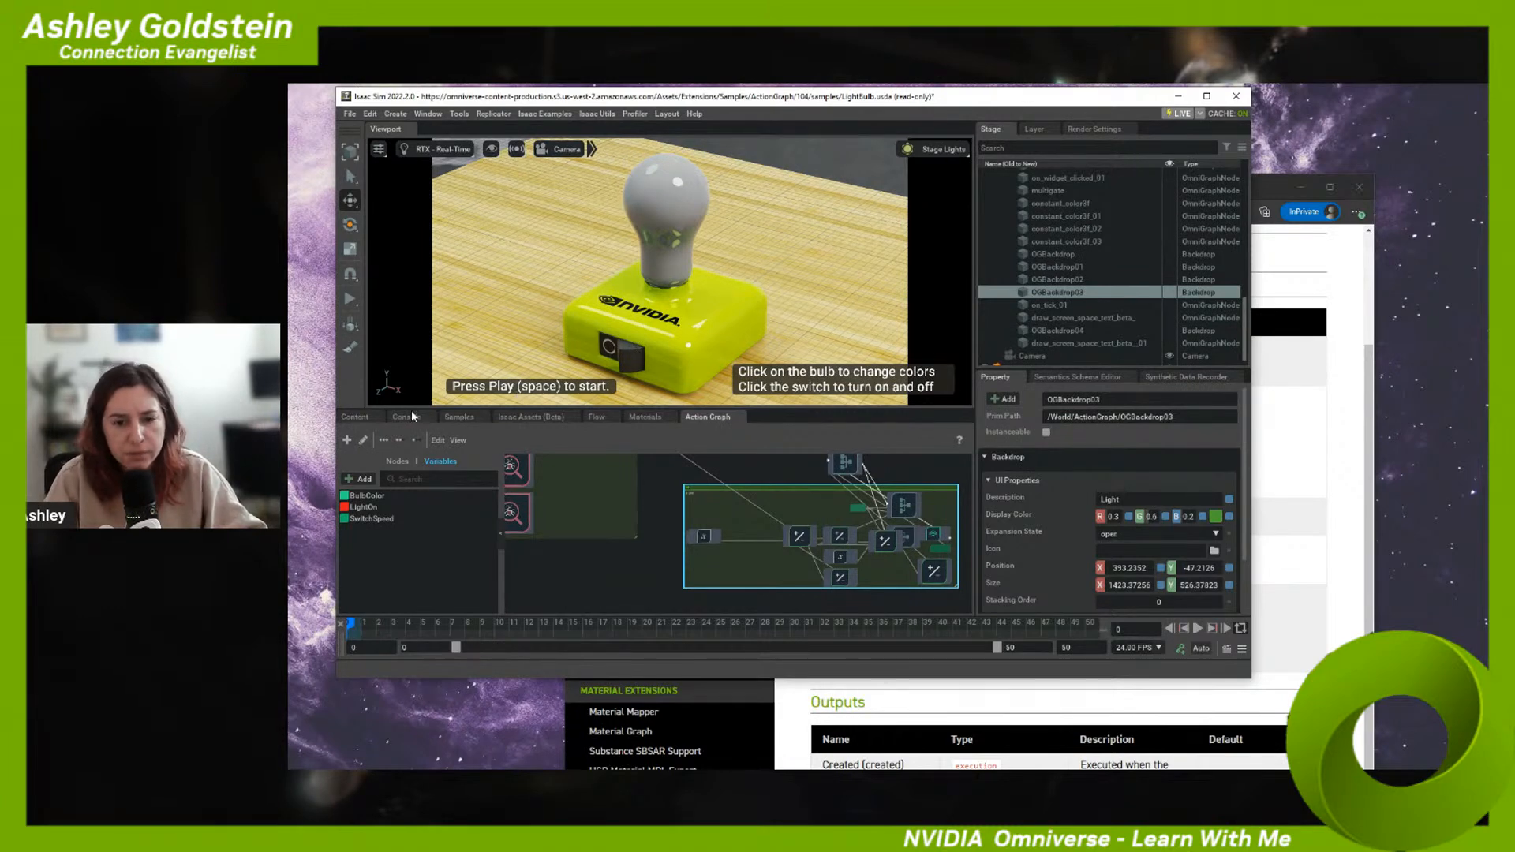
# - Open feb1.usd from the Projects/Unreal folder without saving the LightBulb sample
pyautogui.click(365, 418)
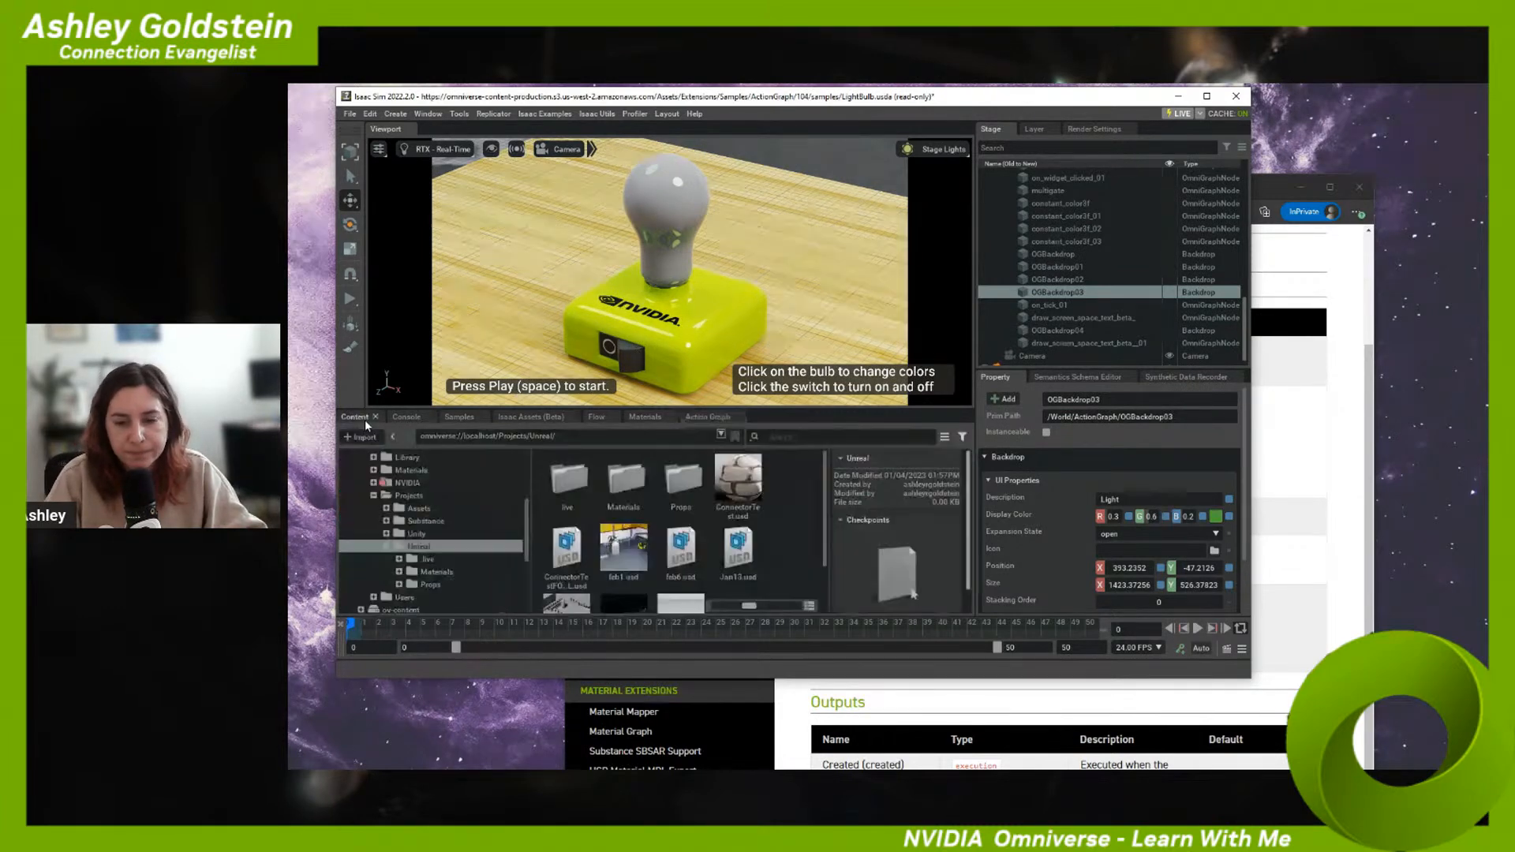
pyautogui.doubleClick(633, 548)
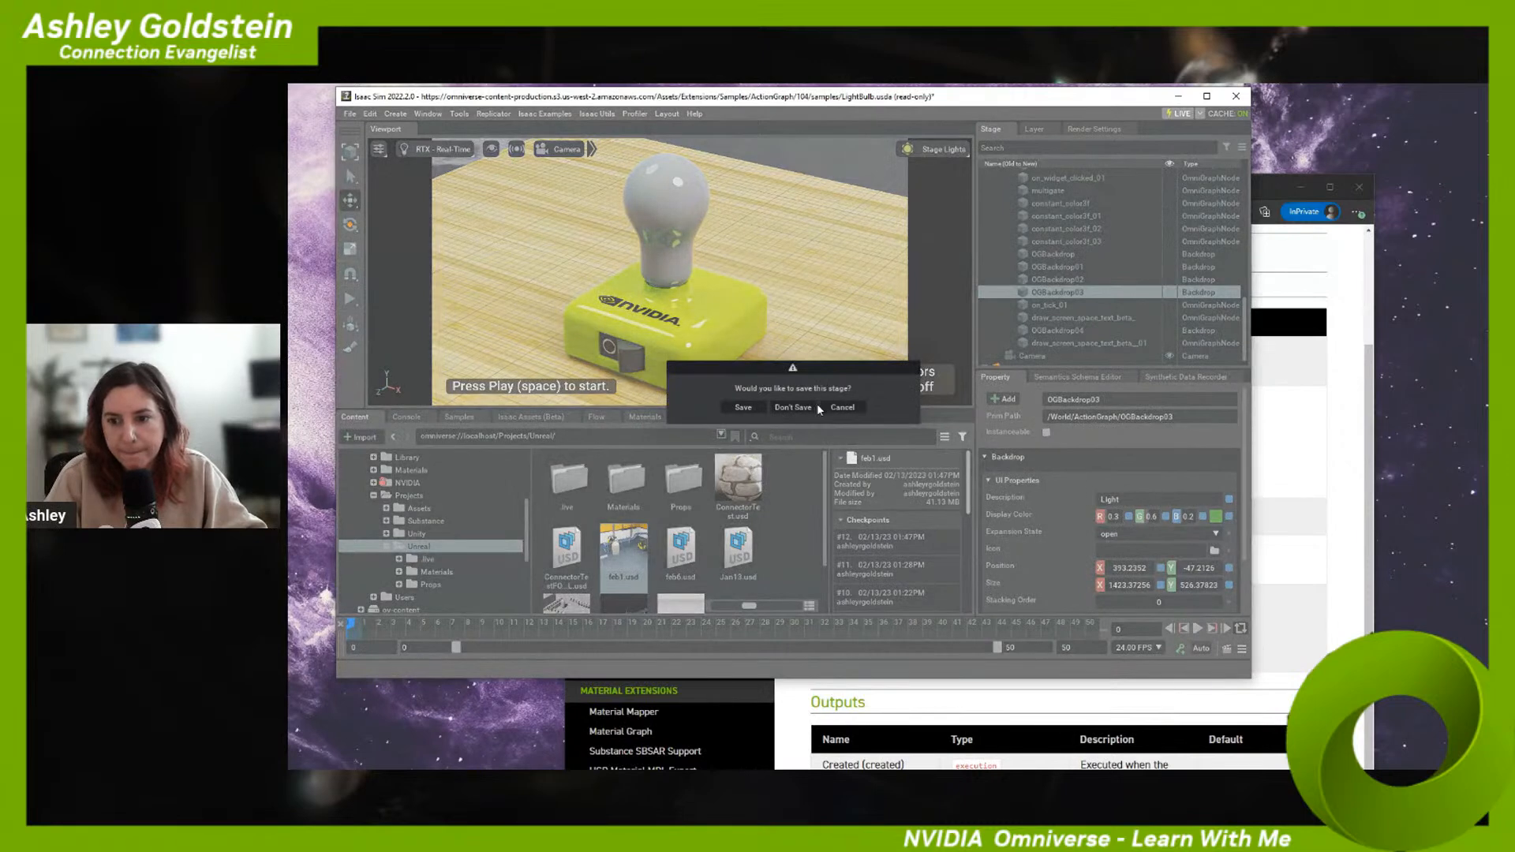
pyautogui.click(792, 407)
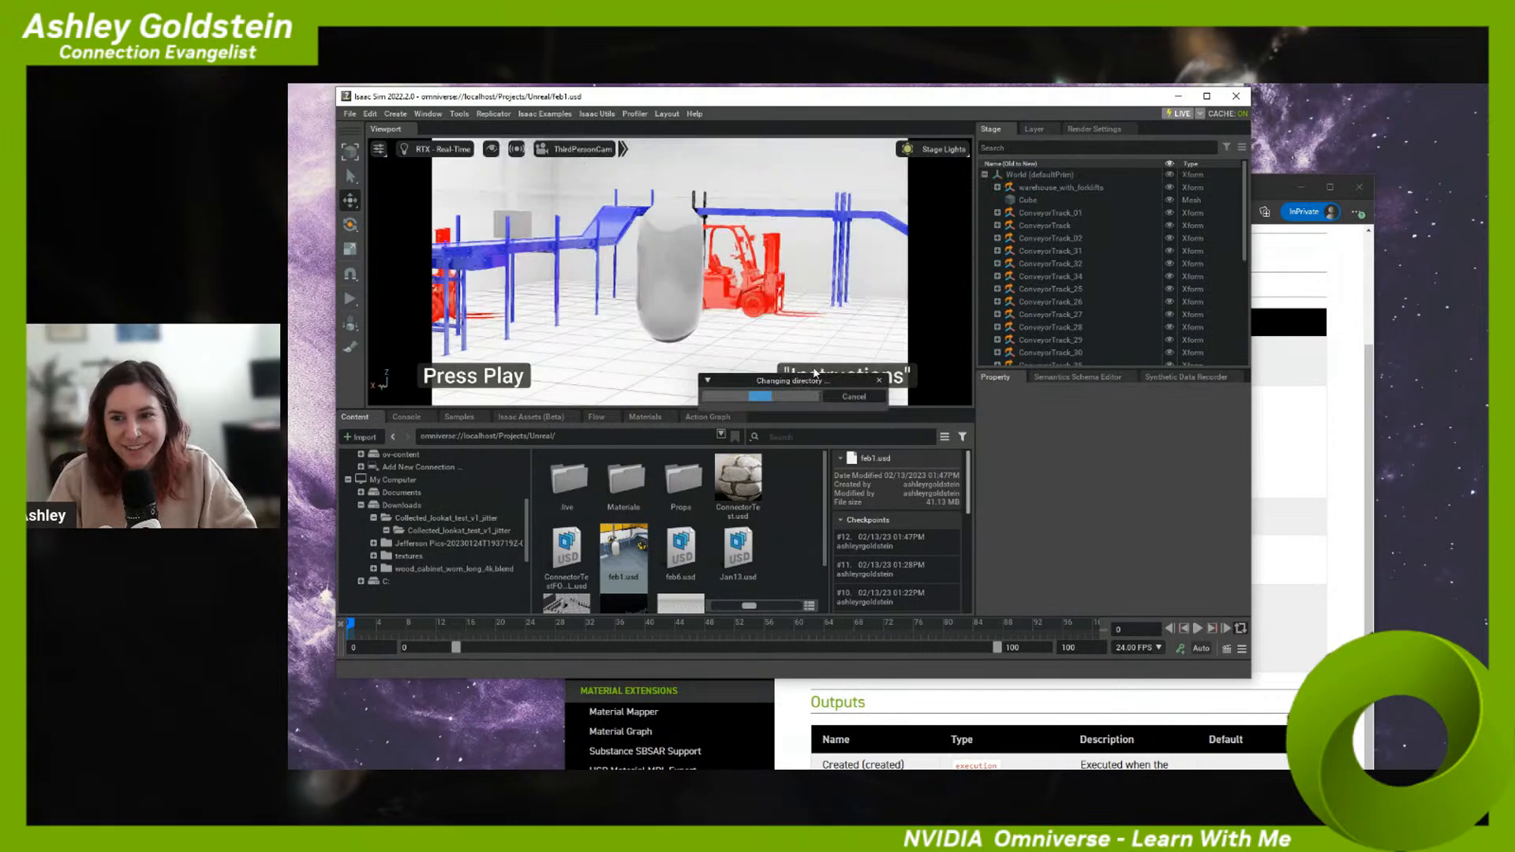
pyautogui.click(404, 417)
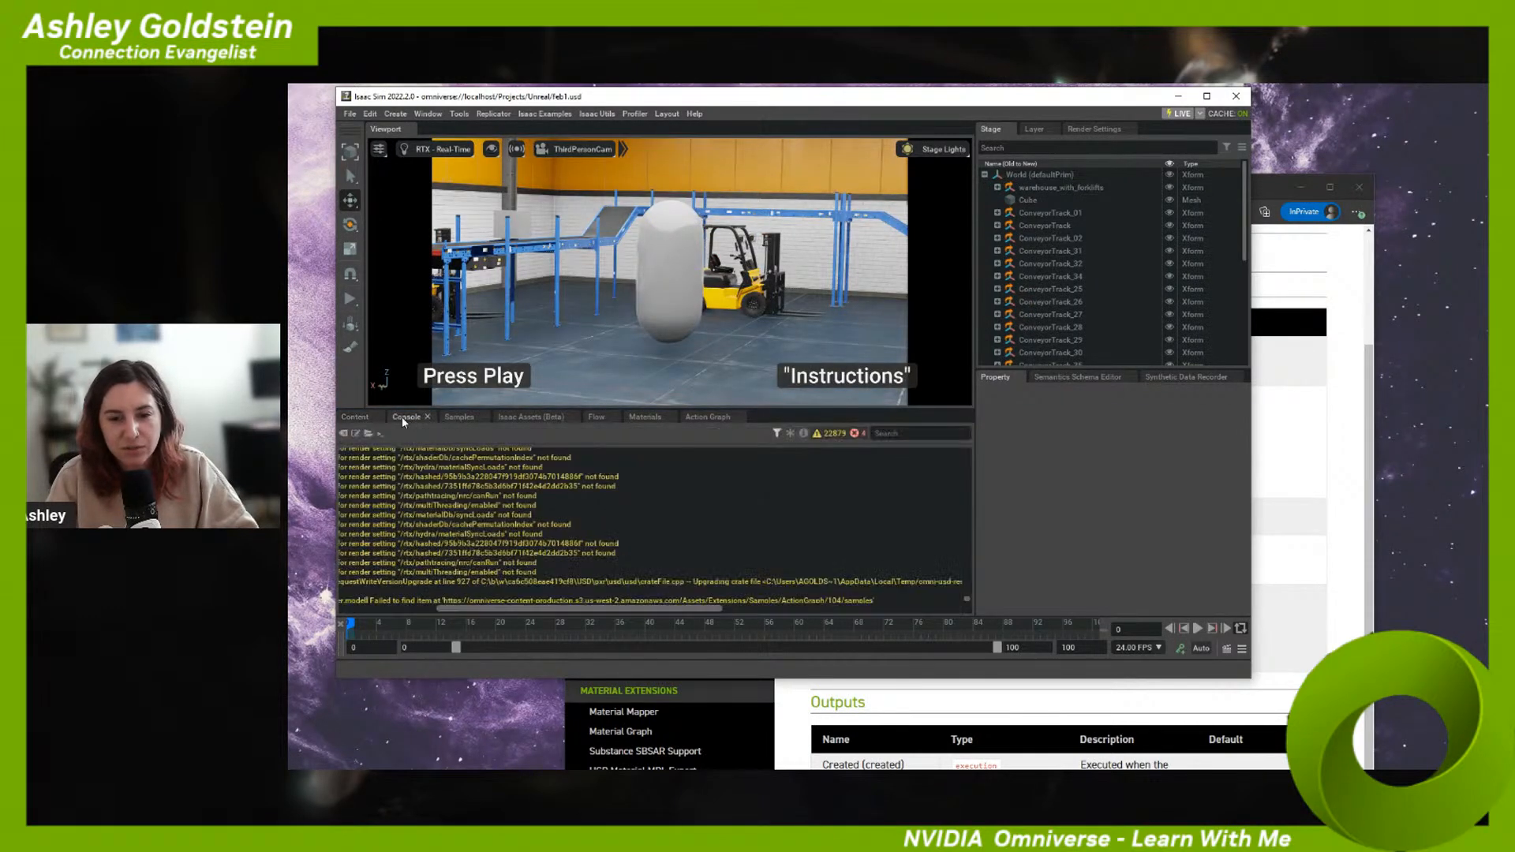
pyautogui.click(354, 417)
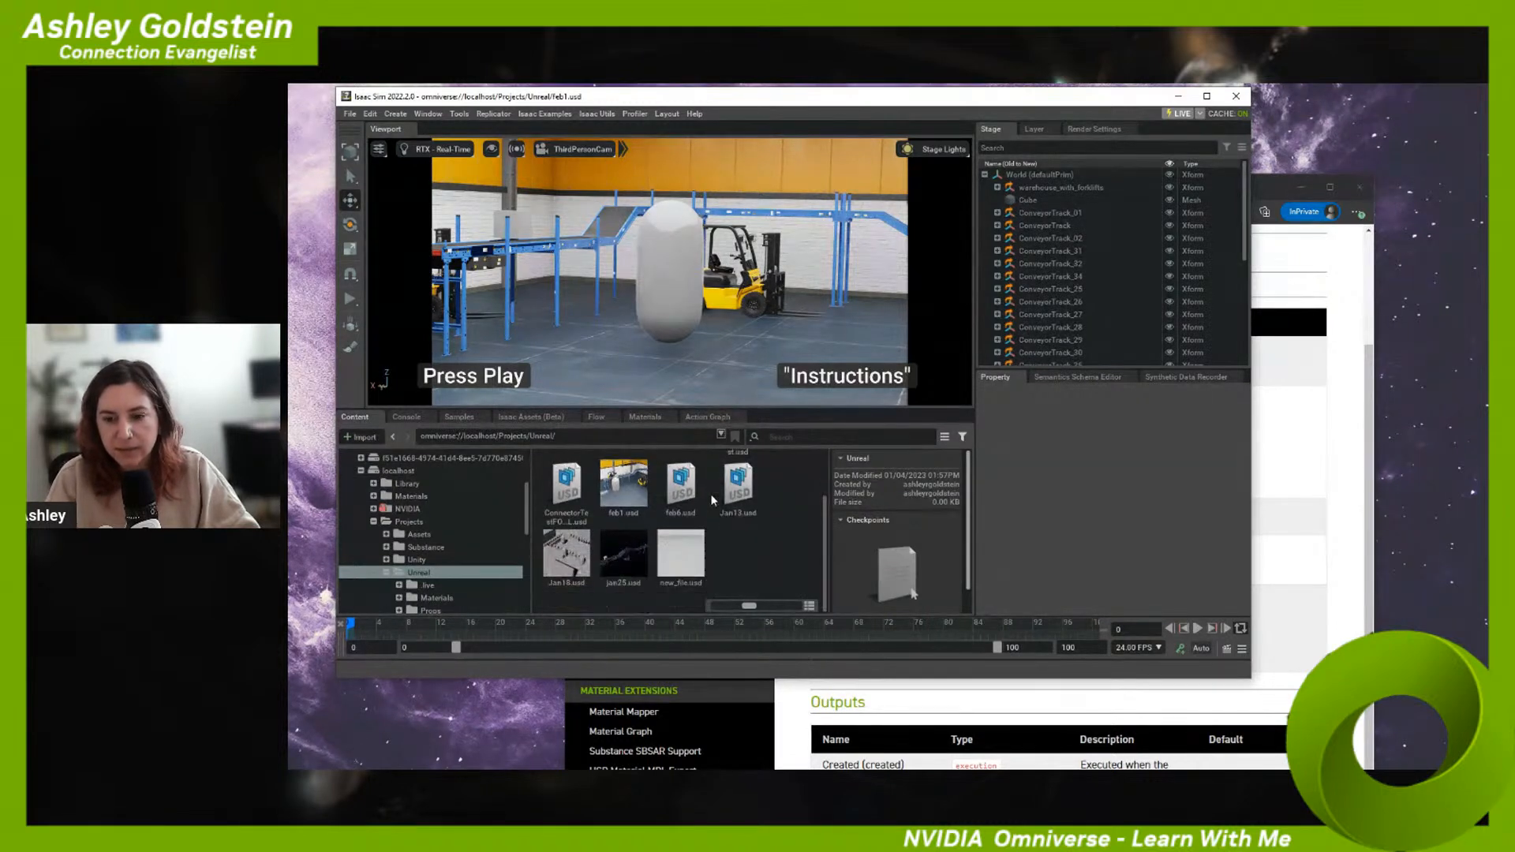
# - Load the warehouse stage's existing /World/ViewportUI action graph for editing
pyautogui.scroll(-5, 1075, 267)
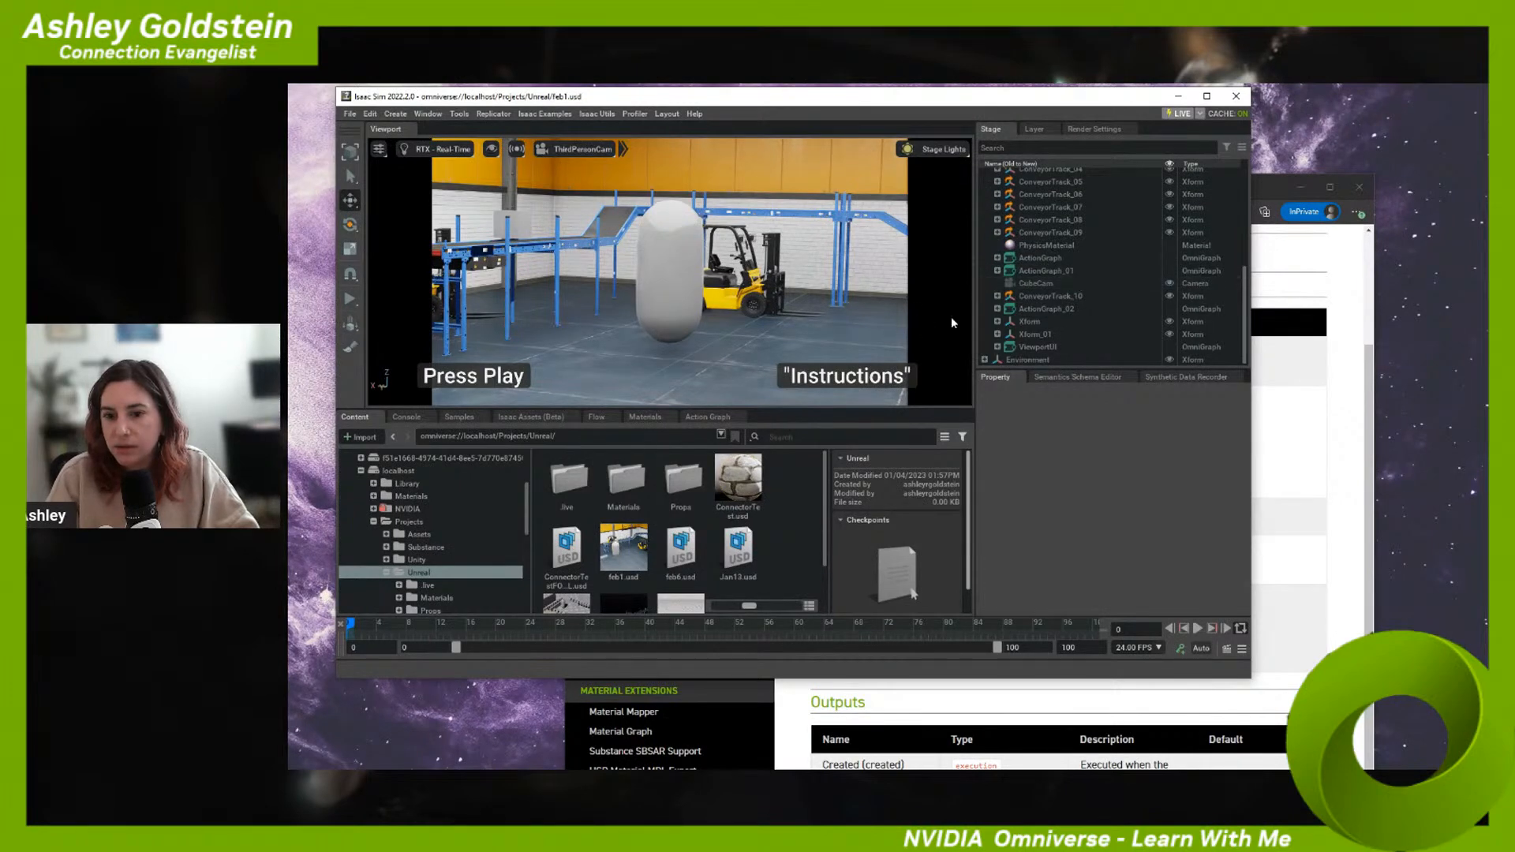
pyautogui.click(707, 417)
pyautogui.click(708, 553)
pyautogui.scroll(-3, 797, 434)
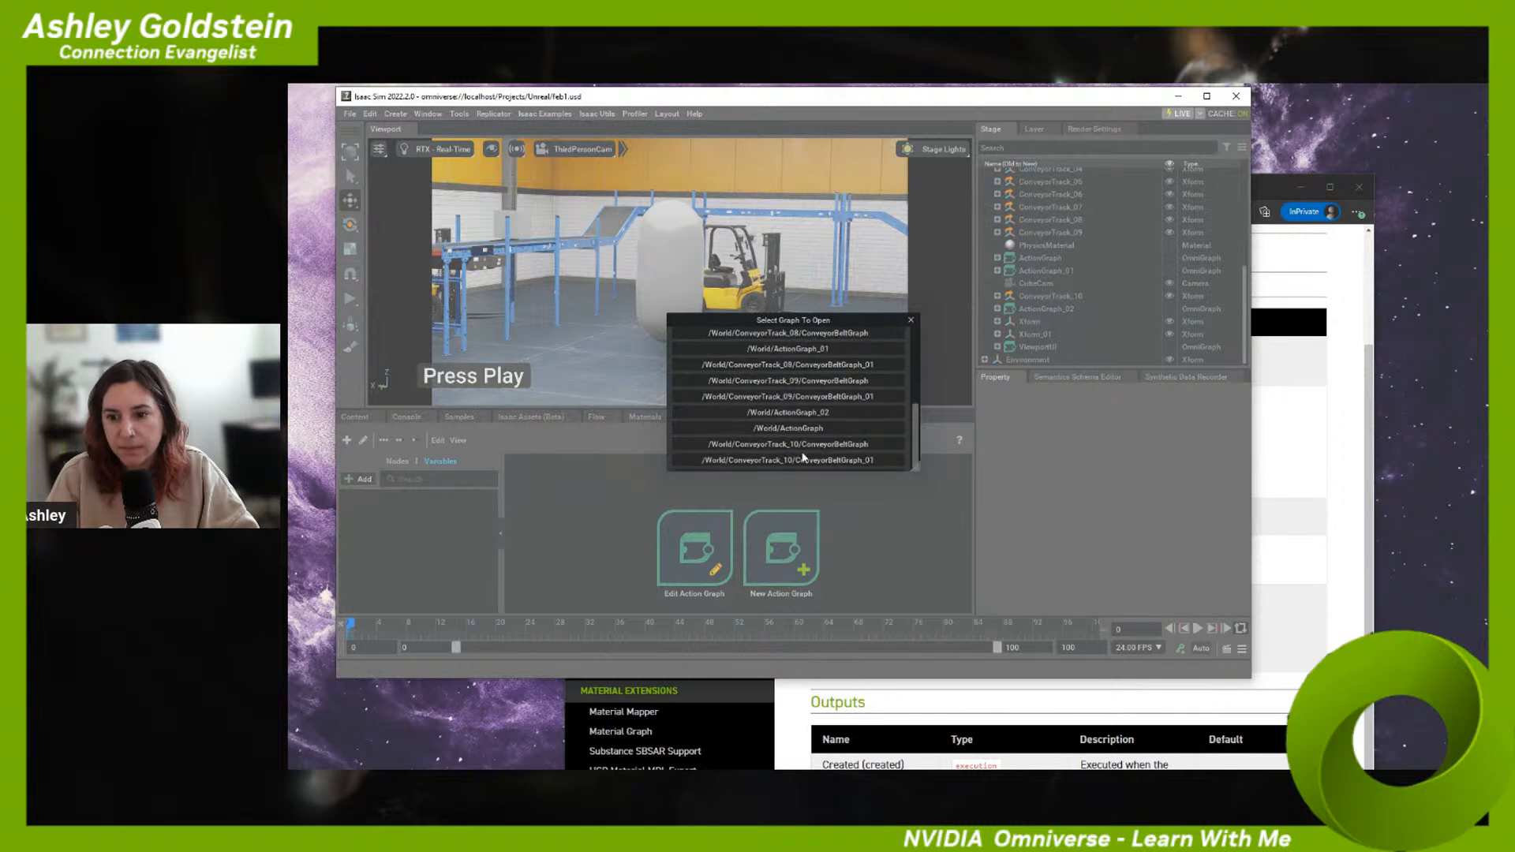
pyautogui.moveTo(912, 441); pyautogui.dragTo(917, 464)
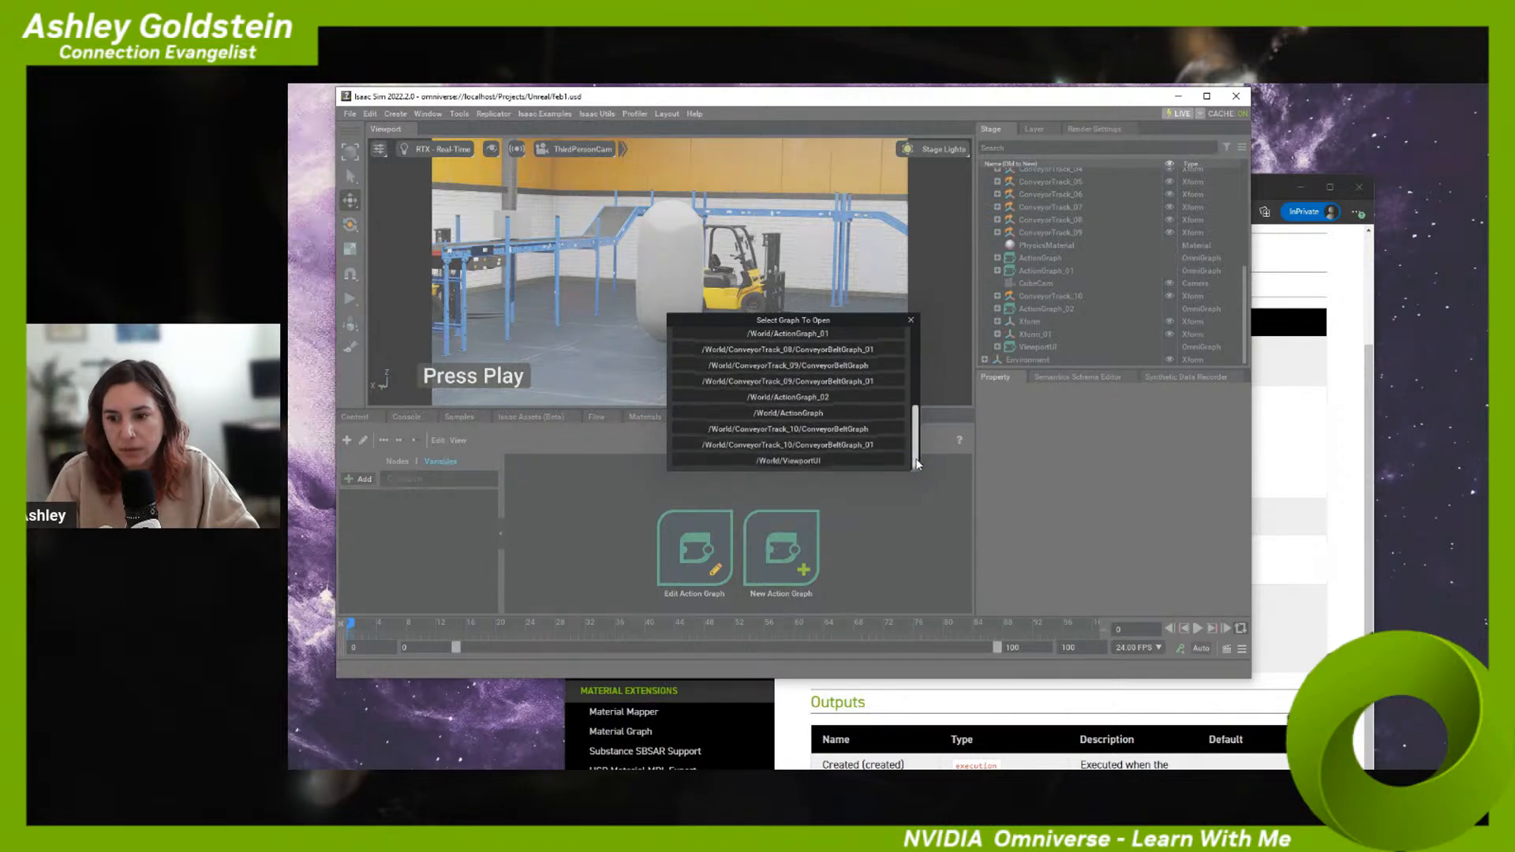
pyautogui.click(804, 461)
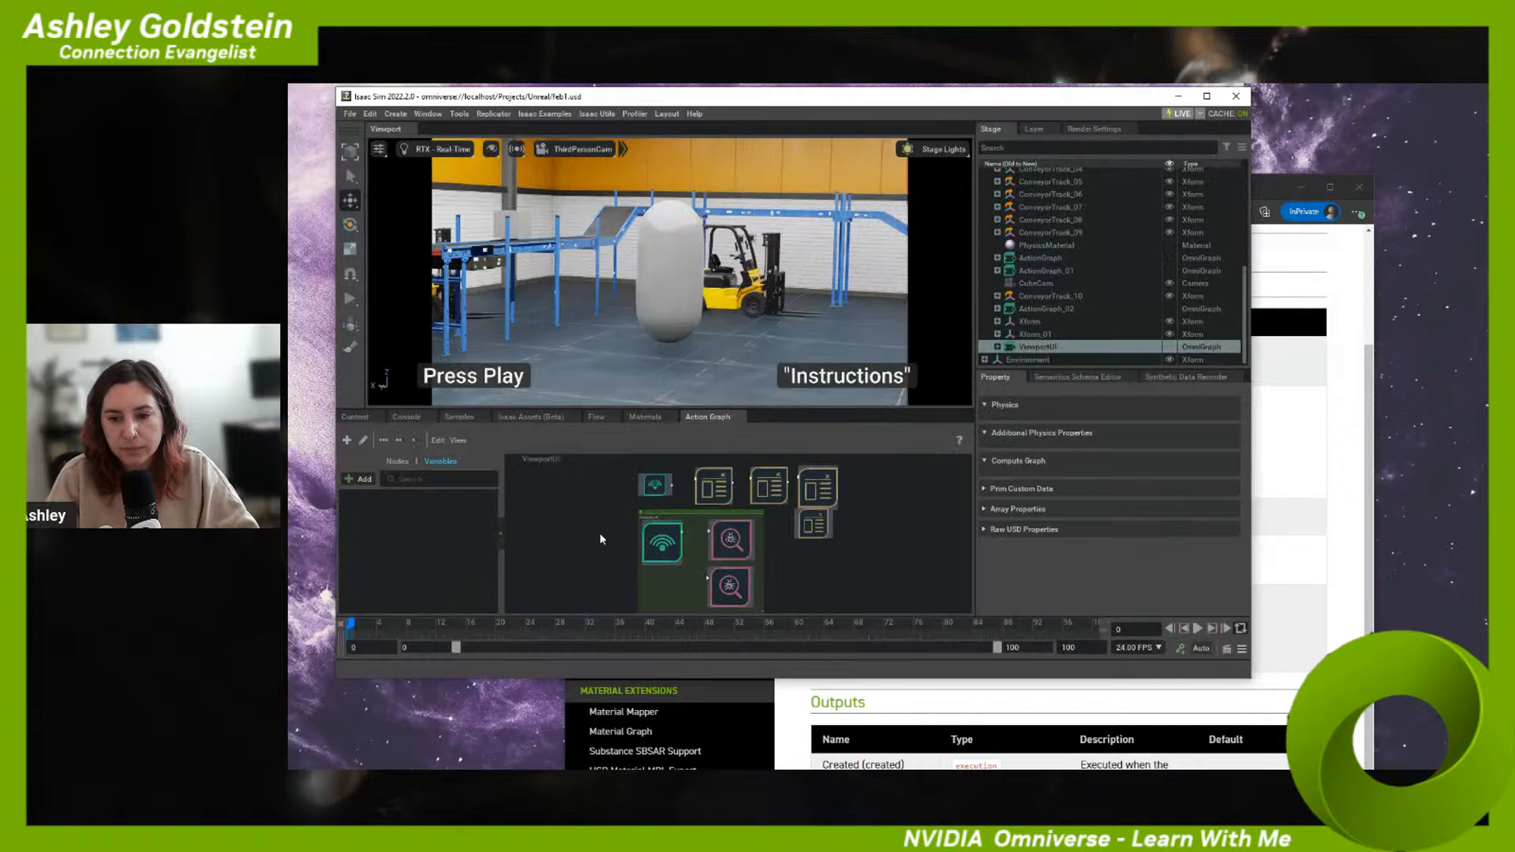
# - Add a Set Viewport Mode node to the ViewportUI graph and position it between the On Stage Event and Placer nodes
pyautogui.click(629, 503)
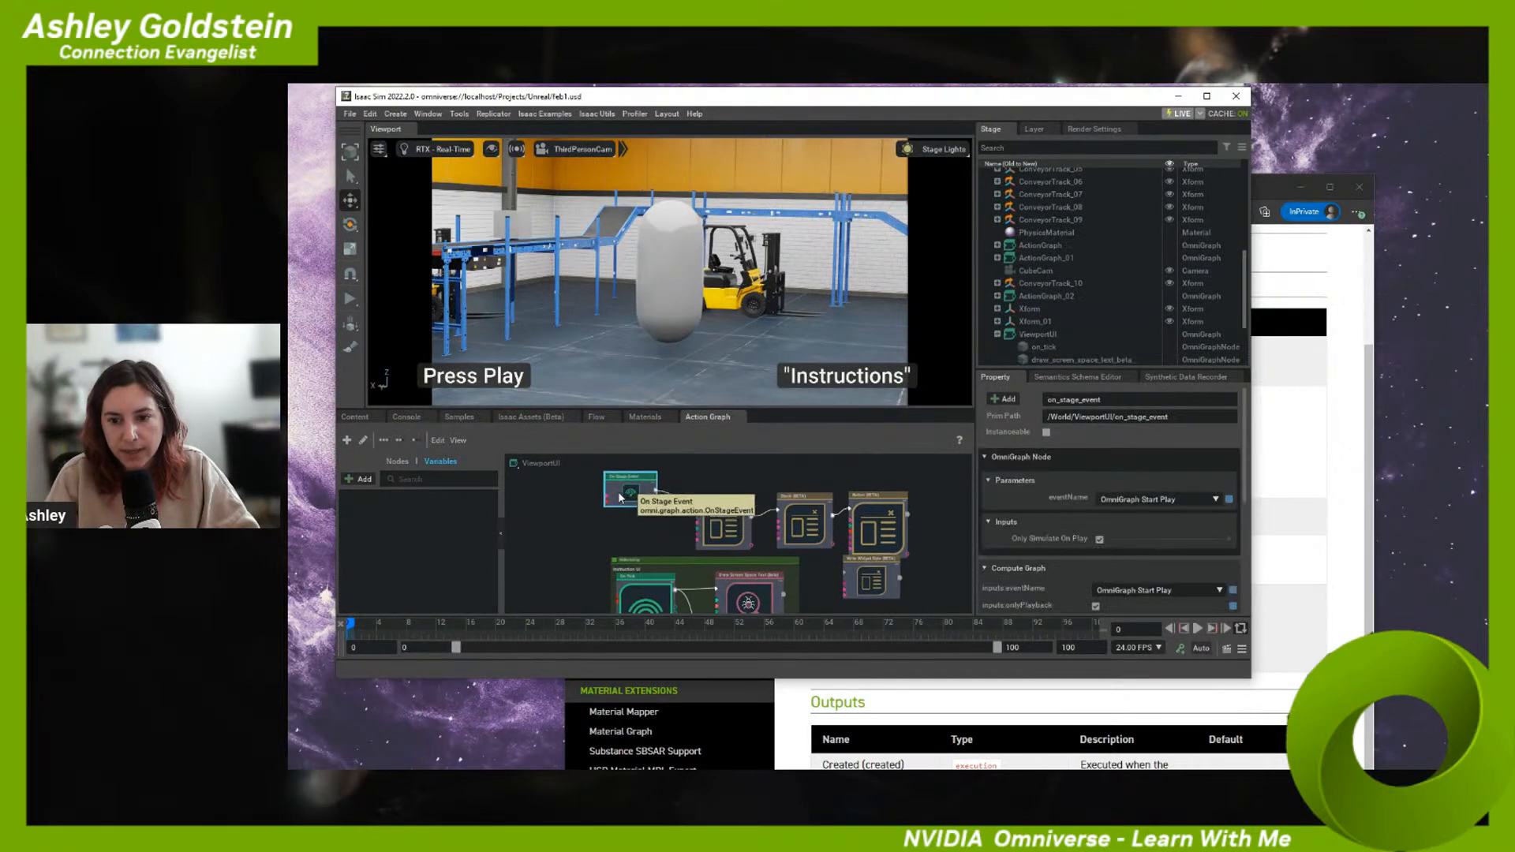
pyautogui.click(595, 515)
pyautogui.press('Tab')
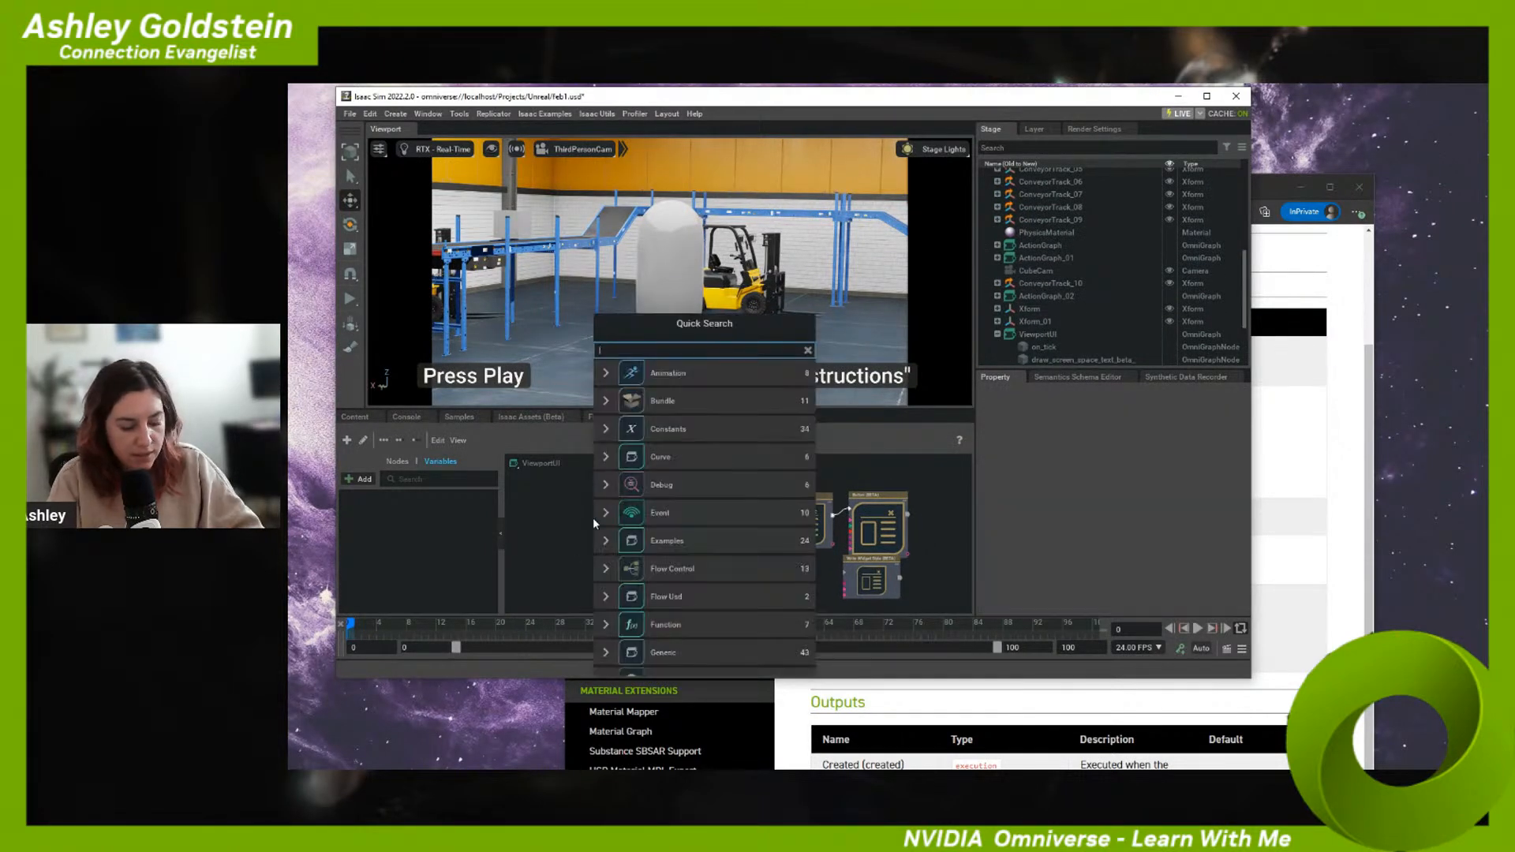
pyautogui.write('set viewport')
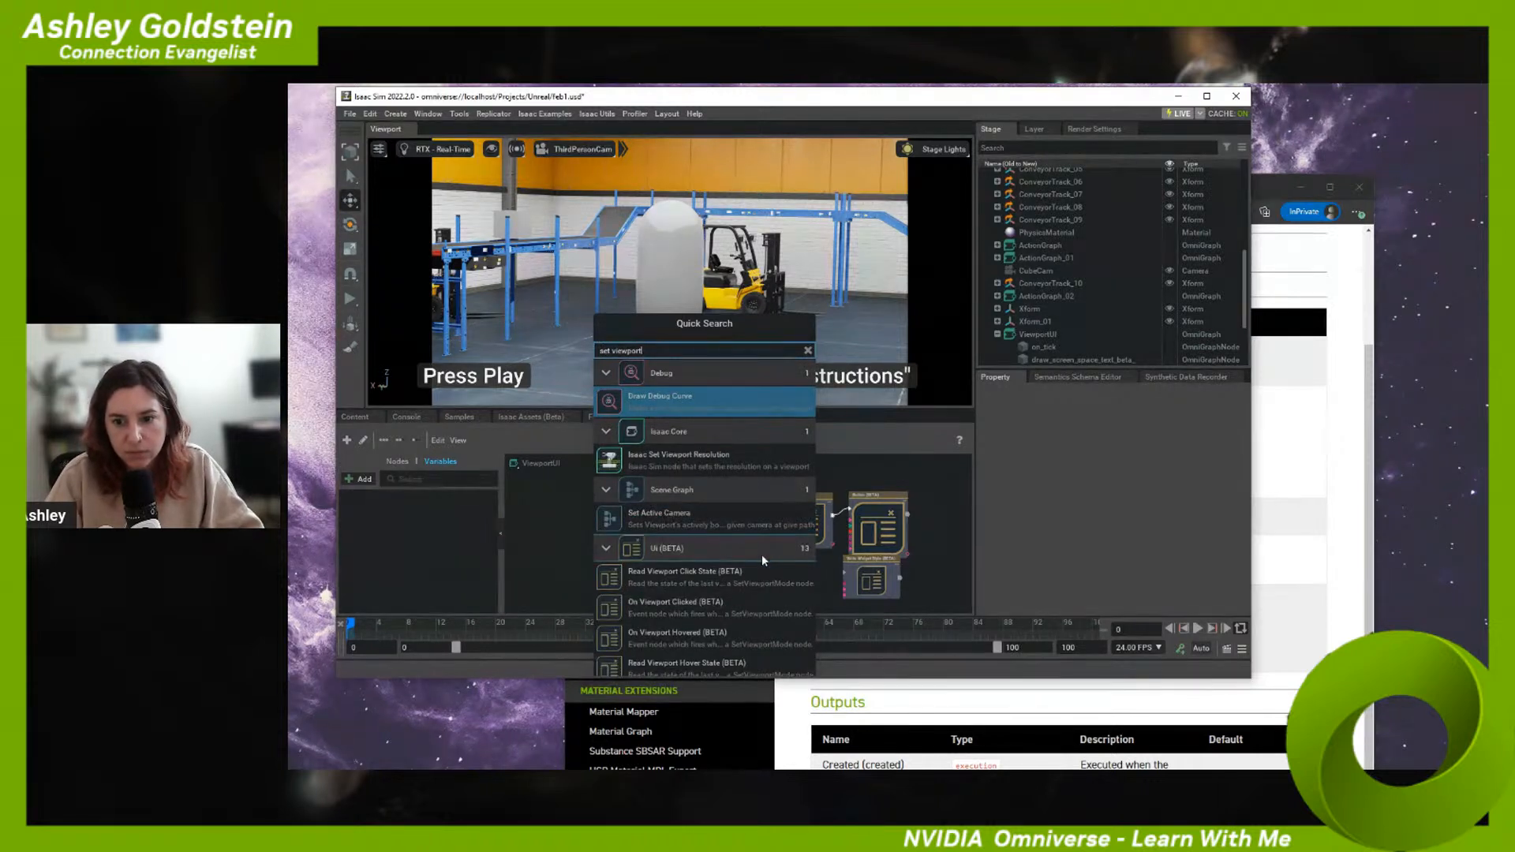
pyautogui.scroll(-5, 766, 554)
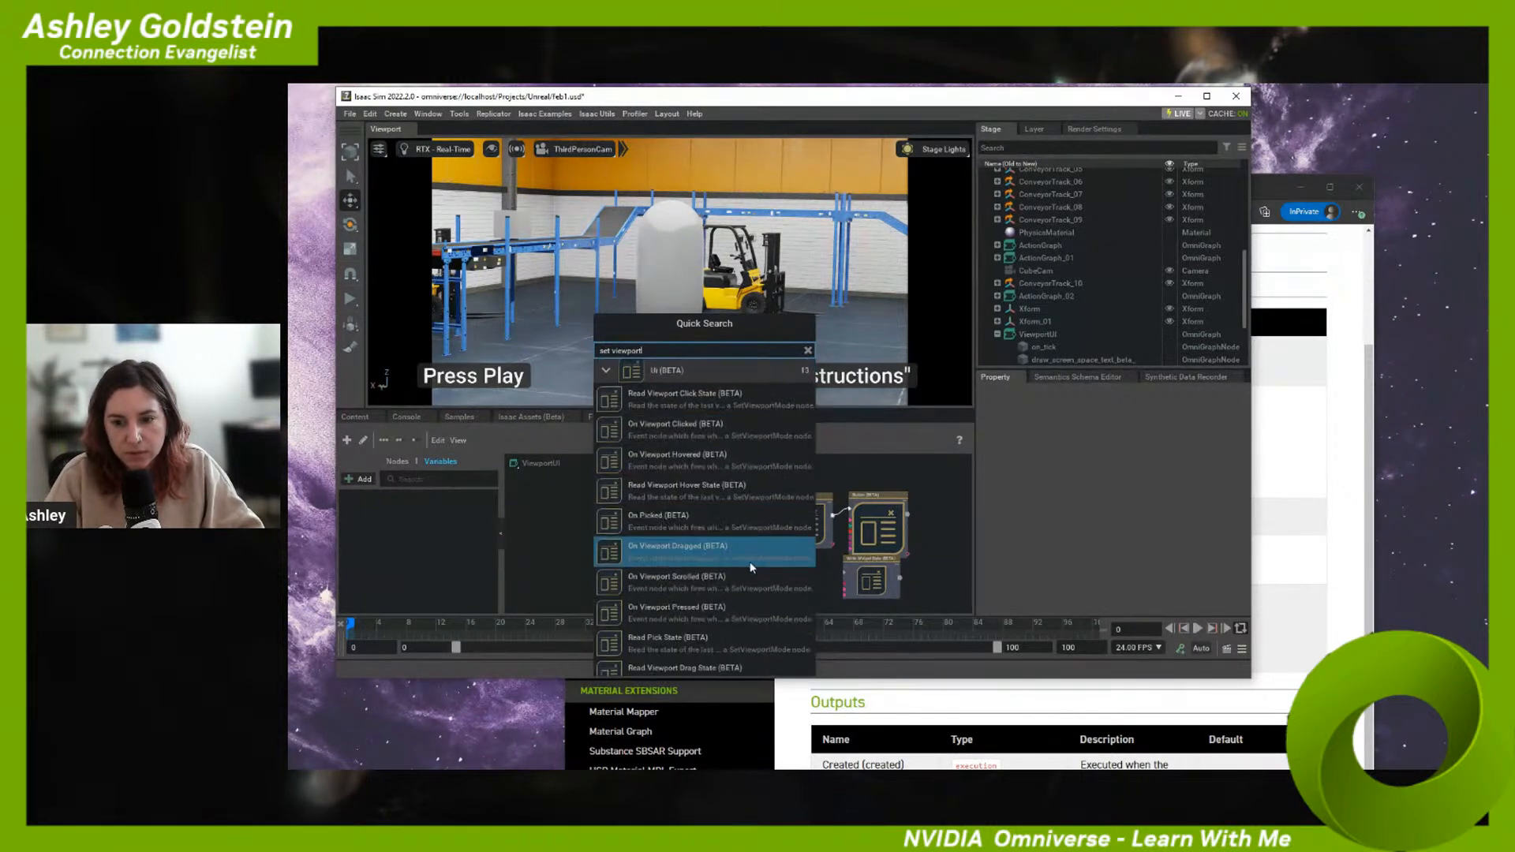
pyautogui.scroll(-3, 748, 561)
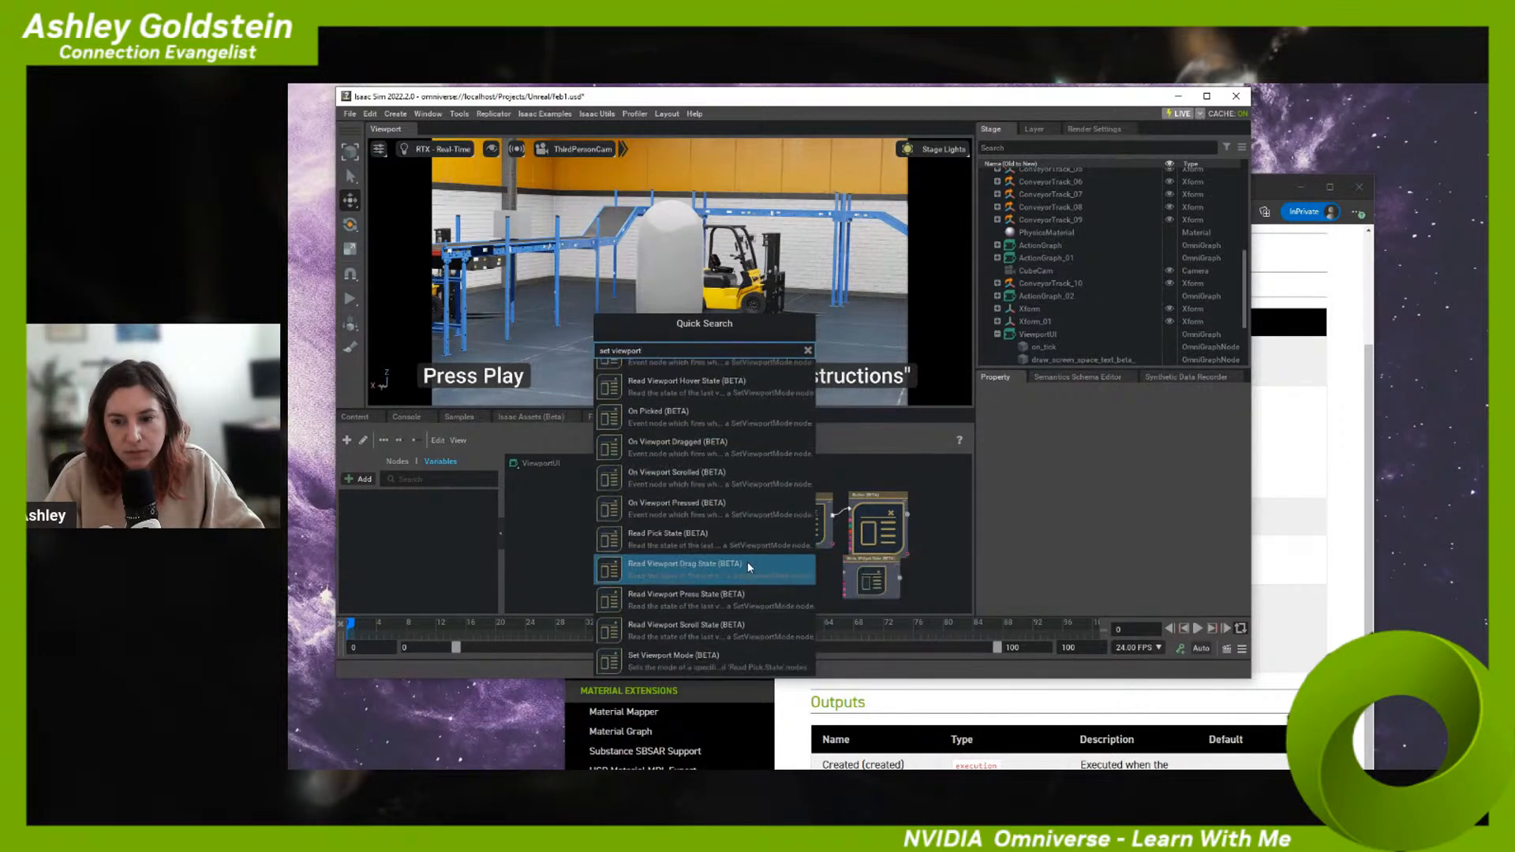
pyautogui.click(677, 659)
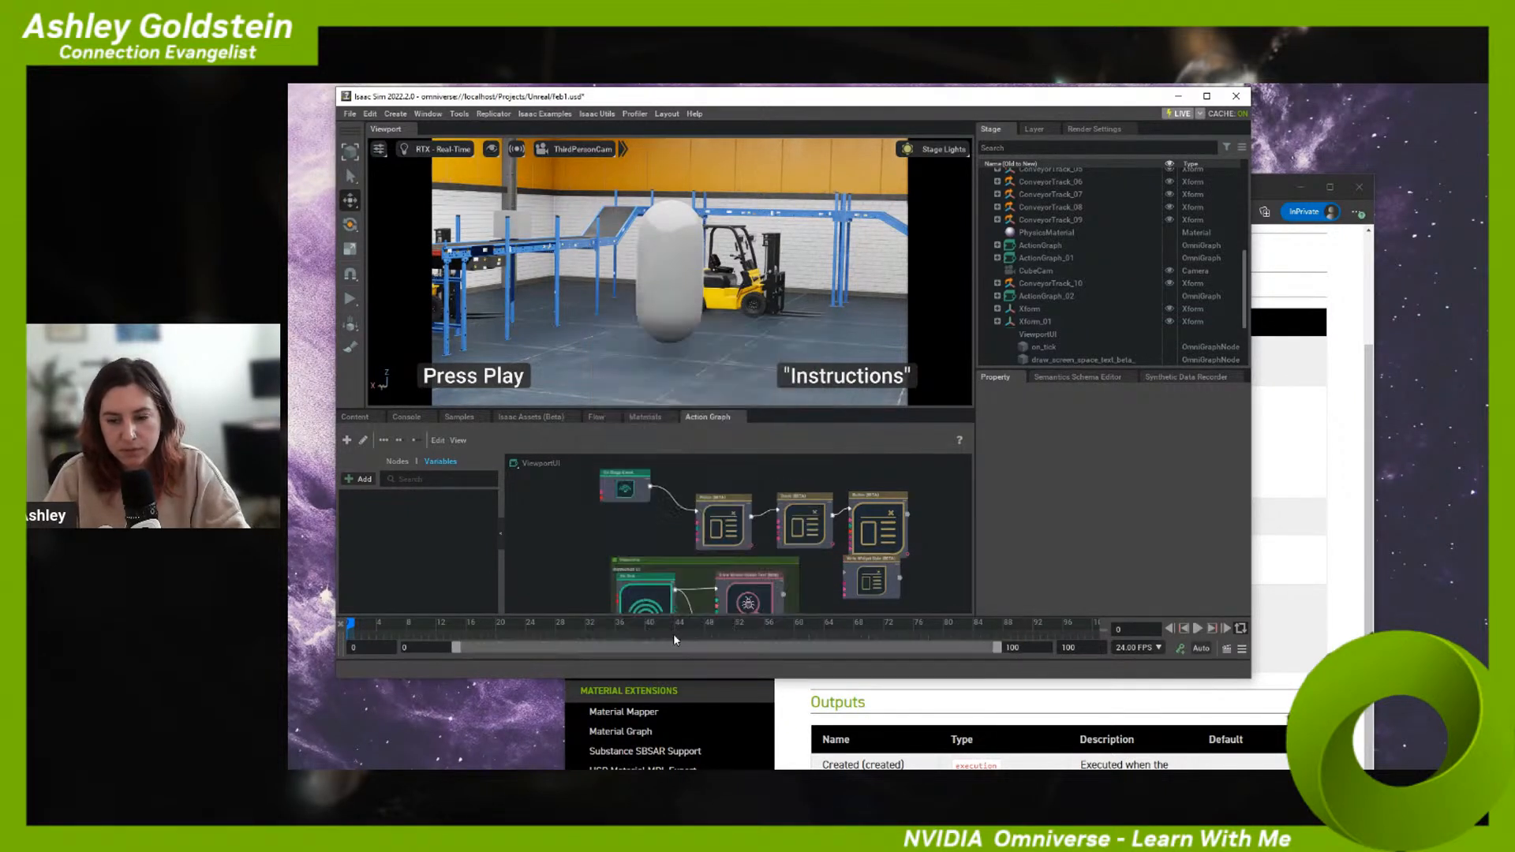
pyautogui.moveTo(769, 570); pyautogui.dragTo(686, 536)
pyautogui.moveTo(619, 501); pyautogui.dragTo(550, 513)
pyautogui.moveTo(675, 523); pyautogui.dragTo(626, 499)
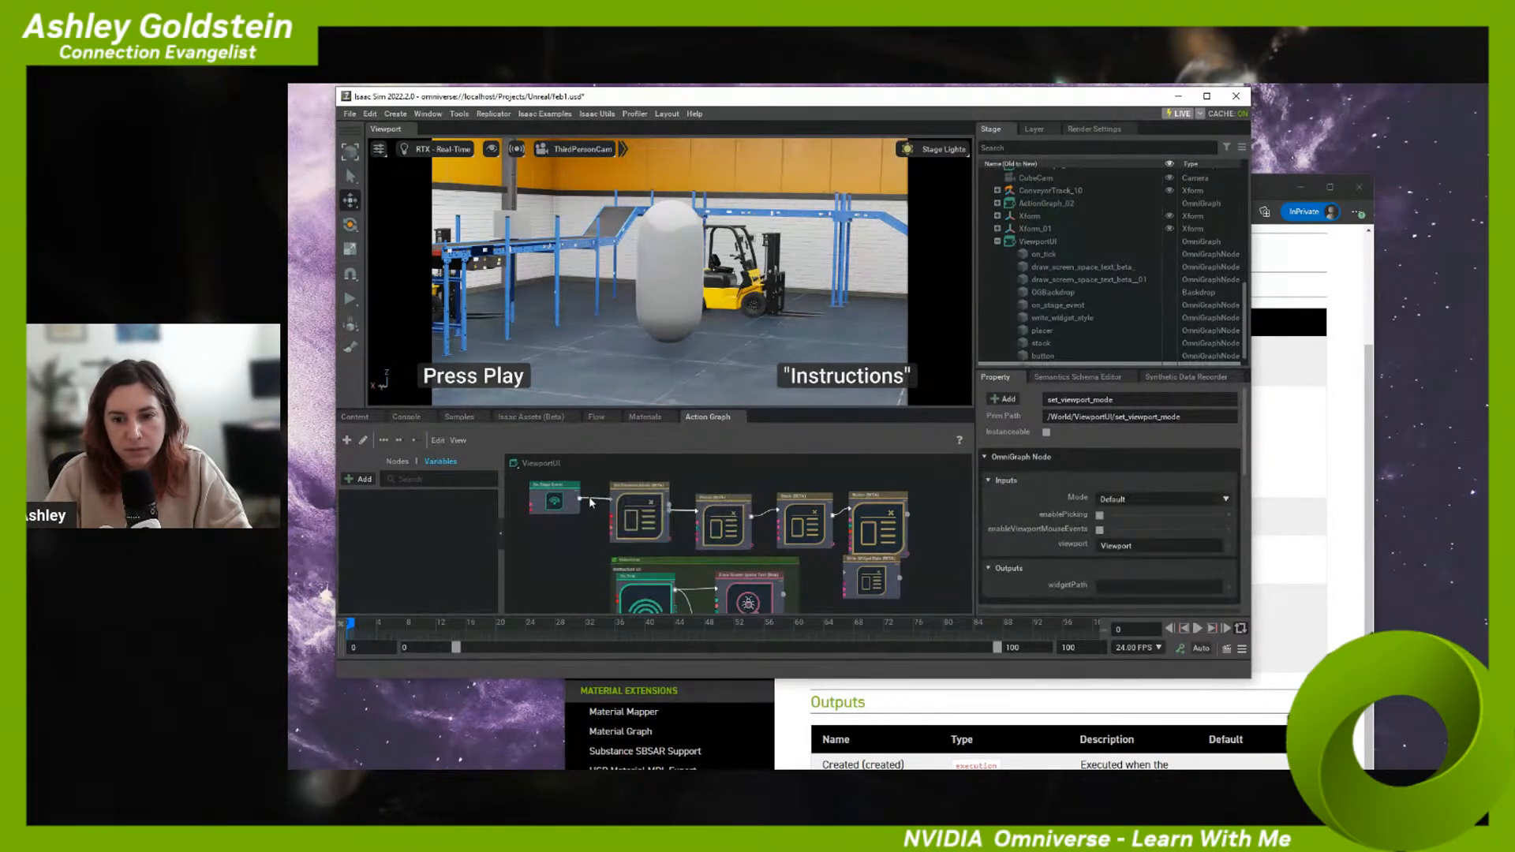
# - Replace the On Stage Event–Placer link by wiring Exec Out to Set Viewport Mode's Exec In and its Default Mode output to Placer's Create
pyautogui.click(589, 495)
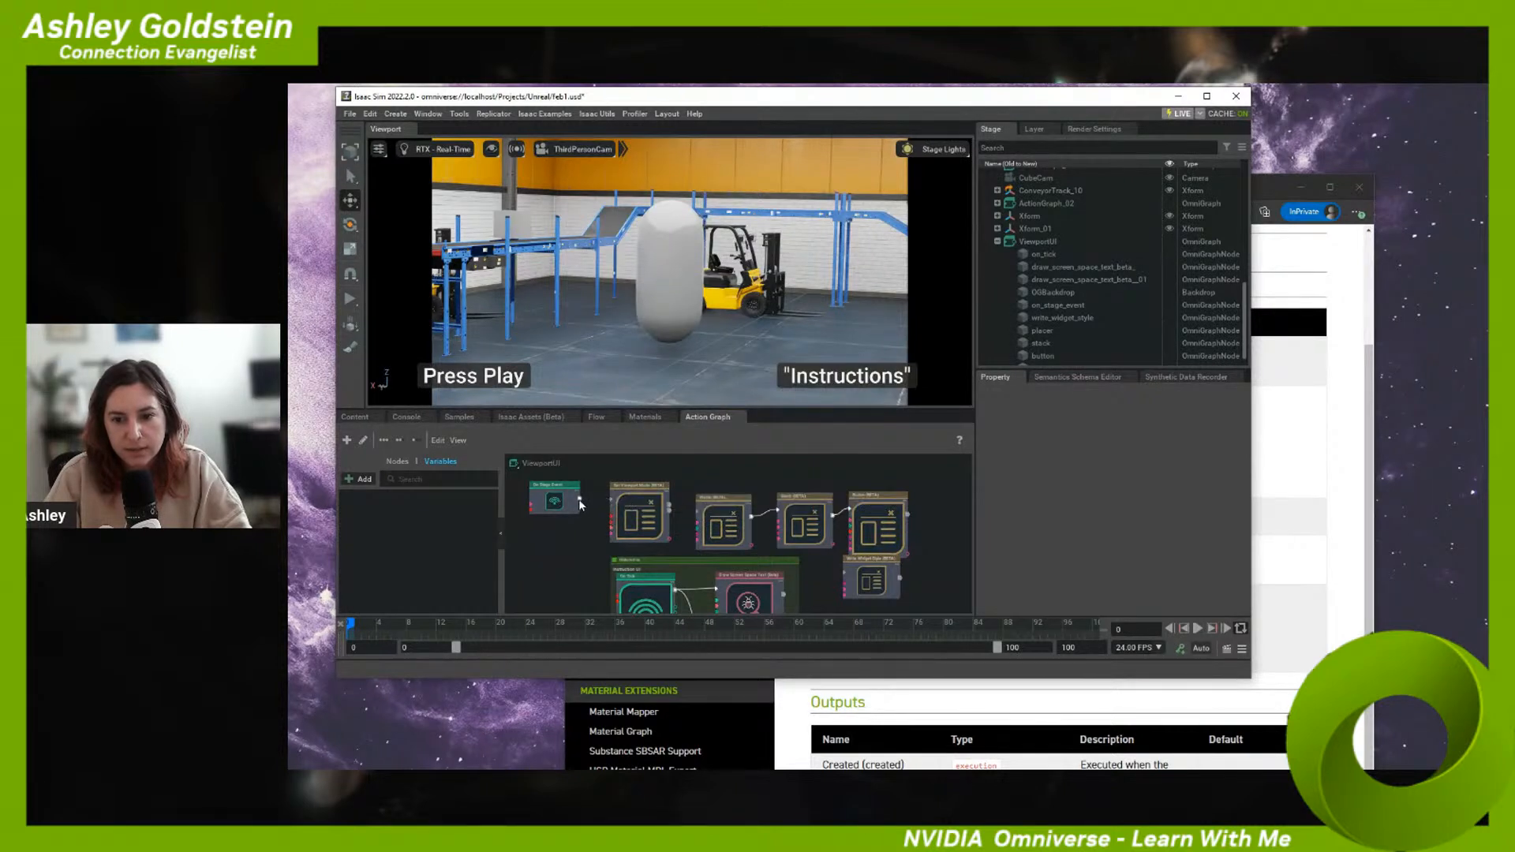
pyautogui.click(578, 505)
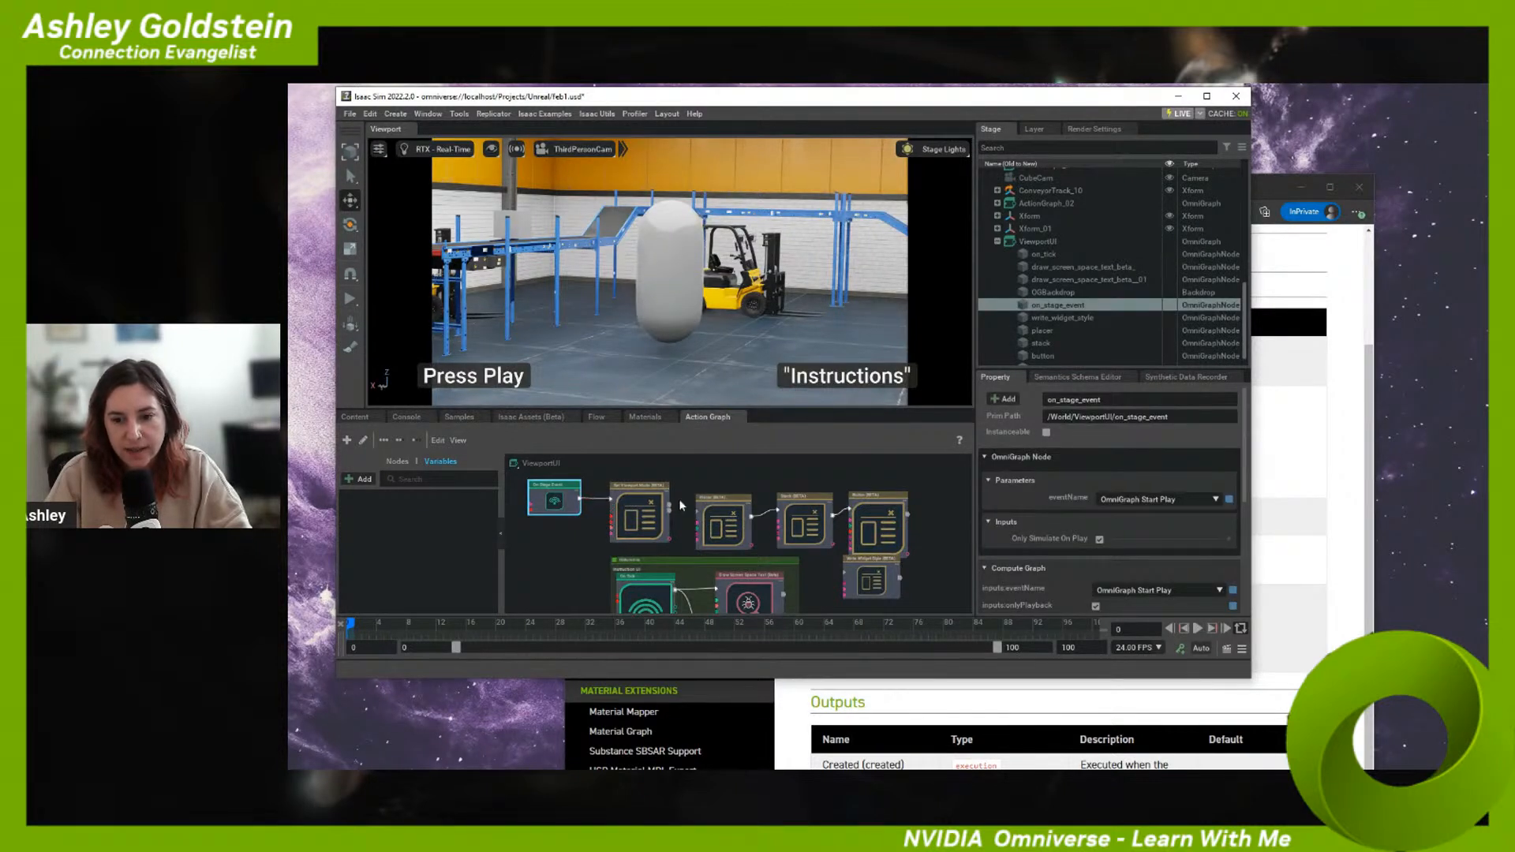
pyautogui.click(663, 513)
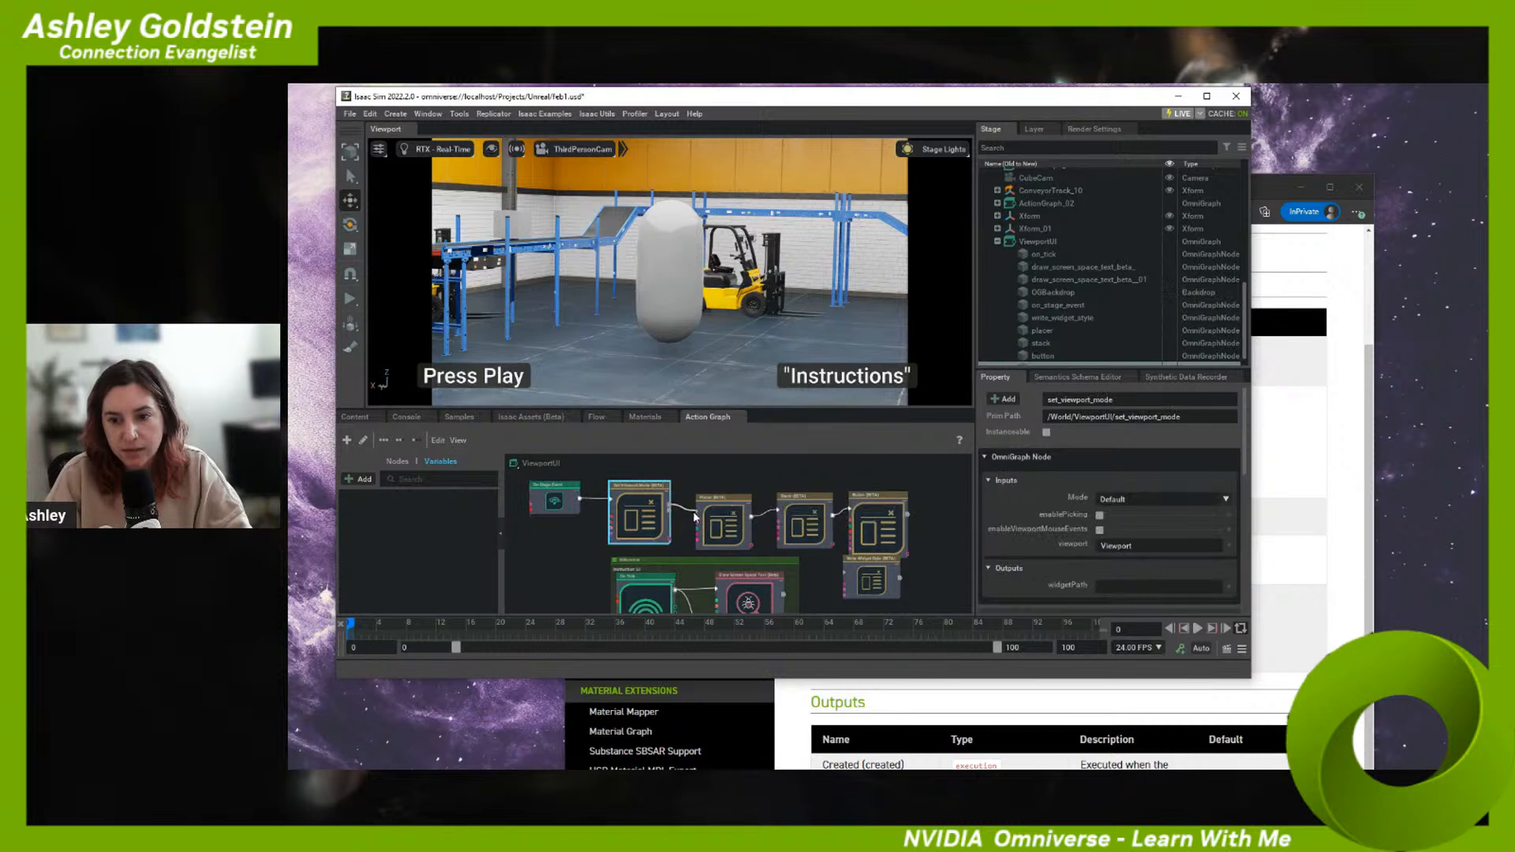
pyautogui.moveTo(652, 505); pyautogui.dragTo(648, 498)
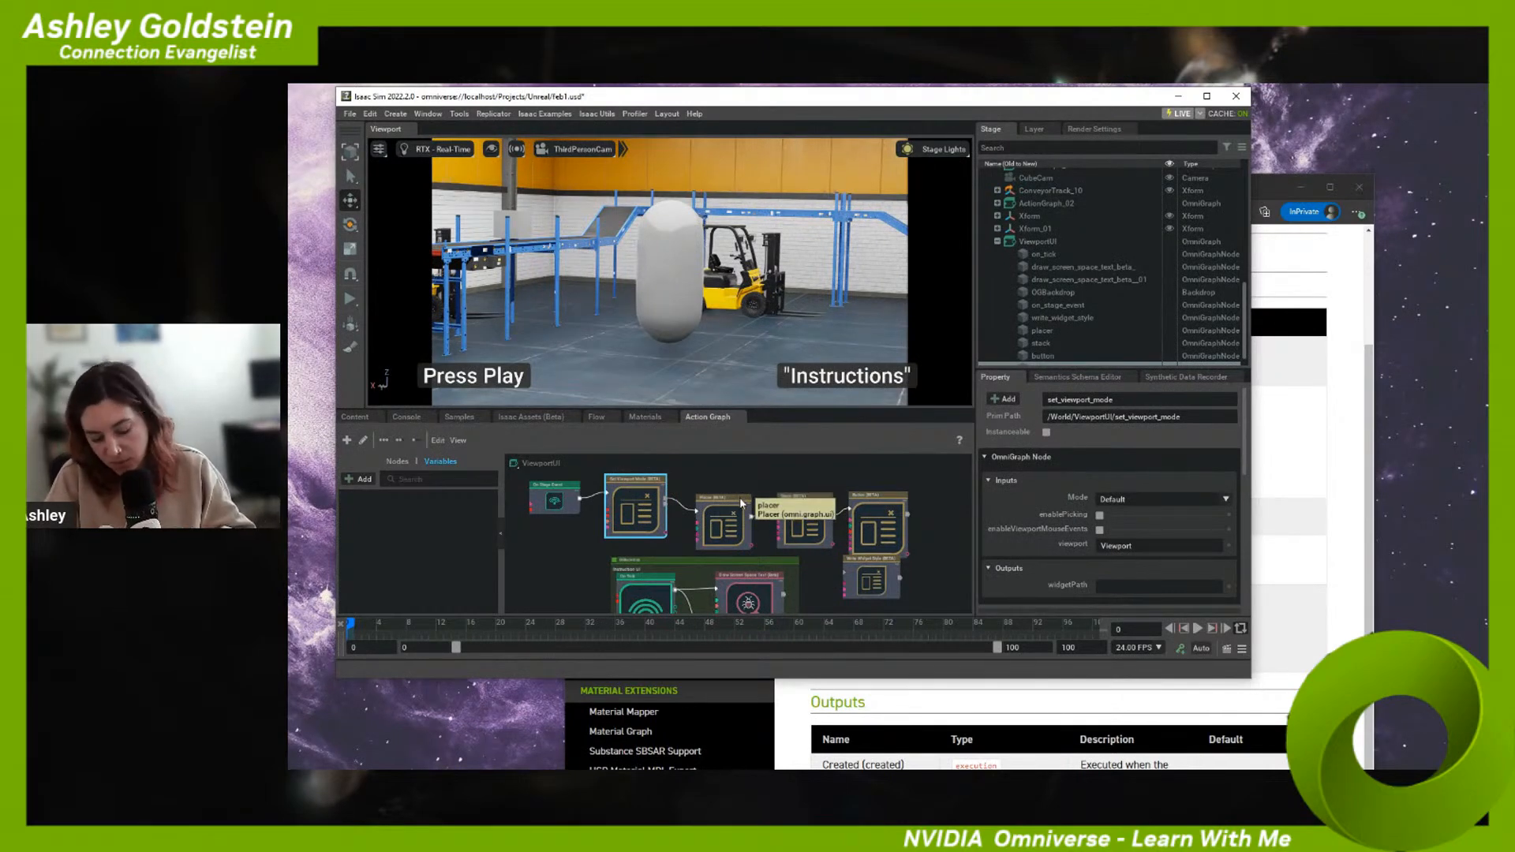
# - Set the Set Viewport Mode node's Mode to Scripted and run the simulation to test the viewport UI
pyautogui.press('f')
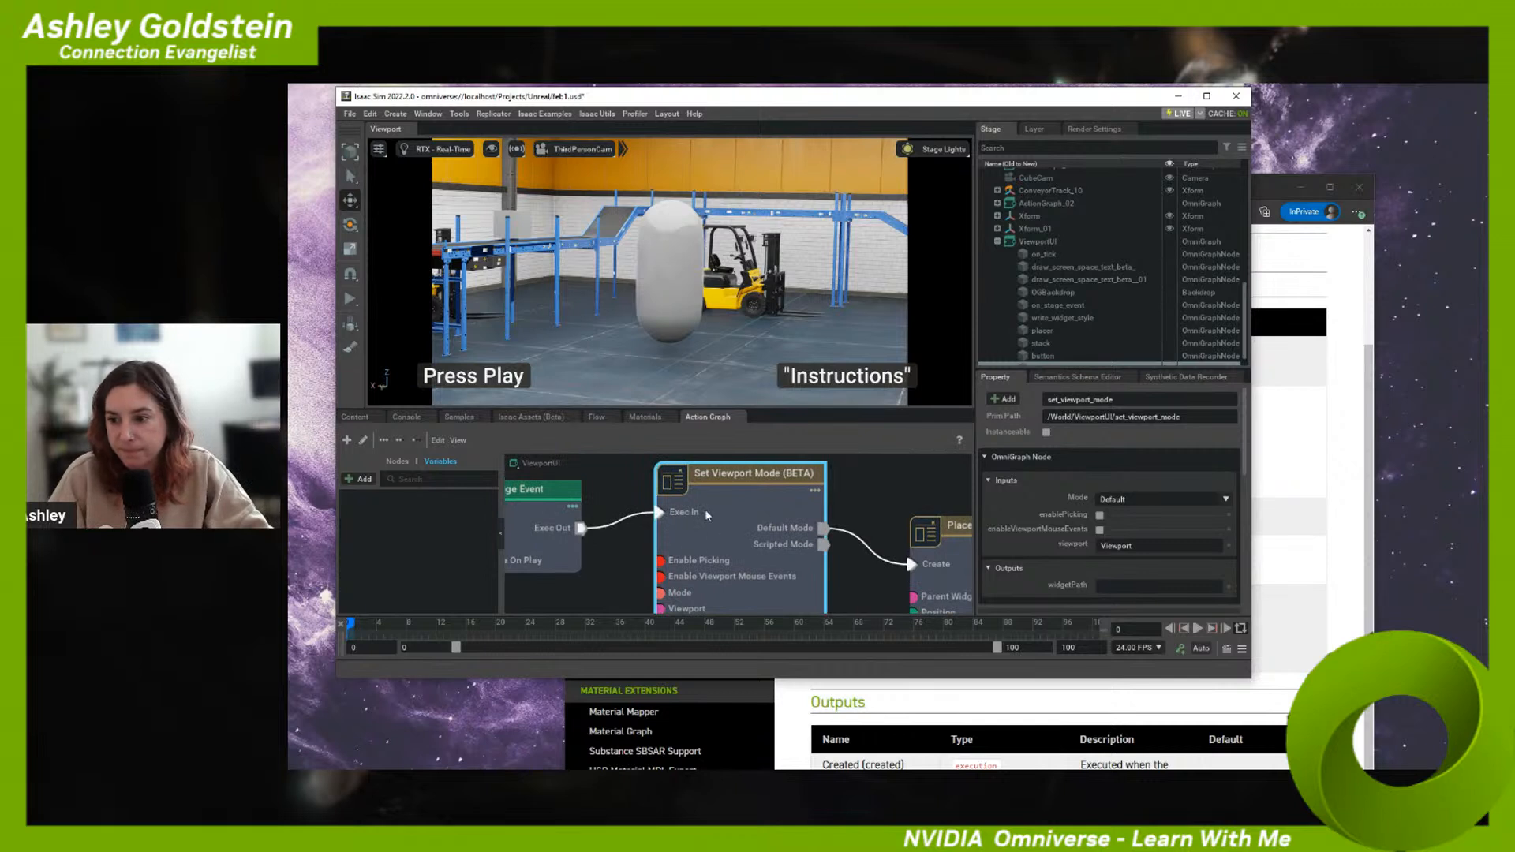
pyautogui.click(1150, 499)
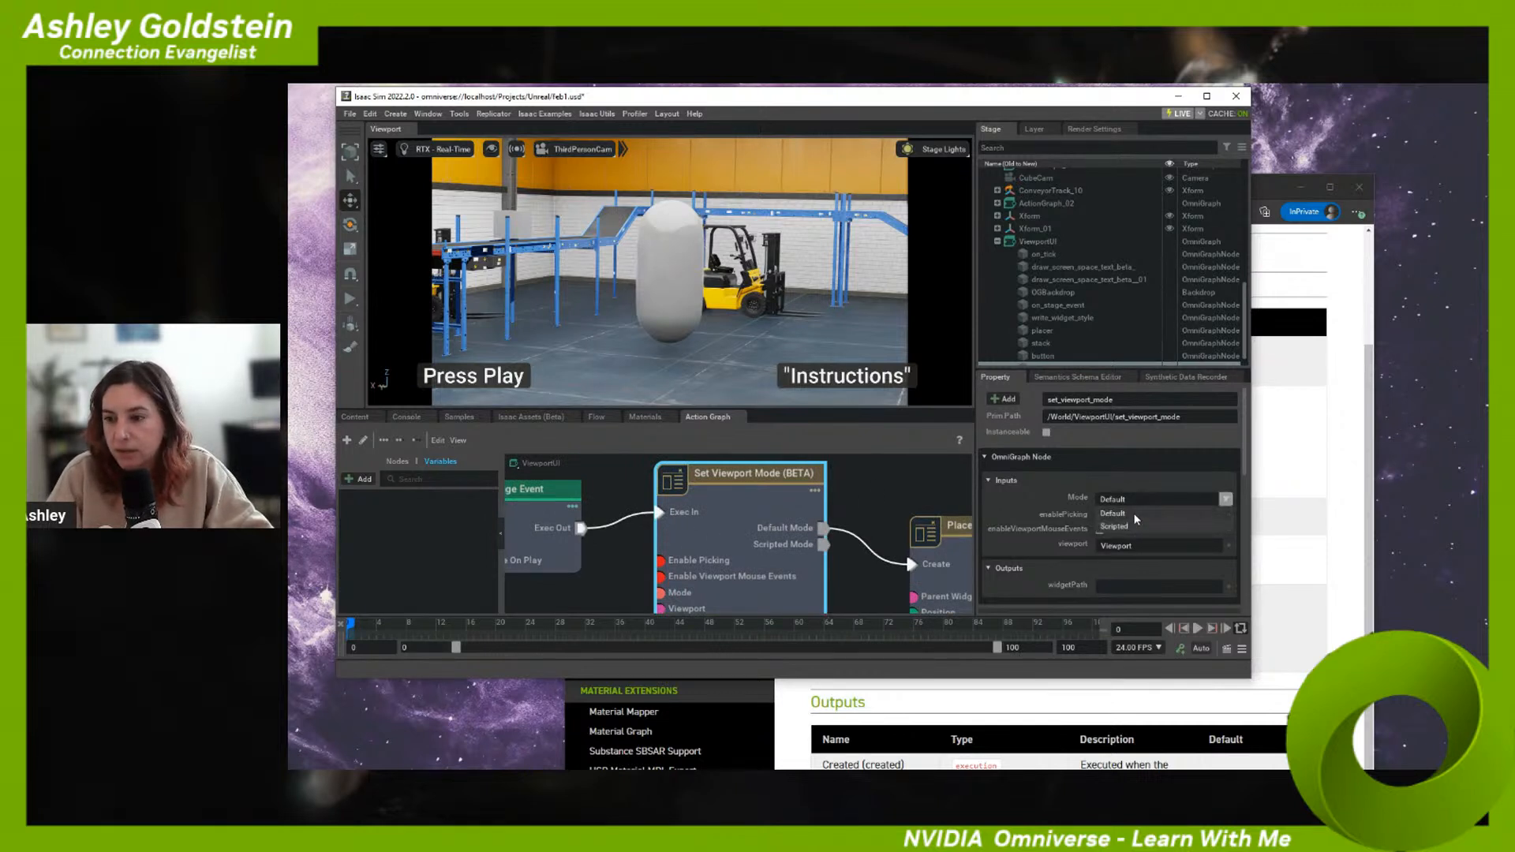
pyautogui.click(1129, 527)
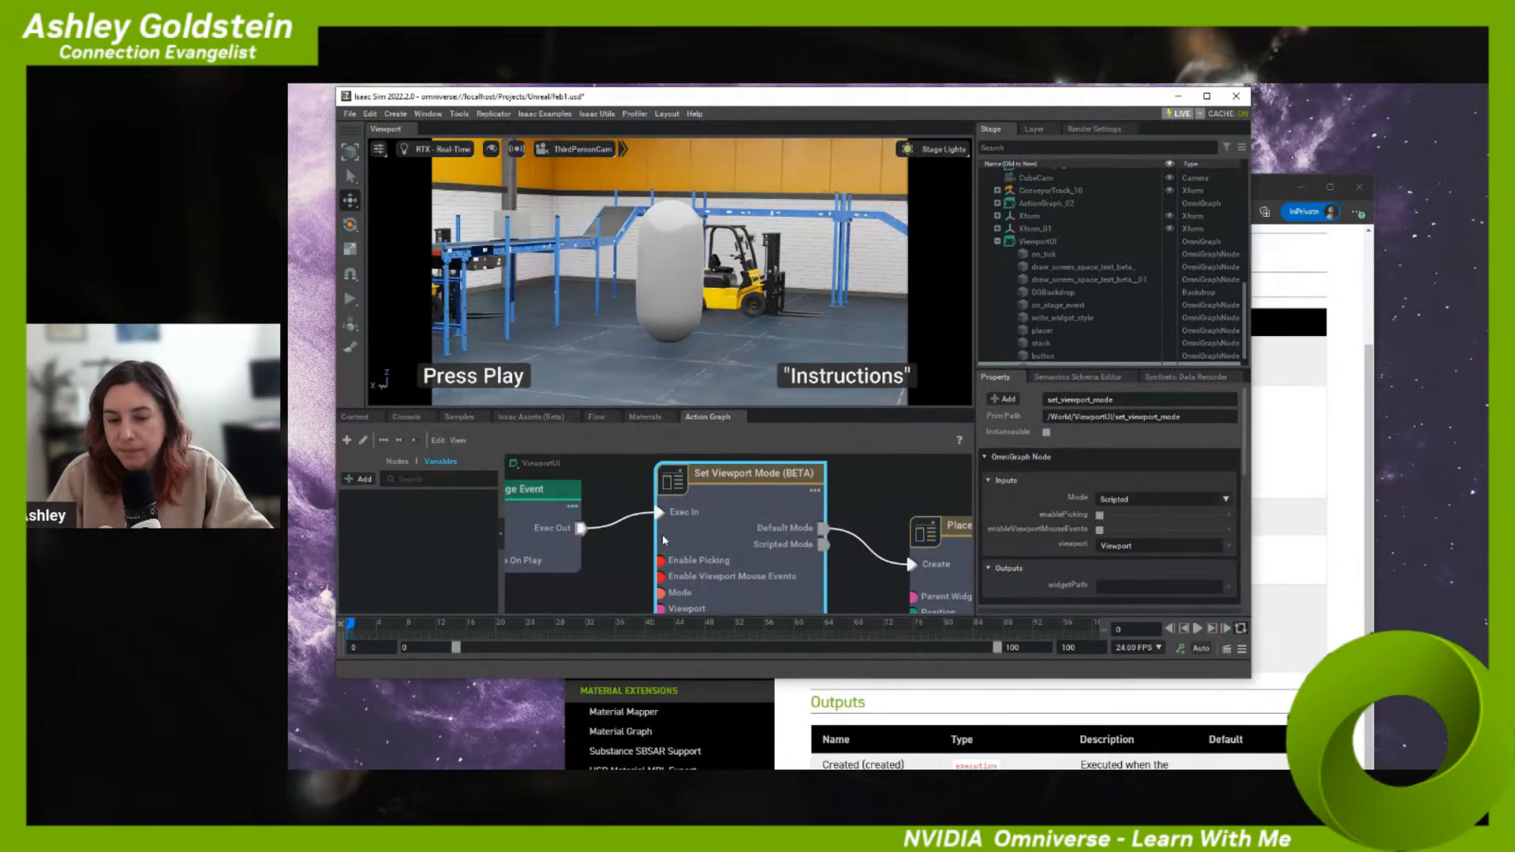
pyautogui.click(349, 301)
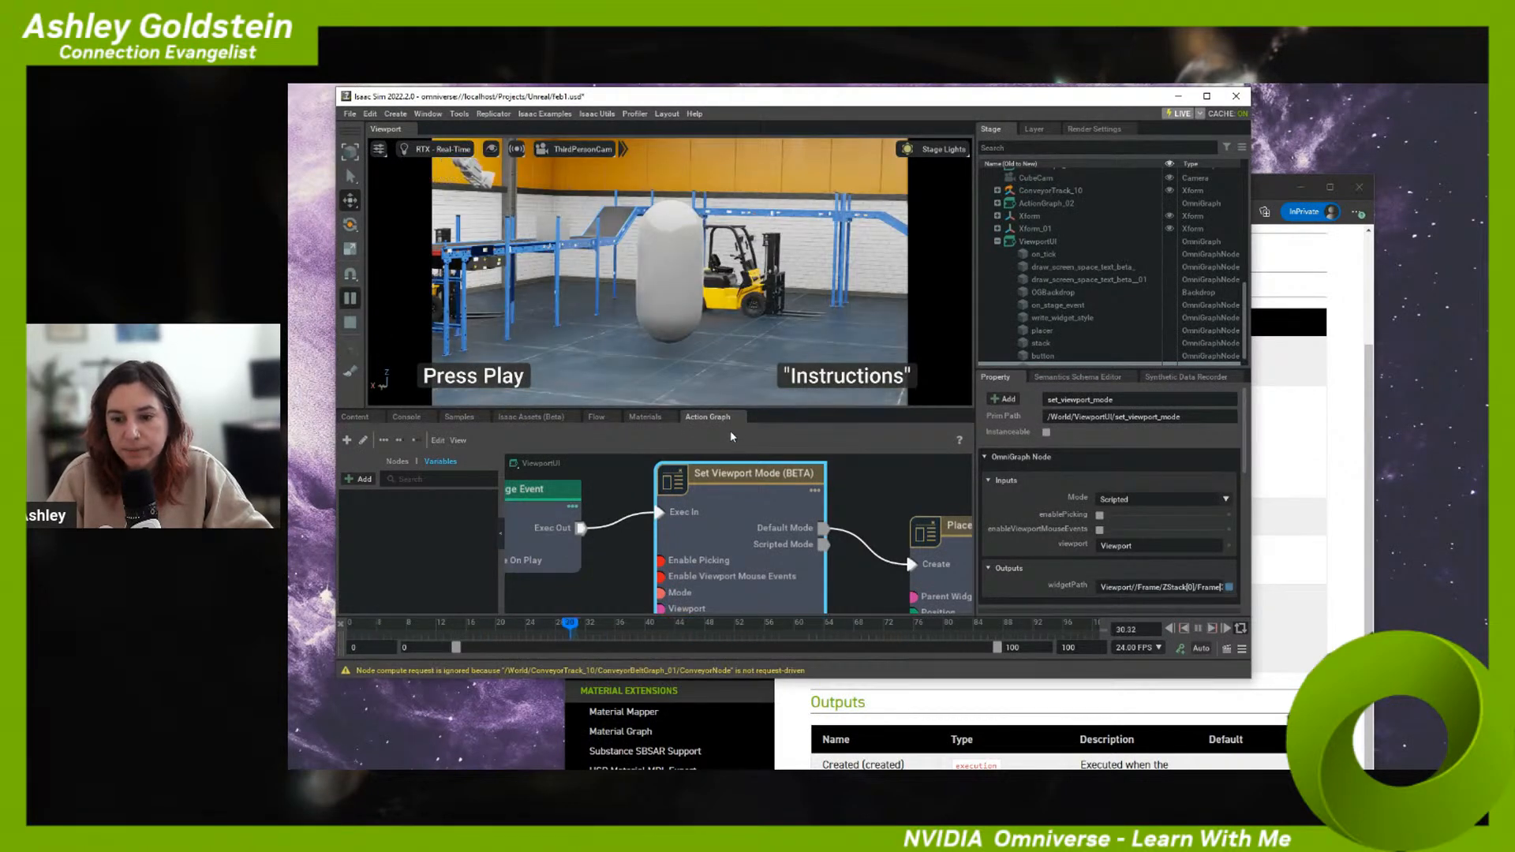
# - Set the Button node's size to 4.5 by 4.4 and its text to "Test" in the ViewportUI graph
pyautogui.moveTo(865, 517); pyautogui.dragTo(669, 516, button='middle')
pyautogui.moveTo(781, 538); pyautogui.dragTo(589, 479, button='middle')
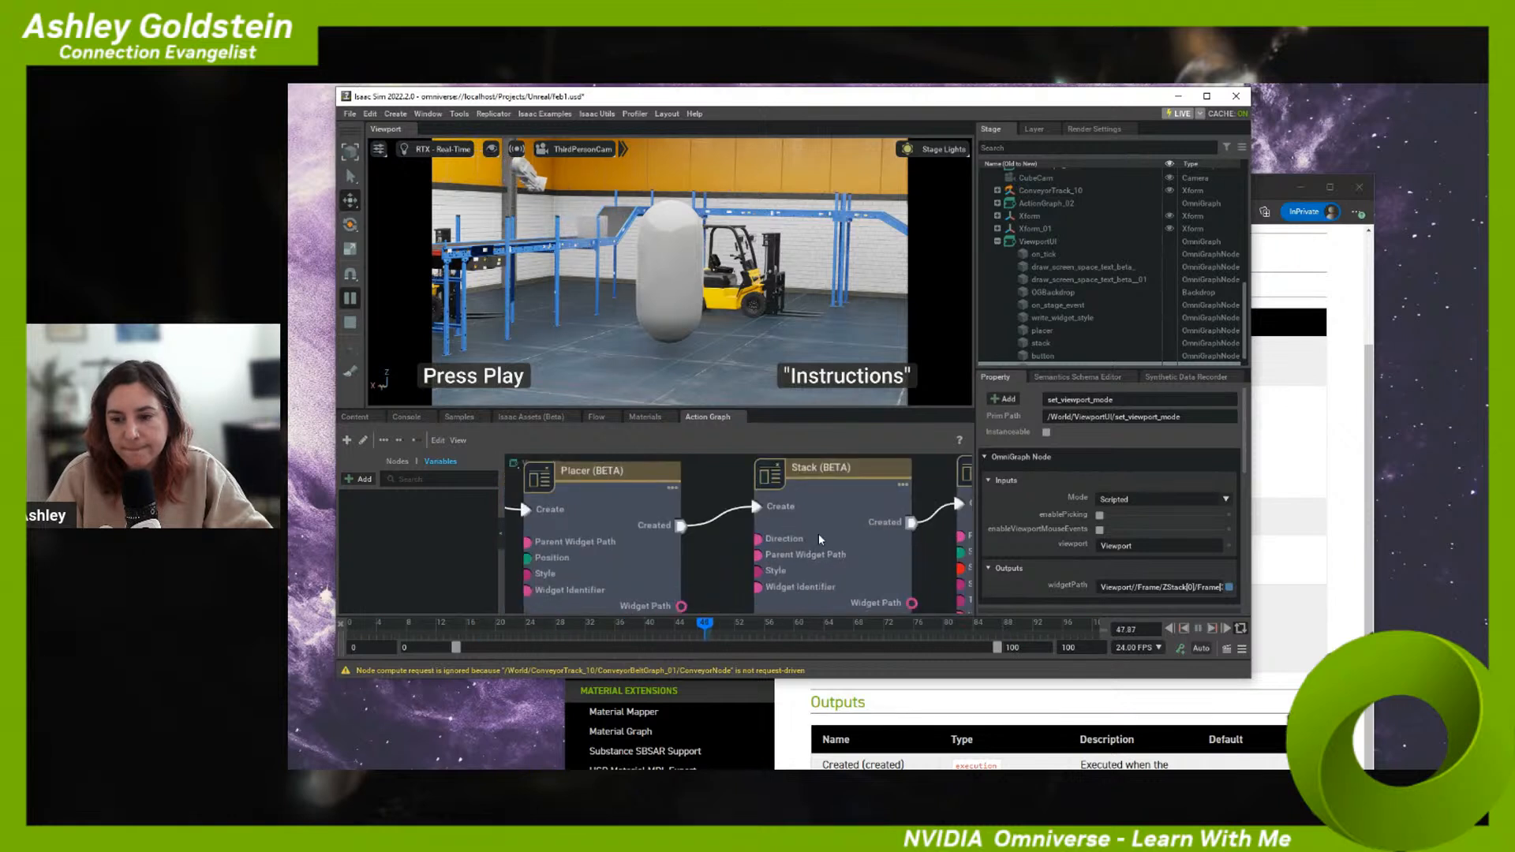
pyautogui.moveTo(856, 543); pyautogui.dragTo(605, 534, button='middle')
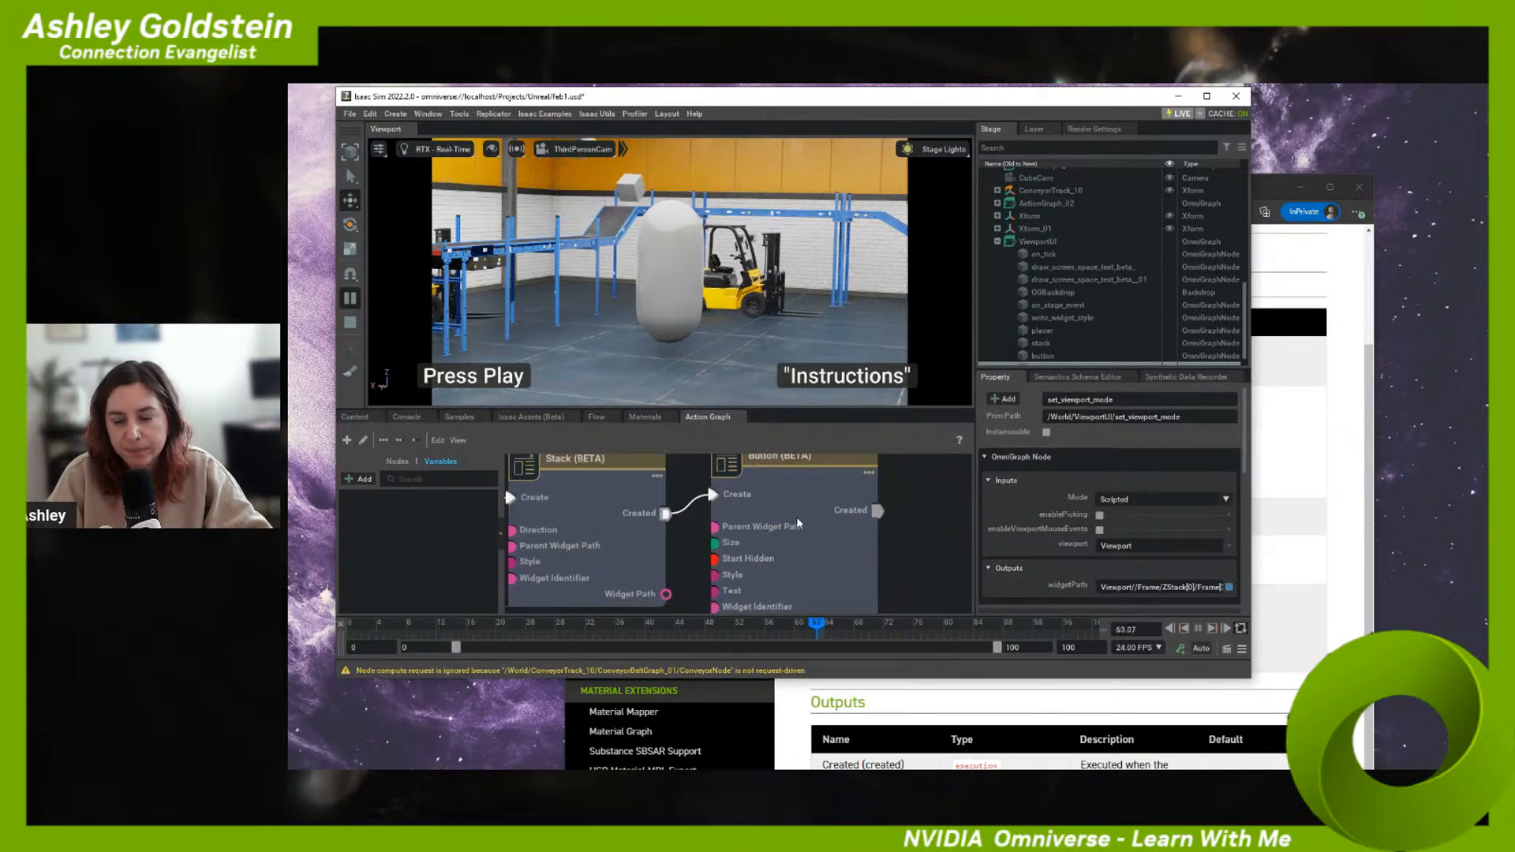
pyautogui.click(764, 503)
pyautogui.moveTo(1120, 535); pyautogui.dragTo(1255, 538)
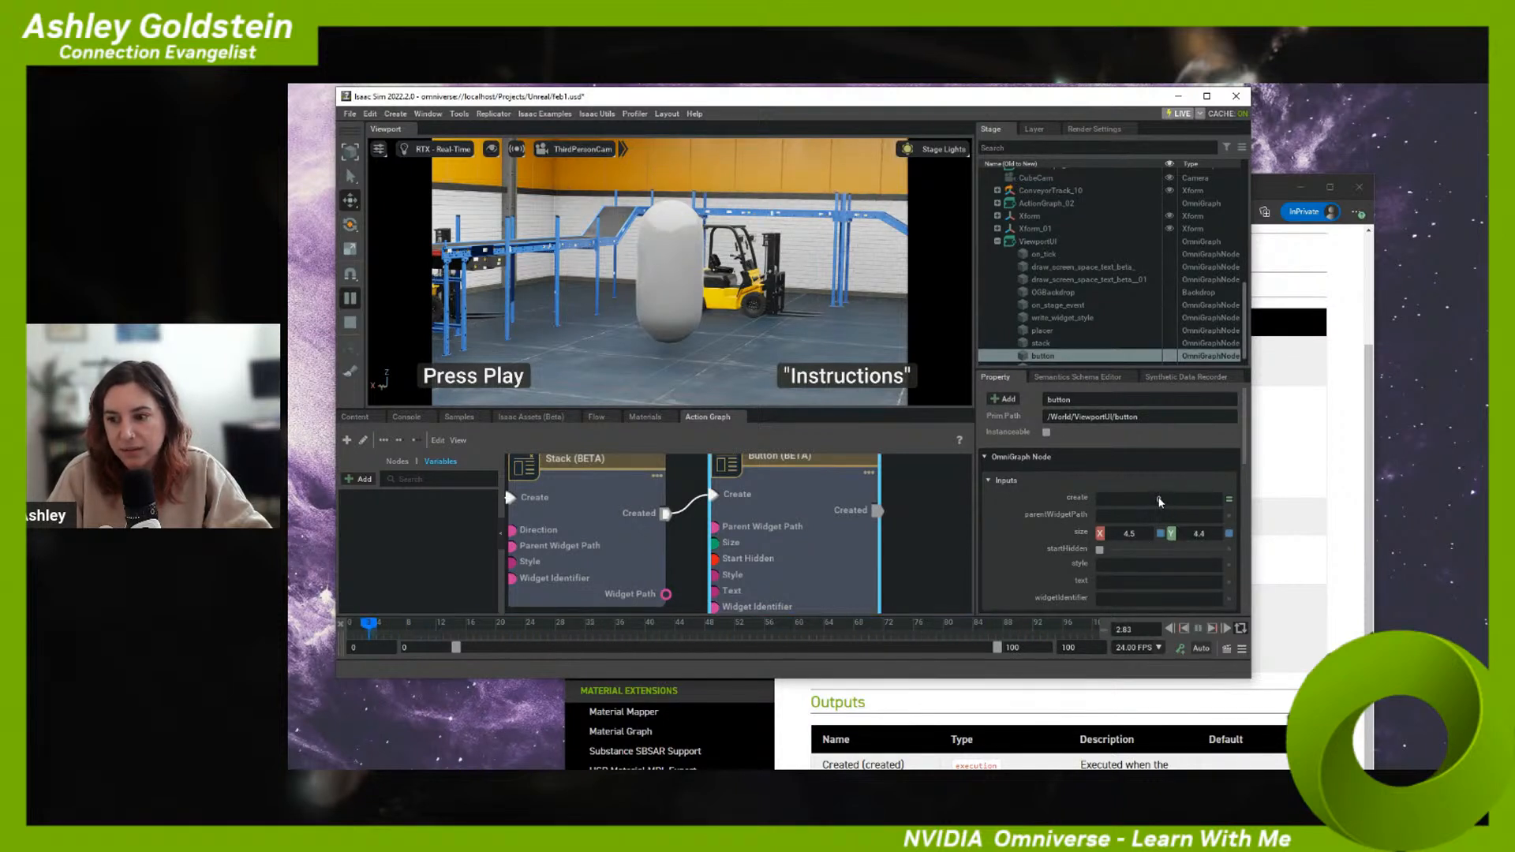
pyautogui.click(1105, 581)
pyautogui.write('Text')
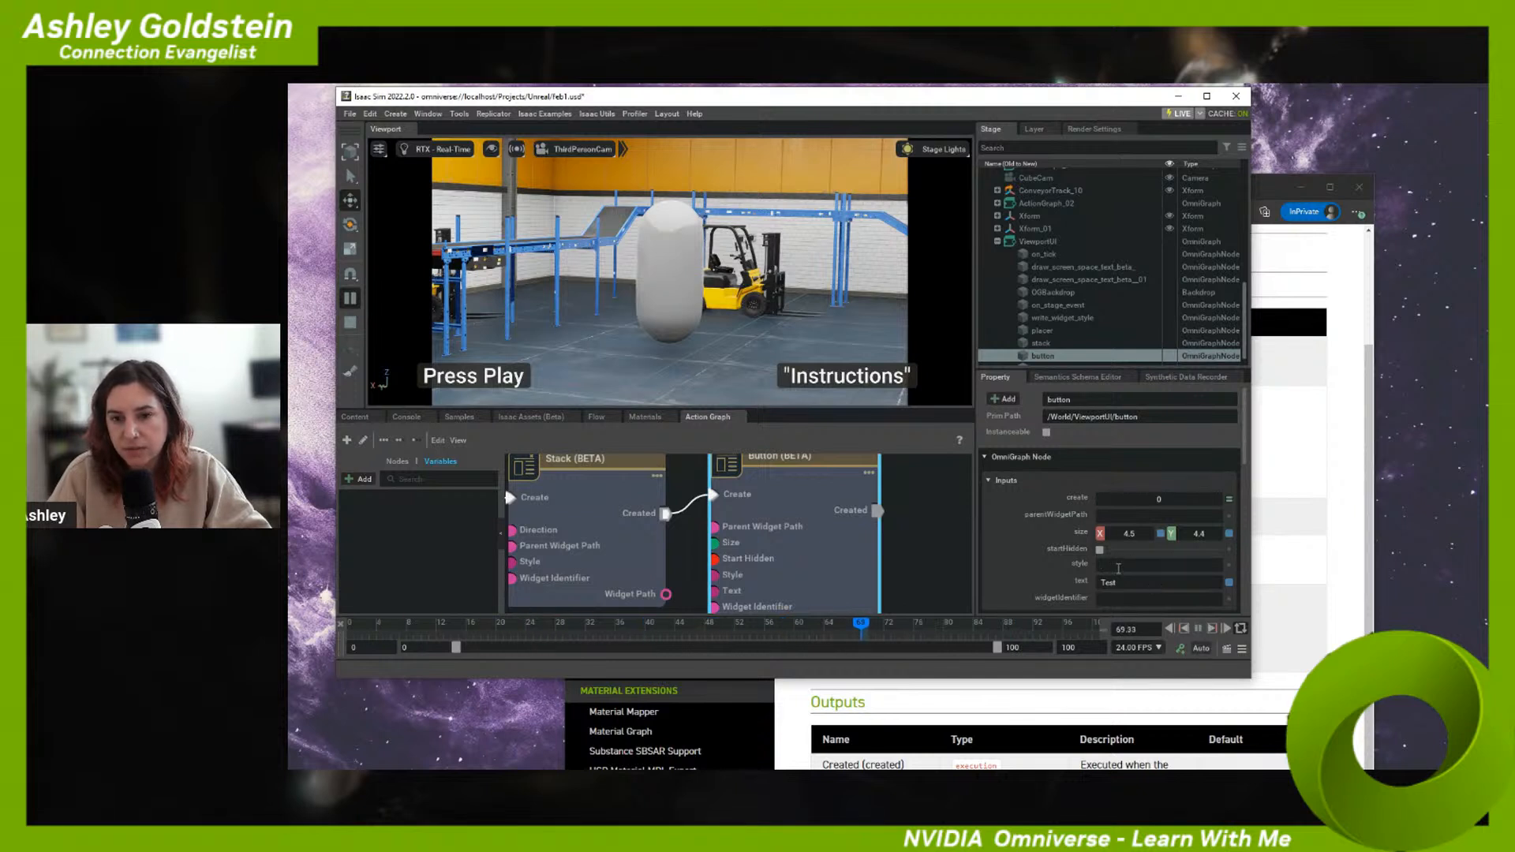
pyautogui.click(1100, 565)
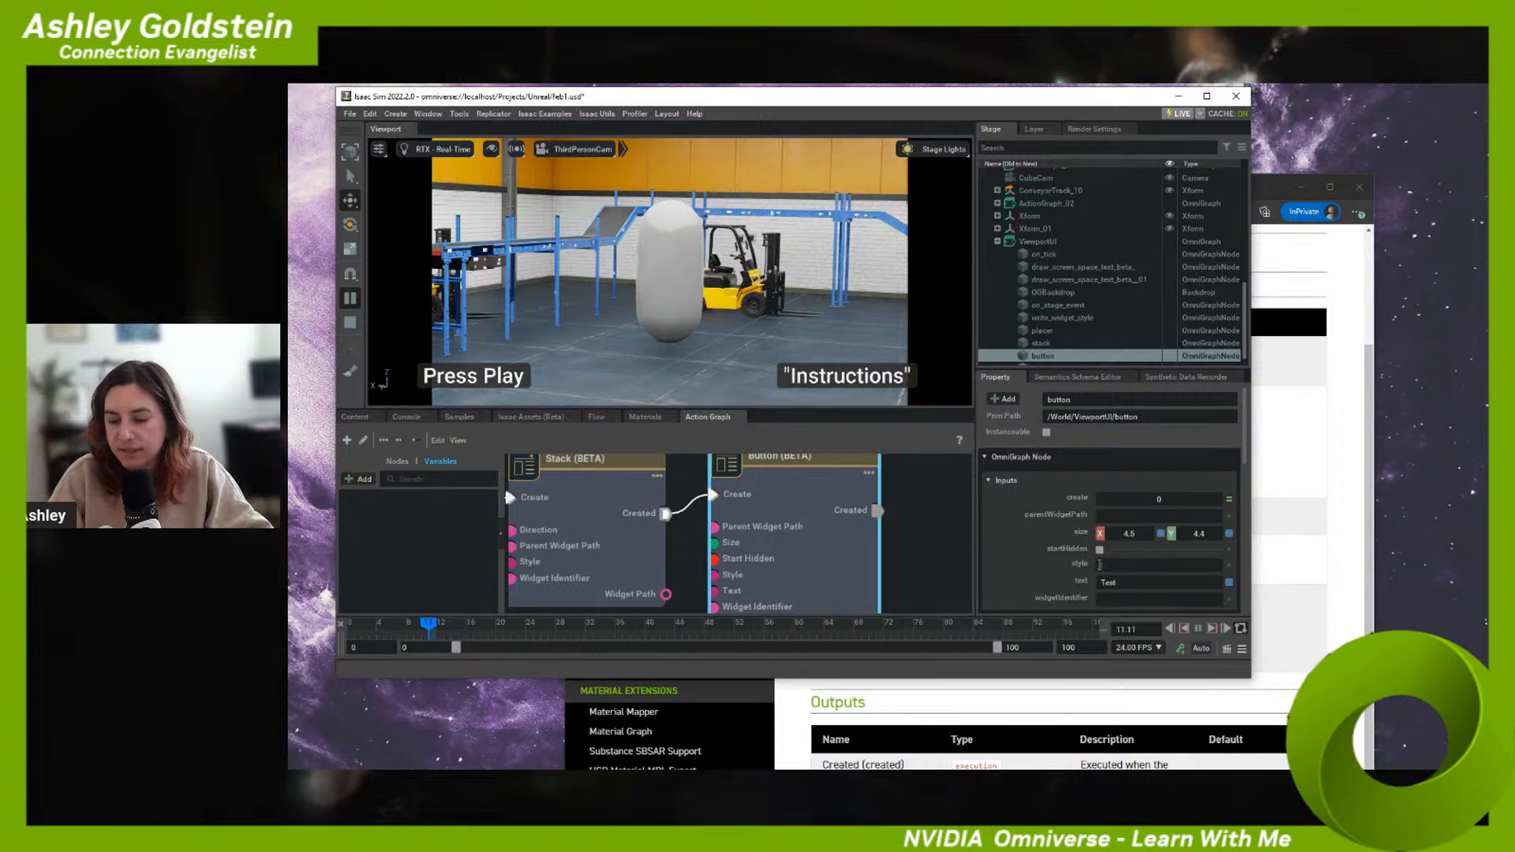
# - Move the Button node clear of the Stack node and examine the Write Widget Style node's Style and widget inputs
pyautogui.scroll(-1, 795, 526)
pyautogui.scroll(-3, 793, 527)
pyautogui.moveTo(784, 530); pyautogui.dragTo(825, 490)
pyautogui.moveTo(927, 515); pyautogui.dragTo(892, 413, button='middle')
pyautogui.click(700, 549)
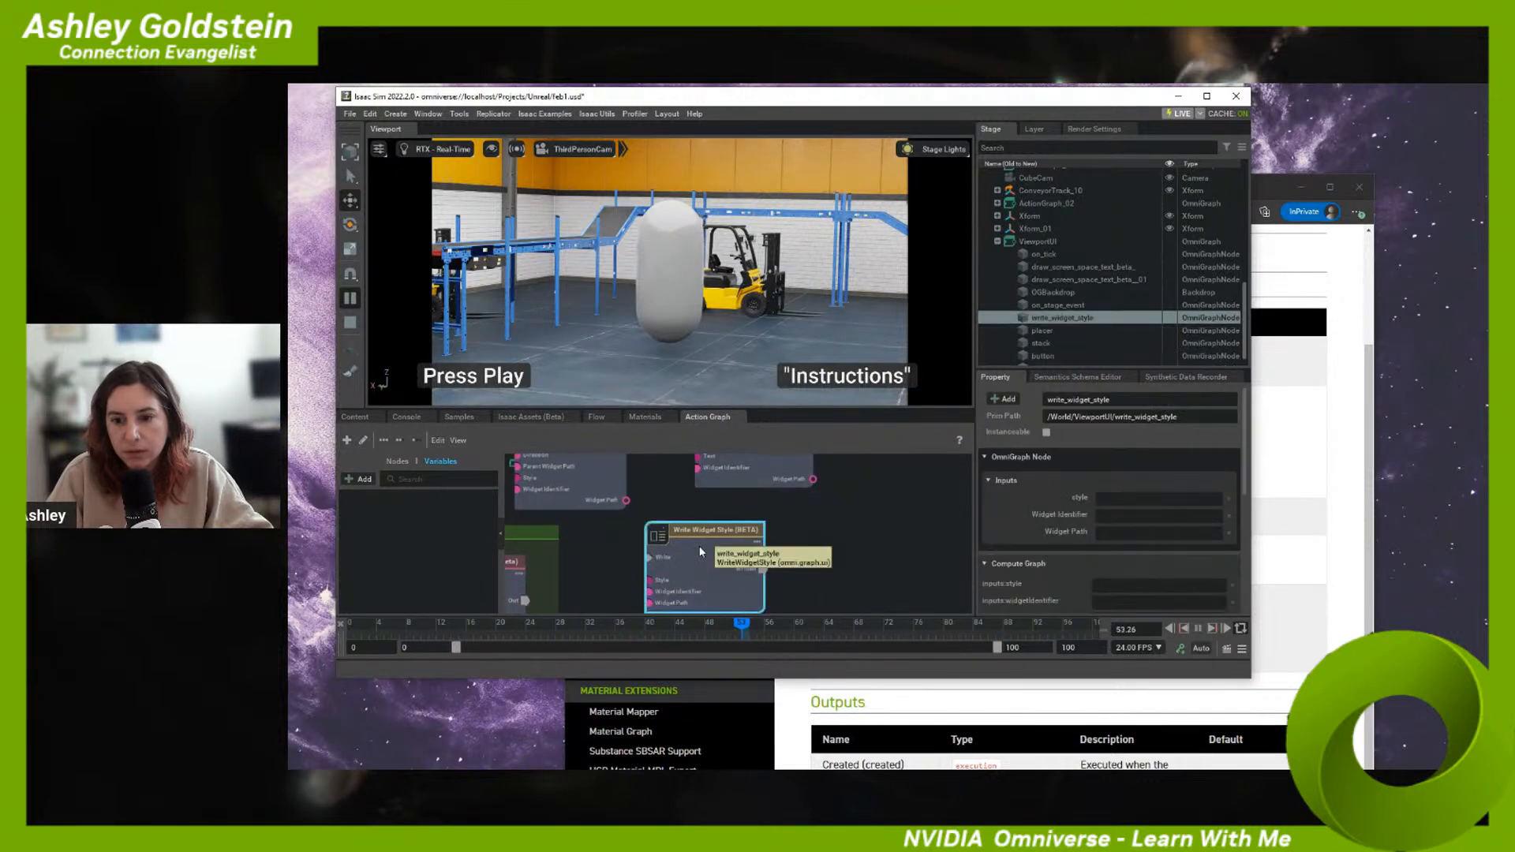
pyautogui.moveTo(775, 516); pyautogui.dragTo(789, 537, button='middle')
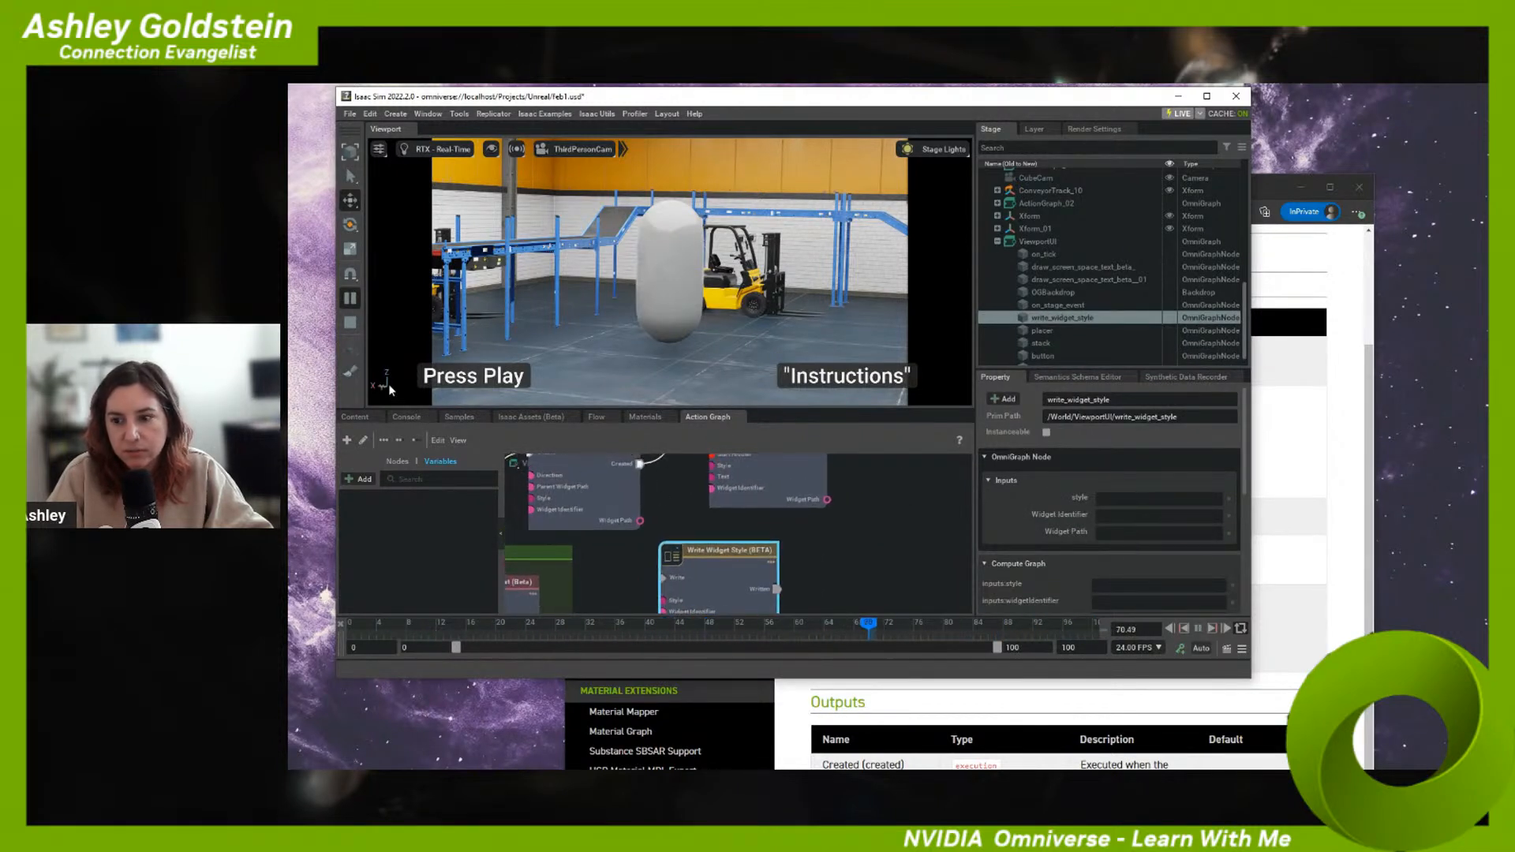
pyautogui.click(1125, 498)
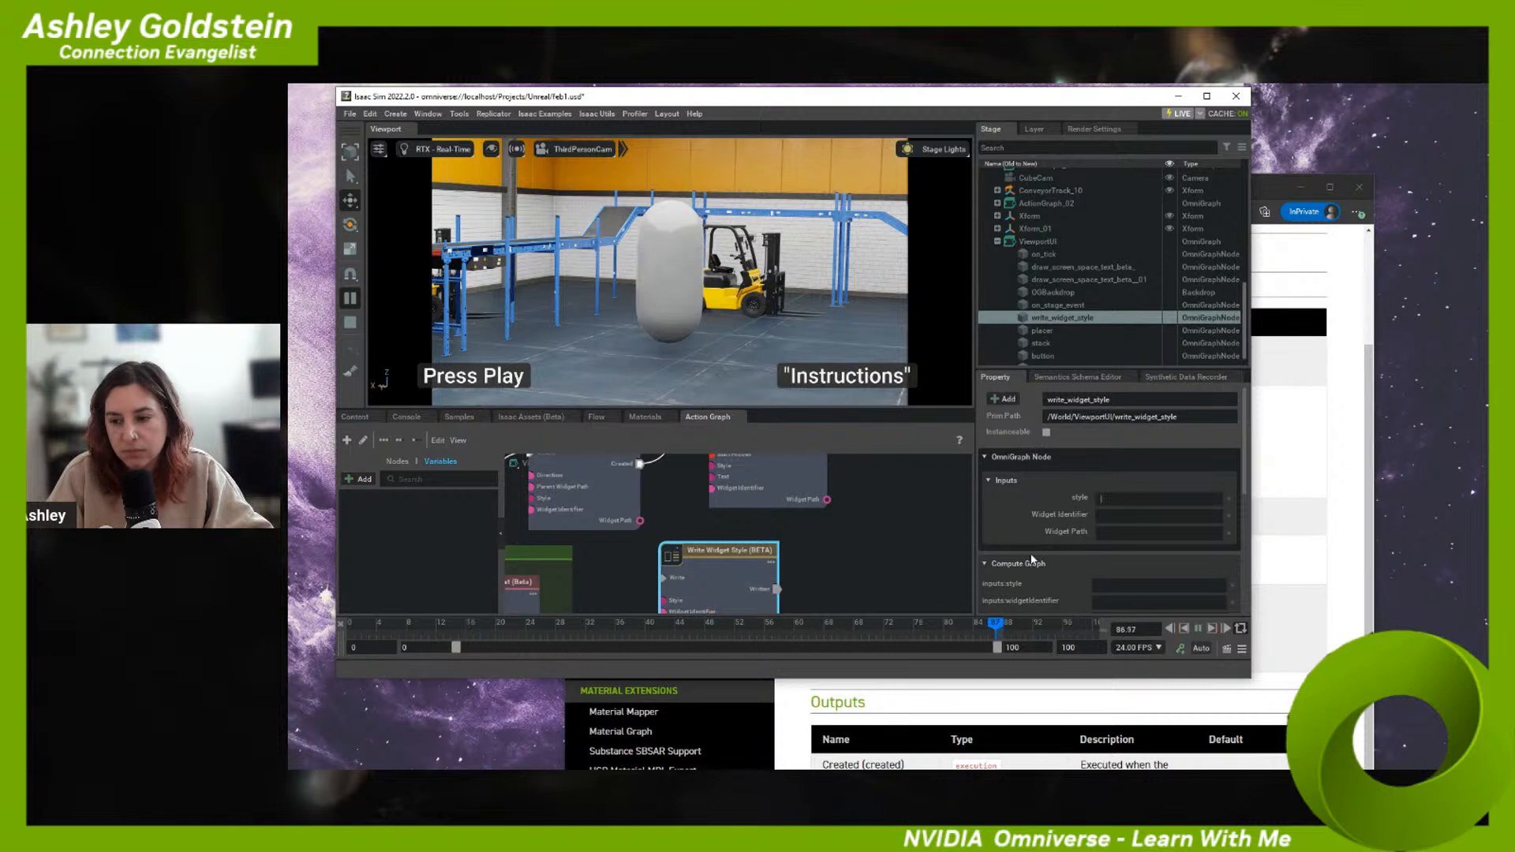
pyautogui.click(911, 540)
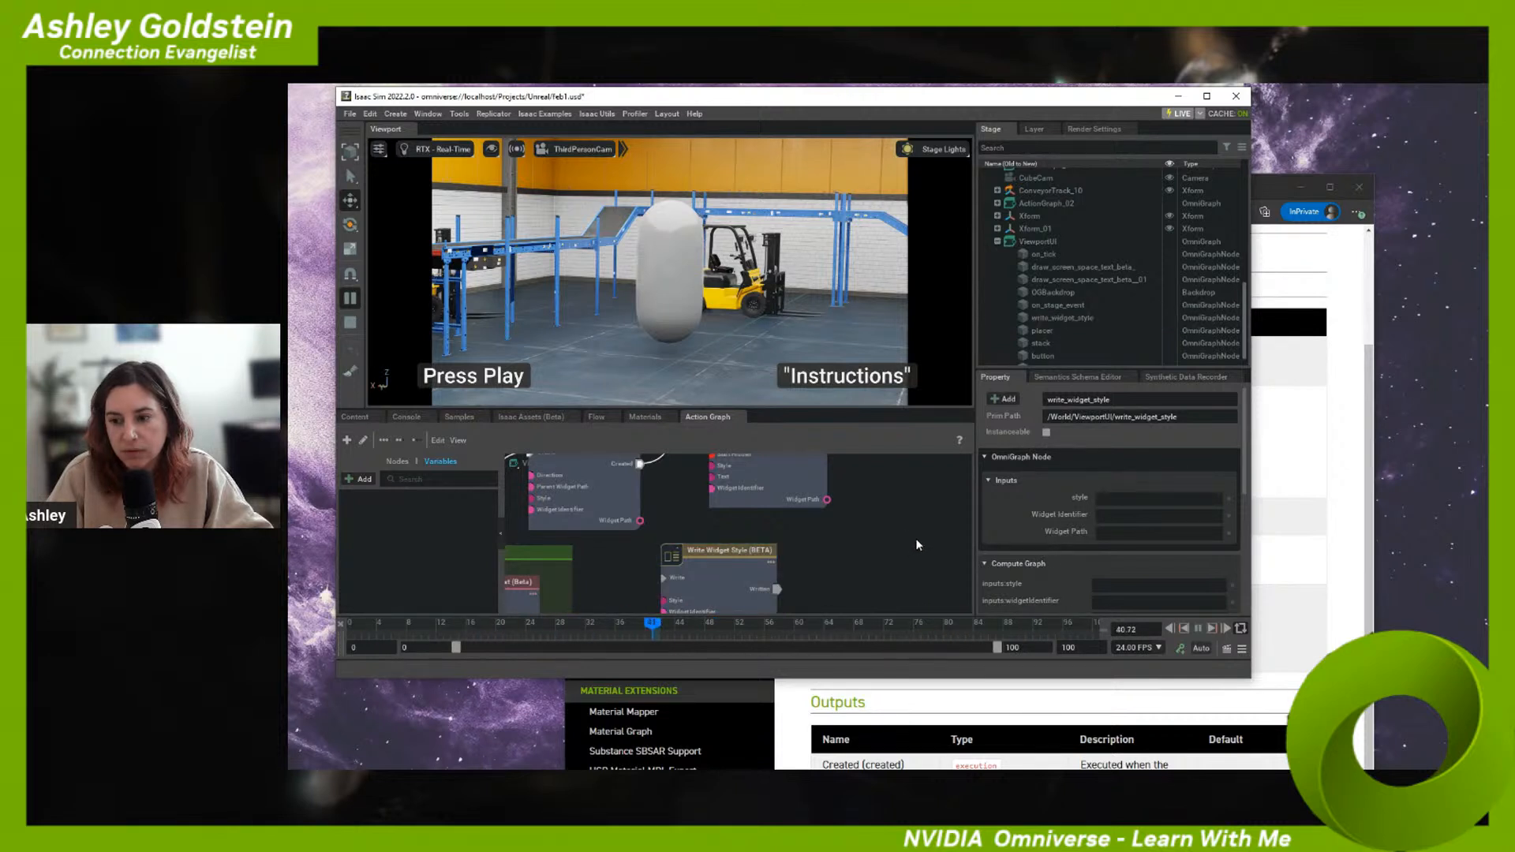
# - Set the Button node's size to 6.2 by 6.5
pyautogui.click(763, 498)
pyautogui.moveTo(798, 500); pyautogui.dragTo(916, 565, button='middle')
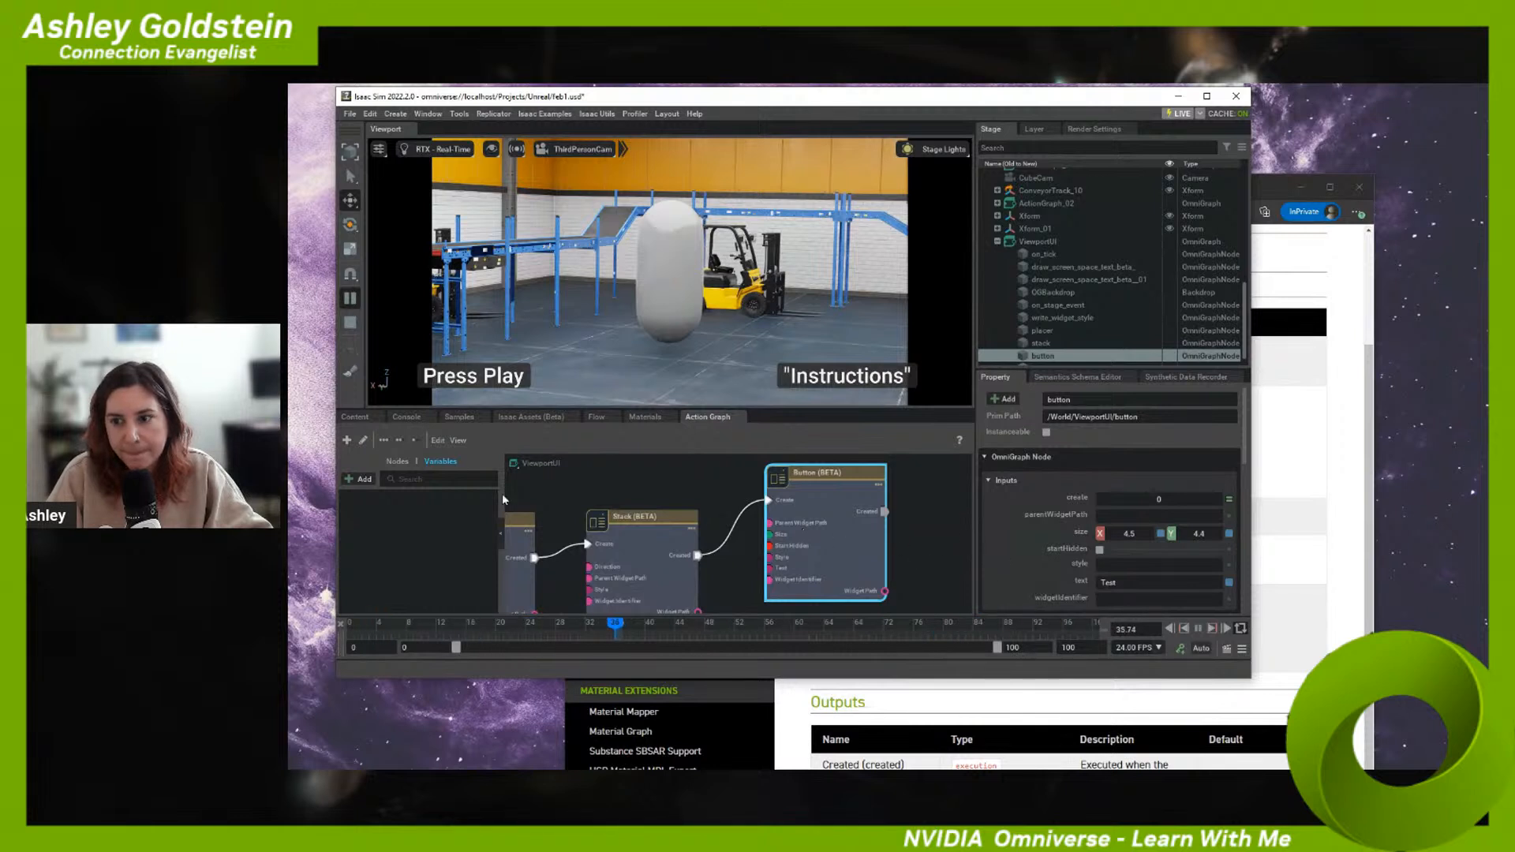
pyautogui.moveTo(1128, 534); pyautogui.dragTo(1212, 534)
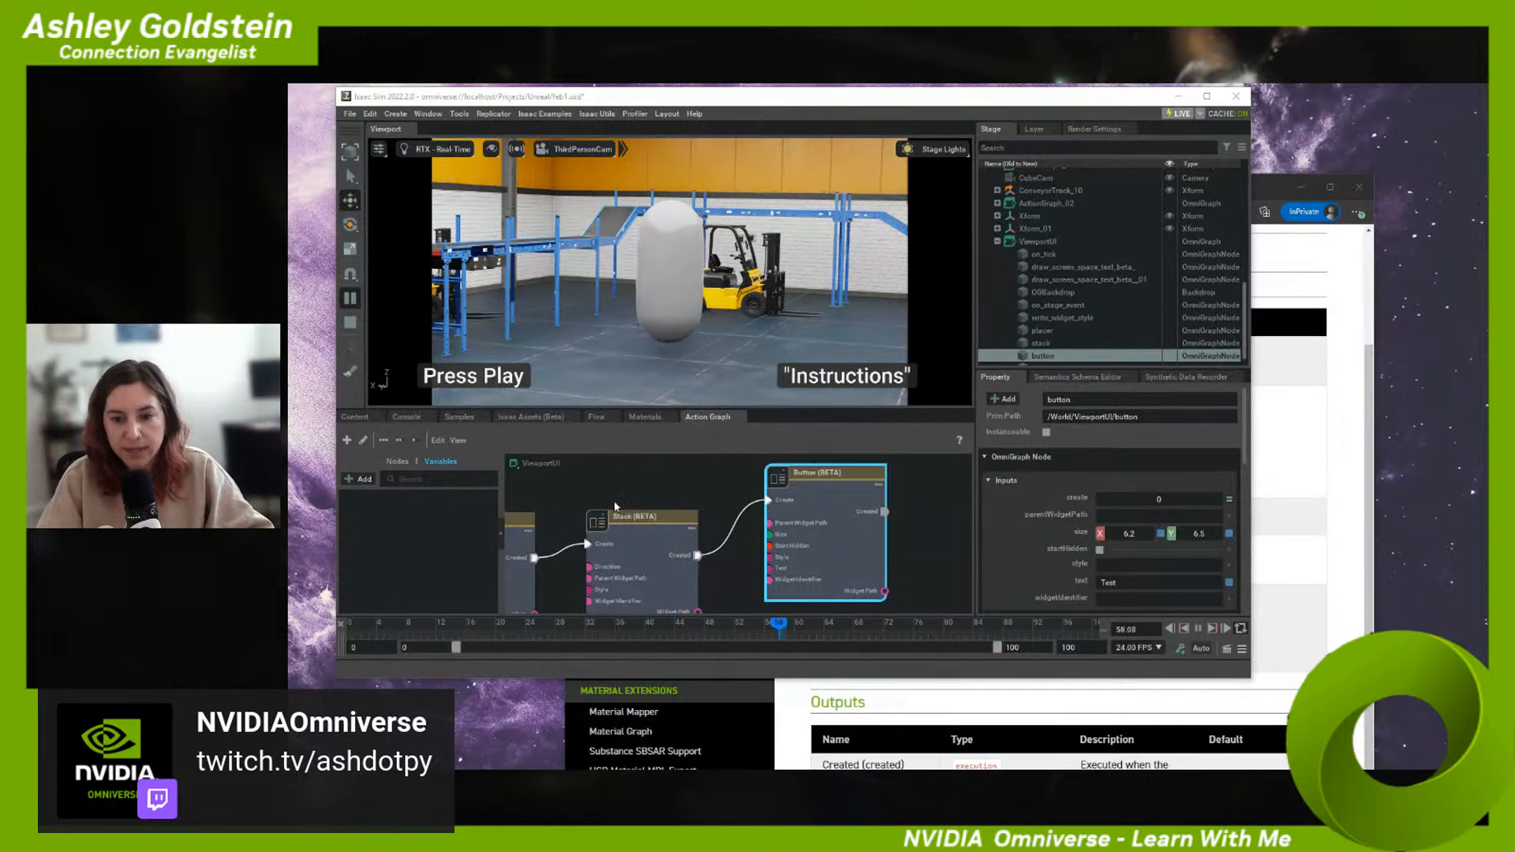
# - Enable picking on the Set Viewport Mode node and restart the simulation to test the button
pyautogui.moveTo(579, 501); pyautogui.dragTo(676, 498, button='middle')
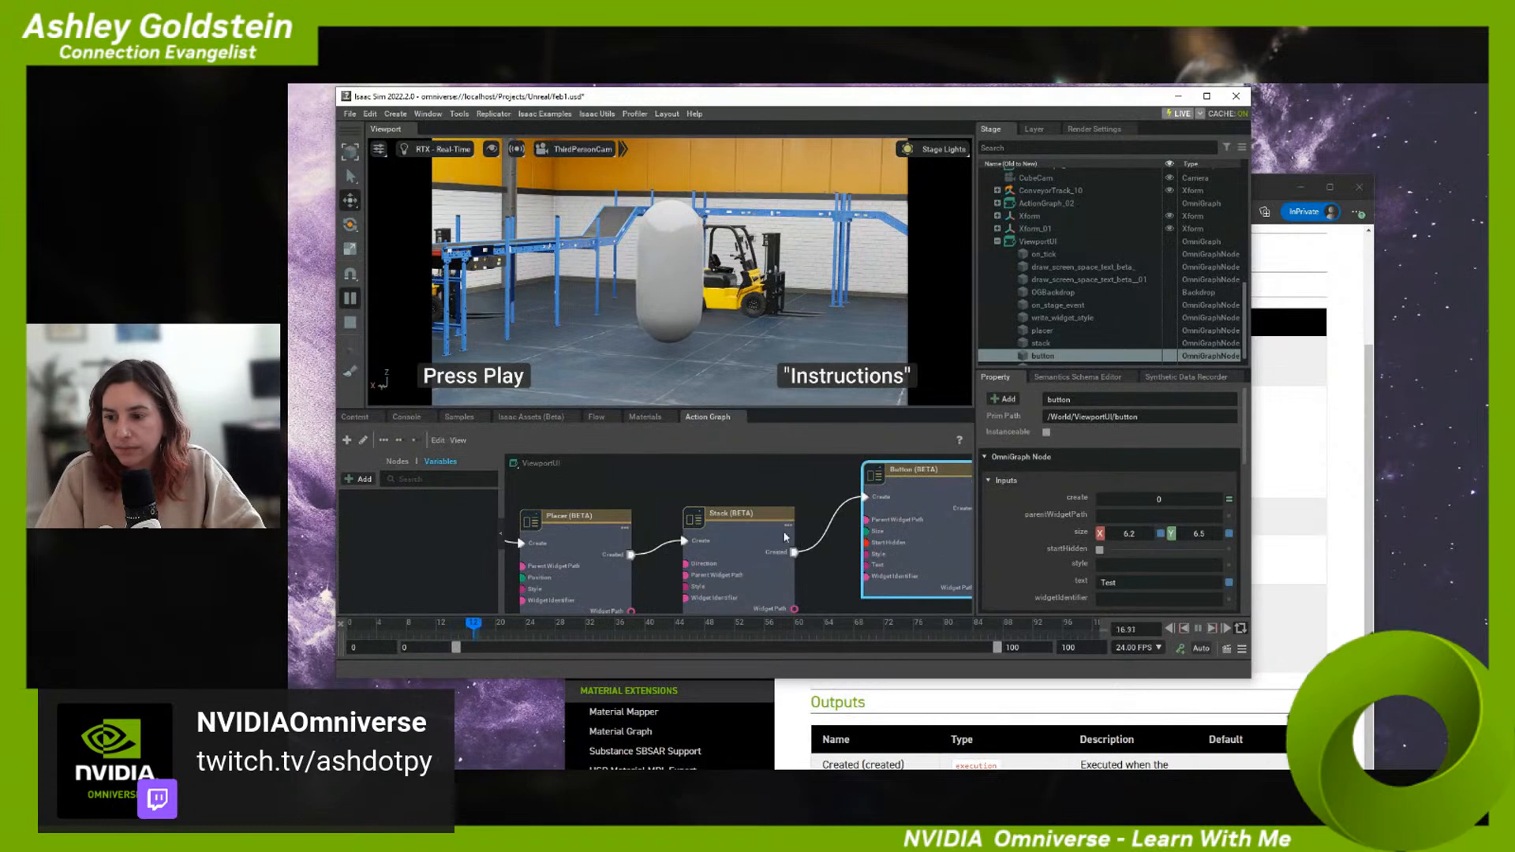
pyautogui.moveTo(629, 509); pyautogui.dragTo(811, 515, button='middle')
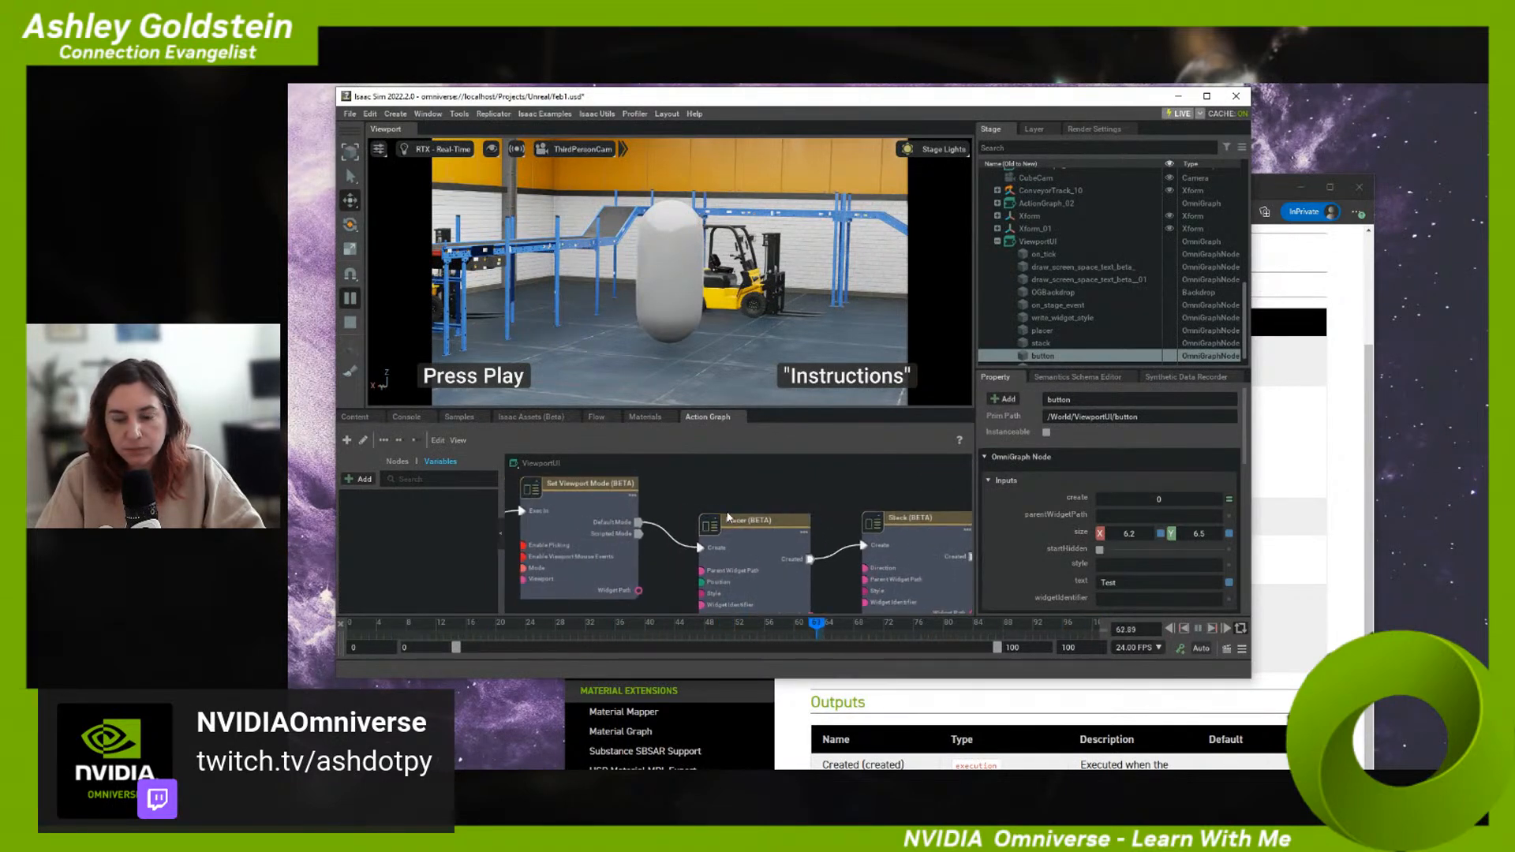
pyautogui.click(589, 509)
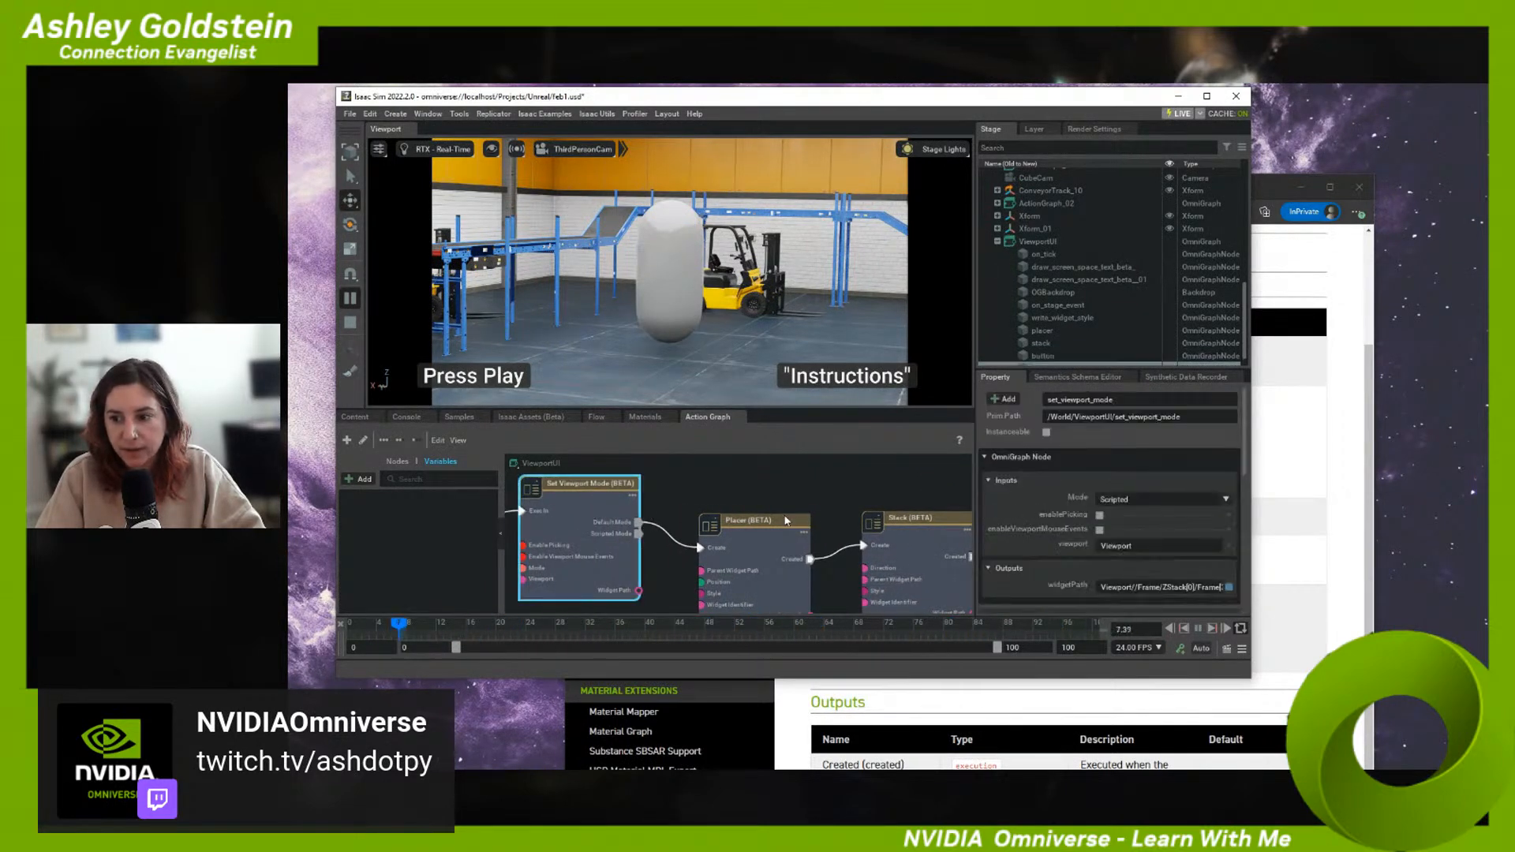
pyautogui.click(1100, 515)
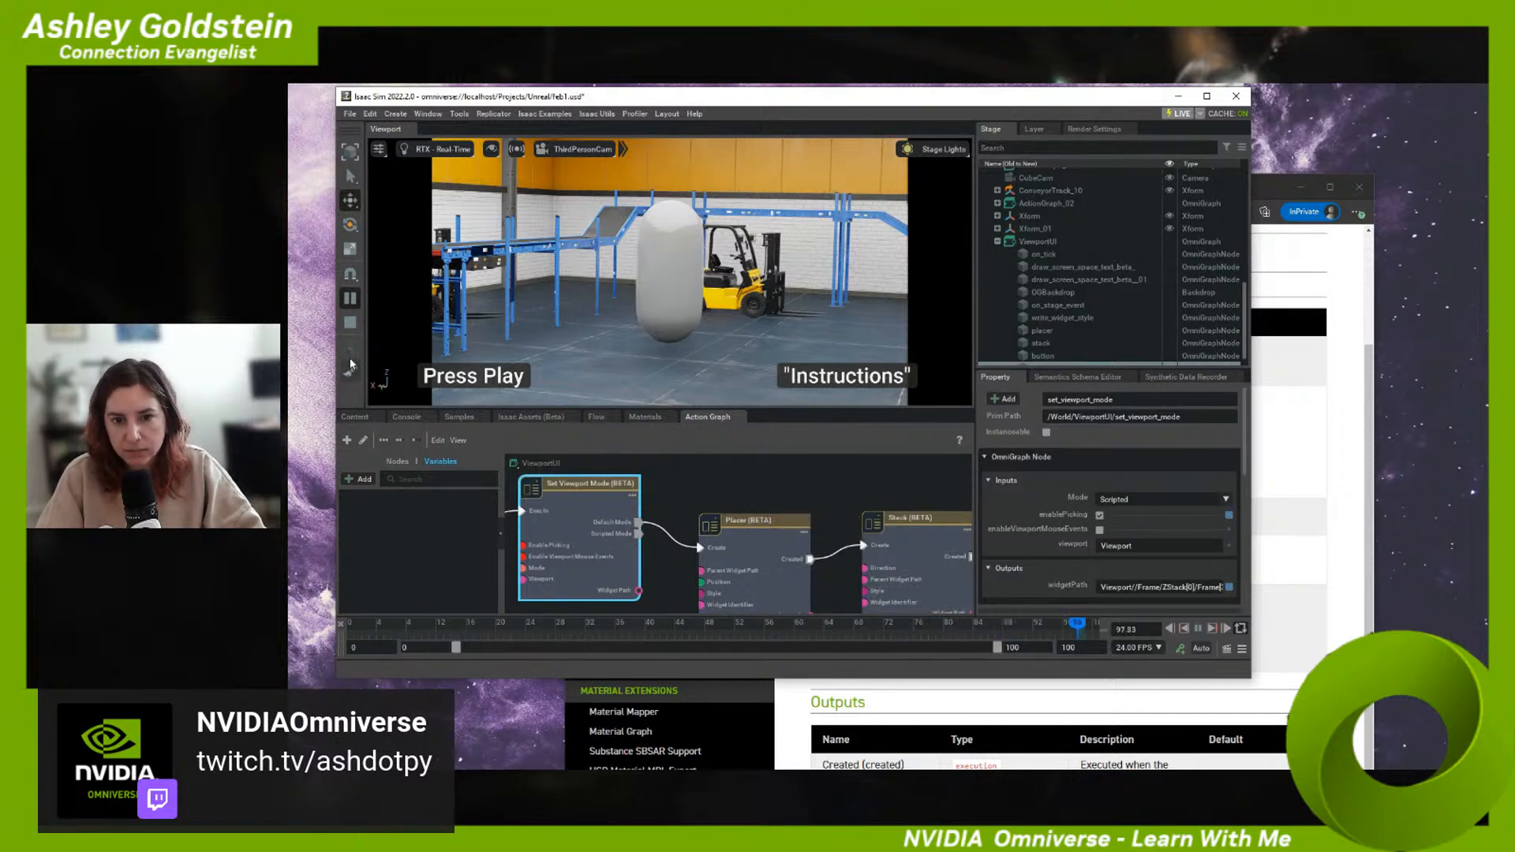
pyautogui.click(350, 322)
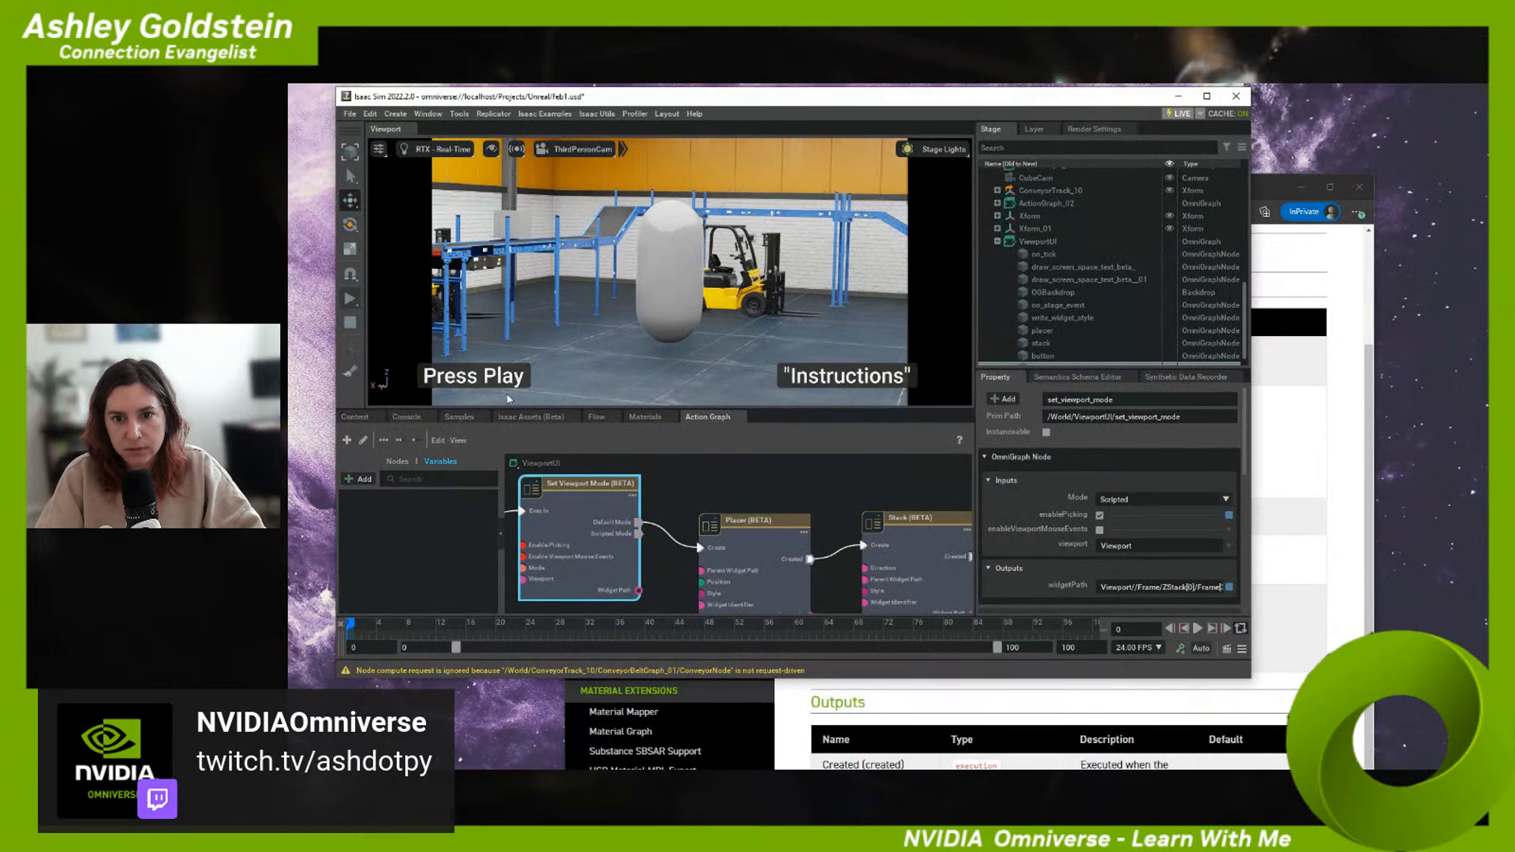
pyautogui.press('space')
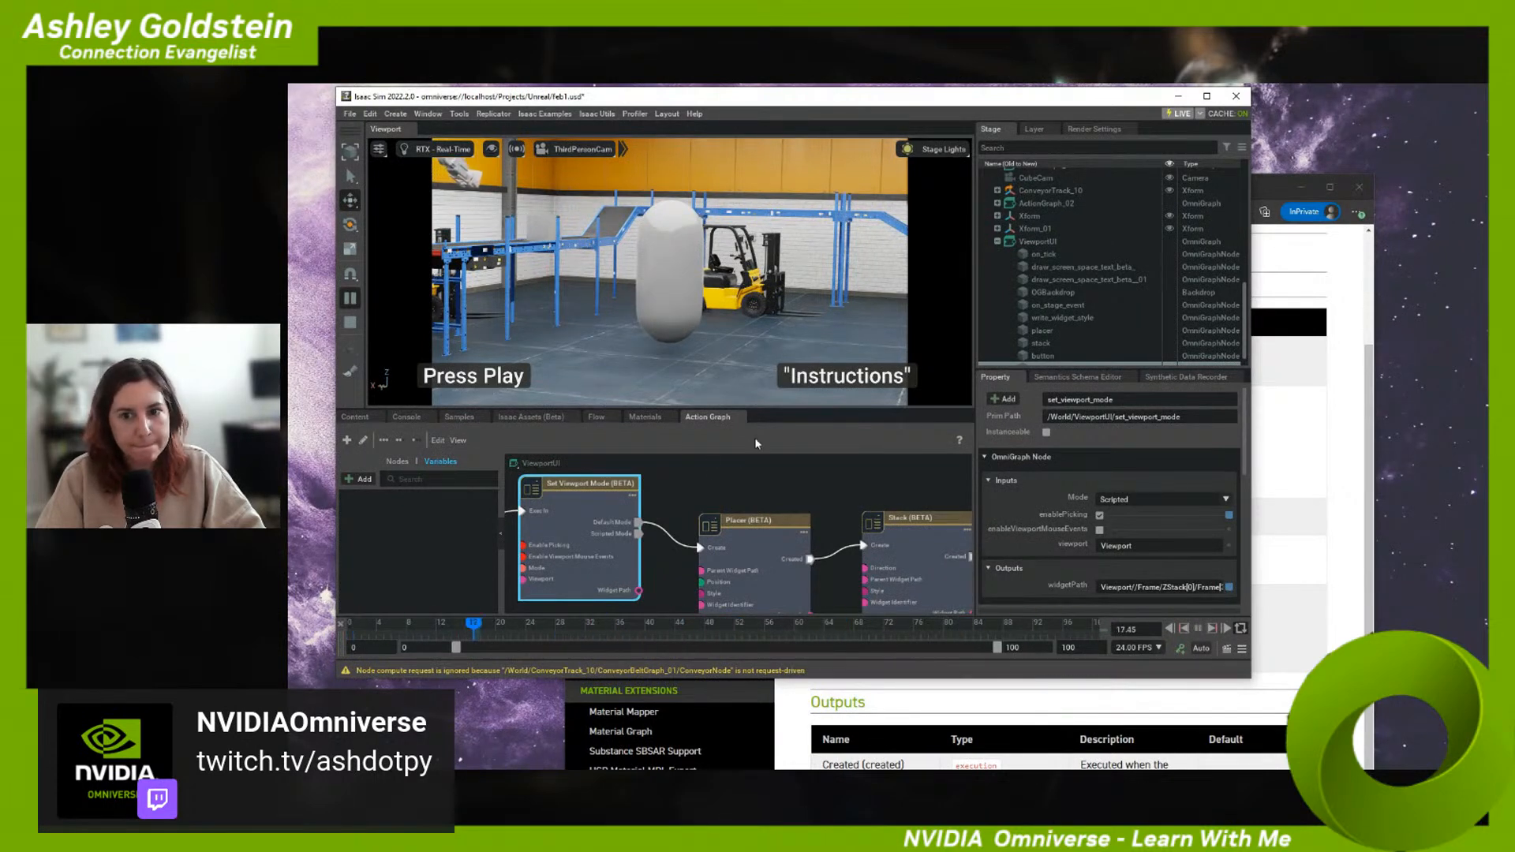
# - Examine the input properties of the Placer, Stack and Button nodes, including their parent widget paths
pyautogui.click(756, 522)
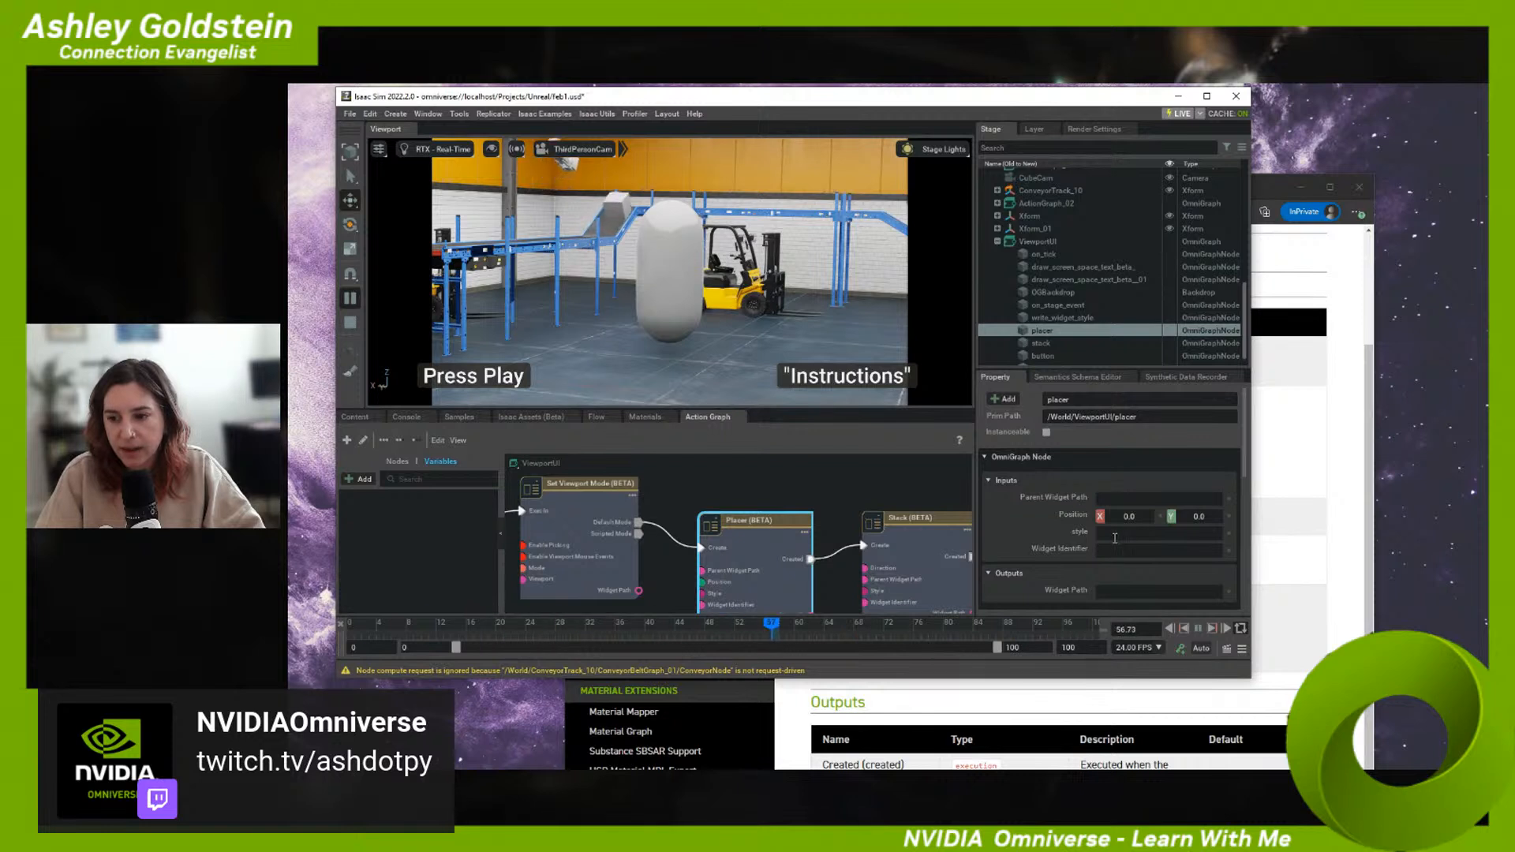
pyautogui.moveTo(907, 509); pyautogui.dragTo(802, 466, button='middle')
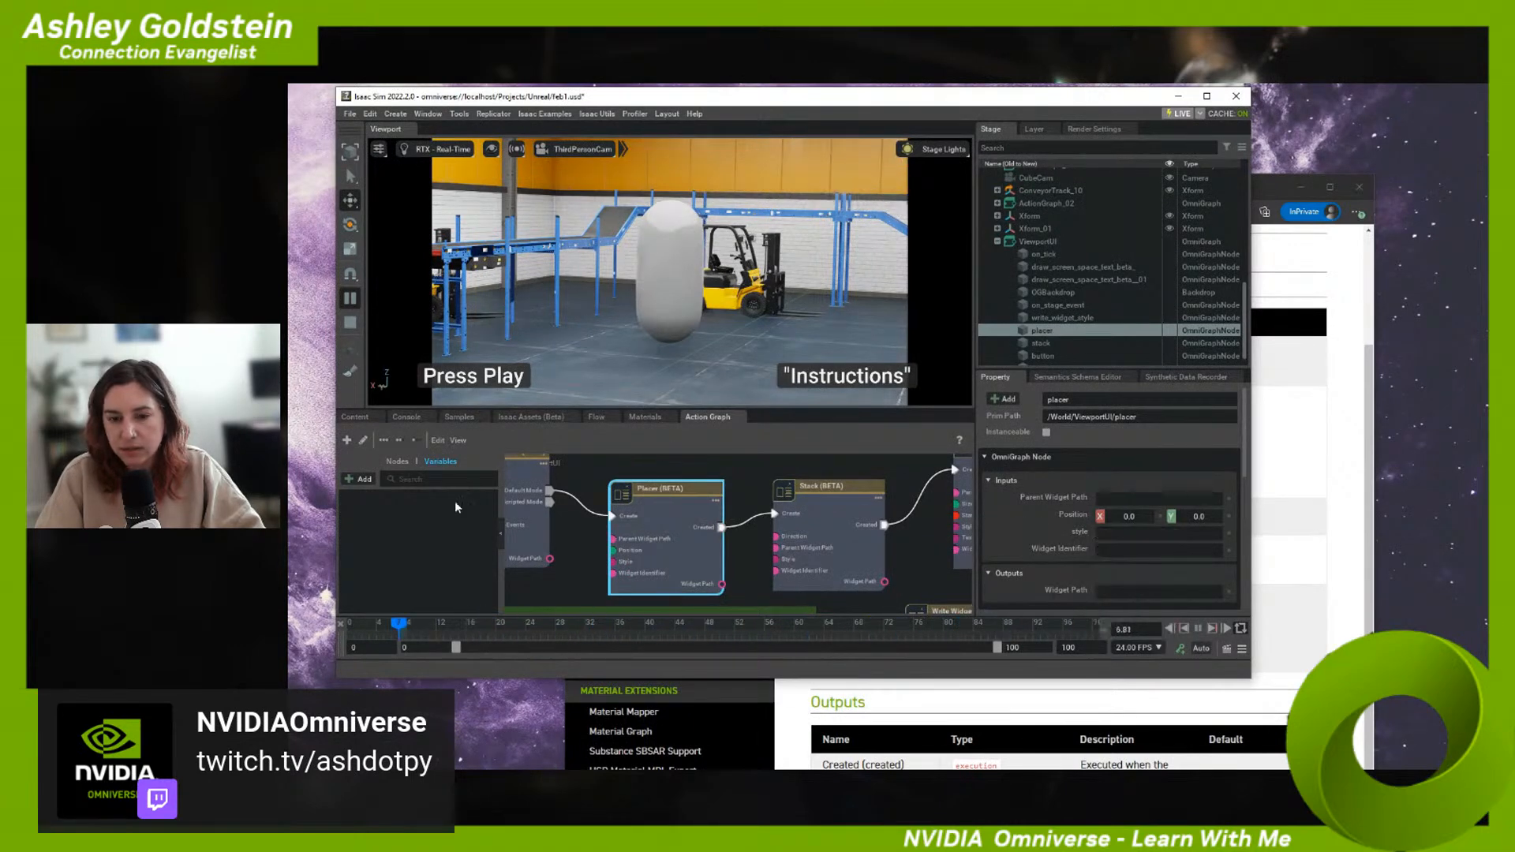
pyautogui.click(818, 487)
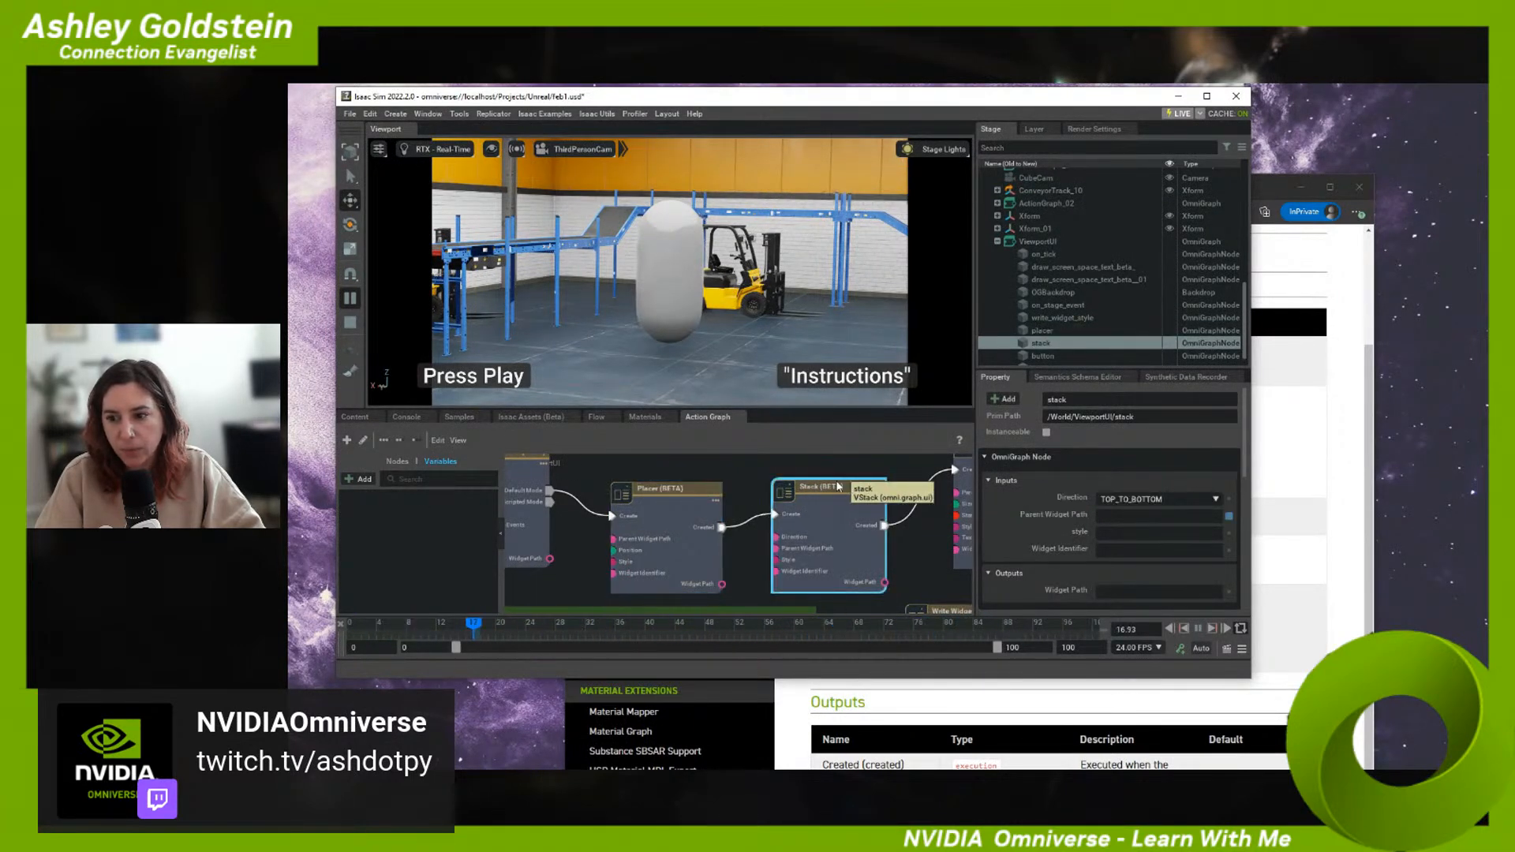
pyautogui.moveTo(818, 488); pyautogui.dragTo(682, 500, button='middle')
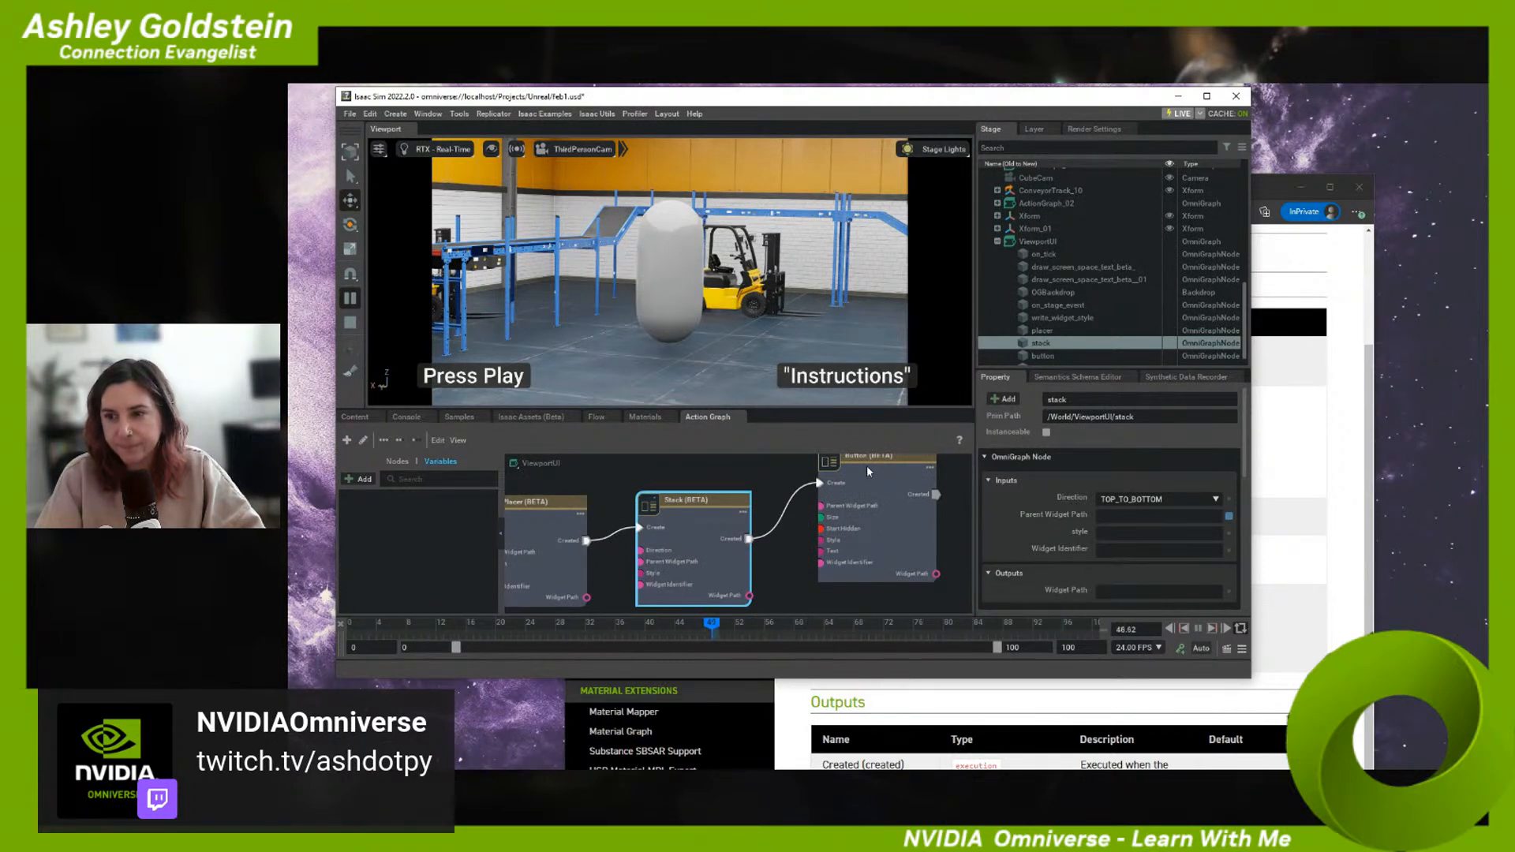
pyautogui.click(855, 483)
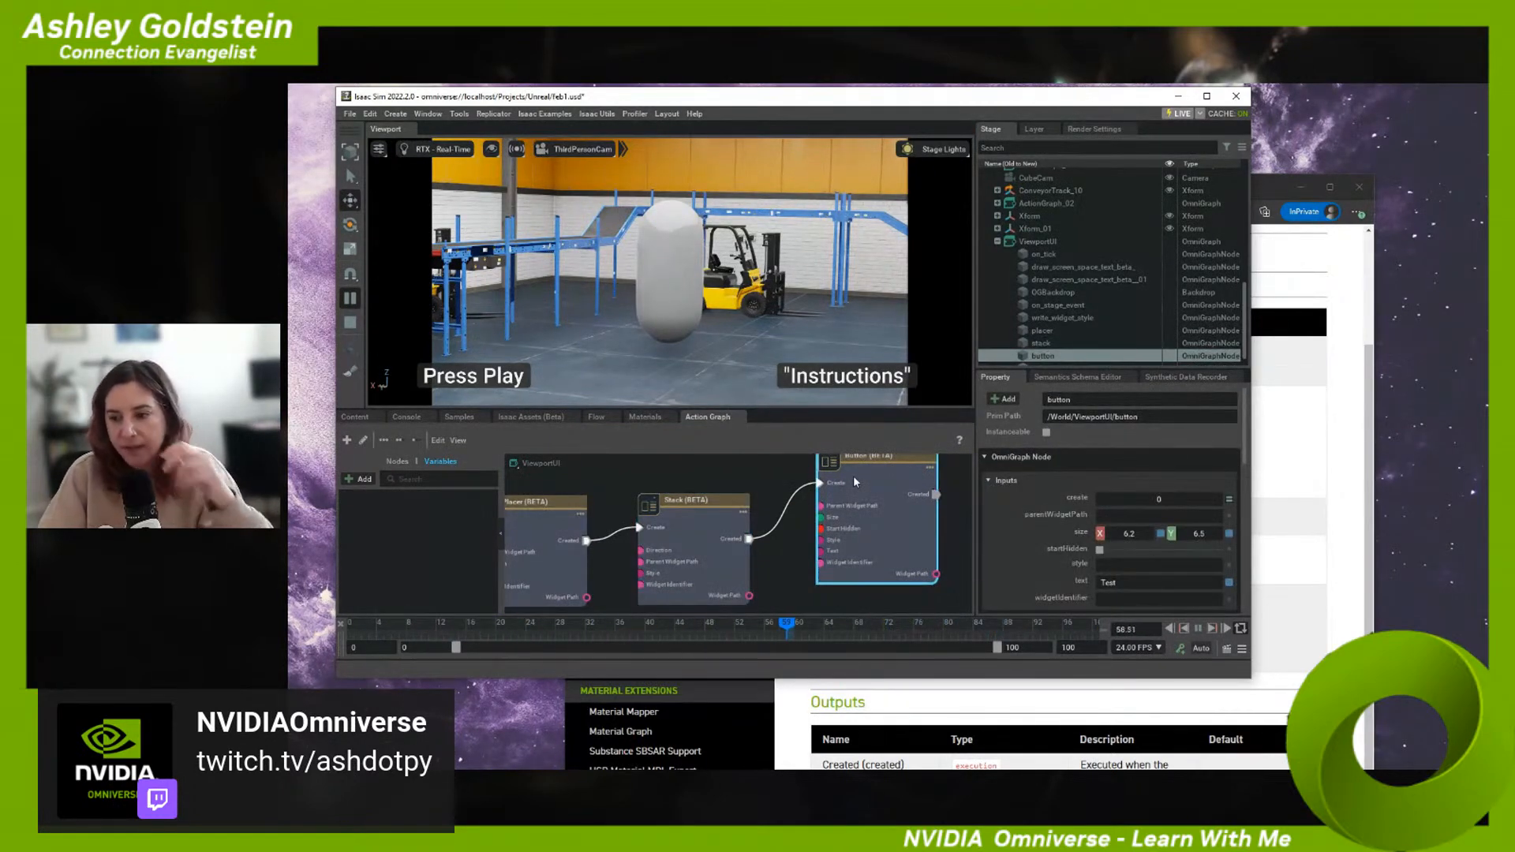
pyautogui.moveTo(752, 486); pyautogui.dragTo(783, 495, button='middle')
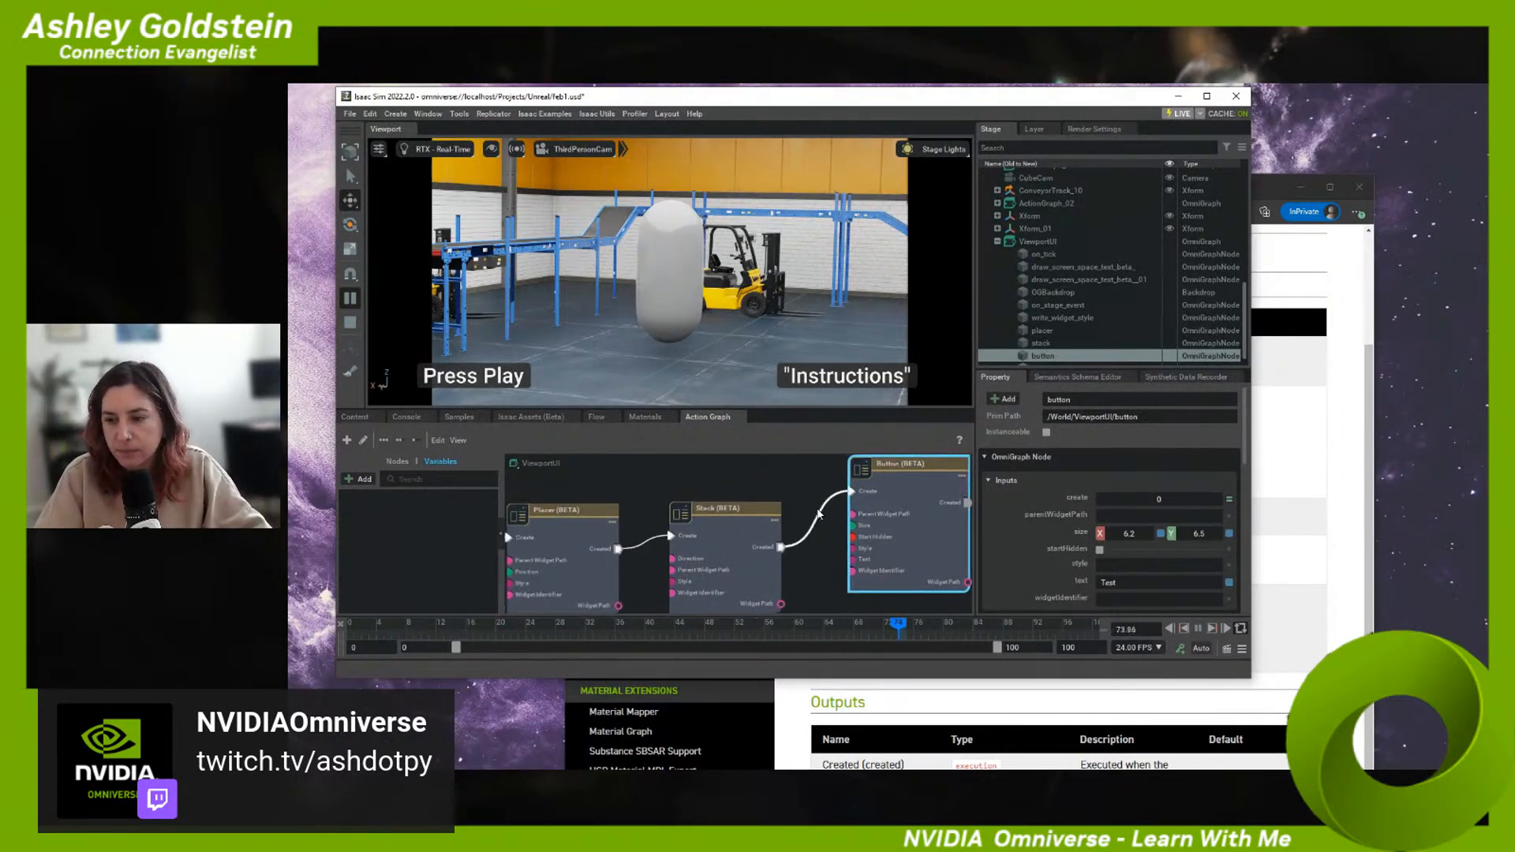
pyautogui.scroll(-2, 783, 495)
pyautogui.scroll(2, 941, 528)
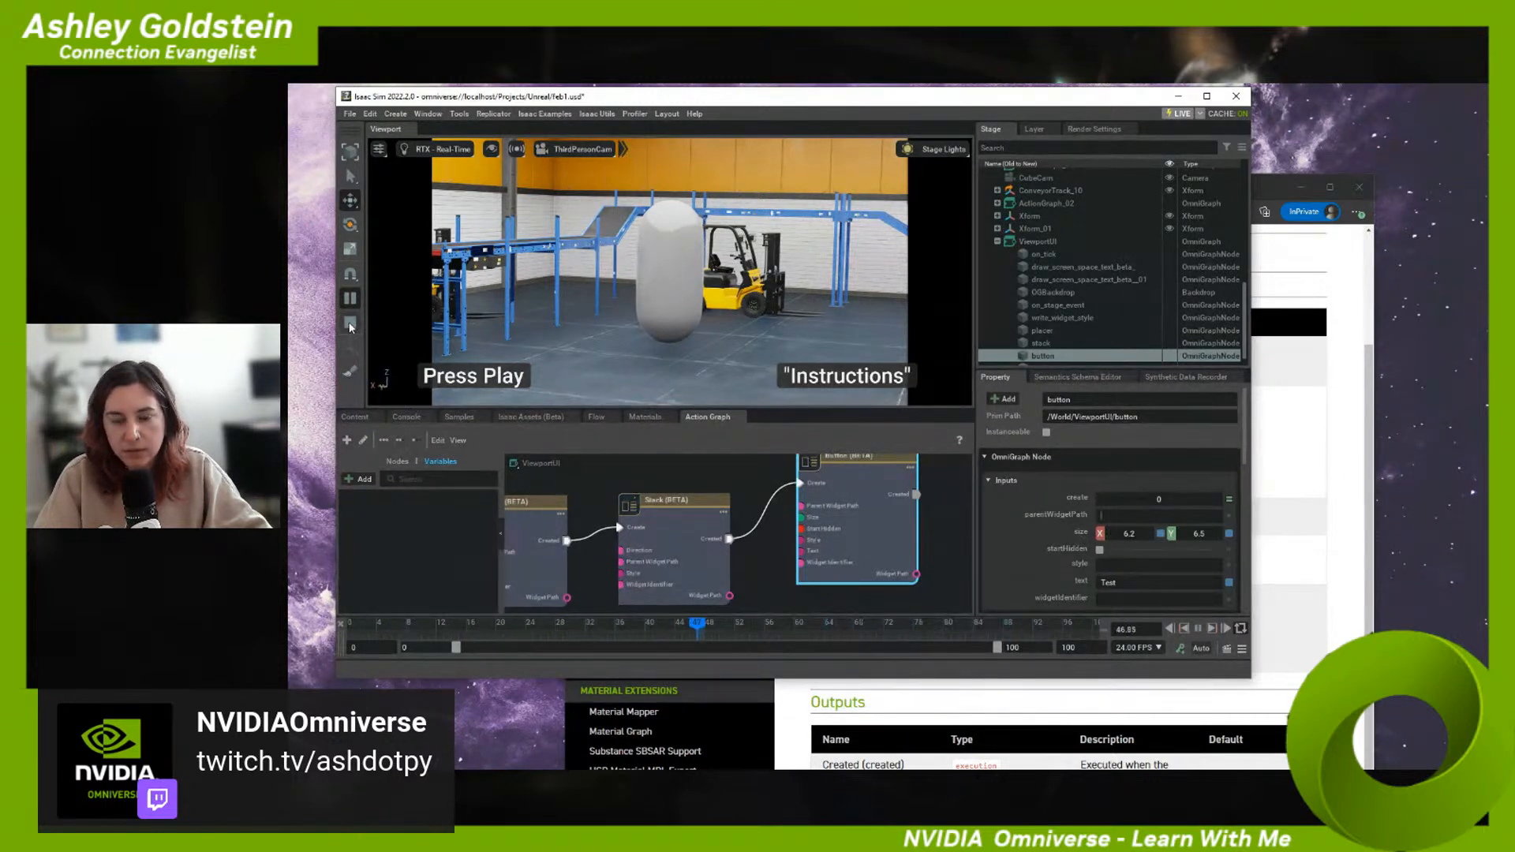
# - Search the available graph nodes for "path" and look through the matches for a widget path node
pyautogui.click(777, 554)
pyautogui.press('Tab')
pyautogui.write('path')
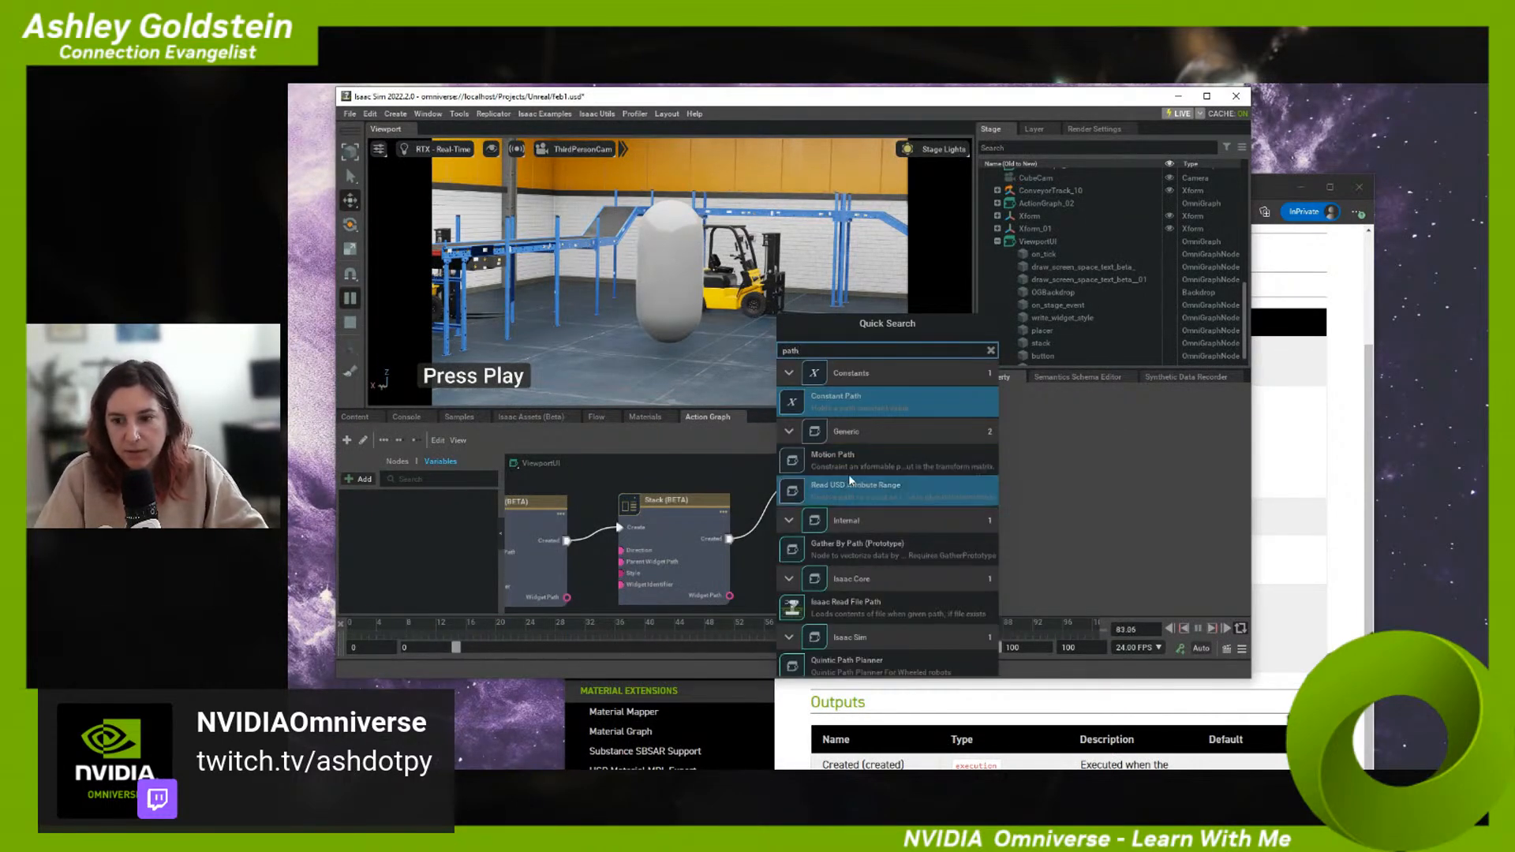
pyautogui.scroll(-3, 849, 505)
pyautogui.scroll(-8, 849, 533)
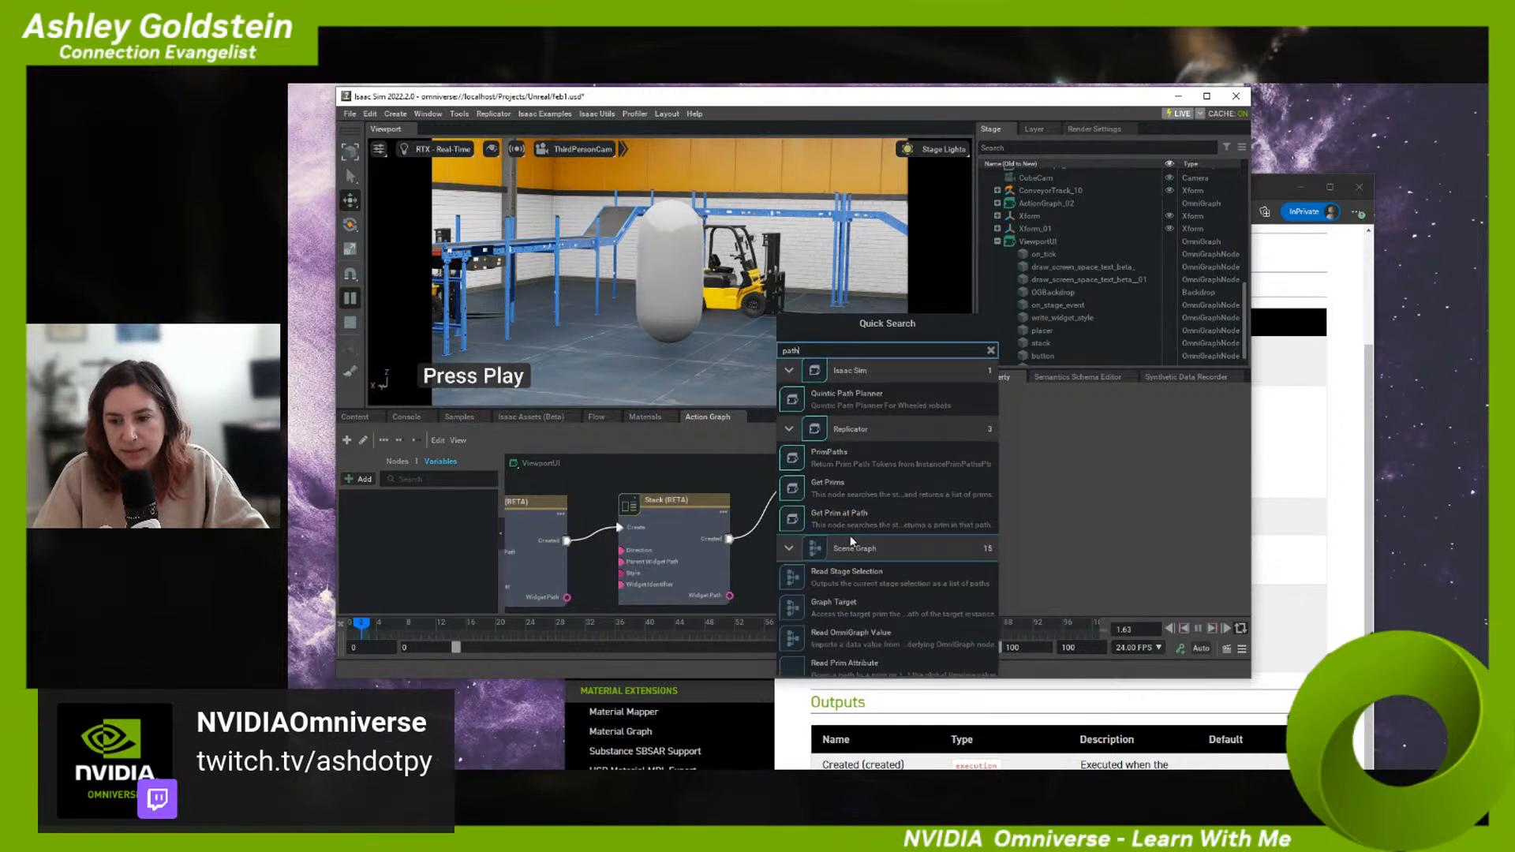
pyautogui.scroll(4, 884, 529)
# - Search the graph nodes for "widget", add a Write Widget Property node and place it beside the Write Widget Style node
pyautogui.press('BackSpace')
pyautogui.press('BackSpace')
pyautogui.press('BackSpace')
pyautogui.write('wdiget')
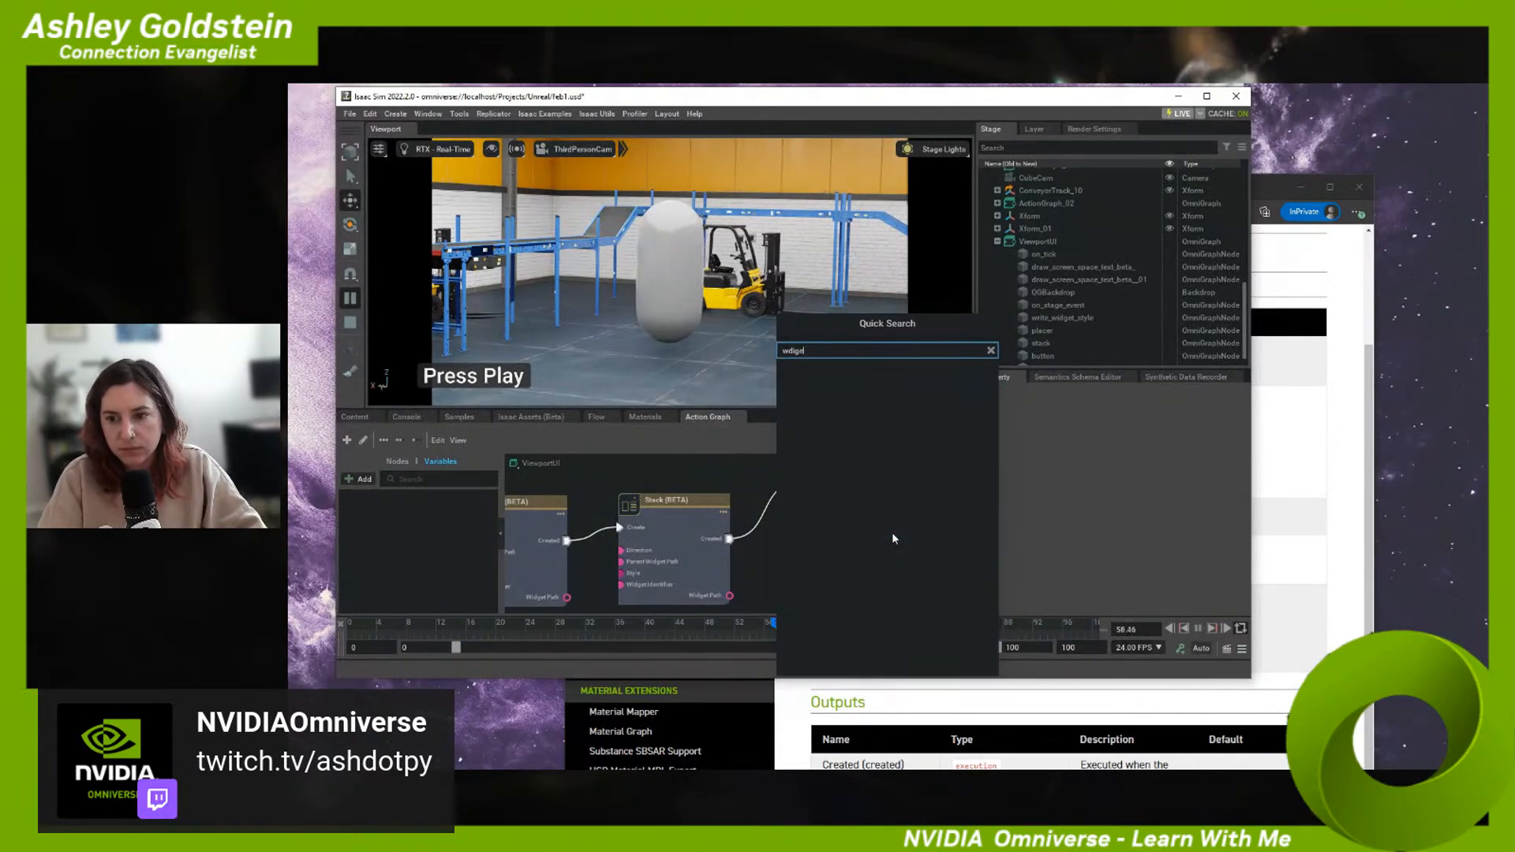
pyautogui.press('BackSpace')
pyautogui.press('BackSpace')
pyautogui.press('BackSpace')
pyautogui.press('BackSpace')
pyautogui.press('BackSpace')
pyautogui.write('idget')
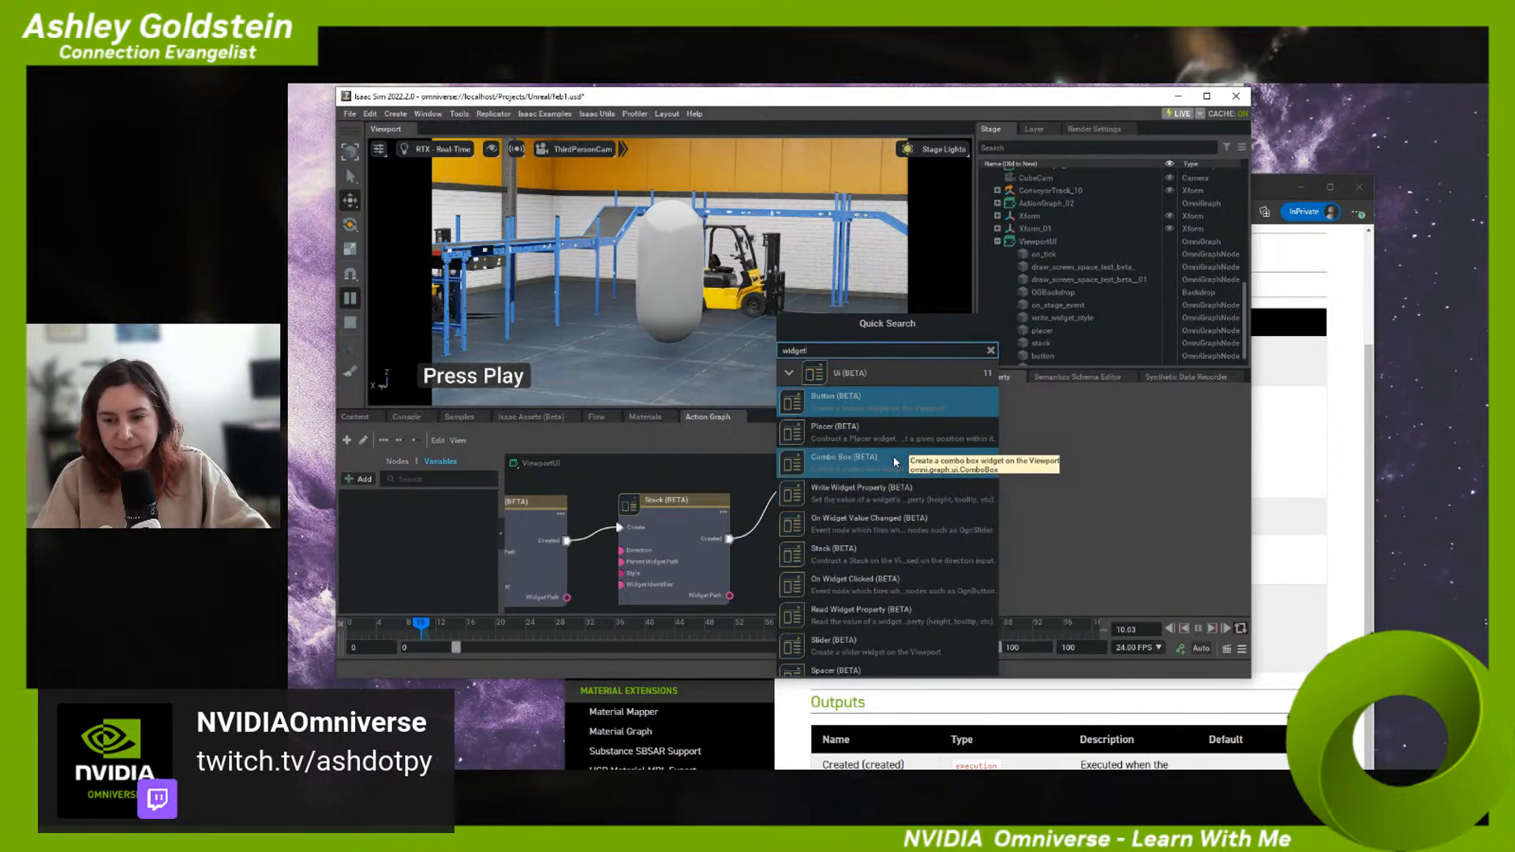
pyautogui.scroll(-1, 899, 474)
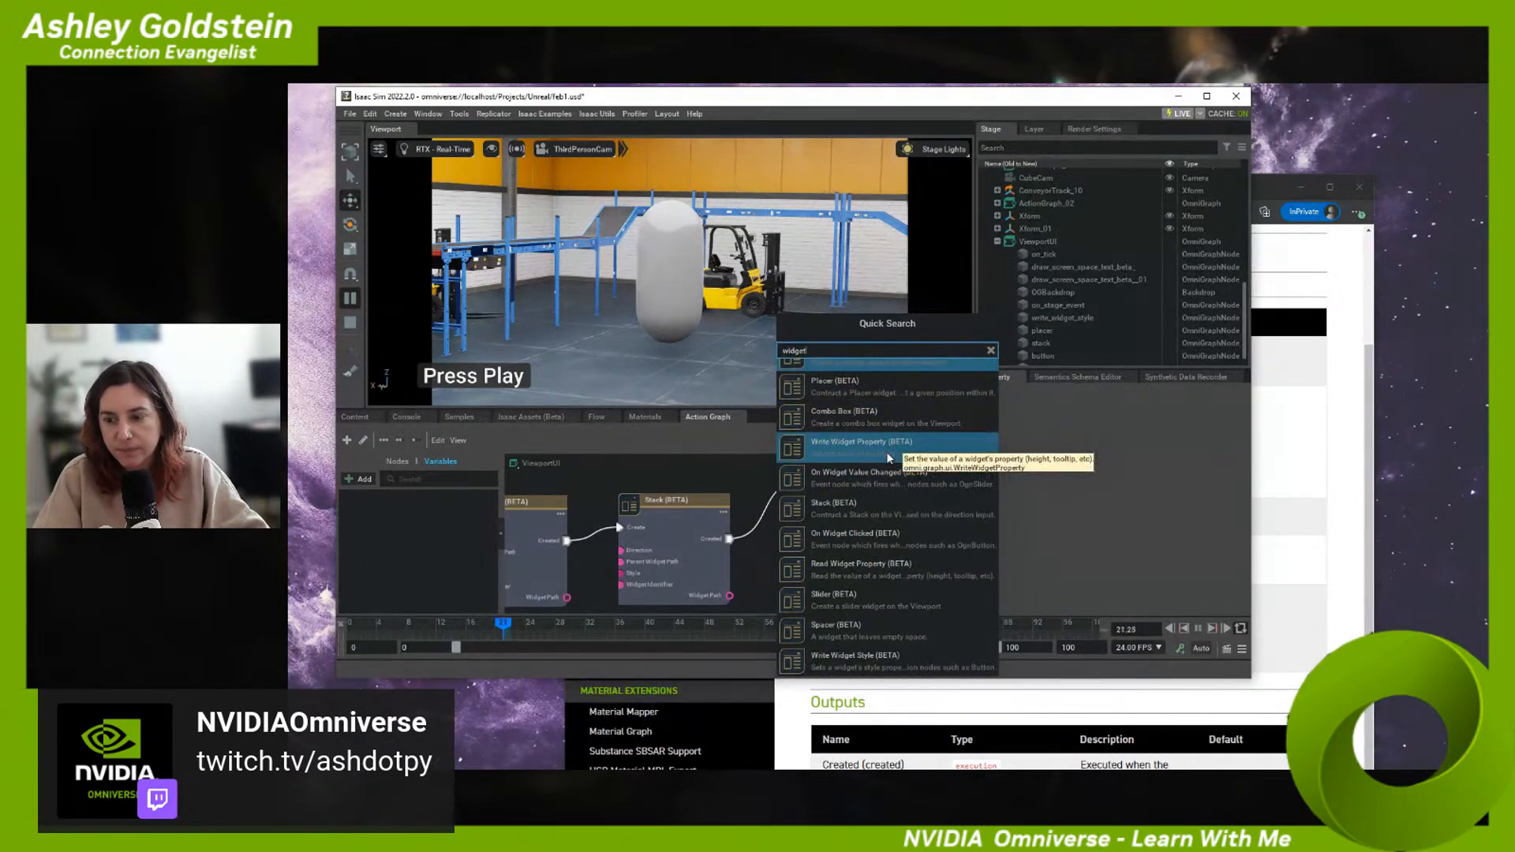
pyautogui.scroll(1, 887, 447)
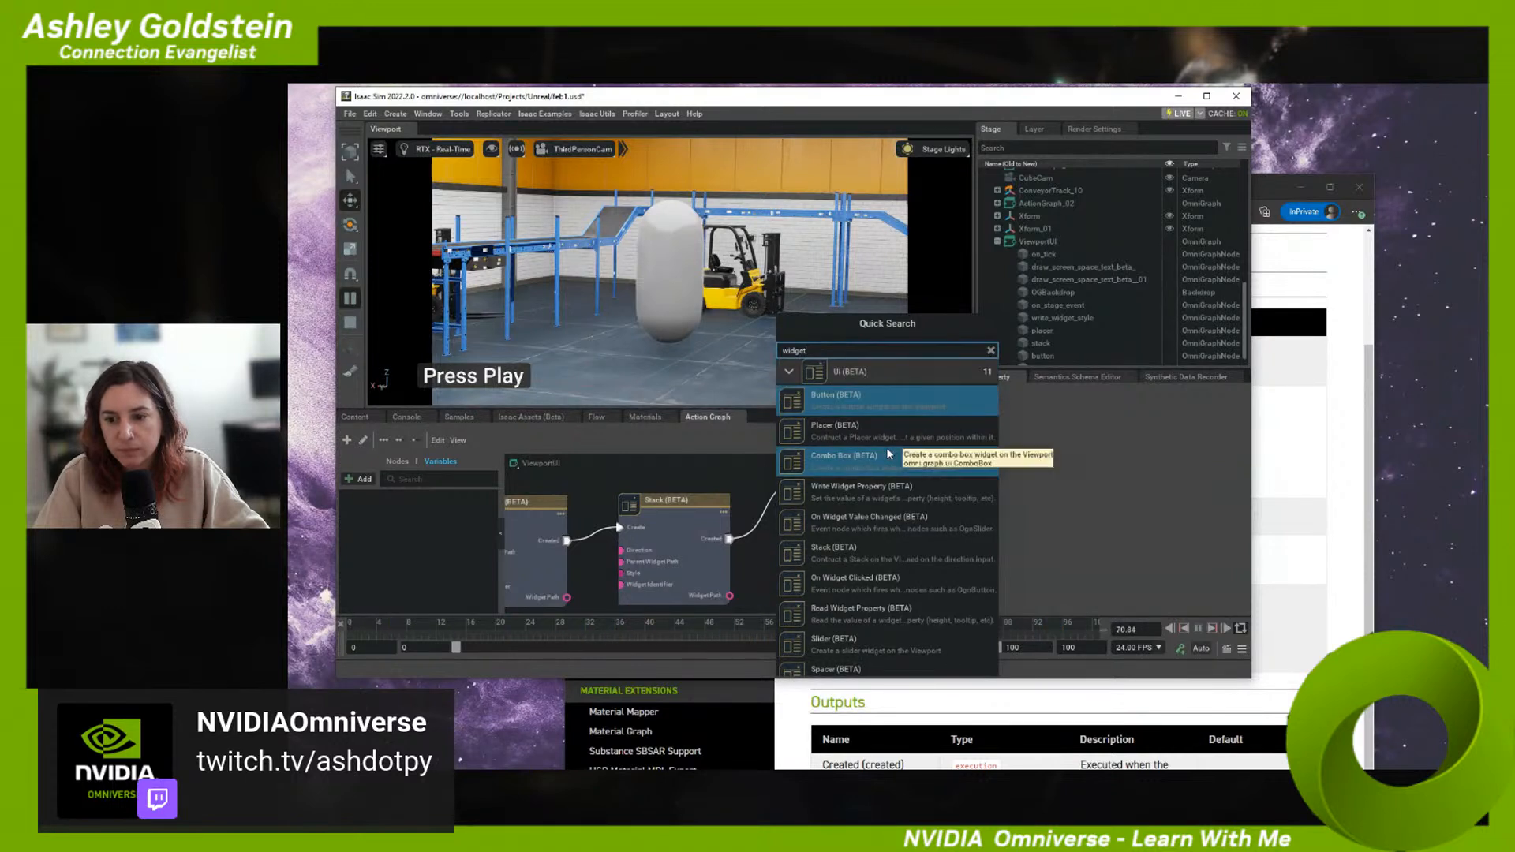
pyautogui.scroll(-1, 892, 450)
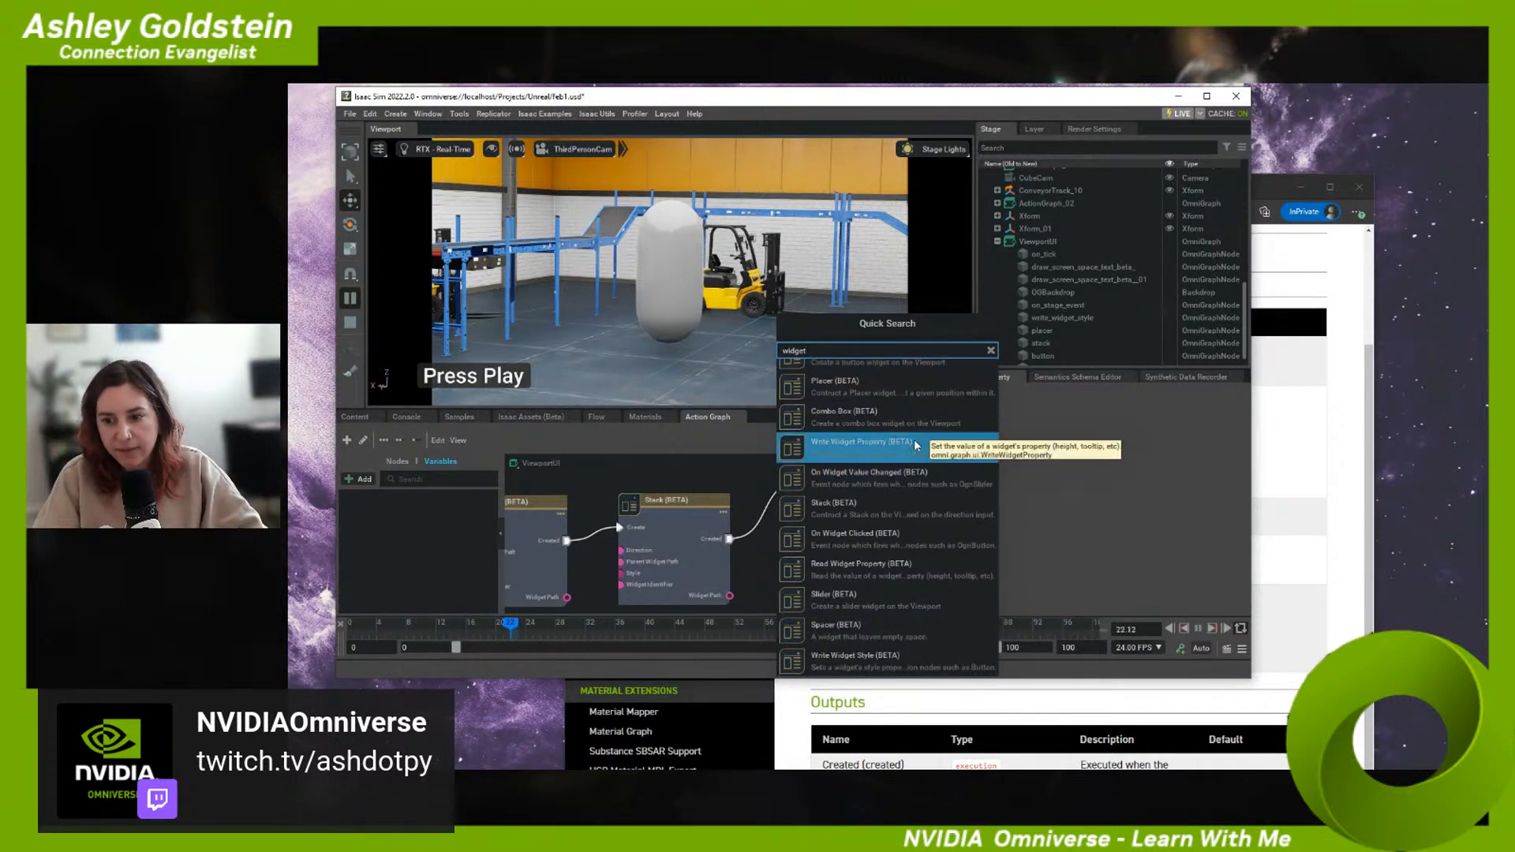
pyautogui.click(916, 445)
pyautogui.moveTo(827, 565); pyautogui.dragTo(818, 494, button='middle')
pyautogui.click(841, 538)
pyautogui.moveTo(845, 541); pyautogui.dragTo(932, 585)
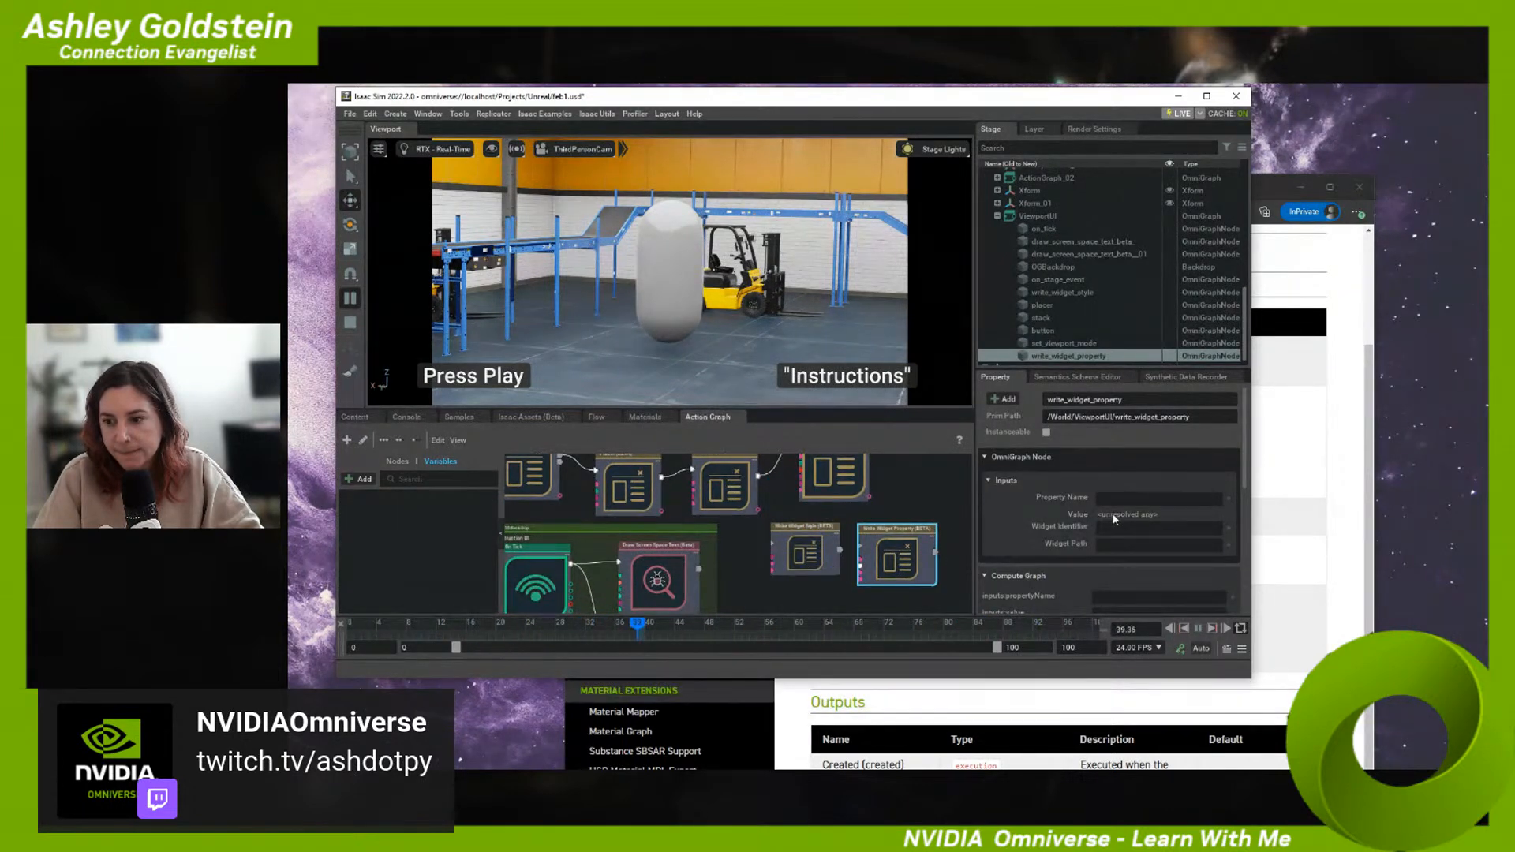
# - Stop the simulation and save the warehouse stage feb1.usd
pyautogui.click(351, 322)
pyautogui.hotkey('ctrl', 's')
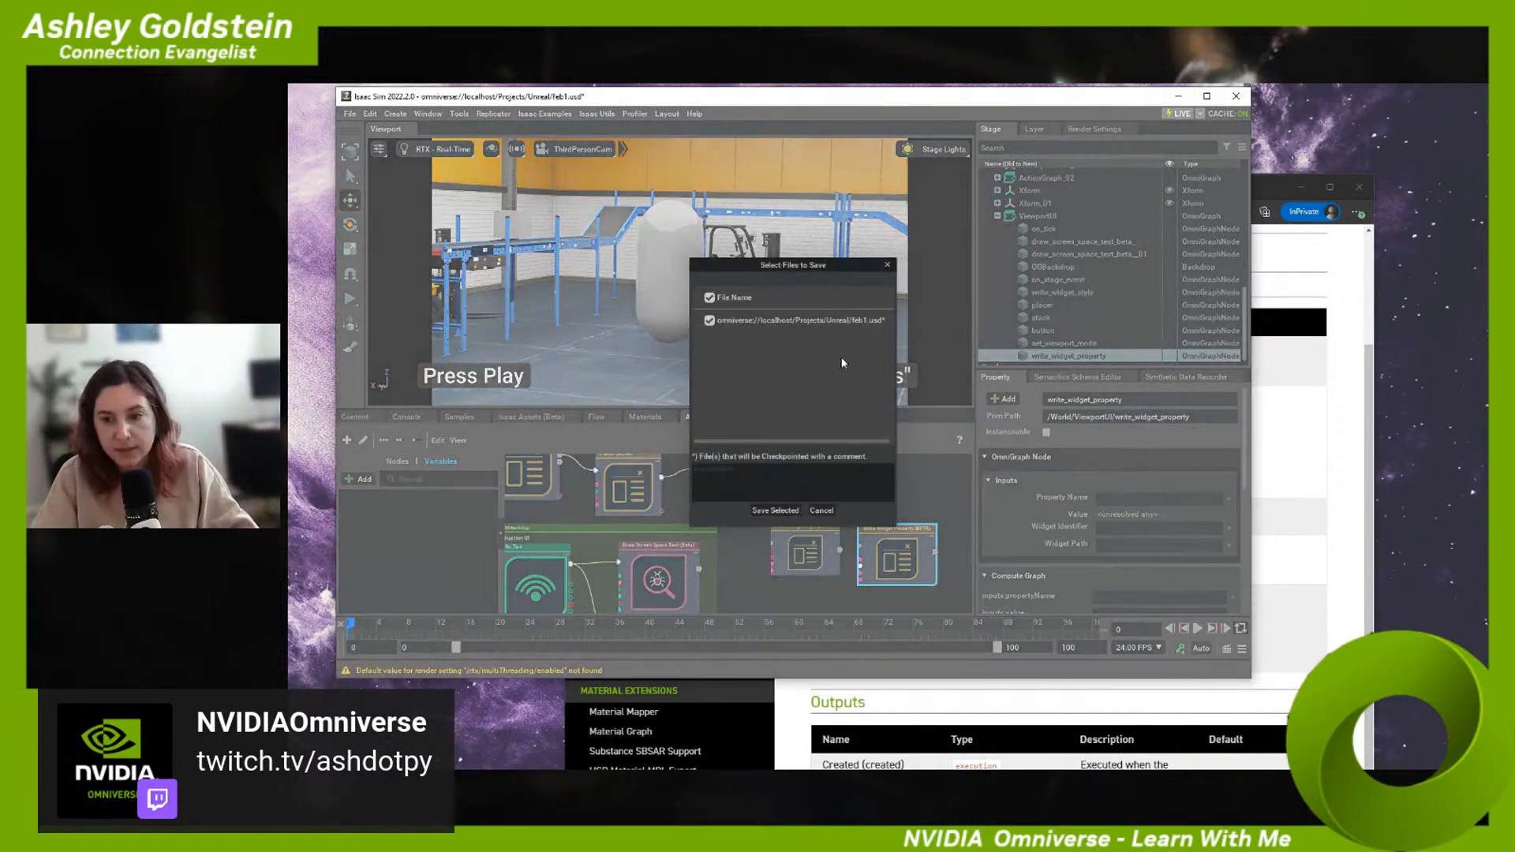
pyautogui.click(776, 509)
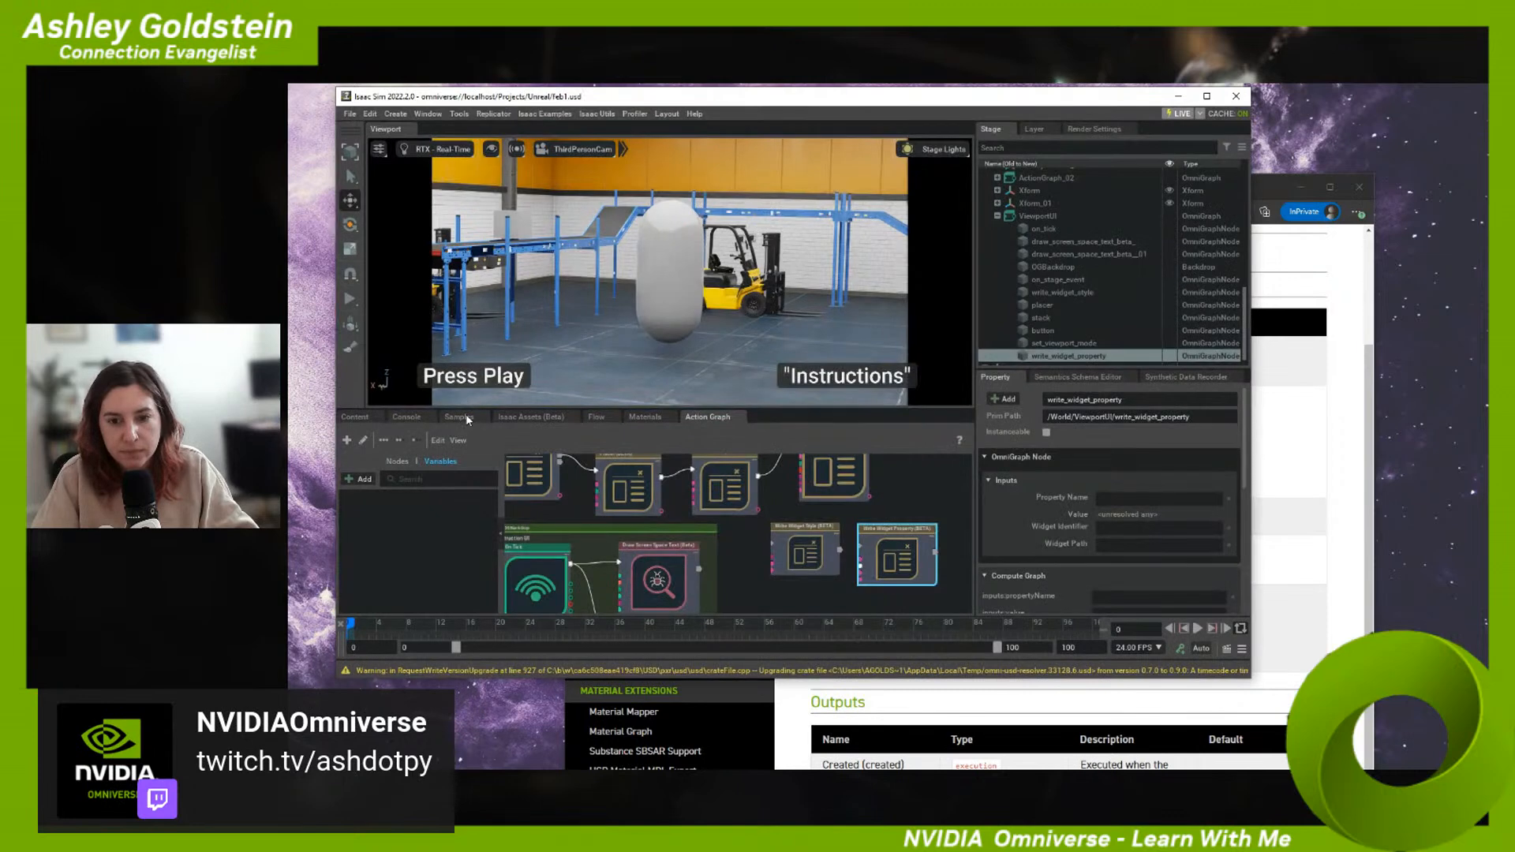
# - Load the LightBulb visual scripting sample as a reference for the UI graph
pyautogui.doubleClick(699, 489)
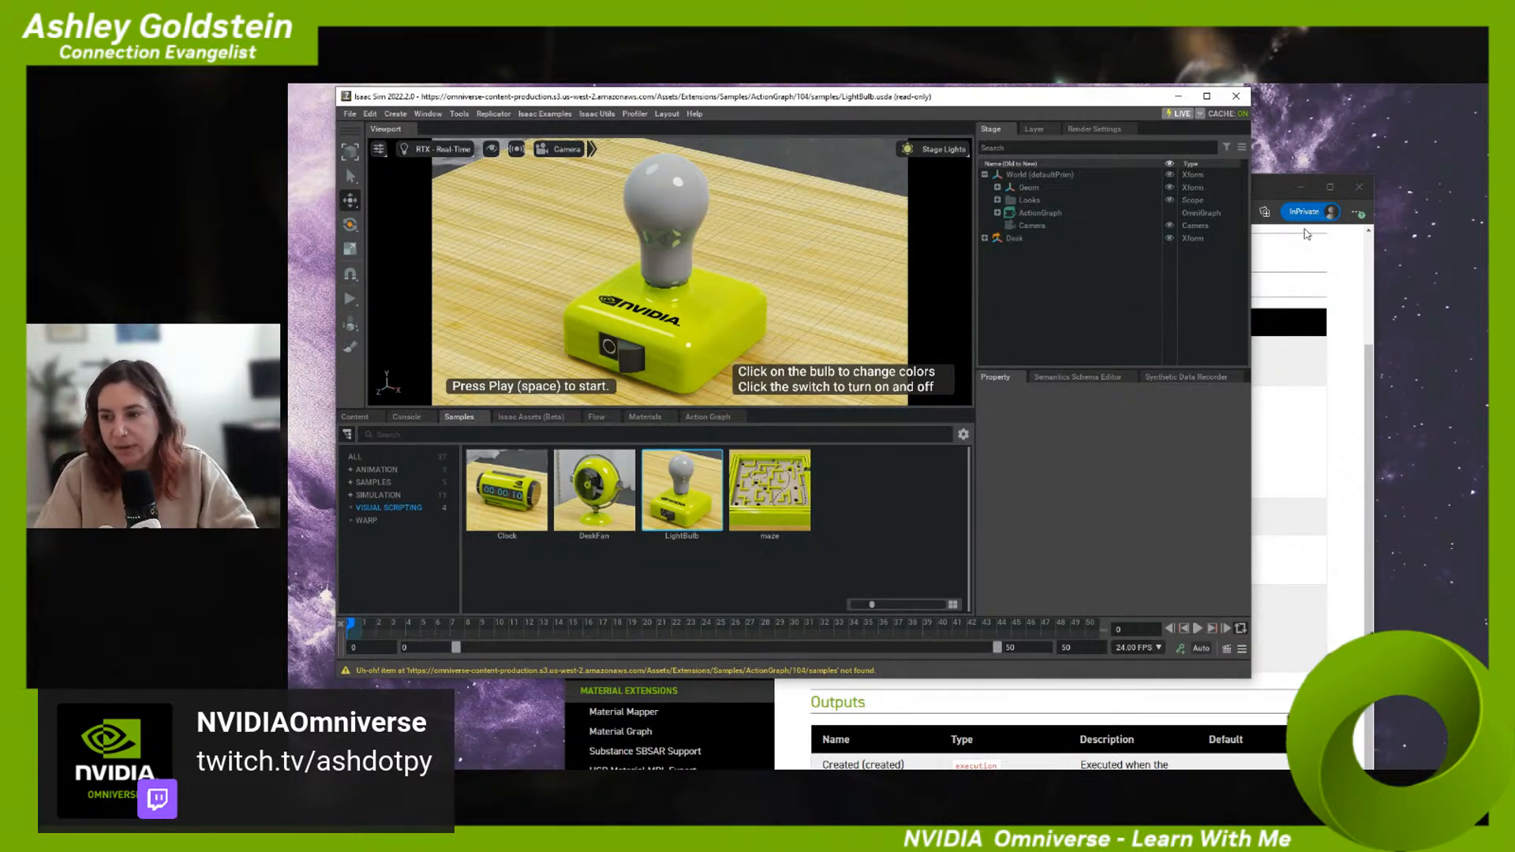
# - Open the LightBulb sample's ActionGraph and bring its UI creation nodes into view
pyautogui.click(1048, 214)
pyautogui.rightClick(1050, 213)
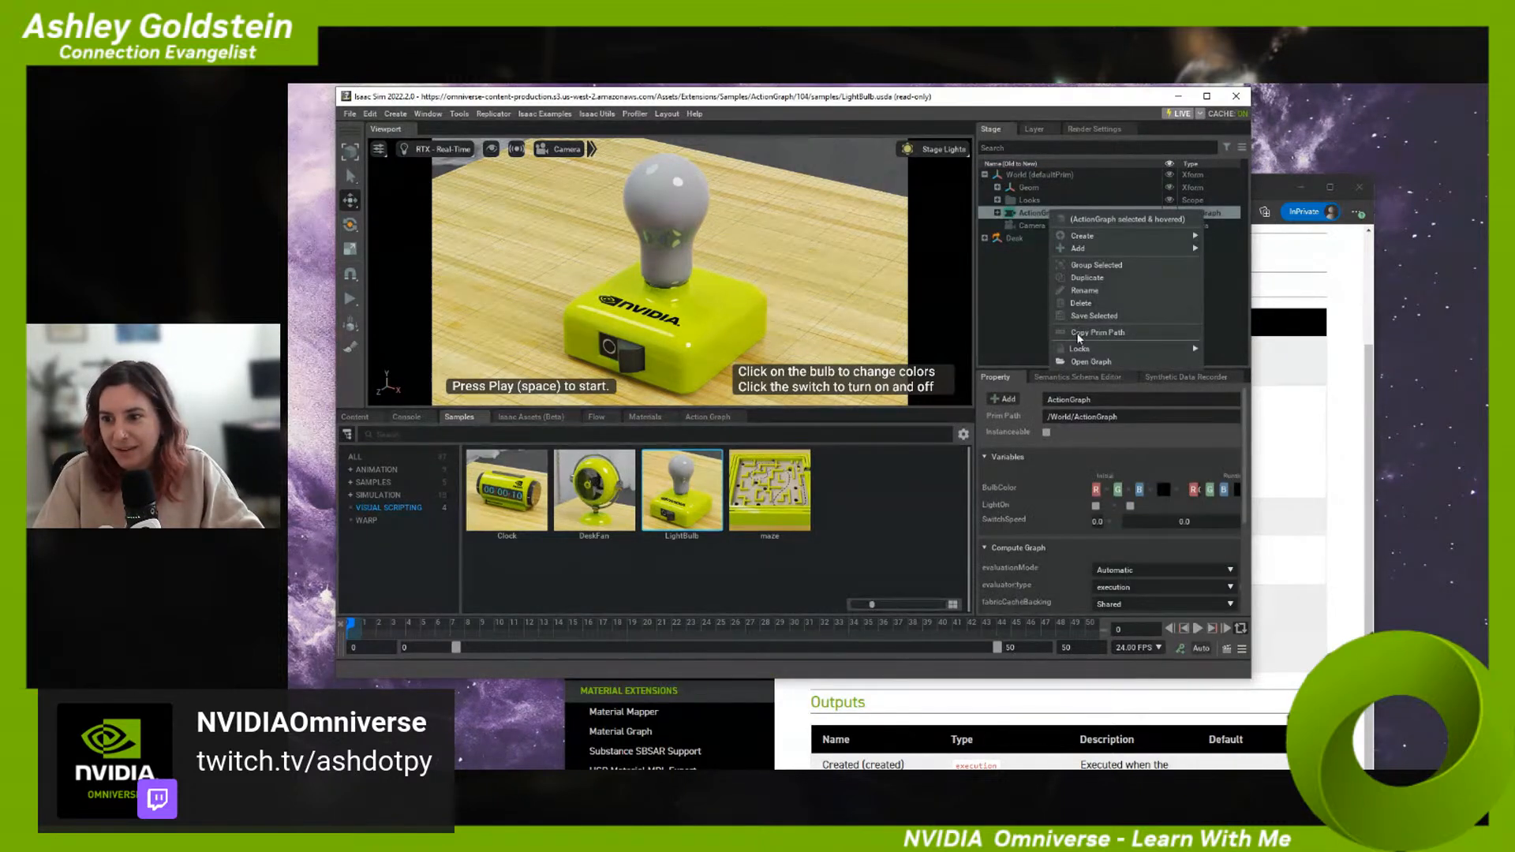
pyautogui.click(1081, 362)
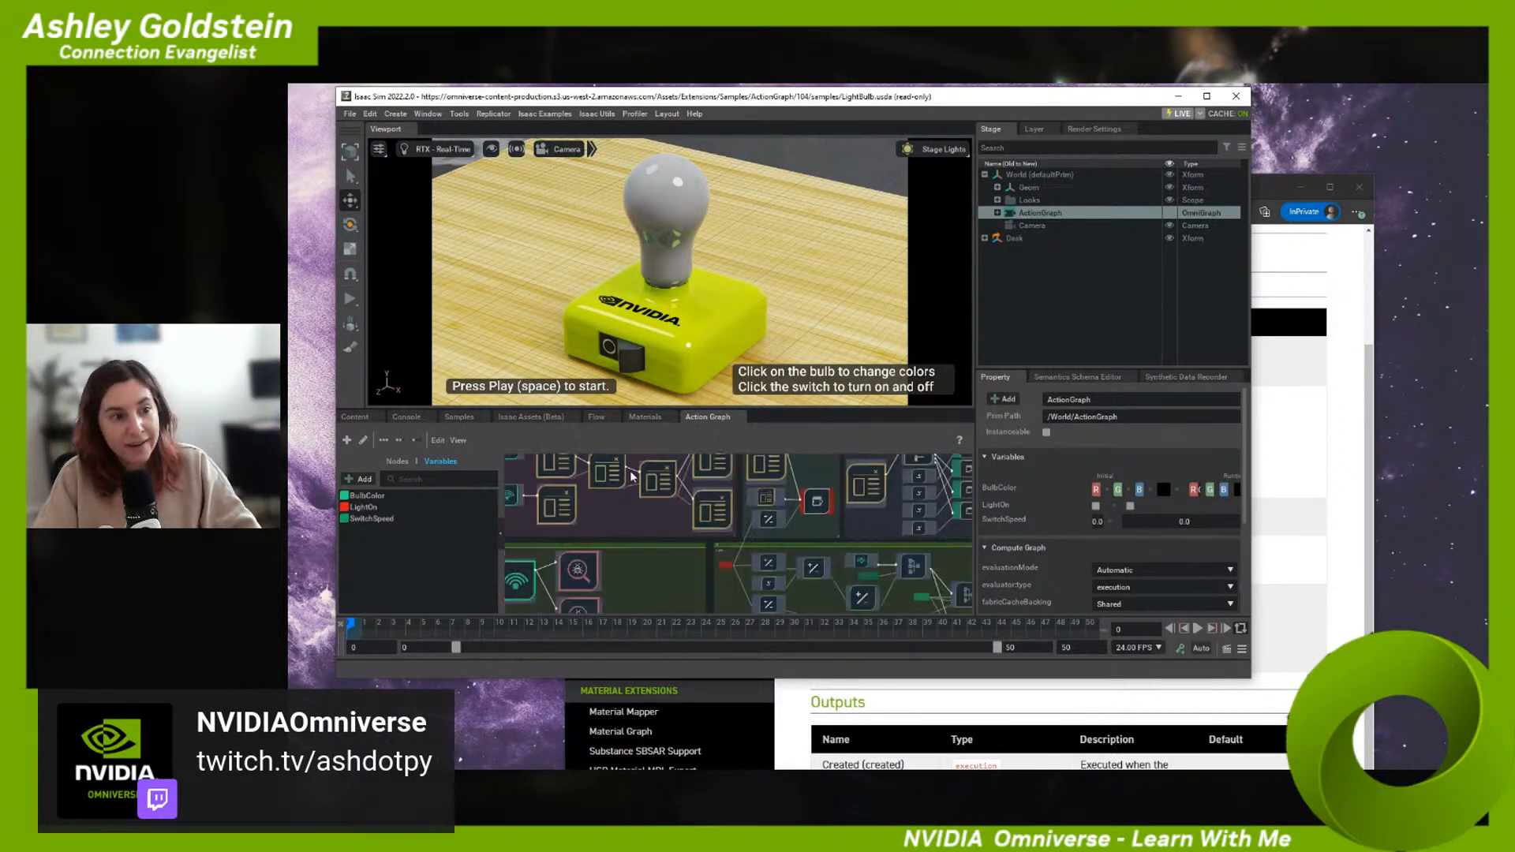
pyautogui.click(371, 519)
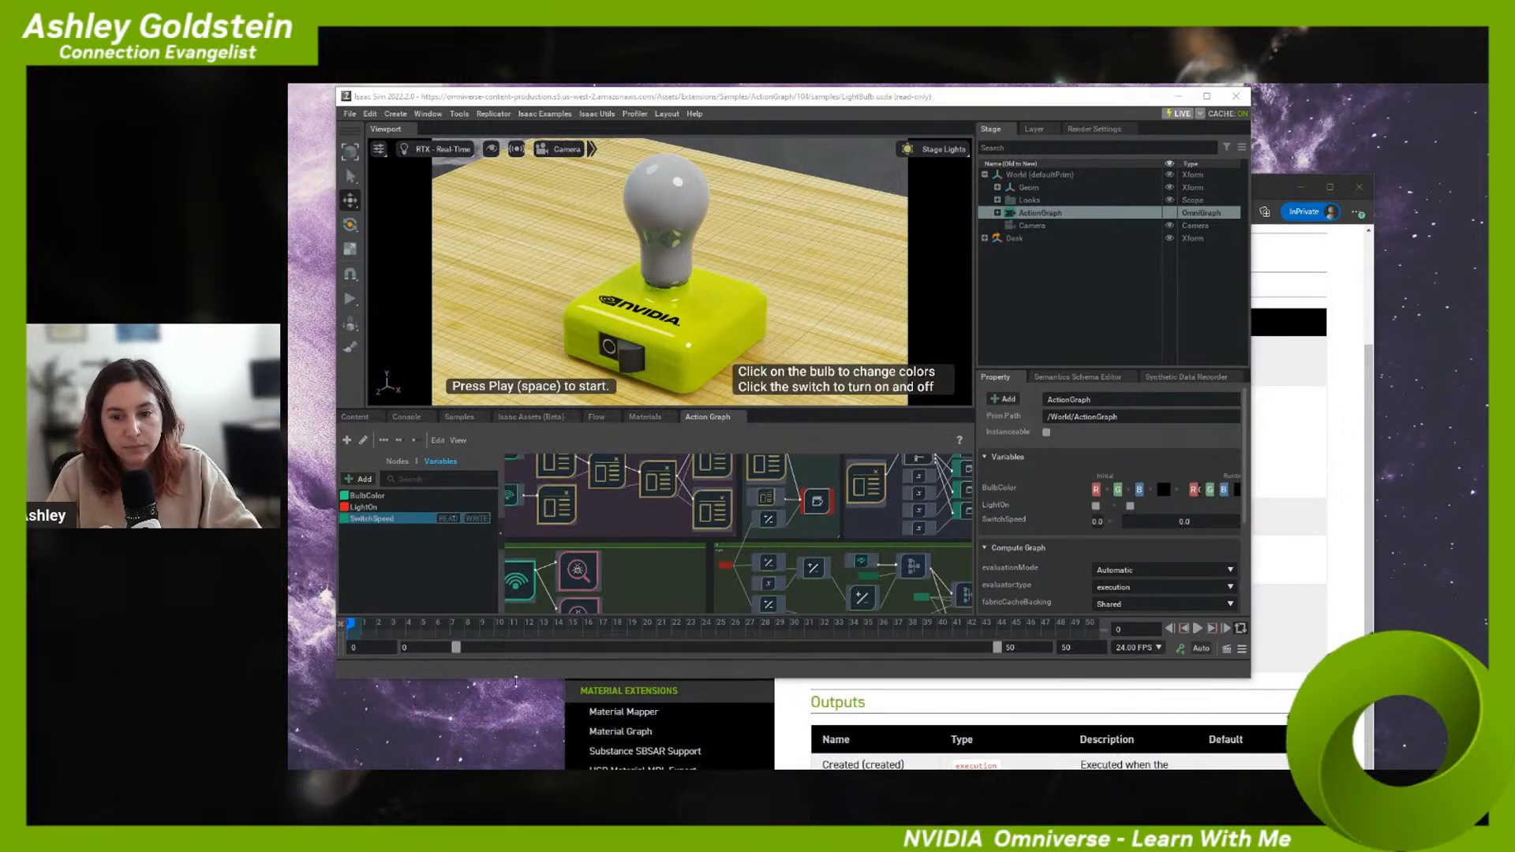
pyautogui.scroll(5, 707, 554)
pyautogui.scroll(1, 705, 553)
pyautogui.moveTo(593, 532); pyautogui.dragTo(651, 568, button='middle')
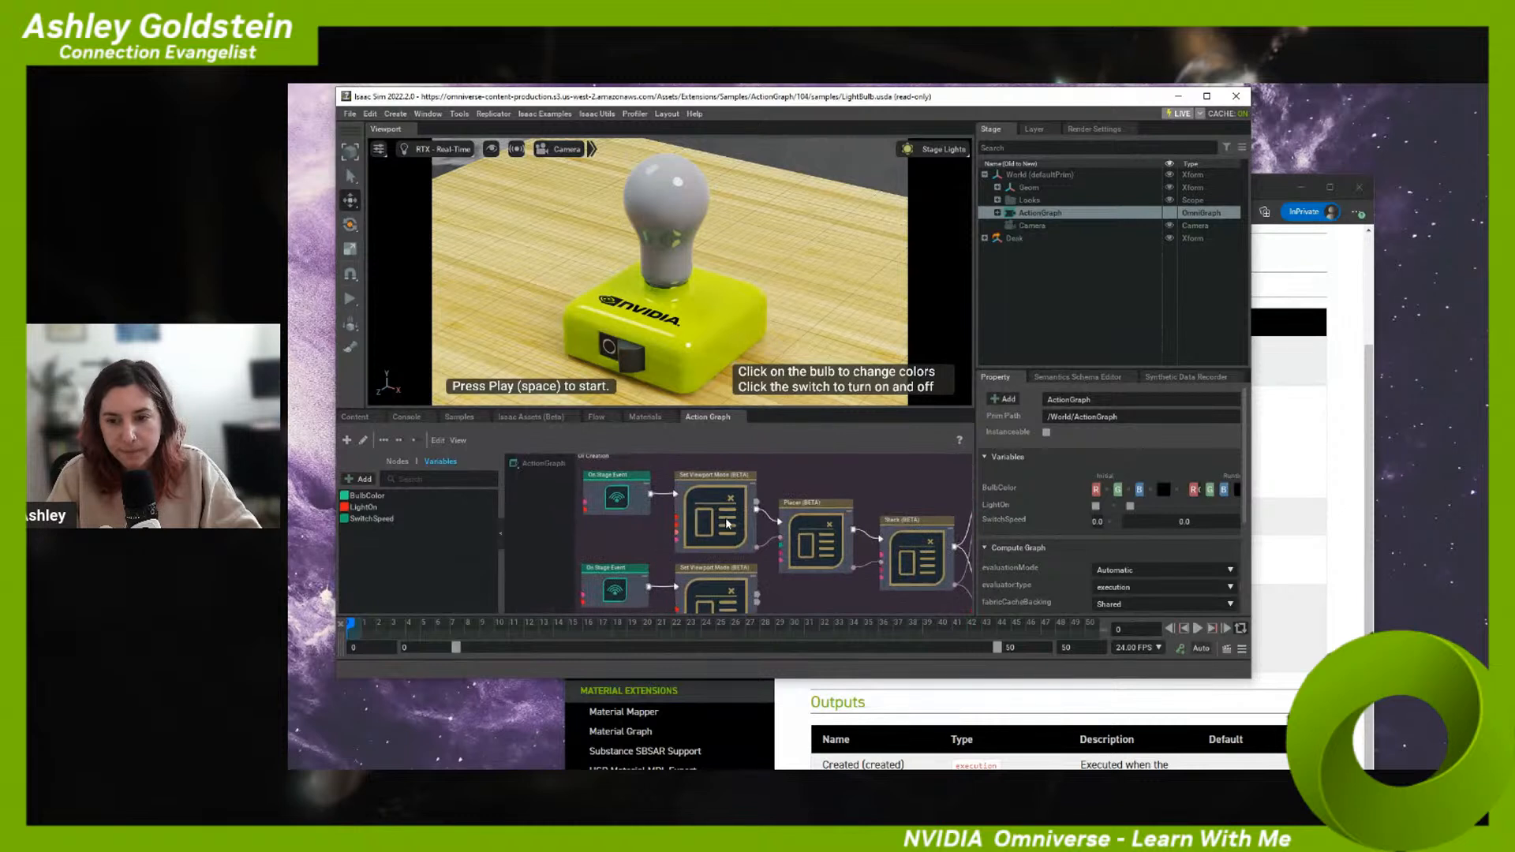
# - Examine the properties of the sample's On Stage Event, Set Viewport Mode and Placer nodes
pyautogui.click(644, 506)
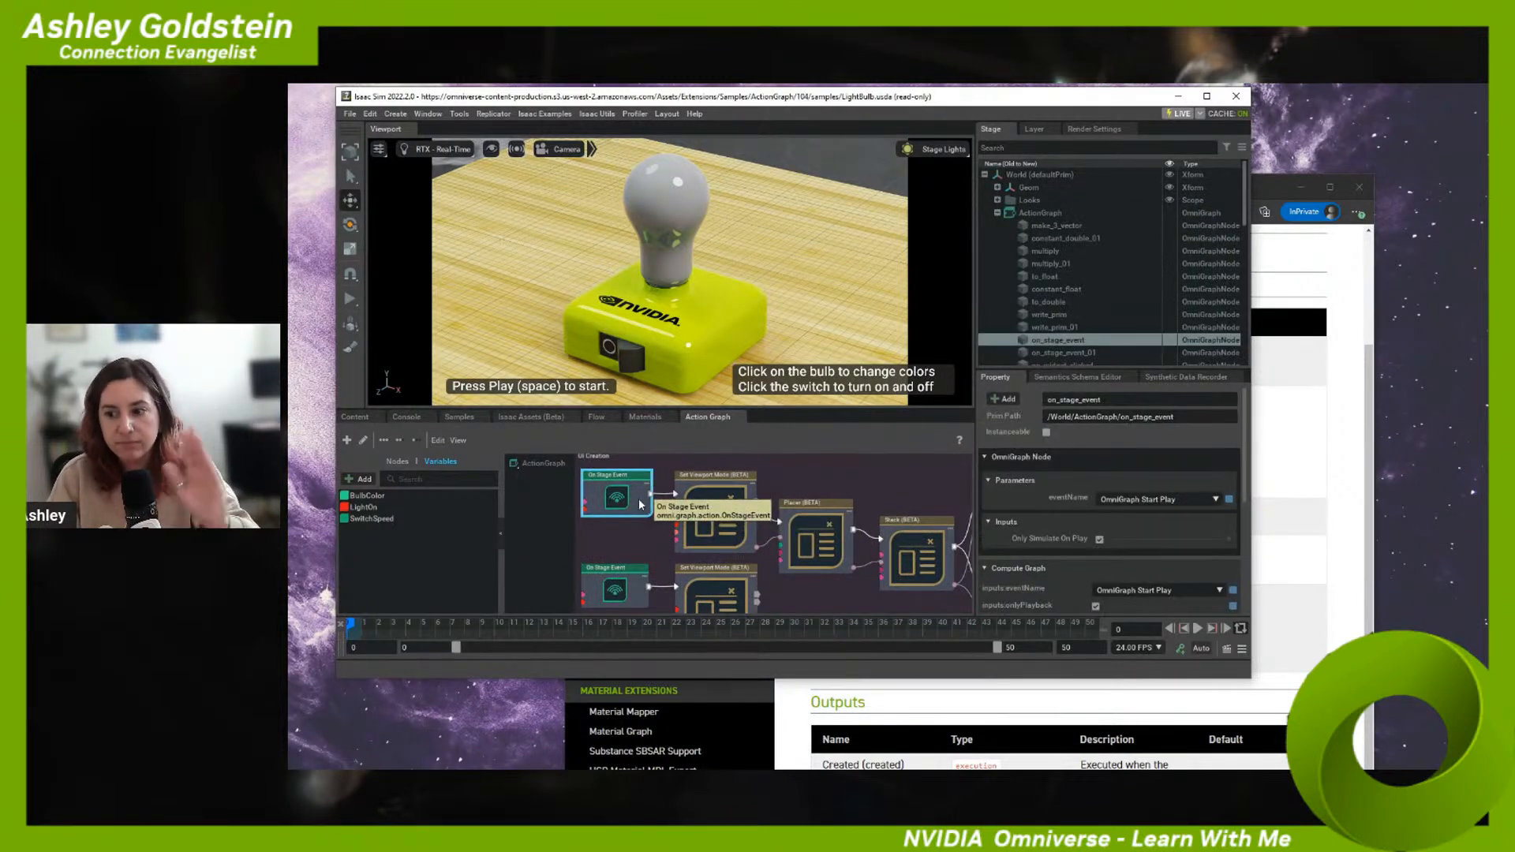
pyautogui.click(727, 509)
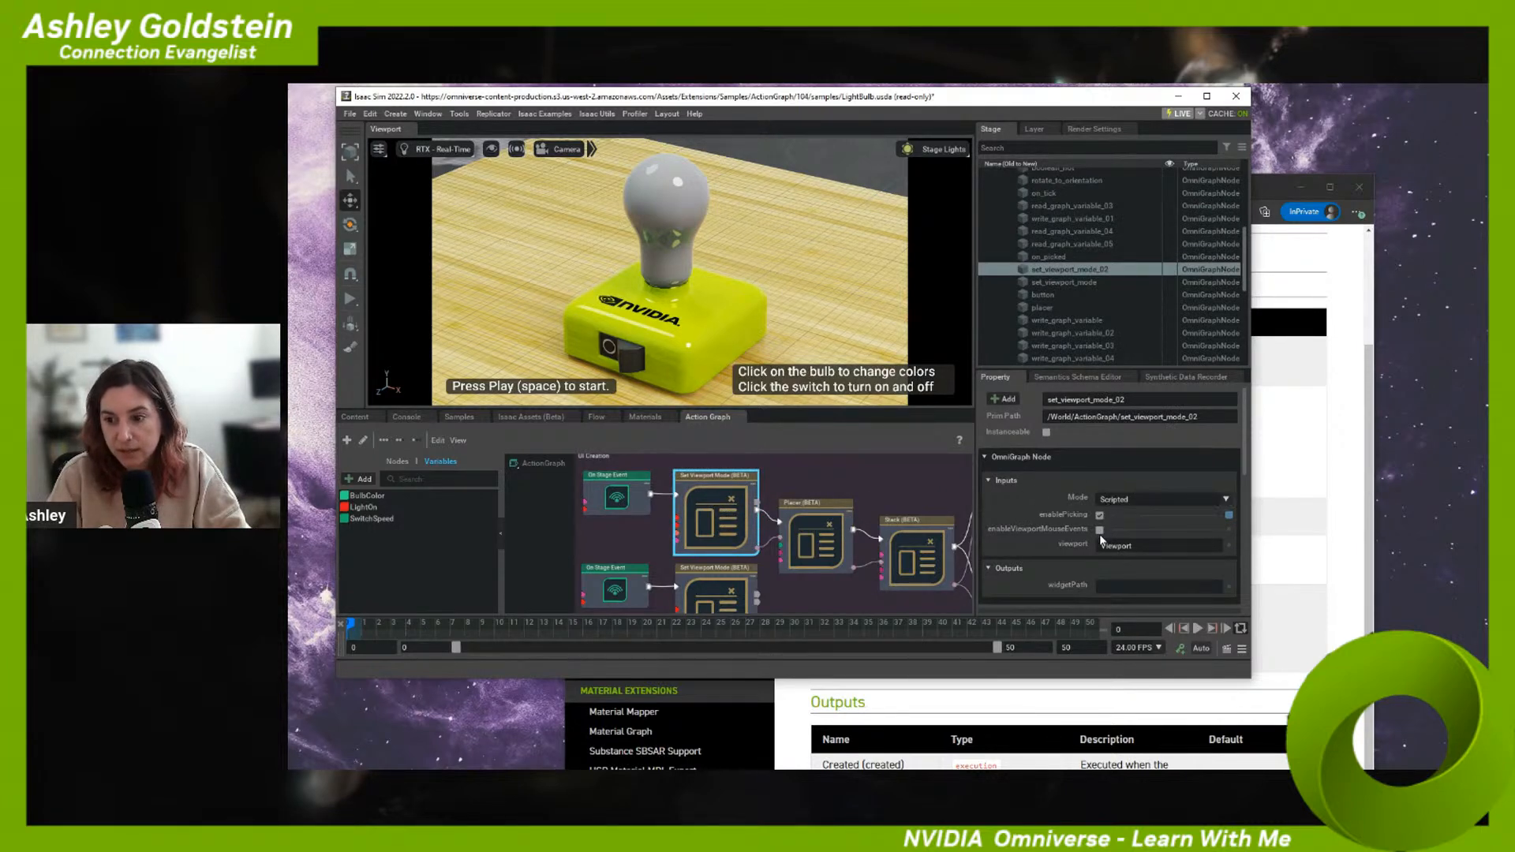
pyautogui.scroll(-1, 1107, 543)
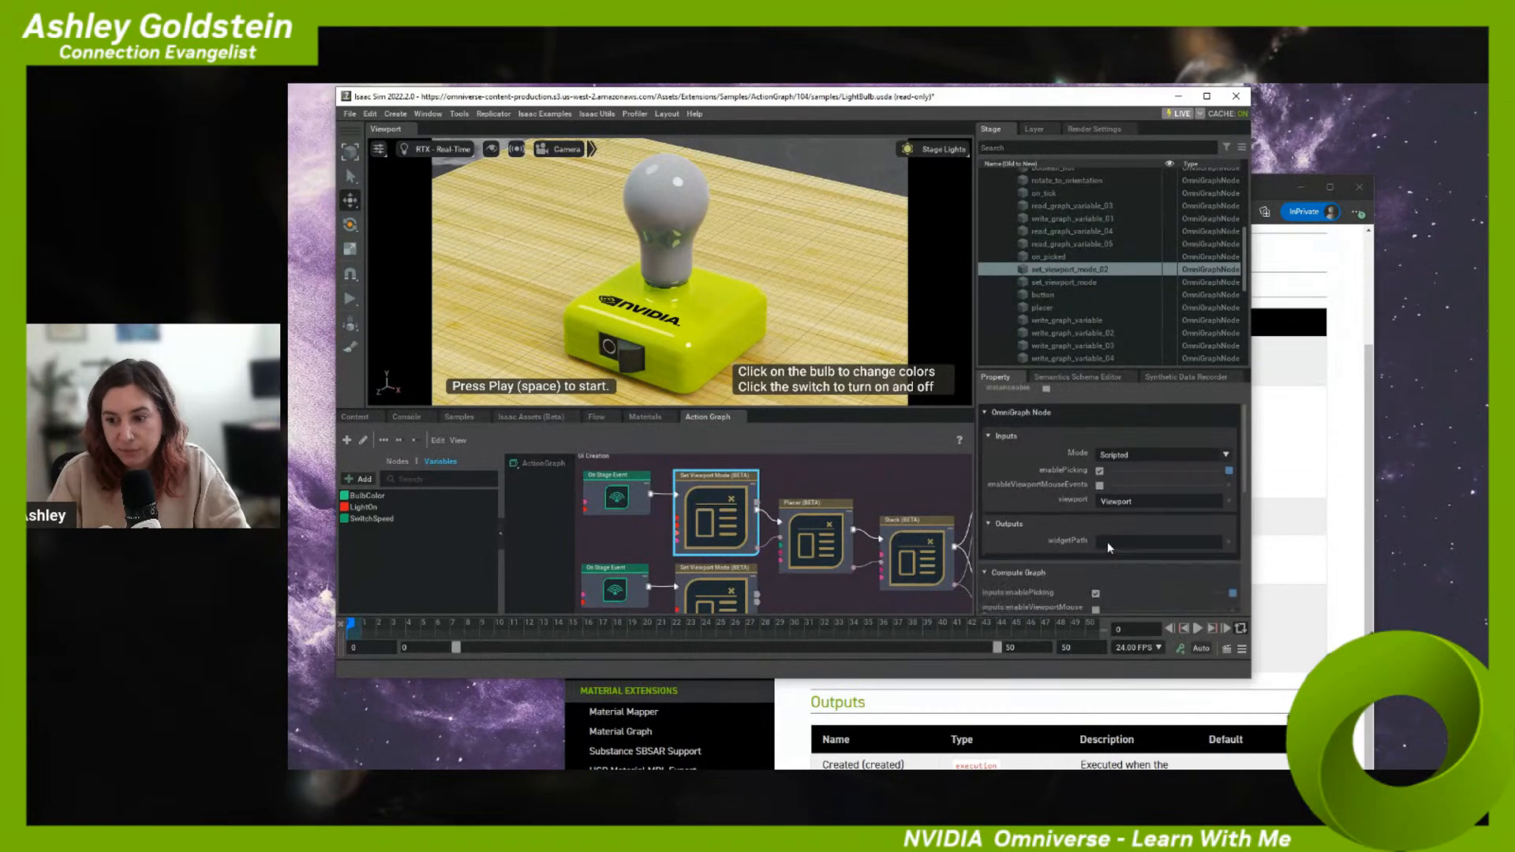
pyautogui.scroll(-2, 1106, 542)
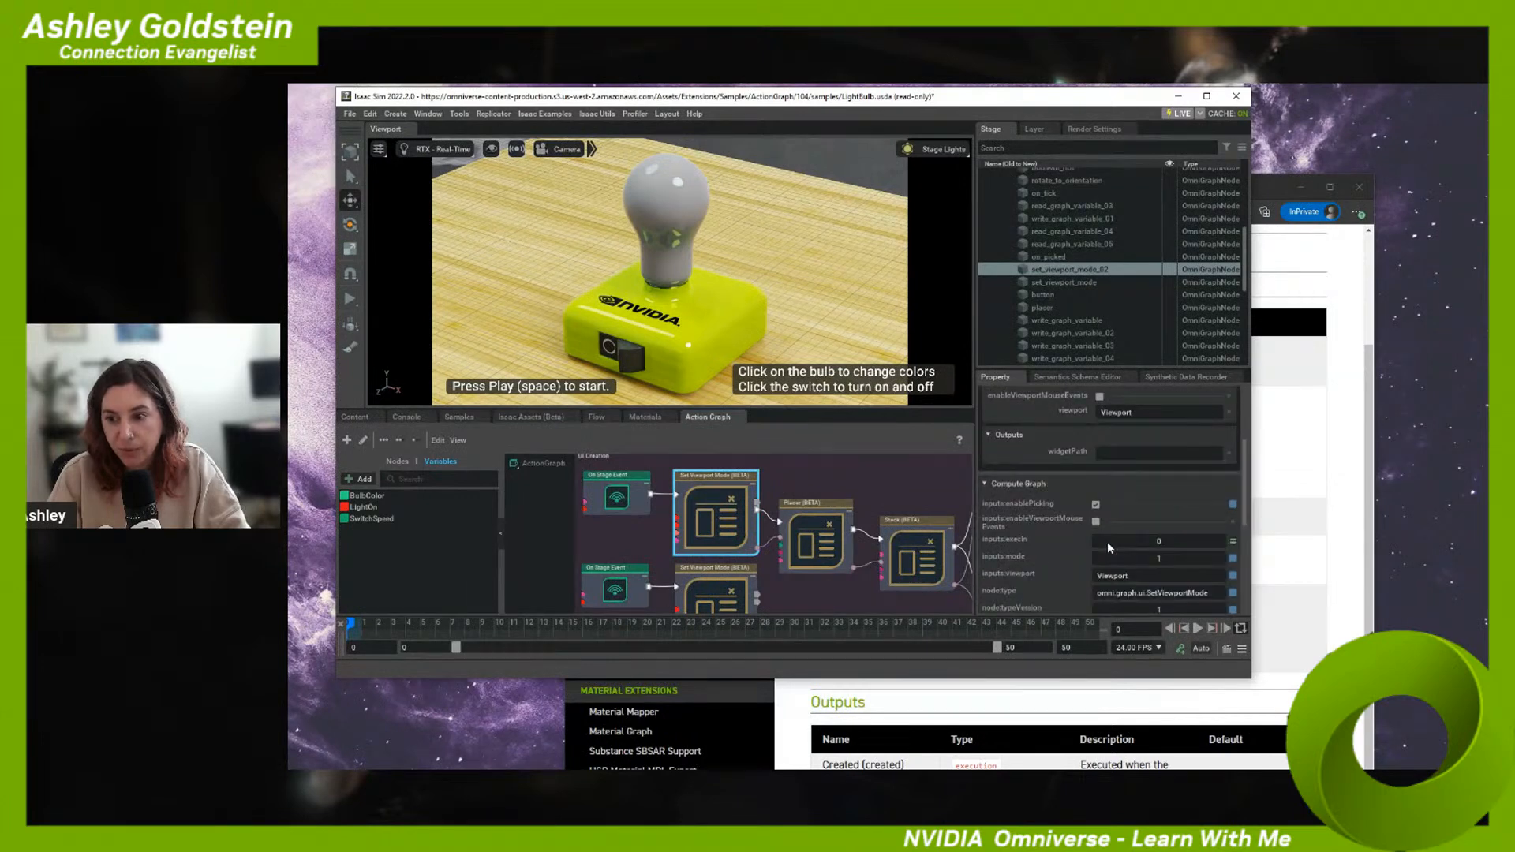
pyautogui.click(819, 542)
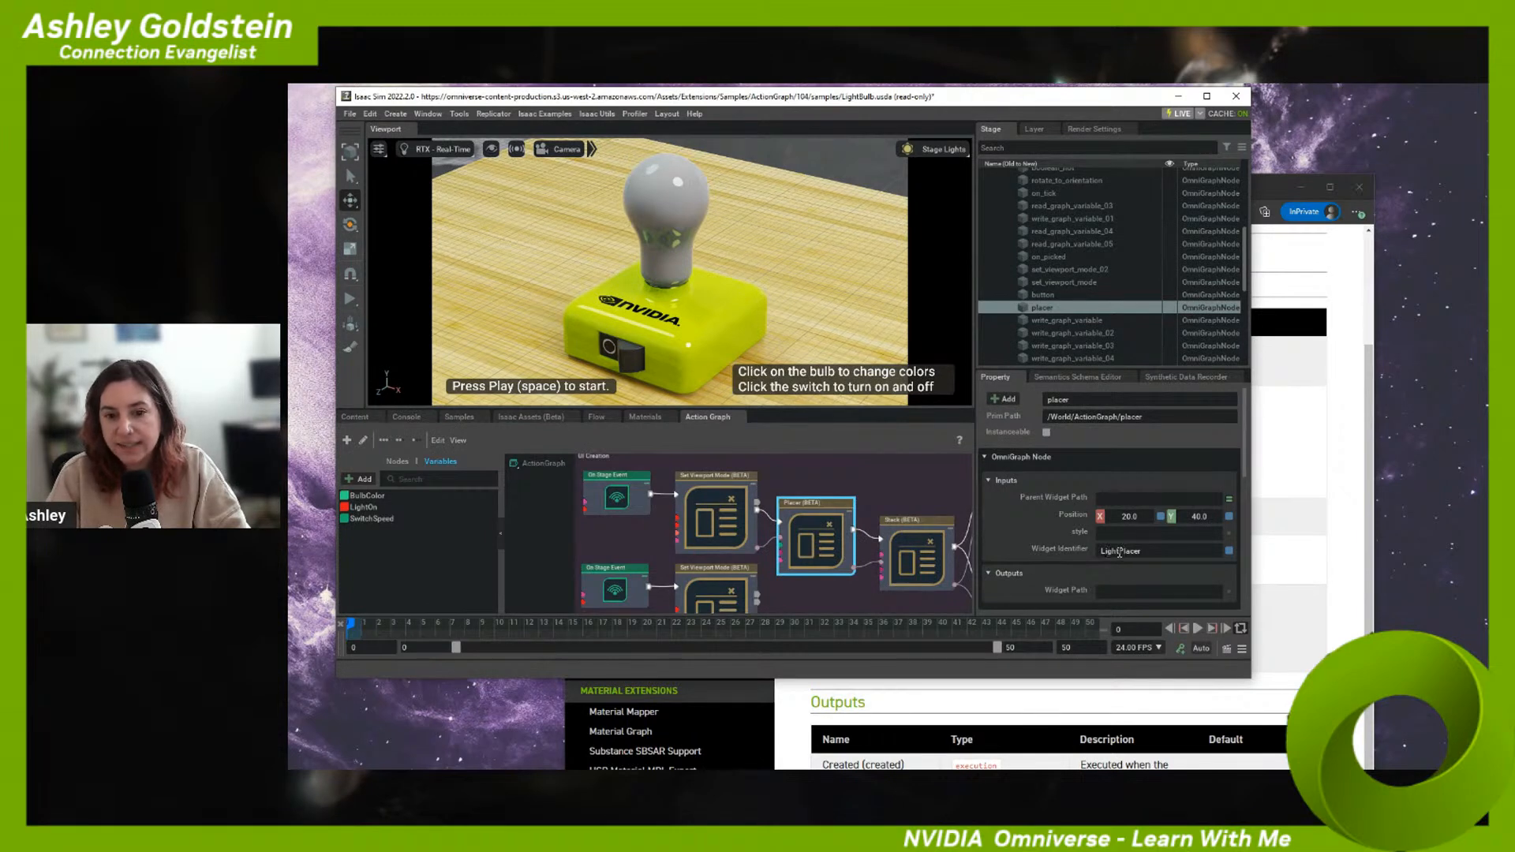
# - Search the stage for "placer", clear the search and select the ActionGraph prim
pyautogui.scroll(10, 1102, 281)
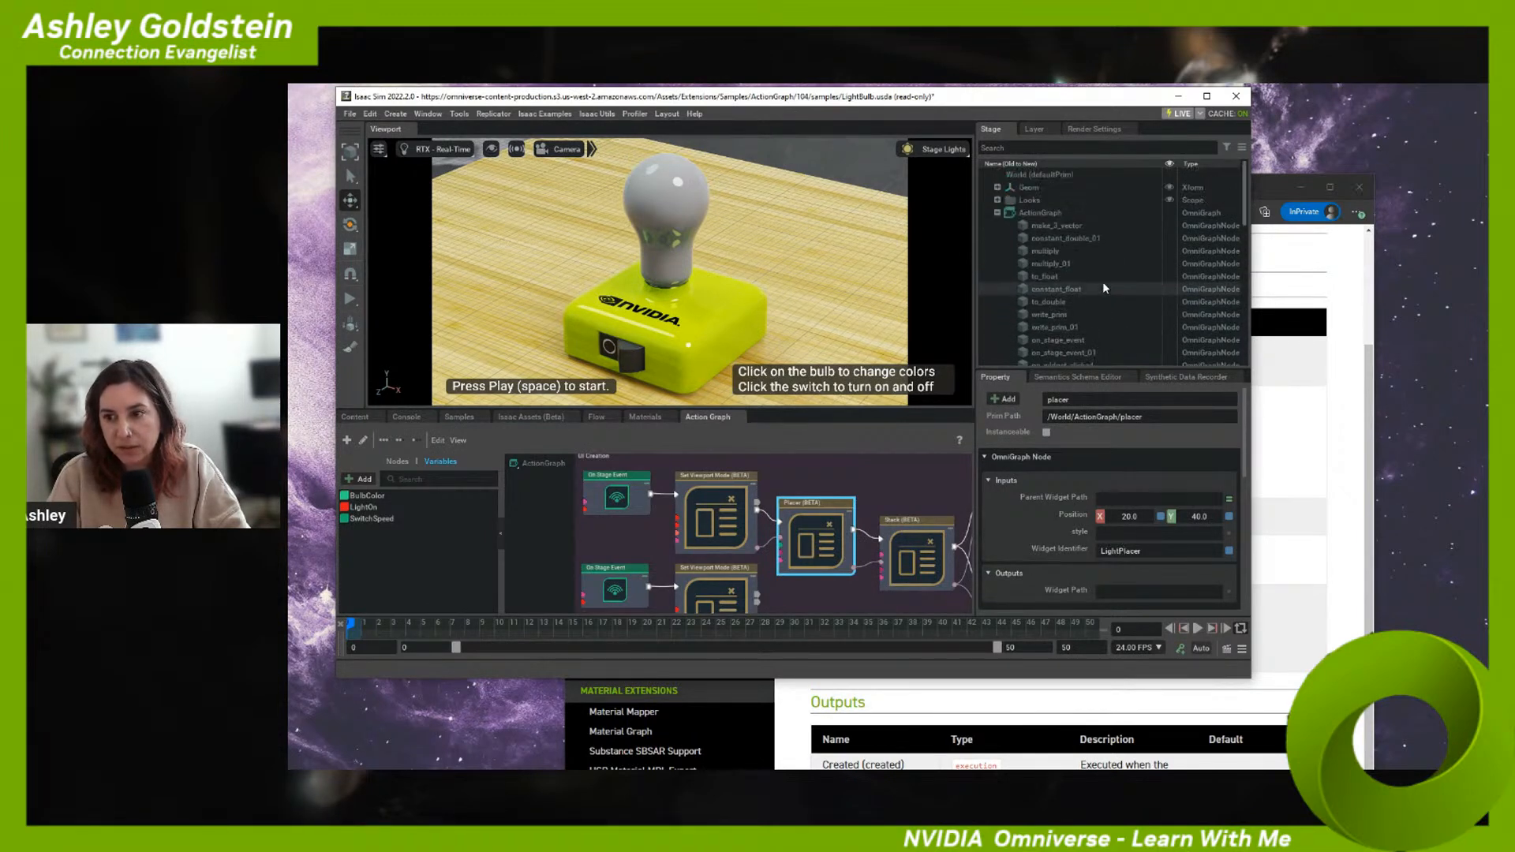
pyautogui.scroll(-10, 1023, 244)
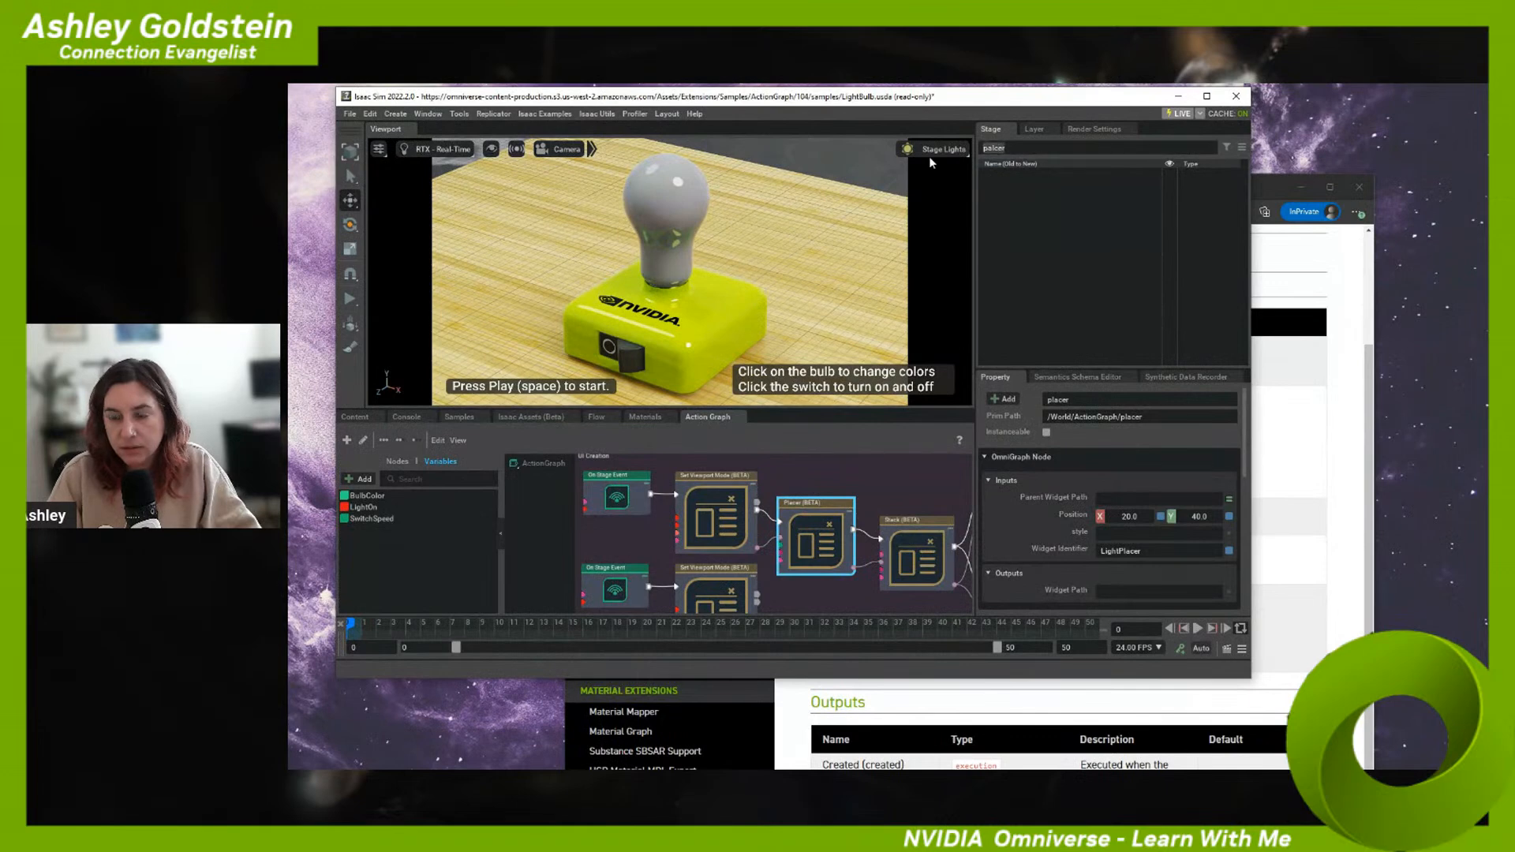
pyautogui.write('er')
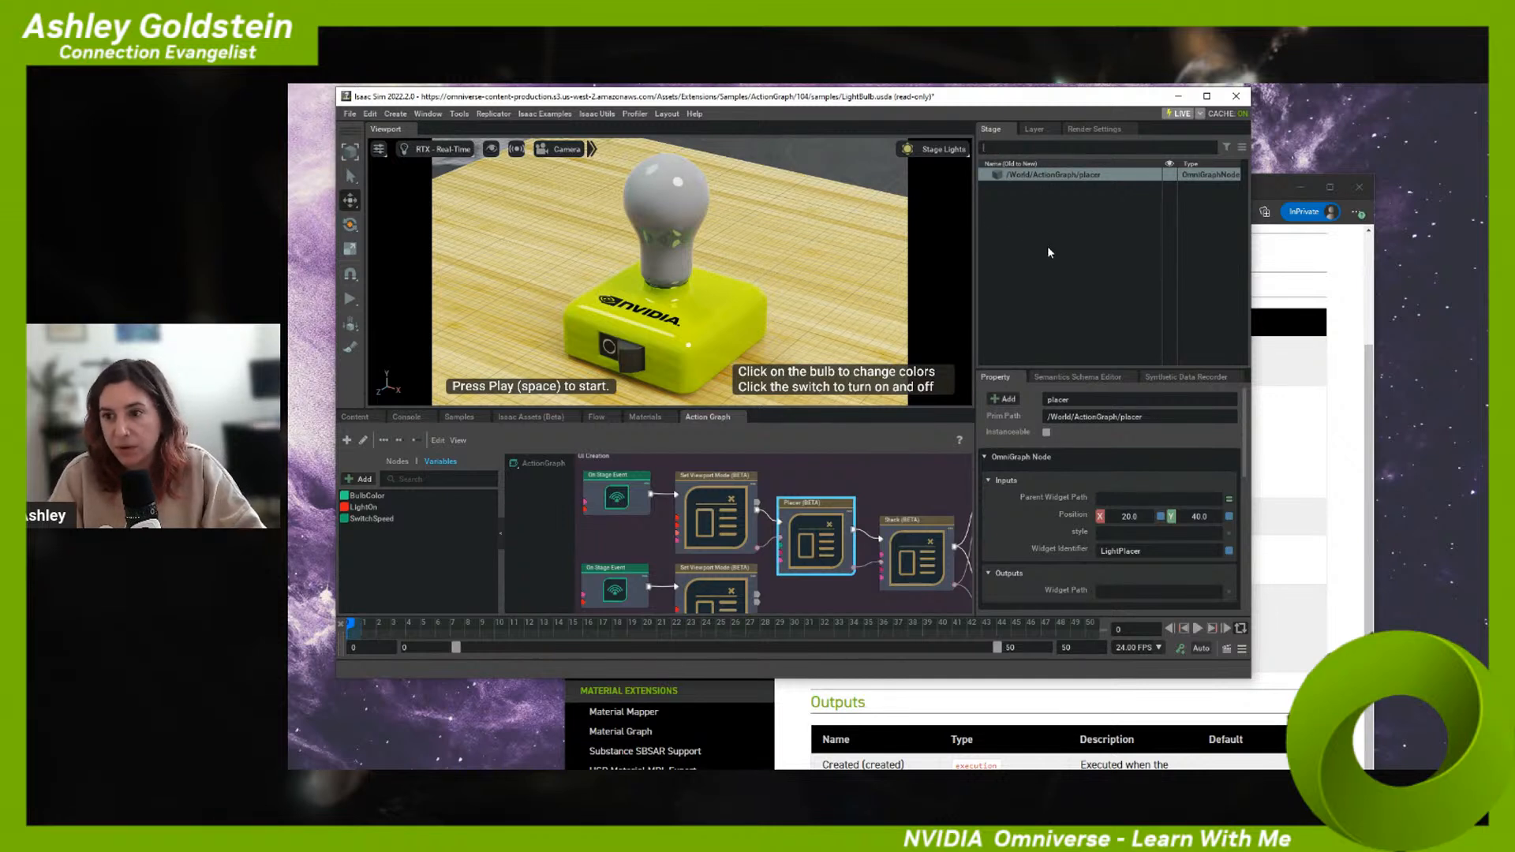
pyautogui.press('BackSpace')
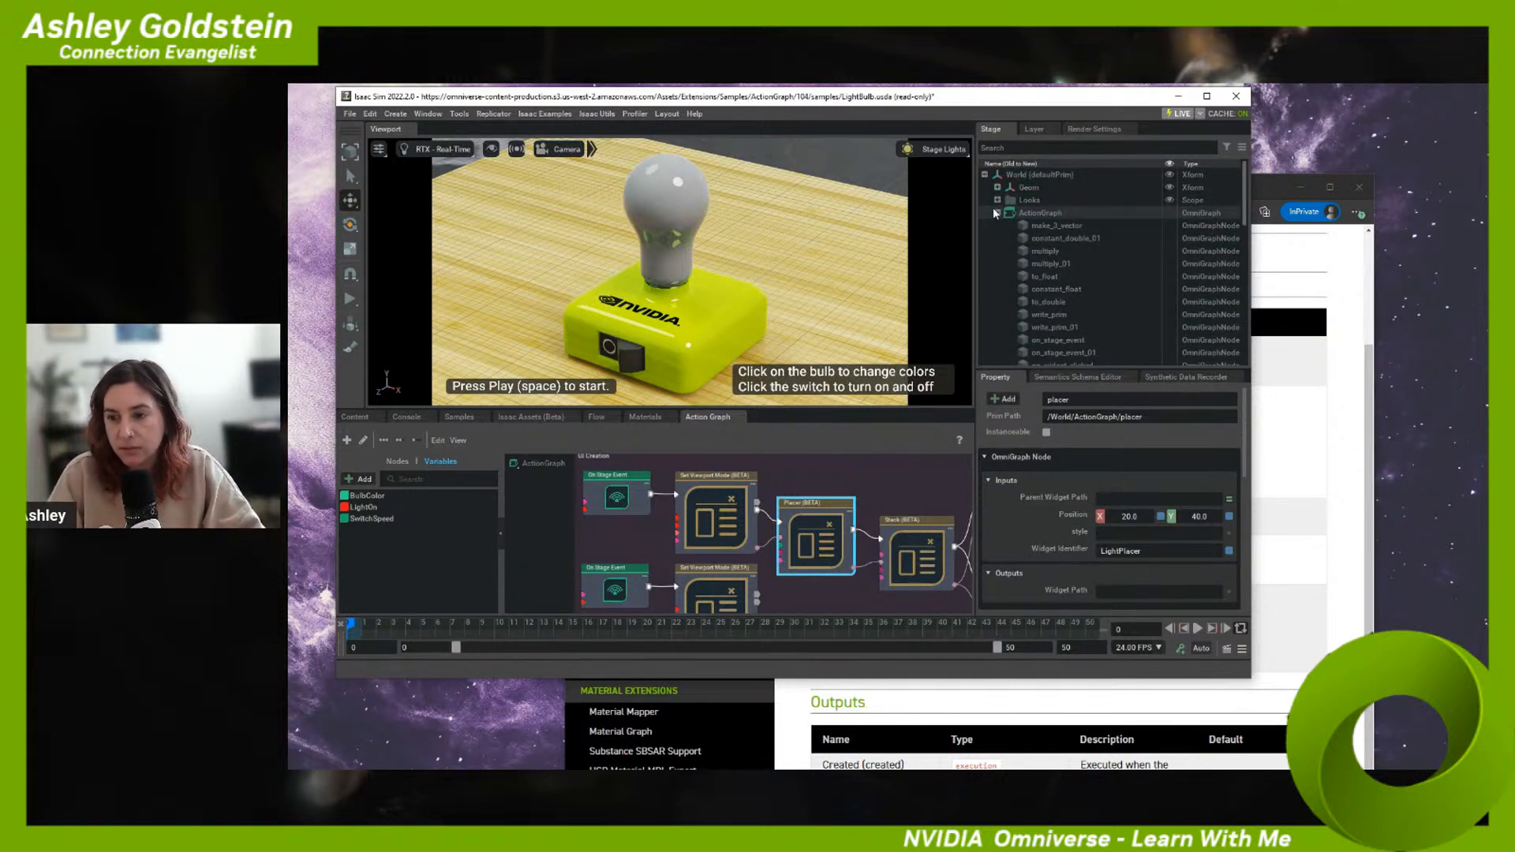
pyautogui.click(997, 210)
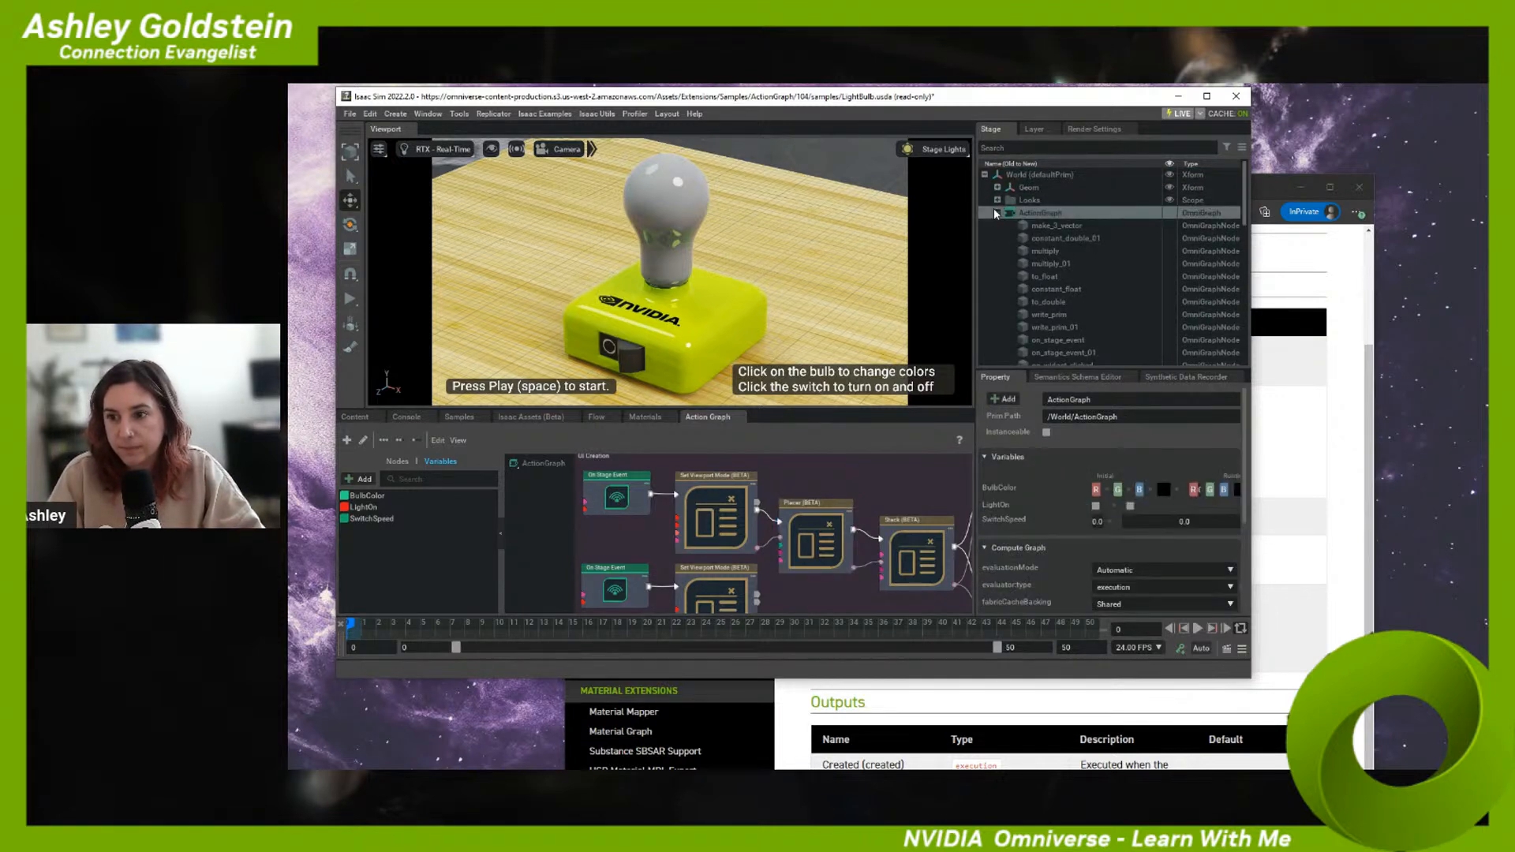
# - Examine the sample's Placer, Stack and first Button nodes, following the chain of UI widgets
pyautogui.click(712, 478)
pyautogui.click(846, 551)
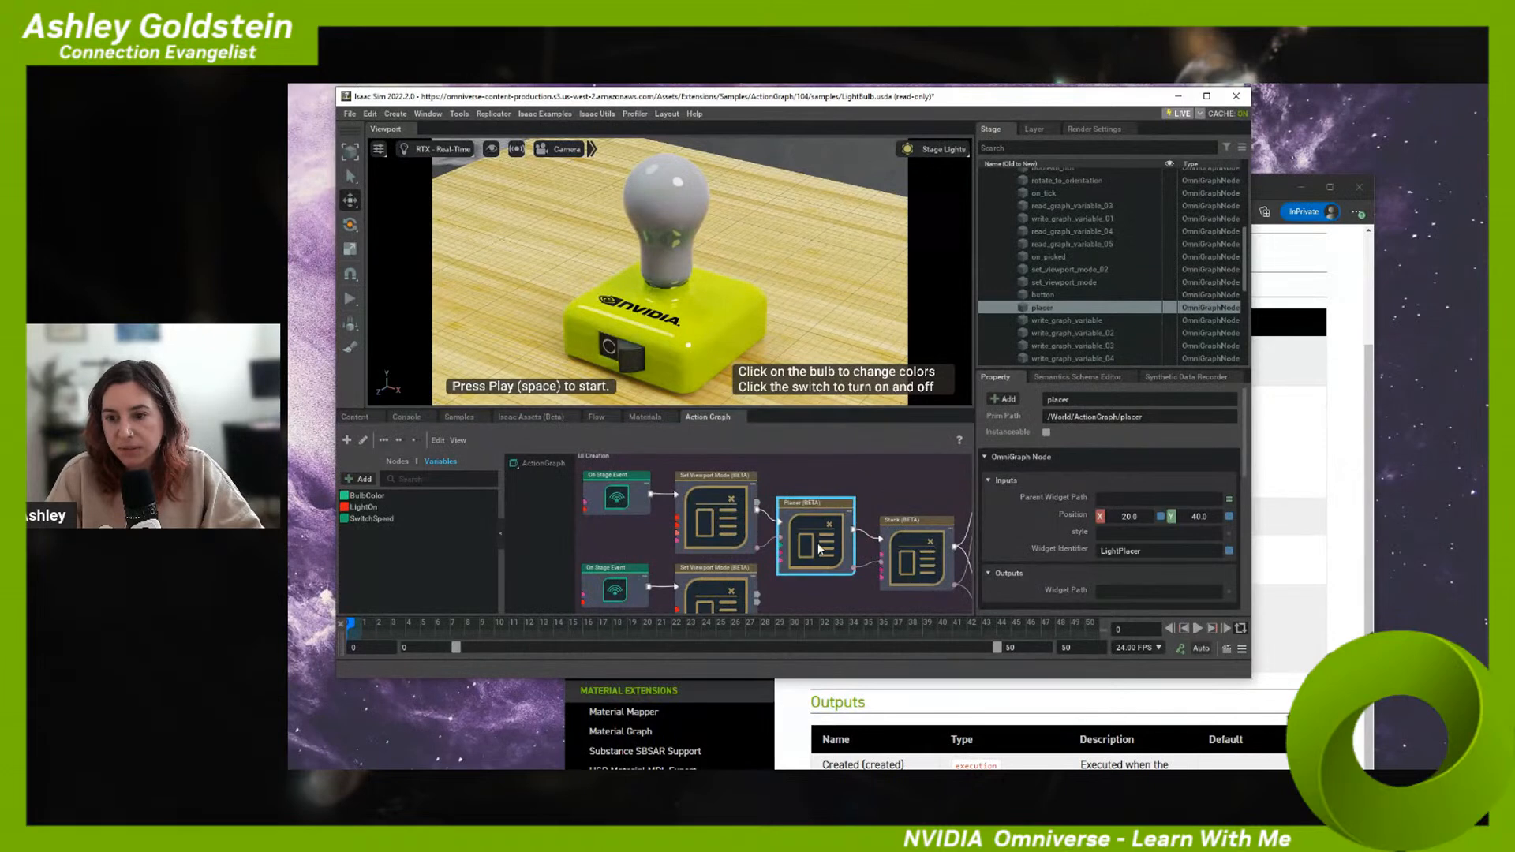
pyautogui.click(918, 550)
pyautogui.moveTo(914, 501); pyautogui.dragTo(797, 495, button='middle')
pyautogui.click(871, 506)
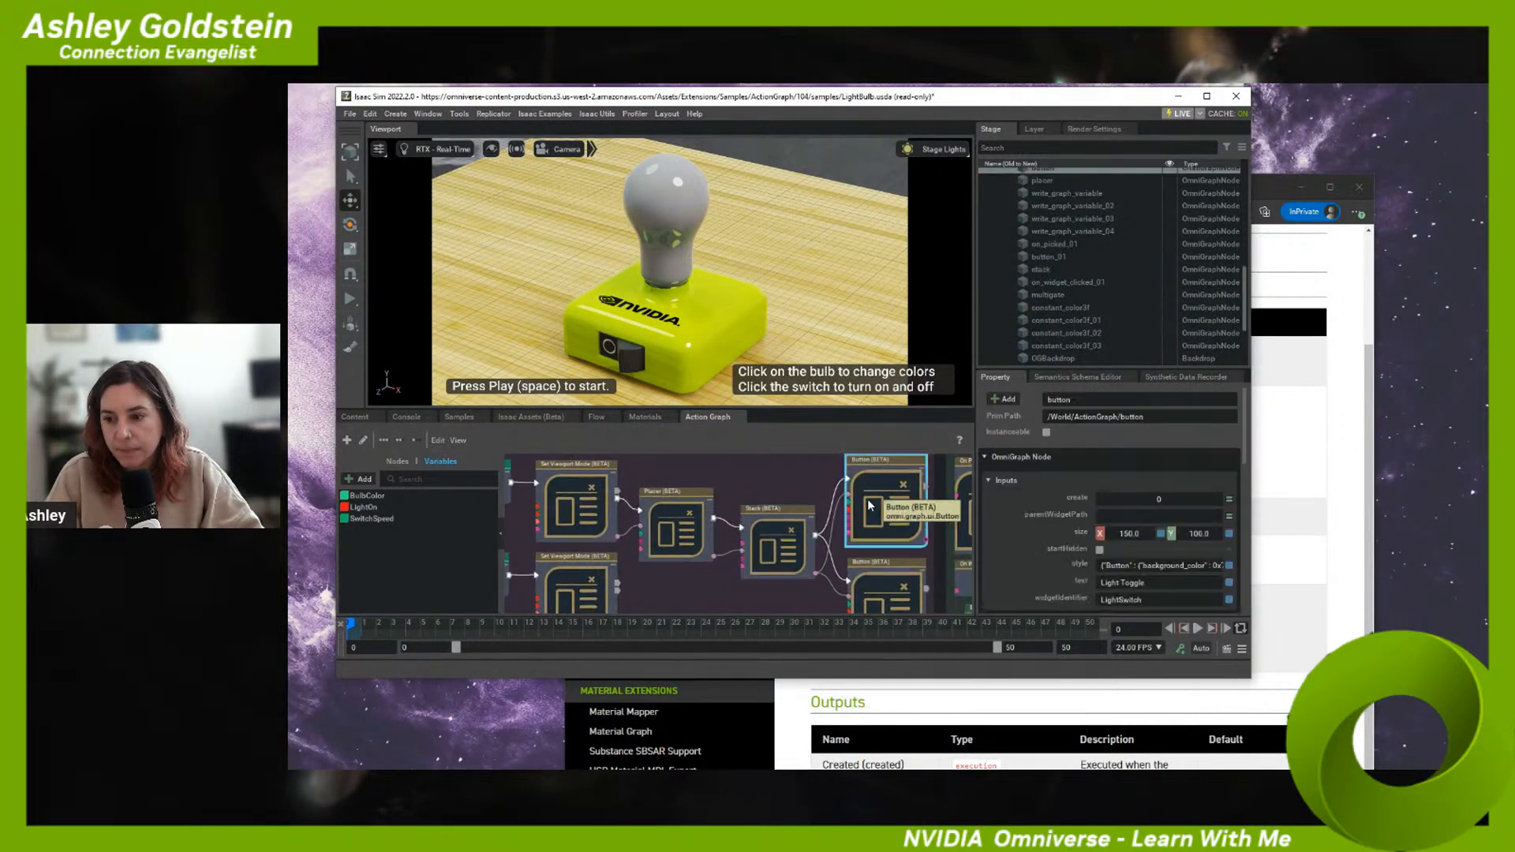
# - Copy the style string from the sample's Light Toggle button node and recheck the Placer node
pyautogui.click(1121, 567)
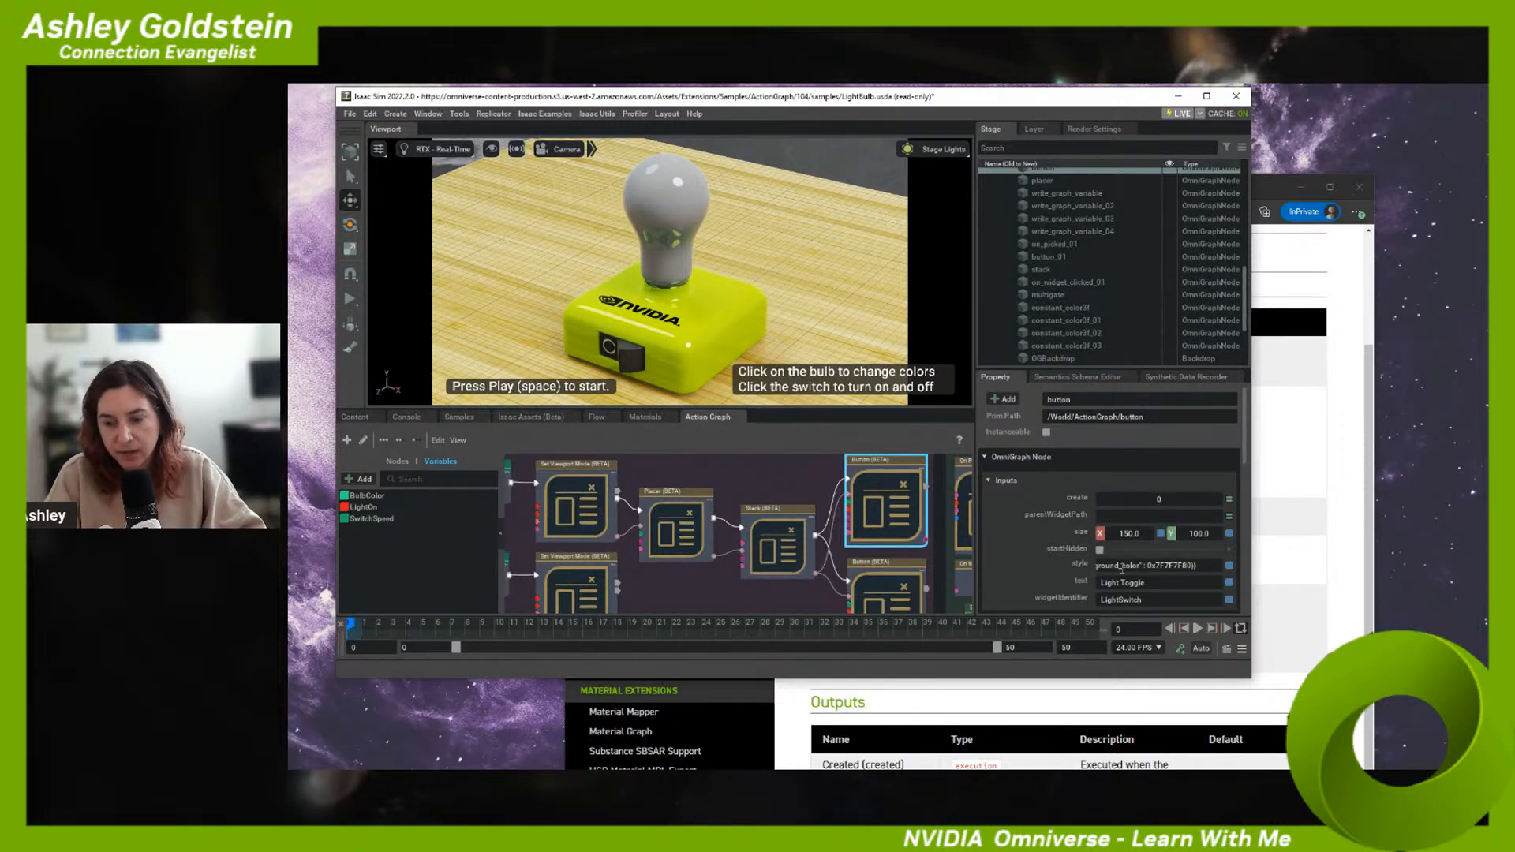
pyautogui.moveTo(1220, 566); pyautogui.dragTo(1020, 574)
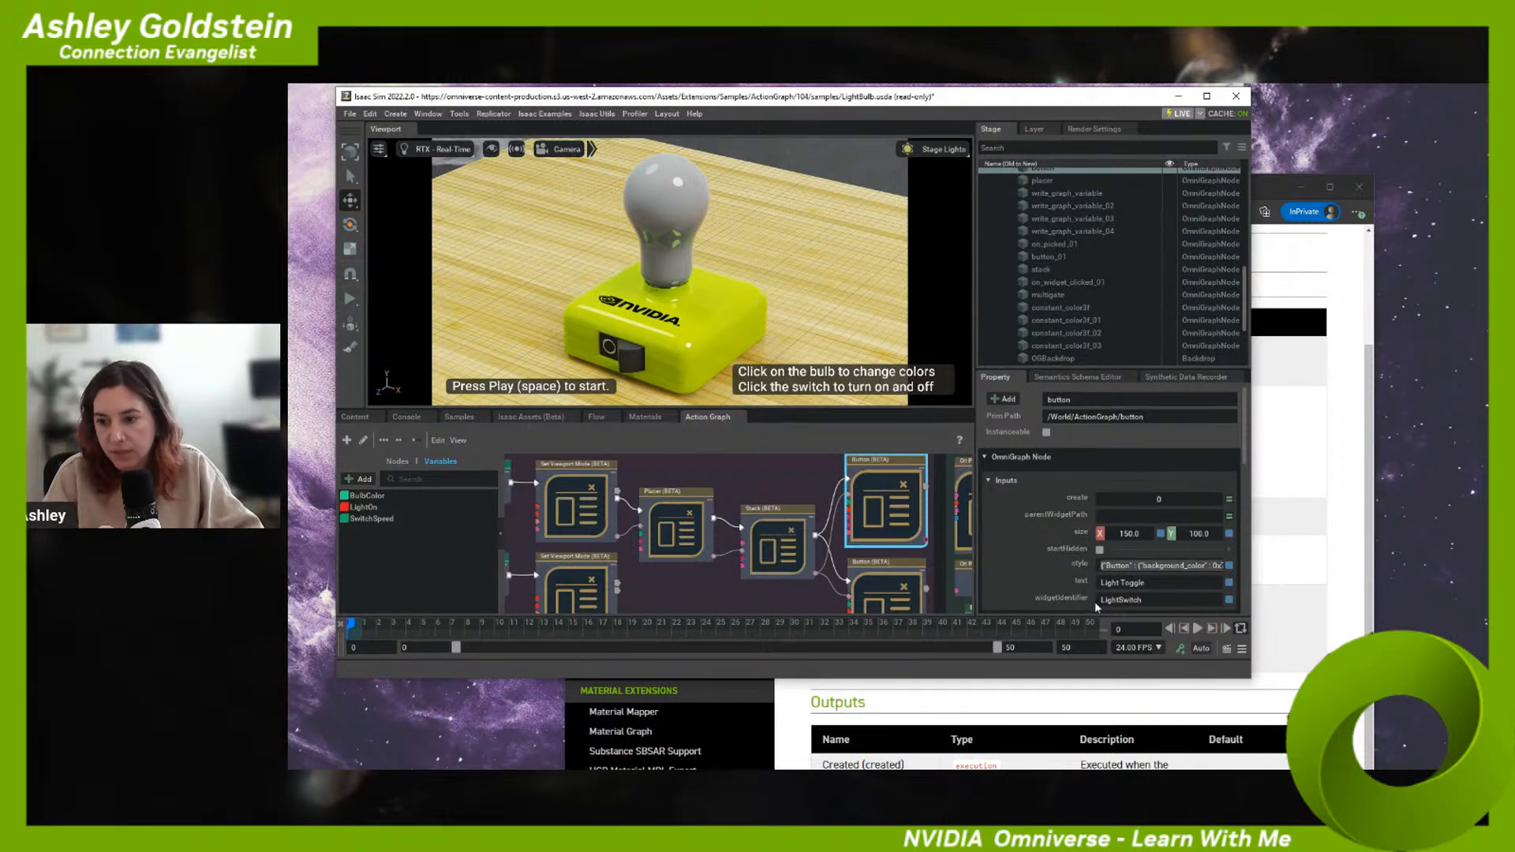
pyautogui.click(701, 545)
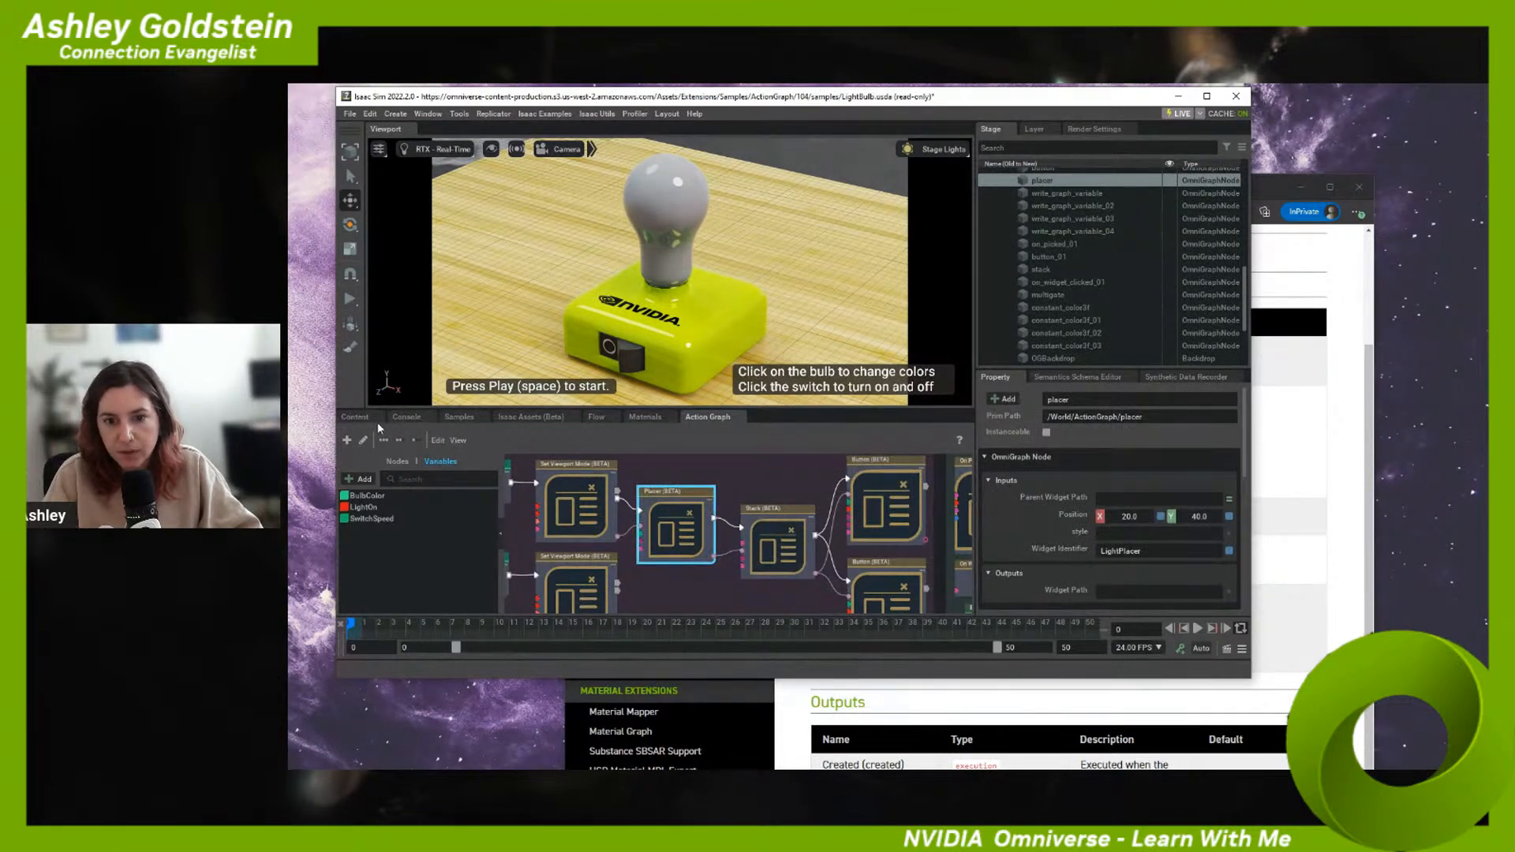
# - Reopen the warehouse stage feb1.usd without saving the LightBulb sample
pyautogui.click(357, 416)
pyautogui.doubleClick(623, 553)
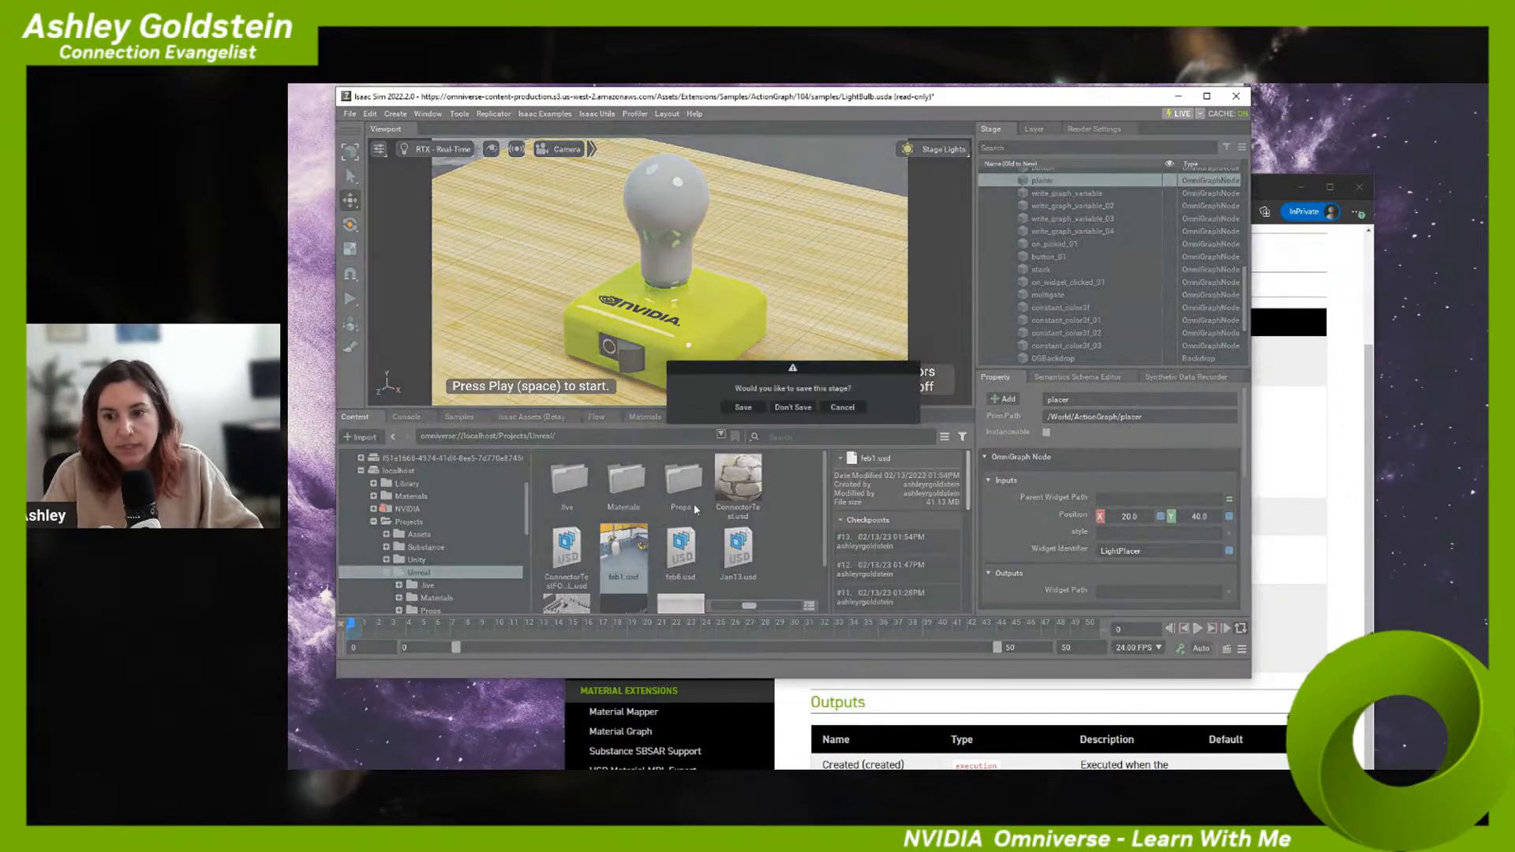
pyautogui.click(793, 407)
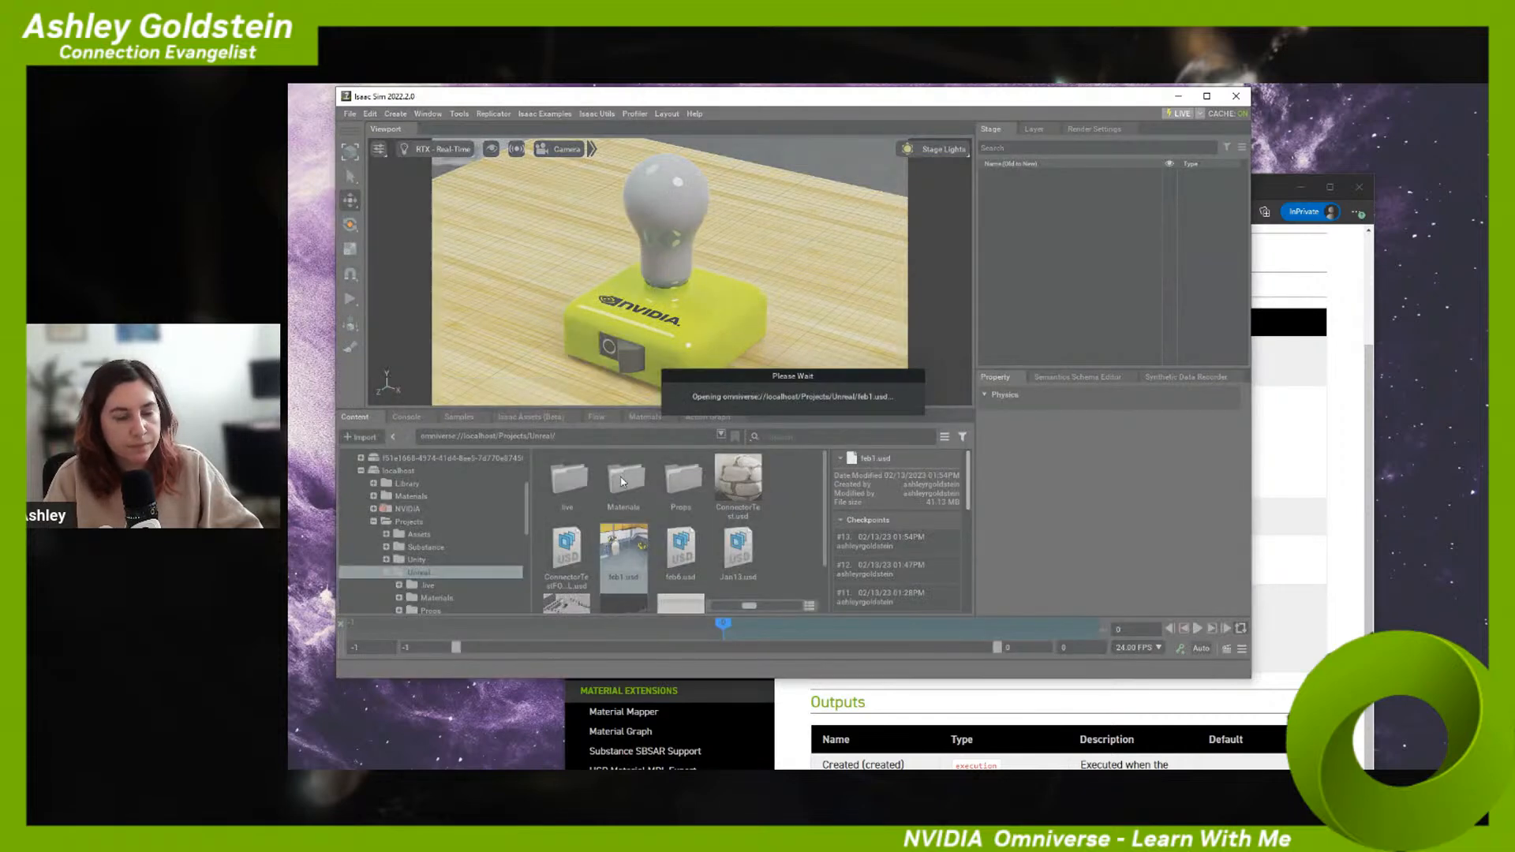
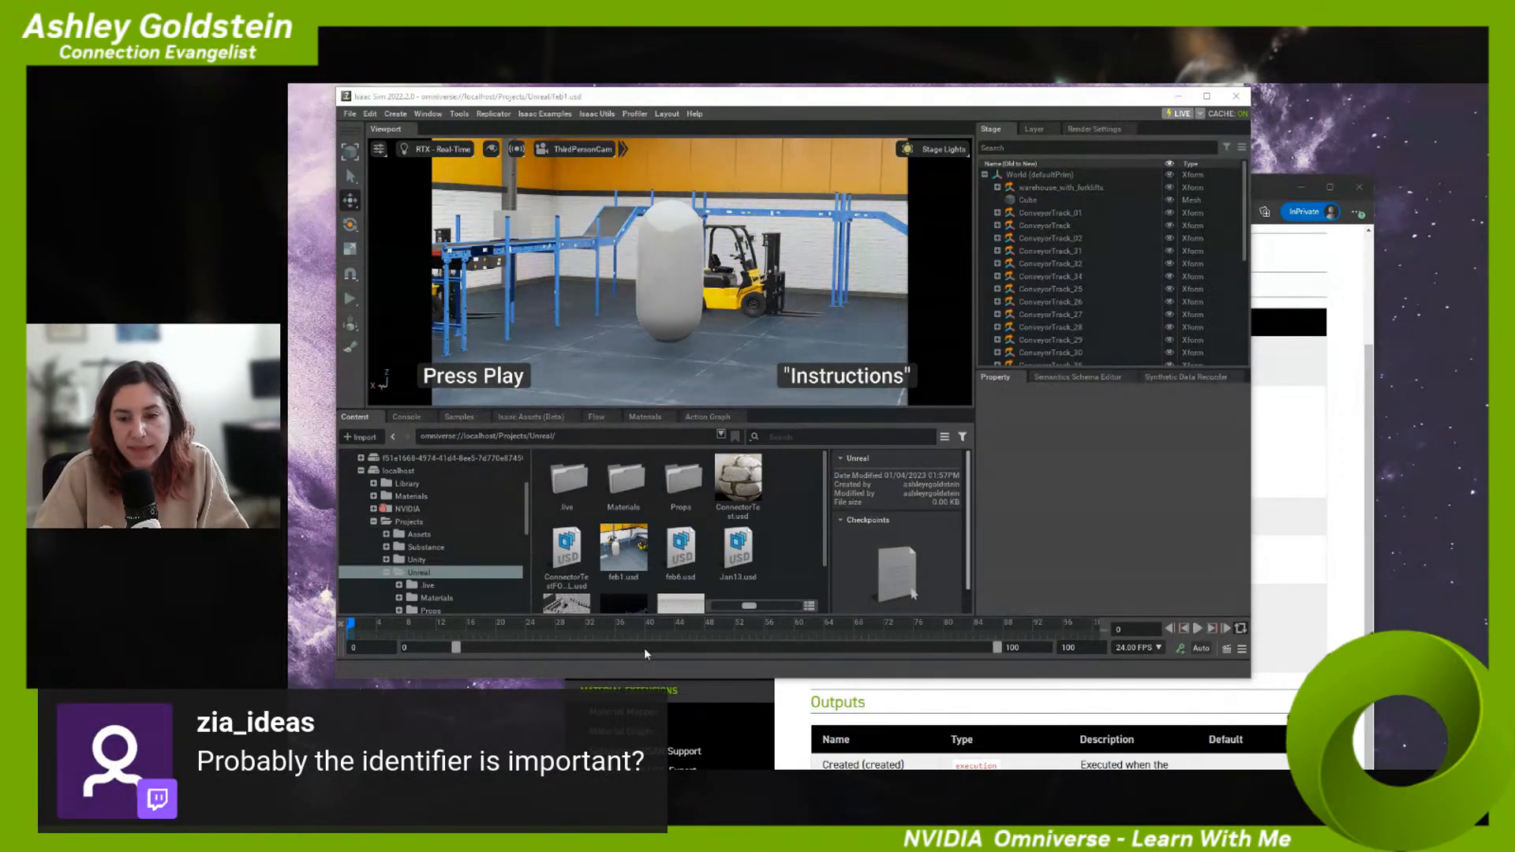
# - Open the ViewportUI graph for editing and check its On Stage Event and Set Viewport Mode node settings
pyautogui.click(707, 417)
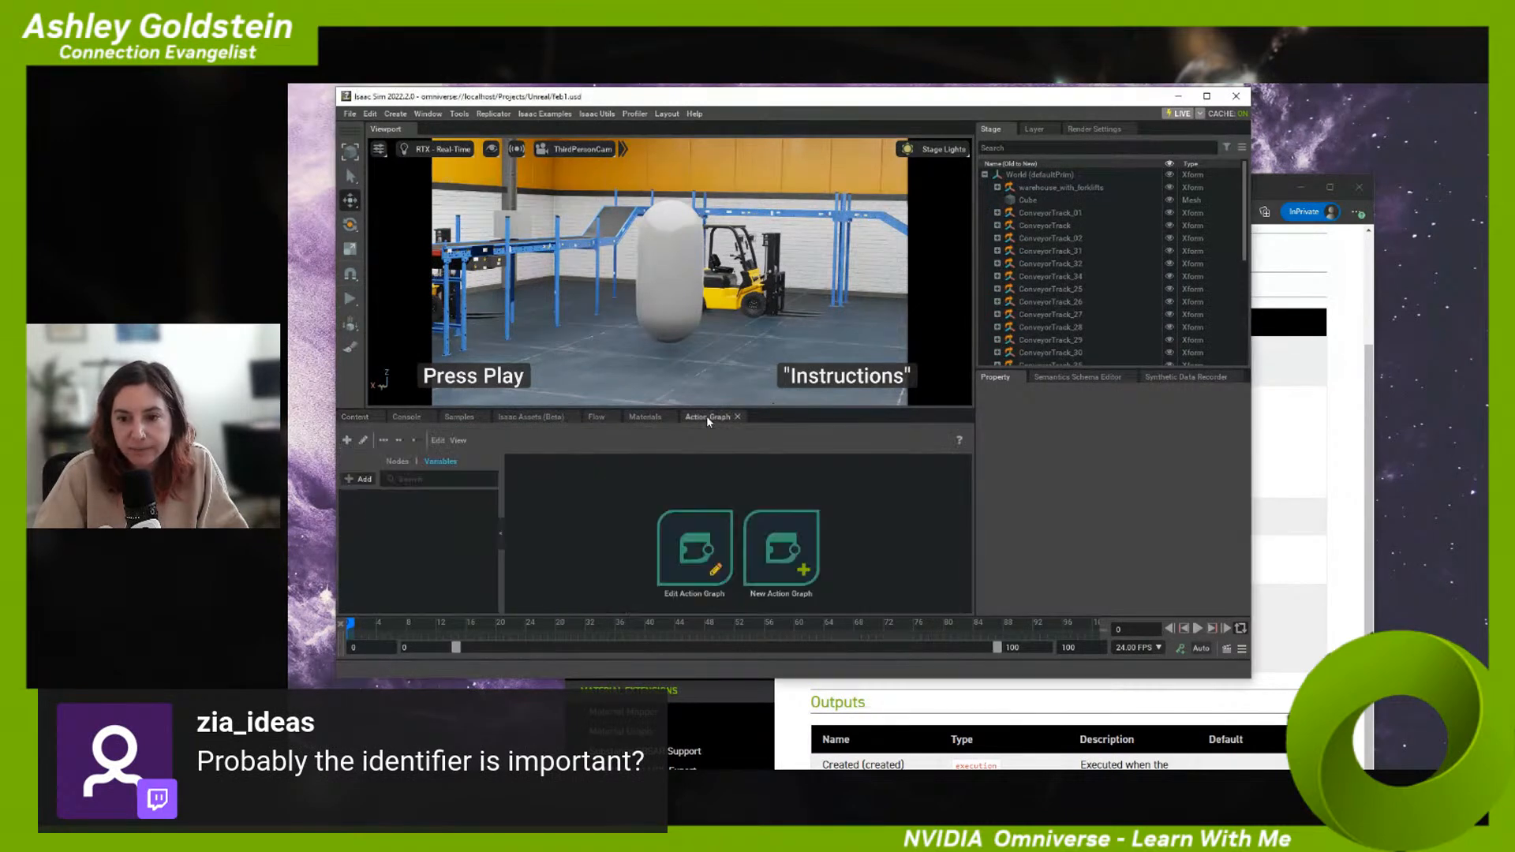
pyautogui.click(697, 543)
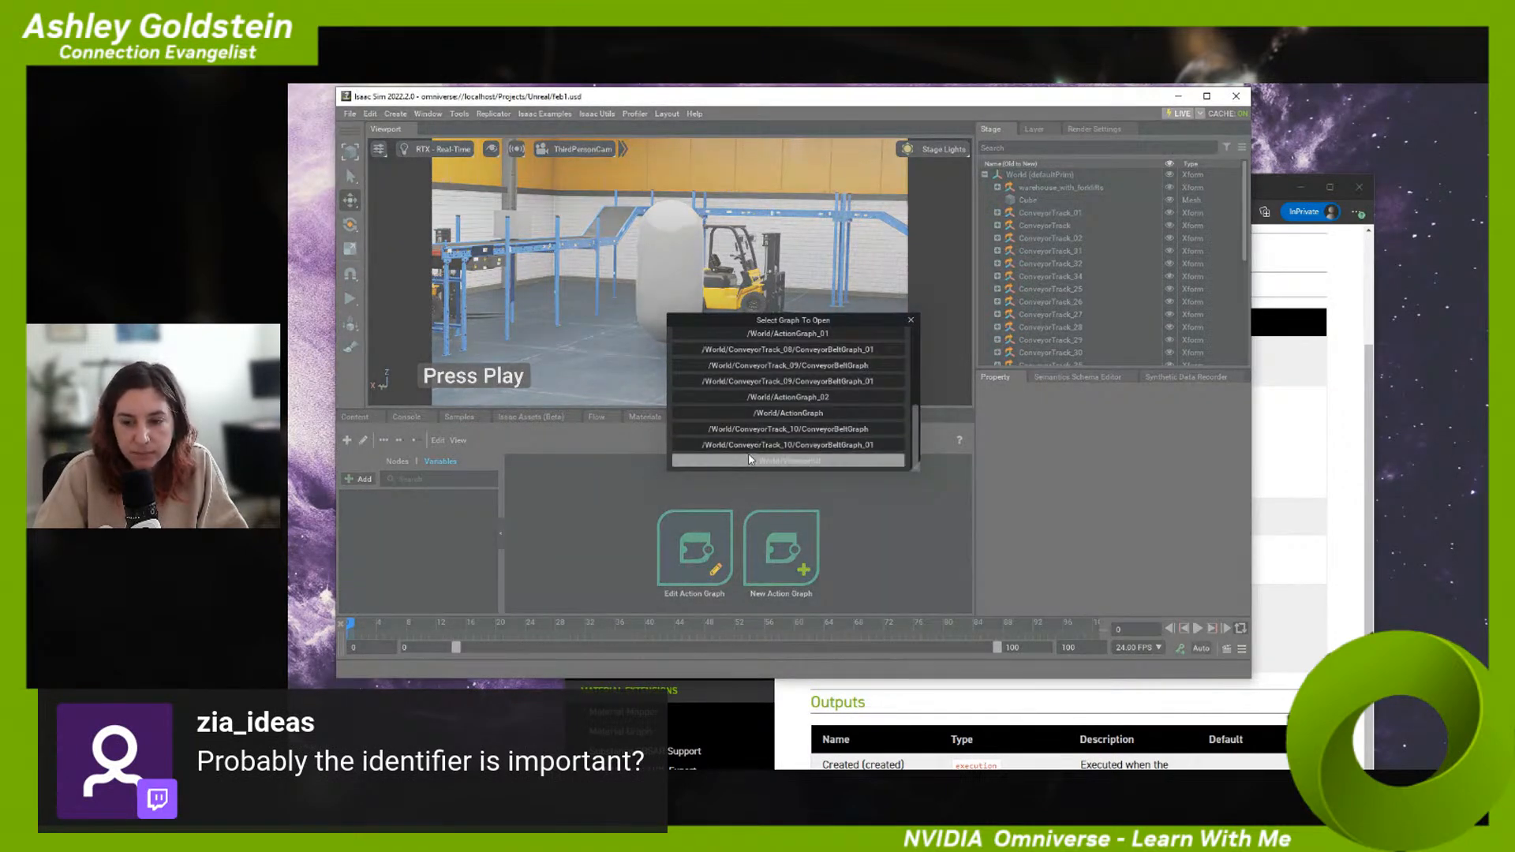
pyautogui.click(752, 459)
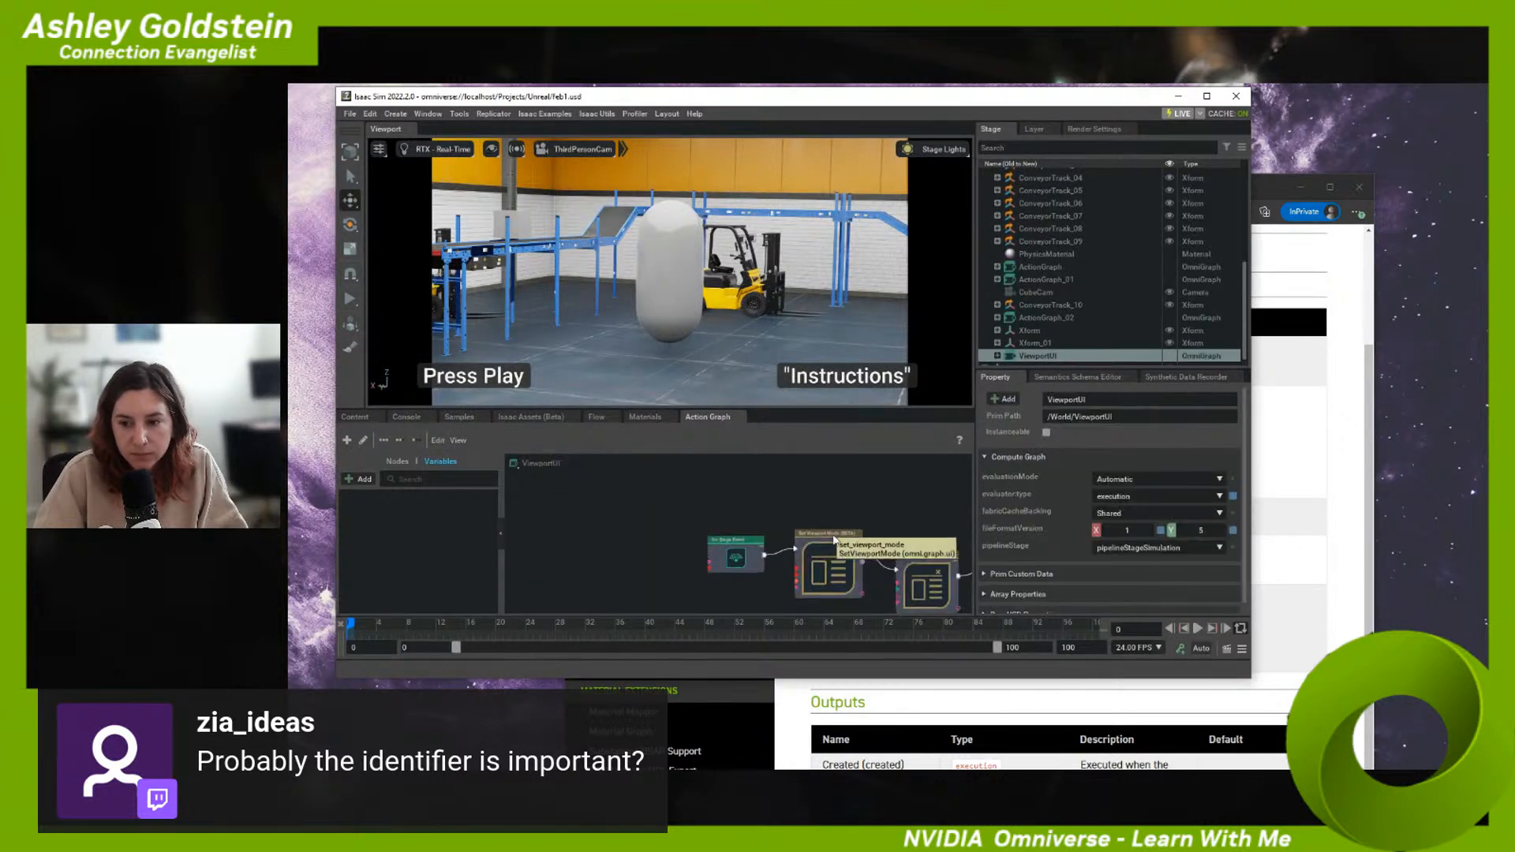
pyautogui.moveTo(854, 514); pyautogui.dragTo(732, 463, button='middle')
pyautogui.click(575, 508)
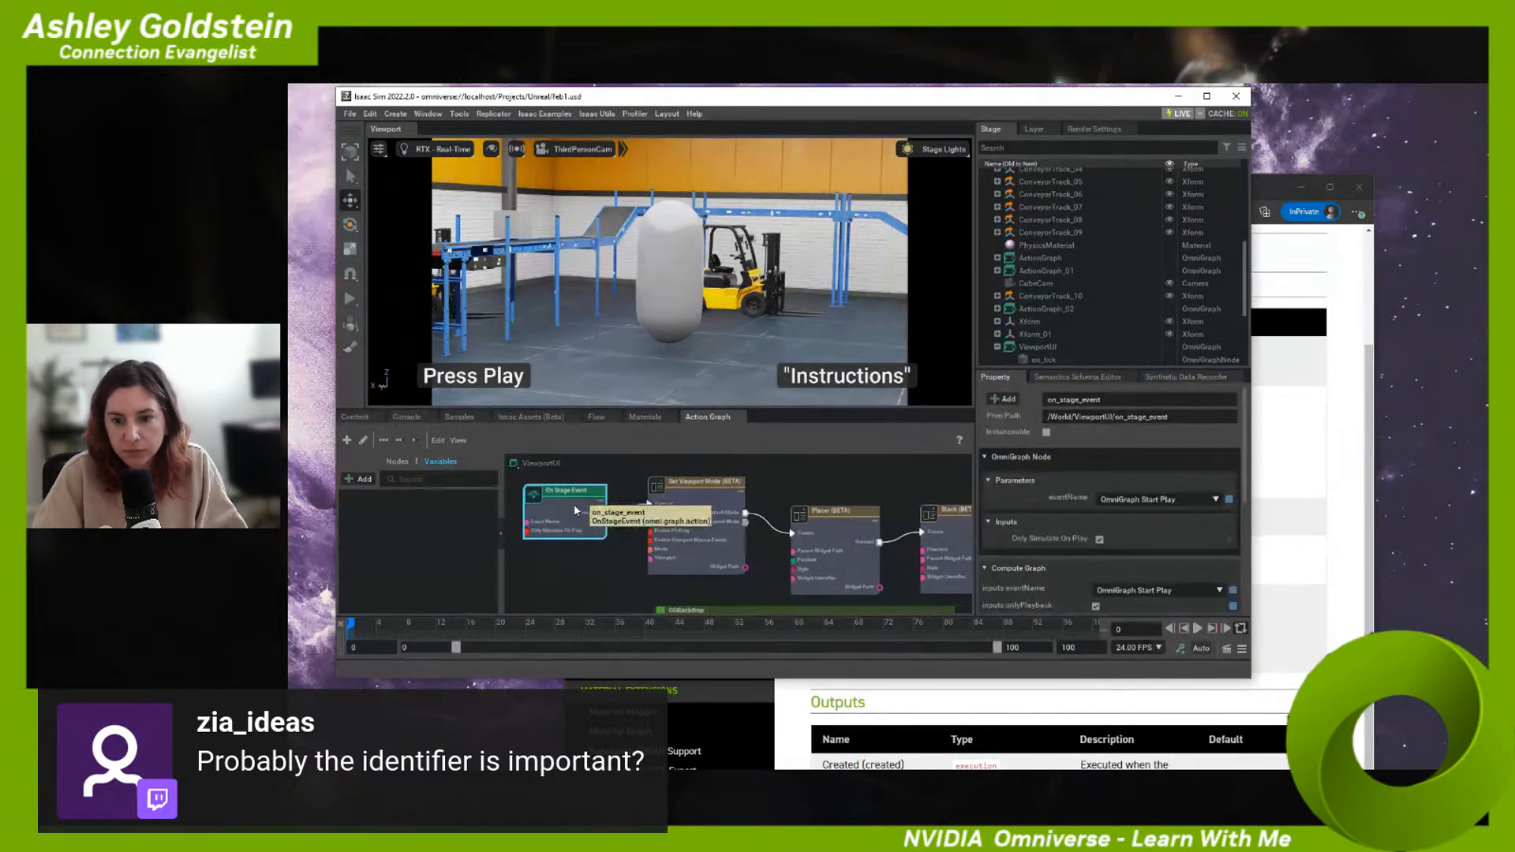
pyautogui.click(690, 536)
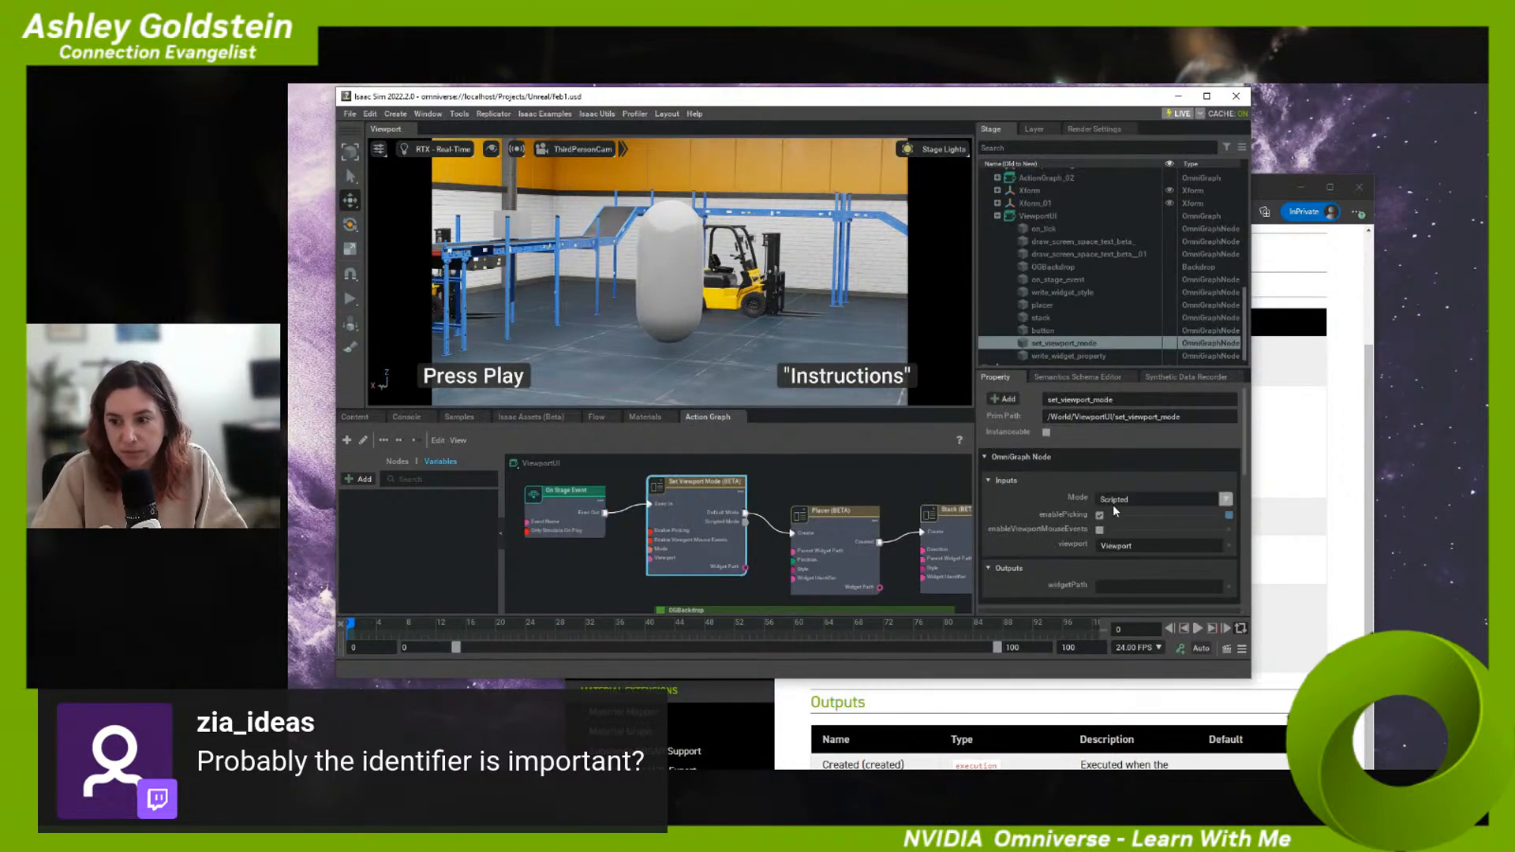
# - Set the Placer node's position to X 20, Y 5 and its widget identifier to WidgetPlacer
pyautogui.click(831, 517)
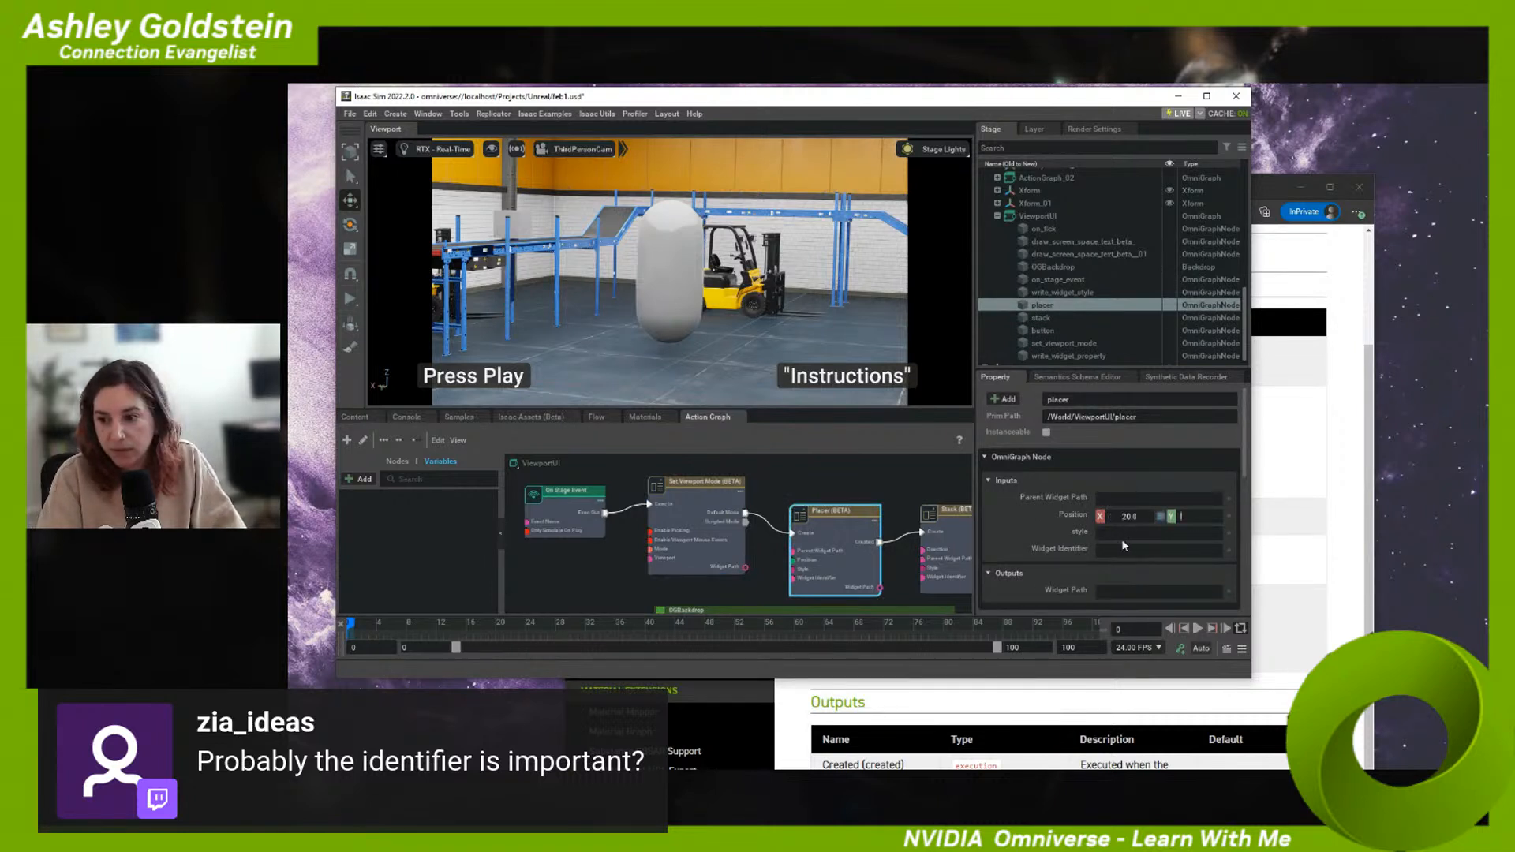
pyautogui.press('BackSpace')
pyautogui.write('5')
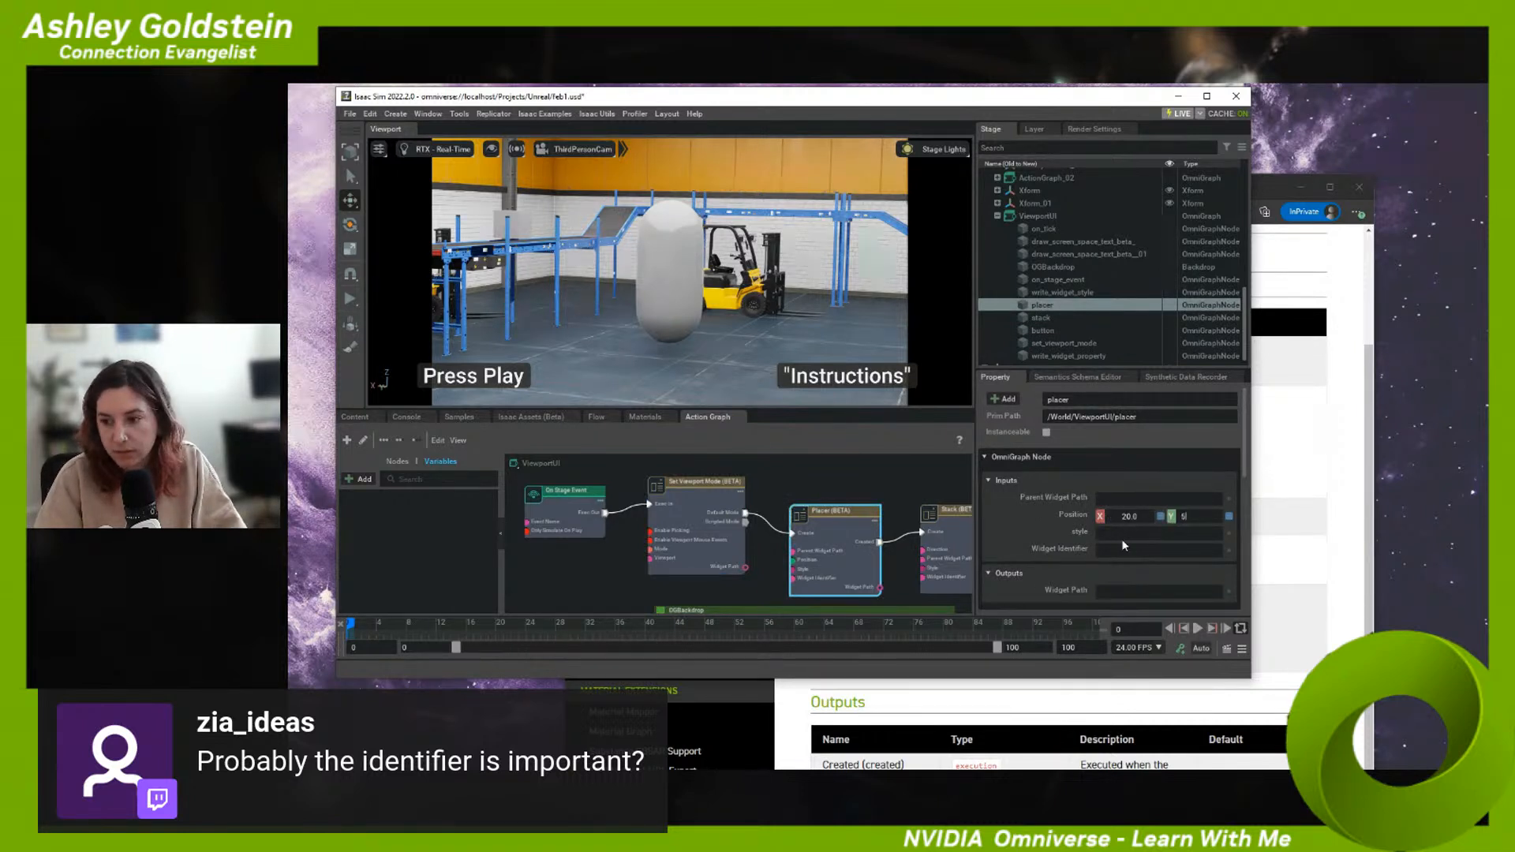
pyautogui.click(1123, 537)
pyautogui.click(1138, 556)
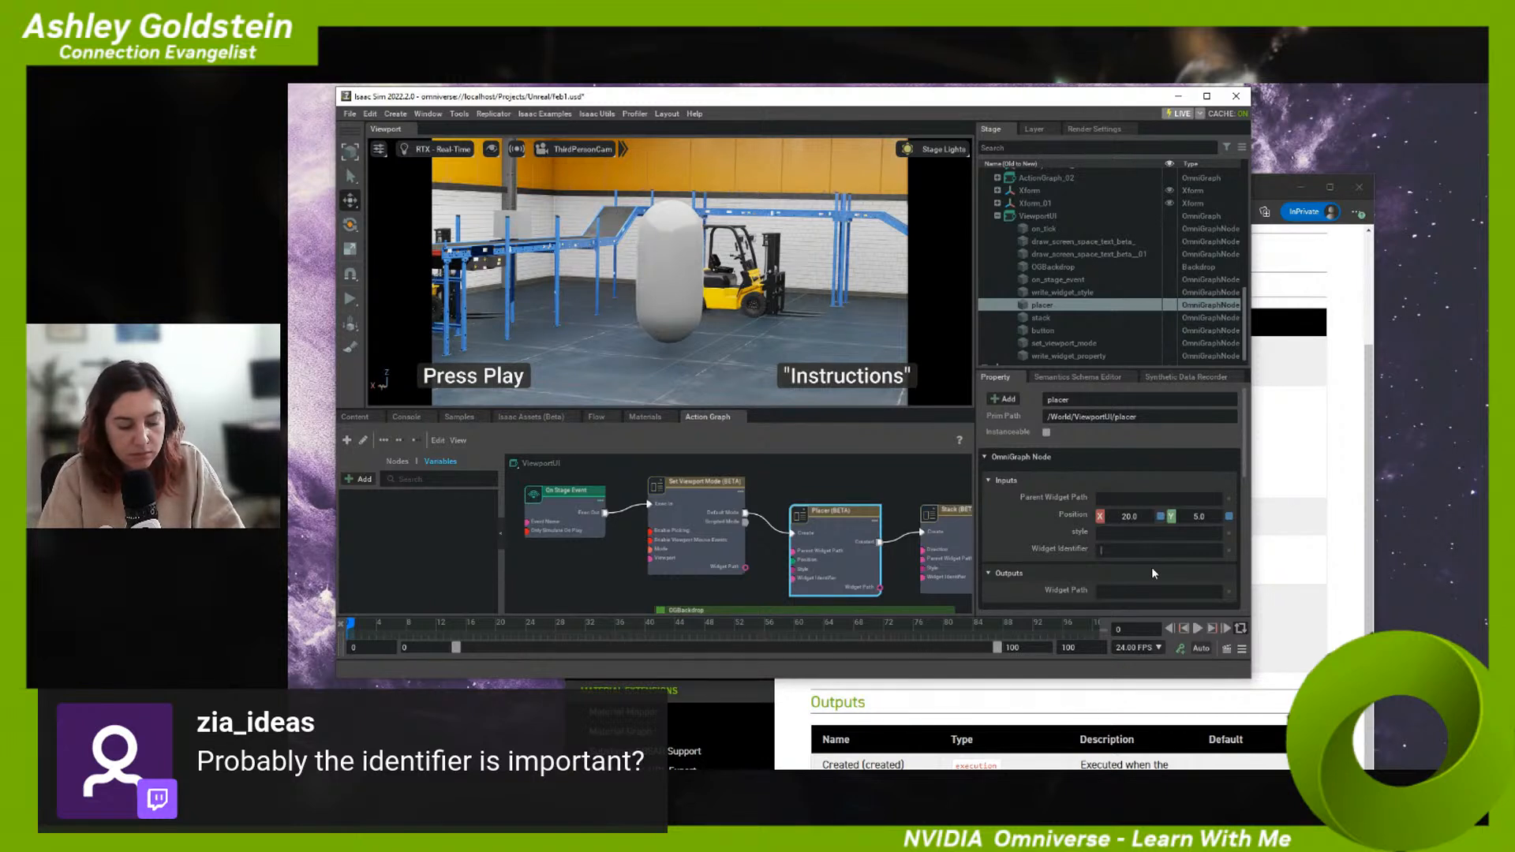
pyautogui.write('WidgetP')
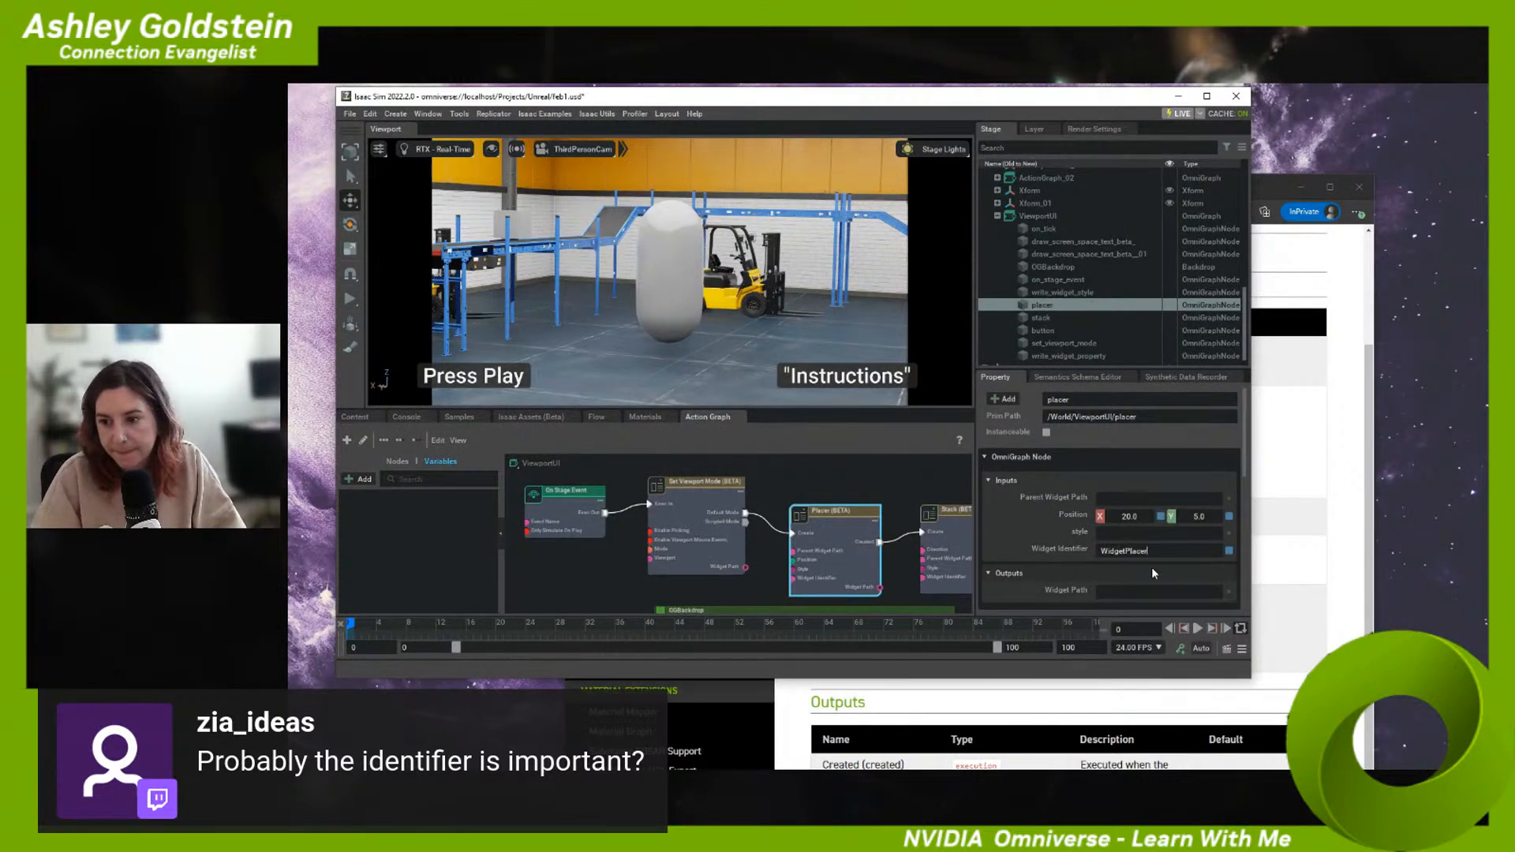
pyautogui.write('lacer')
# - Set the Stack node's widget identifier to Stack
pyautogui.click(959, 558)
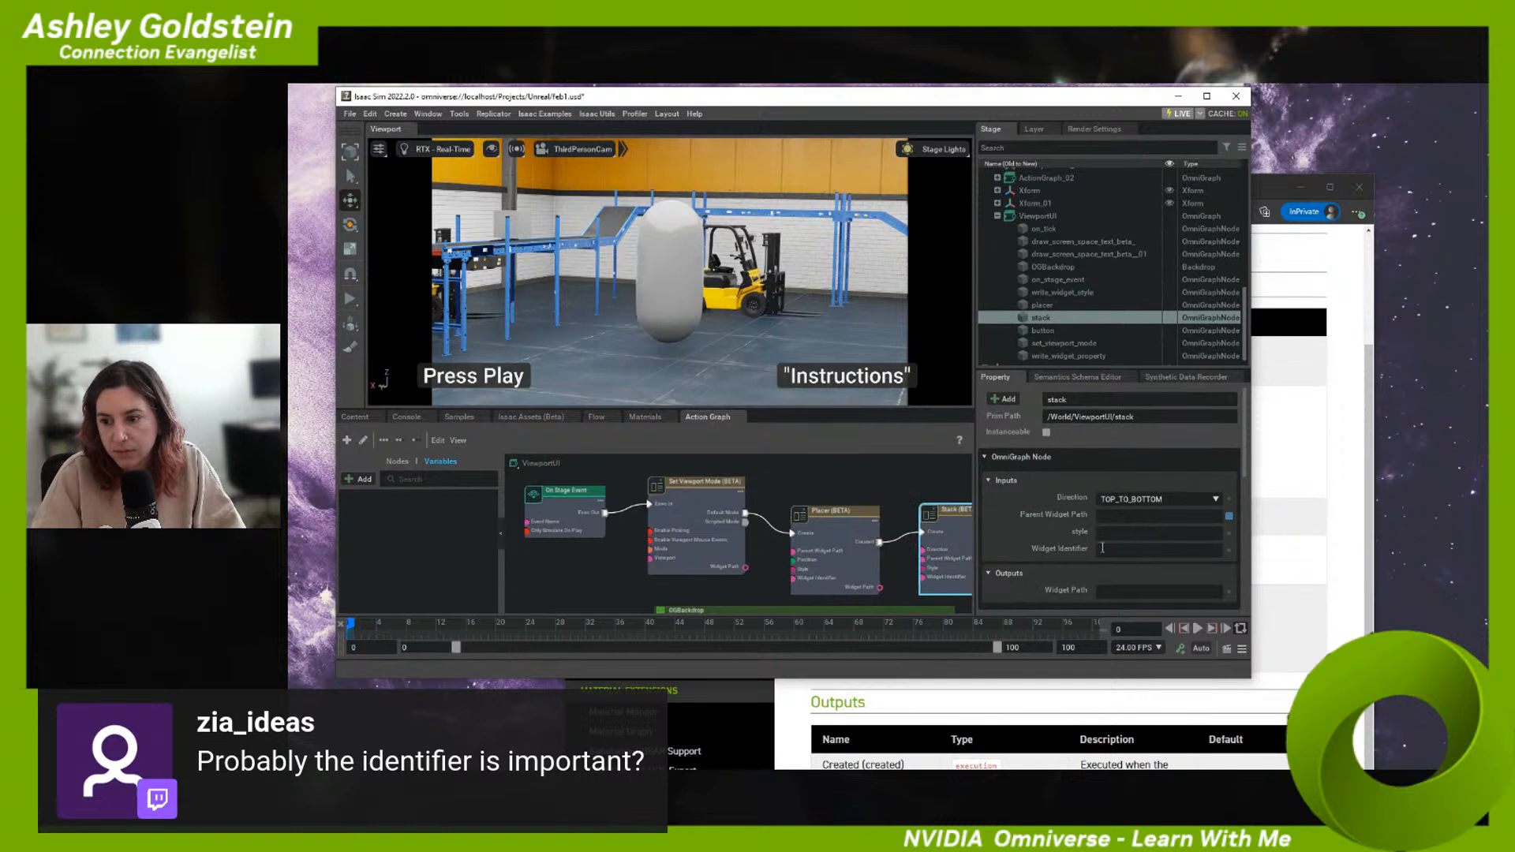
pyautogui.click(1104, 548)
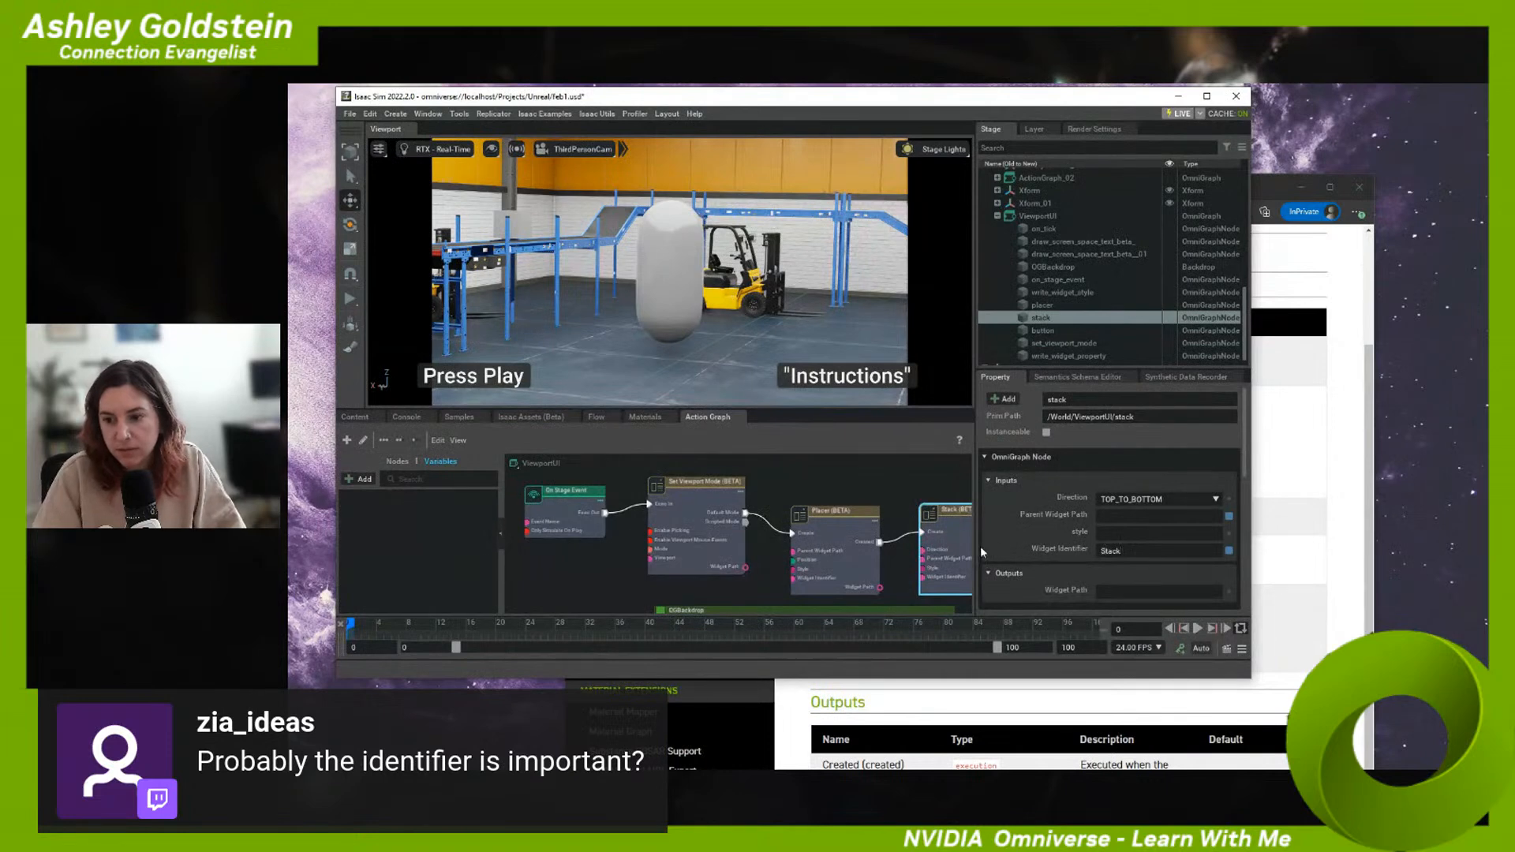
# - Paste the copied button style into the Button node's style and set its widget identifier to Button
pyautogui.moveTo(962, 499); pyautogui.dragTo(811, 521, button='middle')
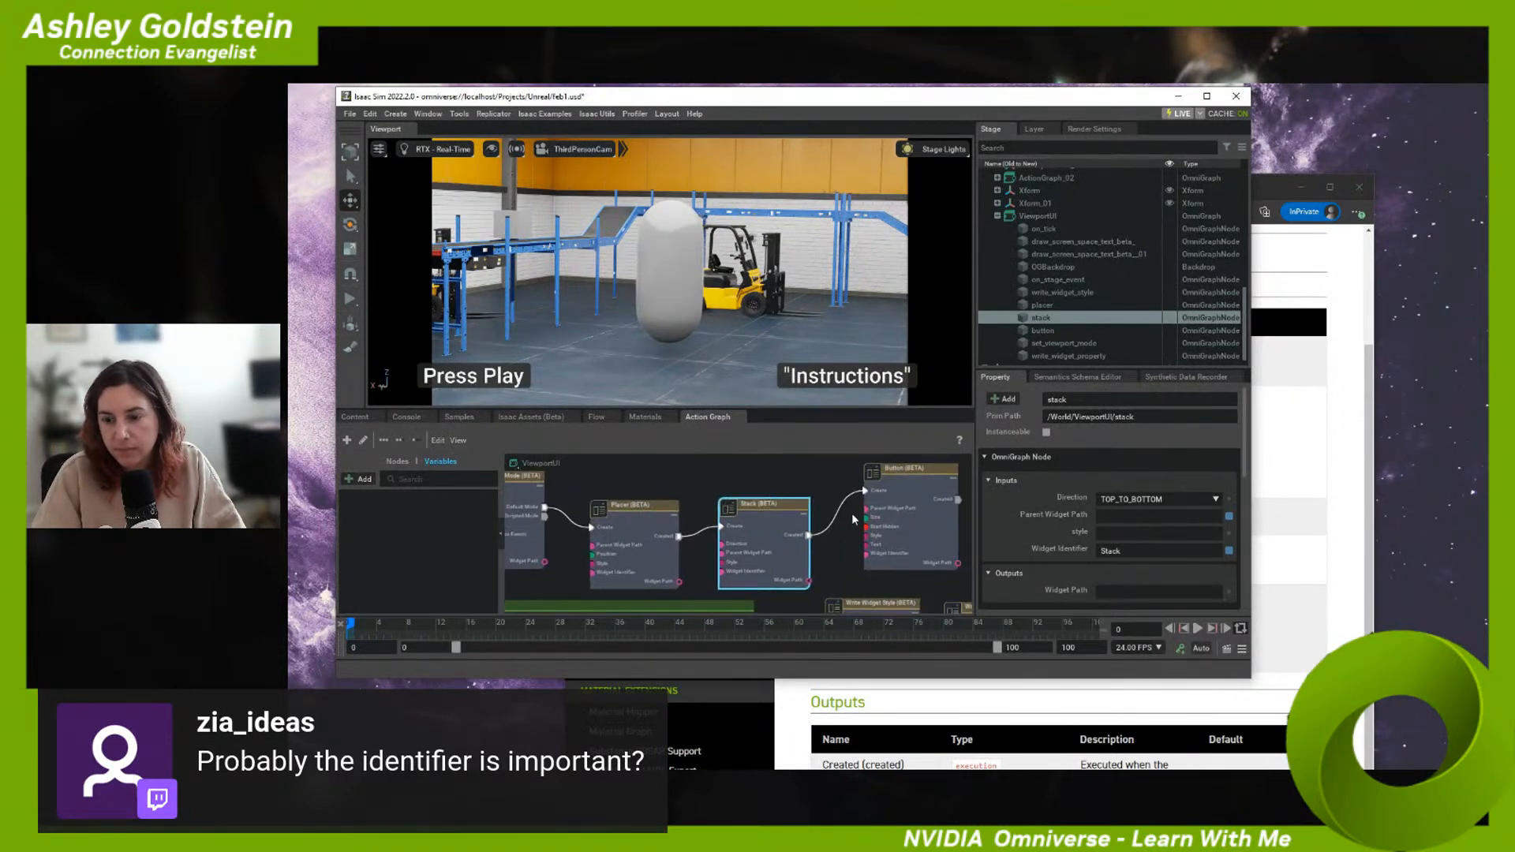
pyautogui.click(906, 508)
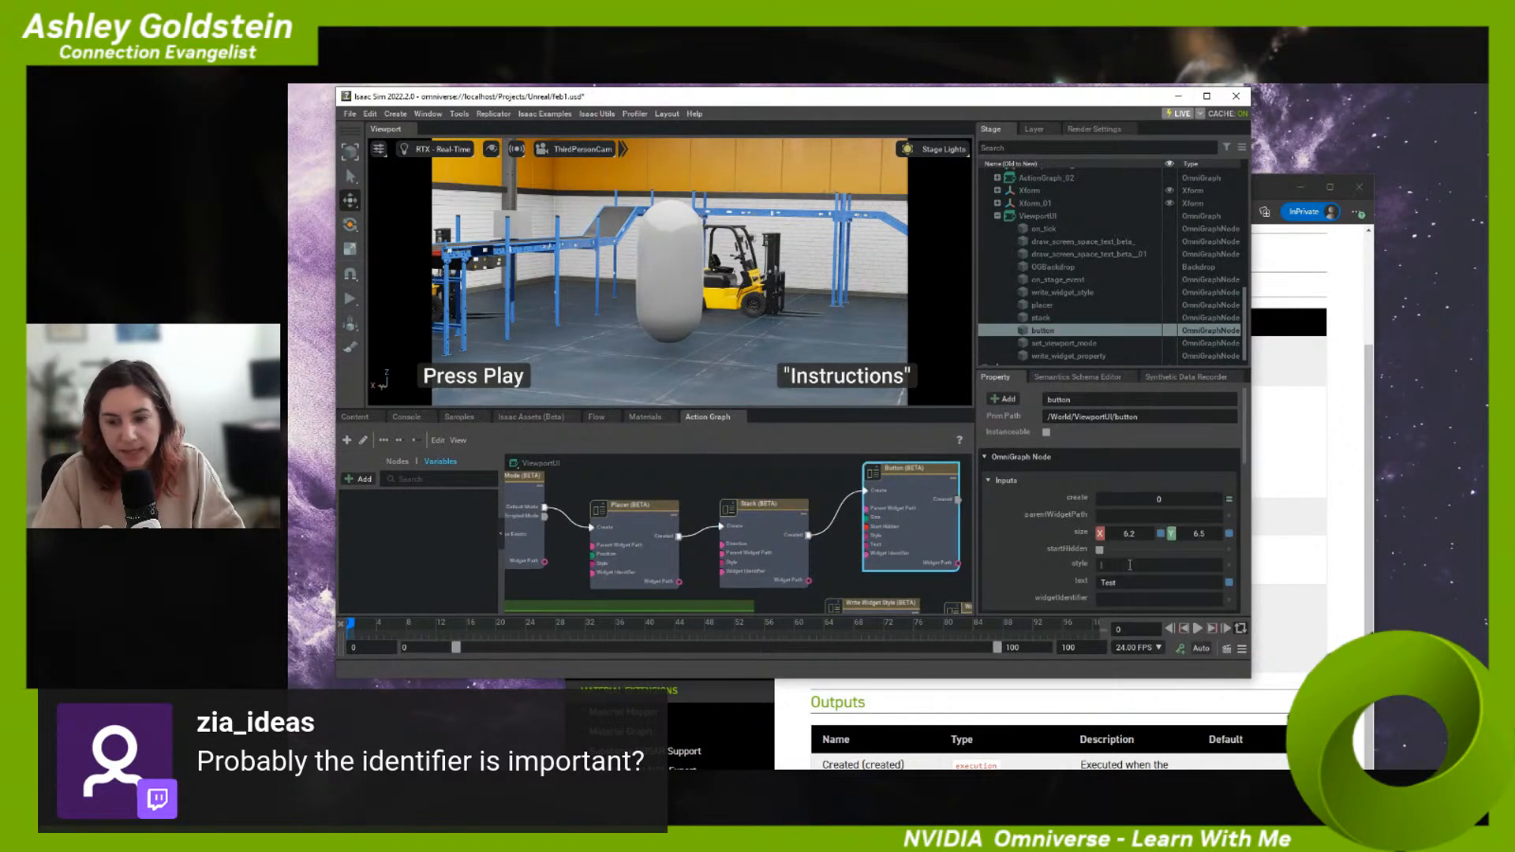
pyautogui.hotkey('ctrl', 'v')
pyautogui.click(1139, 599)
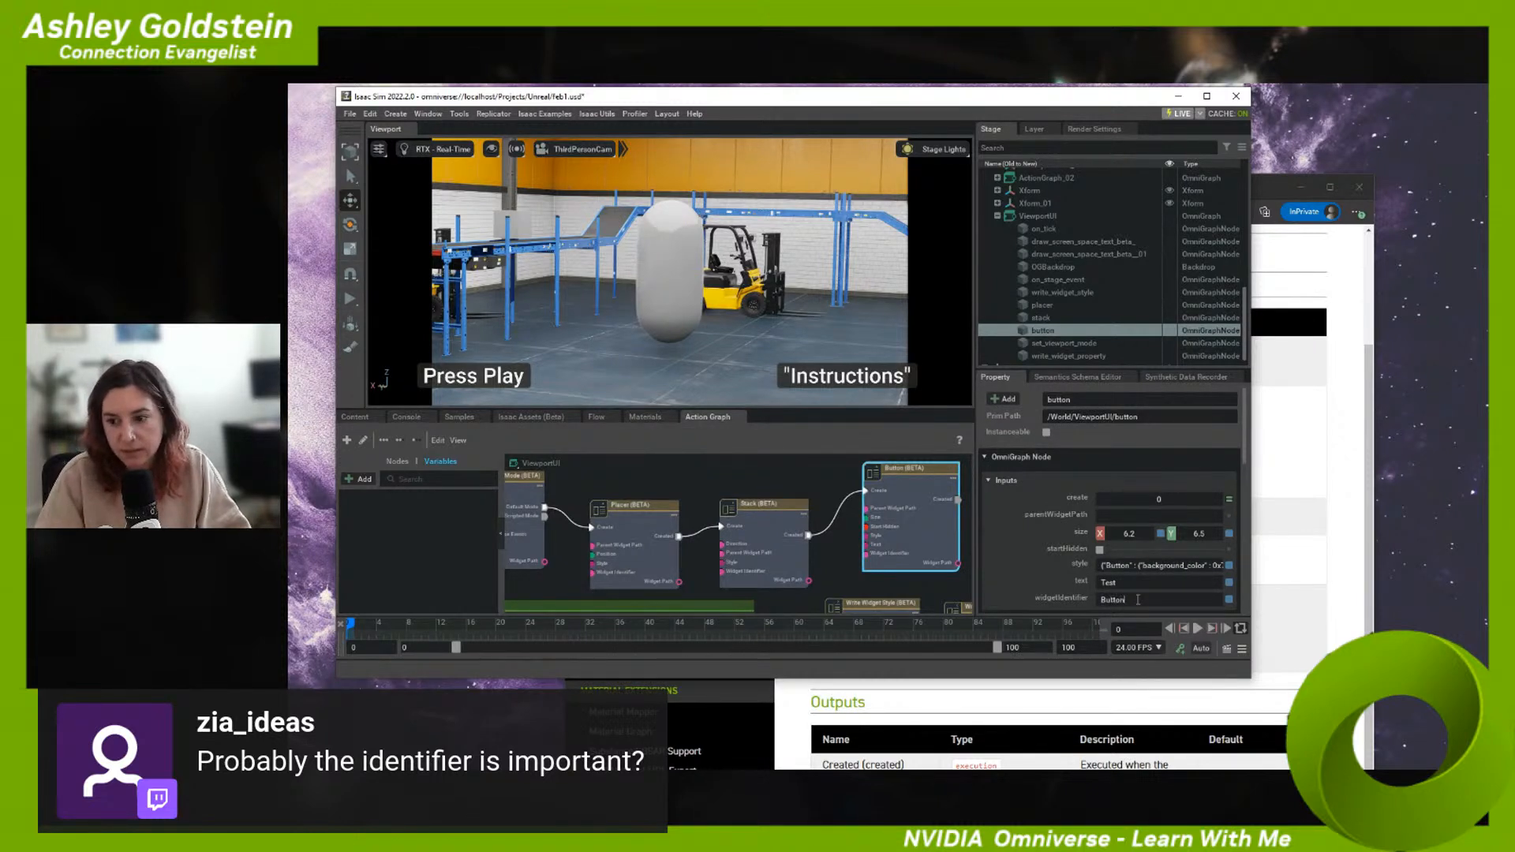
pyautogui.write('Button')
pyautogui.press('Return')
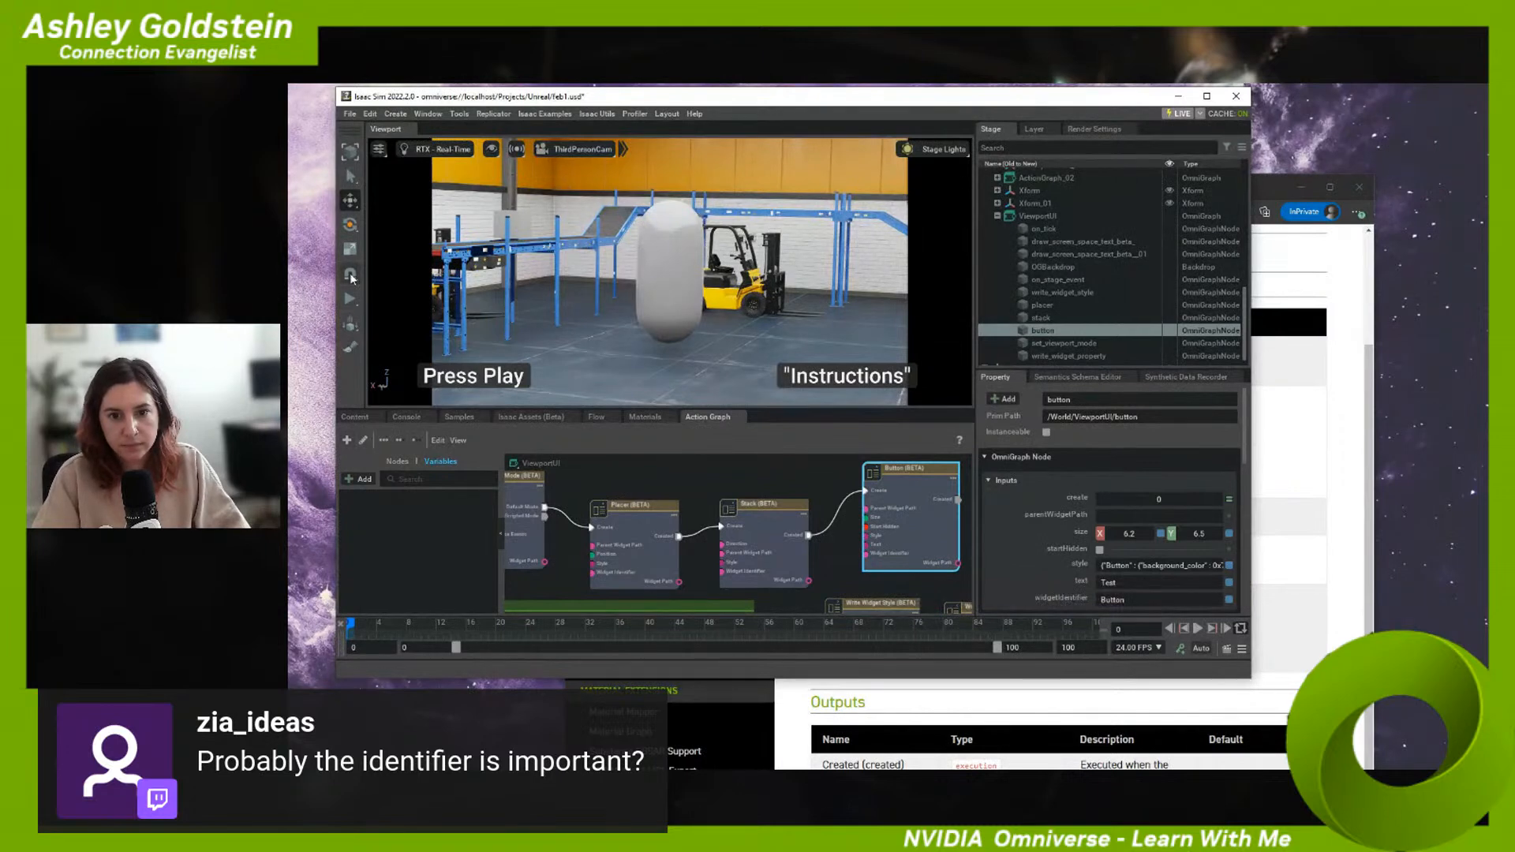
# - Run the simulation and enlarge the Button node's size to X 13.4, Y 10.8
pyautogui.click(349, 297)
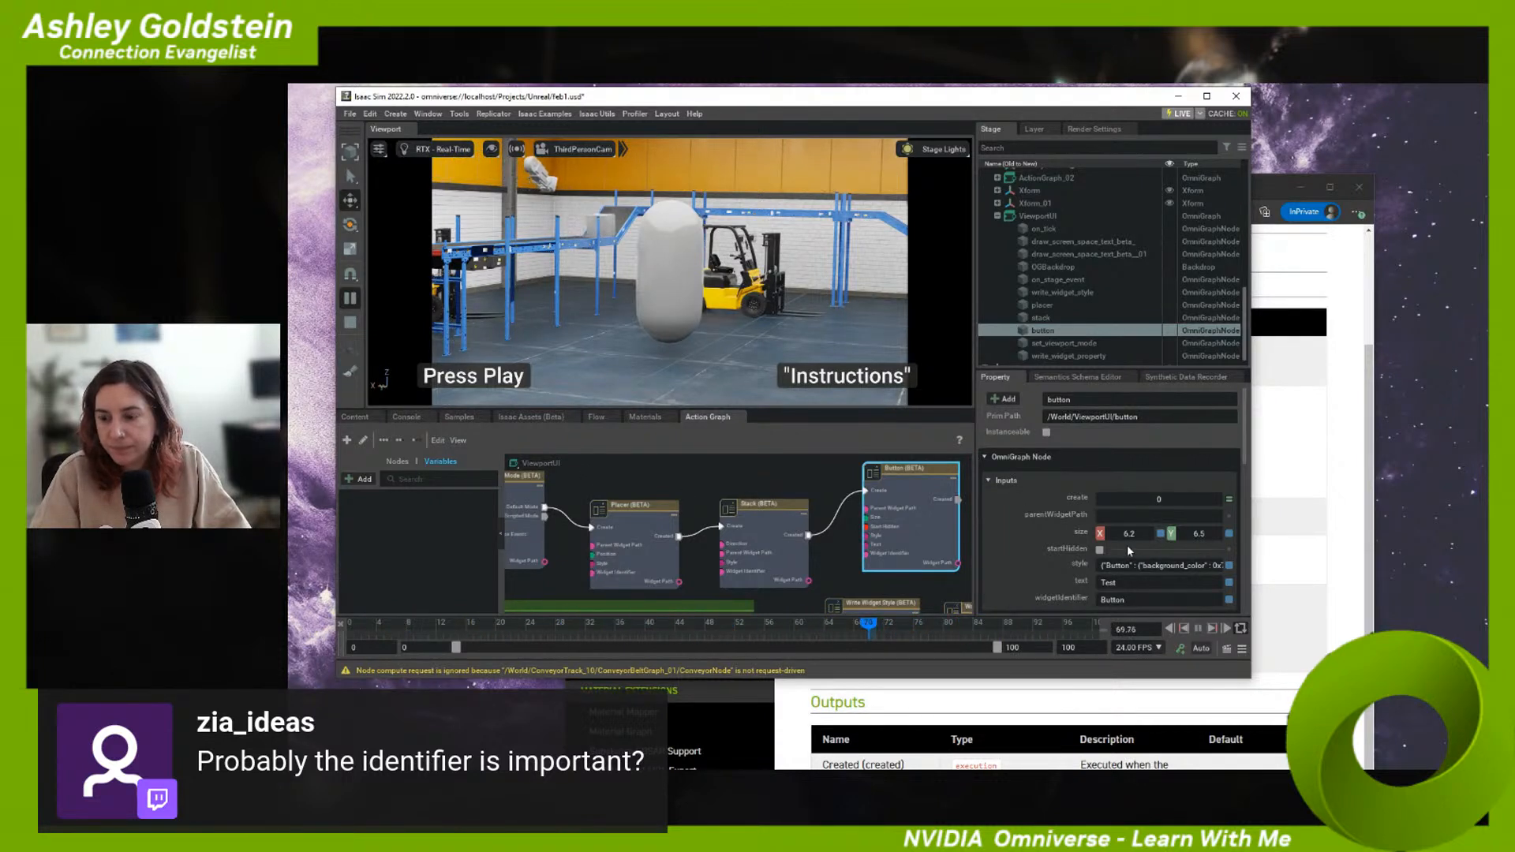
pyautogui.moveTo(1139, 536)
pyautogui.mouseDown()
pyautogui.moveTo(1216, 529)
pyautogui.moveTo(1154, 535)
pyautogui.mouseUp()
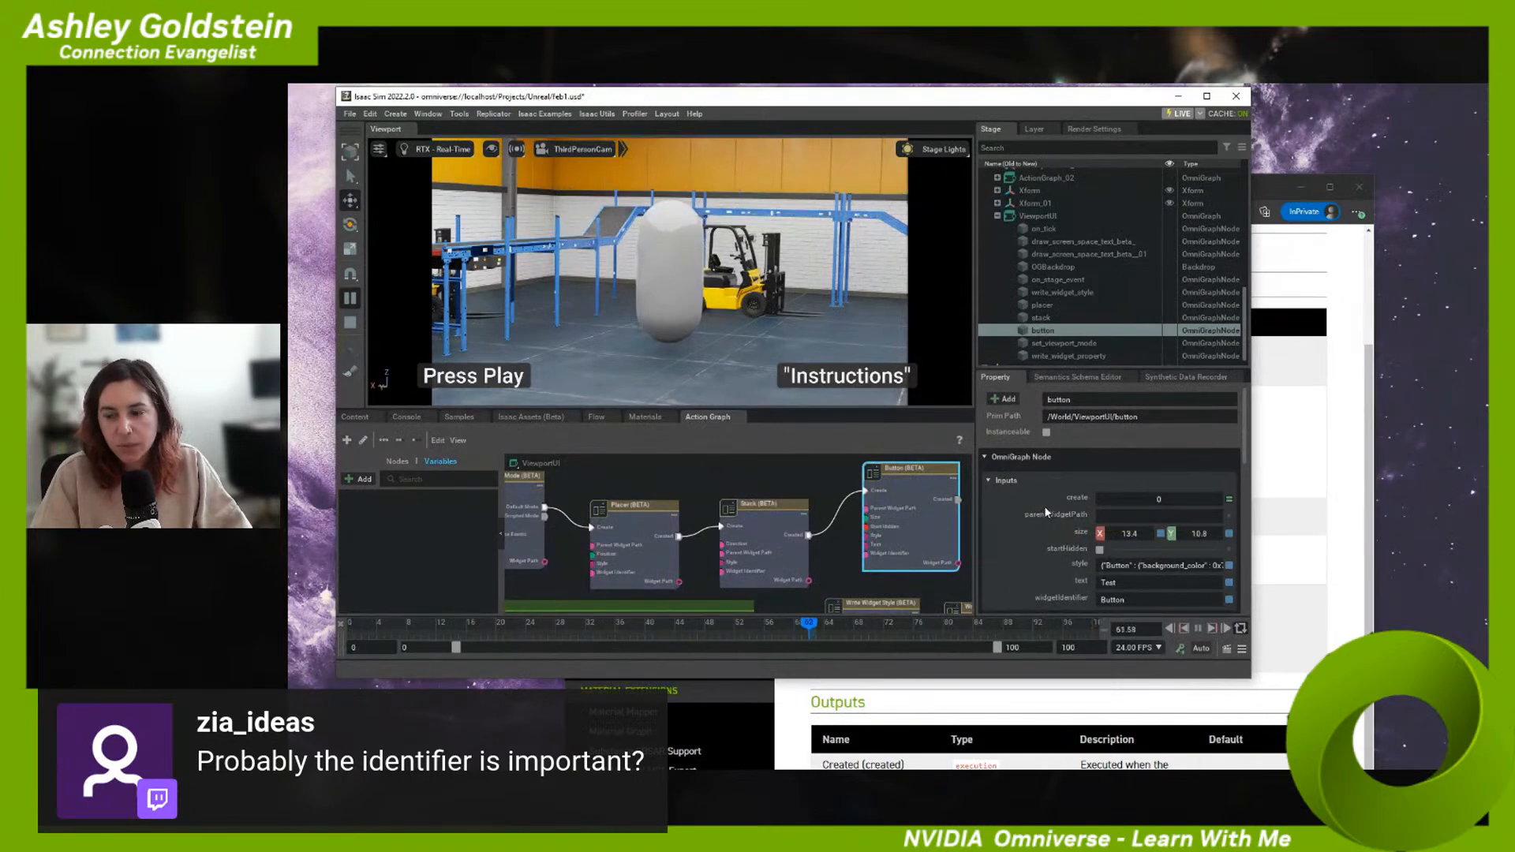
# - Check the Set Viewport Mode node's settings and stop the simulation
pyautogui.moveTo(733, 533); pyautogui.dragTo(860, 543, button='middle')
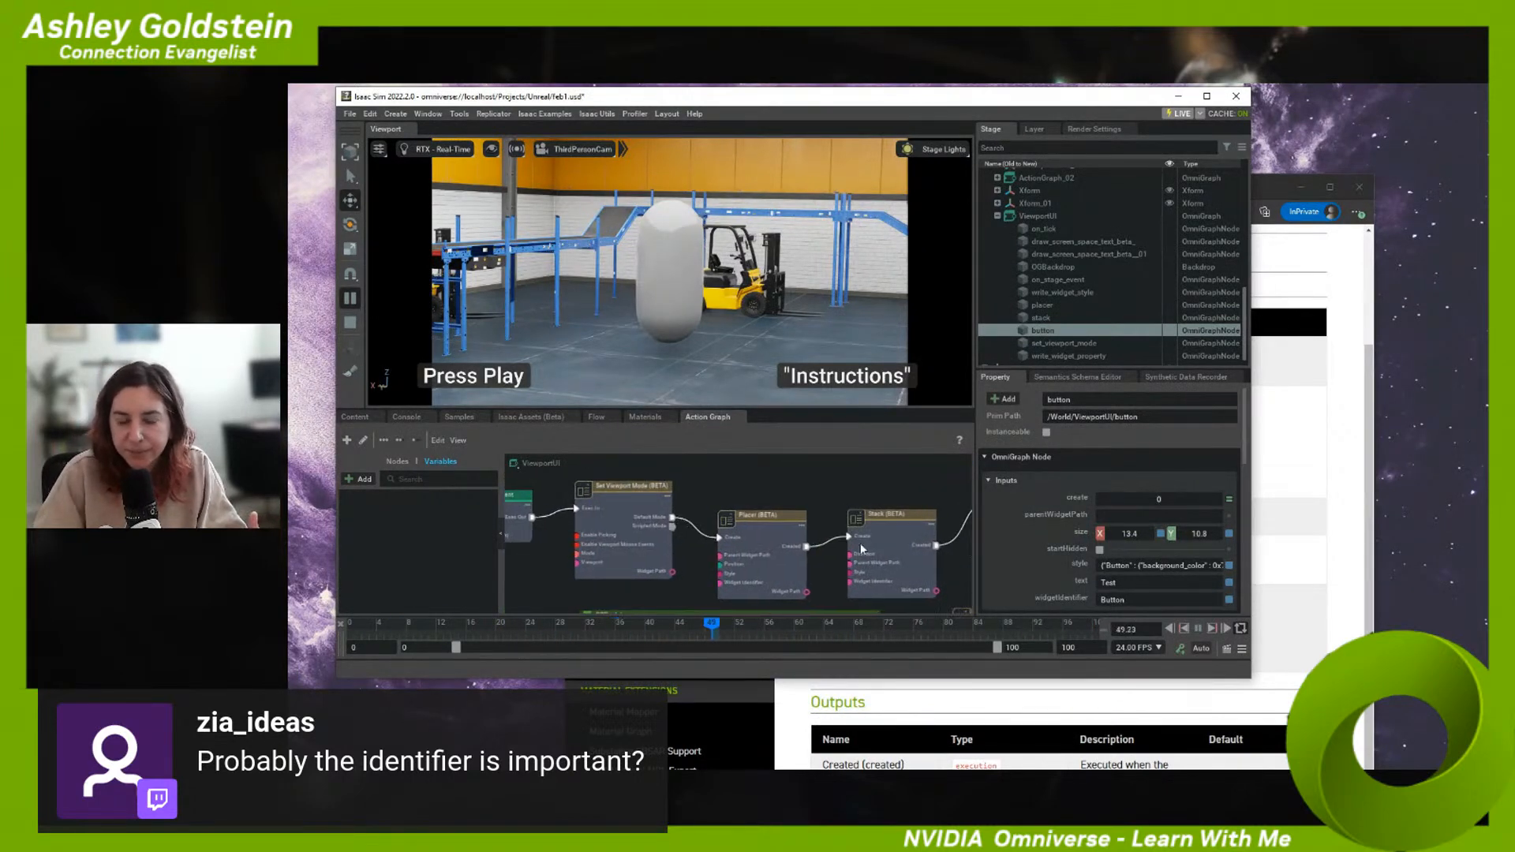
pyautogui.click(652, 534)
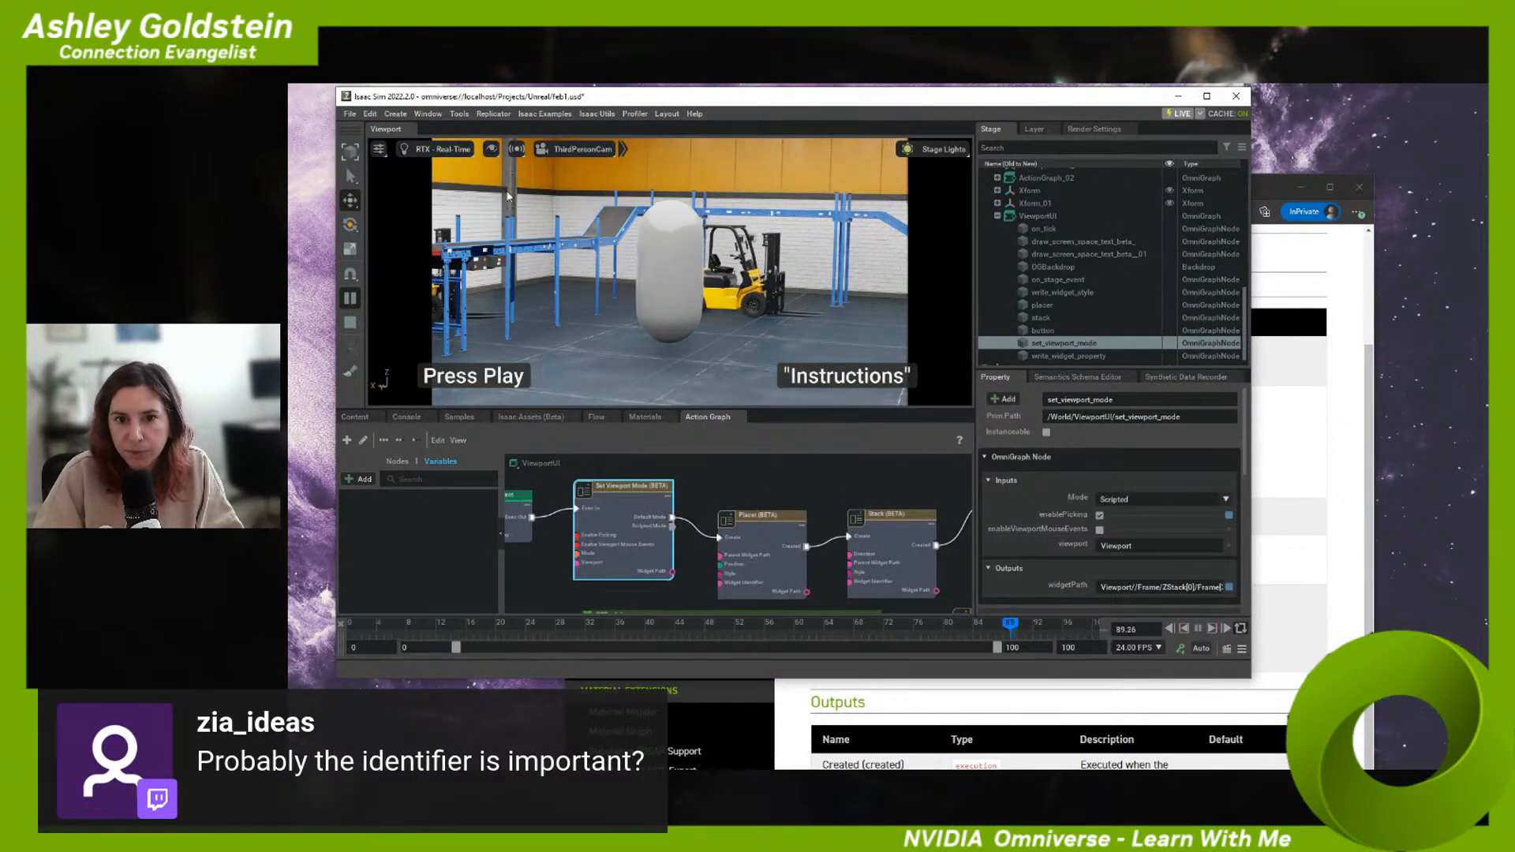
pyautogui.moveTo(558, 509); pyautogui.dragTo(680, 525, button='middle')
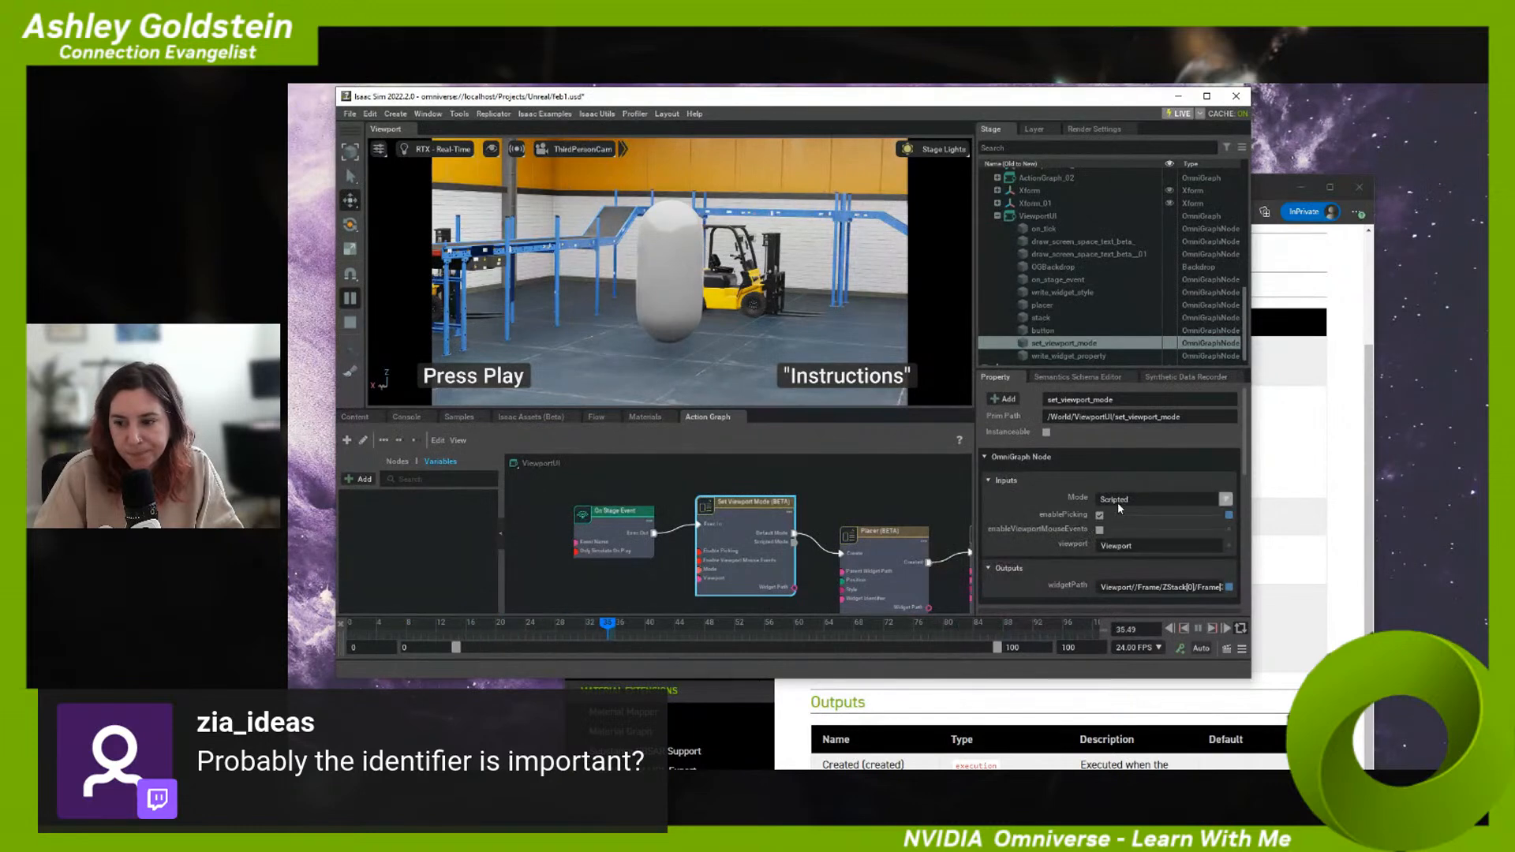
pyautogui.moveTo(619, 607); pyautogui.dragTo(705, 518, button='middle')
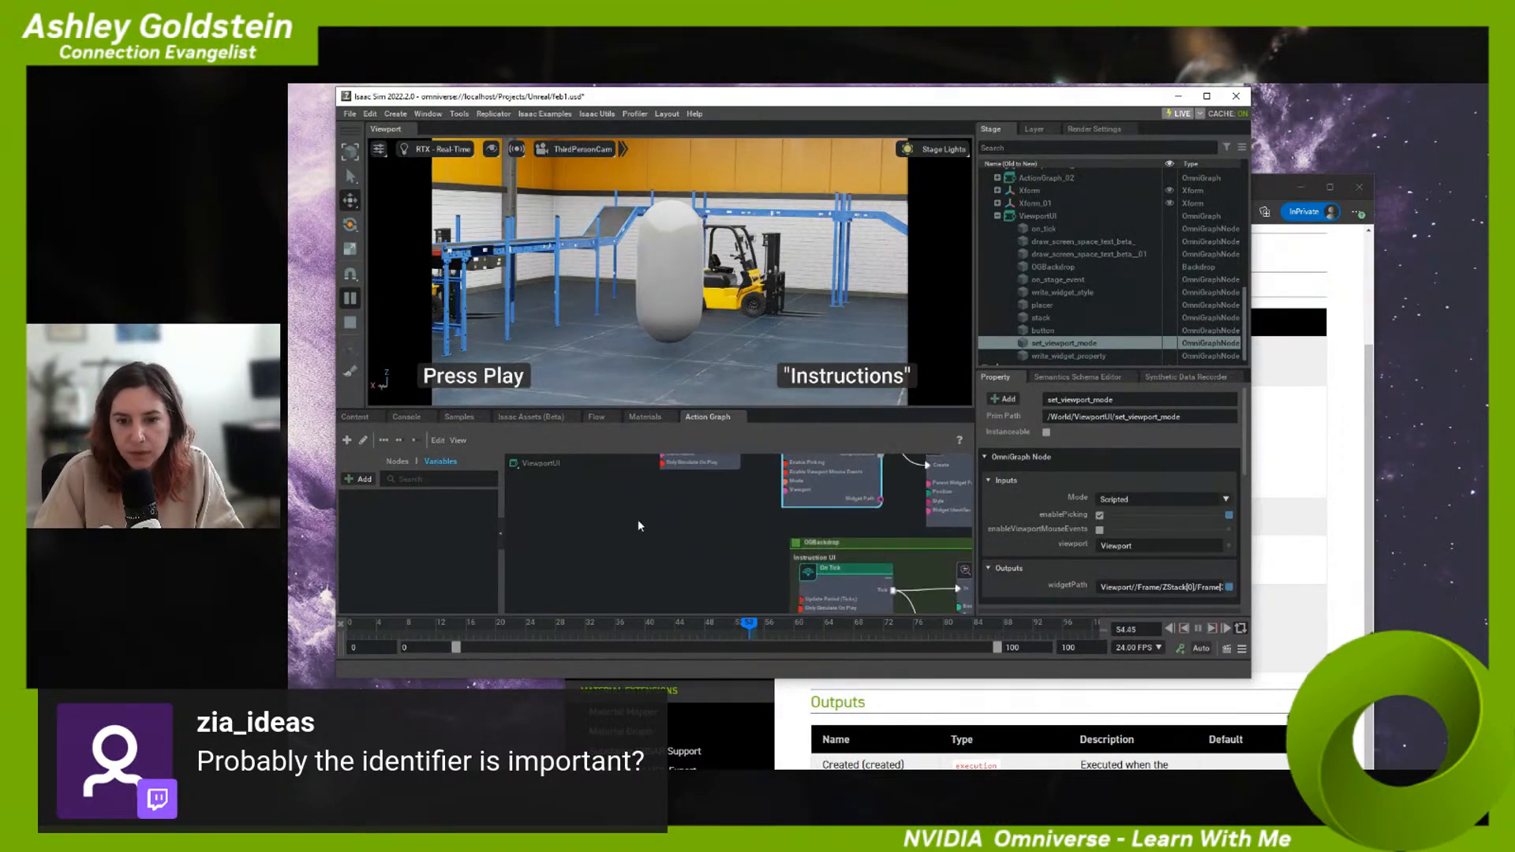
pyautogui.click(350, 323)
# - Add a second On Stage Event node below the first and set its event name to OmniGraph Stop Play
pyautogui.click(730, 517)
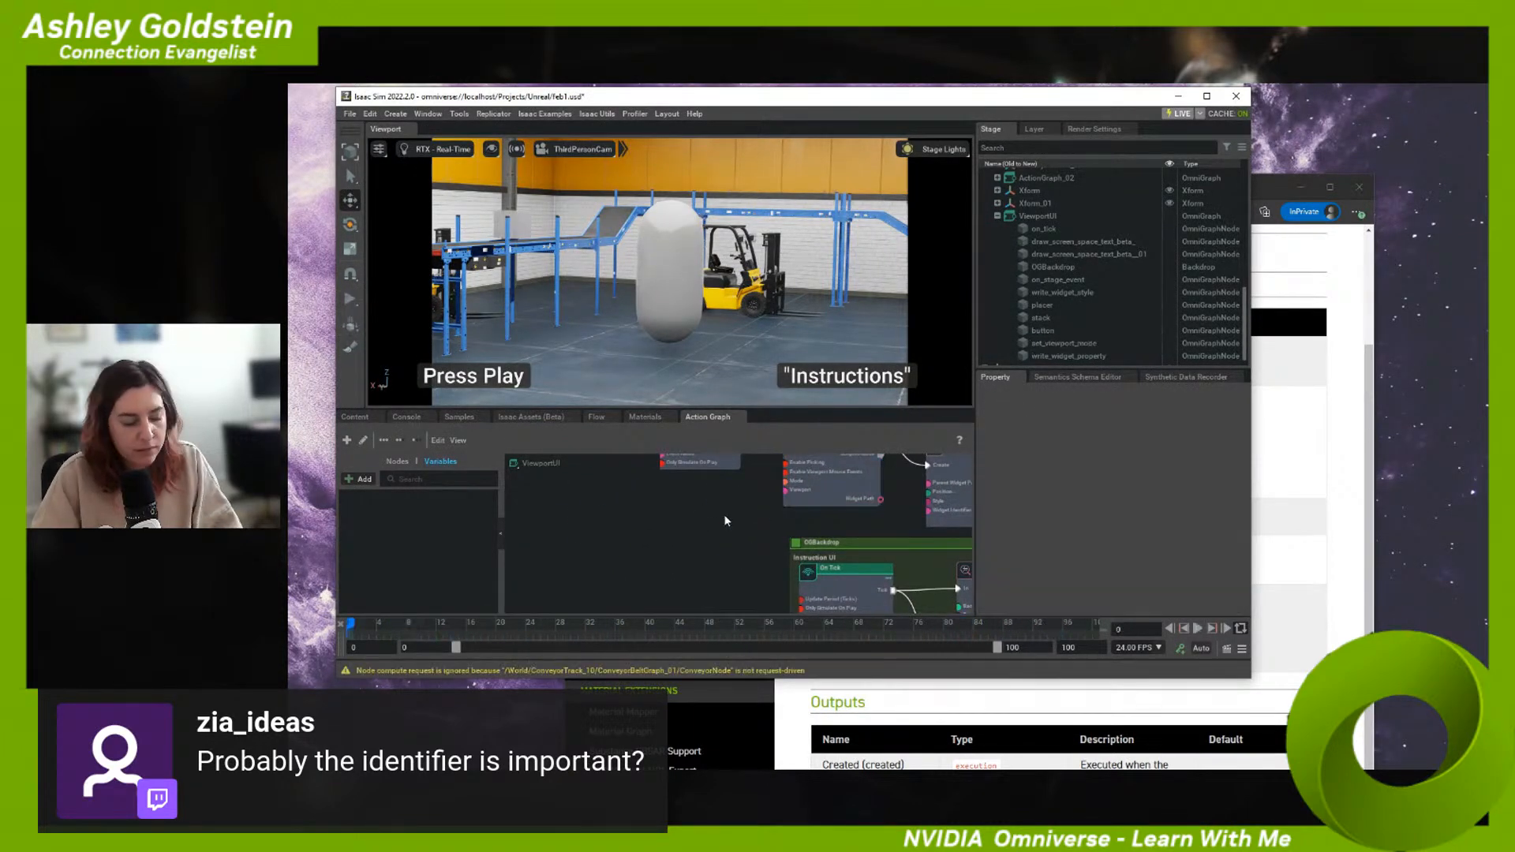
pyautogui.press('Tab')
pyautogui.write('on sta')
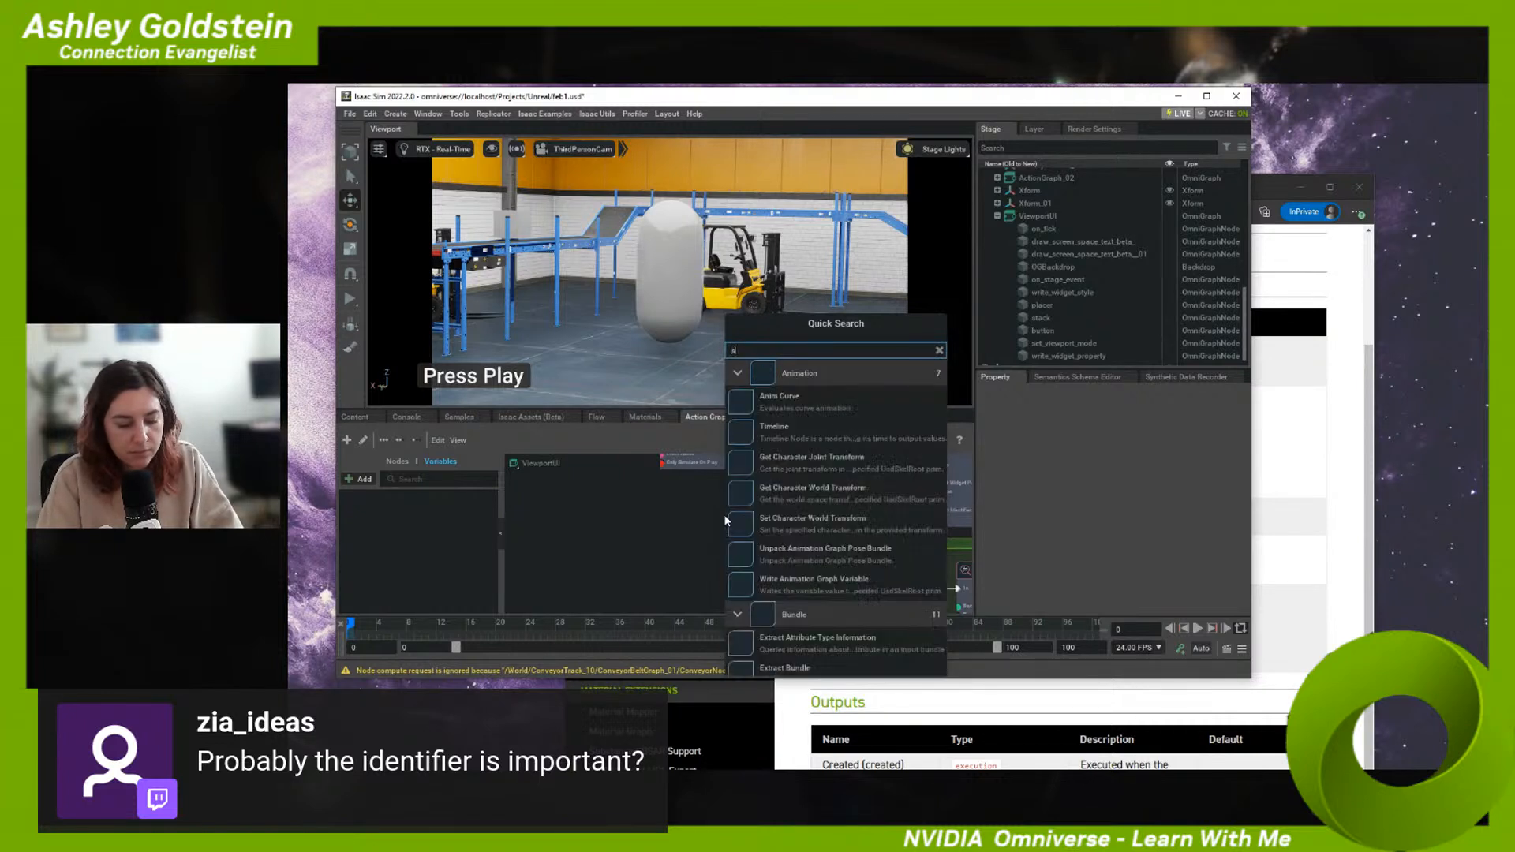
pyautogui.write('ge')
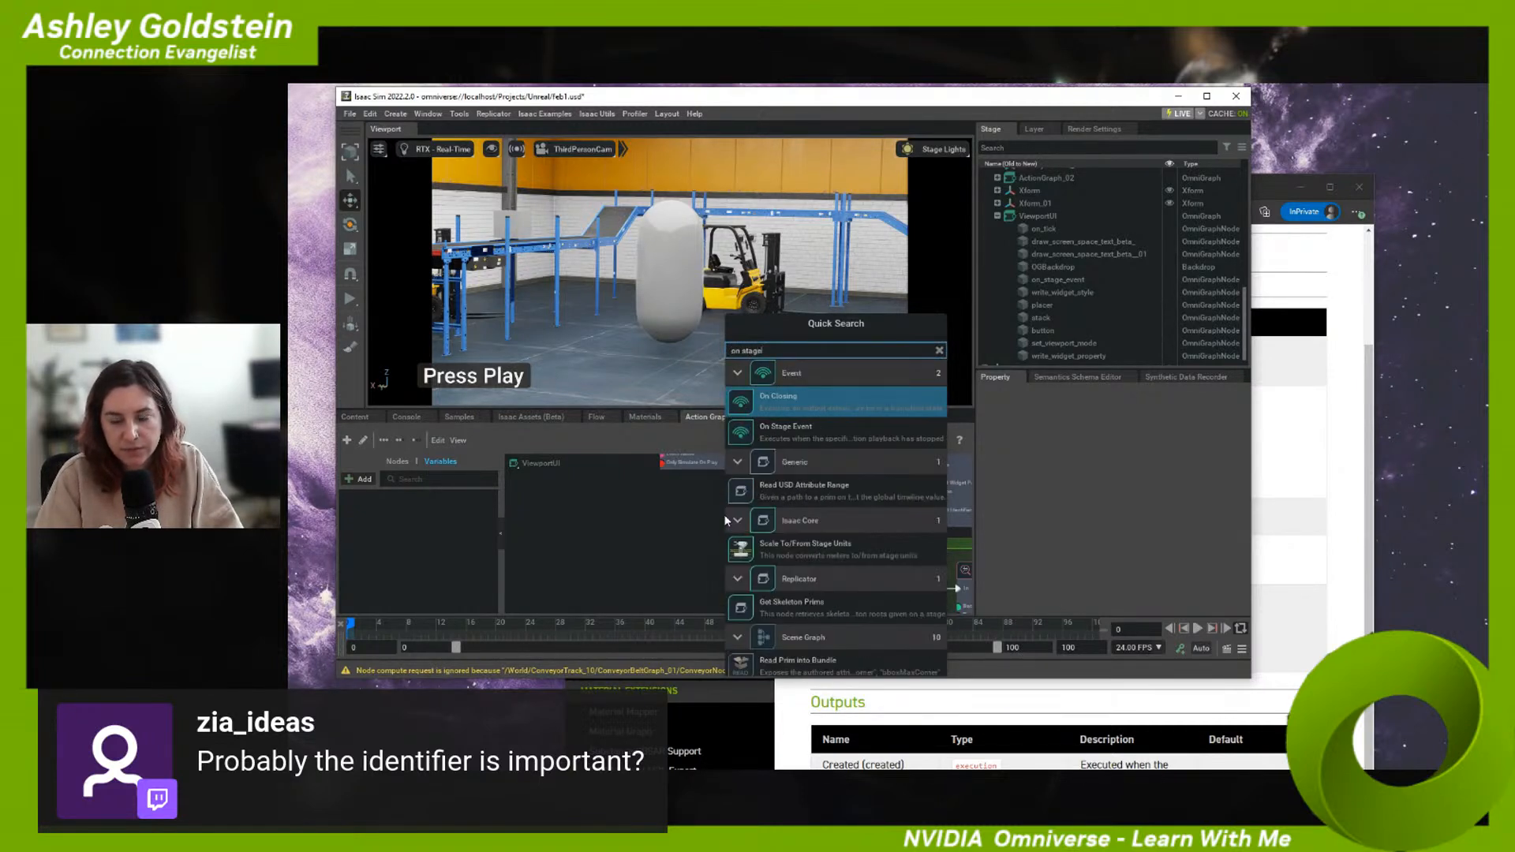
pyautogui.press('Down')
pyautogui.press('Return')
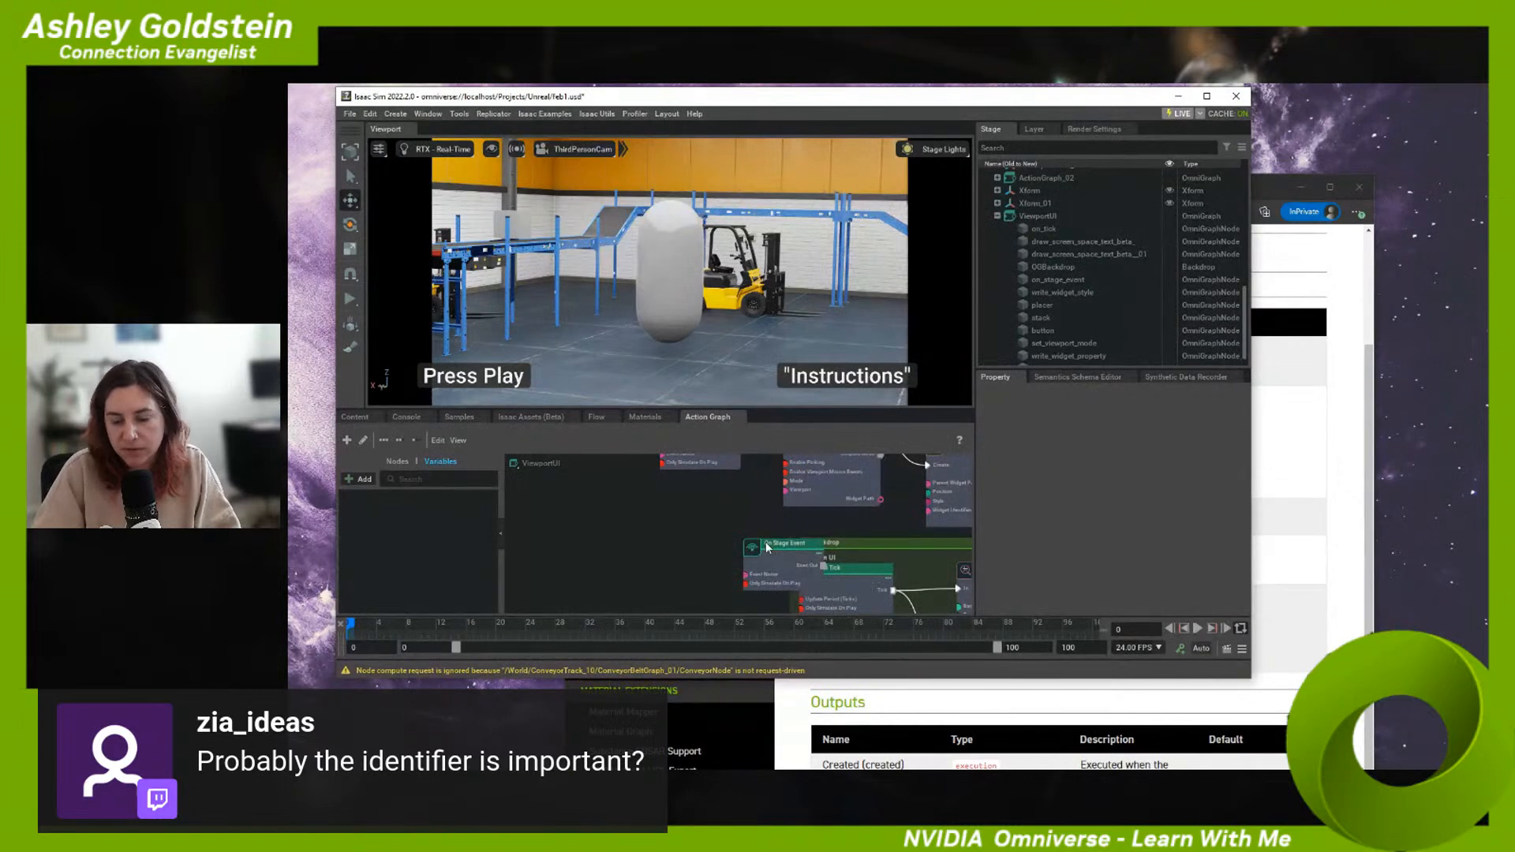
pyautogui.moveTo(765, 542); pyautogui.dragTo(675, 488)
pyautogui.click(1143, 505)
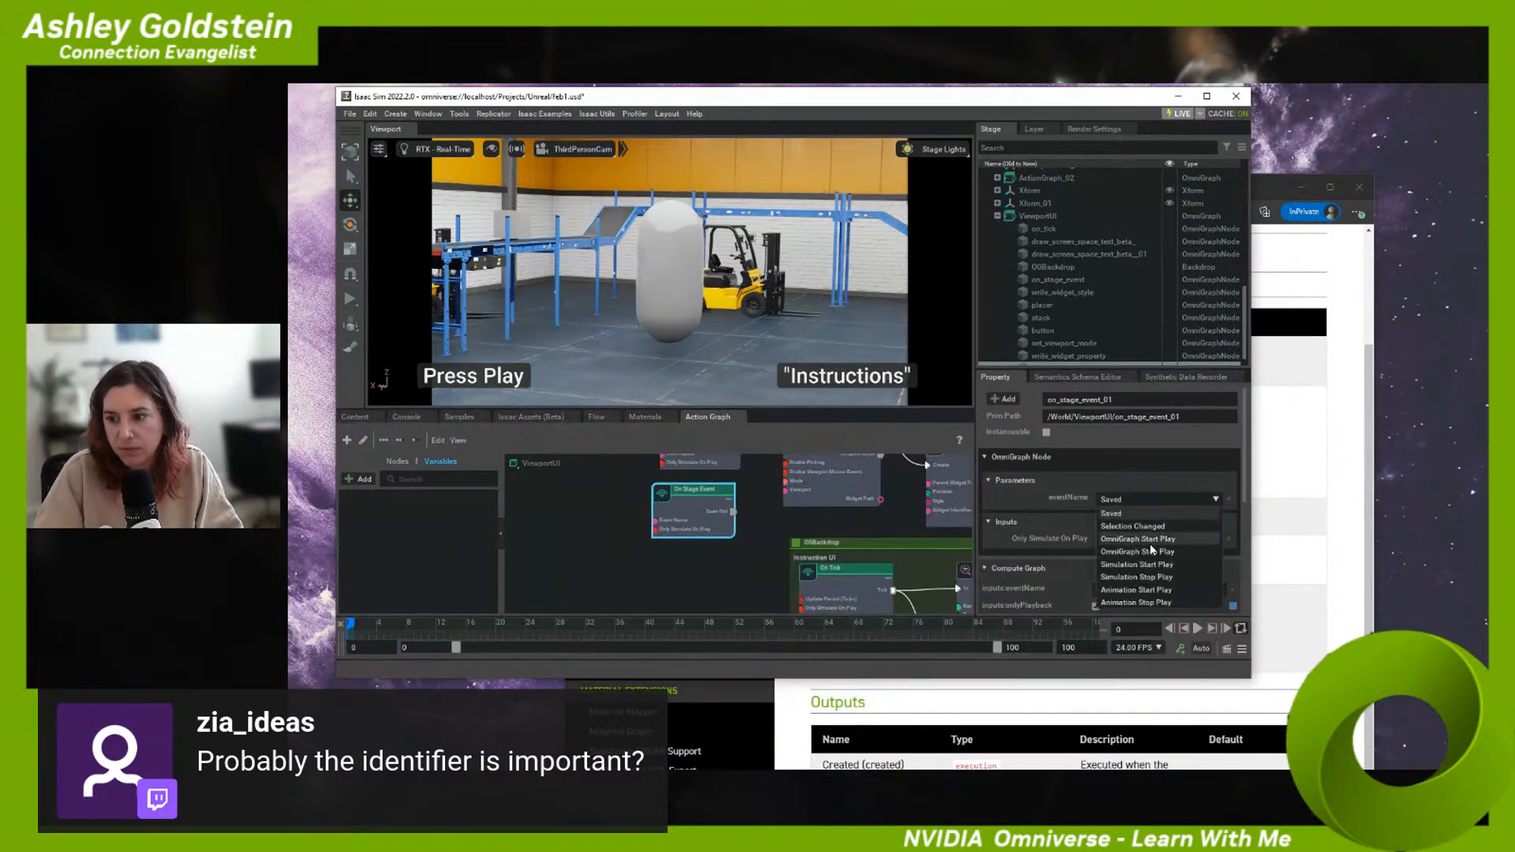
pyautogui.click(1149, 547)
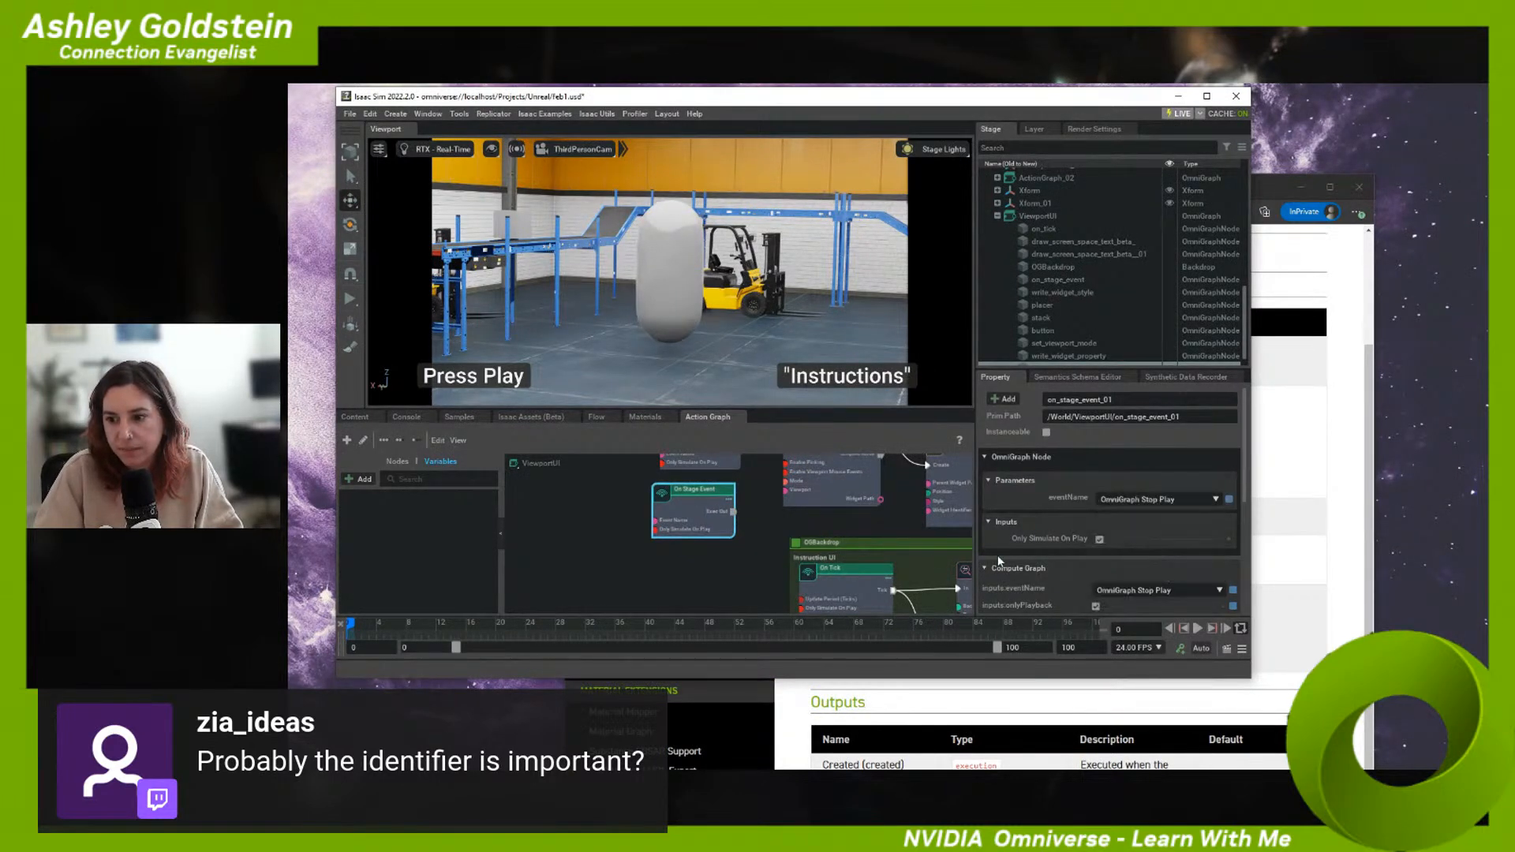
pyautogui.click(1157, 506)
pyautogui.click(1157, 500)
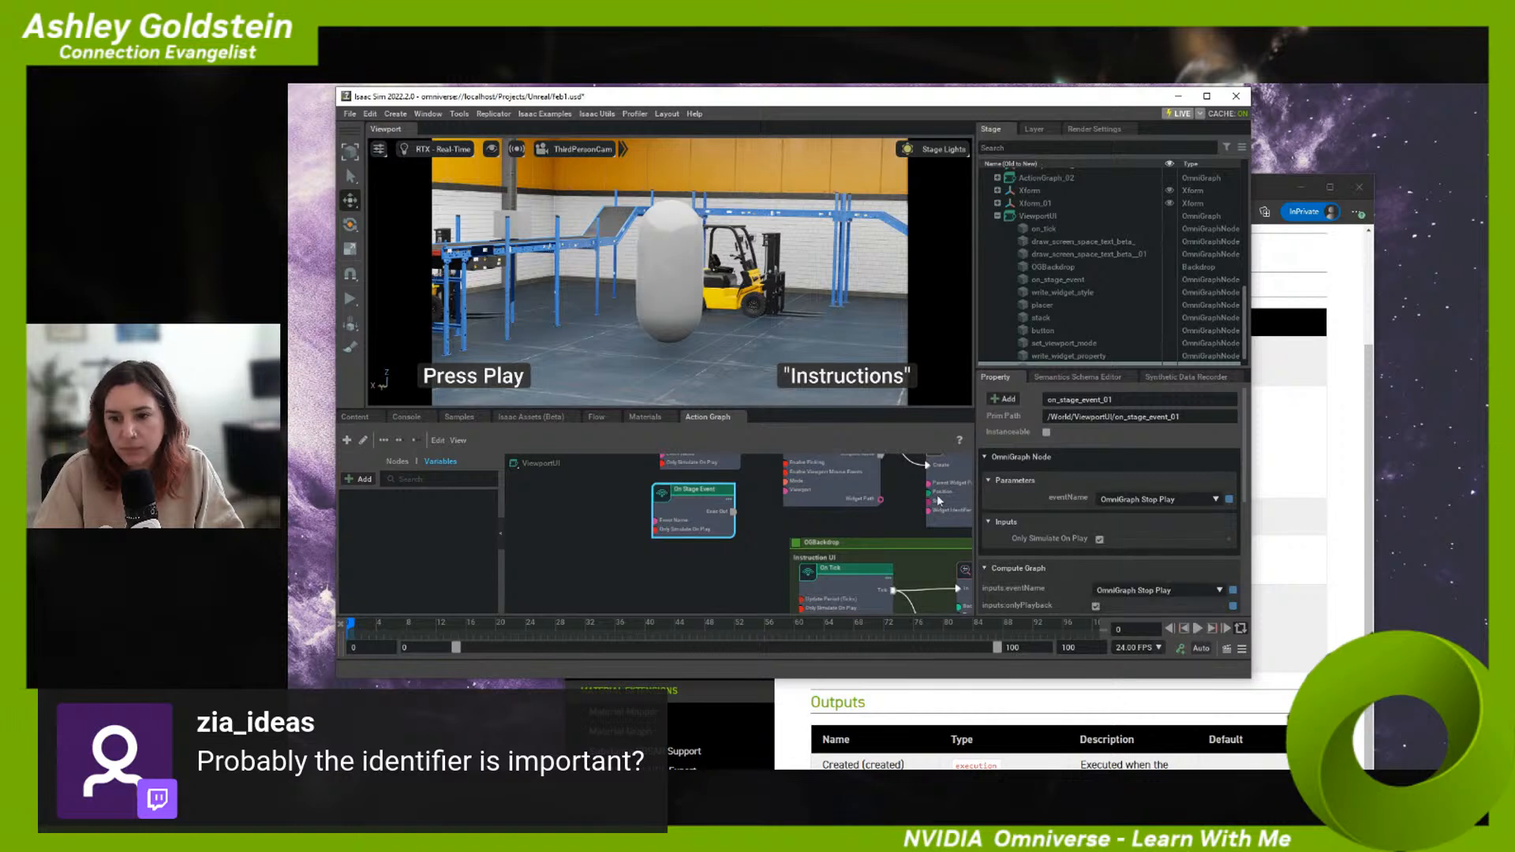
# - Add another Set Viewport Mode node and connect the new On Stage Event's Exec Out to its Exec In
pyautogui.click(676, 536)
pyautogui.press('Tab')
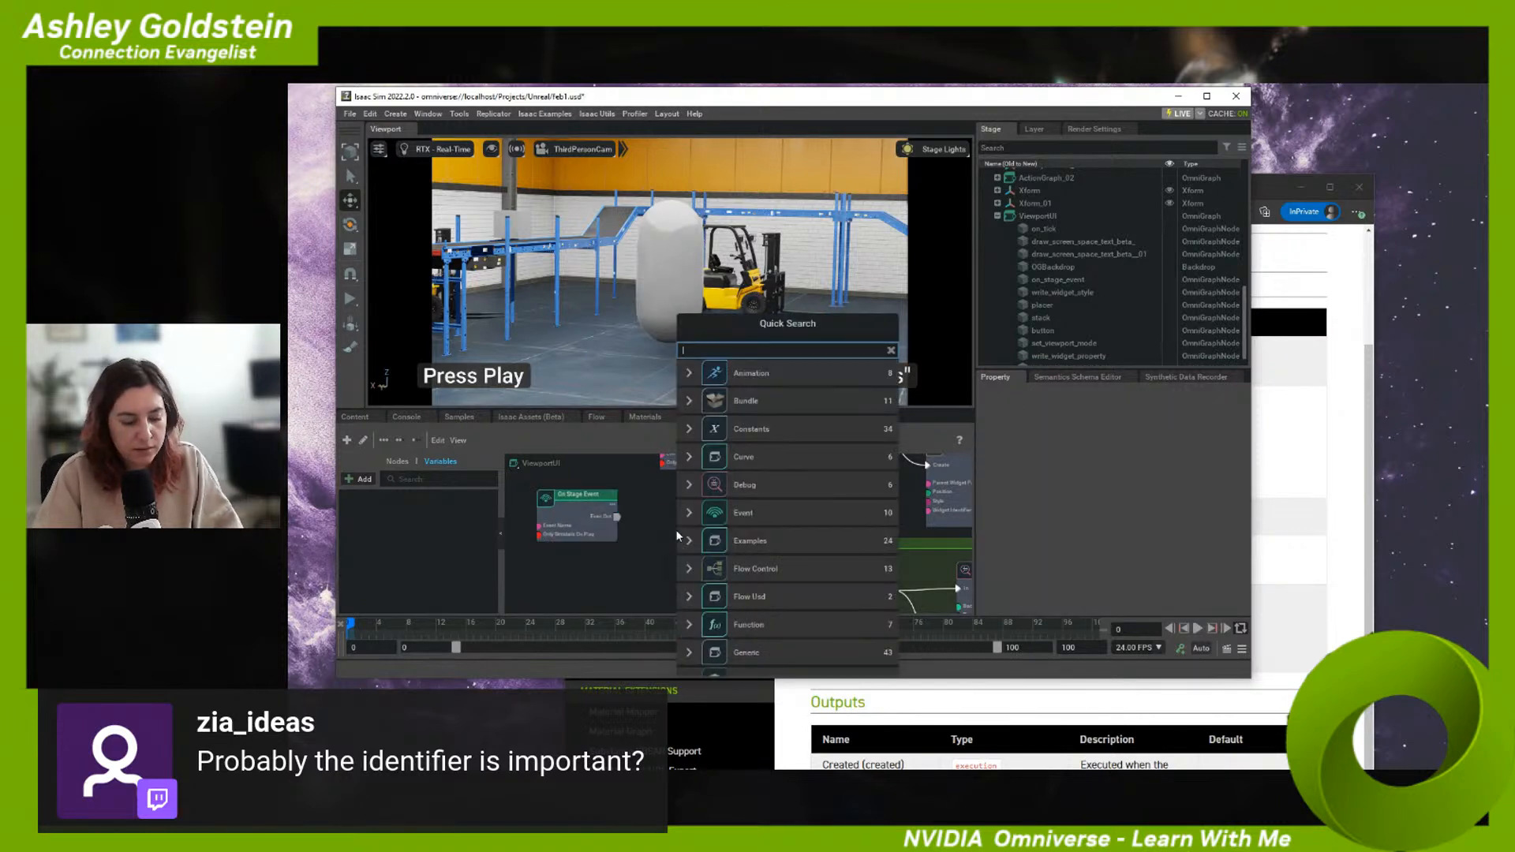
pyautogui.write('set')
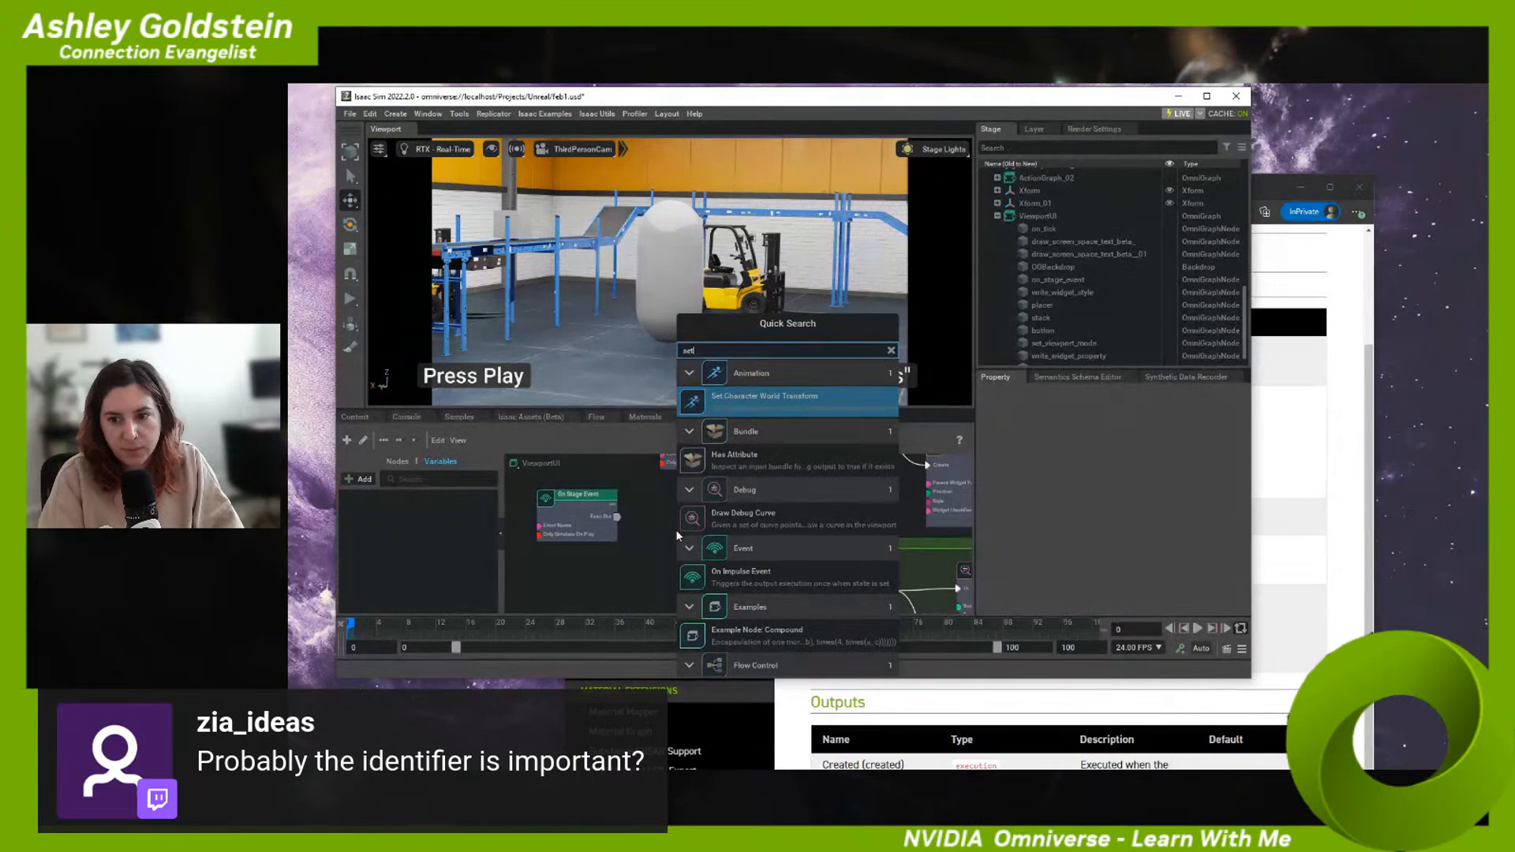
pyautogui.write(' viewport')
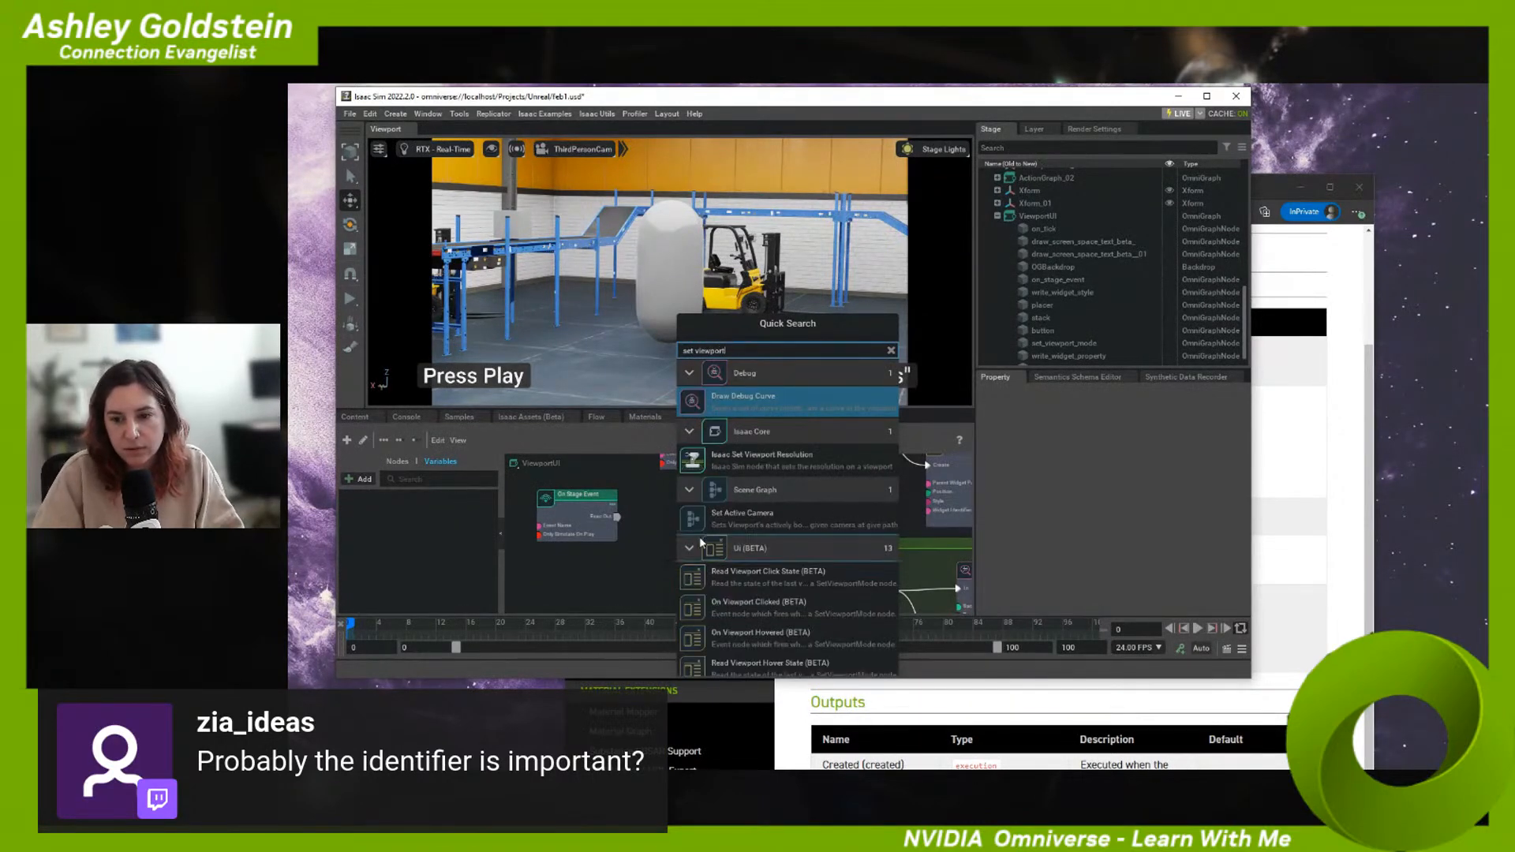
pyautogui.scroll(-4, 758, 562)
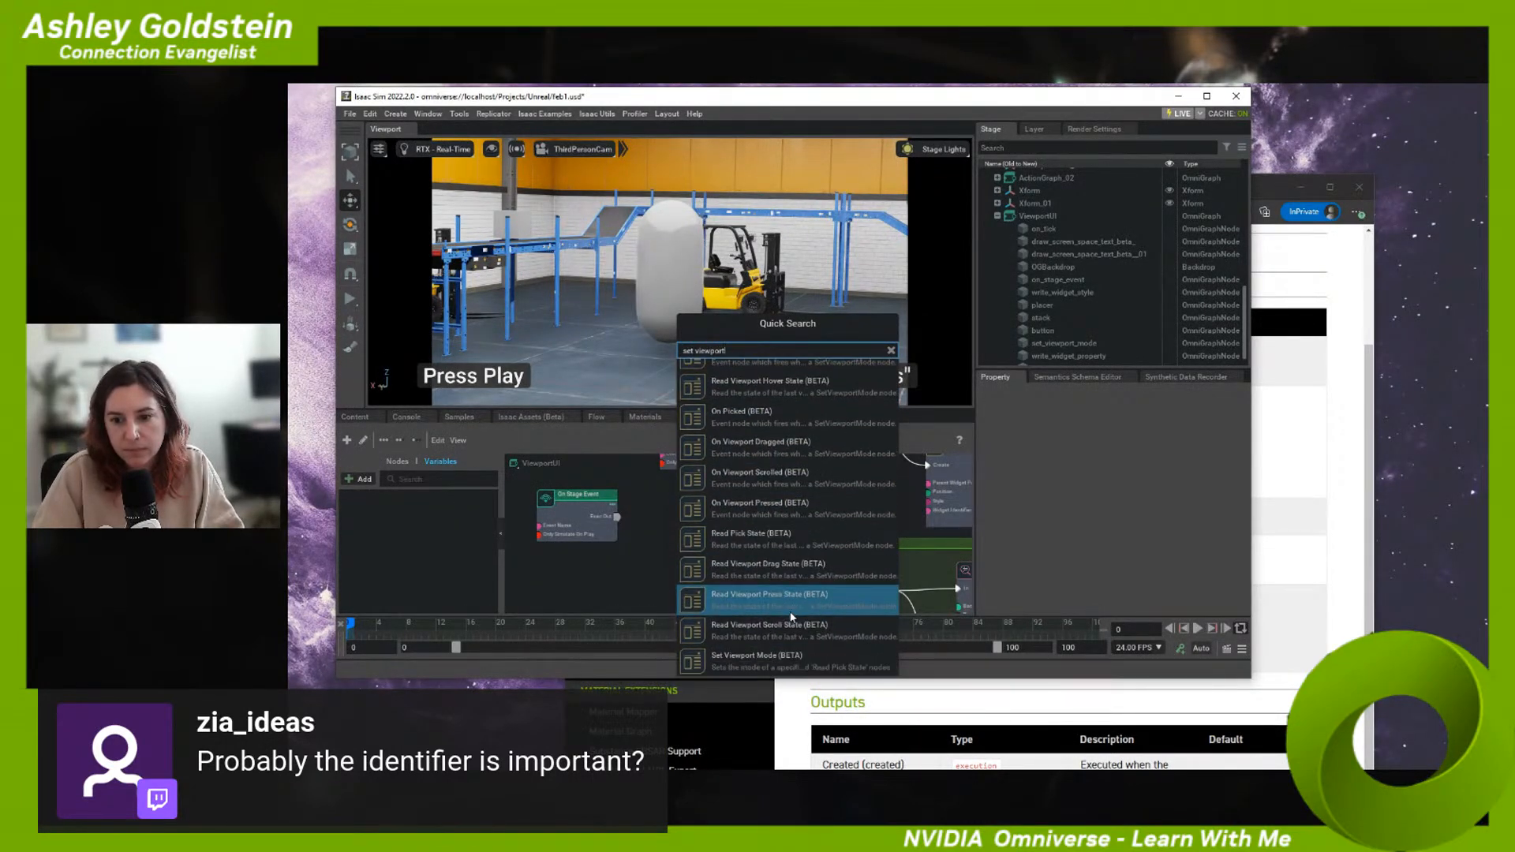
pyautogui.click(749, 661)
pyautogui.moveTo(777, 553); pyautogui.dragTo(641, 513)
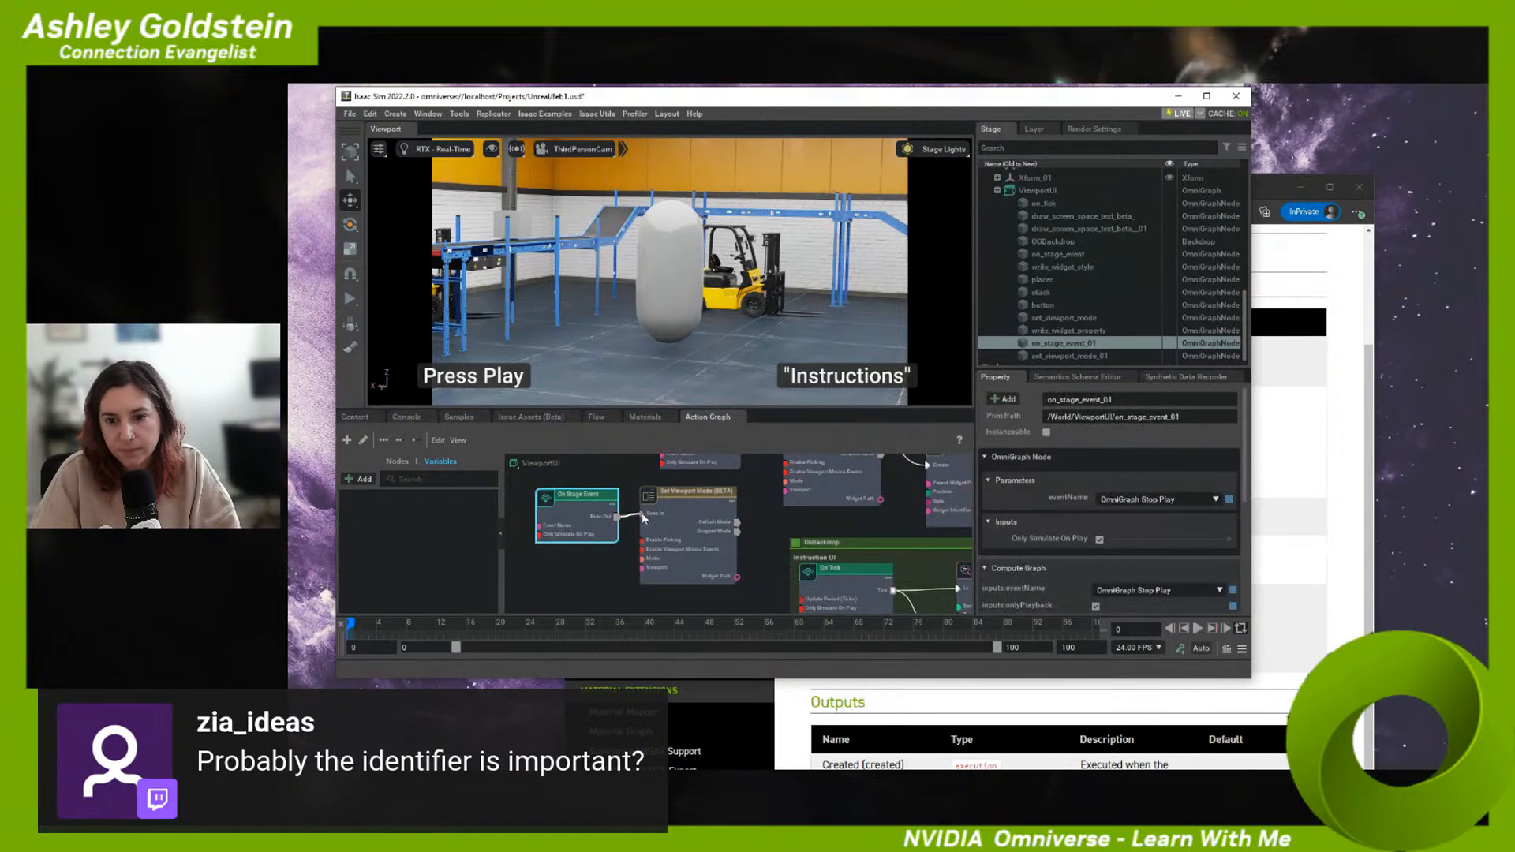
pyautogui.moveTo(610, 510); pyautogui.dragTo(570, 536, button='middle')
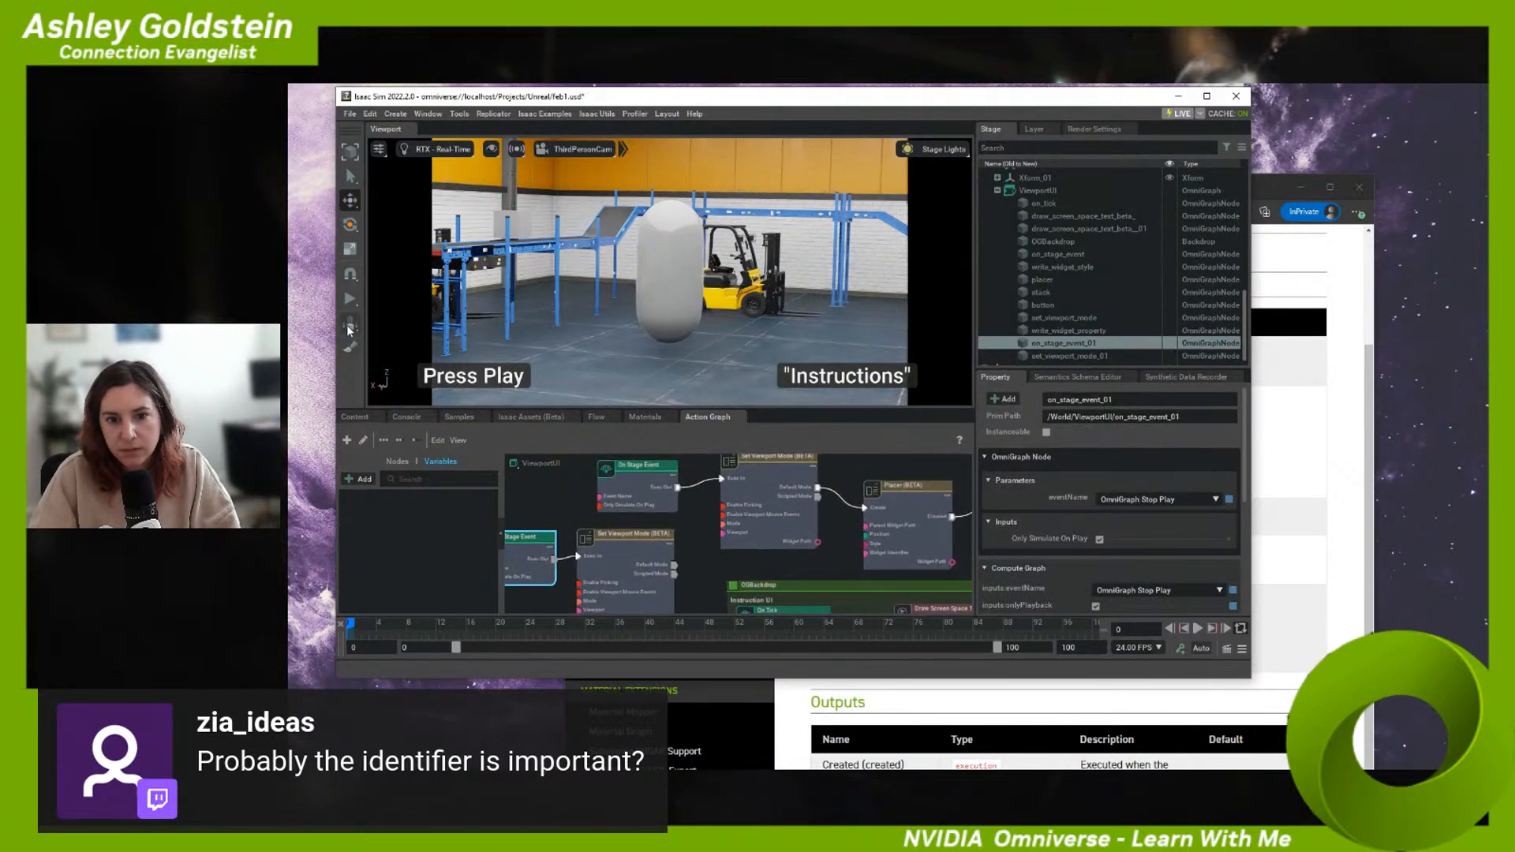
# - Run the simulation again and check the settings of the original Set Viewport Mode node and the Placer node
pyautogui.press('space')
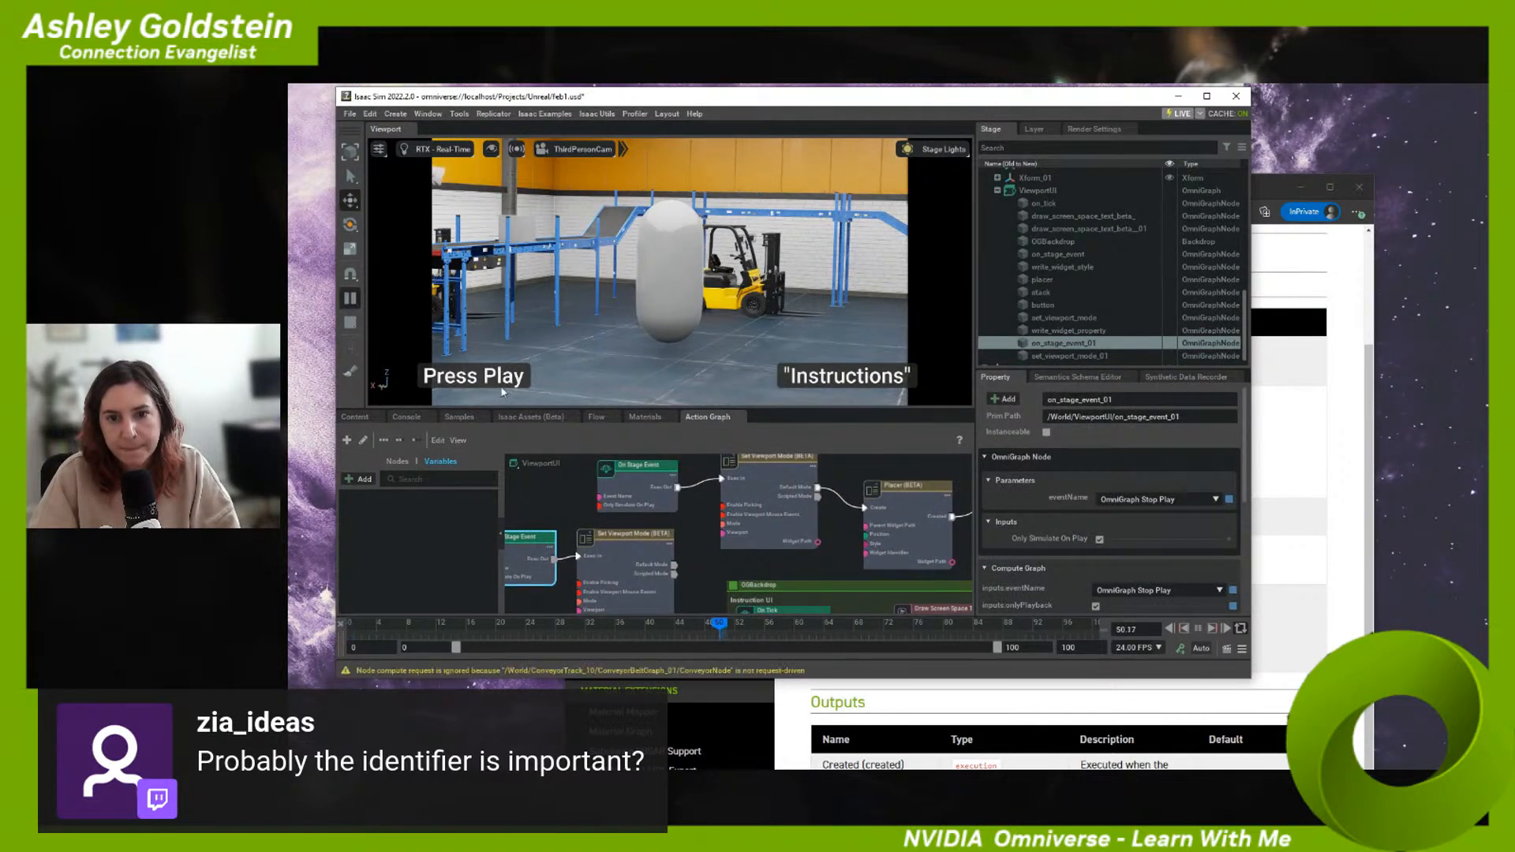
pyautogui.click(770, 495)
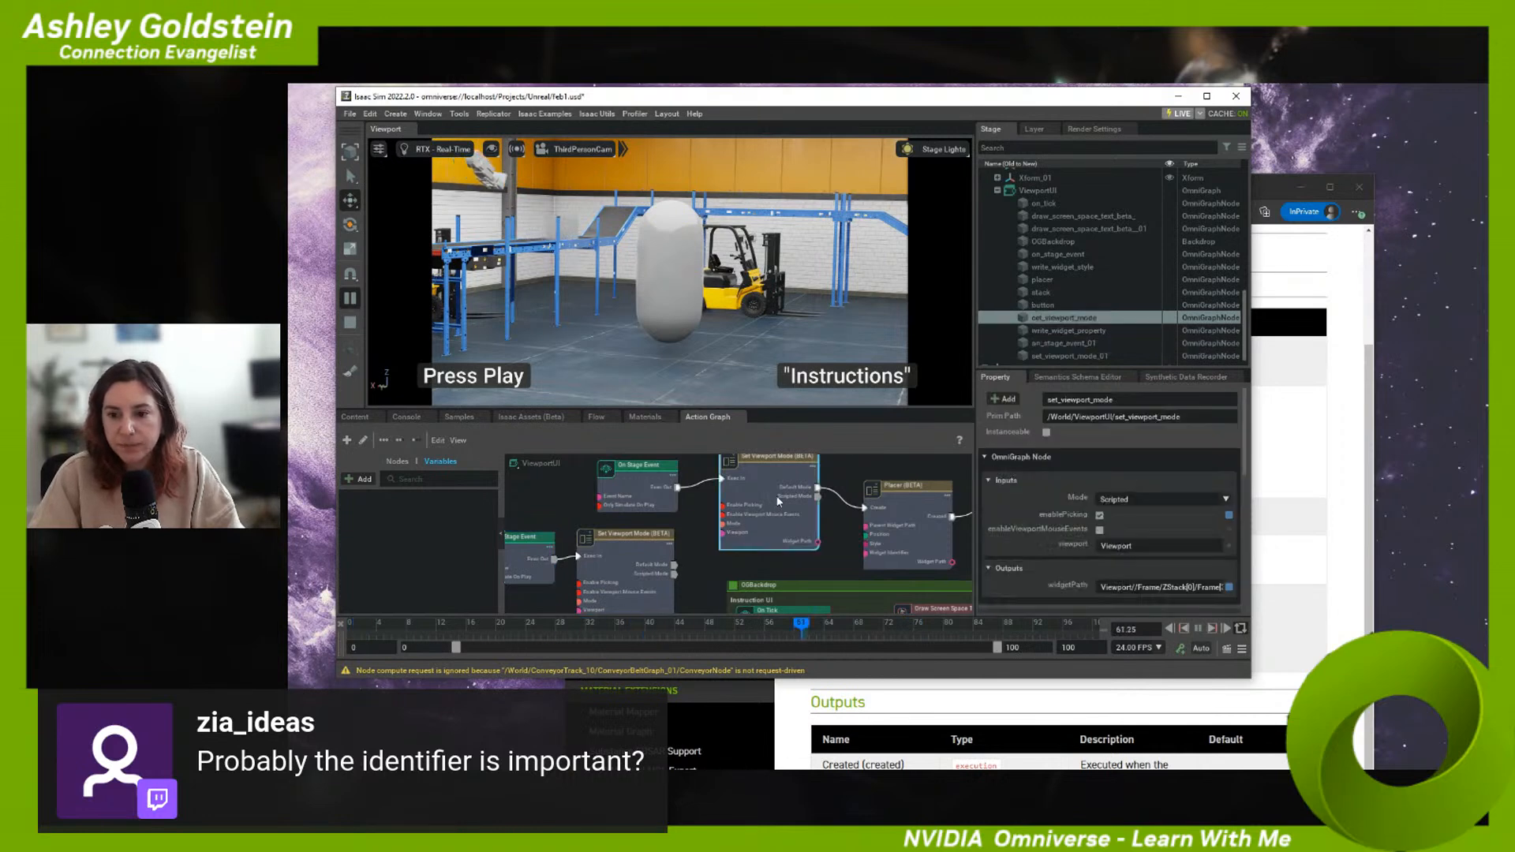
pyautogui.moveTo(964, 514); pyautogui.dragTo(774, 520, button='middle')
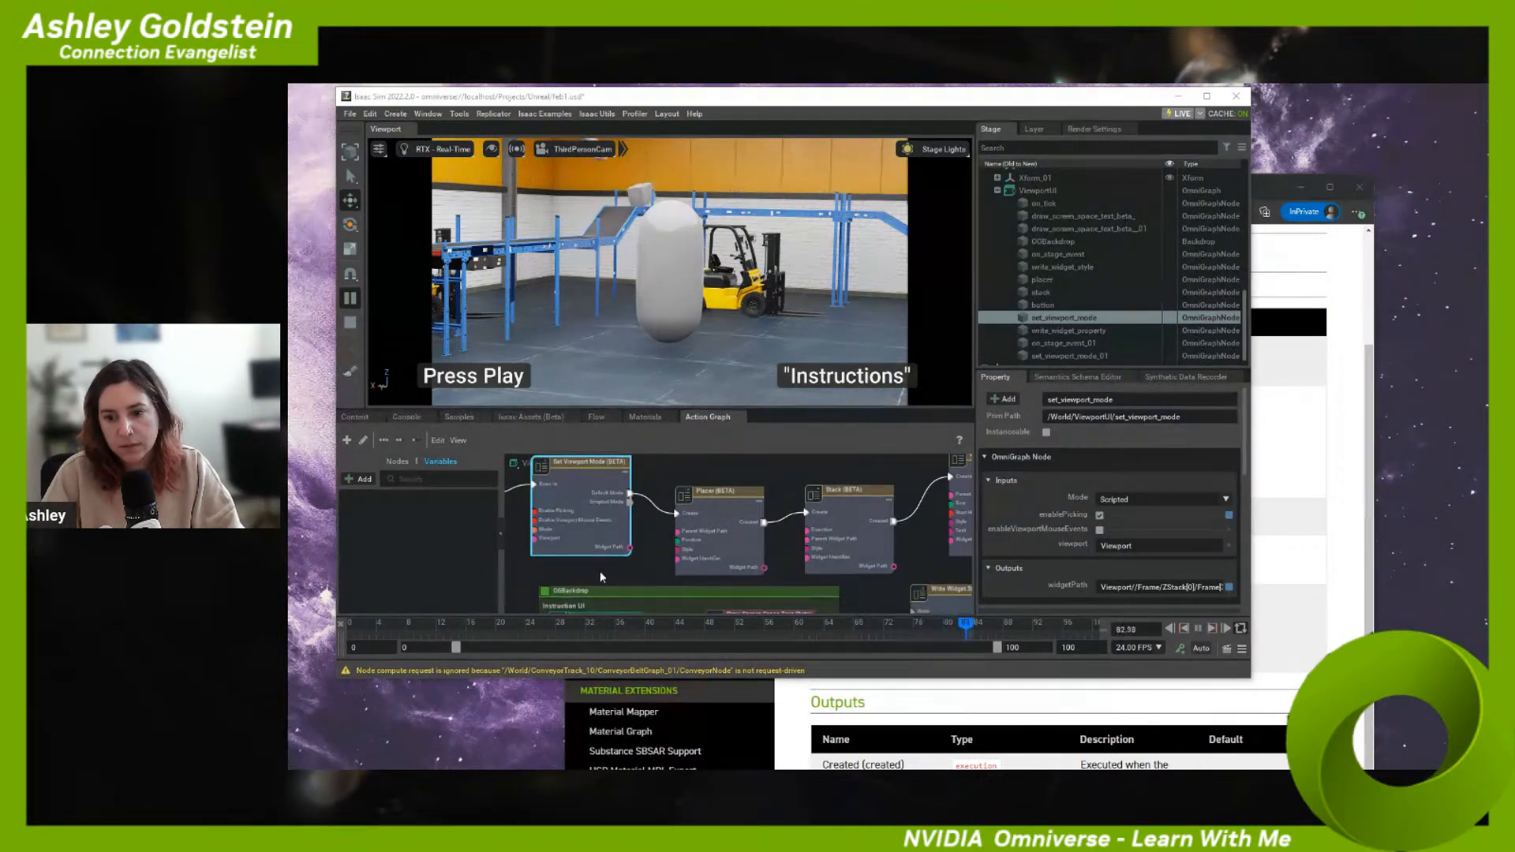
pyautogui.click(704, 529)
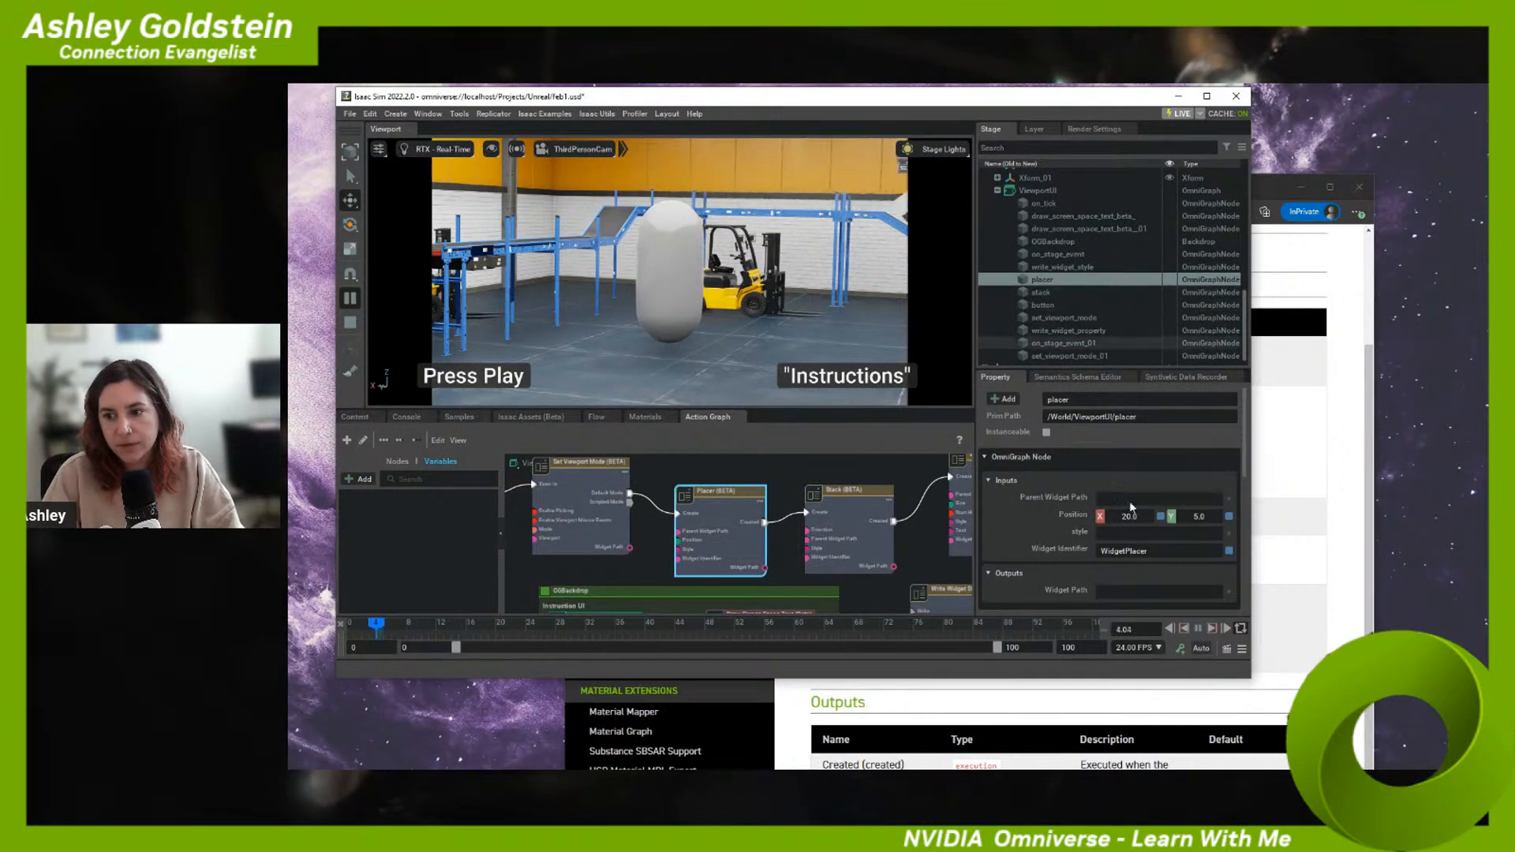
# - Create an Xform under the World prim and copy its prim path
pyautogui.scroll(-1, 1038, 332)
pyautogui.scroll(10, 1026, 205)
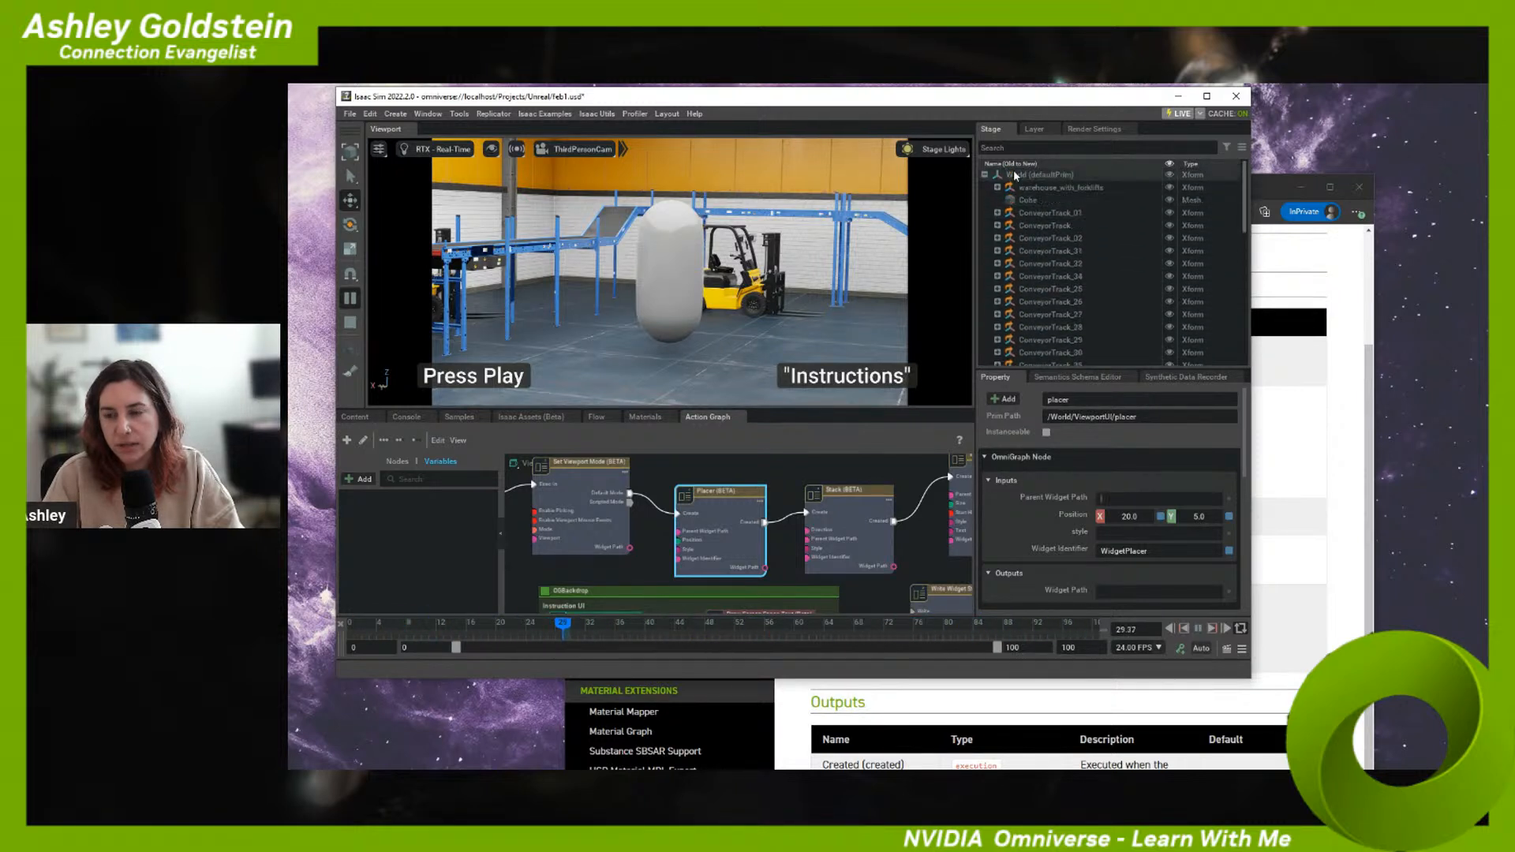
pyautogui.click(1015, 174)
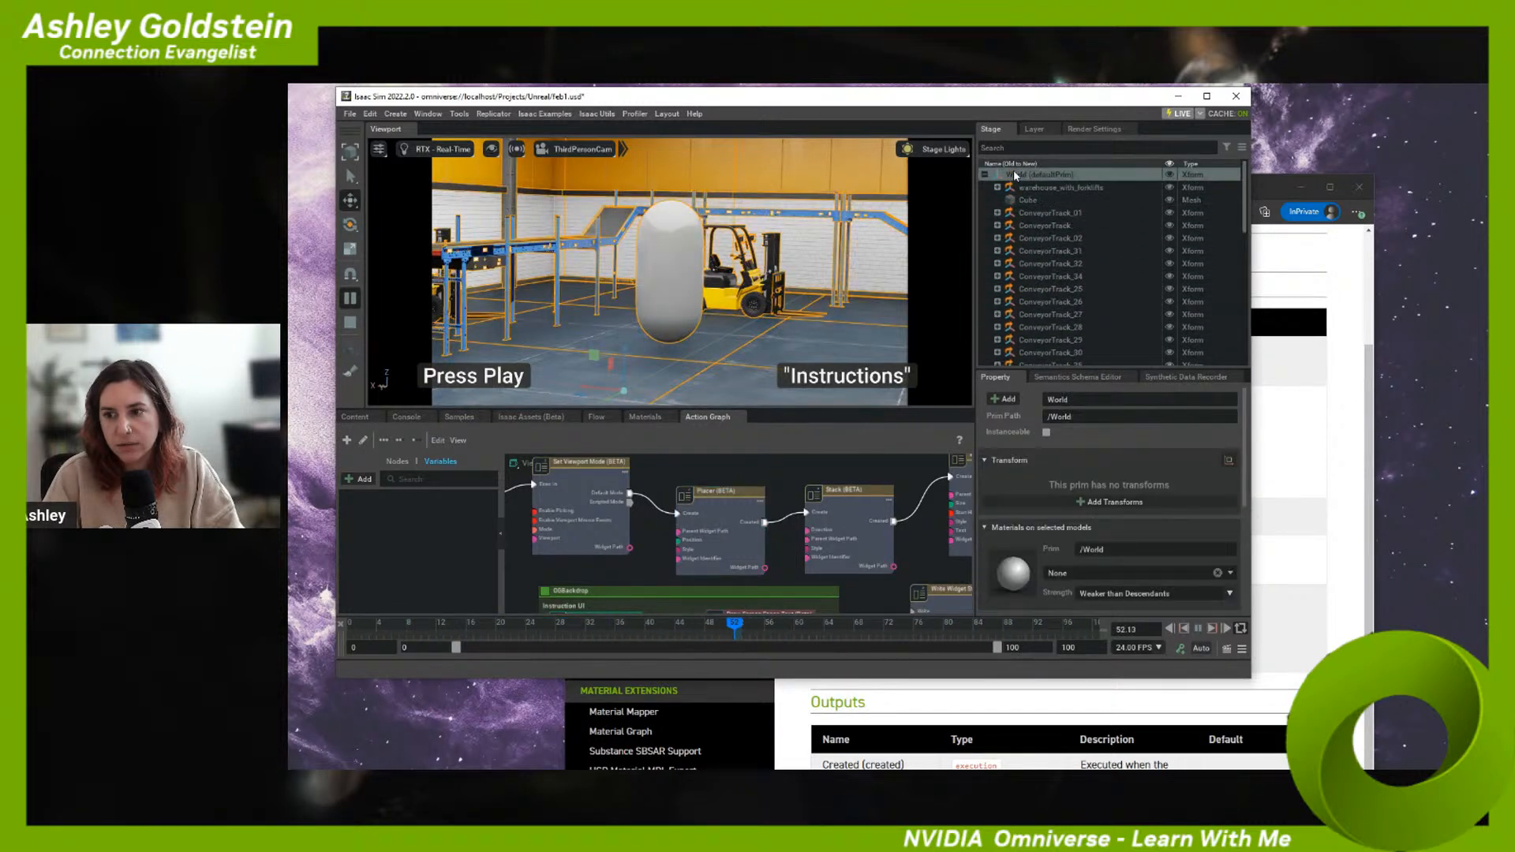
pyautogui.rightClick(1052, 183)
pyautogui.moveTo(1105, 202)
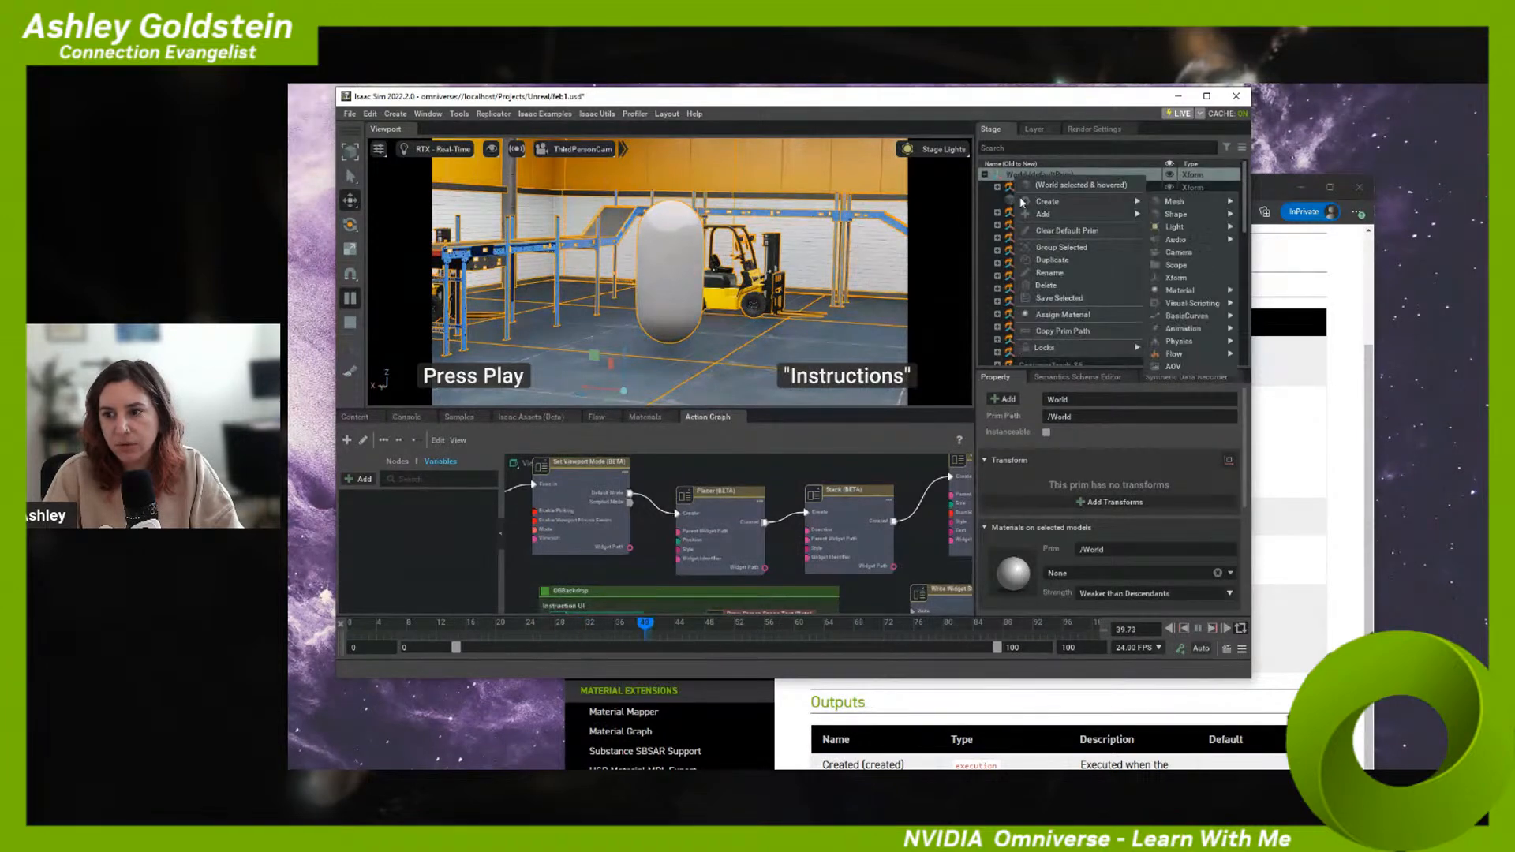
pyautogui.click(1176, 278)
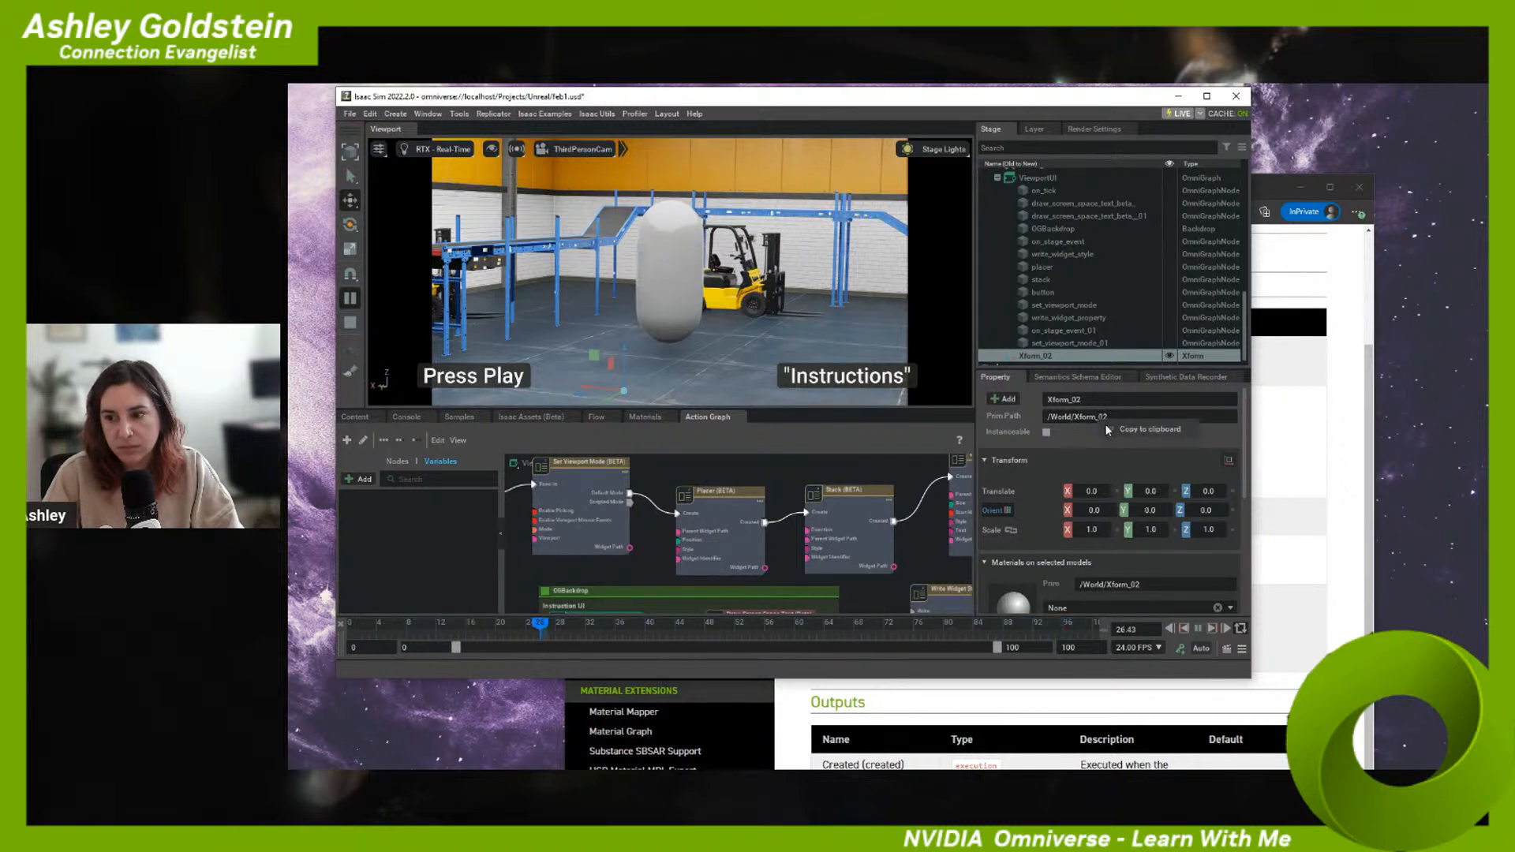
# - Set the parent widget path of both the Placer and Button nodes to /World/Xform_02
pyautogui.click(745, 502)
pyautogui.write('/World/Xform_02')
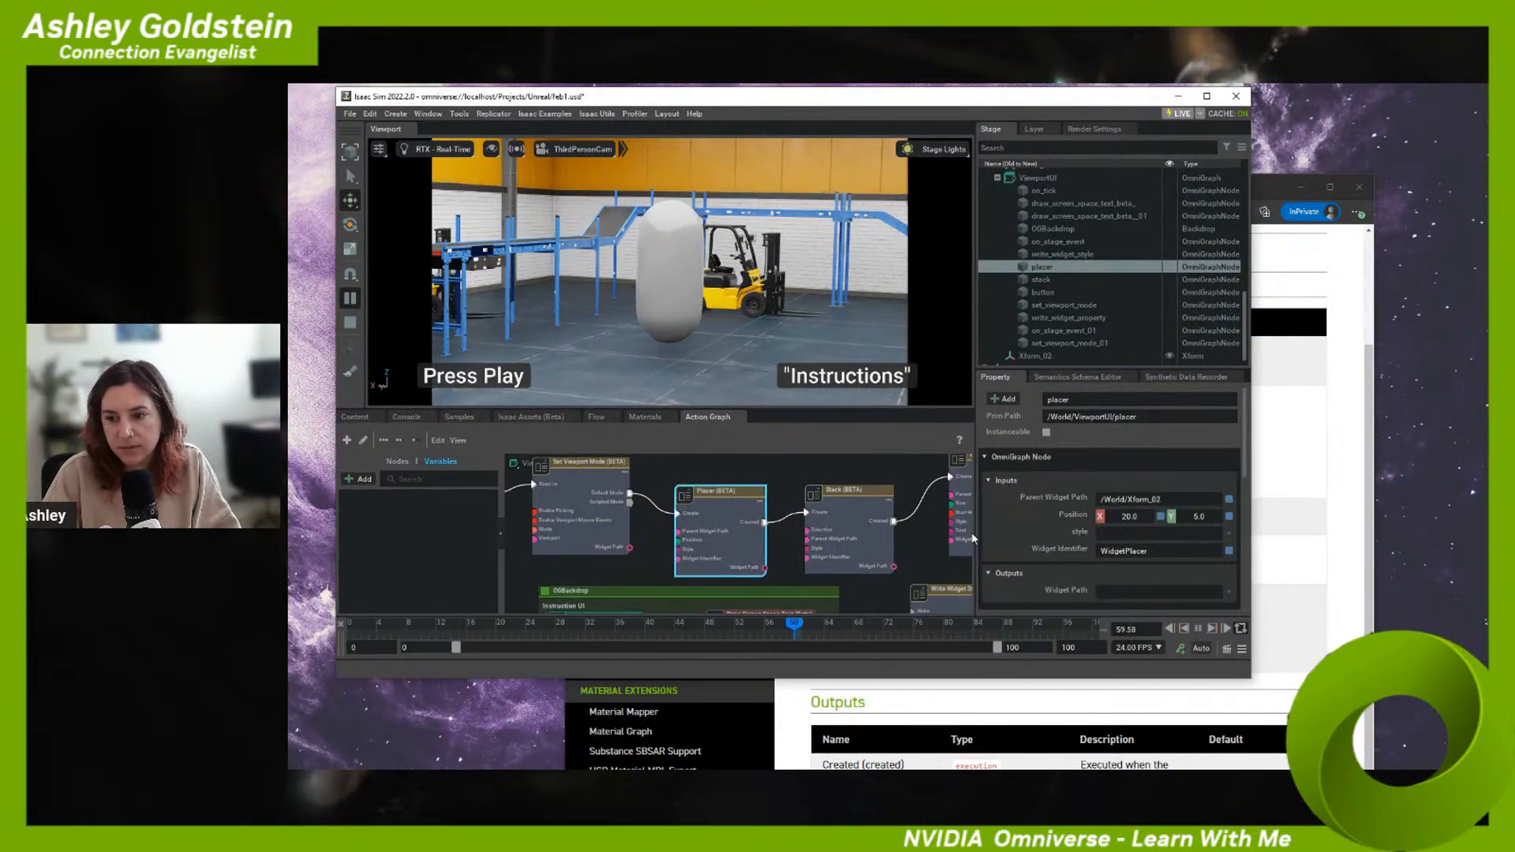
pyautogui.click(961, 516)
pyautogui.click(1131, 514)
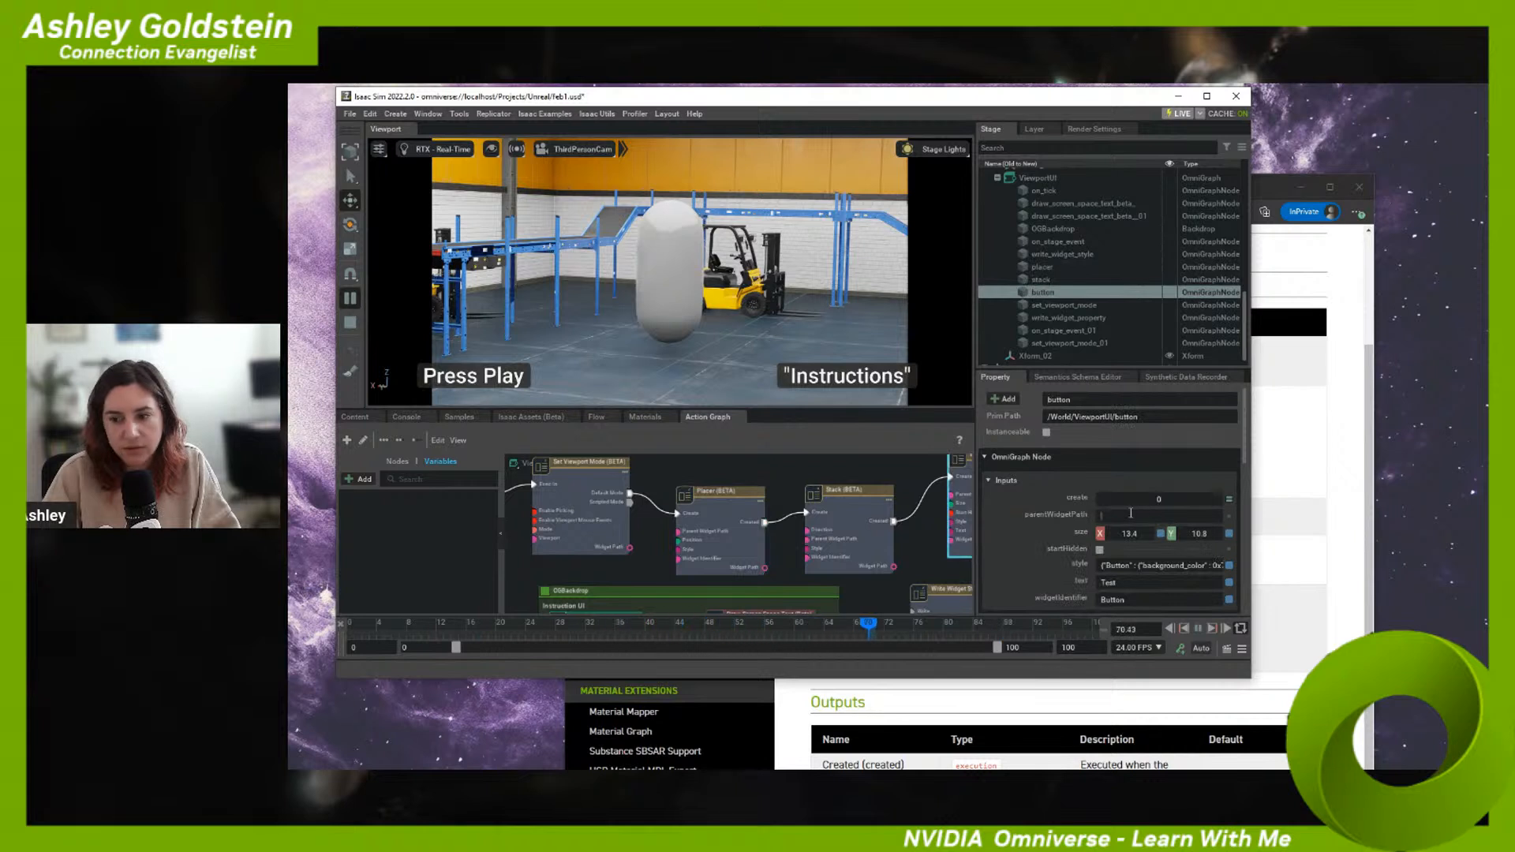
pyautogui.click(918, 541)
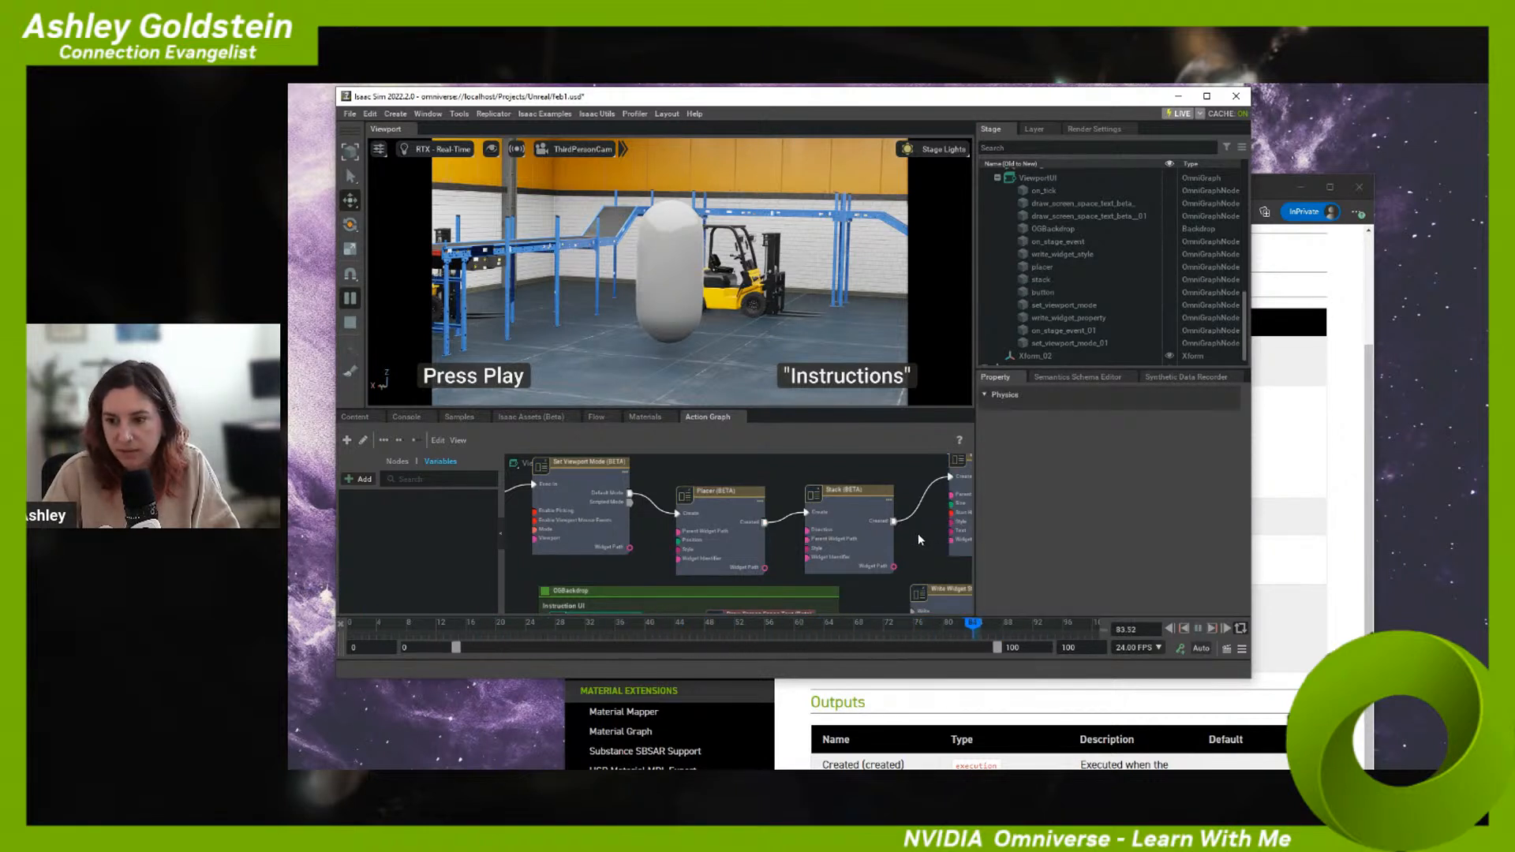
pyautogui.moveTo(918, 541); pyautogui.dragTo(860, 537, button='middle')
pyautogui.click(910, 519)
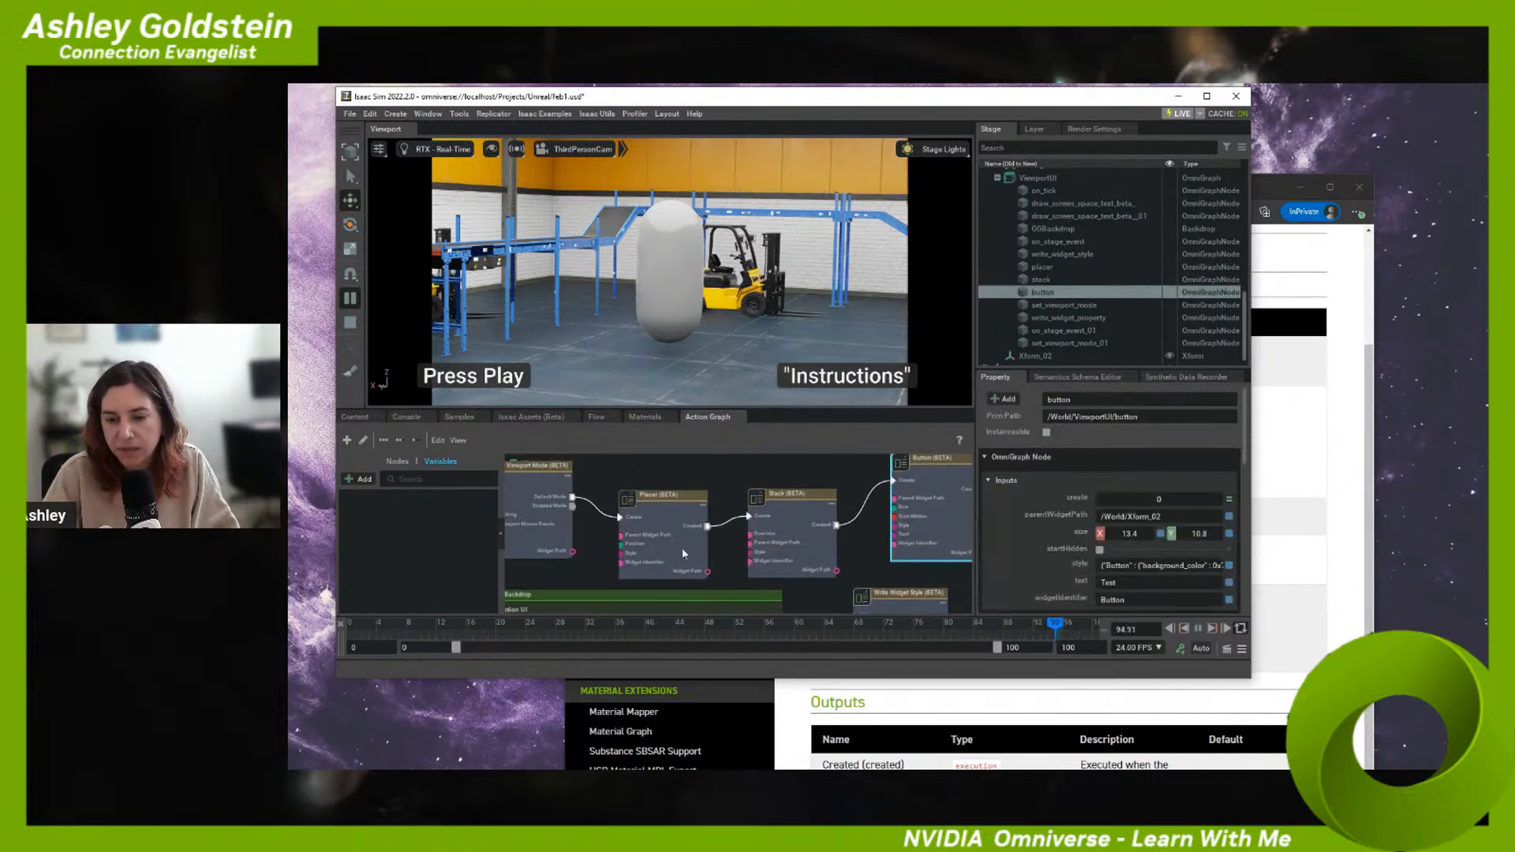
# - Check the Stack node's settings and review the Placer node's inputs and outputs in the browser documentation
pyautogui.click(560, 510)
pyautogui.click(845, 492)
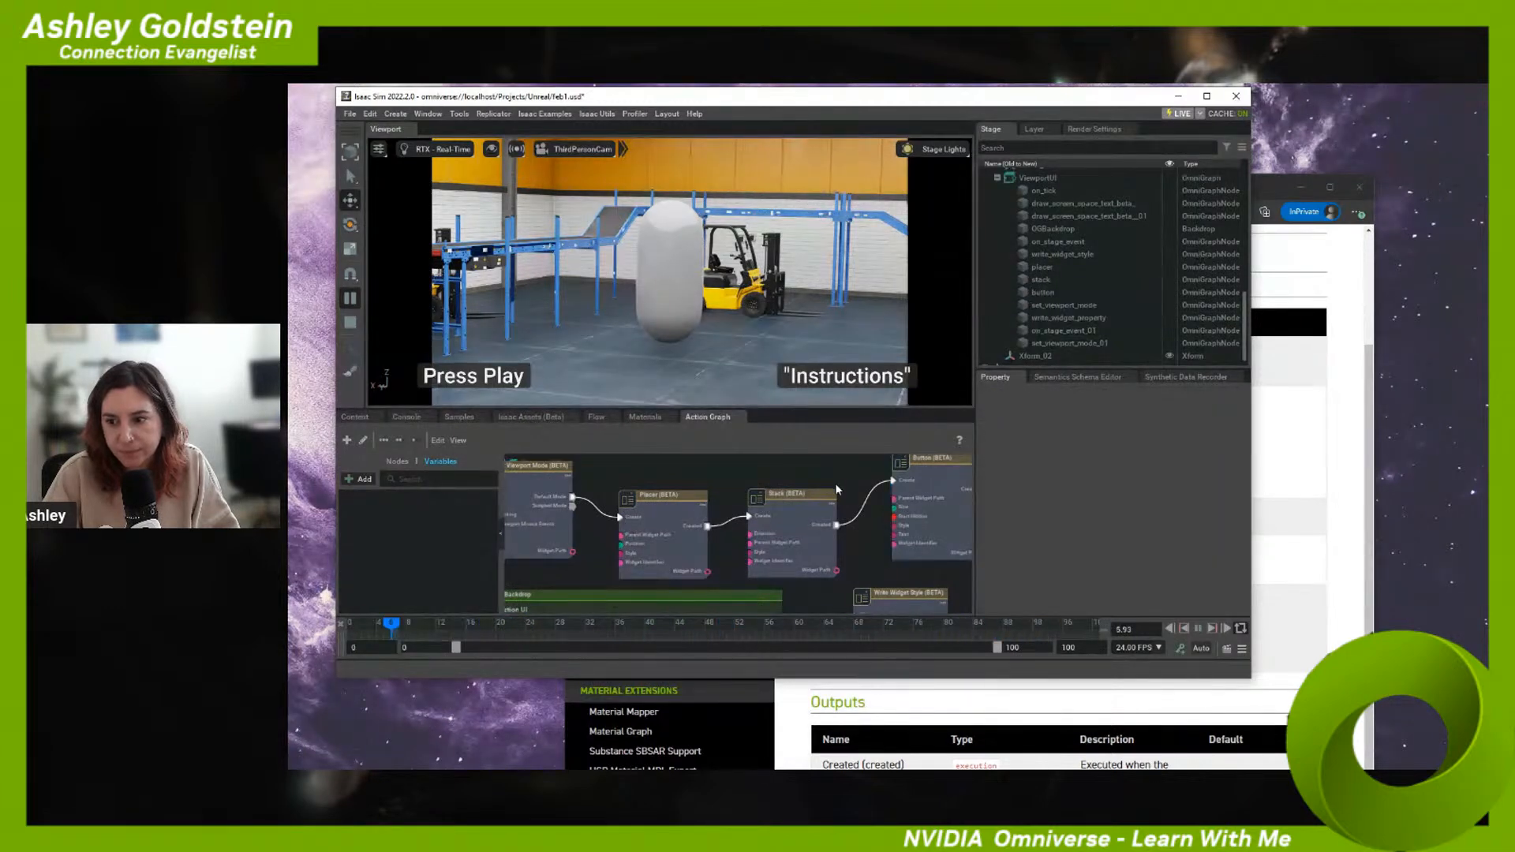
pyautogui.click(812, 510)
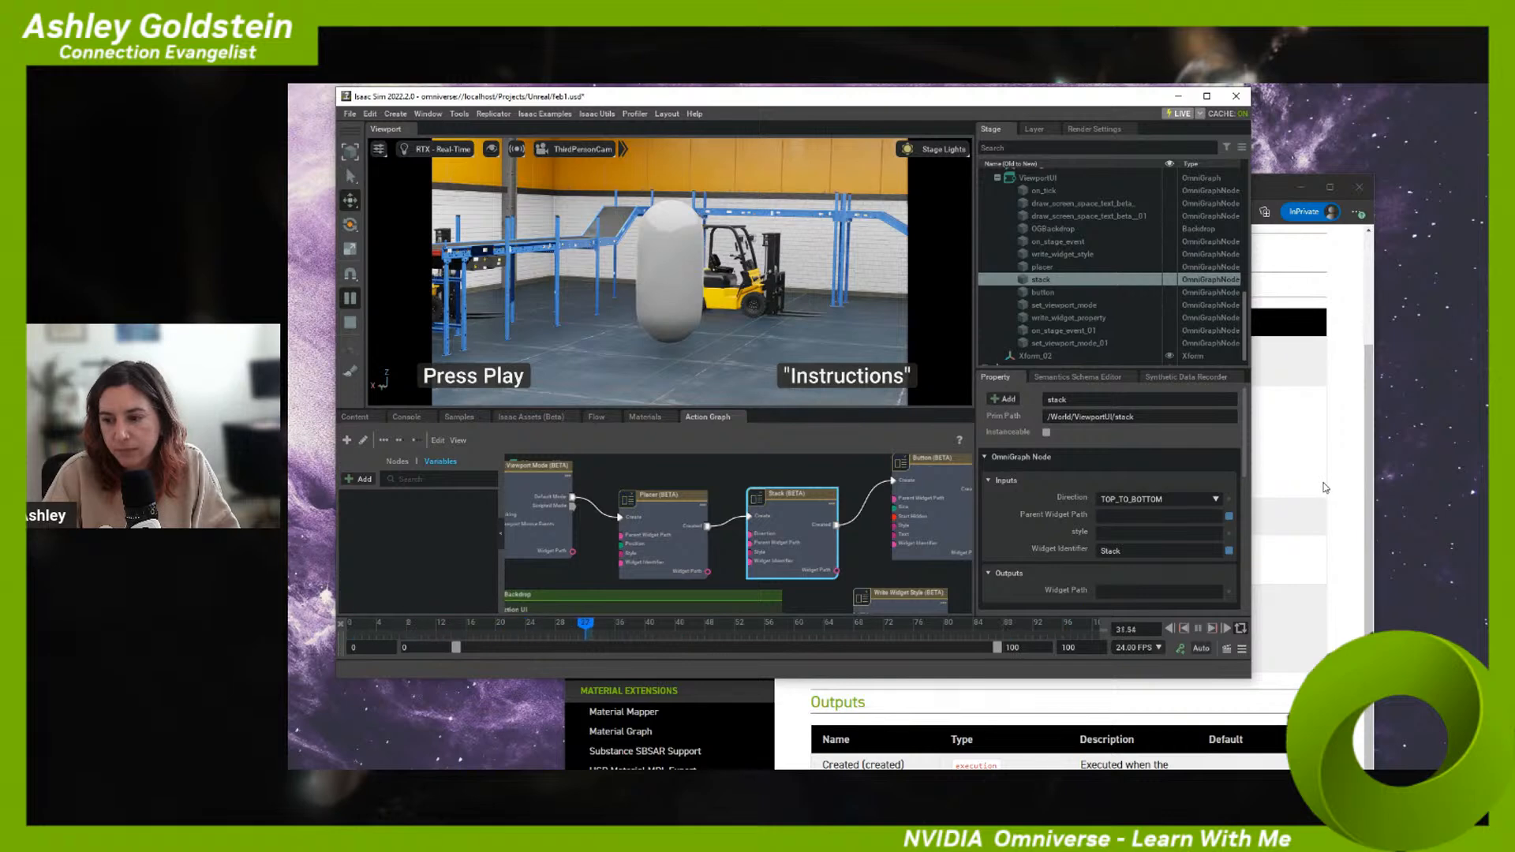
pyautogui.click(1326, 487)
pyautogui.scroll(-2, 1010, 450)
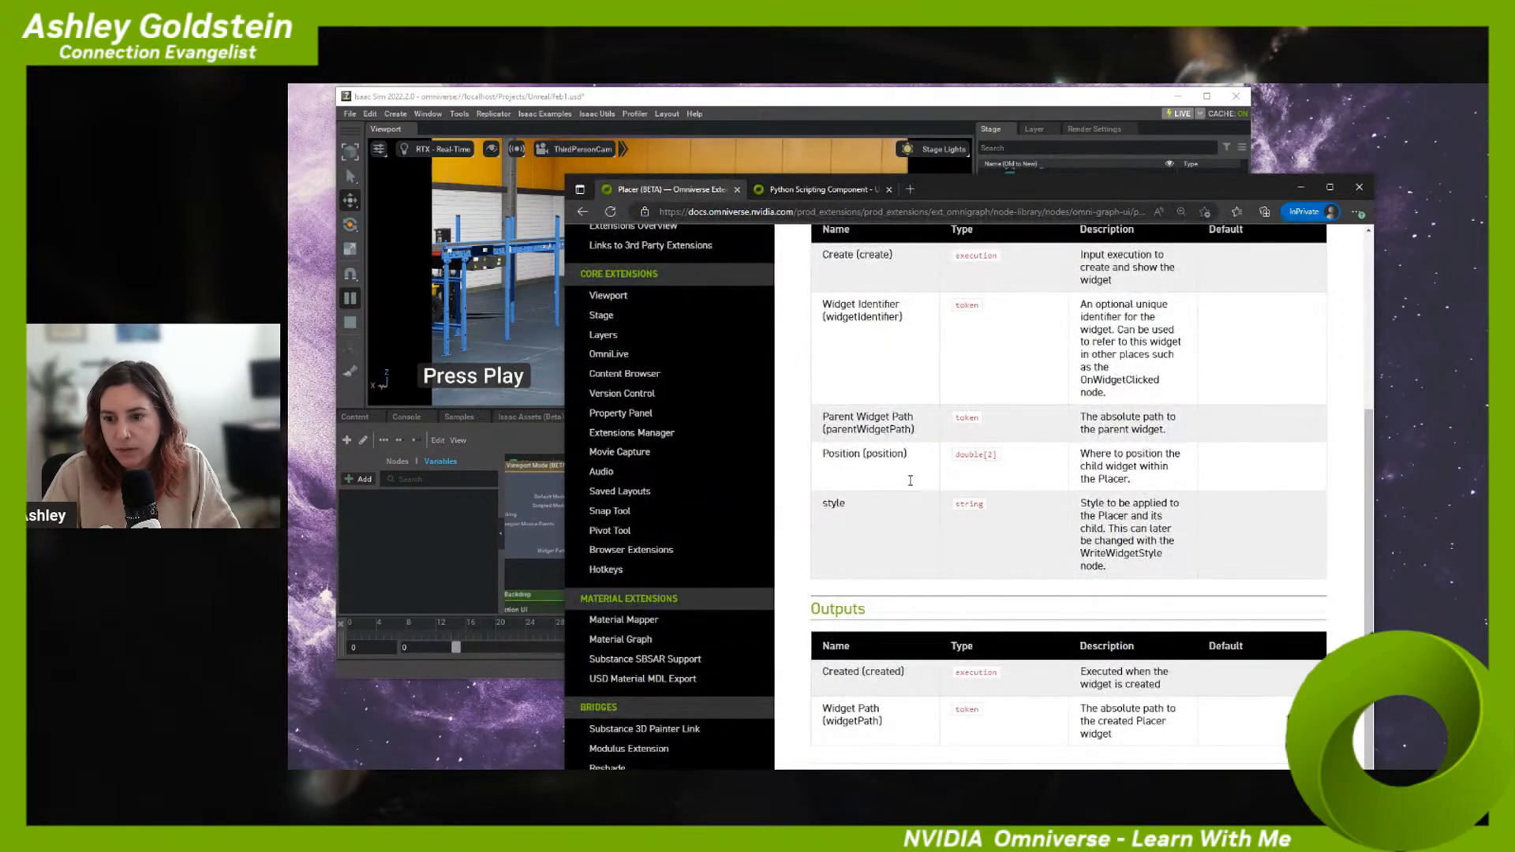
pyautogui.scroll(2, 1018, 592)
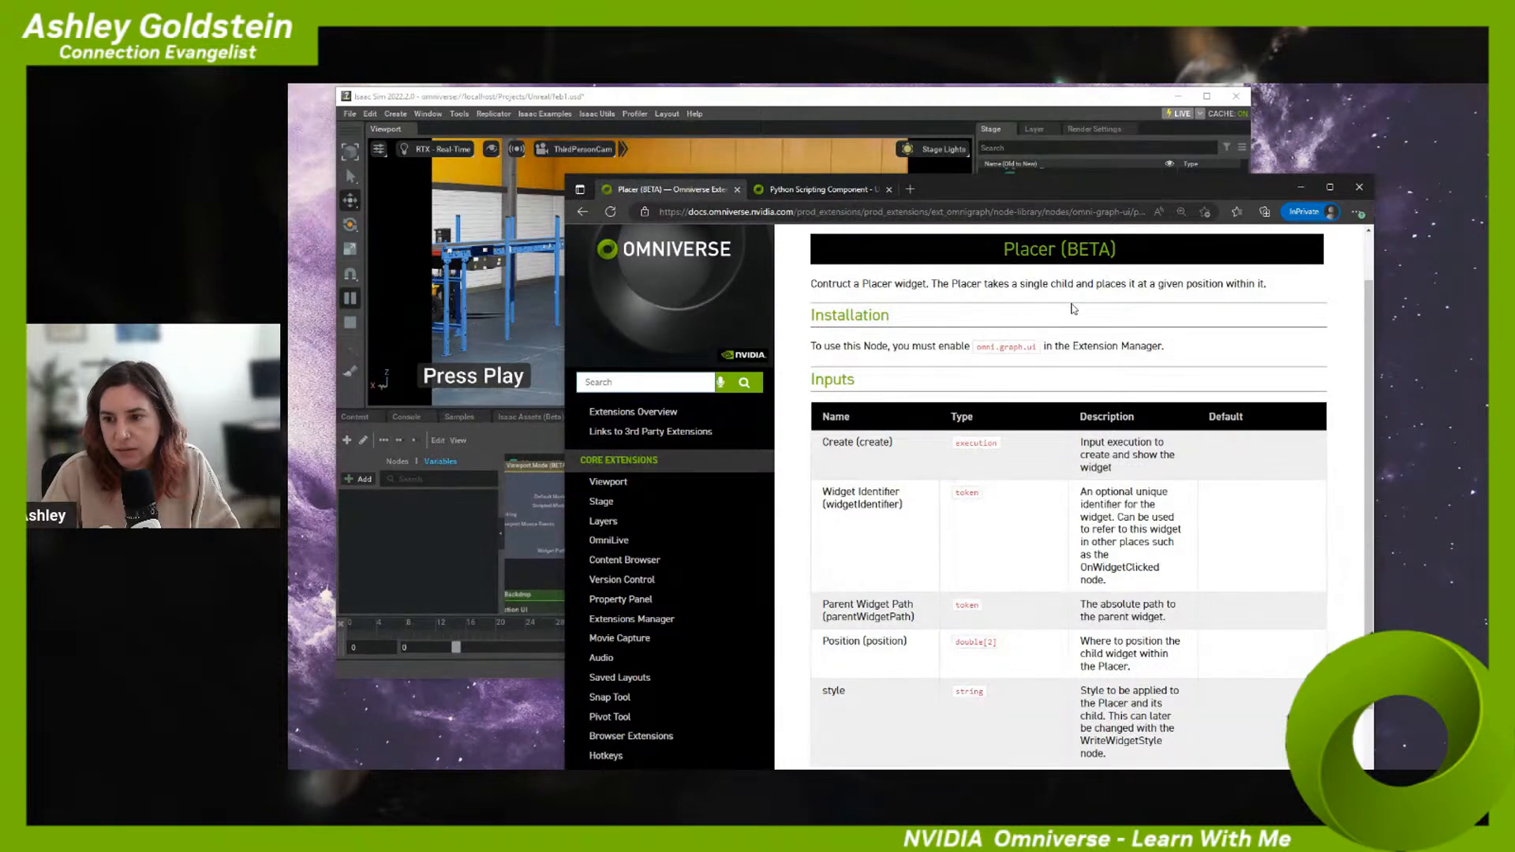
pyautogui.scroll(1, 1074, 314)
# - Find "set viewport" in the OmniGraph Node Library and read the Set Viewport Mode node's inputs and outputs
pyautogui.click(956, 253)
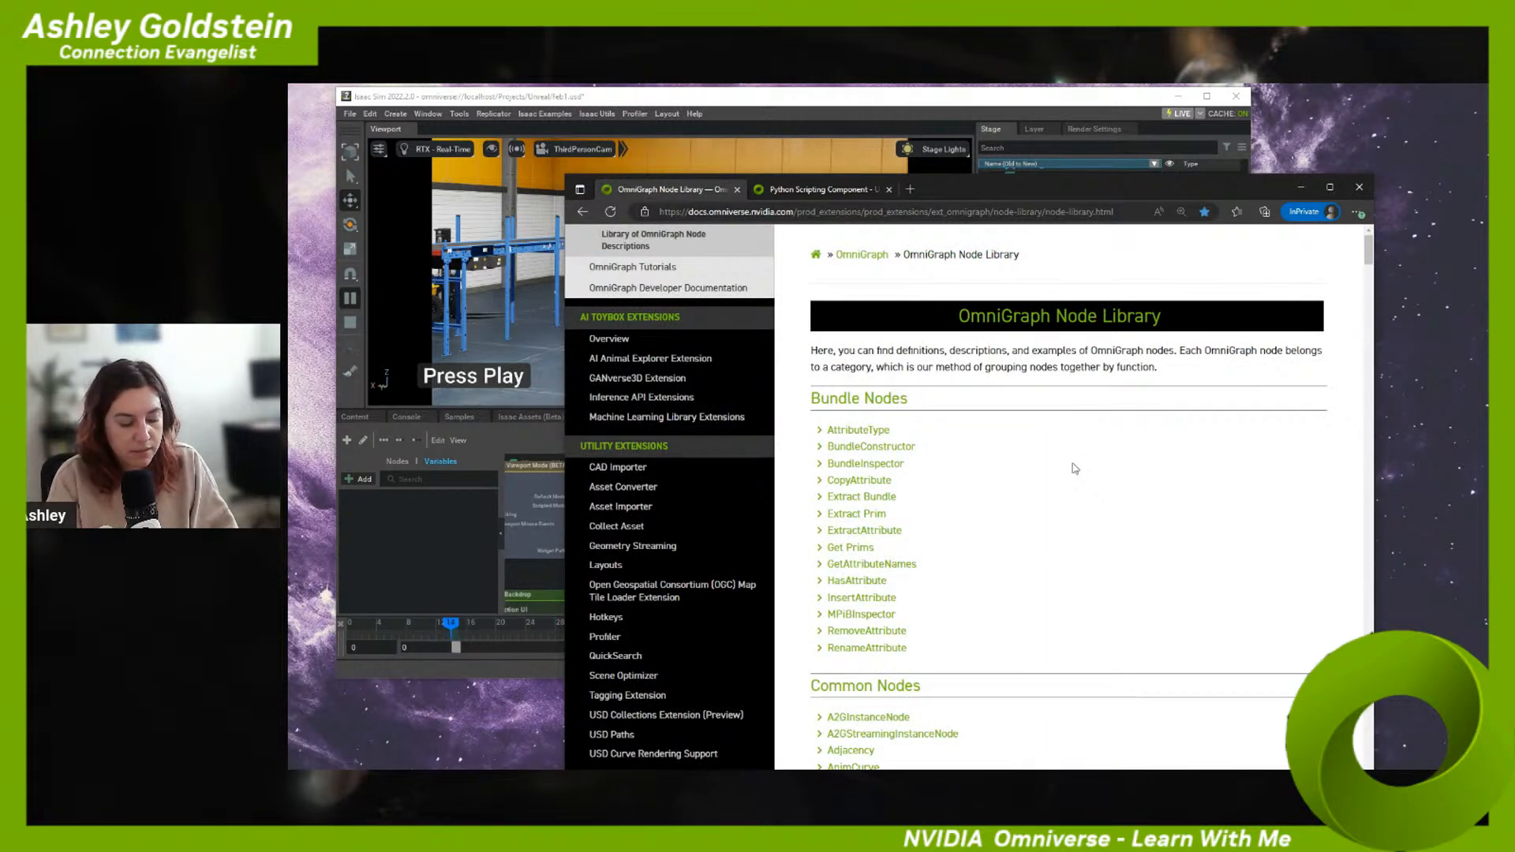
pyautogui.hotkey('ctrl', 'f')
pyautogui.write('set viewport')
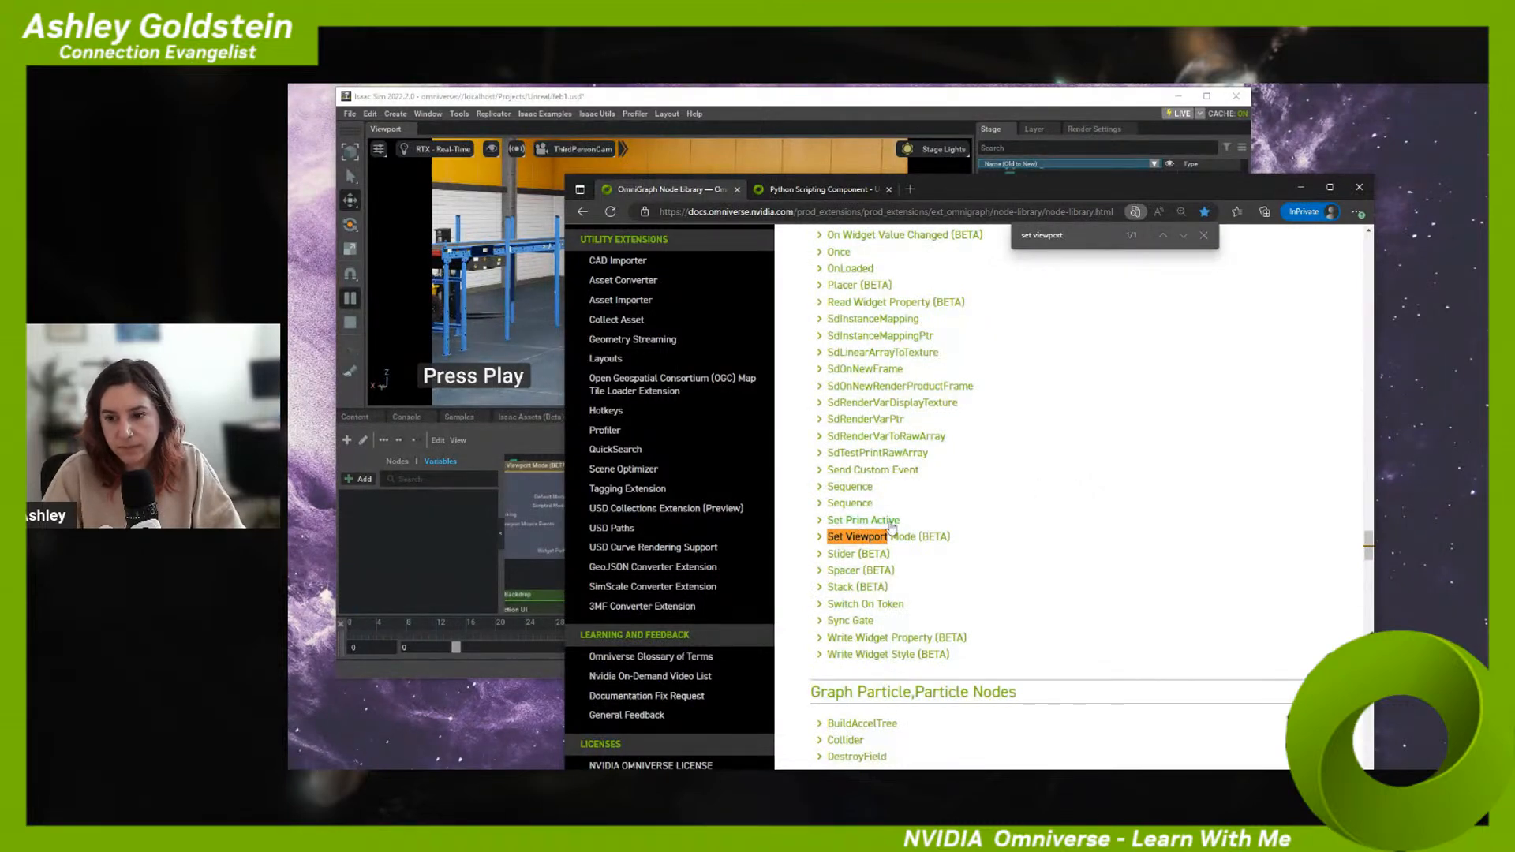
pyautogui.click(898, 536)
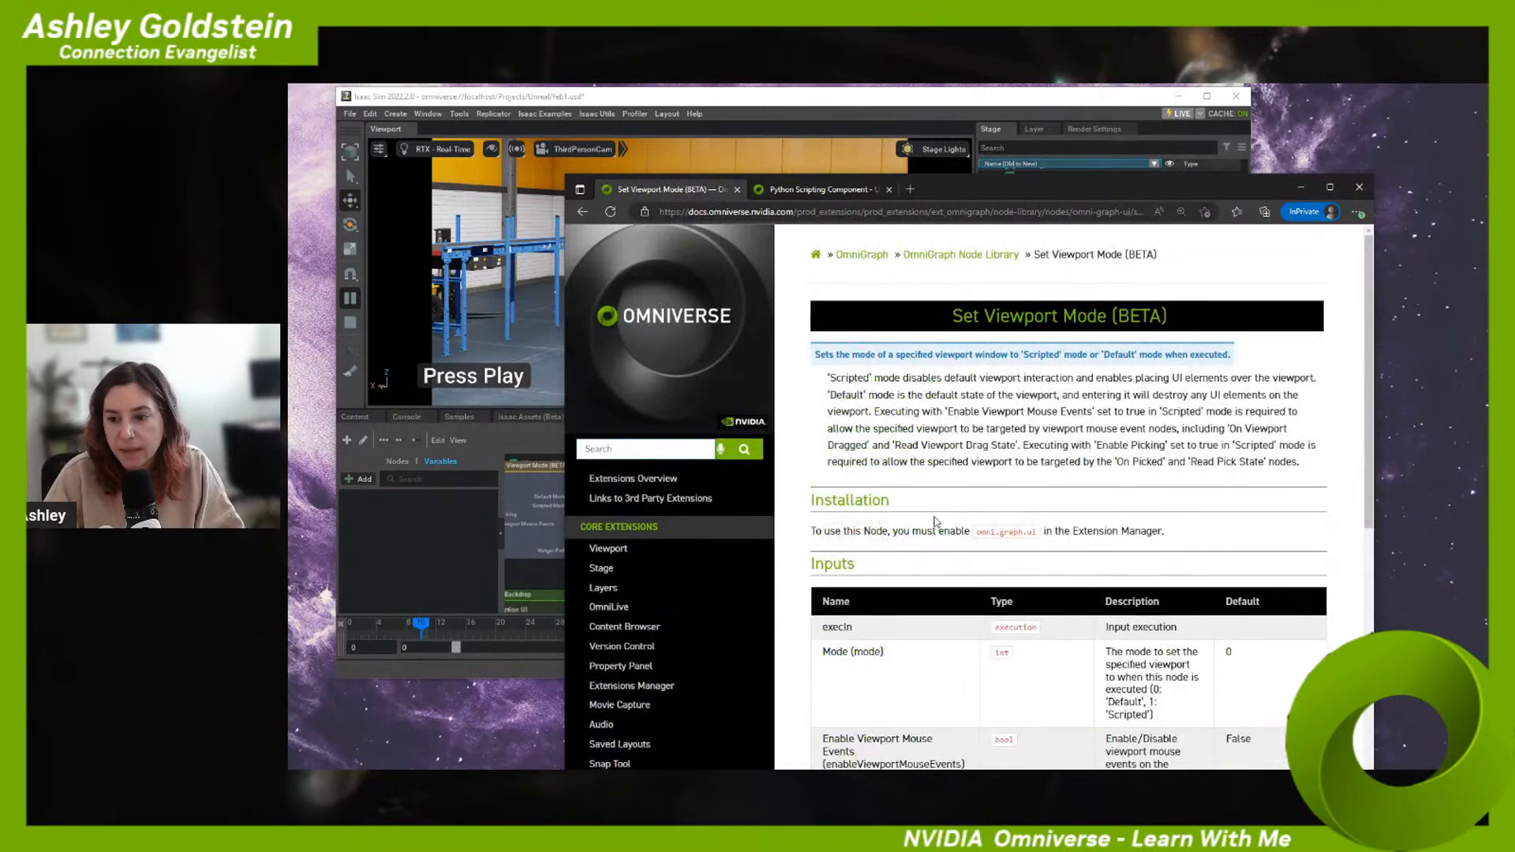
pyautogui.scroll(-5, 932, 523)
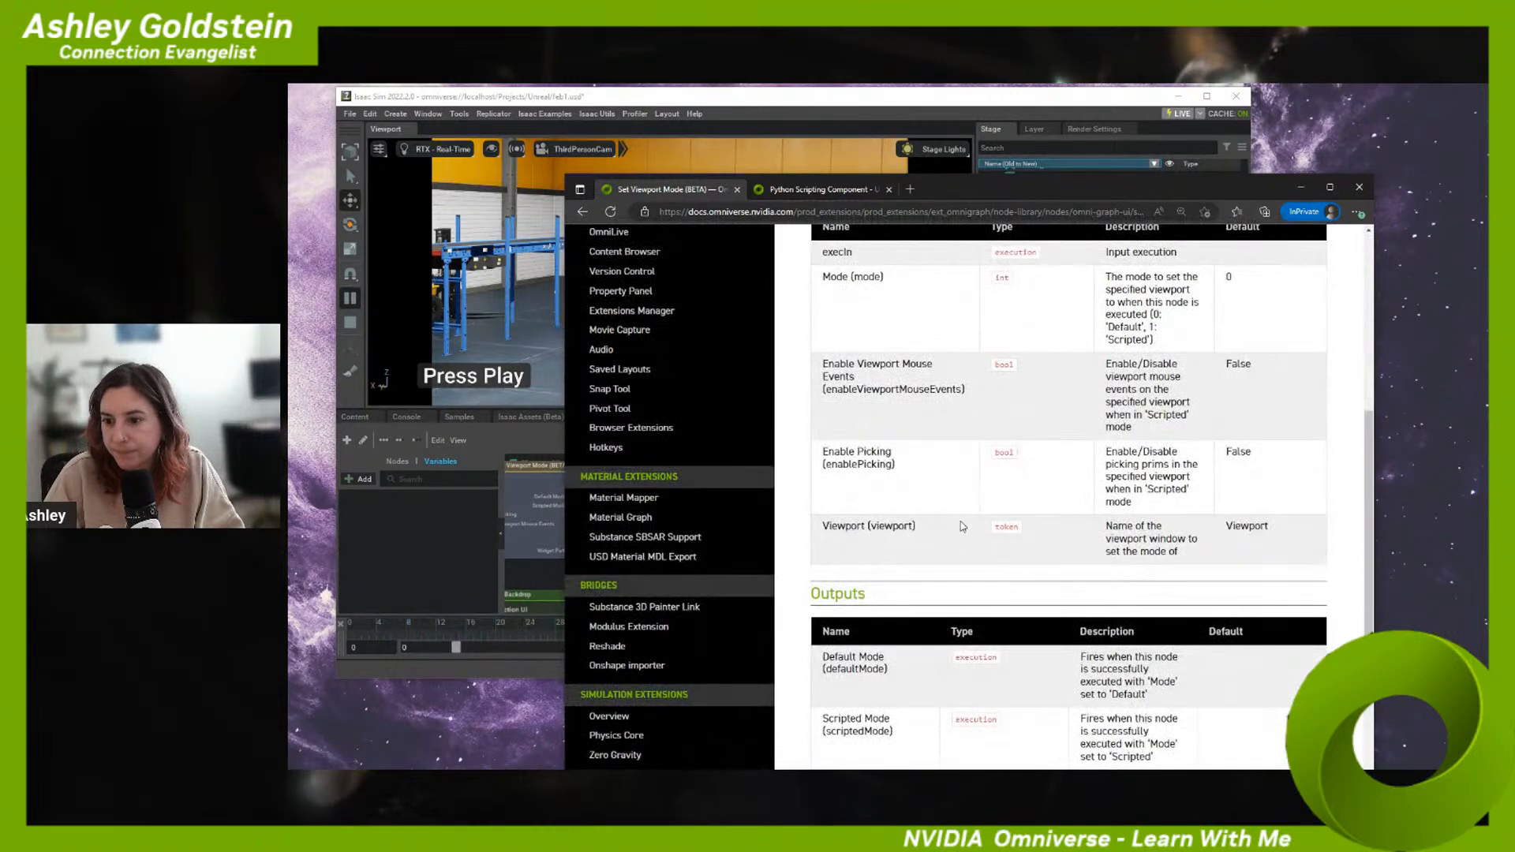
pyautogui.scroll(-4, 969, 527)
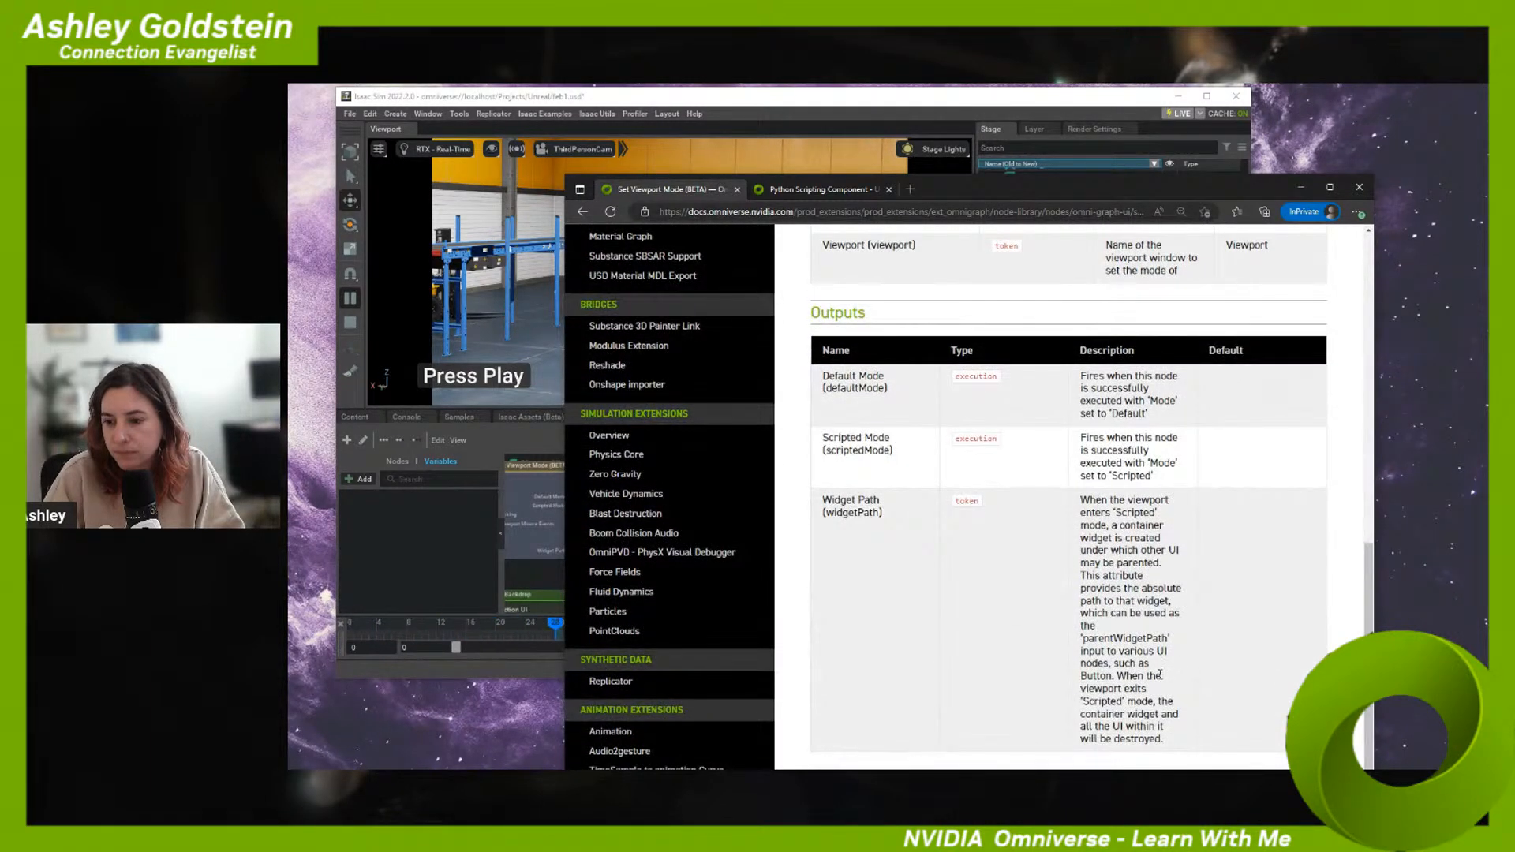
pyautogui.scroll(-1, 1137, 640)
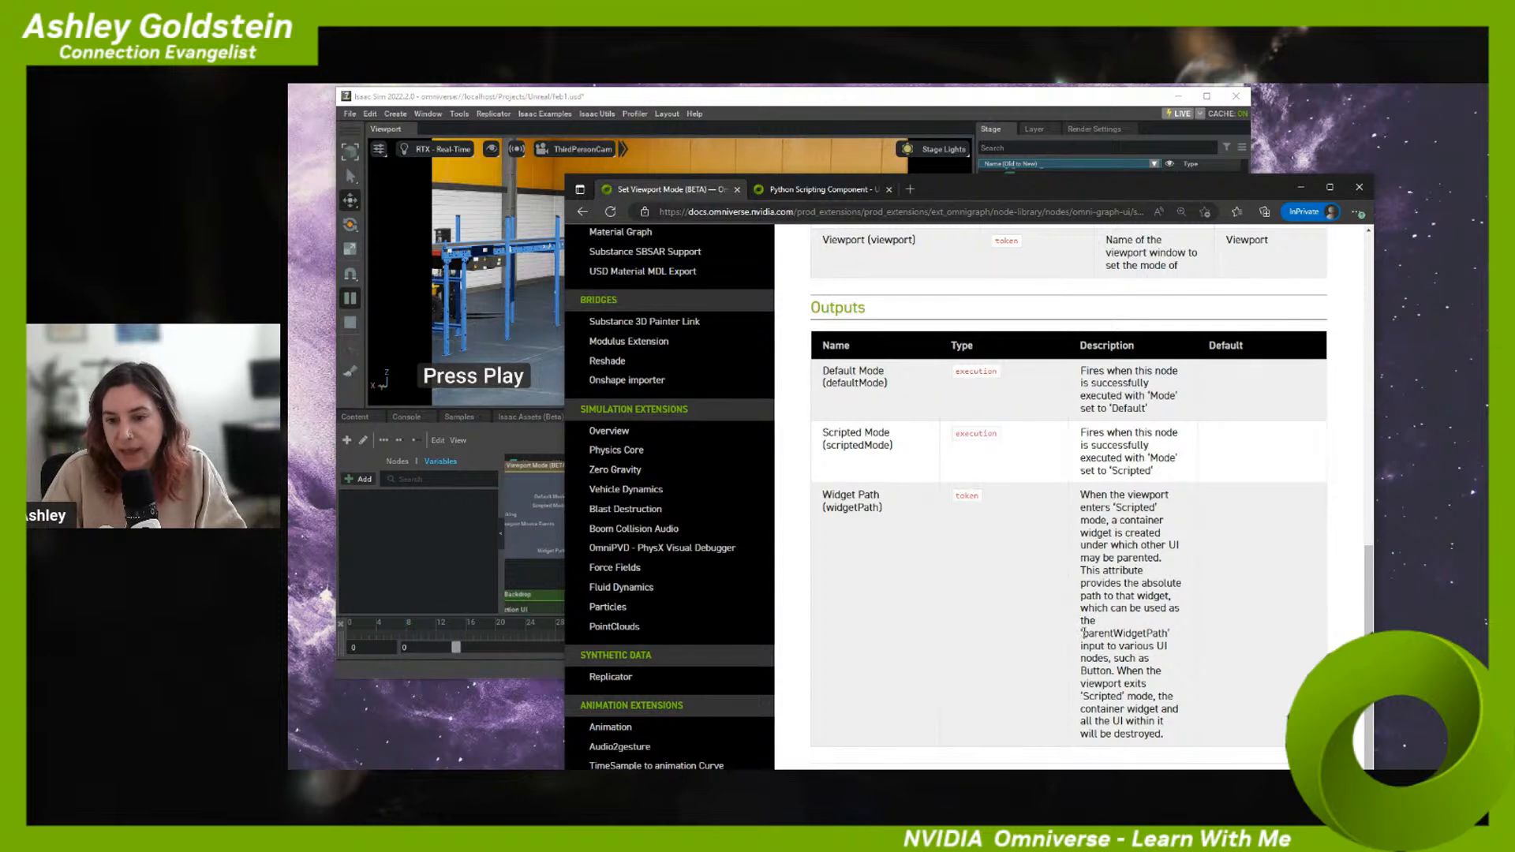
# - Switch back to Isaac Sim and clear the parent widget path of both the Placer and Button nodes
pyautogui.click(553, 446)
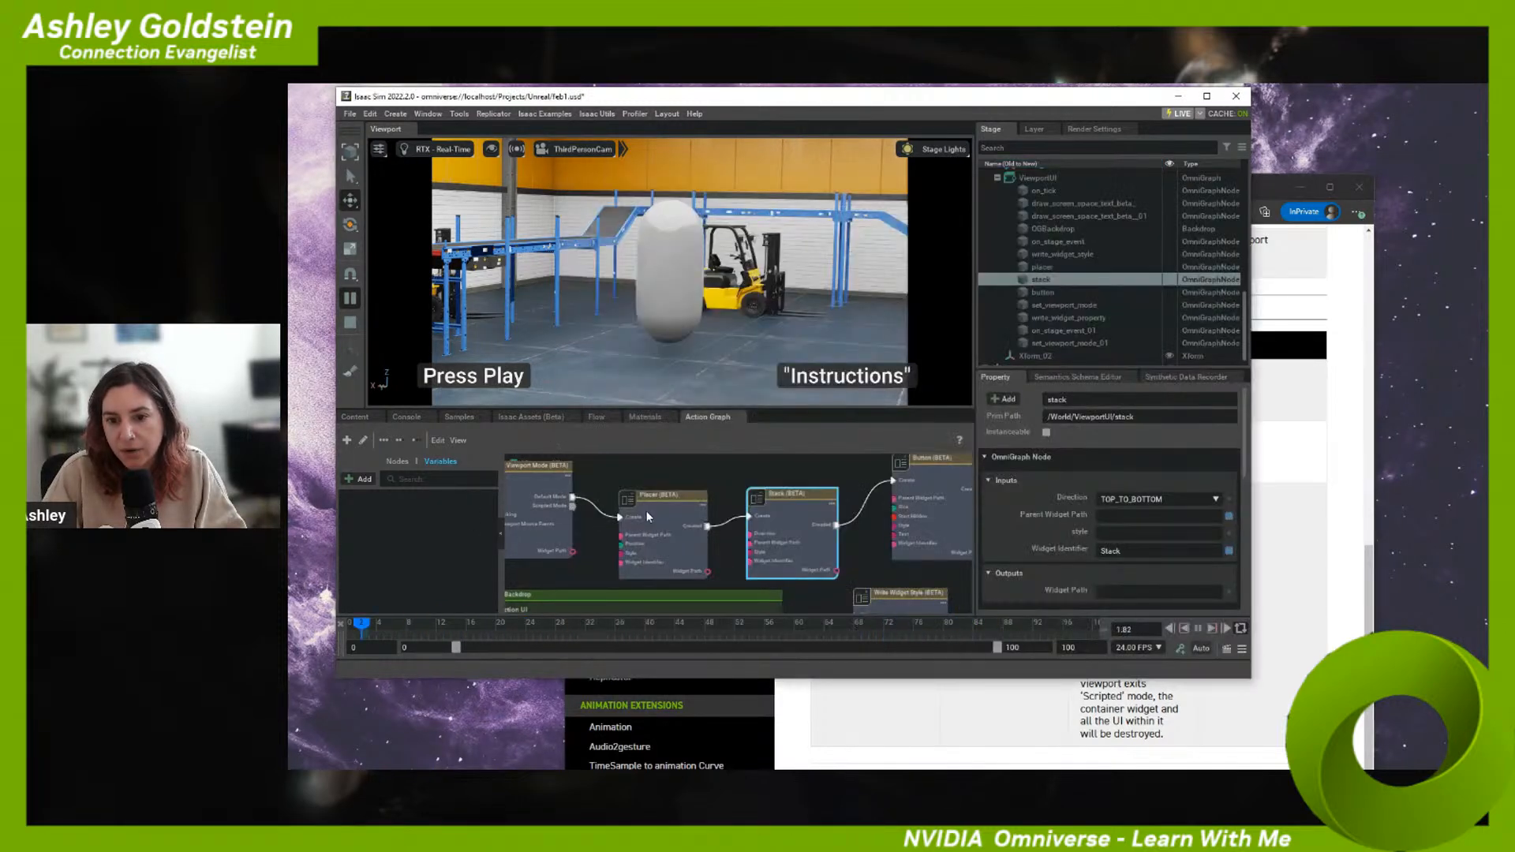
pyautogui.click(640, 497)
pyautogui.moveTo(639, 497); pyautogui.dragTo(646, 509)
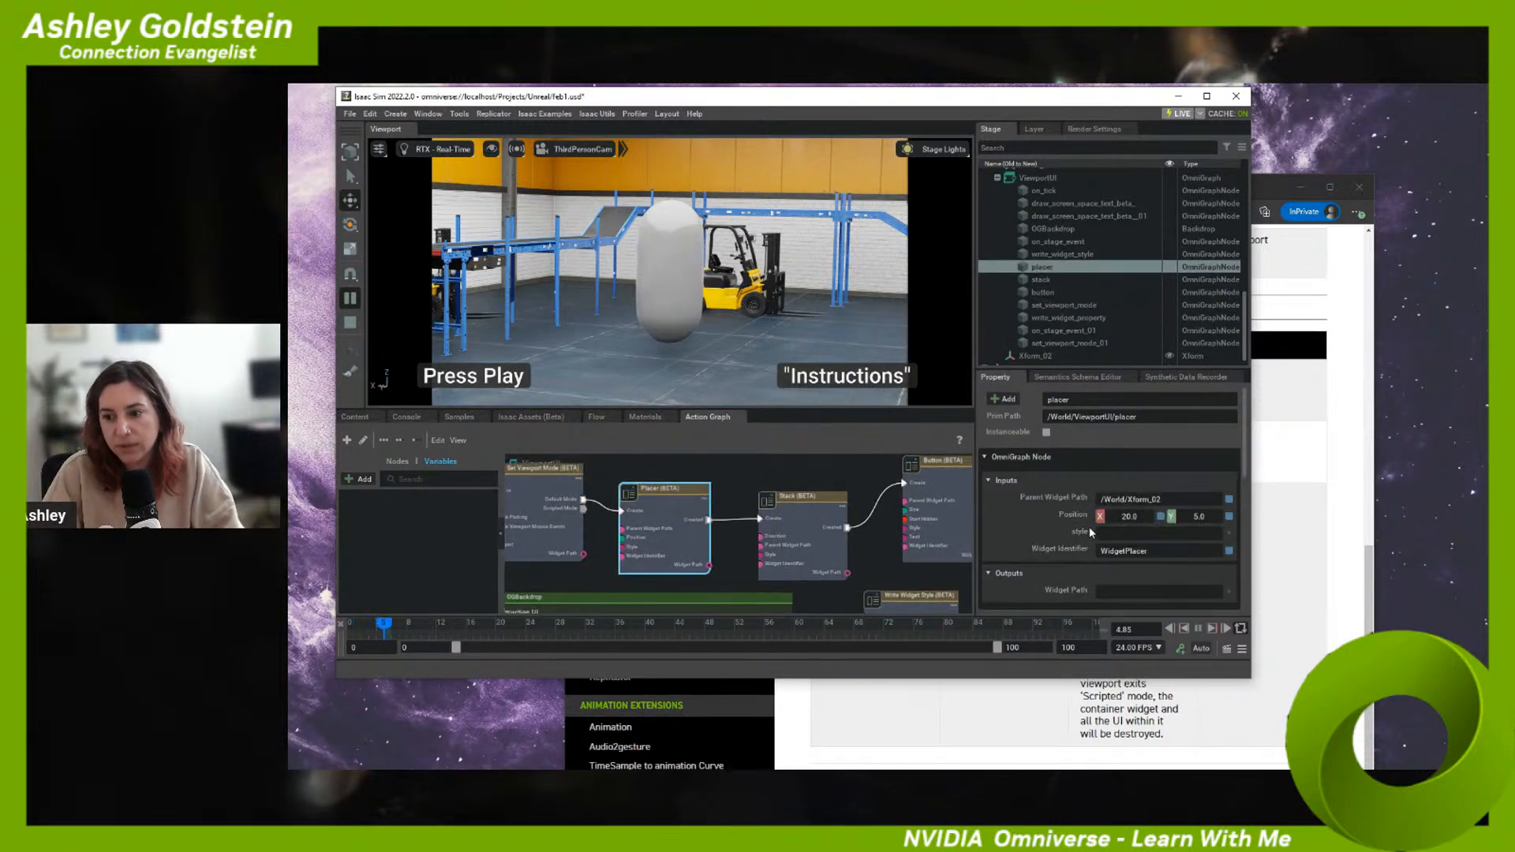
pyautogui.click(798, 534)
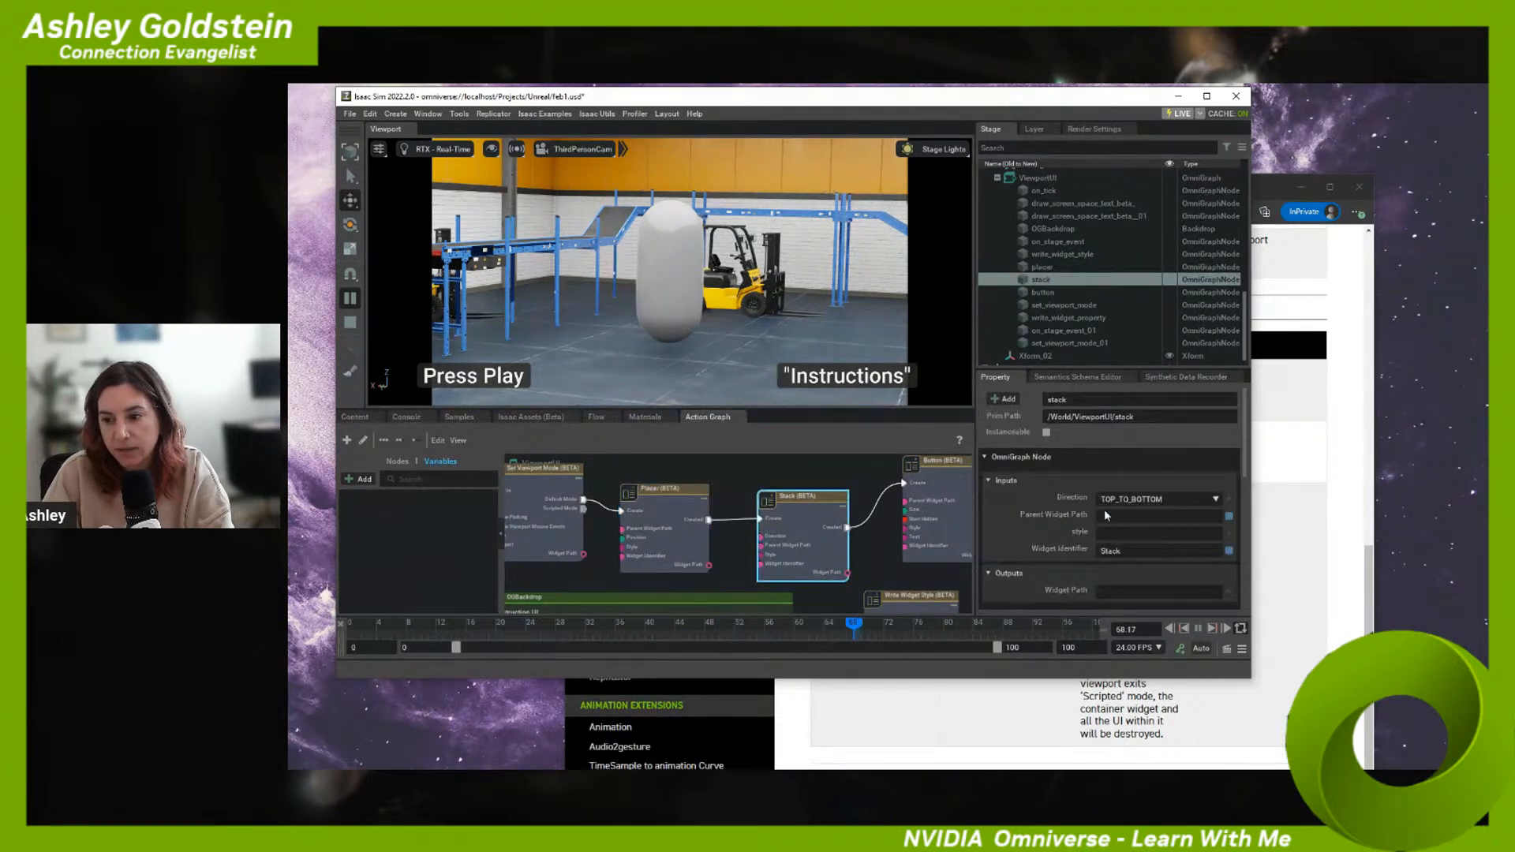
pyautogui.click(951, 512)
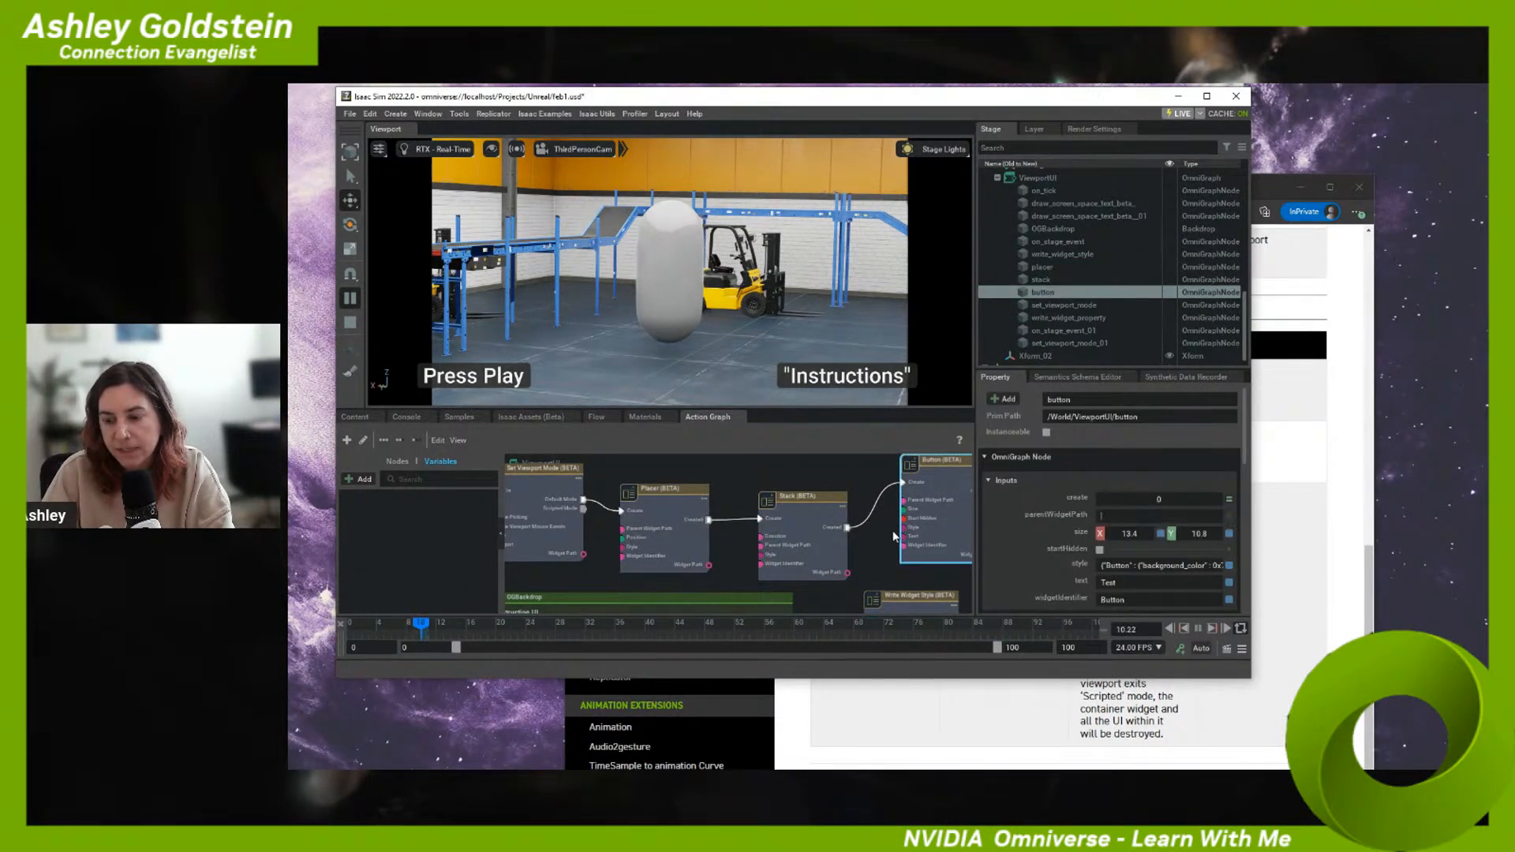
# - Inspect the original Set Viewport Mode node's widget path output and the properties of the Placer and Stack nodes
pyautogui.click(580, 508)
pyautogui.moveTo(579, 508); pyautogui.dragTo(699, 535, button='middle')
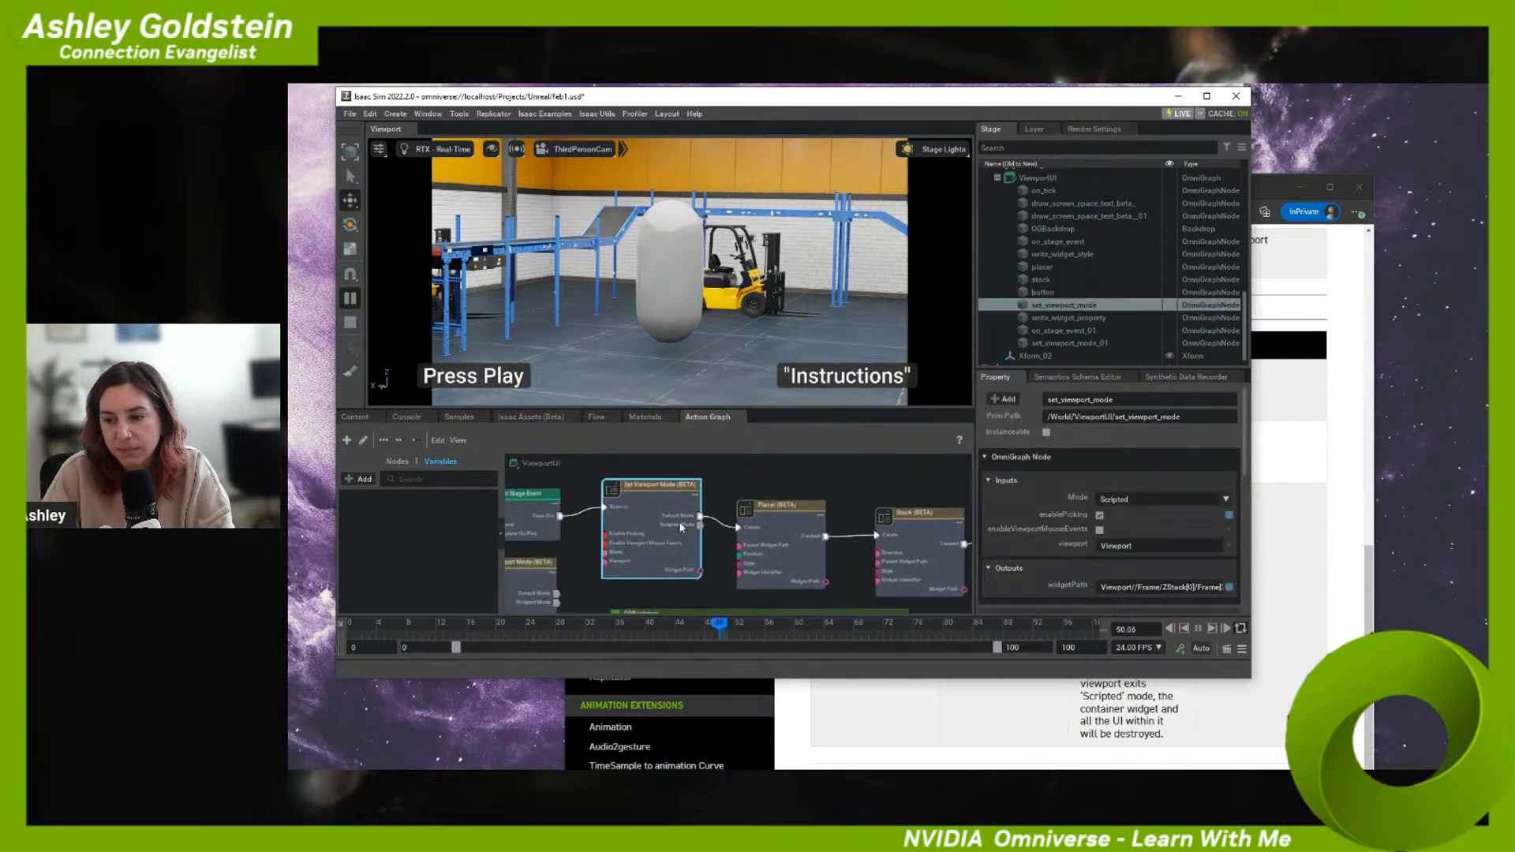
pyautogui.scroll(-1, 1097, 556)
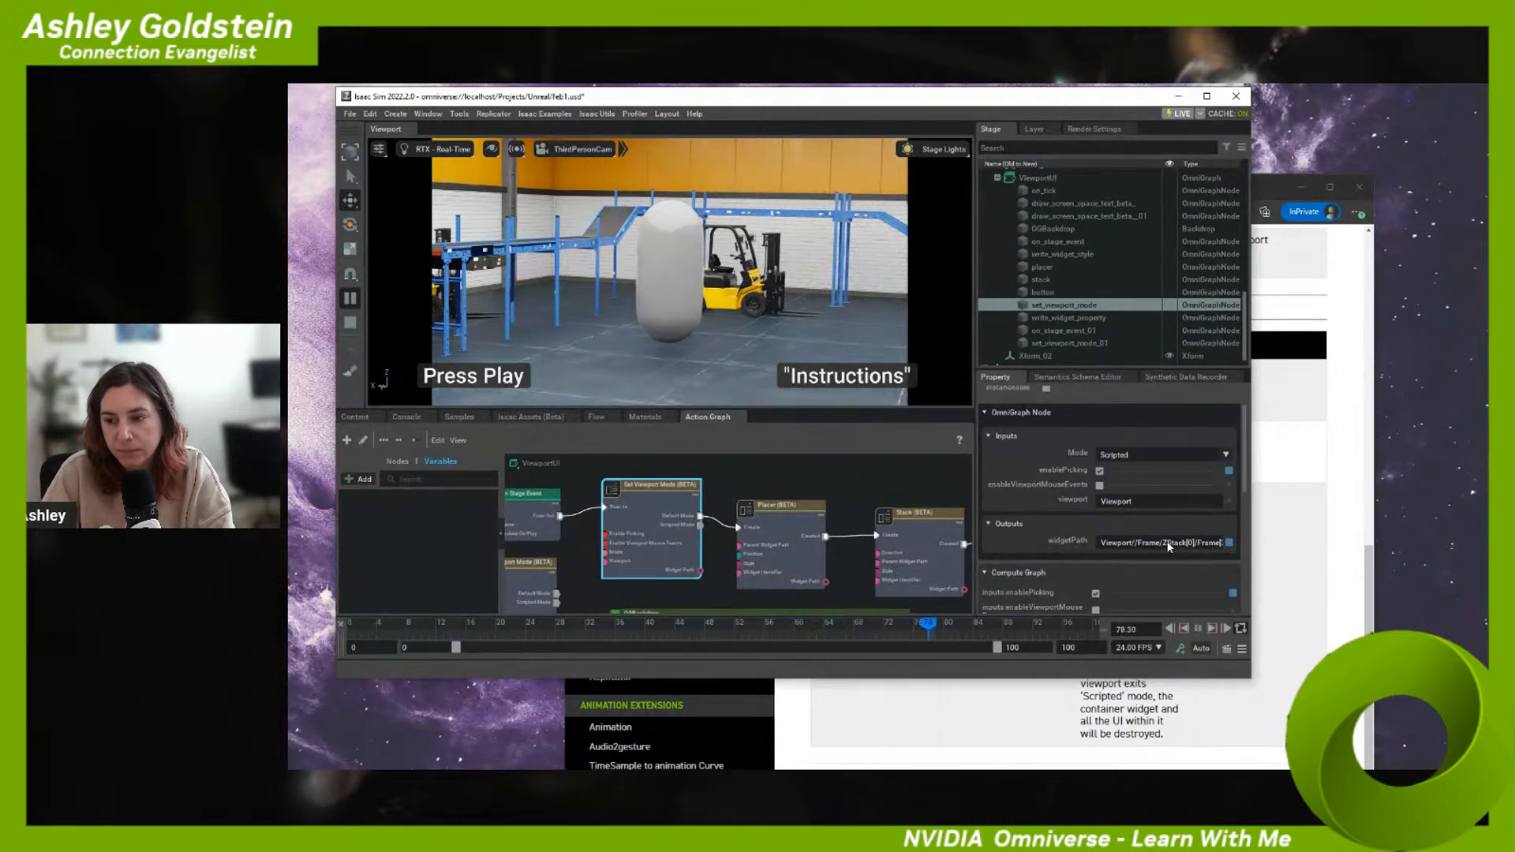
pyautogui.click(792, 547)
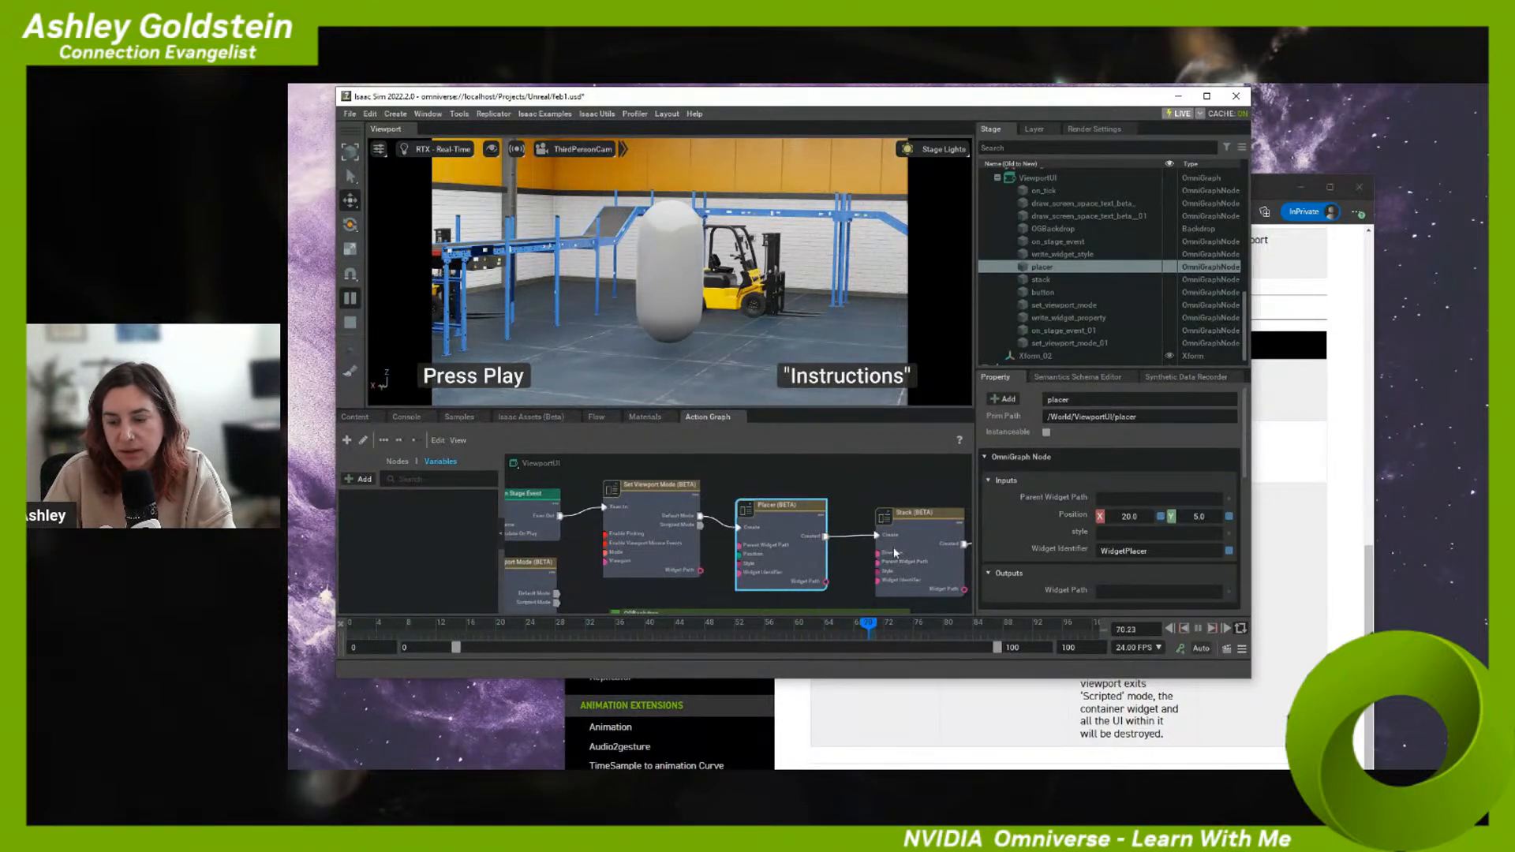
pyautogui.click(916, 553)
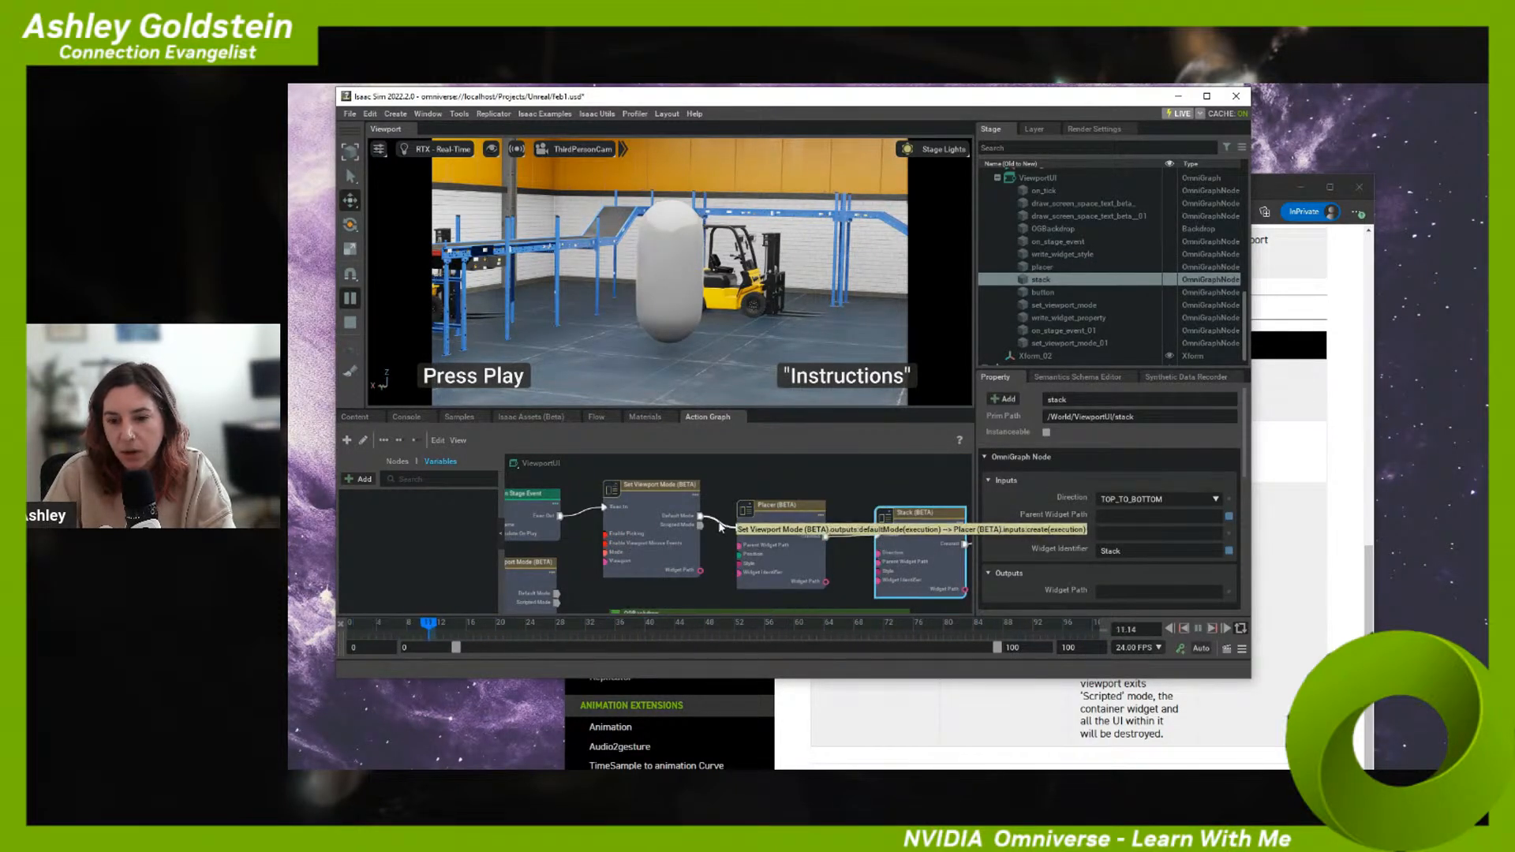
# - Connect the original Set Viewport Mode node's Scripted Mode output to the Placer's Create input, replacing the Default Mode connection
pyautogui.click(688, 535)
pyautogui.scroll(3, 726, 530)
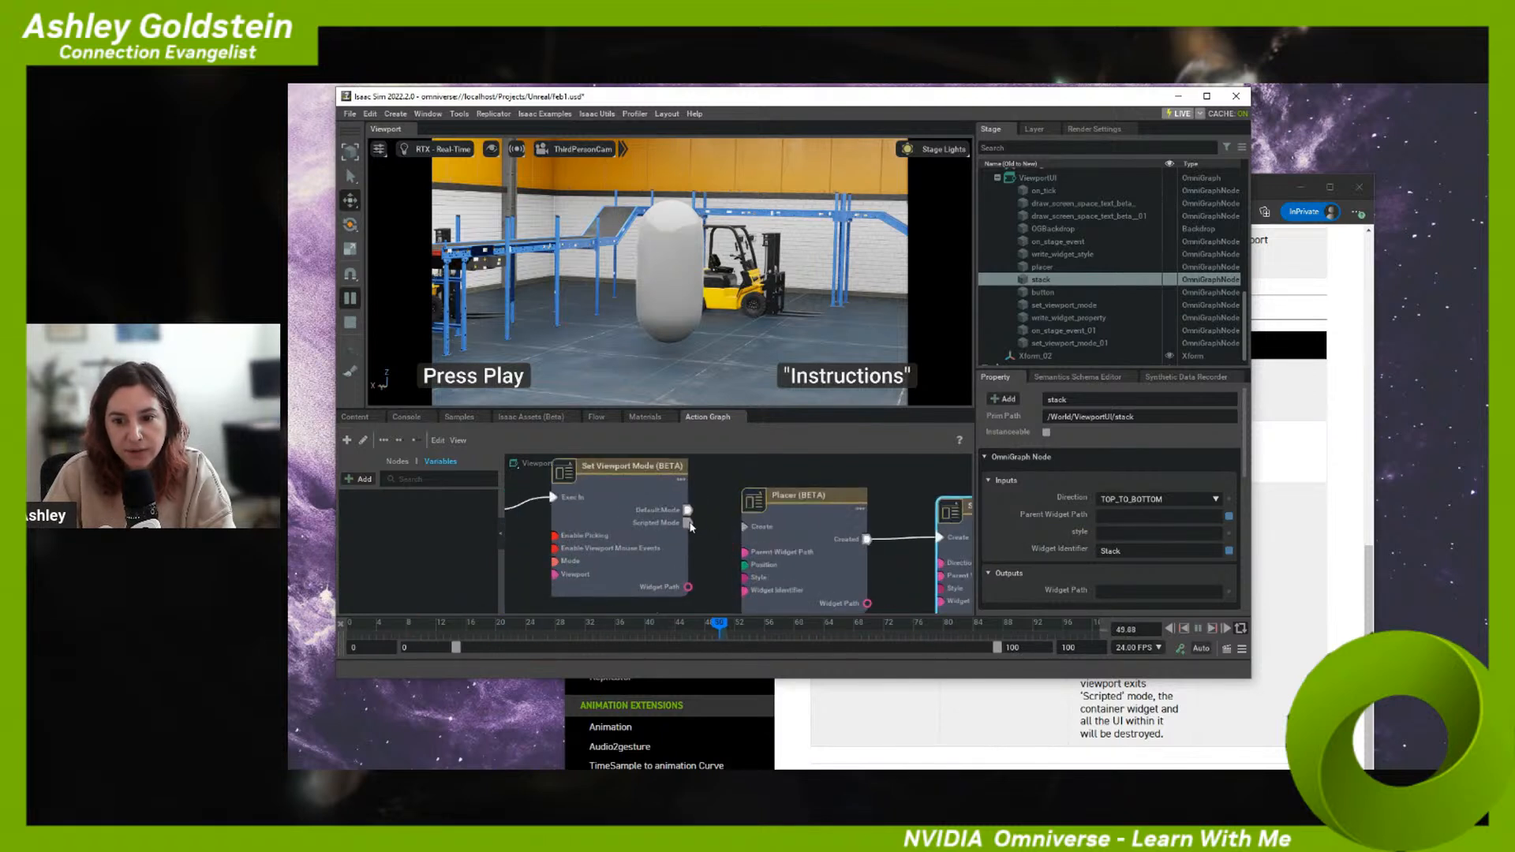
pyautogui.scroll(6, 656, 527)
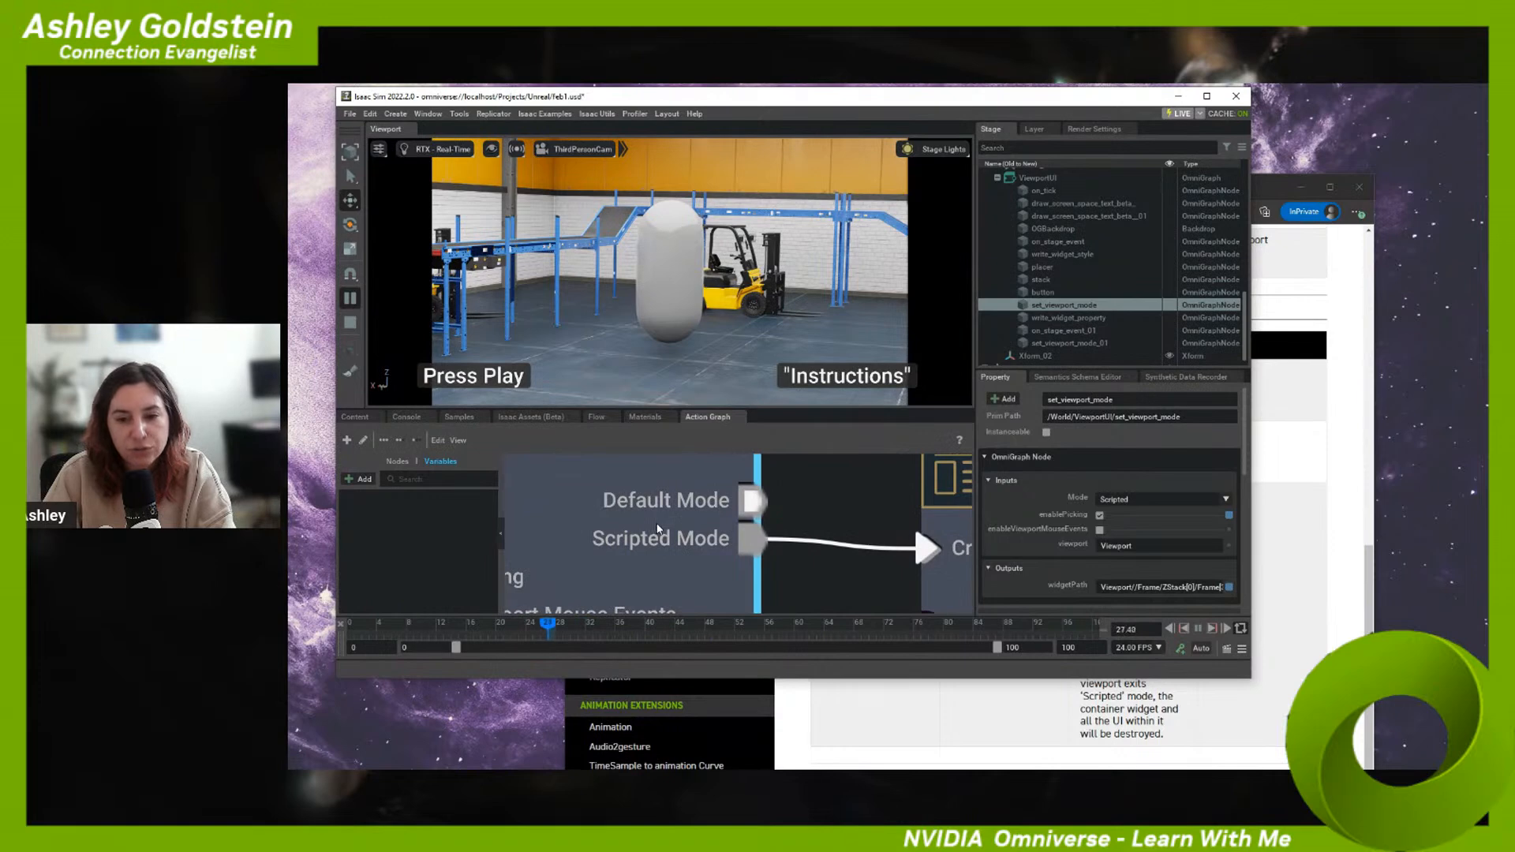
# - Restart the simulation and examine the Placer node's error details and its properties
pyautogui.click(353, 325)
pyautogui.click(350, 299)
pyautogui.scroll(-1, 824, 496)
pyautogui.scroll(-5, 824, 496)
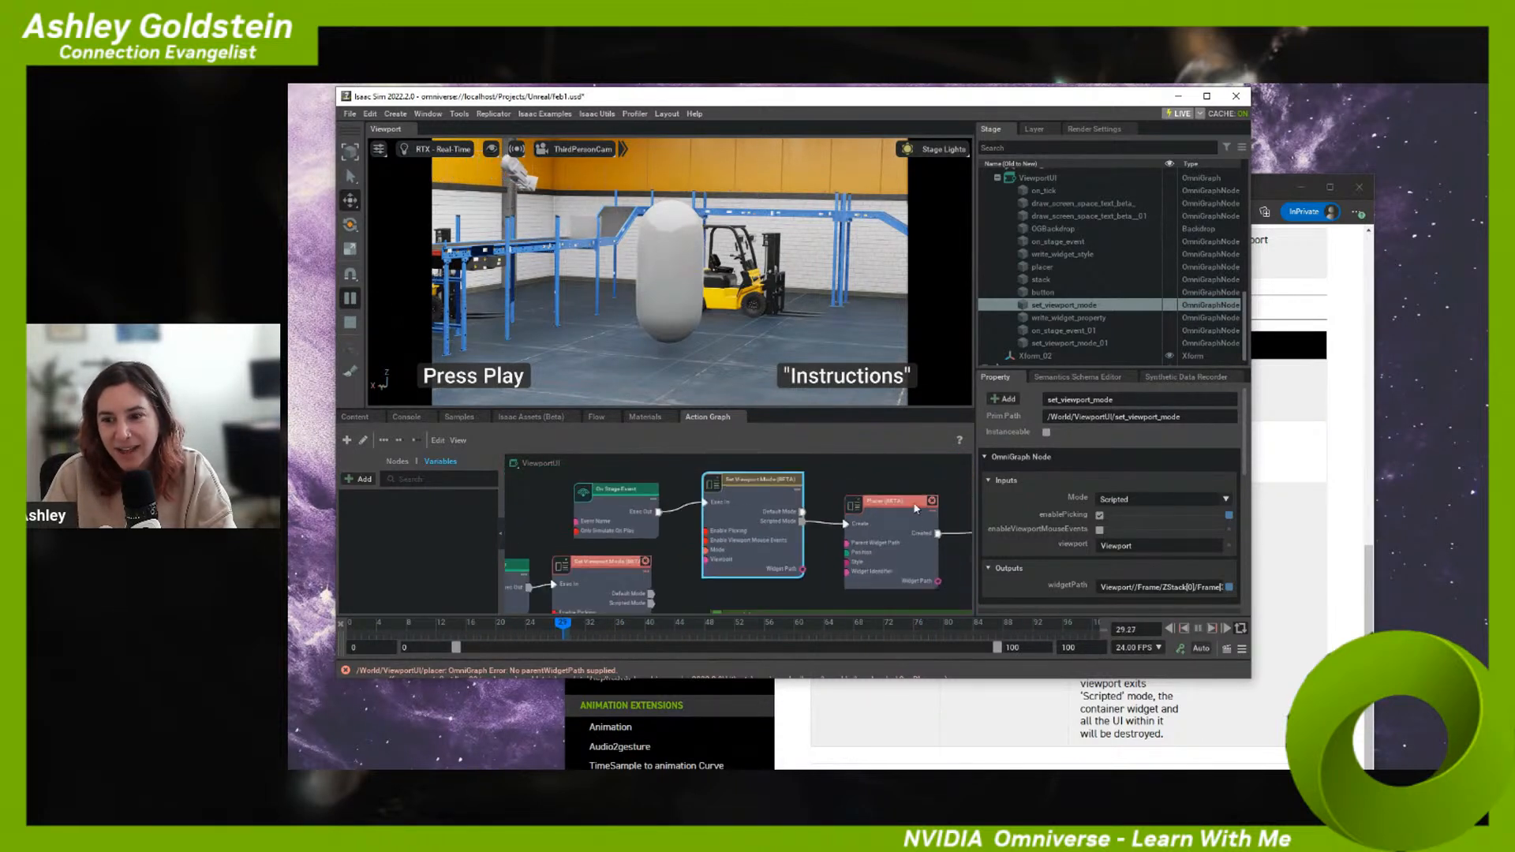
pyautogui.moveTo(923, 503); pyautogui.dragTo(813, 510, button='middle')
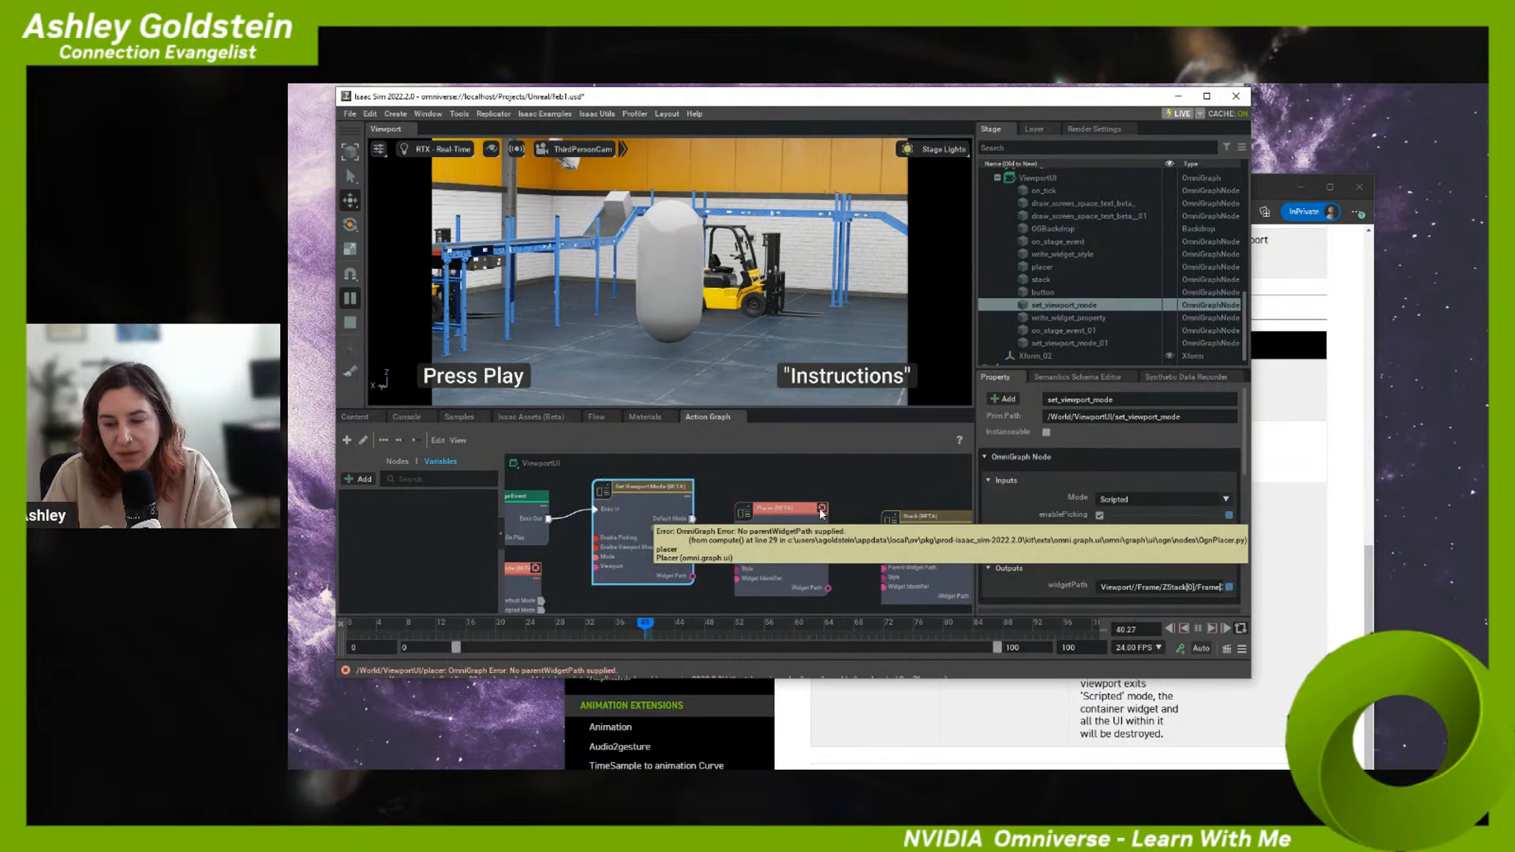
pyautogui.click(820, 513)
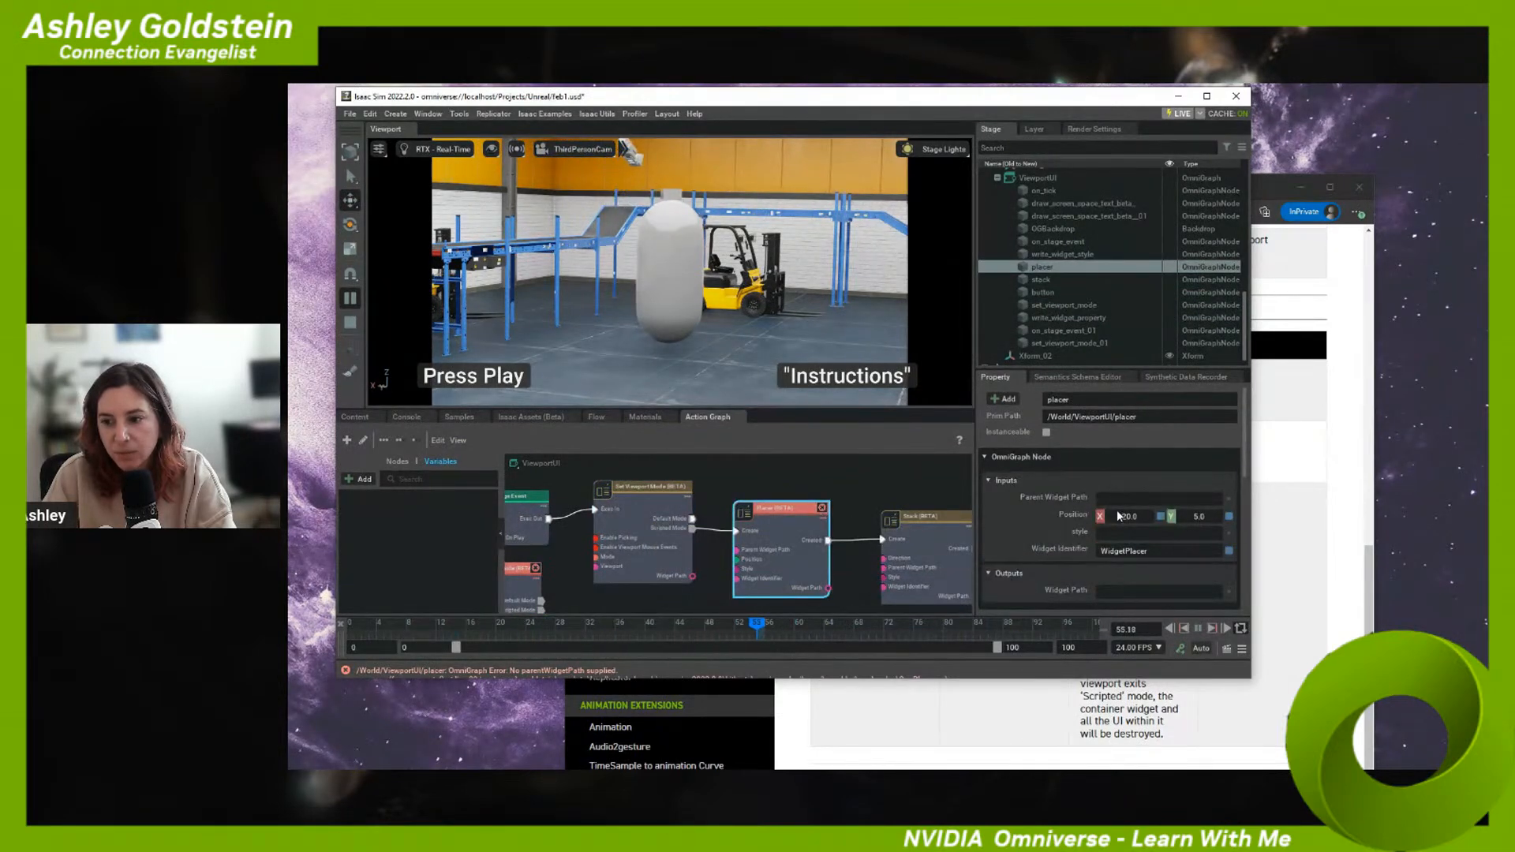
# - Connect the Set Viewport Mode node's Widget Path output to the Placer's Parent Widget Path input
pyautogui.scroll(3, 747, 536)
pyautogui.scroll(-2, 734, 557)
pyautogui.moveTo(682, 588); pyautogui.dragTo(730, 563)
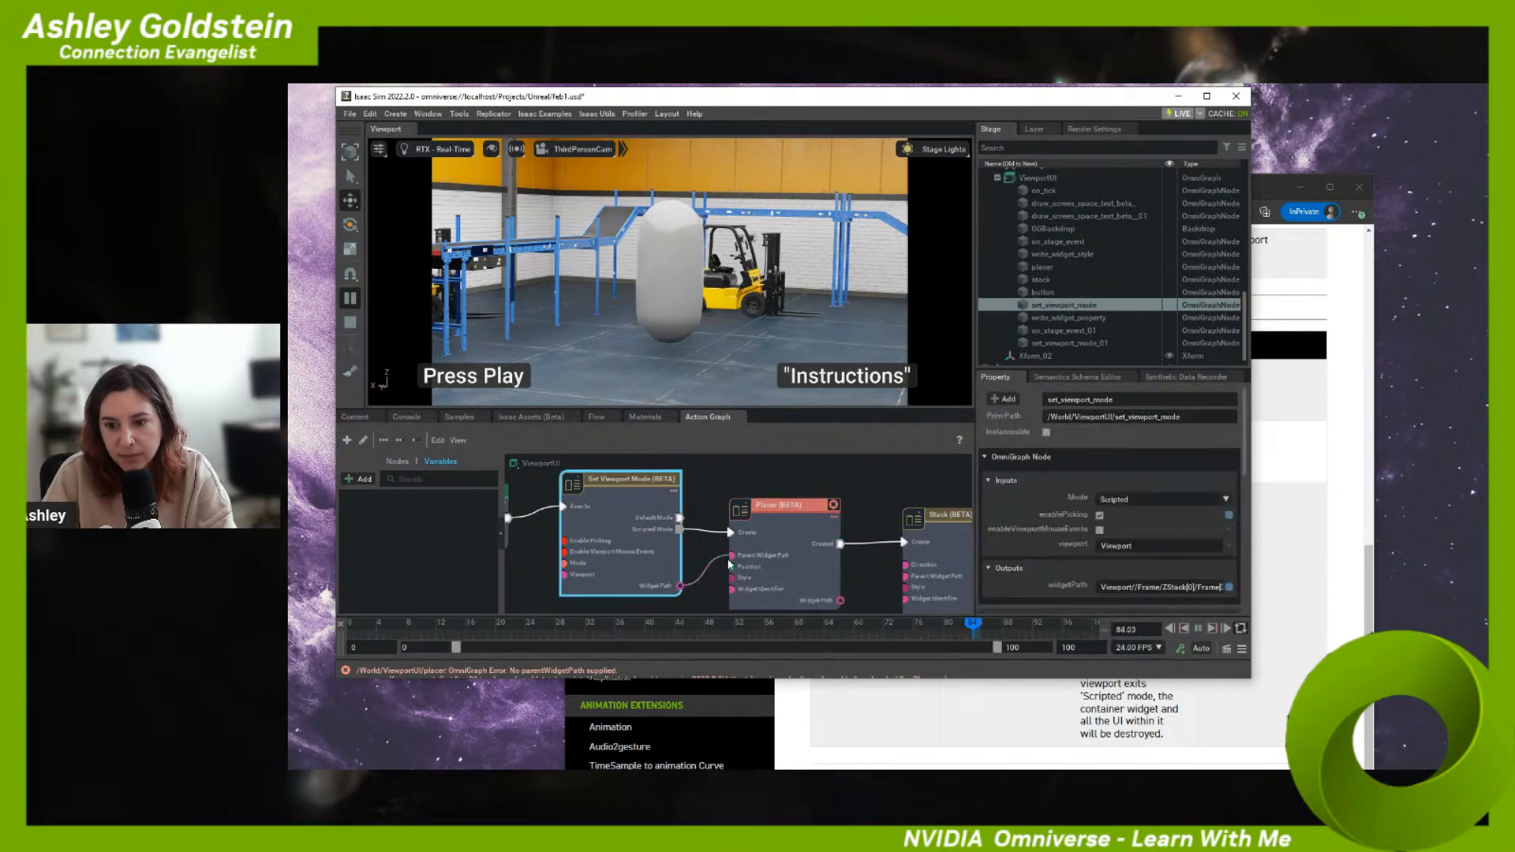
# - Connect the Placer's Widget Path to the Stack's Parent Widget Path, and the Stack's Widget Path to the Button's Parent Widget Path
pyautogui.moveTo(861, 562); pyautogui.dragTo(803, 556, button='middle')
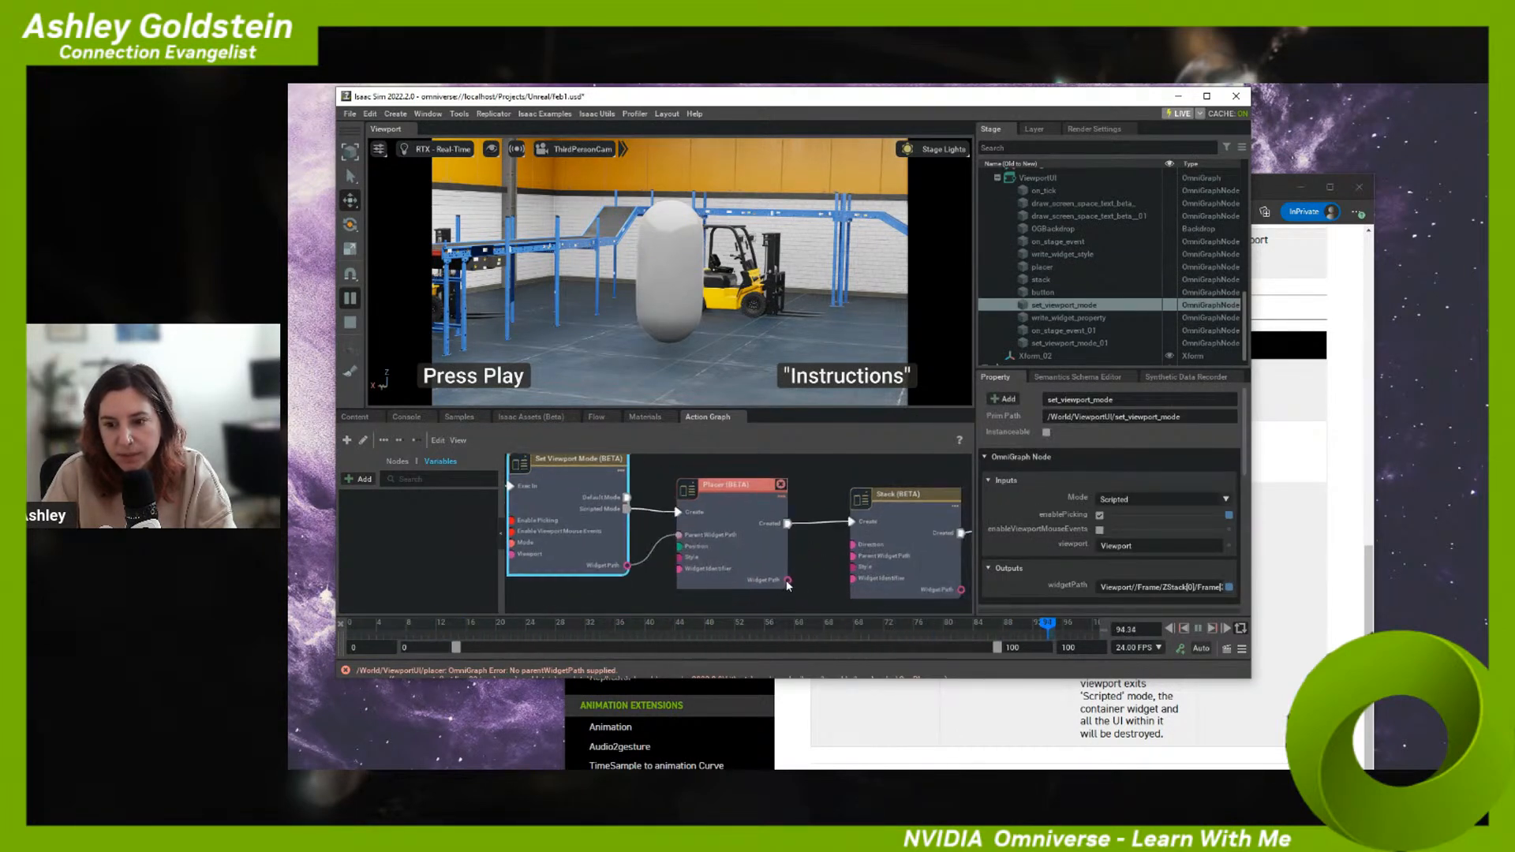
pyautogui.click(785, 583)
pyautogui.moveTo(845, 577); pyautogui.dragTo(799, 596, button='middle')
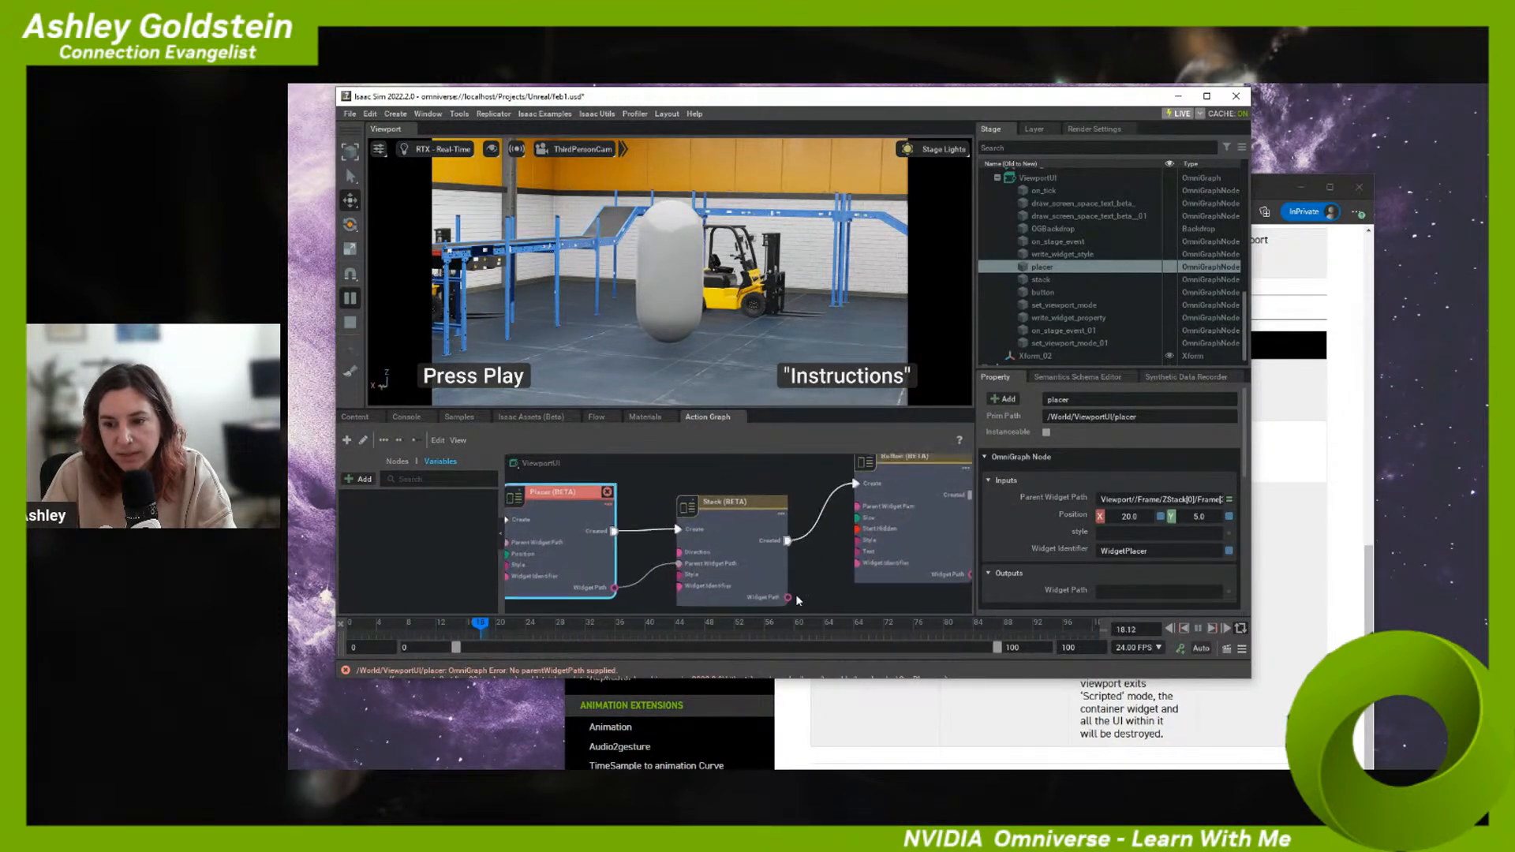
pyautogui.moveTo(789, 598); pyautogui.dragTo(858, 510)
# - Restart the simulation and check the button in the viewport against the Placer node's settings
pyautogui.click(351, 323)
pyautogui.press('space')
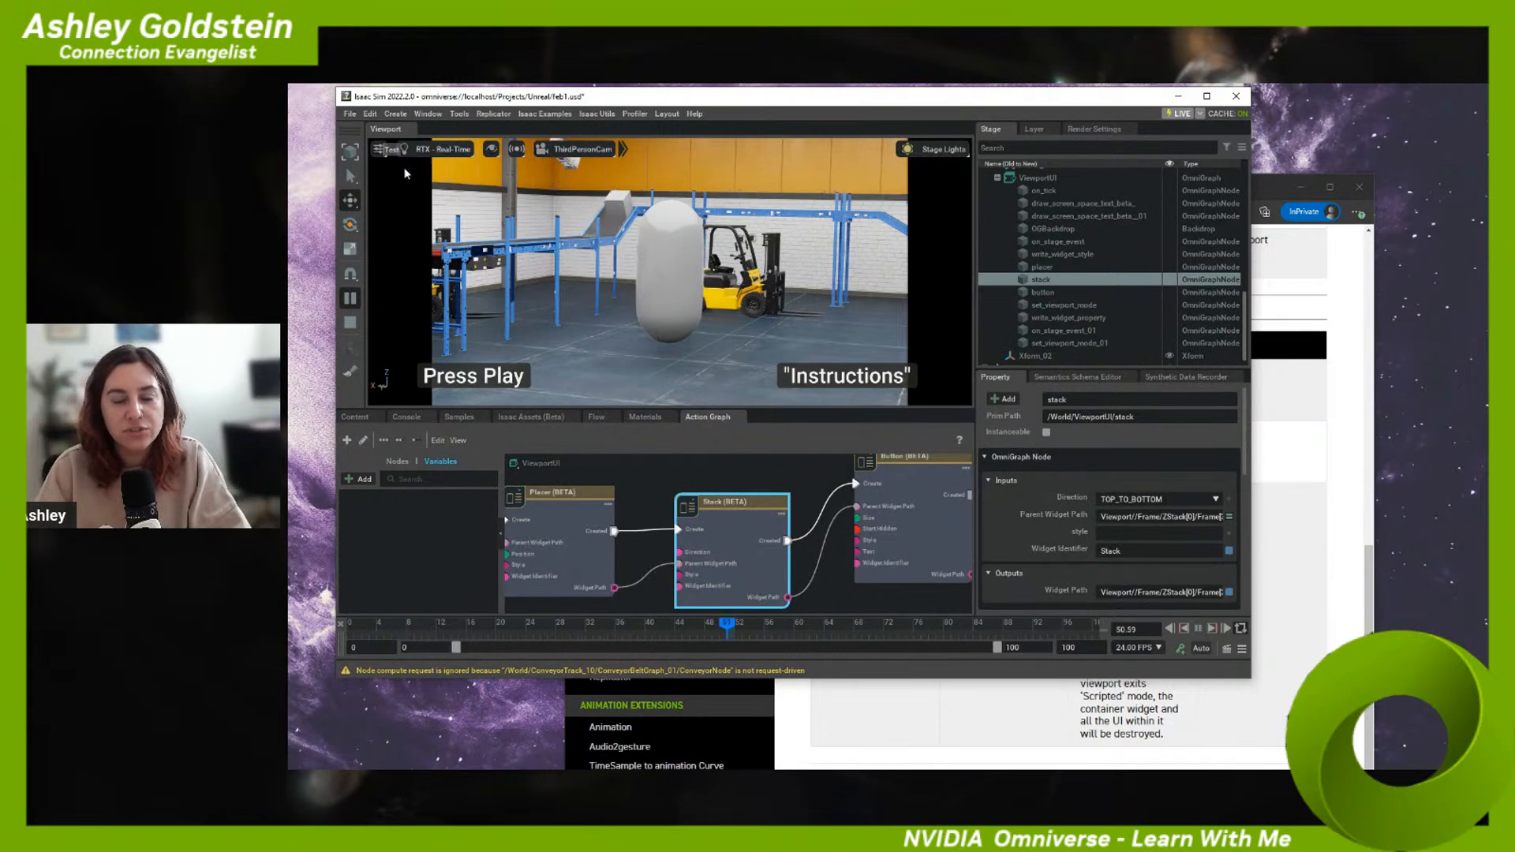
pyautogui.moveTo(558, 514); pyautogui.dragTo(670, 554, button='middle')
pyautogui.click(638, 556)
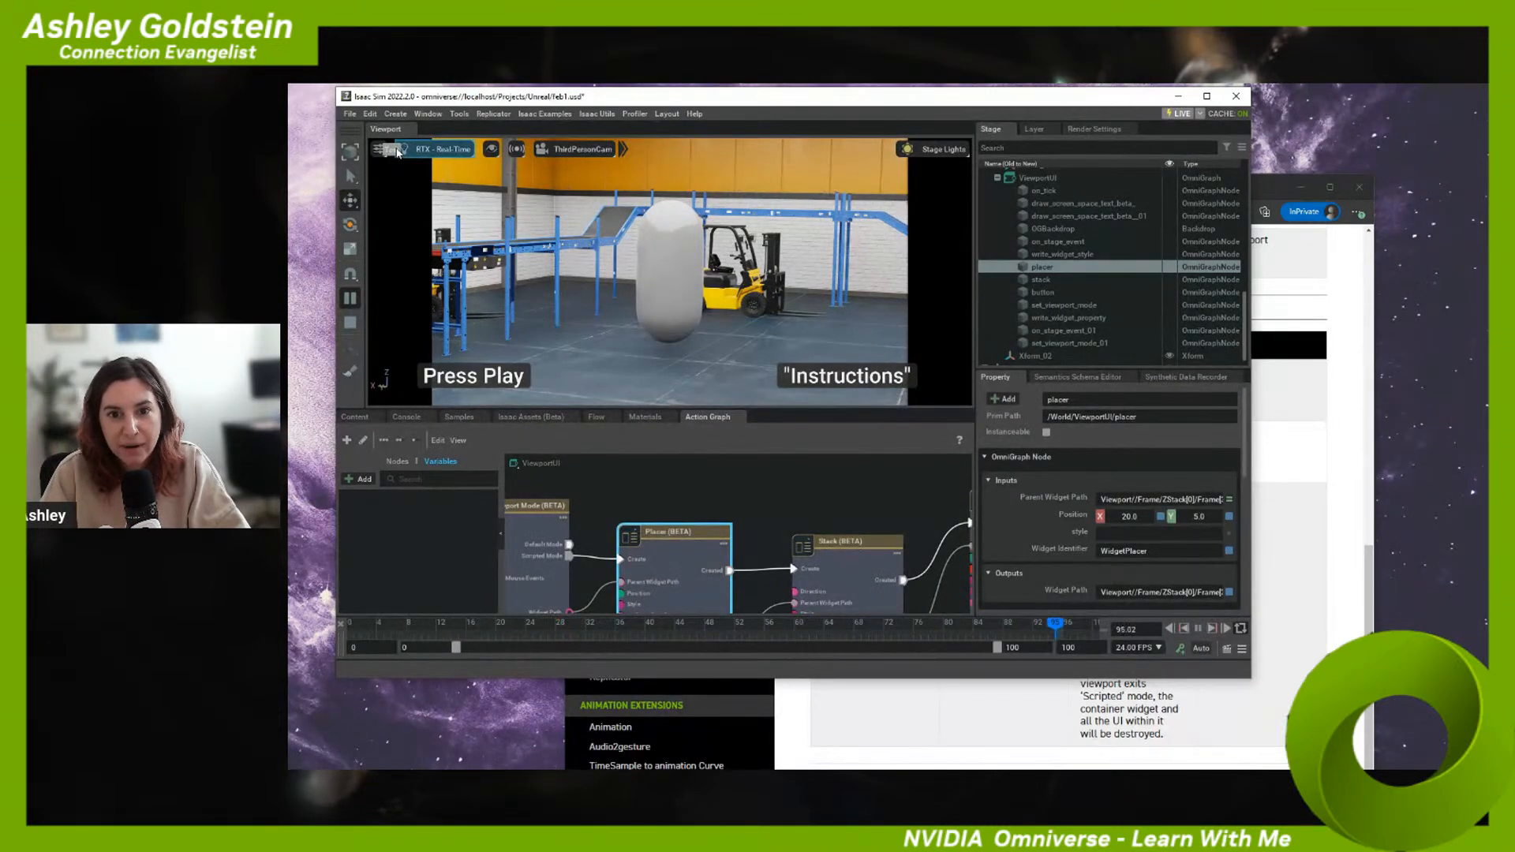
pyautogui.moveTo(860, 466); pyautogui.dragTo(703, 457, button='middle')
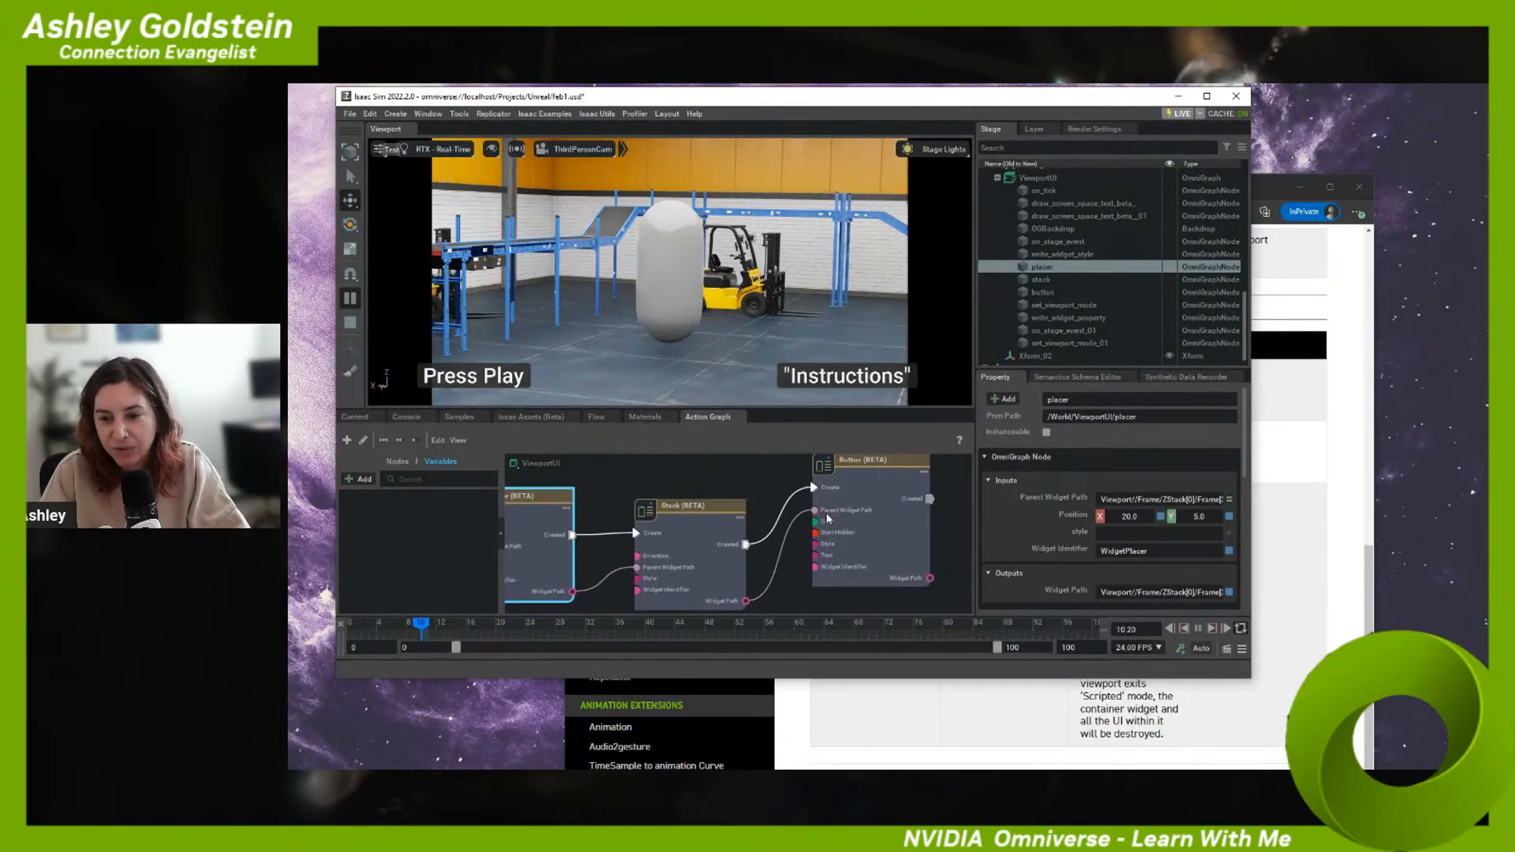
# - Set the Button node's size to 100 in X and 100 in Y
pyautogui.click(868, 525)
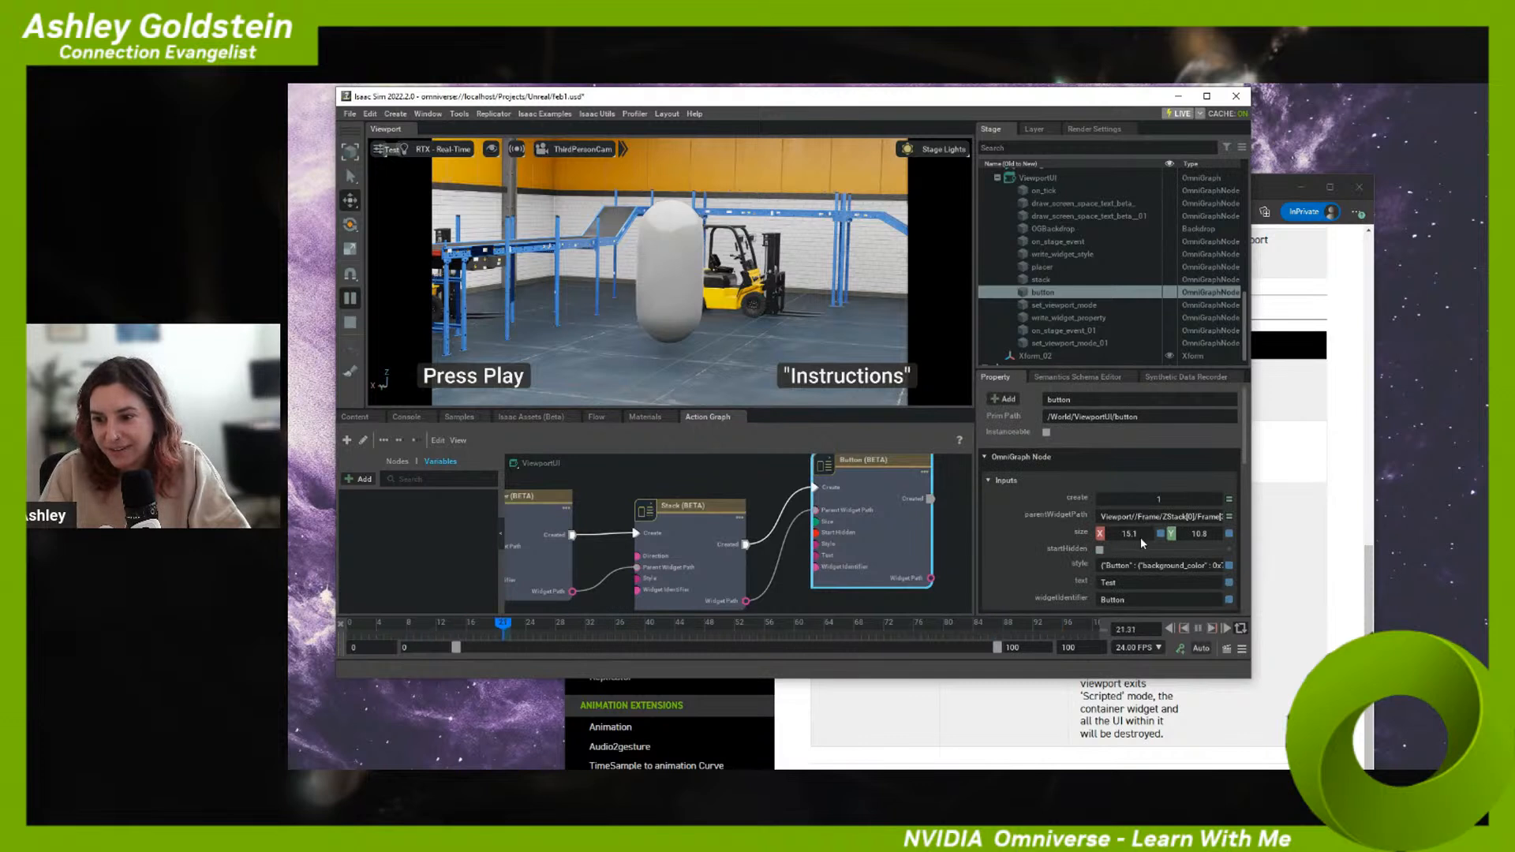
pyautogui.moveTo(1146, 538); pyautogui.dragTo(1269, 533)
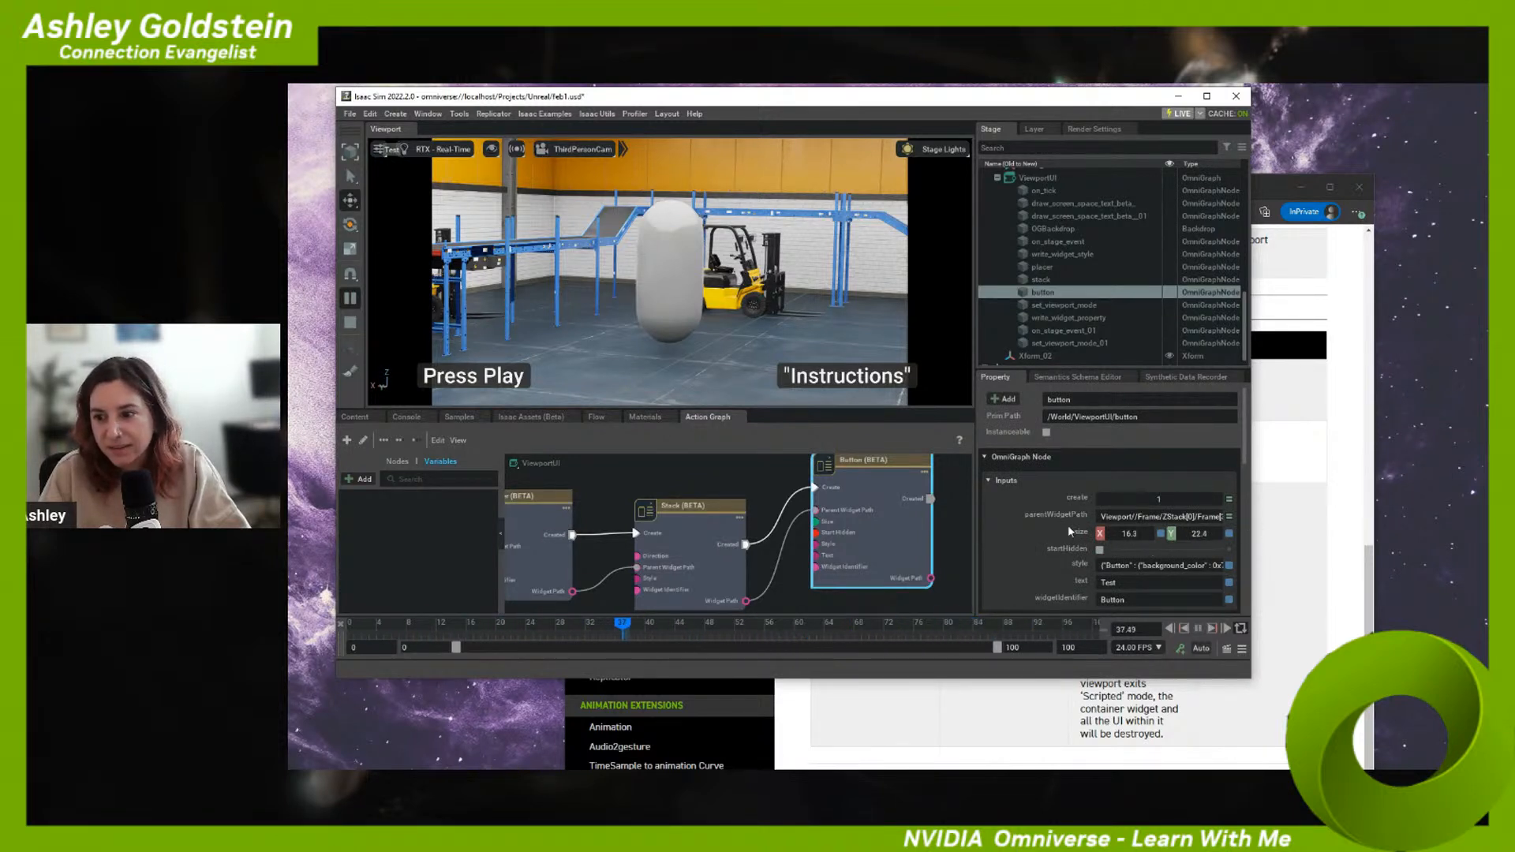
pyautogui.moveTo(1113, 532); pyautogui.dragTo(1168, 535)
pyautogui.doubleClick(1140, 537)
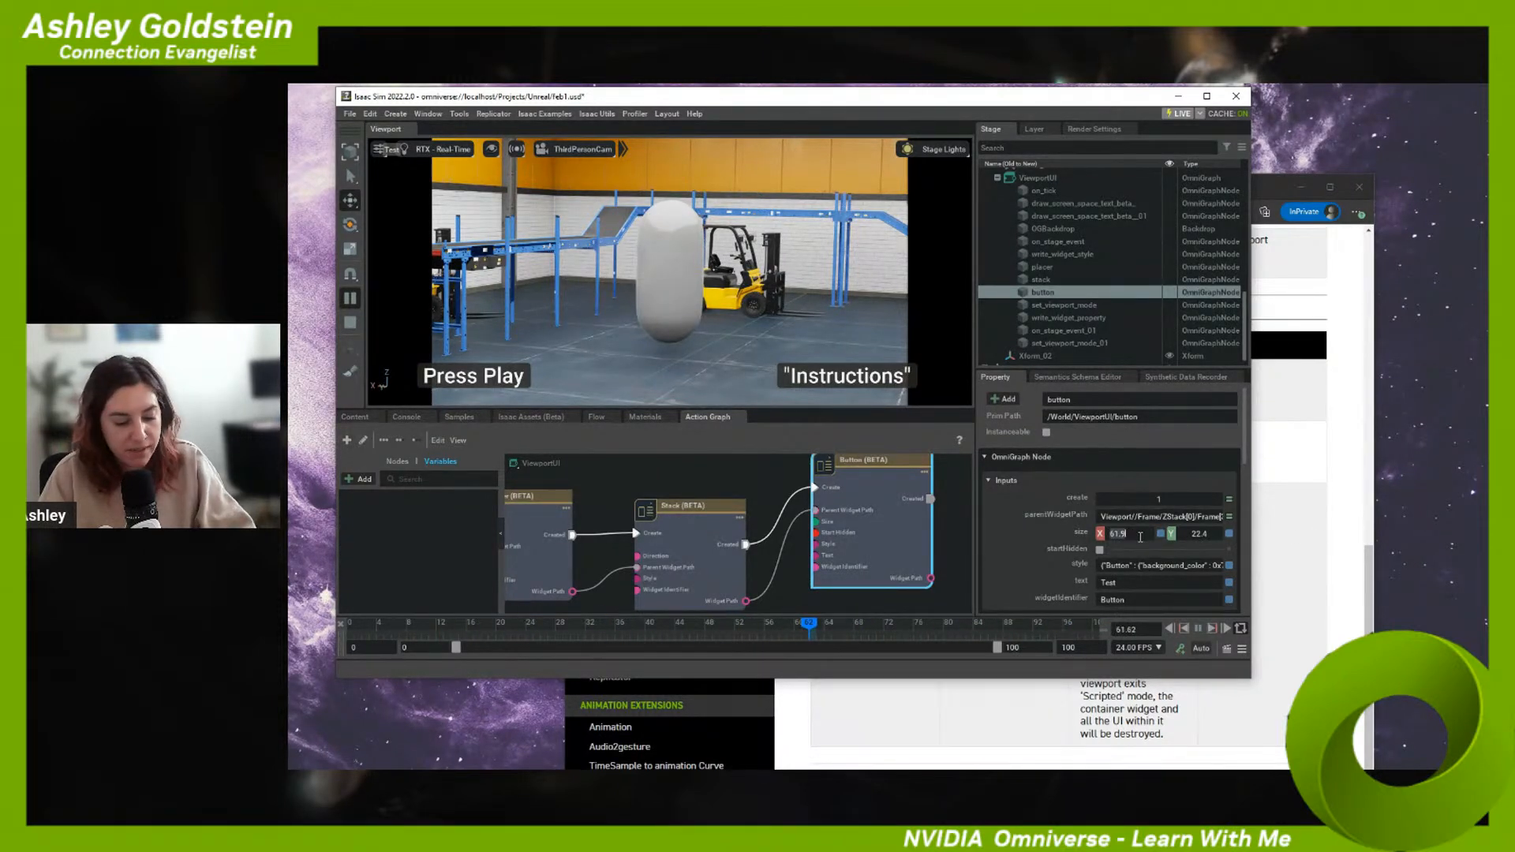
pyautogui.write('100')
pyautogui.press('Return')
pyautogui.doubleClick(1199, 534)
pyautogui.write('10')
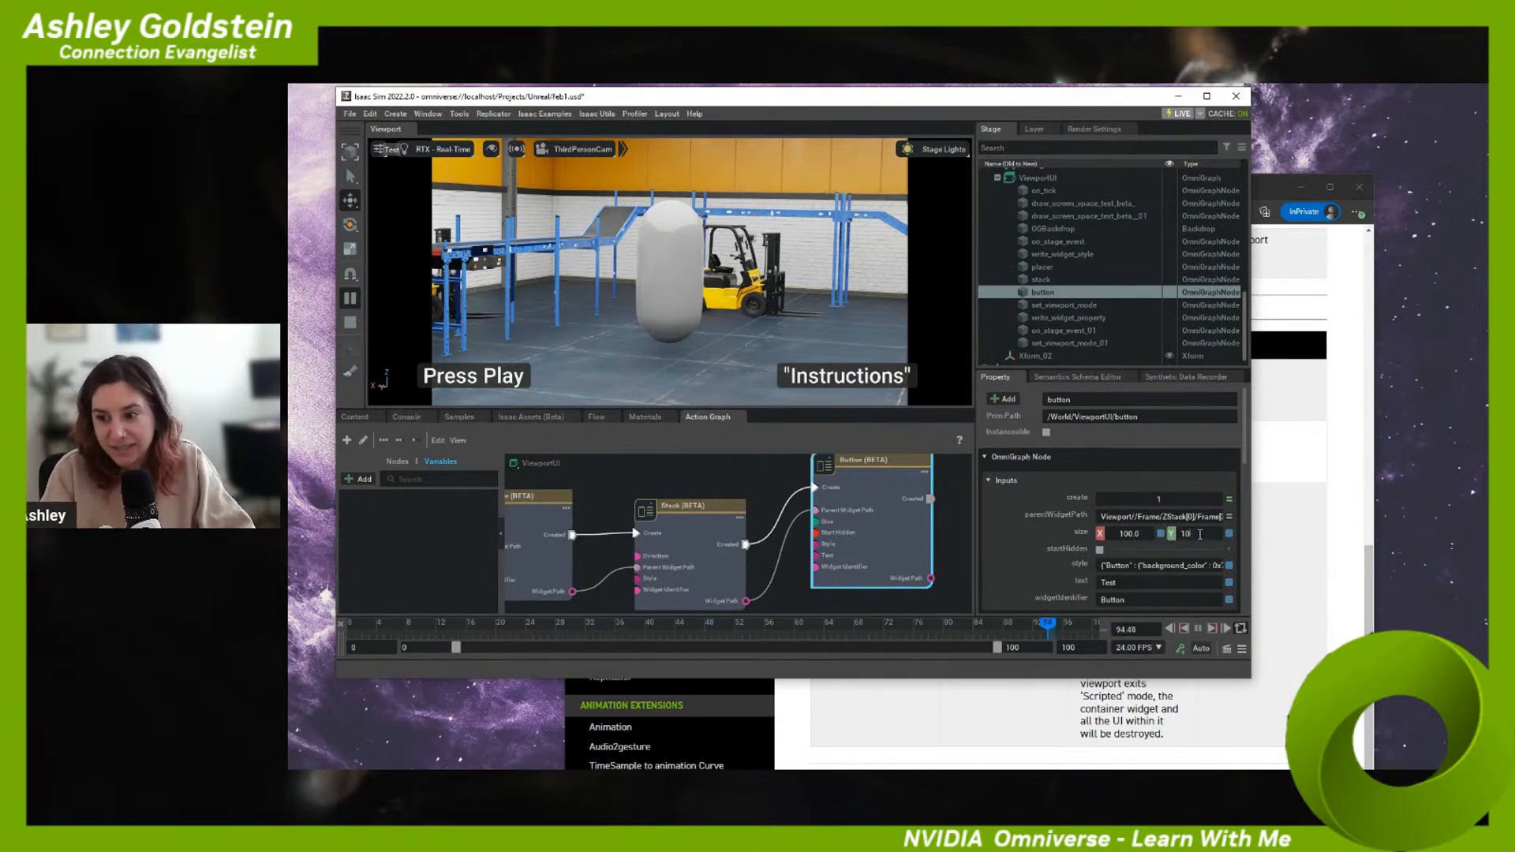
pyautogui.press('Return')
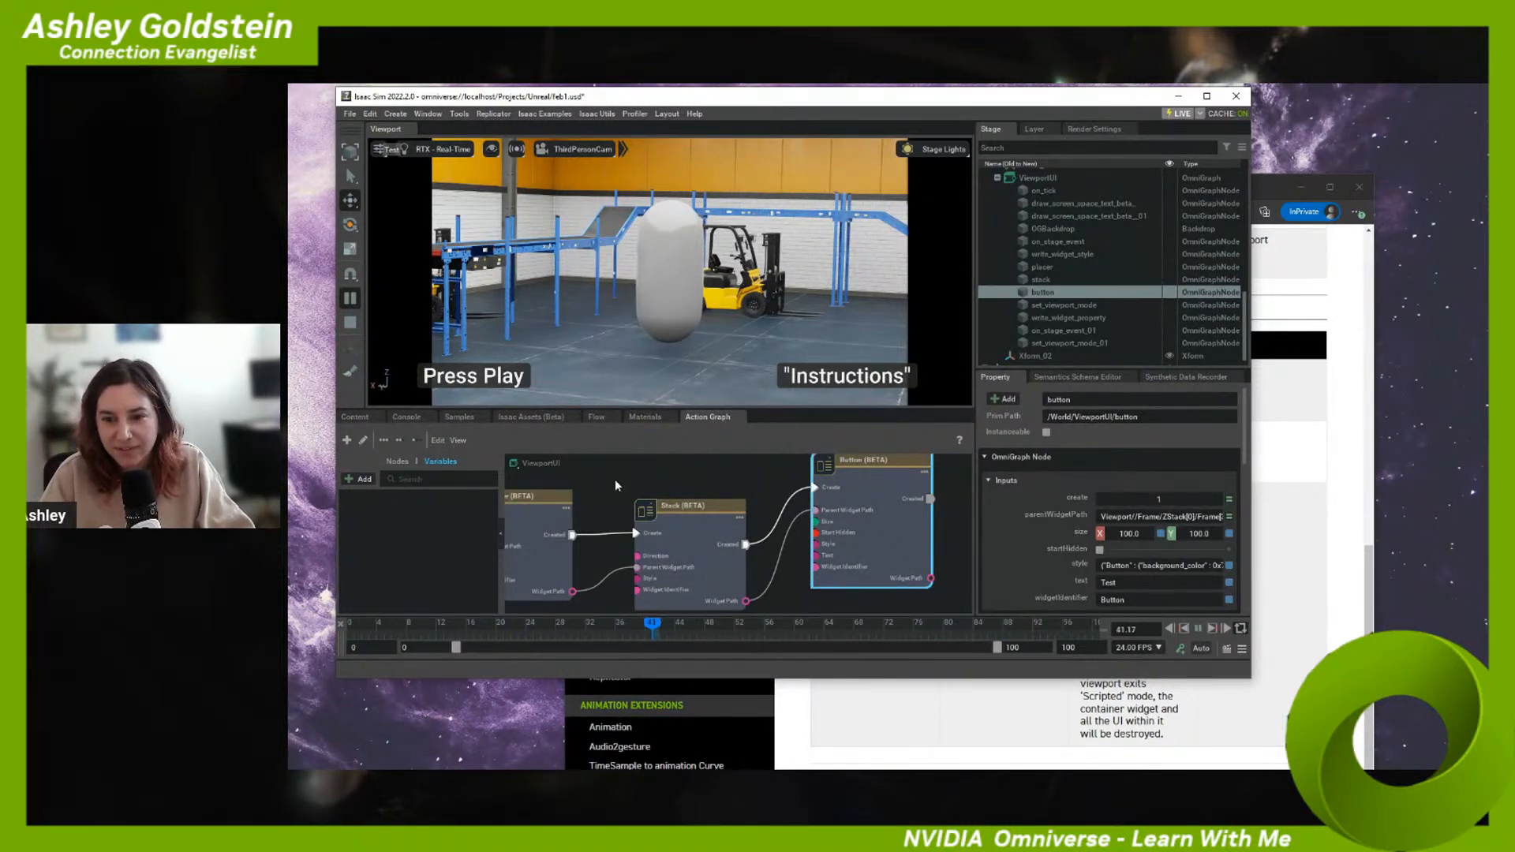
pyautogui.moveTo(567, 517); pyautogui.dragTo(797, 538, button='middle')
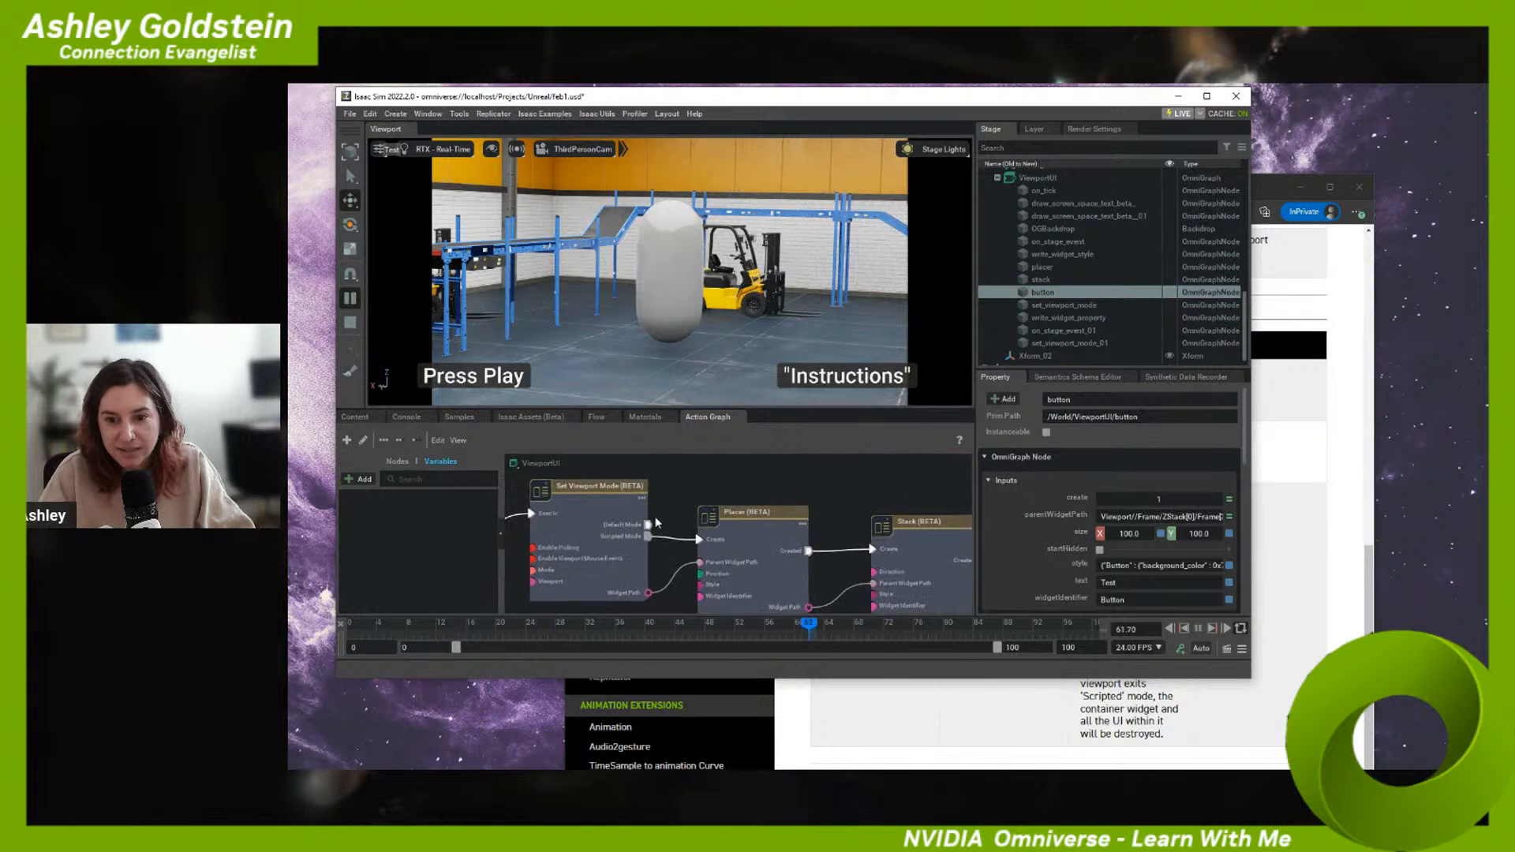
# - Examine the properties of the second Set Viewport Mode node and the Placer node, and the connections along the button's node chain
pyautogui.moveTo(599, 504); pyautogui.dragTo(754, 528, button='middle')
pyautogui.moveTo(604, 540); pyautogui.dragTo(825, 483, button='middle')
pyautogui.click(784, 562)
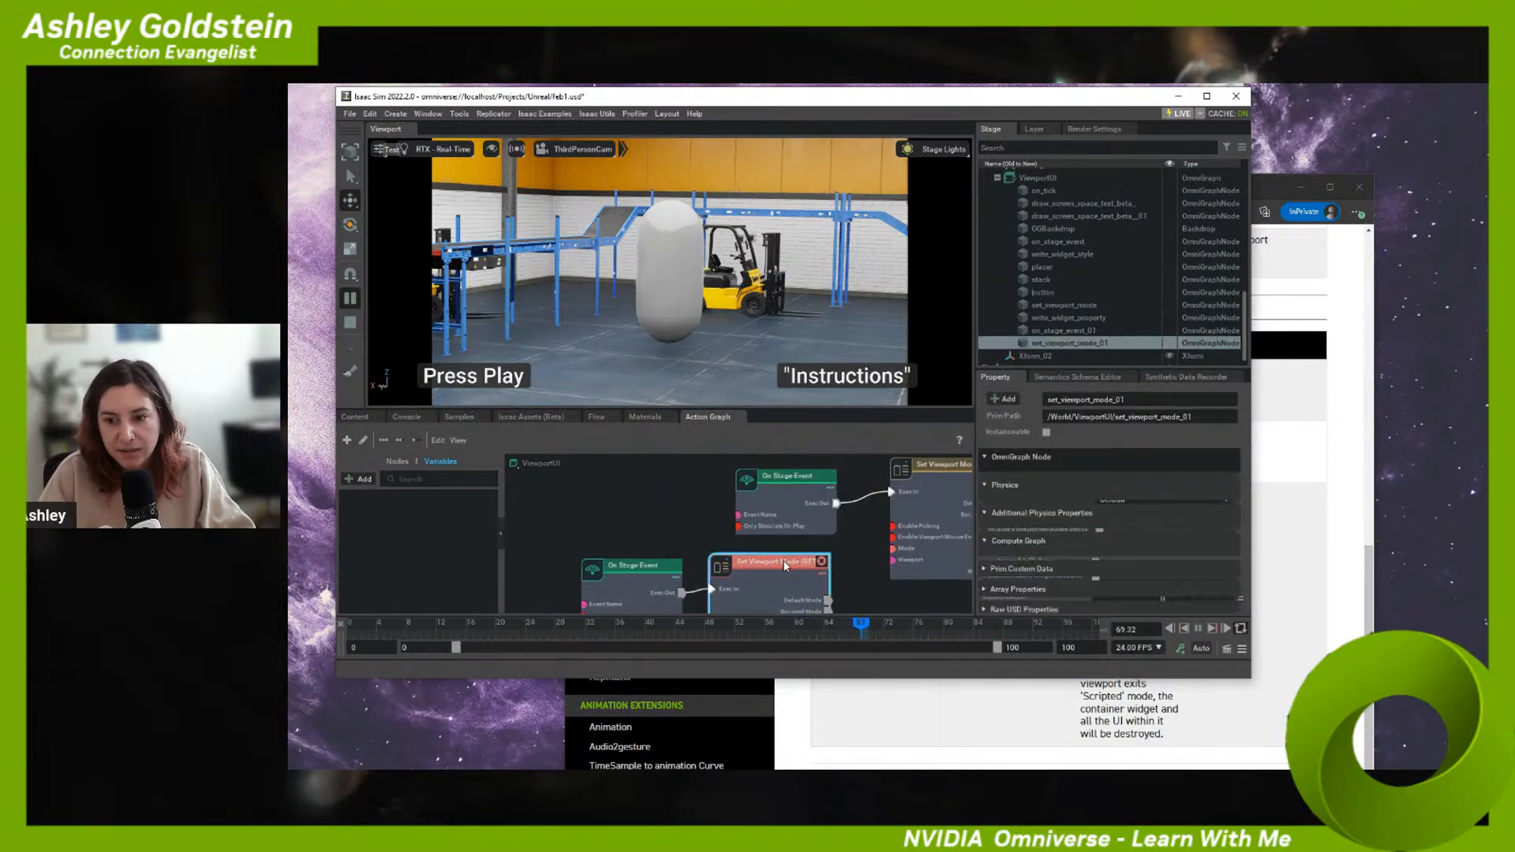
pyautogui.moveTo(852, 553); pyautogui.dragTo(789, 510, button='middle')
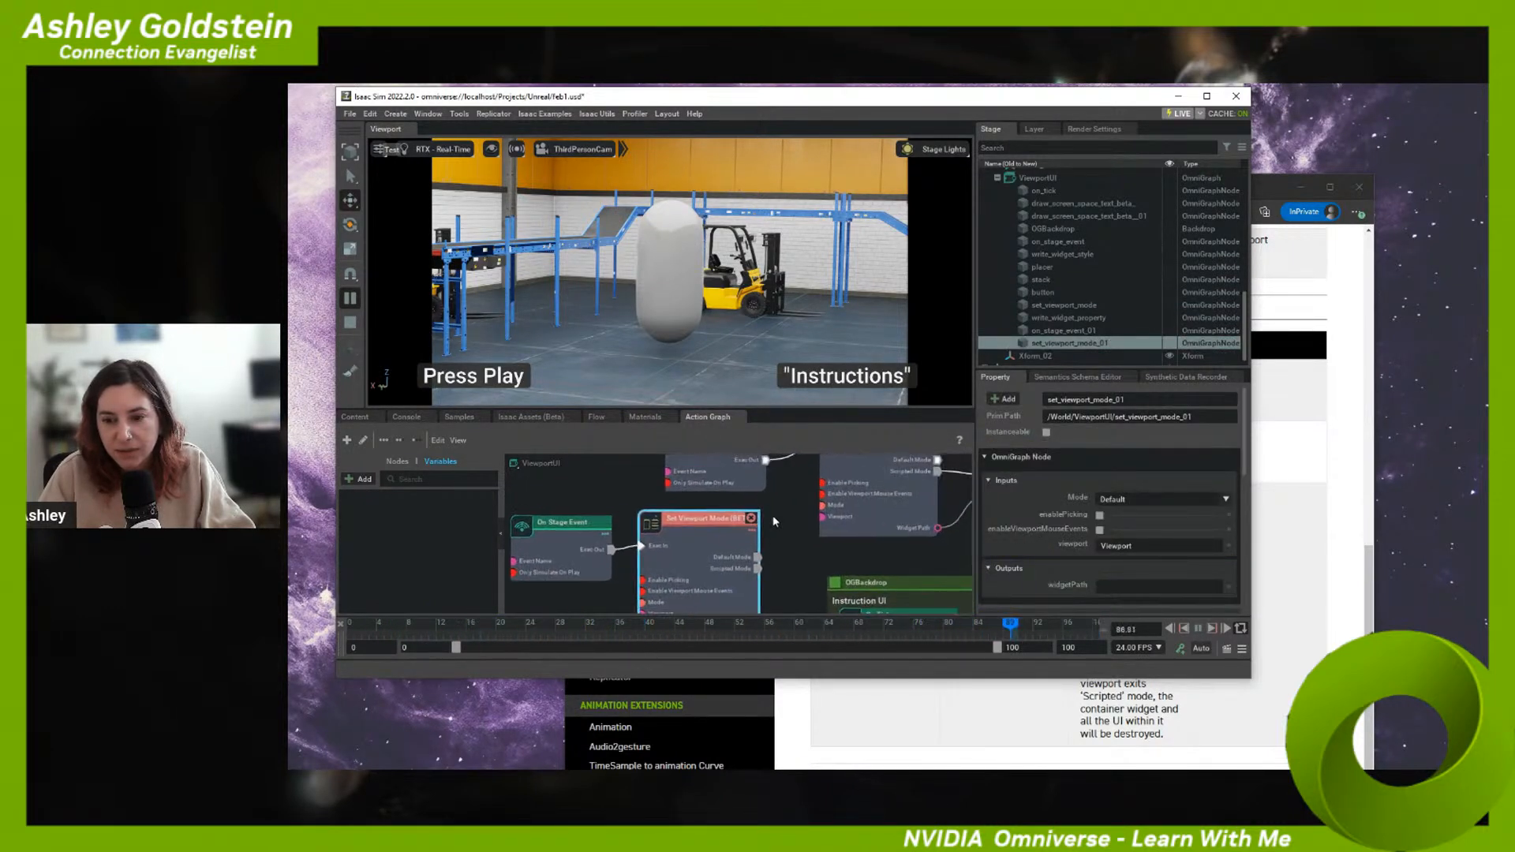
pyautogui.moveTo(751, 521)
pyautogui.moveTo(743, 469); pyautogui.dragTo(736, 489)
pyautogui.moveTo(761, 491); pyautogui.dragTo(749, 543, button='middle')
pyautogui.moveTo(718, 505); pyautogui.dragTo(715, 477)
pyautogui.moveTo(848, 499); pyautogui.dragTo(632, 463, button='middle')
pyautogui.click(813, 473)
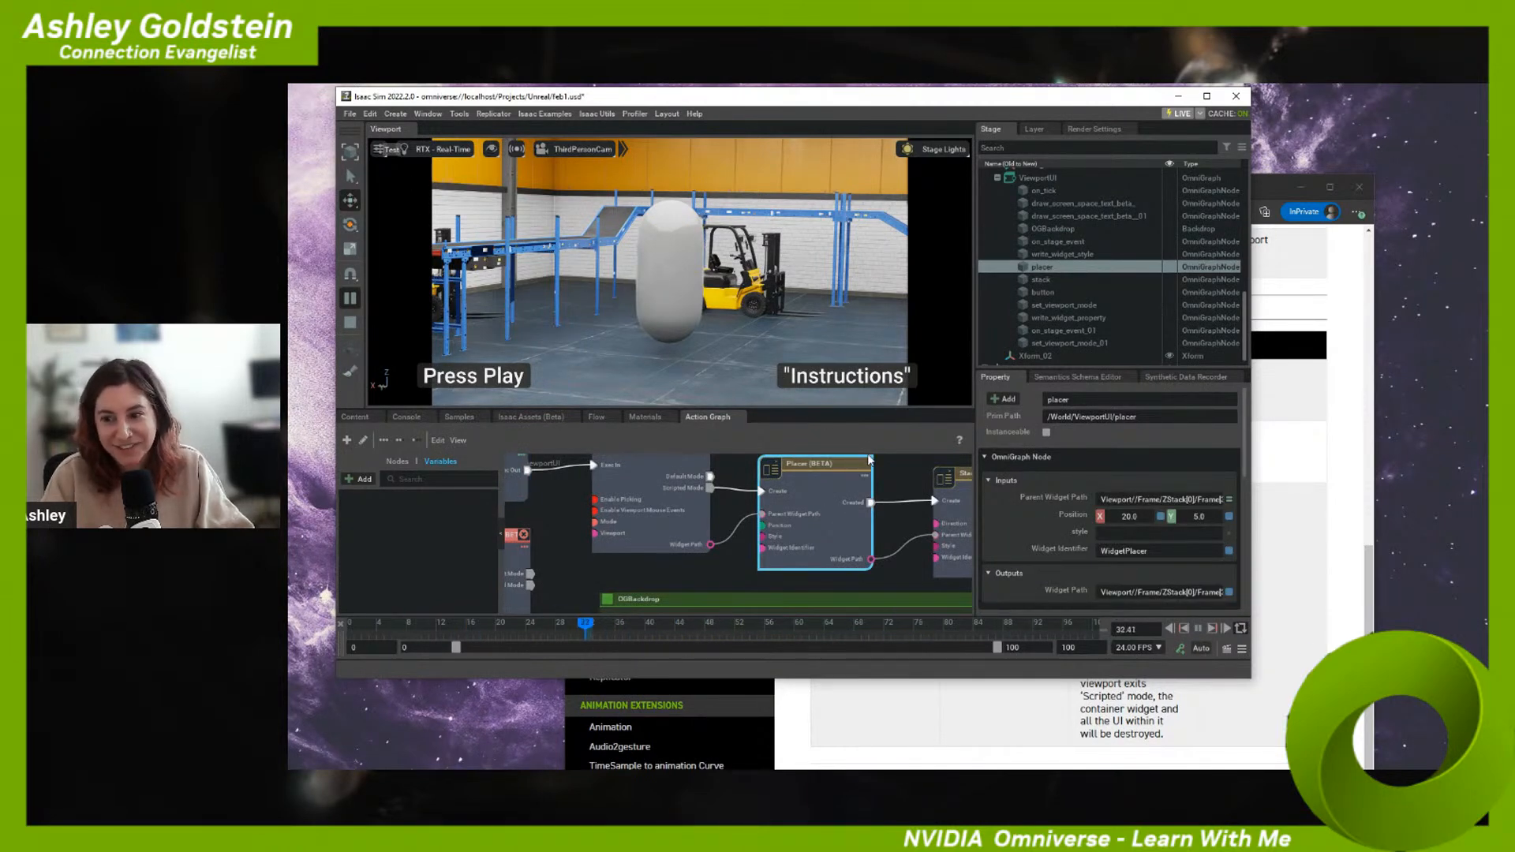
pyautogui.moveTo(847, 476); pyautogui.dragTo(575, 482, button='middle')
pyautogui.click(704, 494)
pyautogui.moveTo(776, 502); pyautogui.dragTo(642, 532, button='middle')
# - Set the Button node's text to "Test TEST TEST TEST" and restart the simulation
pyautogui.click(738, 509)
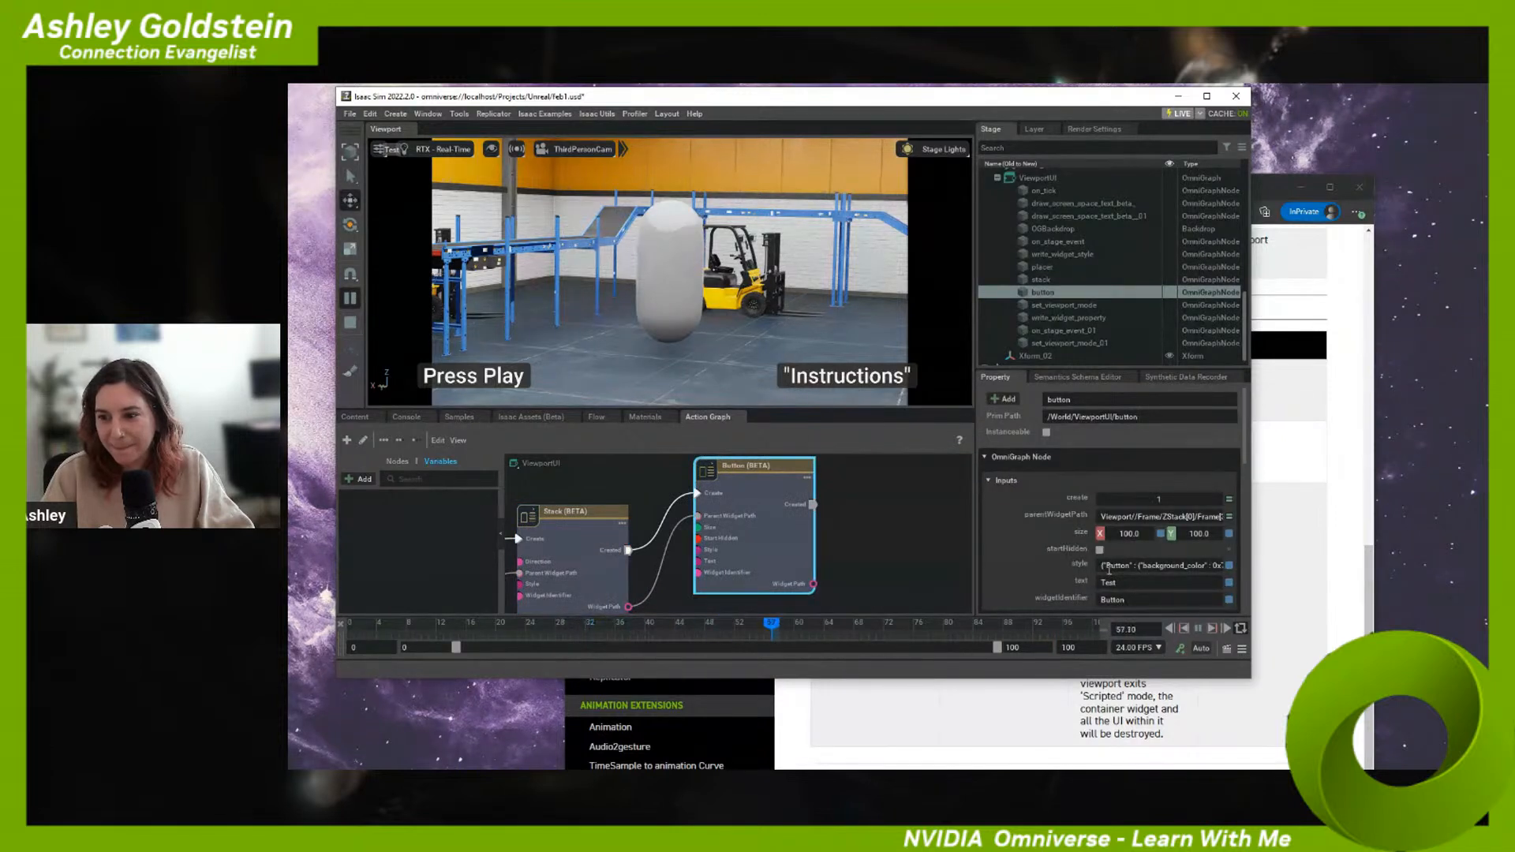
pyautogui.scroll(-1, 1116, 555)
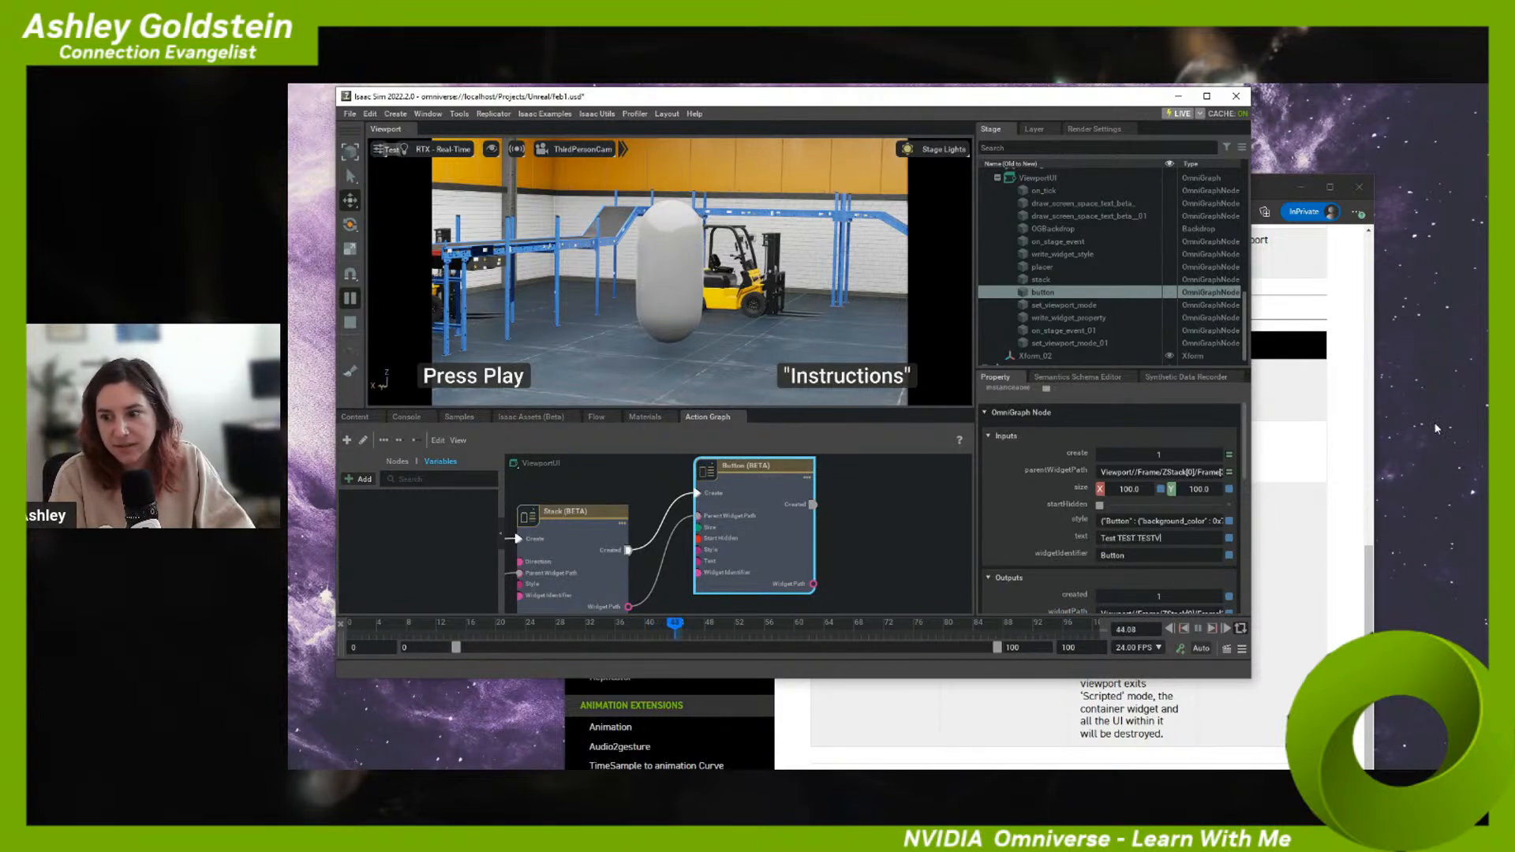
pyautogui.write('ST')
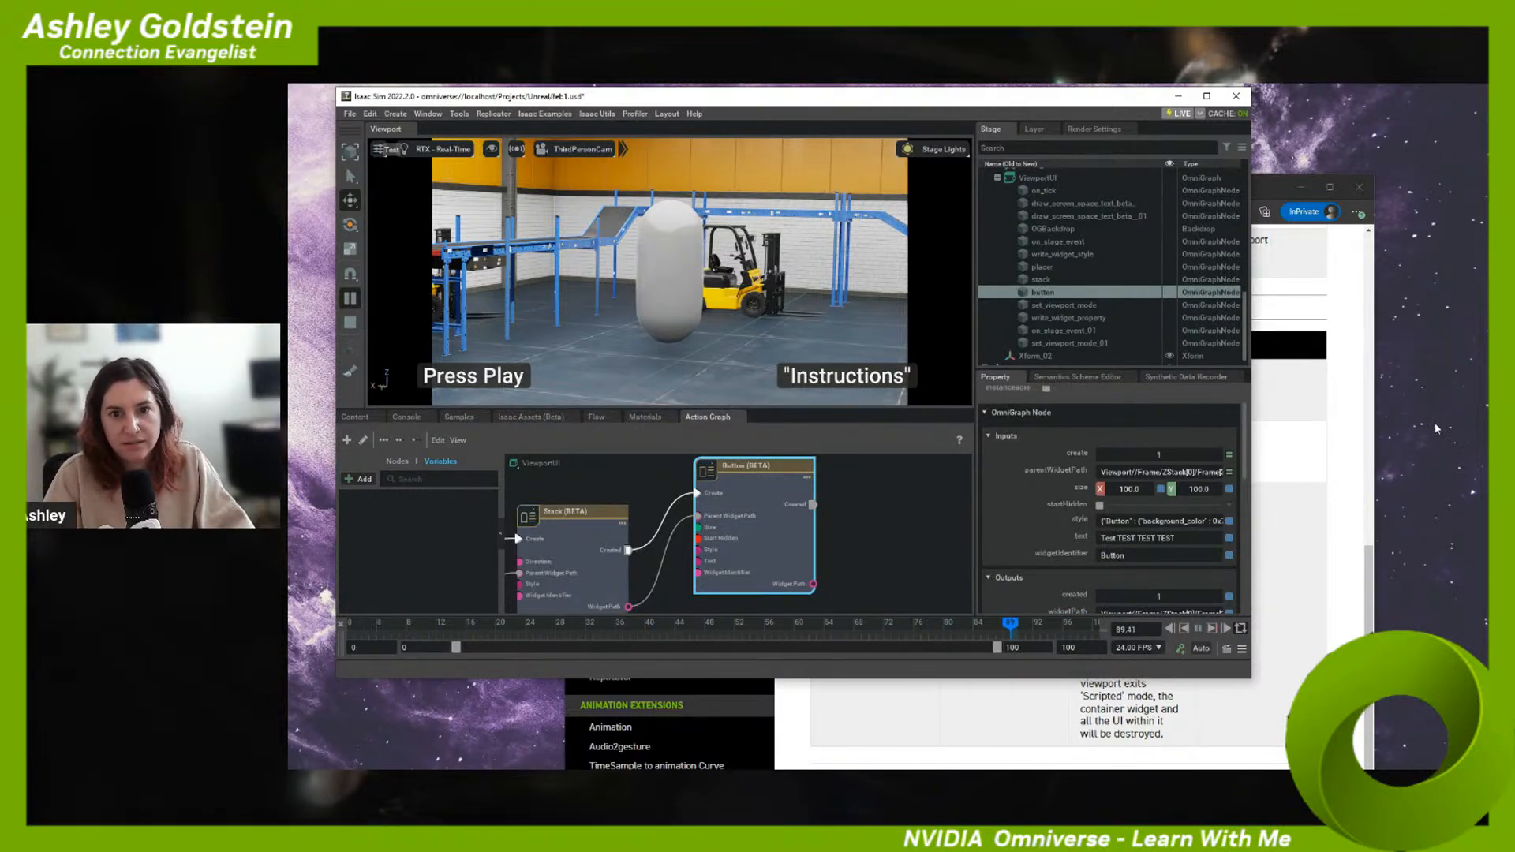
pyautogui.click(350, 322)
pyautogui.press('space')
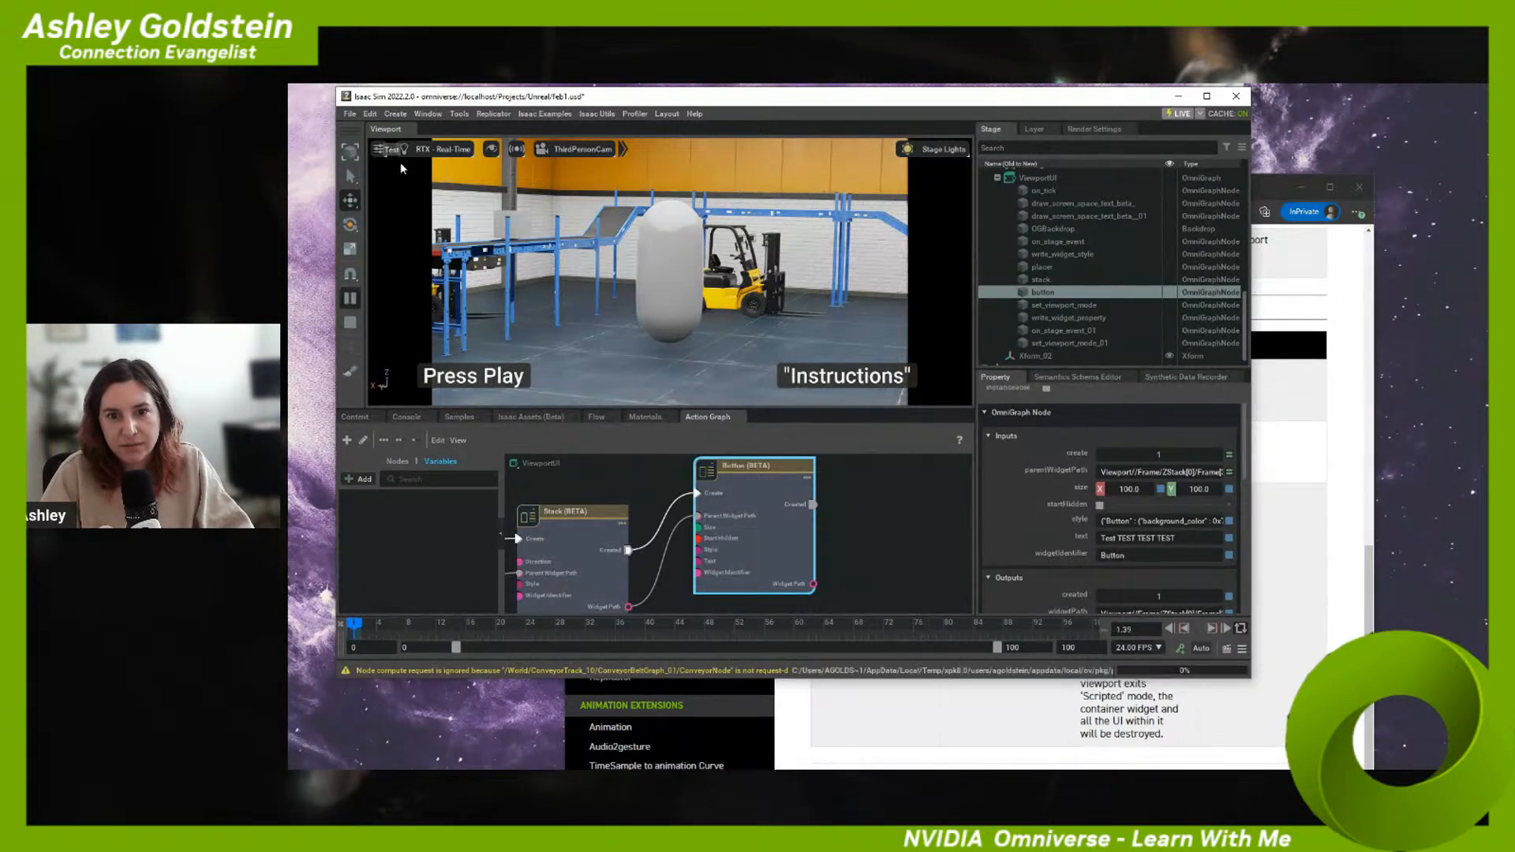